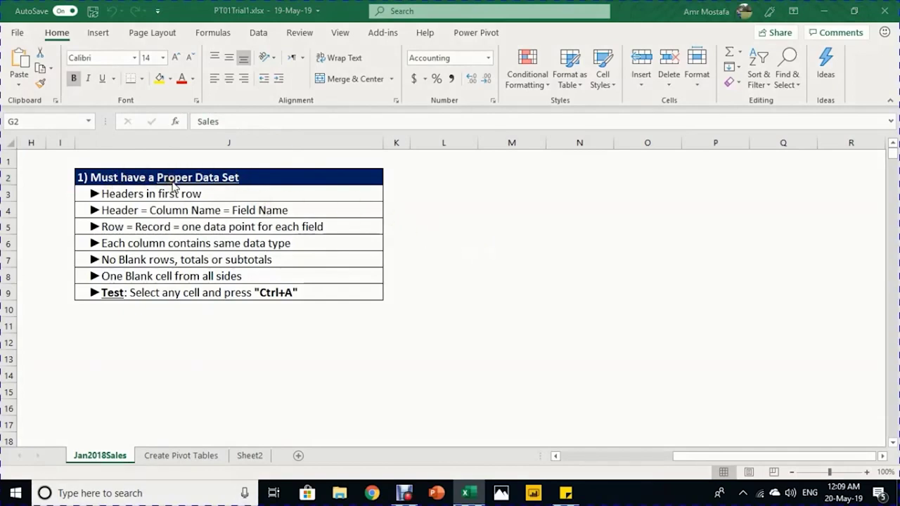
Step: Return to the sales data and highlight its header row B2:G2 and its first record B3:G3
left_click(555, 456)
left_click_drag(555, 456, 555, 456)
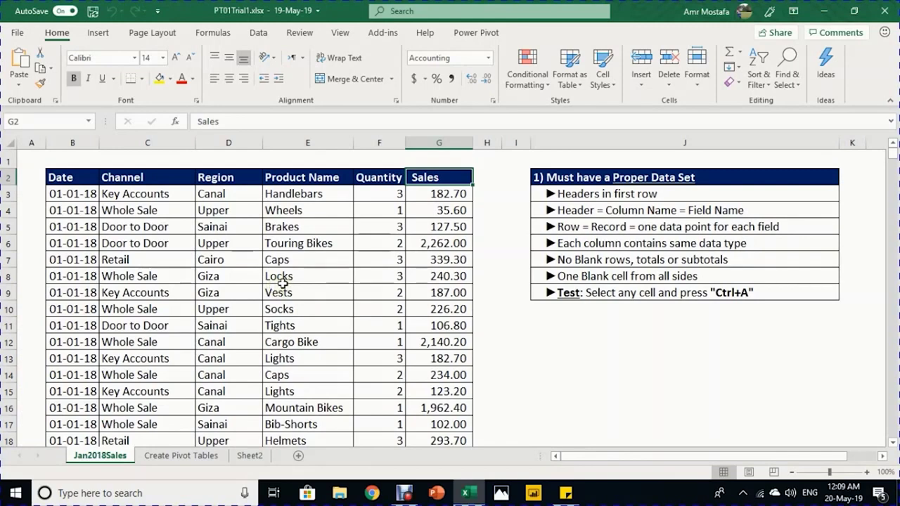
left_click(566, 198)
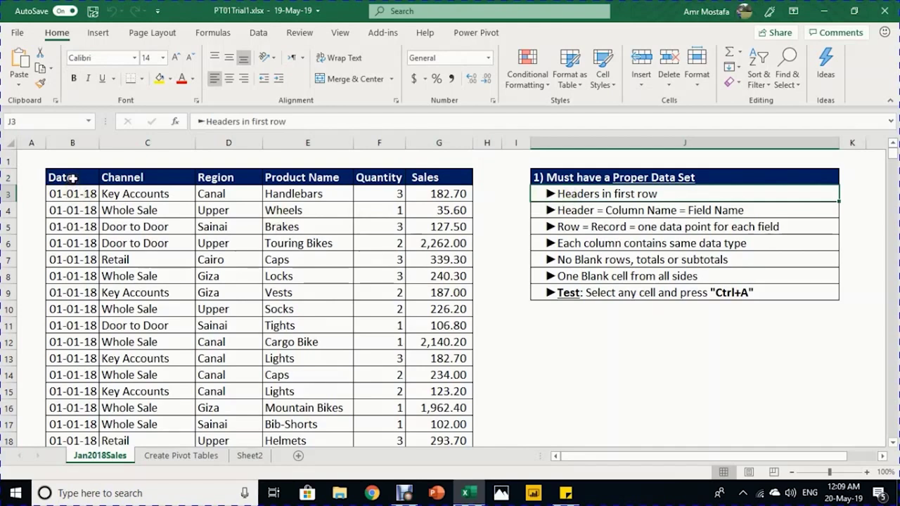
left_click_drag(73, 178, 430, 177)
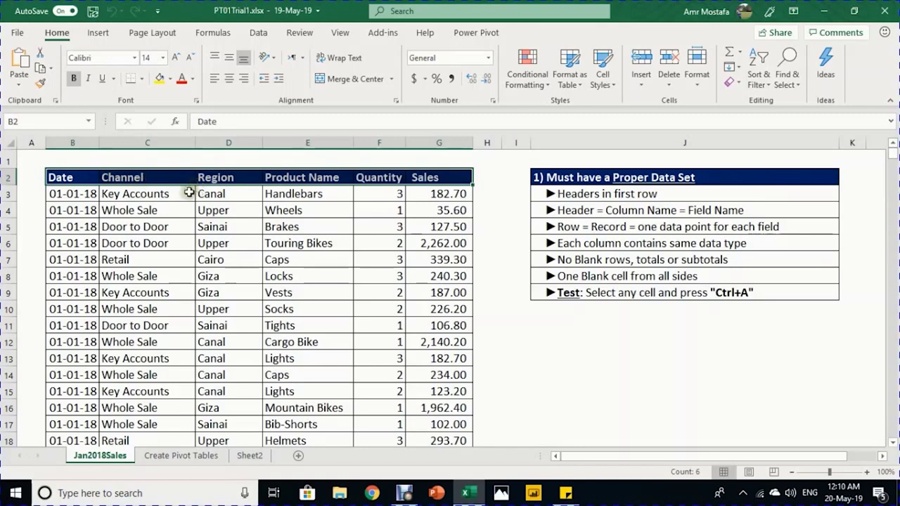
left_click_drag(82, 194, 422, 198)
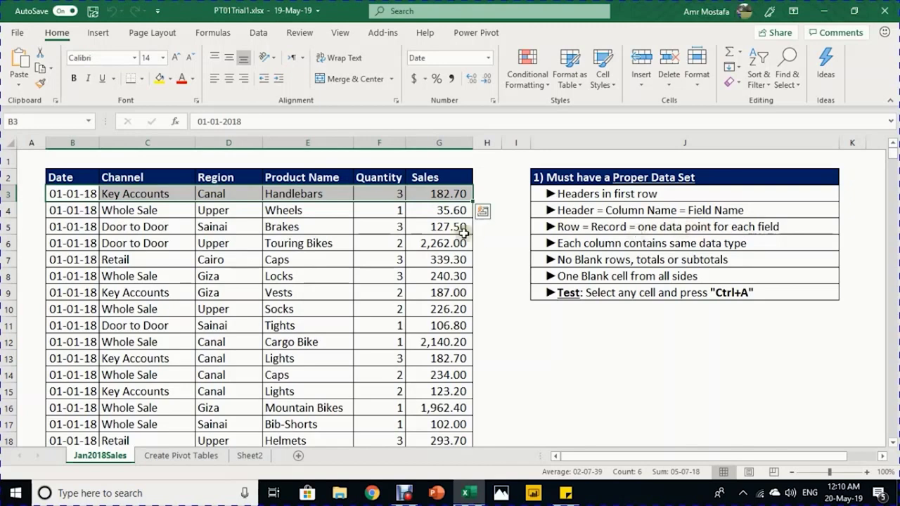
Step: Compare each value of the first record with its column header, from Date through Sales, and highlight the record B3:G3
left_click(69, 196)
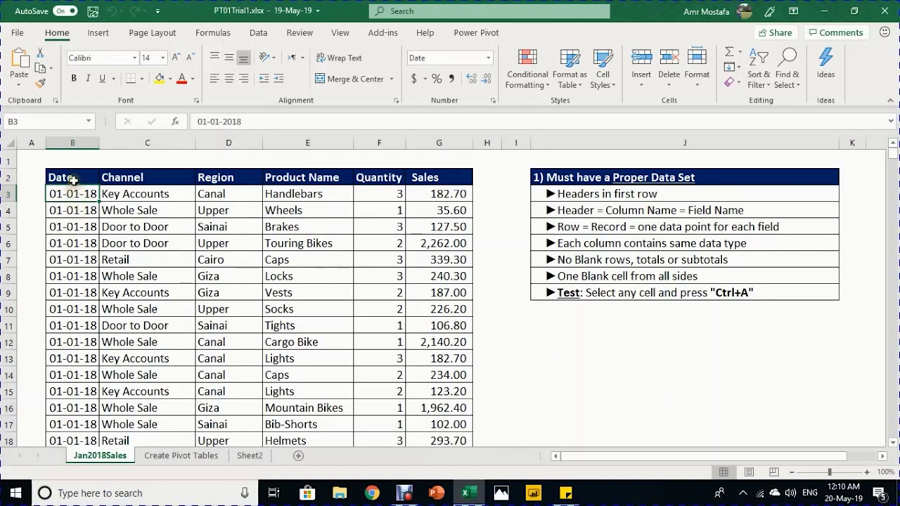
left_click(73, 177)
left_click(130, 194)
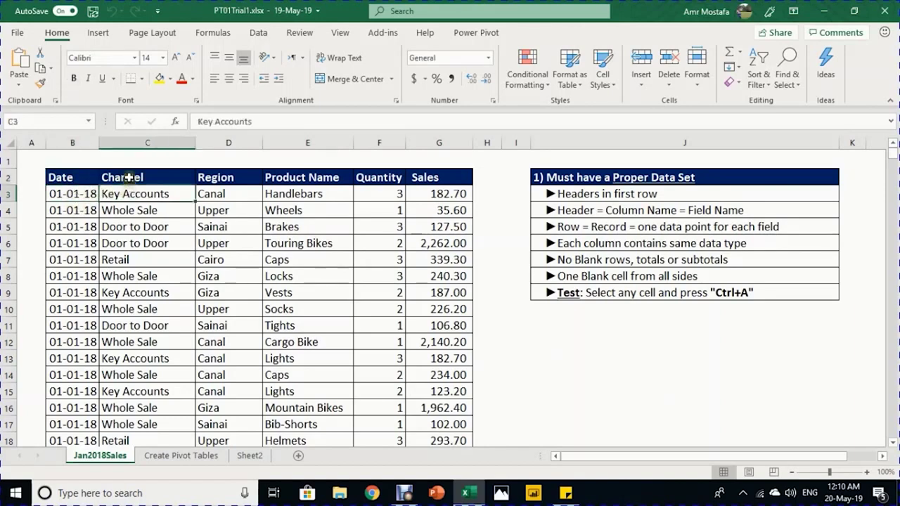
left_click(109, 178)
left_click(227, 194)
left_click(228, 180)
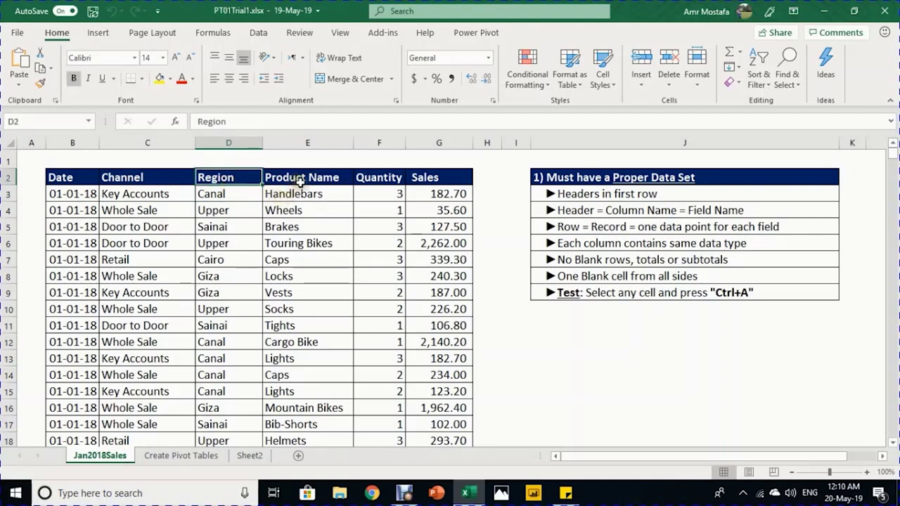
left_click(377, 194)
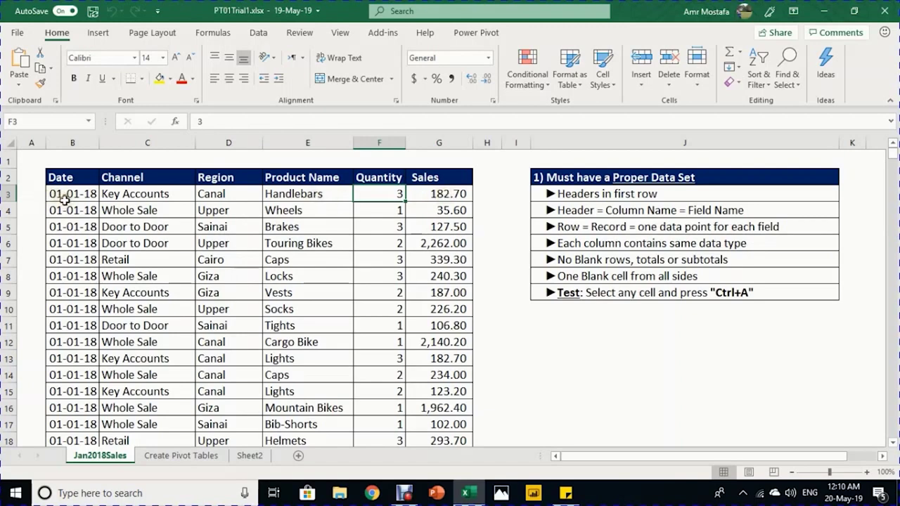
left_click_drag(63, 199, 436, 193)
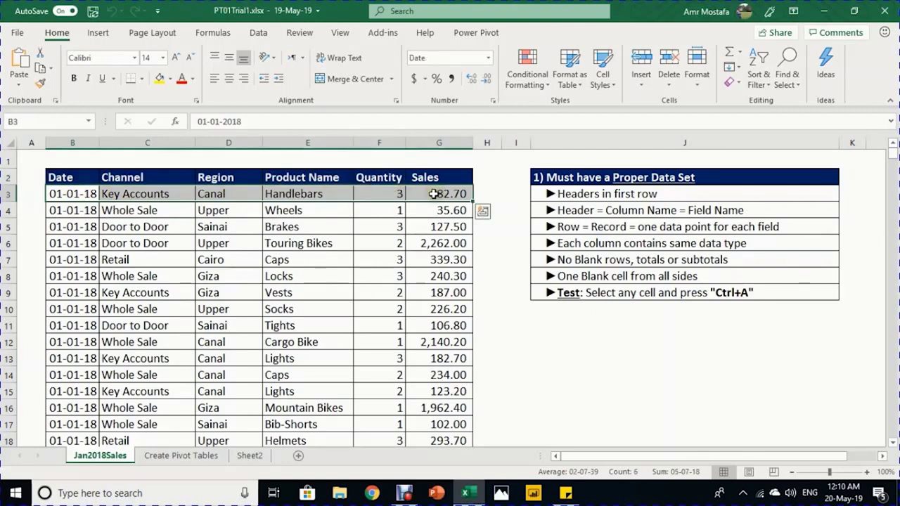
left_click(434, 194)
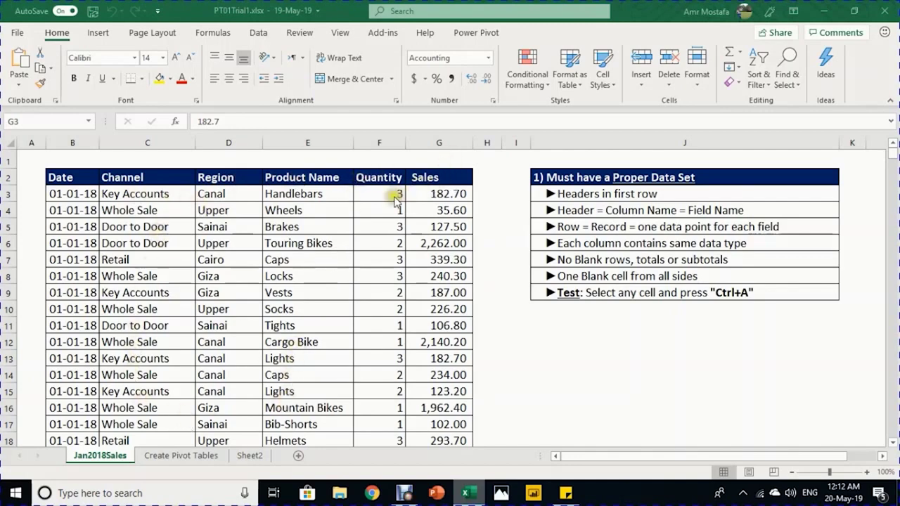
left_click(399, 245)
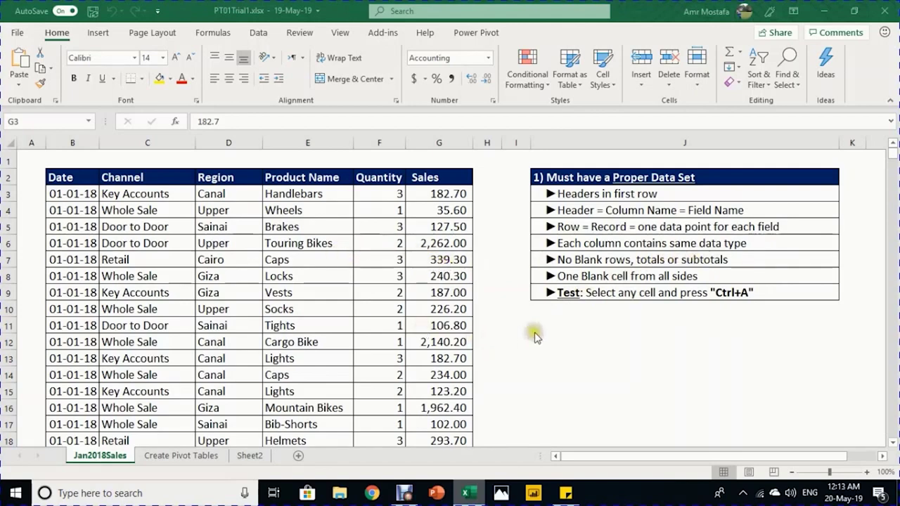
Step: Sum the Sales values G3:G8 in cell I12, outside the data set, and auto-fit the width of column I
left_click(572, 339)
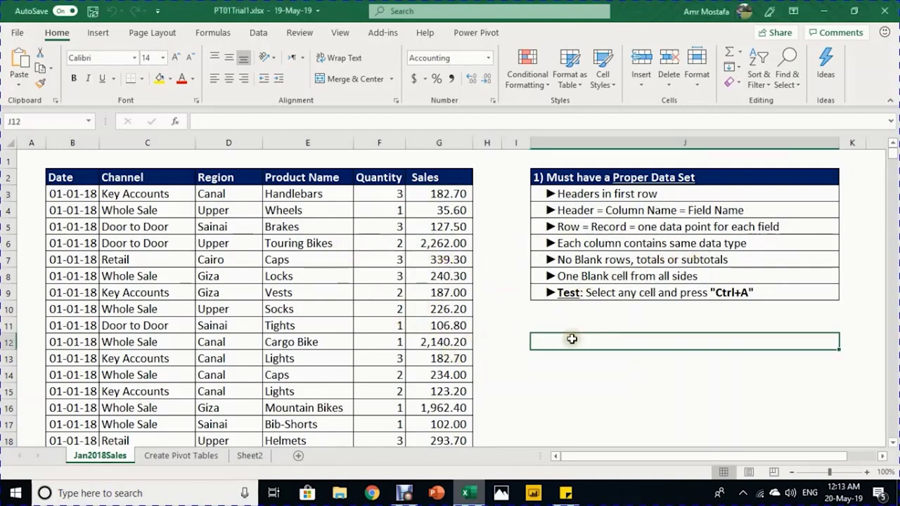
left_click(515, 342)
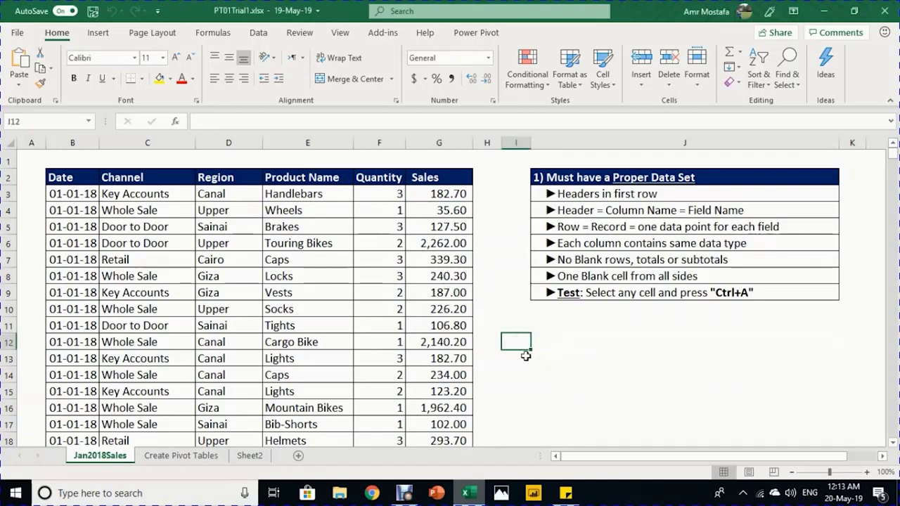
type("=sum")
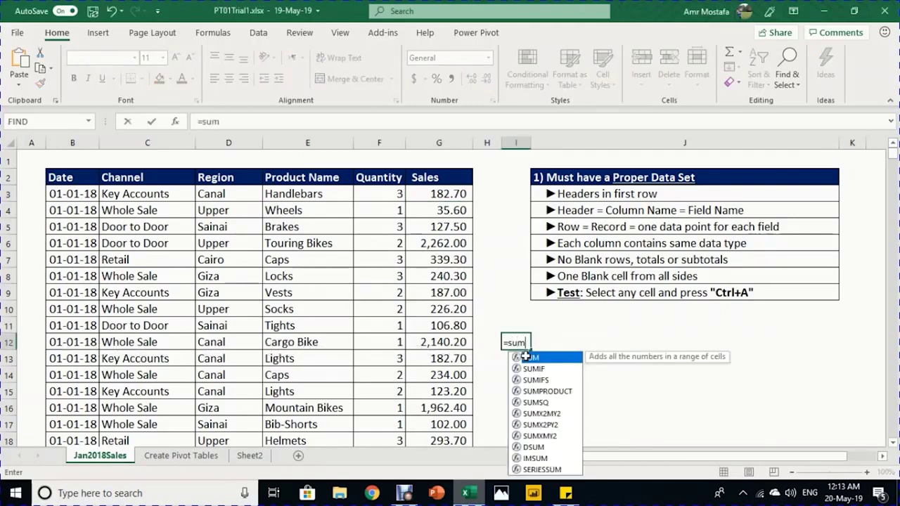
type("(")
key("Left")
key("Left")
key("Up")
key("Up")
key("Up")
key("Up")
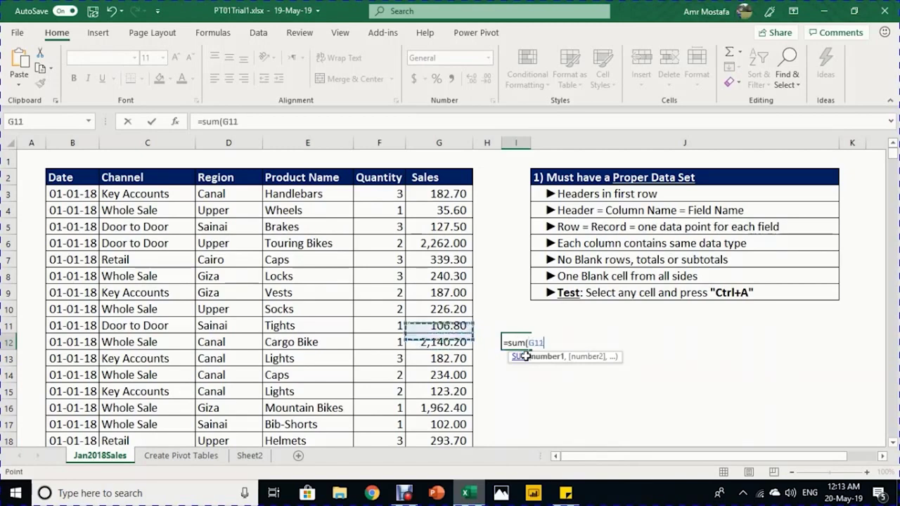
key("ctrl+shift+Up")
key("shift+Down")
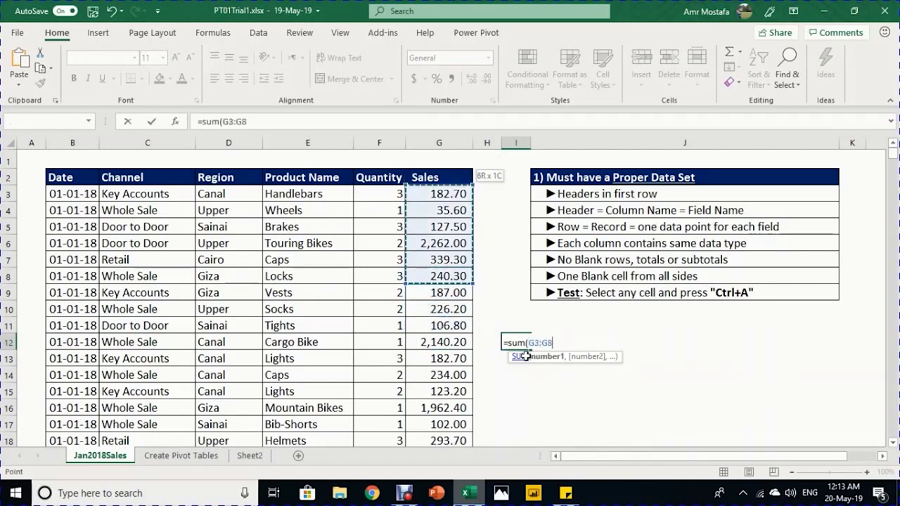
key("ctrl+Return")
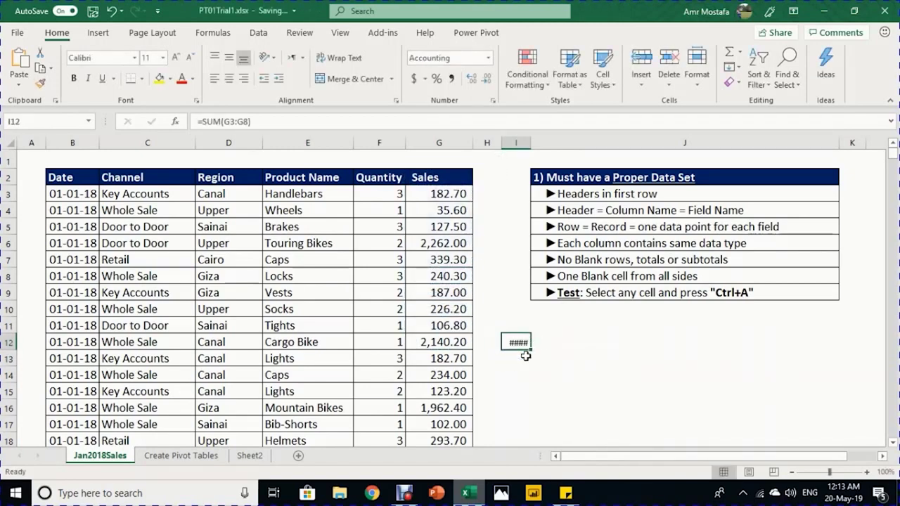
double_click(529, 145)
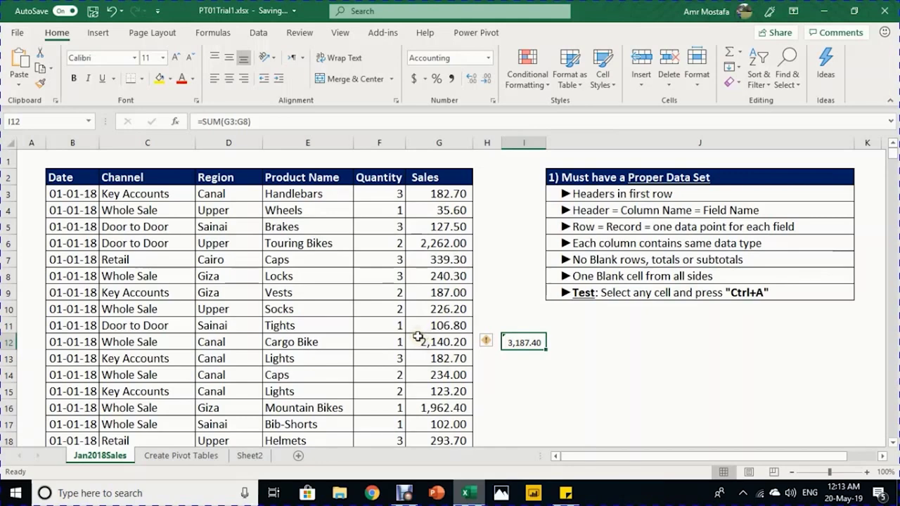
Step: Examine the end of the data set, covering the last record, the empty row 5932 and the totals in row 5933
left_click(444, 285)
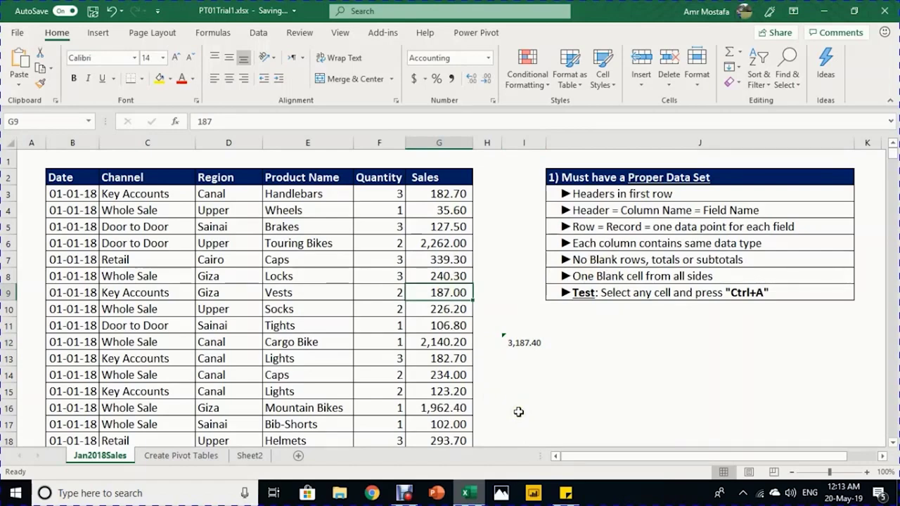
key("ctrl+Down")
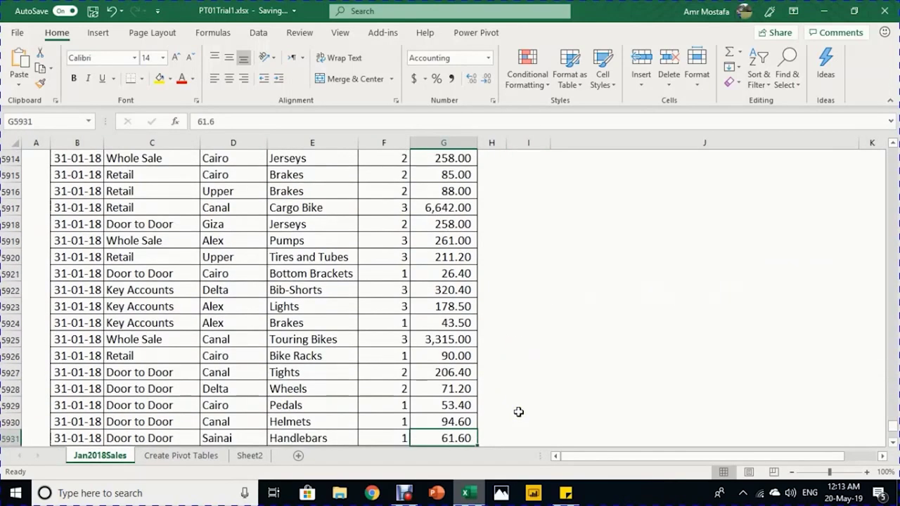
key("Down")
key("Up")
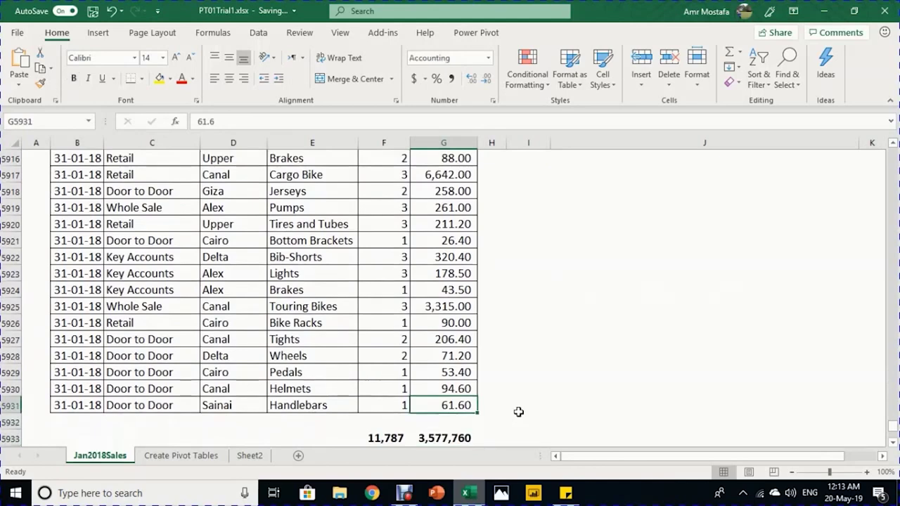
key("Left")
key("Left")
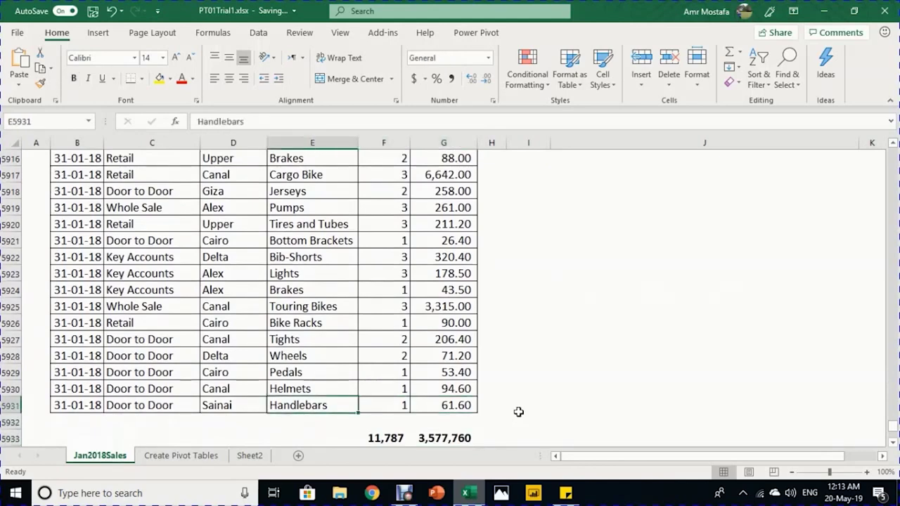
key("Right")
key("Right")
key("Right")
key("Left")
key("Down")
key("Down")
key("Left")
key("Right")
key("Up")
key("Left")
key("Right")
key("Left")
key("Right")
key("Right")
key("Up")
key("Left")
Step: Select the whole data set from the last Sales cell back to the Date header, excluding the totals
key("shift+Left")
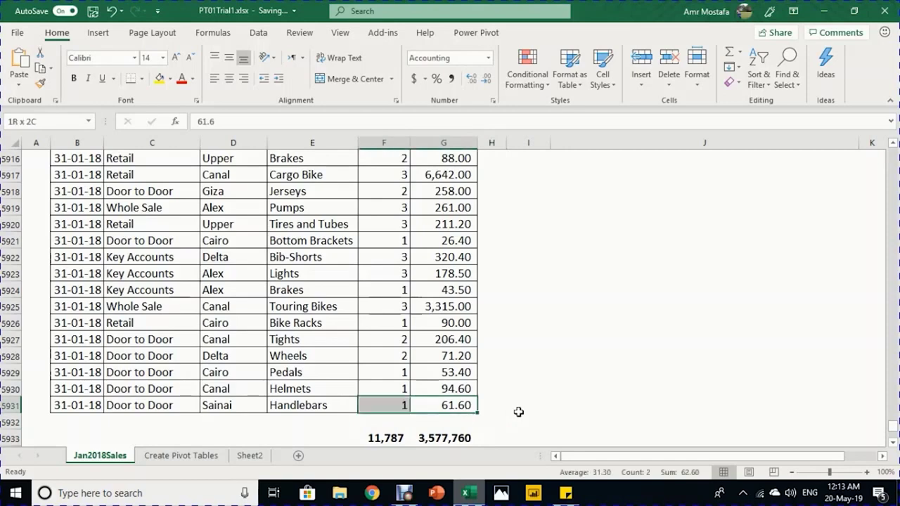
key("ctrl+shift+Left")
key("ctrl+shift+Up")
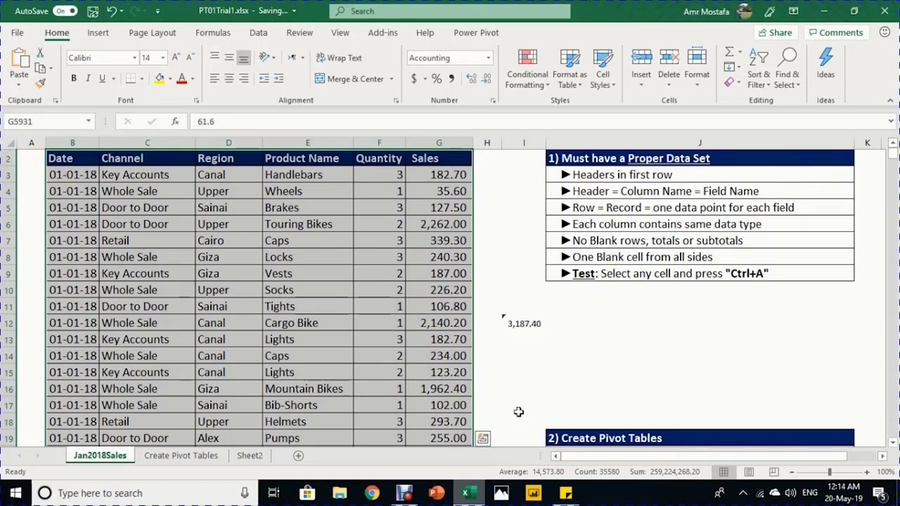
Step: Highlight the rule about one blank cell on all sides, and the blank row 1, column A and column H around the data
left_click(579, 257)
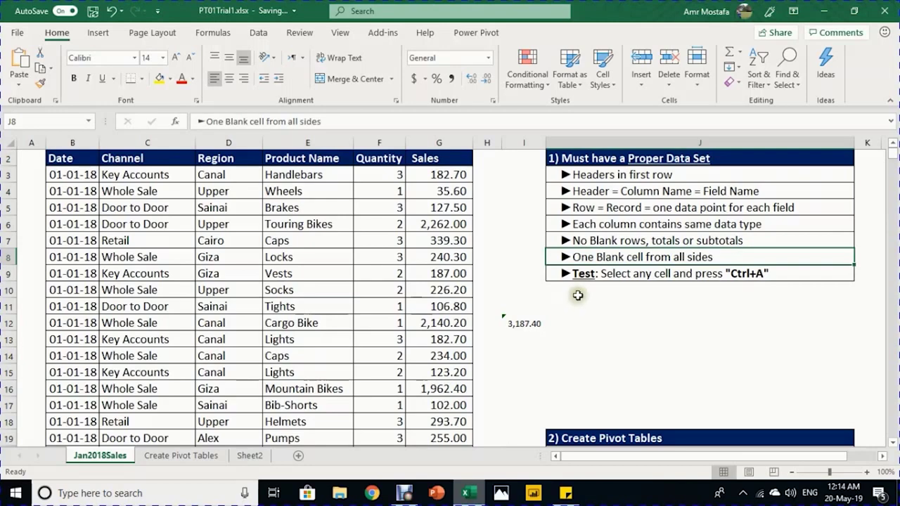
scroll(512, 247, "up", 1)
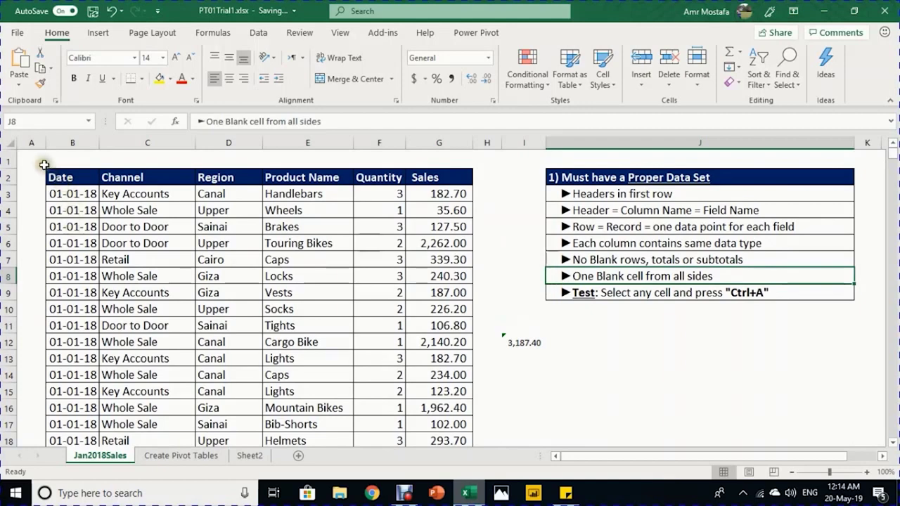
left_click(10, 161)
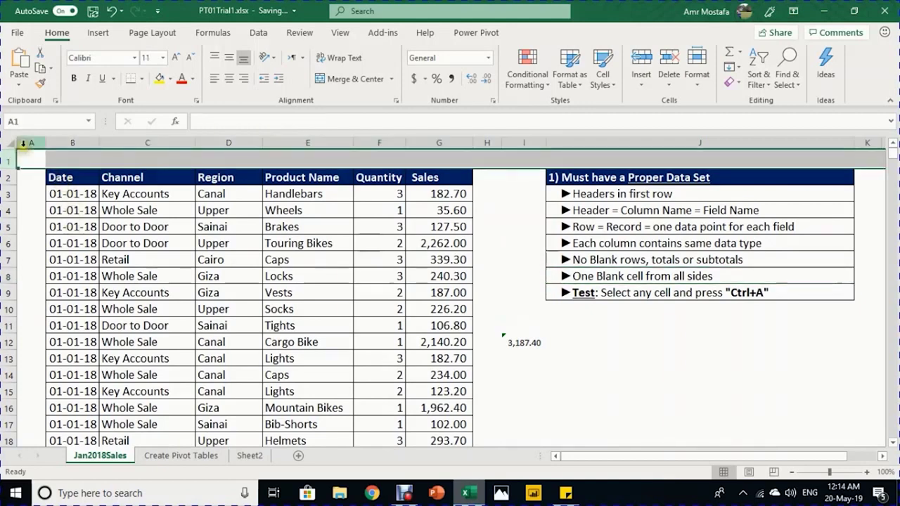
left_click(24, 144)
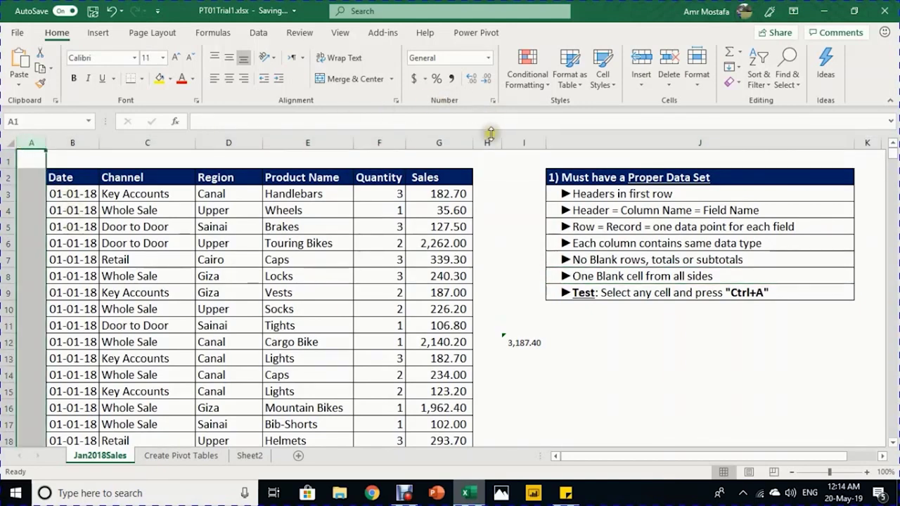
left_click(489, 140)
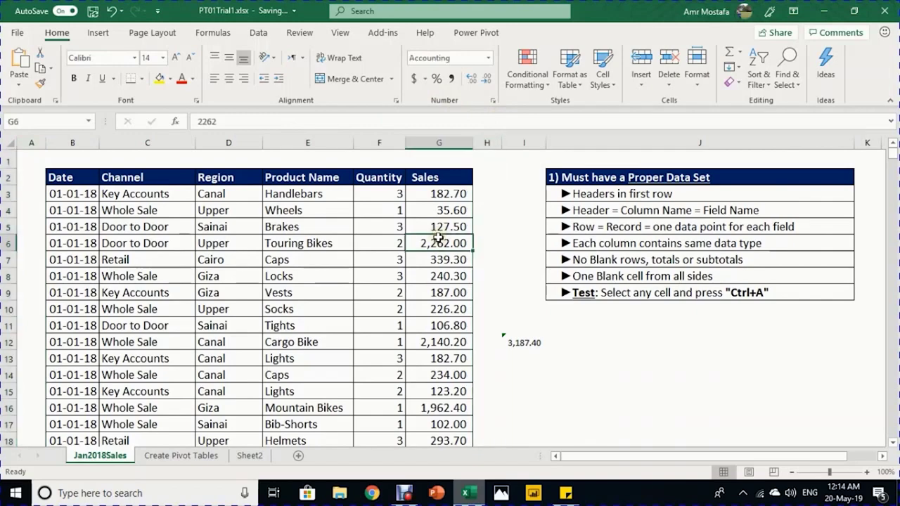
Step: Check the blank row between the last record and the totals, and the blank row above the headers
key("ctrl+Down")
key("ctrl+Down")
key("Up")
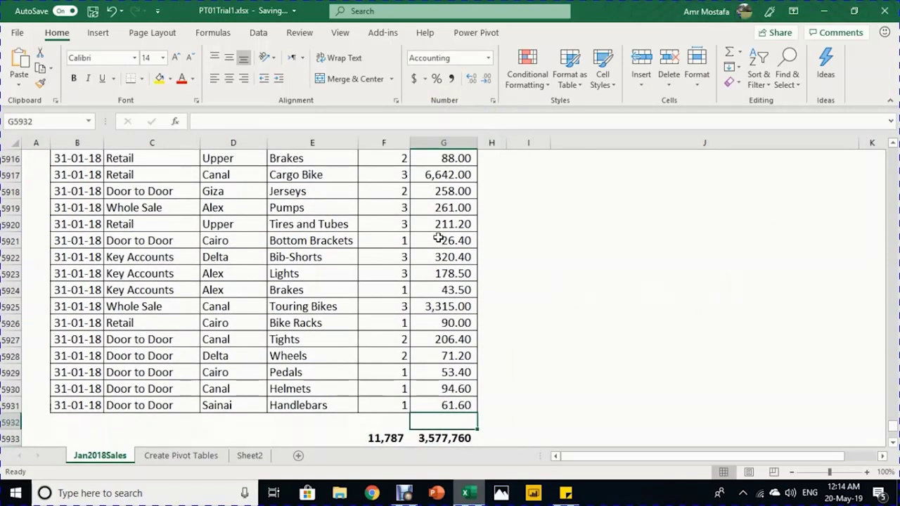
key("Left")
key("Left")
key("Left")
key("Left")
key("Right")
key("Right")
key("Up")
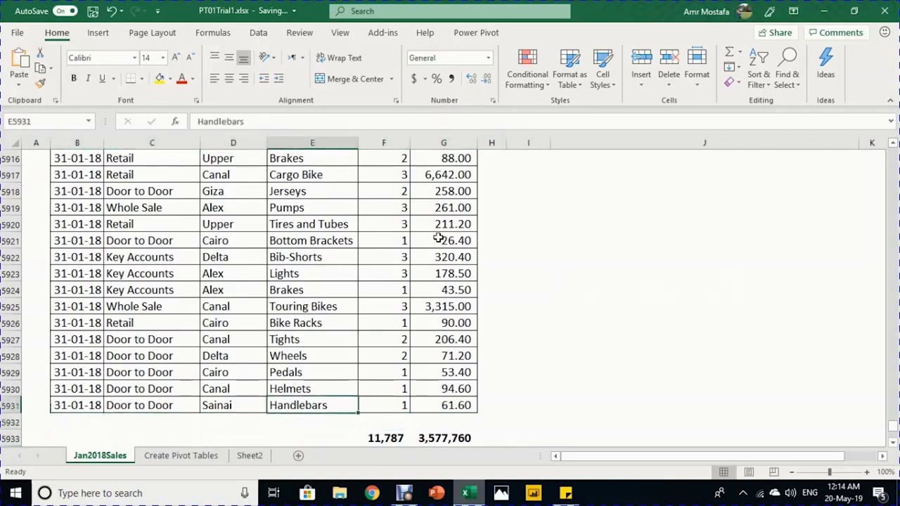
key("ctrl+Up")
key("Up")
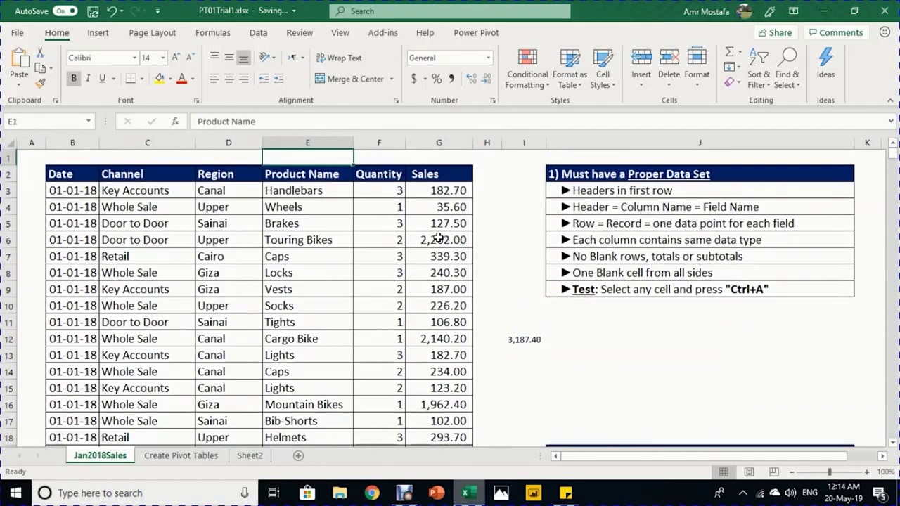
Step: Test the data set by selecting its entire region from cell D6, and clear the selection
key("Down")
key("Down")
key("Down")
key("Down")
key("Left")
key("Down")
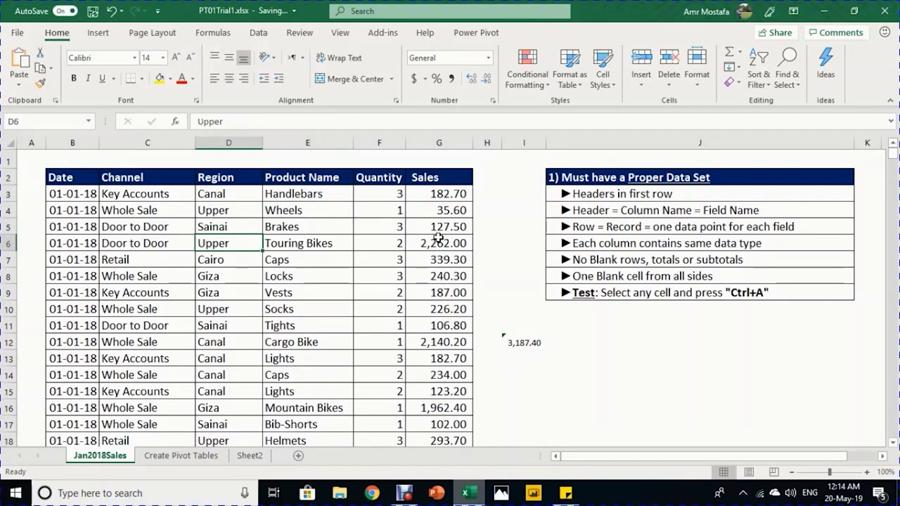
key("ctrl+a")
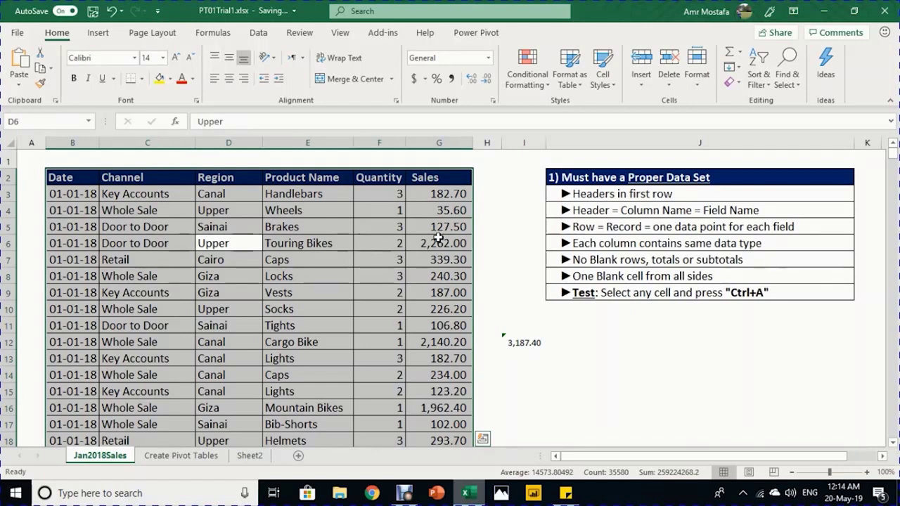
left_click(373, 327)
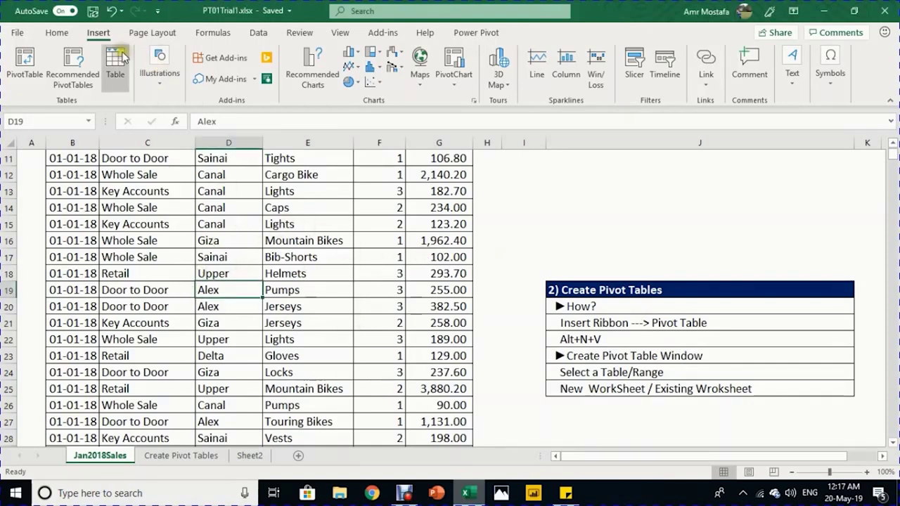
left_click(26, 64)
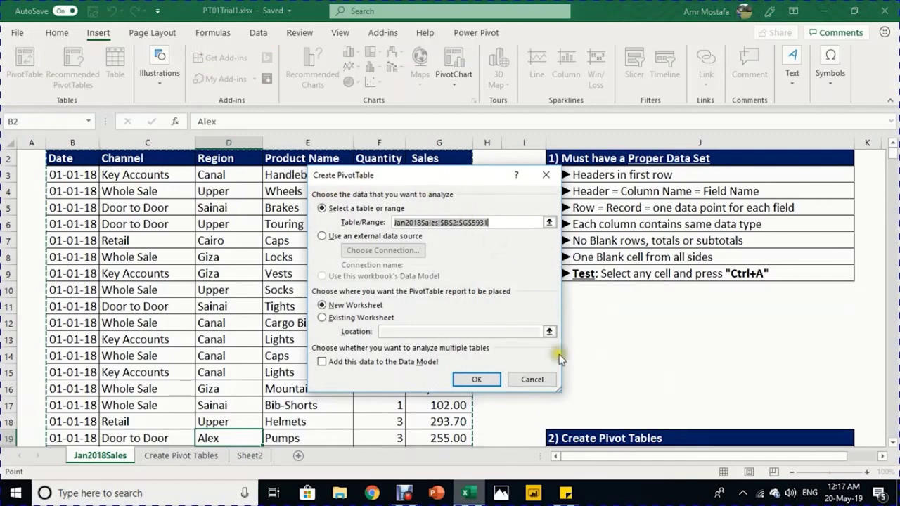
left_click(538, 382)
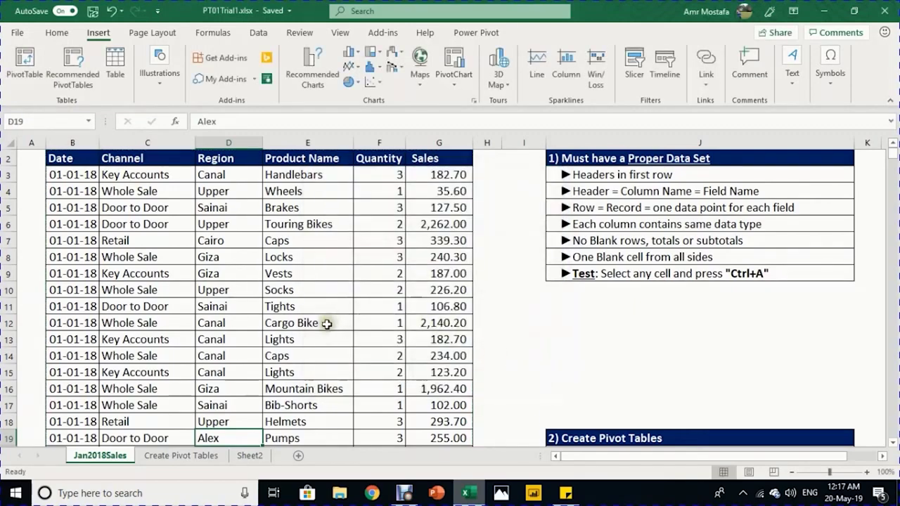
scroll(325, 321, "down", 1)
scroll(327, 322, "down", 1)
Step: Select cell D17 inside the data set and start a PivotTable from the range Jan2018Sales!$B$2:$G$5931
left_click(286, 308)
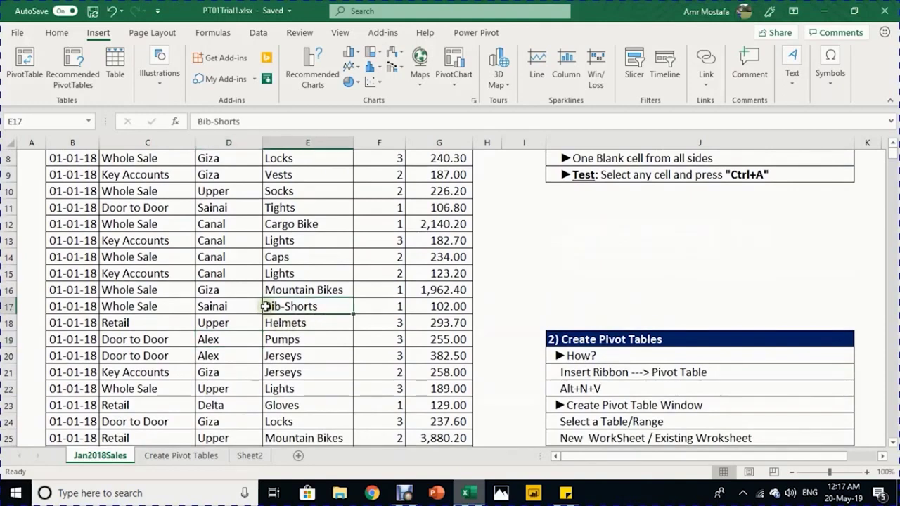
left_click(236, 306)
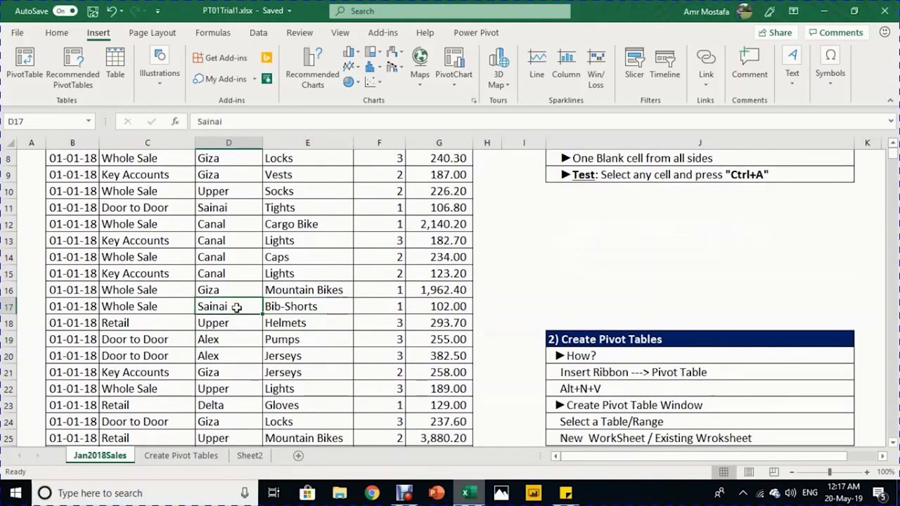
key("alt")
key("n")
key("v")
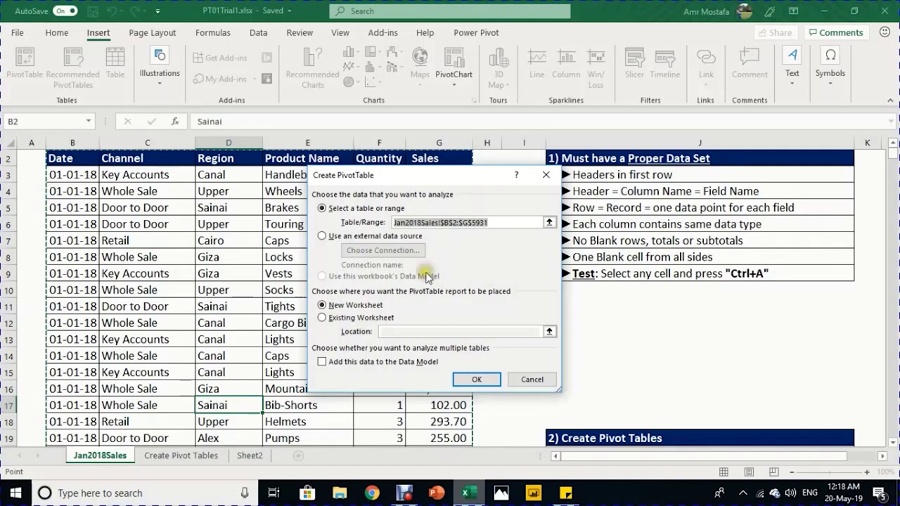
Step: Create the PivotTable on the existing worksheet Jan2018Sales, with its location at cell L35 beside the Pivot Table Name notes
left_click(325, 318)
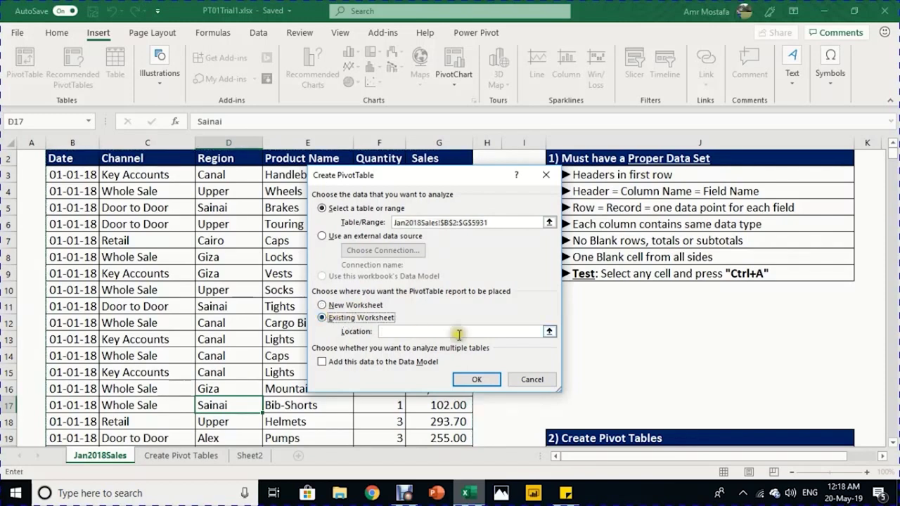
left_click(514, 332)
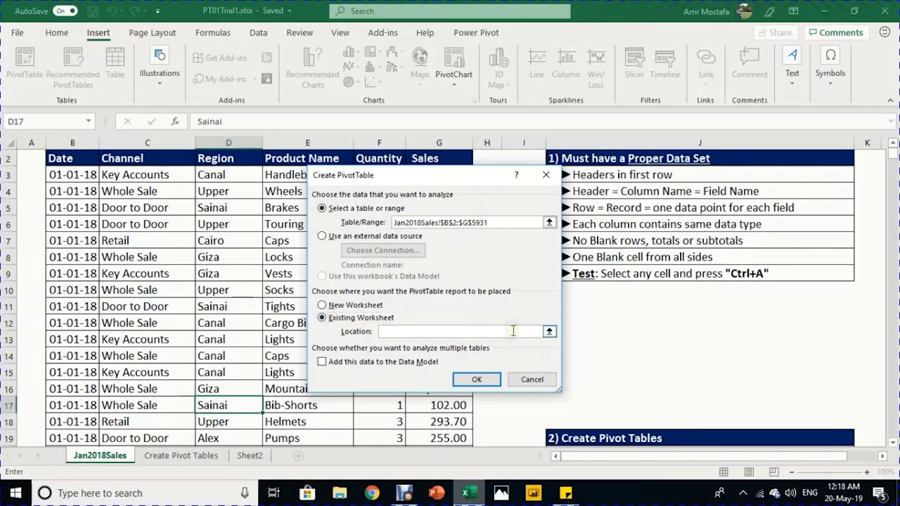
scroll(679, 318, "down", 3)
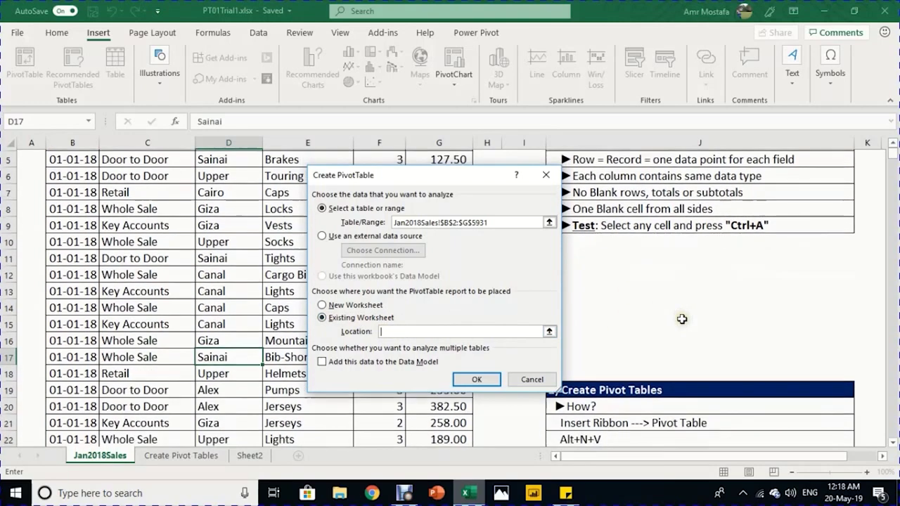
scroll(681, 320, "down", 5)
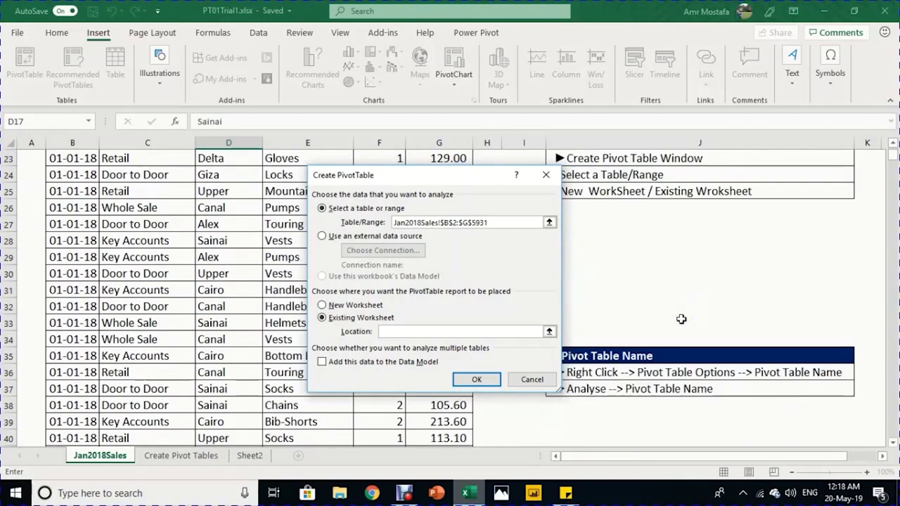
left_click_drag(726, 462, 823, 432)
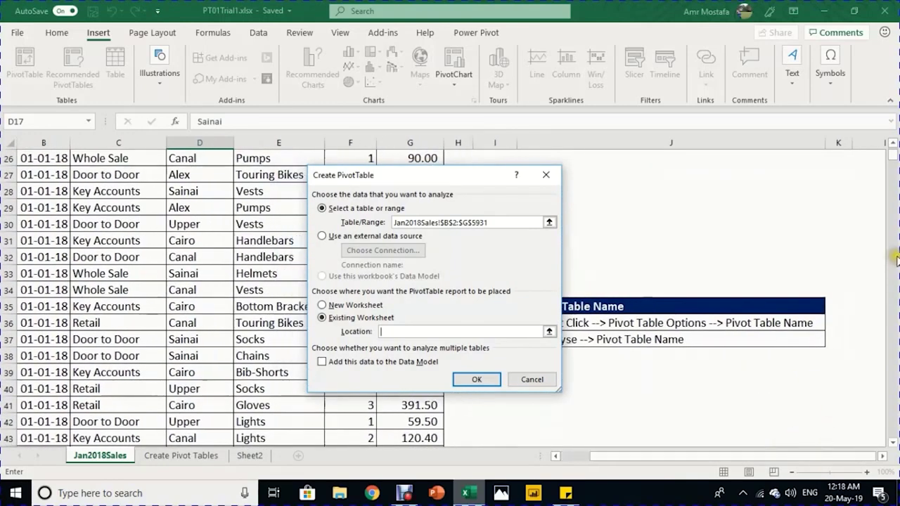
left_click(858, 304)
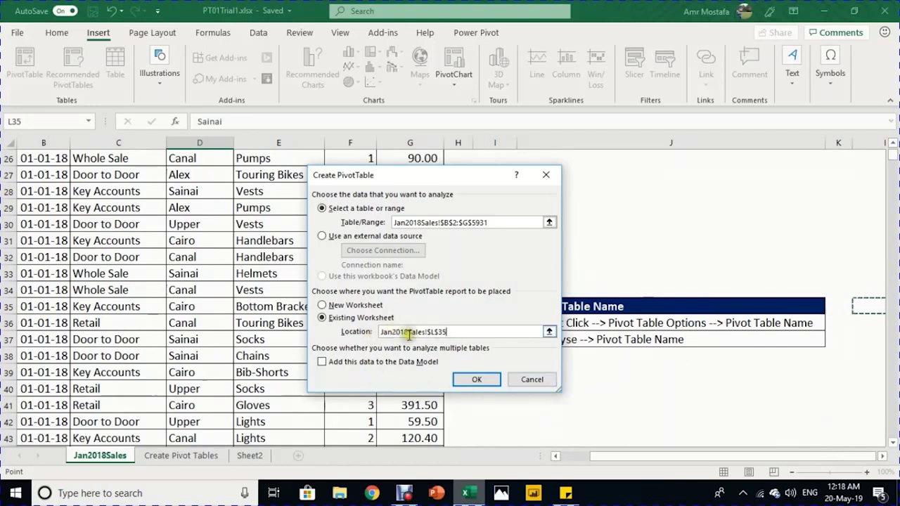
left_click(476, 379)
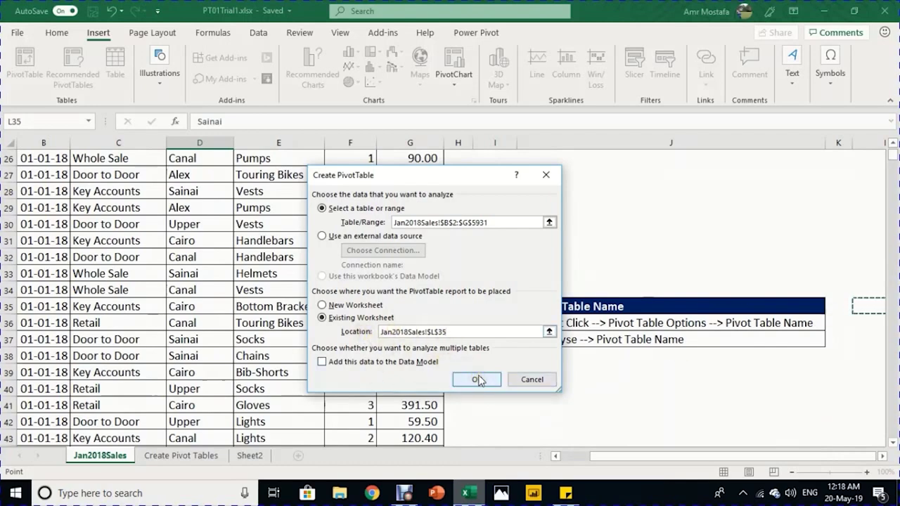
left_click(478, 379)
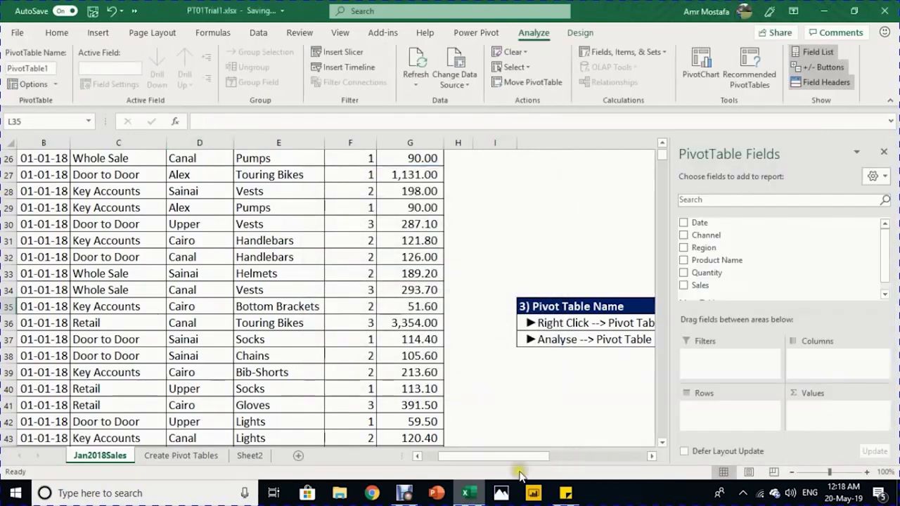
Step: View the name setting in the new pivot table's PivotTable Options and close the options without changing anything
left_click_drag(518, 458, 636, 440)
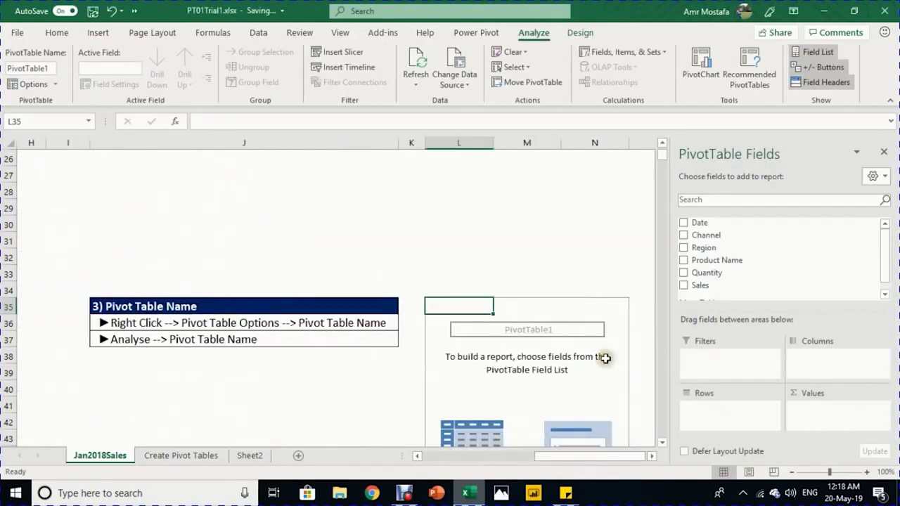
scroll(597, 351, "down", 2)
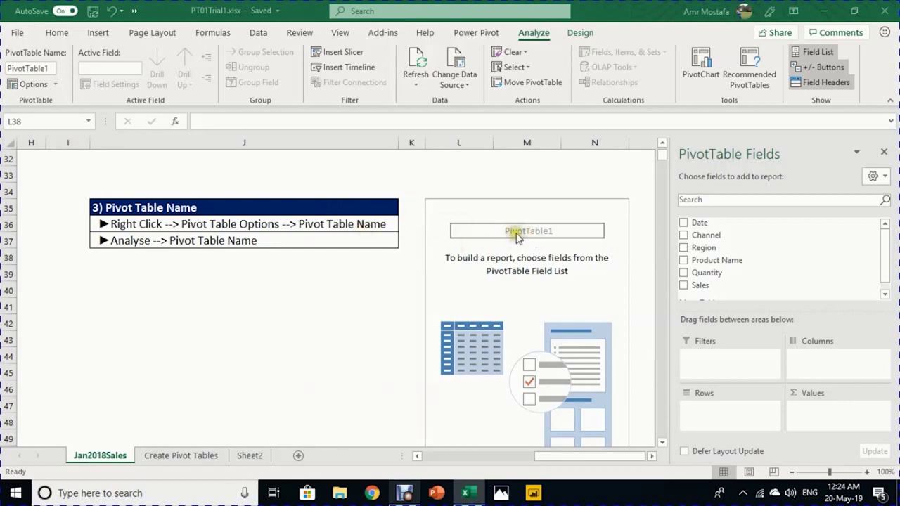
right_click(516, 237)
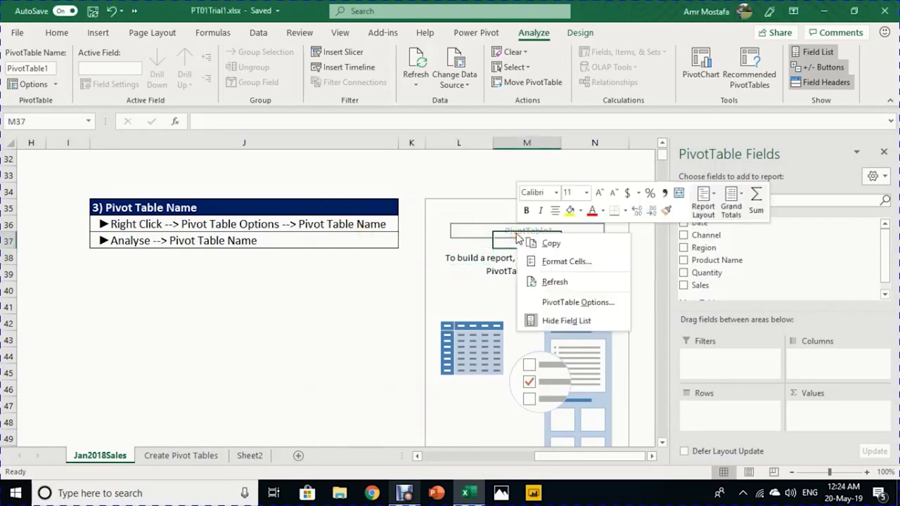
left_click(562, 302)
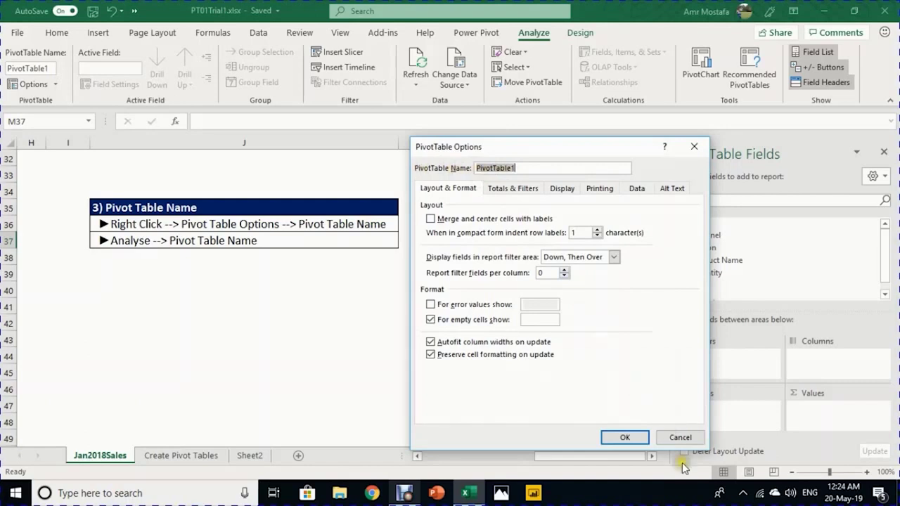
left_click(679, 438)
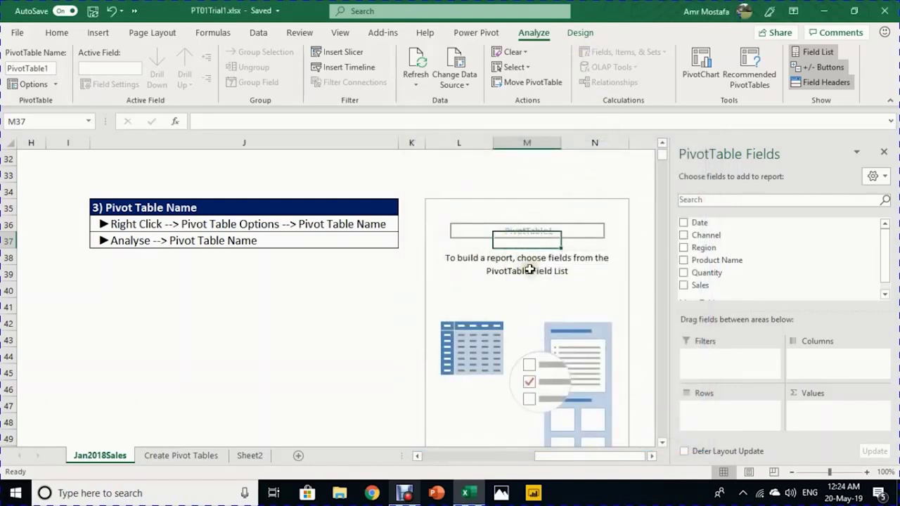
Step: Rename the pivot table as Sales
left_click(543, 36)
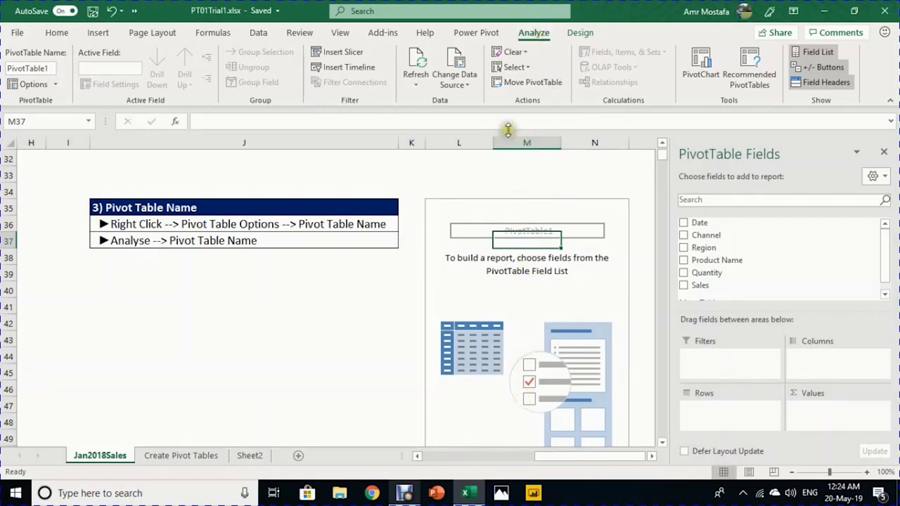
key("Down")
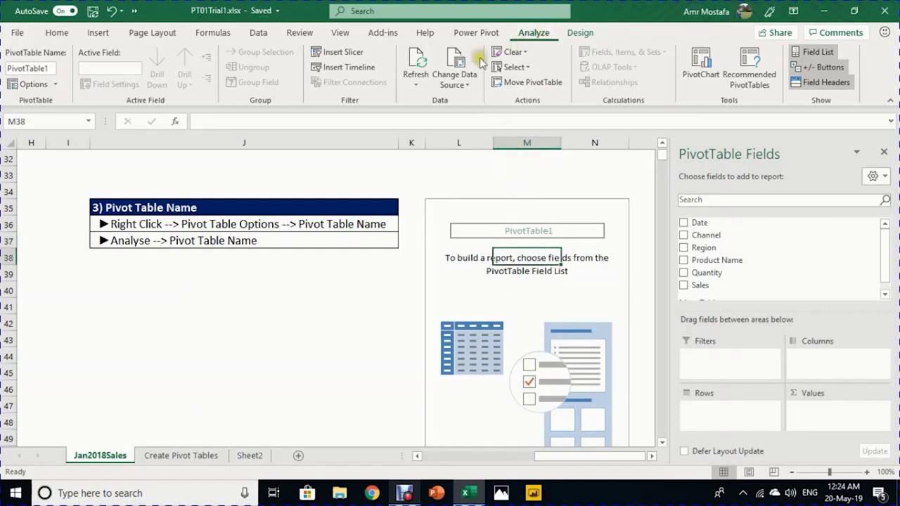
left_click(51, 68)
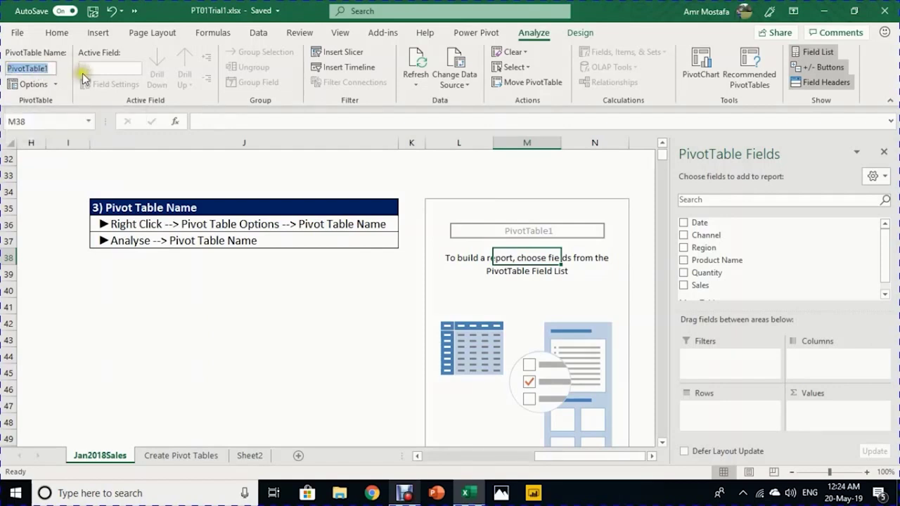
type("Sales")
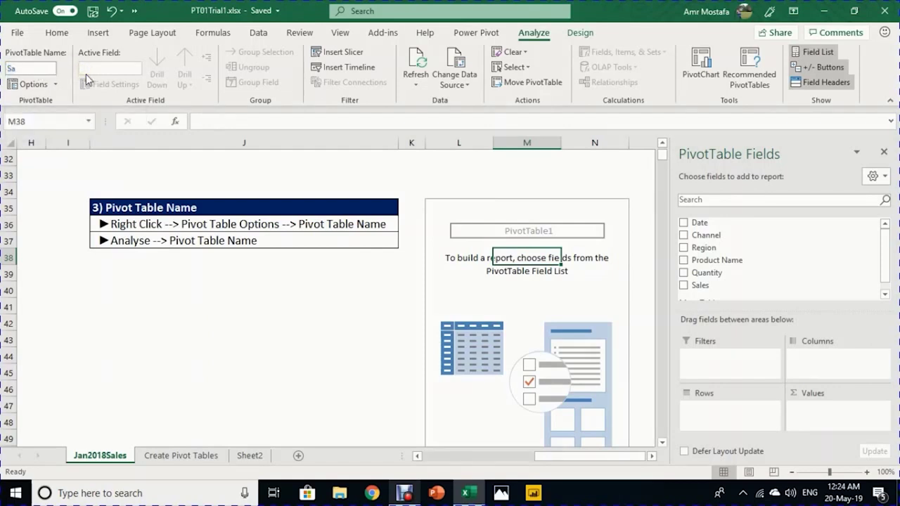
key("Return")
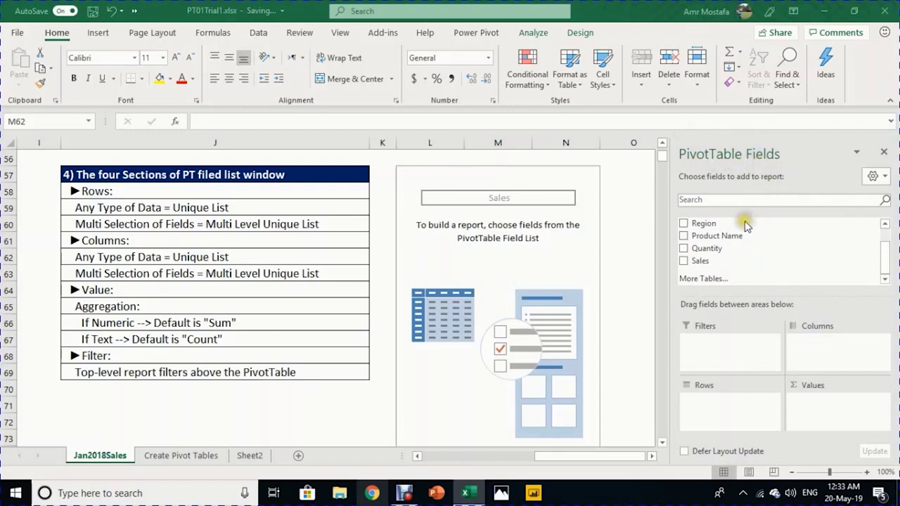
Step: Add the Channel field to the Rows area of the Sales pivot table and highlight the channel labels
scroll(753, 242, "up", 1)
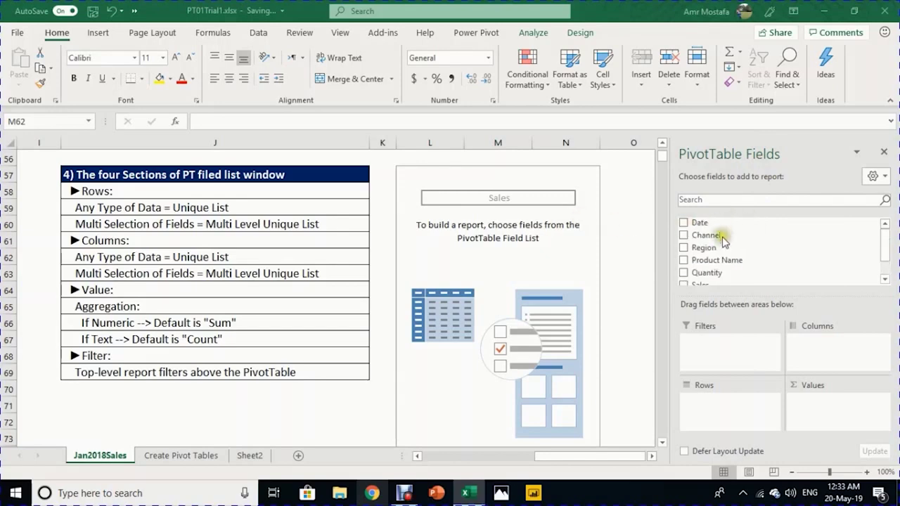
scroll(725, 249, "down", 1)
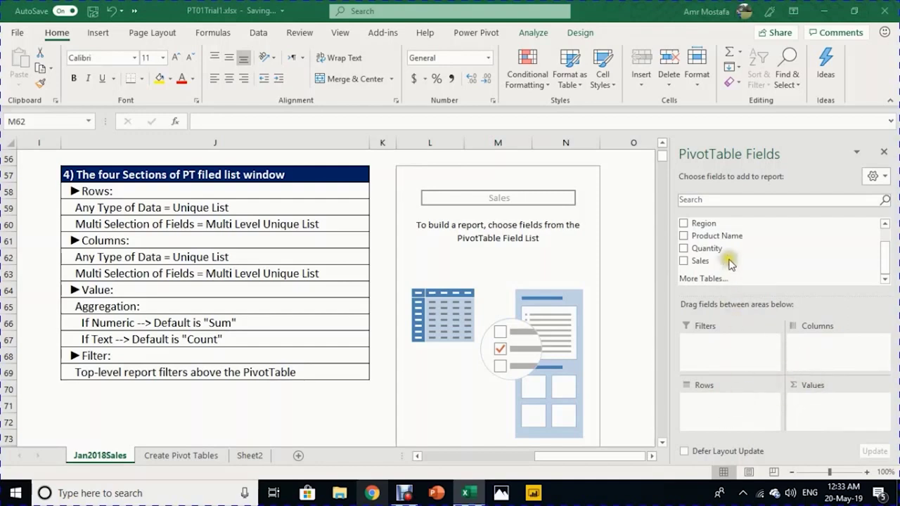
scroll(730, 263, "up", 2)
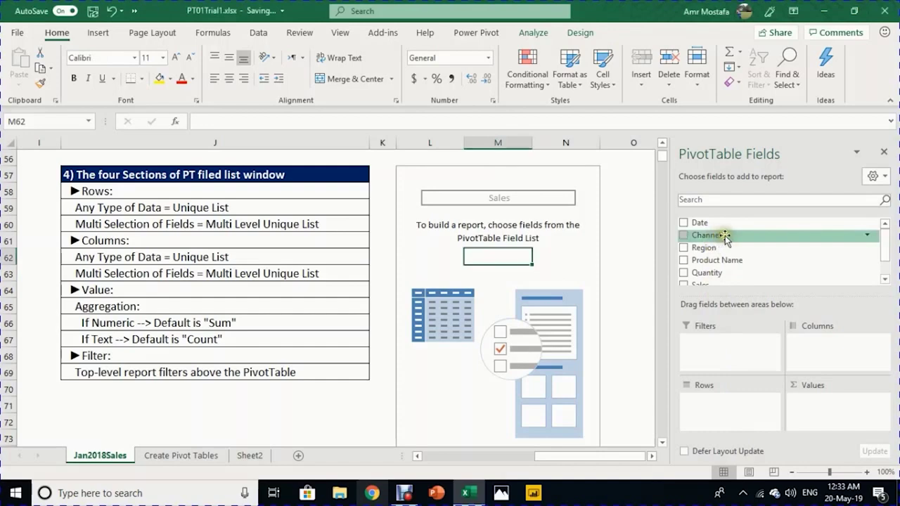
left_click_drag(724, 238, 753, 408)
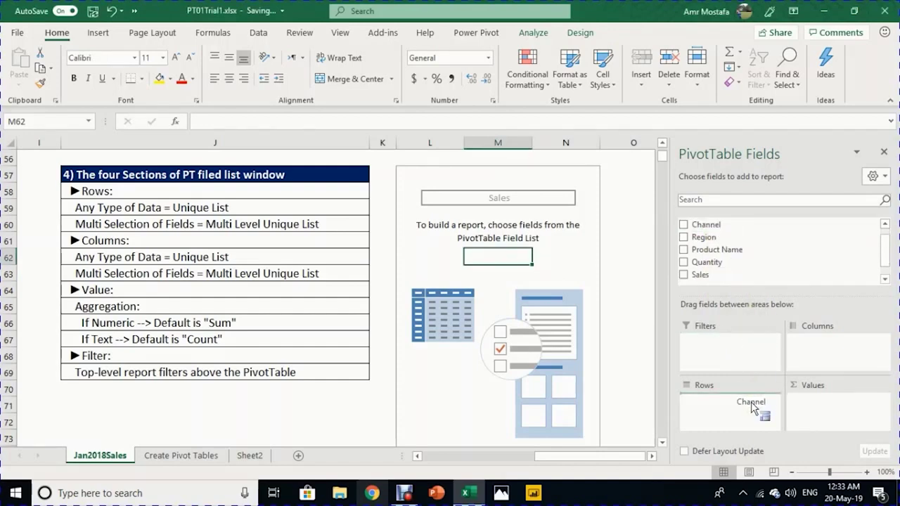
left_click_drag(754, 407, 753, 406)
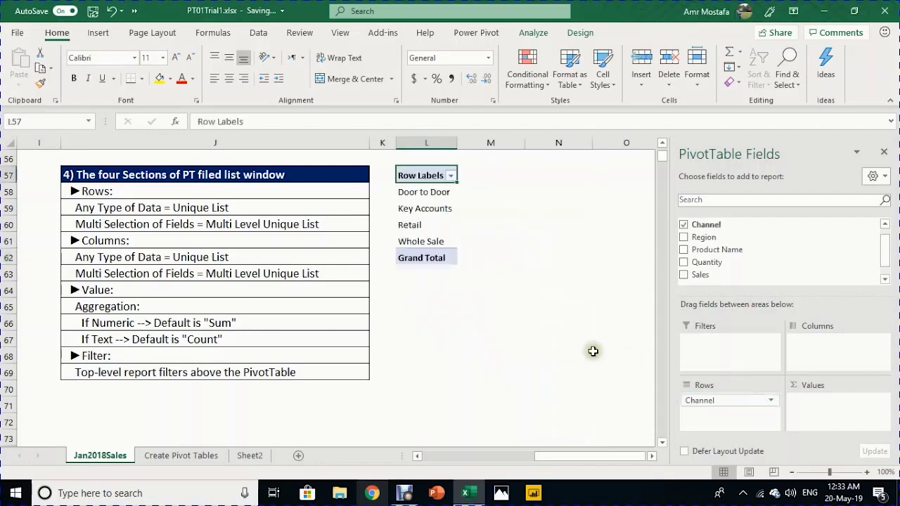
left_click_drag(417, 190, 431, 240)
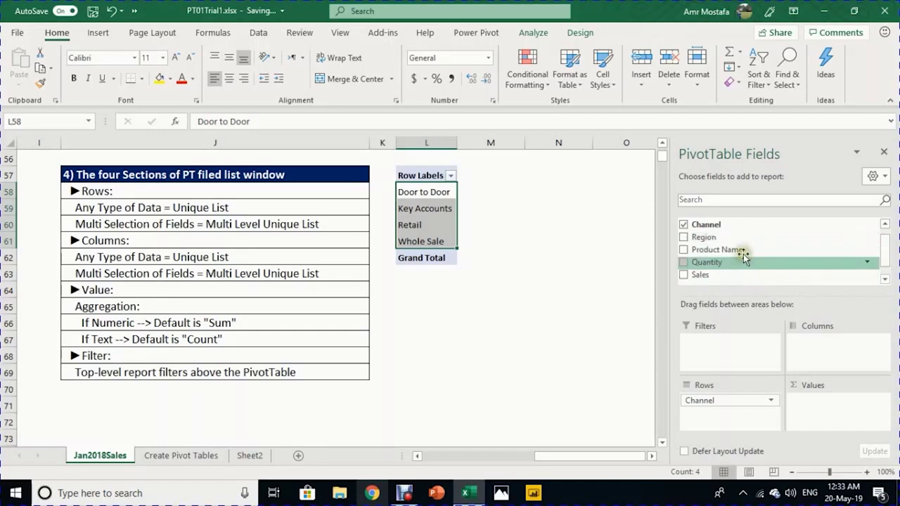
Step: Add the Region field to Rows beneath Channel and highlight the regions Alex to Upper under Door to Door
left_click_drag(744, 266, 744, 424)
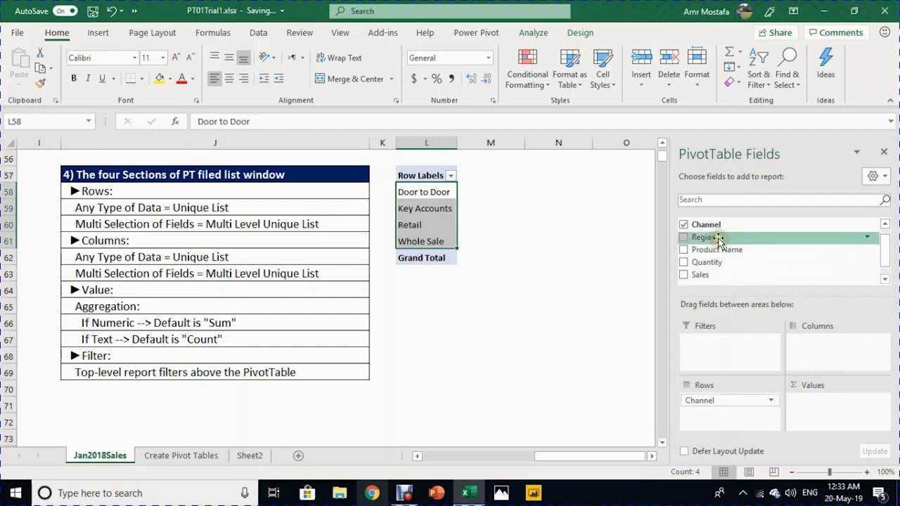
left_click_drag(718, 239, 750, 415)
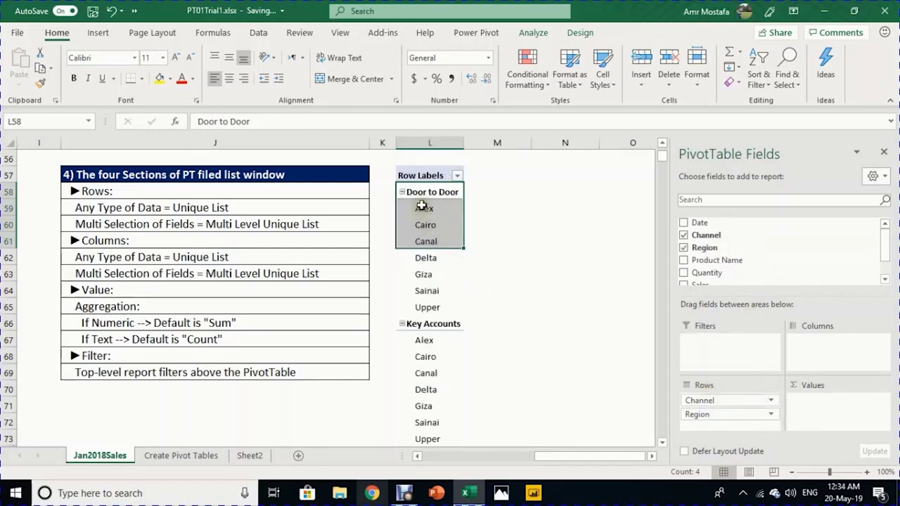
left_click_drag(424, 208, 445, 307)
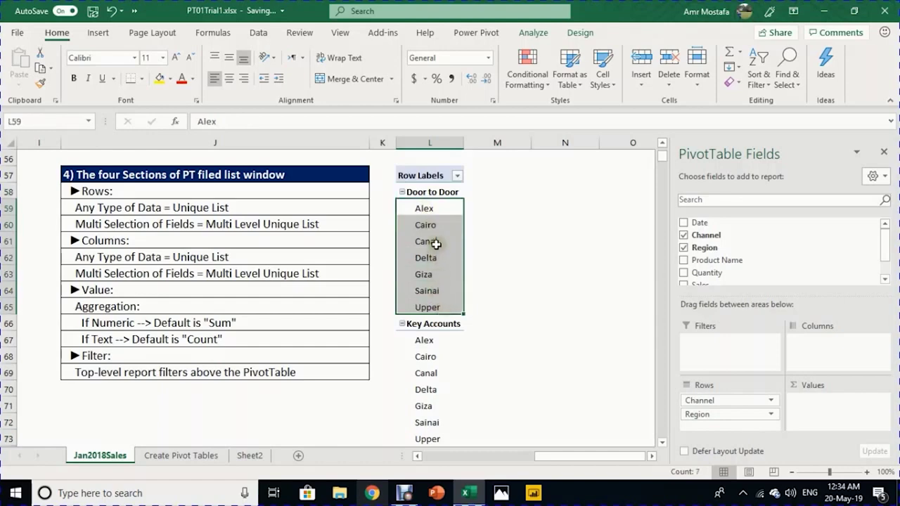
Step: Examine the multi-level row labels by comparing Alex under Door to Door with Alex under Key Accounts
left_click(438, 192)
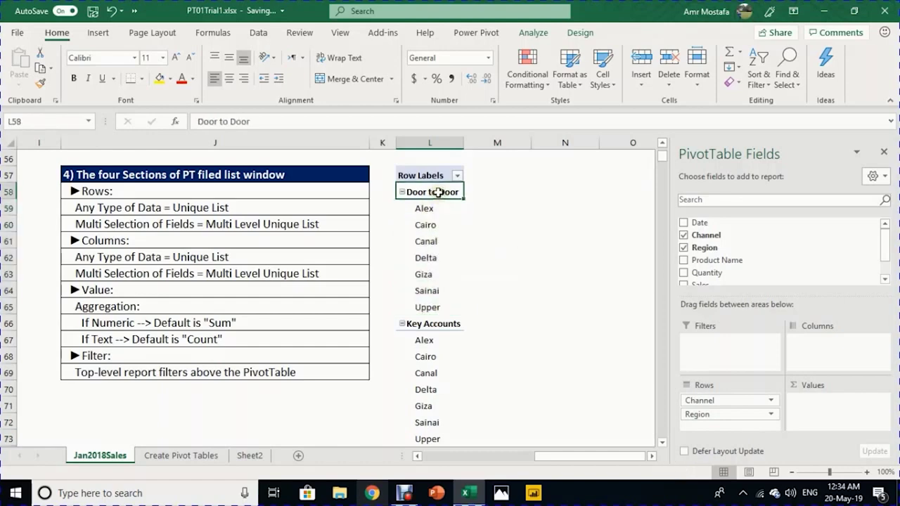
left_click(437, 209)
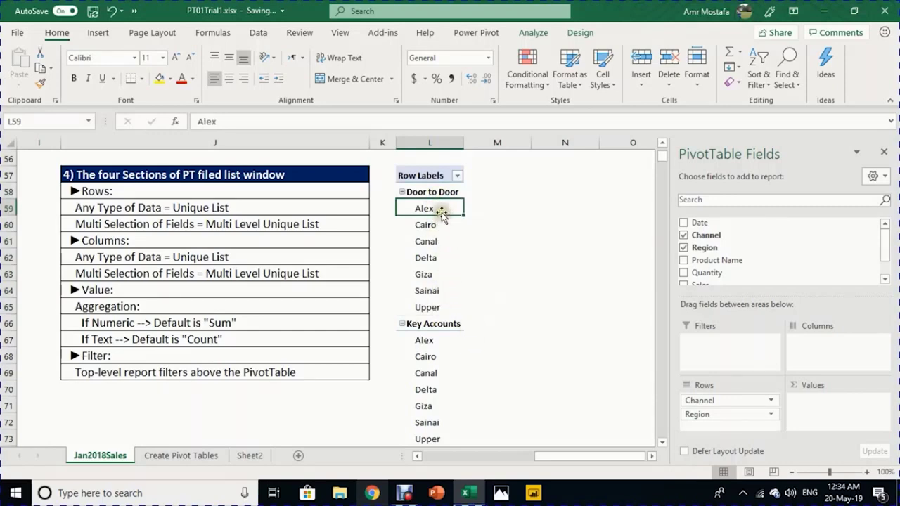
left_click(449, 341)
left_click(433, 209)
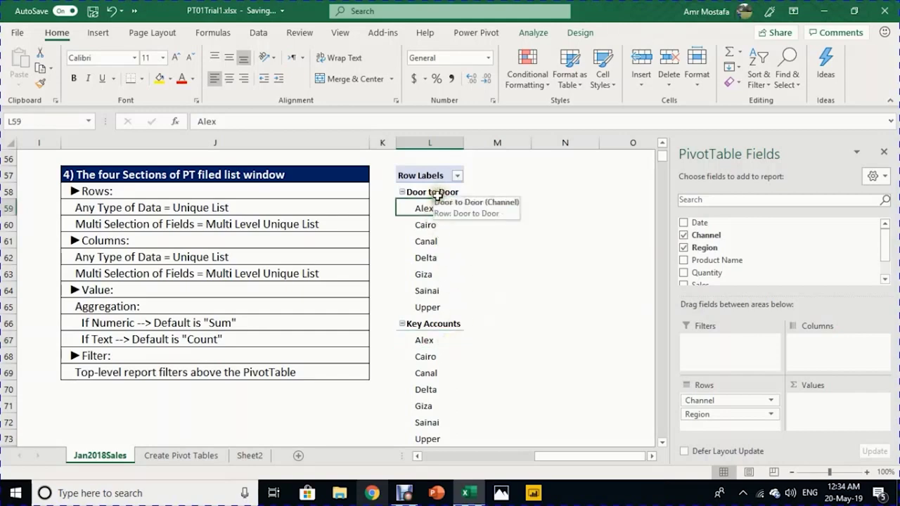
Step: Remove the Region field from the Rows area and highlight the channel labels Door to Door to Whole Sale
left_click(430, 340)
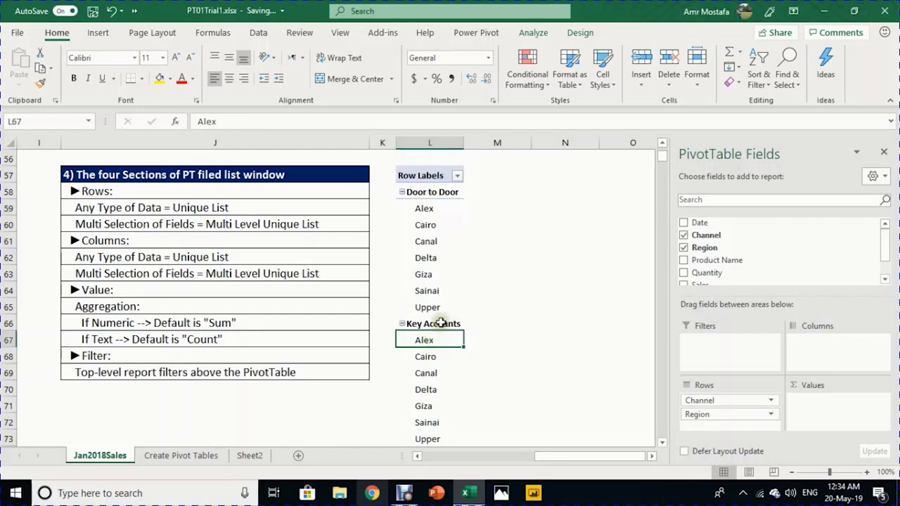
left_click(438, 324)
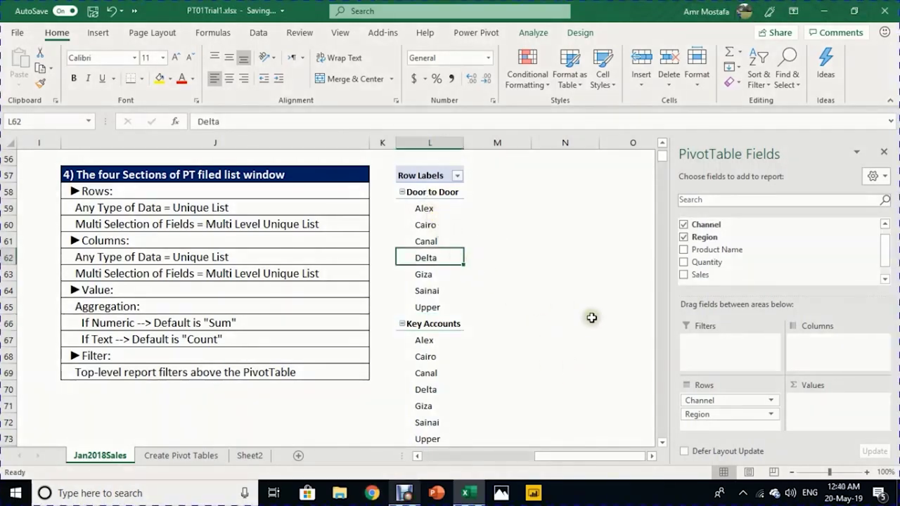
left_click(701, 416)
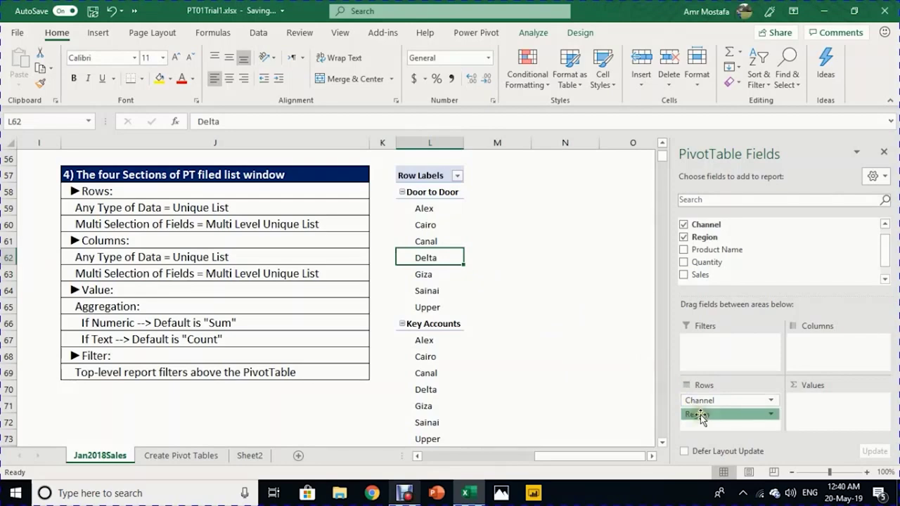
left_click_drag(701, 416, 588, 315)
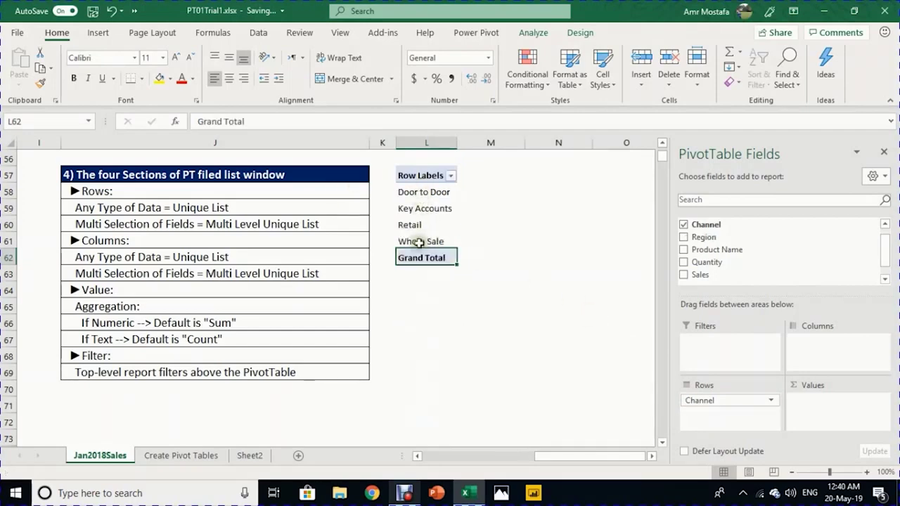
left_click_drag(424, 192, 422, 241)
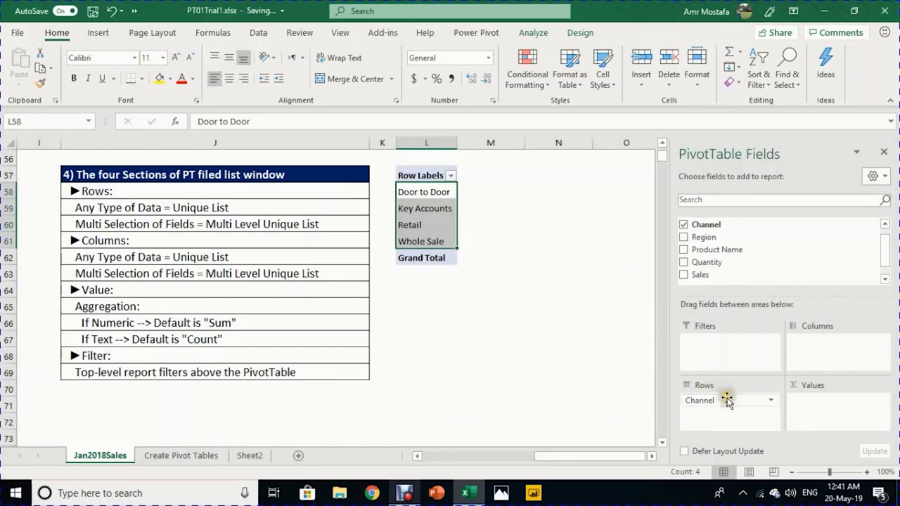
Step: Move the Channel field from Rows to Columns and view the channel labels across the sheet up to Grand Total
left_click_drag(728, 400, 832, 364)
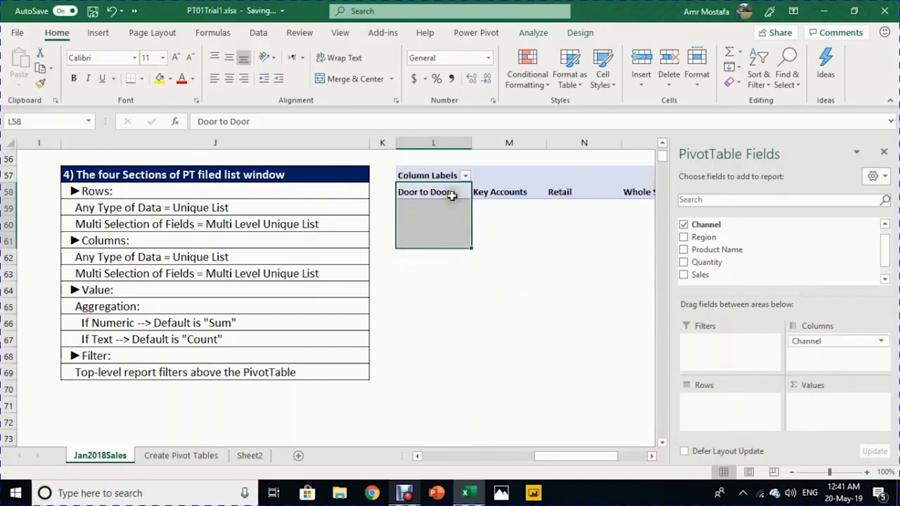
left_click(651, 455)
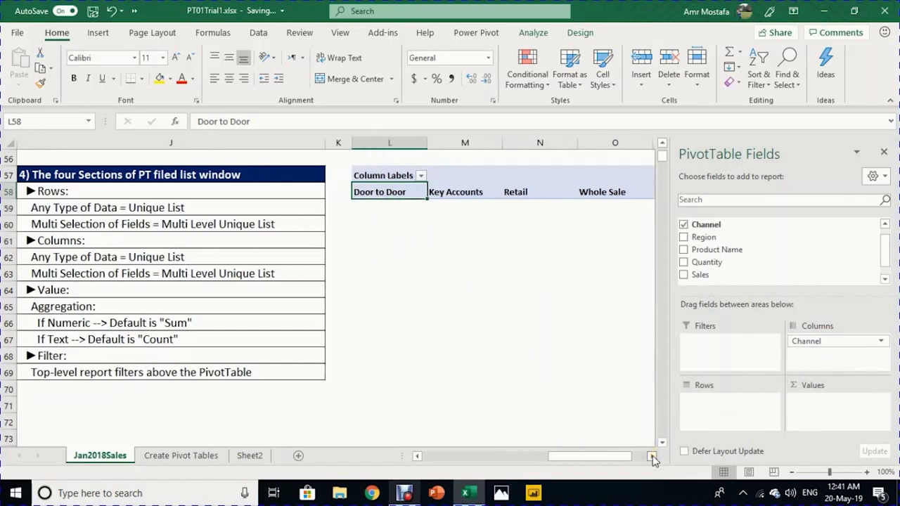
left_click(652, 455)
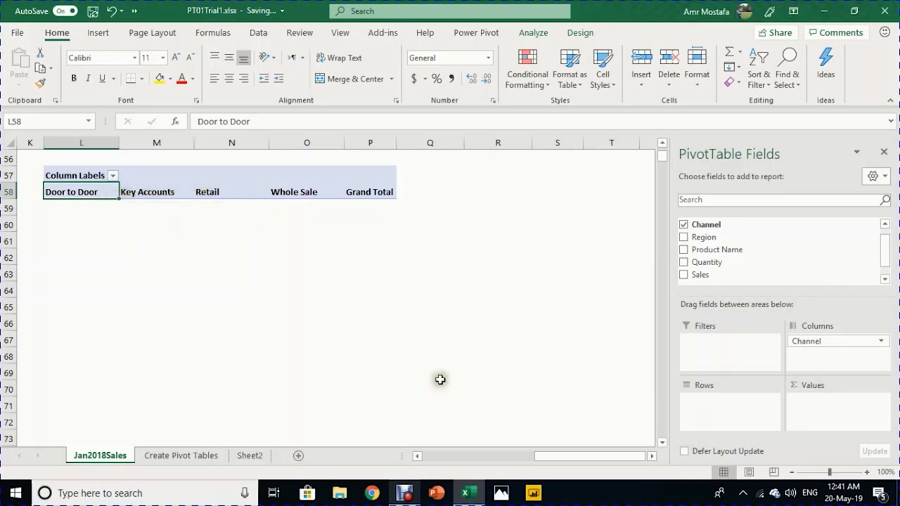
left_click(416, 457)
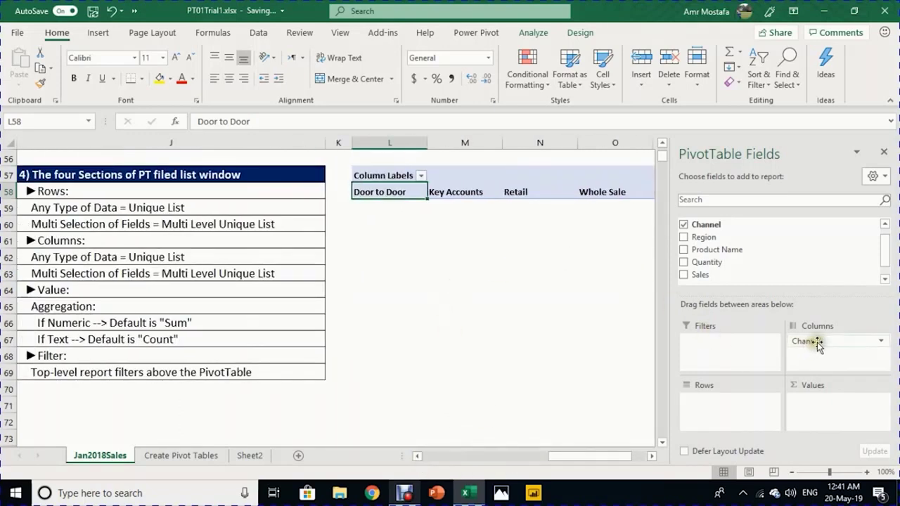
Step: Remove Channel from the Columns area and add the Sales field to the Values area
mouse_move(818, 344)
left_mouse_down()
mouse_move(650, 333)
mouse_move(576, 282)
left_mouse_up()
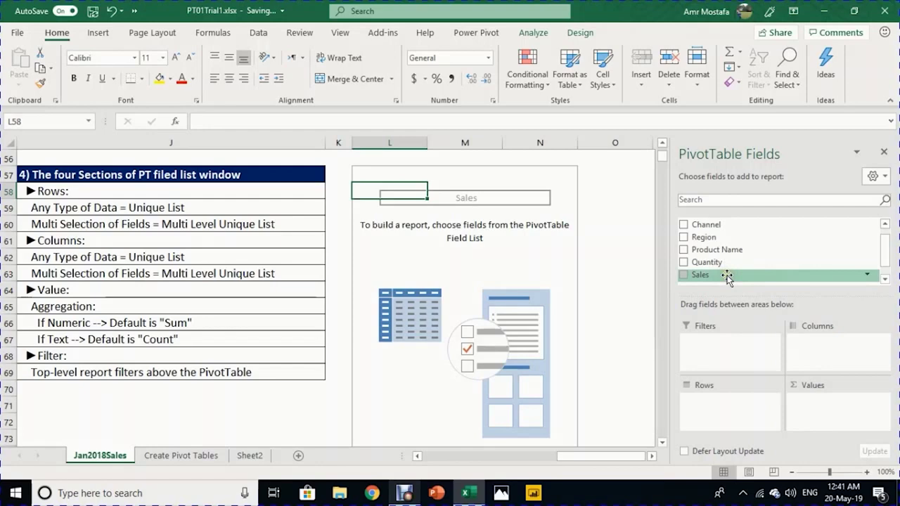
left_click_drag(726, 275, 815, 417)
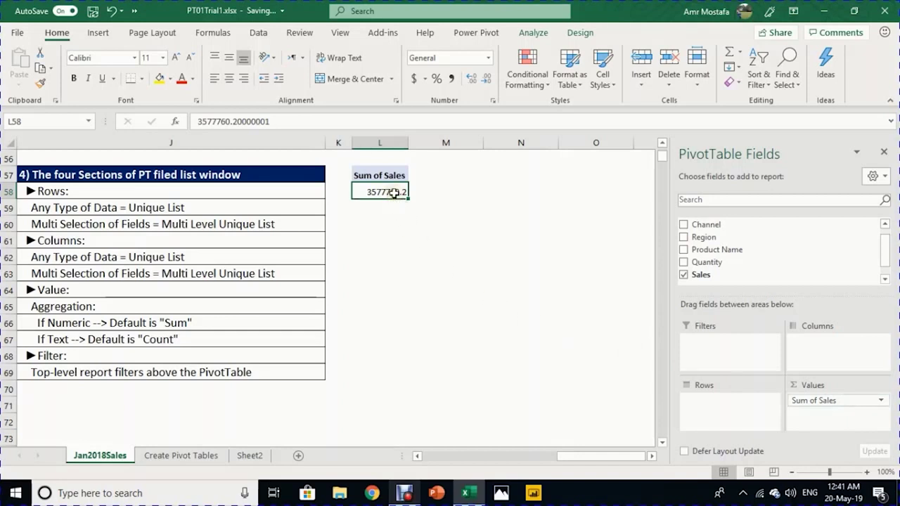
Step: Change the Sales value field settings to summarize by Count after going through the Average, Max and Min calculations
mouse_move(394, 193)
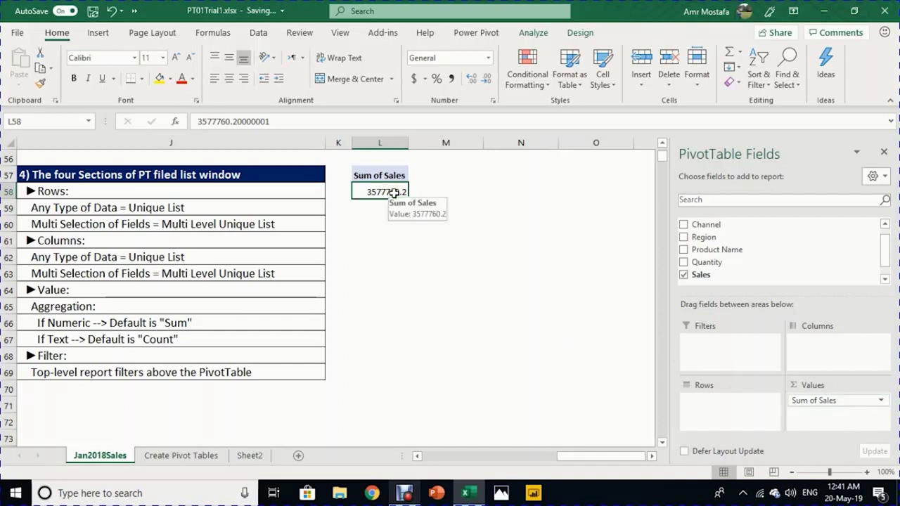
right_click(394, 193)
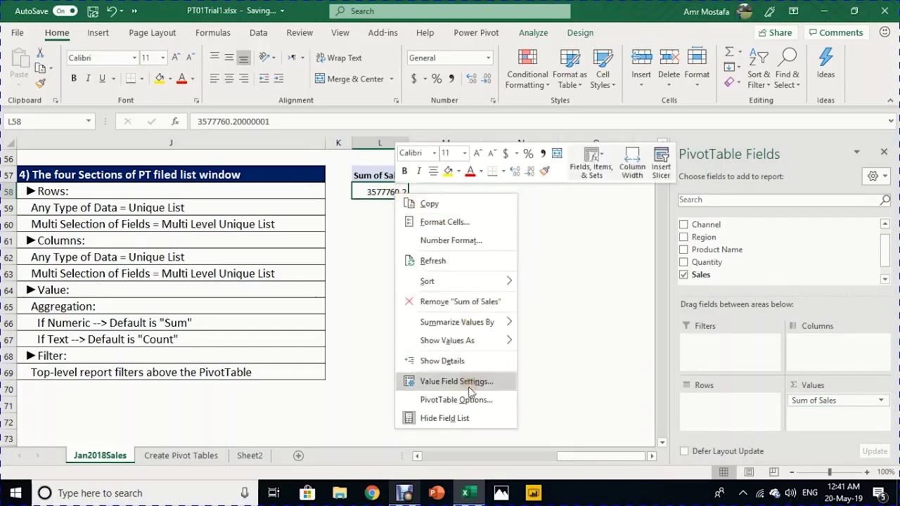
key("Escape")
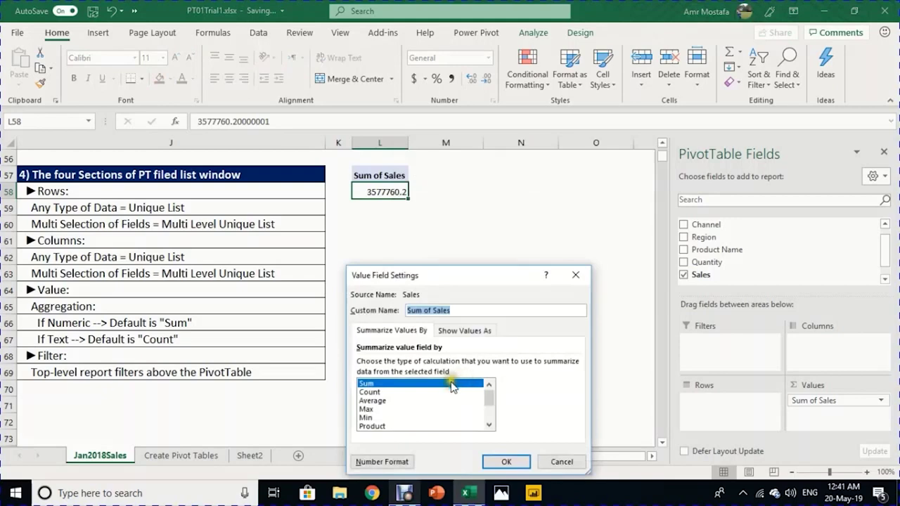
left_click(379, 392)
left_click(382, 401)
left_click(384, 410)
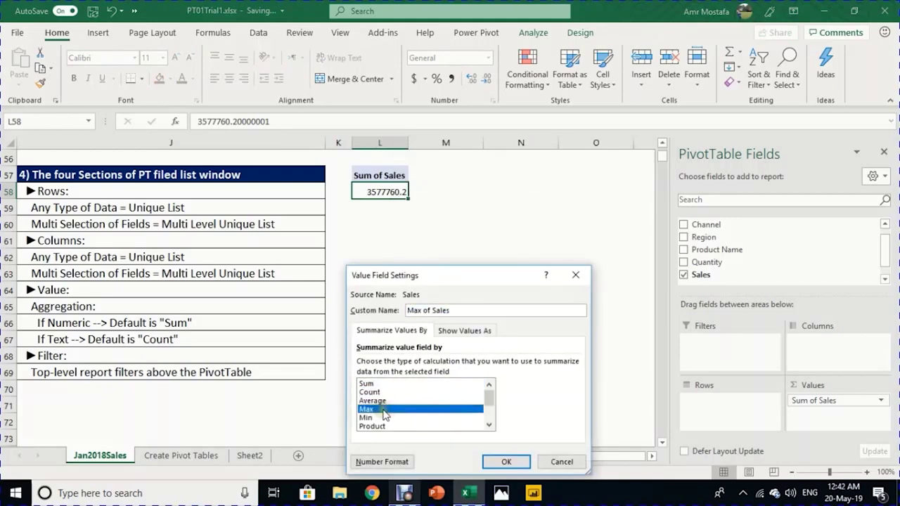
left_click(384, 418)
left_click(383, 393)
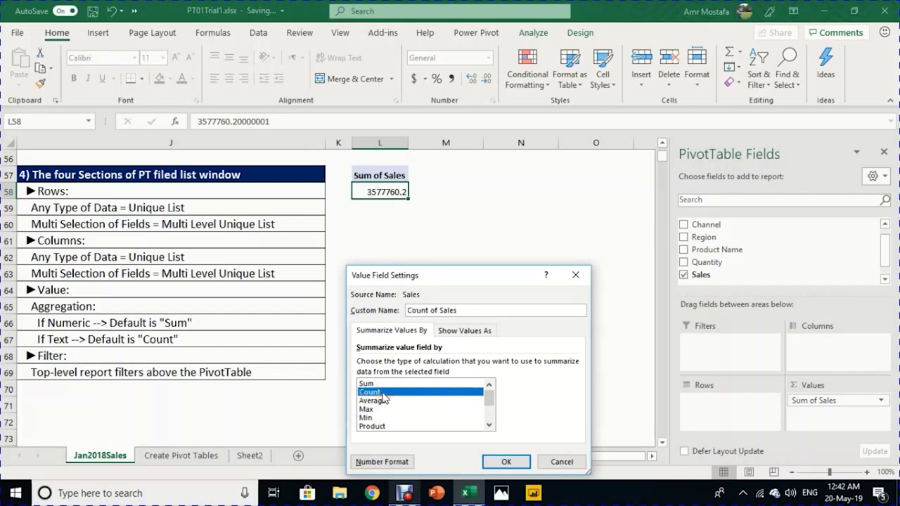
left_click(516, 461)
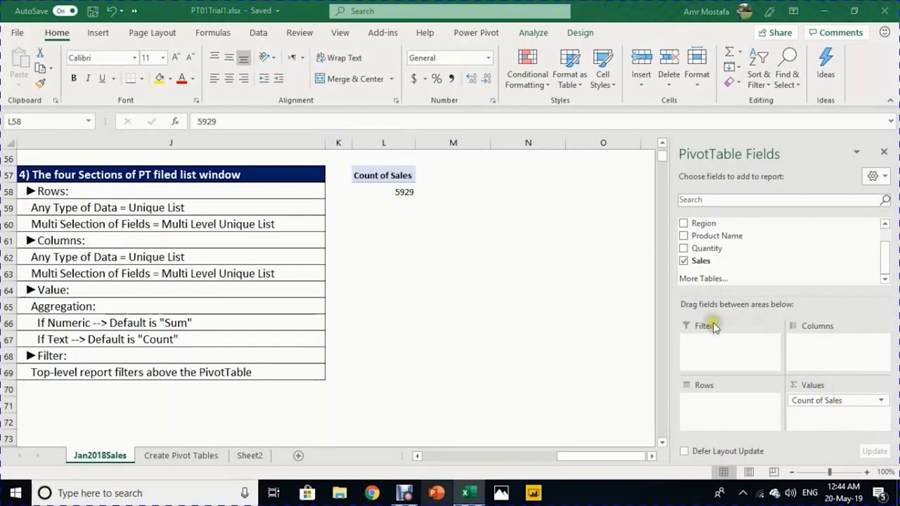
Step: Add the Channel field to Rows and inspect the sales count of each channel and the grand total
scroll(737, 271, "up", 2)
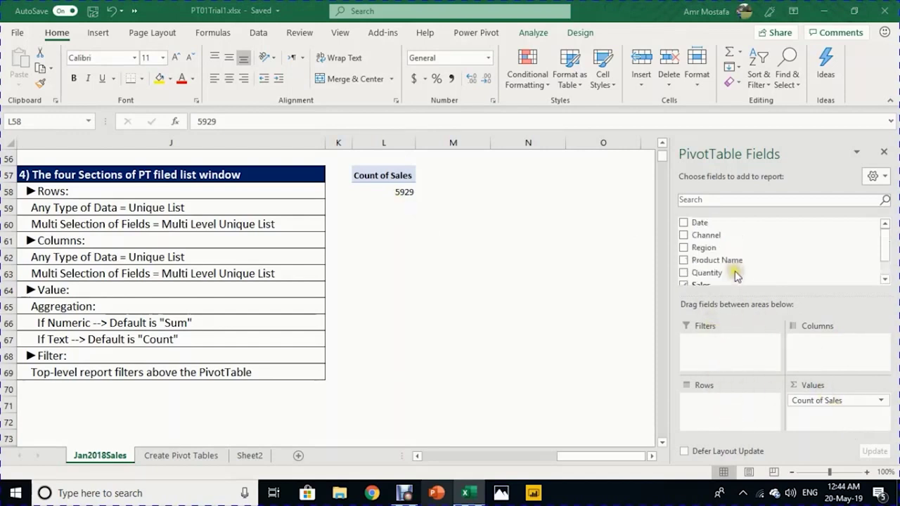
left_click_drag(752, 248, 745, 412)
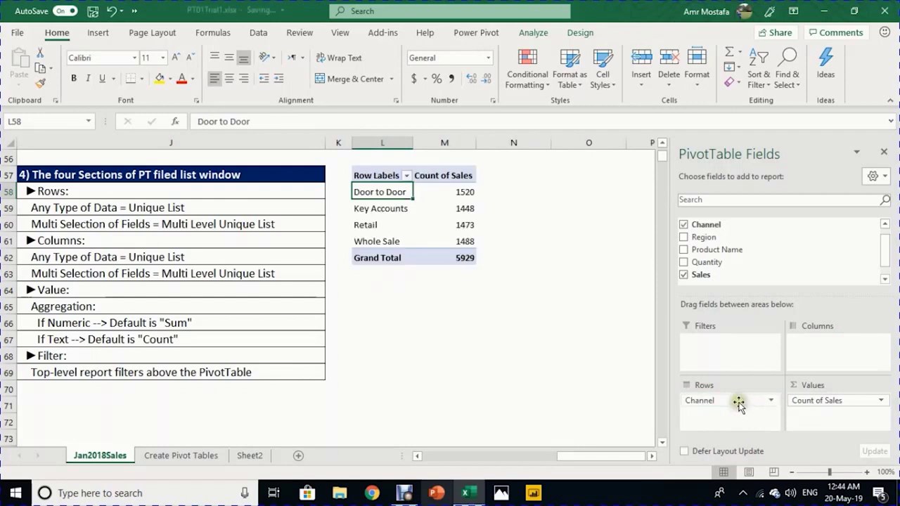
left_click(460, 258)
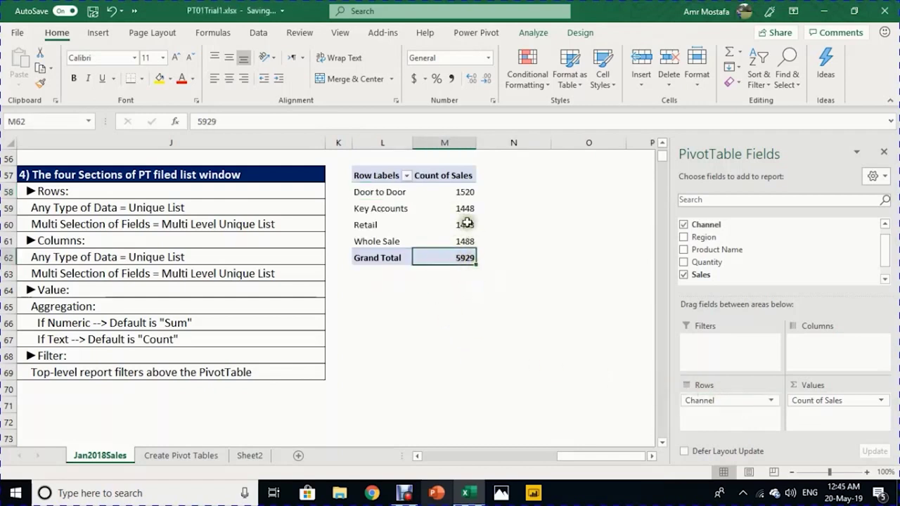
left_click(390, 193)
left_click(400, 207)
left_click(382, 225)
left_click(383, 241)
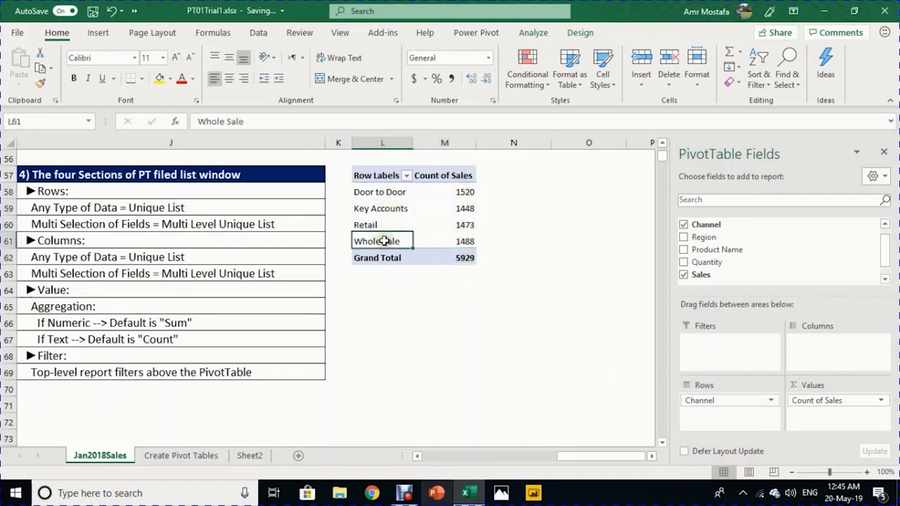
left_click(467, 193)
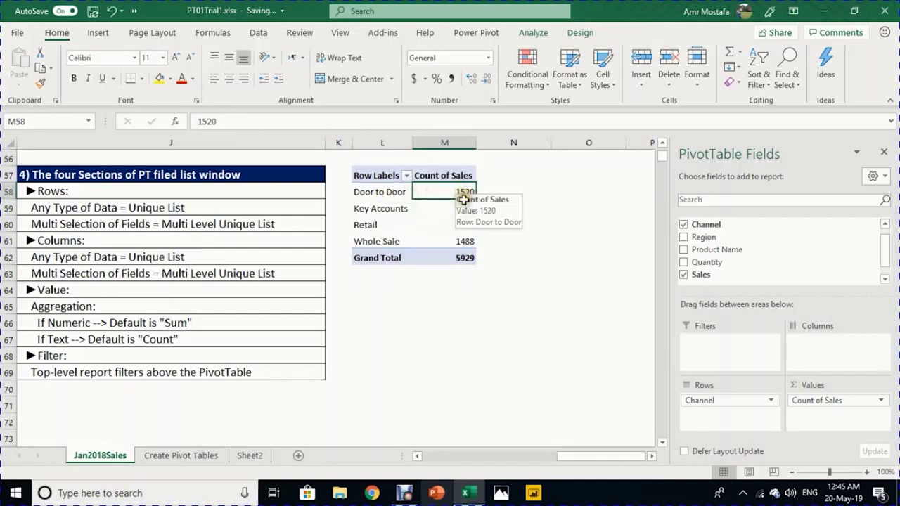
mouse_move(455, 238)
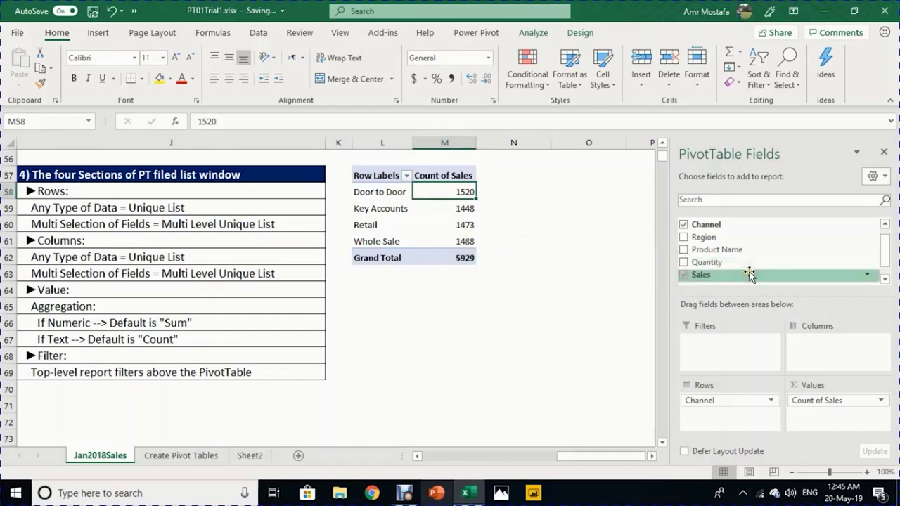
Step: Add the Sales field to Values a second time beneath Count of Sales and inspect the Door to Door sum
left_click_drag(750, 274, 833, 425)
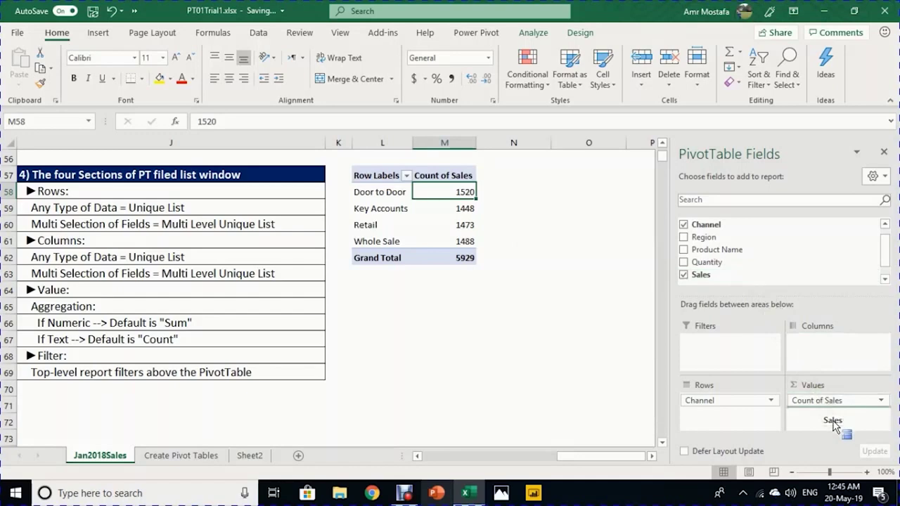
left_click_drag(834, 426, 833, 425)
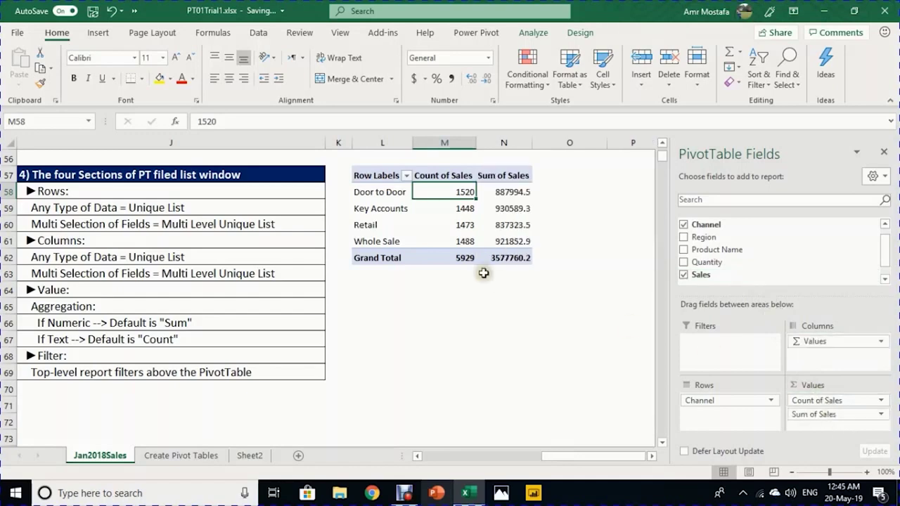
left_click(506, 192)
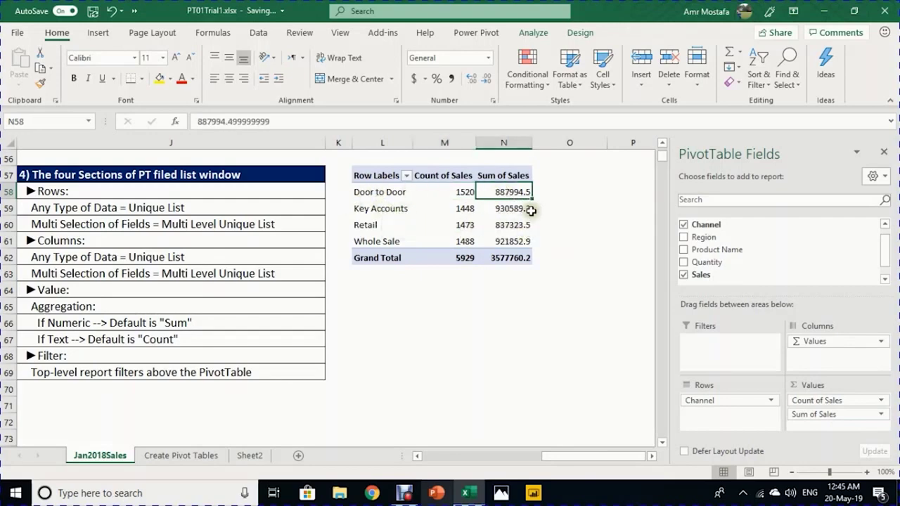
mouse_move(506, 209)
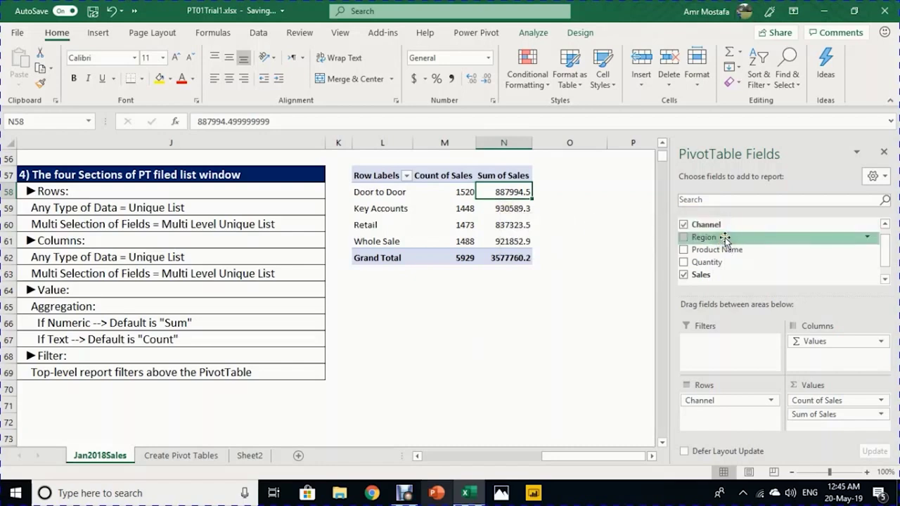
Step: Add the Region field to Rows beneath Channel and highlight the sales sums from Alex to Upper under Door to Door
left_click_drag(726, 239, 751, 418)
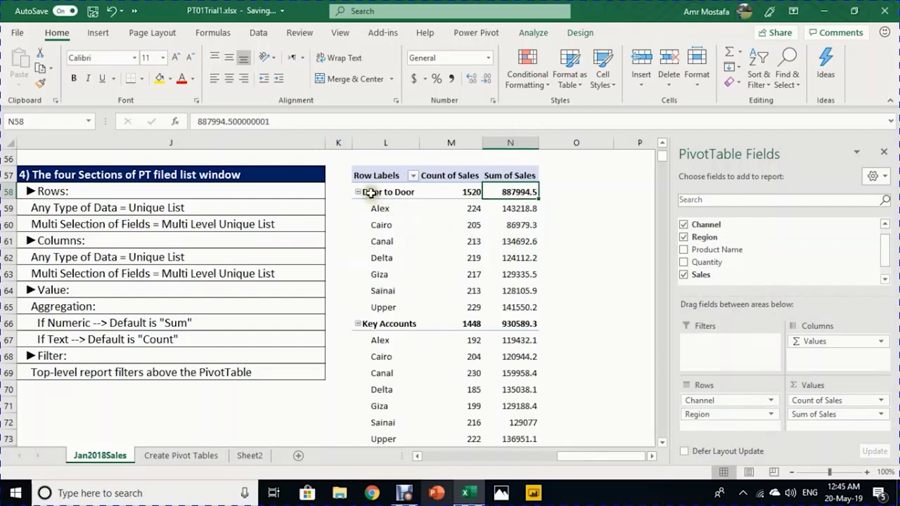
left_click_drag(520, 208, 532, 305)
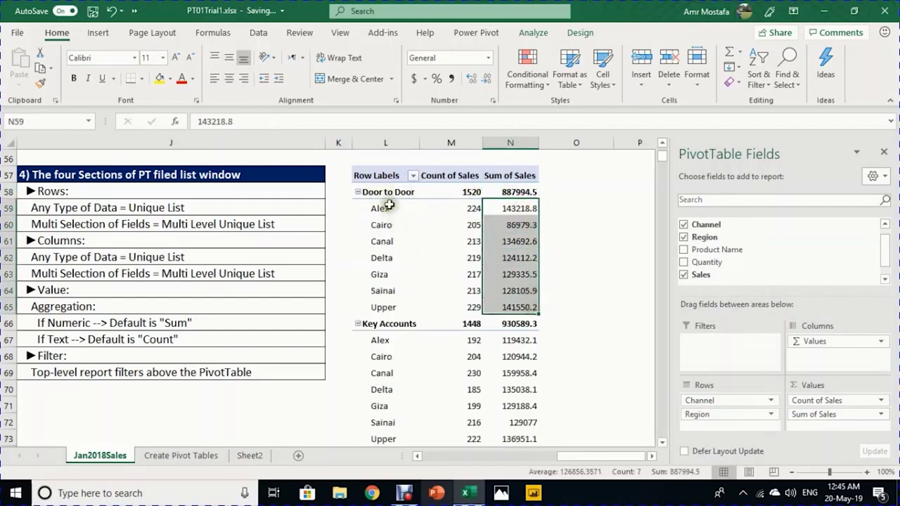
Step: Examine the counts and sums per region and channel down to the Grand Total row, including Cairo and Giza under Door to Door
scroll(488, 246, "down", 6)
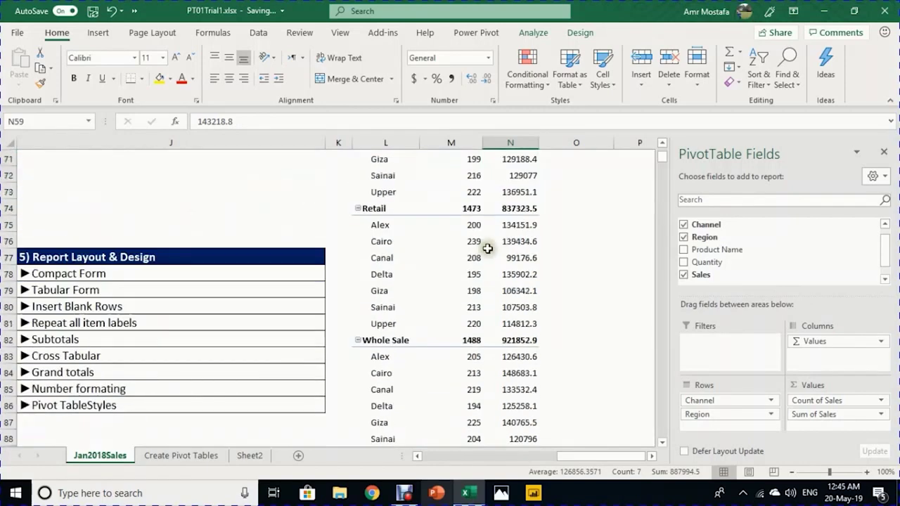
scroll(485, 242, "down", 1)
left_click(516, 373)
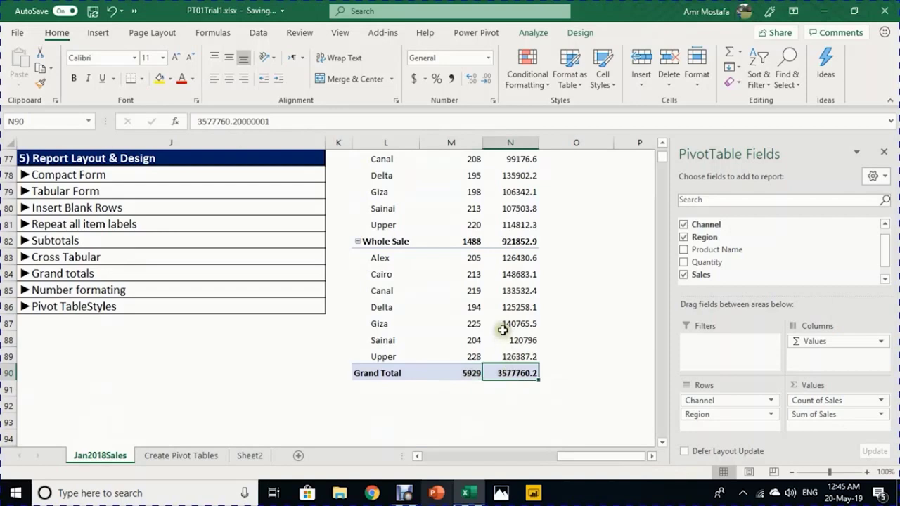
scroll(503, 331, "up", 4)
scroll(503, 330, "up", 3)
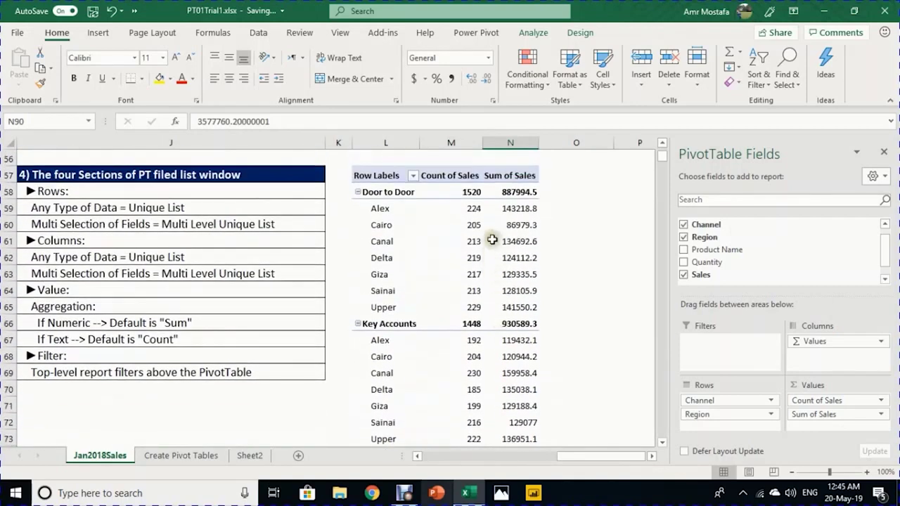
mouse_move(451, 213)
left_click(422, 225)
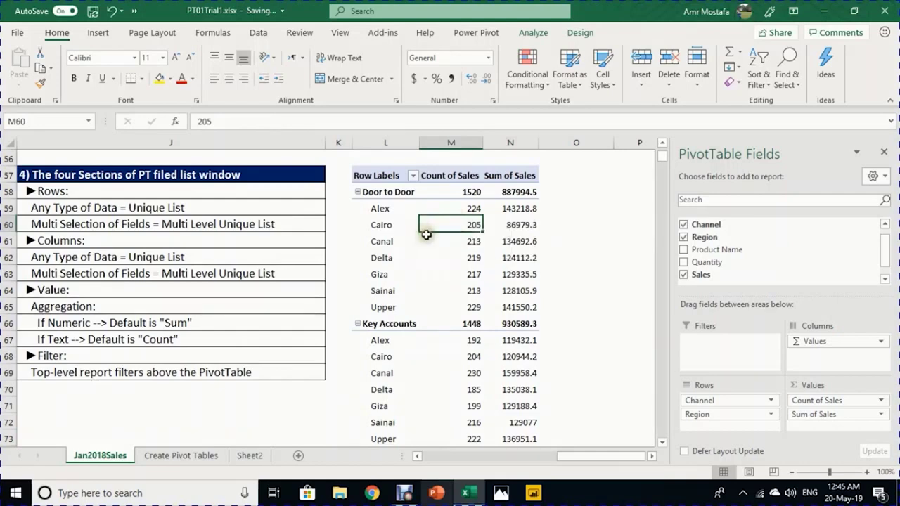
left_click(451, 274)
Step: Move the Region field from Rows to the Filters area of the pivot table
scroll(464, 271, "up", 1)
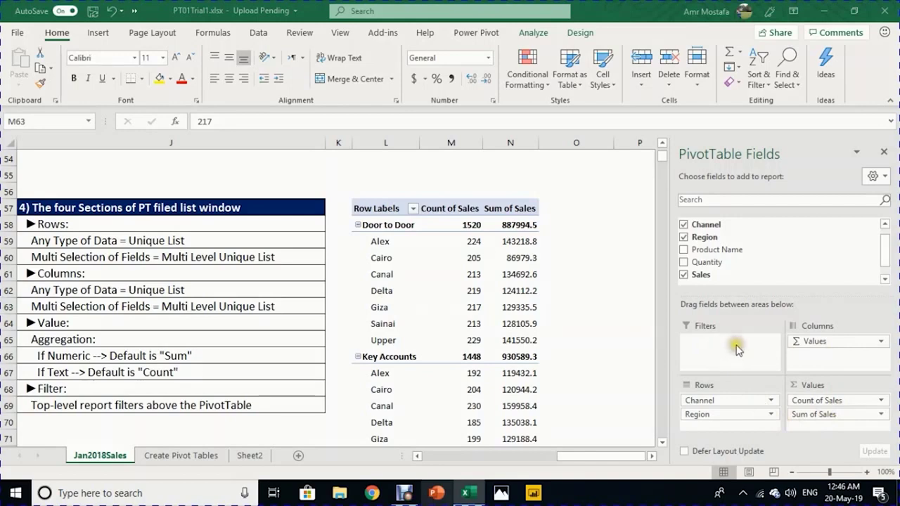
left_click_drag(716, 416, 758, 351)
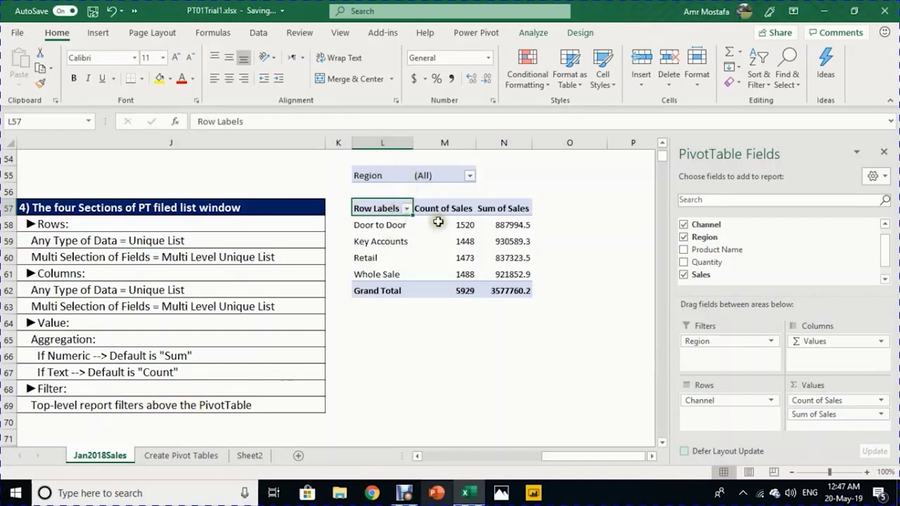
Step: Filter the pivot table's Region to Alex, and extend the filter to multiple items by adding Cairo and Canal
left_click(469, 177)
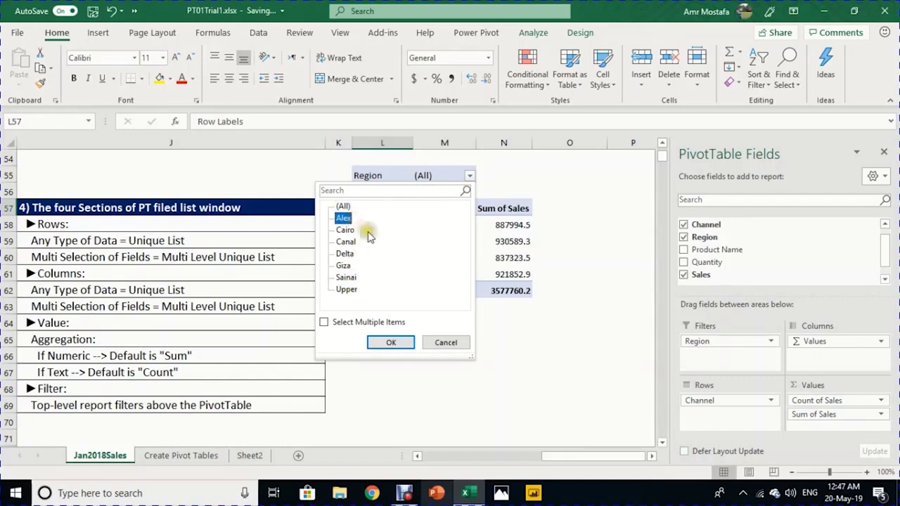
left_click(392, 344)
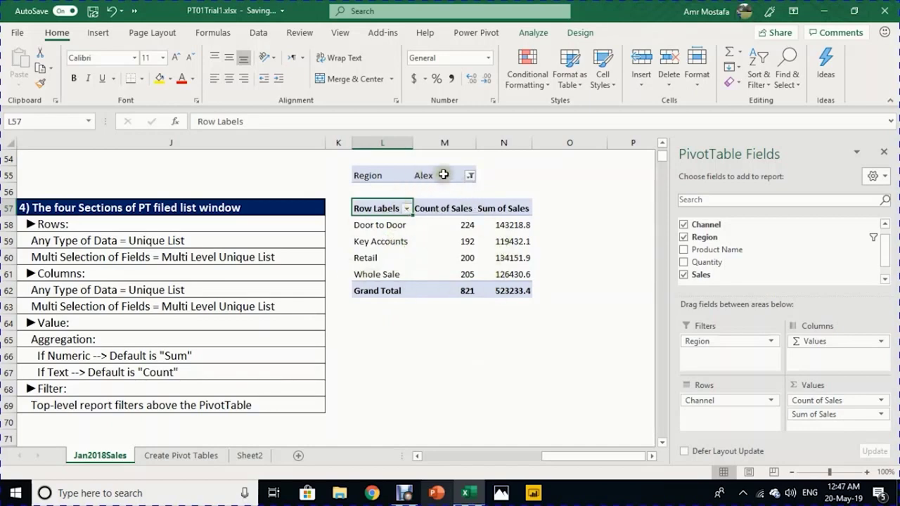
left_click(471, 176)
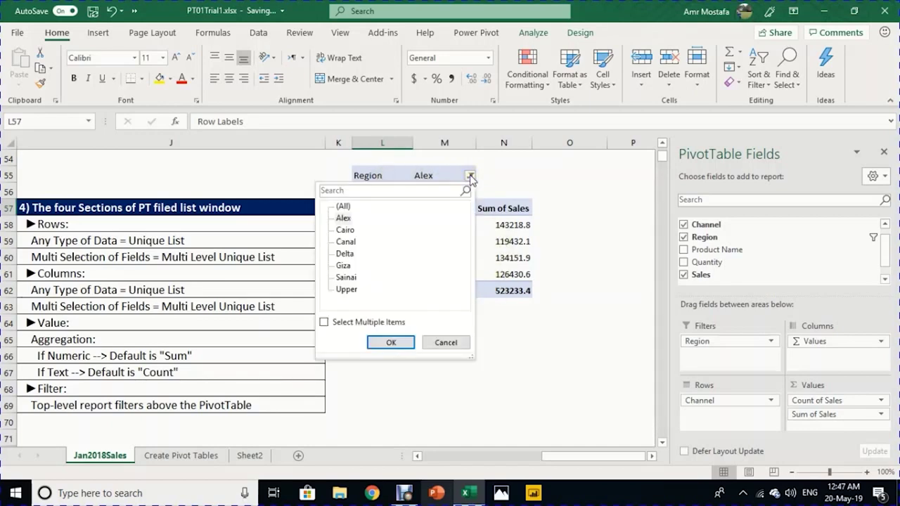
left_click(324, 322)
left_click(338, 230)
left_click(339, 242)
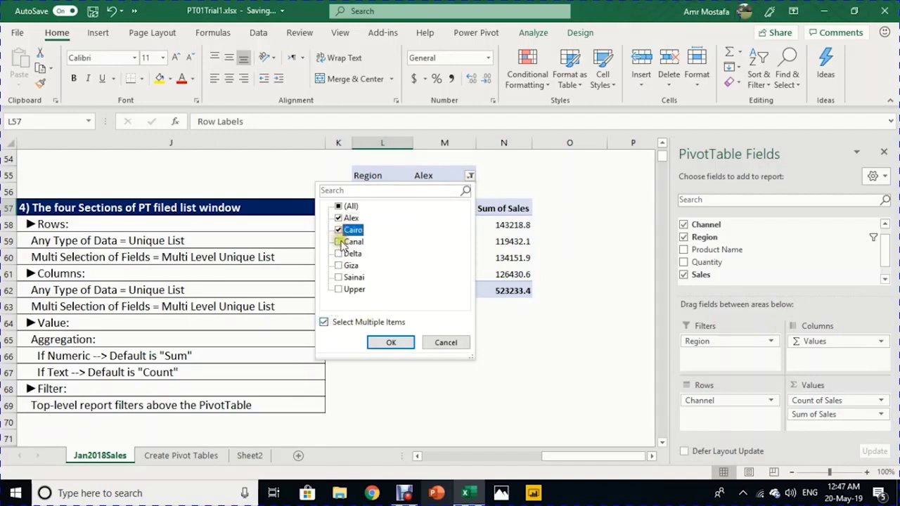
left_click(388, 343)
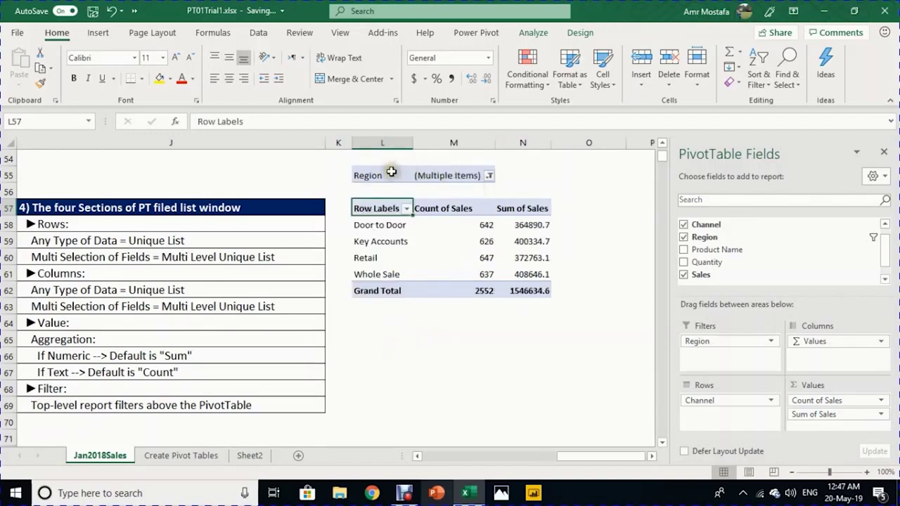
left_click(443, 176)
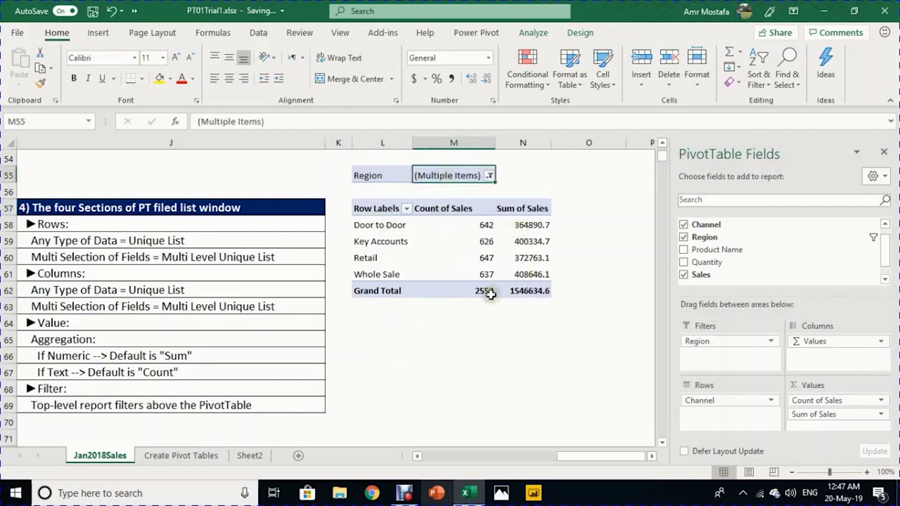
Step: Reset the Region report filter to (All)
left_click(488, 176)
left_click(358, 206)
left_click(410, 342)
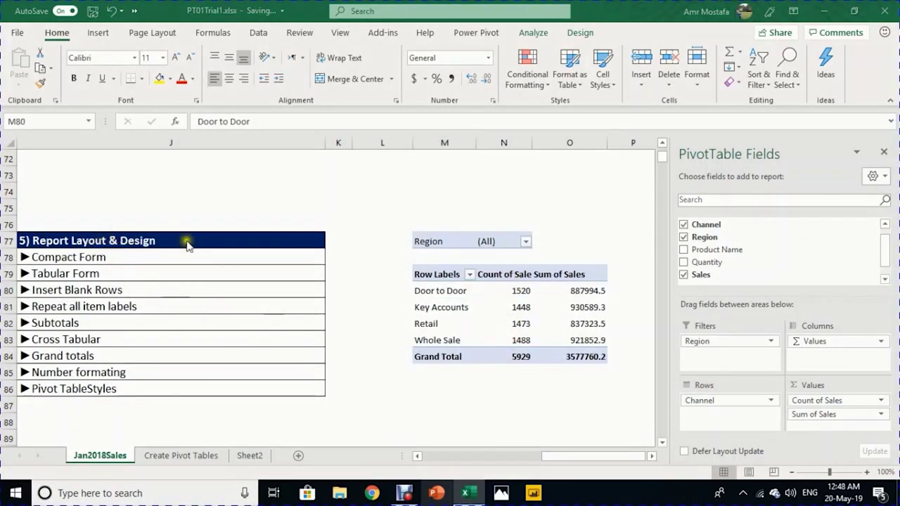
Step: Move the Region field from Filters to Rows beneath Channel in the pivot table beside Report Layout & Design, and highlight the Door to Door regions
left_click(441, 291)
left_click_drag(712, 342, 765, 422)
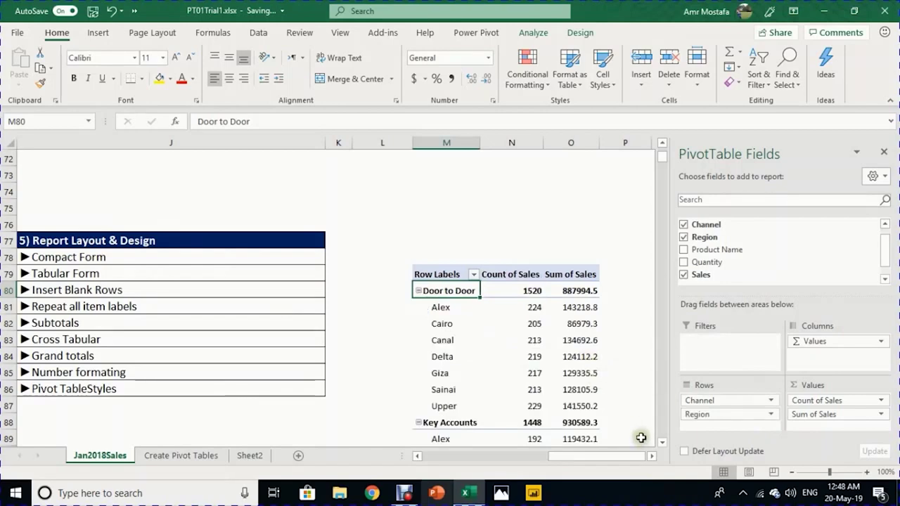
left_click(651, 455)
left_click(652, 456)
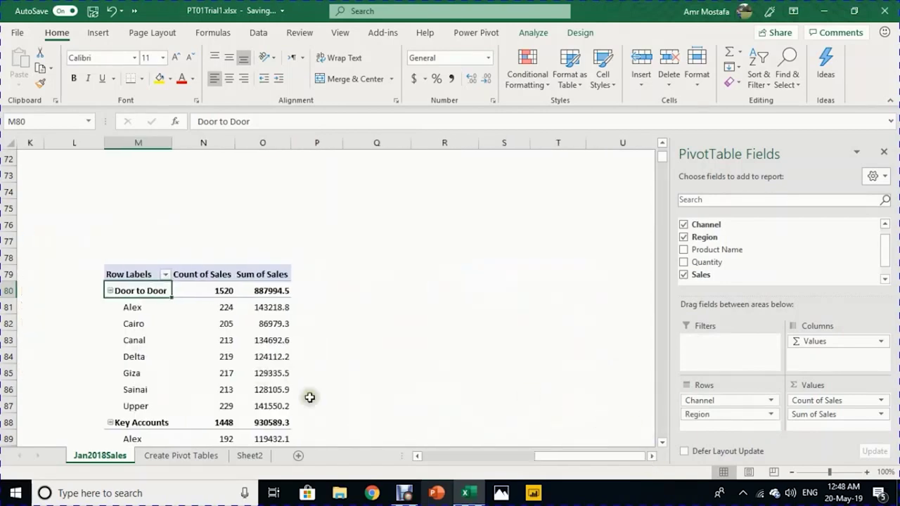
left_click(418, 455)
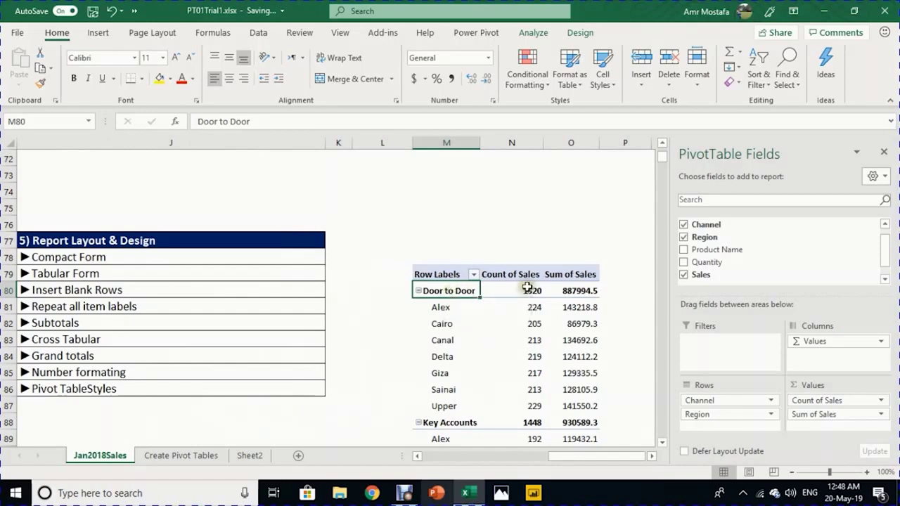
left_click_drag(464, 307, 490, 399)
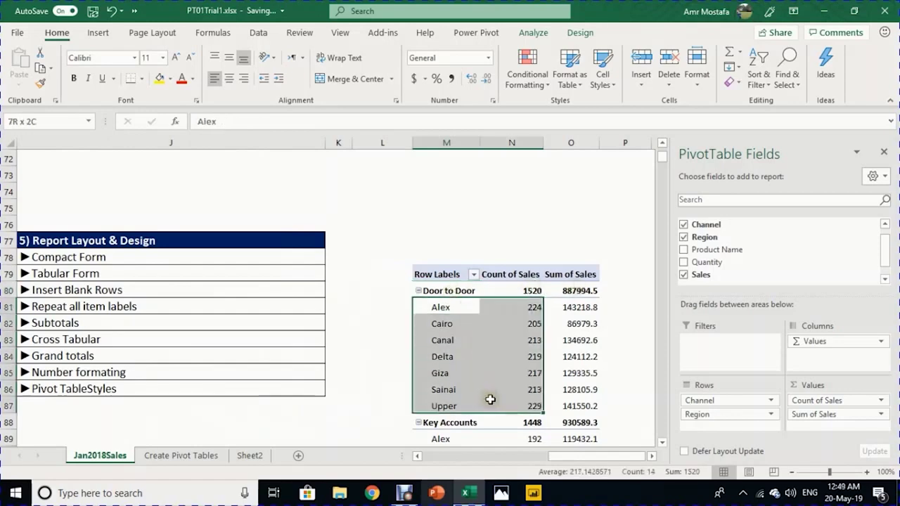
scroll(490, 400, "down", 9)
scroll(492, 391, "up", 8)
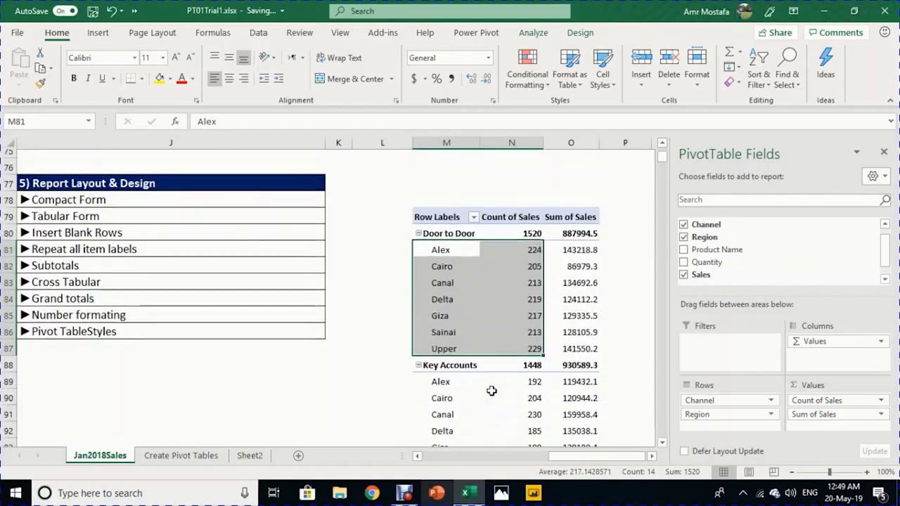
Step: Show the pivot table in Outline Form and highlight the regions from Alex to Upper under Door to Door
left_click(441, 257)
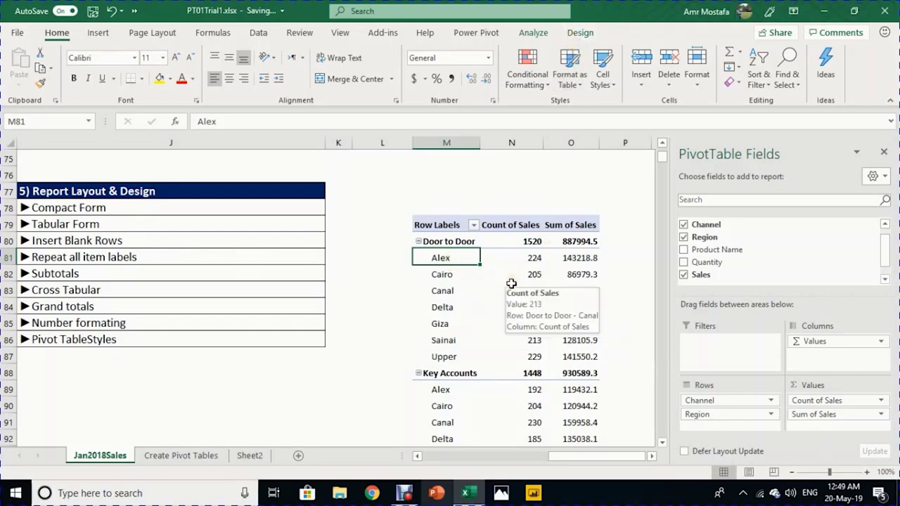
left_click(580, 33)
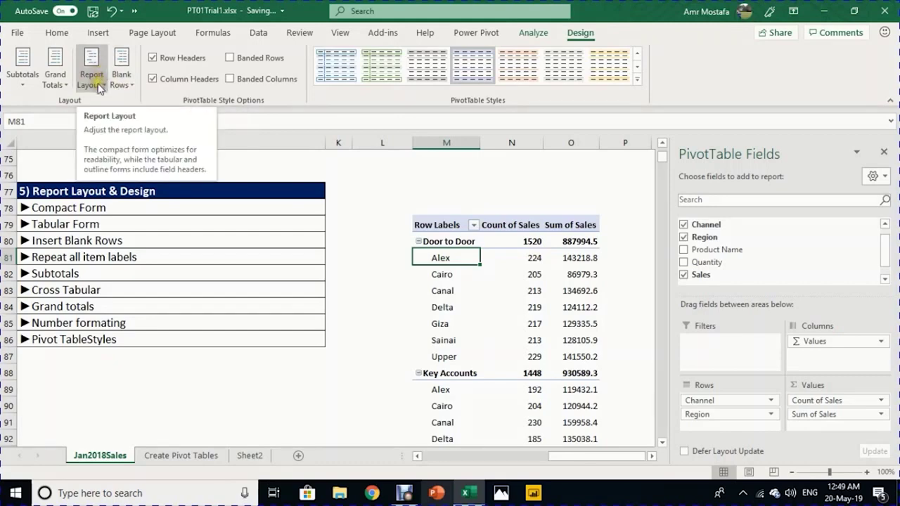
left_click(100, 85)
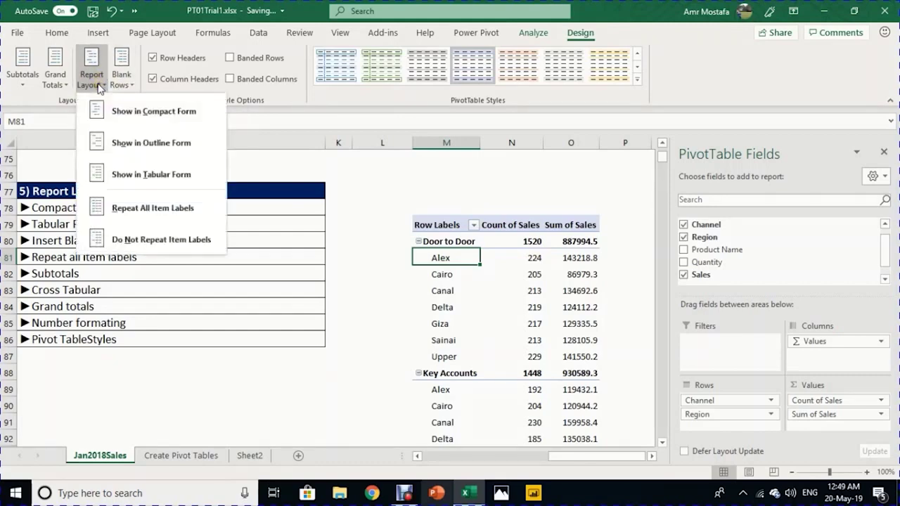
left_click(125, 142)
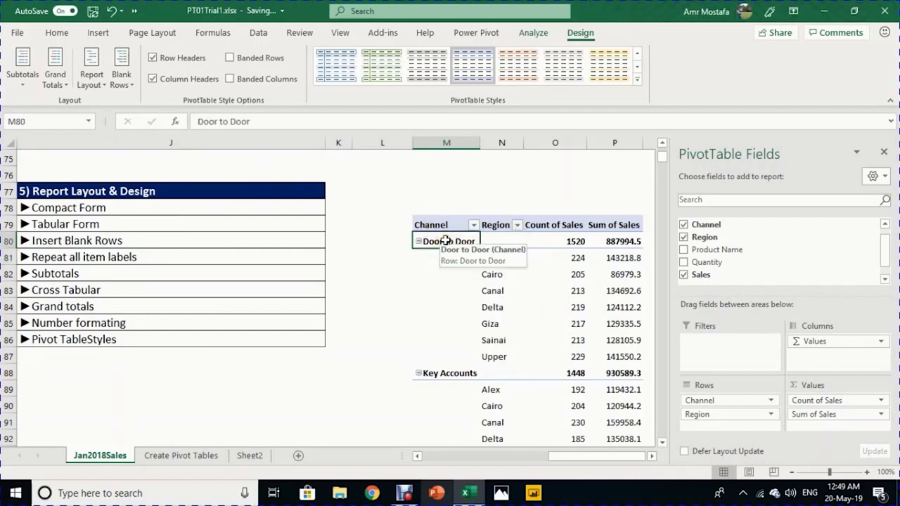
left_click_drag(495, 258, 516, 355)
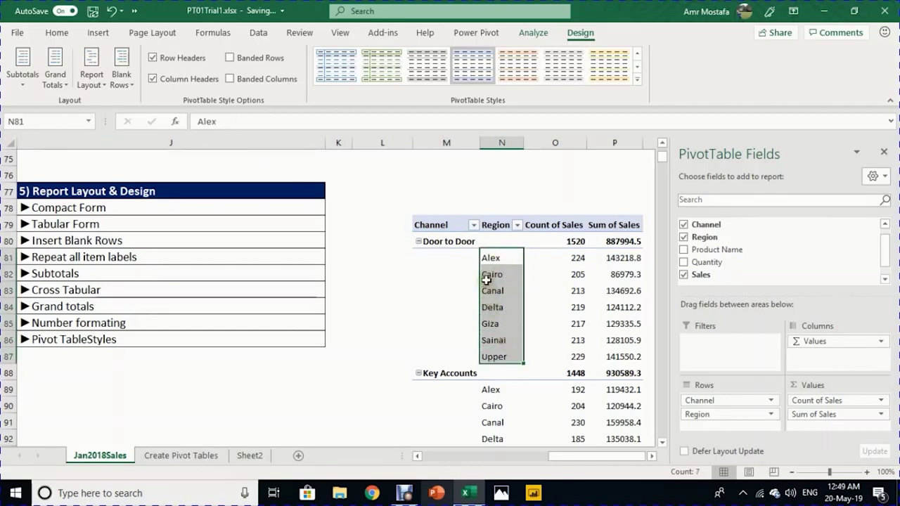
Step: Insert a blank line after each item in the pivot table and highlight the blank row above Key Accounts
left_click(125, 81)
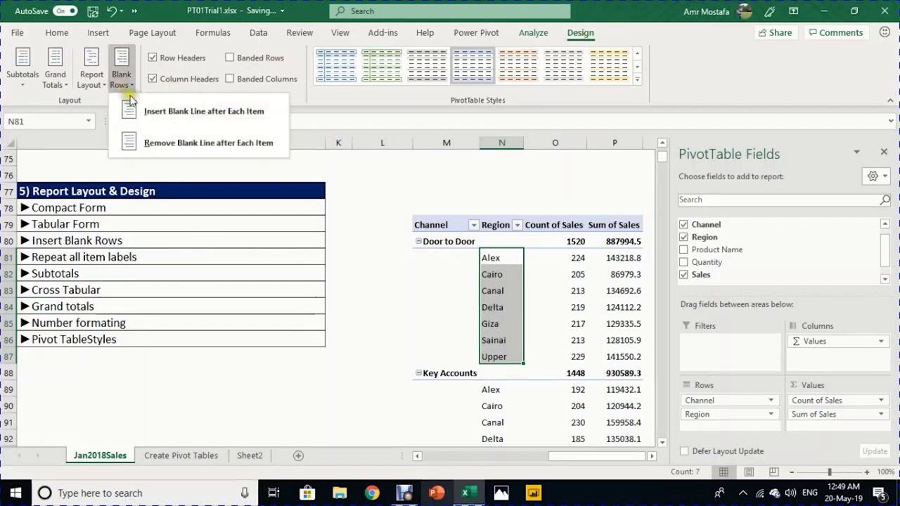
left_click(166, 113)
left_click(436, 374)
left_click_drag(436, 374, 623, 369)
scroll(586, 321, "down", 5)
scroll(560, 323, "up", 5)
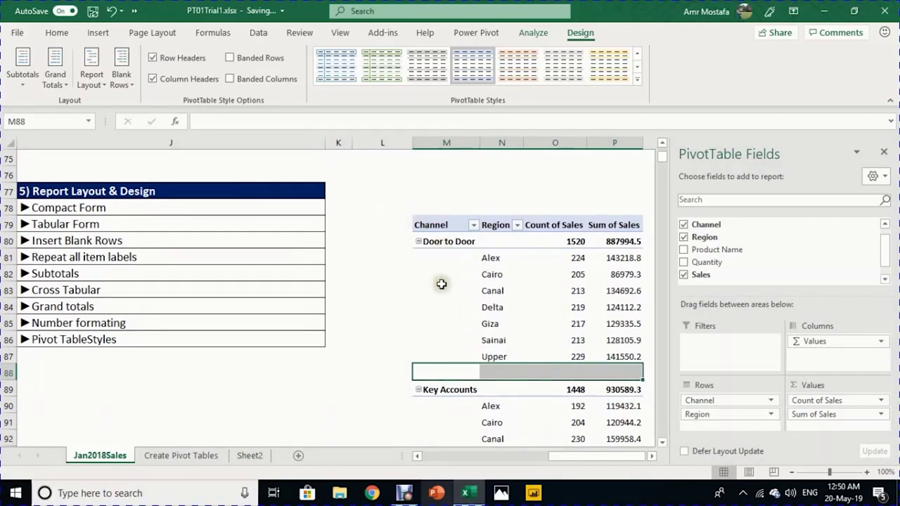
Step: Repeat all item labels in the pivot table and highlight the repeated Door to Door labels in the Channel column
left_click(100, 76)
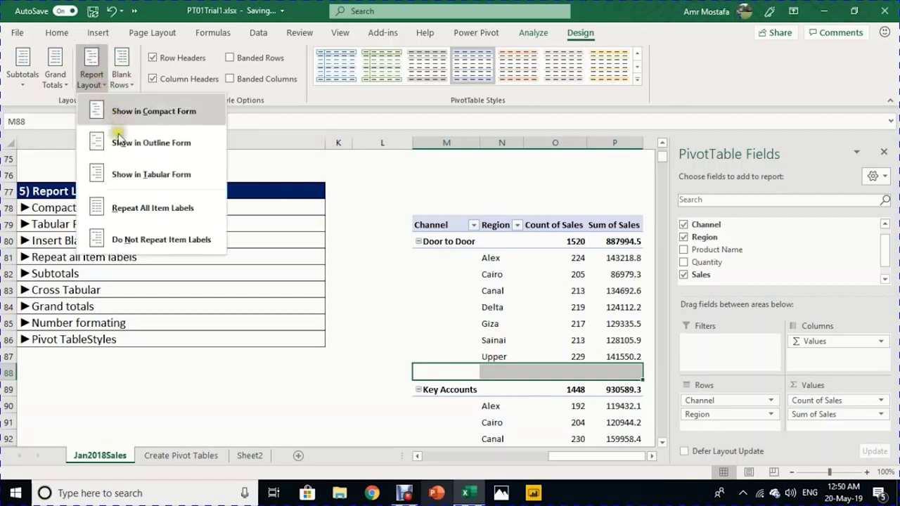
left_click(121, 209)
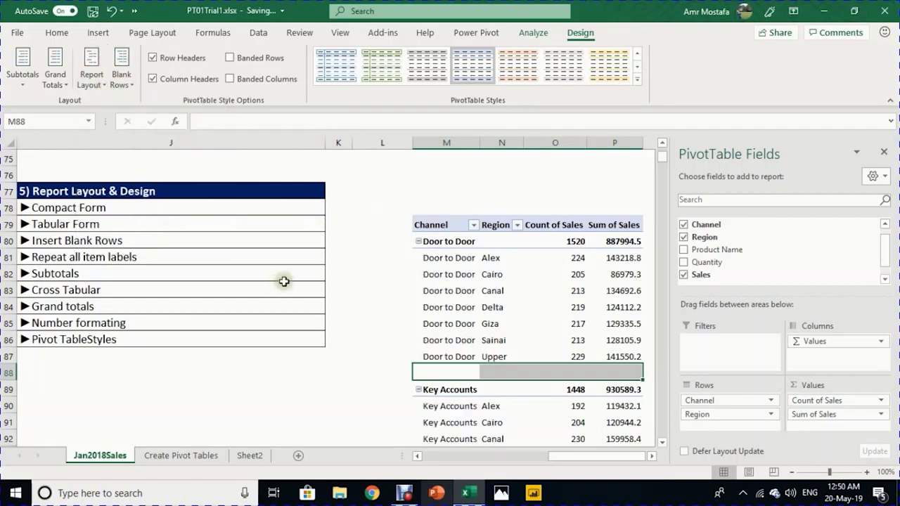
left_click_drag(458, 257, 462, 358)
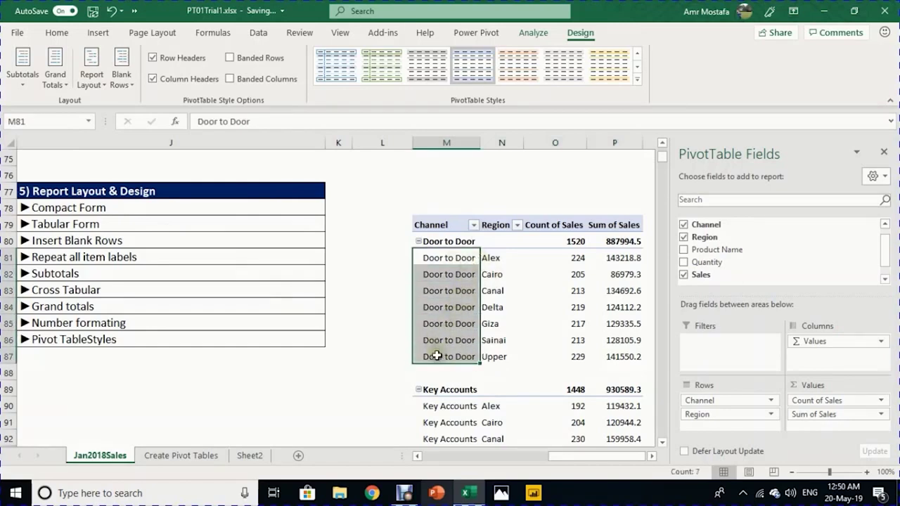
scroll(438, 340, "down", 6)
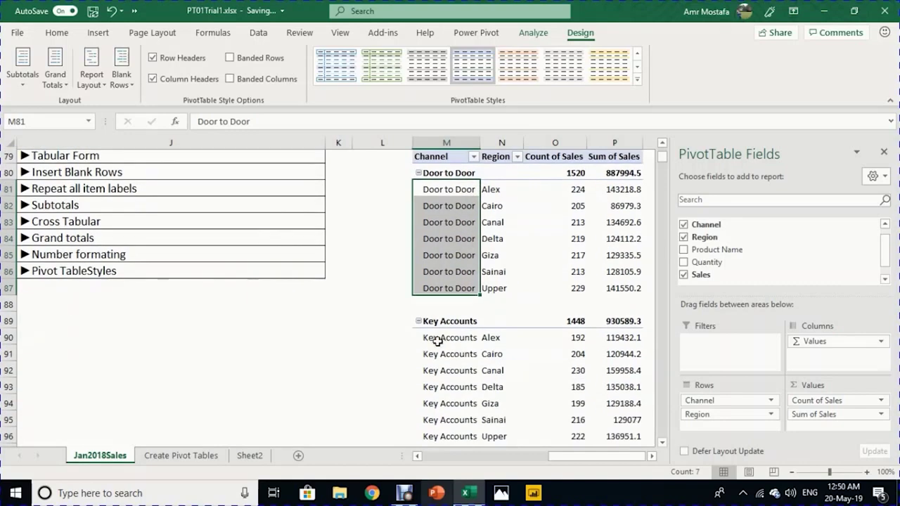
scroll(438, 341, "up", 6)
key("Down")
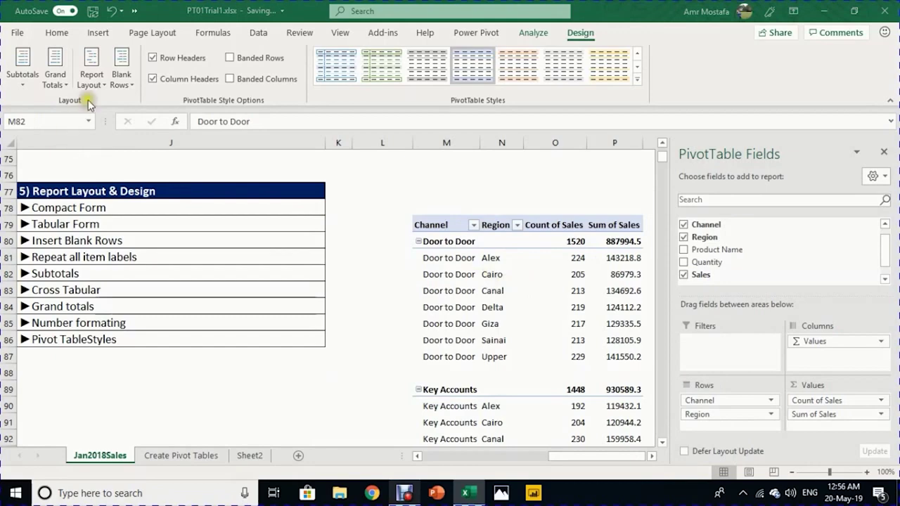
Step: Show the pivot table in Tabular Form and inspect the Door to Door Total row
left_click(476, 277)
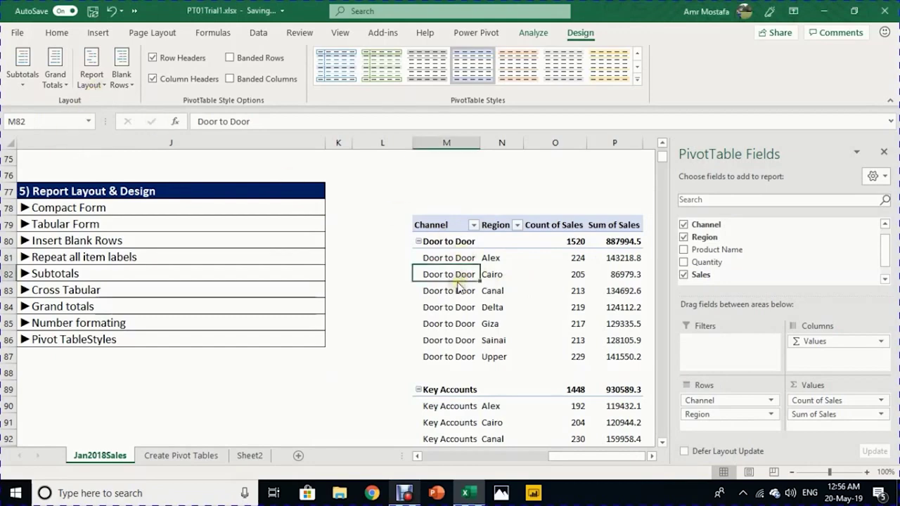
left_click(100, 85)
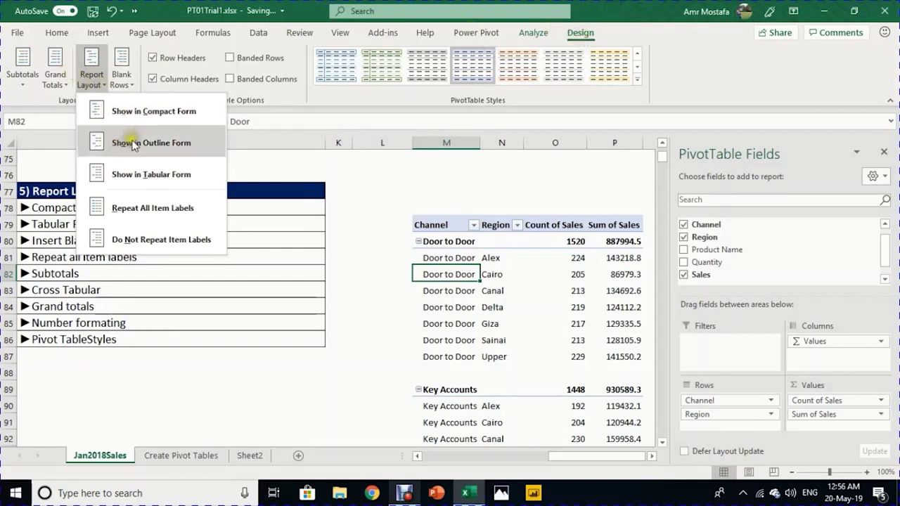
left_click(147, 179)
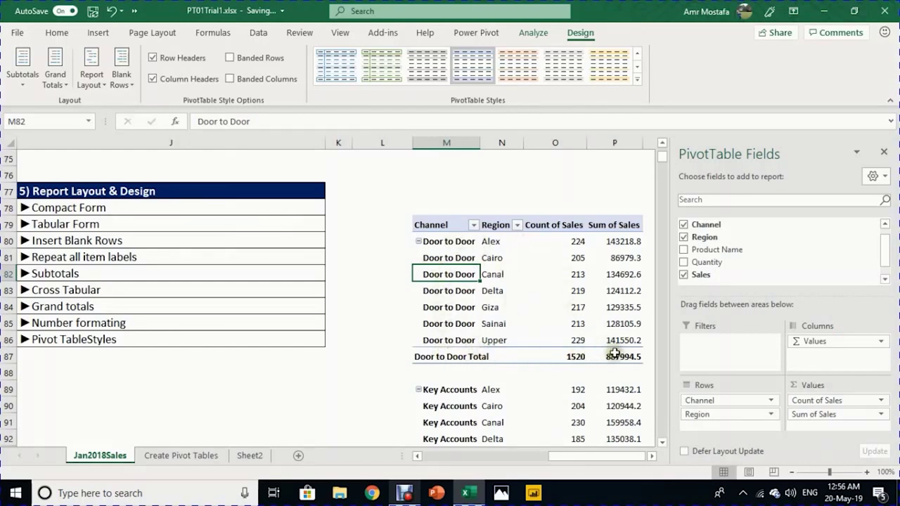
mouse_move(614, 353)
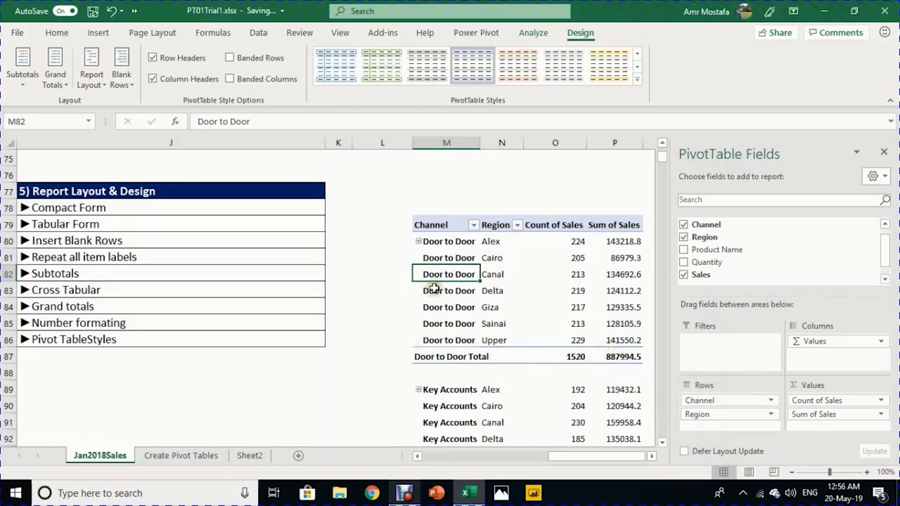
Step: Hide the pivot table's subtotals, and restore them at the bottom of each group
left_click(12, 82)
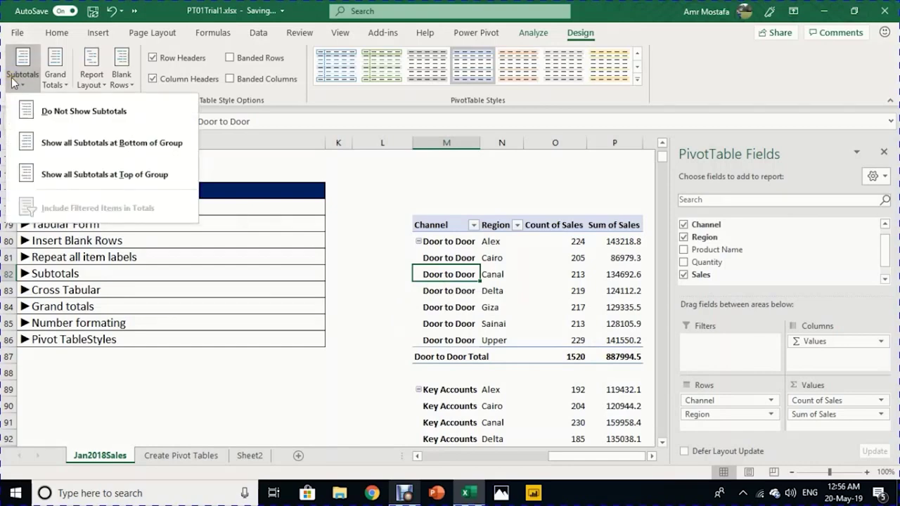
left_click(85, 113)
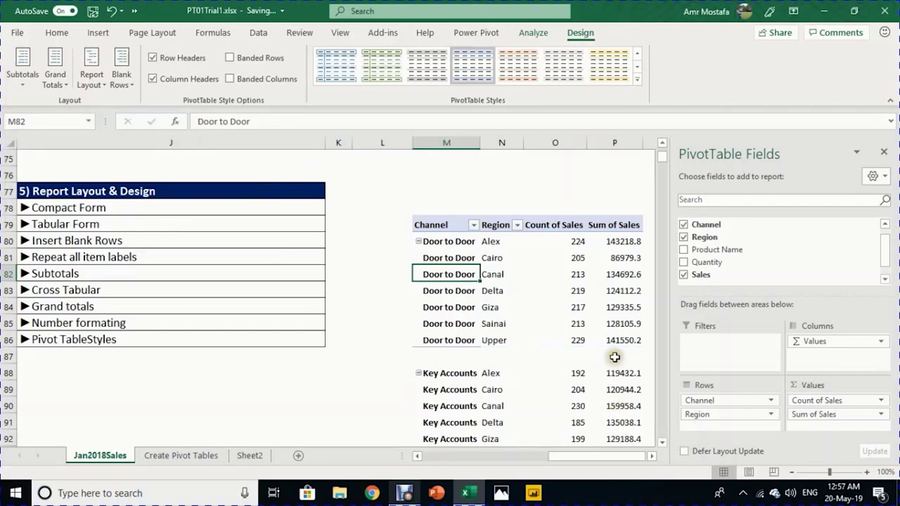
left_click(56, 83)
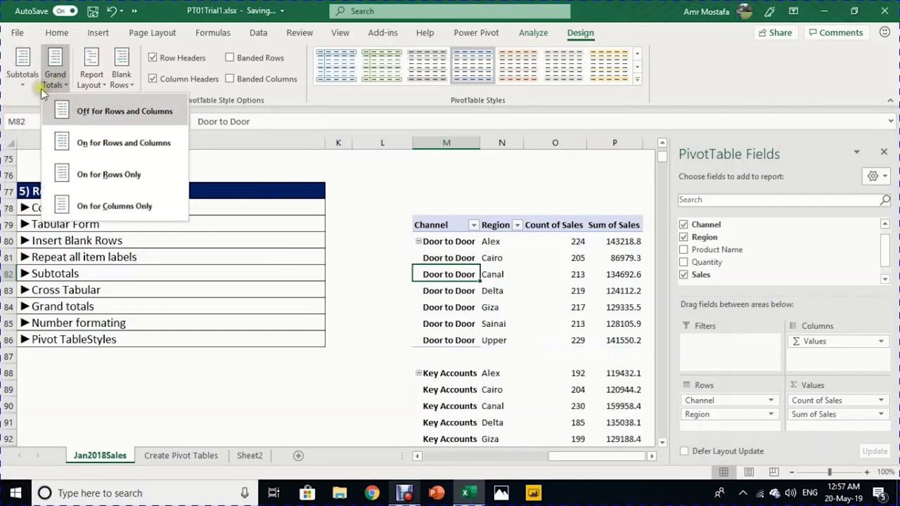
left_click(22, 79)
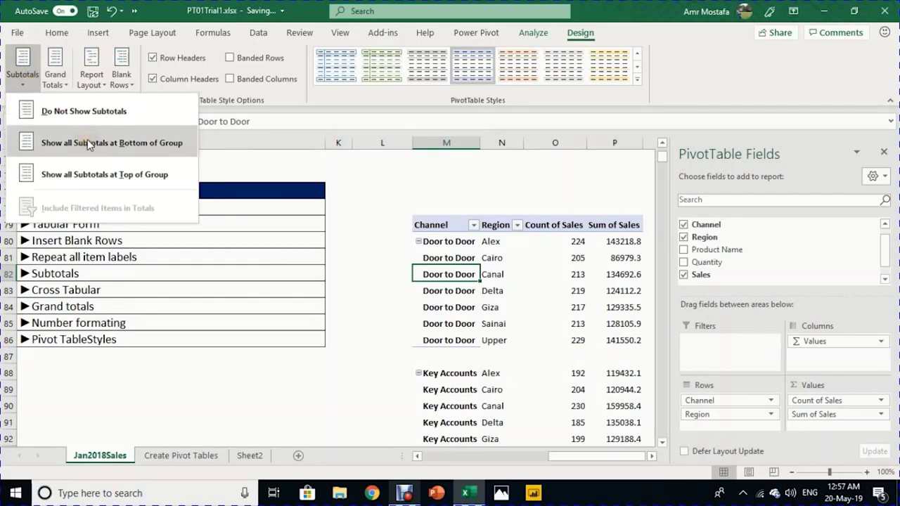
left_click(87, 142)
Step: Place all subtotals at the top of each group and show the pivot table in Outline Form
left_click(13, 86)
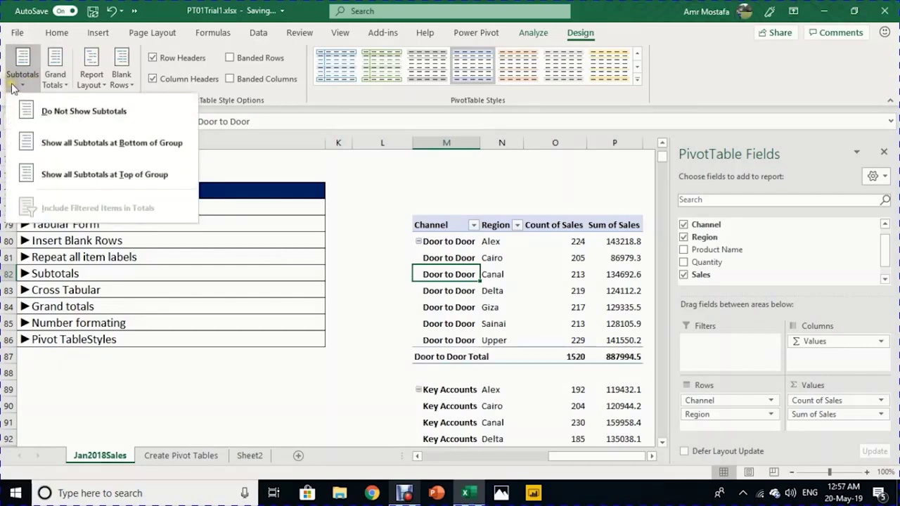
left_click(104, 175)
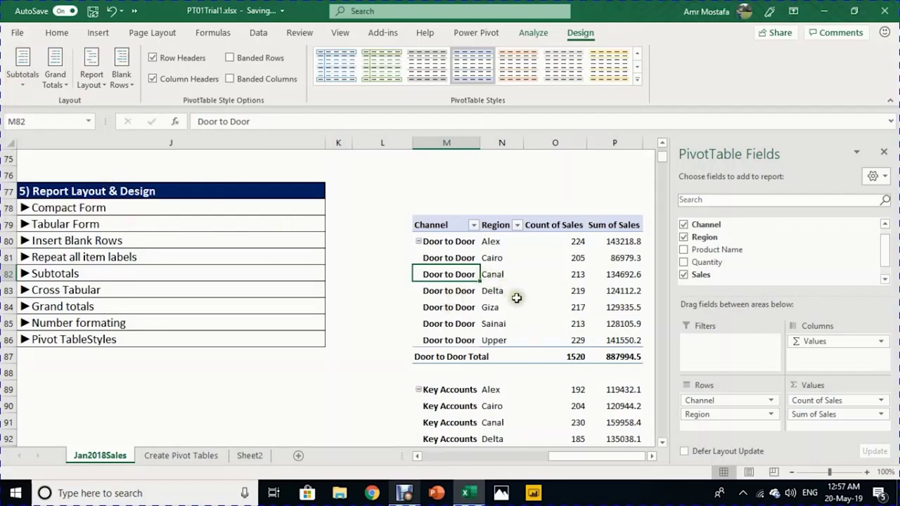
left_click(91, 76)
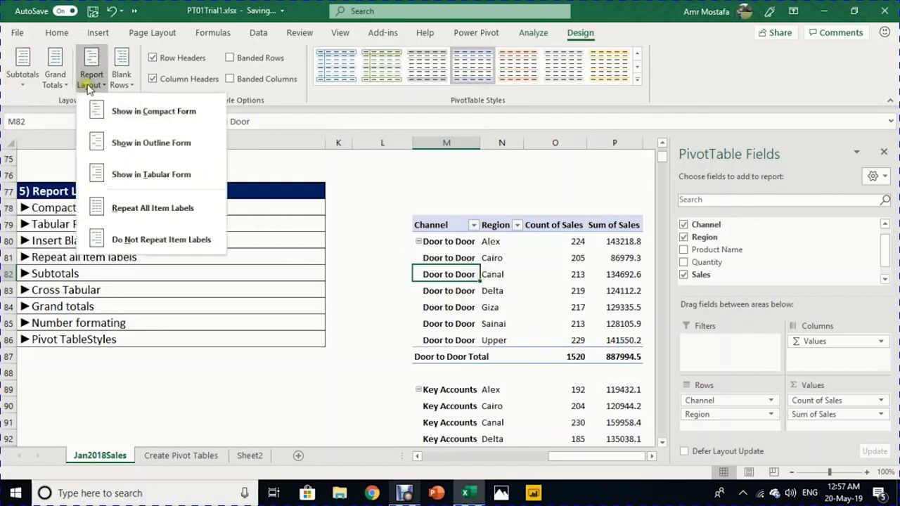
left_click(121, 144)
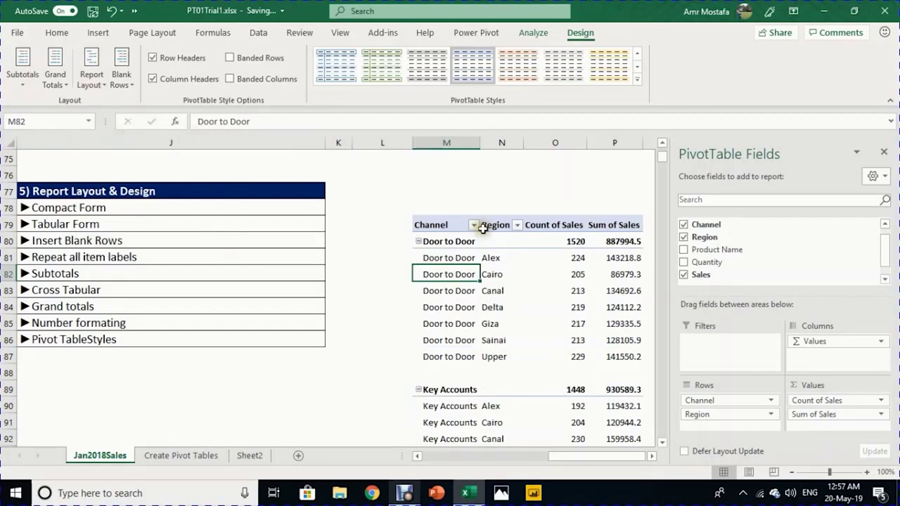
Step: Show the outline-form subtotals at the bottom of each group, and return them to the top
left_click(21, 69)
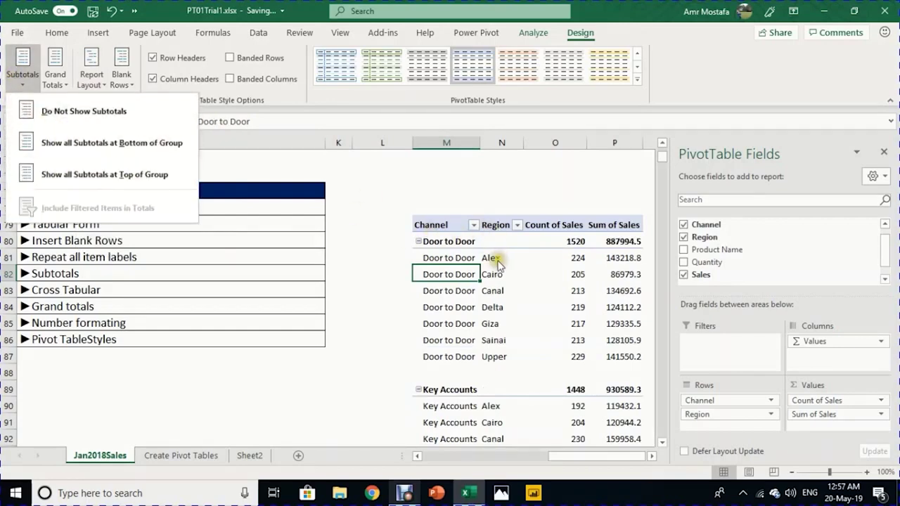
left_click(75, 154)
left_click(22, 70)
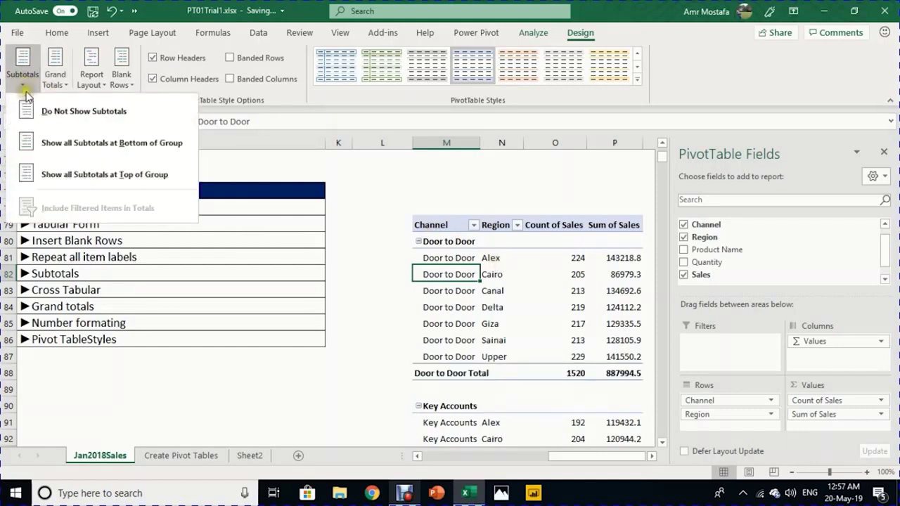
left_click(63, 174)
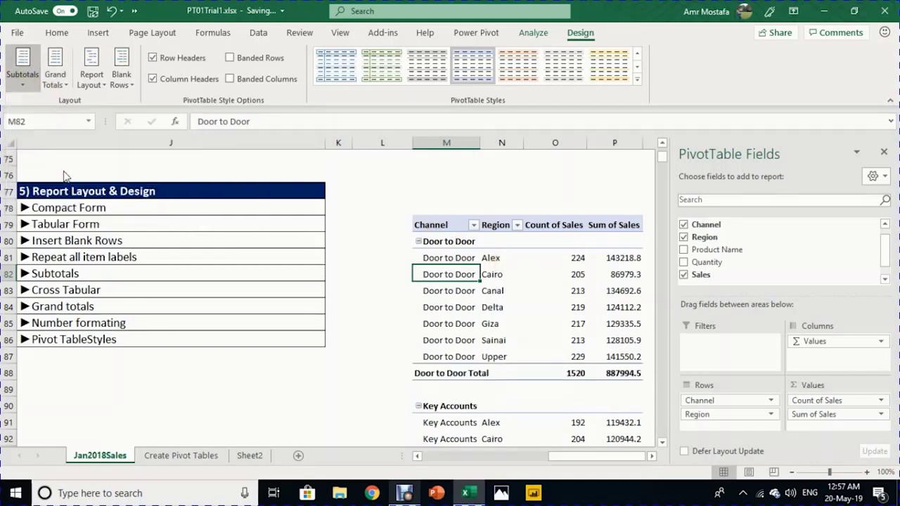
Step: Turn off the pivot table's subtotals for all channel groups
left_click(24, 67)
left_click(44, 111)
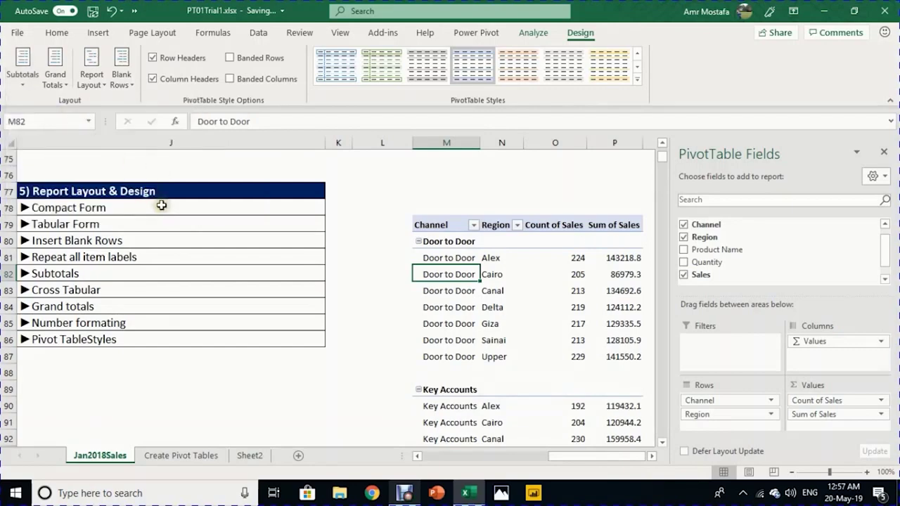
key("Down")
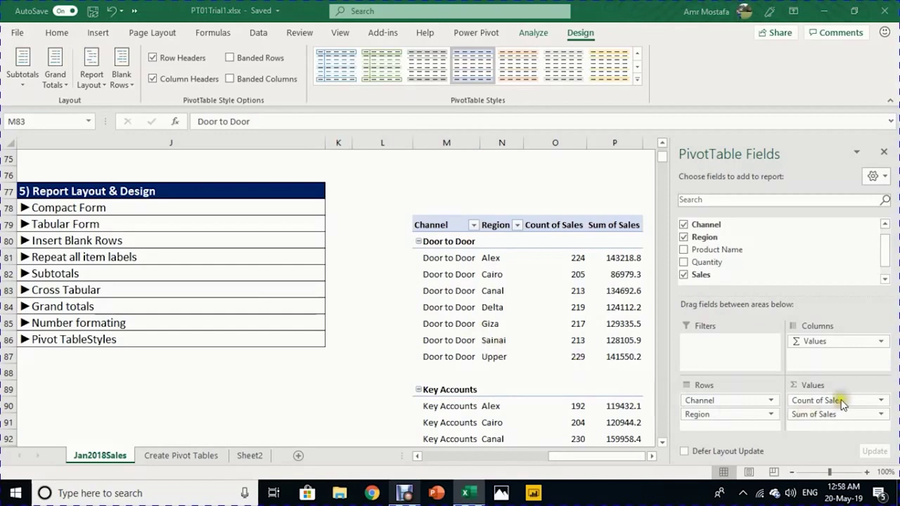
Step: Remove Count of Sales from the pivot table's values and show the report in Compact Form
left_click_drag(840, 402, 505, 357)
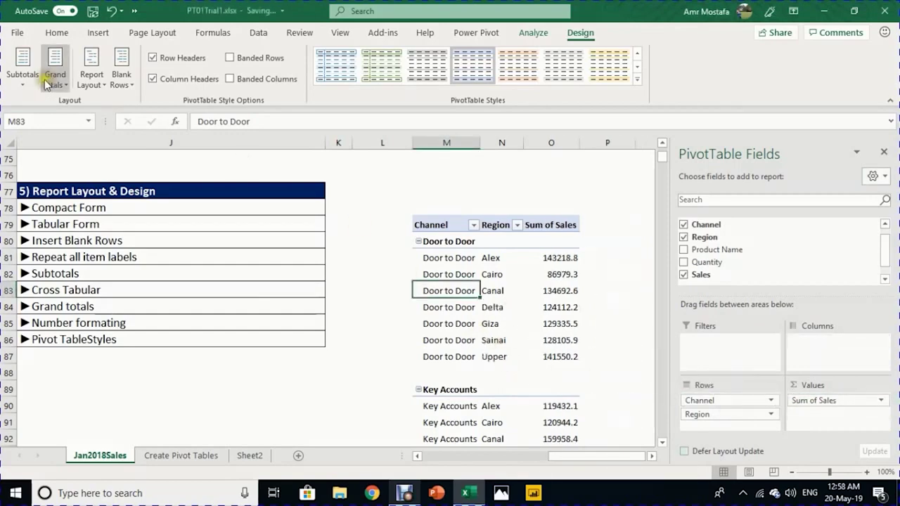
left_click(94, 88)
left_click(127, 110)
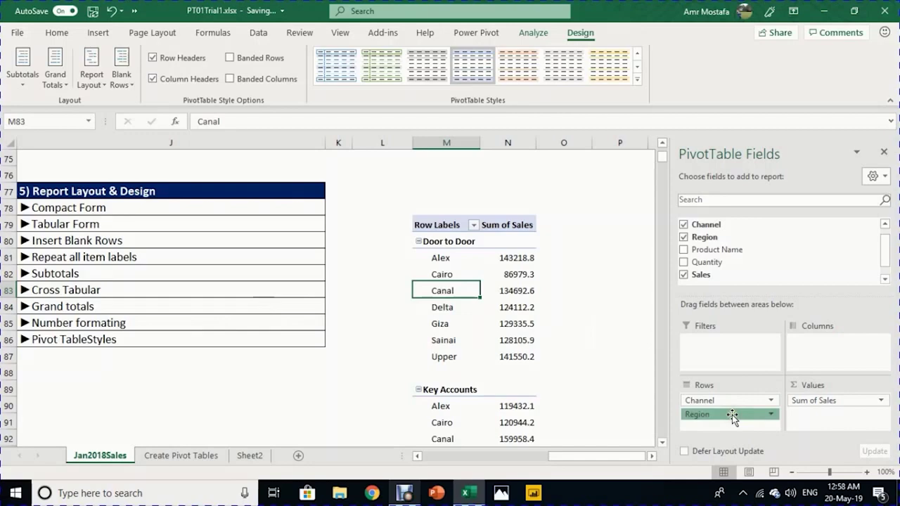
Step: Move the Region field from the rows to the columns area to make a cross-tabular report
left_click_drag(732, 416, 814, 360)
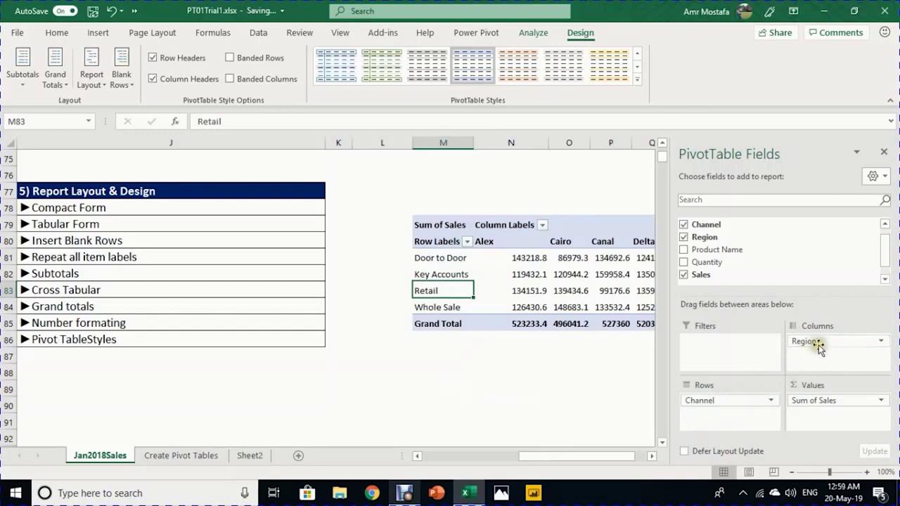
left_click(651, 456)
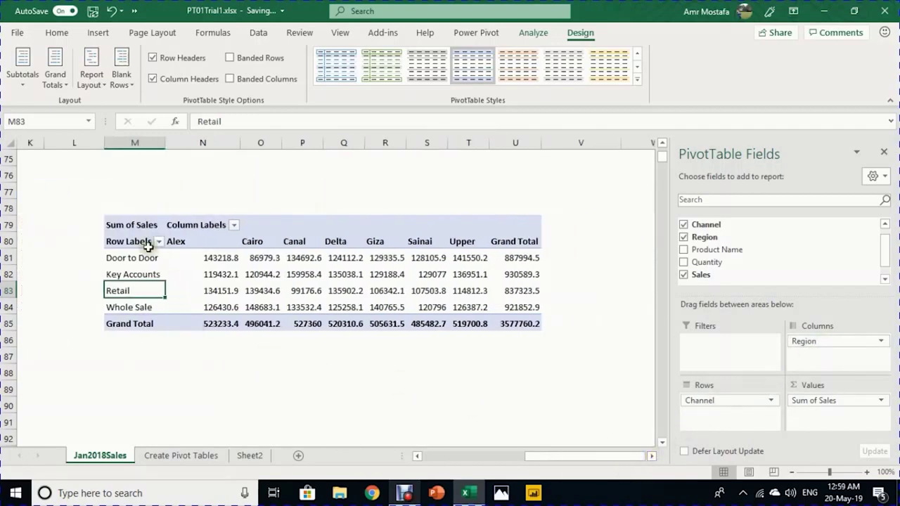
Step: Examine the cross-tabular report by highlighting its channel labels, region headings, sales values and Grand Total column
left_click(131, 258)
left_click_drag(132, 268, 137, 305)
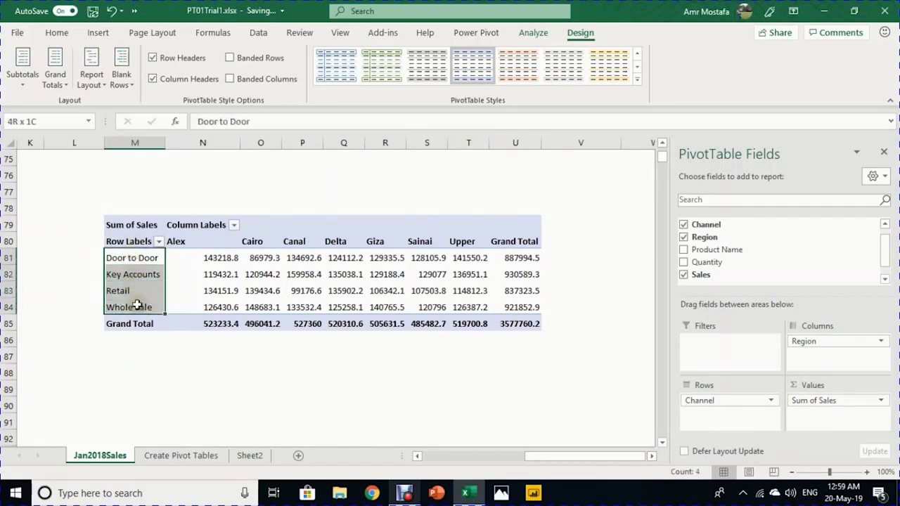
left_click_drag(177, 241, 475, 240)
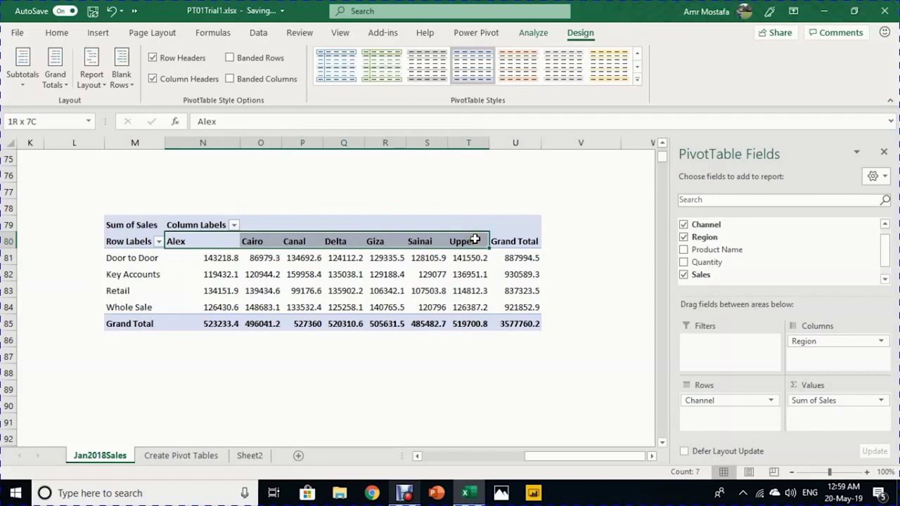
left_click(227, 259)
left_click(250, 258)
left_click_drag(226, 258, 455, 303)
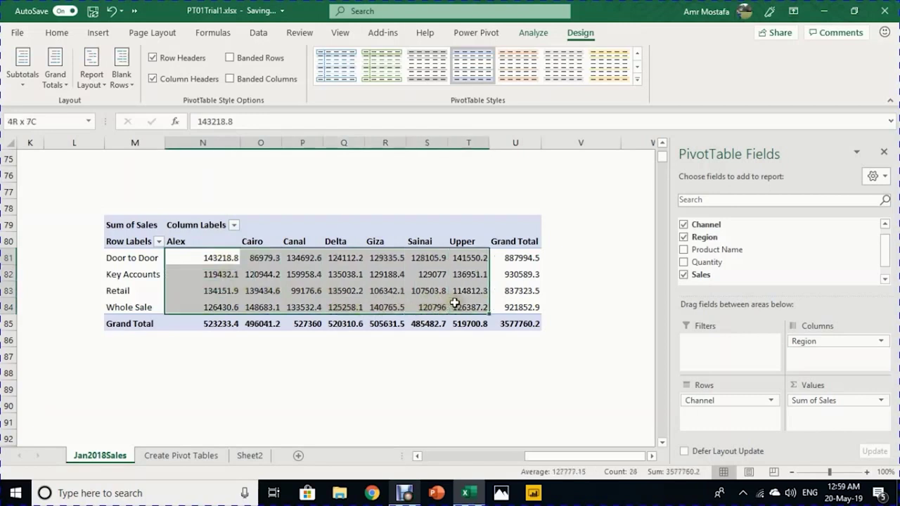
left_click_drag(514, 242, 515, 319)
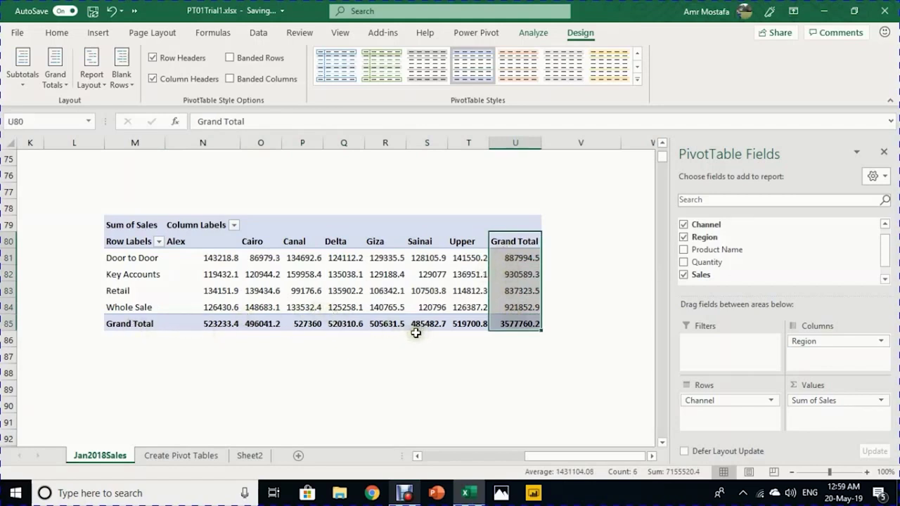
left_click(417, 457)
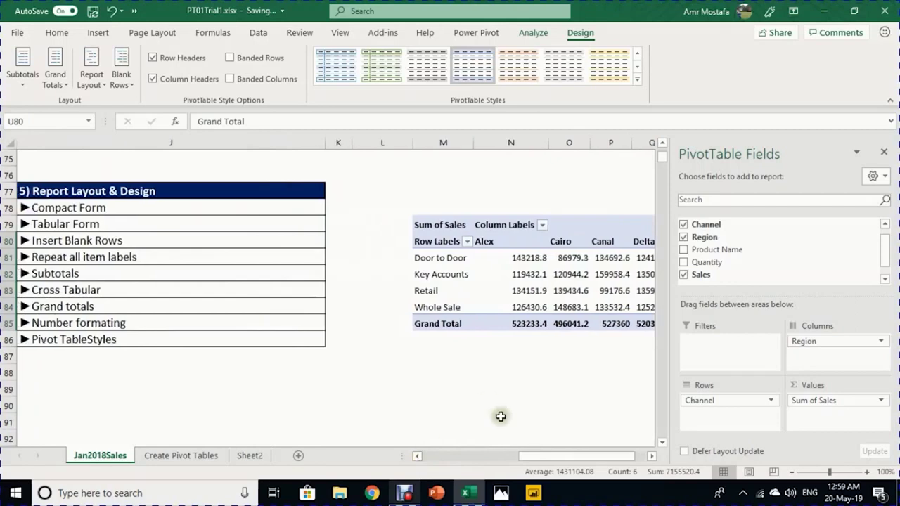
left_click(651, 456)
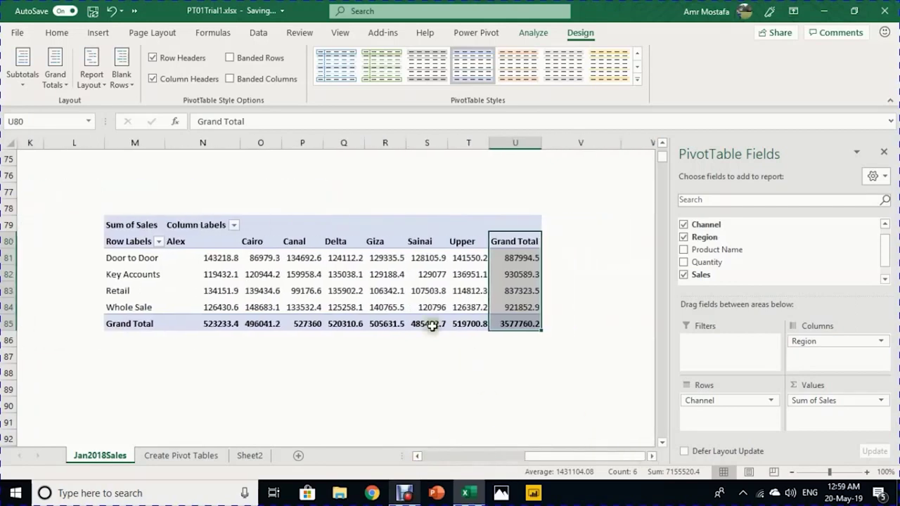
Step: Turn grand totals off for rows and columns, and switch them on for rows only
left_click(319, 271)
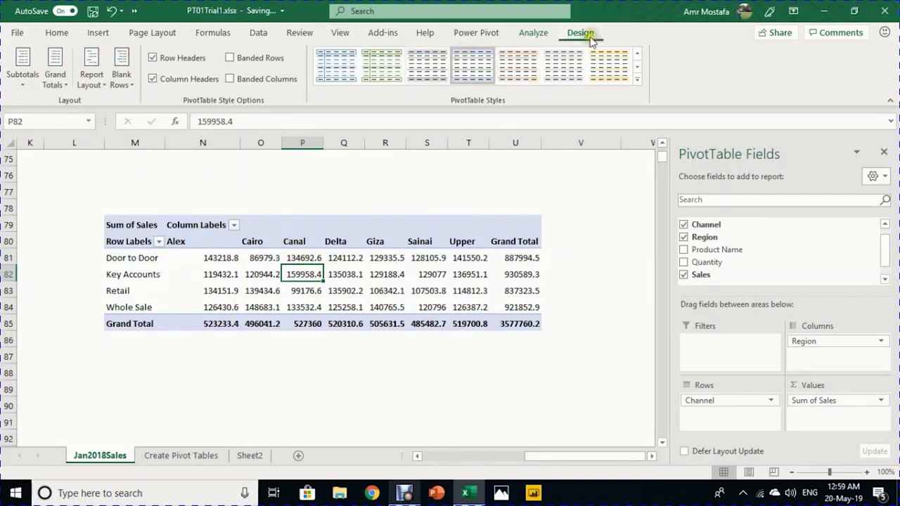
left_click(57, 78)
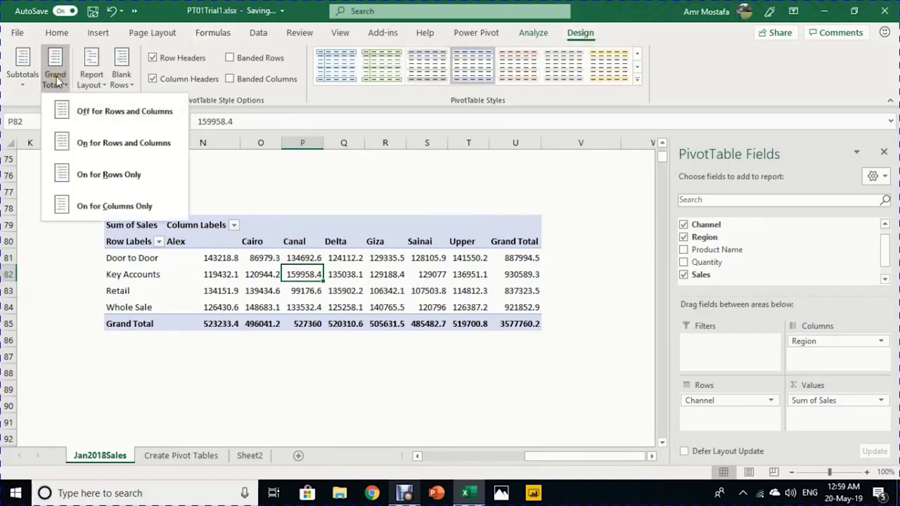
left_click(99, 119)
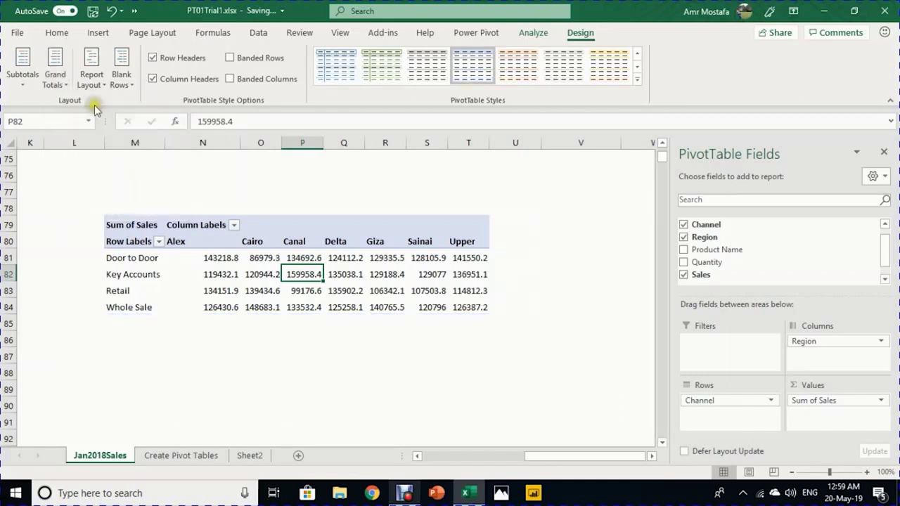
left_click(57, 80)
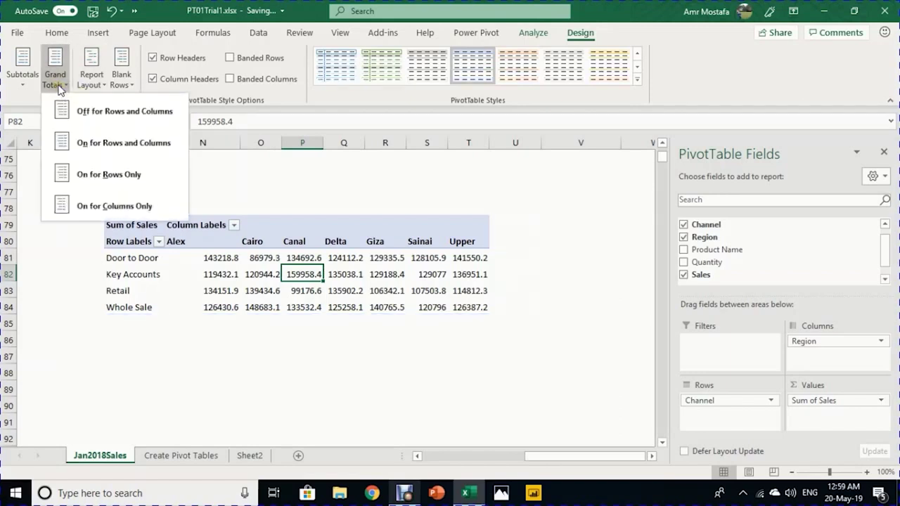
left_click(104, 174)
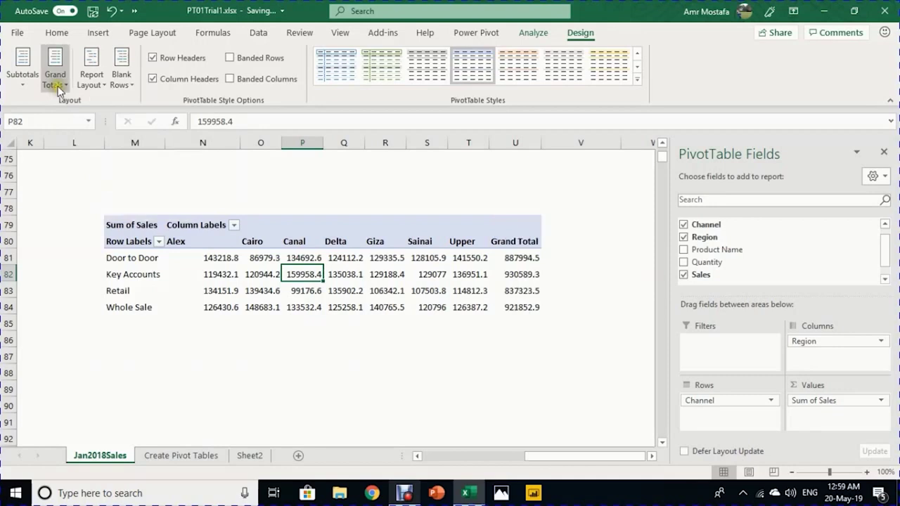
Step: Show grand totals for columns only, and restore them for both rows and columns
left_click(57, 83)
left_click(108, 204)
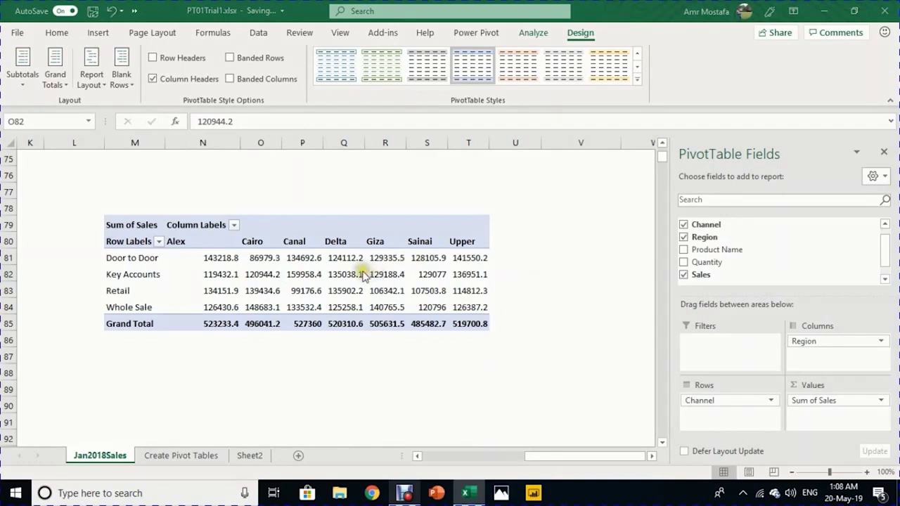
left_click(67, 80)
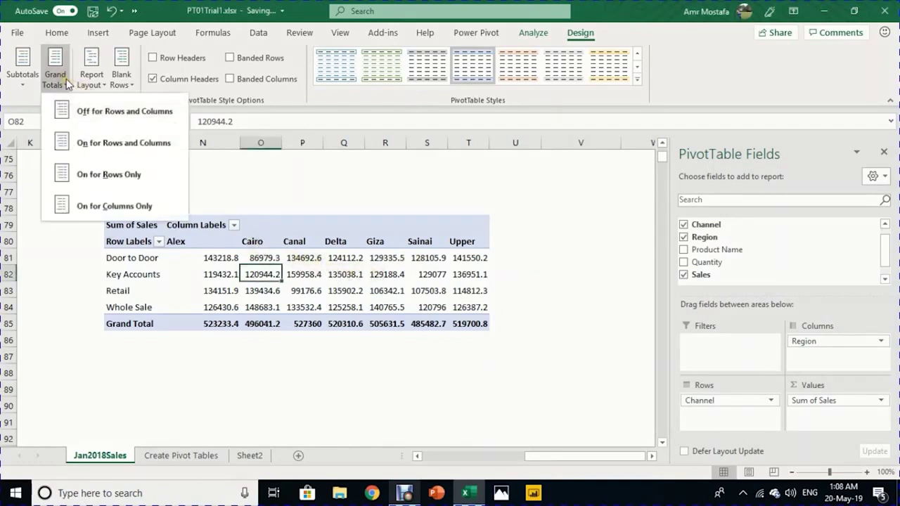
left_click(88, 148)
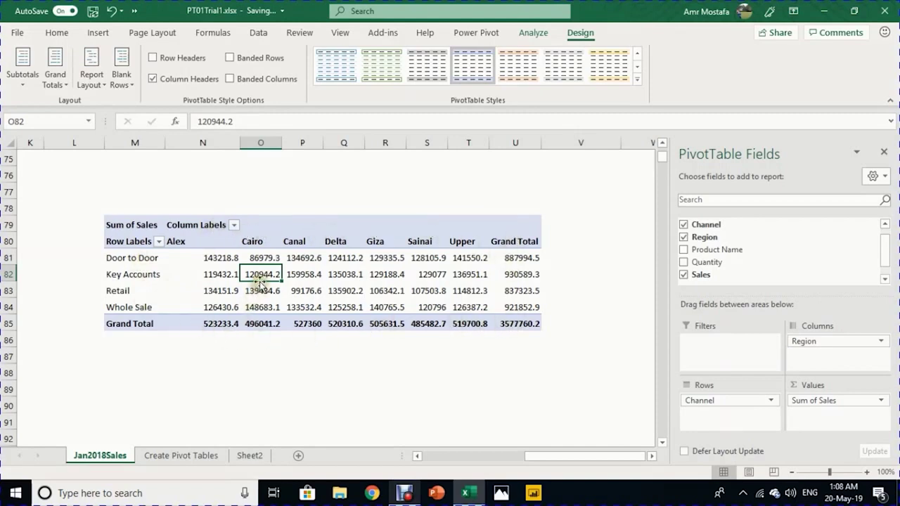
Step: Format the pivot table's sales values as Currency with the $ symbol and 0 decimal places
mouse_move(270, 257)
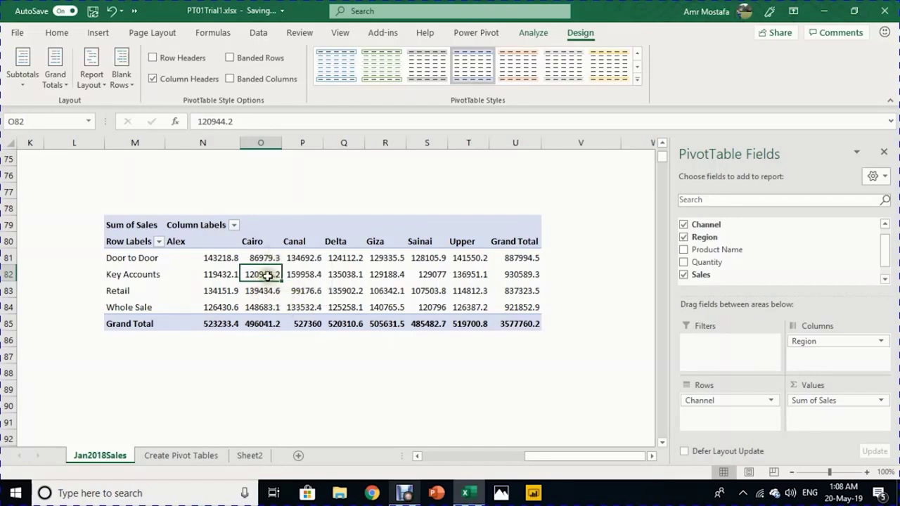
right_click(268, 277)
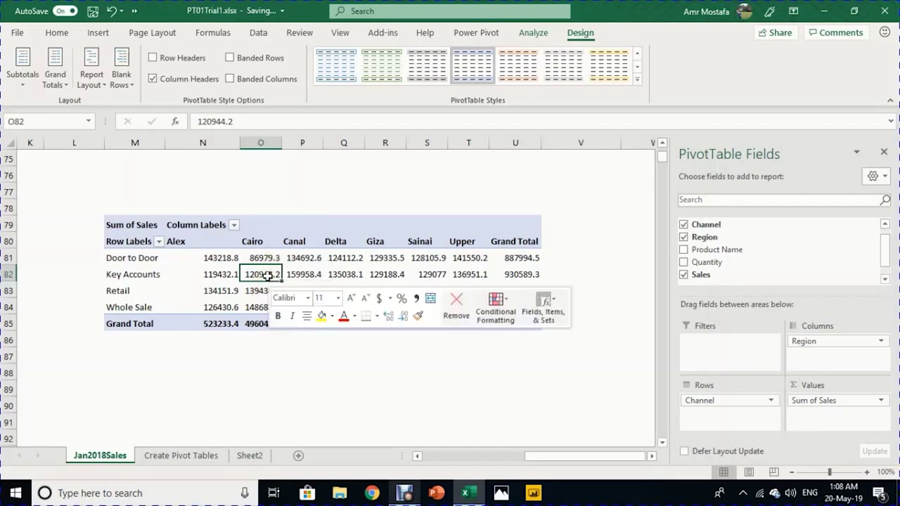
left_click(353, 90)
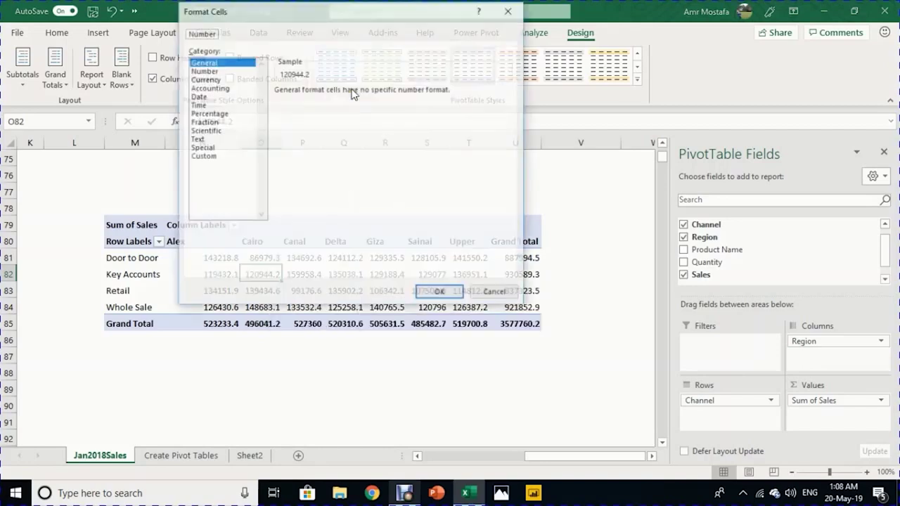
left_click_drag(357, 21, 453, 130)
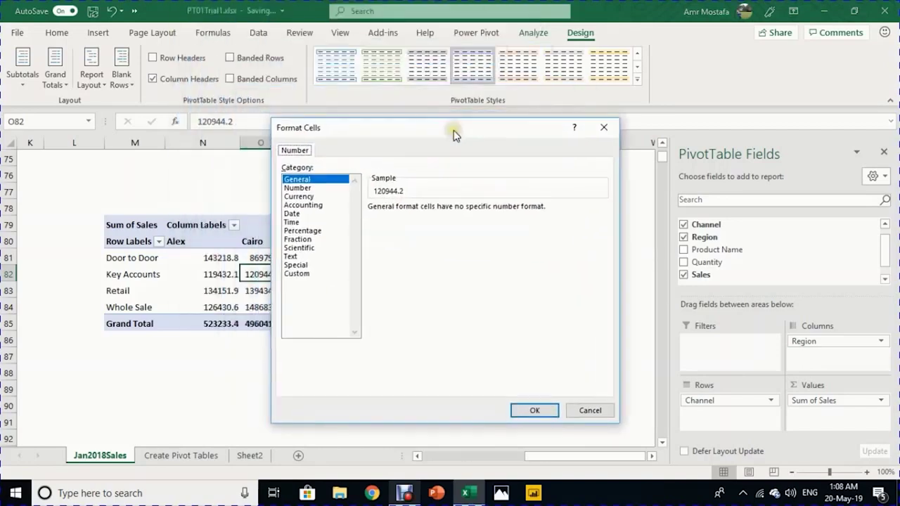
left_click(298, 197)
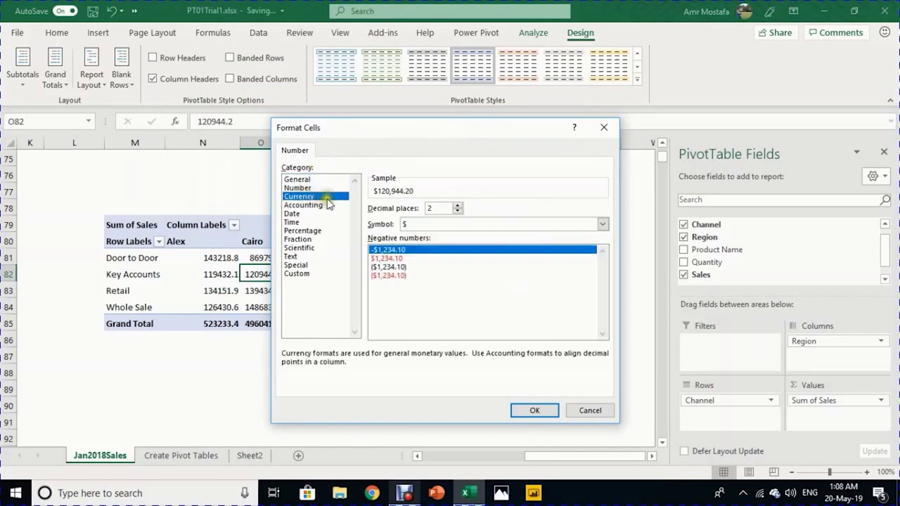
left_click(458, 211)
left_click(457, 211)
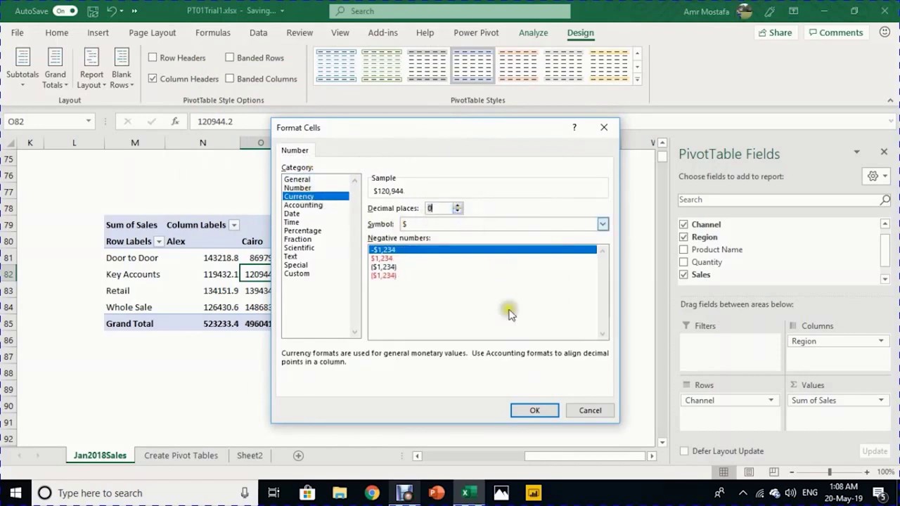
left_click(528, 413)
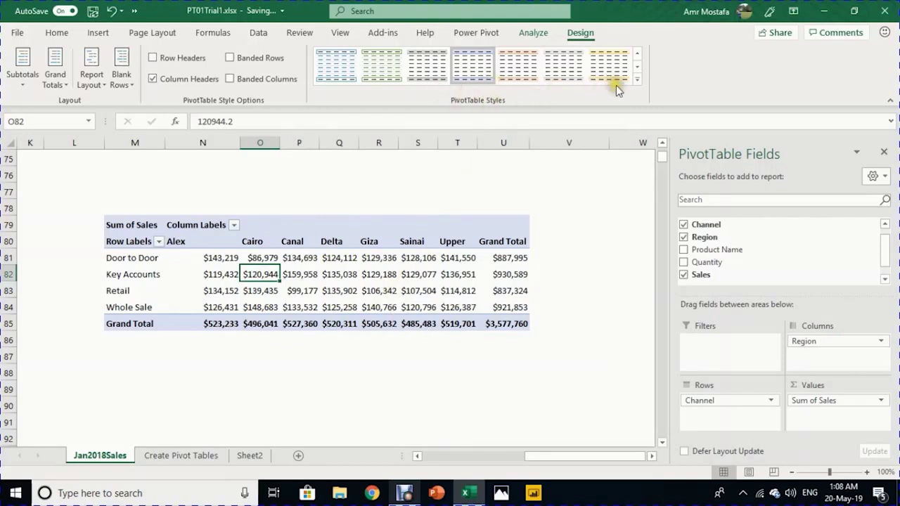
Step: Browse the pivot table styles and apply the grey Light style with shaded header and grand total rows
left_click(637, 81)
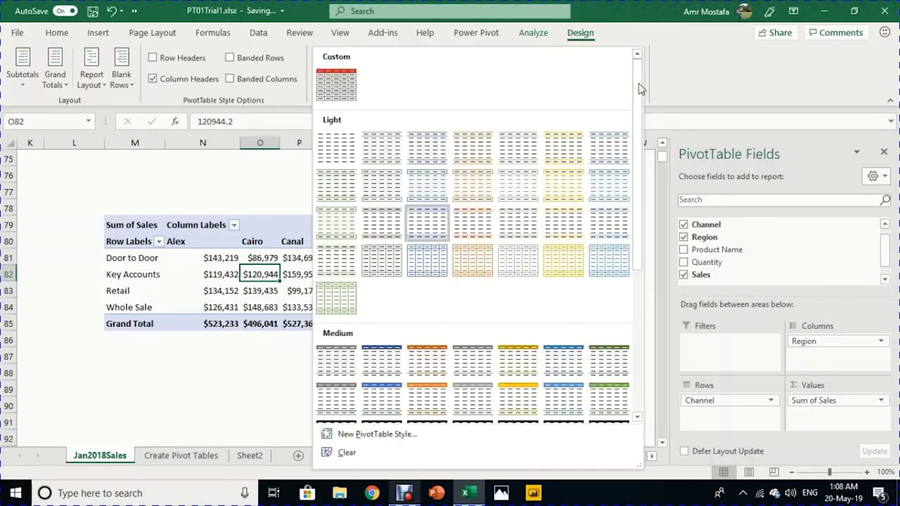
scroll(608, 341, "down", 2)
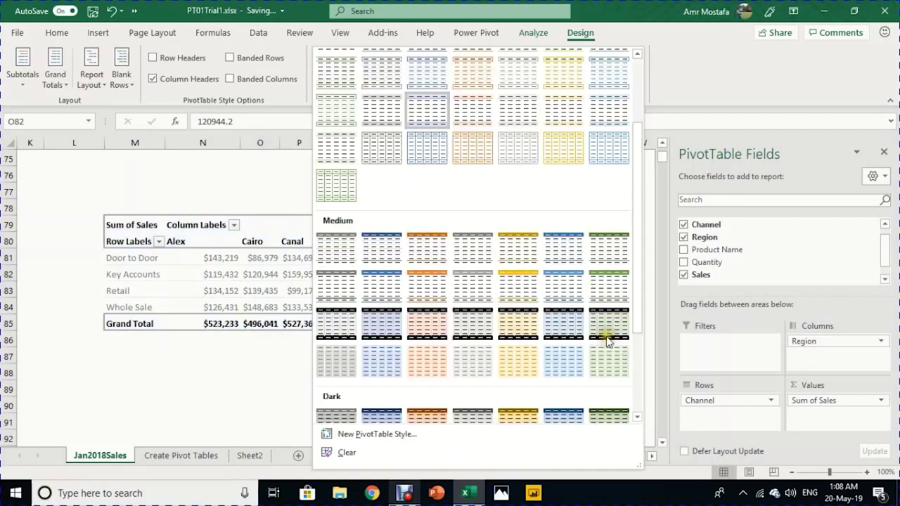
scroll(608, 341, "down", 2)
scroll(618, 246, "up", 4)
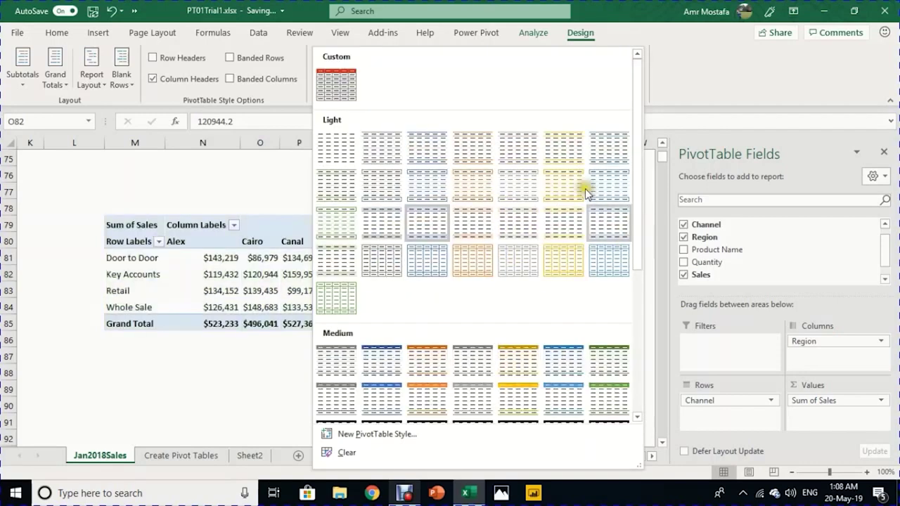
left_click(392, 225)
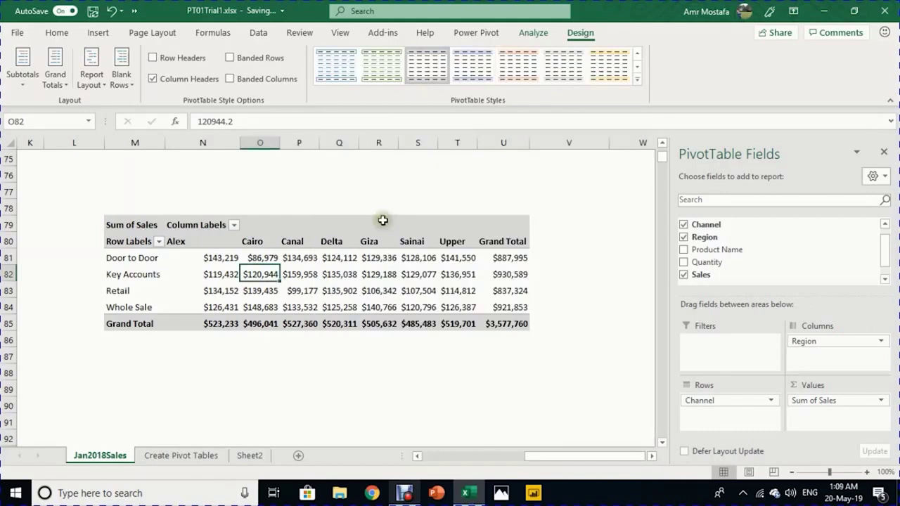
Step: Try banded rows and banded columns on the pivot table, switching each option on and off again
left_click(274, 60)
left_click(275, 60)
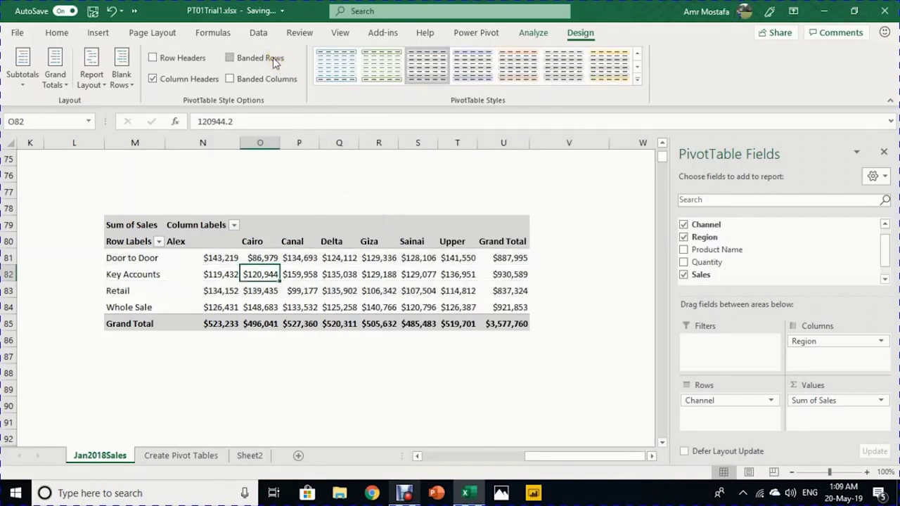
left_click(263, 79)
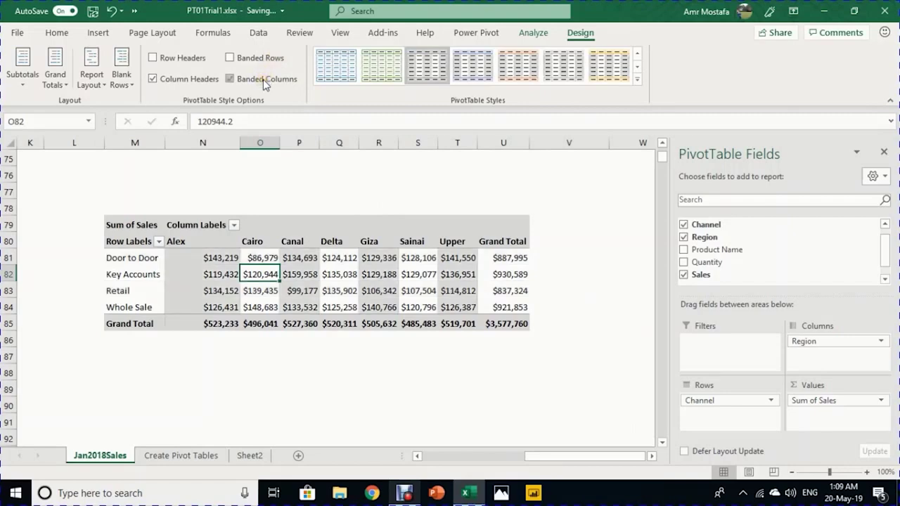
left_click(264, 79)
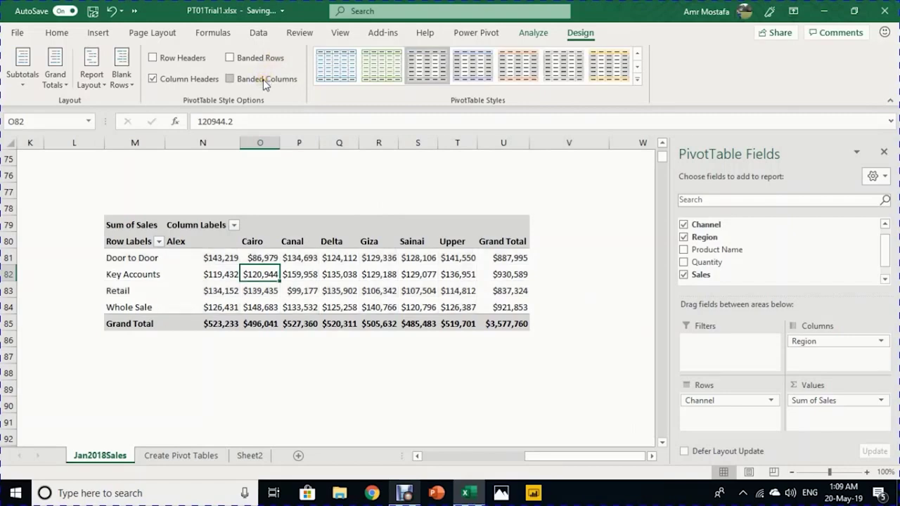
Step: Look through the pivot table style gallery and apply the custom style with the red header
left_click(640, 78)
scroll(436, 305, "down", 5)
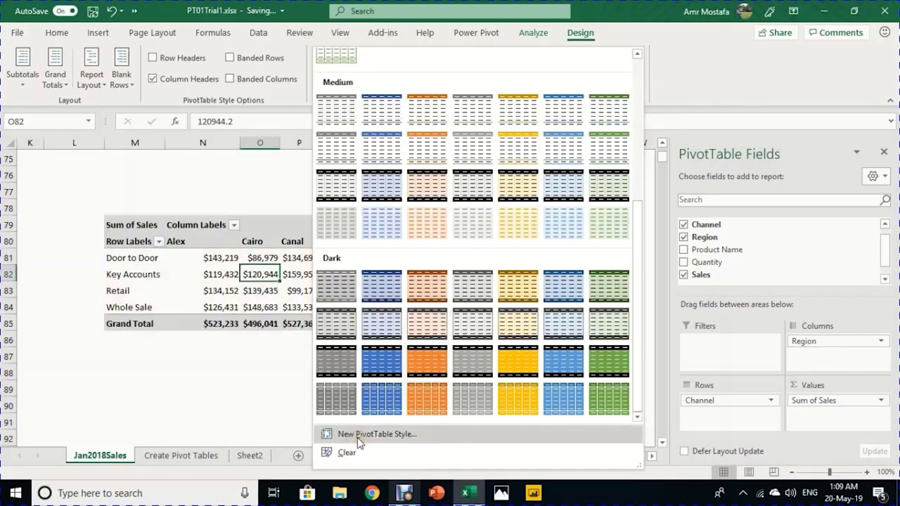
scroll(438, 287, "up", 5)
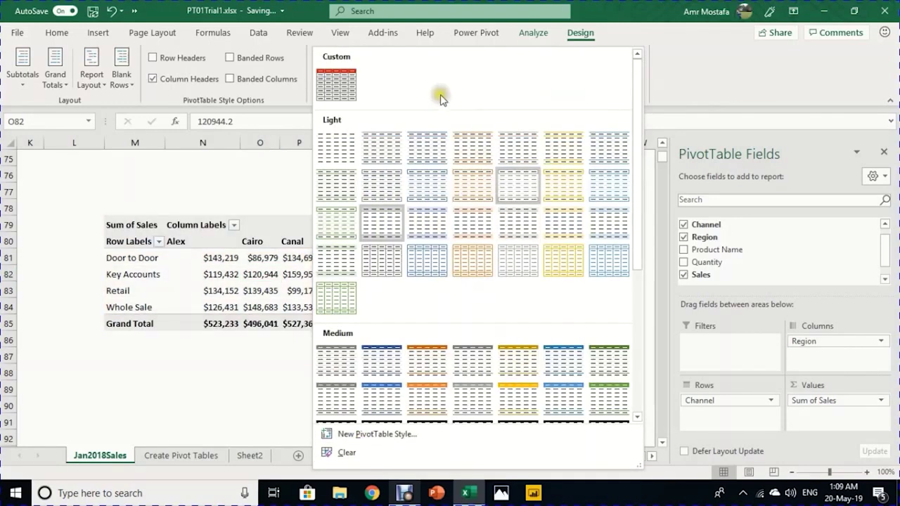
left_click(344, 89)
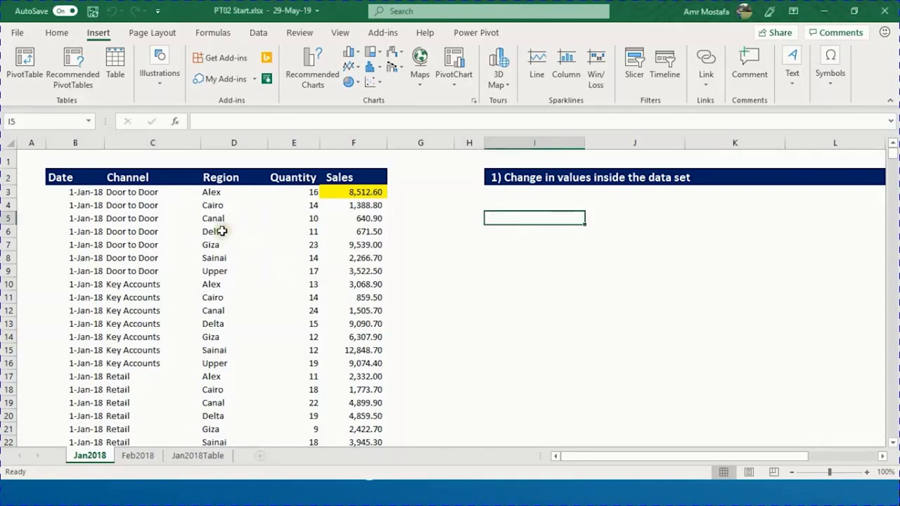
Step: Insert a pivot table from the Jan2018 range B2:F868, placed on the existing worksheet at cell I6
left_click(221, 231)
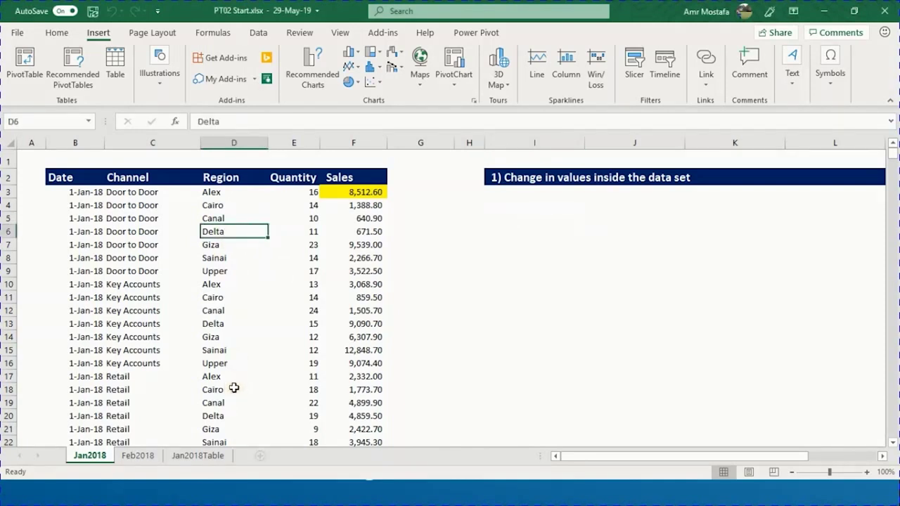
key("alt+n")
key("v")
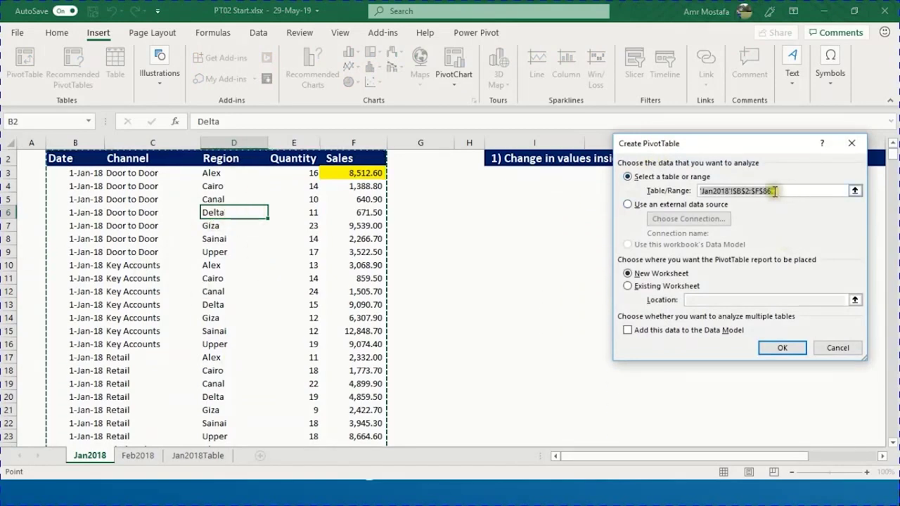
left_click_drag(714, 143, 727, 166)
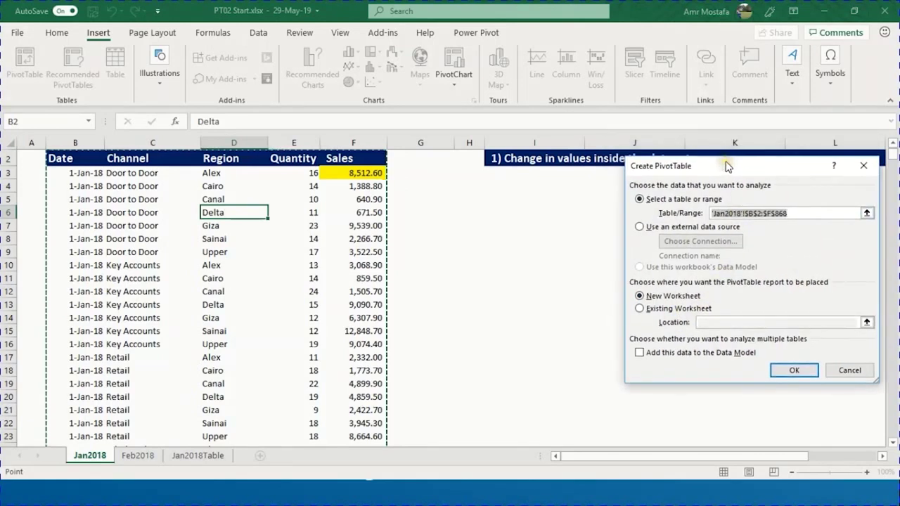
left_click(645, 310)
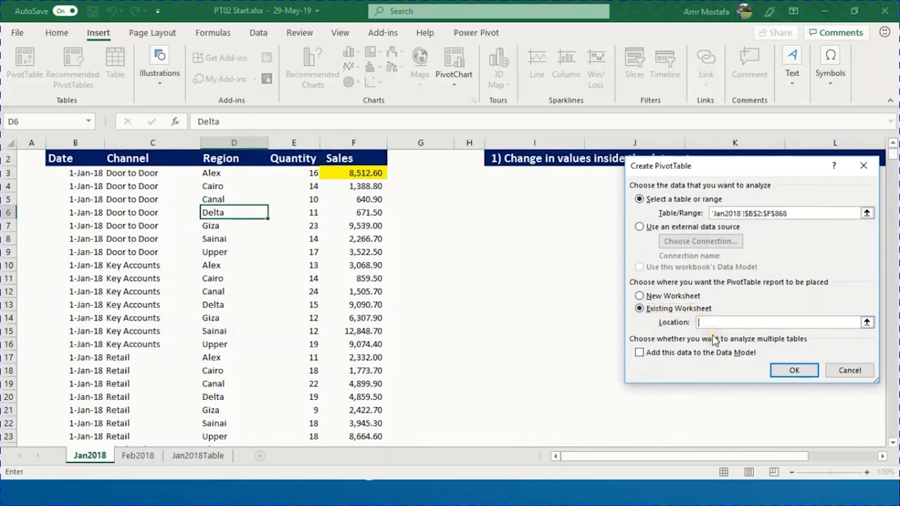
left_click(538, 207)
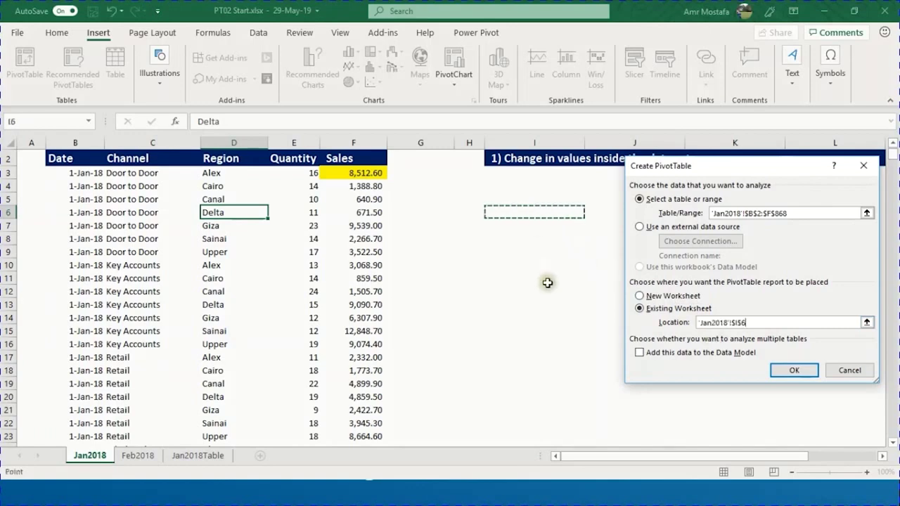
left_click(788, 370)
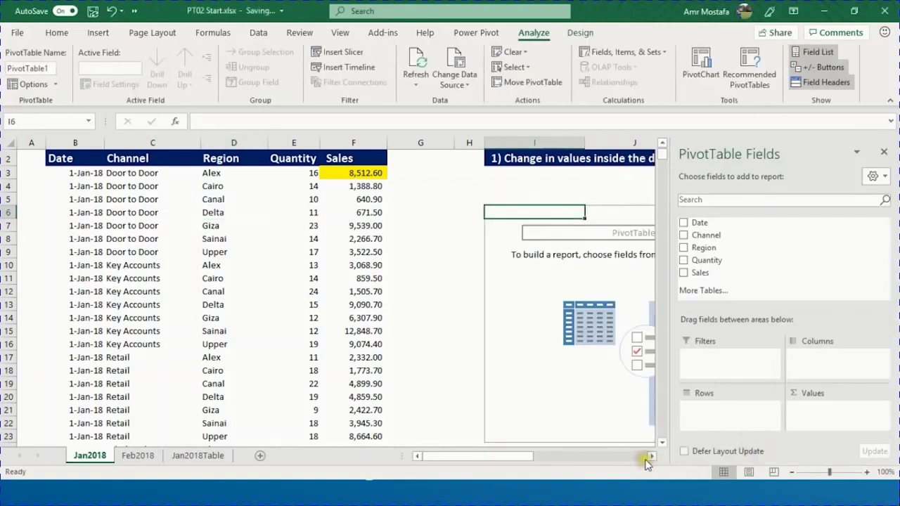
Step: Name the new pivot table JanSalesPT
left_click(651, 457)
left_click(651, 457)
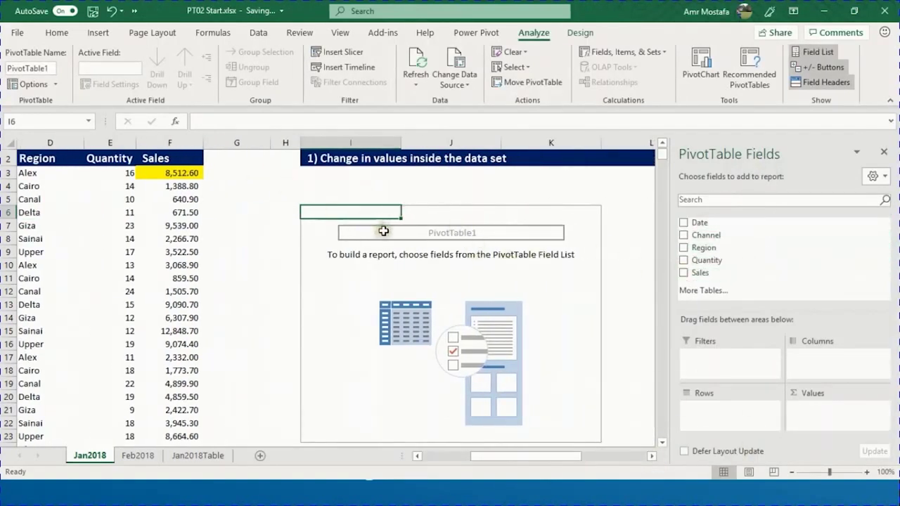
left_click(49, 69)
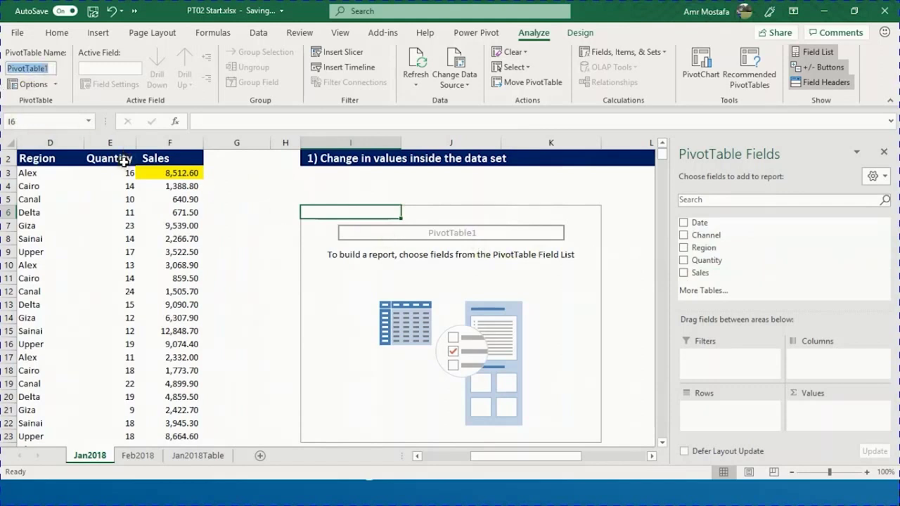
type("JanSalesPT")
key("Return")
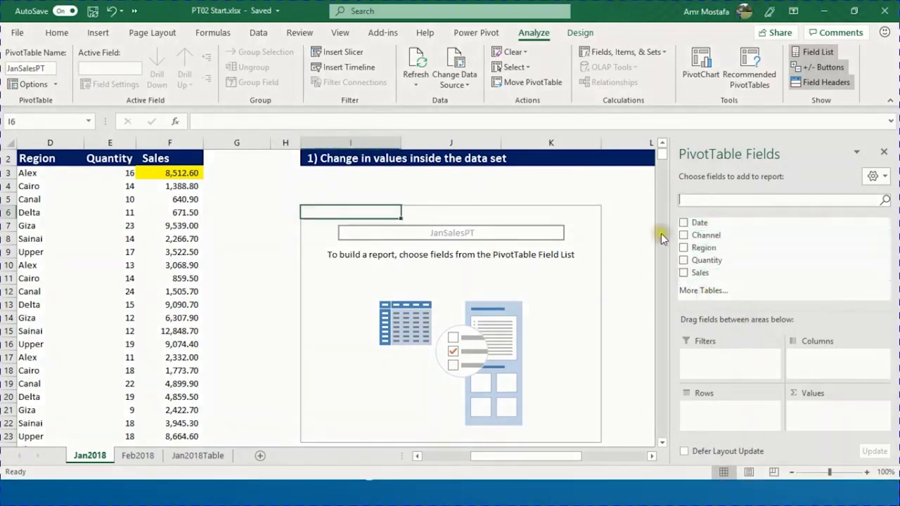
Step: Lay out the pivot table with Date as filter, Channel as rows and Sales as values
left_click_drag(704, 223, 753, 366)
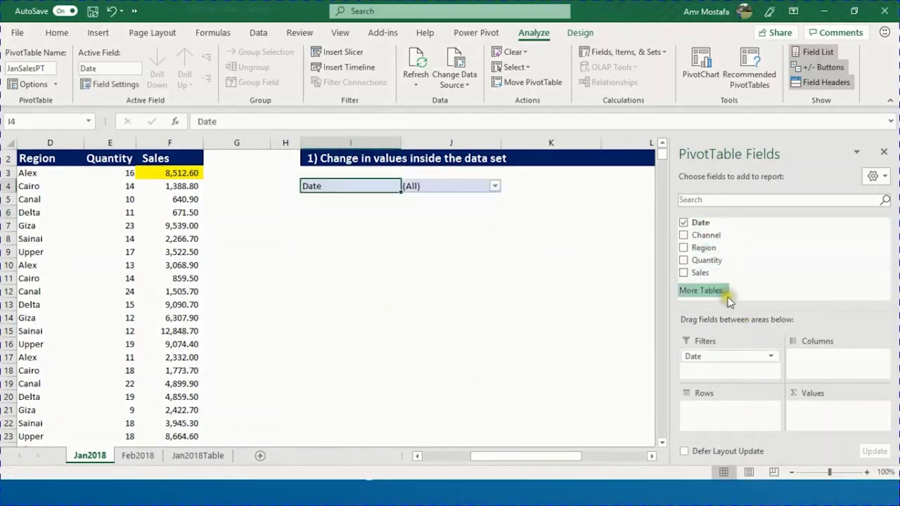
left_click_drag(698, 235, 746, 414)
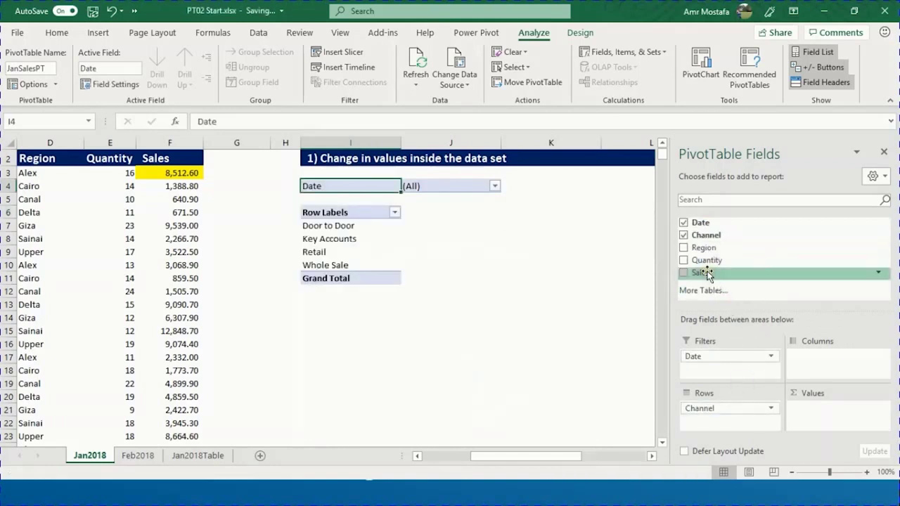
left_click_drag(706, 274, 857, 417)
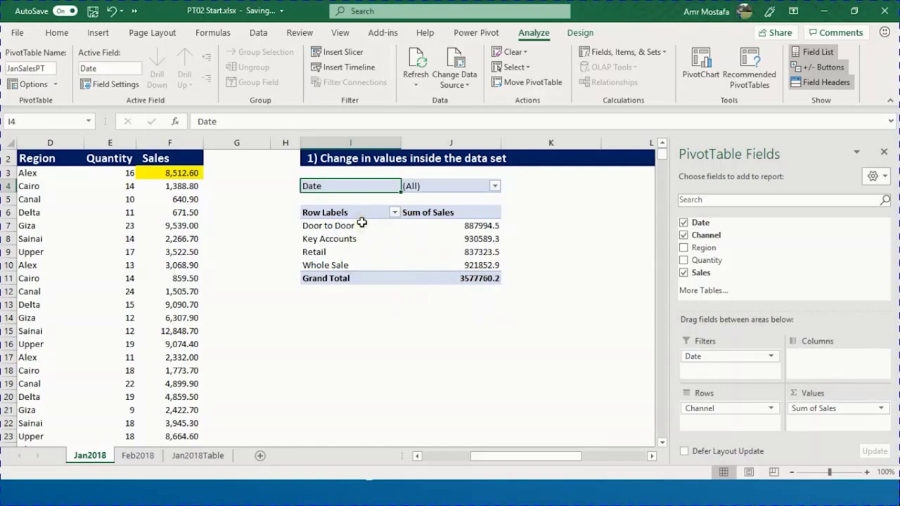
Step: Set the number format of the Sum of Sales values to Currency with the $ symbol and 0 decimal places
left_click(460, 227)
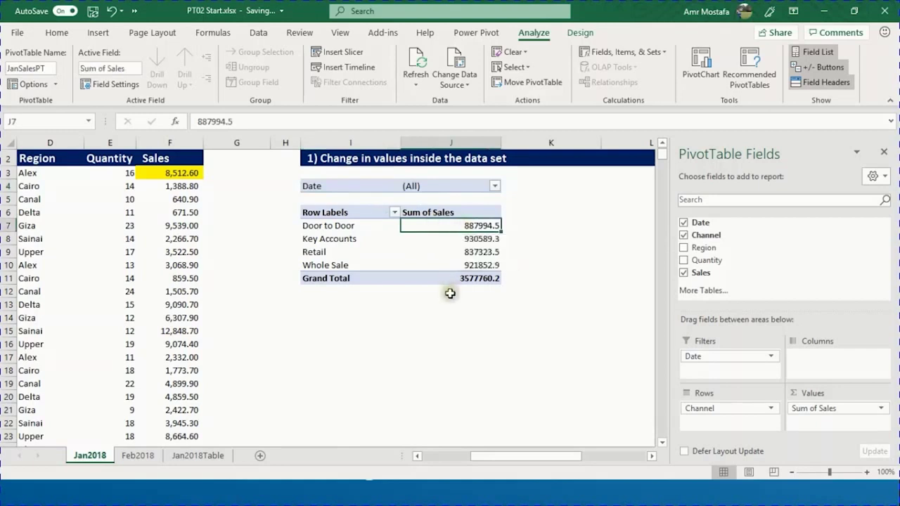
right_click(467, 225)
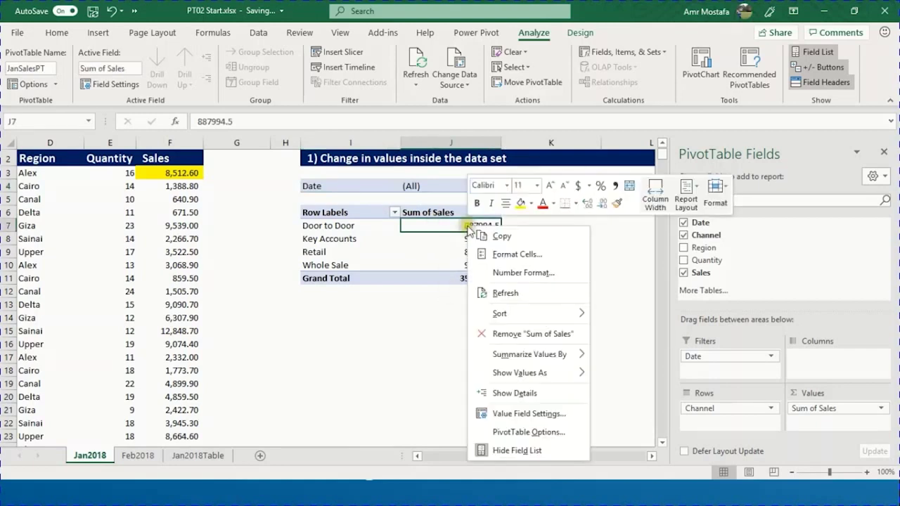
left_click(507, 281)
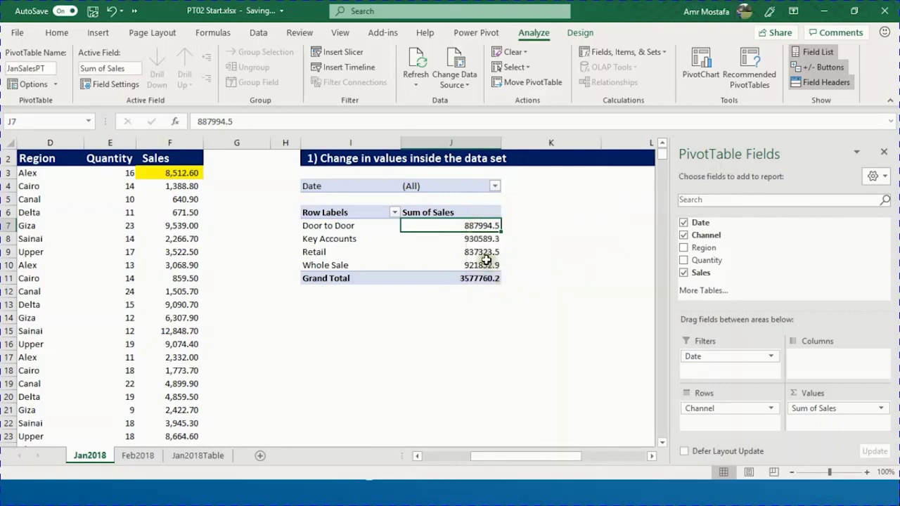
left_click(372, 196)
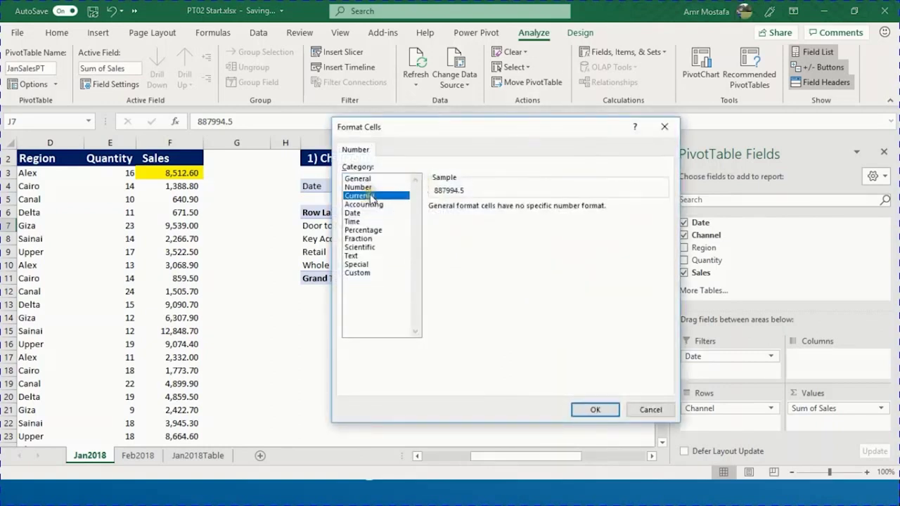
left_click(517, 211)
left_click(517, 211)
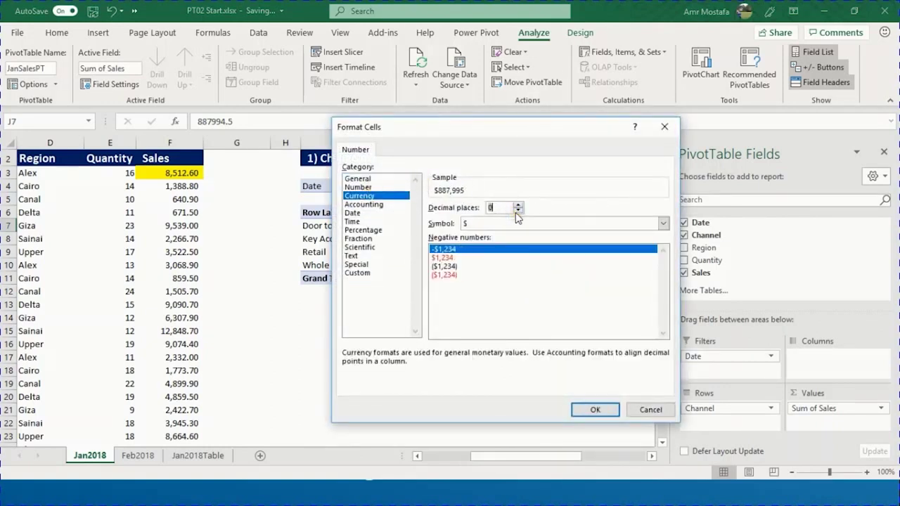
left_click(596, 410)
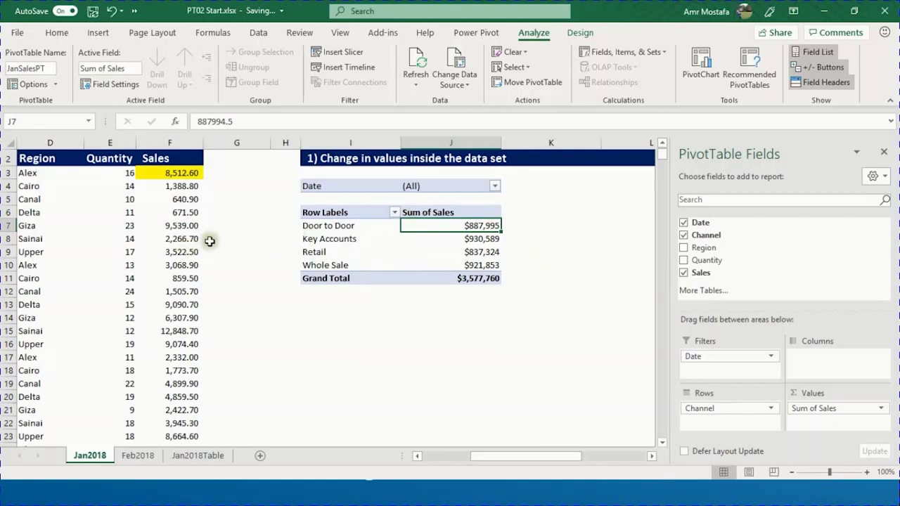
Step: Change the highlighted sales value in cell F3 to the formula =8512.6+1000000
left_click(184, 174)
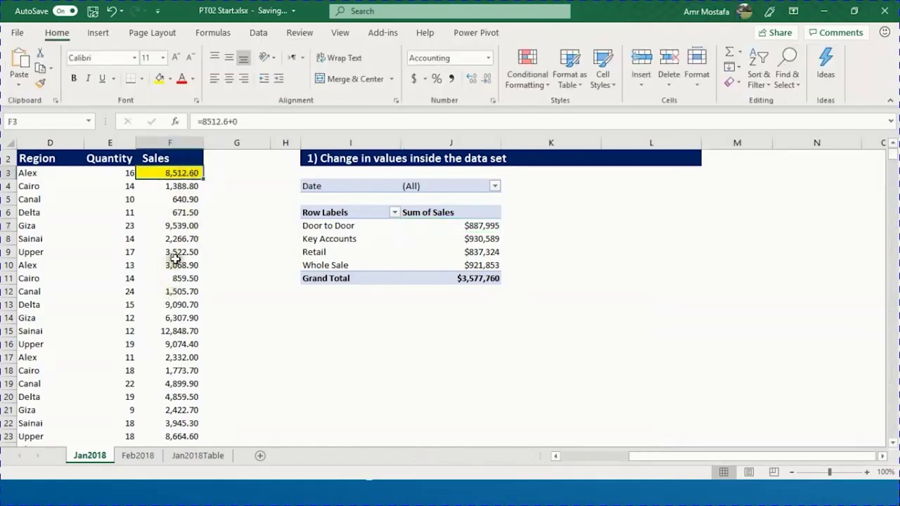
left_click(232, 121)
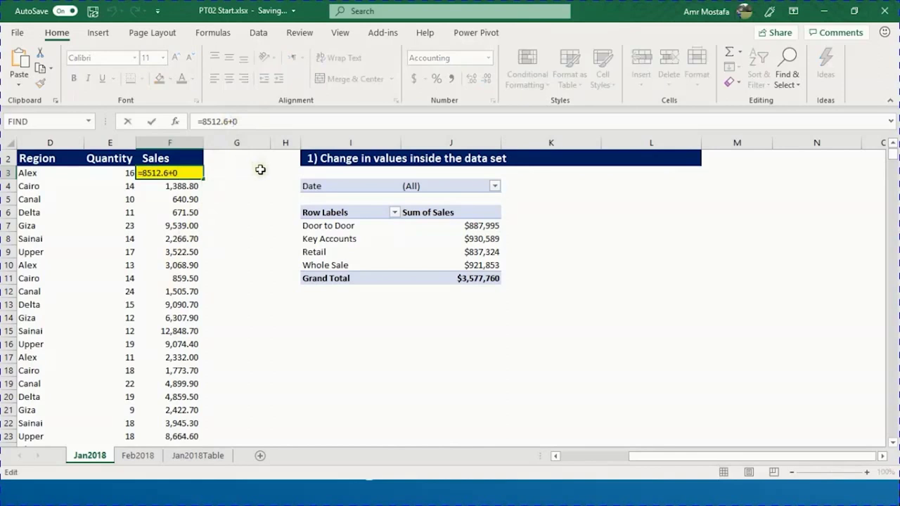
type("1000000")
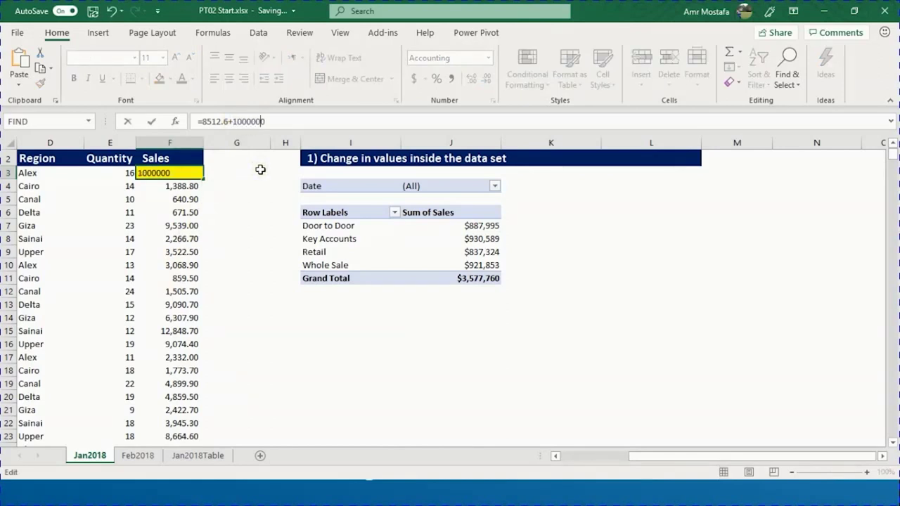
key("Return")
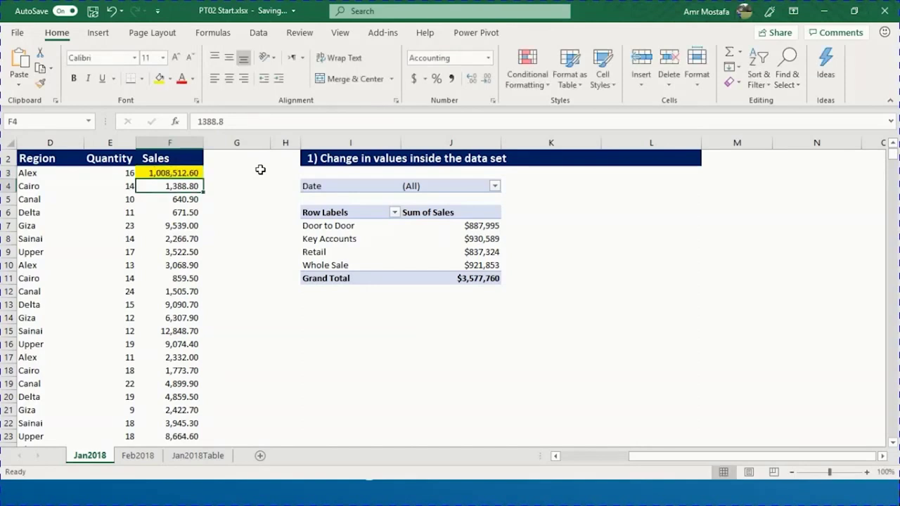
left_click(153, 172)
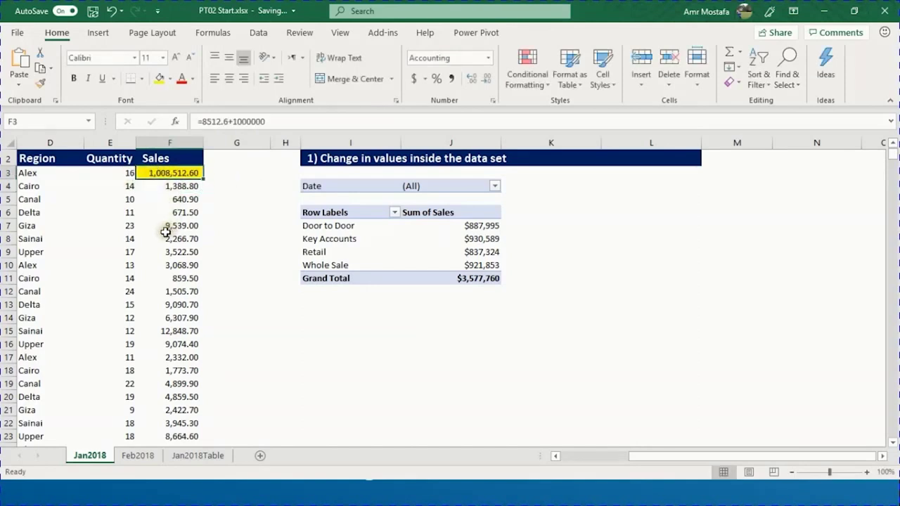
Step: Refresh the JanSalesPT pivot table to pull in the changed sales value from the source data
left_click(427, 239)
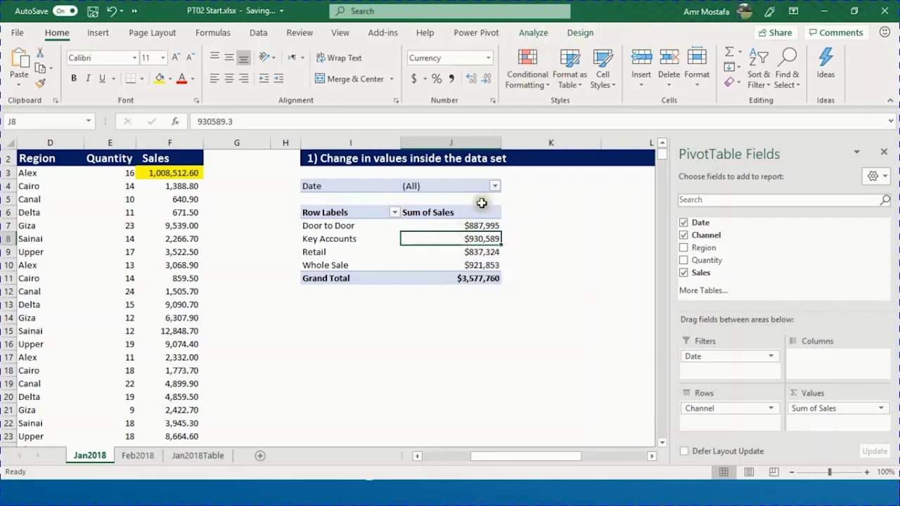
left_click(533, 32)
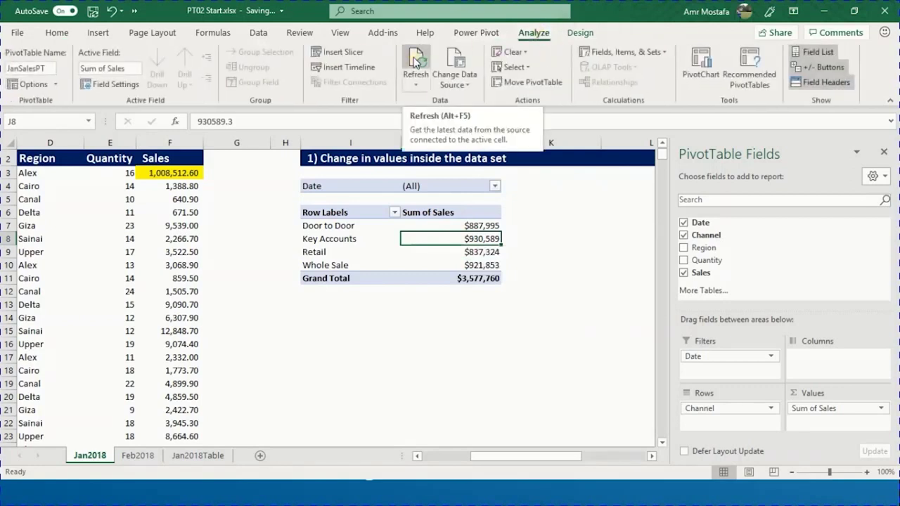
right_click(429, 240)
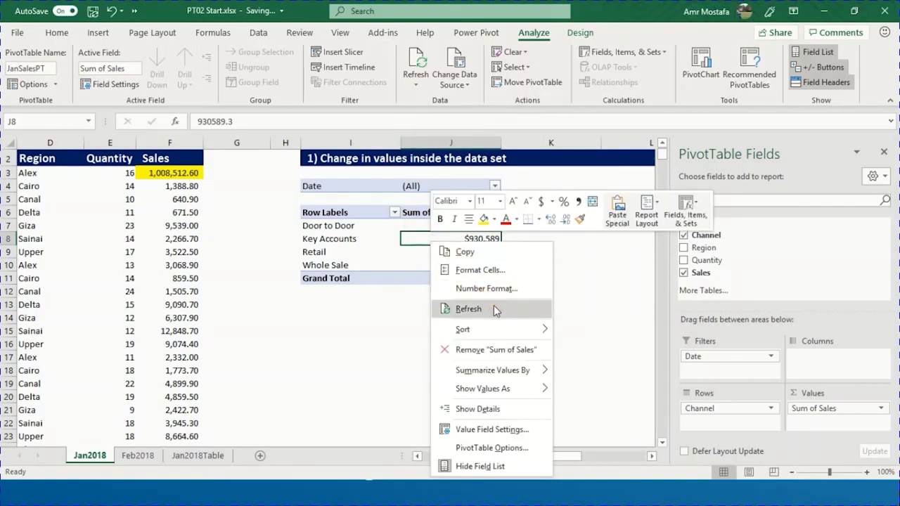
left_click(423, 244)
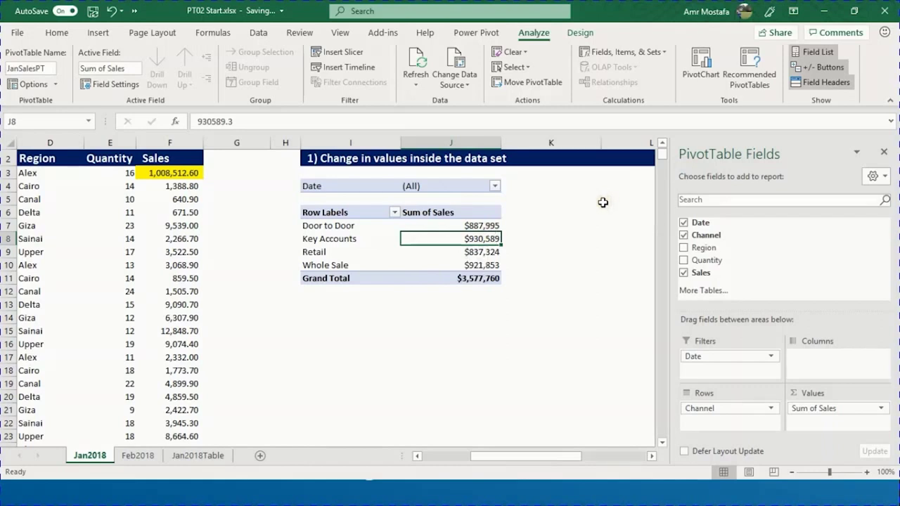
key("alt+F5")
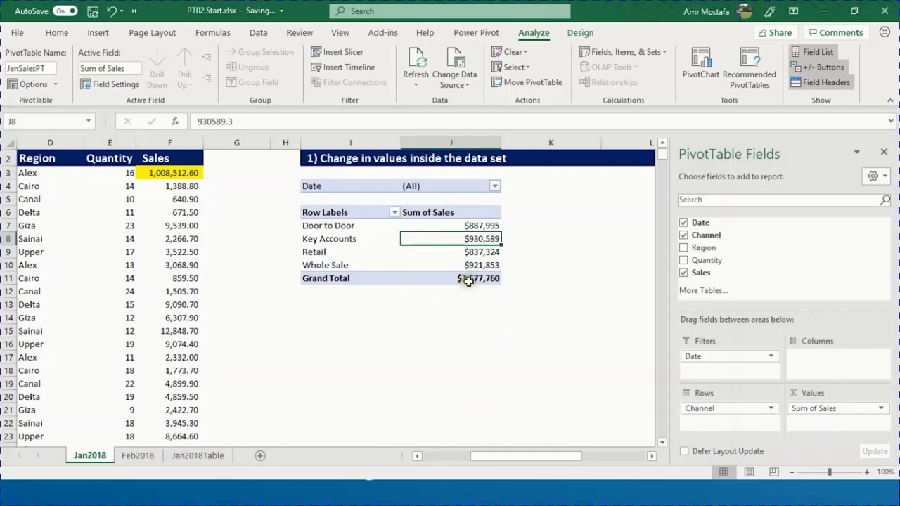
Step: Undo the change to the highlighted sales value in cell F3
left_click(196, 176)
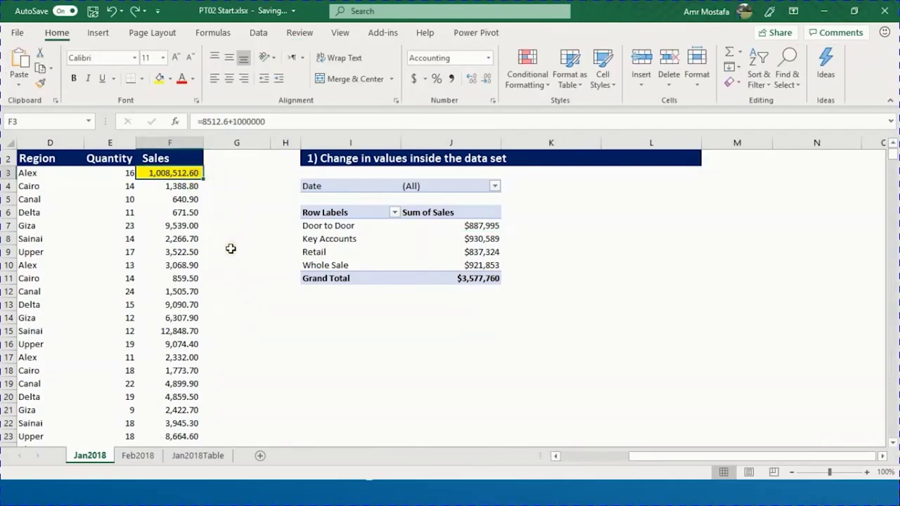
key("ctrl+z")
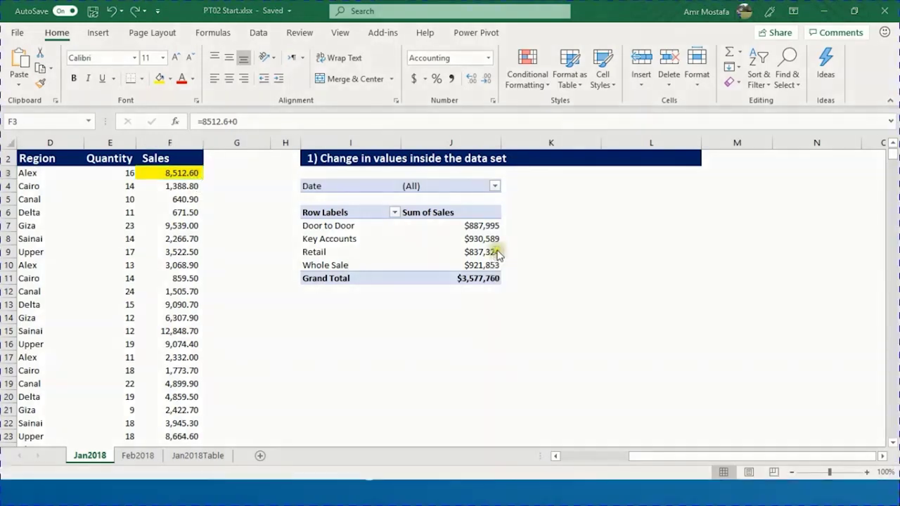
Step: Copy the whole JanSalesPT pivot table, including its Date filter, and paste the copy at cell I35
scroll(497, 256, "down", 3)
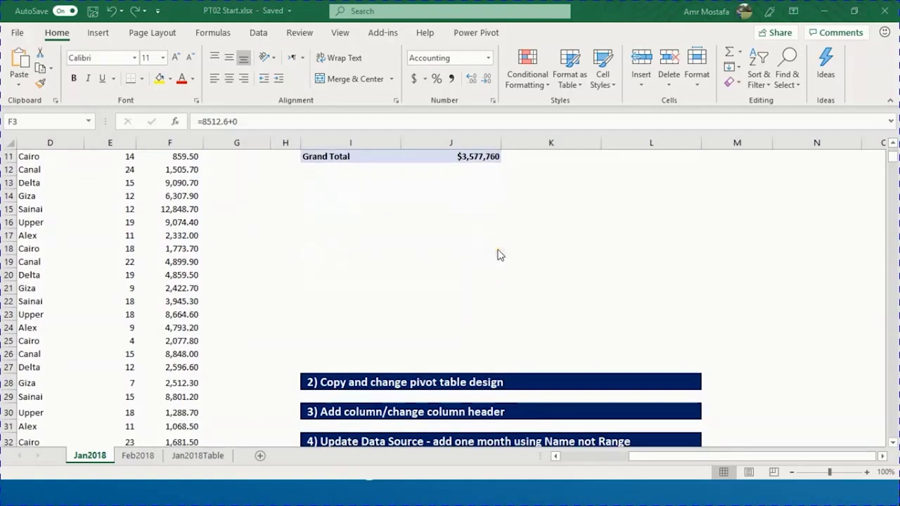
scroll(497, 256, "up", 3)
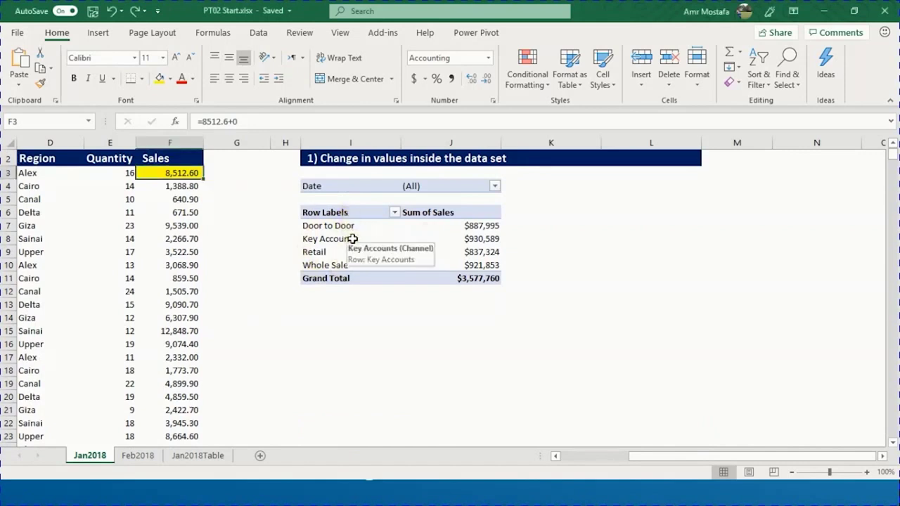
left_click_drag(339, 185, 455, 274)
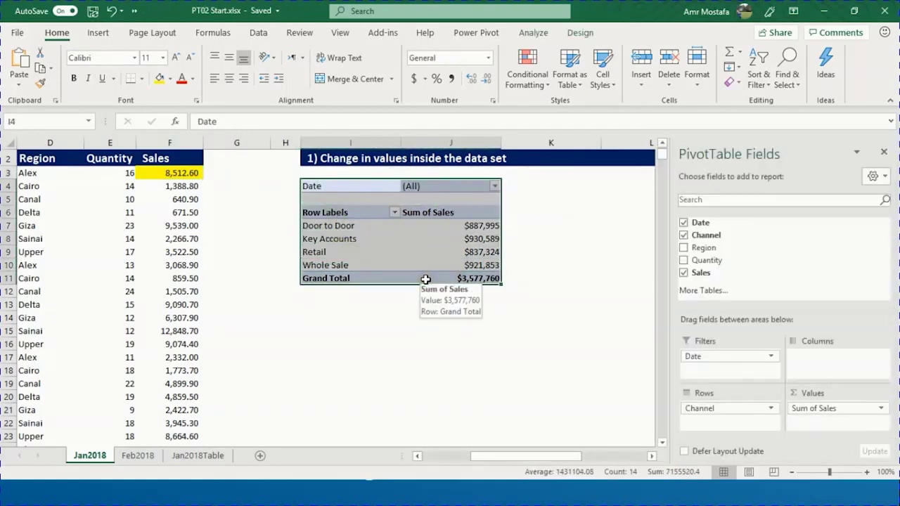
key("ctrl+c")
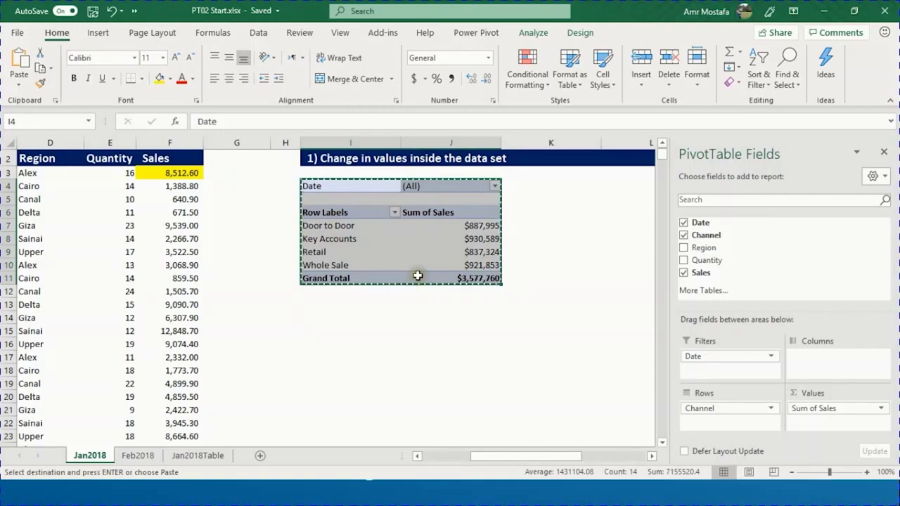
scroll(422, 278, "down", 6)
left_click(348, 362)
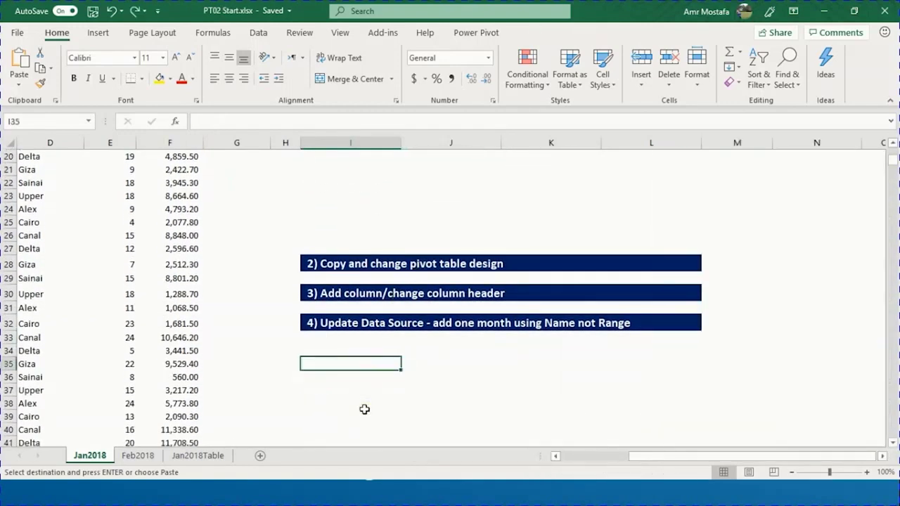
key("ctrl+v")
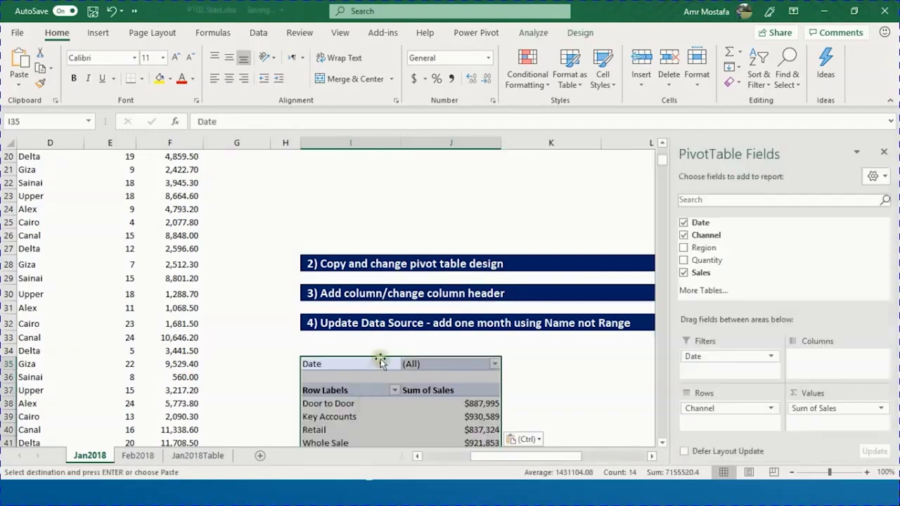
scroll(380, 366, "down", 2)
scroll(386, 344, "up", 8)
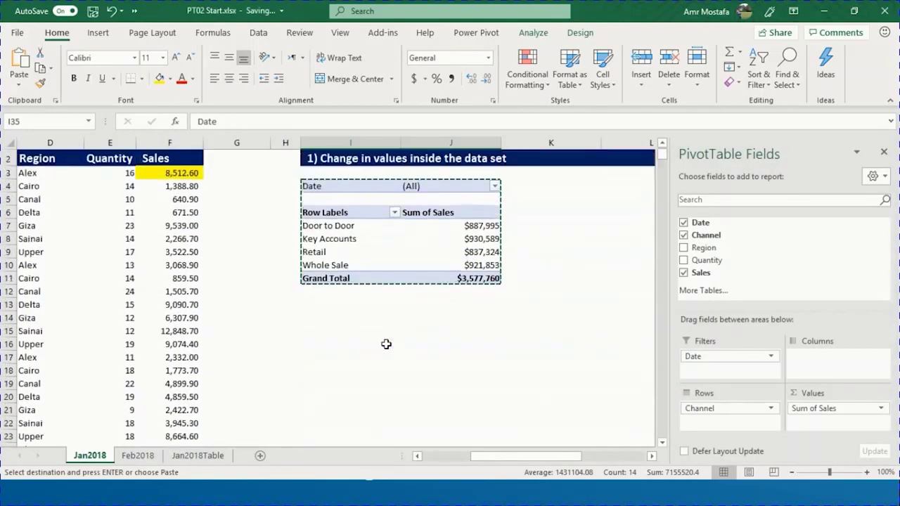
scroll(386, 344, "down", 5)
scroll(386, 343, "down", 3)
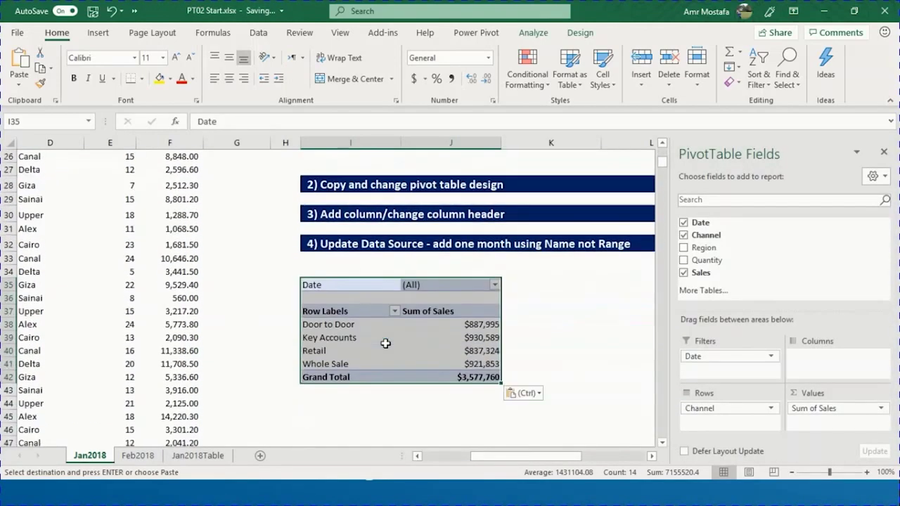
Step: Replace the Channel field with Region in the rows of the copied pivot table
left_click(486, 337)
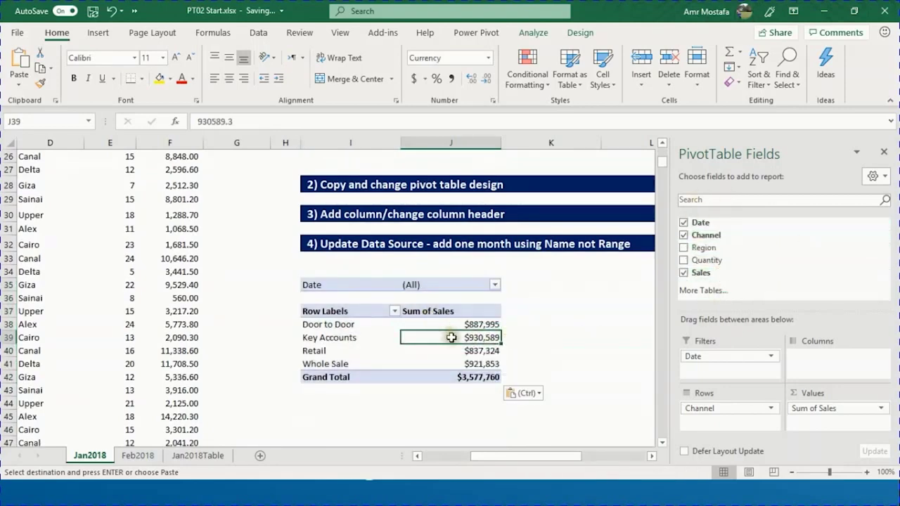
left_click(683, 236)
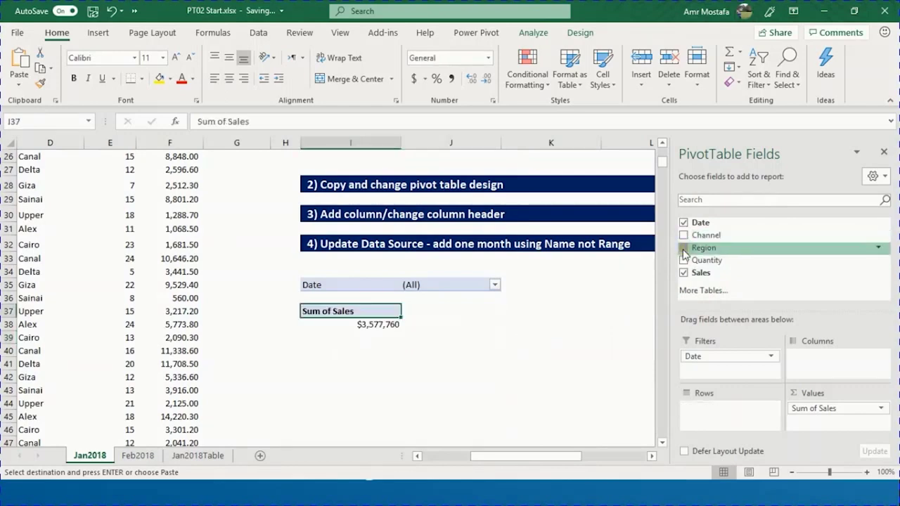
left_click(683, 249)
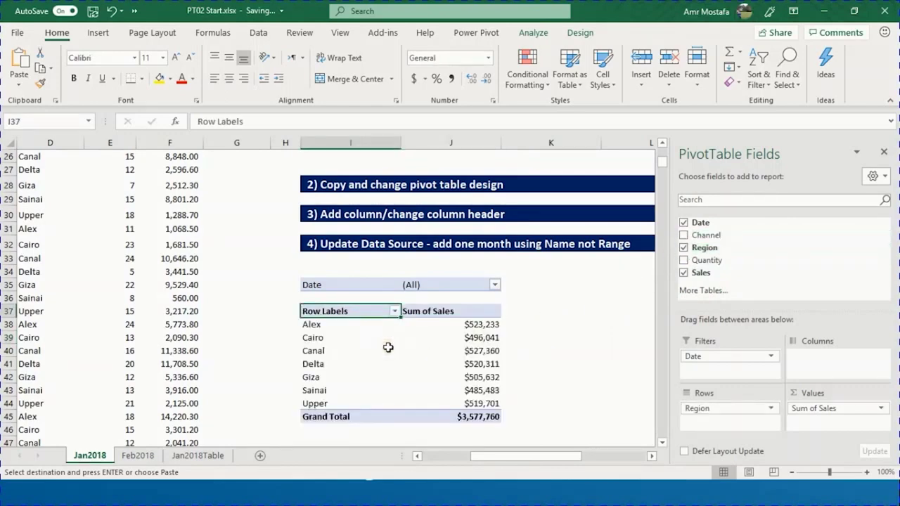
scroll(393, 355, "up", 1)
scroll(399, 363, "down", 1)
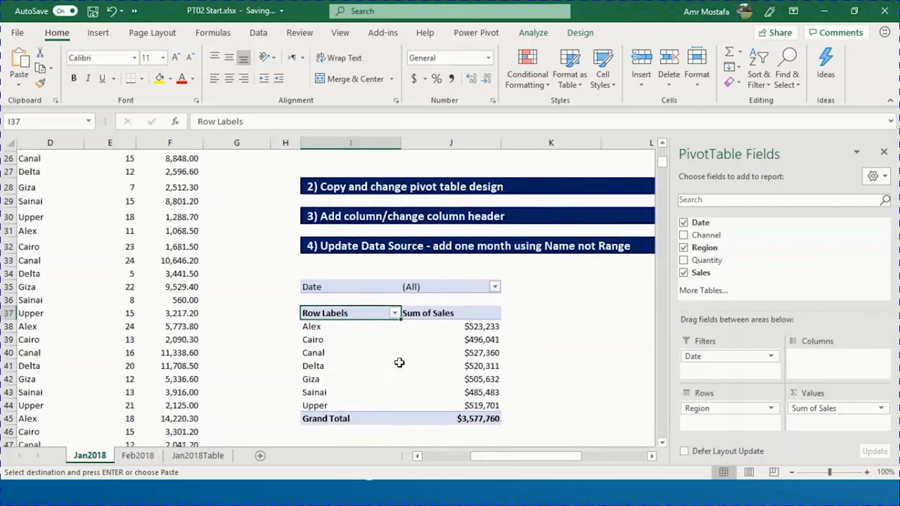
scroll(399, 363, "down", 1)
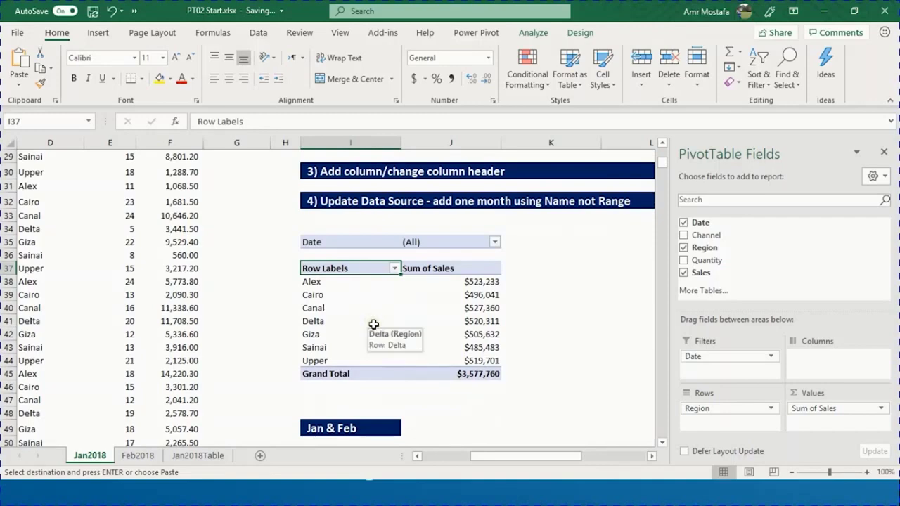
scroll(373, 324, "up", 9)
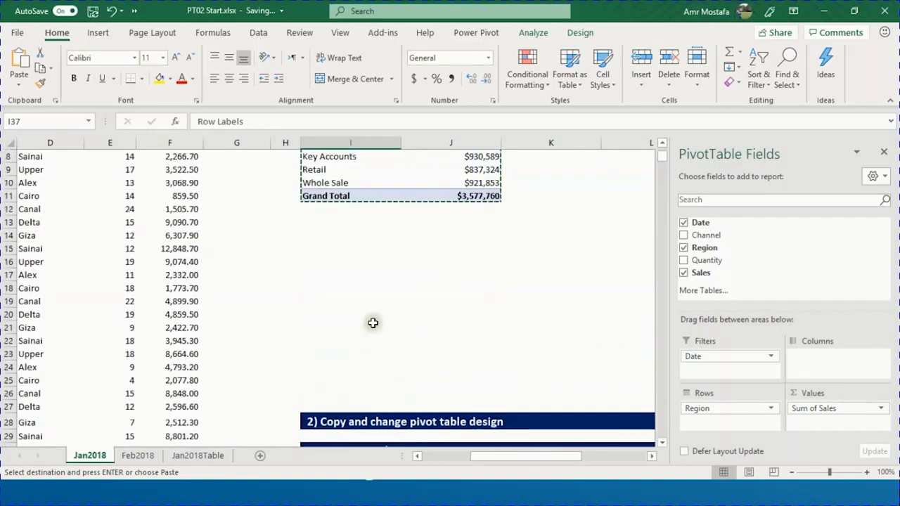
scroll(351, 227, "down", 10)
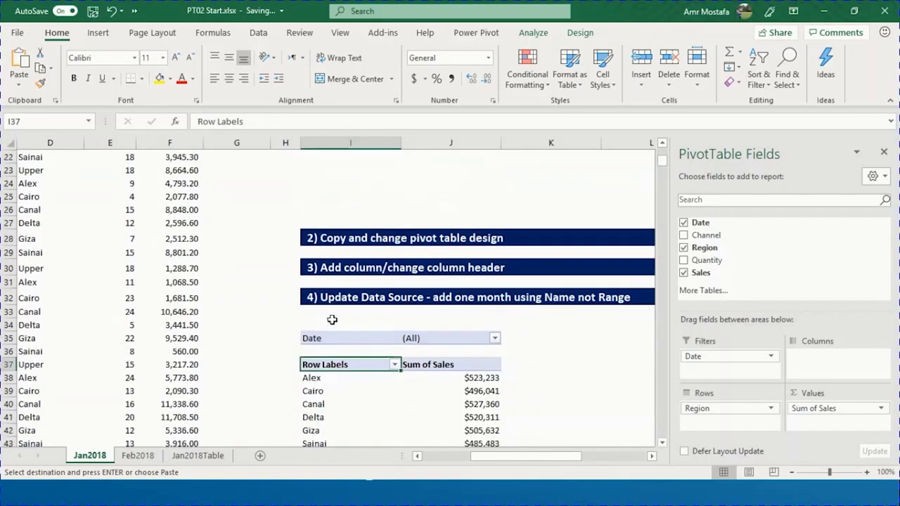
scroll(331, 315, "up", 2)
left_click(384, 364)
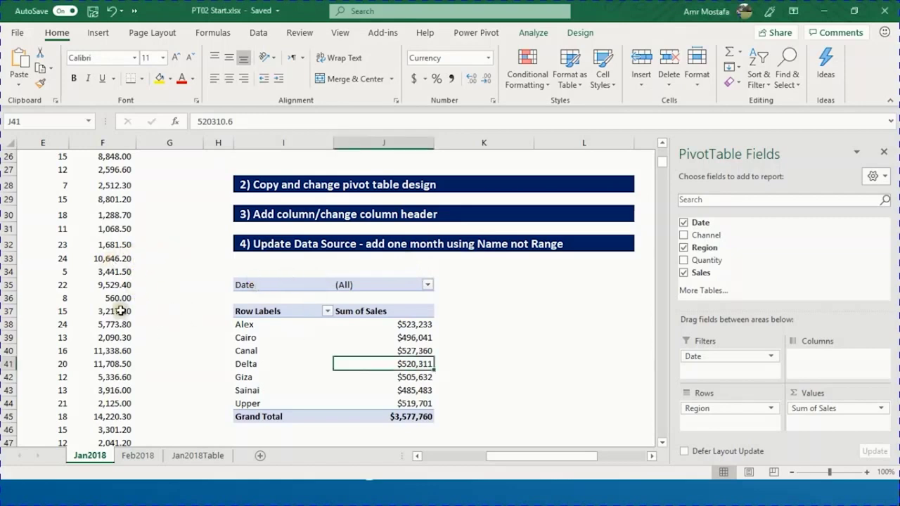
Step: Add a Discounted Sales header in cell G2 beside Sales and fit column G to its width
left_click(102, 300)
key("ctrl+Up")
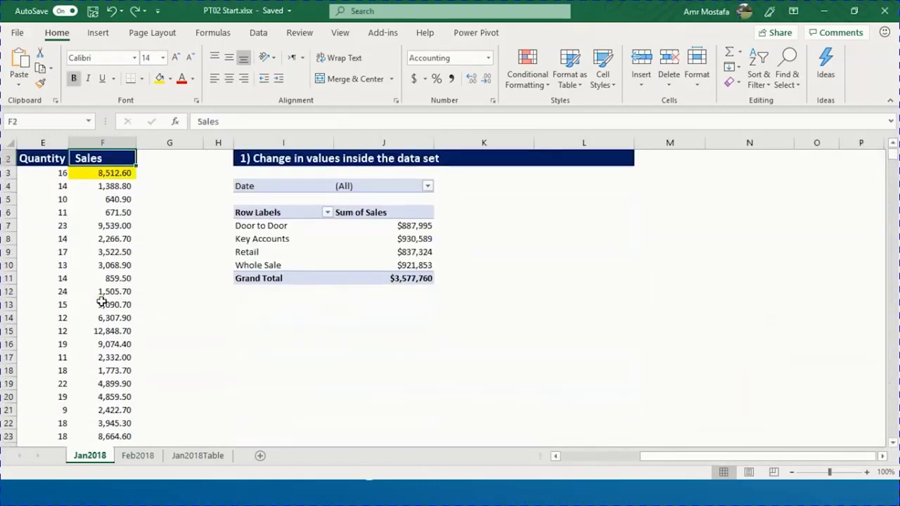
key("ctrl+Up")
key("Down")
key("Right")
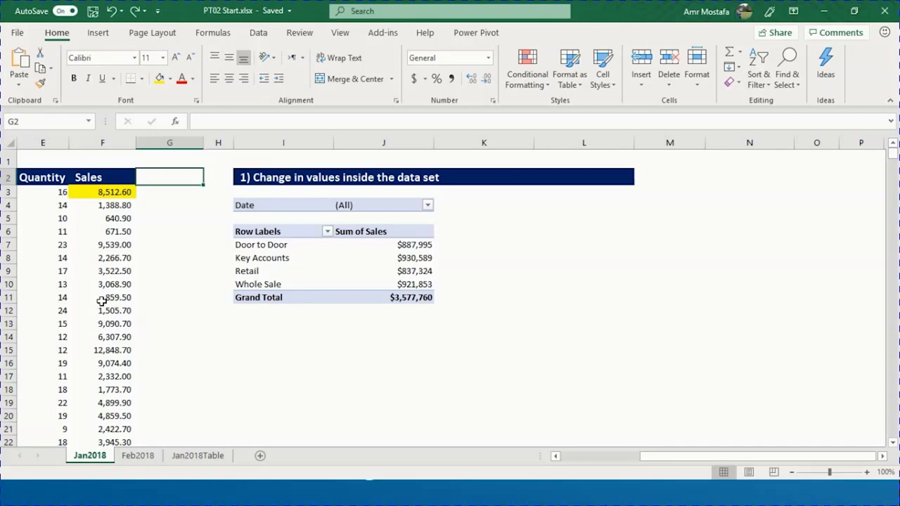
type("Discounted Sale")
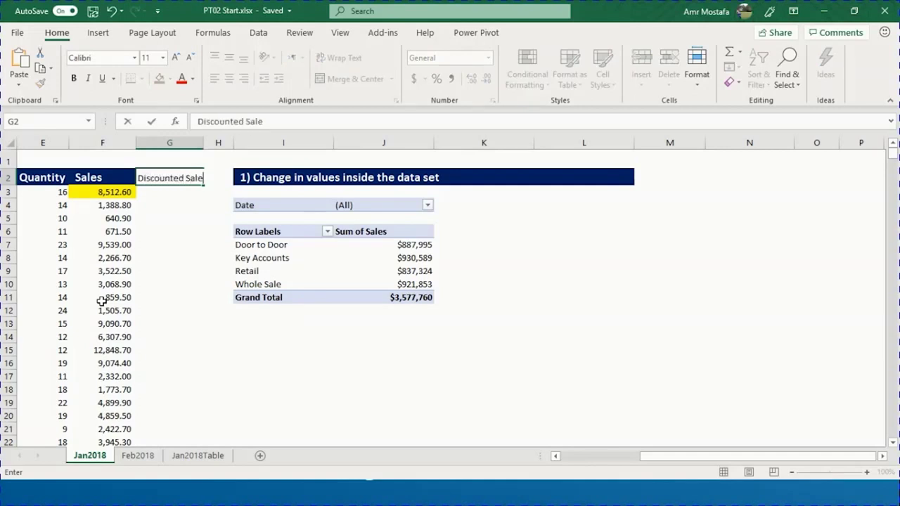
type("s")
key("Return")
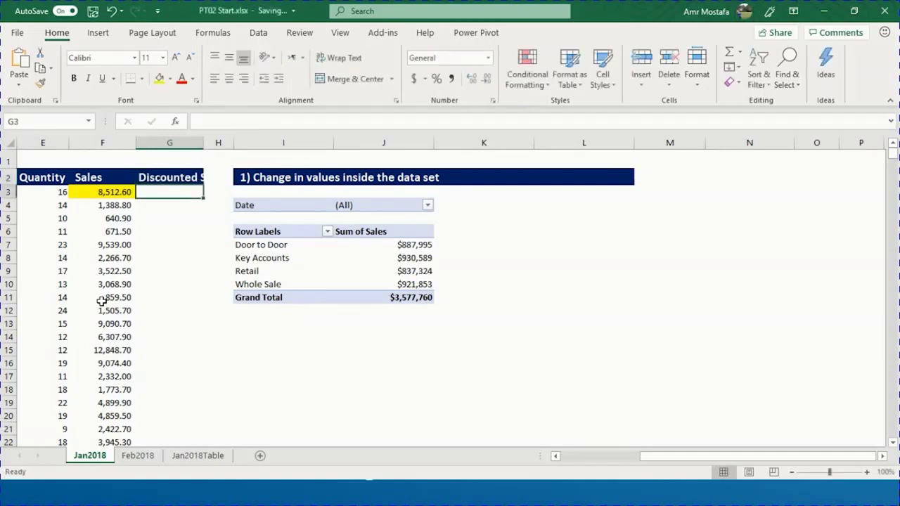
double_click(203, 143)
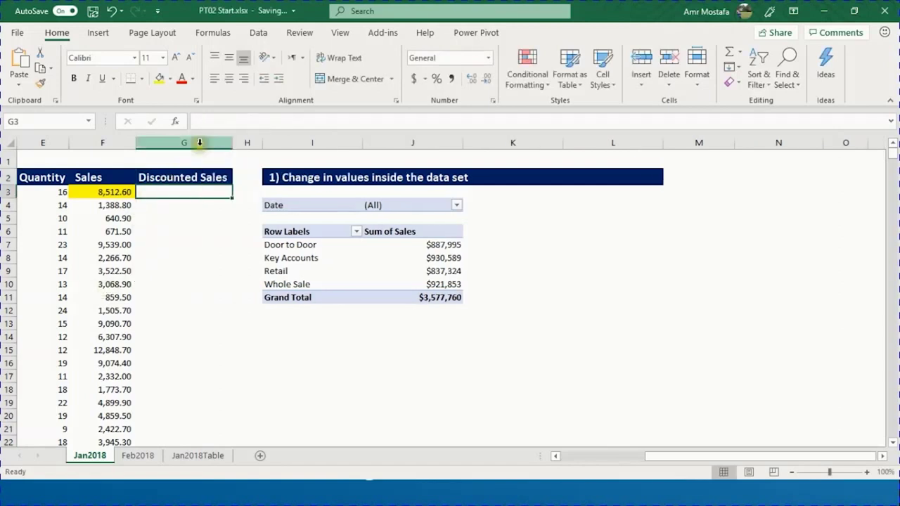
Step: Enter the formula =F3*0.9 in cell G3 and fill it down the Discounted Sales column
type("=")
left_click(118, 191)
type("*0")
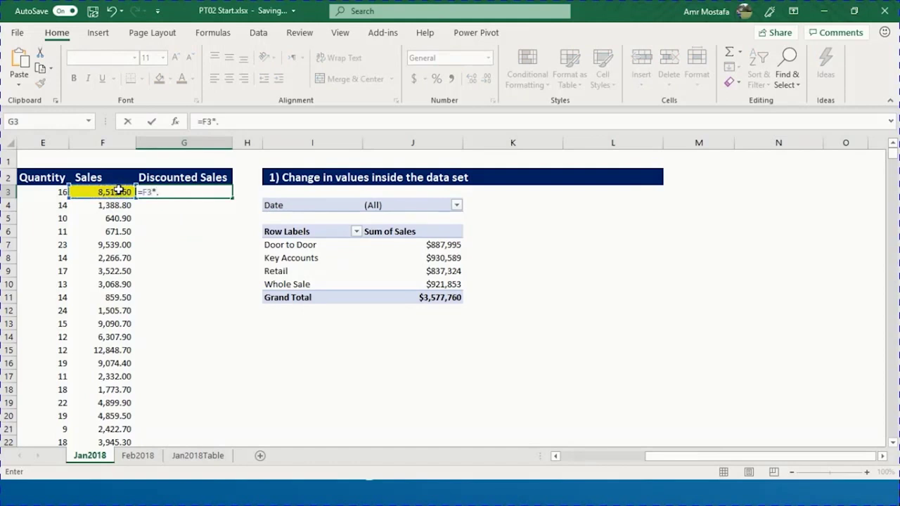
type(".9")
key("Return")
left_click(224, 192)
double_click(229, 200)
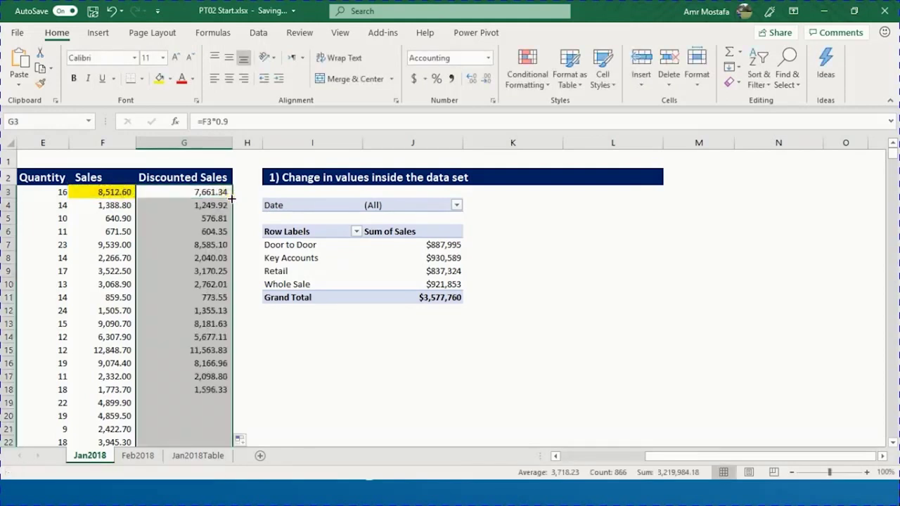
Step: Extend the data source of the region pivot table at I35 to 'Jan2018'!$B$2:$G$868 so it includes the Discounted Sales column
left_click(302, 337)
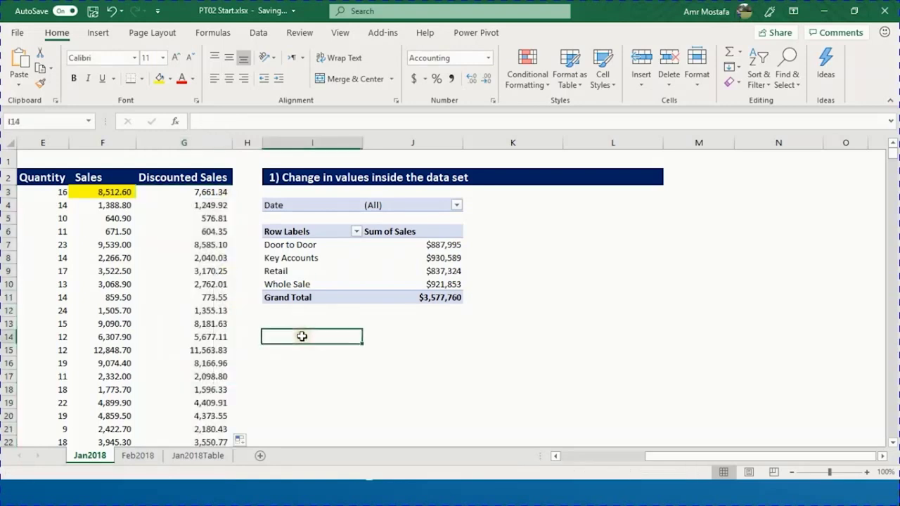
key("ctrl+Down")
scroll(301, 335, "down", 3)
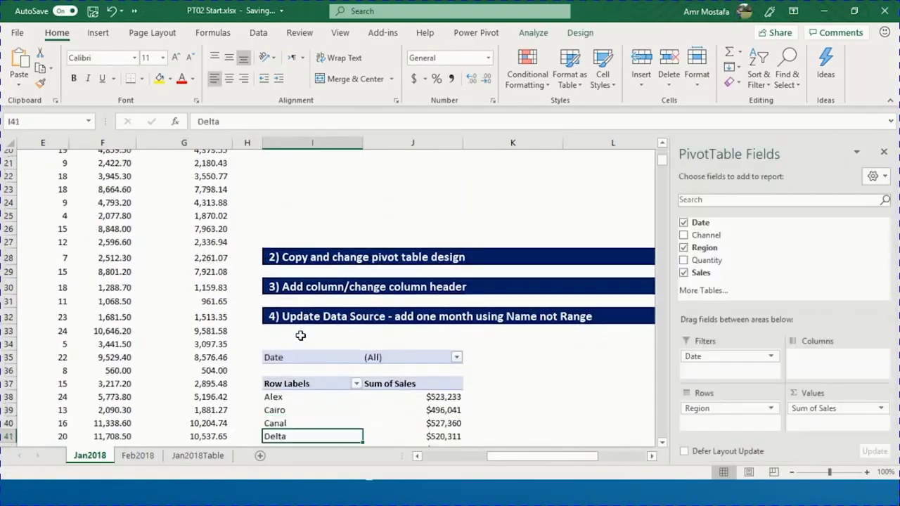
key("Down")
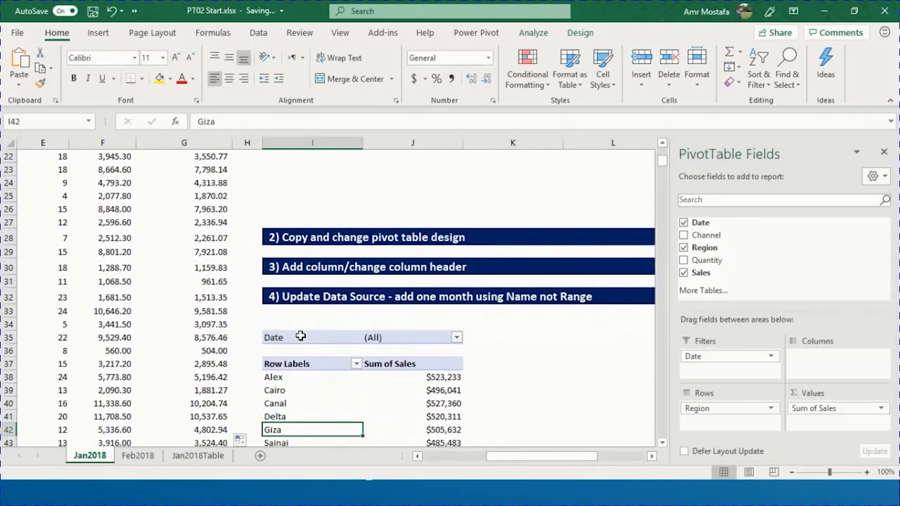
scroll(303, 337, "down", 1)
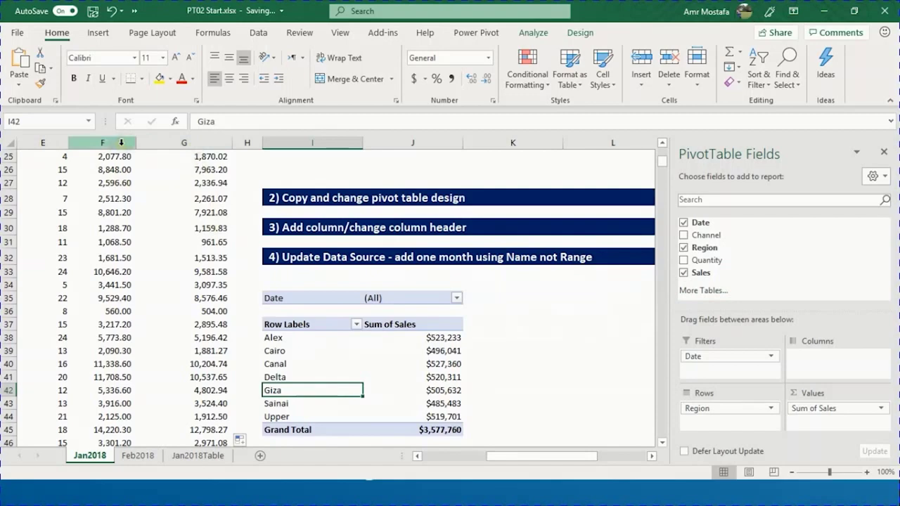
left_click(533, 32)
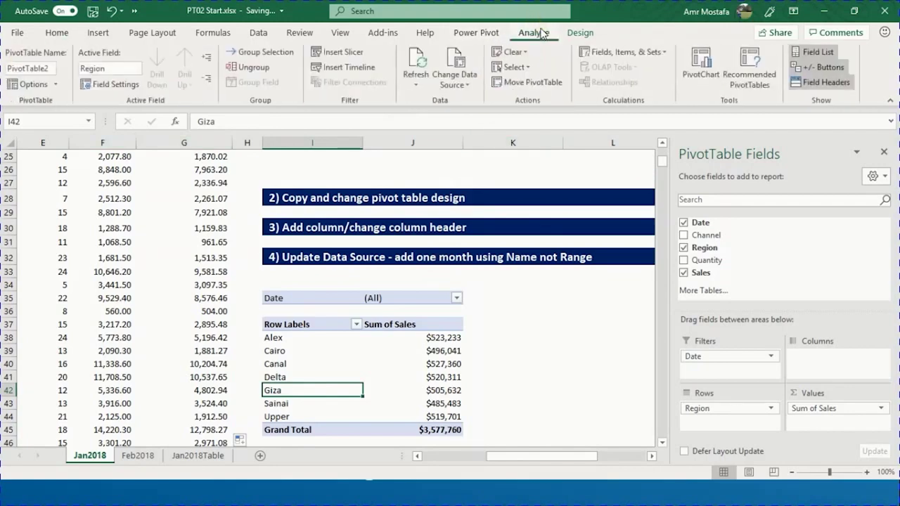
left_click(460, 62)
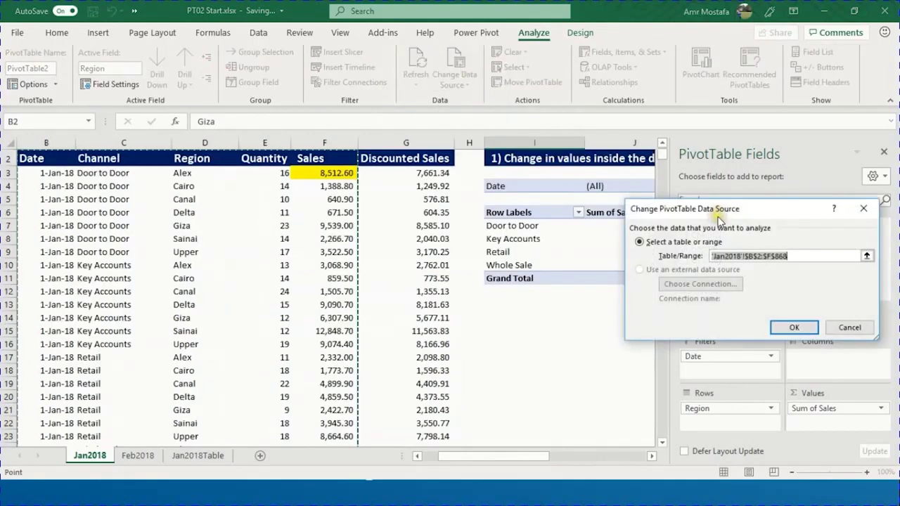
left_click_drag(717, 217, 604, 213)
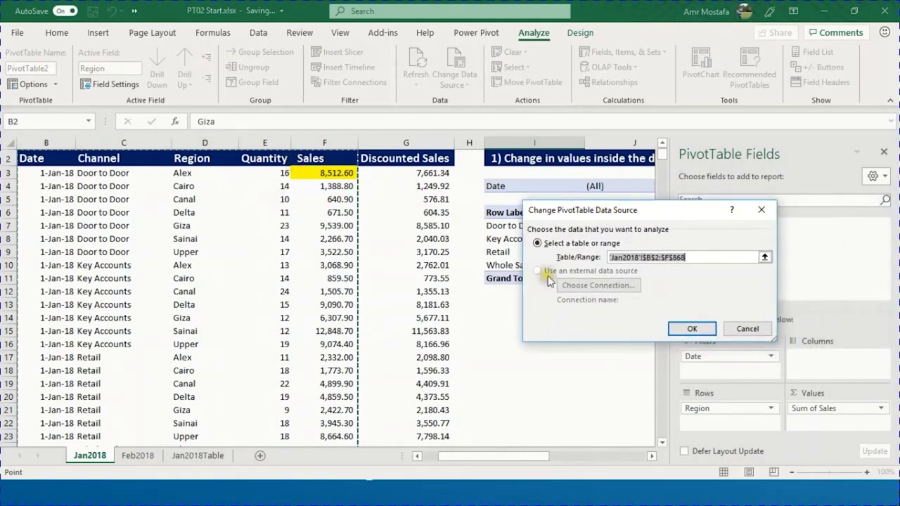
left_click(668, 258)
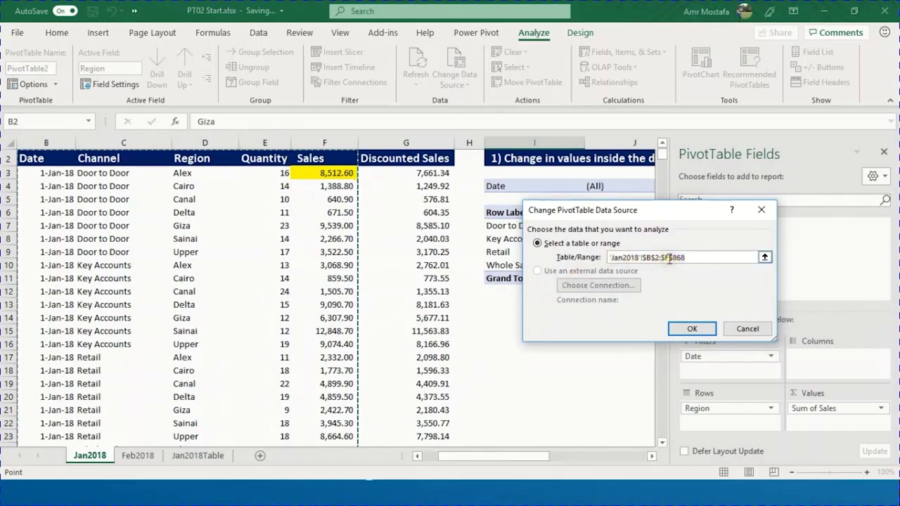
key("BackSpace")
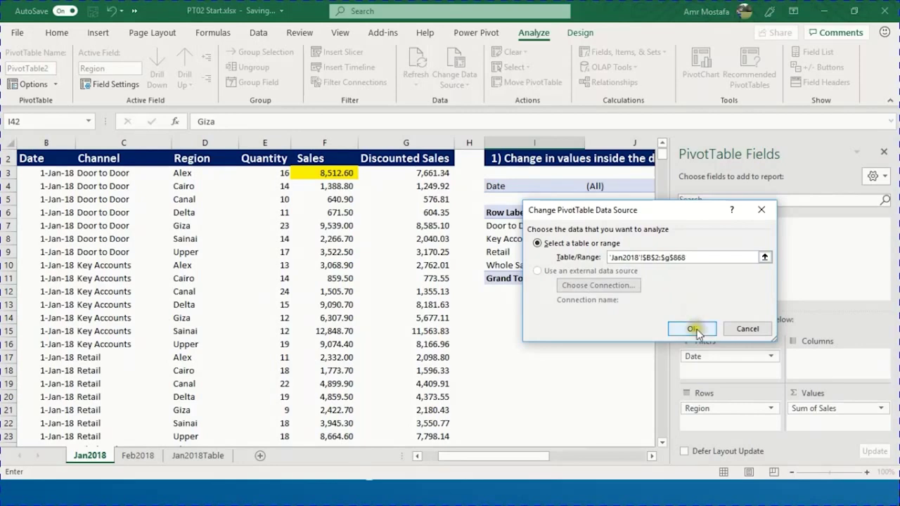
left_click(692, 328)
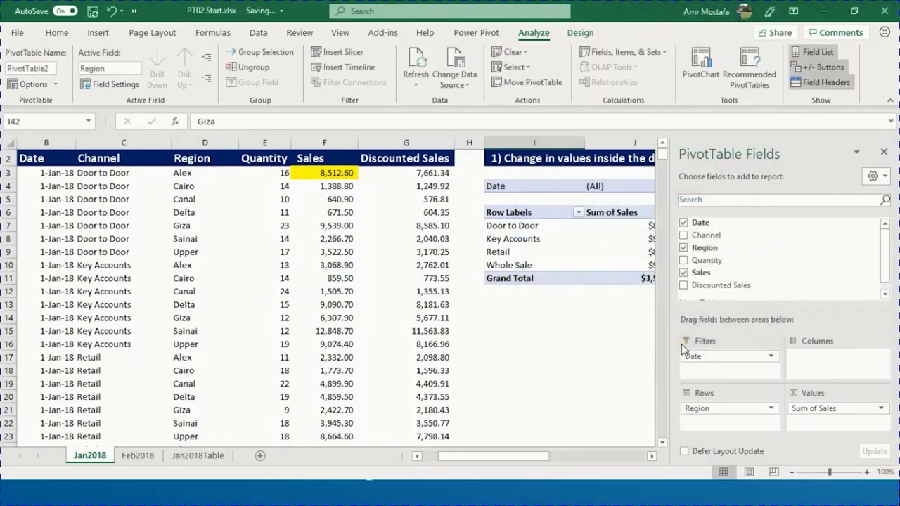
Step: Add the Discounted Sales field to the values of the region pivot table
key("Right")
key("Down")
key("Down")
key("Down")
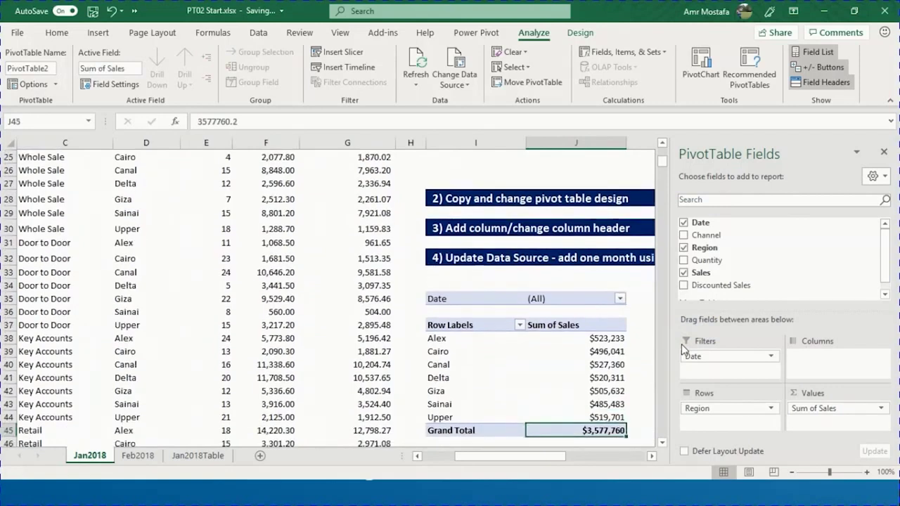
left_click(684, 286)
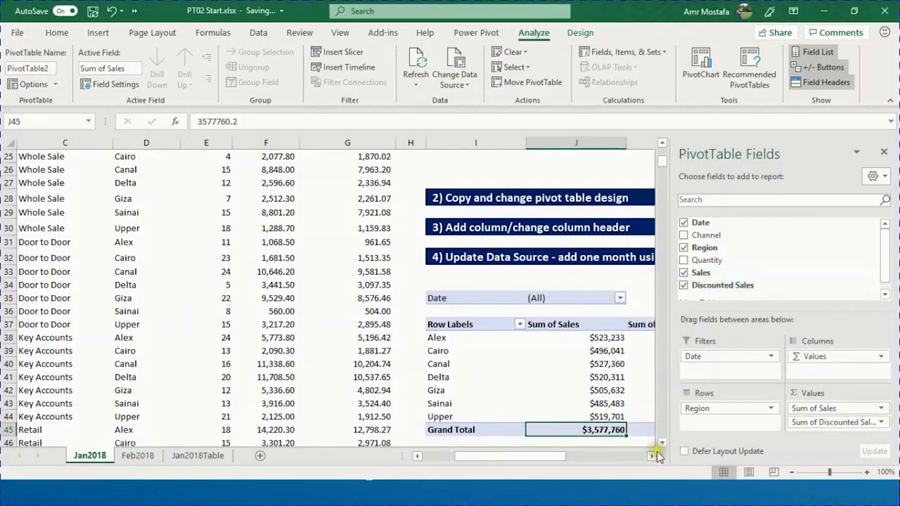
left_click(653, 456)
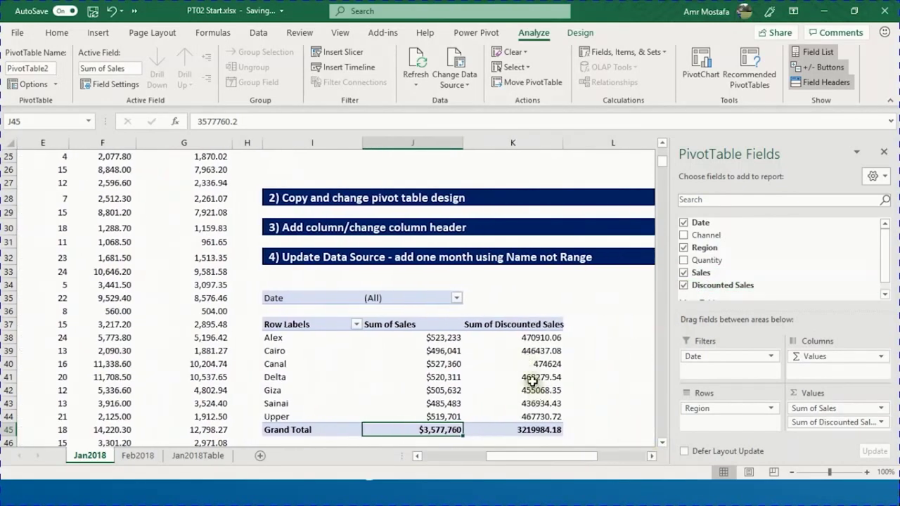
Step: Format the Sum of Discounted Sales values as Currency with 0 decimal places and the $ symbol
left_click(533, 350)
right_click(532, 350)
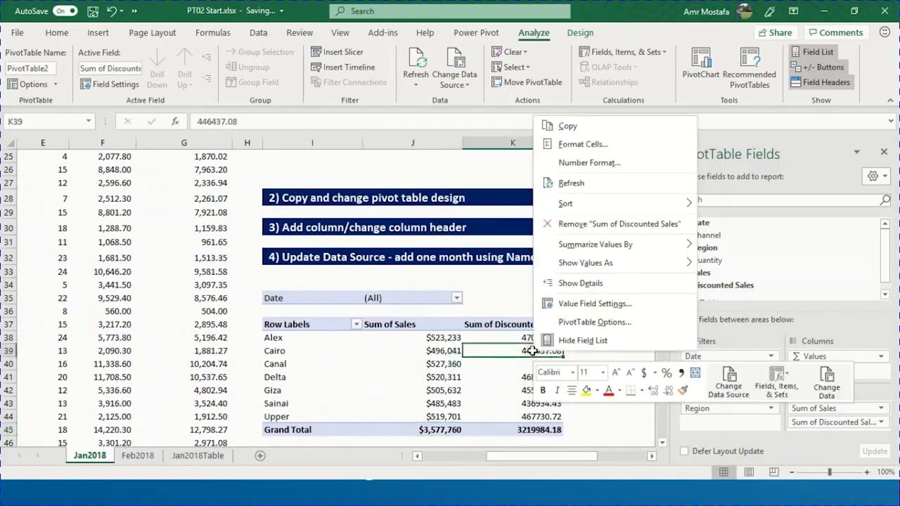
left_click(583, 165)
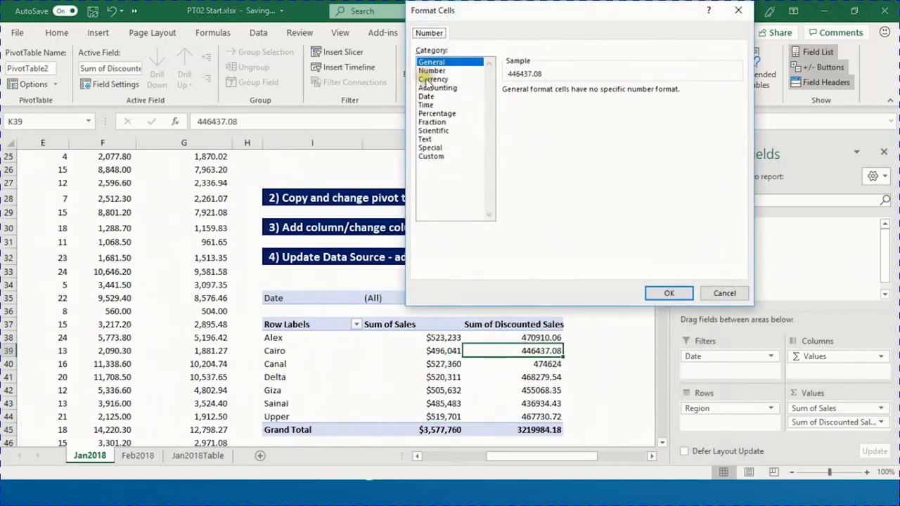
left_click(432, 80)
left_click(592, 94)
left_click(592, 94)
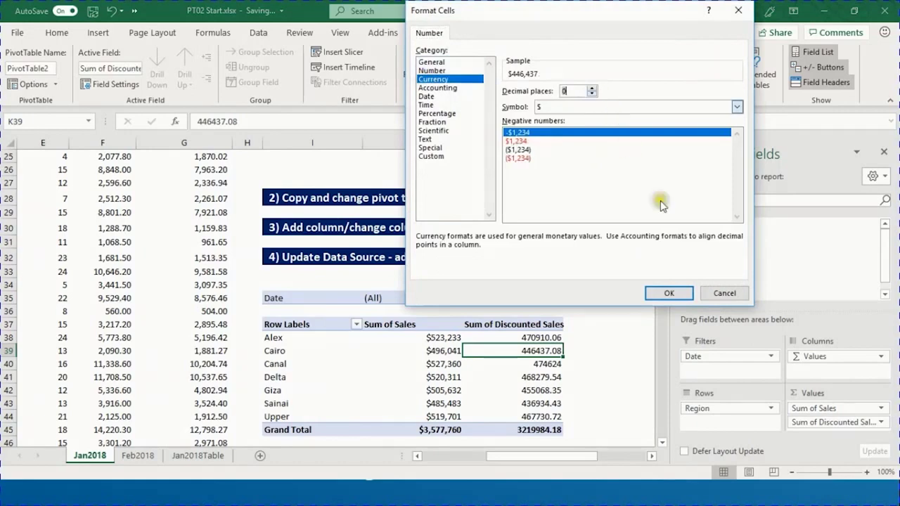
left_click(669, 293)
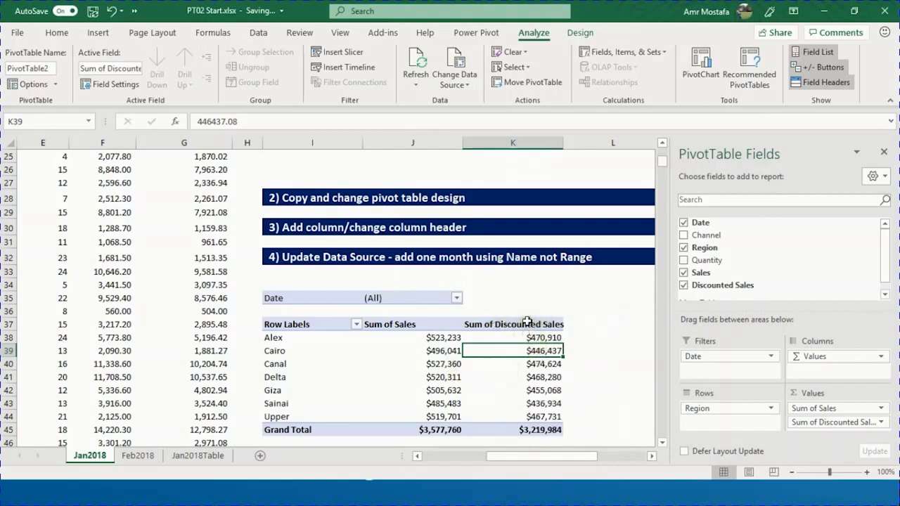
Step: Rename the Discounted Sales header in cell G2 as Disc_Sales
left_click(224, 300)
key("ctrl+Up")
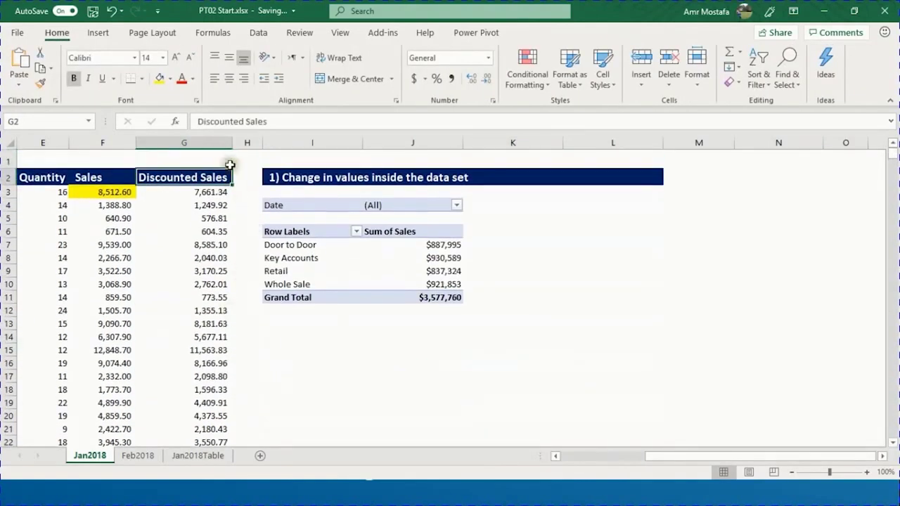
left_click(242, 121)
key("BackSpace")
key("BackSpace")
key("BackSpace")
key("BackSpace")
key("BackSpace")
key("BackSpace")
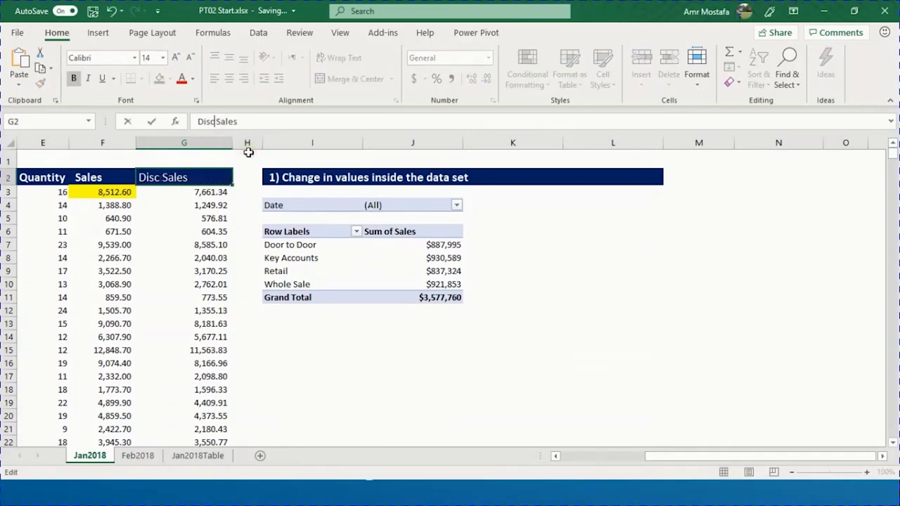
type("_")
key("Delete")
key("Return")
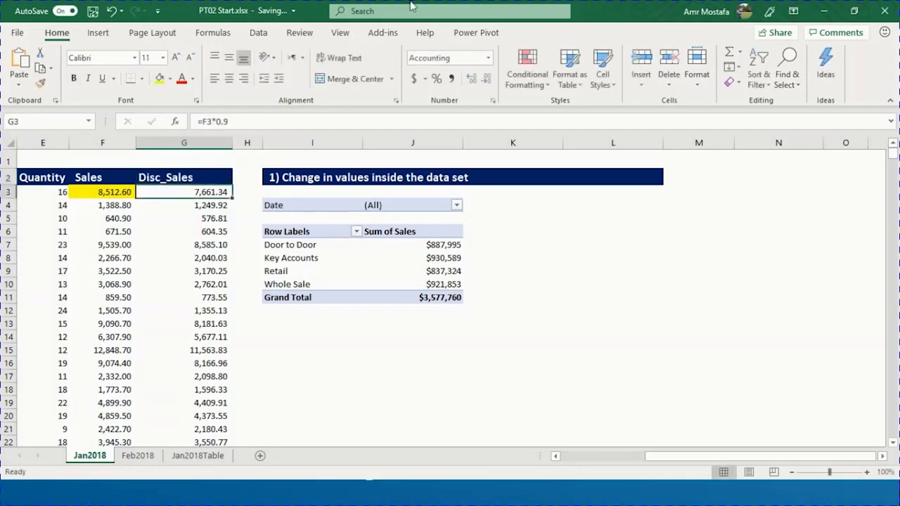
Step: Refresh the region pivot table and add the renamed Disc_Sales field to its values
scroll(521, 325, "down", 9)
left_click(516, 323)
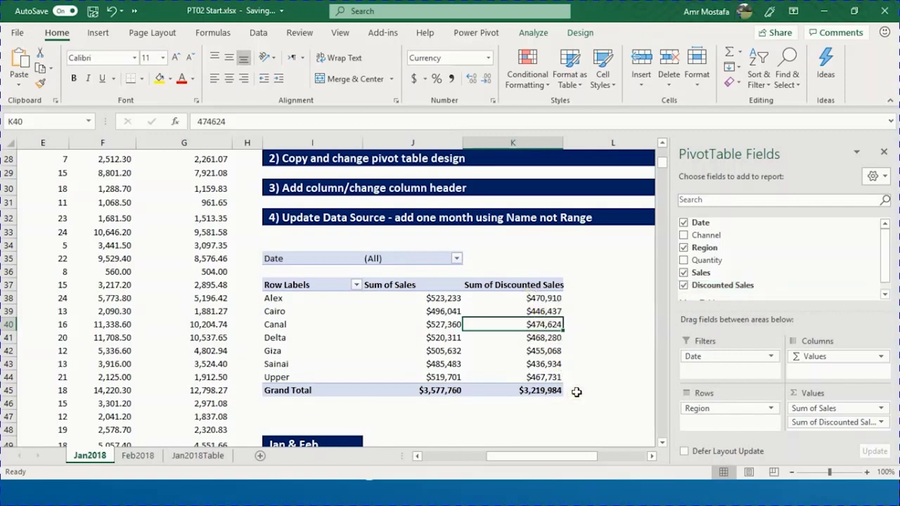
key("ctrl+z")
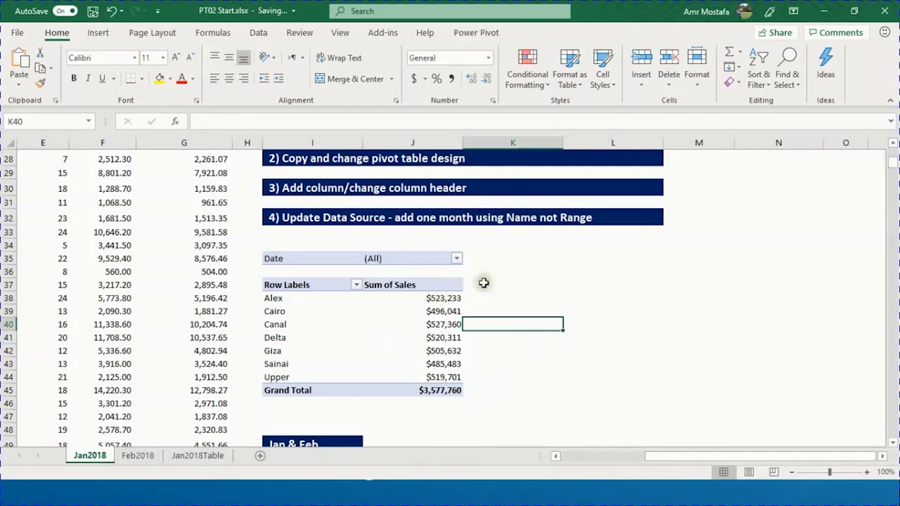
left_click(437, 315)
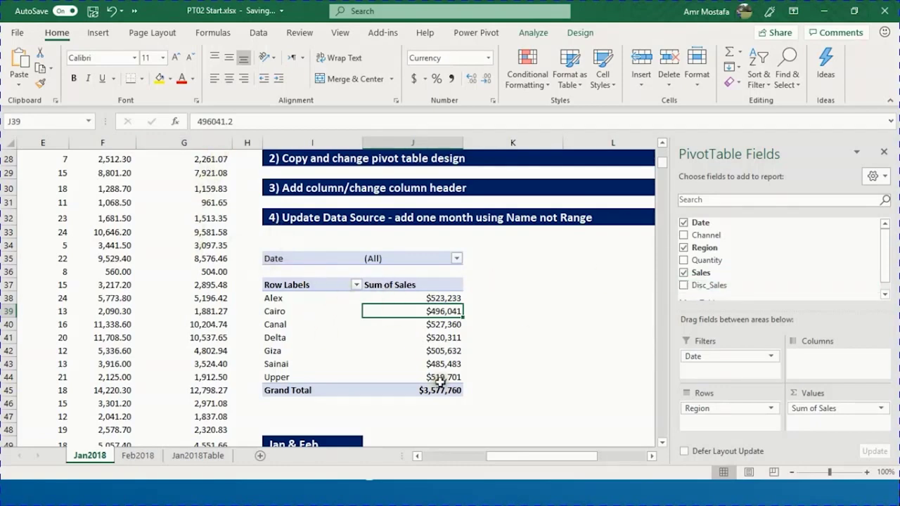
left_click(685, 286)
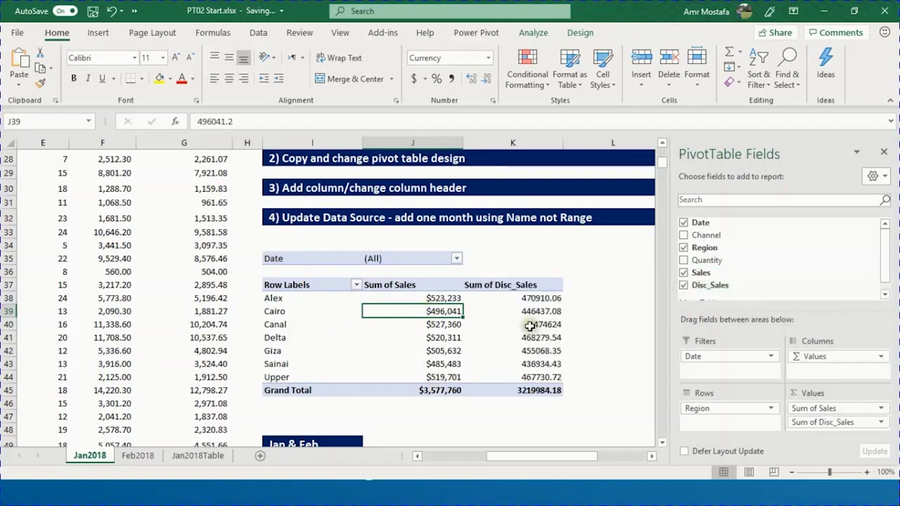
Step: Format the Sum of Disc_Sales values as Currency with 0 decimal places
left_click(533, 300)
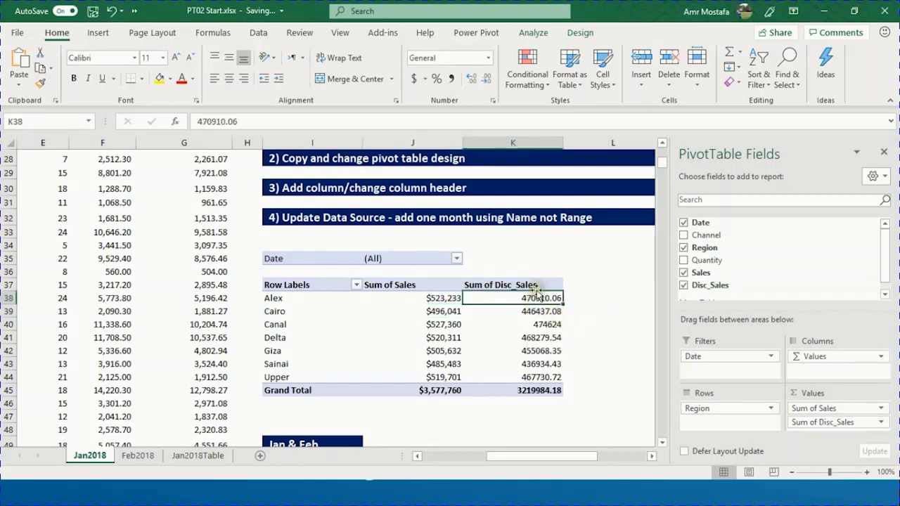
right_click(537, 299)
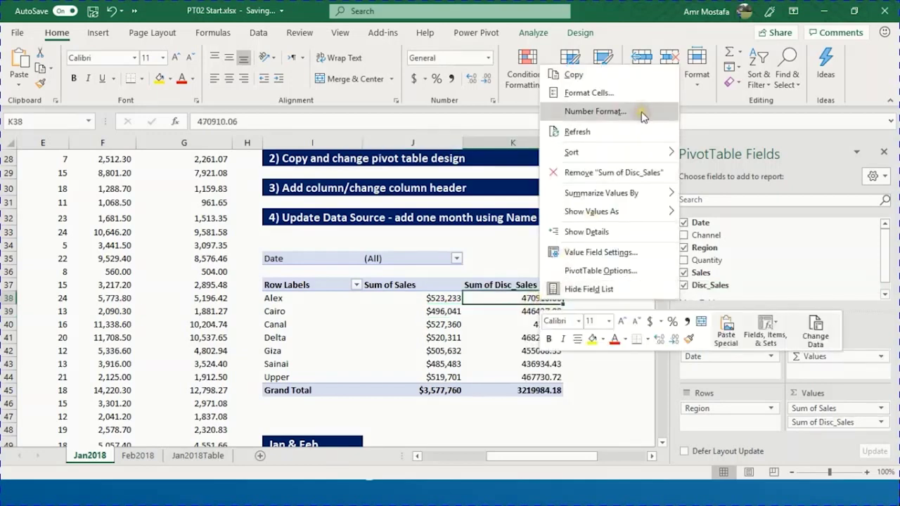
left_click(641, 113)
left_click(499, 78)
left_click(653, 95)
left_click(653, 95)
left_click(731, 294)
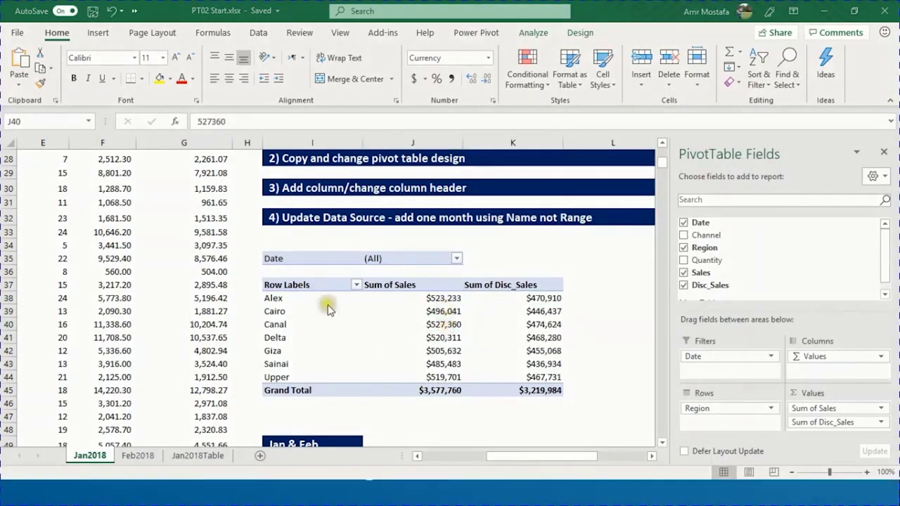
Step: Examine the dates offered by the region pivot table's Date filter and the source data on the Feb2018 sheet
left_click(457, 260)
mouse_move(452, 298)
left_mouse_down()
mouse_move(468, 389)
mouse_move(446, 287)
left_mouse_up()
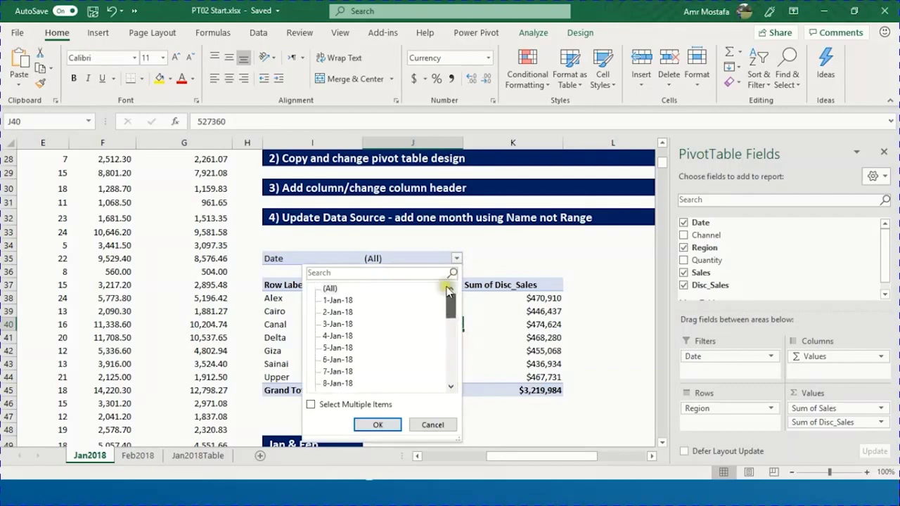
left_click(432, 426)
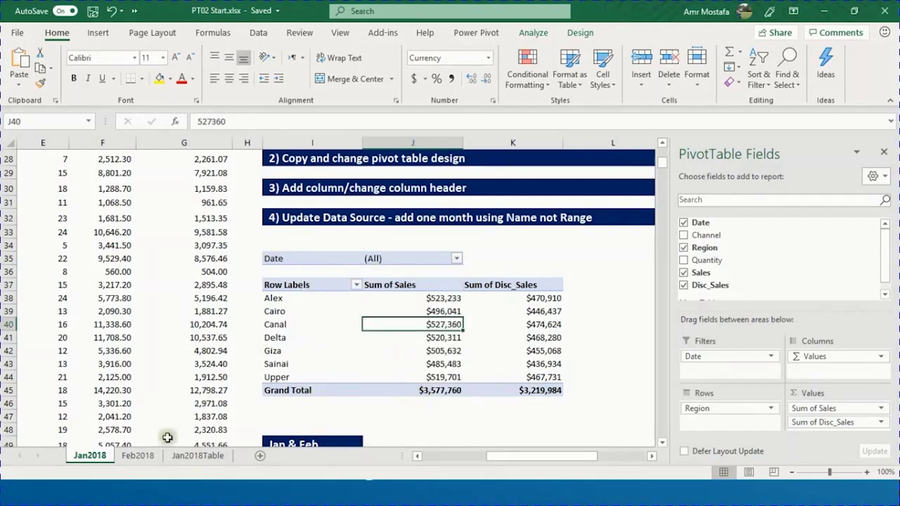
left_click(138, 456)
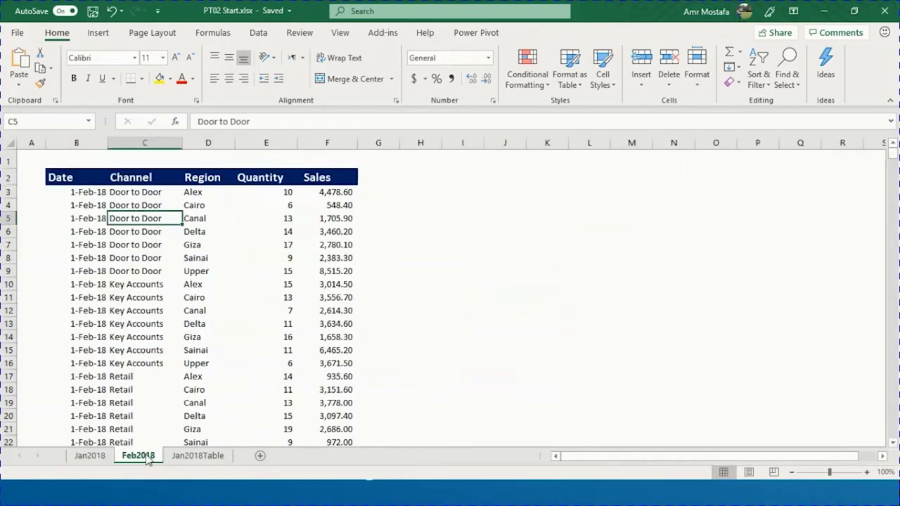
left_click(91, 457)
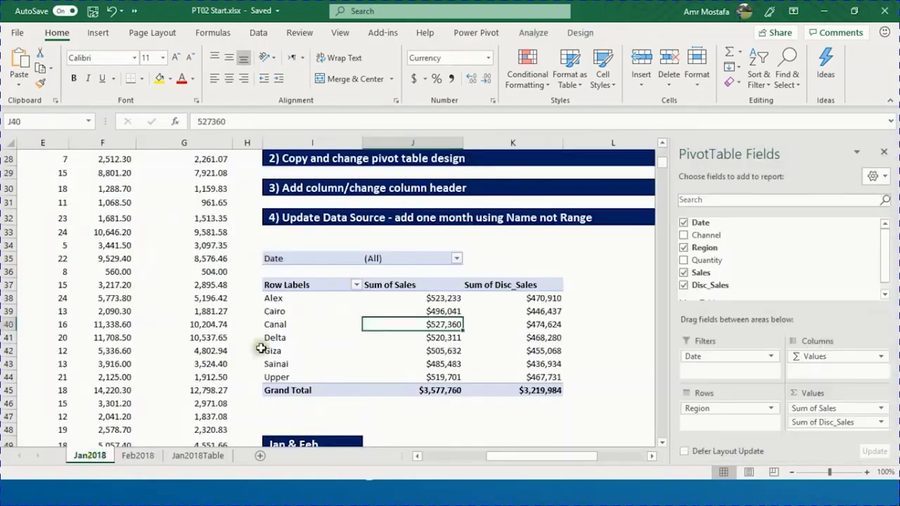
Step: Copy the whole region pivot table, including its Date filter, and paste it at cell I51 under the Jan & Feb heading
scroll(334, 336, "down", 1)
left_click_drag(295, 212, 529, 338)
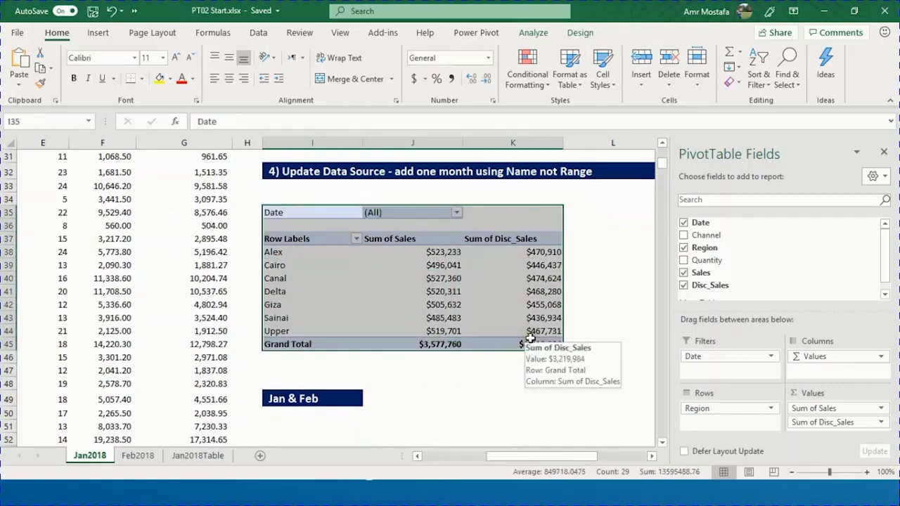
key("ctrl+c")
scroll(520, 339, "down", 1)
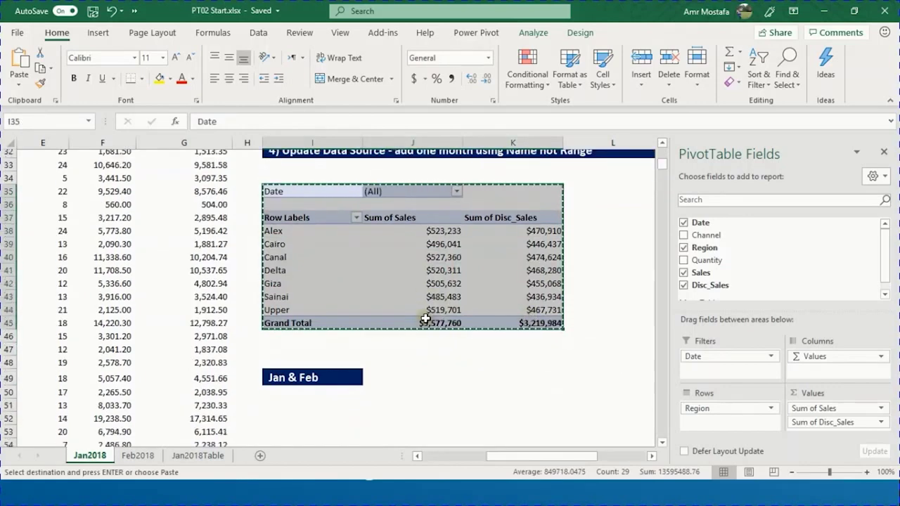
left_click(303, 385)
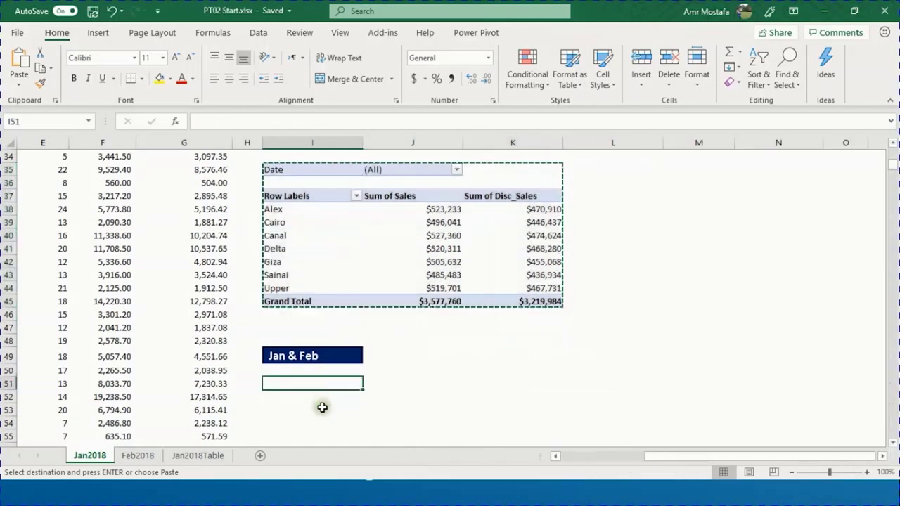
key("ctrl+v")
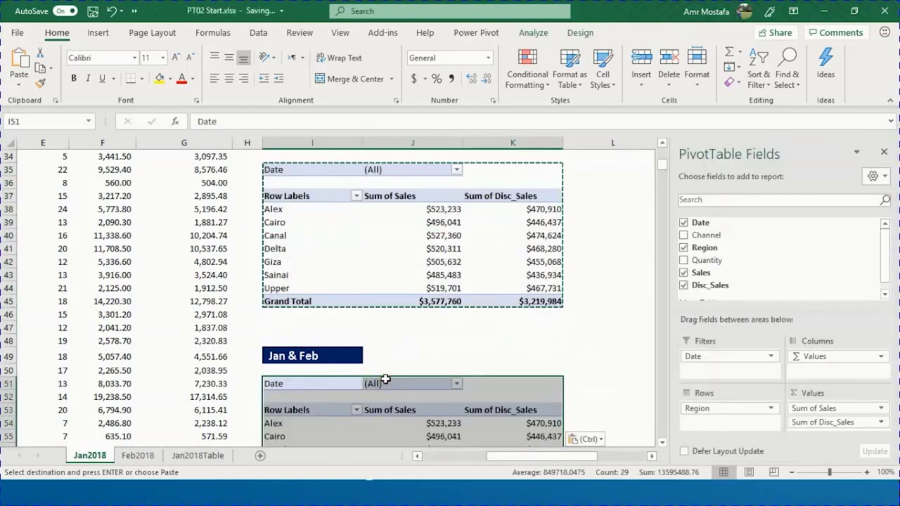
Step: Append all Feb2018 data rows below the last January row on Jan2018 and fill the Disc_Sales formula down beside them
key("Escape")
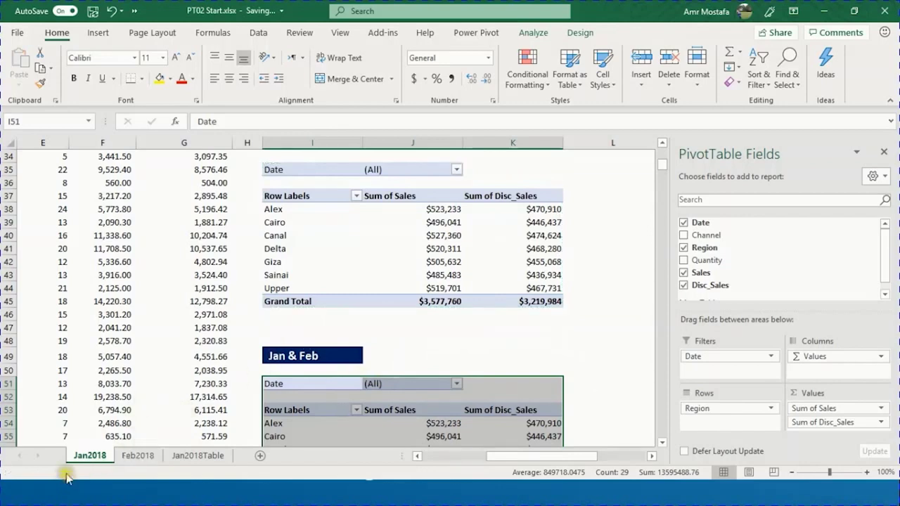
left_click(134, 455)
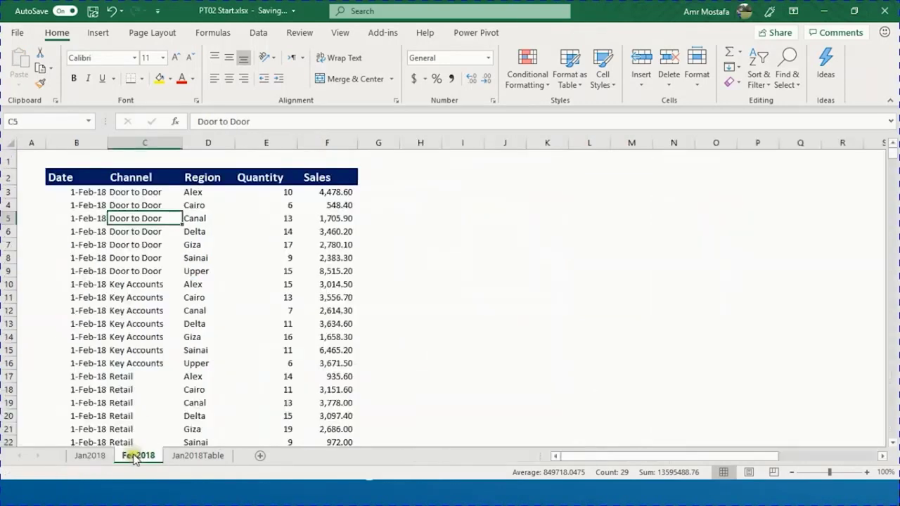
left_click(93, 196)
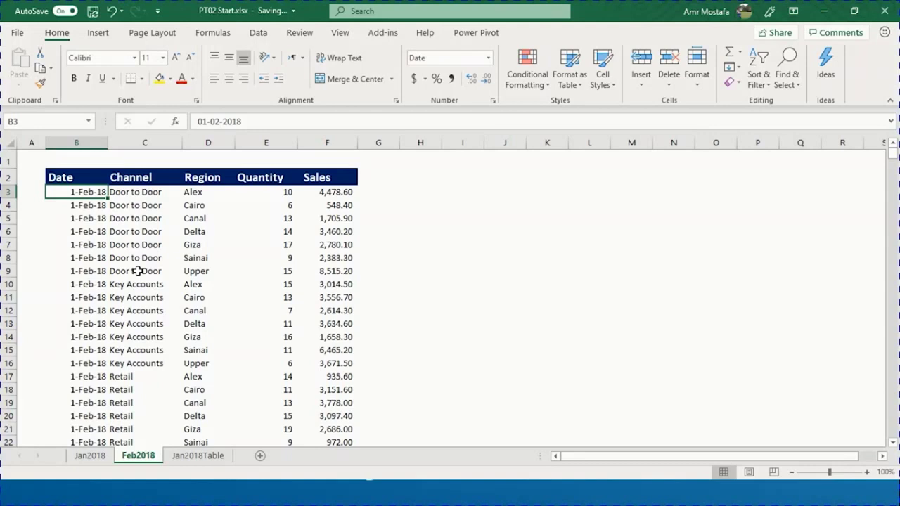
key("ctrl+shift+Right")
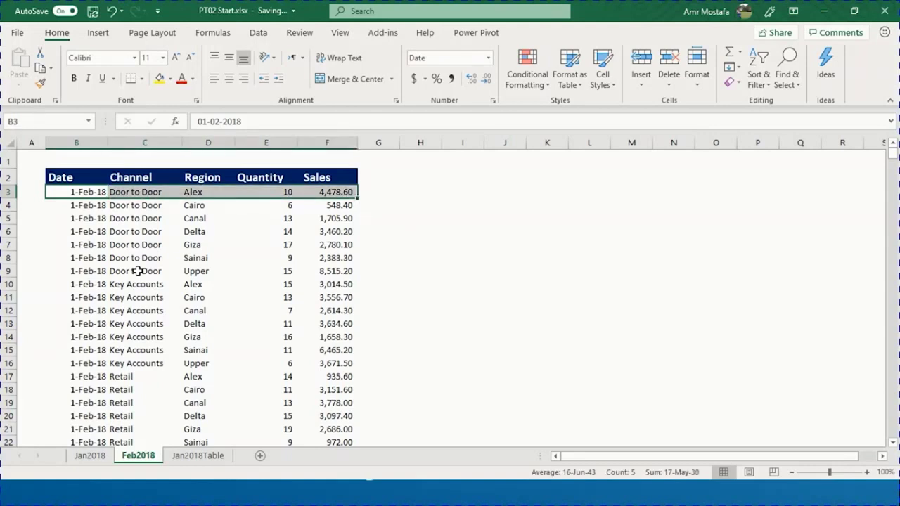
key("ctrl+shift+Down")
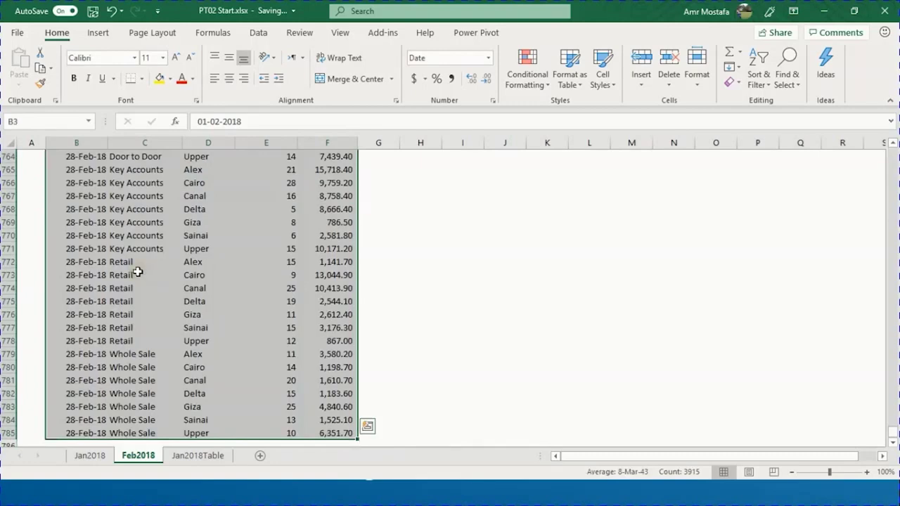
key("ctrl+c")
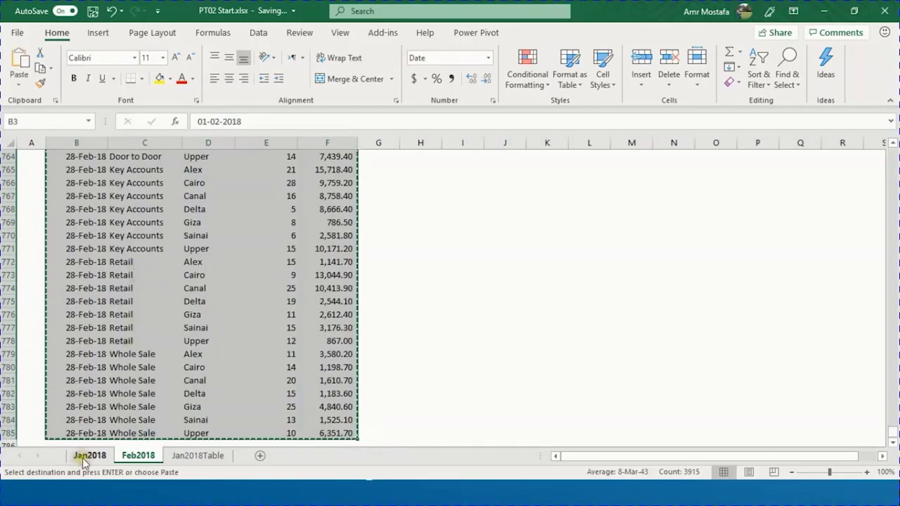
left_click(82, 457)
left_click(83, 275)
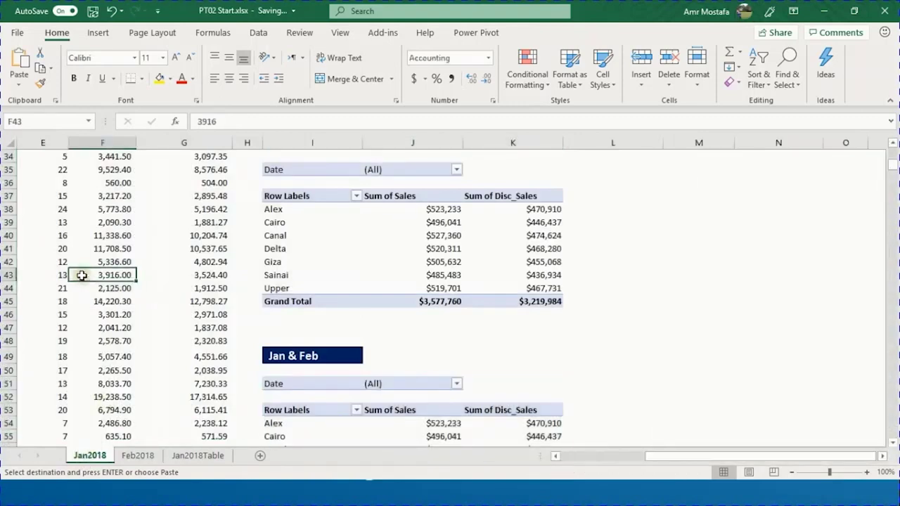
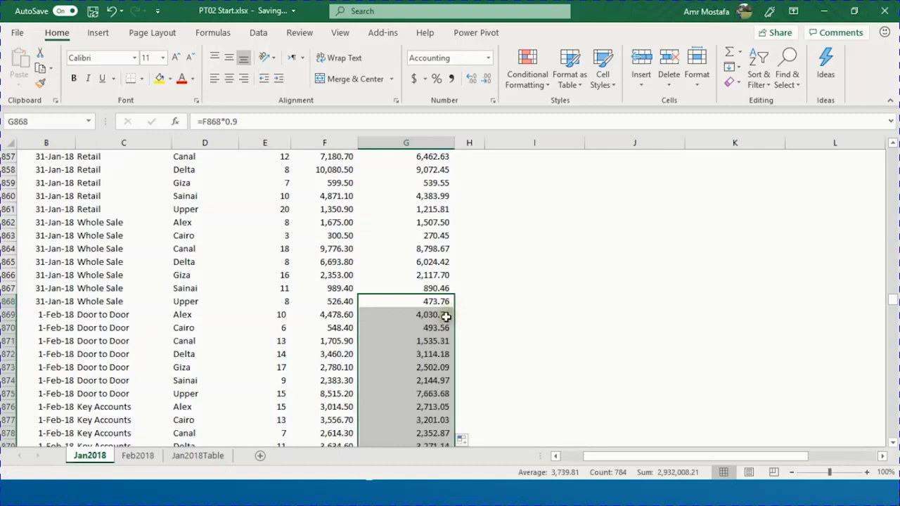
left_click(445, 341)
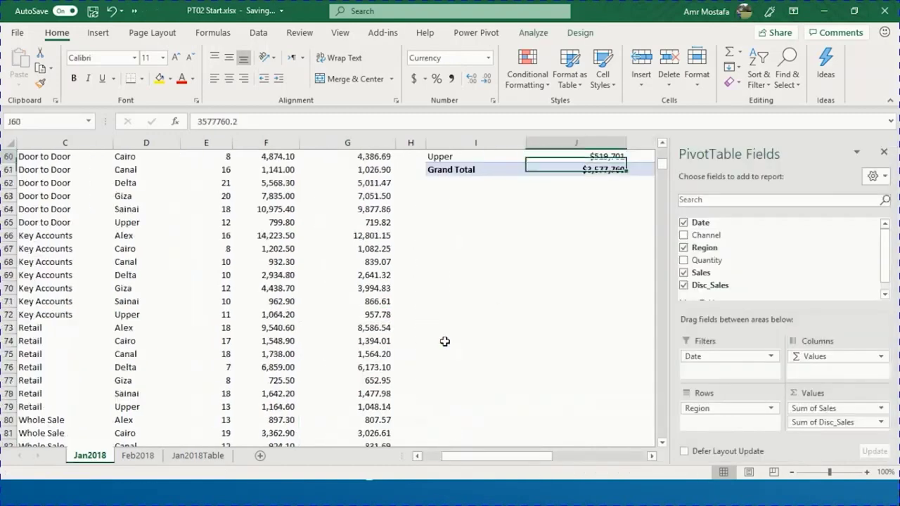
scroll(445, 341, "up", 2)
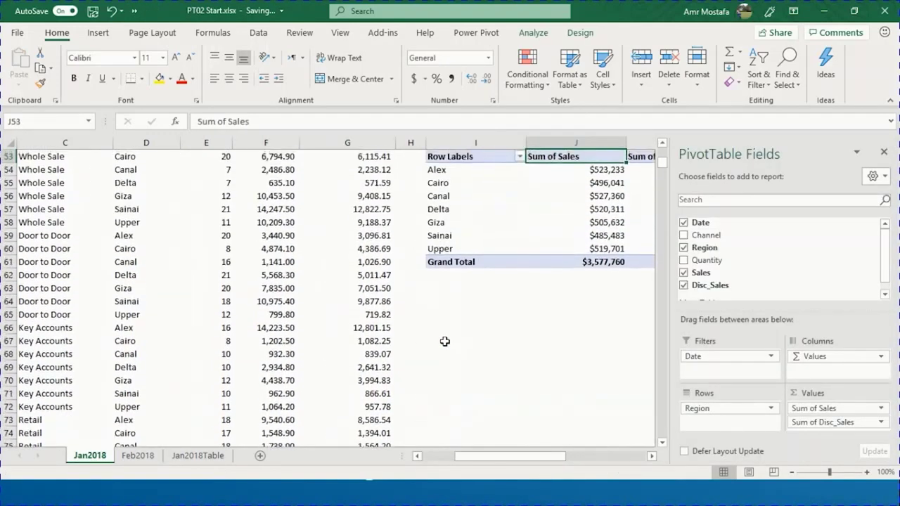
scroll(445, 341, "up", 1)
key("Down")
key("Down")
key("Right")
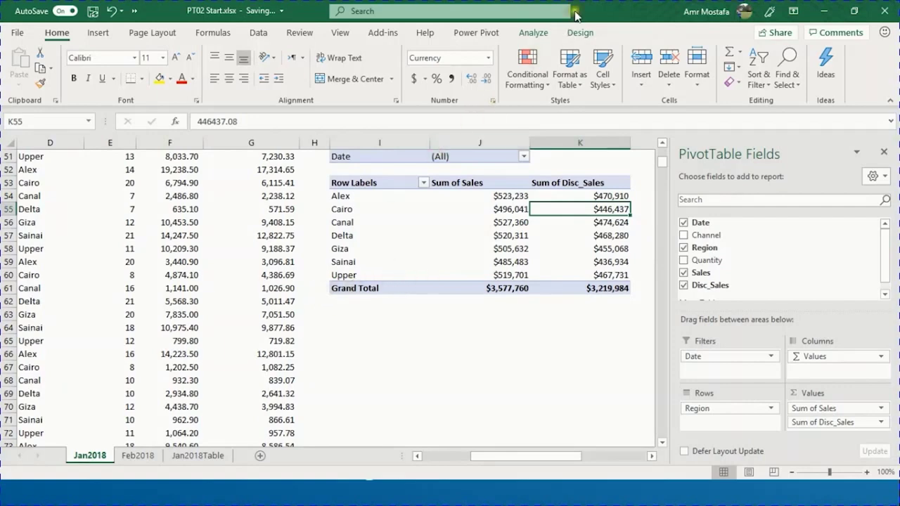
left_click(543, 35)
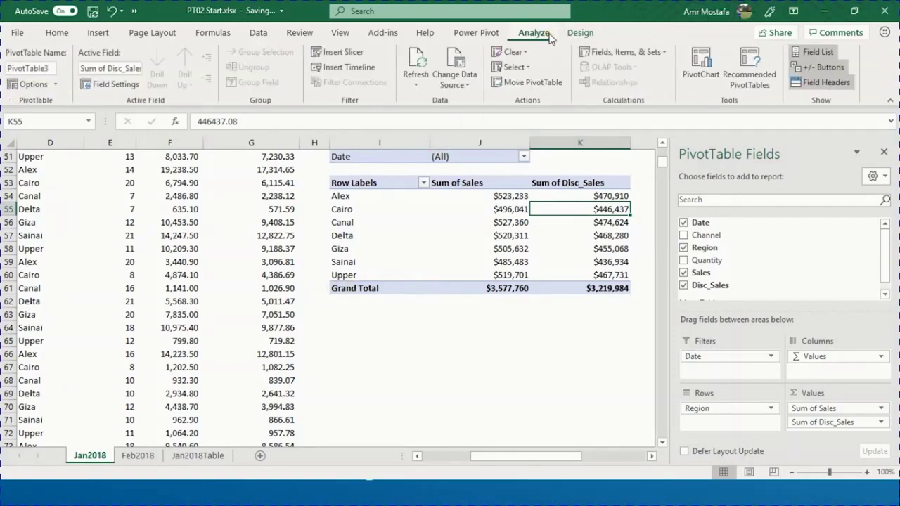
left_click(461, 66)
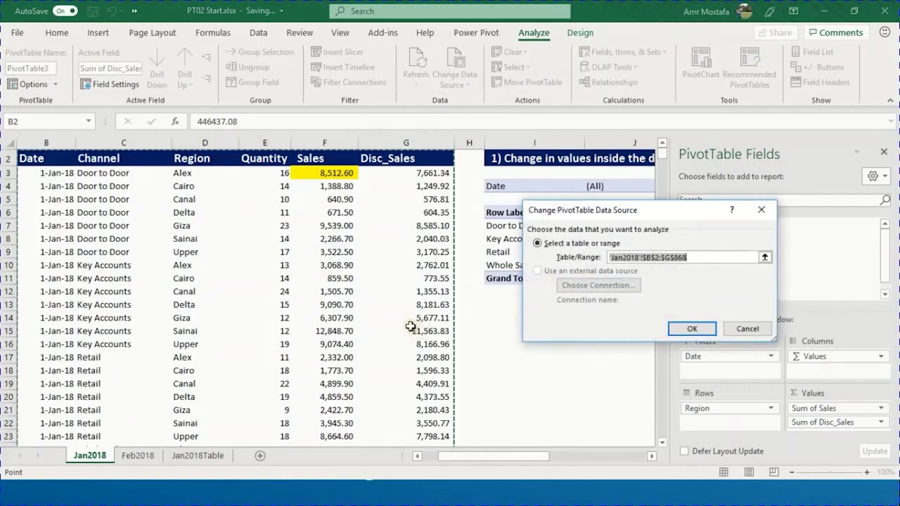
key("Escape")
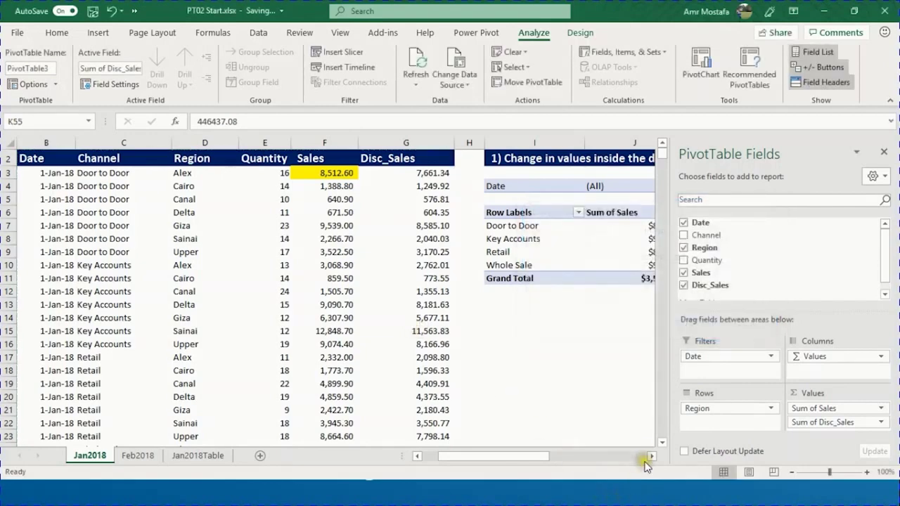
Step: Name the entire combined January and February data range, including its headers, FEB_JAN
left_click(199, 305)
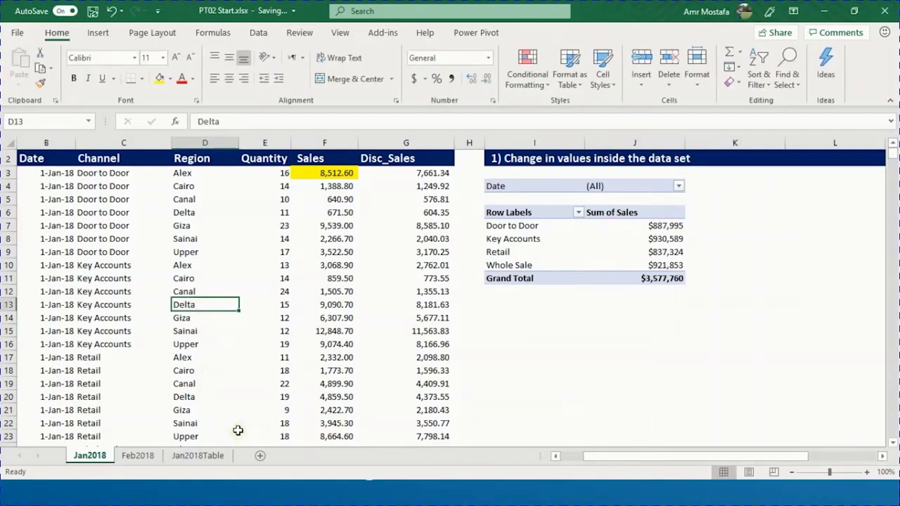
key("ctrl+a")
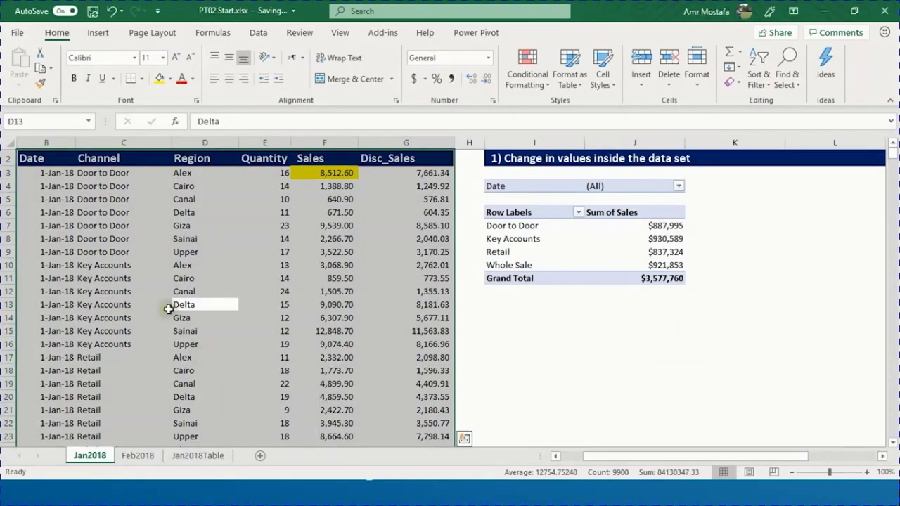
left_click(25, 121)
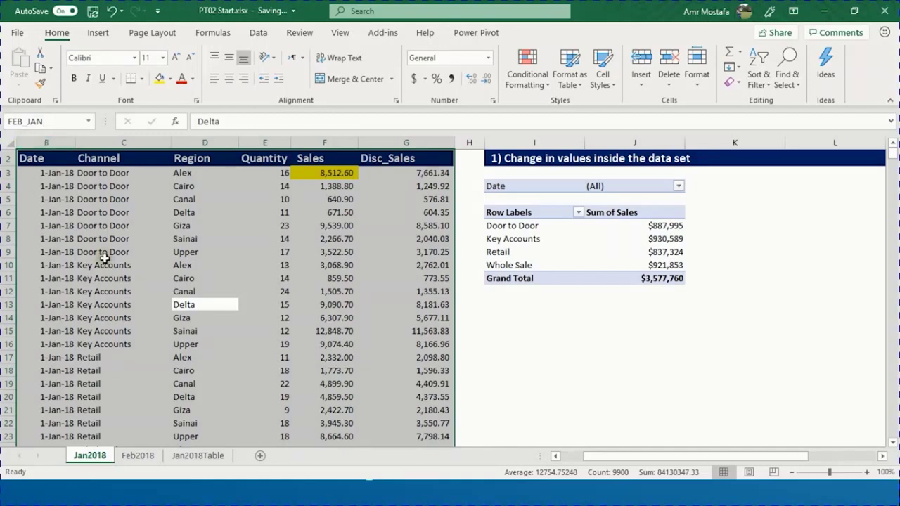
Step: Check the FEB_JAN name by picking it from the workbook's defined names to select its range
left_click(206, 271)
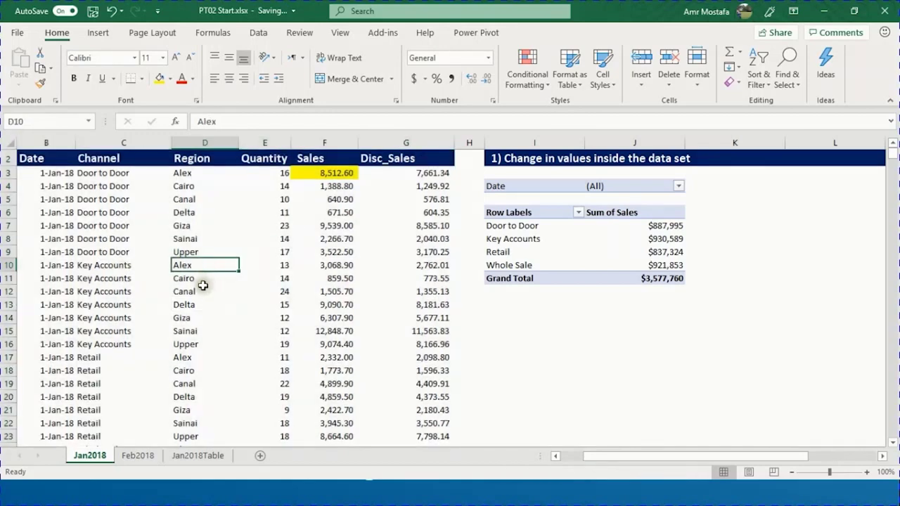
left_click(89, 122)
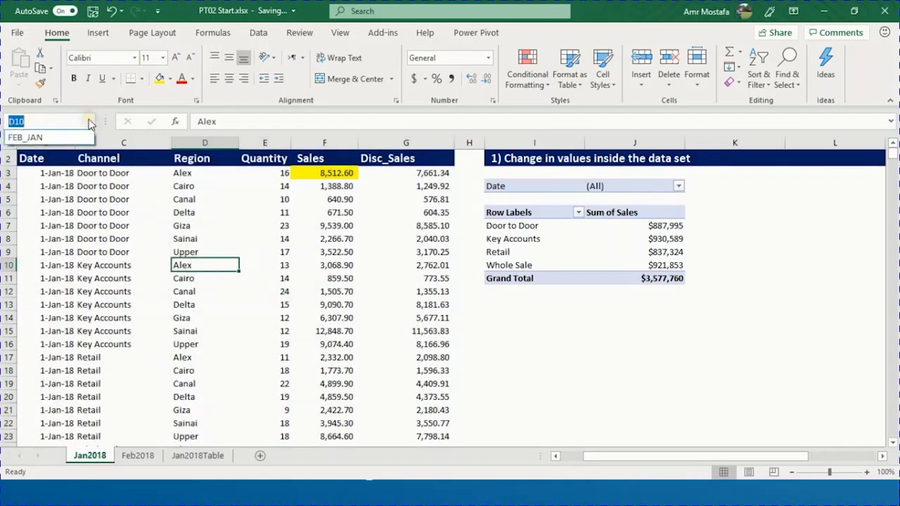
key("Escape")
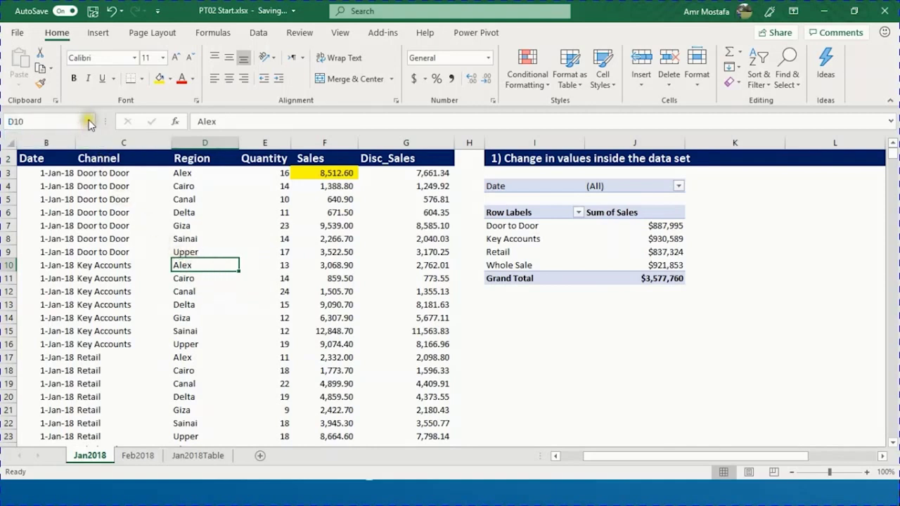
left_click(89, 122)
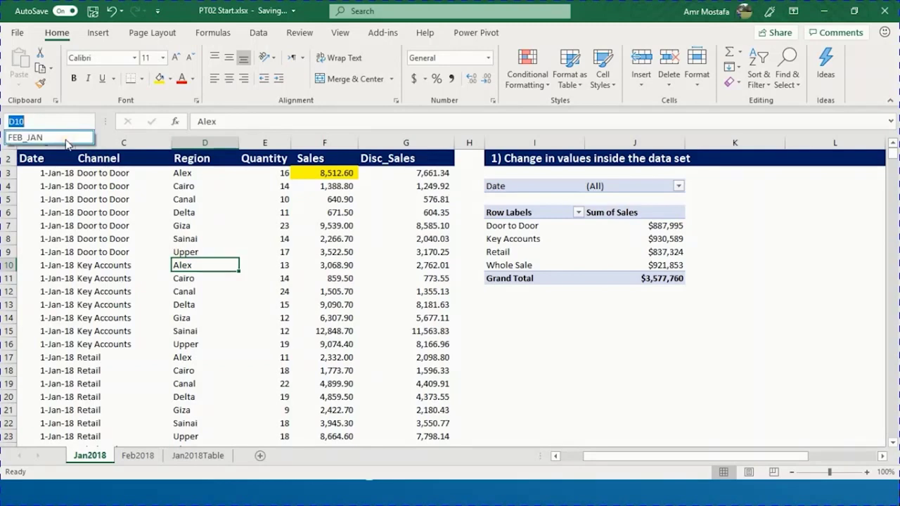
left_click(67, 138)
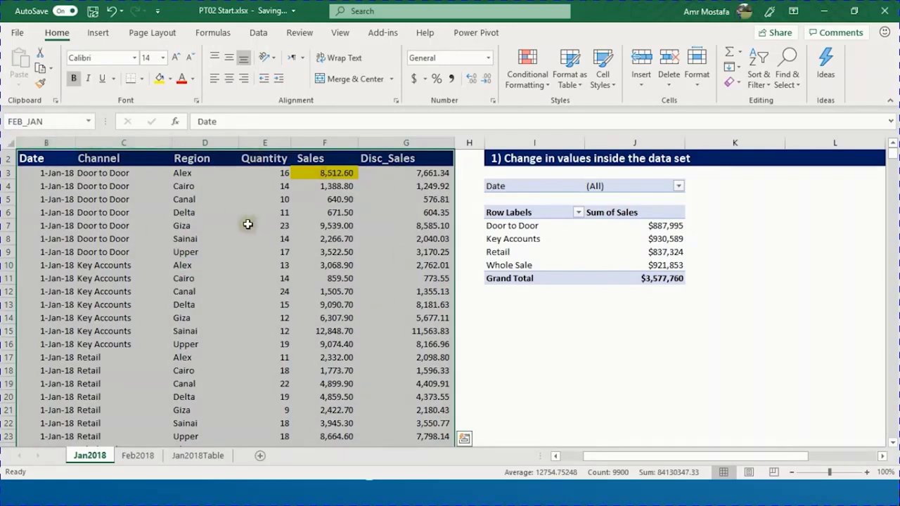
left_click(50, 122)
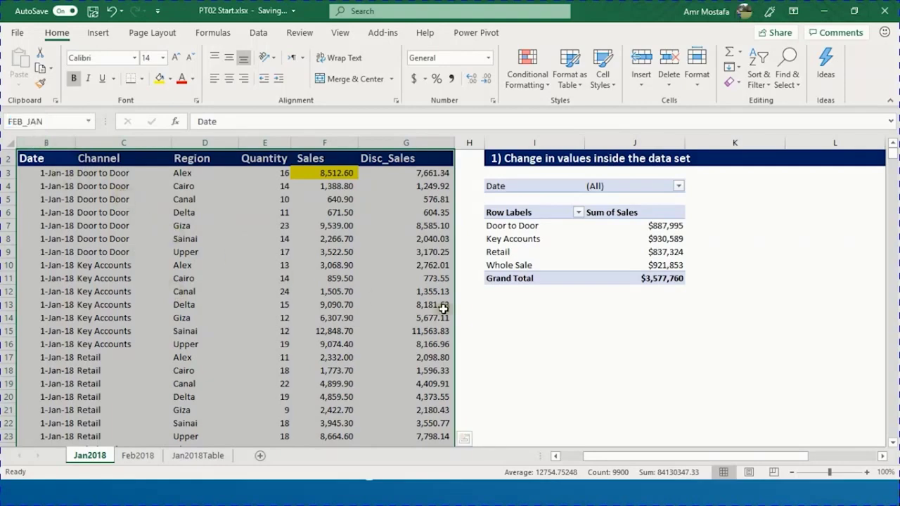
Step: Change the data source of the pivot table under the Jan & Feb heading to the named range FEB_JAN
scroll(458, 312, "down", 10)
scroll(458, 312, "down", 4)
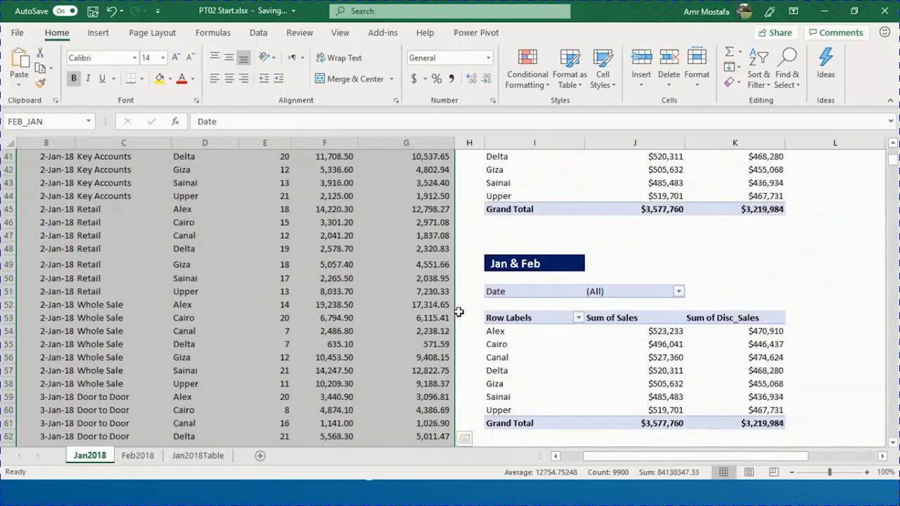
left_click(526, 306)
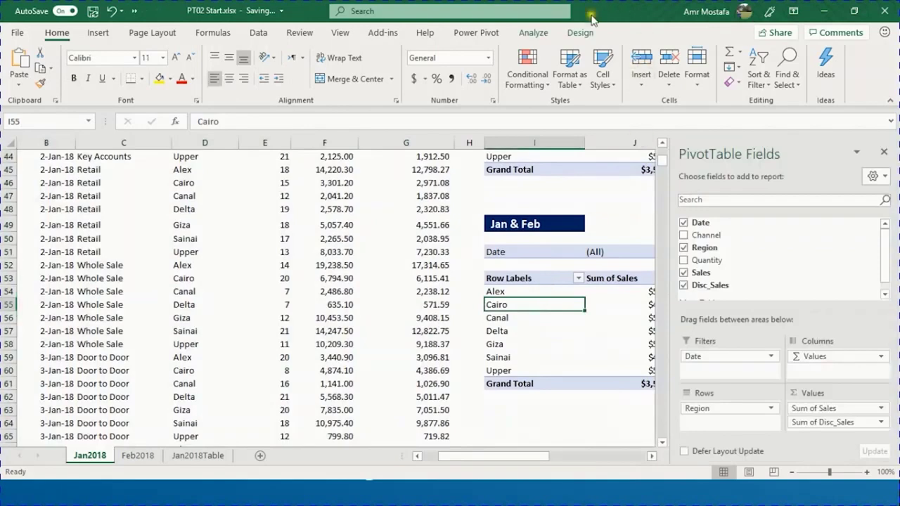
left_click(538, 36)
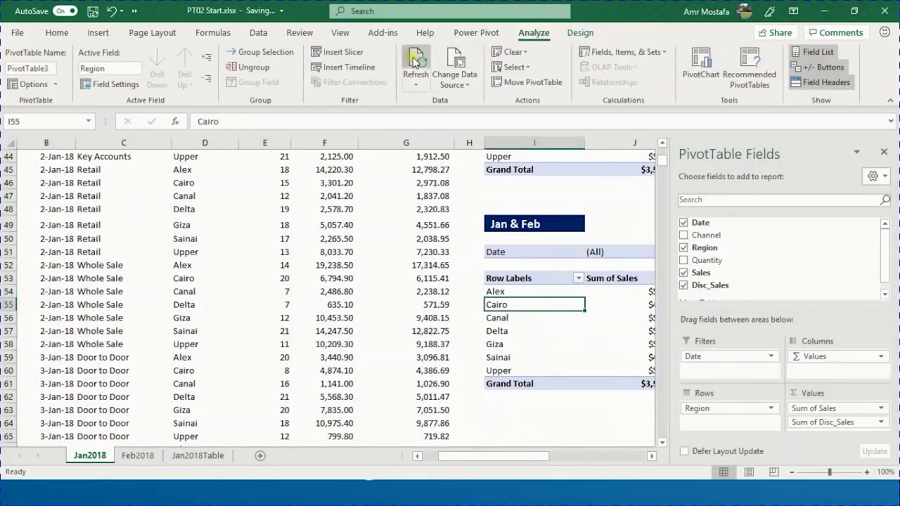
left_click(469, 62)
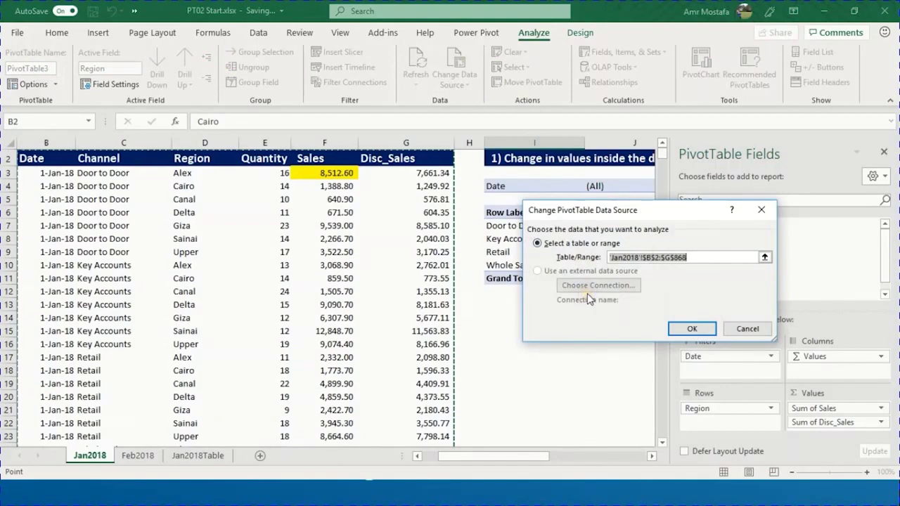
type("FEB_JAN")
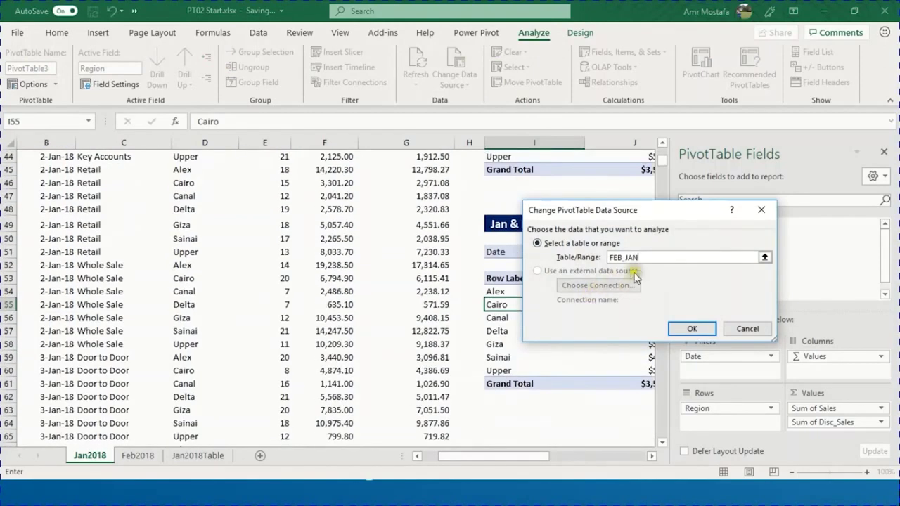
left_click(689, 329)
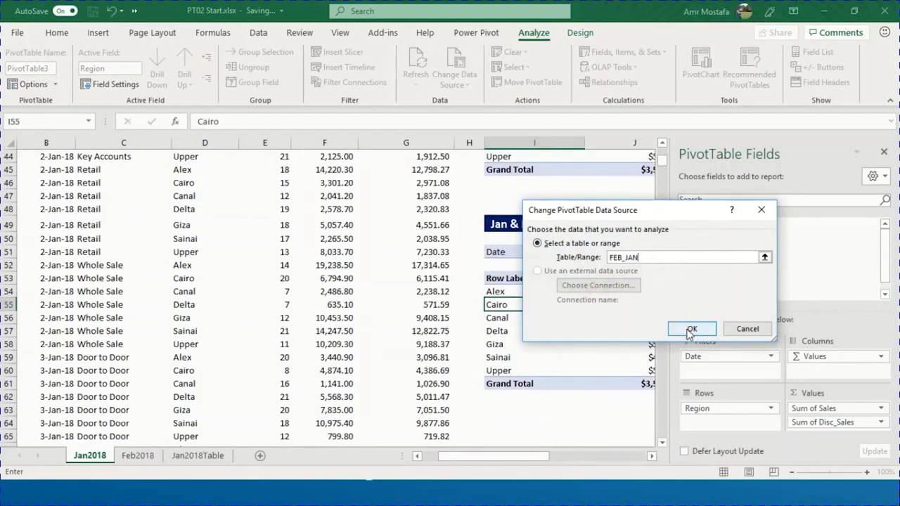
left_click(689, 331)
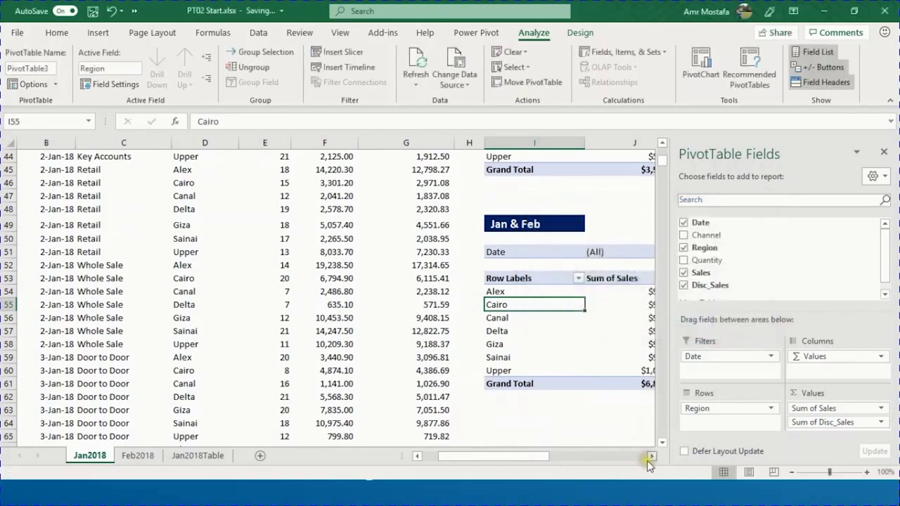
Step: Examine the Jan & Feb pivot table's sales values and the dates offered by its Date filter
left_click(652, 456)
left_click(652, 456)
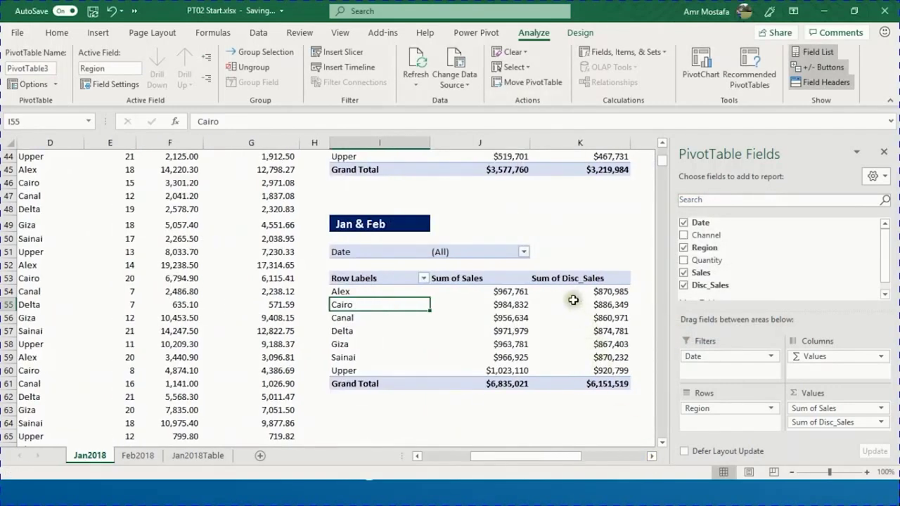
left_click(524, 251)
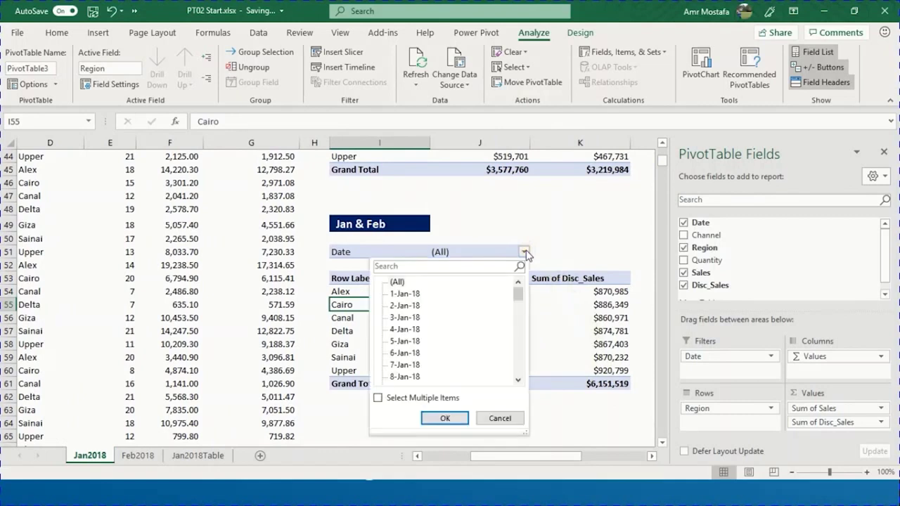
left_click_drag(519, 298, 517, 351)
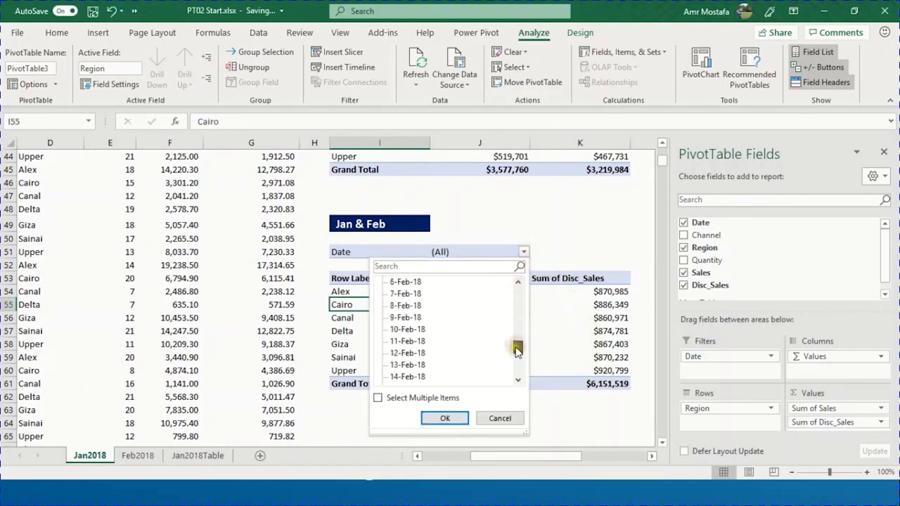
left_click(498, 418)
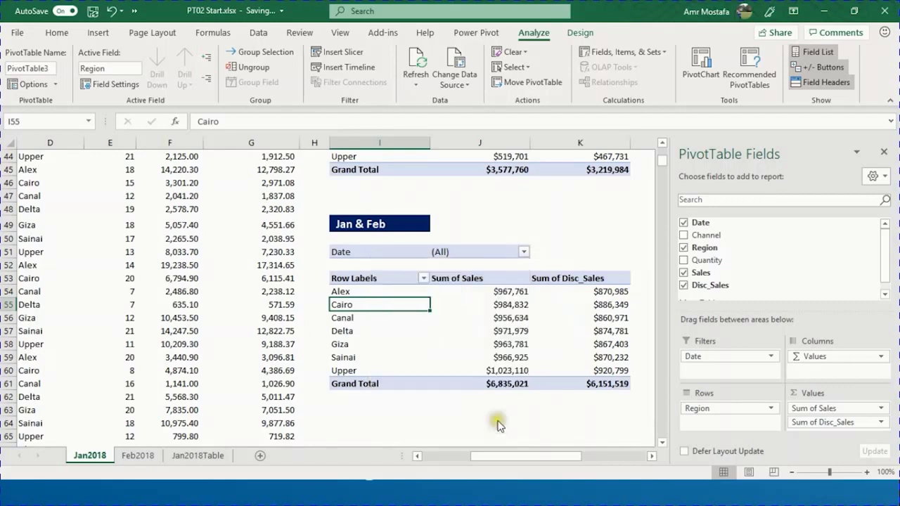
left_click(510, 331)
left_click(598, 331)
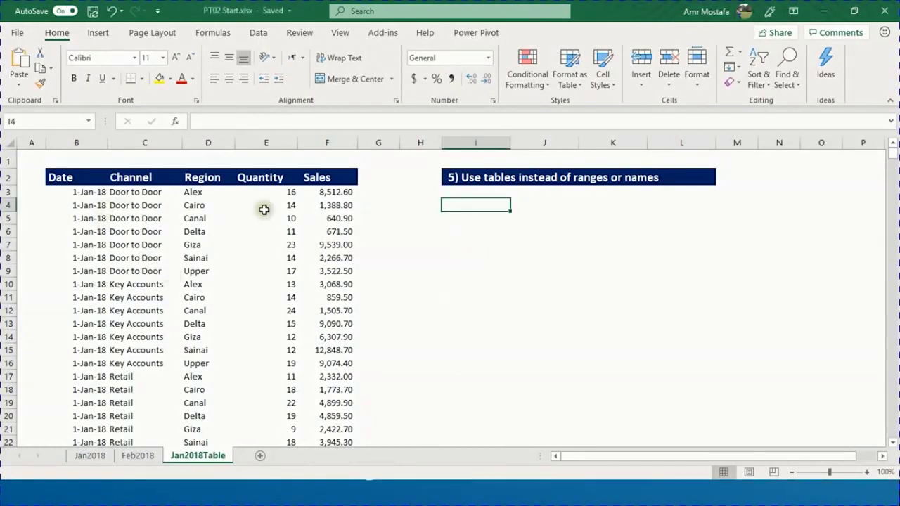
Step: Convert the sales data range $B$2:$F$868 on the Jan2018Table sheet into a table with headers
left_click(172, 259)
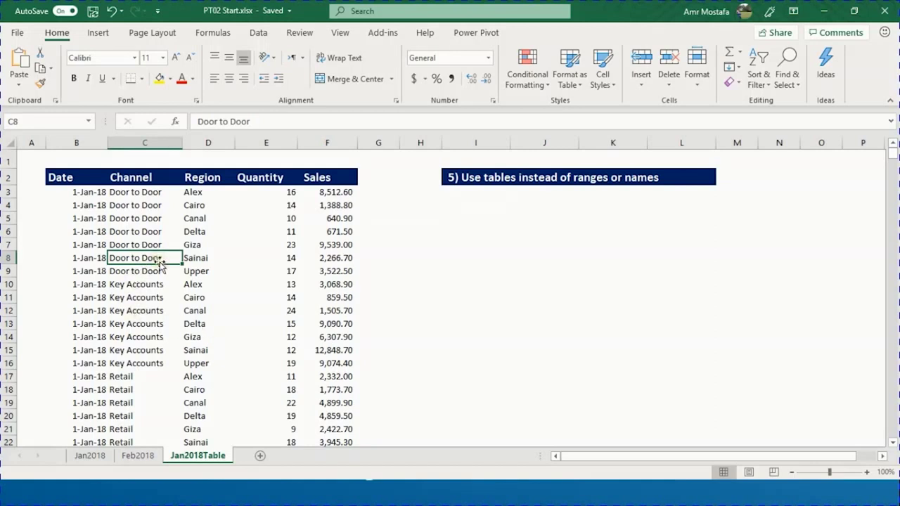
key("ctrl+t")
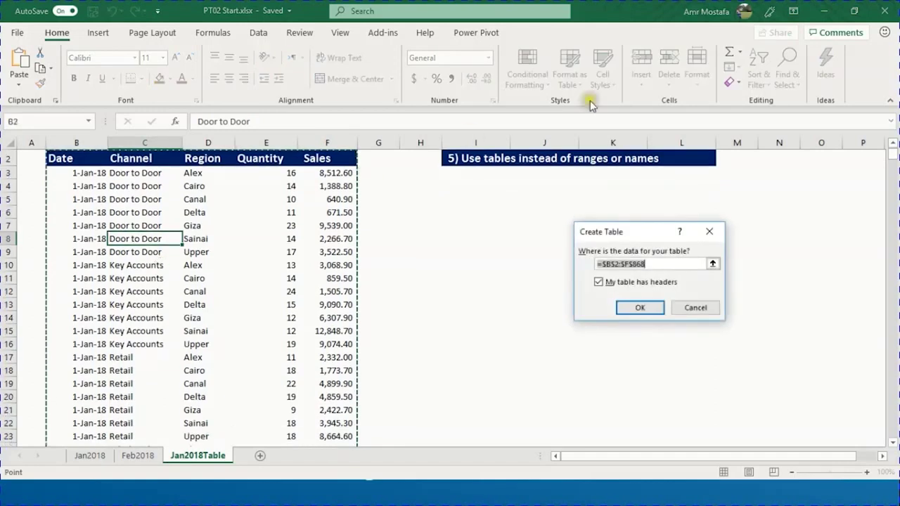
left_click_drag(613, 238, 513, 232)
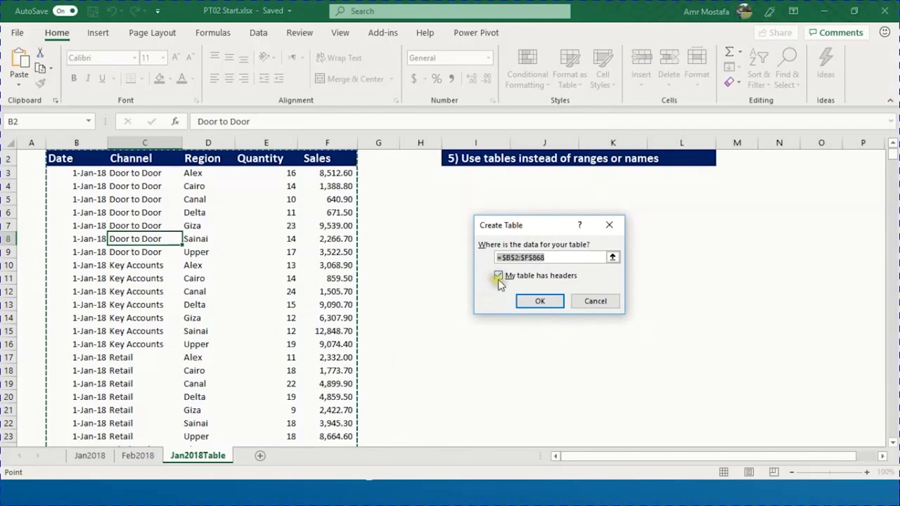
scroll(305, 212, "up", 1)
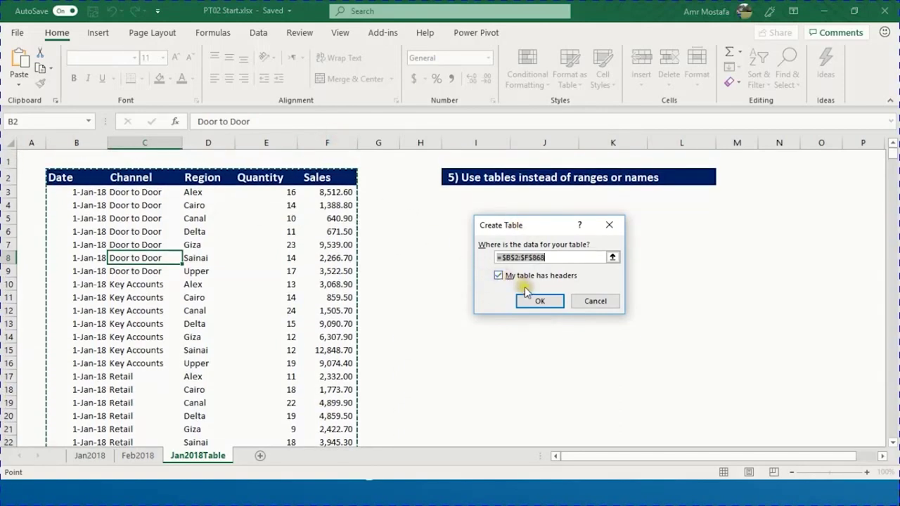
left_click(537, 304)
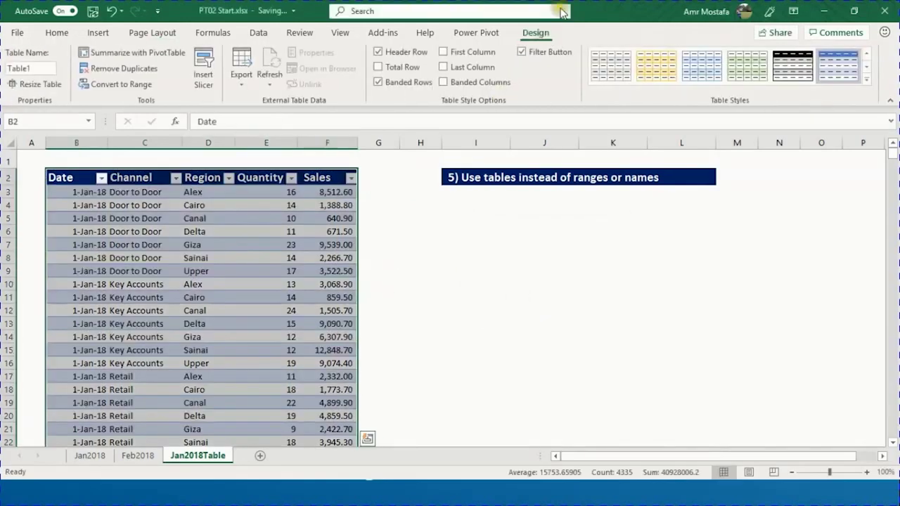
Step: Name the new sales data table AllSales
left_click(29, 68)
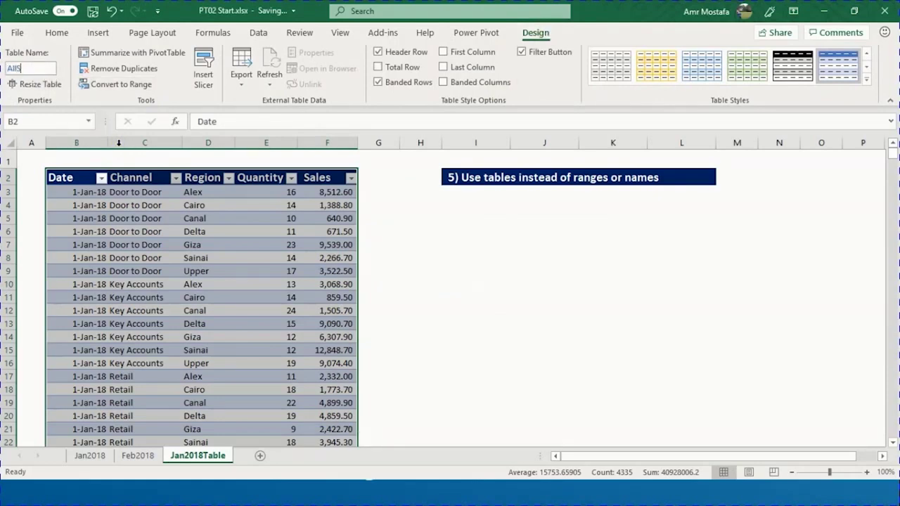
key("Return")
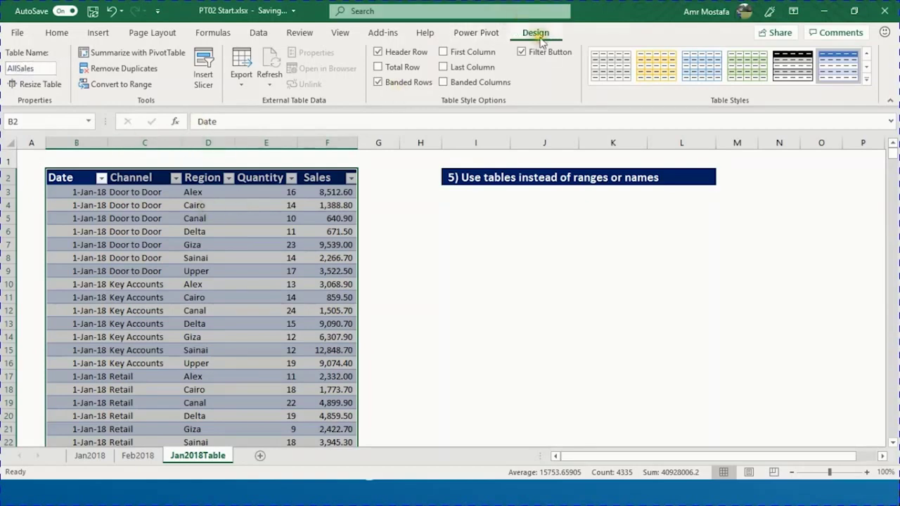
left_click(213, 121)
Step: Summarize the AllSales table with a pivot table placed on the existing Jan2018Table worksheet at cell I8
left_click(143, 57)
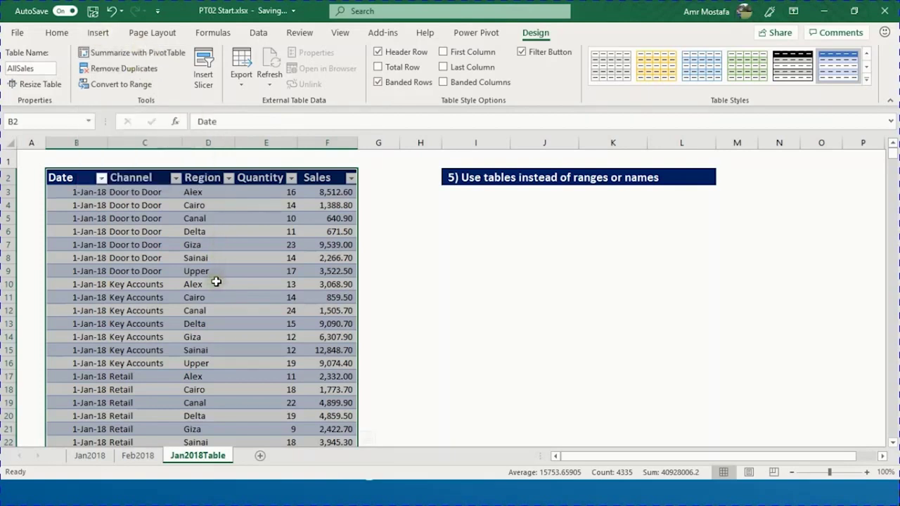
left_click(154, 52)
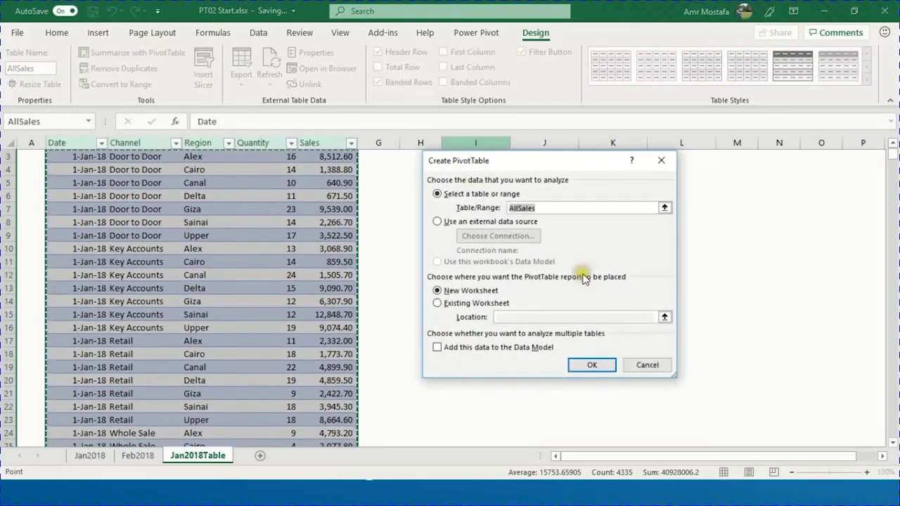
left_click_drag(542, 163, 529, 211)
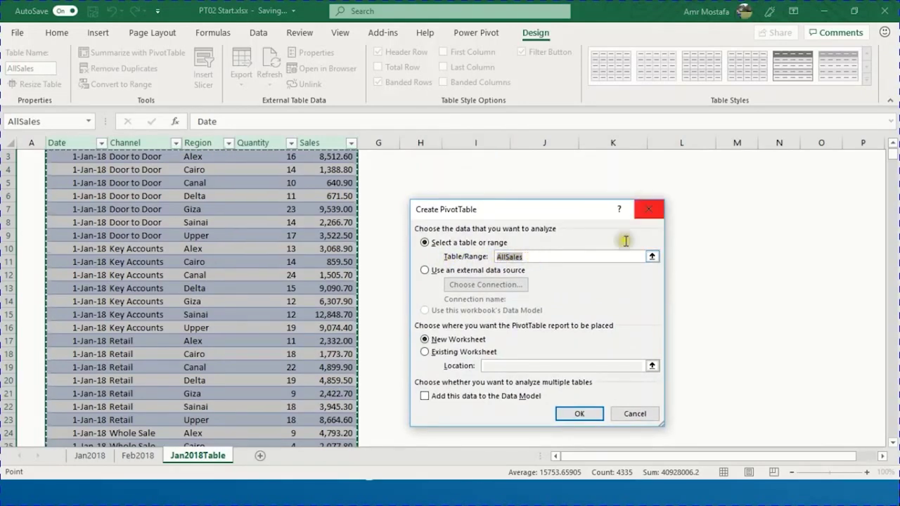
left_click(447, 353)
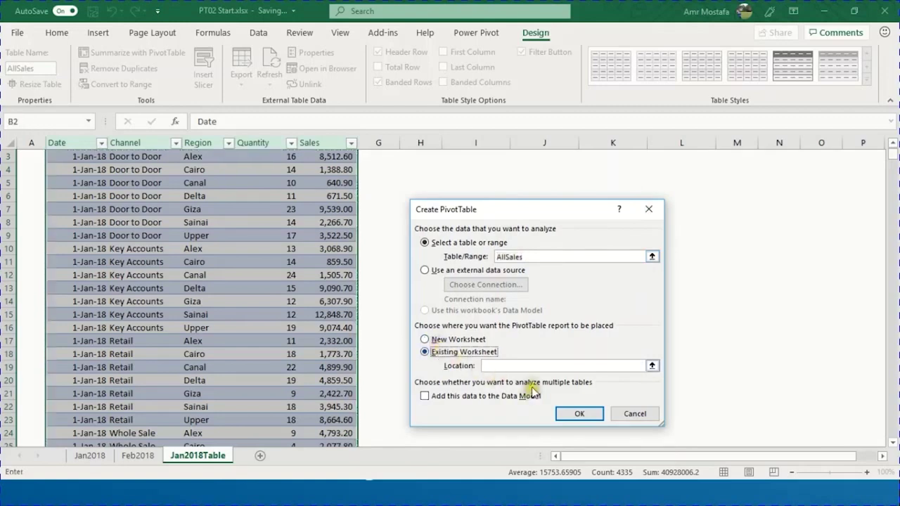
scroll(724, 294, "up", 1)
scroll(724, 294, "down", 2)
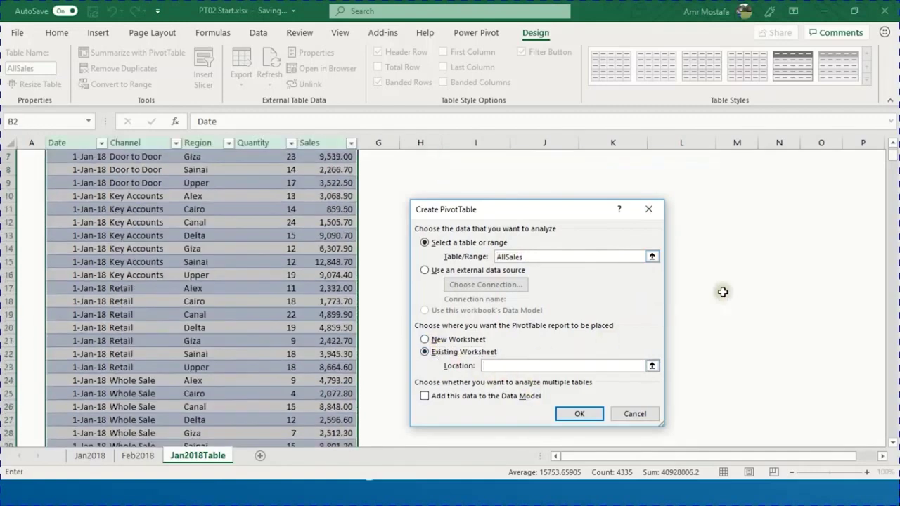
left_click(484, 168)
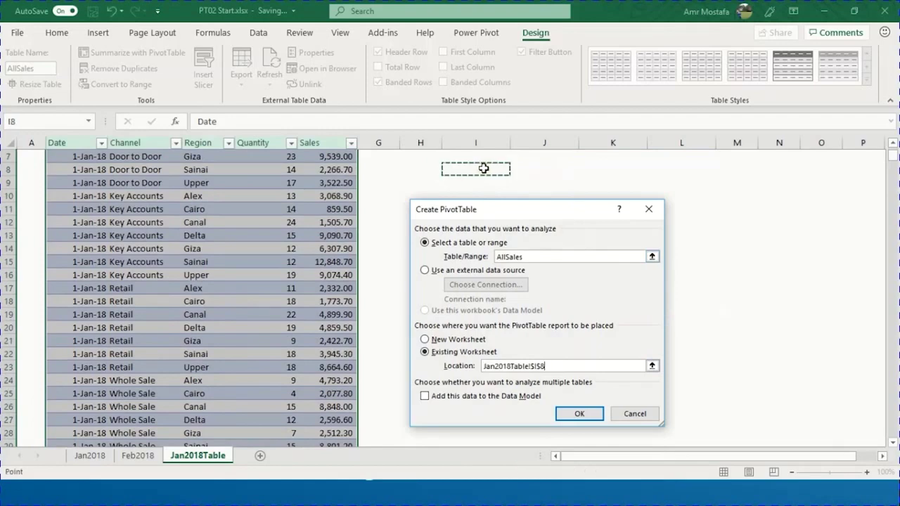
left_click(580, 413)
scroll(535, 298, "up", 2)
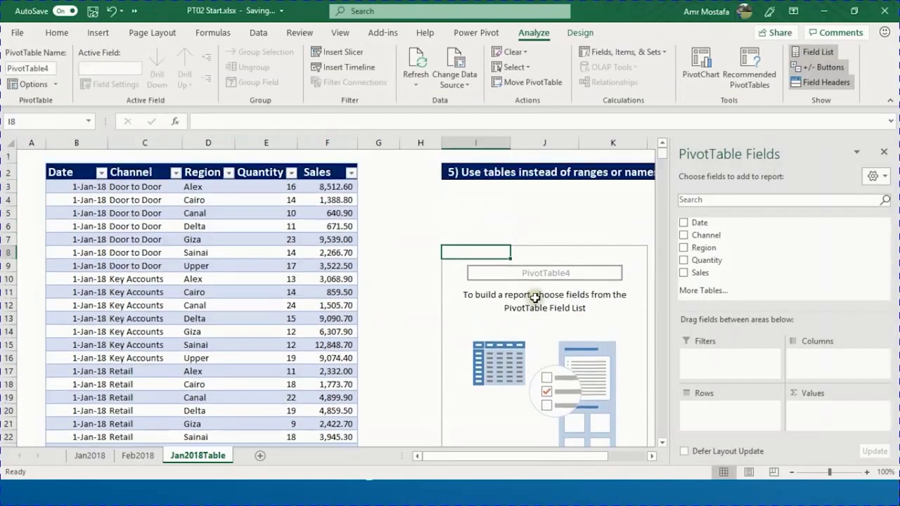
Step: Name the new empty pivot table AllSalesPT
left_click(47, 68)
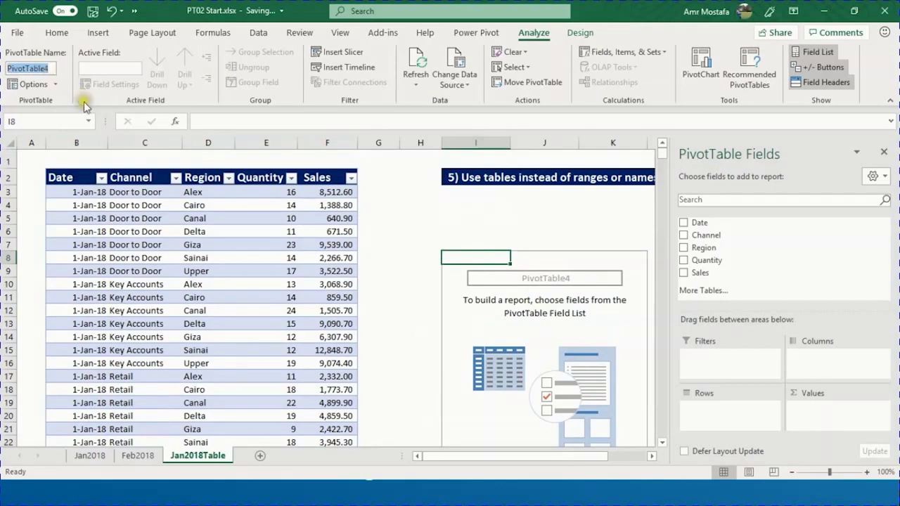
type("All")
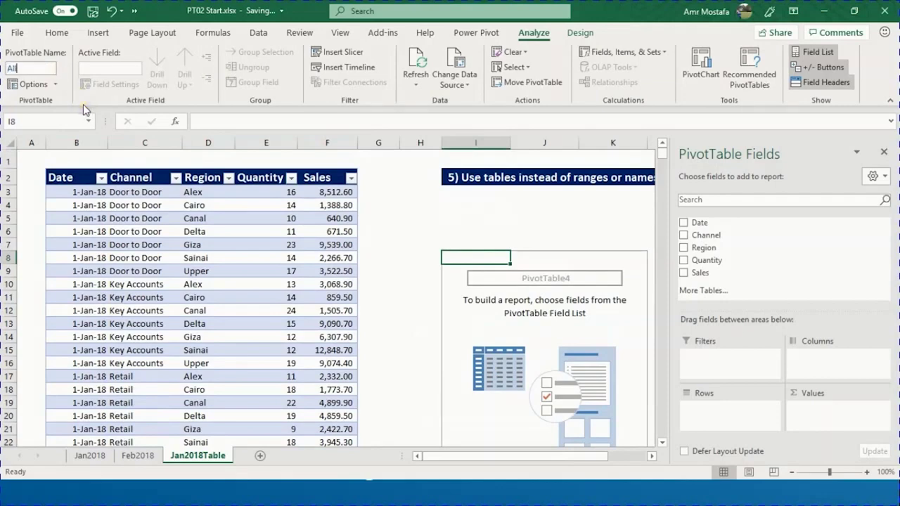
type("SalesPT")
key("Return")
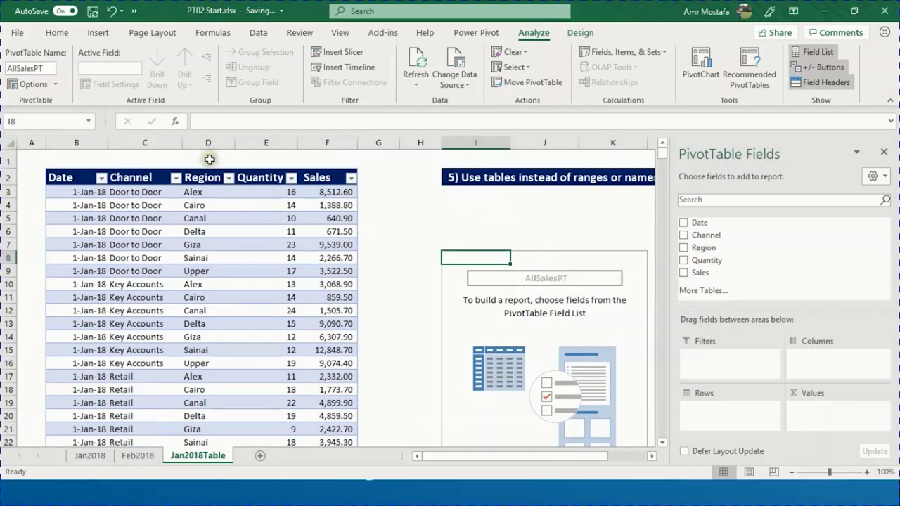
Step: Lay out the AllSalesPT pivot table with Date as filter, Region as rows and Sales as values
left_click_drag(699, 222, 746, 364)
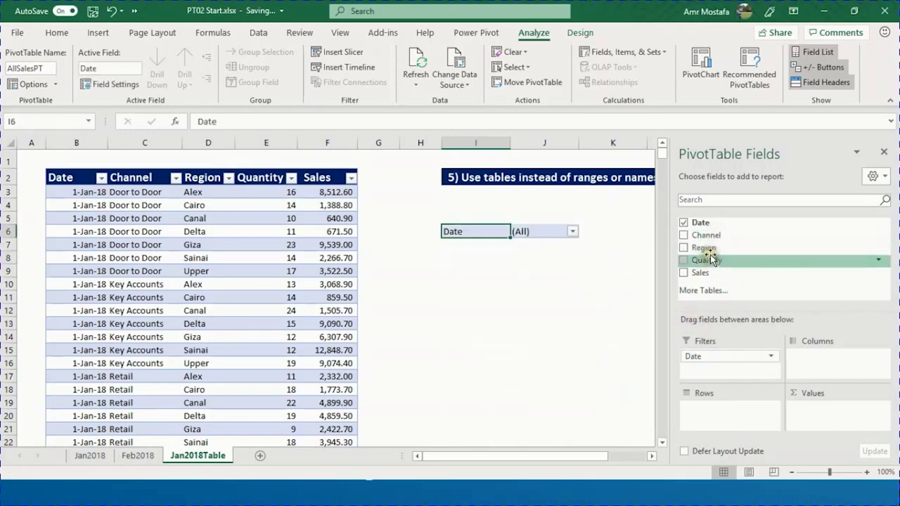
left_click_drag(711, 249, 745, 413)
left_click_drag(702, 273, 842, 413)
Step: Set the number format of the pivot table's Sum of Sales values to Currency with 0 decimal places
left_click(559, 273)
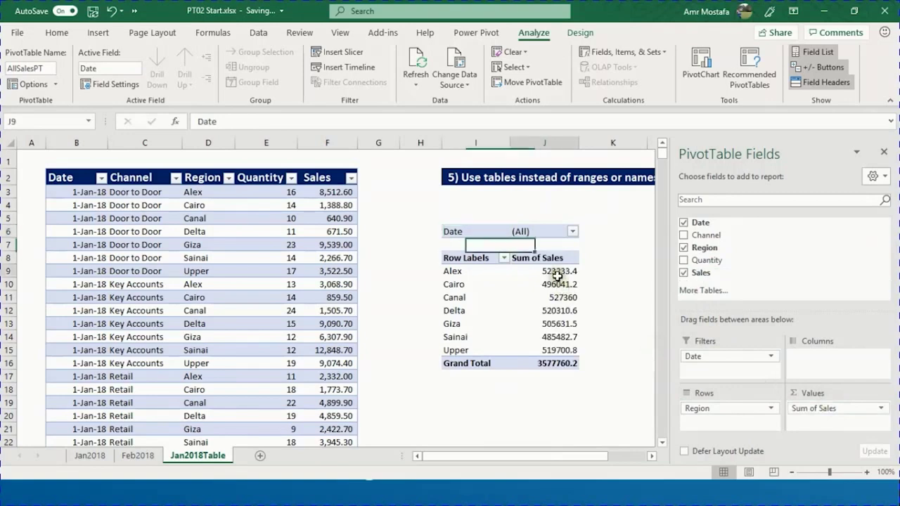
right_click(559, 273)
left_click(661, 89)
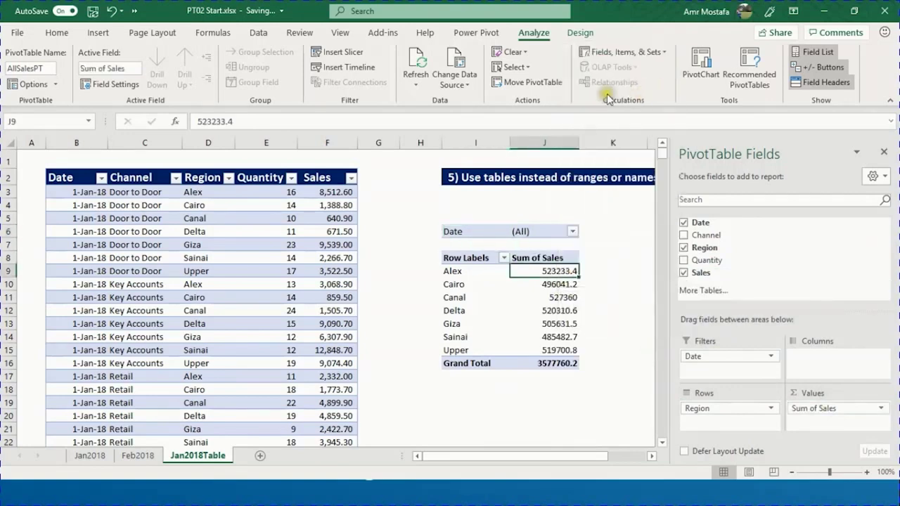
left_click(529, 72)
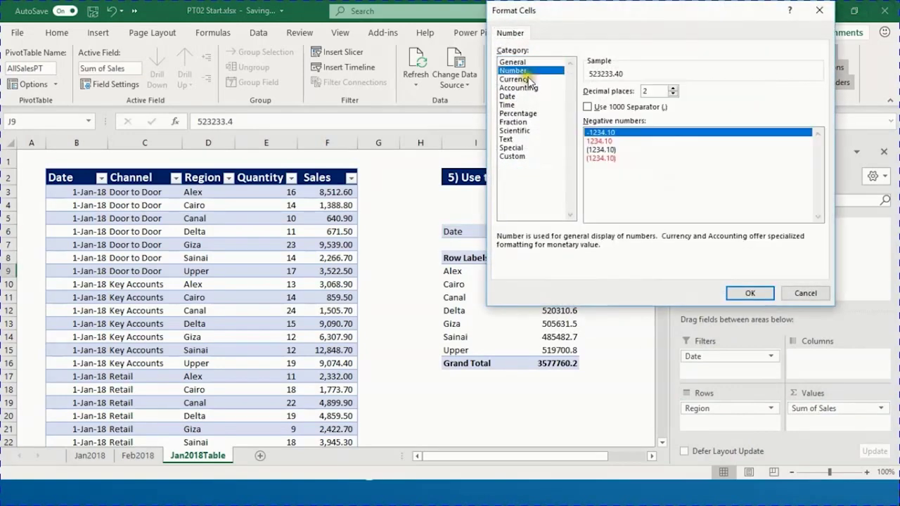
left_click(528, 79)
left_click(673, 94)
left_click(673, 94)
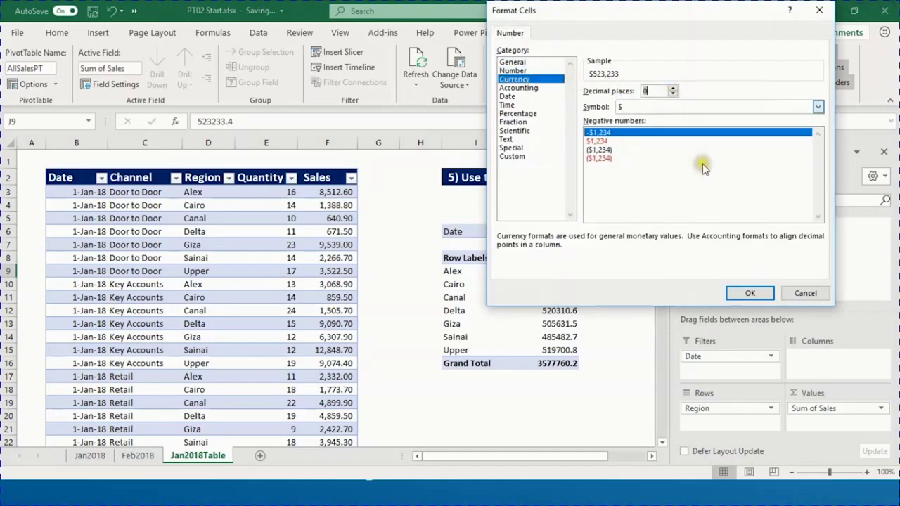
left_click(750, 295)
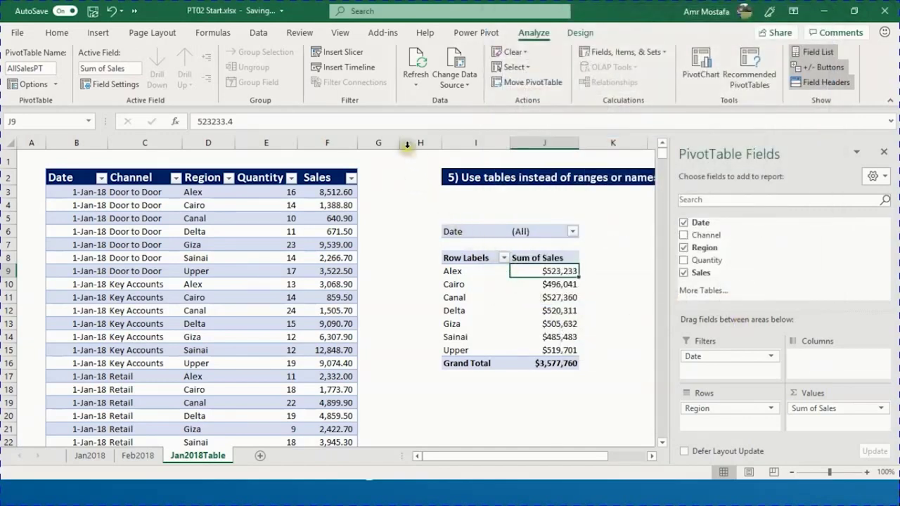
Step: Widen column G slightly and add a Disc_Sales column header in G2, directly beside the table's Sales column
left_click_drag(399, 142, 412, 143)
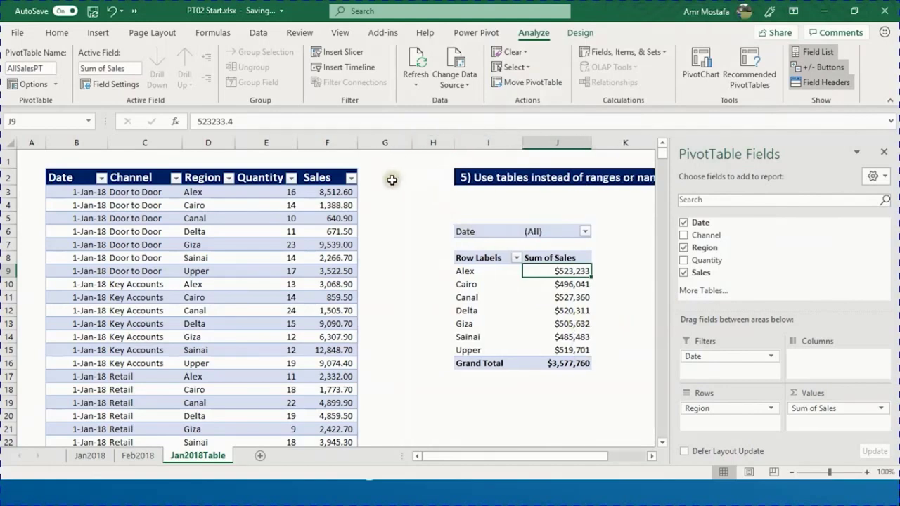
left_click(391, 177)
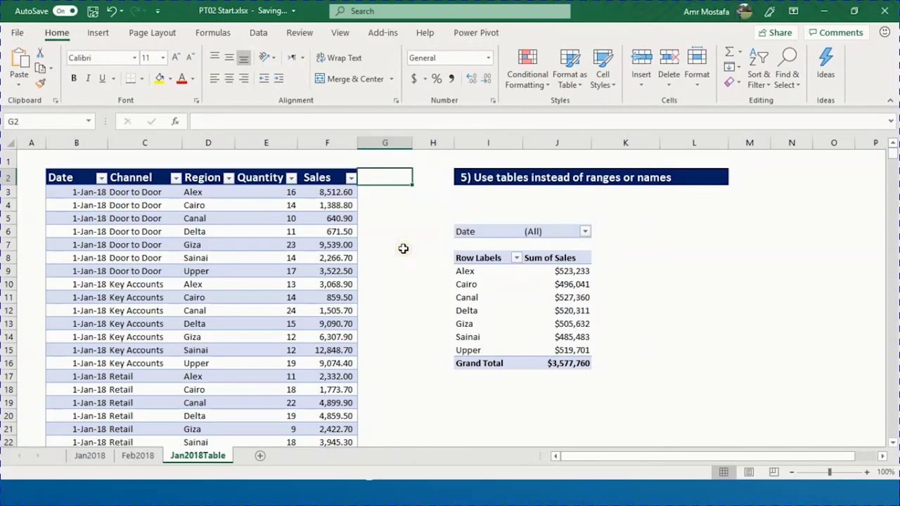
type("Disc")
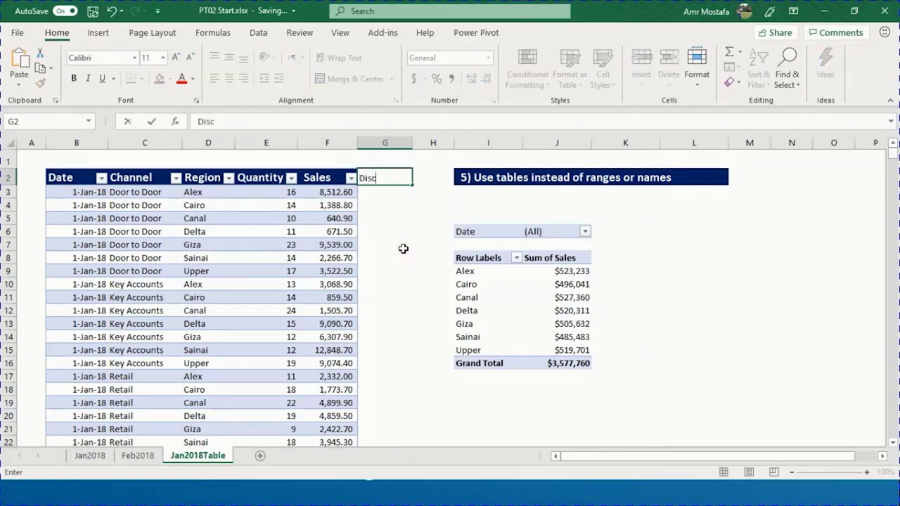
type("_Sales")
key("Return")
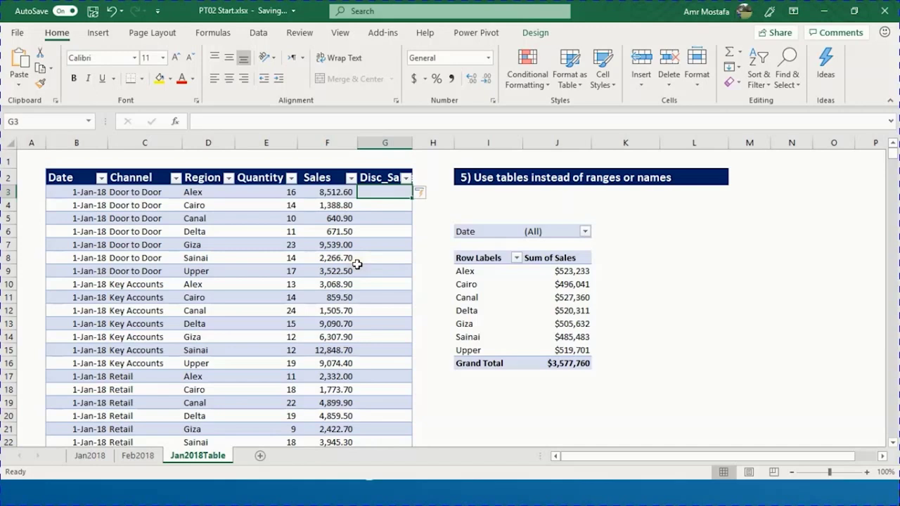
type("=")
key("Left")
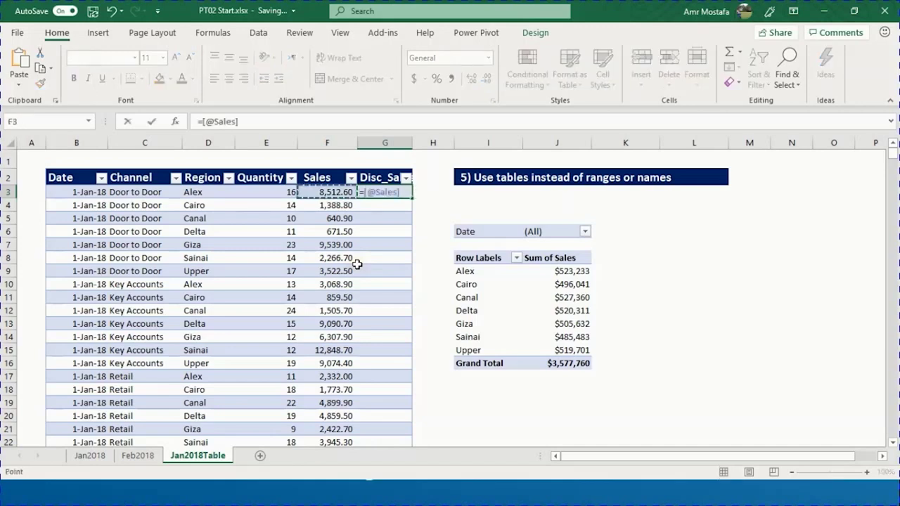
type("*.9")
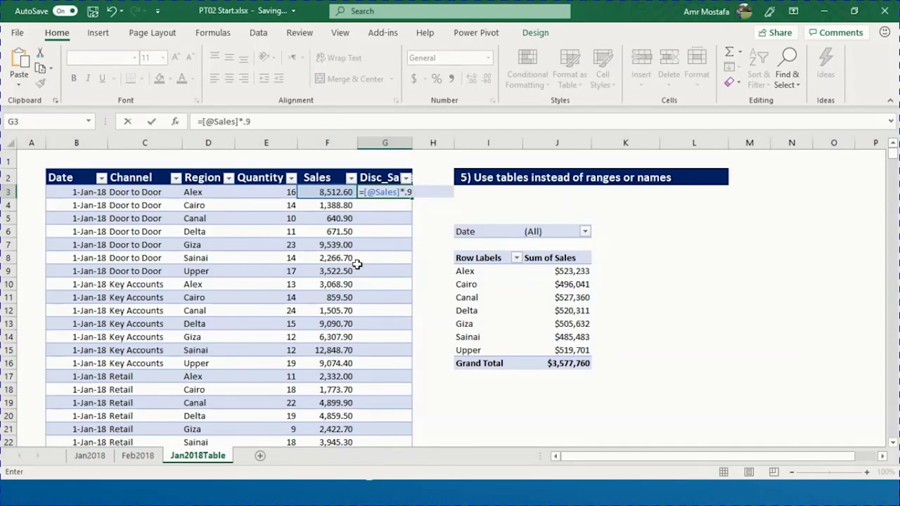
key("Return")
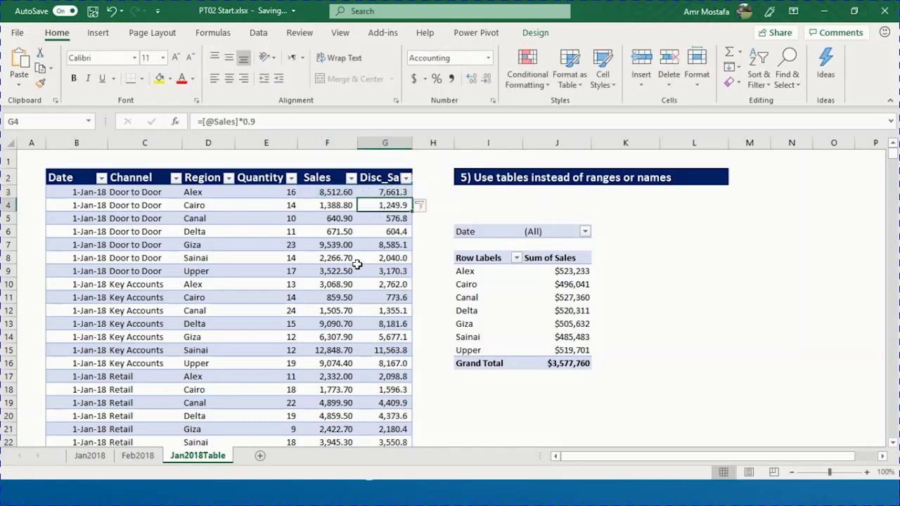
Step: Refresh the AllSalesPT pivot table and add the Disc_Sales field to its values
left_click(557, 285)
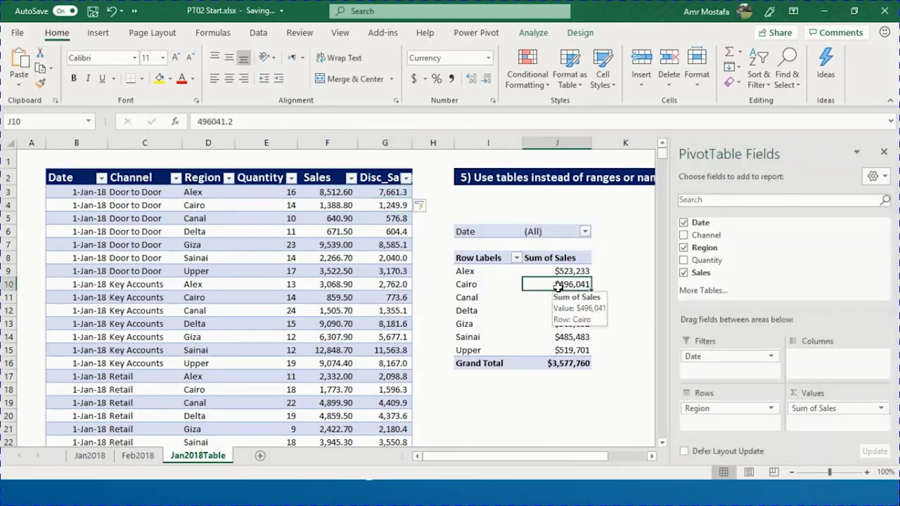
right_click(558, 286)
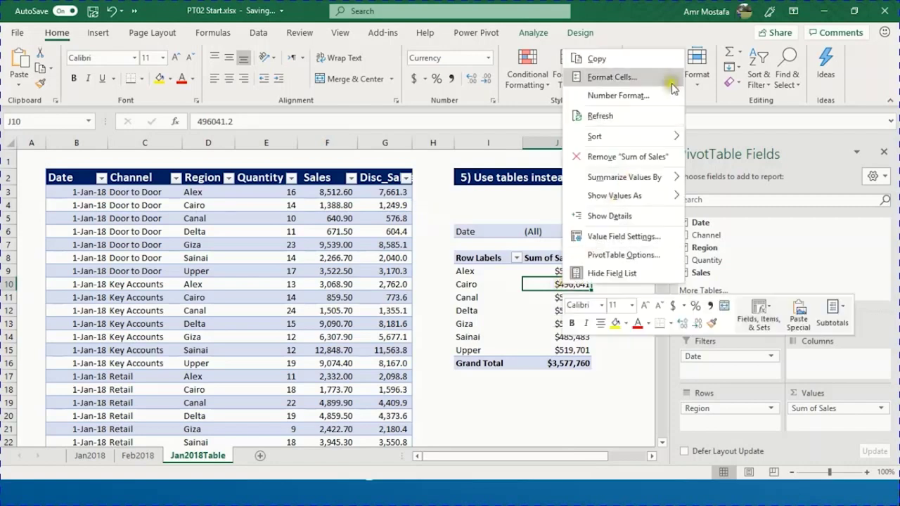
left_click(655, 116)
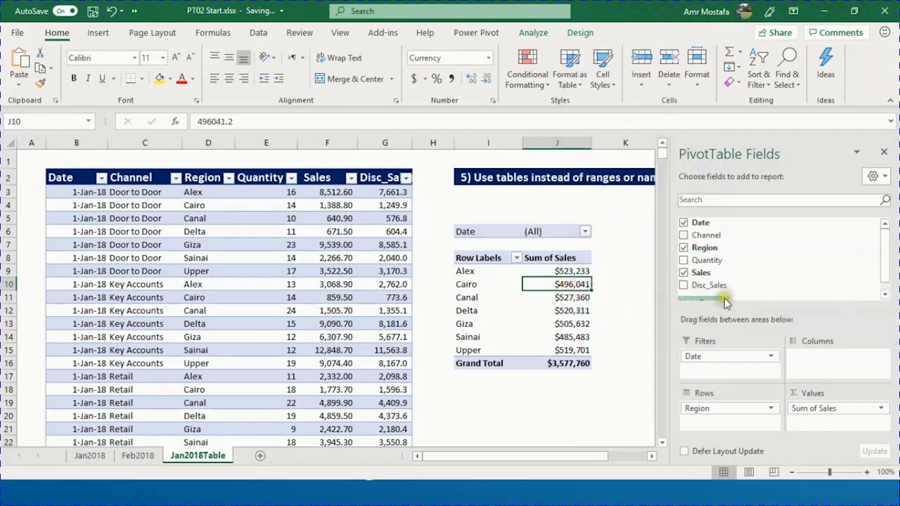
left_click(687, 287)
left_click(652, 455)
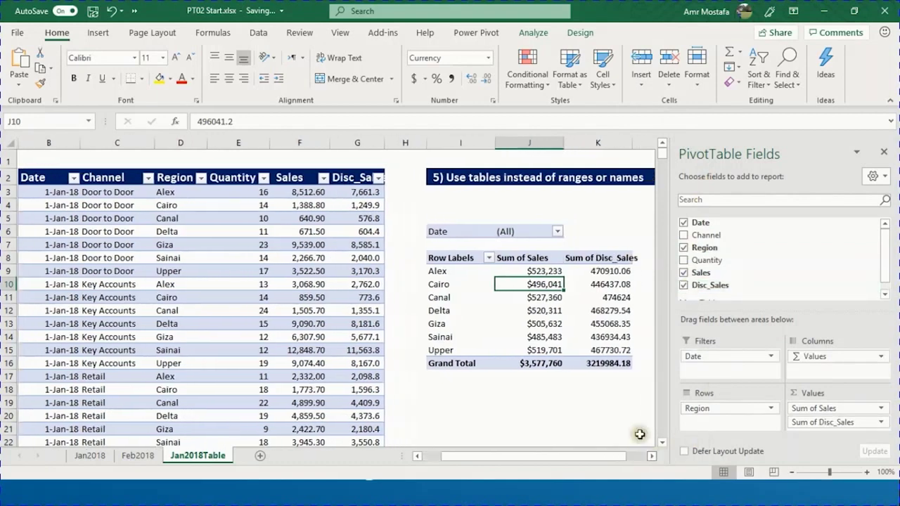
Step: Format the Sum of Disc_Sales values as $ currency with 0 decimal places and autofit column K
left_click(585, 284)
right_click(587, 284)
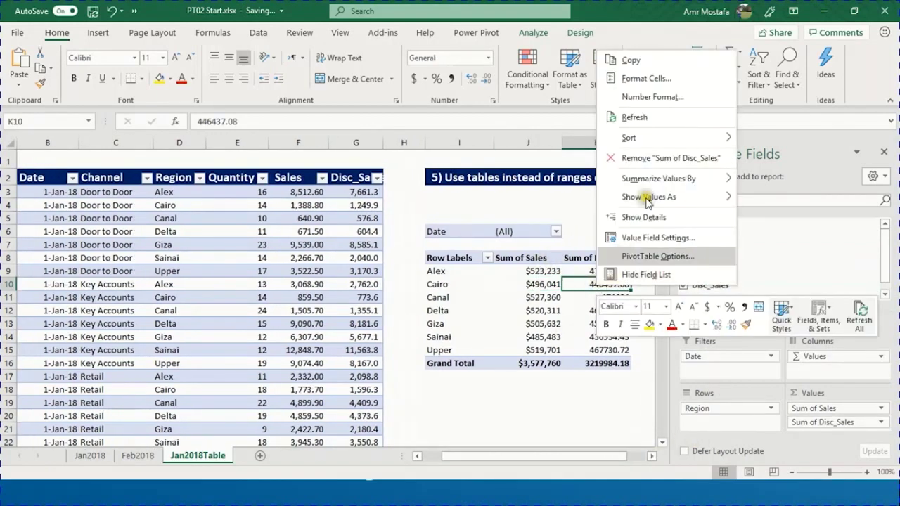
left_click(652, 97)
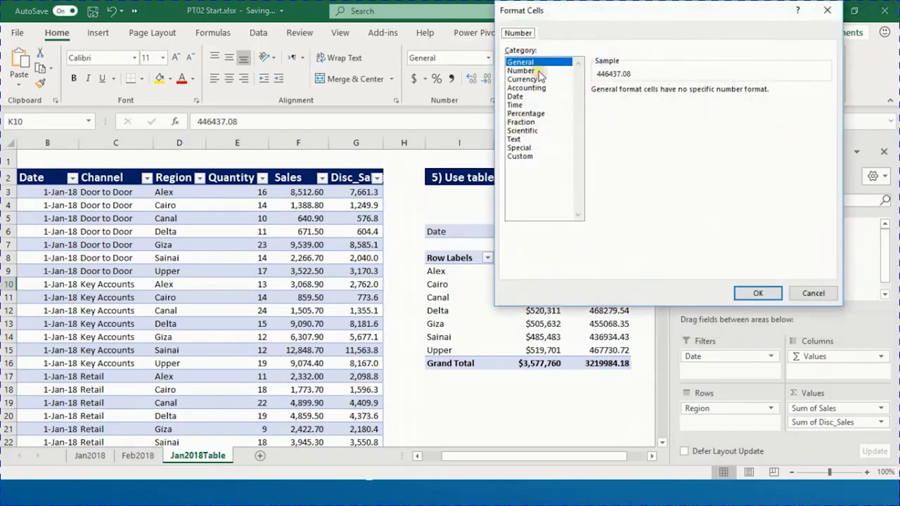
left_click(540, 75)
left_click(680, 94)
left_click(680, 94)
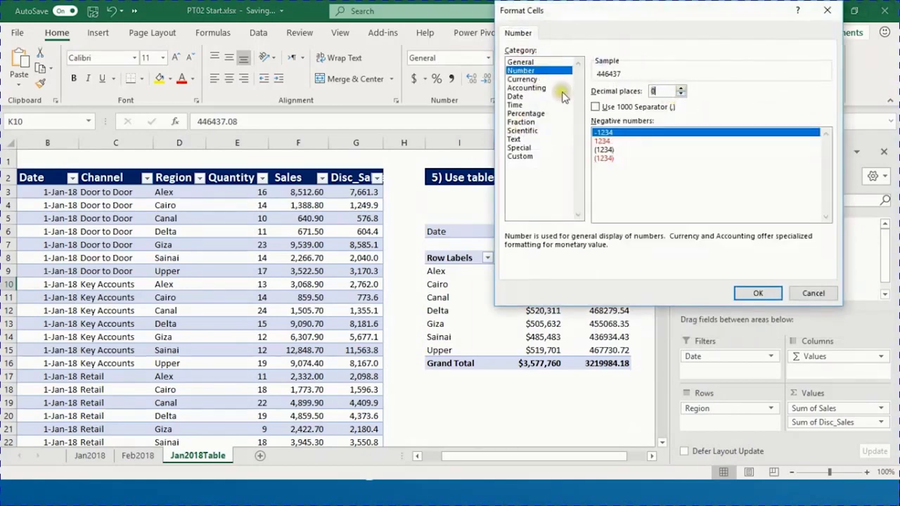
left_click(555, 80)
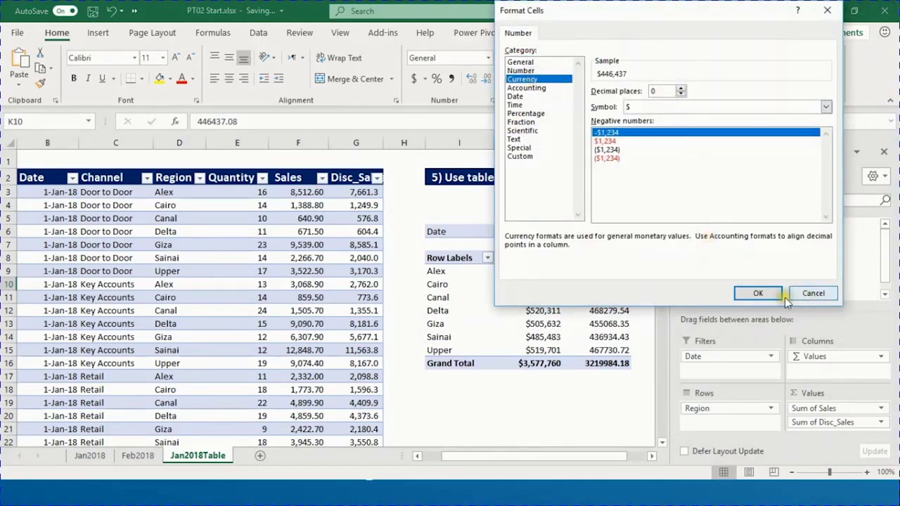
left_click(758, 294)
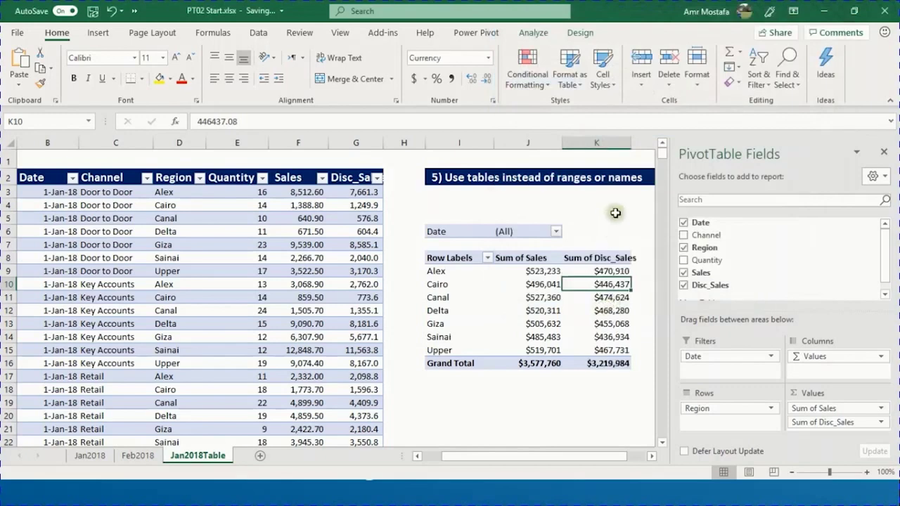
double_click(631, 143)
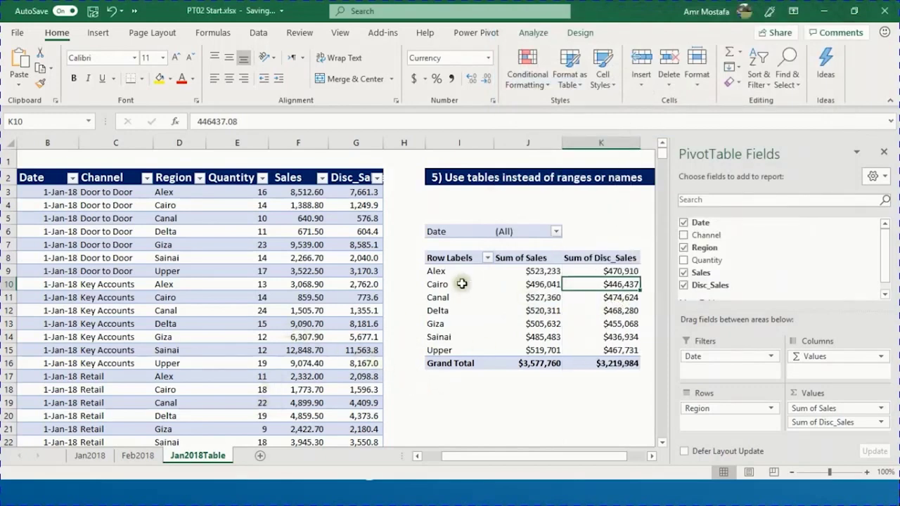
Step: Check which dates the pivot table's Date filter offers, leaving the filter on (All)
left_click(556, 231)
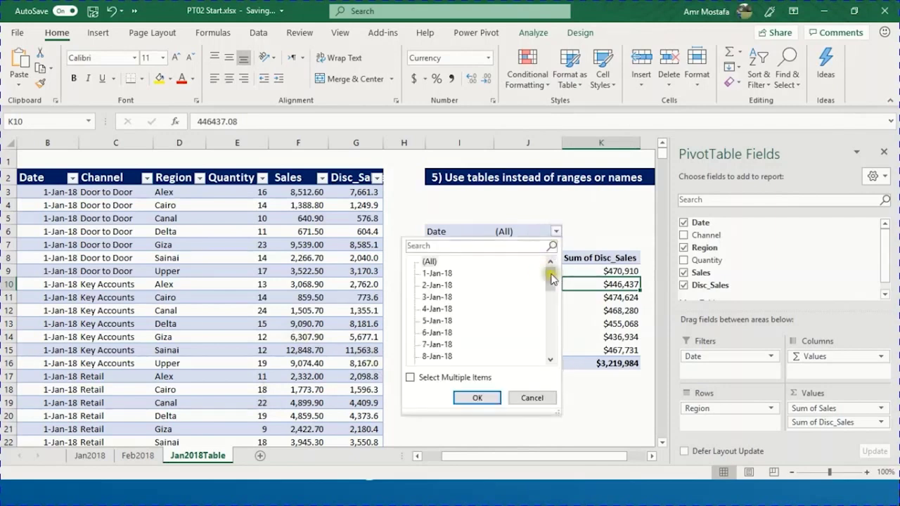
left_click_drag(551, 280, 538, 355)
left_click(530, 397)
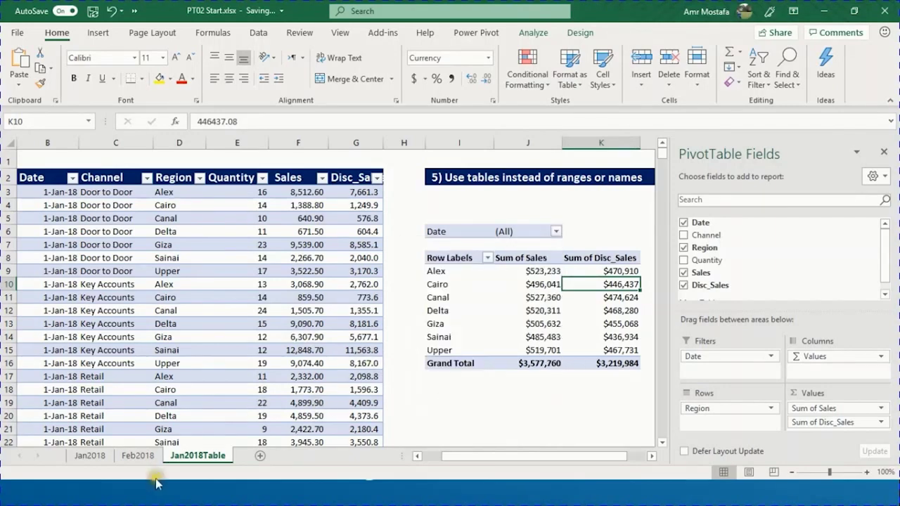
Step: Copy the selected February rows from the Feb2018 sheet and append them below the Jan2018Table data, starting at cell B869
left_click(152, 455)
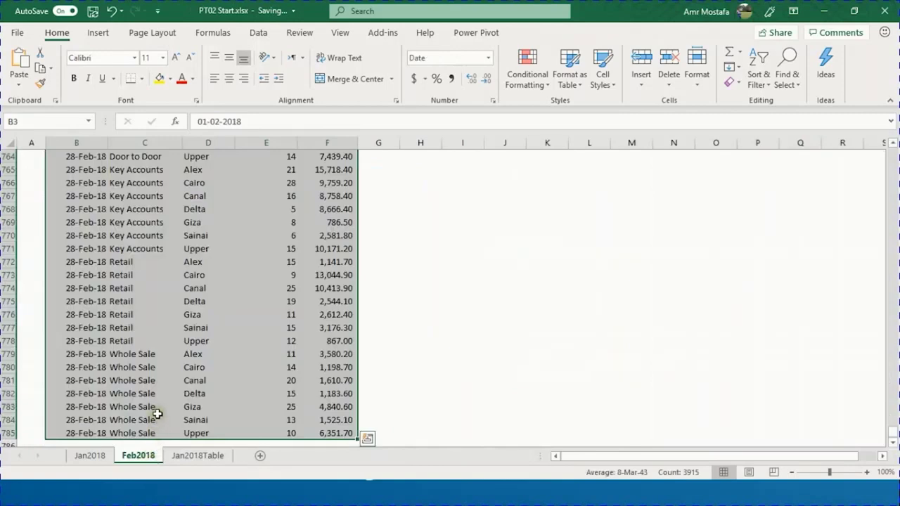
key("ctrl+c")
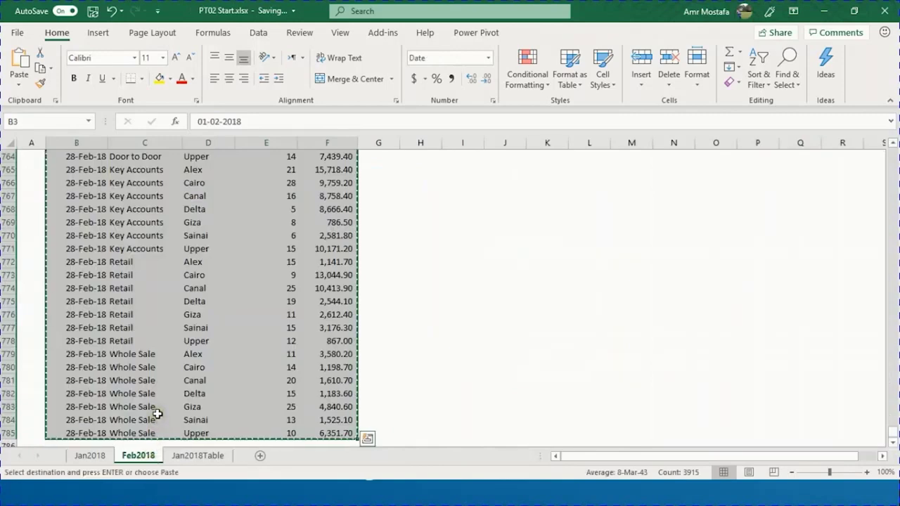
left_click(193, 456)
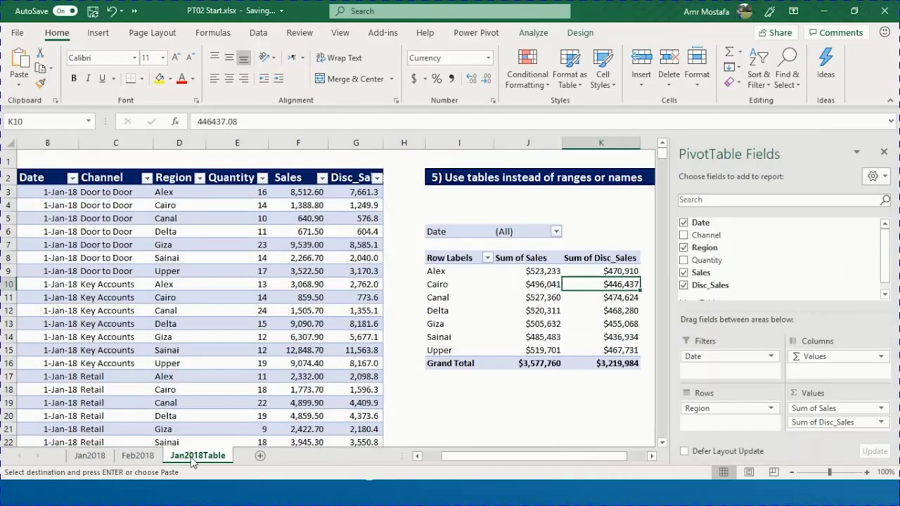
left_click(71, 310)
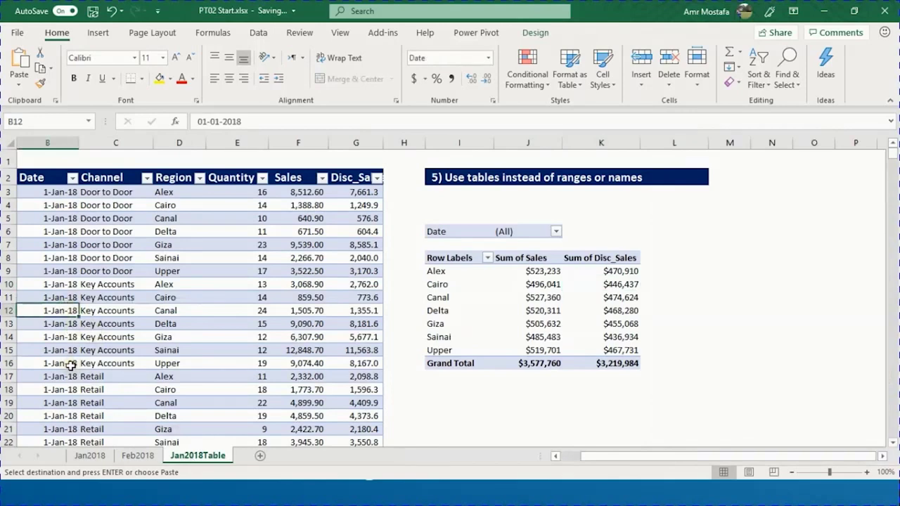
key("ctrl+Down")
key("Down")
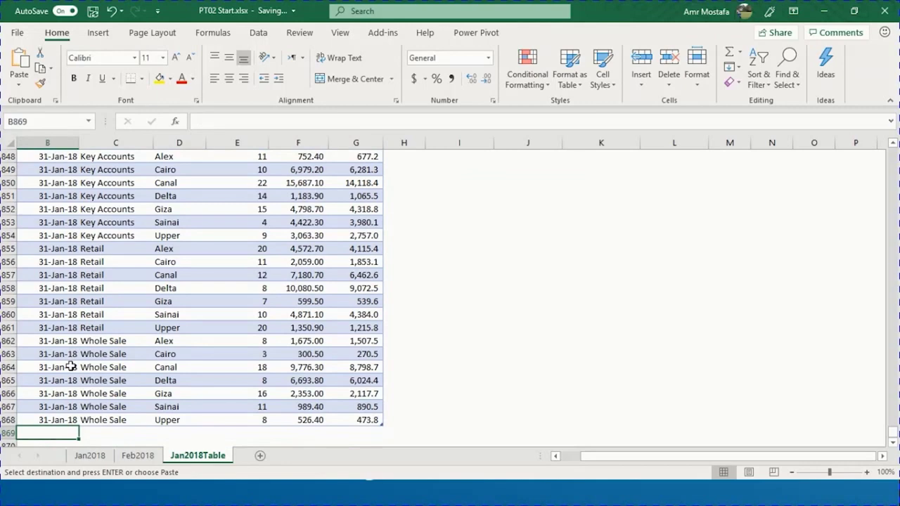
key("ctrl+v")
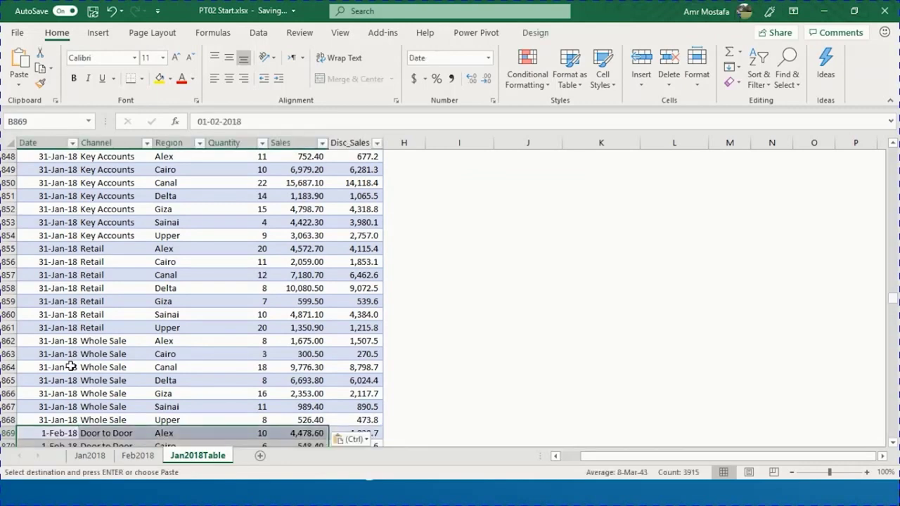
scroll(71, 366, "down", 4)
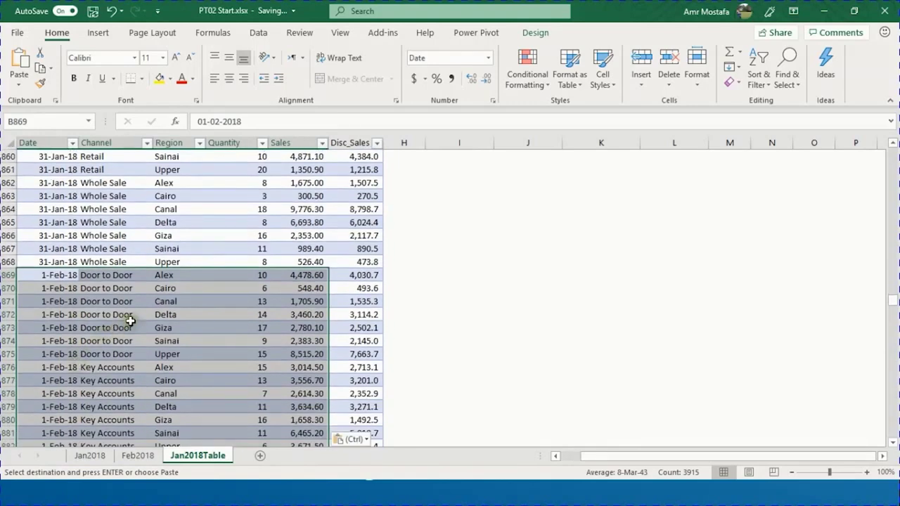
scroll(126, 320, "down", 2)
scroll(233, 292, "up", 1)
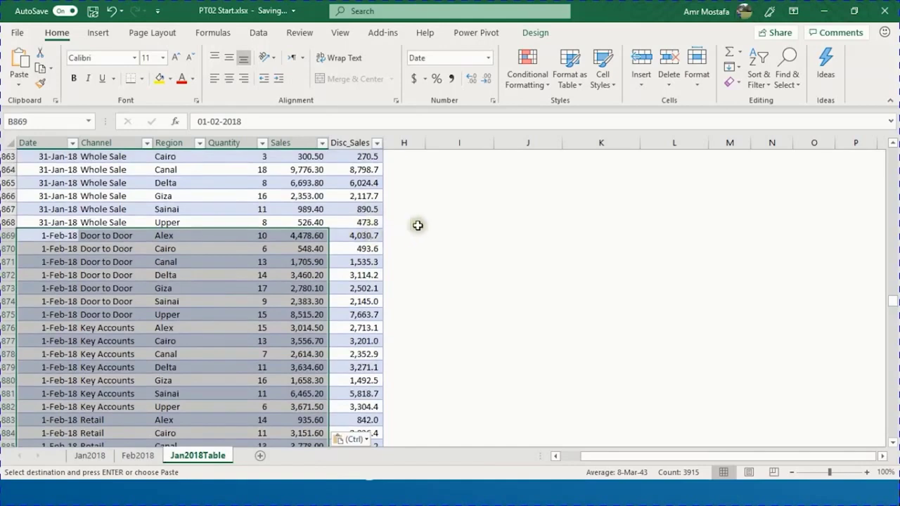
Step: Refresh the pivot table on the Jan2018Table sheet to include the appended February rows
left_click(564, 221)
key("ctrl+Up")
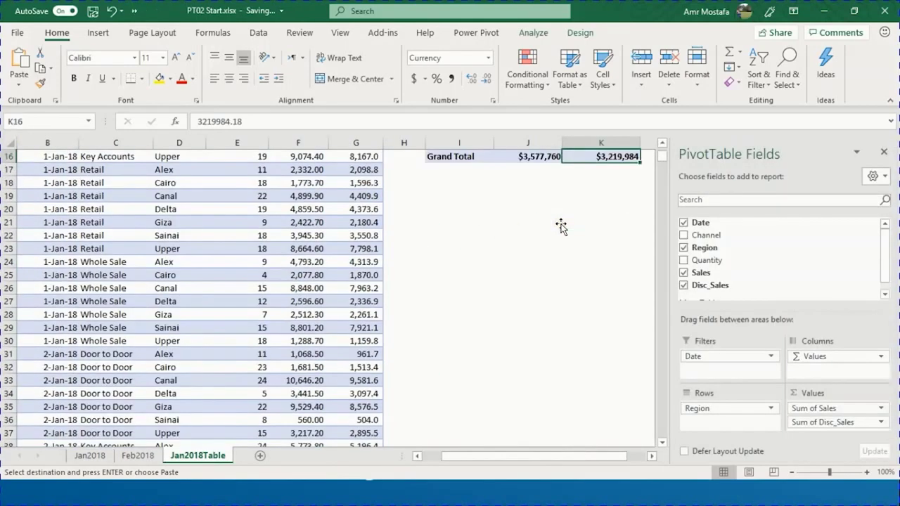
key("Up")
key("Up")
key("Up")
key("Up")
key("Up")
key("Up")
key("Up")
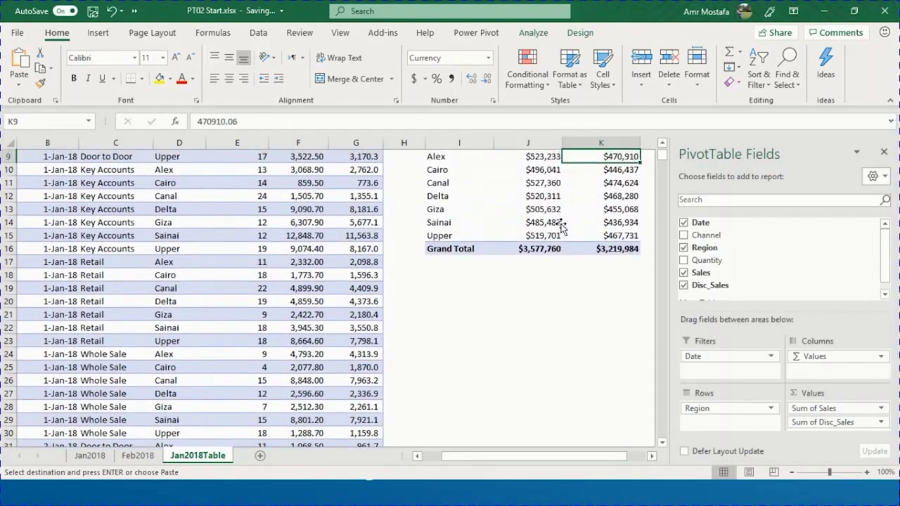
key("Up")
key("Up")
key("Down")
key("Down")
key("Down")
key("Down")
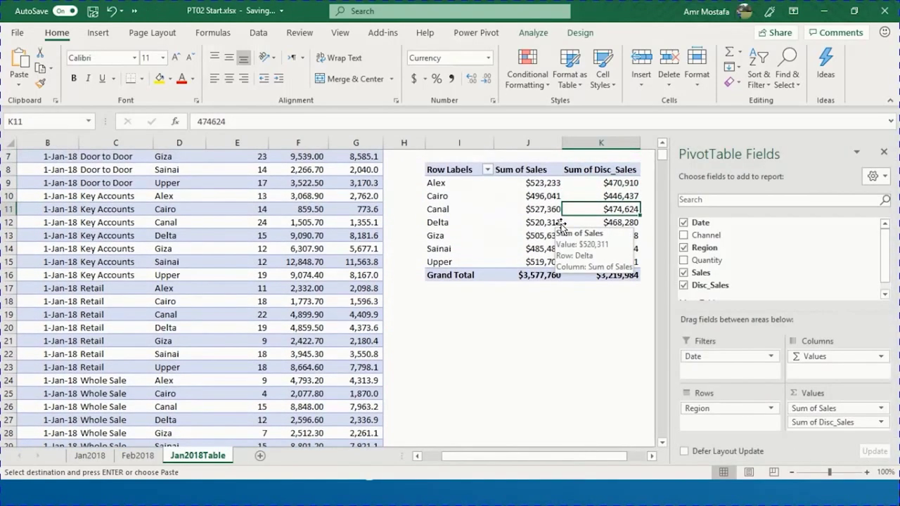
key("alt+F5")
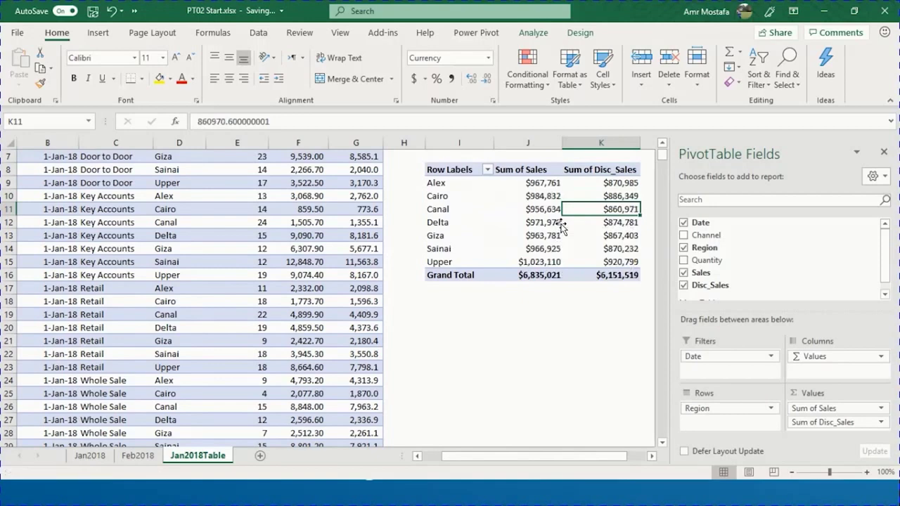
Step: Examine the refreshed pivot table's Date filter for February dates and review its regional sales
scroll(528, 302, "up", 1)
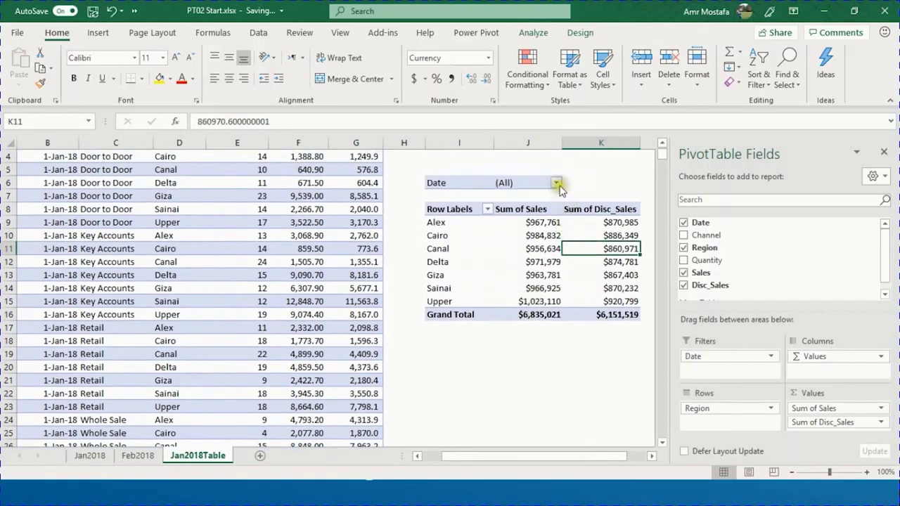
left_click(557, 183)
left_click_drag(550, 221, 548, 287)
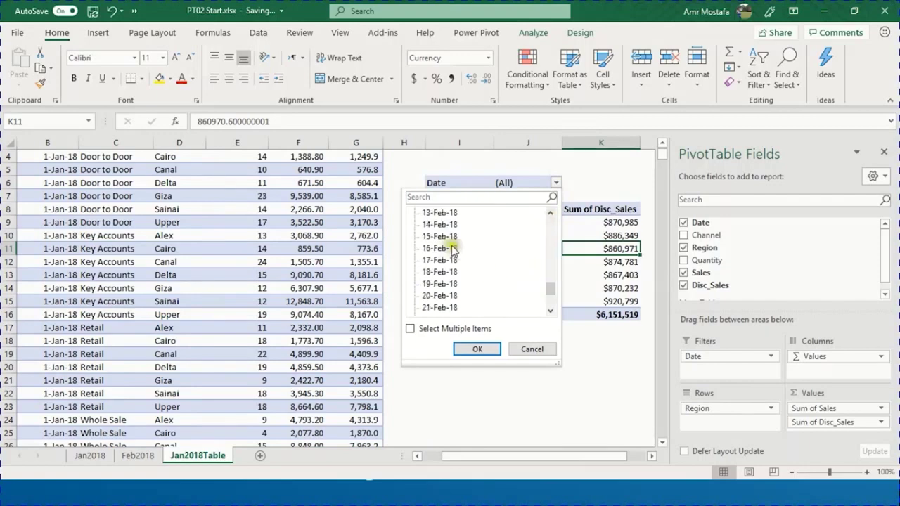
left_click(533, 350)
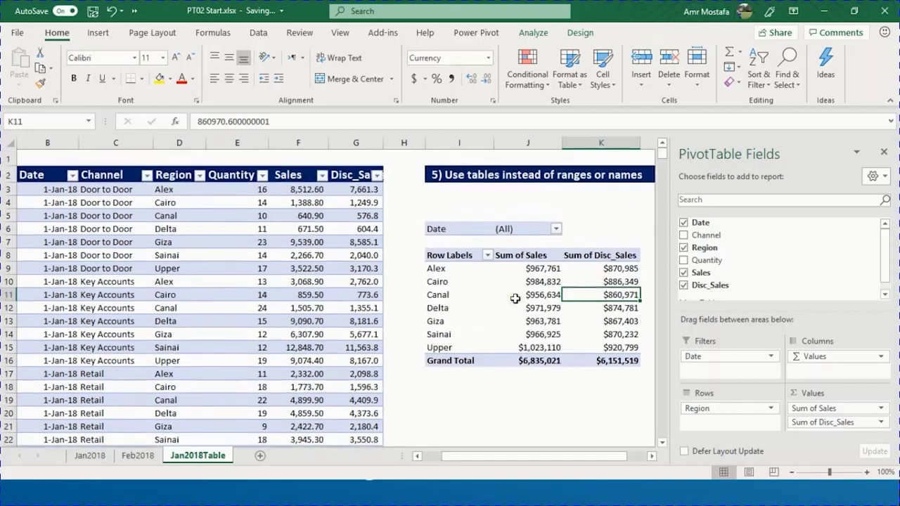
scroll(516, 300, "up", 1)
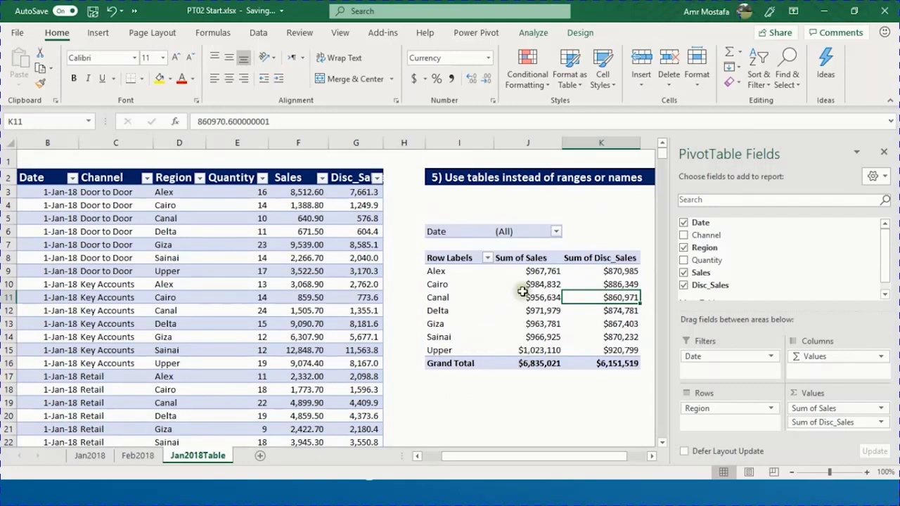
mouse_move(513, 337)
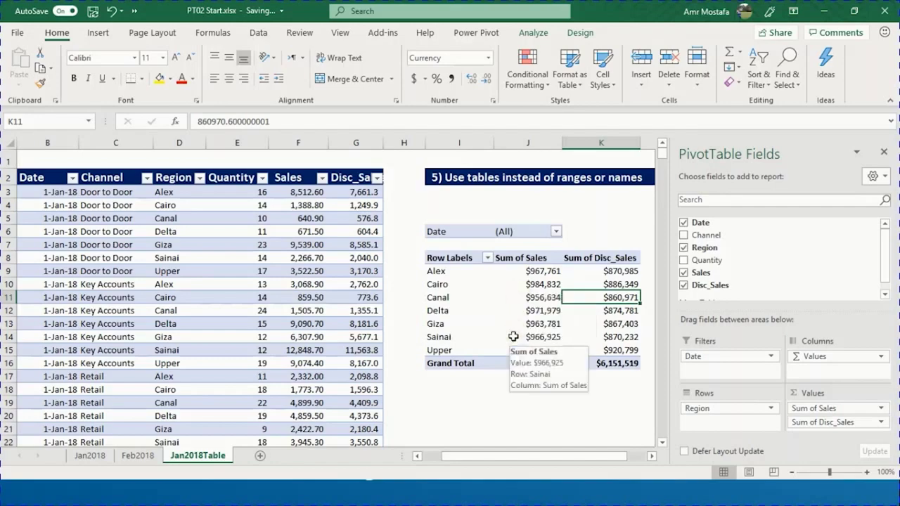
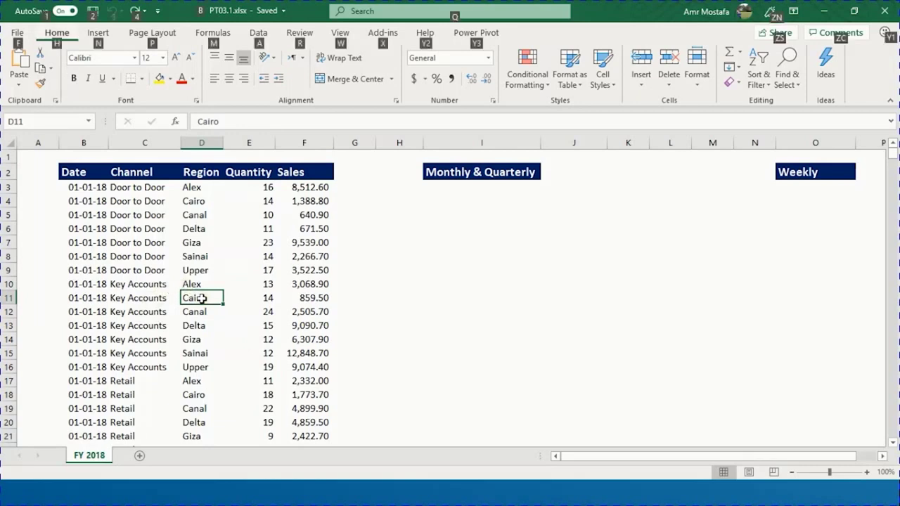
Step: Create a pivot table from 'FY 2018'!$B$2:$F$10212 on the existing worksheet at cell I7
key("alt+n")
key("v")
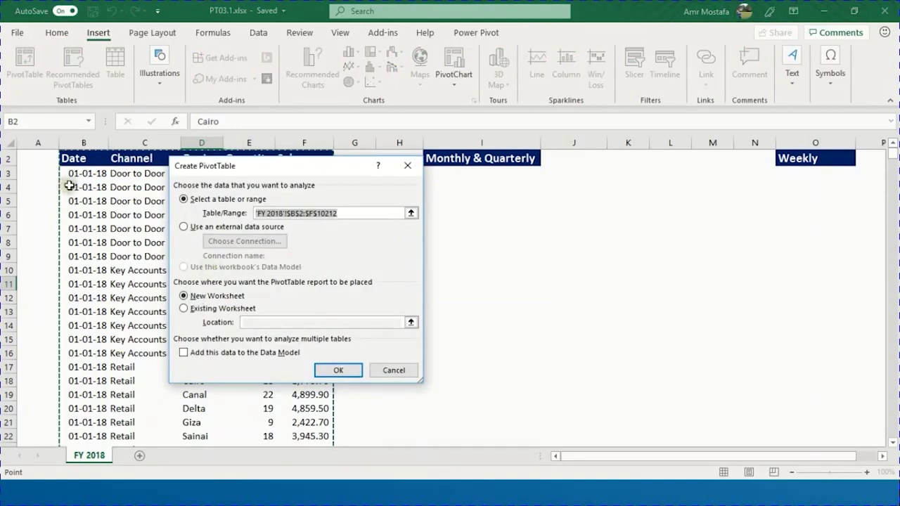
left_click(197, 310)
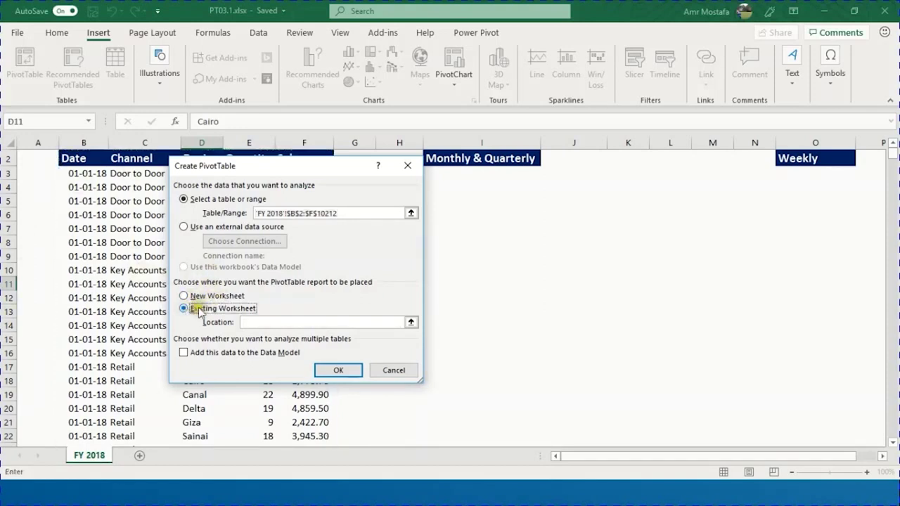
left_click_drag(358, 169, 318, 192)
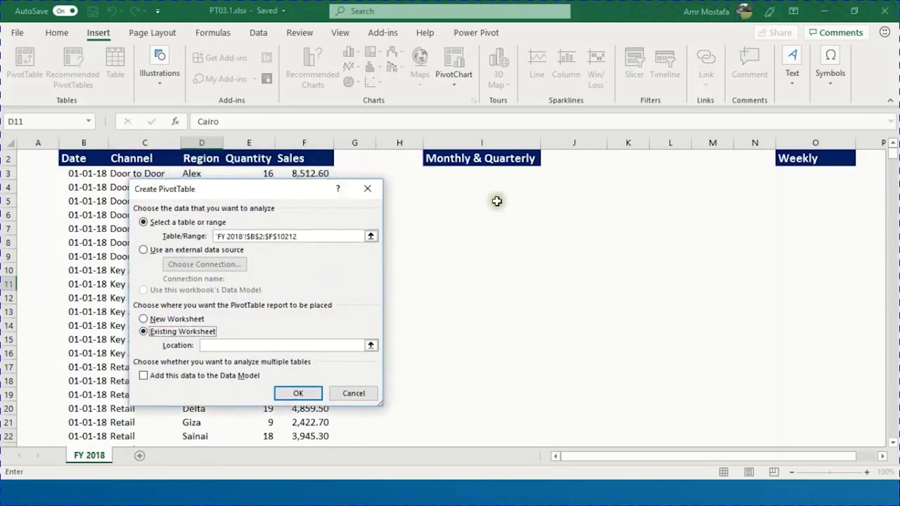
left_click(471, 227)
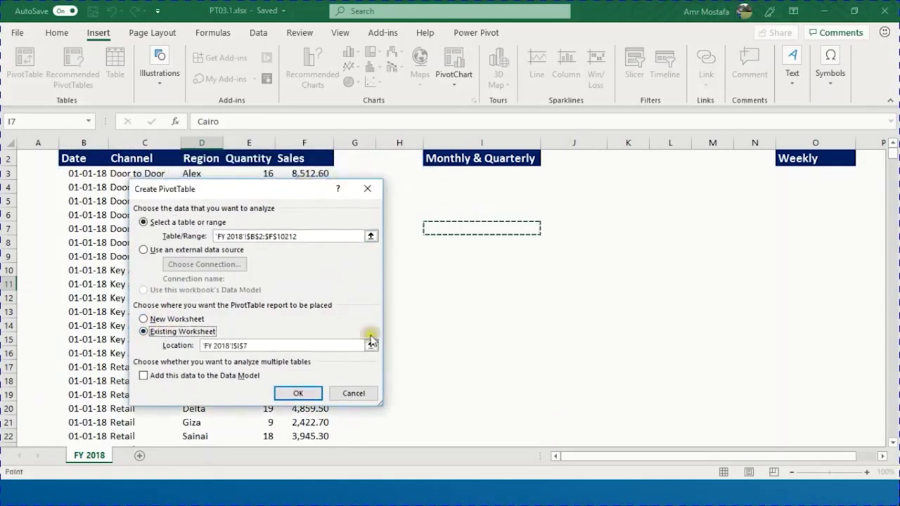
left_click(309, 394)
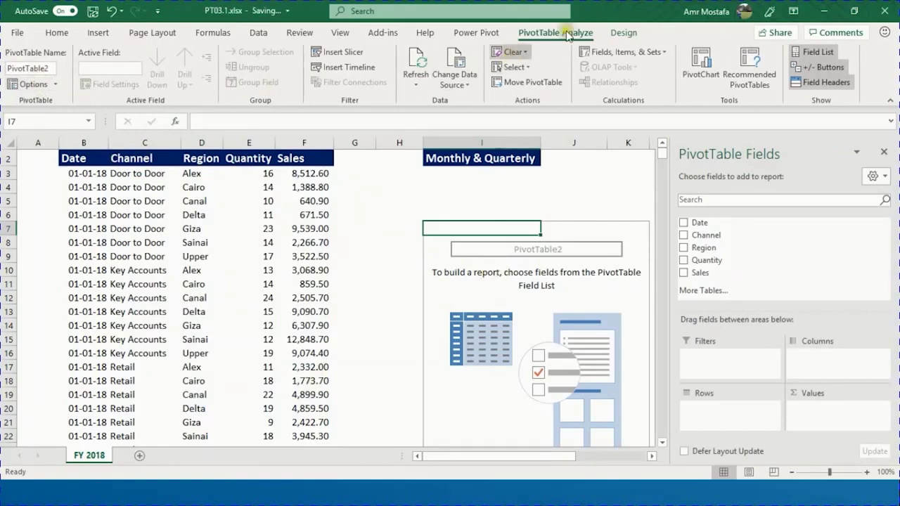
Step: Name the new pivot table SlaesMonthly and add the Sales field to its values
double_click(48, 68)
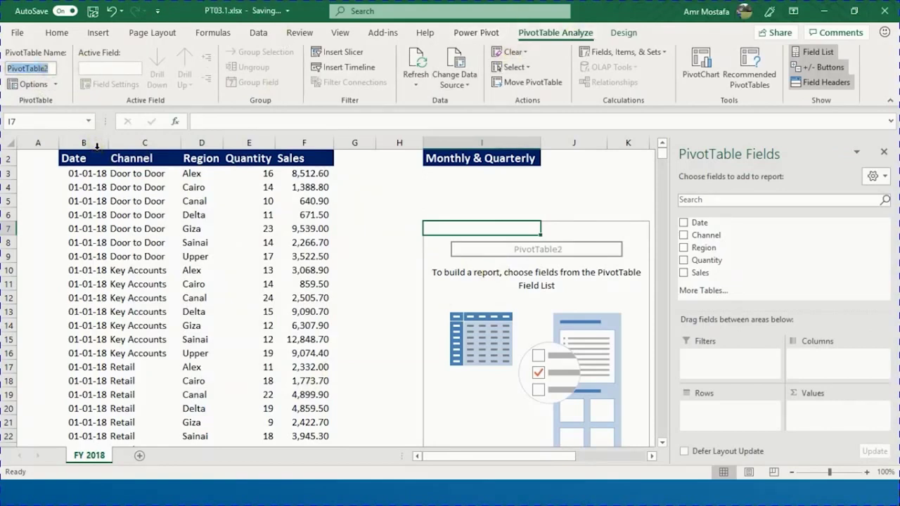
type("SlaesMonthly")
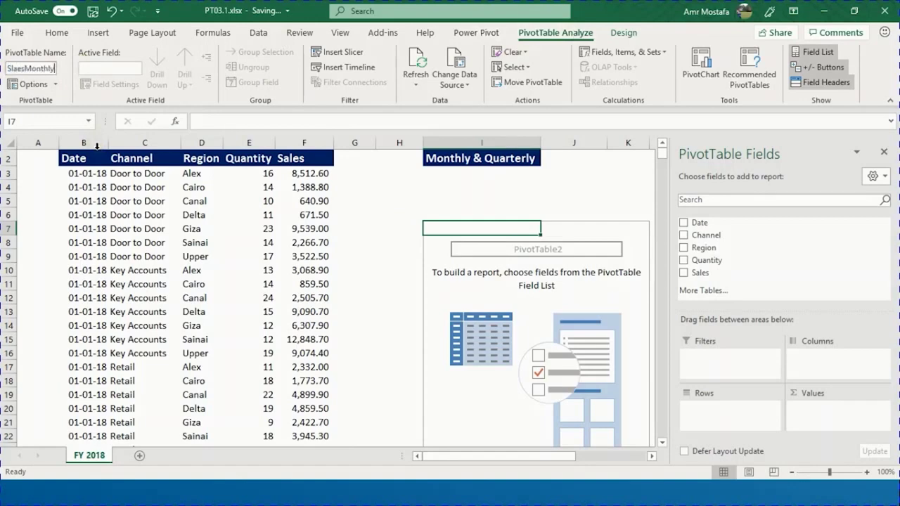
key("Return")
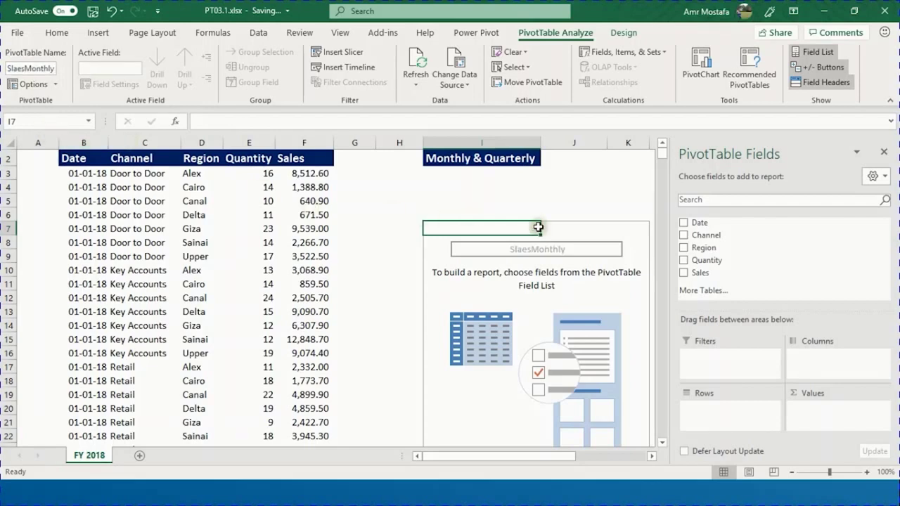
left_click_drag(716, 276, 813, 417)
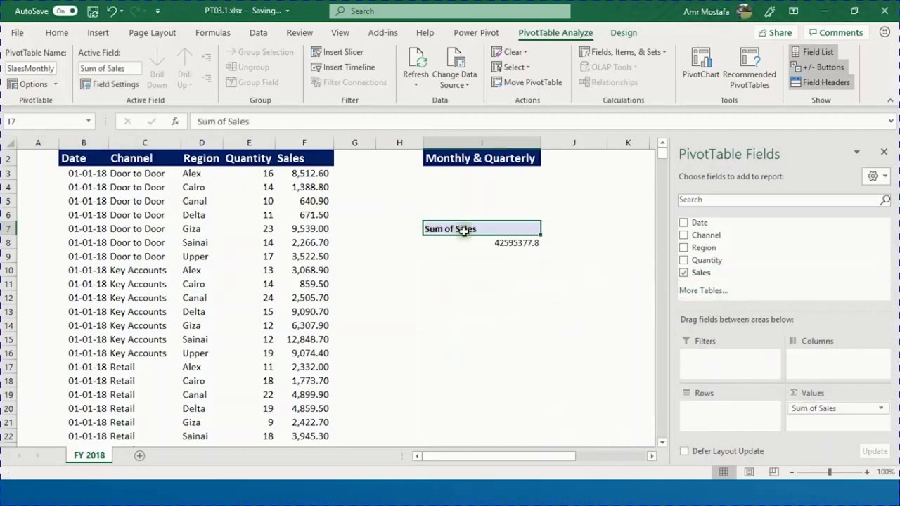
Step: Format the pivot table's Sum of Sales values as Currency with the $ symbol and no decimal places
left_click(510, 244)
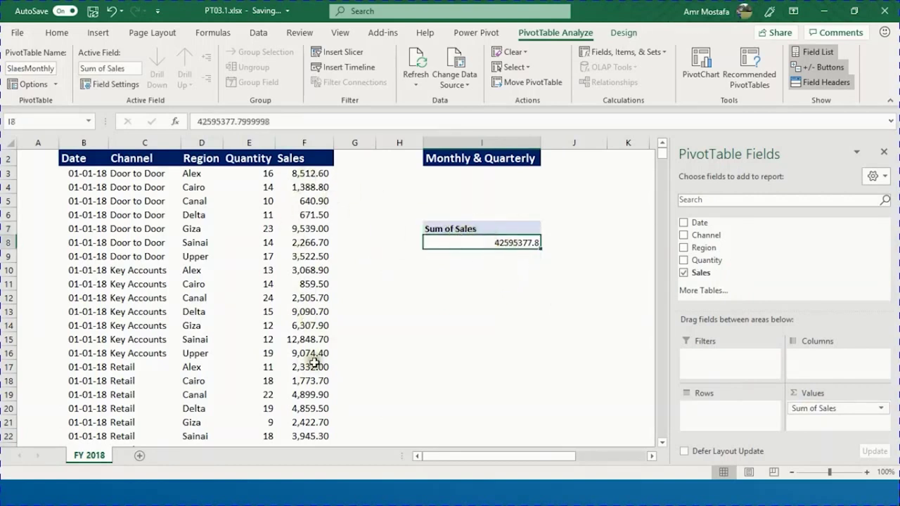
right_click(511, 242)
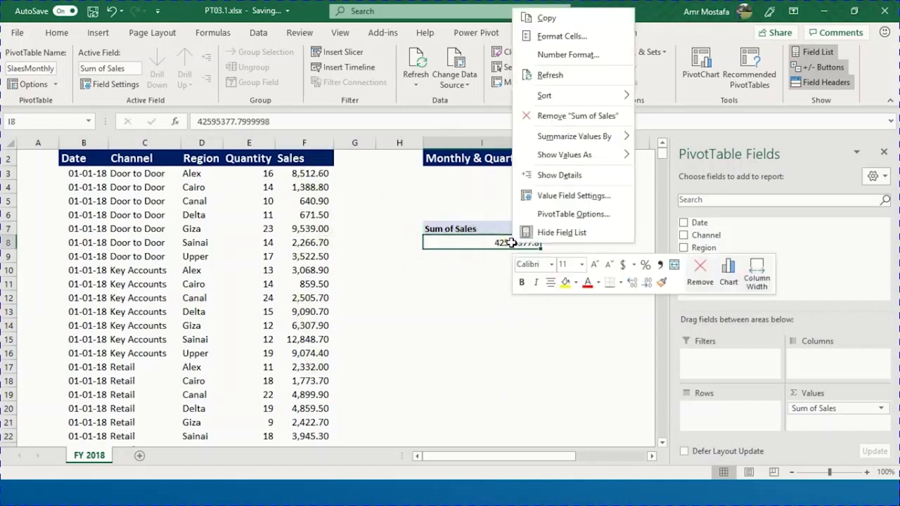
left_click(554, 55)
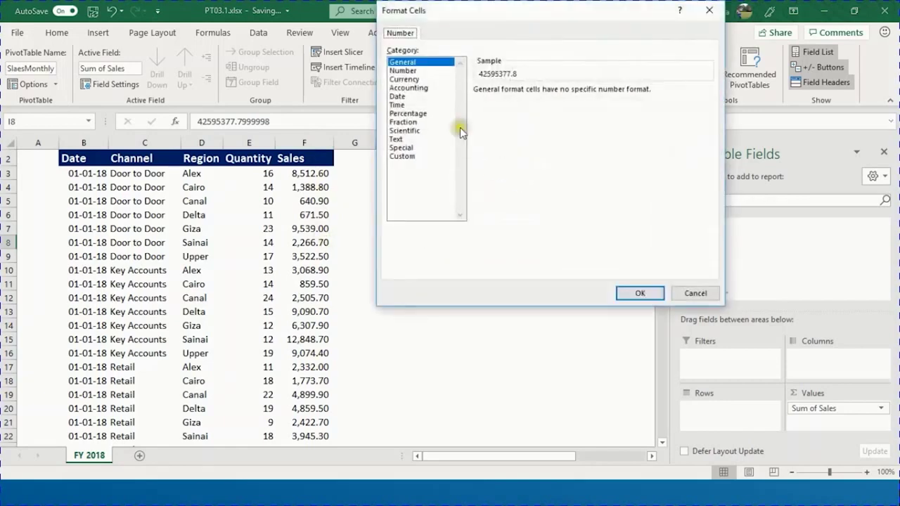
left_click(407, 79)
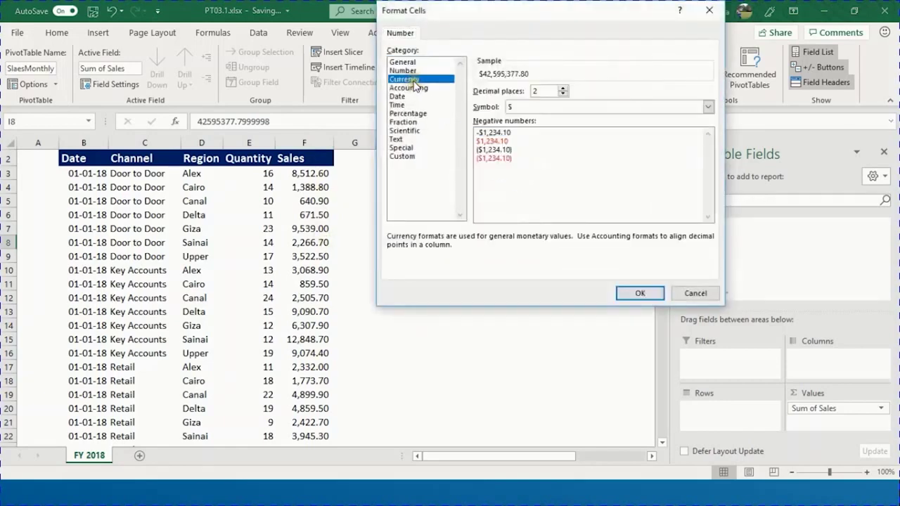
left_click(563, 93)
left_click(563, 94)
left_click(639, 293)
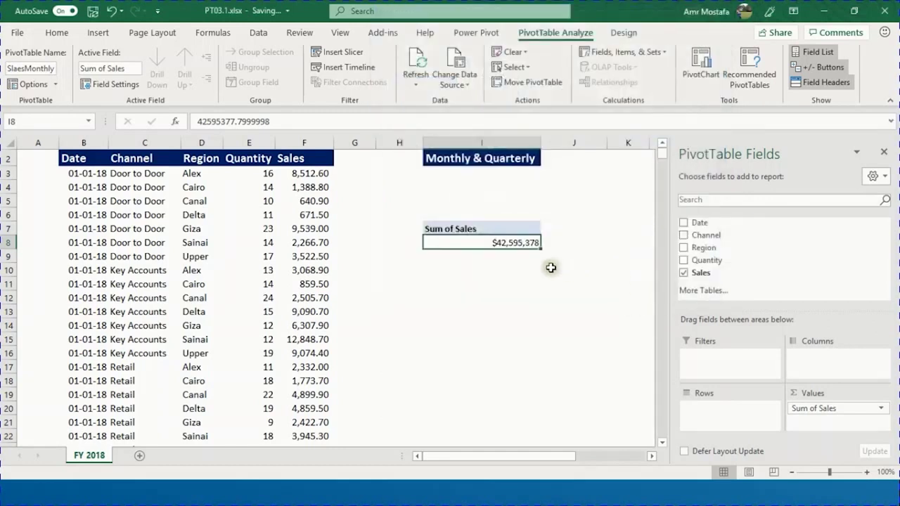
Step: Add the Date field to the pivot table's rows and check the range of dates in its filter list
left_click_drag(721, 222, 750, 420)
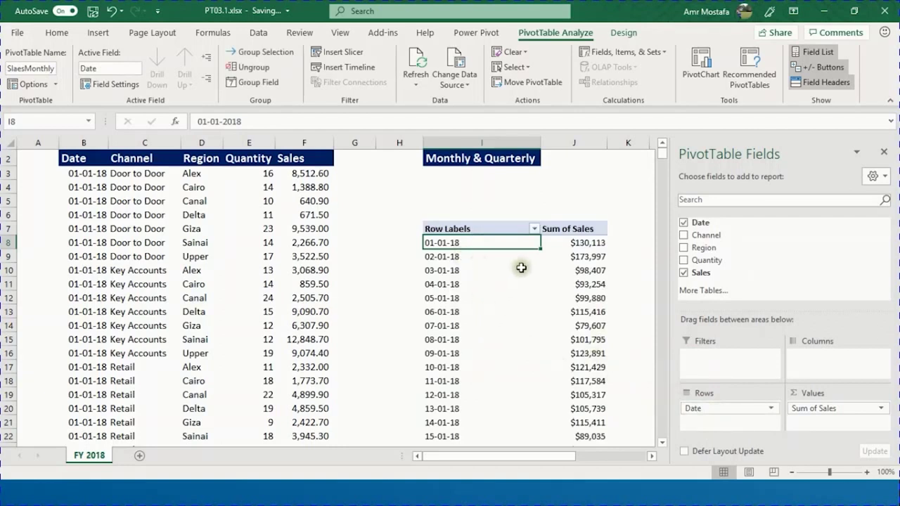
left_click(534, 229)
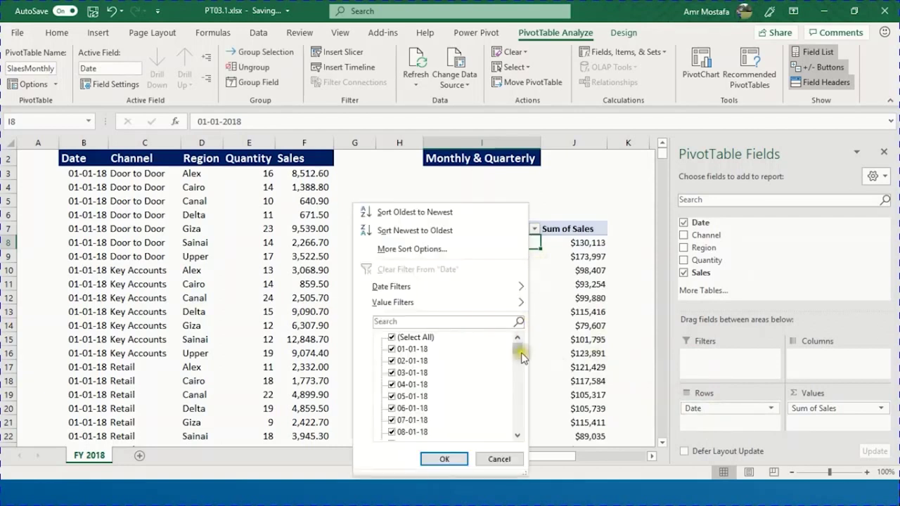
left_click_drag(518, 352, 519, 425)
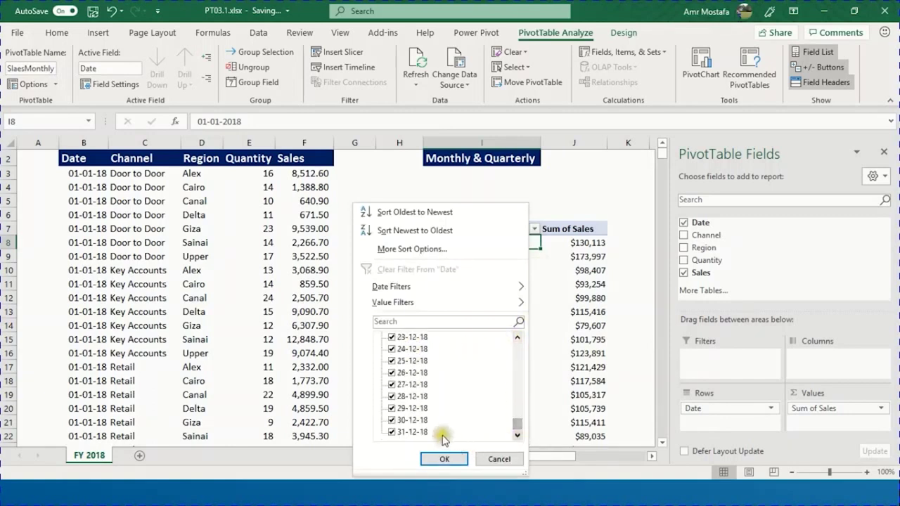
left_click(484, 460)
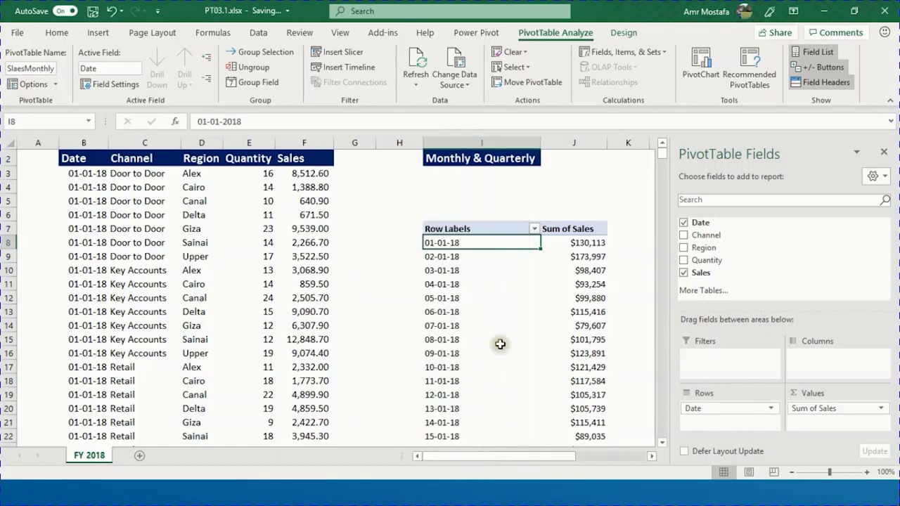
Step: Group the pivot table's Date field by Months and review the monthly sales values
left_click(454, 270)
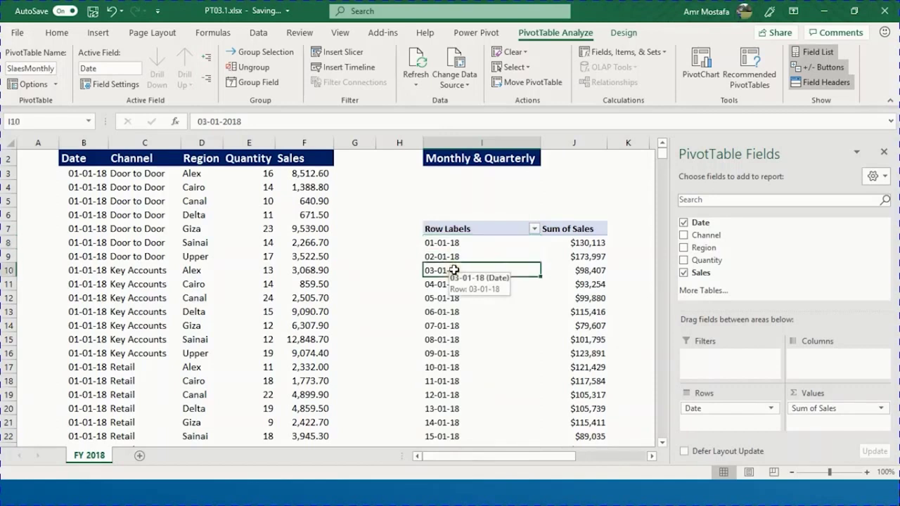
right_click(454, 271)
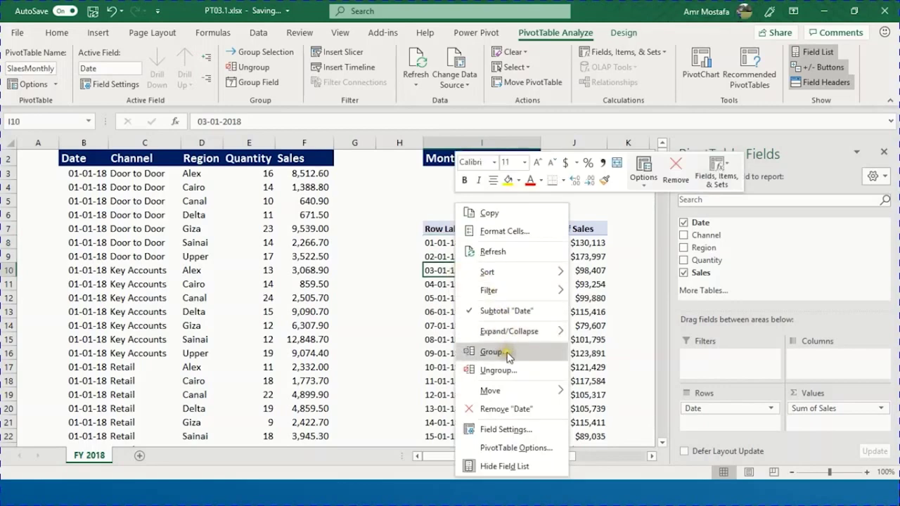
left_click(451, 272)
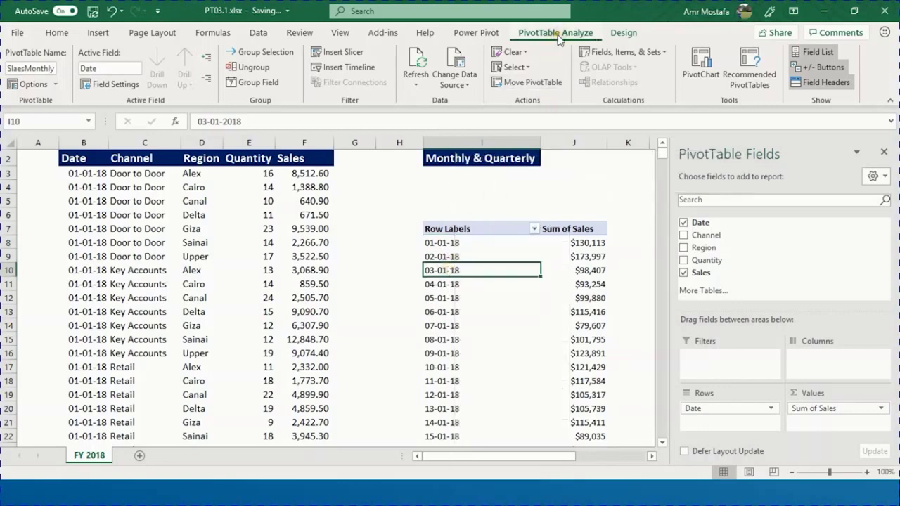
left_click(258, 83)
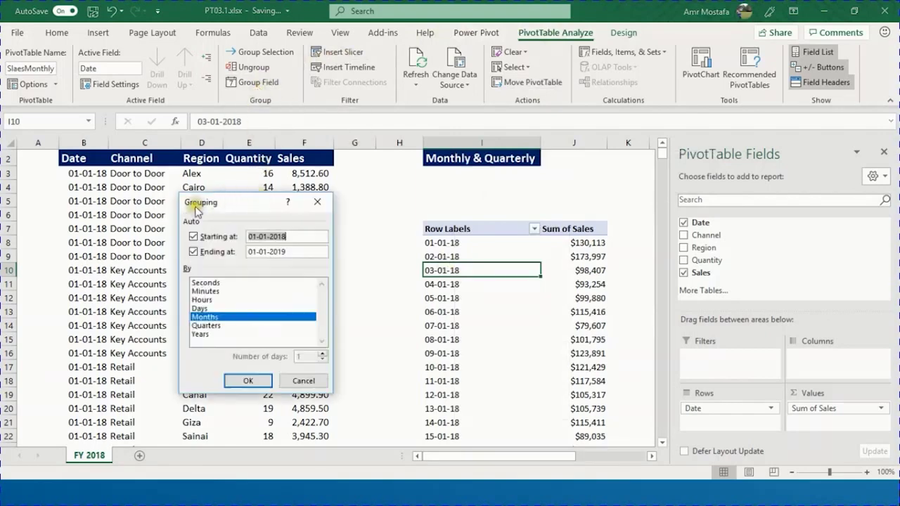
left_click(249, 382)
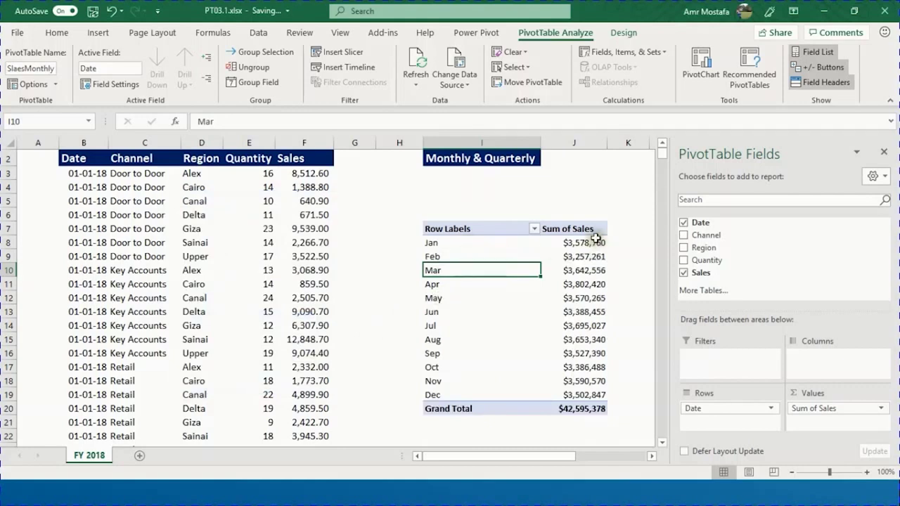
left_click_drag(595, 243, 596, 395)
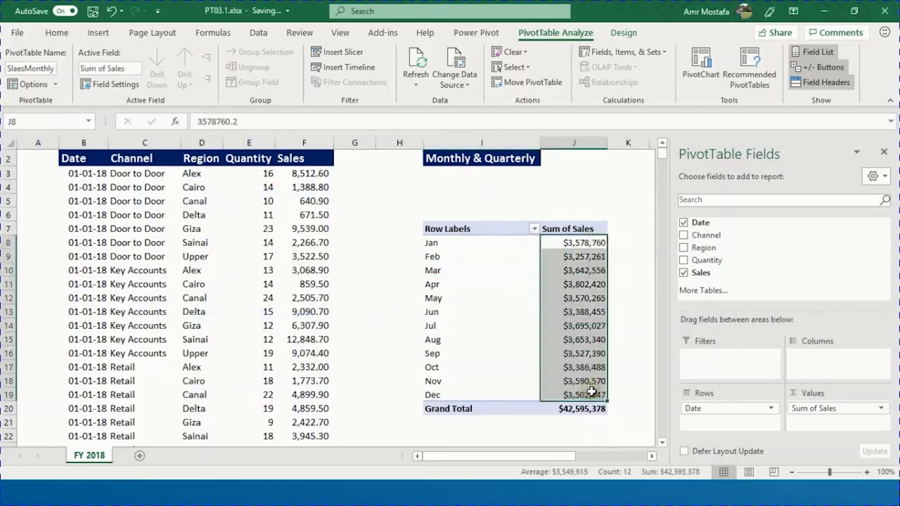
Step: Add Days to the Date field's grouping so the pivot table groups by both Days and Months
left_click(441, 272)
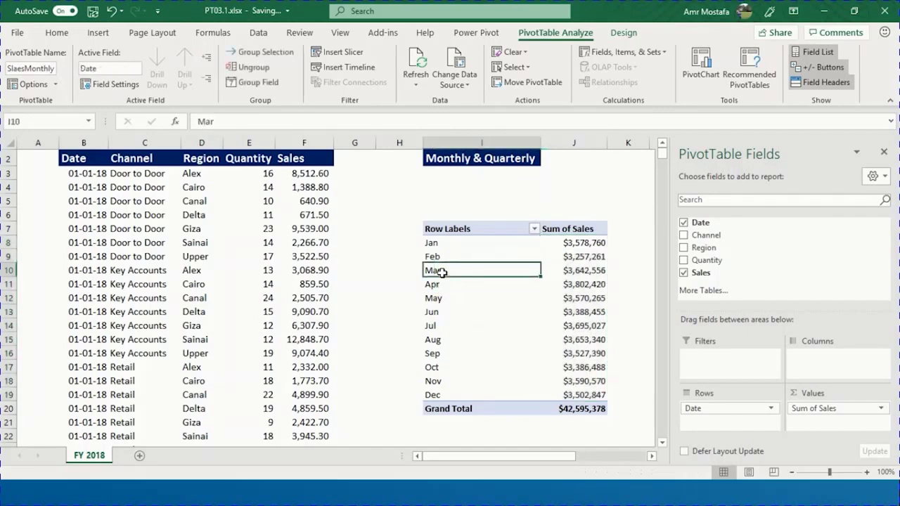
left_click(271, 86)
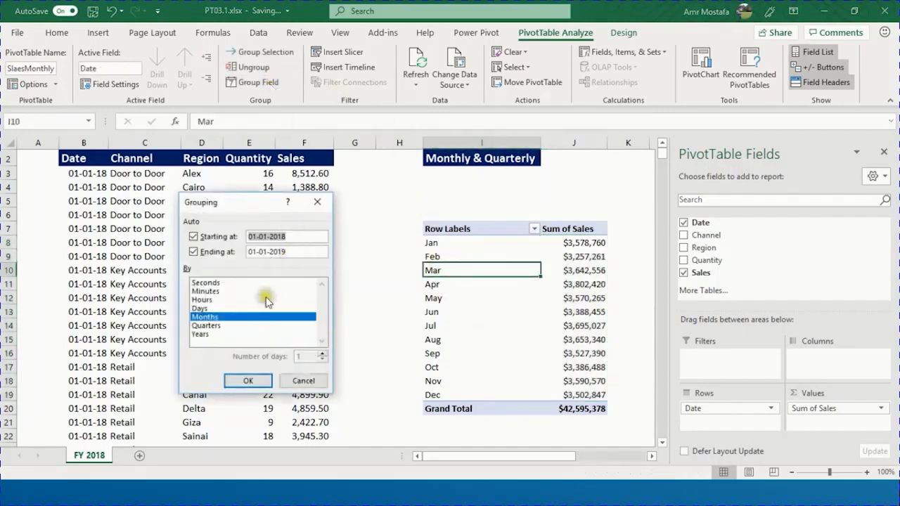
left_click(204, 309)
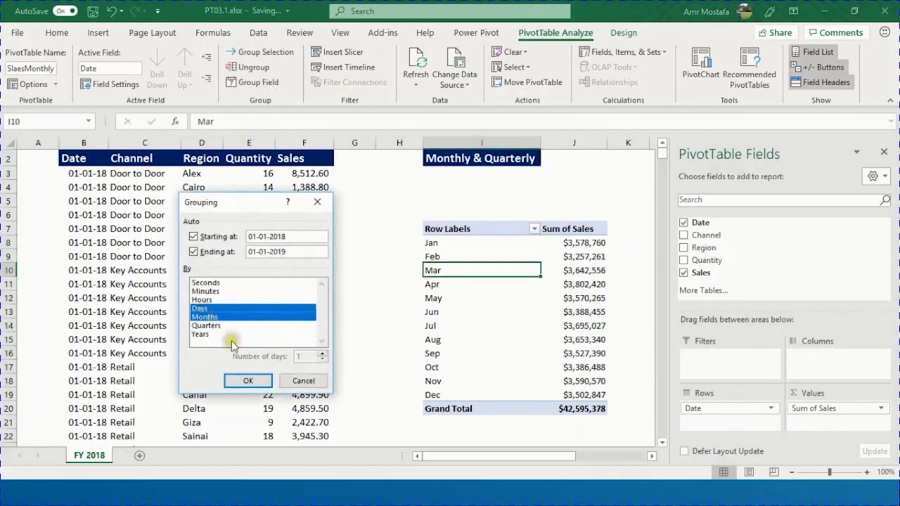
left_click(248, 381)
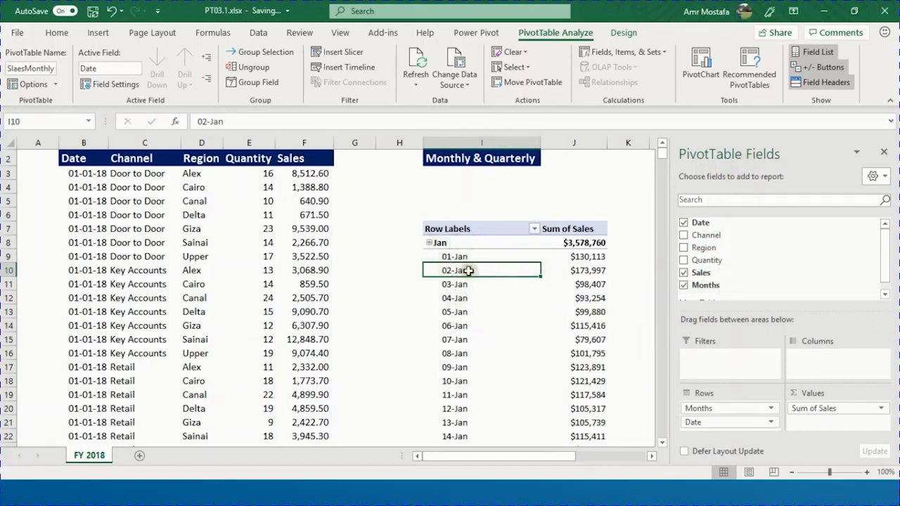
Step: Collapse the daily rows under every month and remove the Date field from the pivot table's rows
left_click(429, 244)
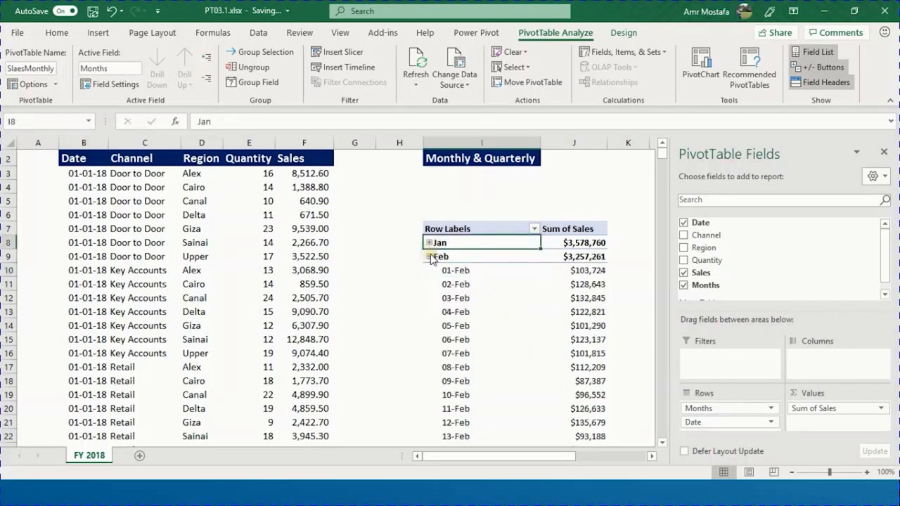
left_click(429, 256)
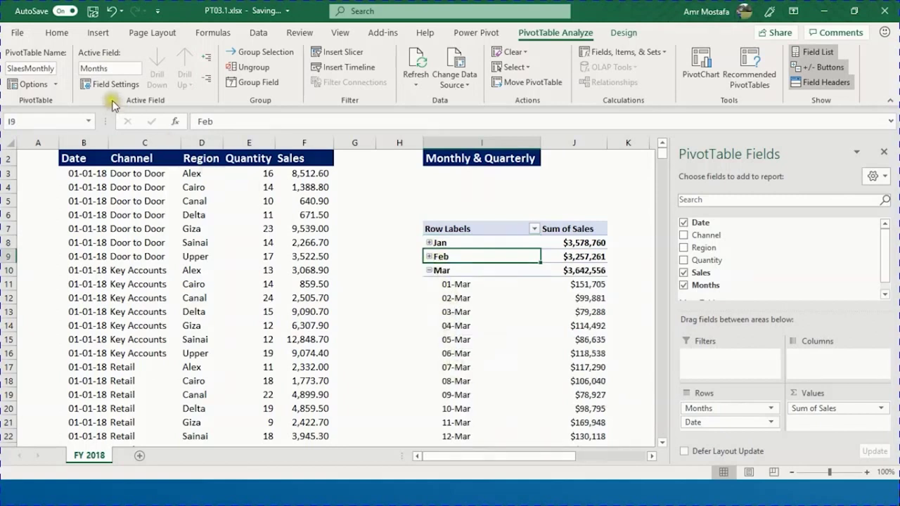
left_click(206, 78)
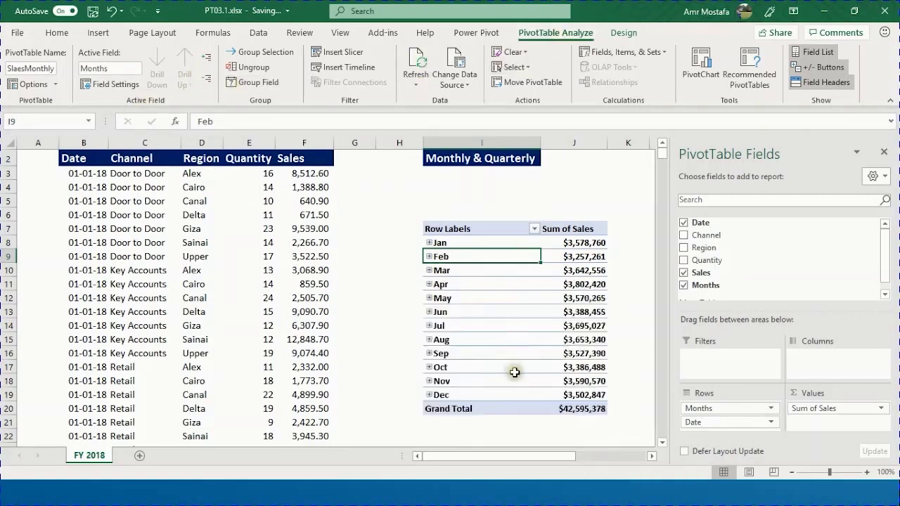
left_click(207, 64)
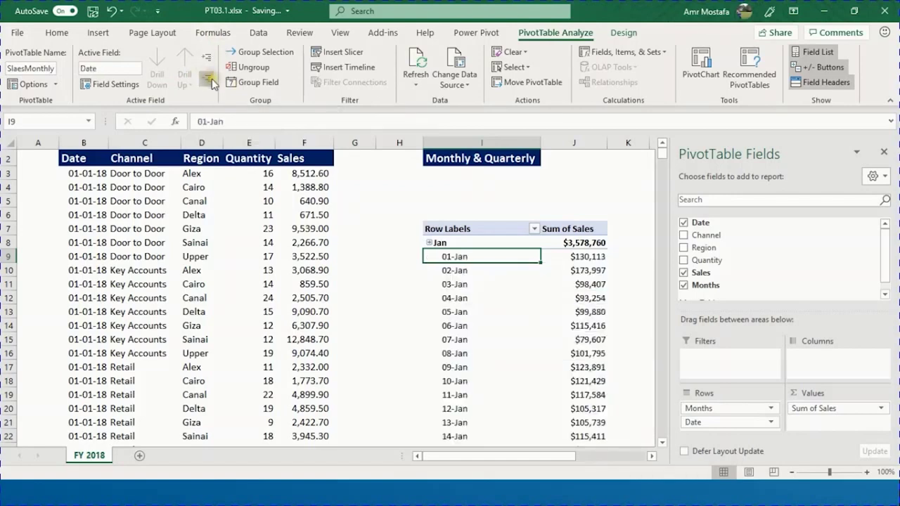
left_click(210, 81)
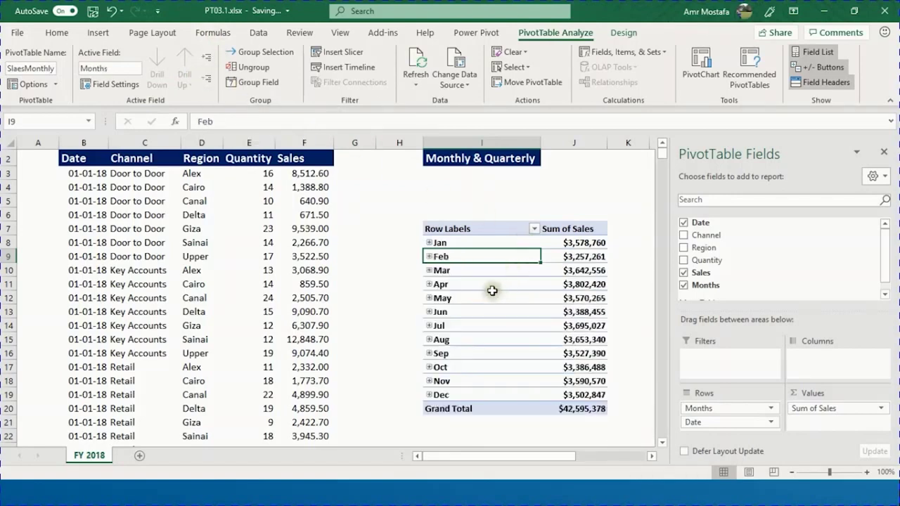
left_click(684, 223)
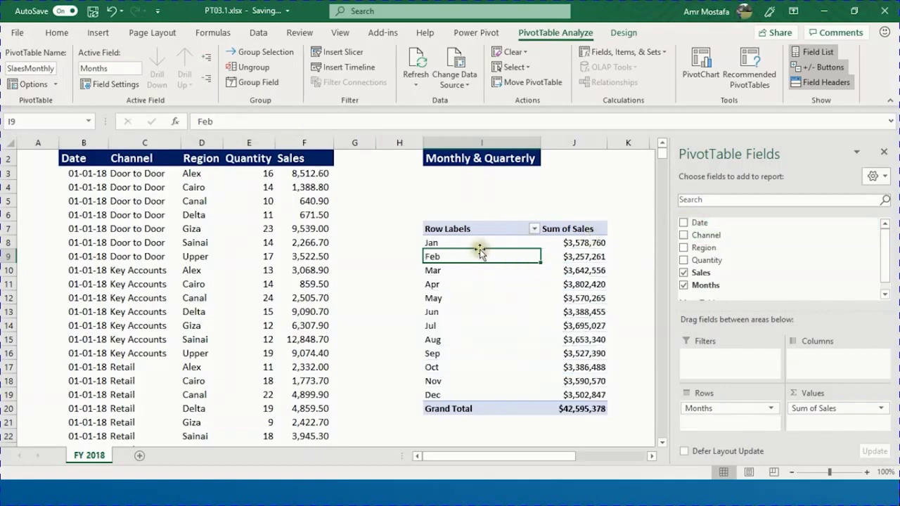
left_click_drag(474, 240, 474, 394)
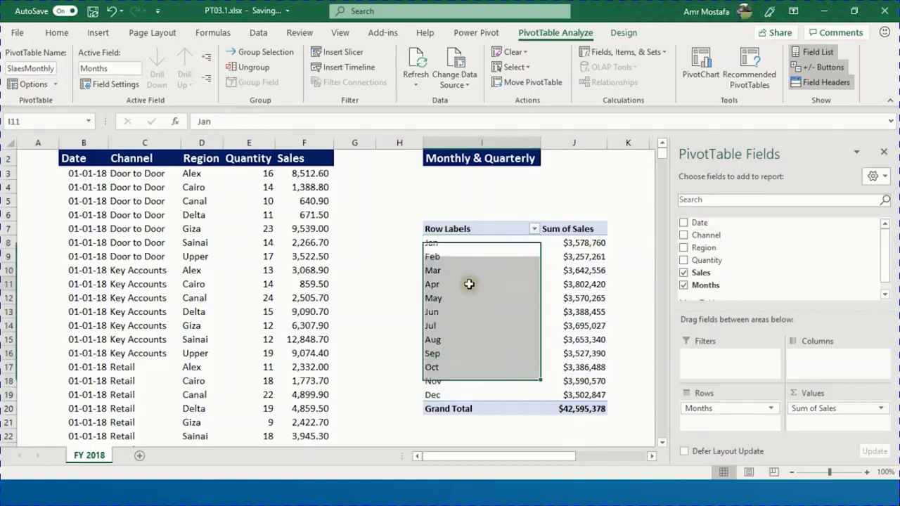
Step: Add Quarters to the month field's grouping, alongside Days and Months
left_click(469, 284)
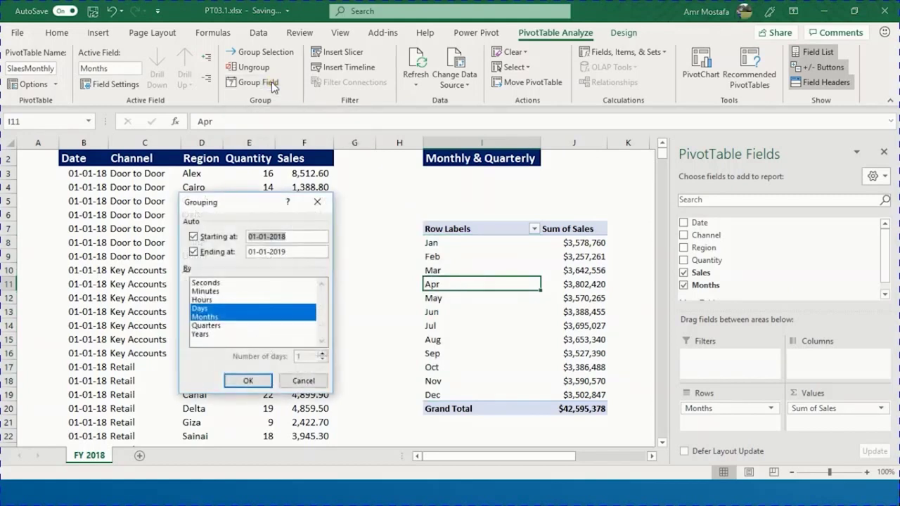
left_click(225, 326)
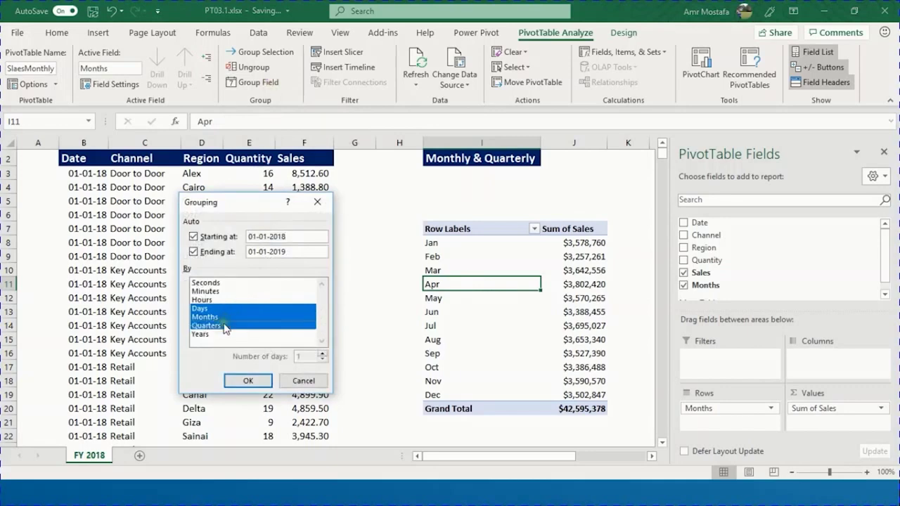
left_click(248, 380)
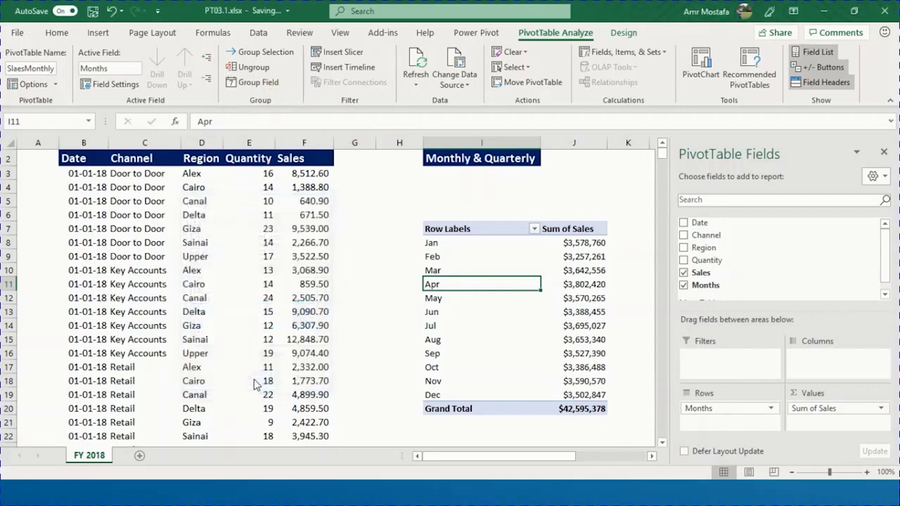
Step: Take the daily Date level out of the pivot table, keeping Quarters and Months as rows
scroll(774, 239, "down", 1)
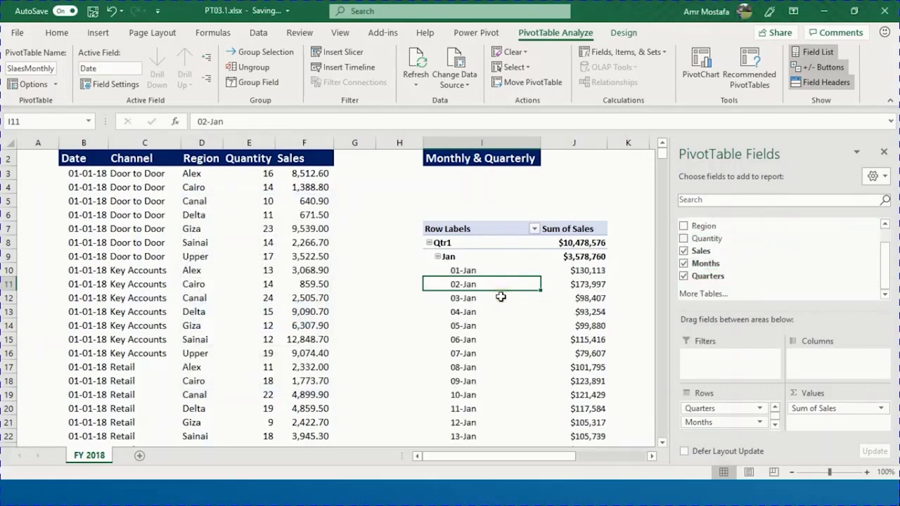
scroll(762, 253, "up", 2)
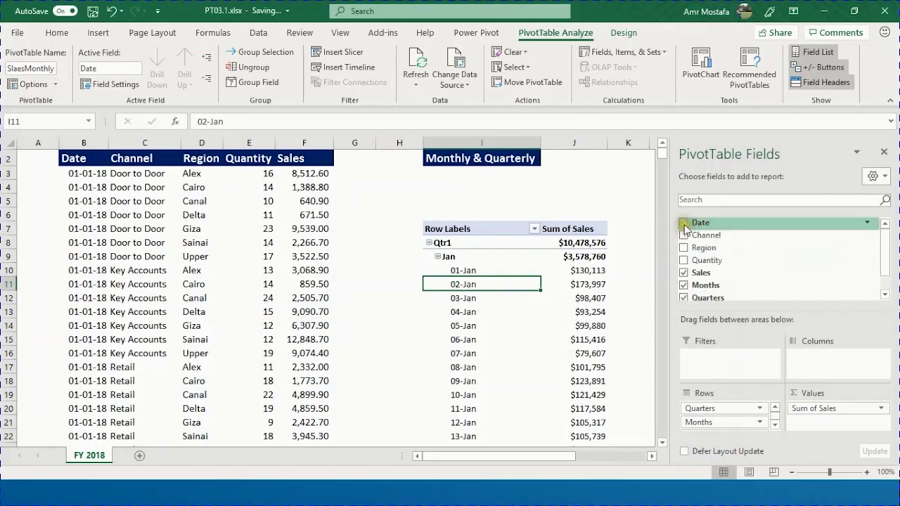
left_click(684, 222)
key("Up")
key("Up")
key("Up")
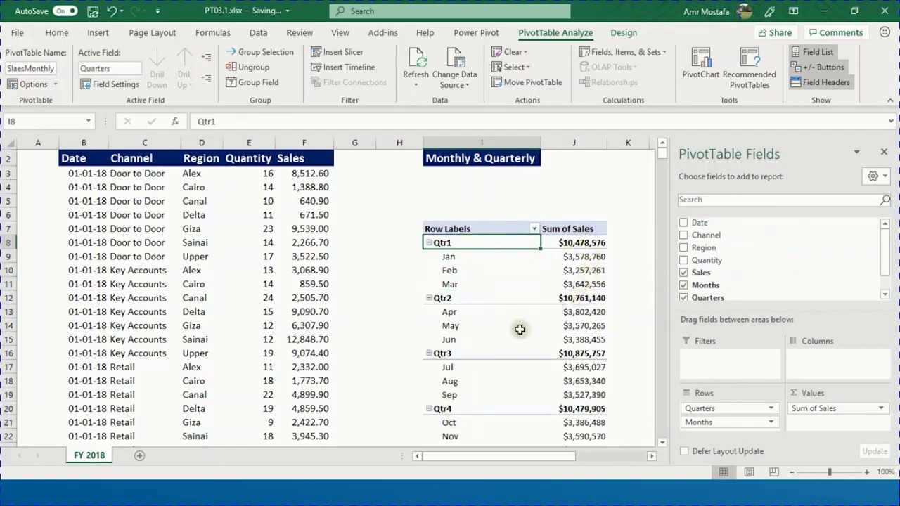
Step: Review the quarterly and monthly sales report and the Weekly section beside it
scroll(520, 329, "down", 1)
scroll(519, 329, "up", 1)
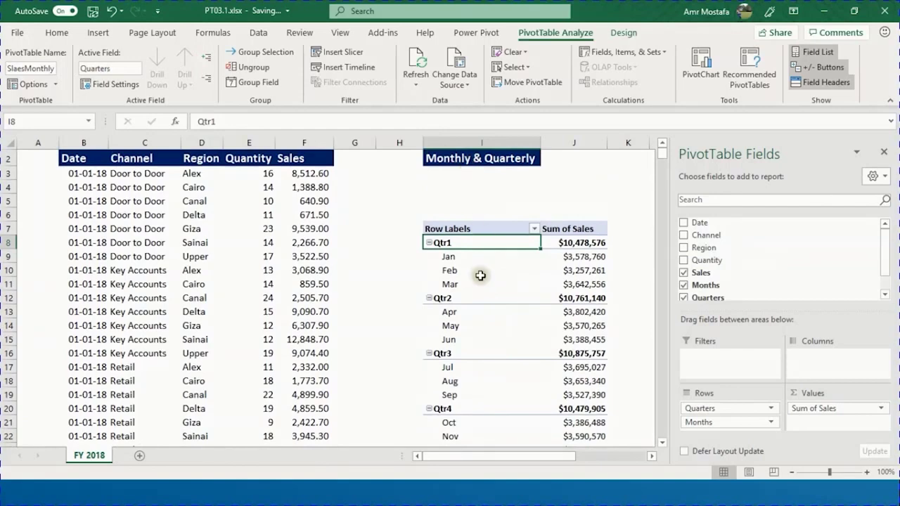
key("Right")
key("Right")
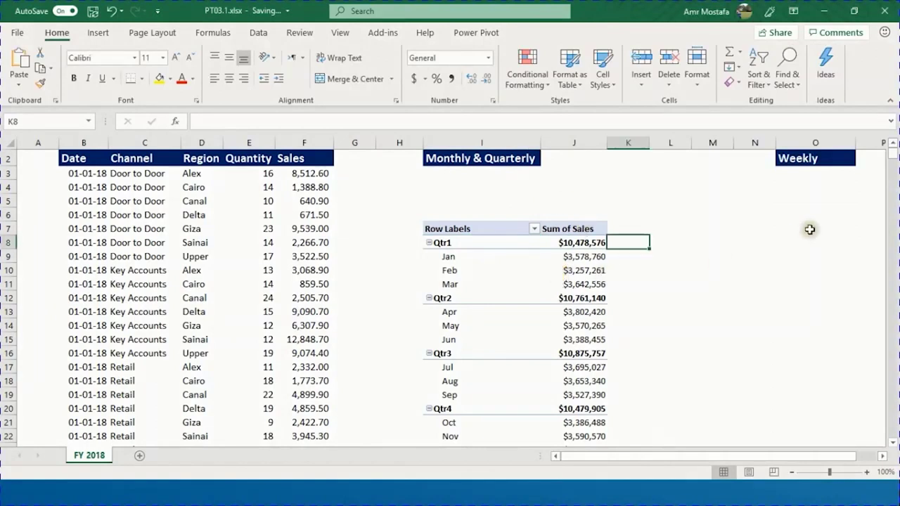
left_click(883, 456)
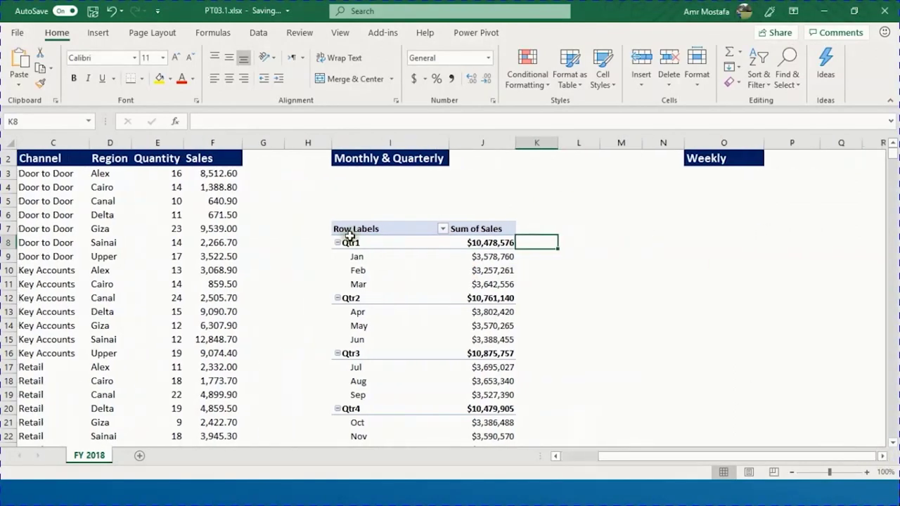
Step: Copy the whole Monthly & Quarterly pivot table and paste it at cell O7 beneath the Weekly heading
left_click(350, 231)
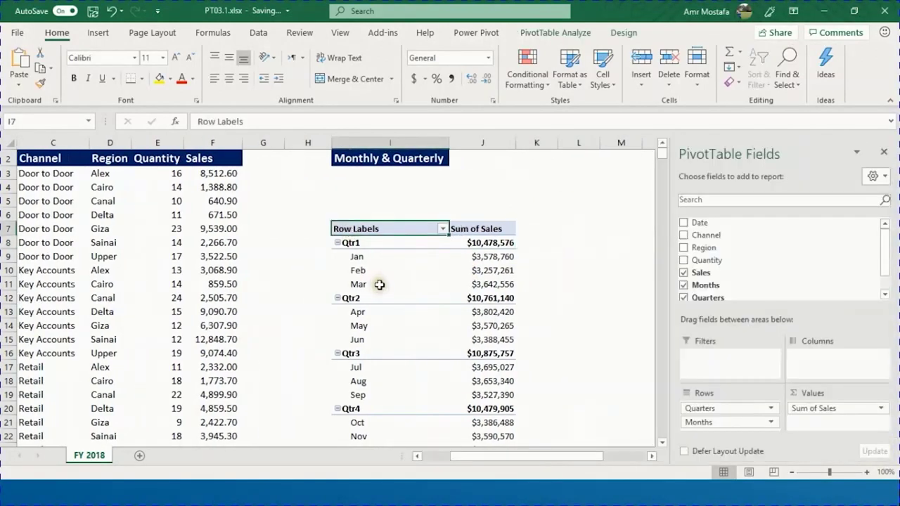
key("ctrl+a")
key("ctrl+c")
key("Right")
key("Right")
key("Right")
key("Right")
key("Right")
key("Right")
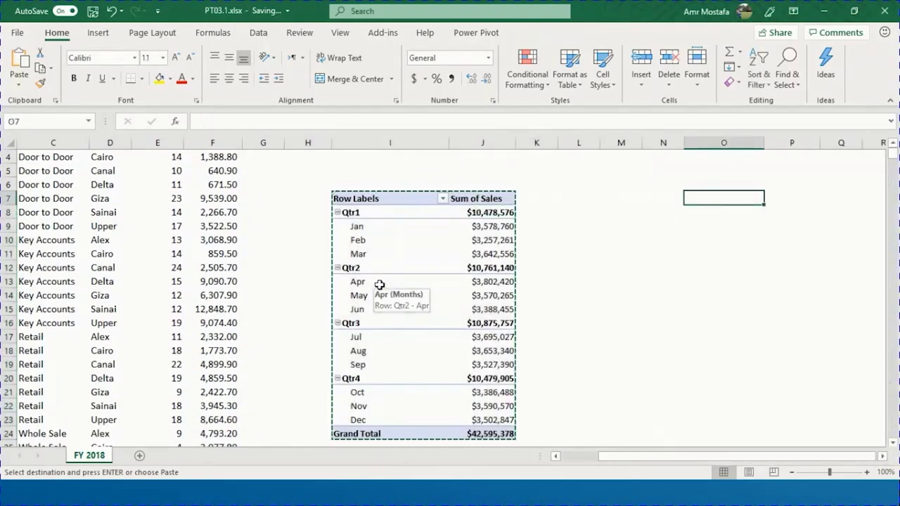
key("ctrl+v")
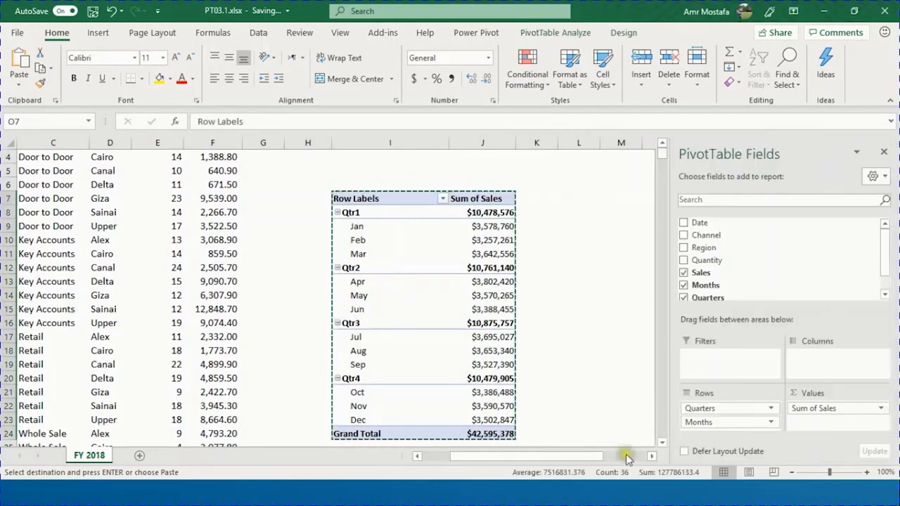
left_click(652, 457)
left_click(651, 456)
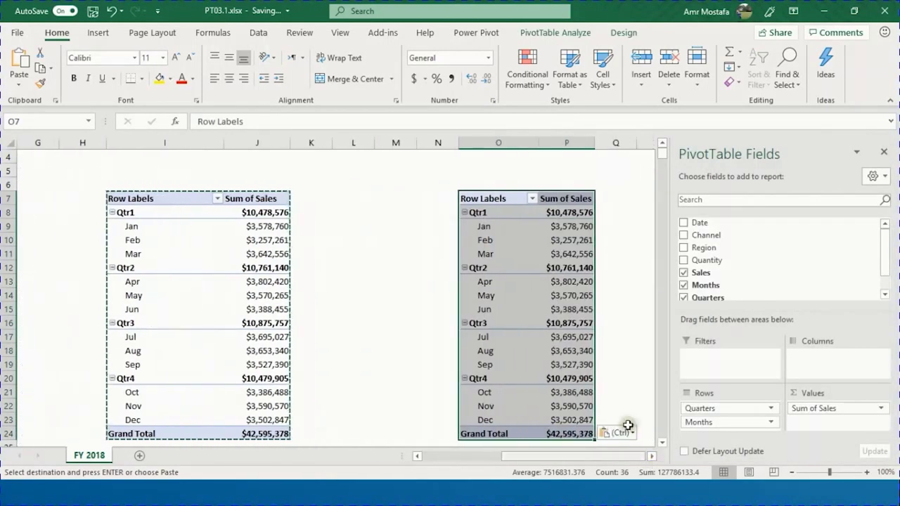
scroll(492, 281, "up", 1)
Step: Ungroup the Months field in the pivot table copy beneath the Weekly heading
left_click(498, 240)
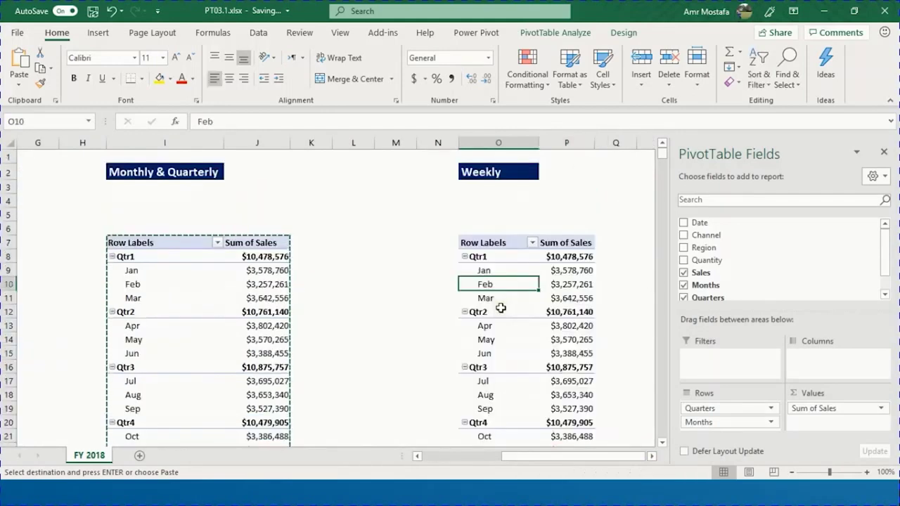
key("Escape")
left_click(549, 33)
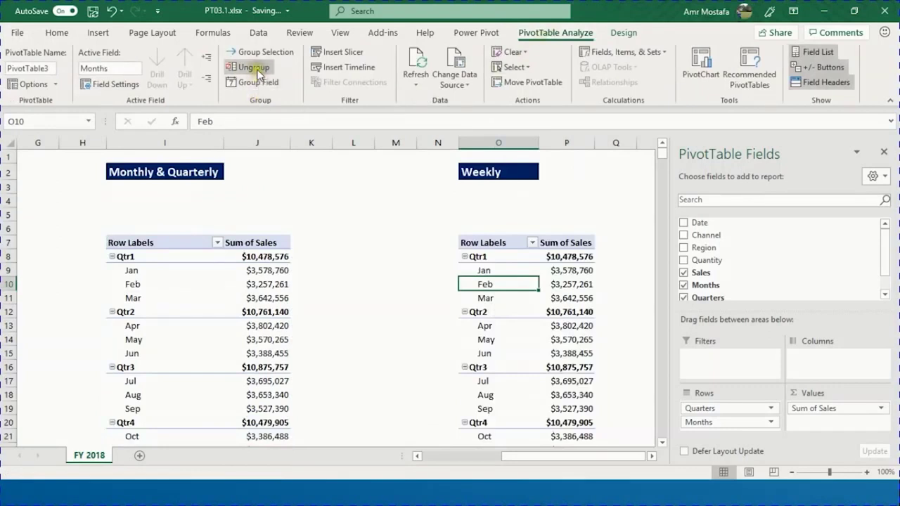
right_click(510, 283)
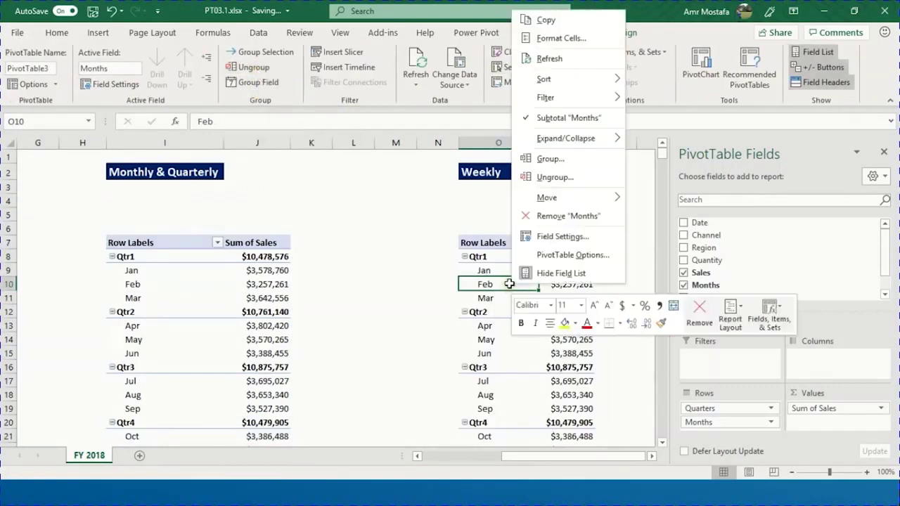
left_click(555, 178)
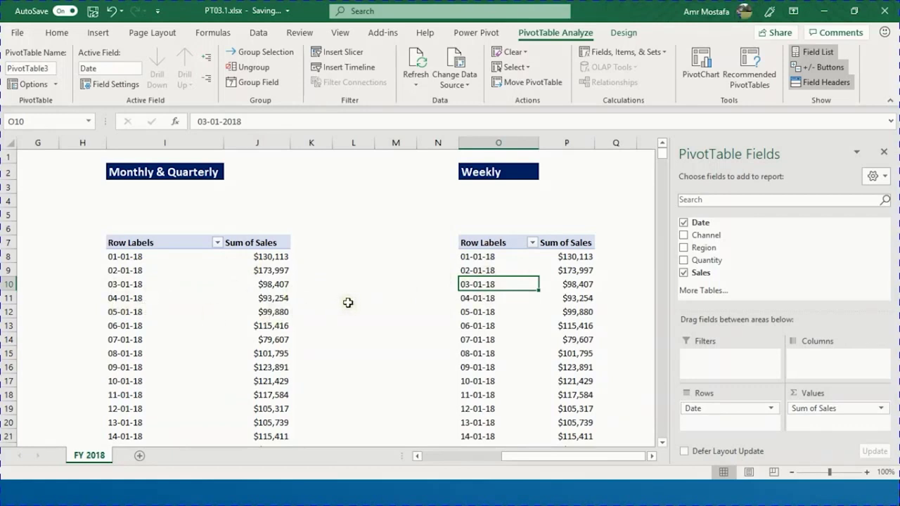
Step: Undo the ungrouping and delete the pivot table copy beneath the Weekly heading
key("ctrl+z")
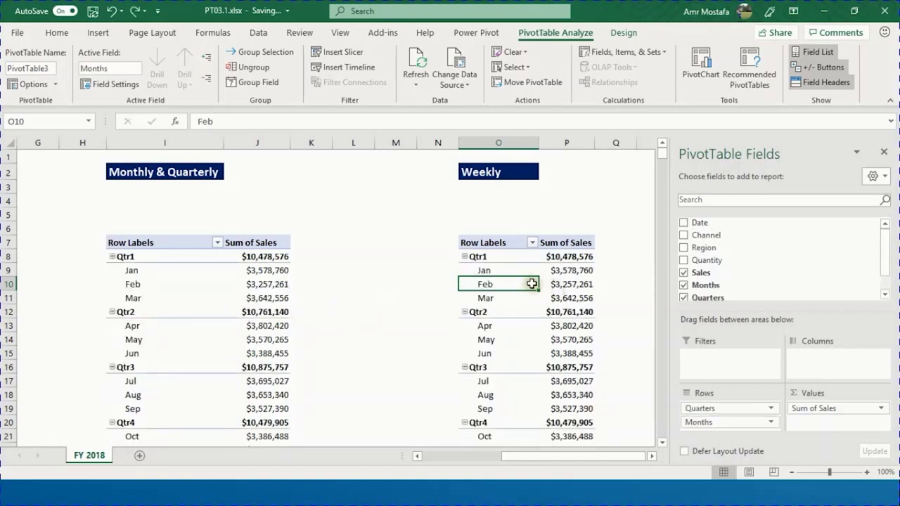
key("ctrl+a")
key("Delete")
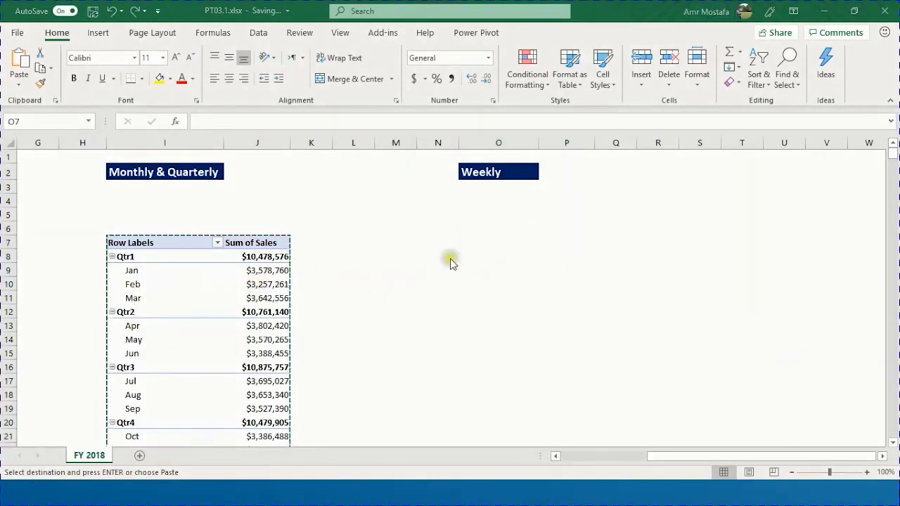
Step: Paste a copy of the Monthly & Quarterly pivot table at F5 in workbook Book1 and fit the Sum of Sales column's width
key("alt+Tab")
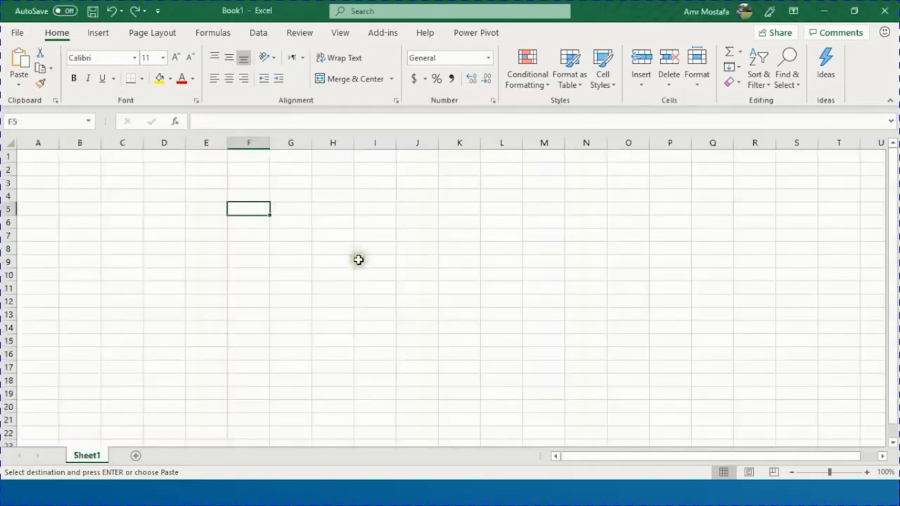
key("ctrl+v")
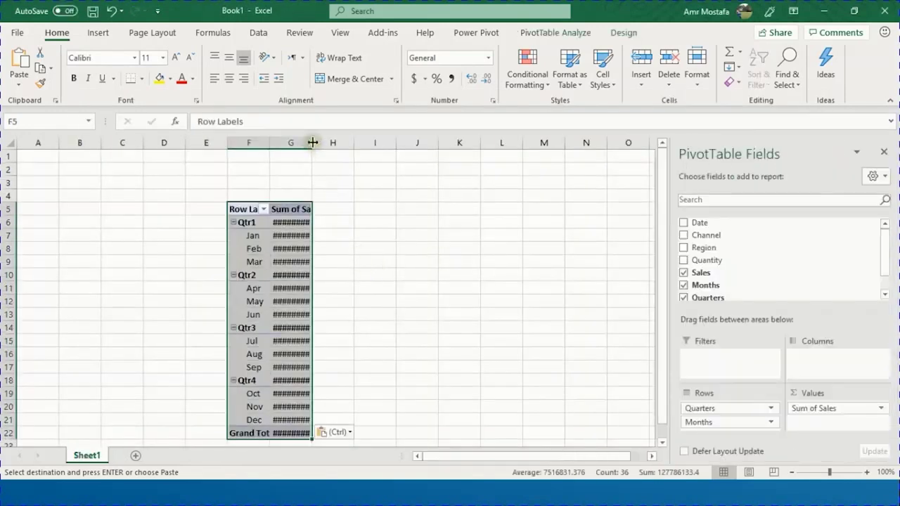
double_click(313, 142)
left_click(307, 247)
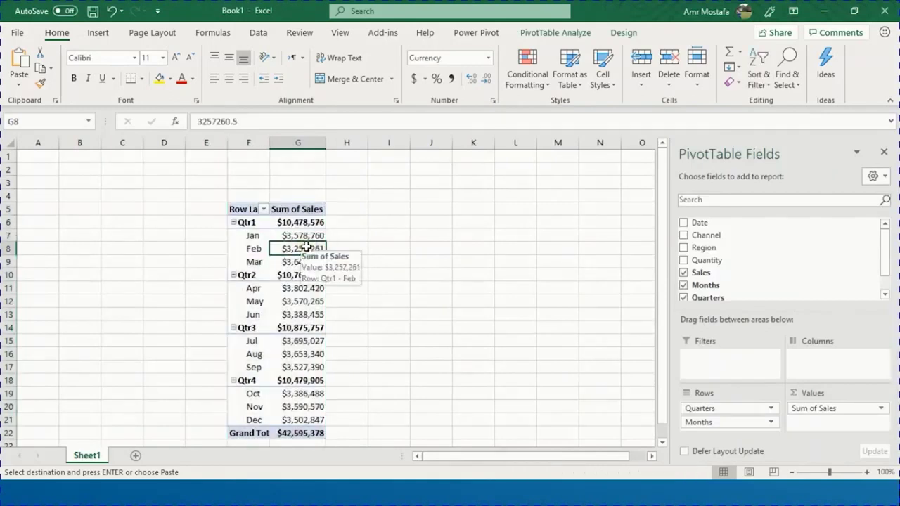
Step: Ungroup the Months field of the pivot table in Book1 into individual dates
left_click(243, 251)
left_click(531, 36)
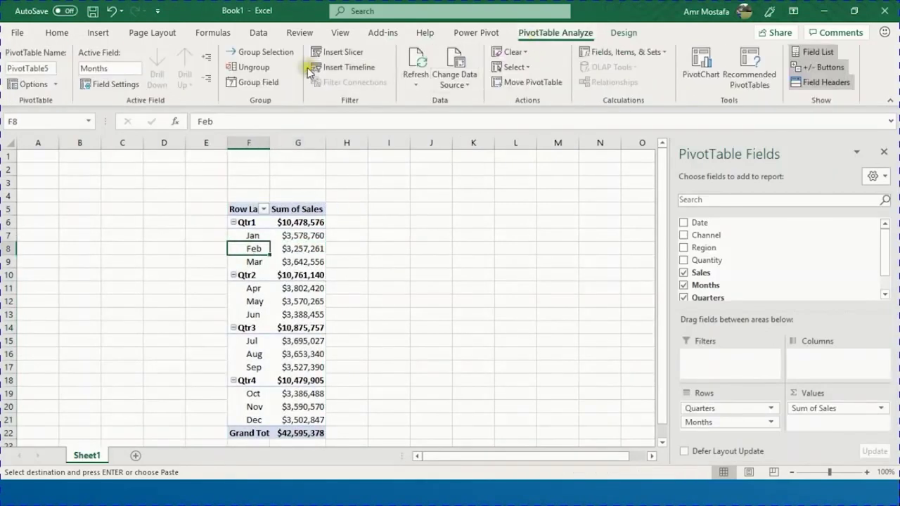
left_click(266, 73)
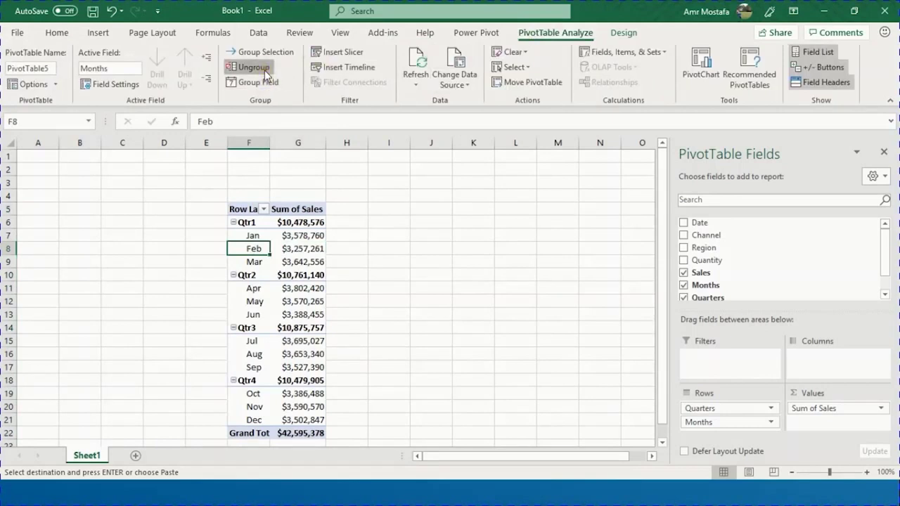
Step: Copy the entire ungrouped pivot table from Book1 to cell O7 beneath the Weekly heading in PT03.1.xlsx
left_click(243, 208)
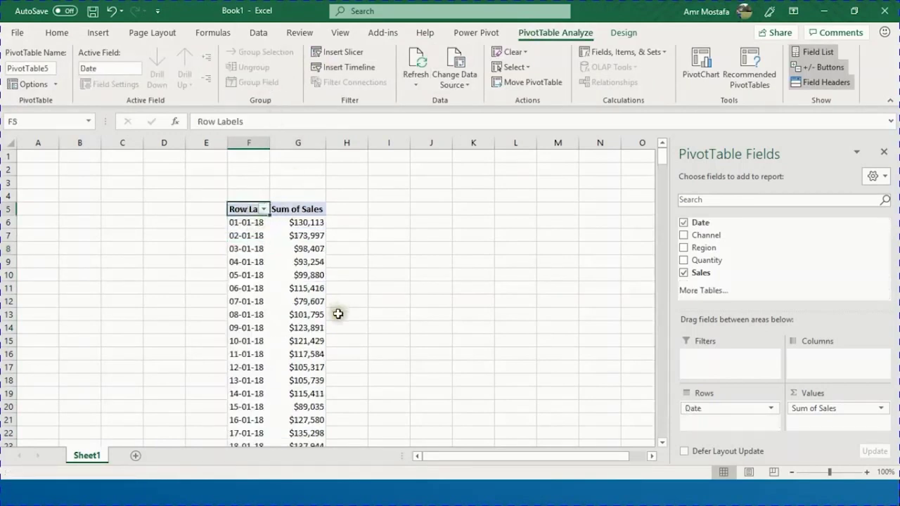
key("shift+Right")
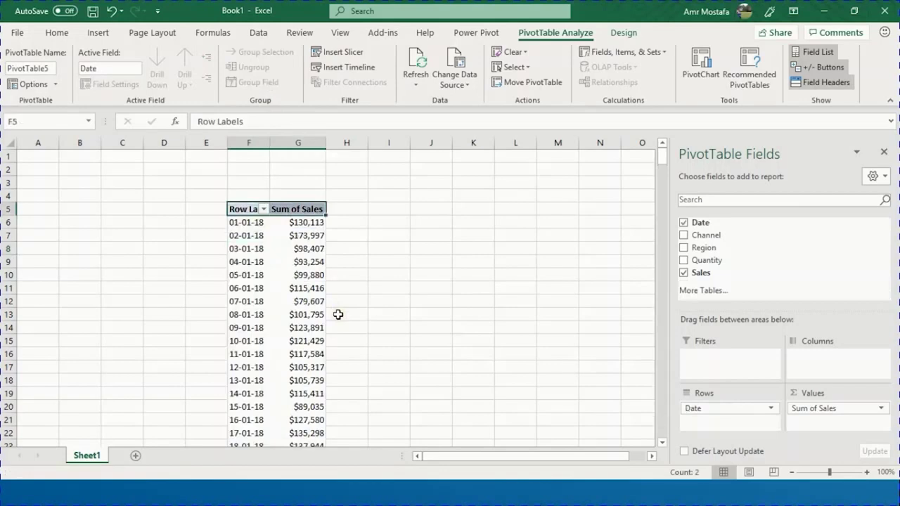
key("ctrl+shift+Down")
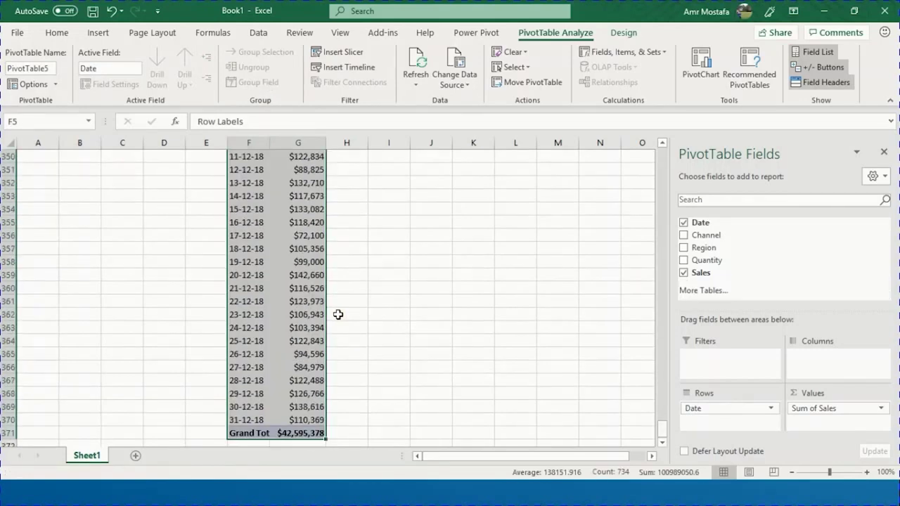
key("ctrl+c")
key("ctrl+BackSpace")
key("alt+Tab")
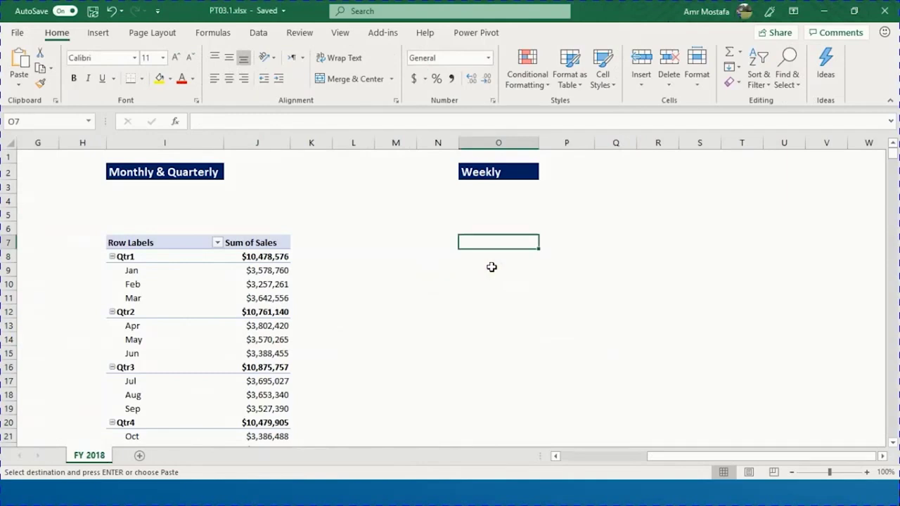
key("ctrl+v")
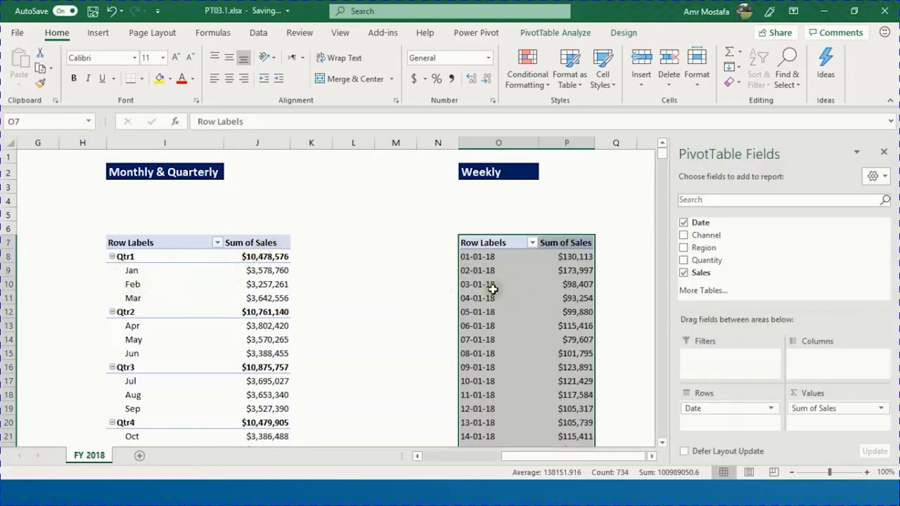
Step: Group the Weekly pivot table's Date field by Days only, with 7 days per group
left_click(516, 284)
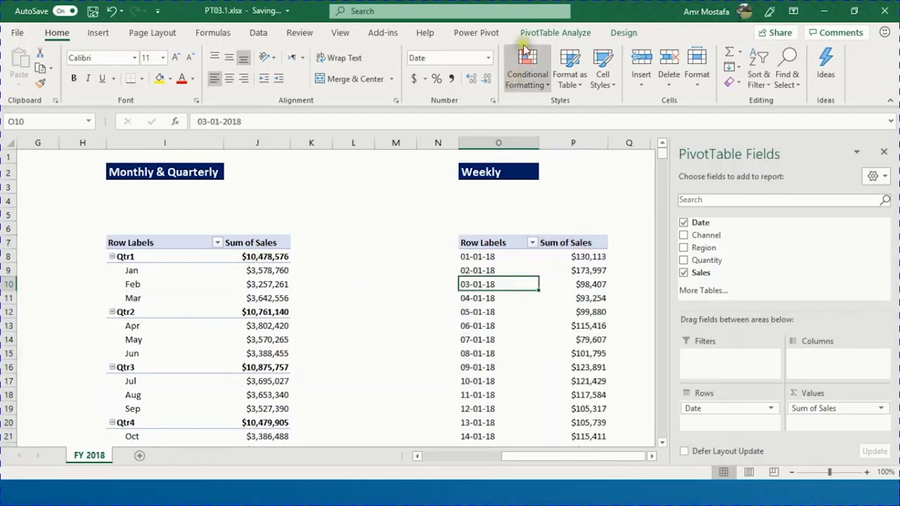
left_click(543, 33)
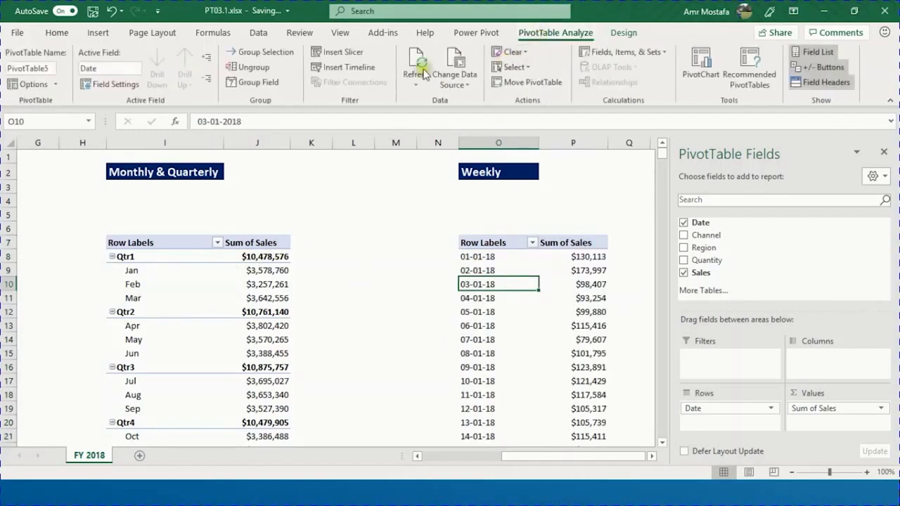
left_click(258, 82)
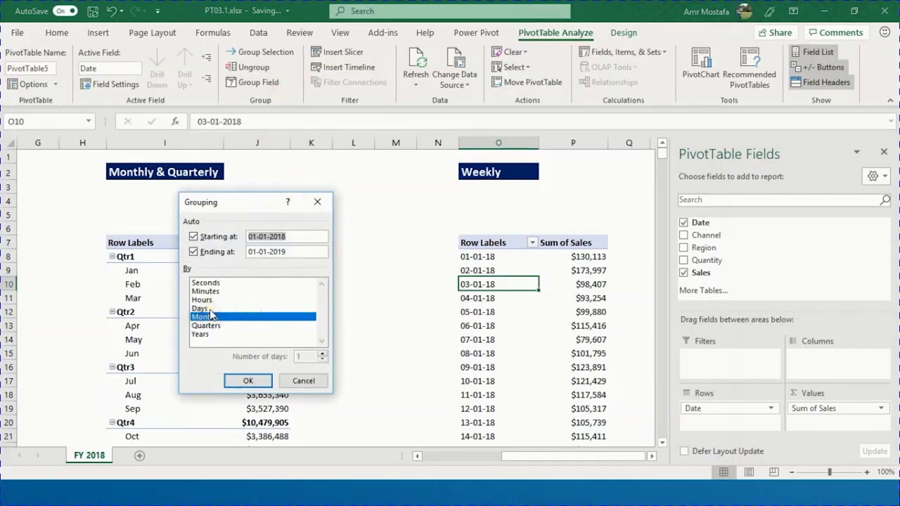
left_click(210, 311)
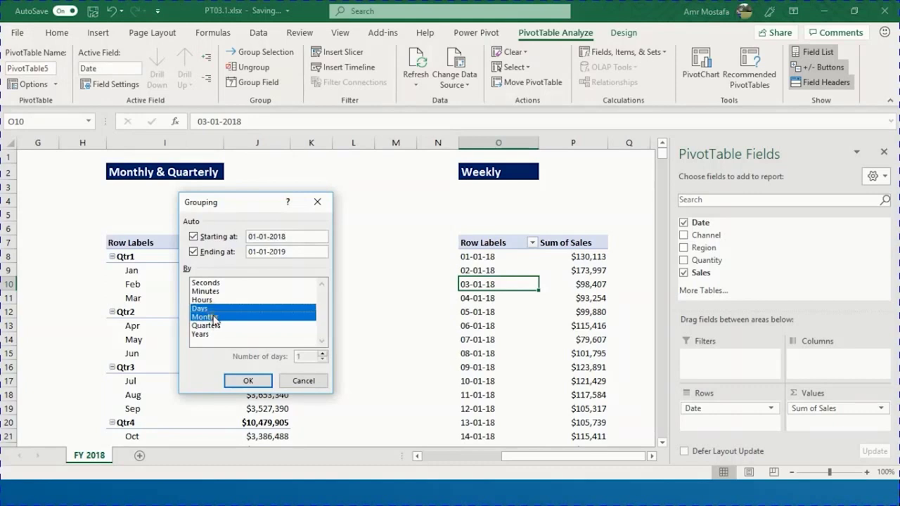
left_click(215, 320)
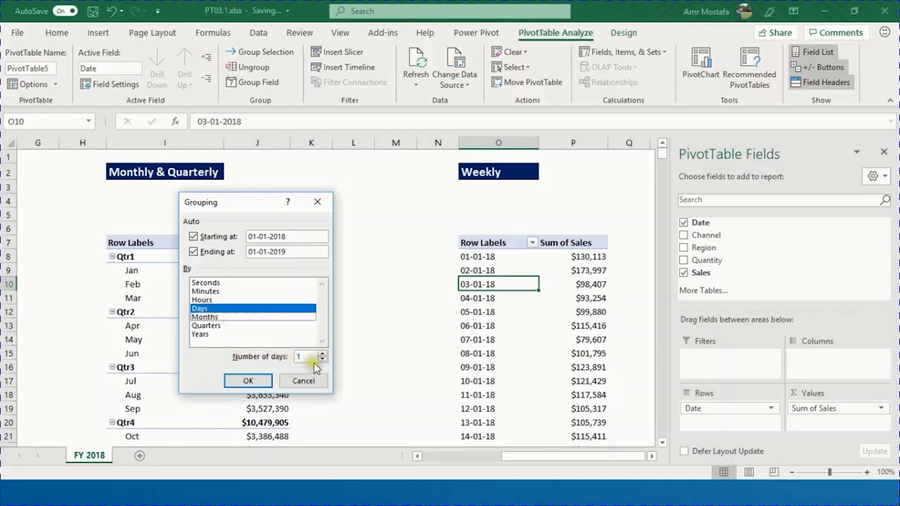
left_click(203, 317)
left_click(211, 318)
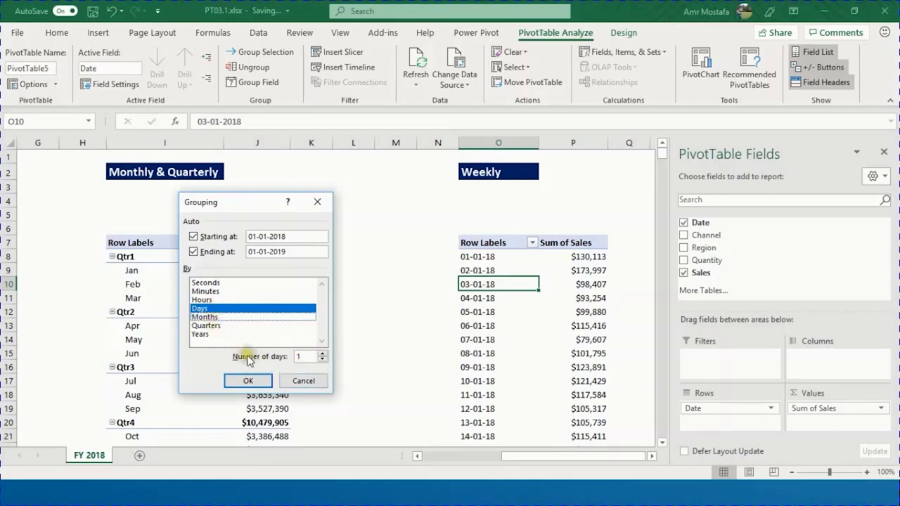
double_click(307, 357)
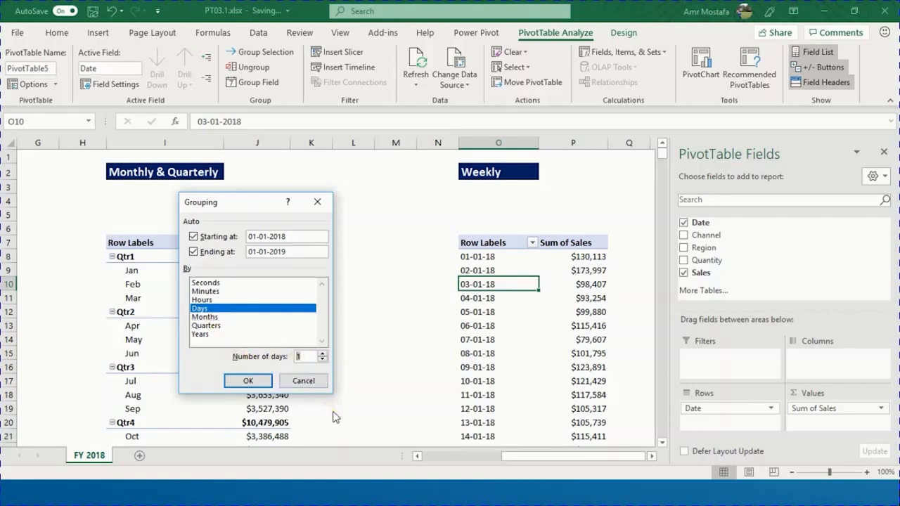
left_click(264, 379)
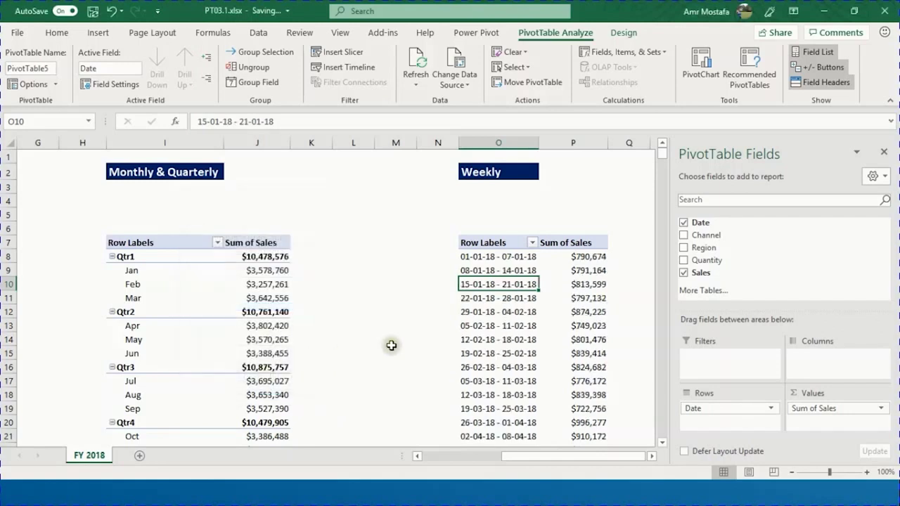
Step: Review the weekly date ranges in the new pivot table and compare them with the monthly and quarterly report
left_click(508, 257)
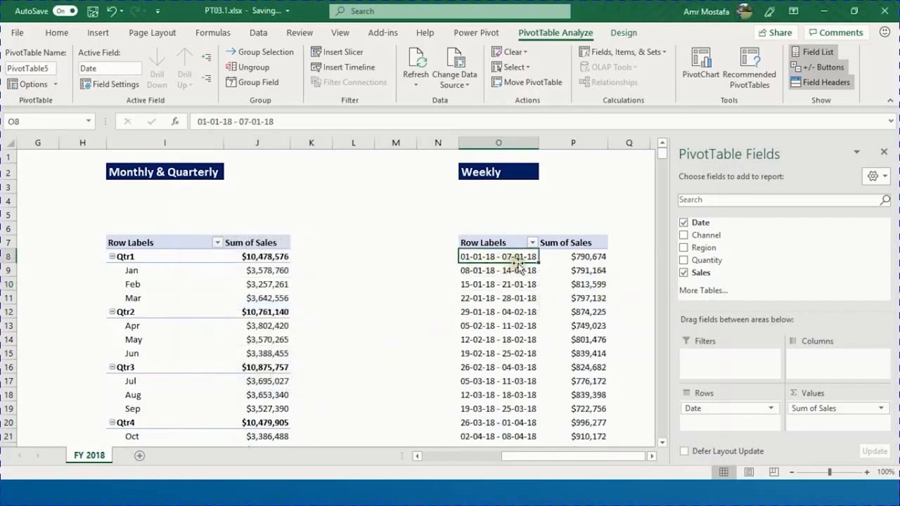
scroll(516, 283, "down", 13)
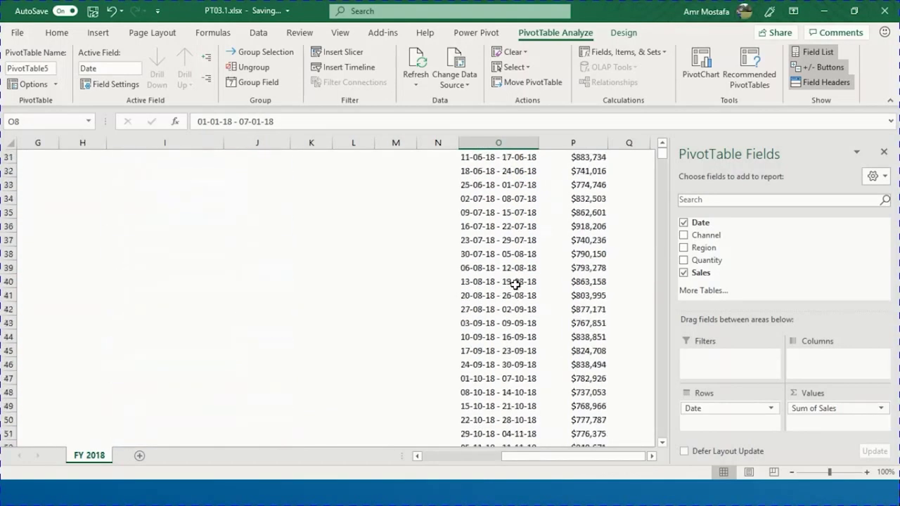
scroll(516, 284, "down", 3)
scroll(515, 283, "up", 12)
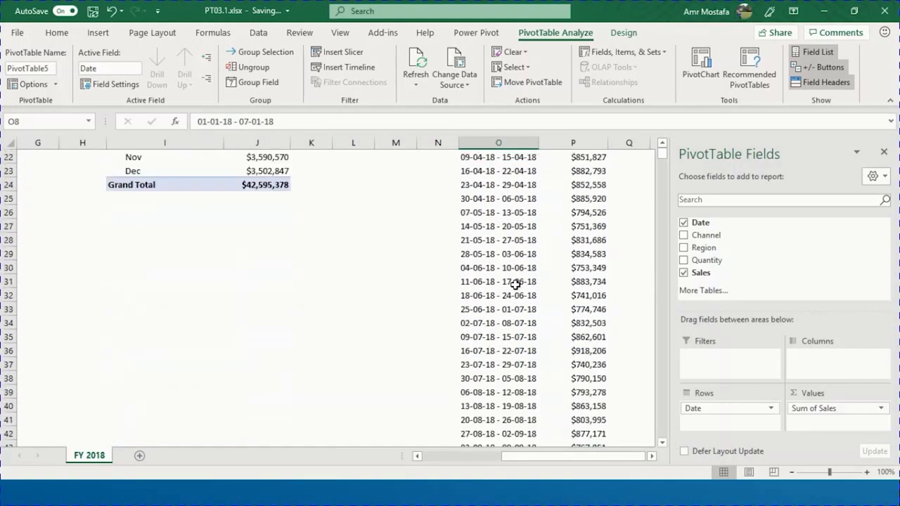
scroll(515, 282, "up", 3)
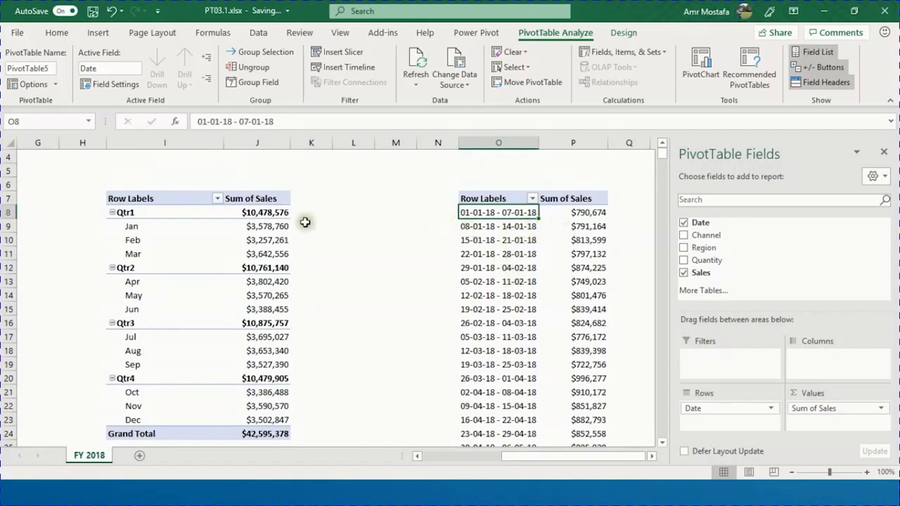
left_click(160, 225)
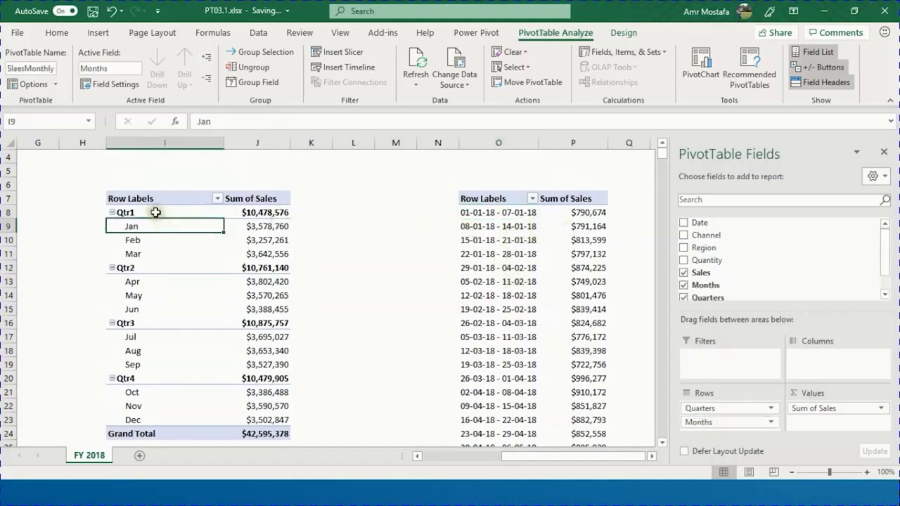
left_click(211, 212)
left_click(488, 250)
left_click_drag(570, 456, 468, 455)
scroll(236, 326, "up", 1)
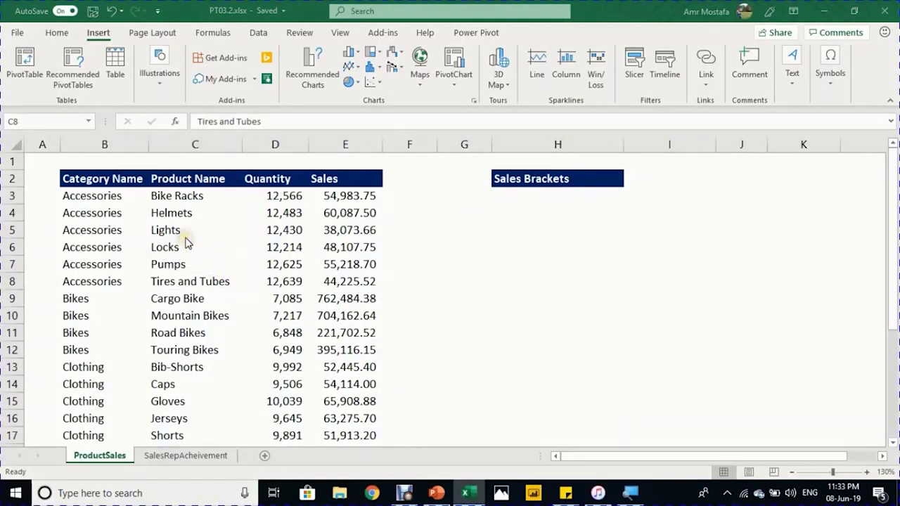
Step: Look over the product sales data on the ProductSales sheet of PT03.2.xlsx and select the Tires and Tubes cell
scroll(120, 229, "down", 2)
scroll(121, 229, "up", 2)
left_click(236, 282)
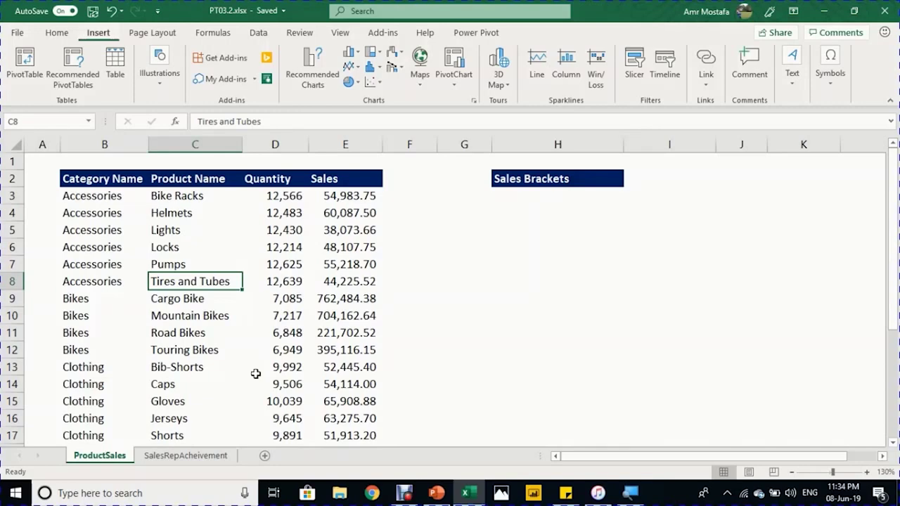
Step: Create a pivot table from ProductSales!$B$2:$E$27 on the existing worksheet at cell H6
key("alt+n")
key("v")
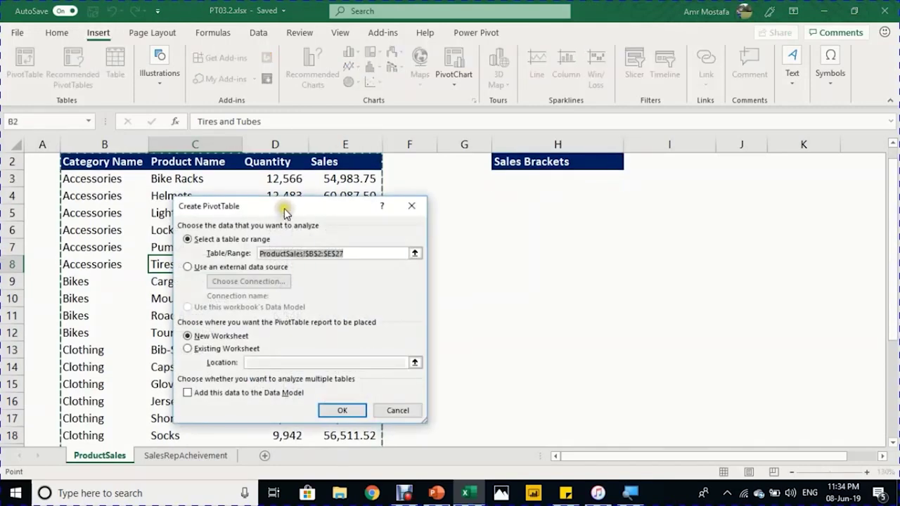
left_click_drag(284, 207, 695, 203)
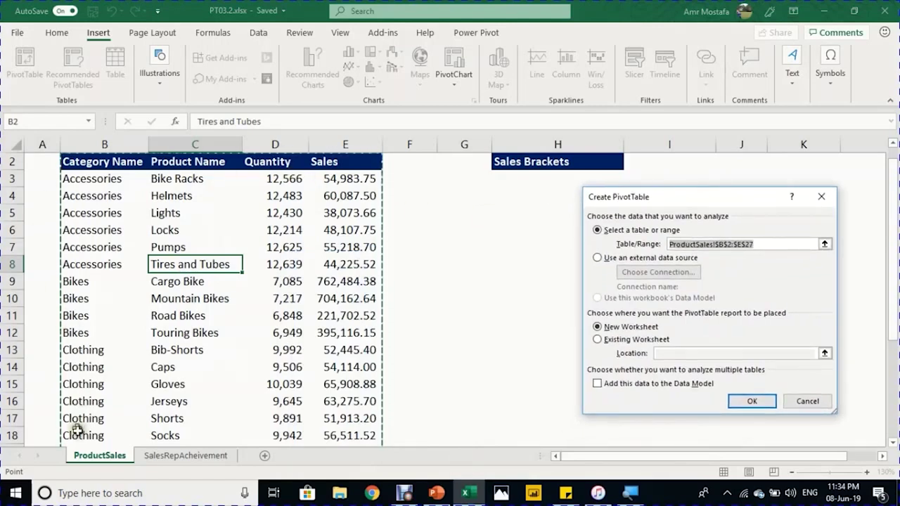
left_click(598, 340)
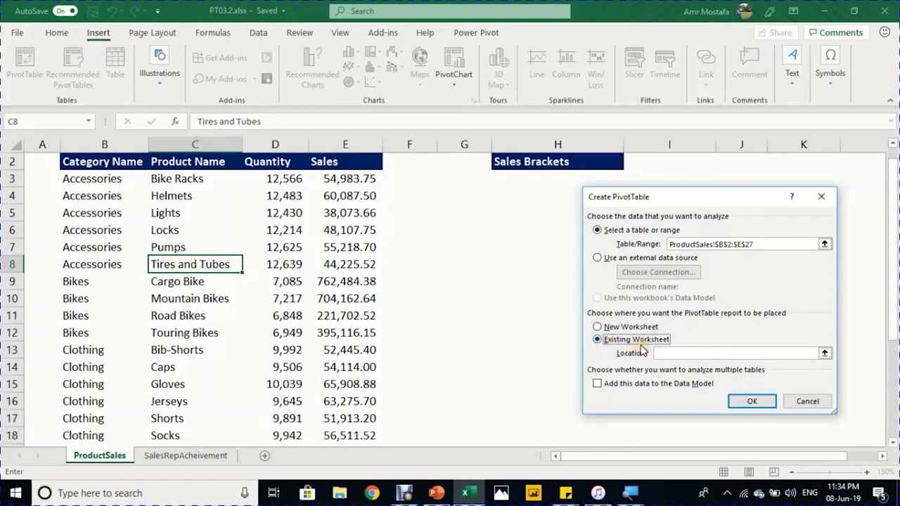
left_click(525, 226)
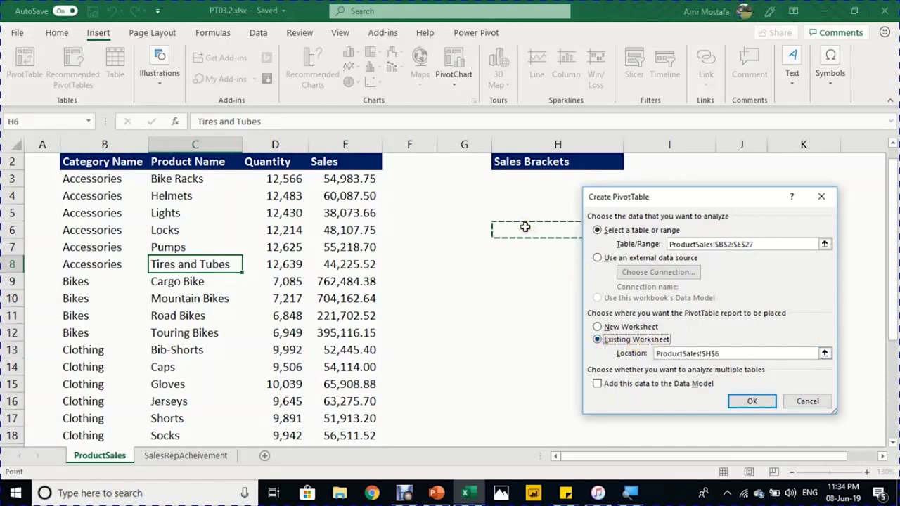
left_click(750, 405)
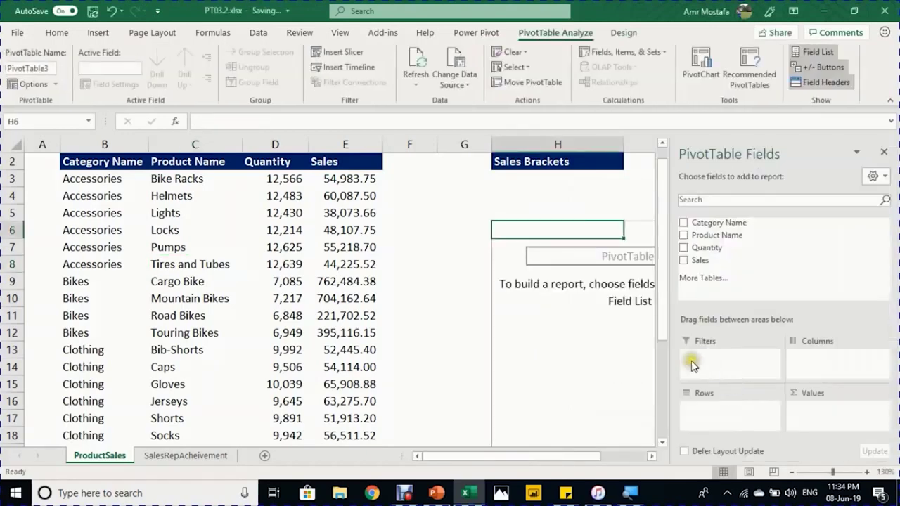
Step: Name the new pivot table SalesBrackets
left_click(29, 70)
type("SalesBrackets")
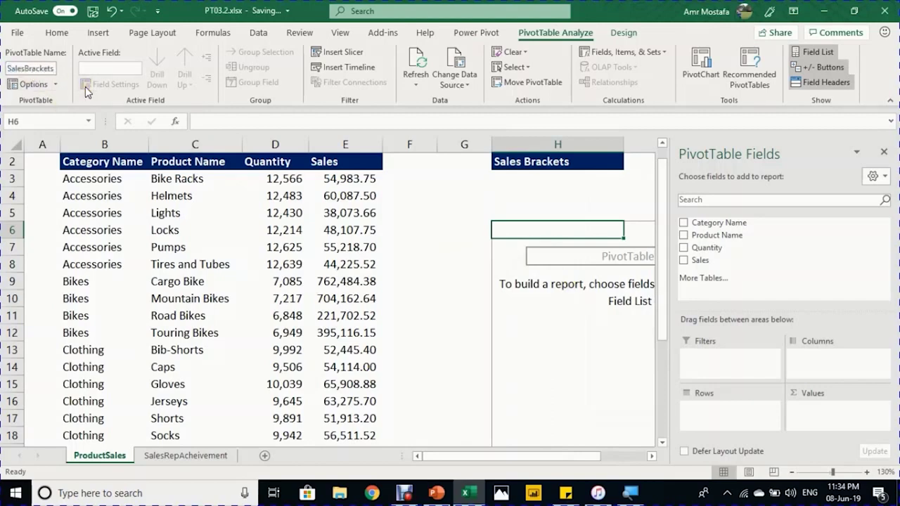
key("Return")
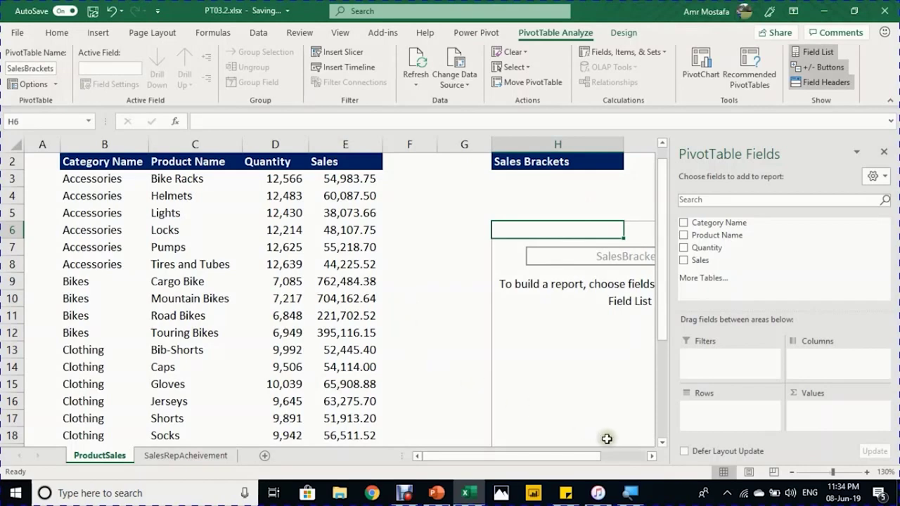
Step: Add Quantity to the pivot table's values and format it as Number with a 1000 separator and 0 decimal places
left_click(651, 456)
left_click(652, 456)
left_click(651, 456)
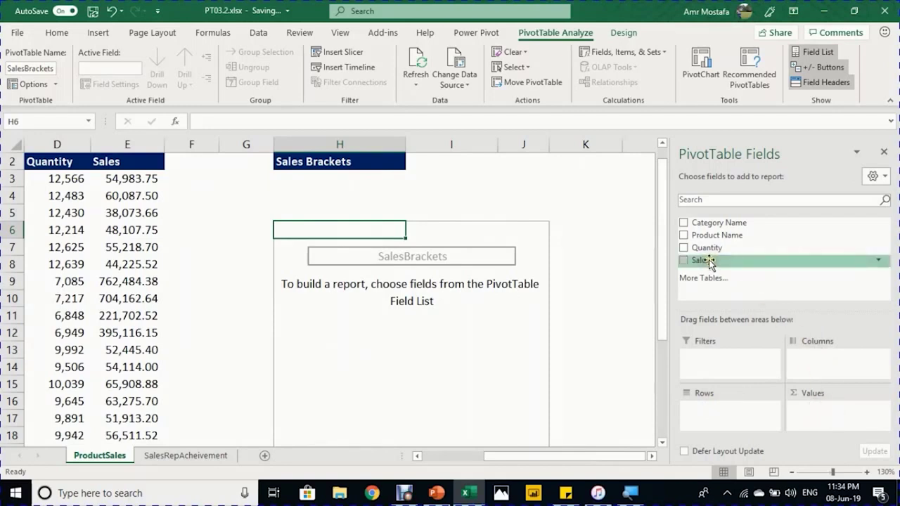
left_click_drag(707, 248, 830, 423)
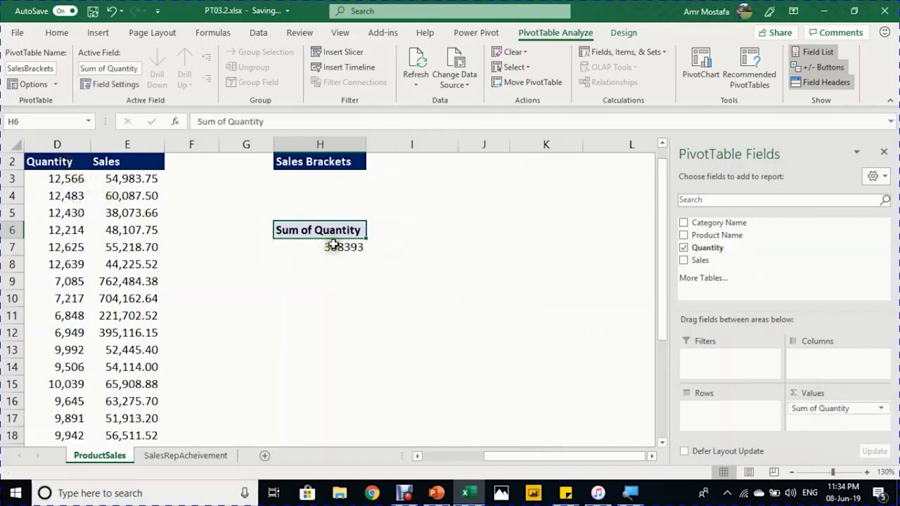
left_click(333, 245)
right_click(333, 246)
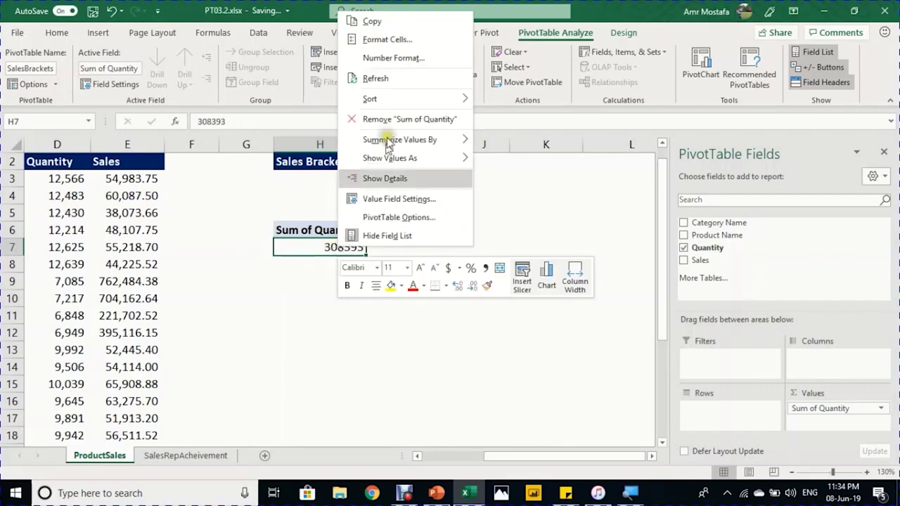
left_click(387, 40)
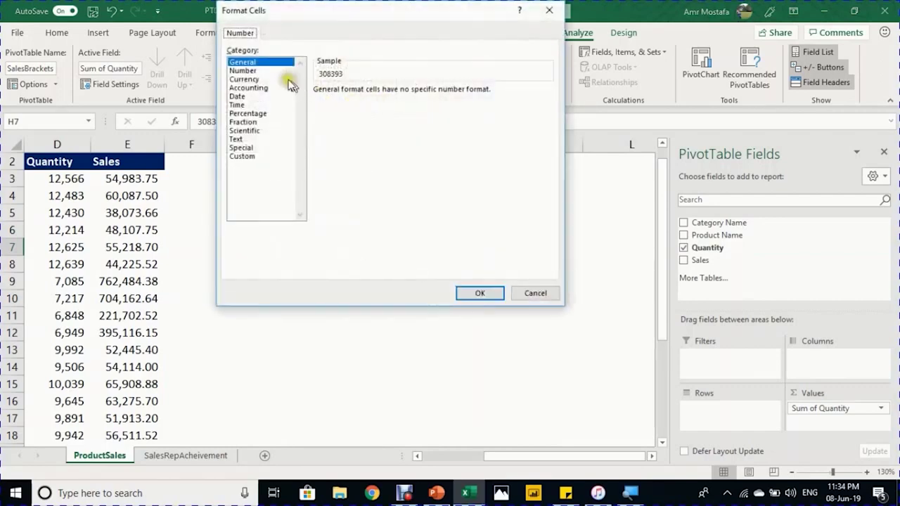
left_click(254, 71)
left_click(318, 107)
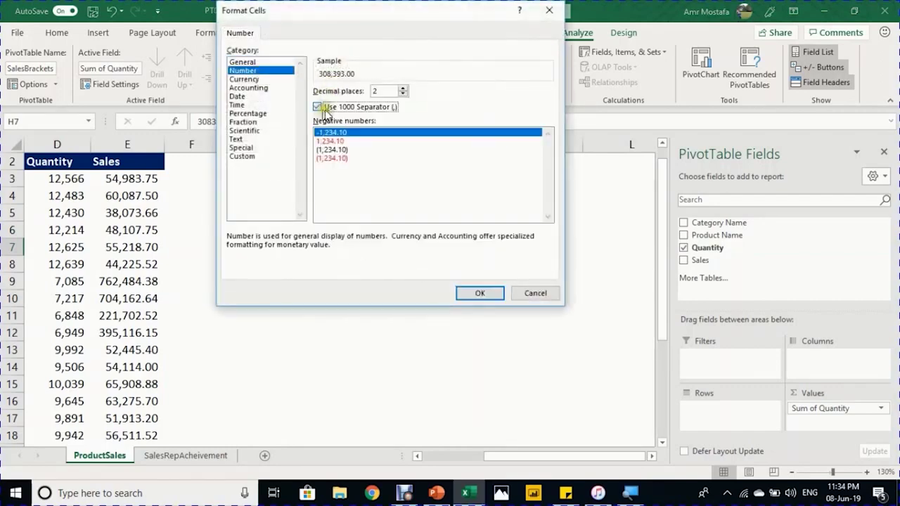
left_click(403, 95)
left_click(403, 95)
left_click(480, 293)
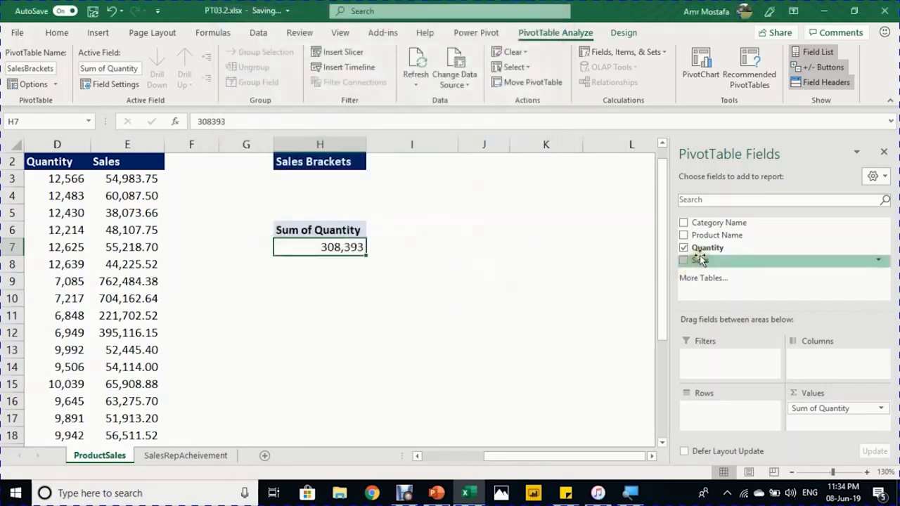
Step: Add Sales to the pivot table's values and format its sum as dollar currency without decimals
left_click_drag(700, 259, 846, 426)
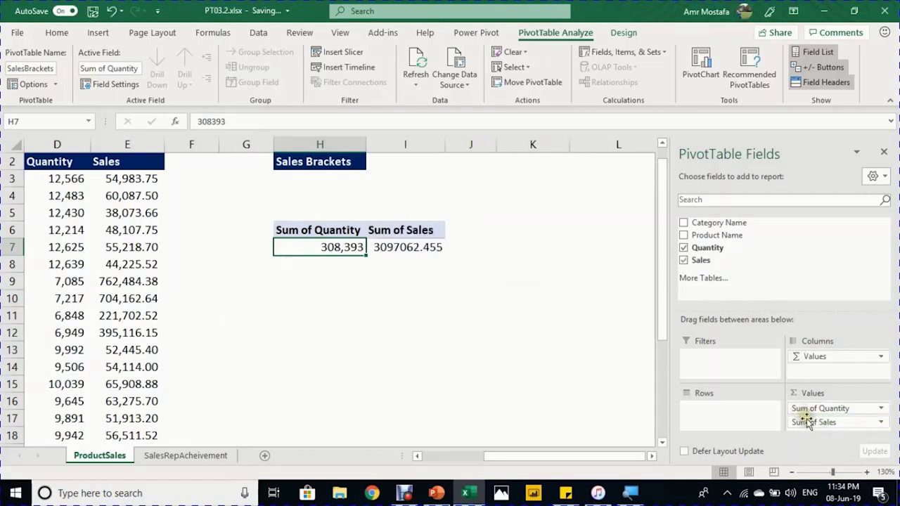
left_click(402, 246)
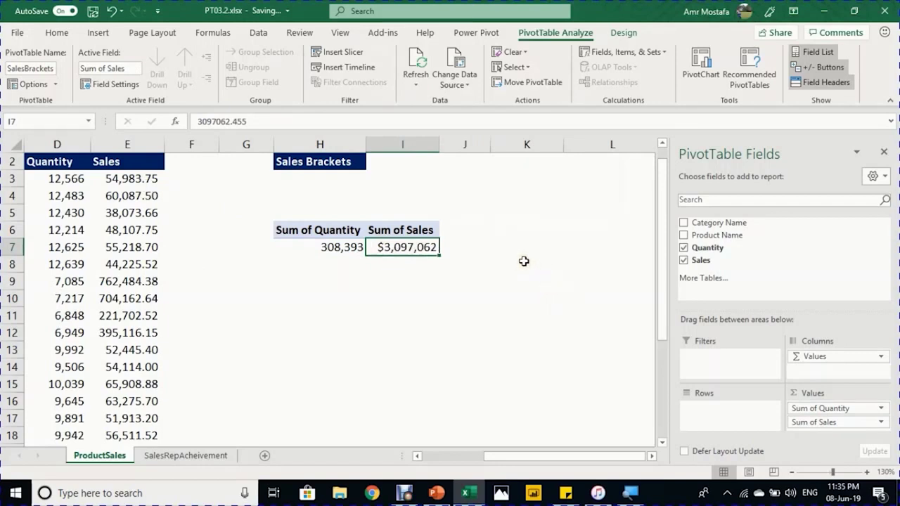
Step: Add Quantity a second time as a value between the two sums and show it as % of Column Total
left_click_drag(713, 248, 848, 418)
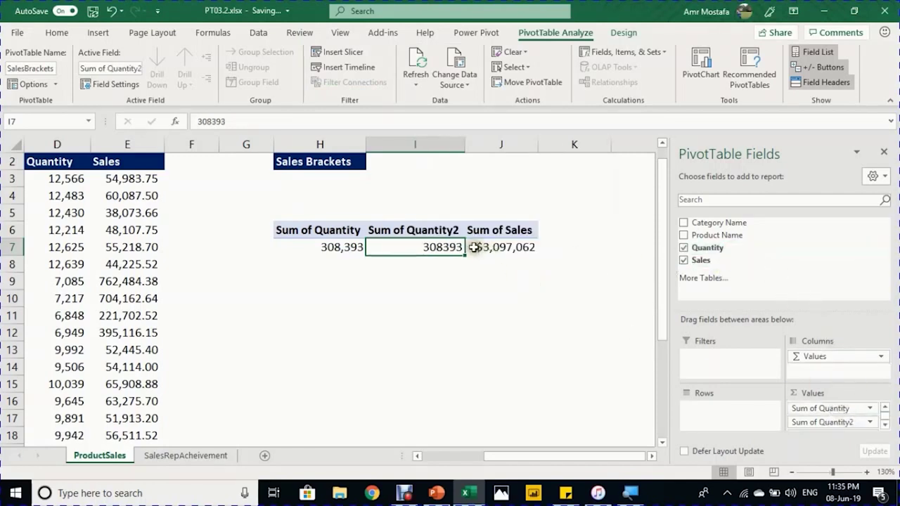
right_click(414, 245)
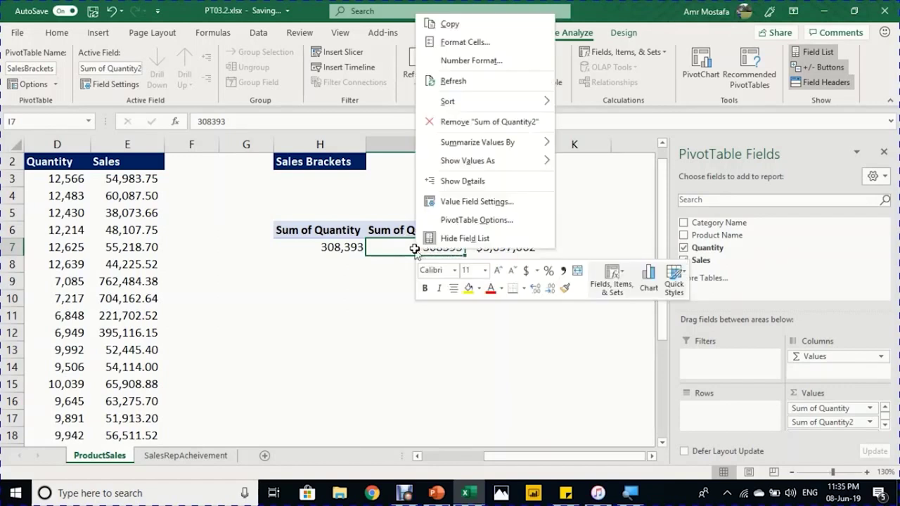
mouse_move(479, 160)
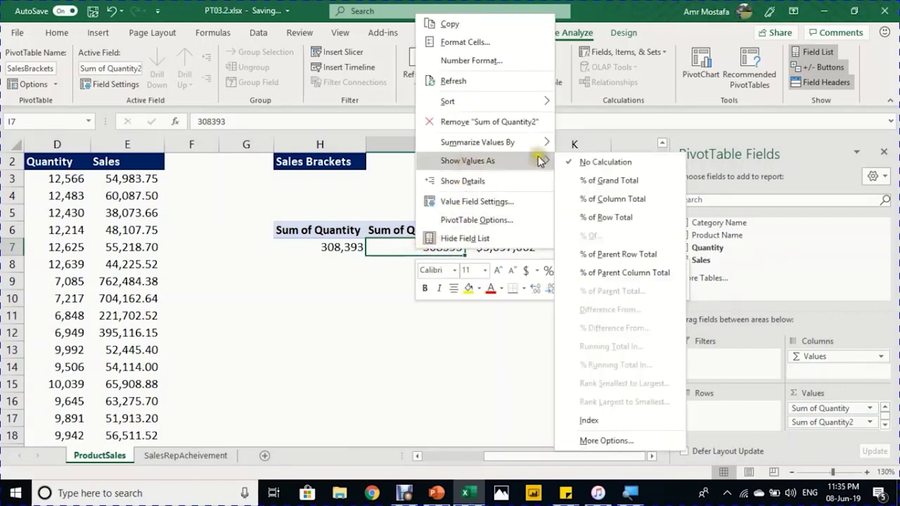
left_click(598, 202)
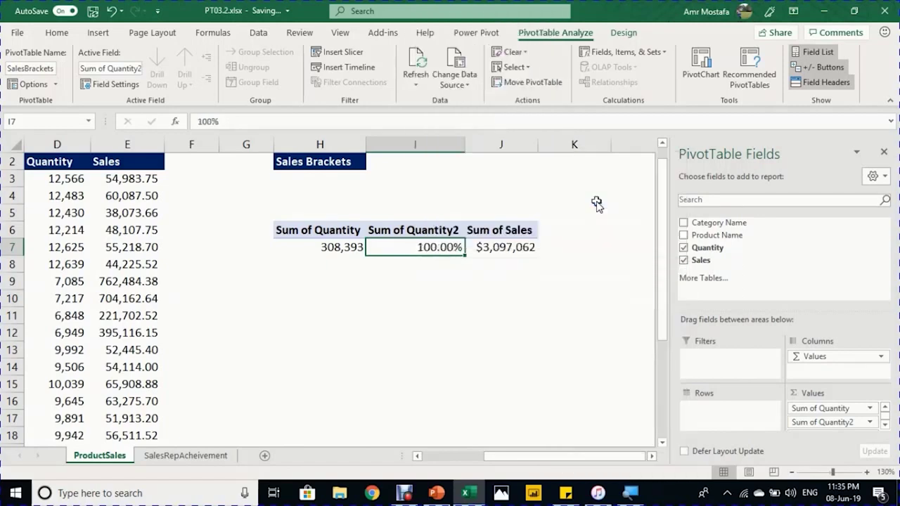
Step: Add Sales a second time as the last value and show it as % of Column Total
left_click_drag(717, 259, 844, 429)
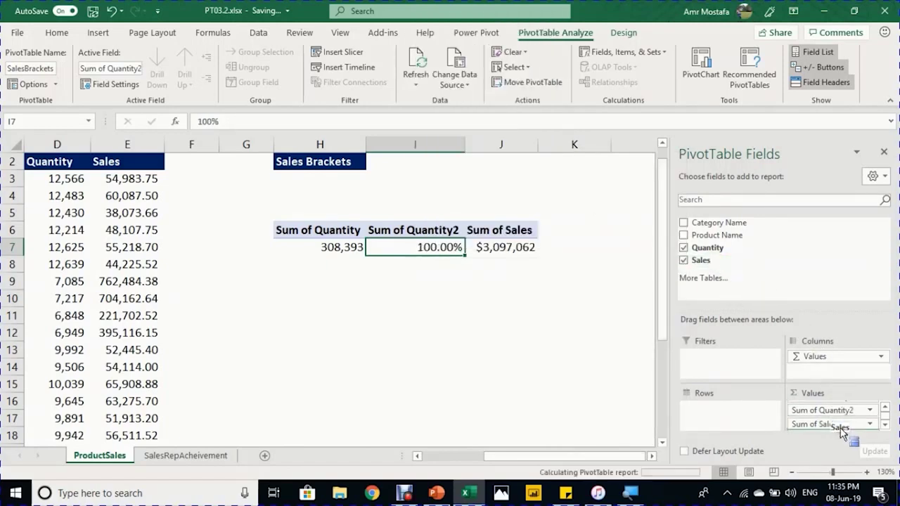
left_click(578, 247)
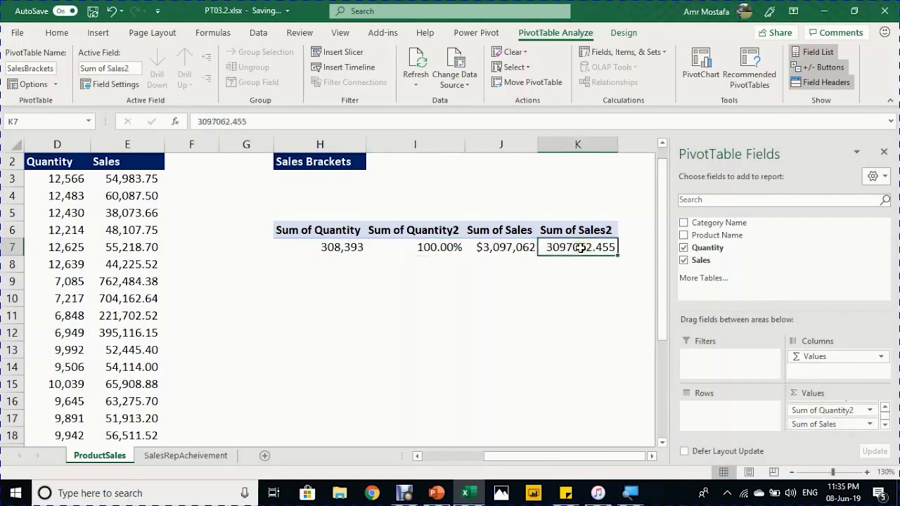
right_click(578, 248)
mouse_move(640, 163)
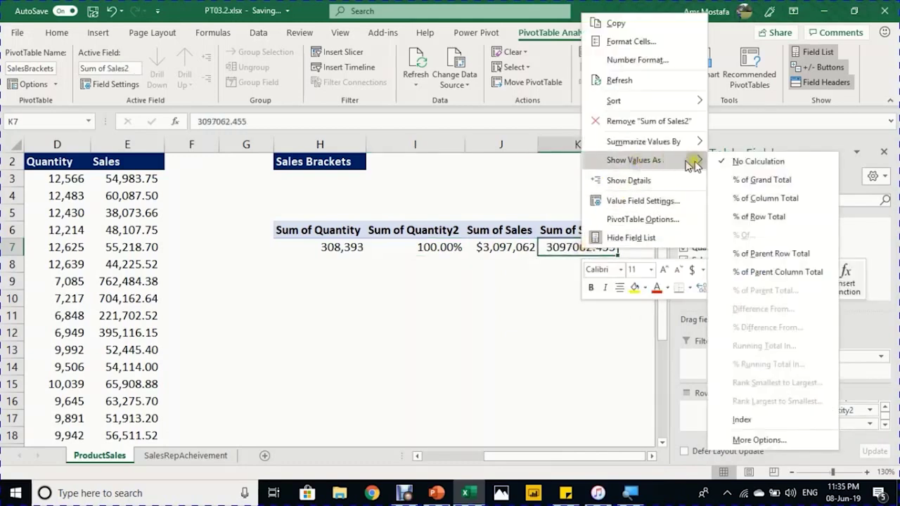
left_click(756, 199)
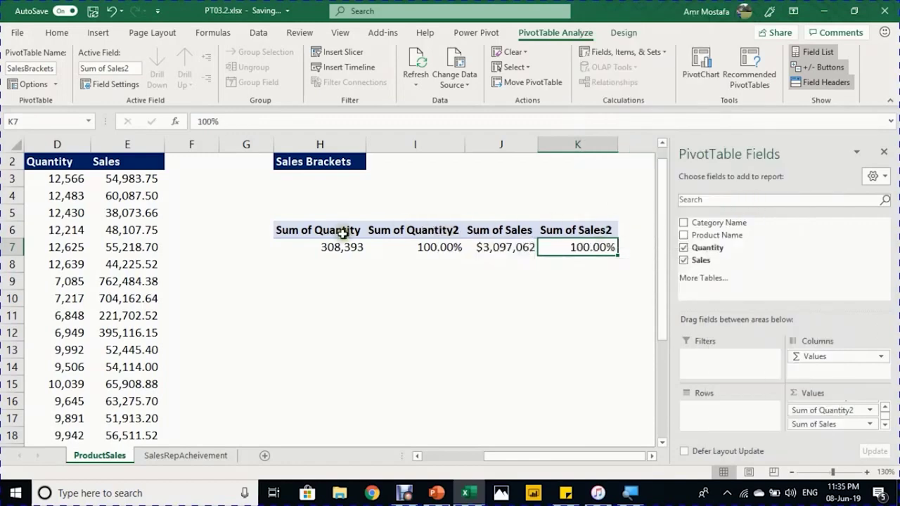
Step: Rename the second Quantity heading to %Q and the second Sales heading to %S
left_click(415, 231)
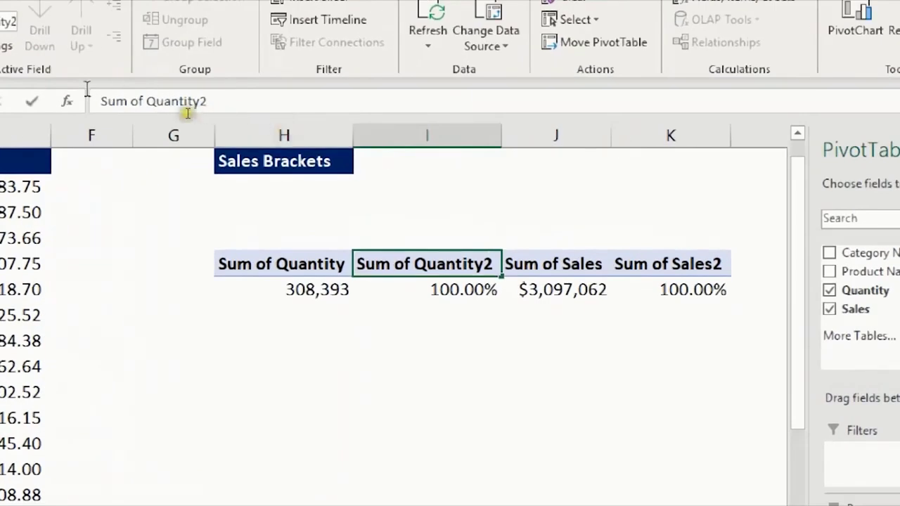
triple_click(187, 112)
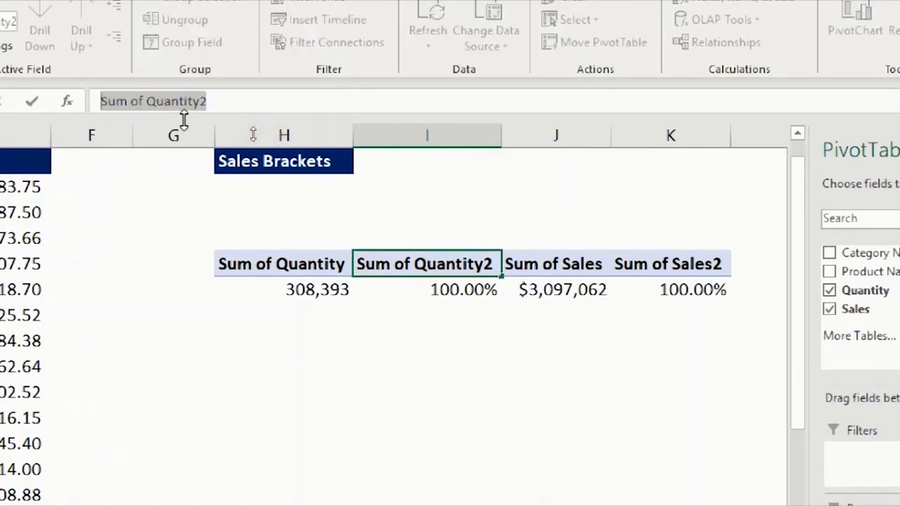
type("%")
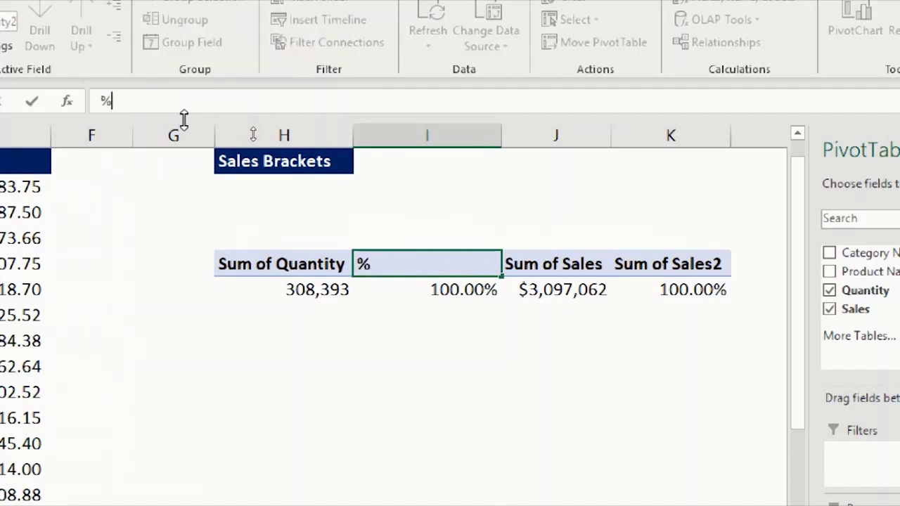
type("Q")
key("Return")
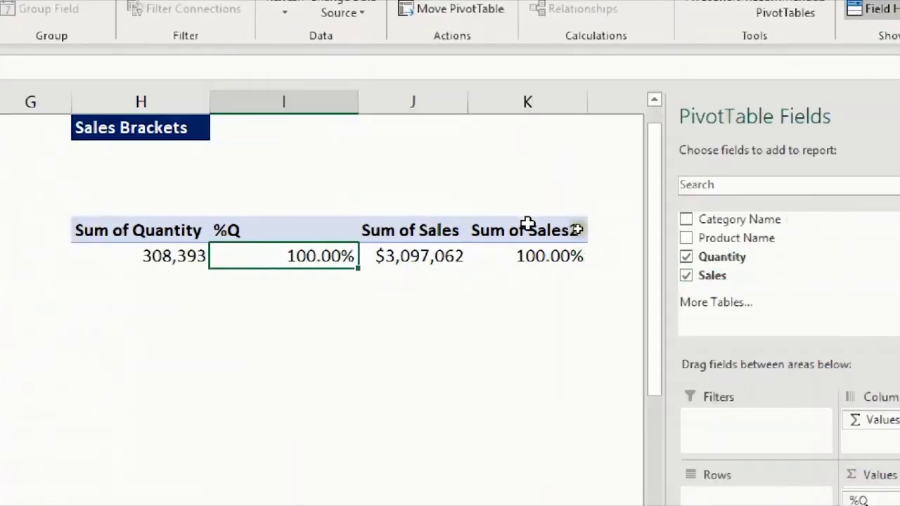
left_click(672, 264)
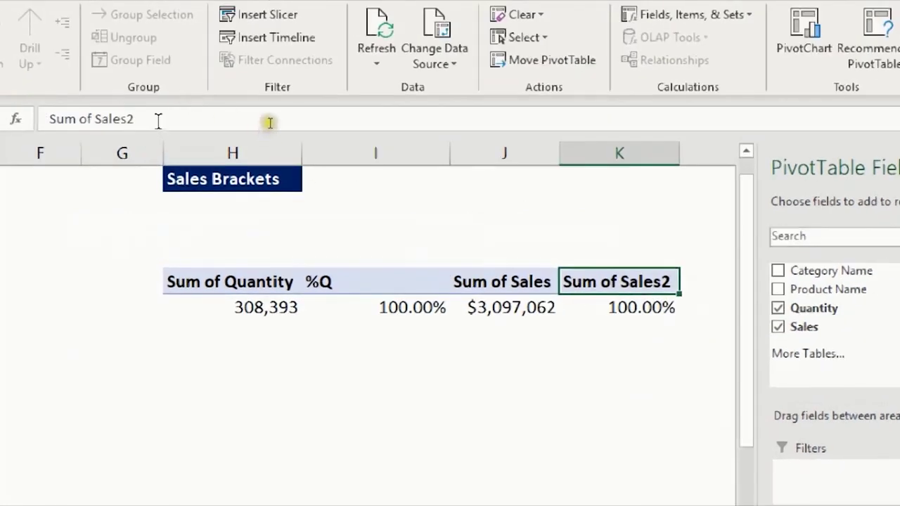
triple_click(67, 68)
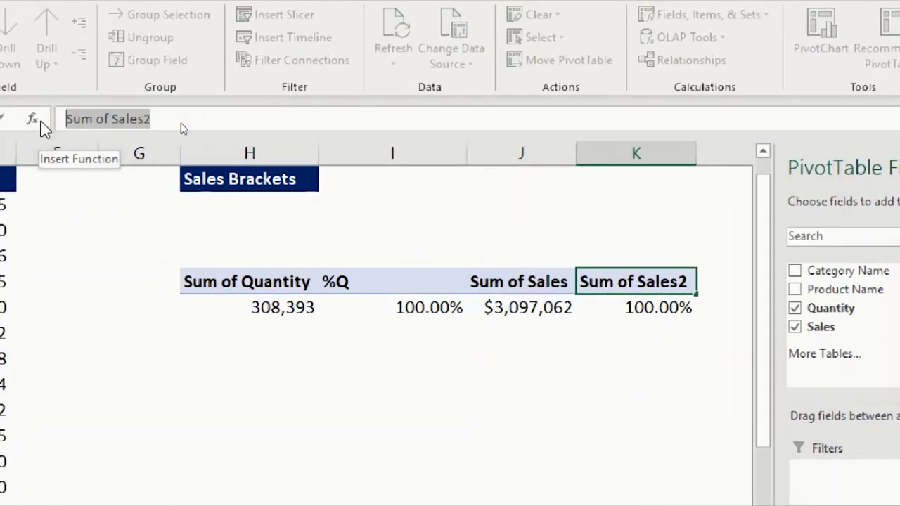
type("%S")
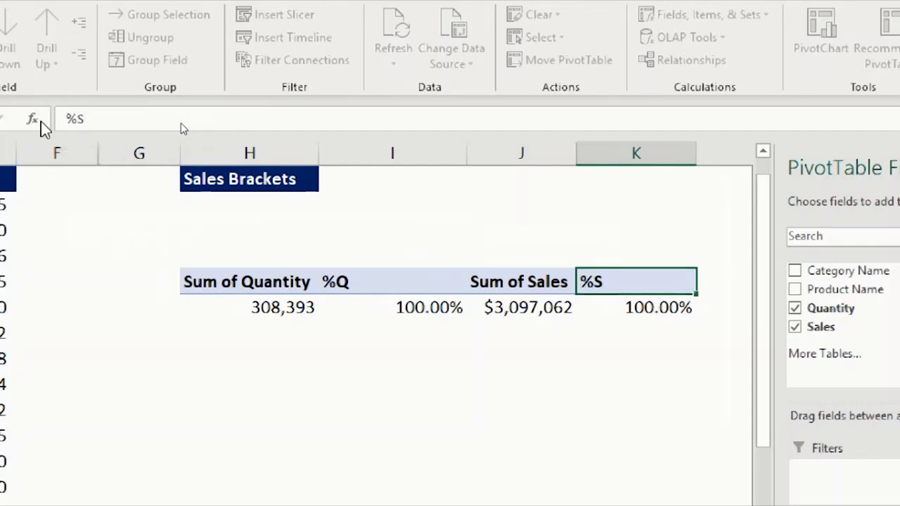
key("Return")
Step: Add the Sales field to the rows of the SalesBrackets pivot table
left_click(426, 307)
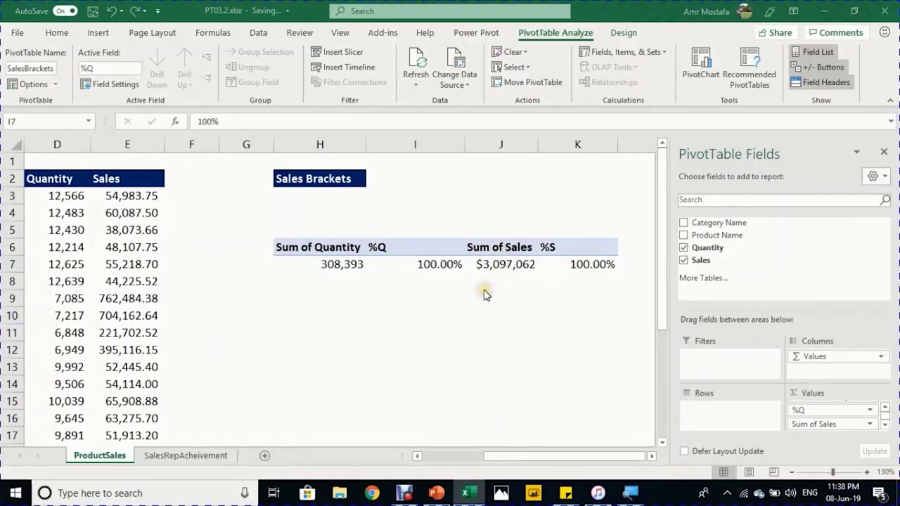
left_click_drag(693, 266, 757, 420)
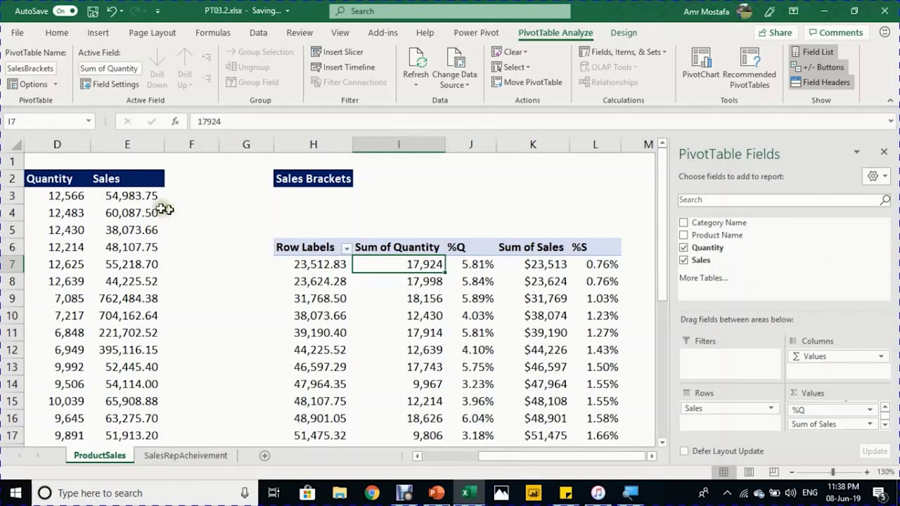
Step: Group the Sales row labels of the SalesBrackets pivot table from 0 to 300000 by 100000
left_click(332, 281)
scroll(361, 328, "down", 1)
scroll(364, 334, "down", 4)
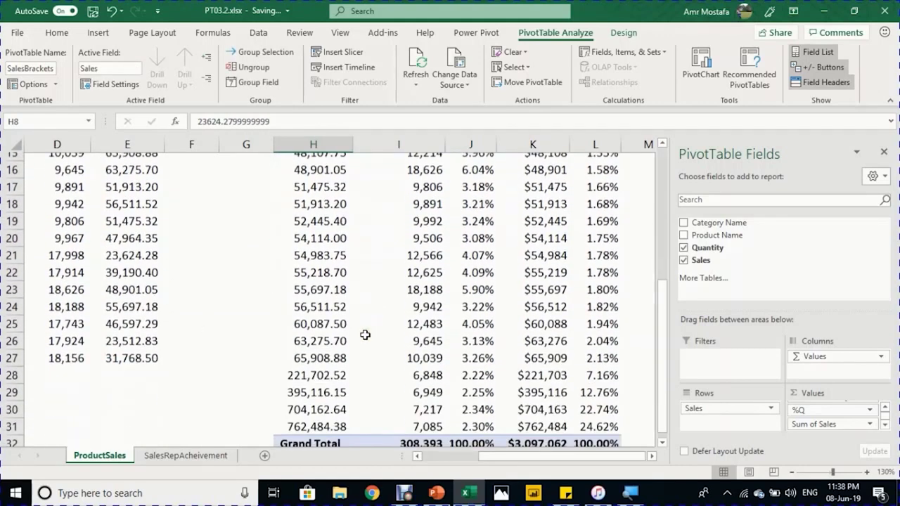
scroll(365, 335, "up", 5)
scroll(365, 335, "up", 1)
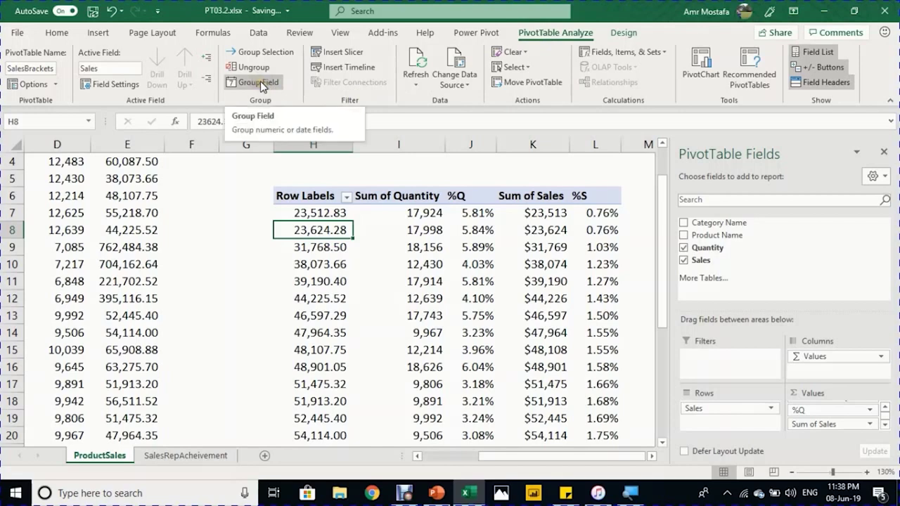
right_click(318, 229)
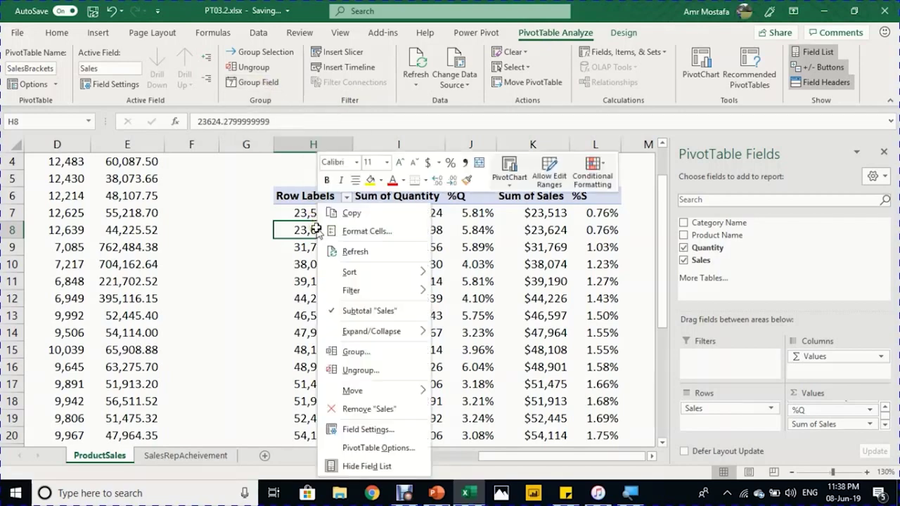
left_click(378, 357)
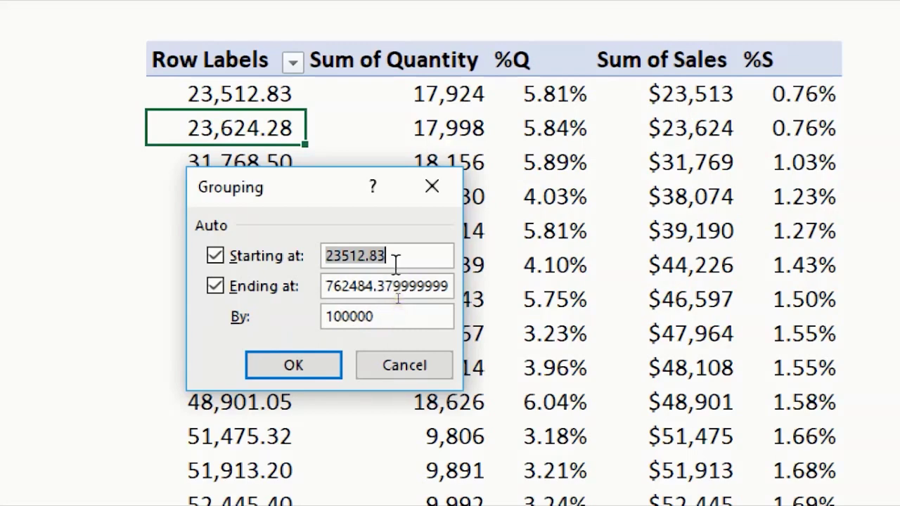
type("0")
left_click(365, 314)
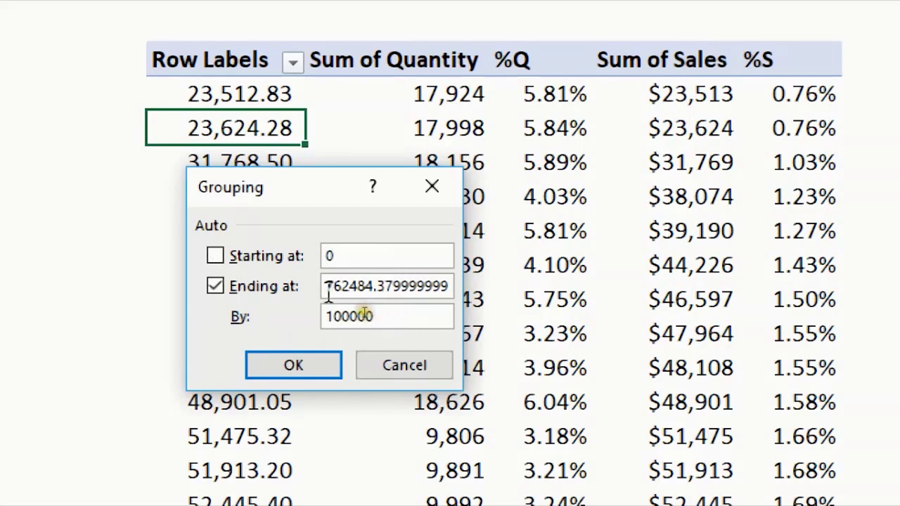
left_click_drag(328, 289, 458, 284)
type("300000")
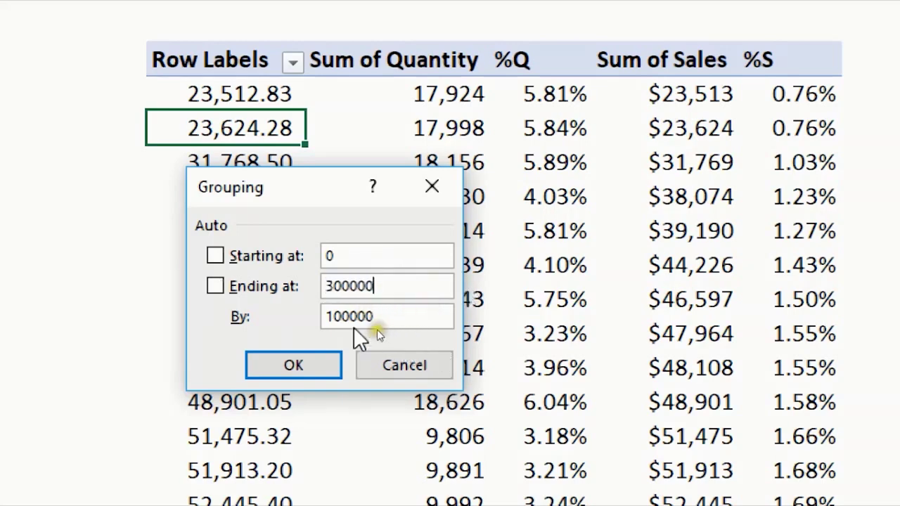
left_click(316, 363)
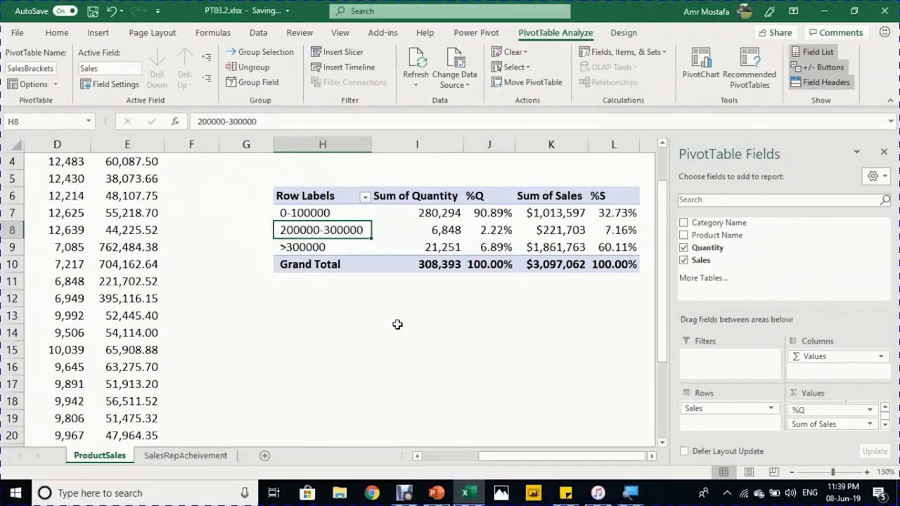
Step: Examine the sales bracket labels and compare the %Q and %S shares of the lowest and highest brackets
key("alt")
left_click(326, 213)
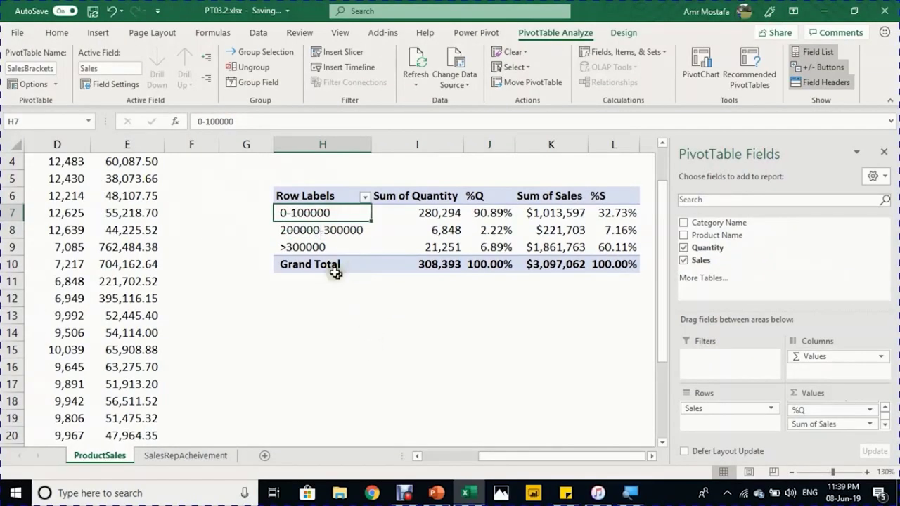
left_click(311, 232)
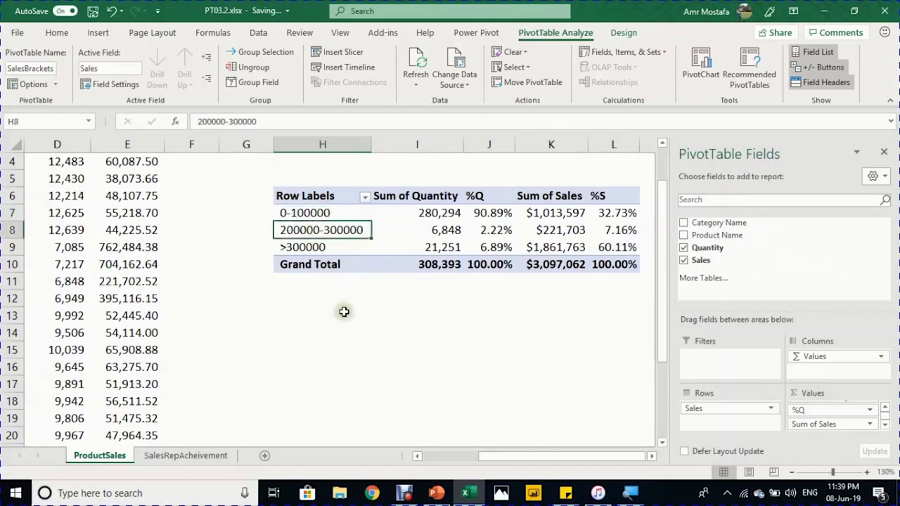
left_click(312, 248)
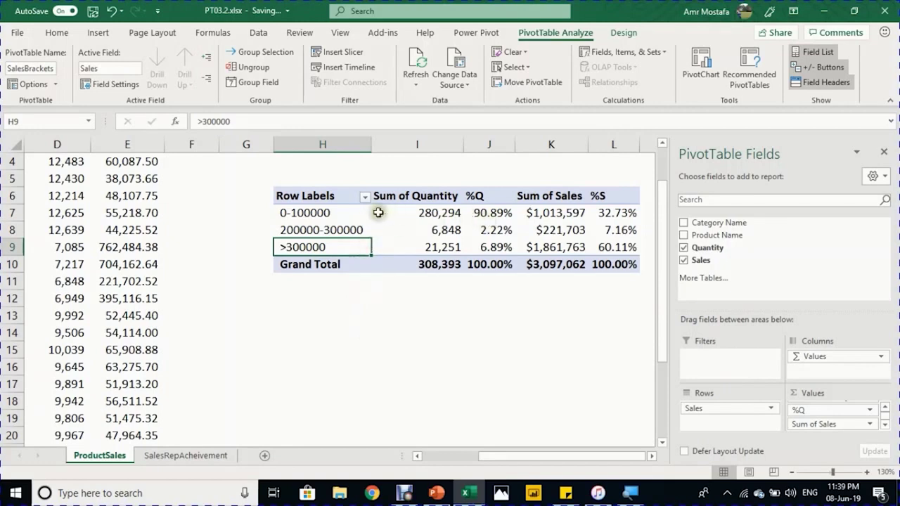
left_click(485, 214)
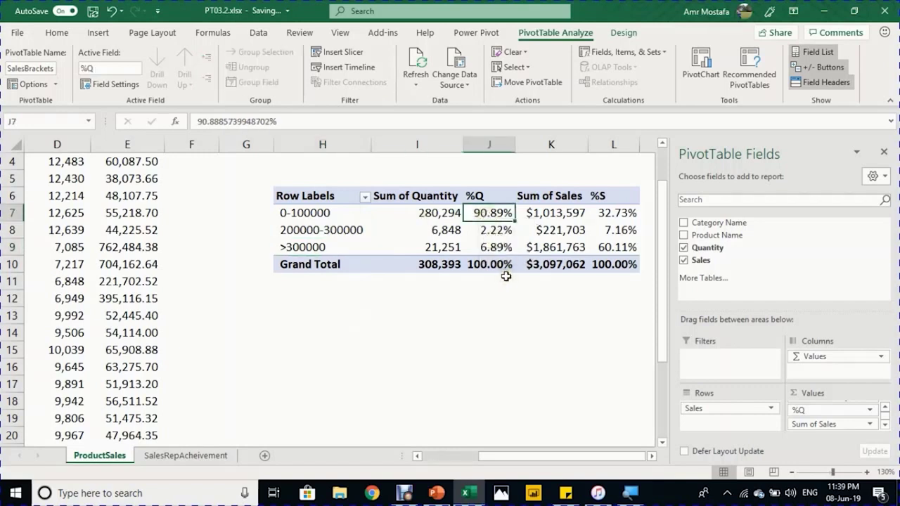
left_click(612, 214)
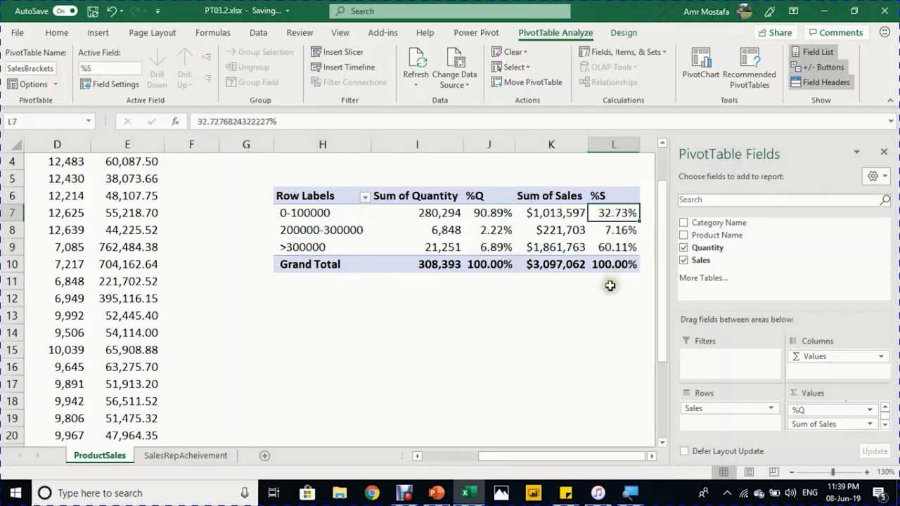
left_click(337, 246)
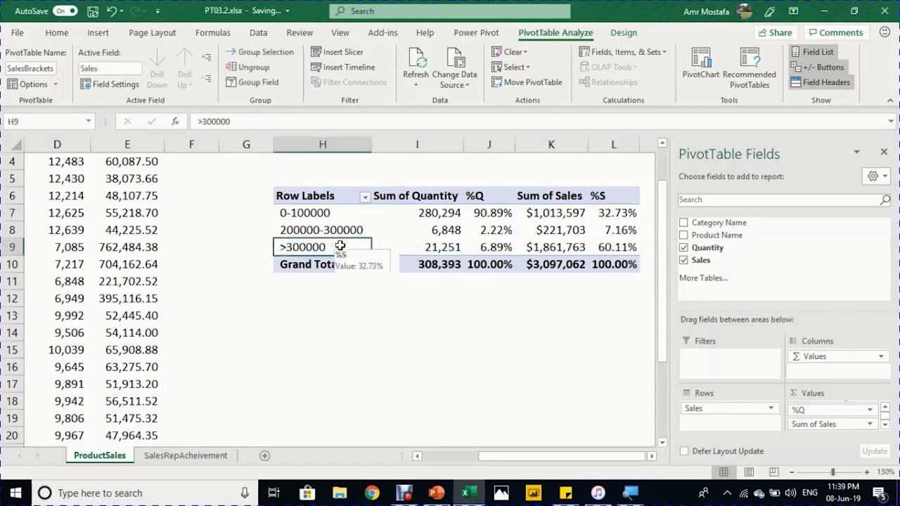
left_click(494, 249)
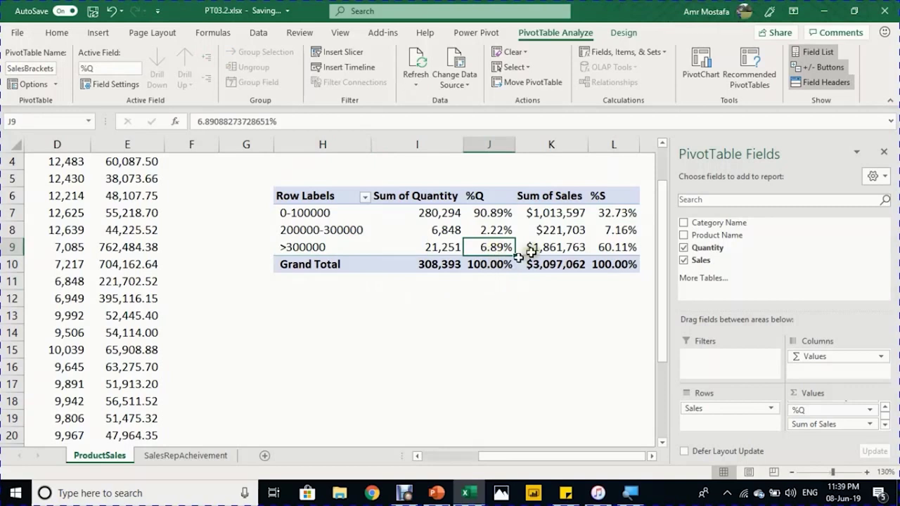
left_click(606, 246)
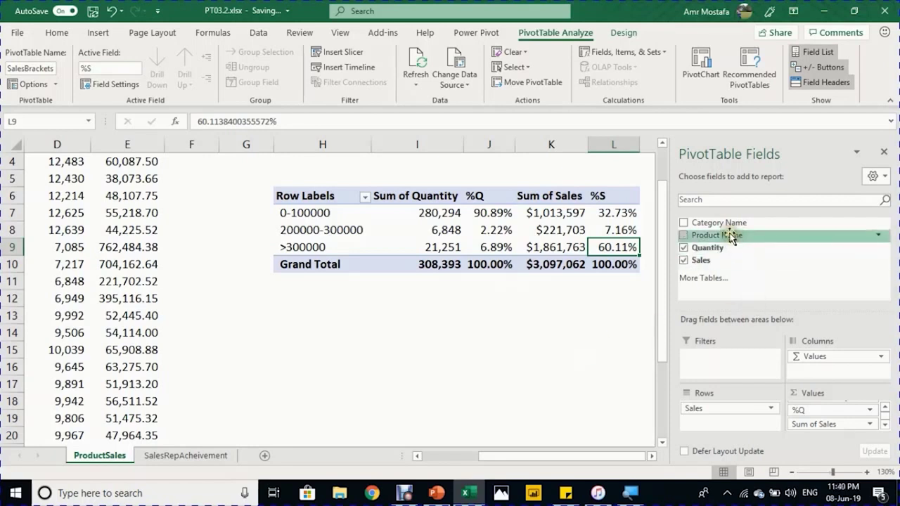
Step: Add Category Name below Sales in the rows and compare quantity and sales shares for the >300000 bracket
left_click_drag(729, 227, 748, 419)
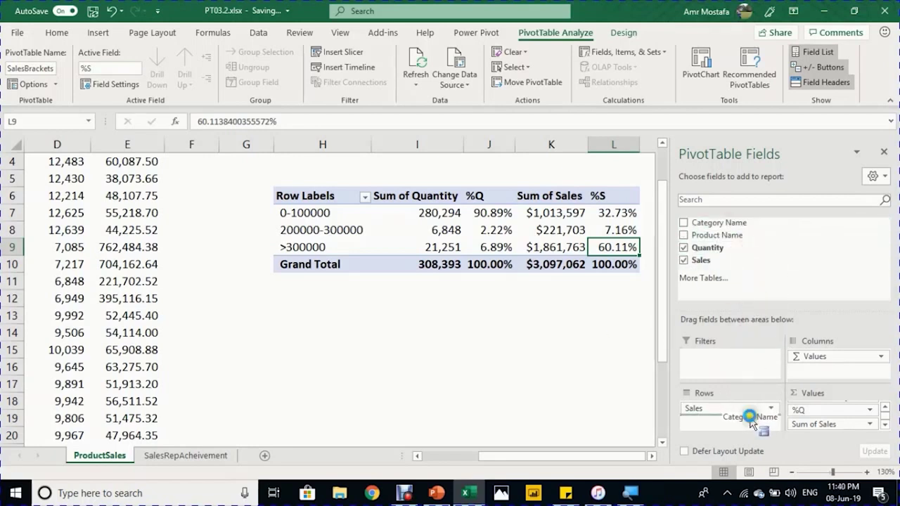
left_click(652, 455)
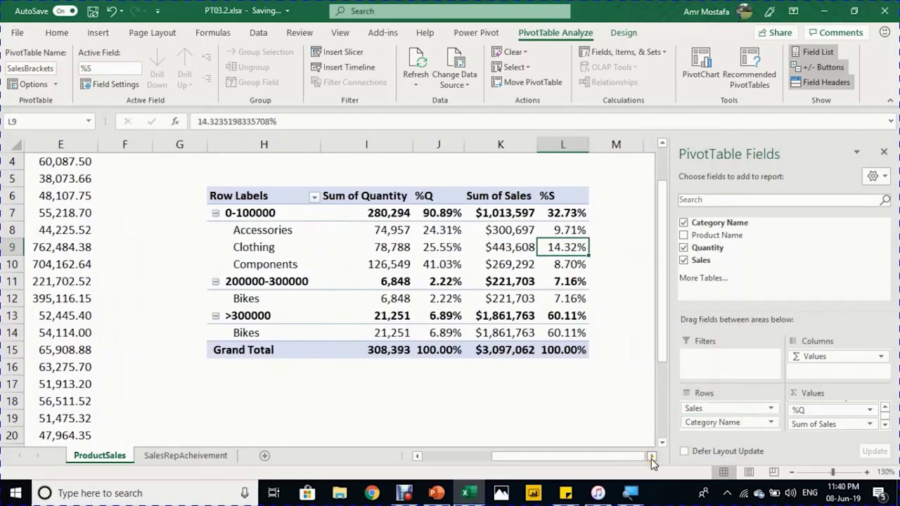
left_click(652, 456)
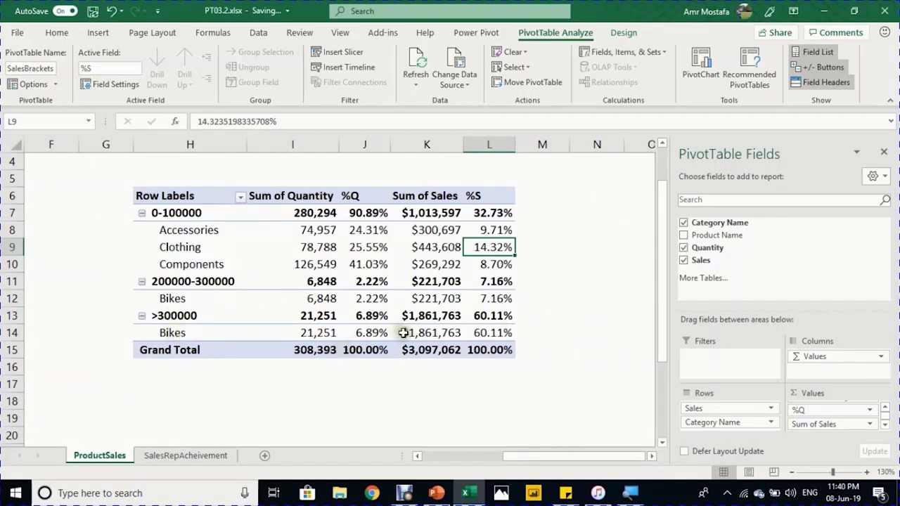
left_click(422, 316)
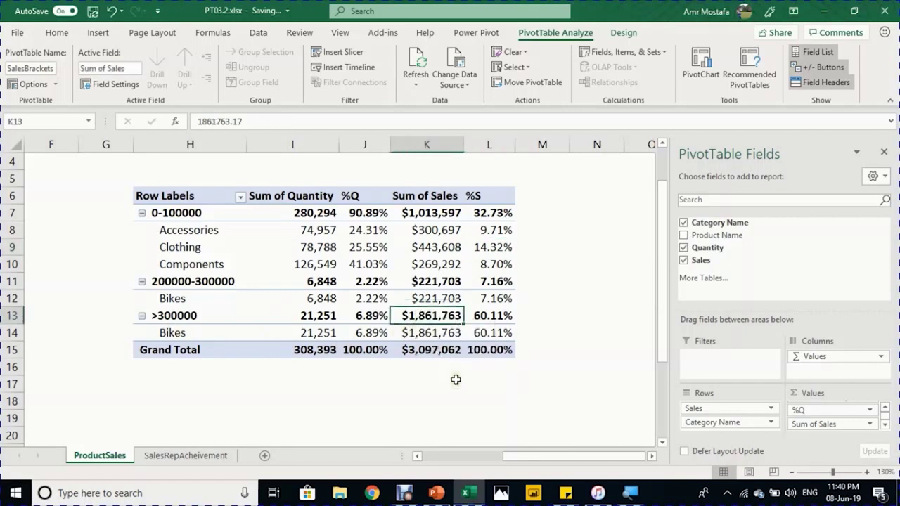
left_click(509, 318)
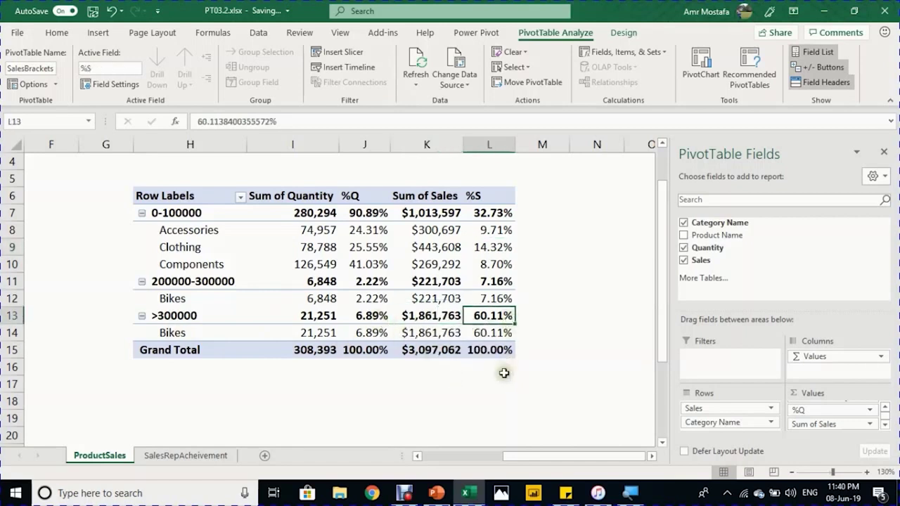
left_click(370, 314)
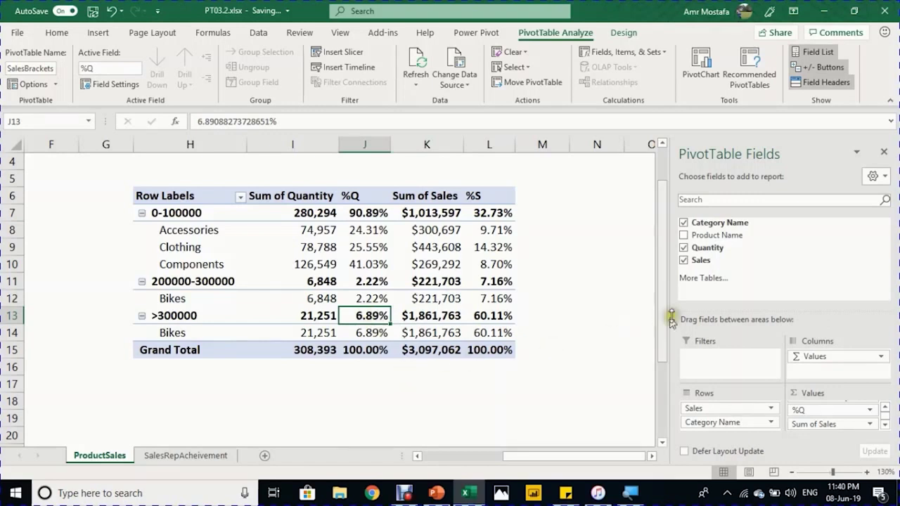
Step: Replace Category Name with Product Name below Sales in the pivot table's rows and look through the products per bracket
left_click(684, 224)
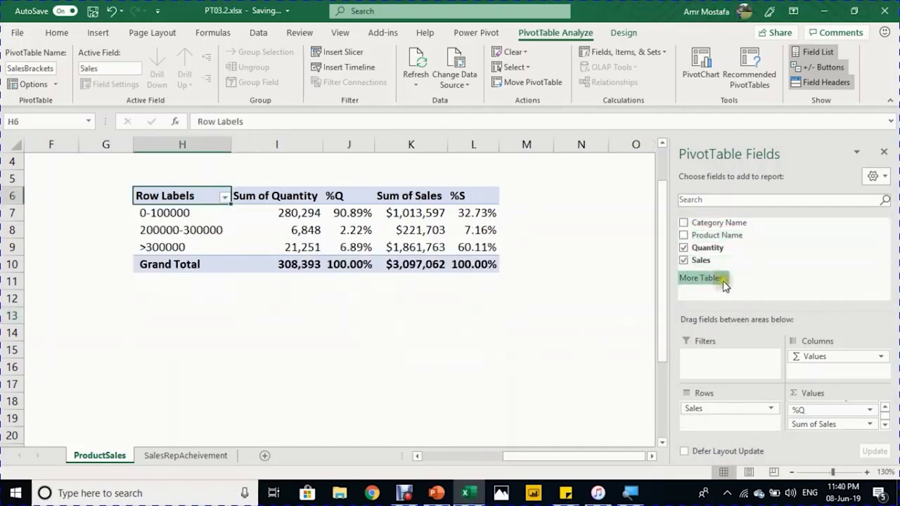
left_click(683, 235)
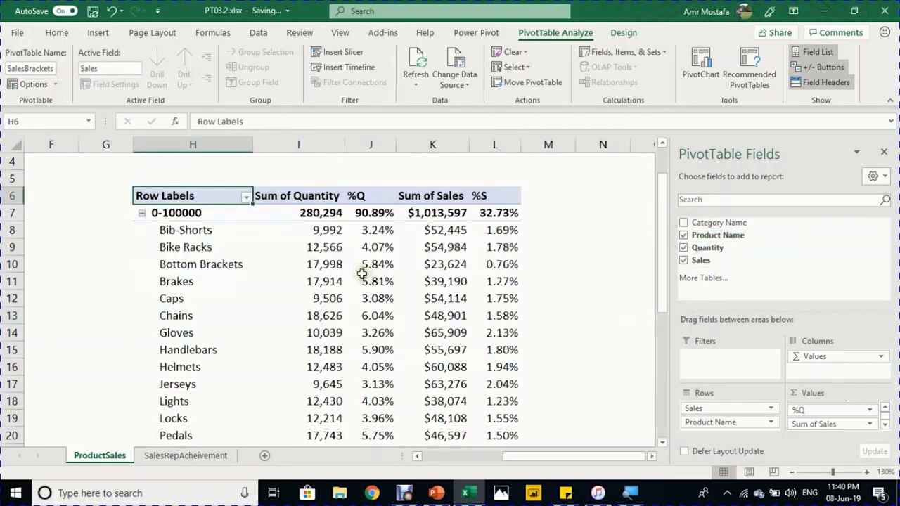
scroll(361, 273, "down", 1)
scroll(361, 273, "down", 3)
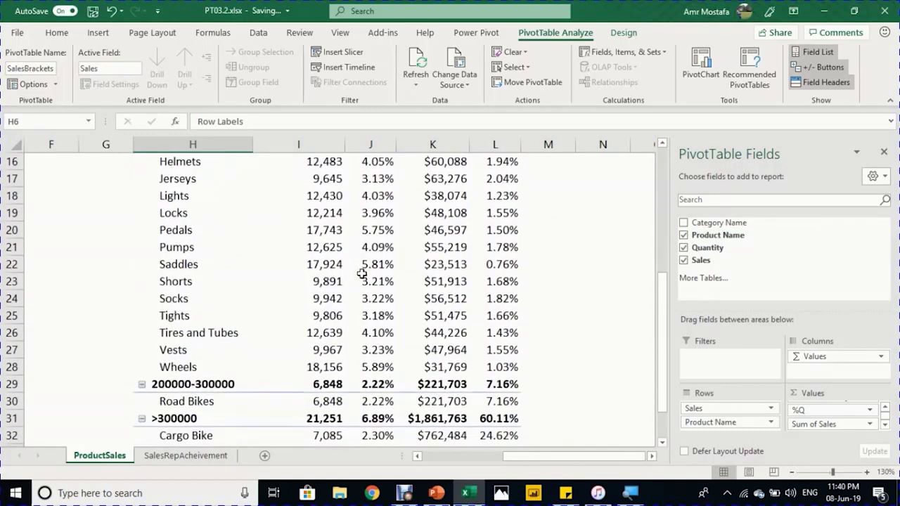
scroll(361, 273, "up", 4)
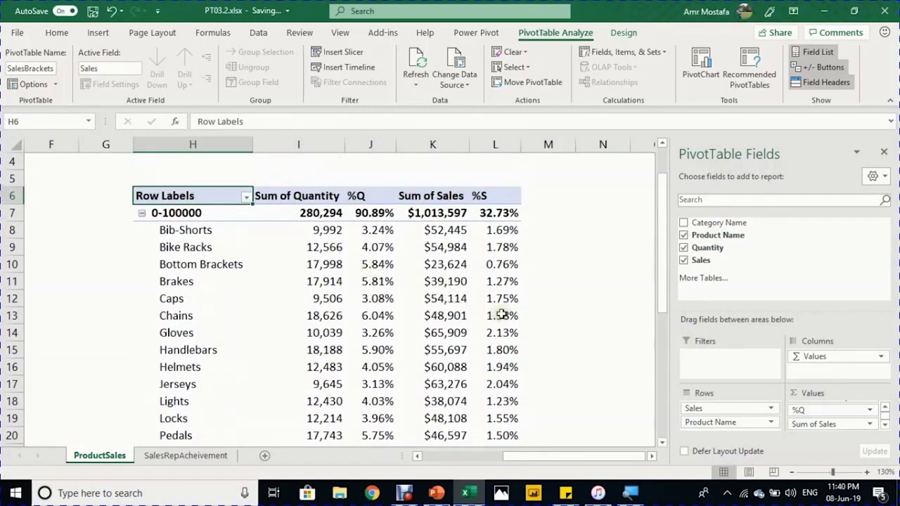
Step: Apply blue gradient data bars to the %S column, extending the rule to all cells showing "%S" values
mouse_move(487, 312)
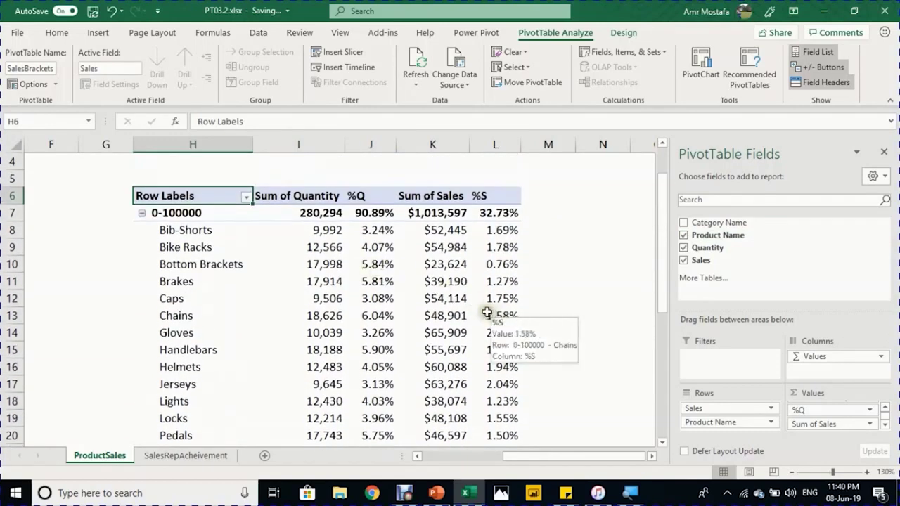
left_click(497, 266)
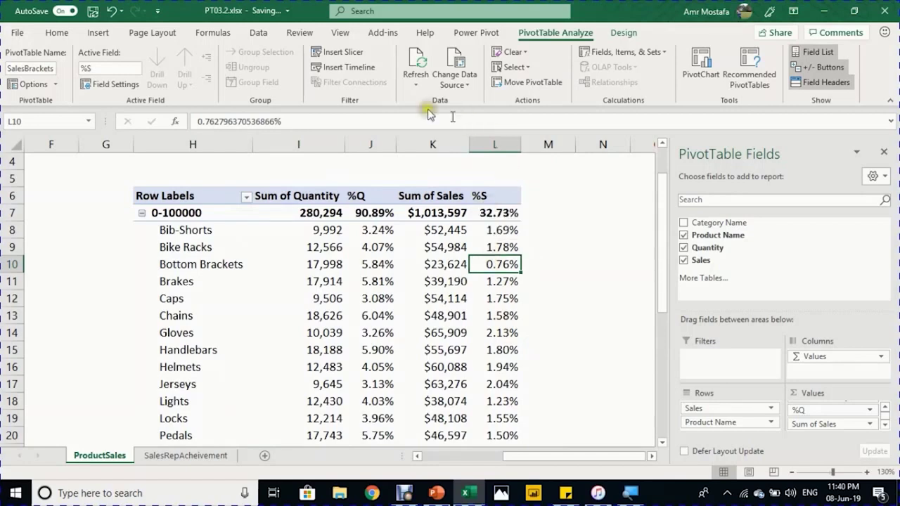
left_click(51, 35)
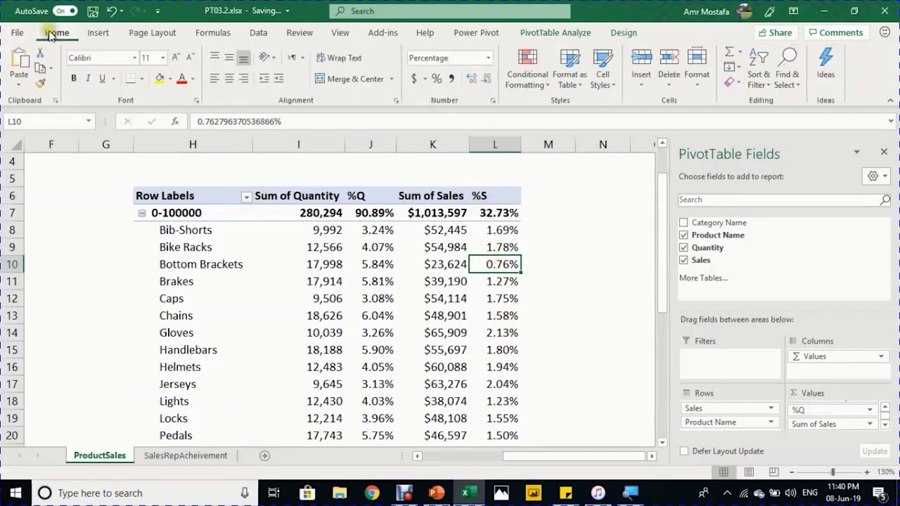
left_click(524, 83)
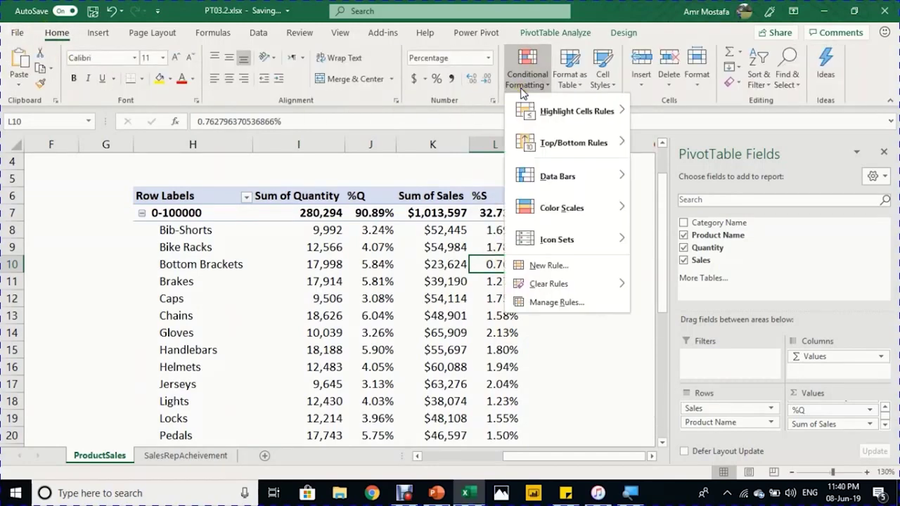
mouse_move(548, 186)
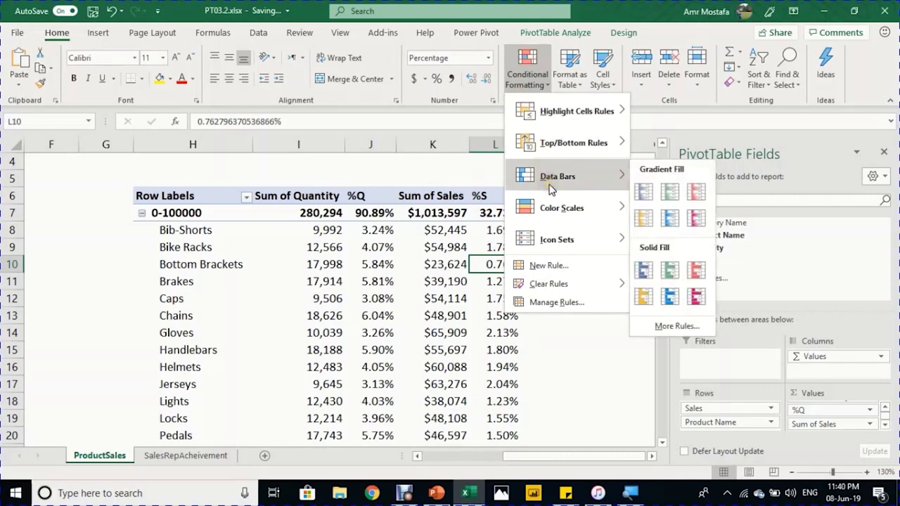
left_click(646, 190)
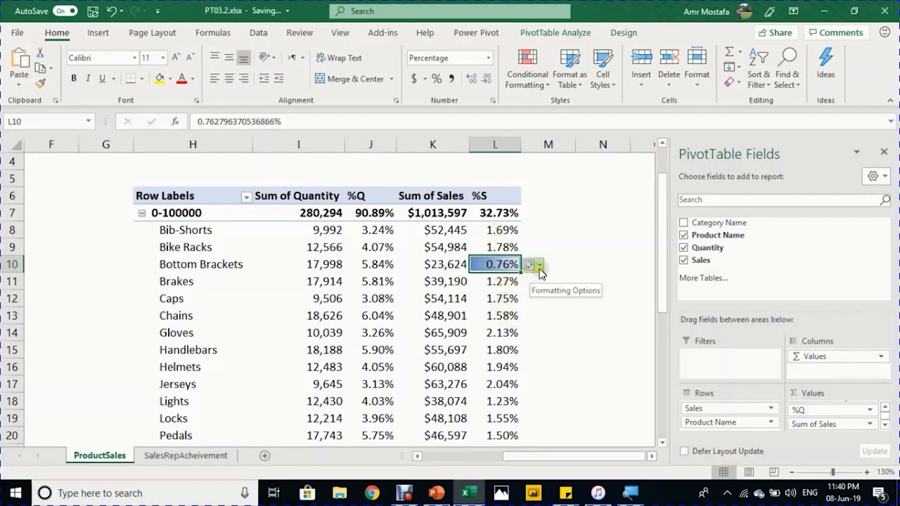
left_click(538, 266)
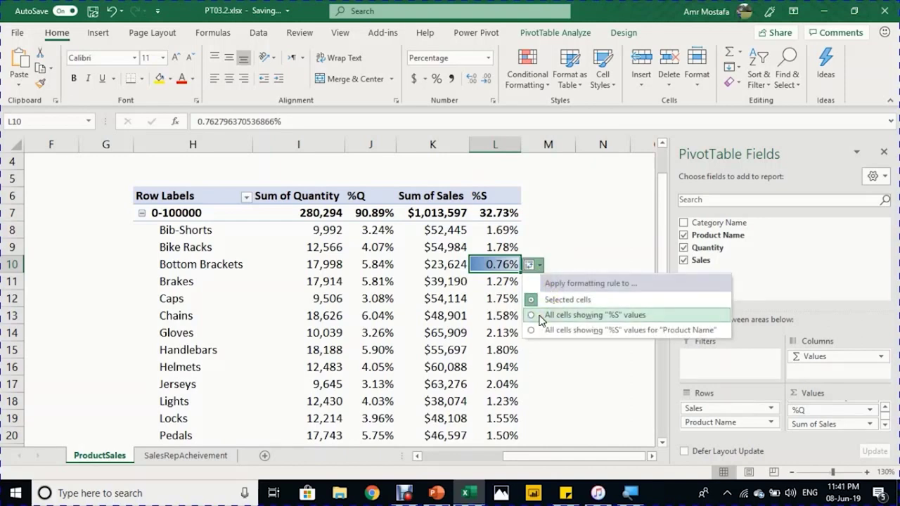
left_click(541, 318)
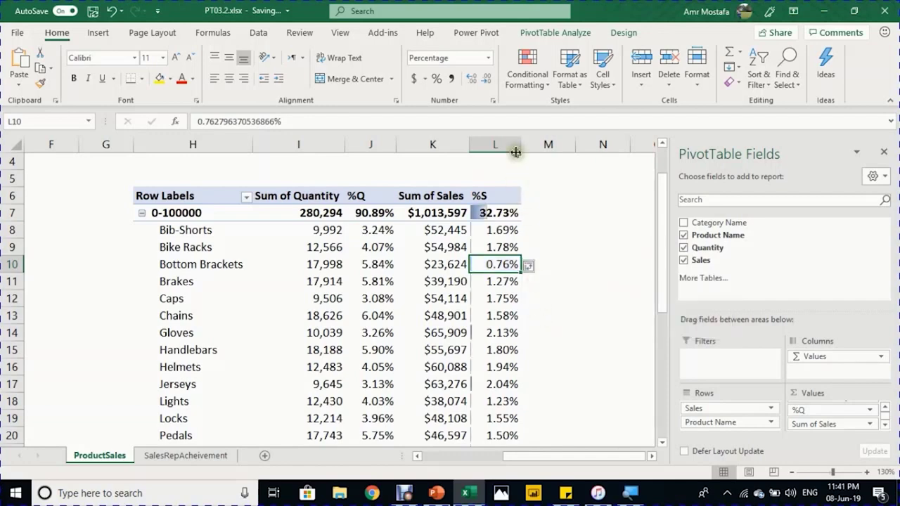
Step: Widen the %S column to make room for the data bars and review them down to the Grand Total
left_click_drag(520, 145, 548, 149)
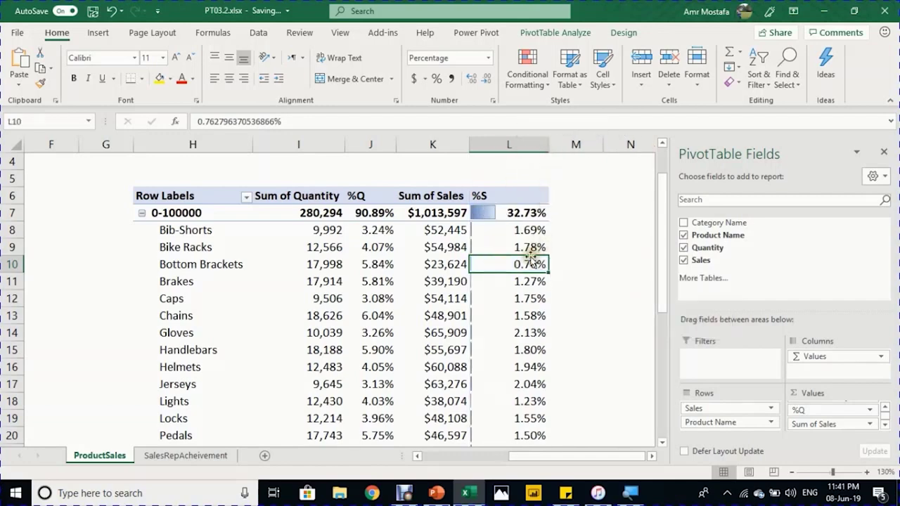
scroll(518, 269, "down", 1)
scroll(521, 263, "up", 1)
scroll(520, 281, "down", 5)
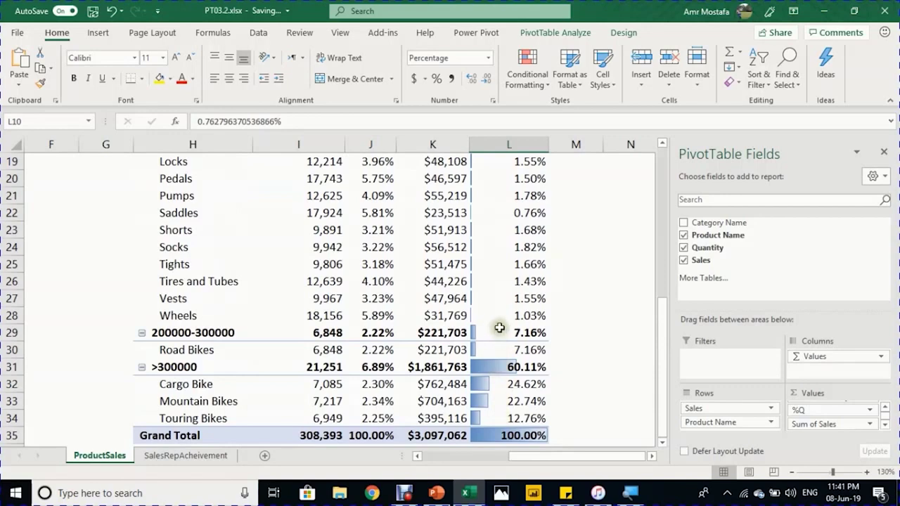
Step: Look through the sales rep list and the performance bracket table on the SalesRepAcheivement sheet
scroll(499, 328, "up", 1)
scroll(499, 327, "up", 3)
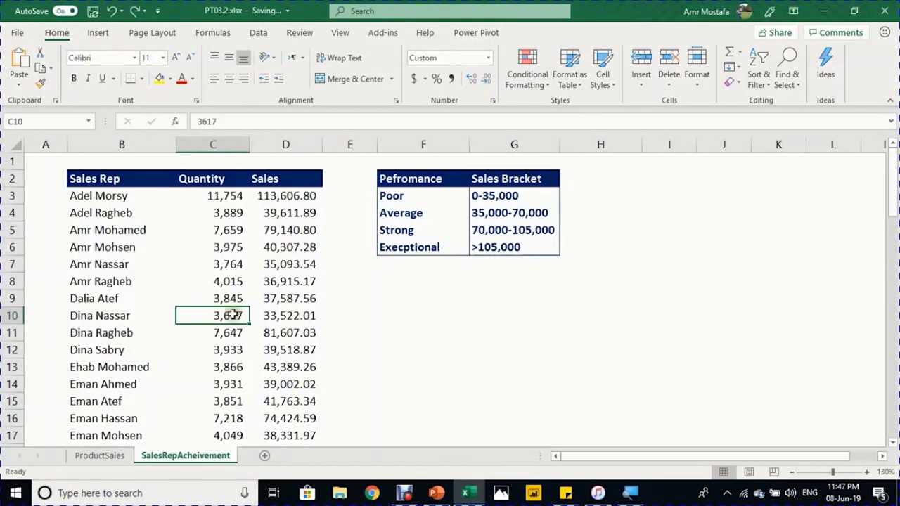
scroll(186, 283, "down", 6)
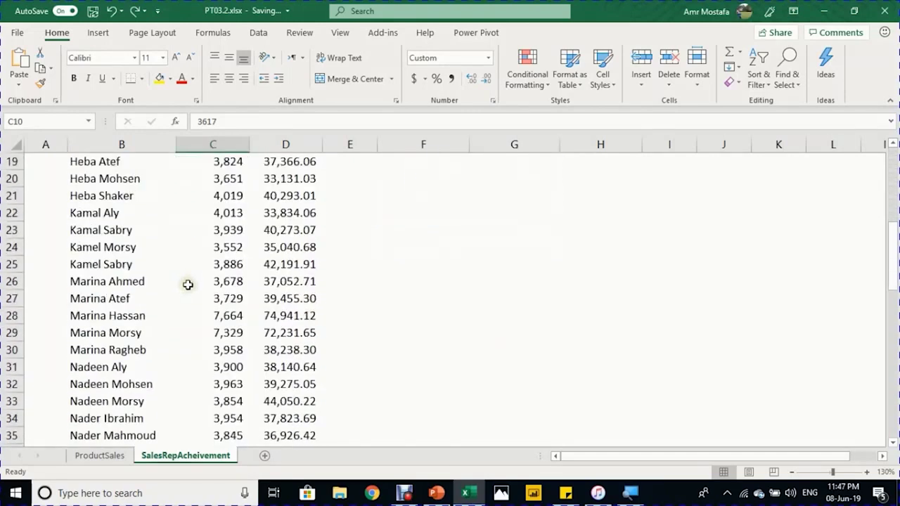
scroll(188, 284, "up", 6)
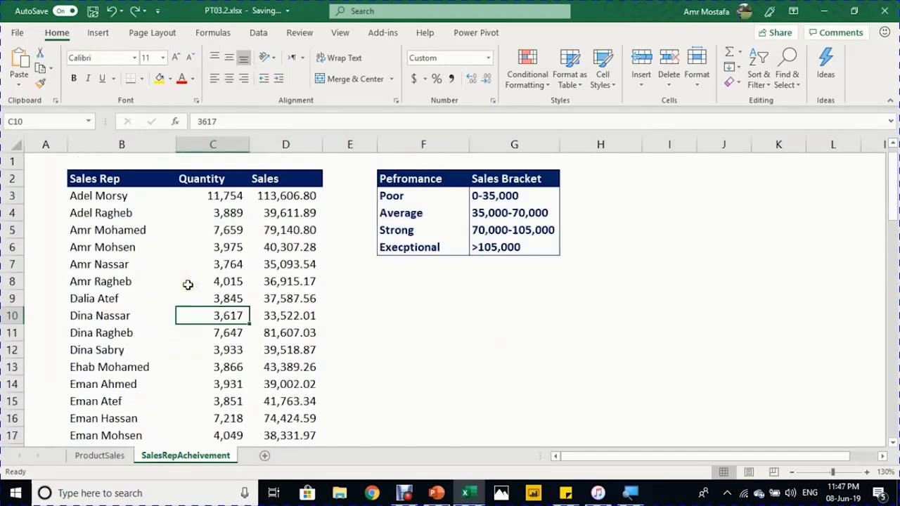
left_click(413, 199)
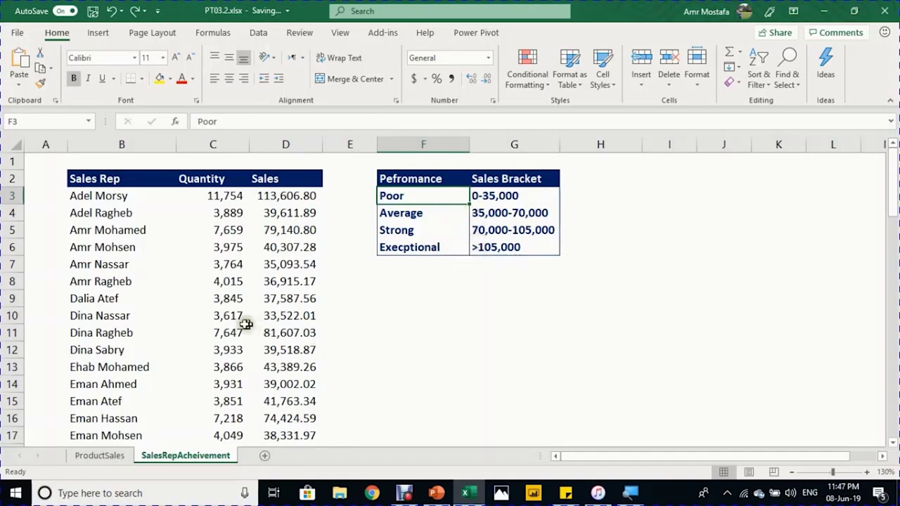
Step: Create a pivot table from the sales rep data B2:D71, placed on the existing worksheet at cell F10
left_click(225, 352)
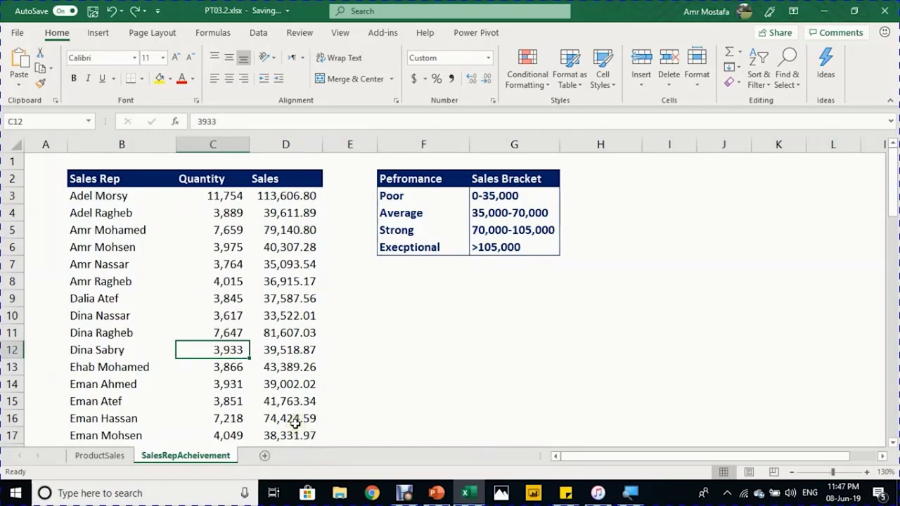
key("alt+n")
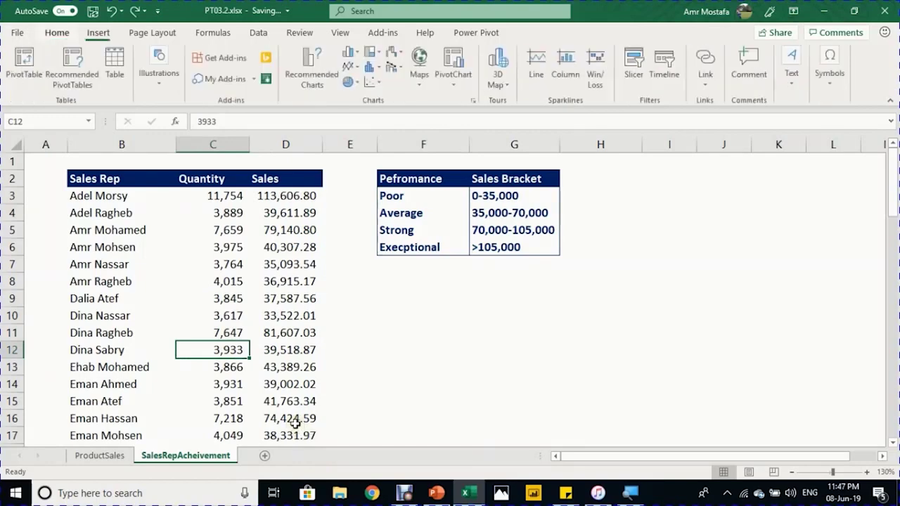
key("v")
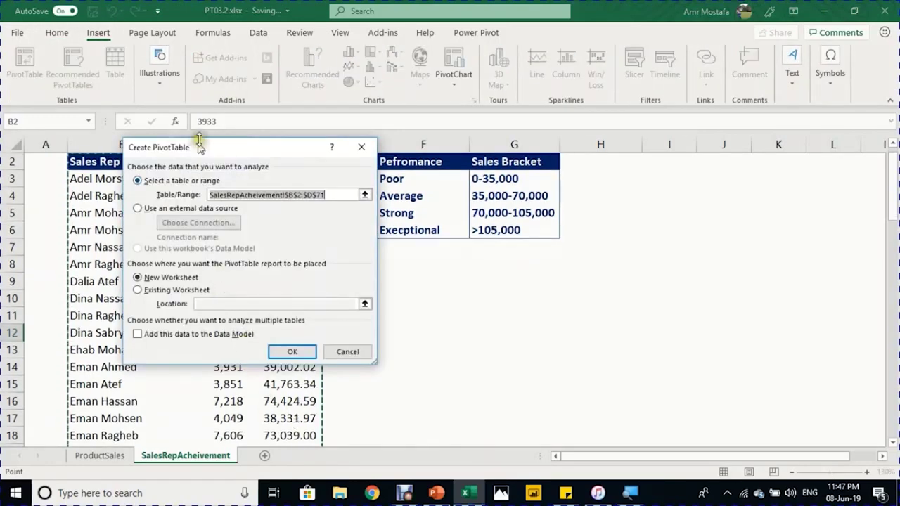
left_click(185, 290)
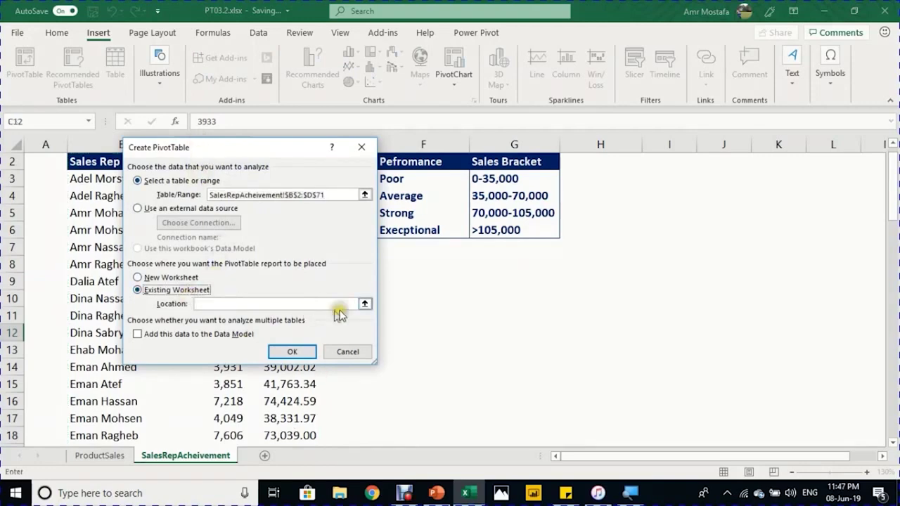
left_click(402, 299)
left_click(308, 353)
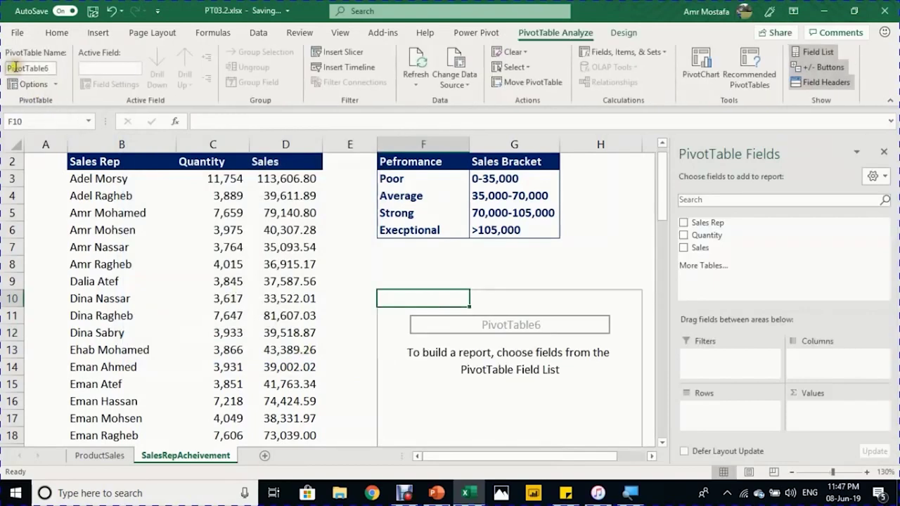
Step: Name the pivot table SalePer and add the Sales field to both its values and its rows
left_click(28, 69)
type("Sal")
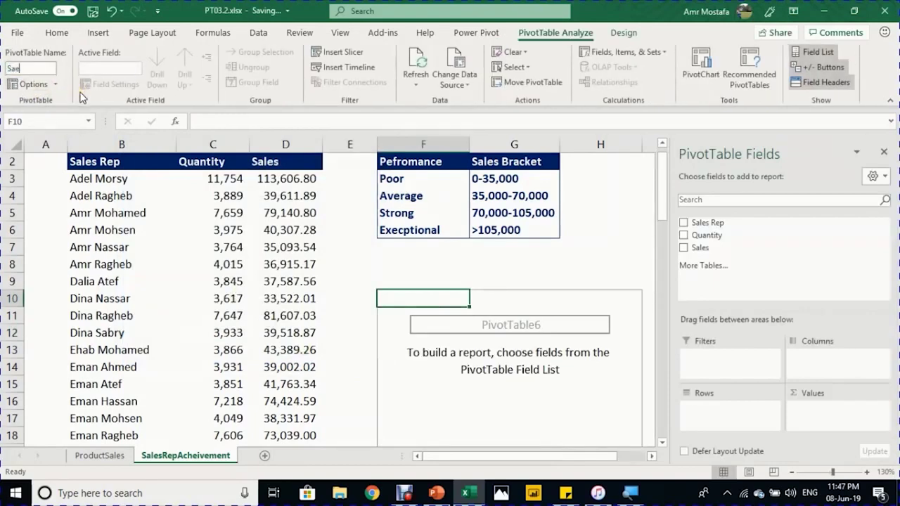
type("e")
key("BackSpace")
type("lePer")
key("Return")
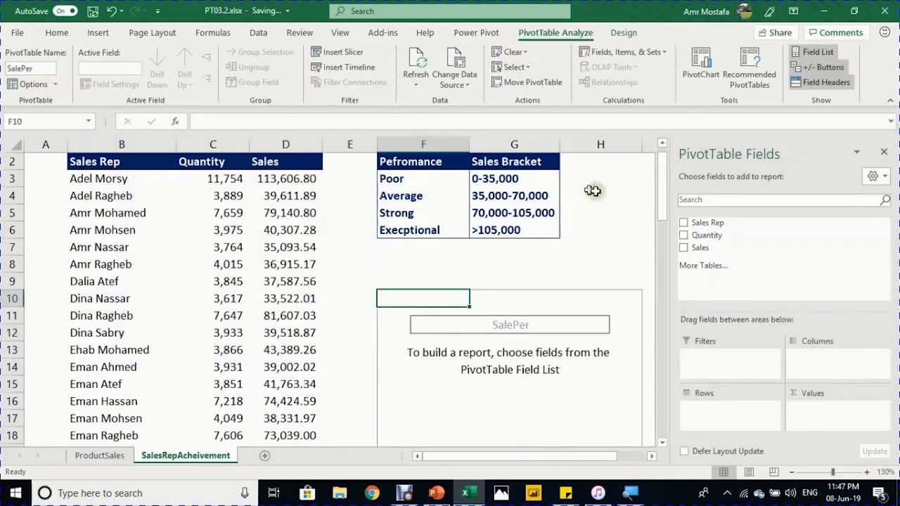
left_click_drag(697, 249, 850, 417)
left_click_drag(693, 249, 760, 418)
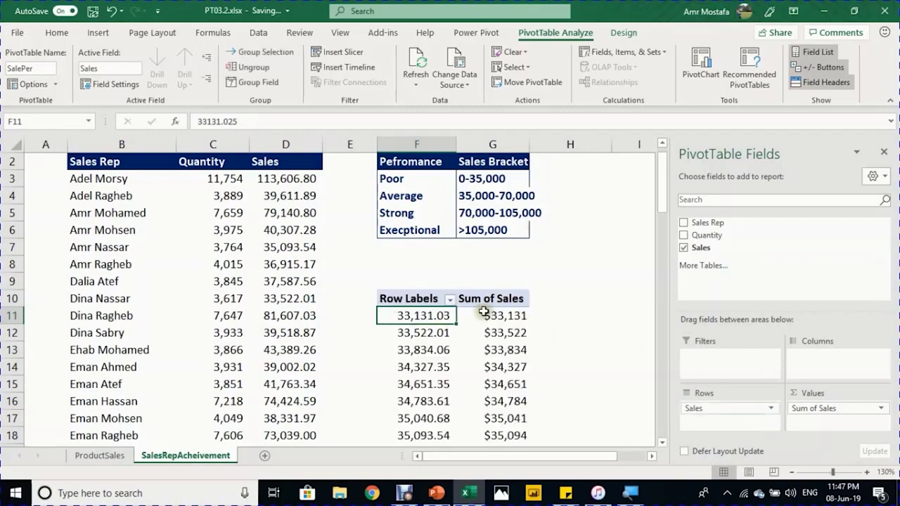
Step: Group the pivot table's Sales row labels starting at 0, ending at 105000, by 35000
left_click(262, 82)
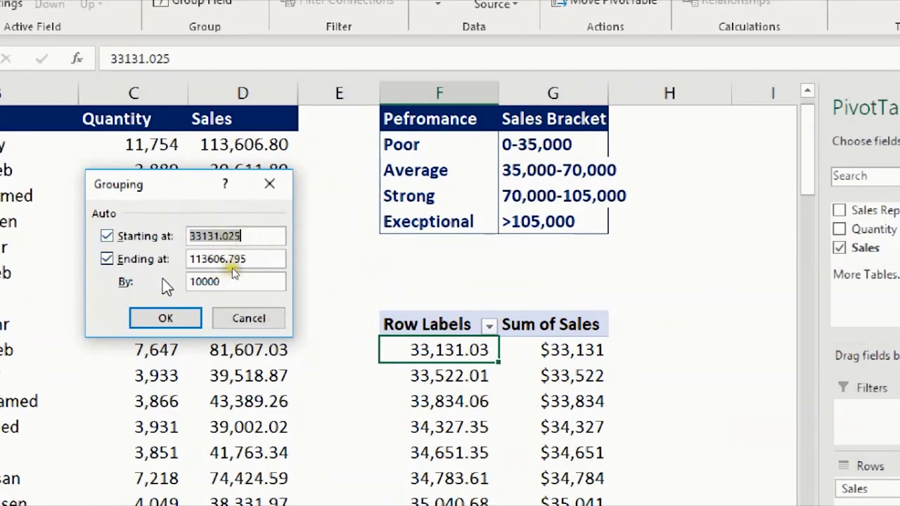
type("0")
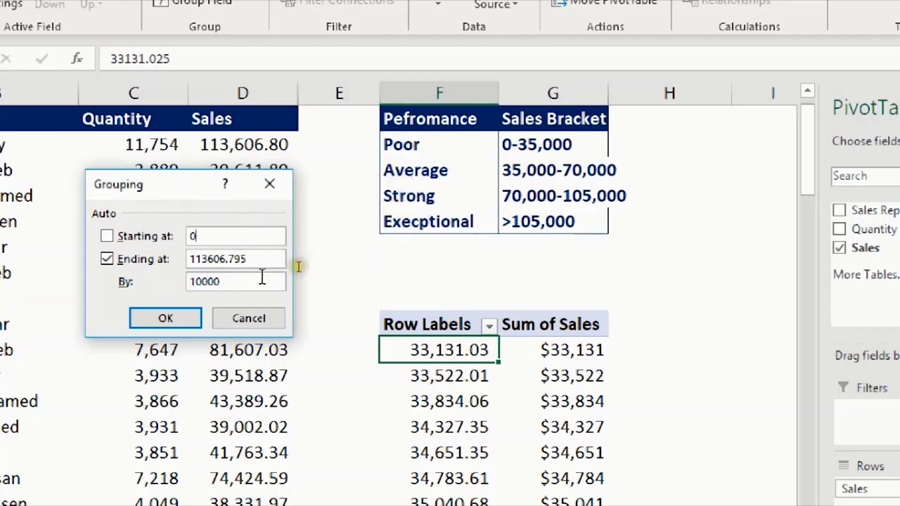
left_click_drag(262, 281, 151, 282)
type("35000")
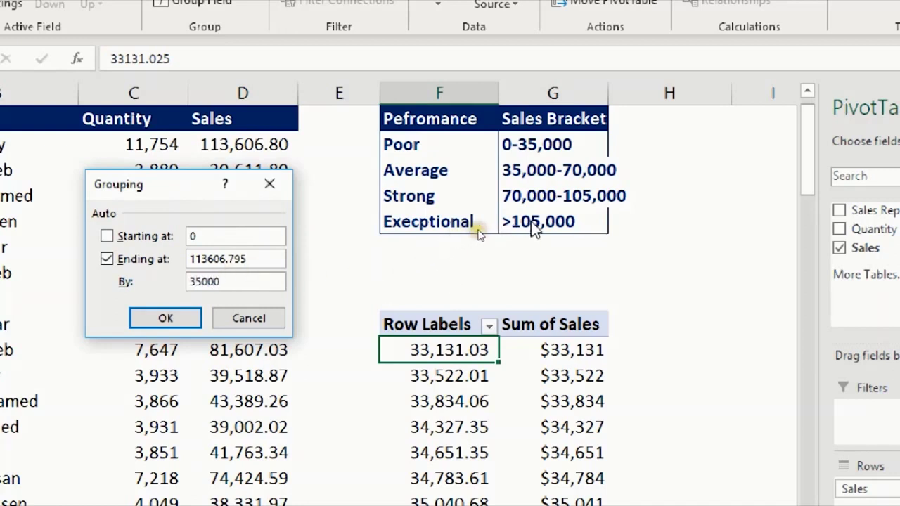
left_click_drag(280, 259, 169, 254)
type("10")
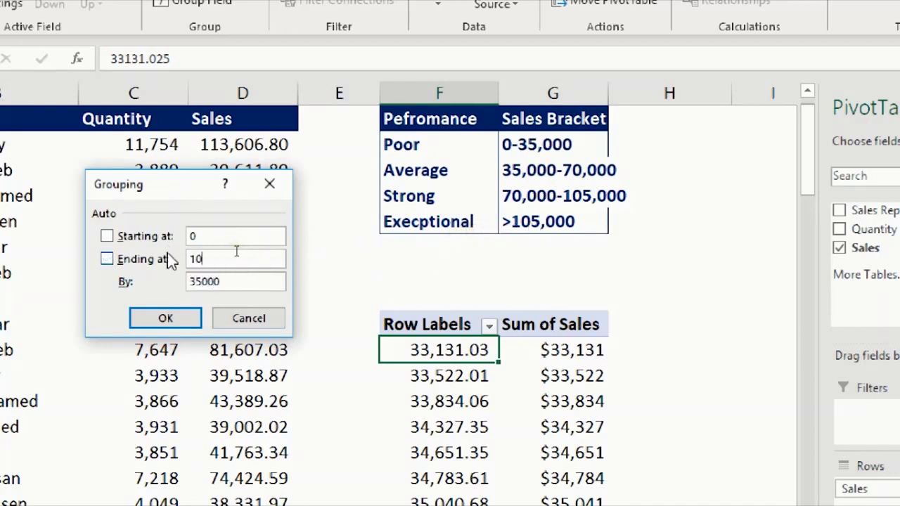
type("50000")
key("BackSpace")
left_click(196, 319)
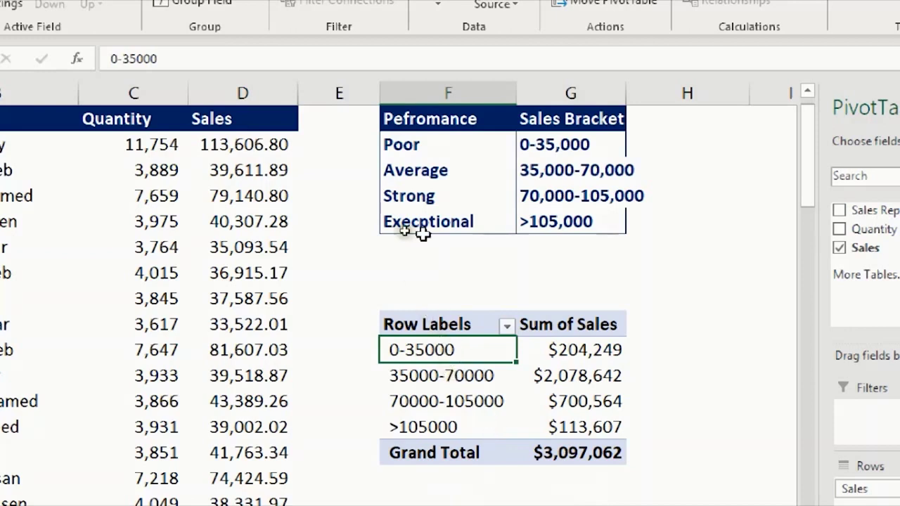
Step: Copy the text Poor from the performance table and use it to replace the pivot's 0-35000 row label
left_click(406, 142)
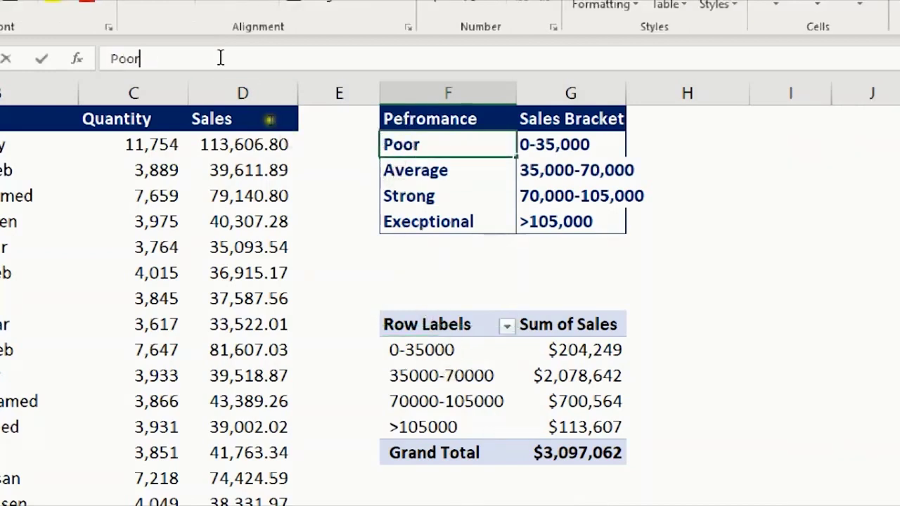
left_click_drag(223, 58, 104, 55)
key("ctrl+c")
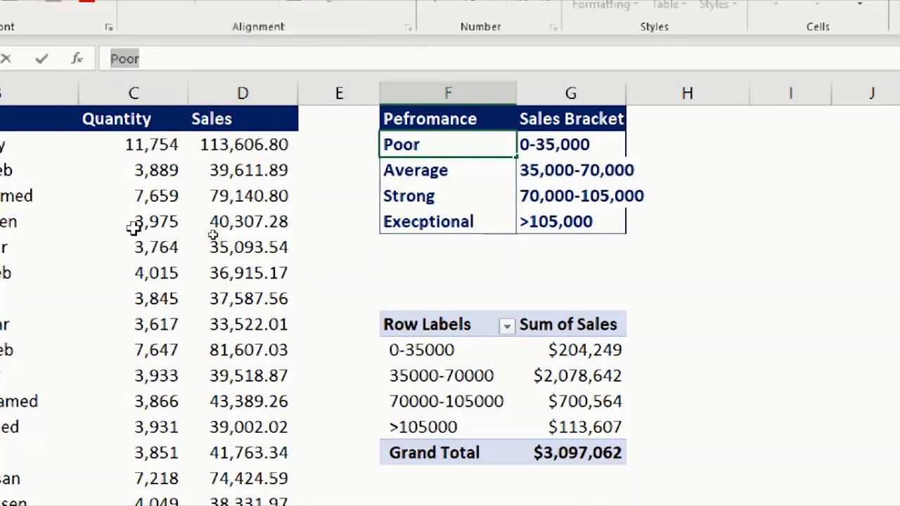
key("Escape")
left_click(422, 349)
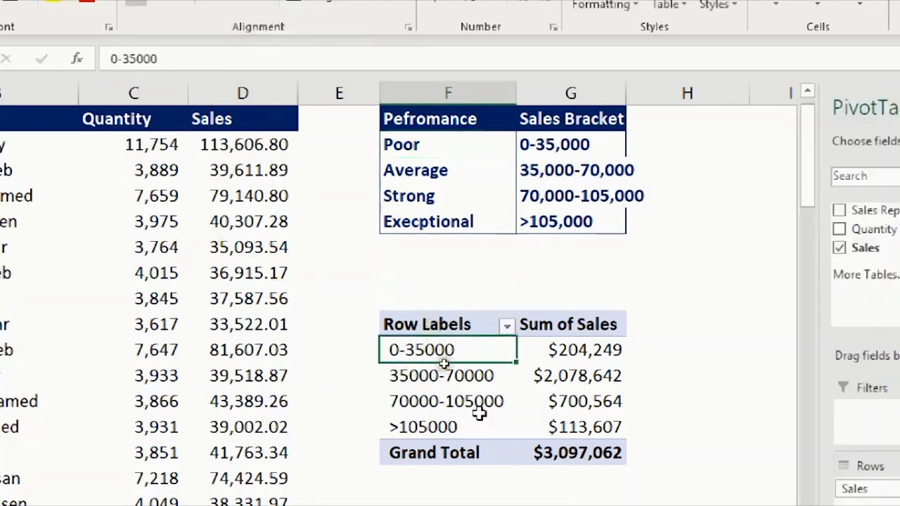
left_click_drag(158, 59, 106, 59)
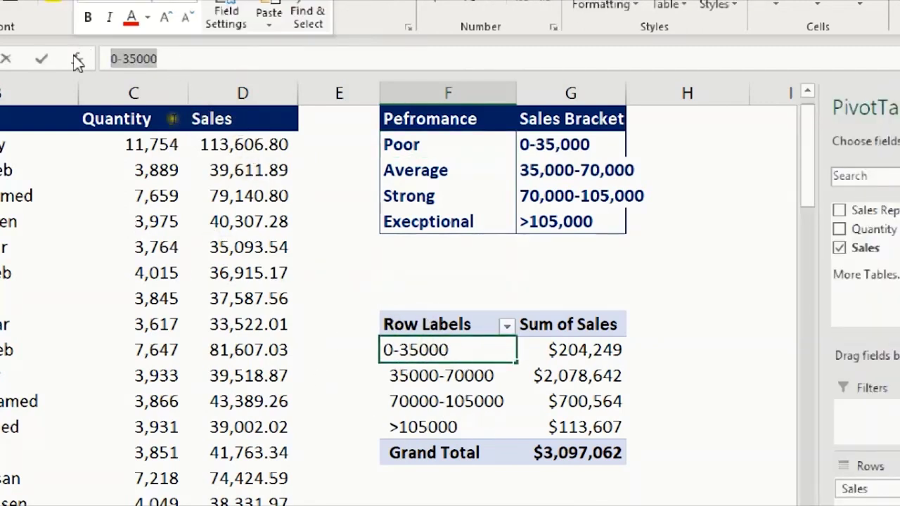
key("ctrl+v")
key("Return")
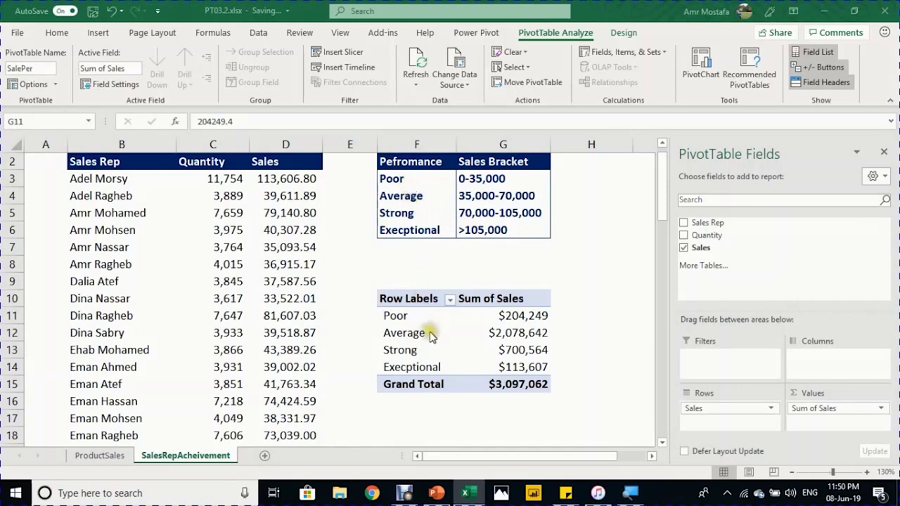
Step: Add Sales Rep below Sales in the pivot table's rows and fit column G to its contents
left_click_drag(697, 226, 751, 422)
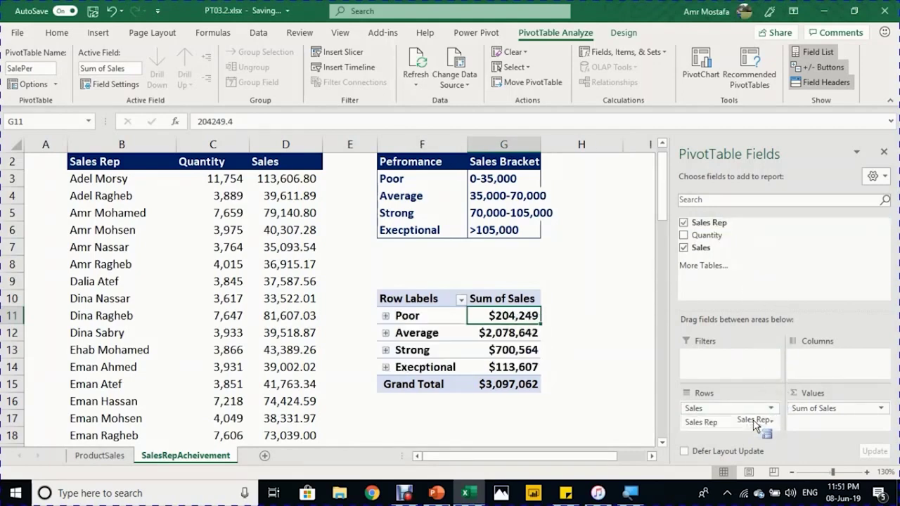
double_click(540, 149)
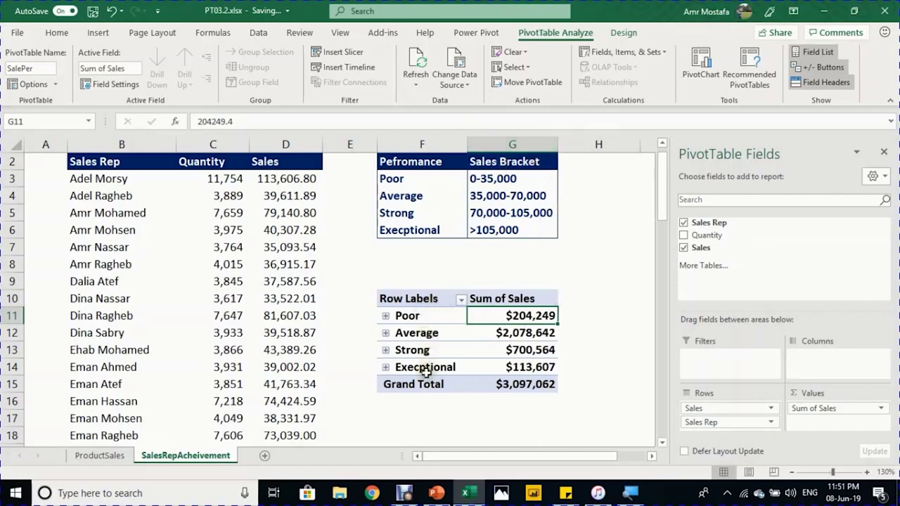
Step: Expand and collapse the Poor and Execptional groups to check their sales reps, and widen the Sum of Sales column slightly
left_click(386, 317)
scroll(428, 324, "down", 1)
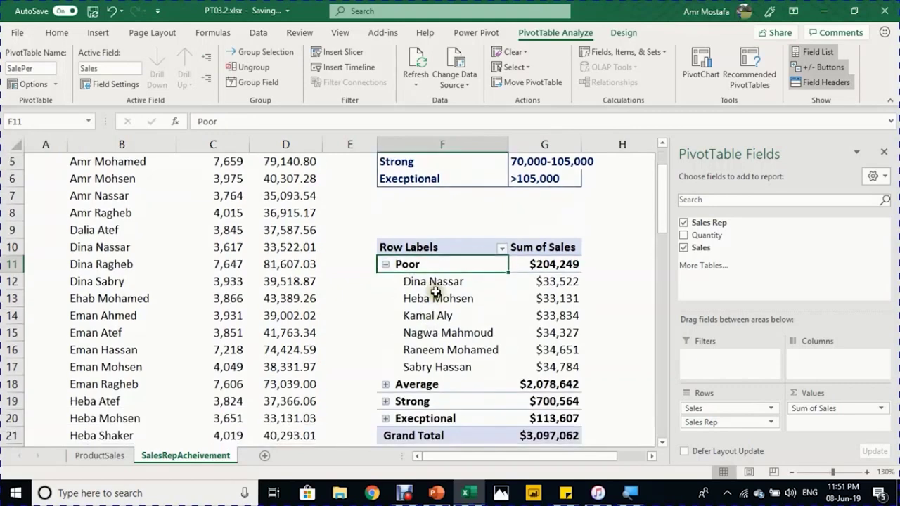
left_click(384, 266)
left_click(385, 316)
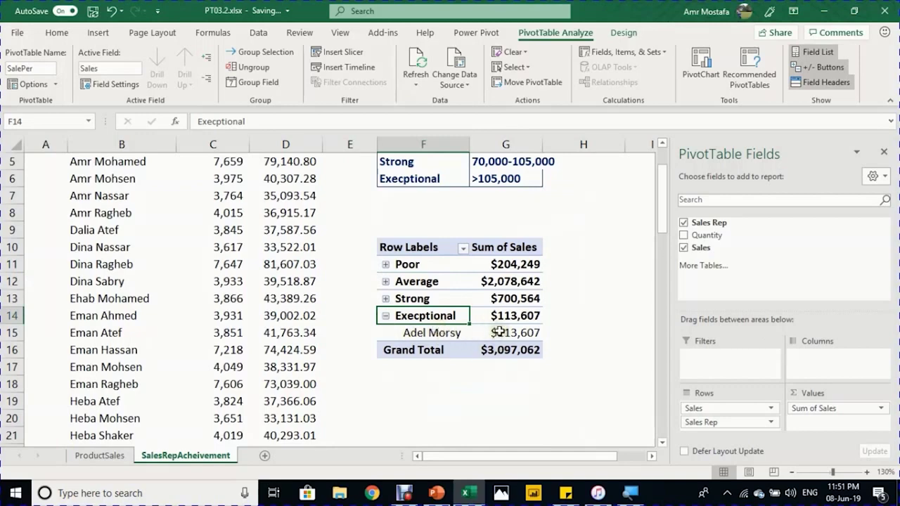
left_click(385, 316)
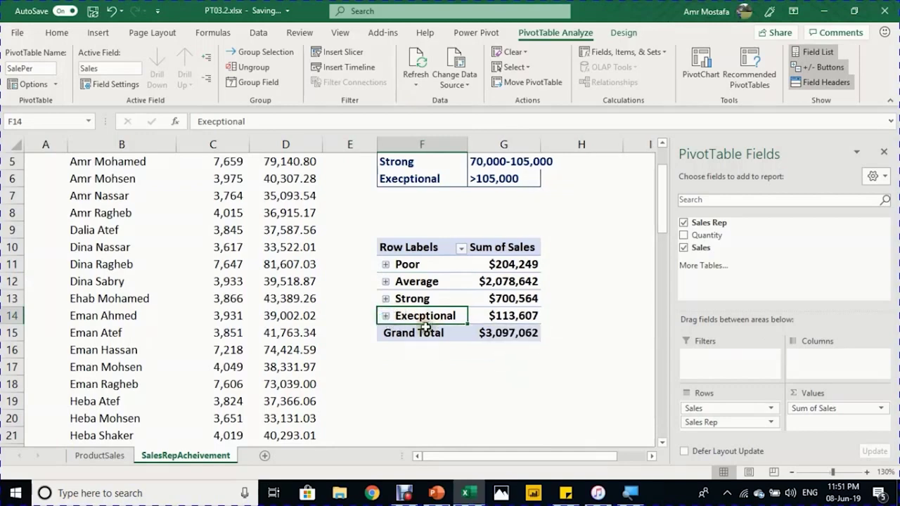
left_click_drag(540, 144, 560, 143)
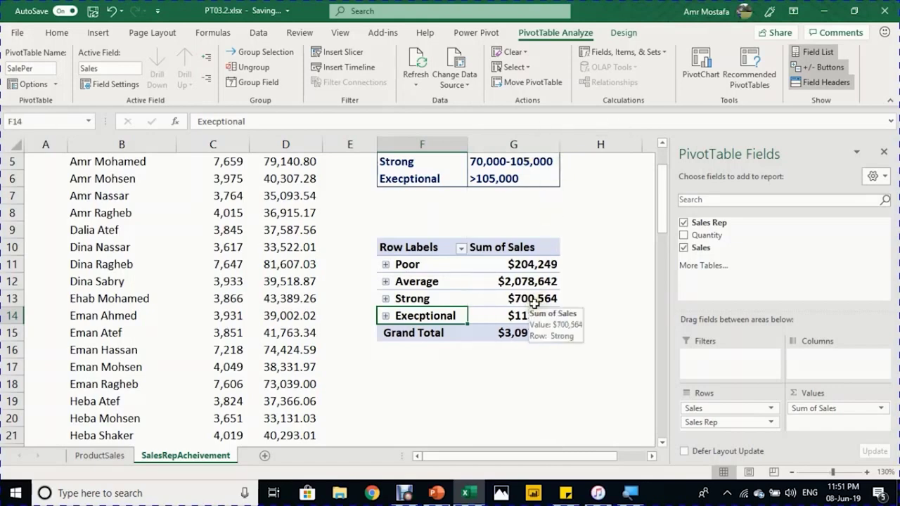
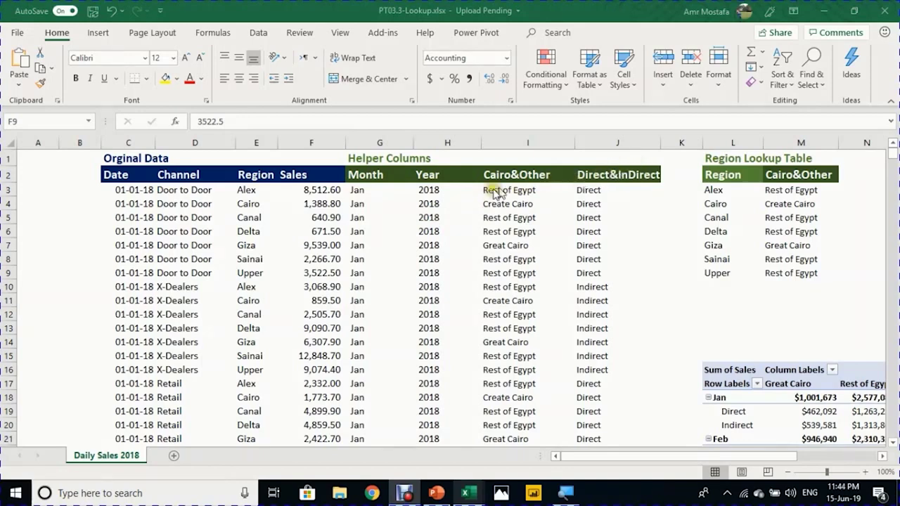
Step: Examine the Month, Year, Cairo&Other and Direct&InDirect helper column formulas, the lookup tables and the pivot table in PT03.3-Lookup.xlsx
key("alt+Tab")
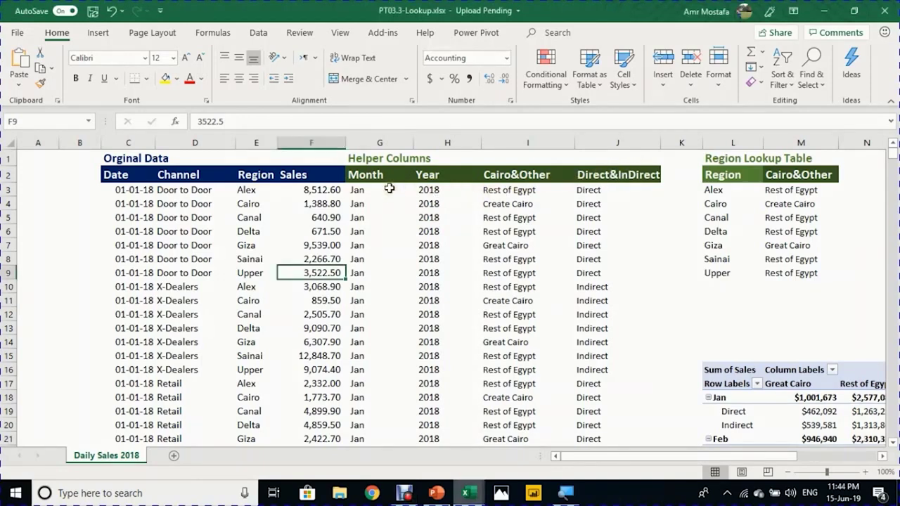
left_click(388, 188)
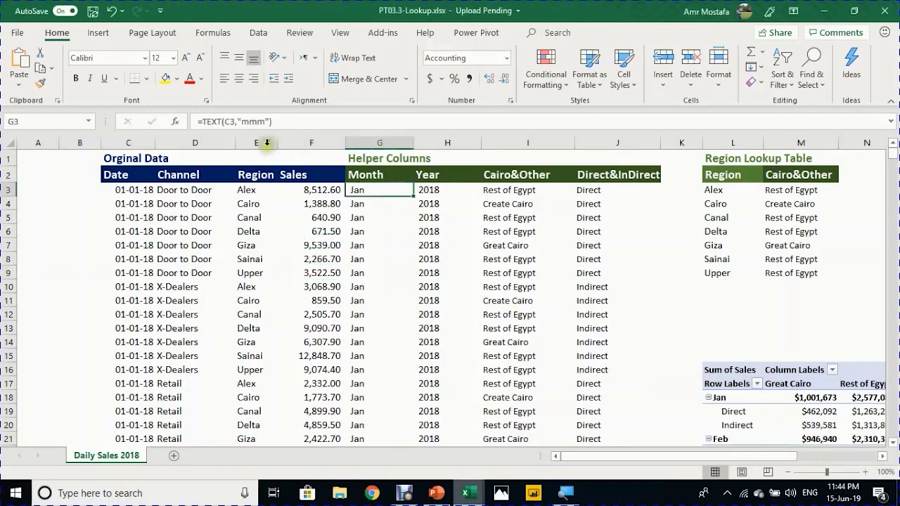
left_click(426, 189)
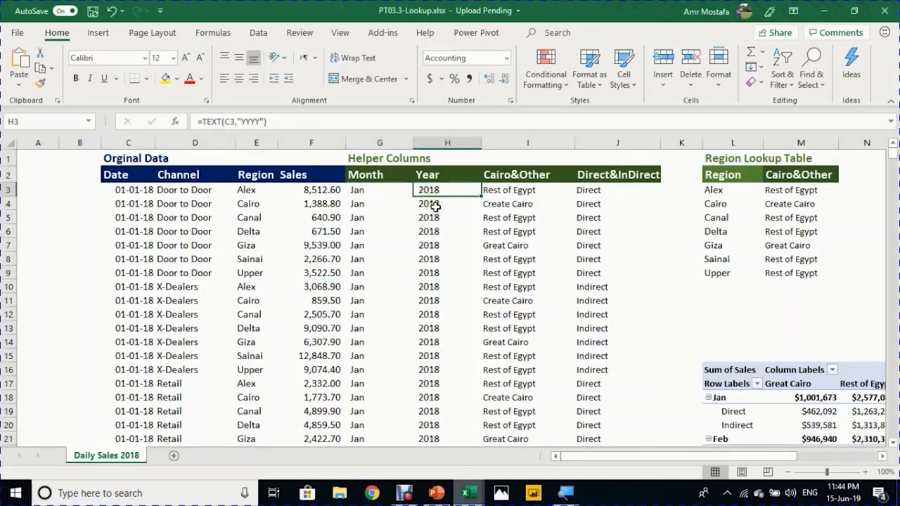
left_click(499, 192)
left_click(588, 190)
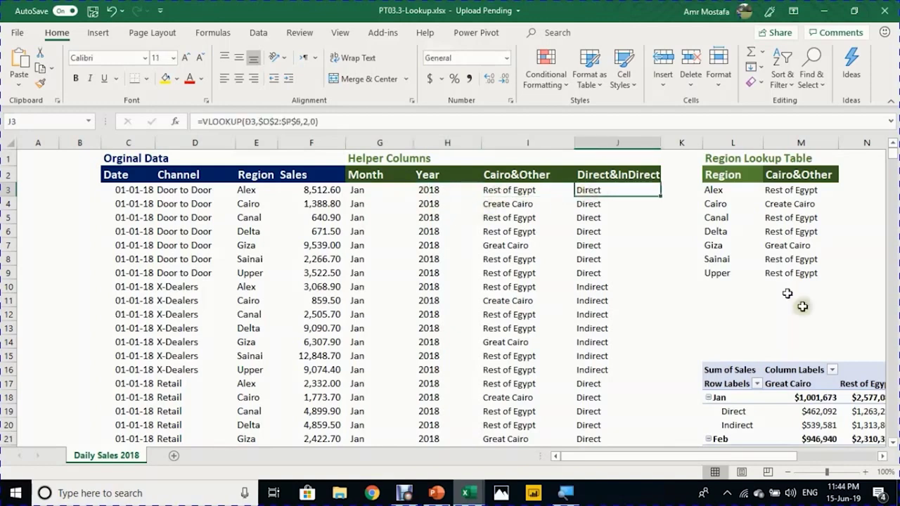
left_click(882, 457)
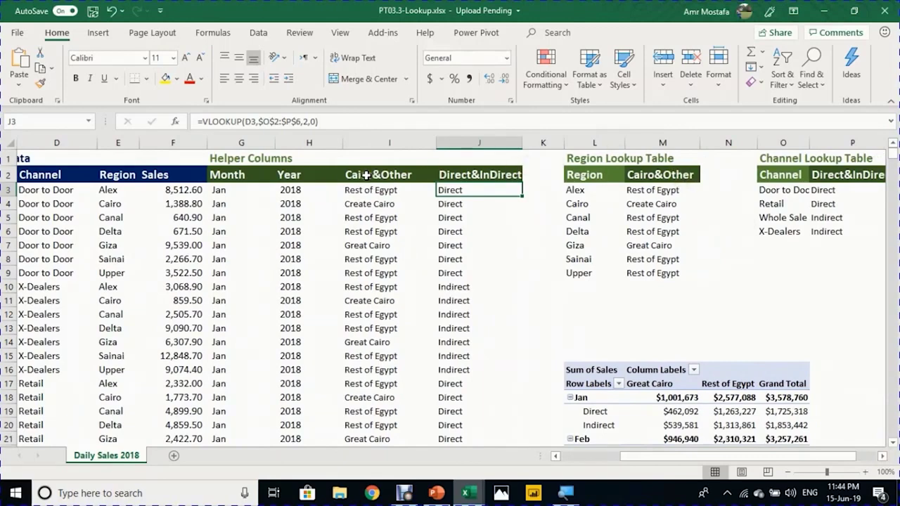
scroll(464, 246, "down", 2)
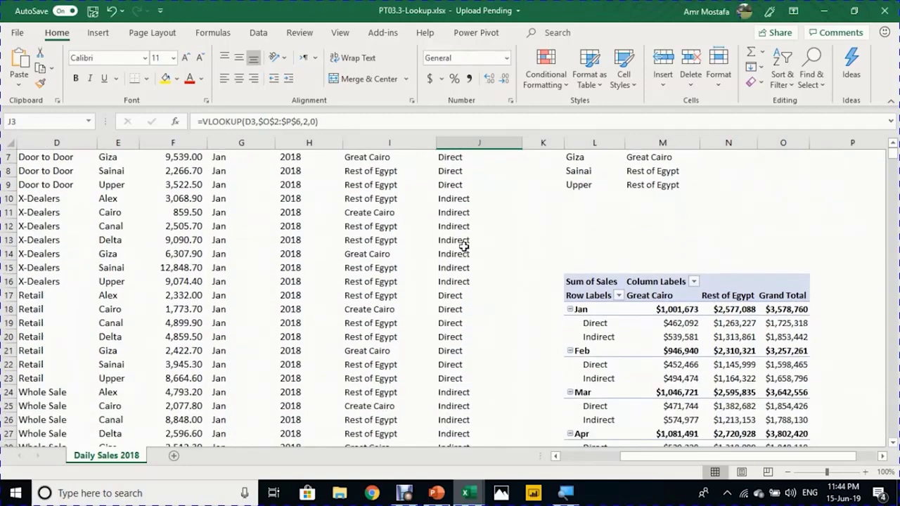
Step: Review the pivot table, the lookup tables and the helper columns beside the original data down to the last row
scroll(464, 246, "down", 1)
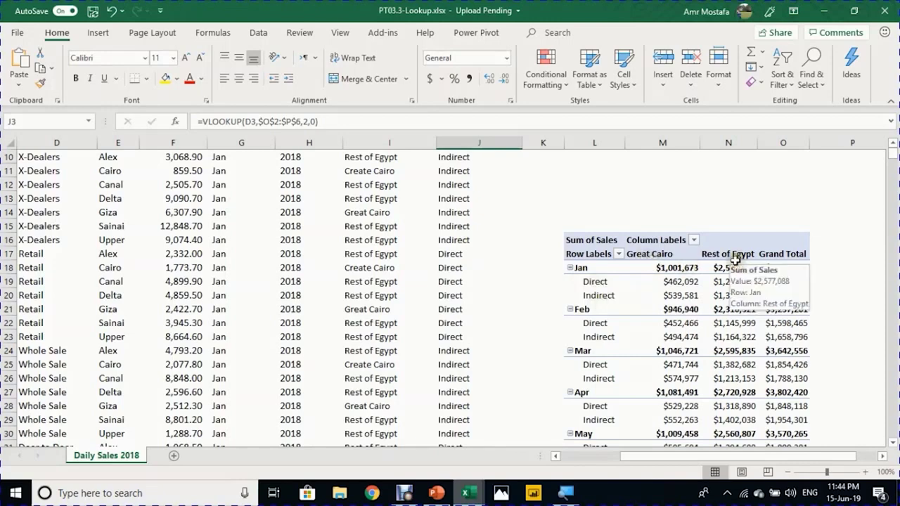
scroll(427, 299, "up", 3)
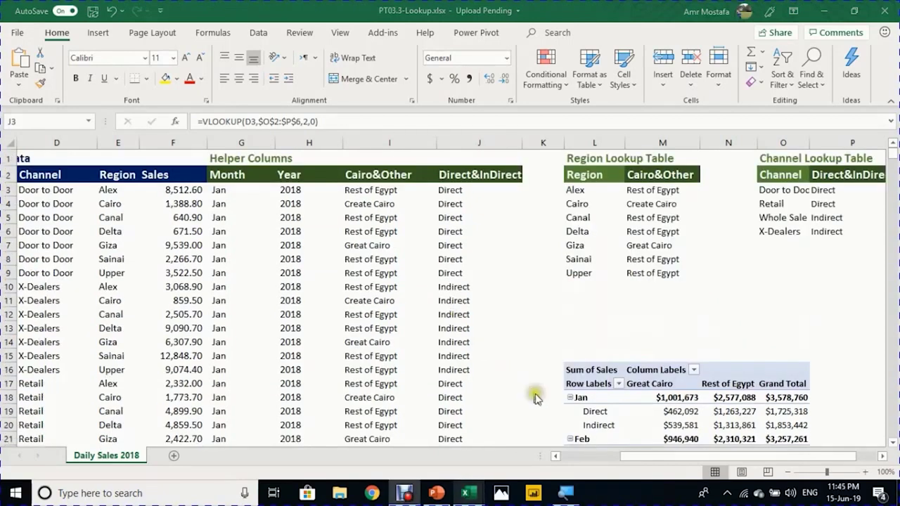
left_click(654, 459)
left_click_drag(625, 456, 597, 455)
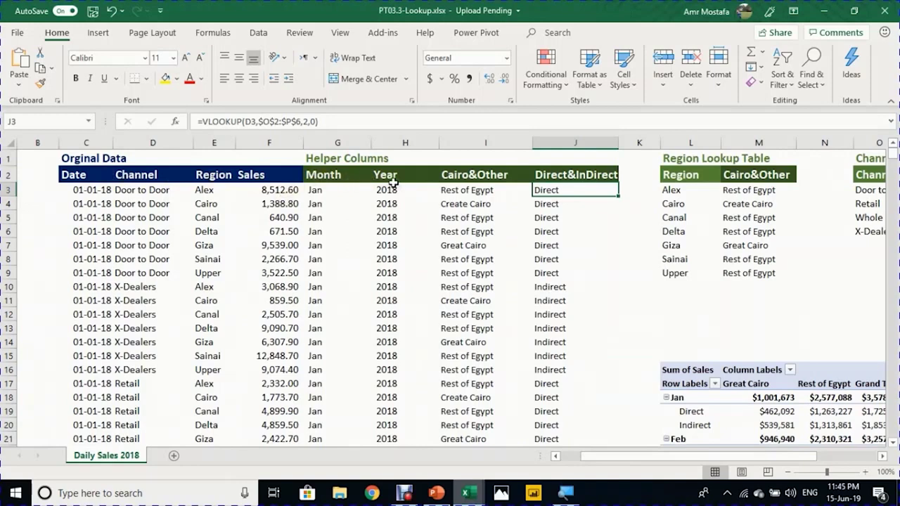
key("ctrl+Down")
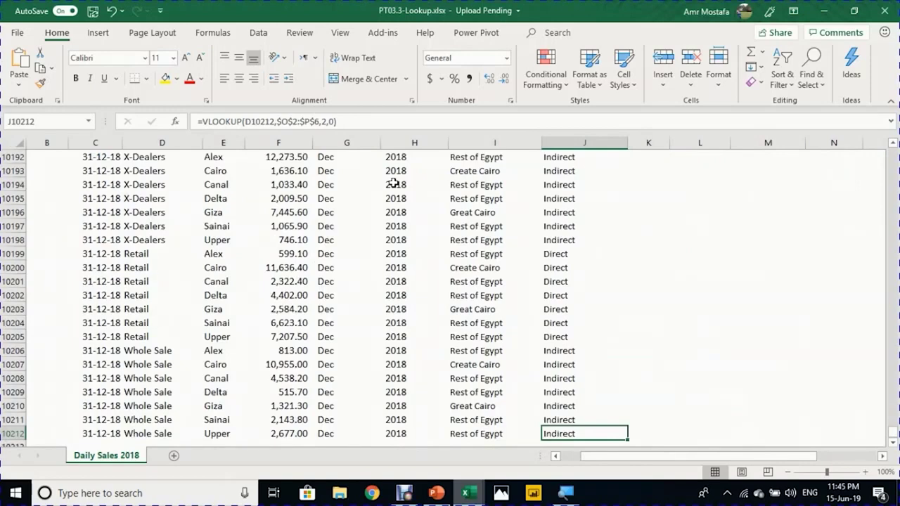
key("ctrl+Up")
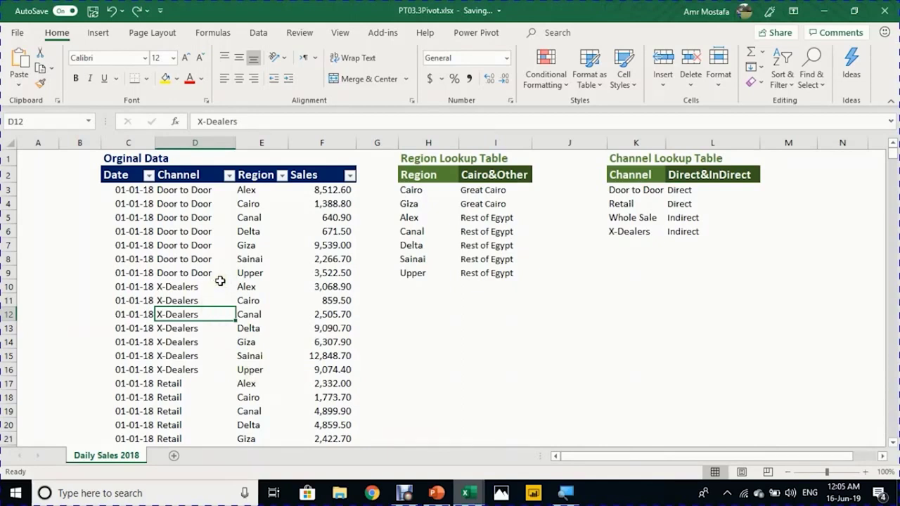
Step: Create a pivot table from the original data range C2:F10212, placed on the existing Daily Sales 2018 worksheet at cell H13
key("alt+n")
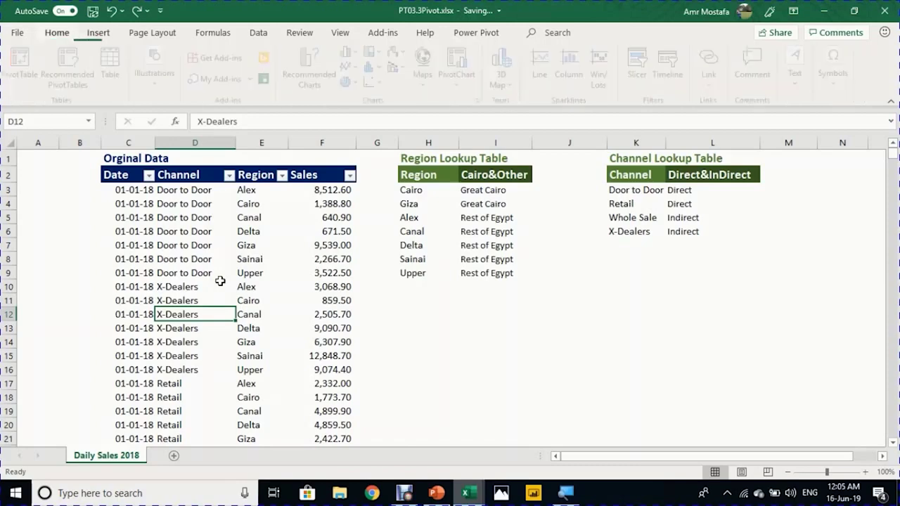
key("v")
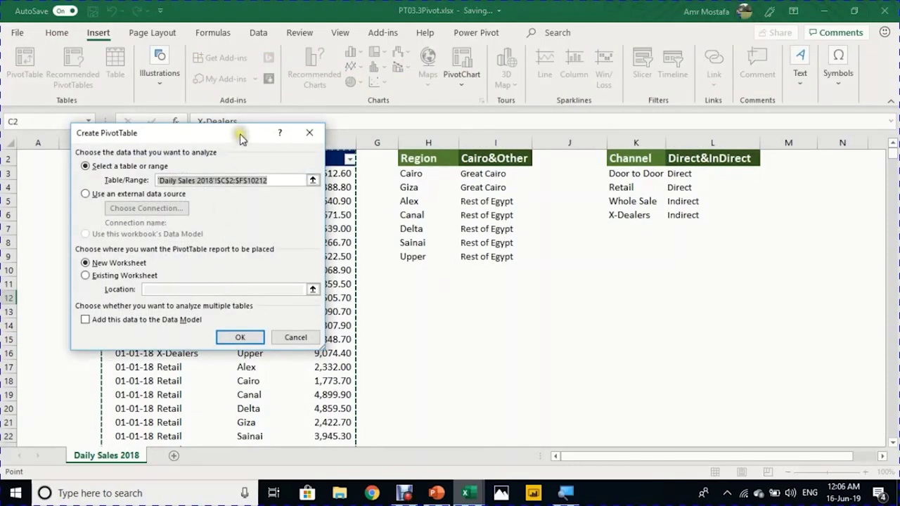
left_click_drag(237, 130, 182, 121)
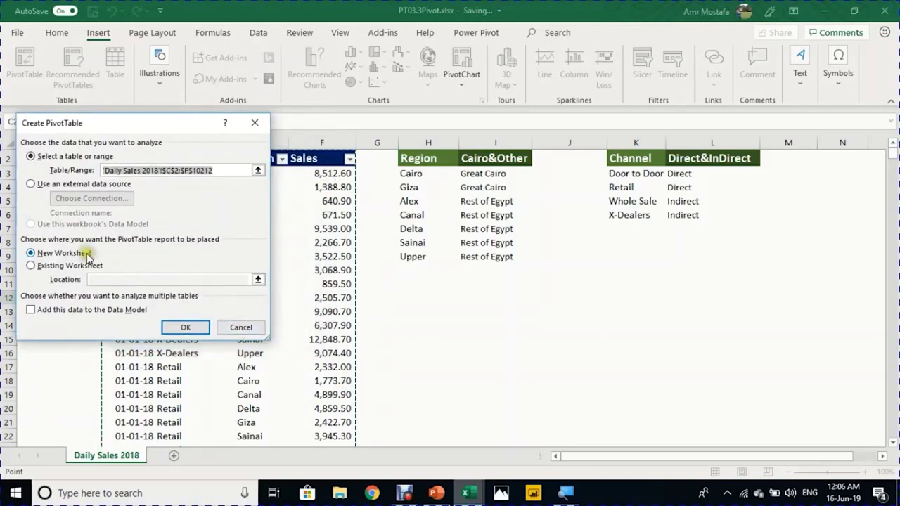
left_click(67, 265)
left_click(67, 268)
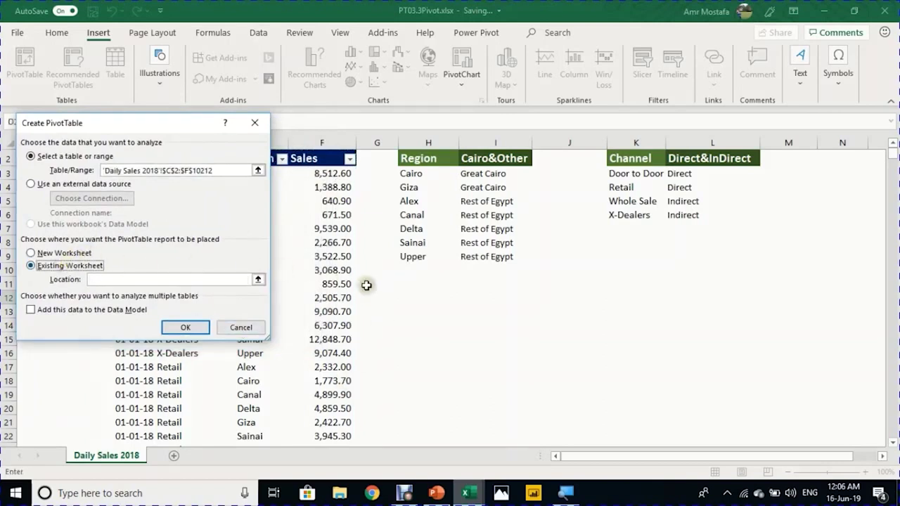
left_click(420, 284)
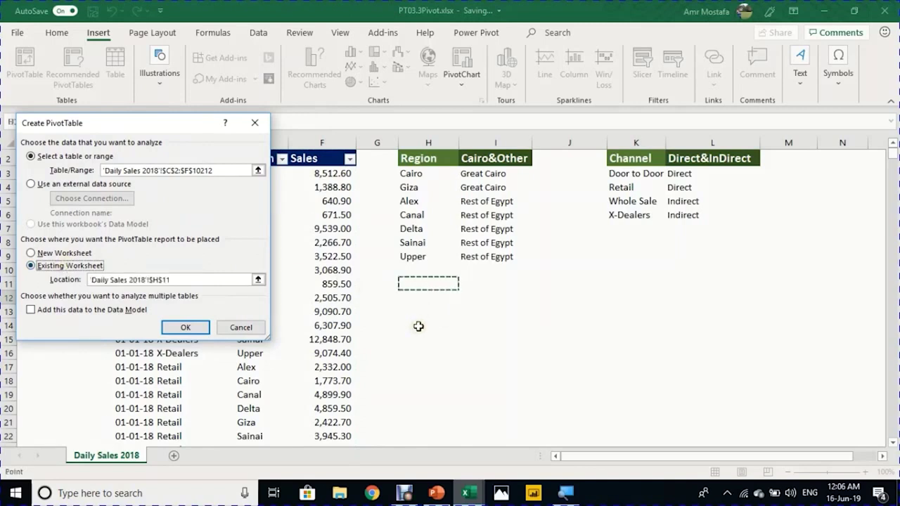
left_click(421, 313)
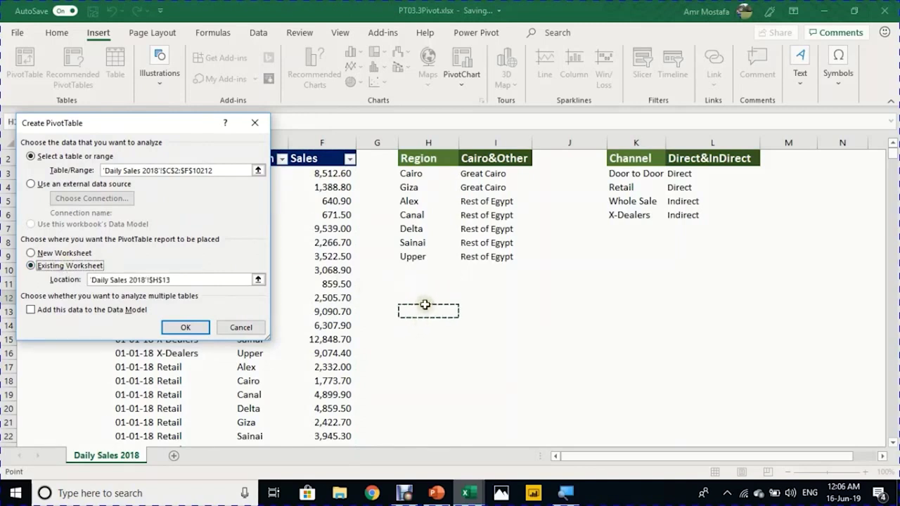
left_click(194, 327)
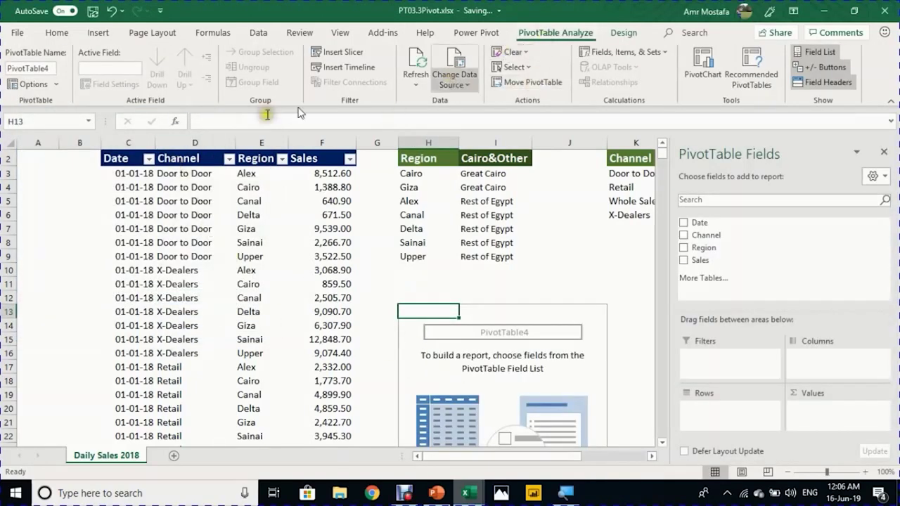
Step: Name the new pivot table SalesReport
left_click(42, 68)
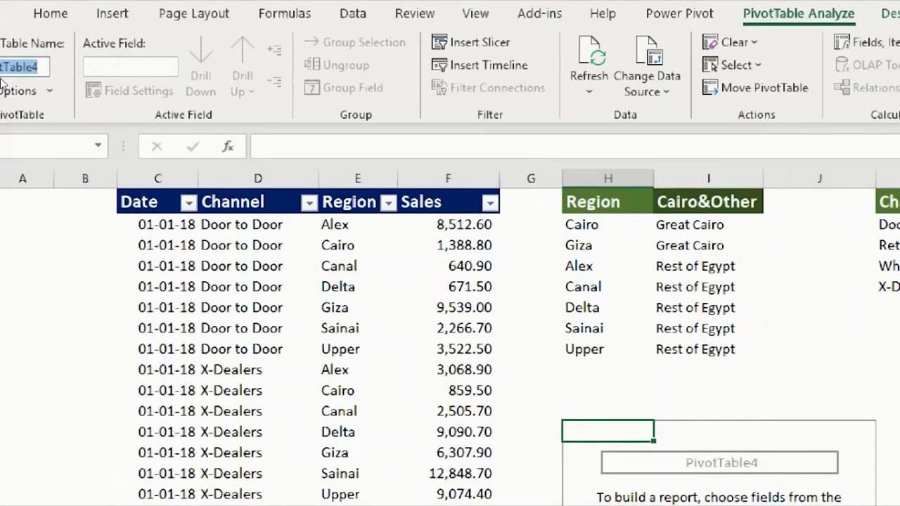
type("SalesReport")
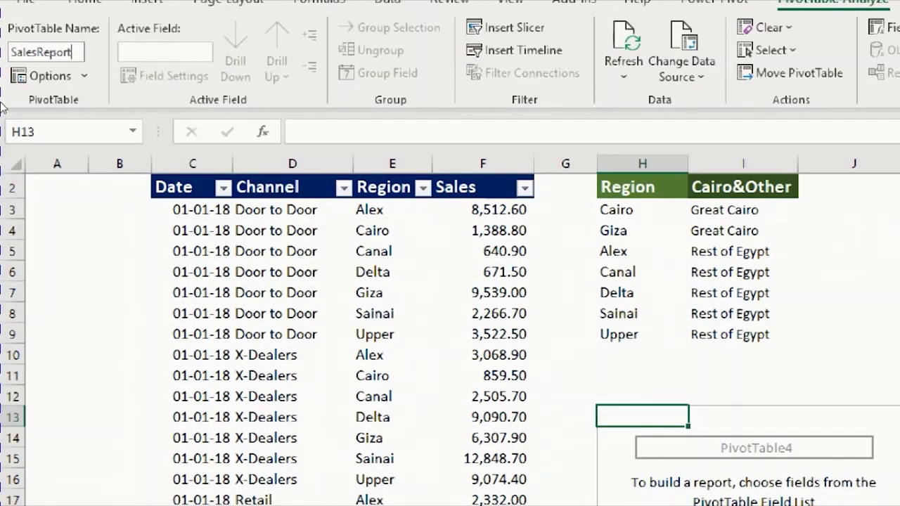
key("Return")
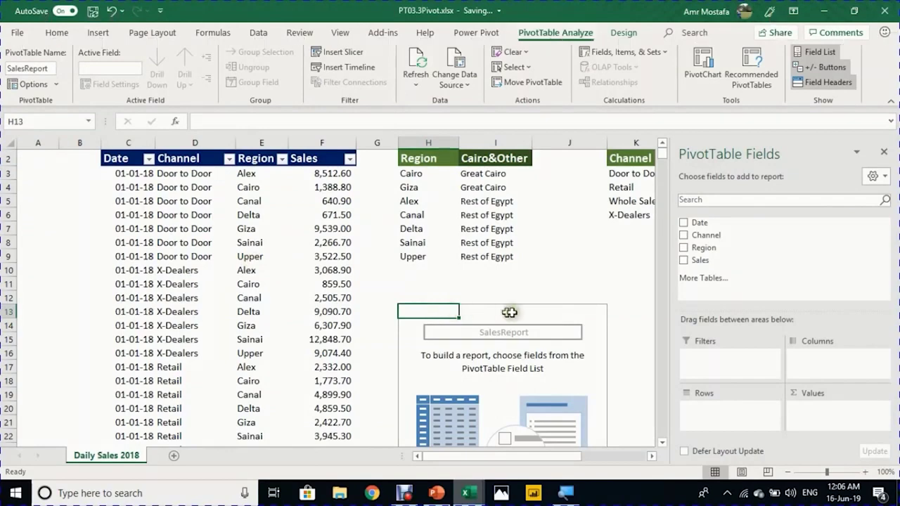
Step: Add Date to the pivot table's rows and group the dates by Days and Months
scroll(586, 320, "down", 1)
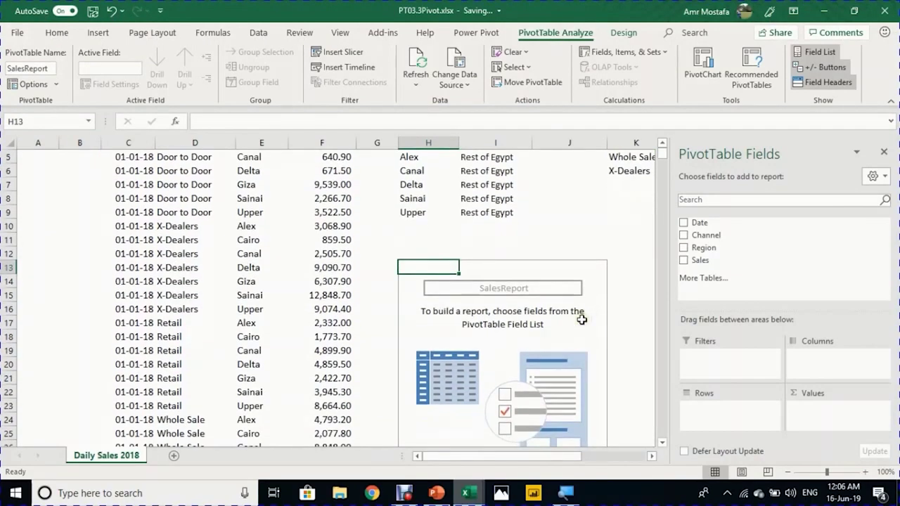
scroll(590, 305, "up", 1)
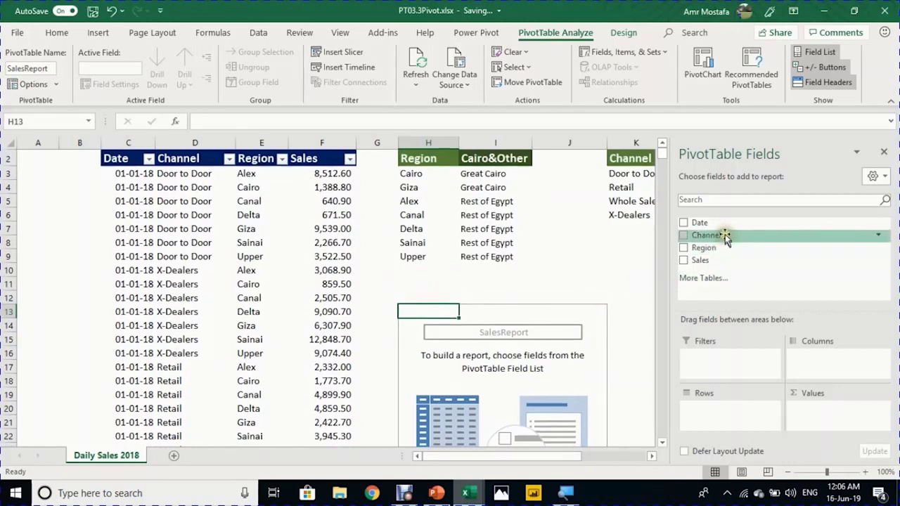
left_click_drag(721, 225, 754, 415)
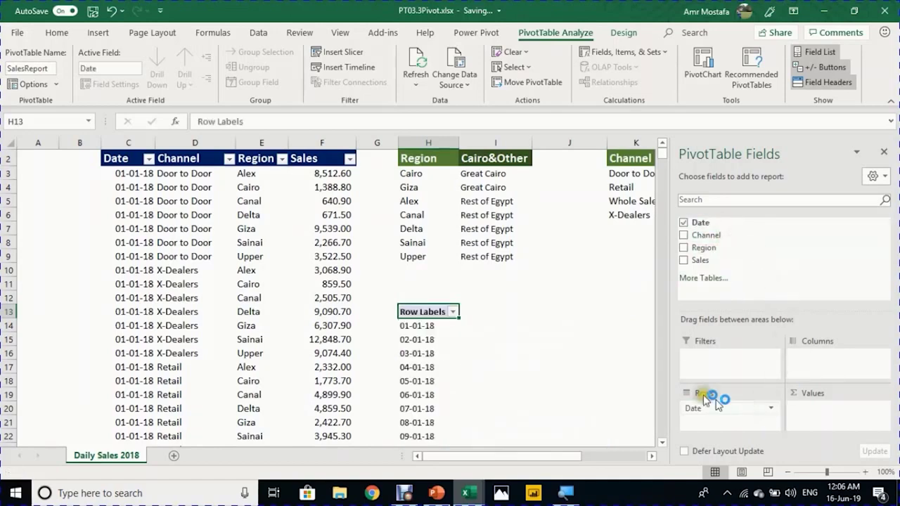
scroll(404, 322, "down", 2)
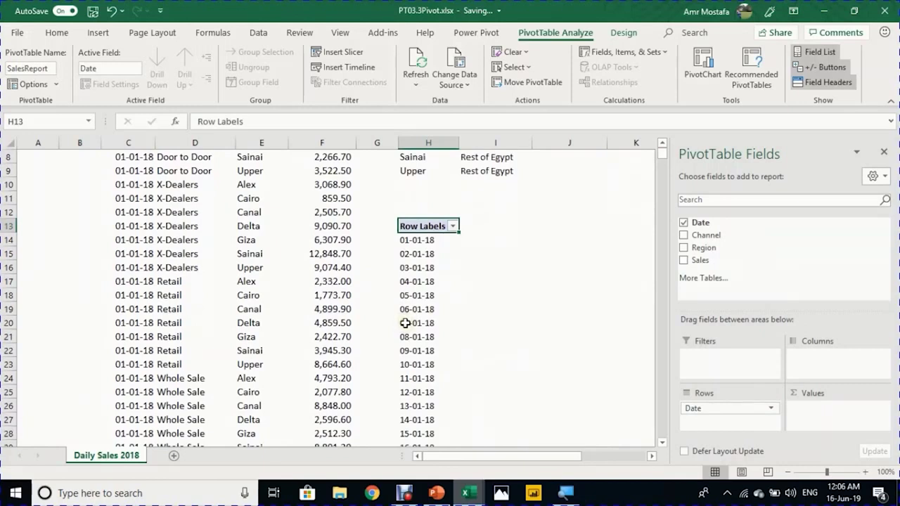
left_click(408, 256)
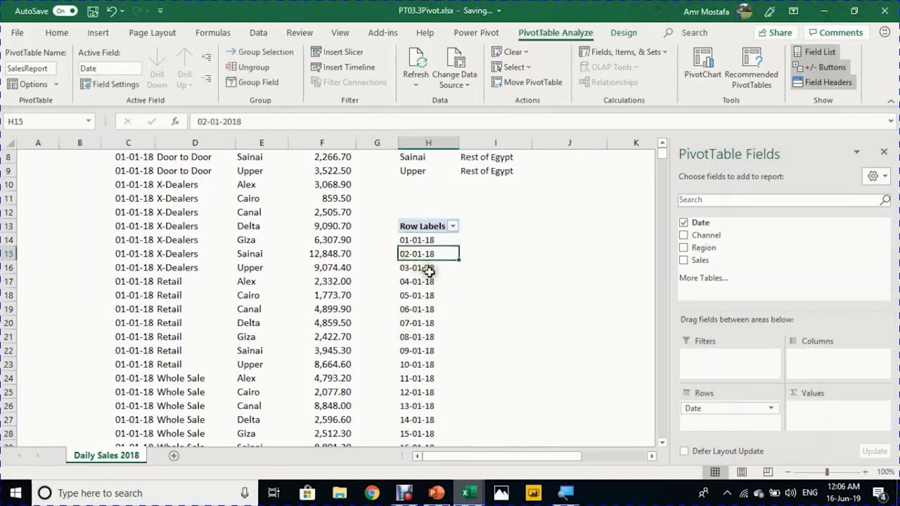
left_click(271, 83)
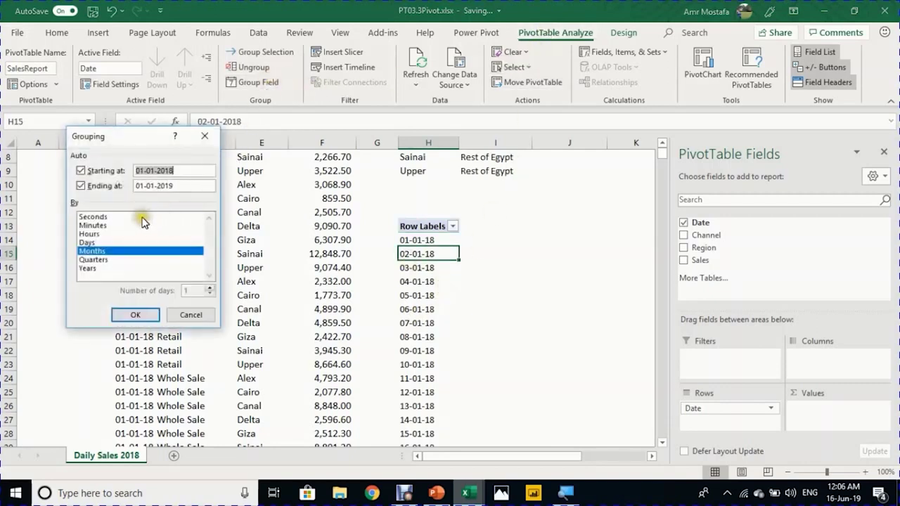
left_click(126, 242, "ctrl")
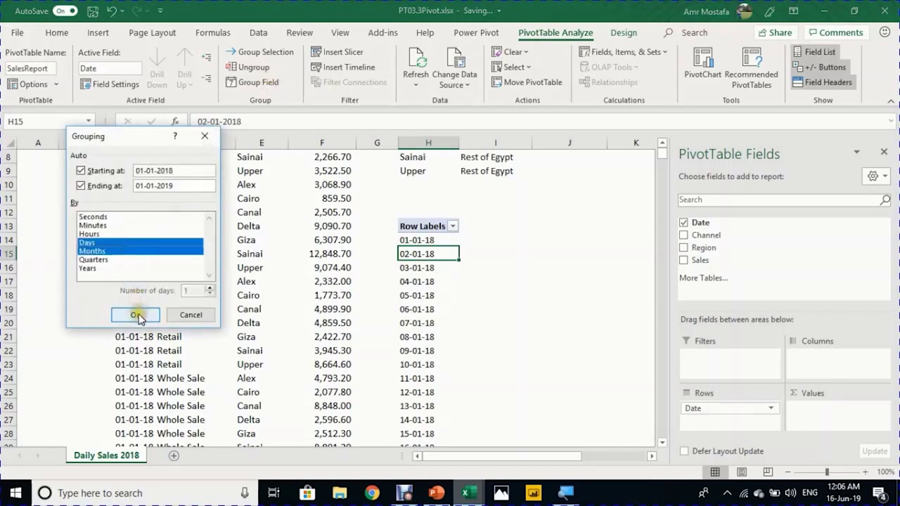
left_click(137, 316)
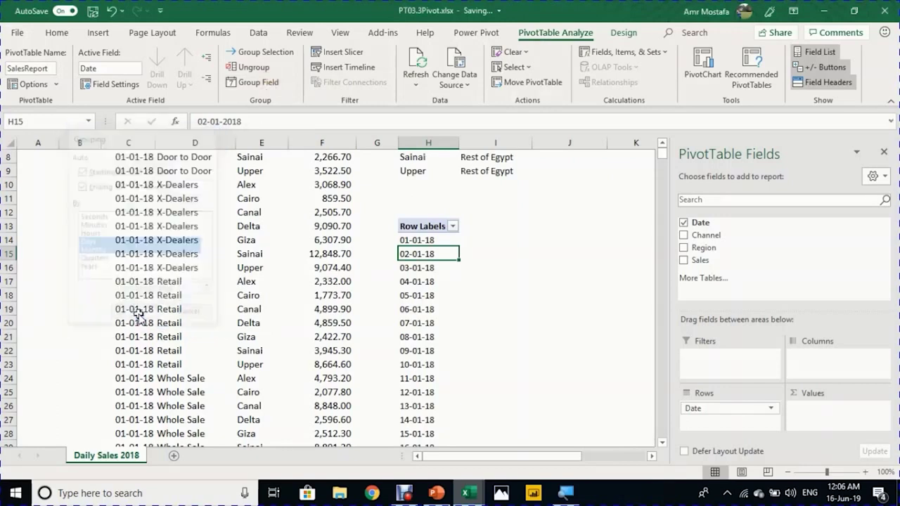
Step: Remove Date from the pivot table's rows, keeping only Months, and add Sales to the values
left_click(685, 224)
left_click_drag(429, 240, 453, 387)
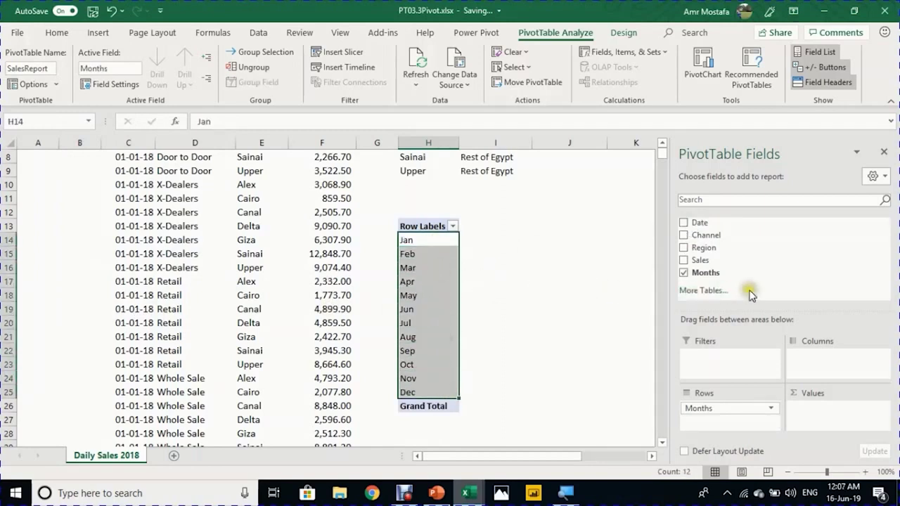
left_click_drag(725, 262, 842, 424)
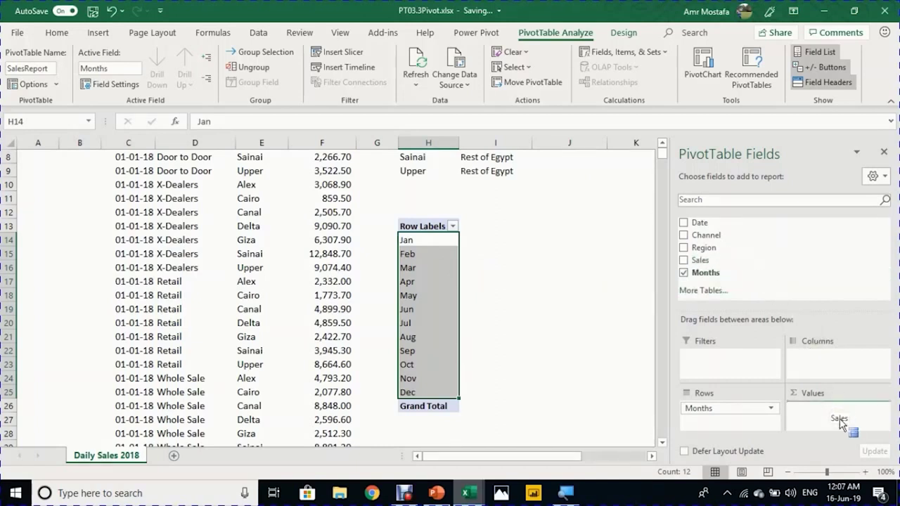
left_click_drag(840, 420, 840, 420)
Step: Format the Sum of Sales values as Currency with $ and 0 decimal places, and widen column I to fit the Cairo&Other header
left_click(501, 239)
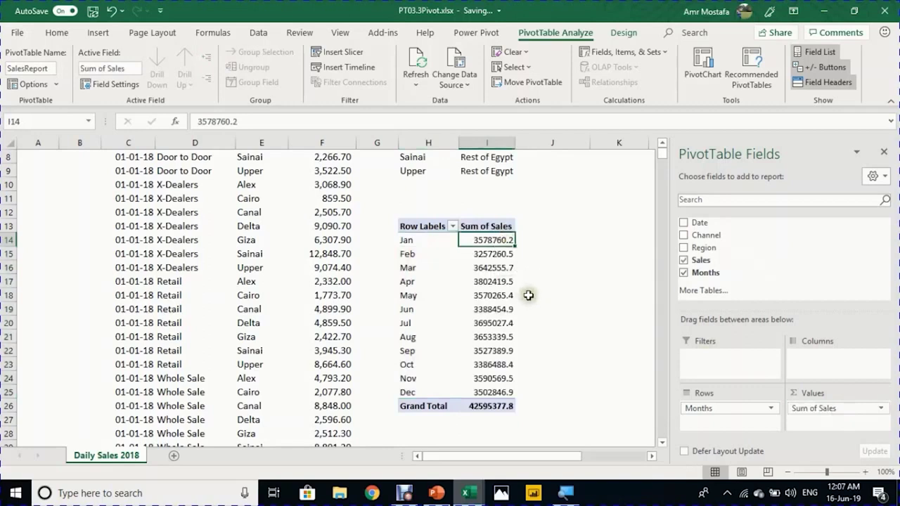
right_click(495, 241)
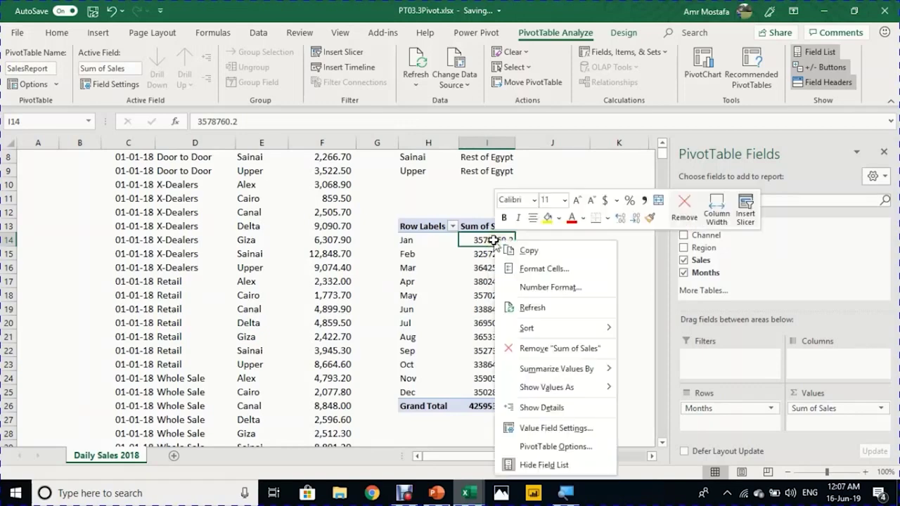
left_click(529, 287)
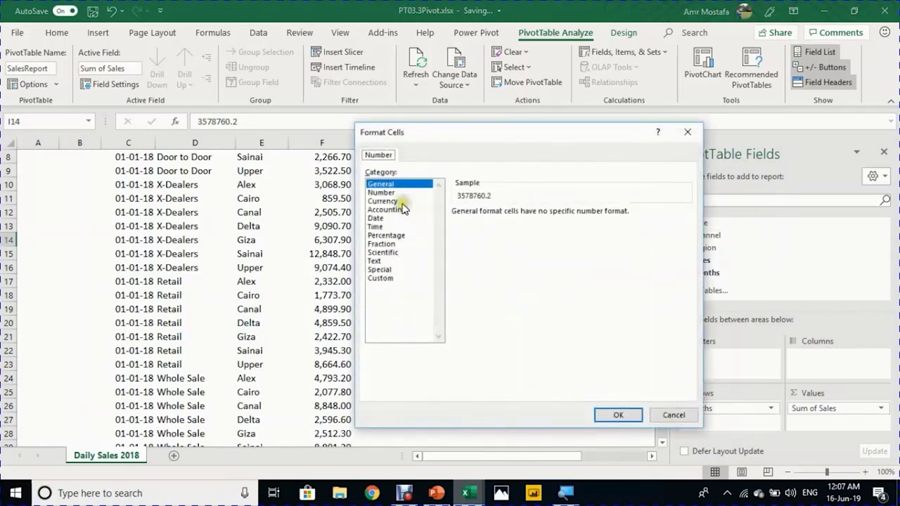
left_click(403, 202)
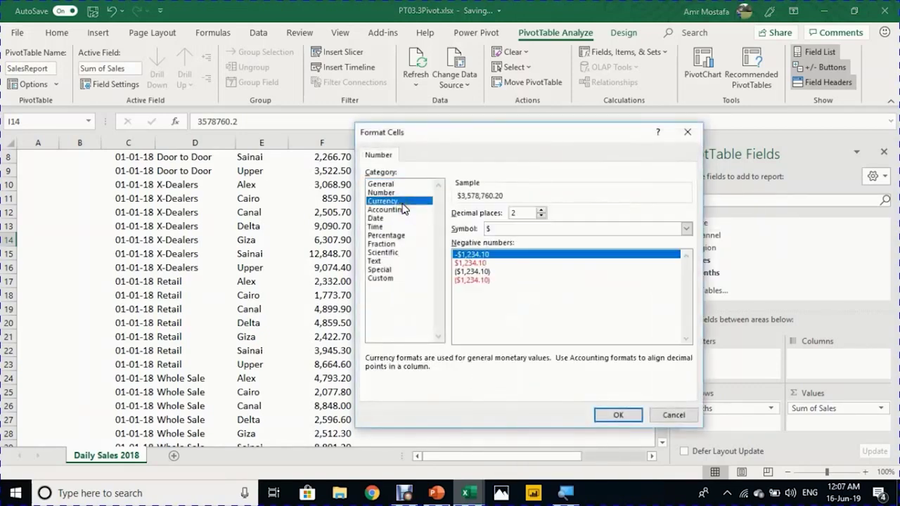
left_click(541, 216)
left_click(541, 215)
left_click(619, 416)
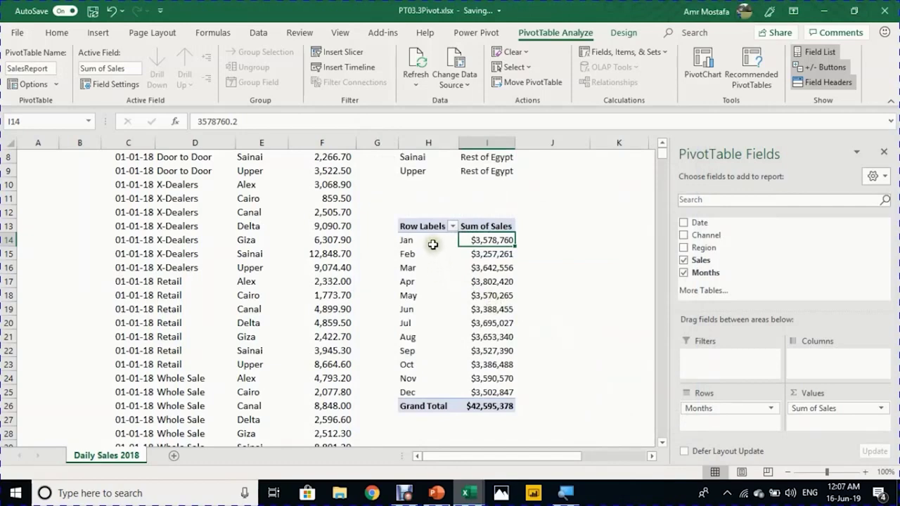
scroll(431, 242, "up", 3)
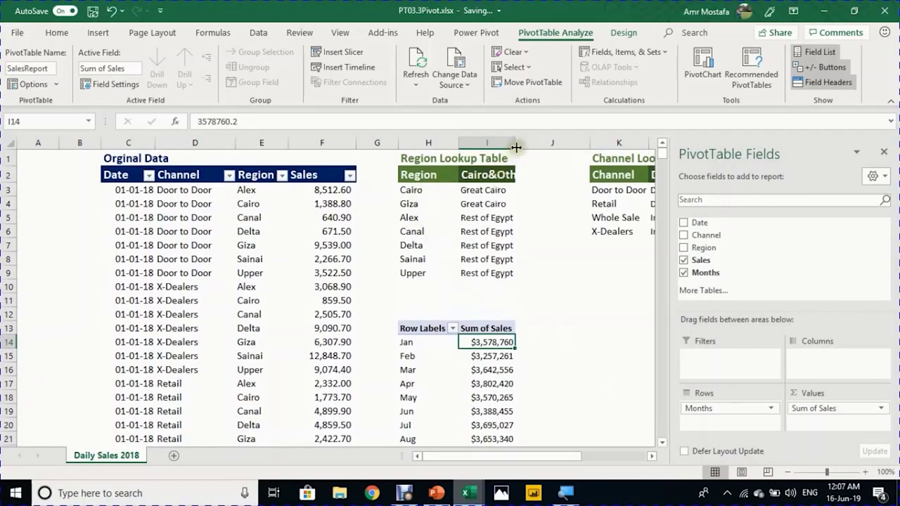
left_click_drag(517, 144, 541, 147)
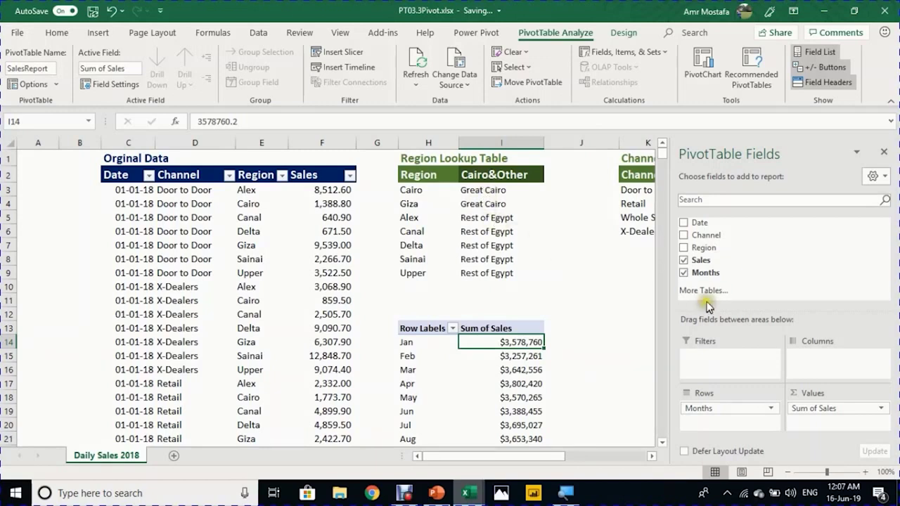
Step: Replace Months with Region in the pivot table's rows and select the Cairo row label
left_click(685, 274)
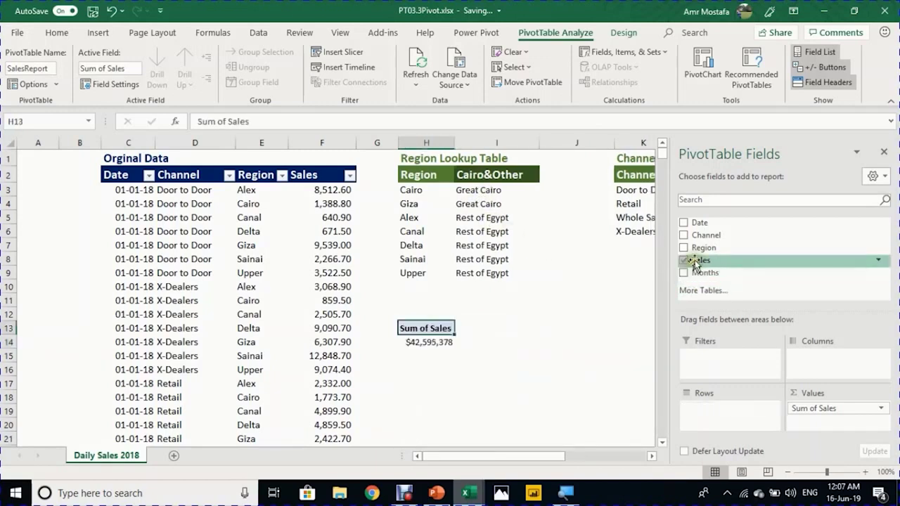
left_click_drag(699, 249, 744, 412)
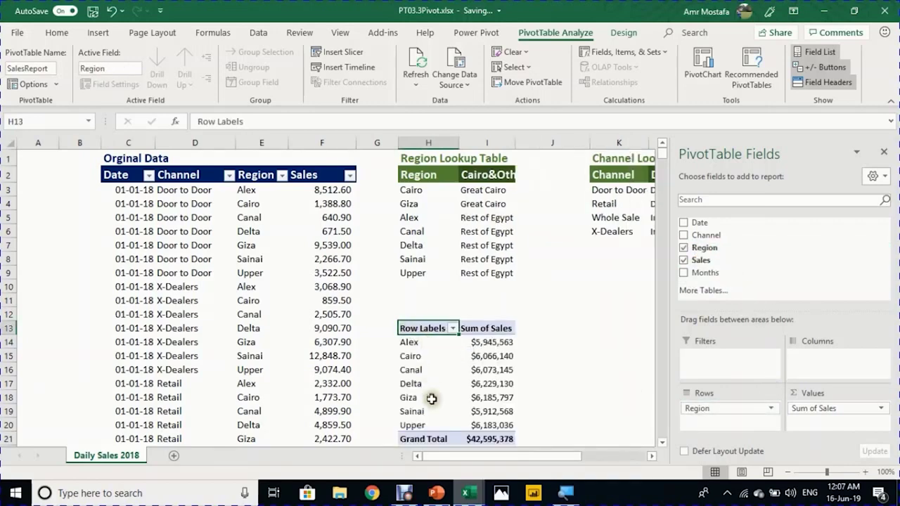
left_click(410, 356)
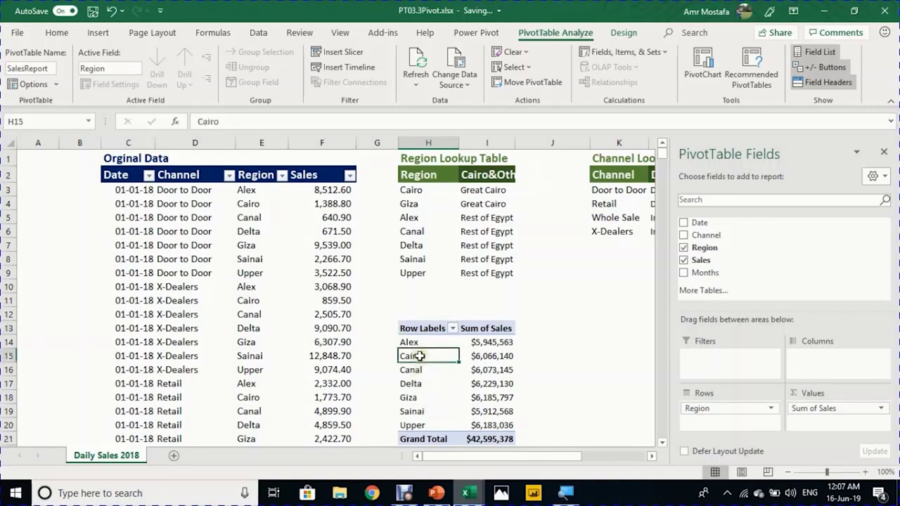
Step: Group the Cairo and Giza row labels together in the pivot table
left_click(424, 397, "ctrl")
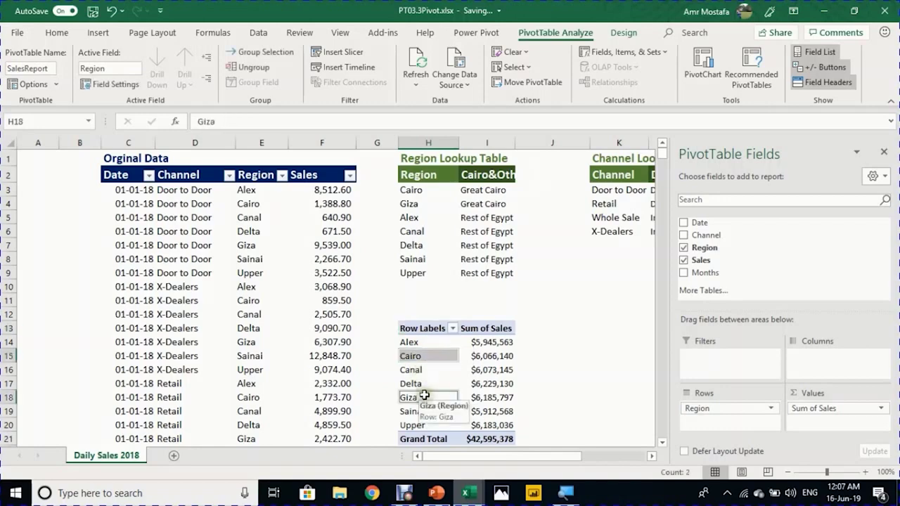
right_click(430, 357)
key("Escape")
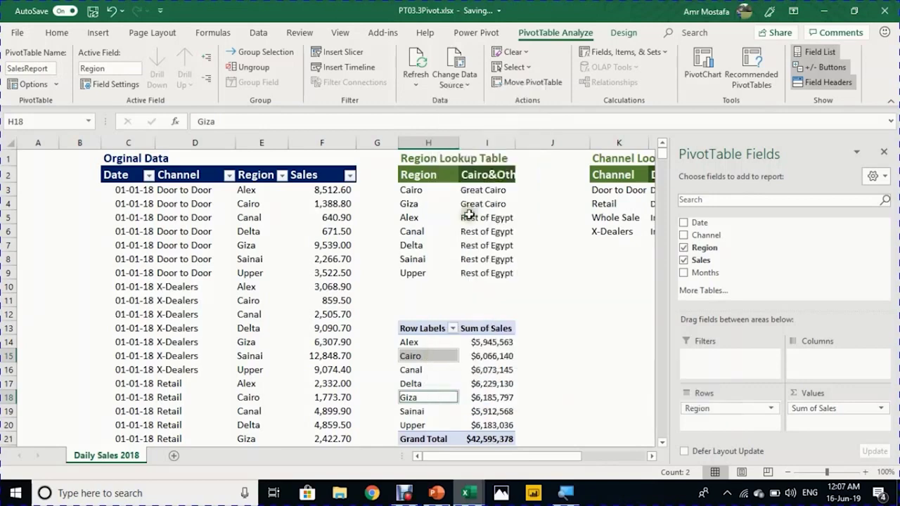
left_click(266, 52)
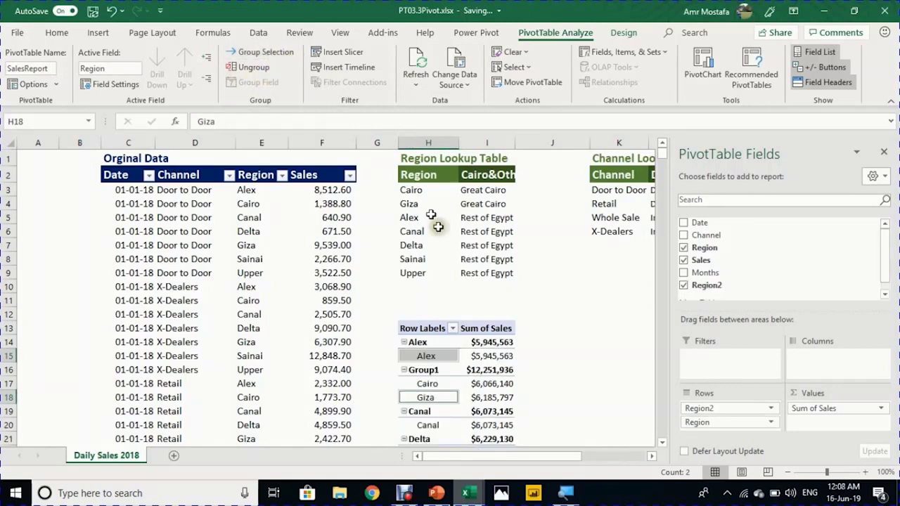
scroll(454, 267, "down", 1)
left_click(424, 323)
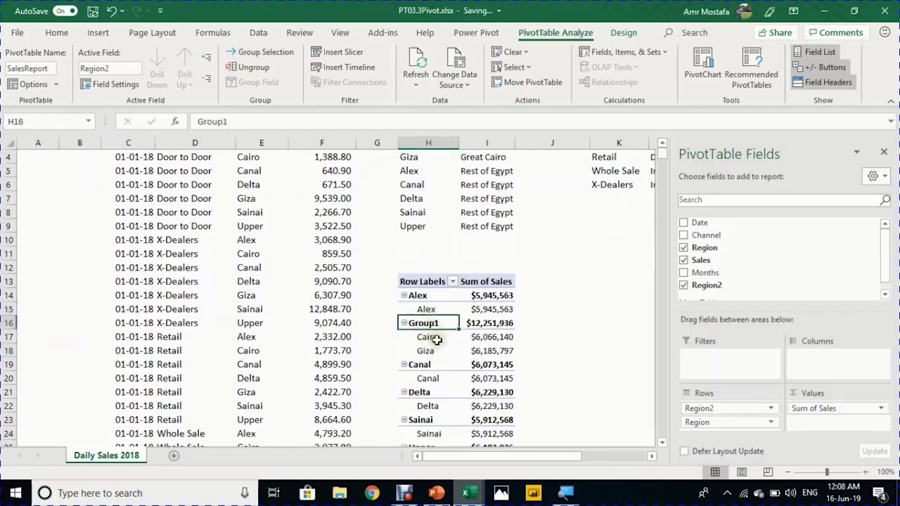
left_click(436, 338)
left_click(431, 351)
left_click(436, 338)
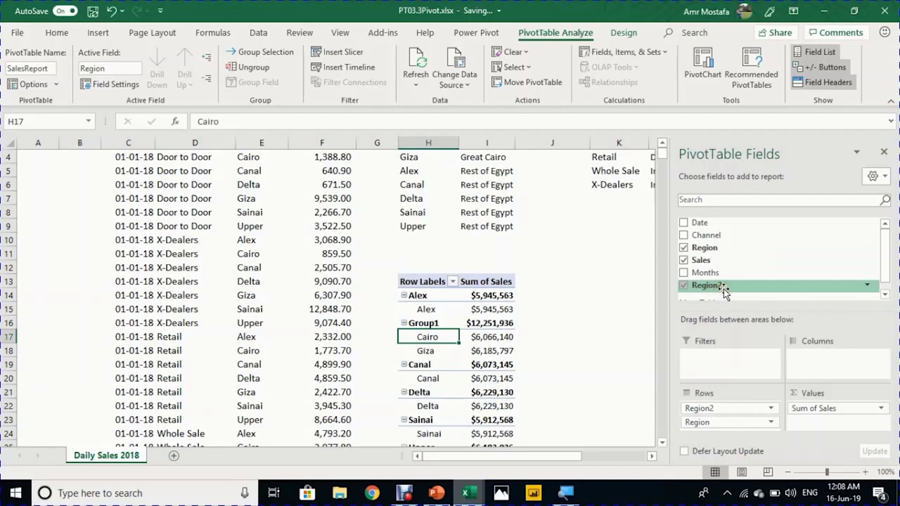
Step: Rename the grouped region field of the pivot table as Cairo&Other
left_click(431, 323)
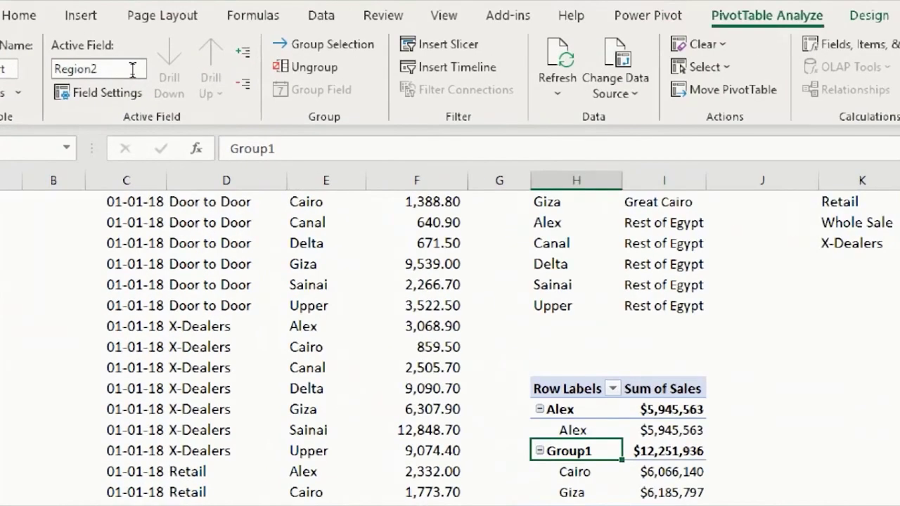
key("alt")
left_click(127, 69)
double_click(127, 69)
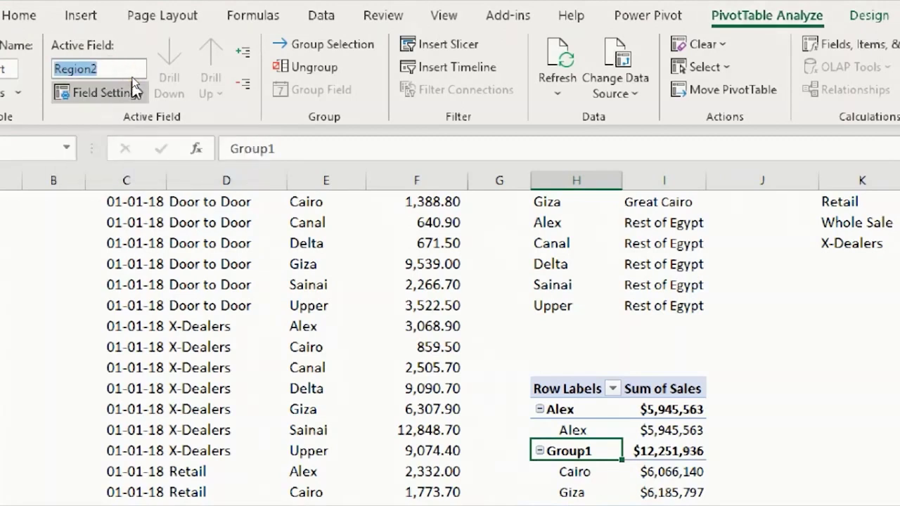
type("Cairo&Other")
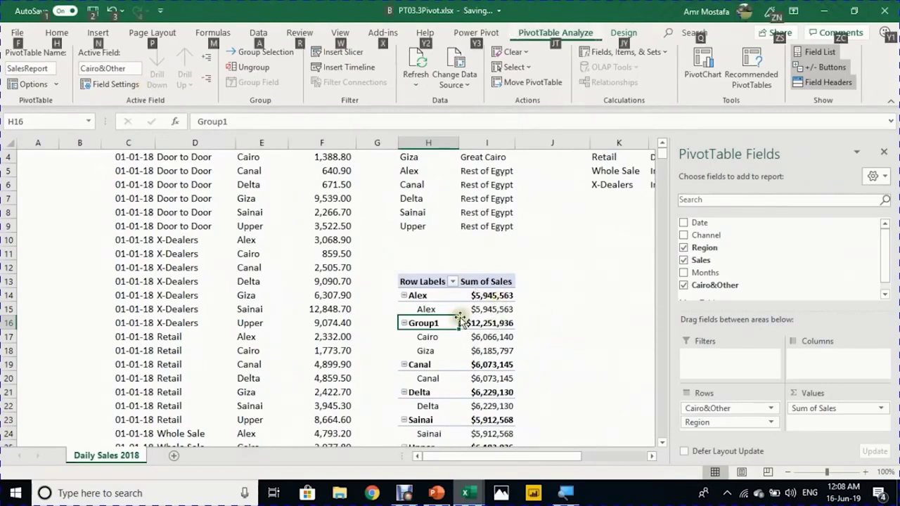
key("Escape")
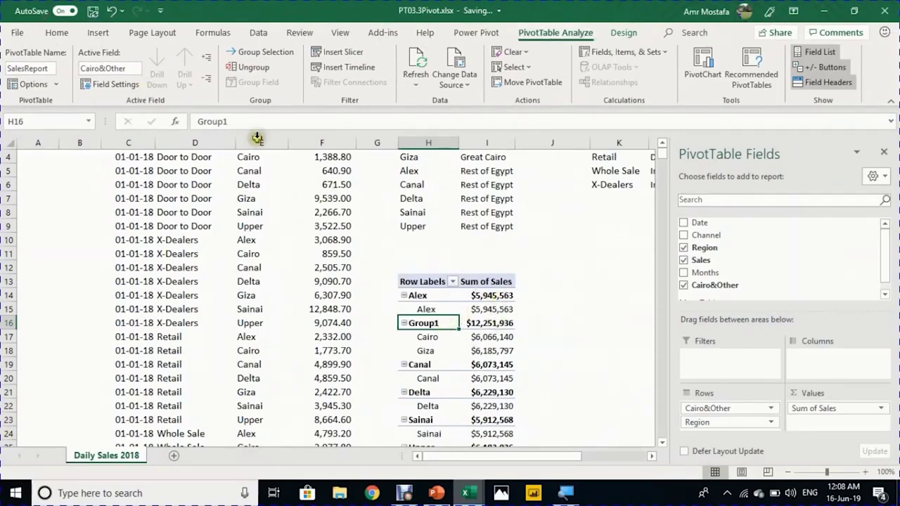
Step: Rename the group containing Cairo and Giza as Great Cairo
left_click(216, 119)
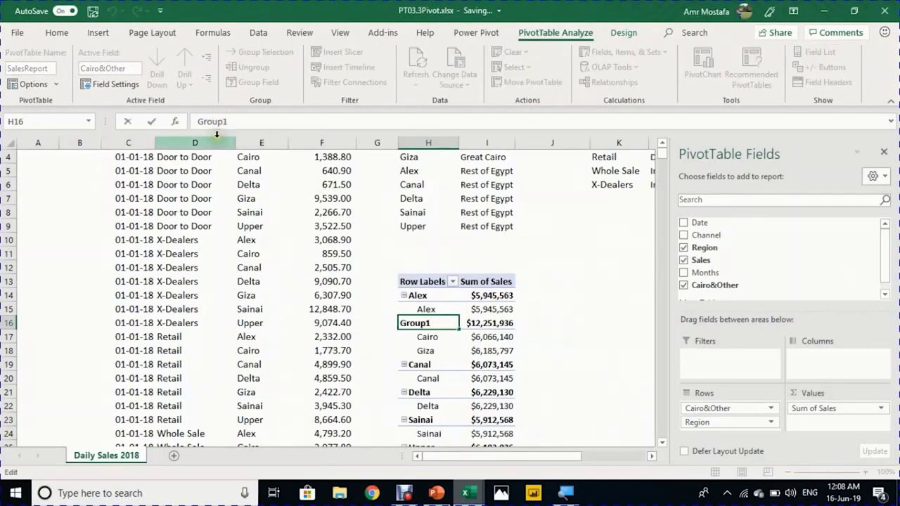
type("Great Cairo")
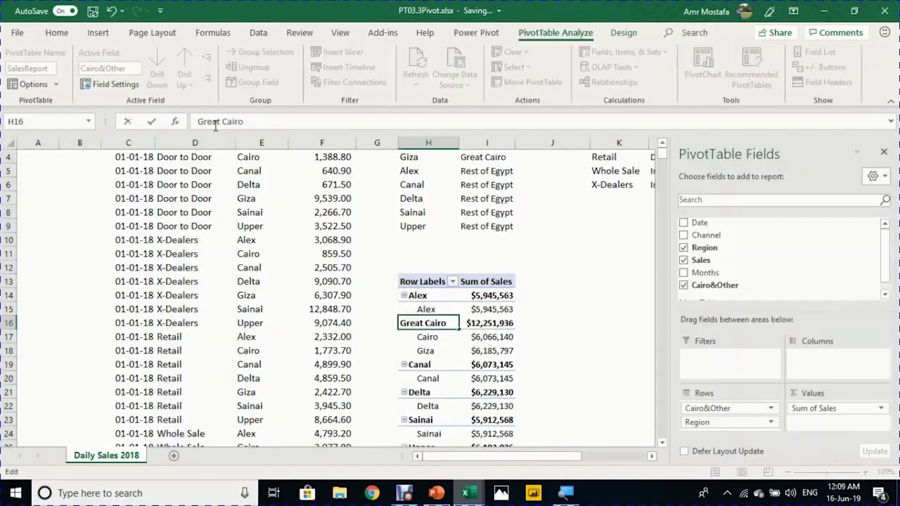
key("Return")
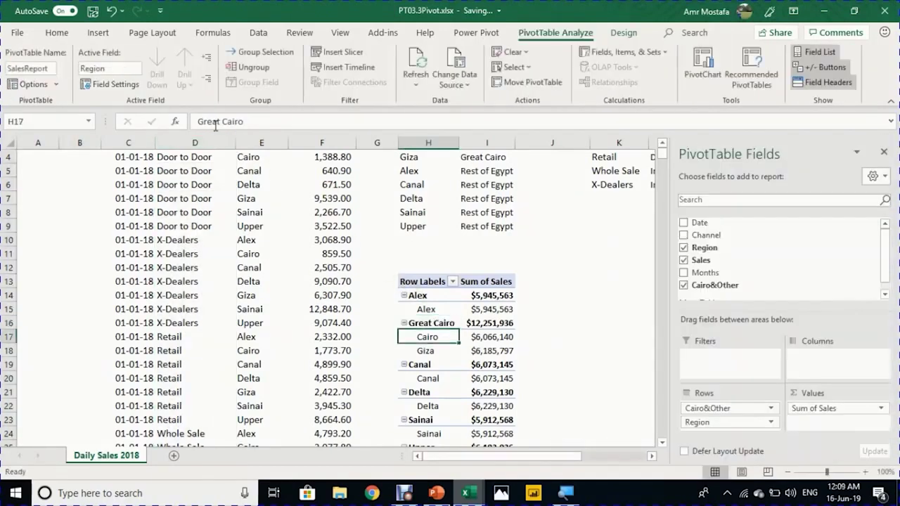
Step: Group the Alex, Canal, Delta, Sainai and Upper labels of the Cairo&Other field into one group
left_click(429, 296)
left_click(425, 364, "ctrl")
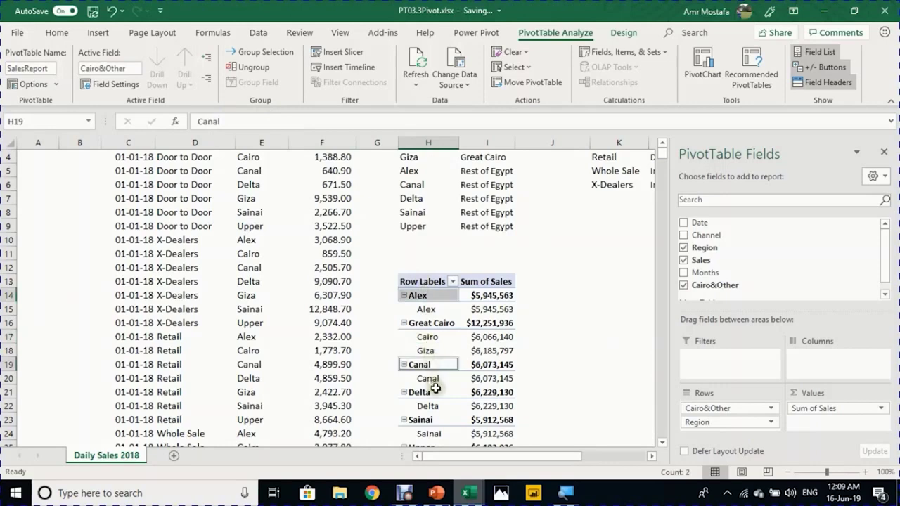
left_click(429, 392, "ctrl")
left_click(433, 419, "ctrl")
scroll(429, 420, "down", 1)
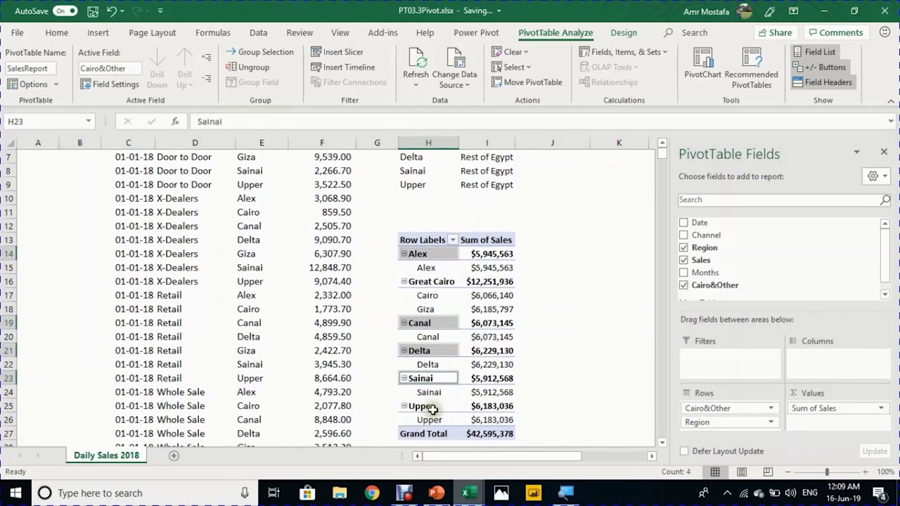
left_click(432, 406, "ctrl")
right_click(432, 406)
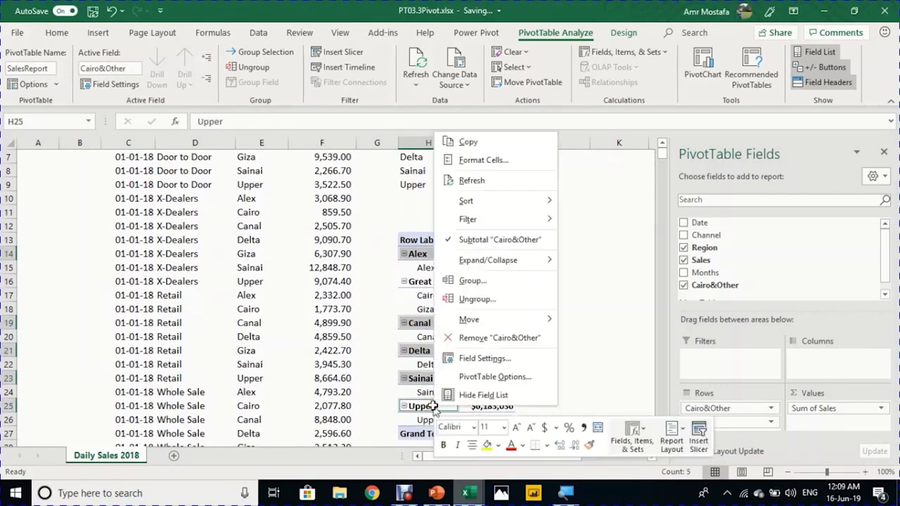
left_click(471, 281)
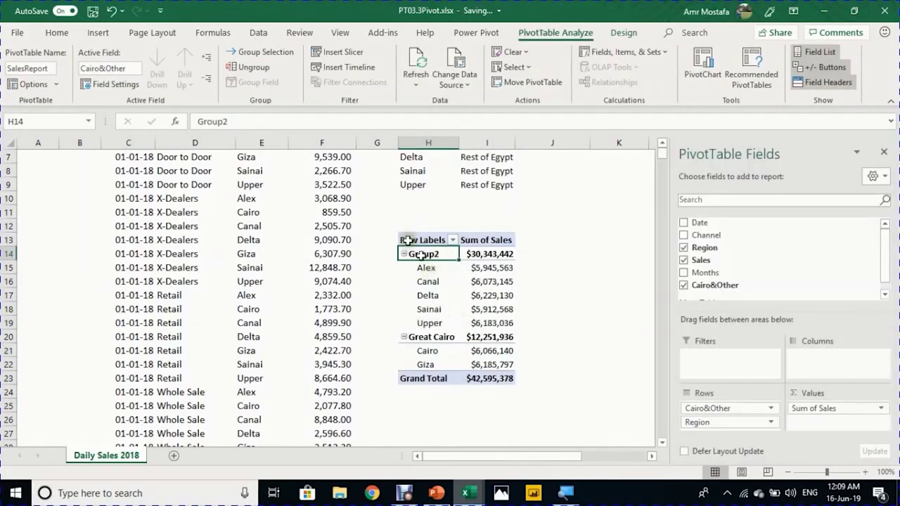
Step: Rename the group containing Alex, Canal, Delta, Sainai and Upper as RestOfEgypt
double_click(253, 124)
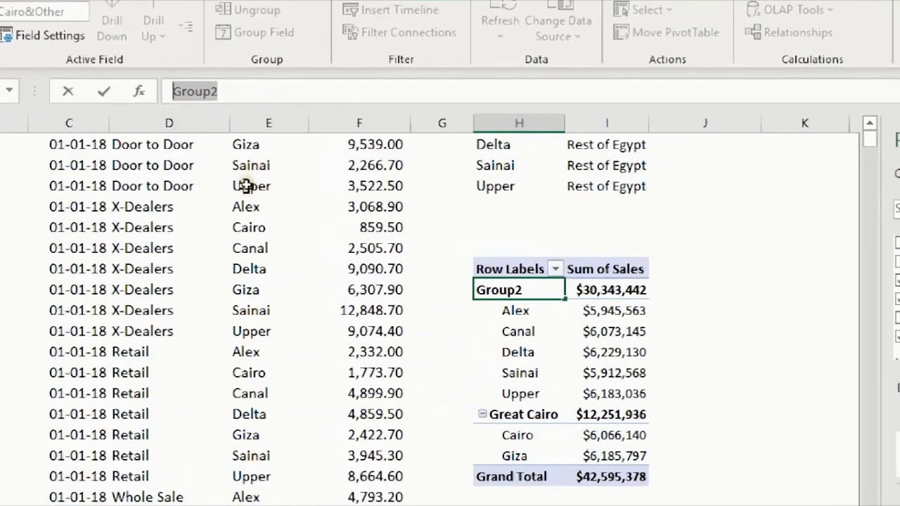
left_click(232, 121)
left_click_drag(225, 92, 172, 92)
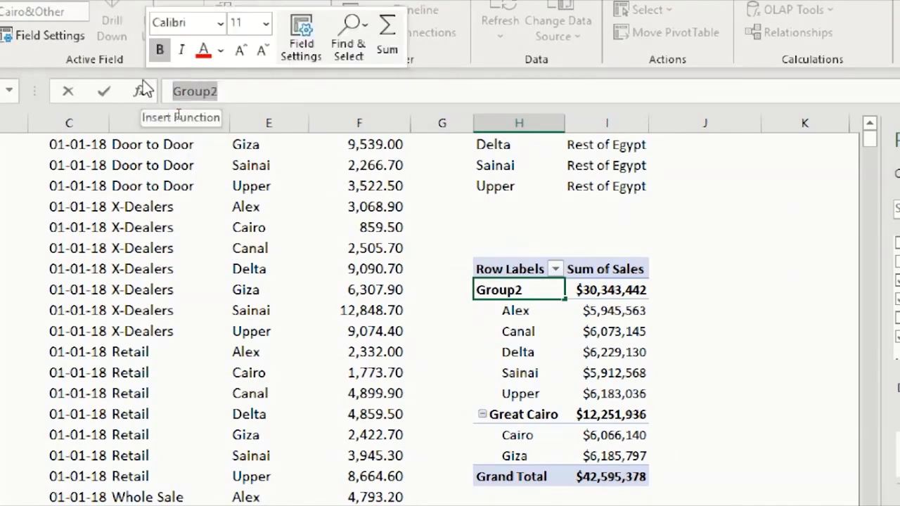
type("RestOfEgypt")
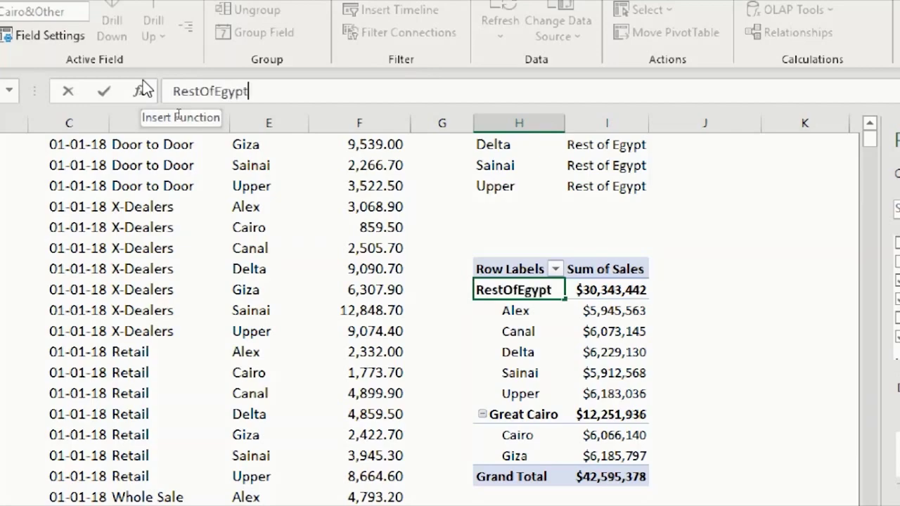
key("Return")
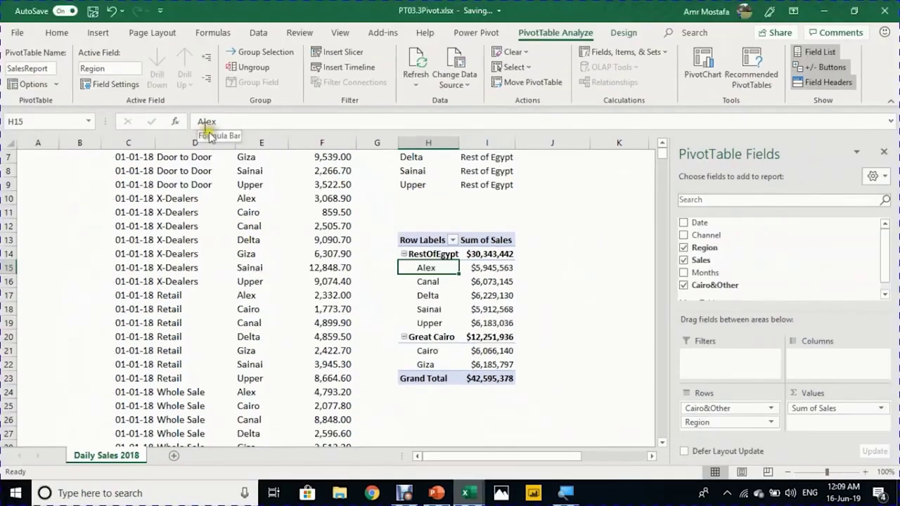
key("alt")
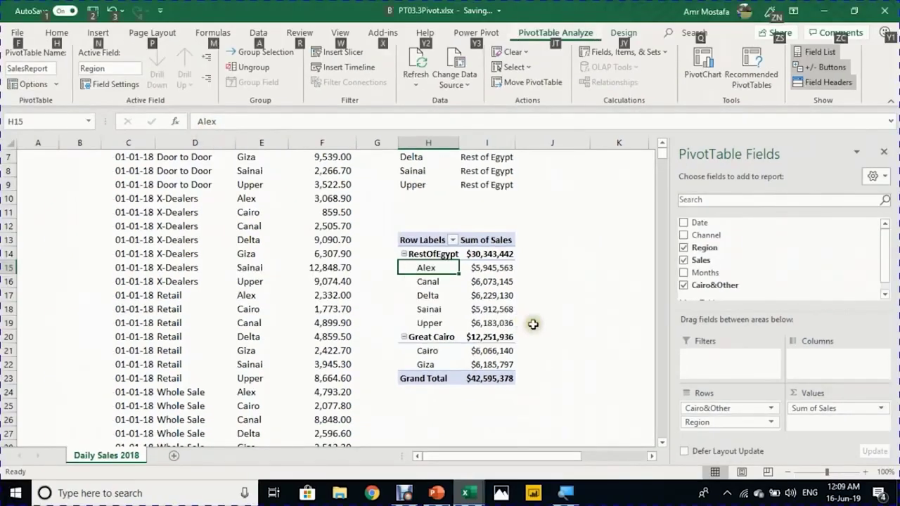
key("alt")
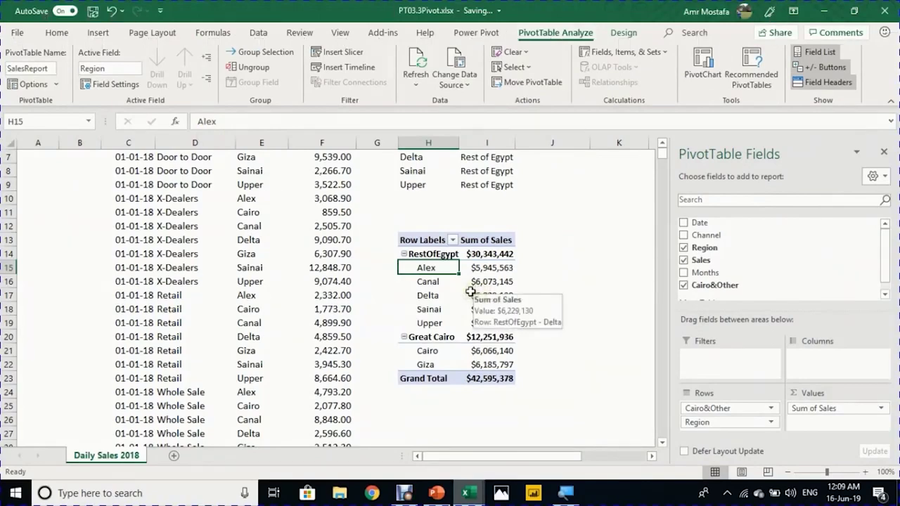
Step: Replace Region and Cairo&Other with Channel in the pivot table's rows
left_click(684, 249)
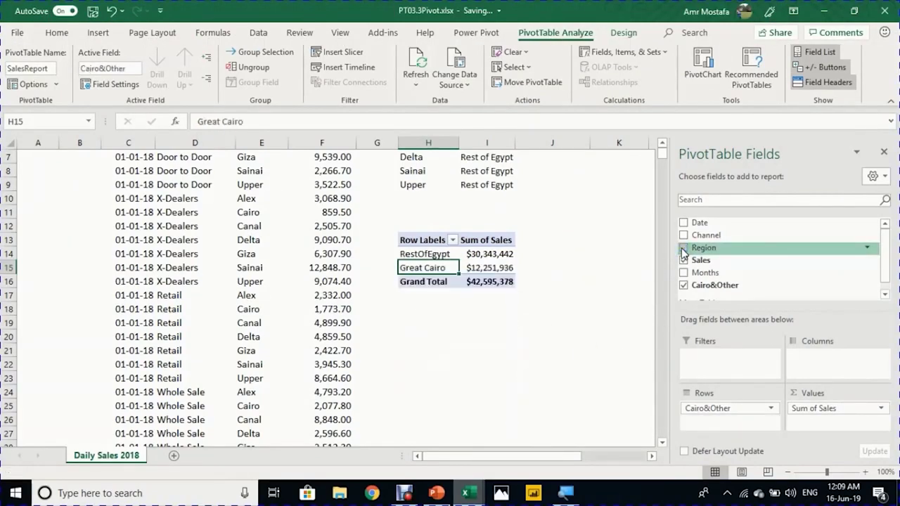
left_click(683, 286)
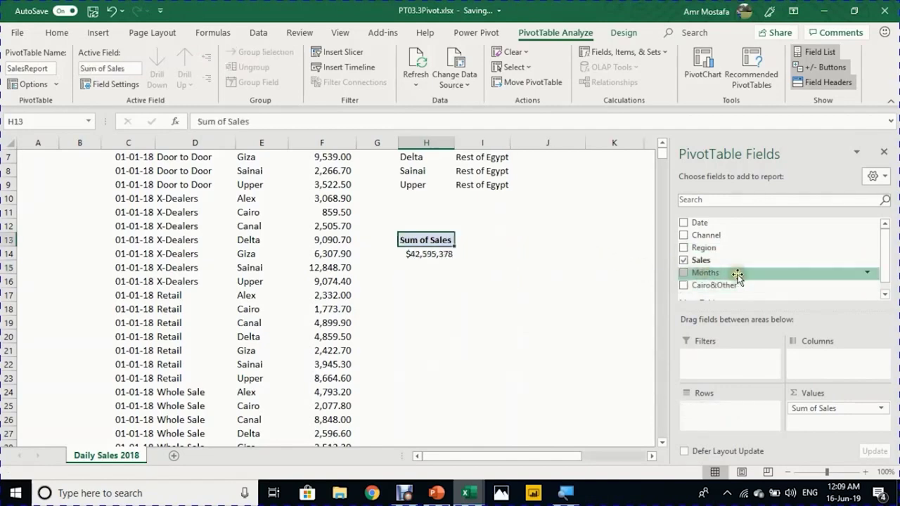
left_click(653, 456)
left_click(653, 456)
scroll(555, 305, "up", 2)
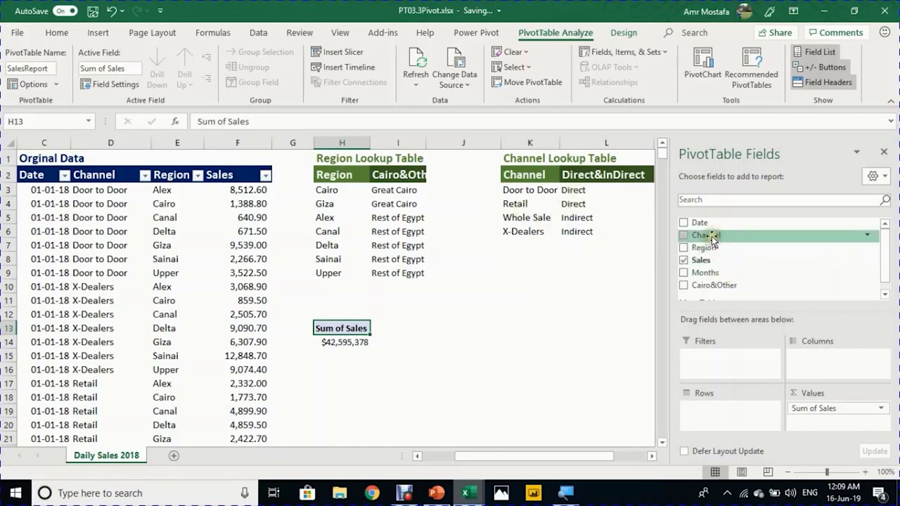
left_click_drag(712, 239, 751, 417)
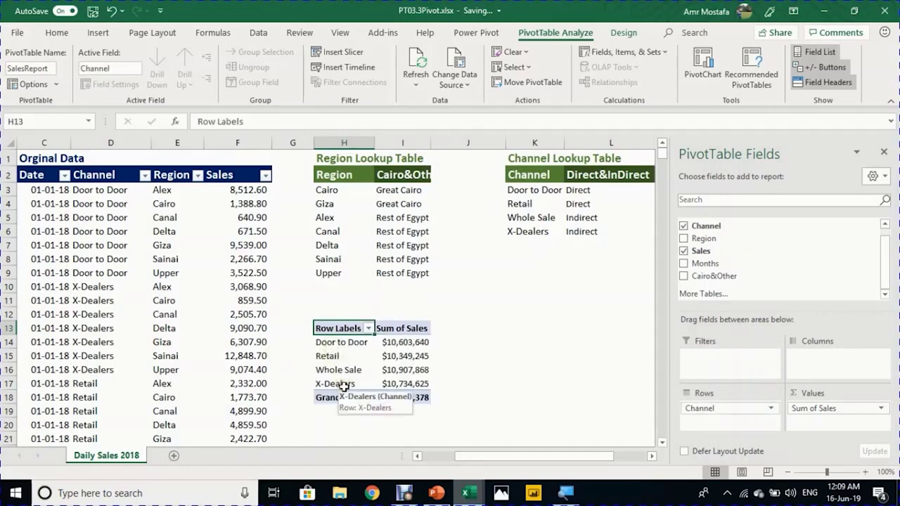
Step: Group the Door to Door and Retail row labels and name the group Direct
left_click(344, 342)
left_click(342, 356, "ctrl")
right_click(341, 356)
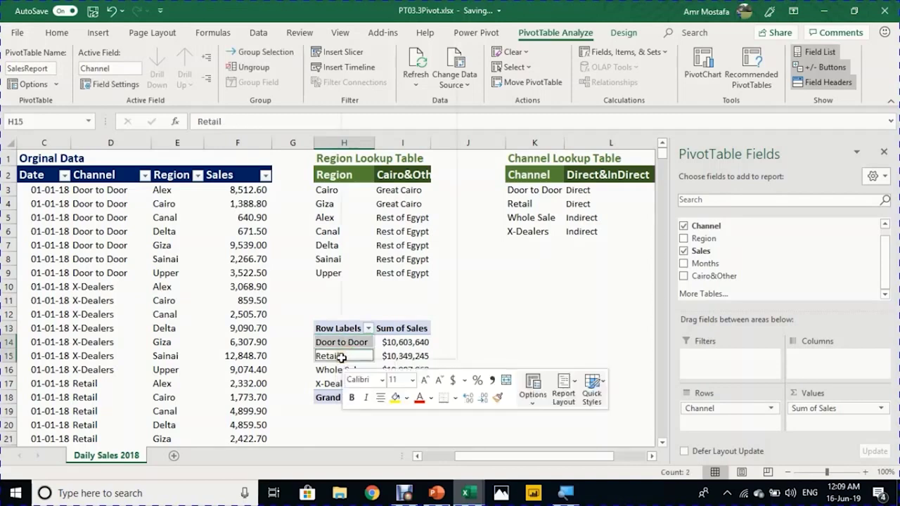
left_click(383, 234)
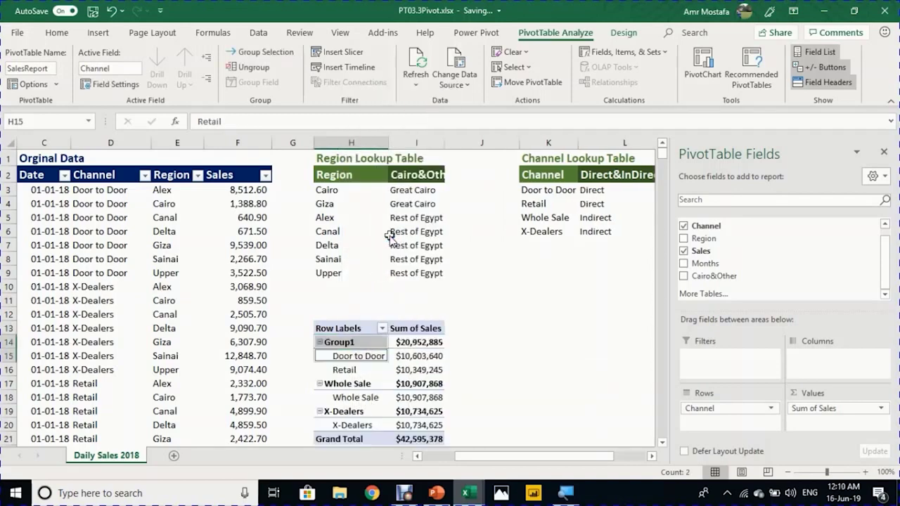
left_click(363, 342)
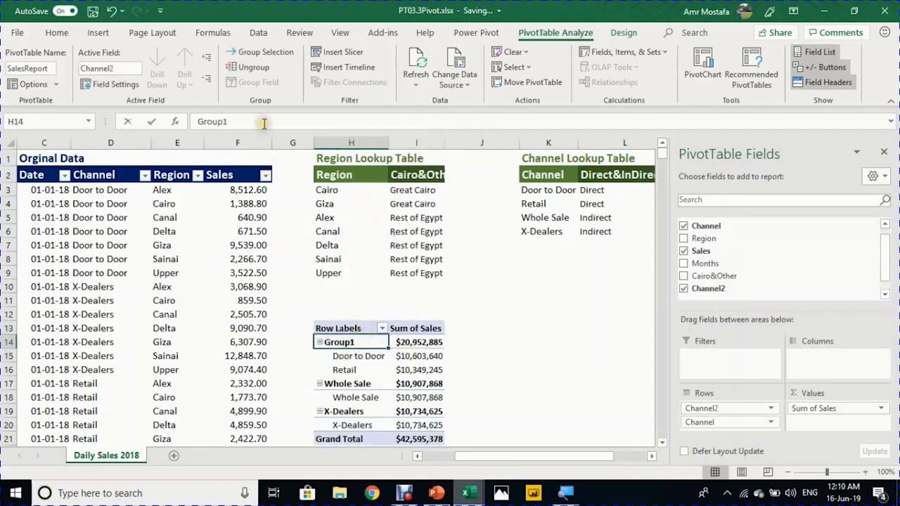
left_click_drag(242, 121, 179, 127)
type("Direct")
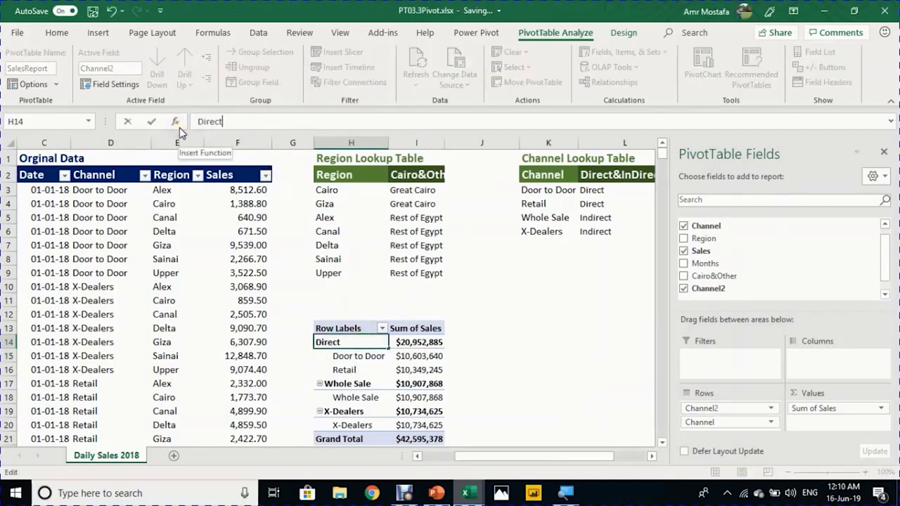
key("Return")
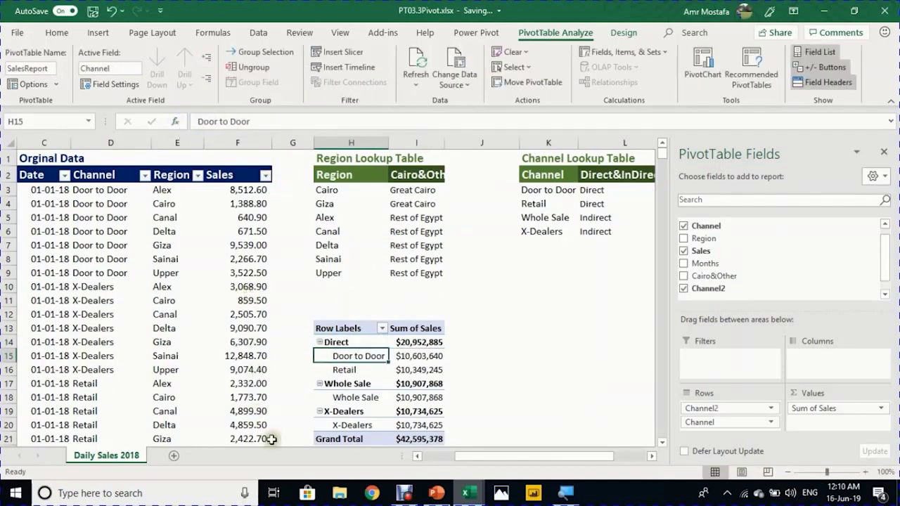
Step: Group the Whole Sale and X-Dealers row labels and name the group InDirect
left_click_drag(379, 398, 365, 425)
right_click(365, 398)
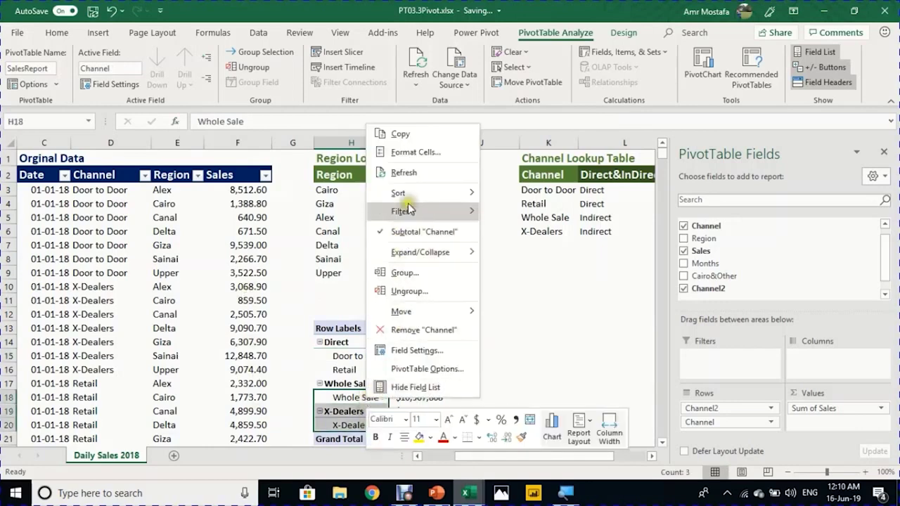
left_click(415, 278)
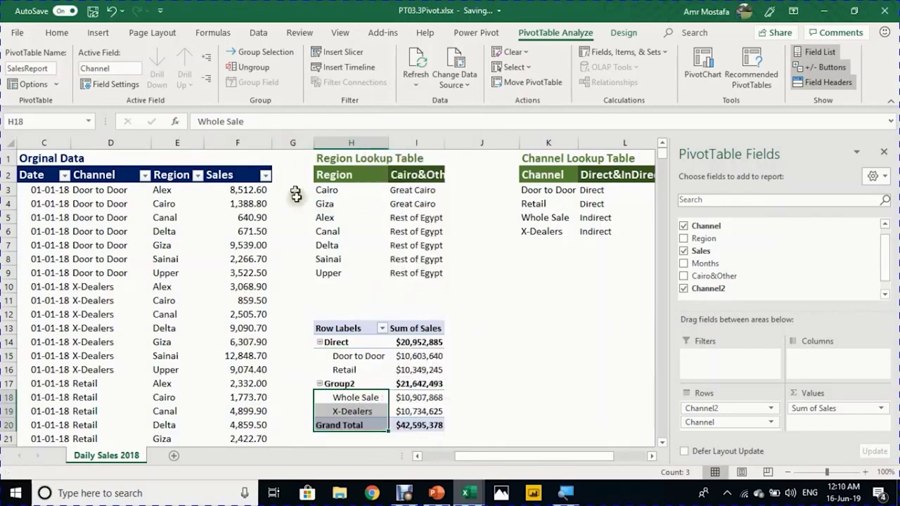
left_click(362, 380)
left_click_drag(238, 123, 171, 123)
type("InDirect")
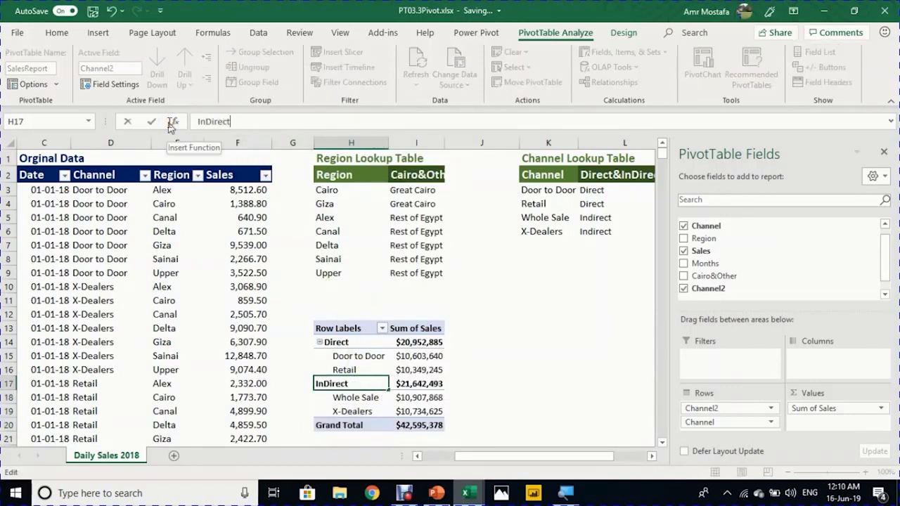
key("Return")
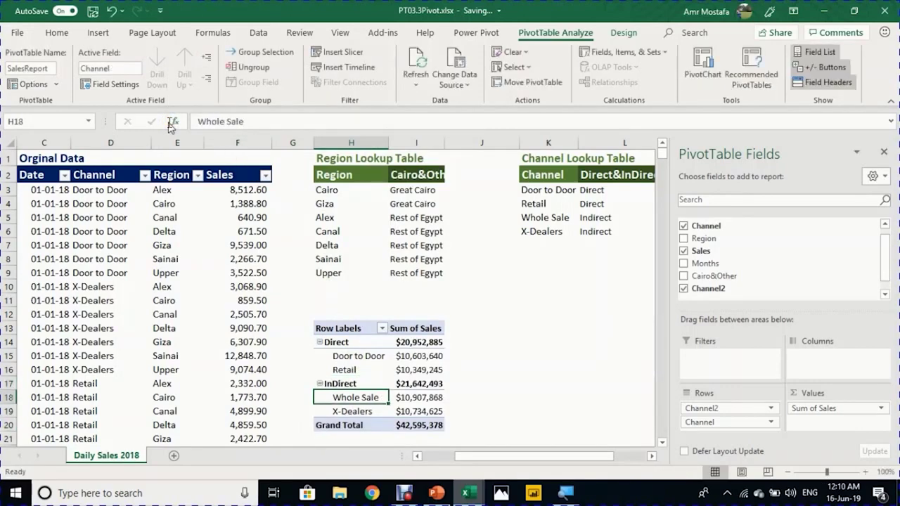
Step: Rename the pivot field Channel2, which holds the Direct and InDirect groups, as Direct_Indirect
left_click_drag(728, 289, 731, 295)
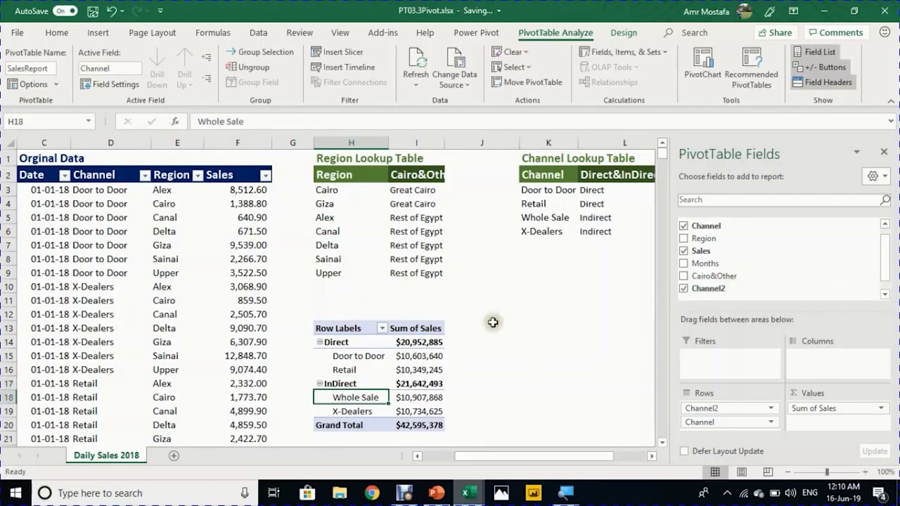
left_click(355, 381)
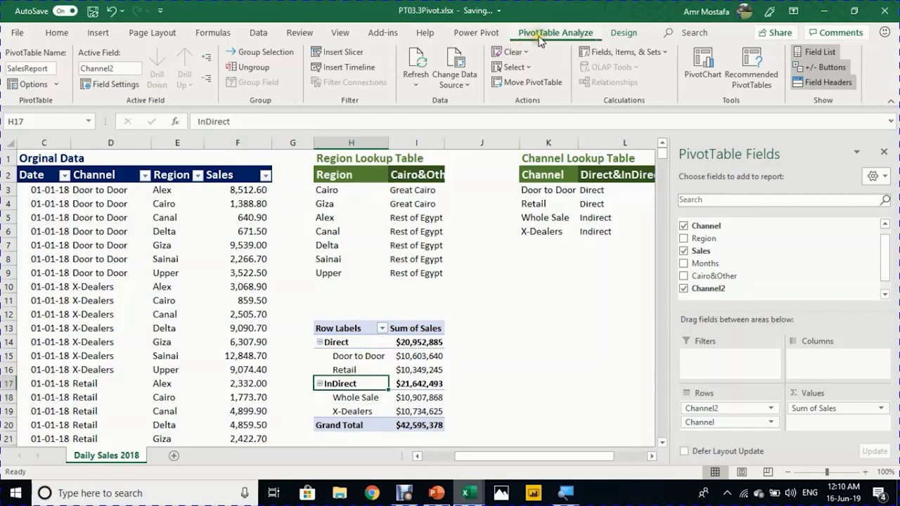
left_click(117, 67)
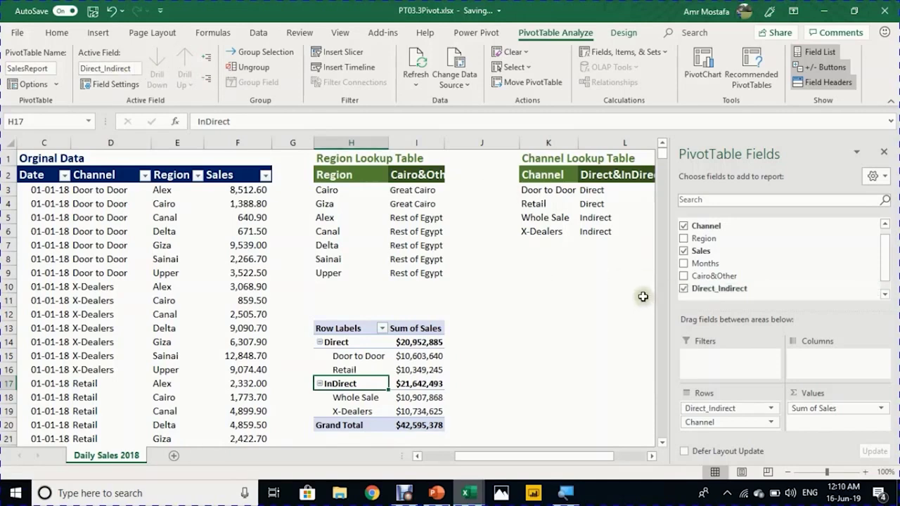
Step: Rearrange the pivot table by removing Channel, placing Cairo&Other in the columns, and adding Months above Direct_Indirect in the rows
left_click(684, 227)
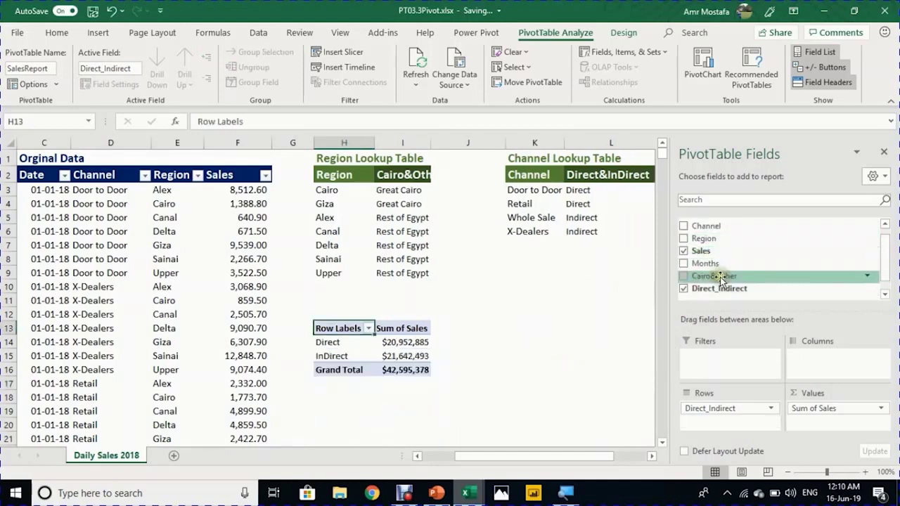
left_click_drag(719, 279, 851, 380)
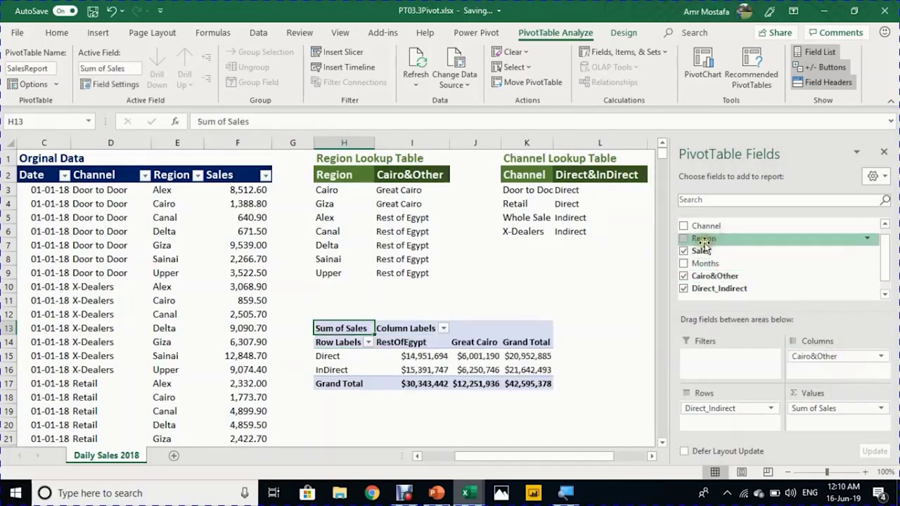
scroll(710, 239, "up", 1)
scroll(711, 256, "down", 2)
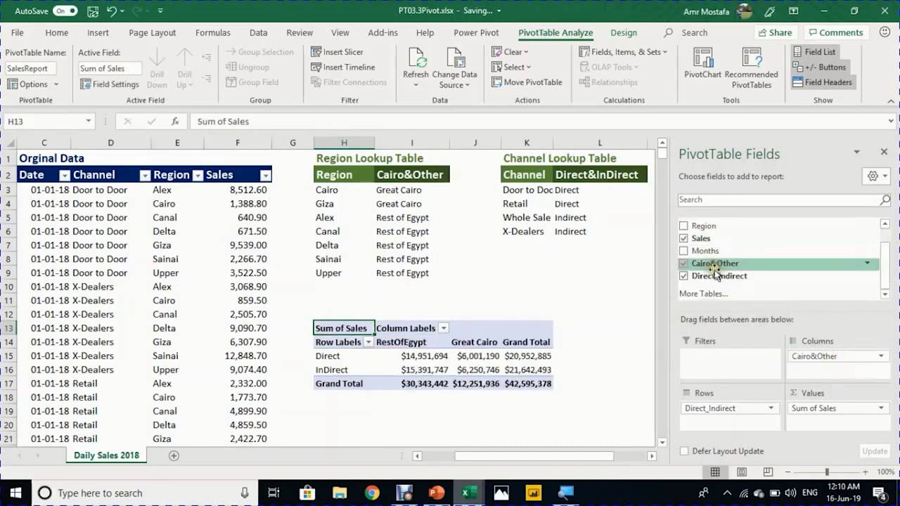
left_click_drag(704, 251, 739, 408)
scroll(484, 312, "down", 1)
scroll(484, 312, "down", 4)
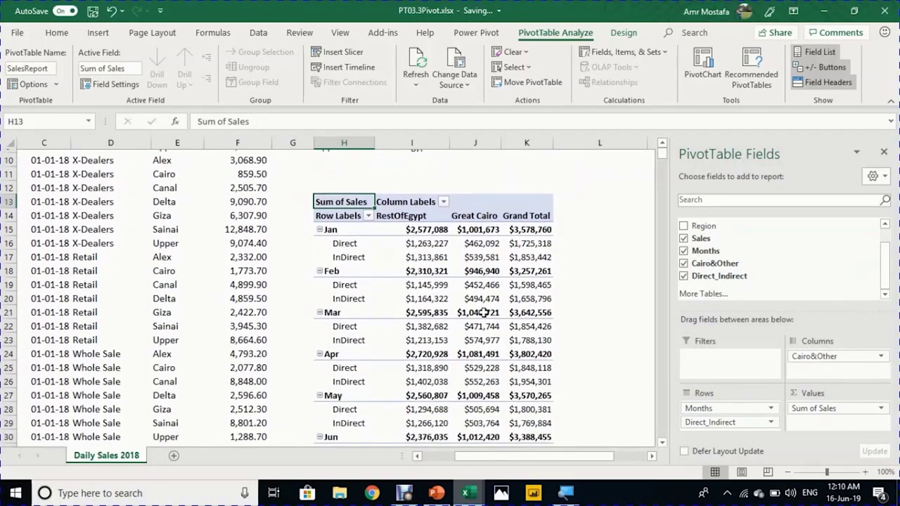
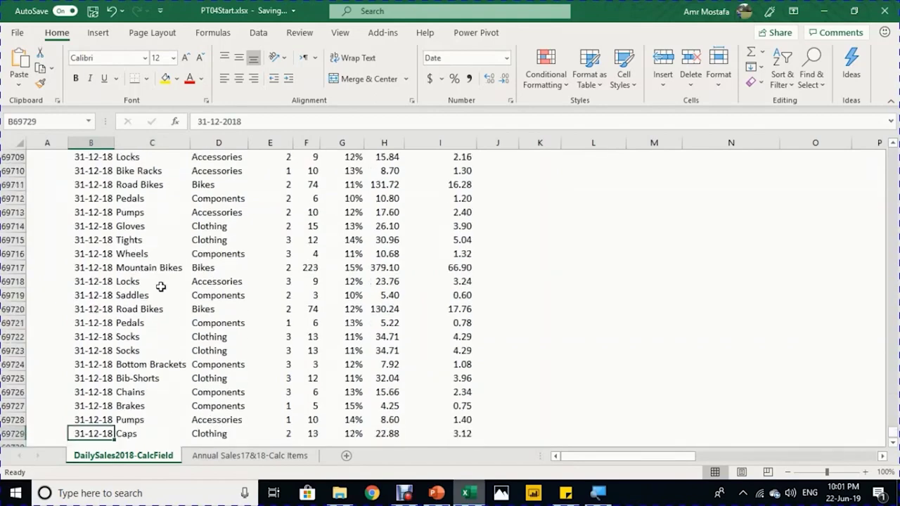
Step: Examine the daily sales data's column headers in row 3, from Date through Discount Value
key("ctrl+Up")
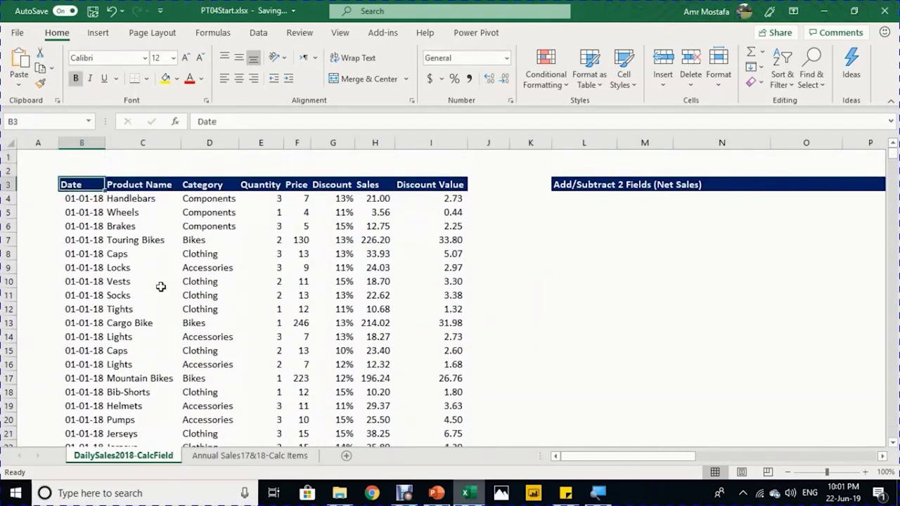
key("Right")
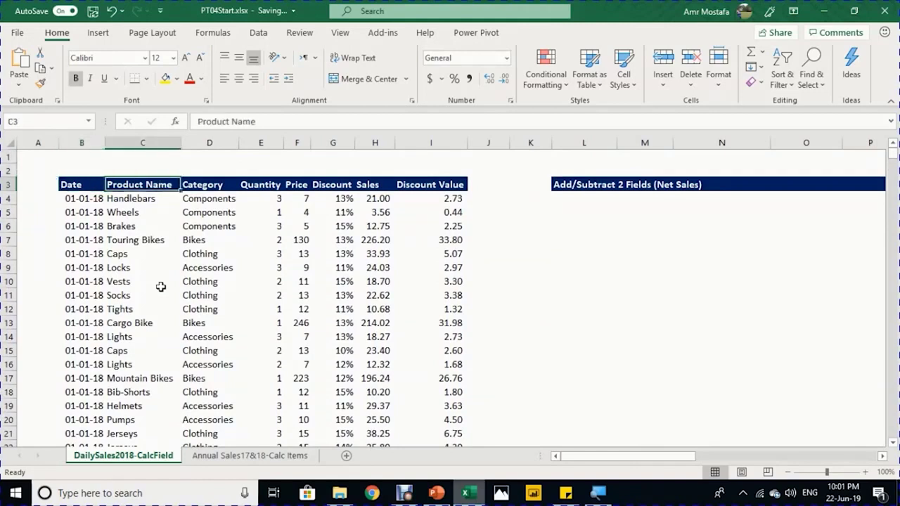
key("Right")
key("Right")
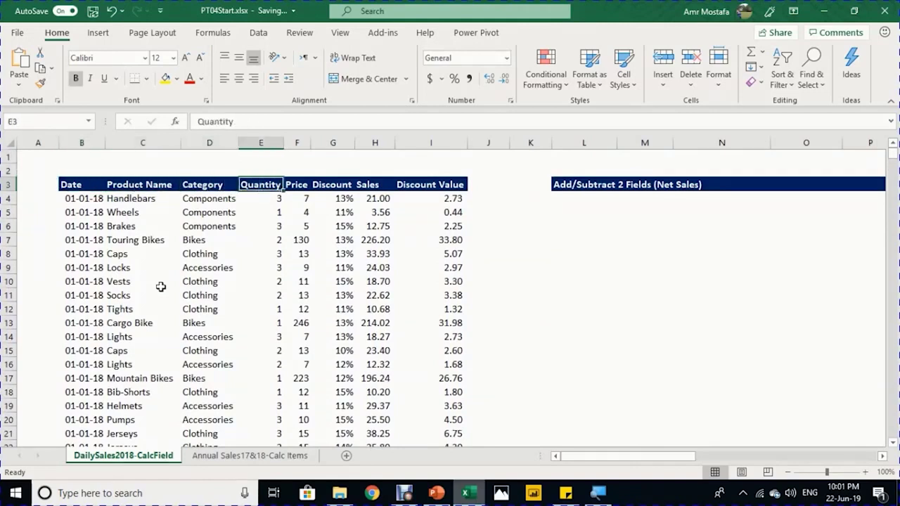
key("Right")
key("Right")
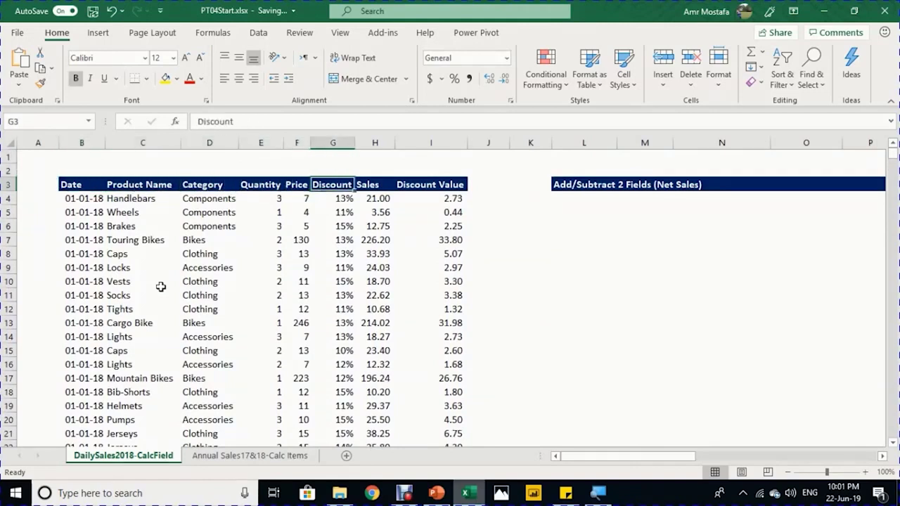
key("Right")
key("Right")
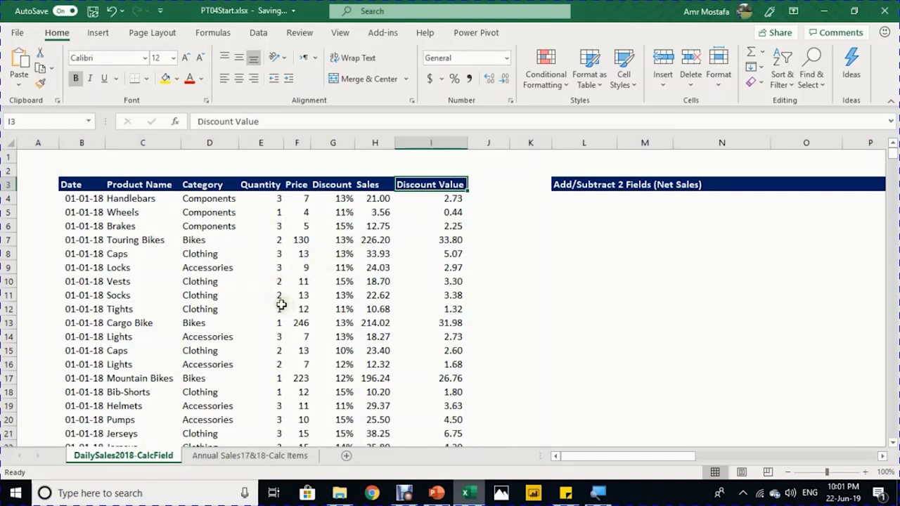
Step: Create a pivot table from the daily sales data on the existing worksheet at cell L7
left_click(241, 313)
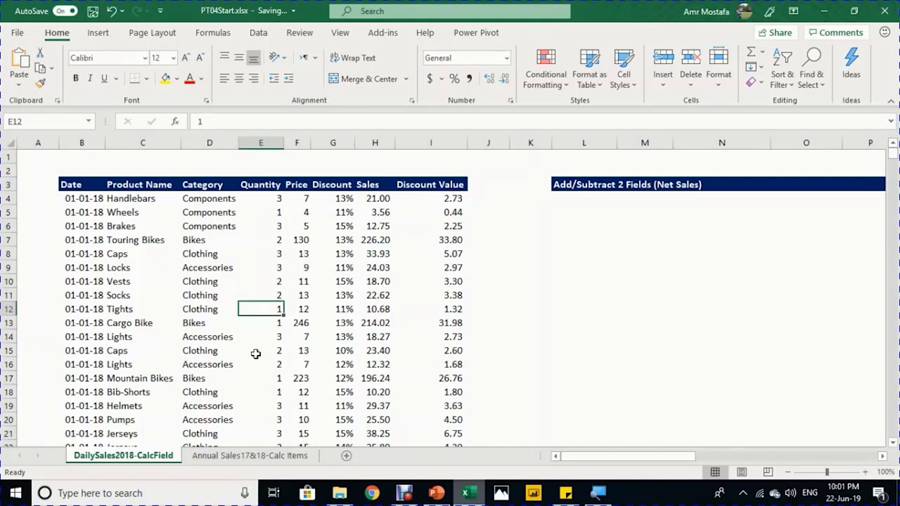
key("alt+n")
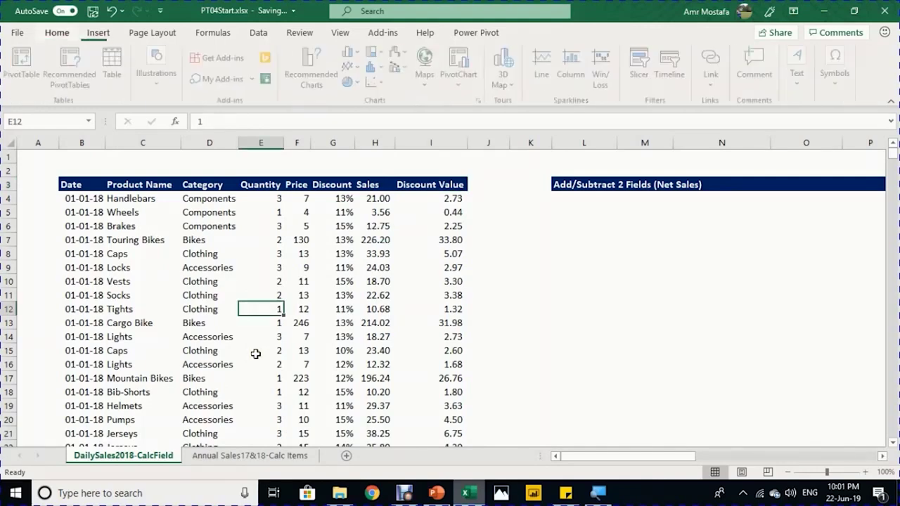
key("v")
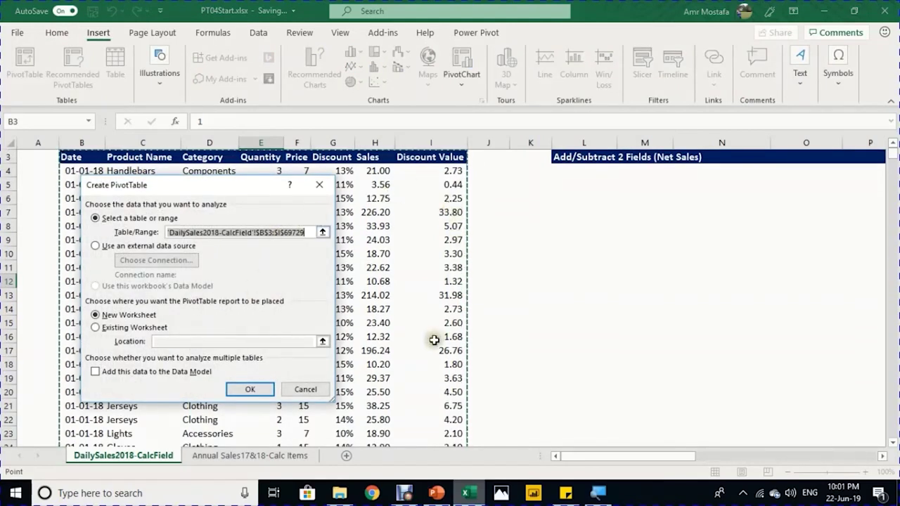
left_click(128, 334)
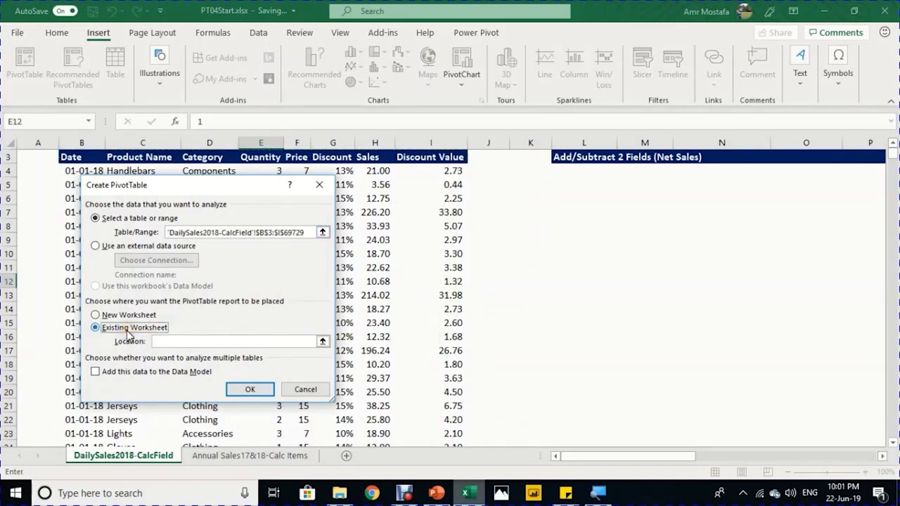
left_click(581, 206)
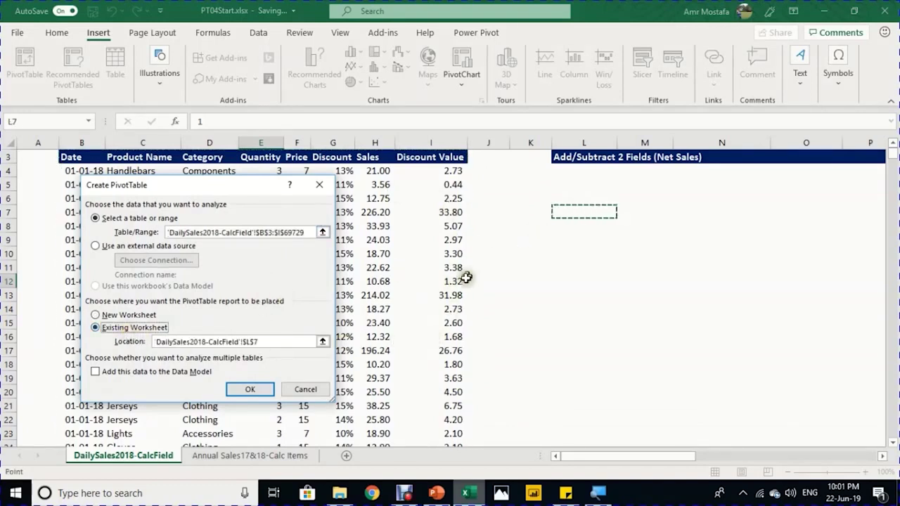
left_click(249, 391)
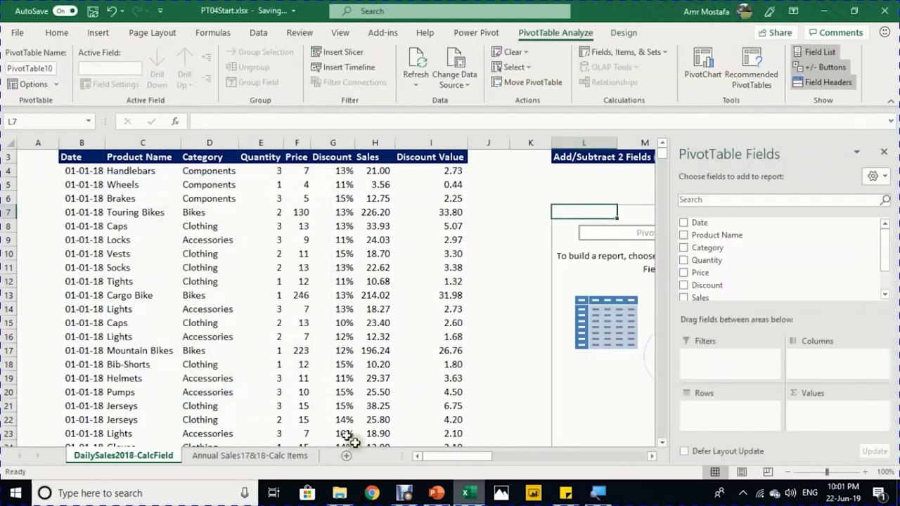
Step: Name the new pivot table NetSales
left_click_drag(469, 455, 511, 455)
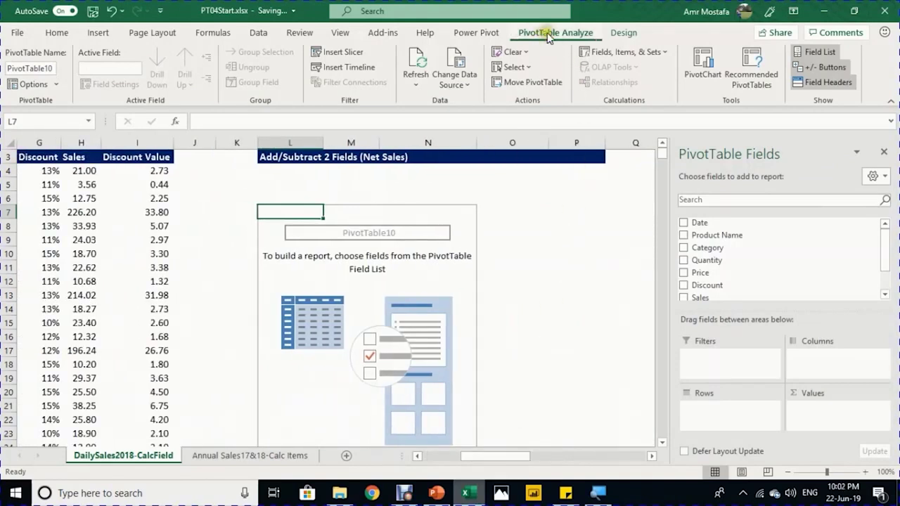
left_click(33, 67)
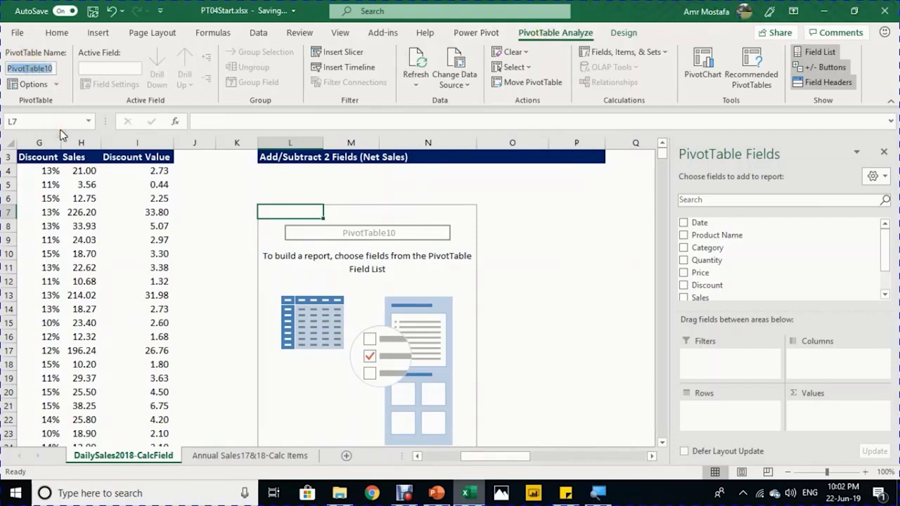
type("Sales")
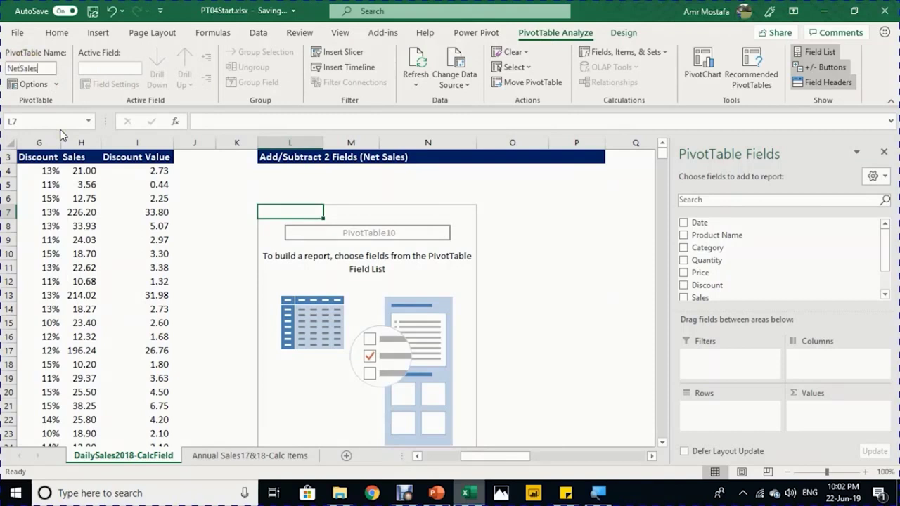
type("etSales")
key("Return")
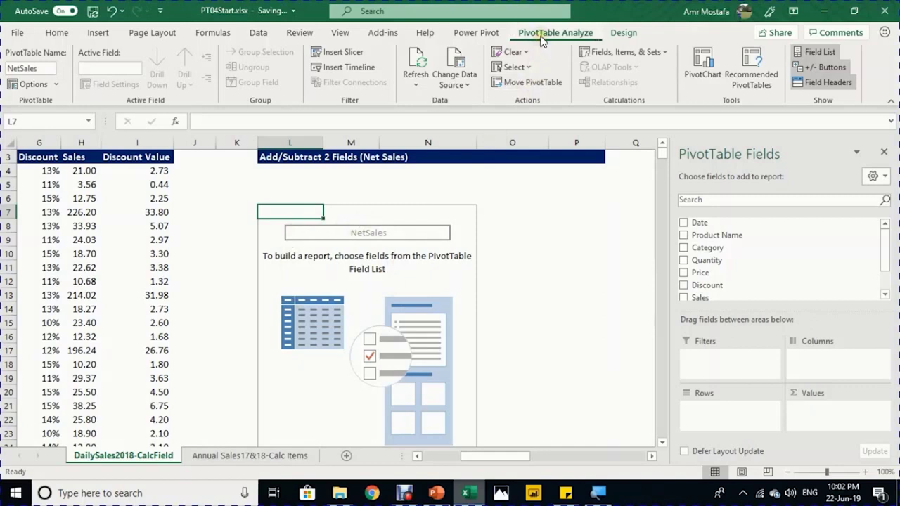
Step: Insert a calculated field named NetSales with the formula =Sales - 'Discount Value' into the pivot table
left_click(626, 57)
left_click(626, 70)
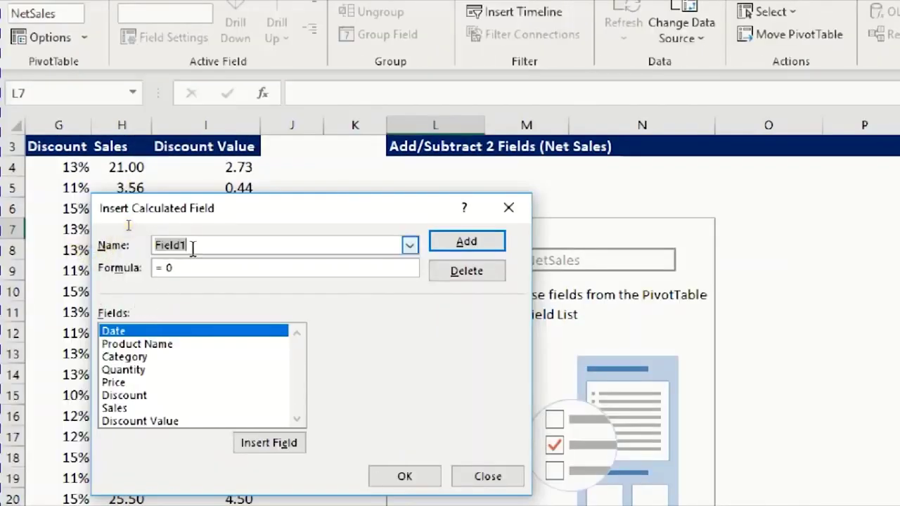
type("NetSales")
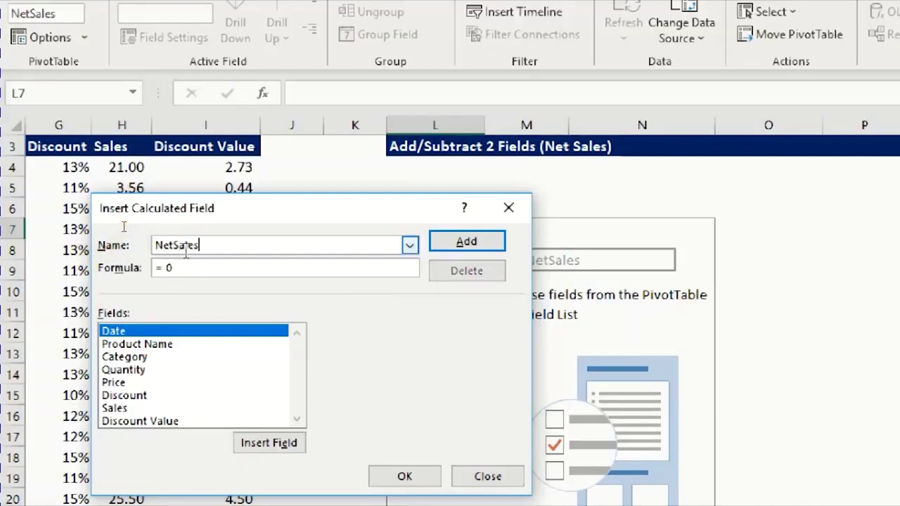
key("Tab")
type("=Sales")
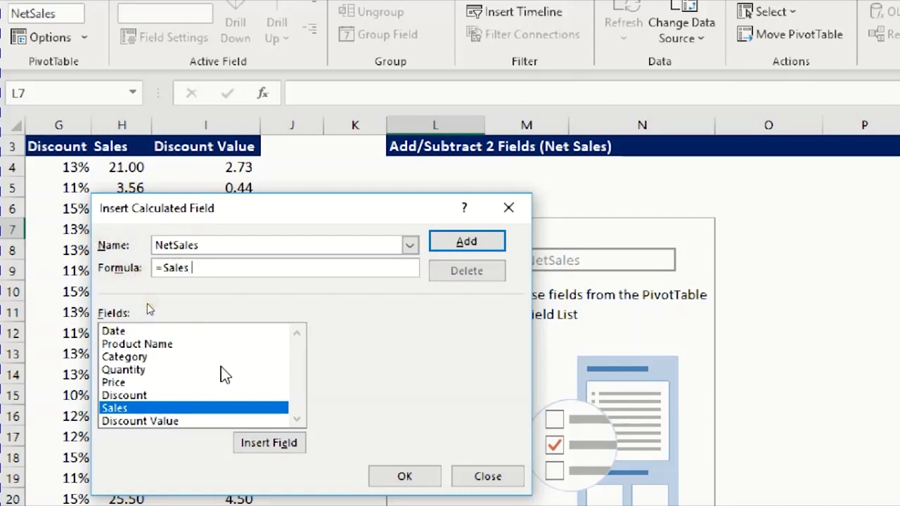
type("-")
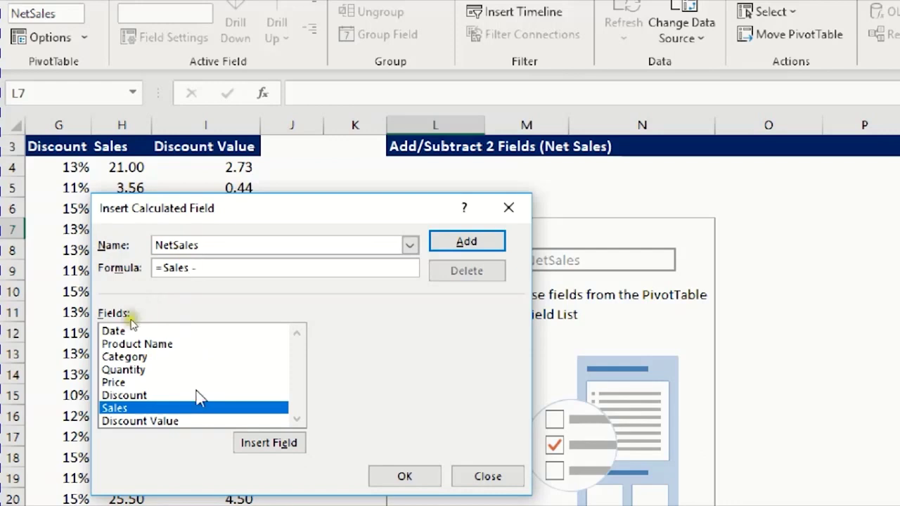
double_click(190, 420)
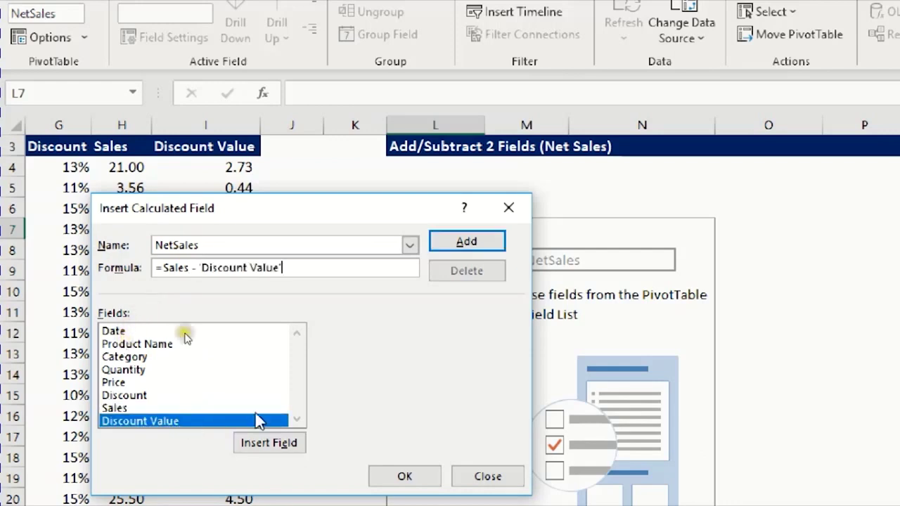
left_click(403, 476)
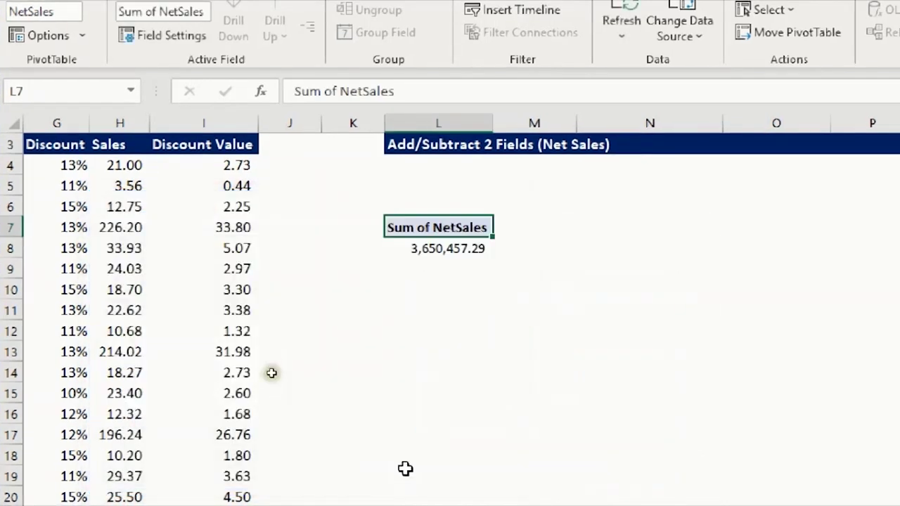
left_click(448, 248)
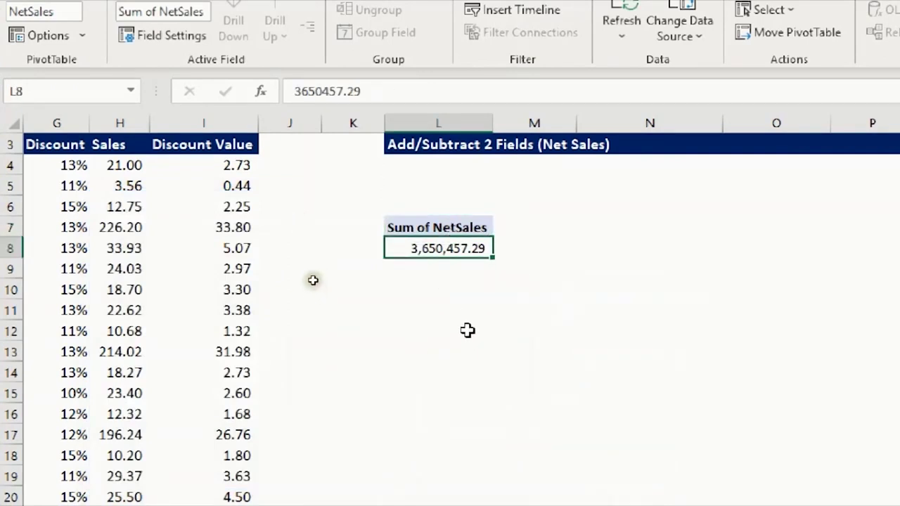
mouse_move(449, 249)
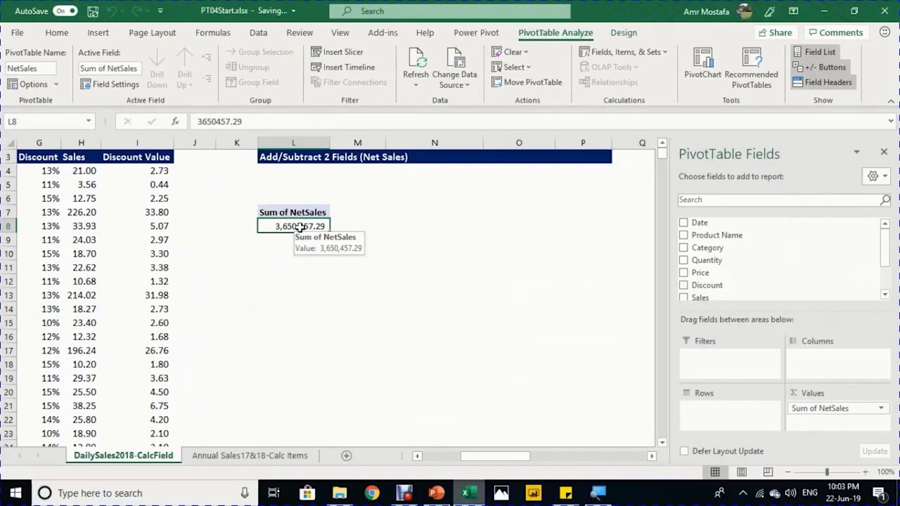
key("alt")
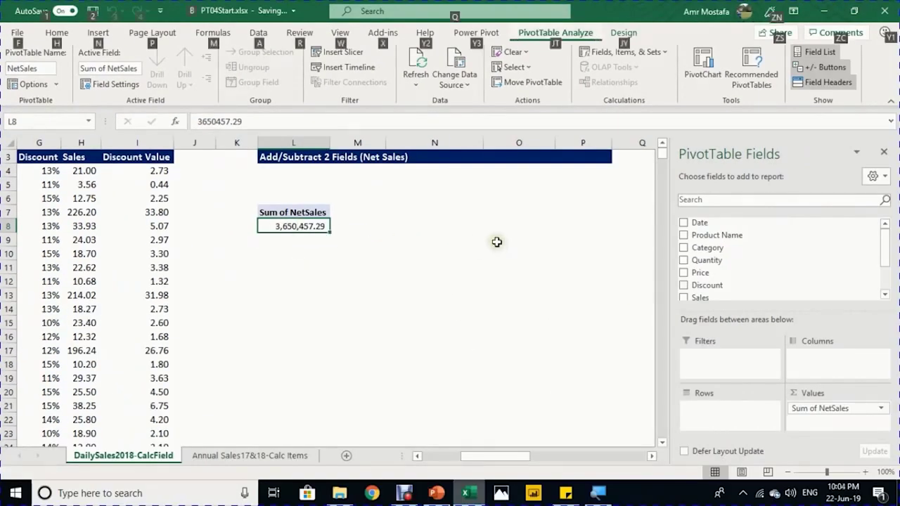
key("alt")
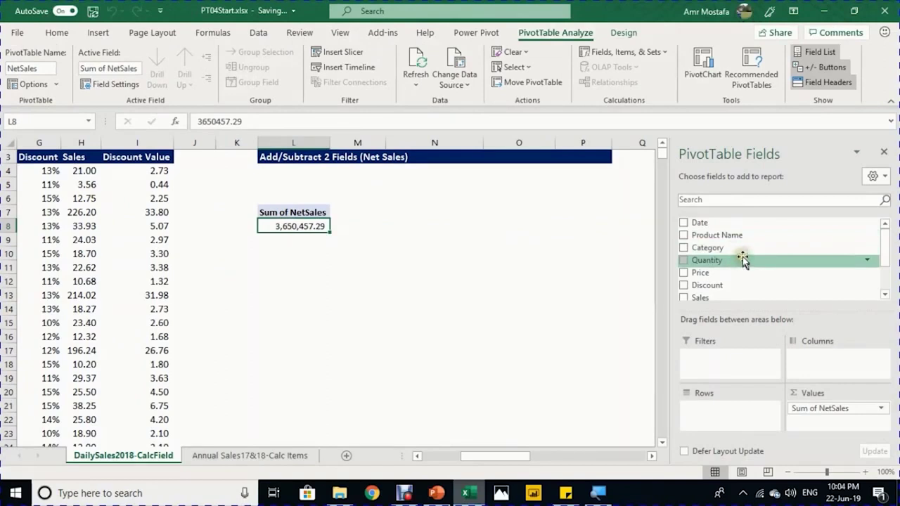
Step: Add Category to the NetSales pivot table's rows and place Date above it
left_click_drag(732, 250, 757, 414)
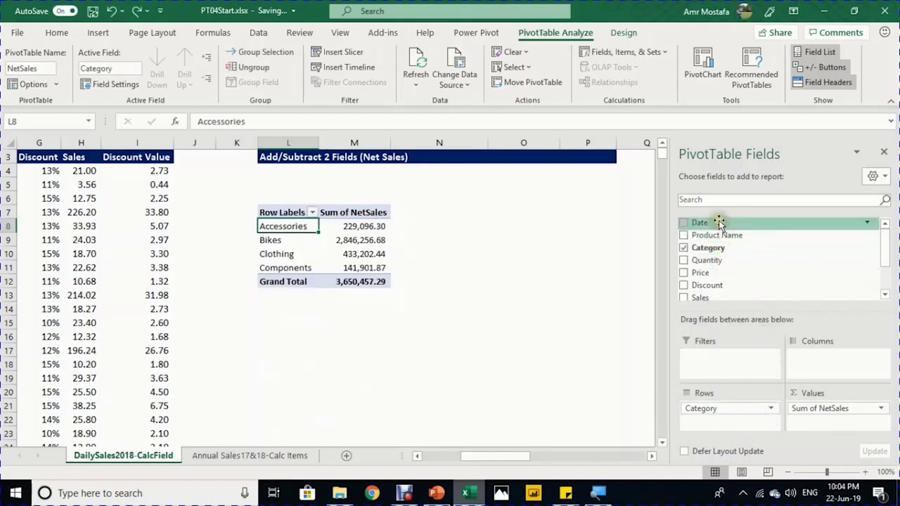
left_click_drag(719, 224, 733, 403)
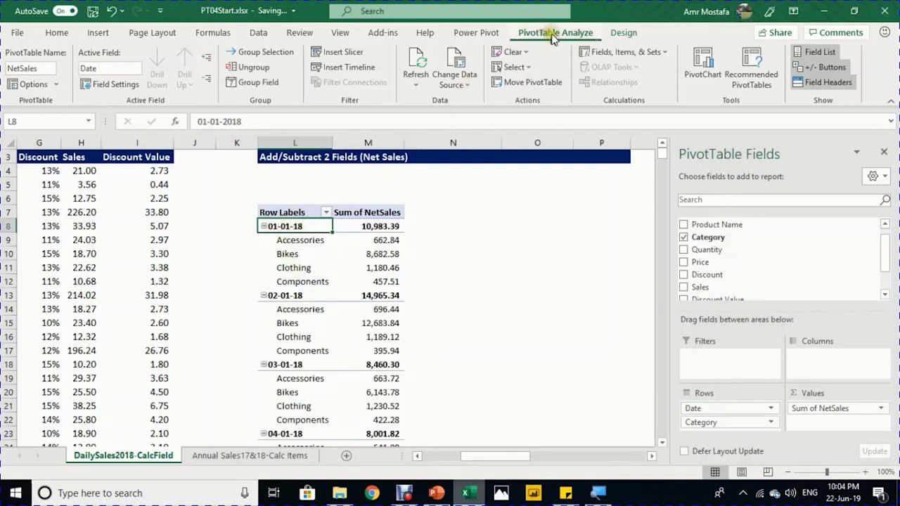
Step: Group the NetSales pivot table's dates by months and place Category above Date in the rows
left_click(254, 82)
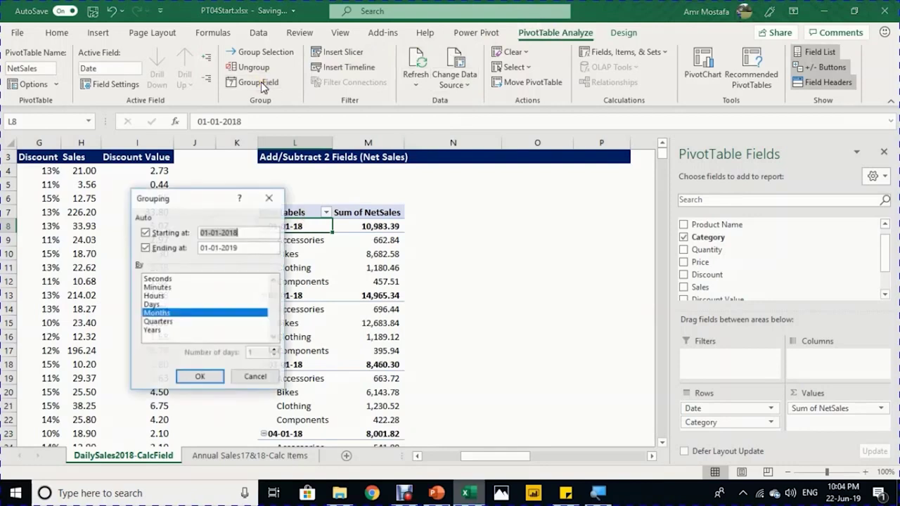
left_click(192, 376)
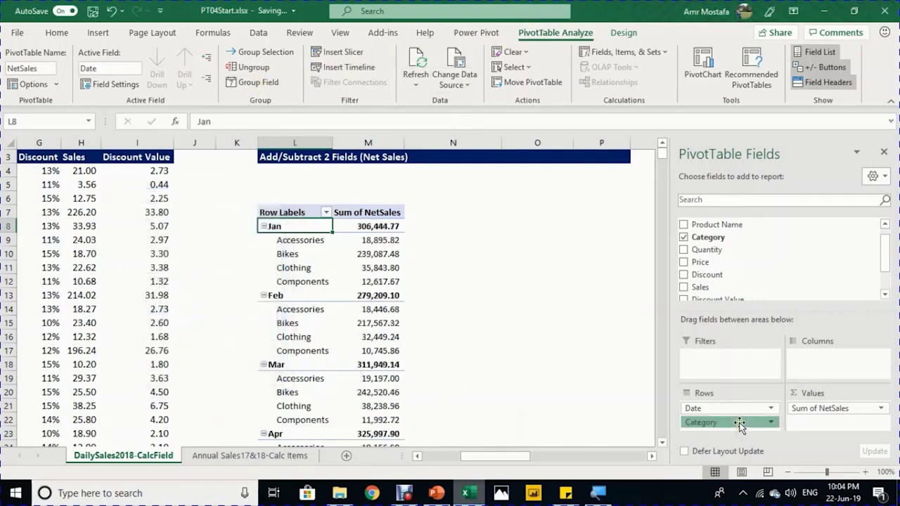
left_click_drag(744, 422, 733, 408)
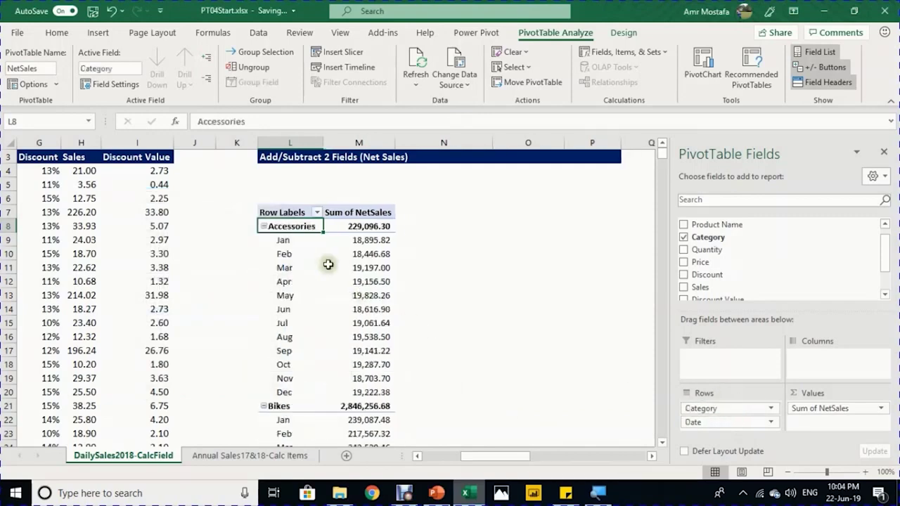
Step: Move Category from the rows to the columns of the NetSales pivot table
scroll(324, 259, "down", 3)
scroll(325, 259, "up", 3)
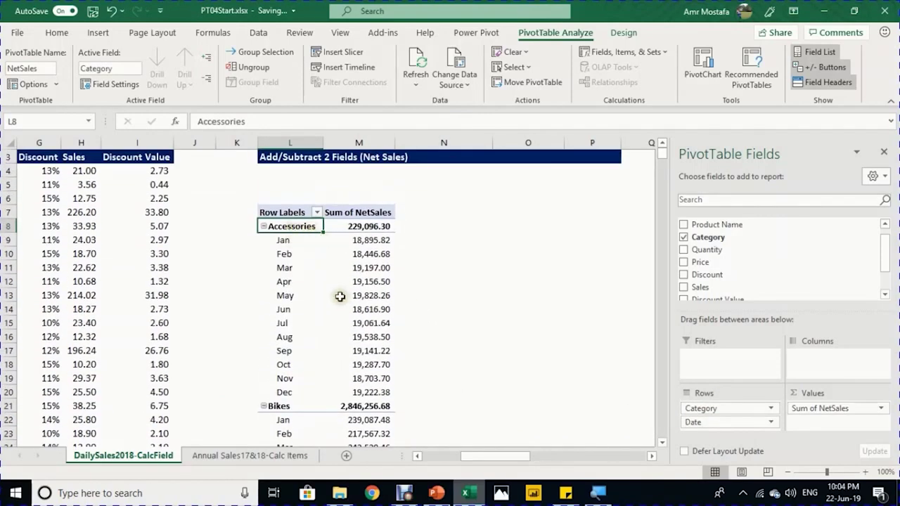
mouse_move(365, 324)
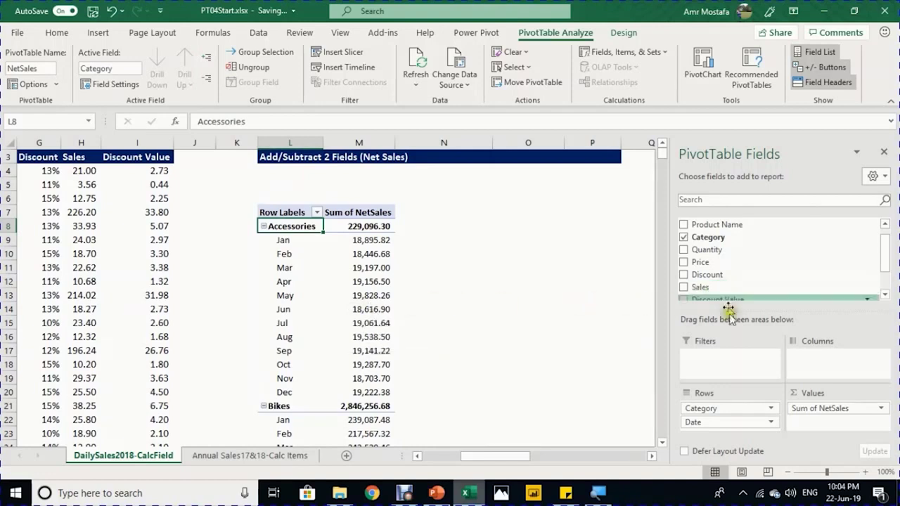
left_click_drag(733, 410, 826, 379)
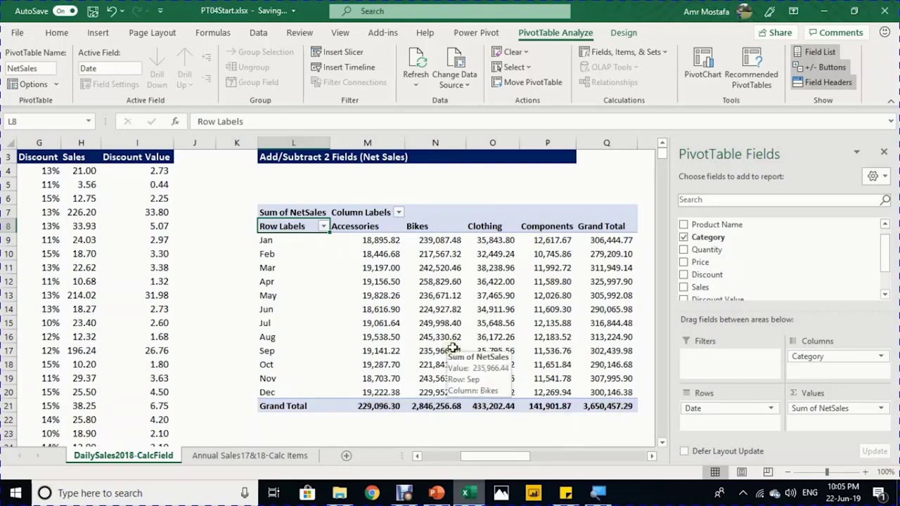
Step: Create a pivot table from the daily sales data on the existing worksheet at cell T7, under the Sales Commission heading
scroll(452, 349, "right", 3)
left_click(464, 226)
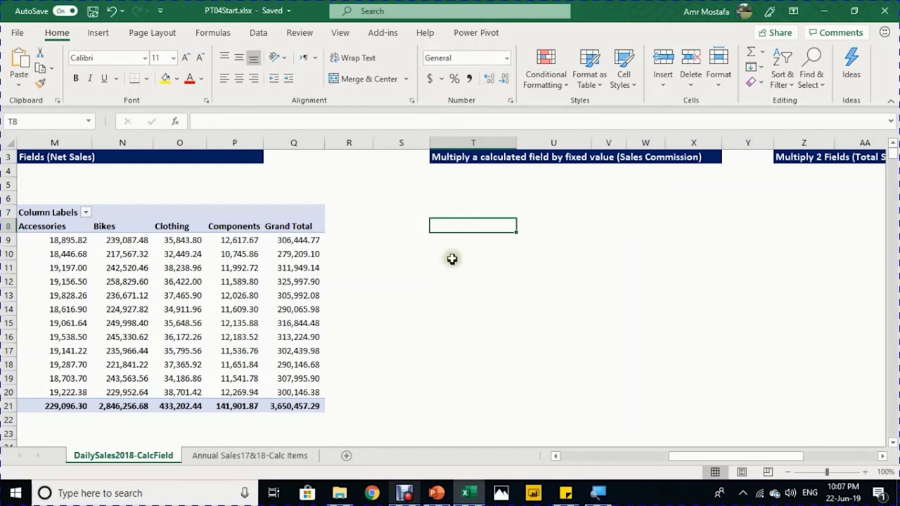
left_click_drag(711, 458, 583, 456)
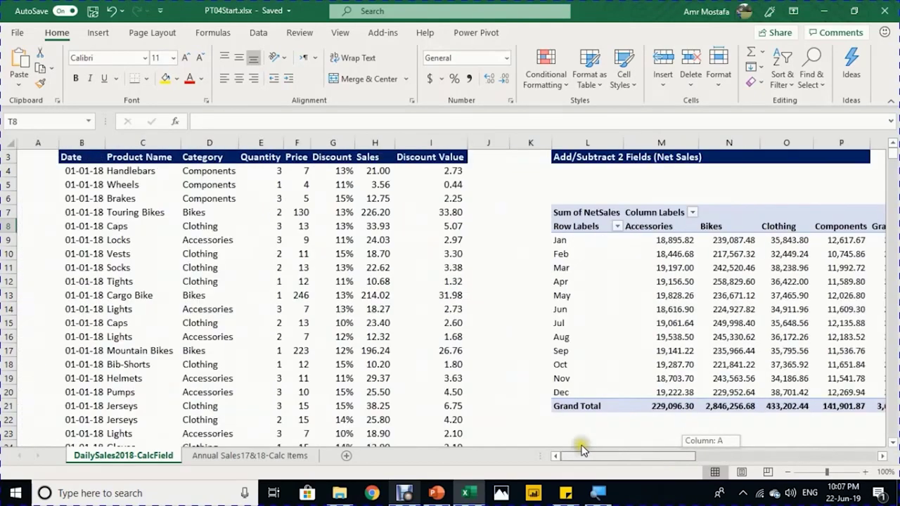
left_click(242, 277)
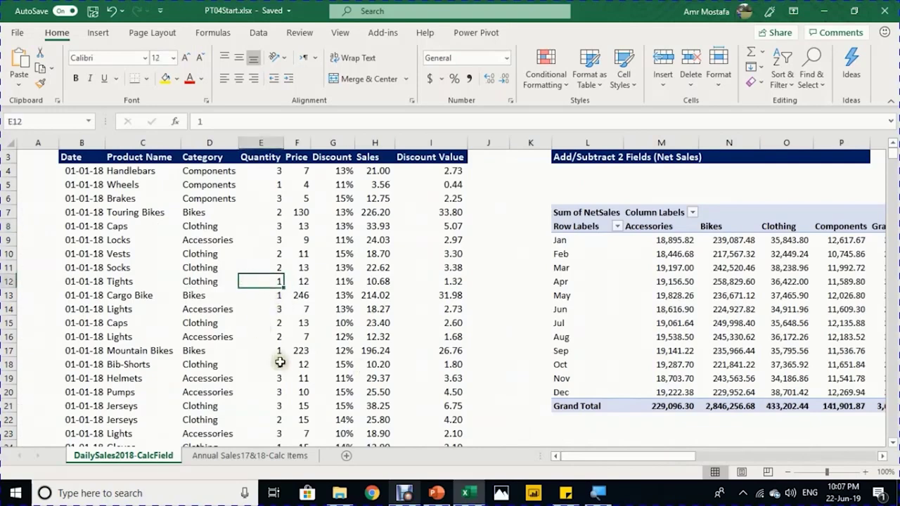
key("alt")
key("n")
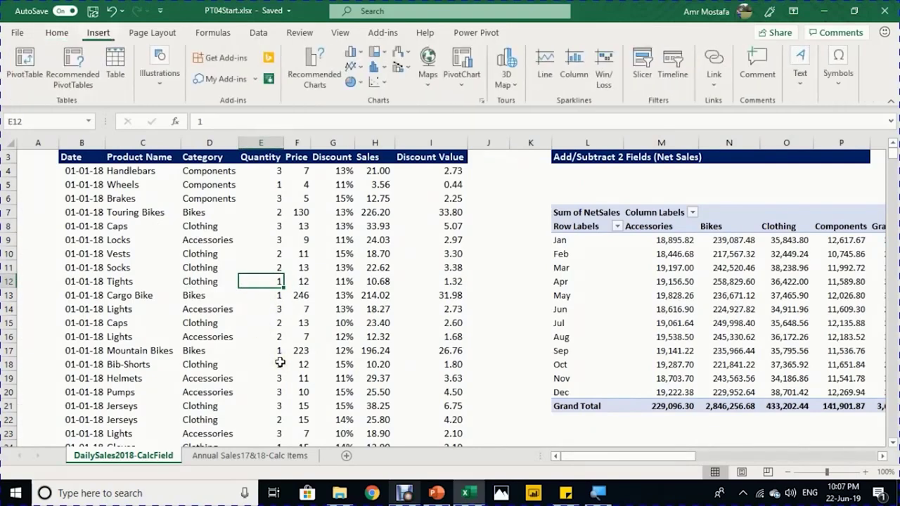
key("v")
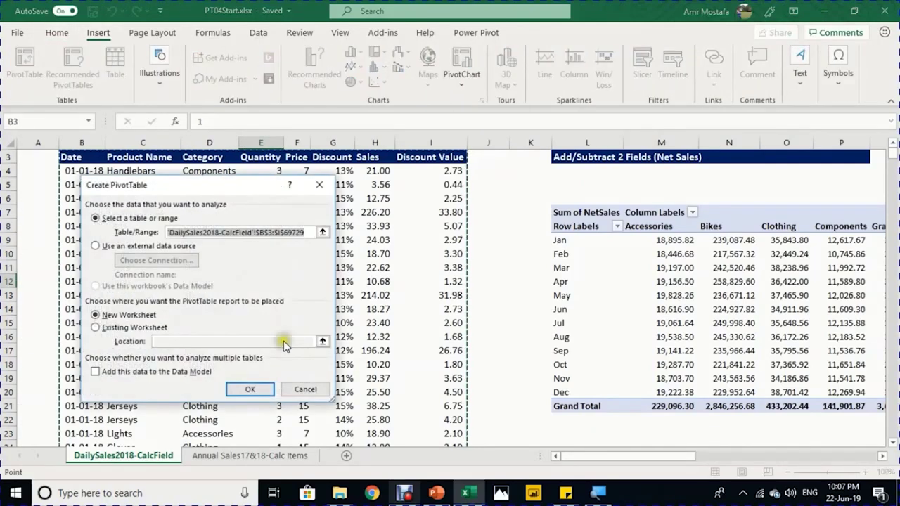
left_click(138, 327)
left_click_drag(585, 458, 681, 455)
left_click(619, 210)
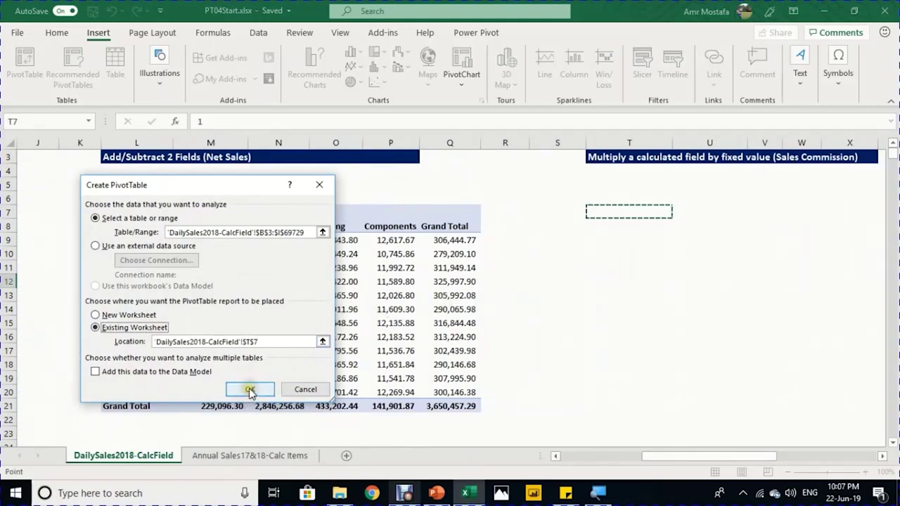
left_click(250, 389)
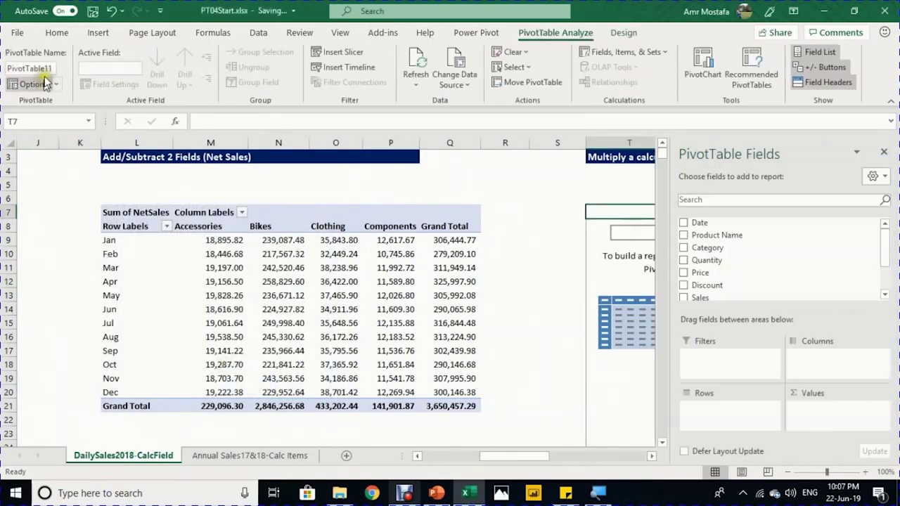
Step: Name the new pivot table commission
left_click(47, 69)
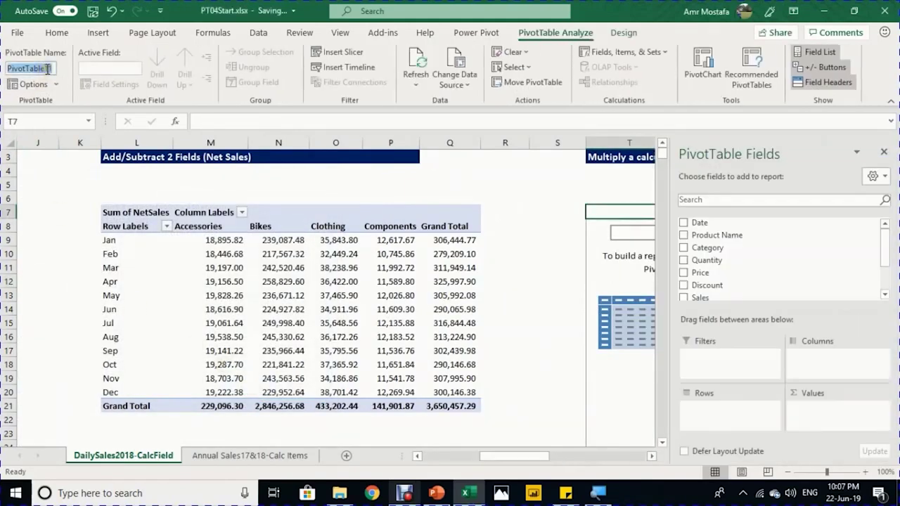
type("commission")
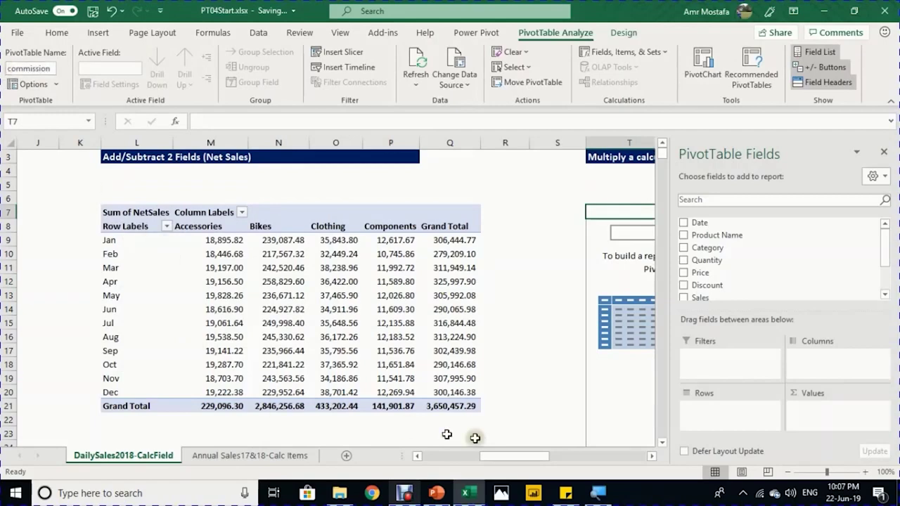
left_click(652, 456)
left_click(651, 458)
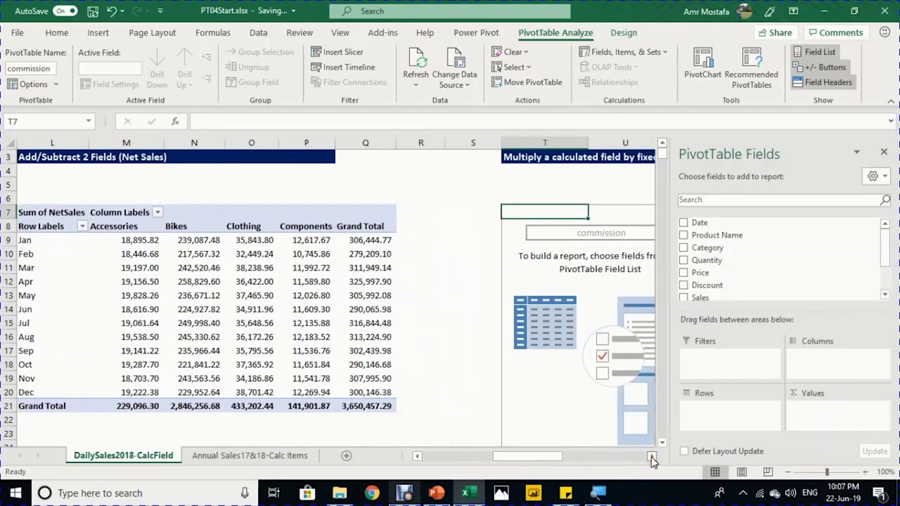
left_click(651, 458)
left_click(652, 457)
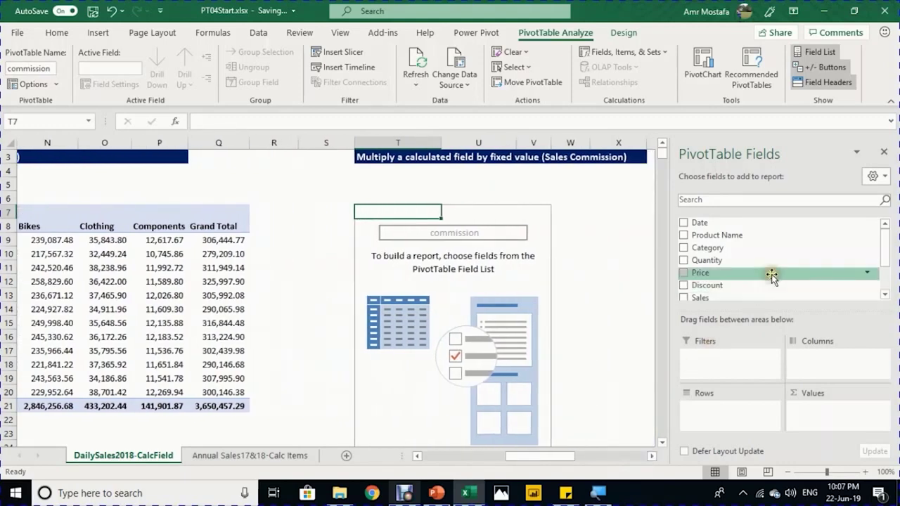
Step: Insert a calculated field named Commission with the formula =NetSales*3% into the commission pivot table
left_click_drag(885, 252, 885, 270)
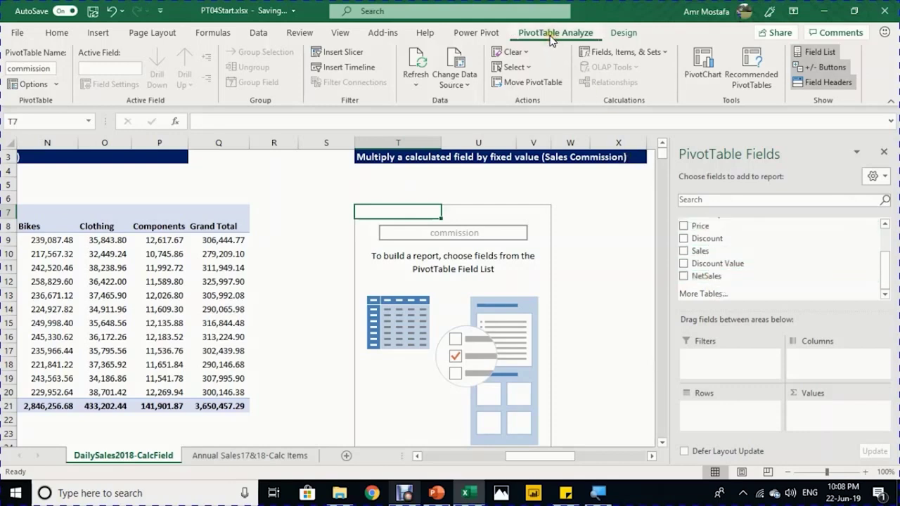
left_click(605, 55)
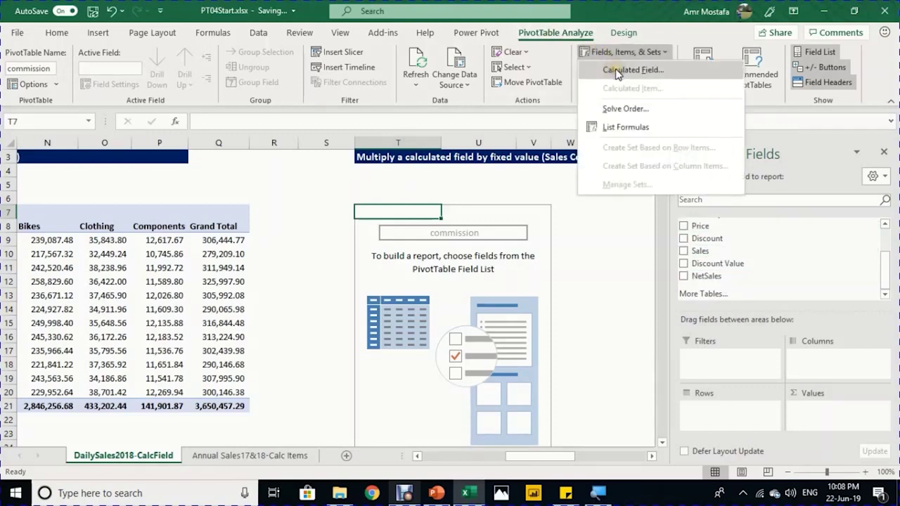
left_click(617, 73)
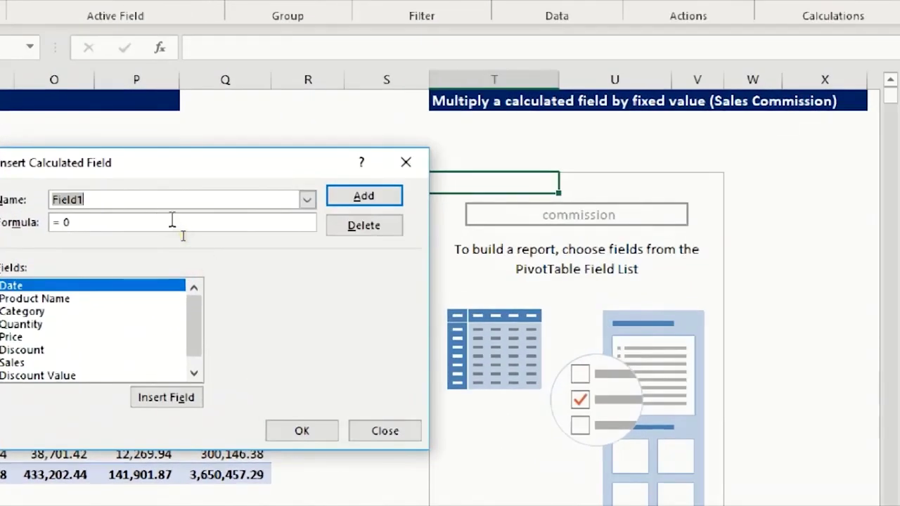
type("Commission")
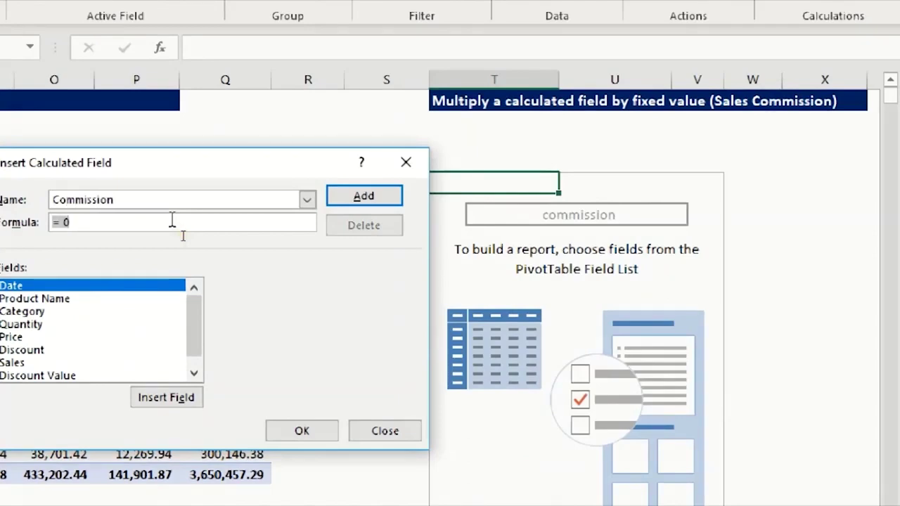
left_click(173, 222)
scroll(113, 324, "down", 1)
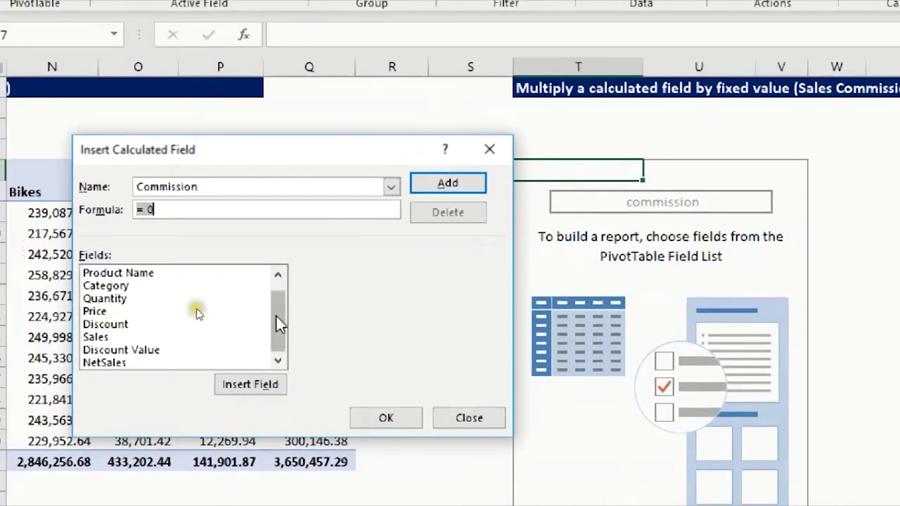
left_click(115, 363)
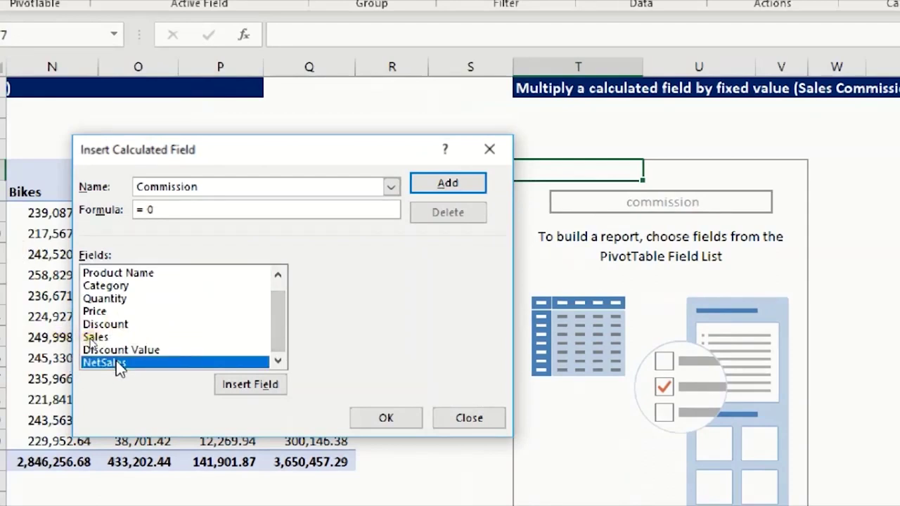
double_click(115, 363)
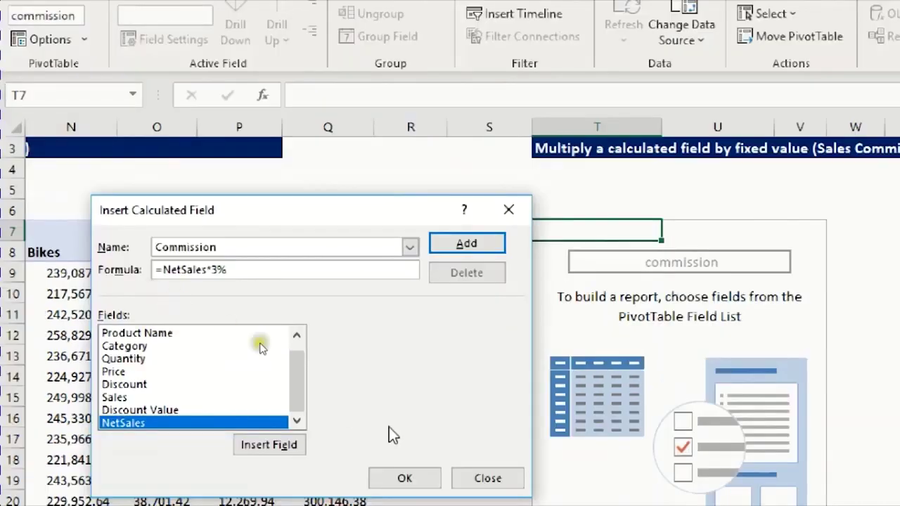
left_click(415, 479)
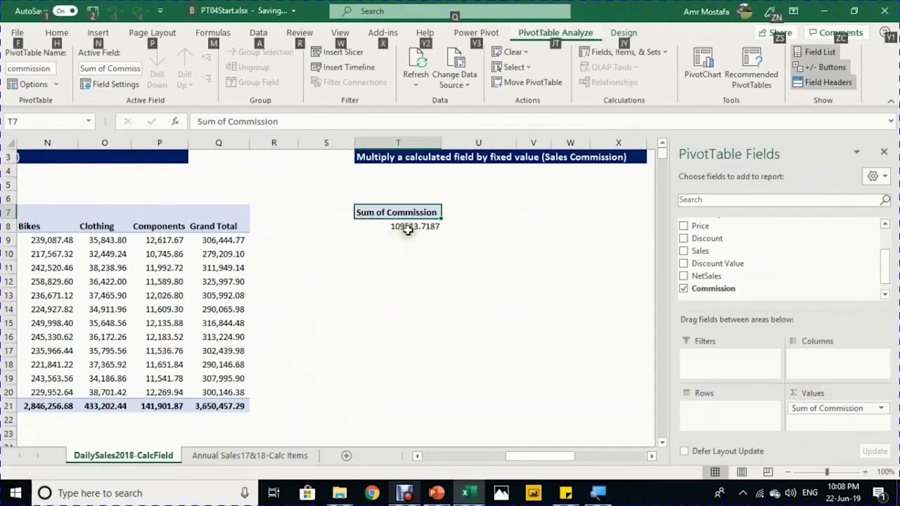
Step: Open the available options for the Sum of Commission value in cell T8
left_click(408, 229)
right_click(408, 230)
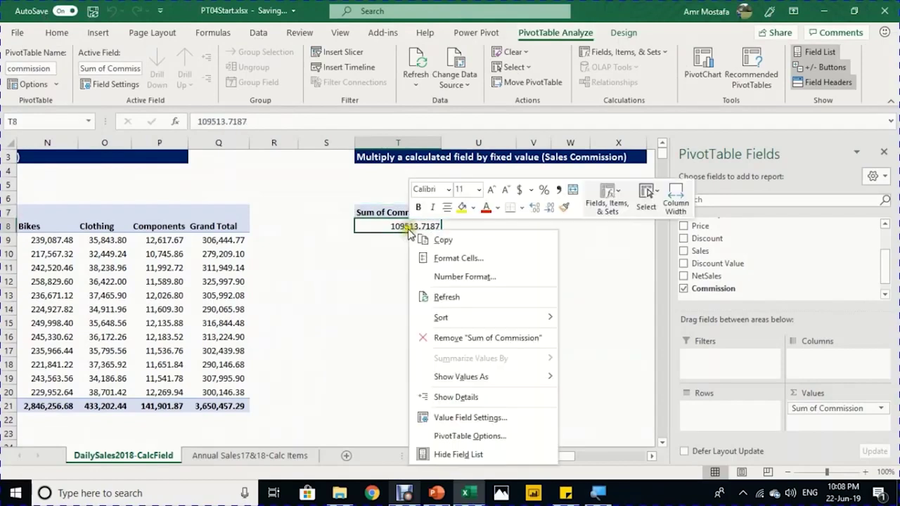
Step: Format Sum of Commission as dollar currency with 0 decimal places, and break it down by Date in rows and Category in columns
left_click(458, 278)
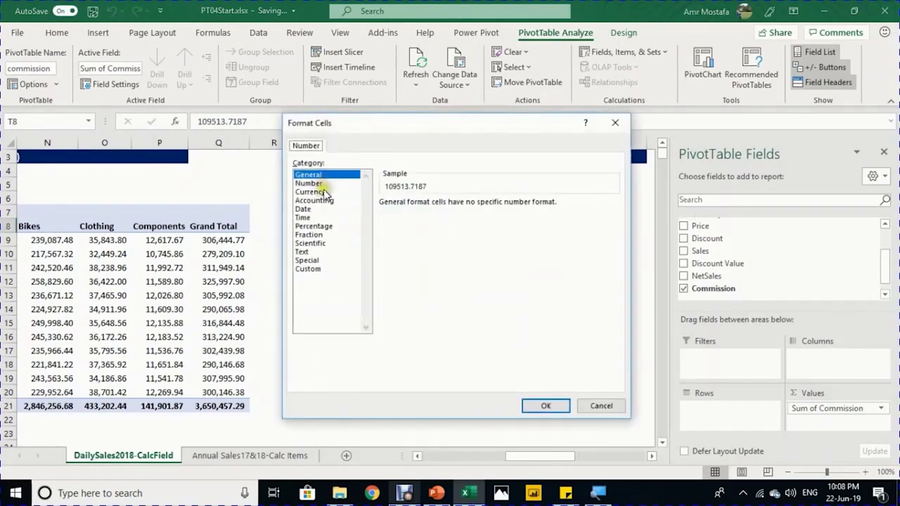
left_click(325, 192)
left_click(469, 207)
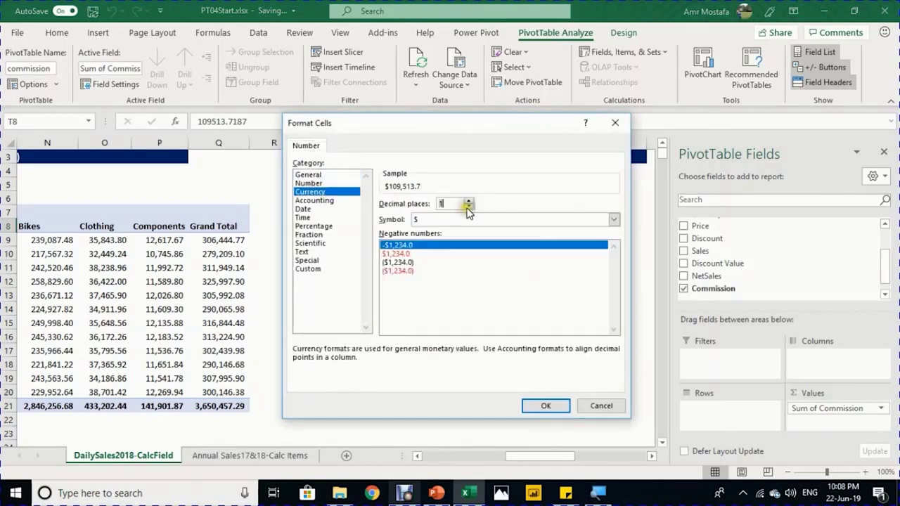
left_click(468, 207)
left_click(547, 406)
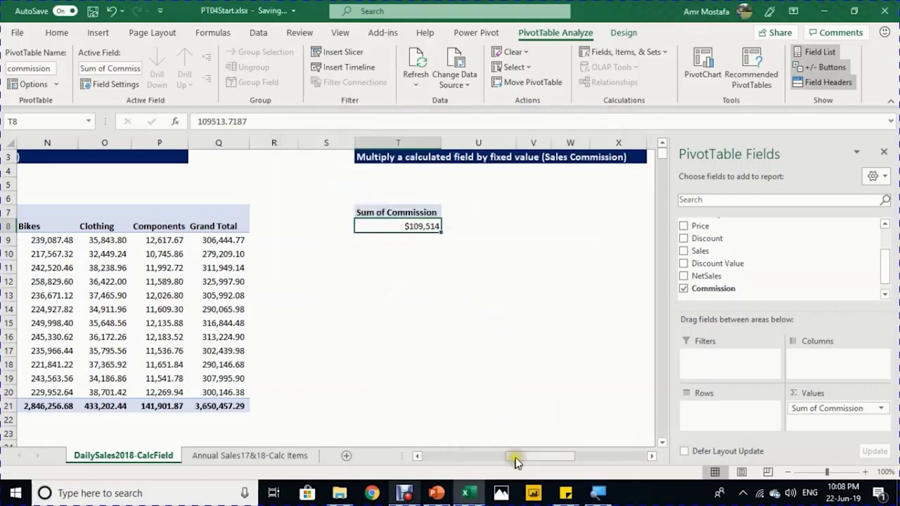
mouse_move(531, 457)
left_mouse_down()
mouse_move(517, 453)
mouse_move(525, 454)
left_mouse_up()
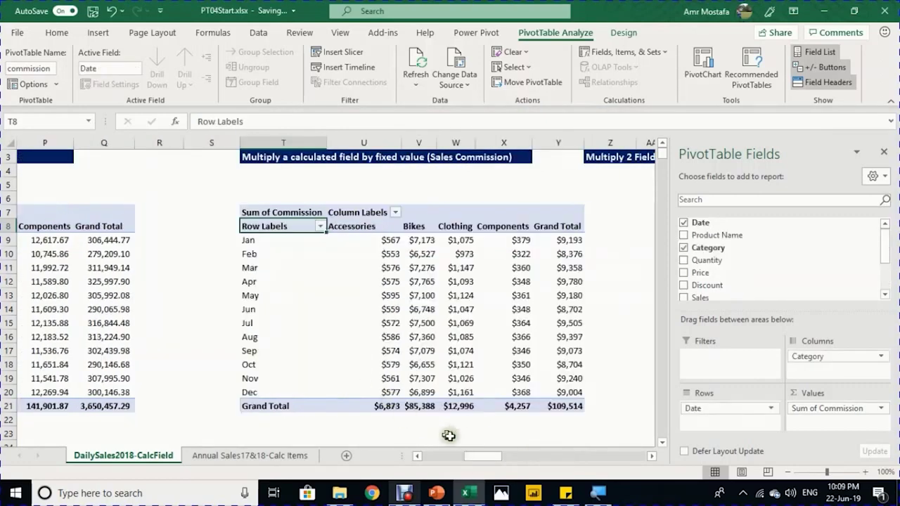
left_click(371, 241)
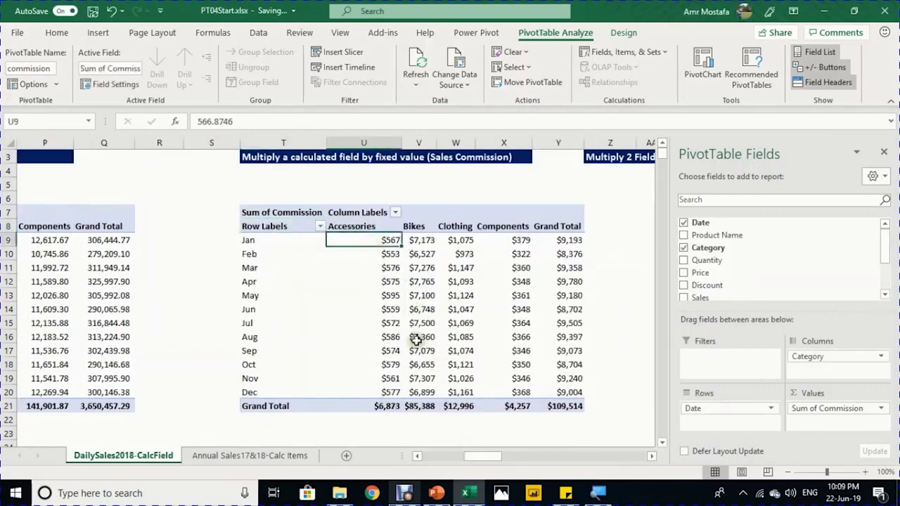
Step: Insert a blank column at column Z, before the Multiply 2 Fields (Total Sales) section
left_click_drag(487, 457, 500, 457)
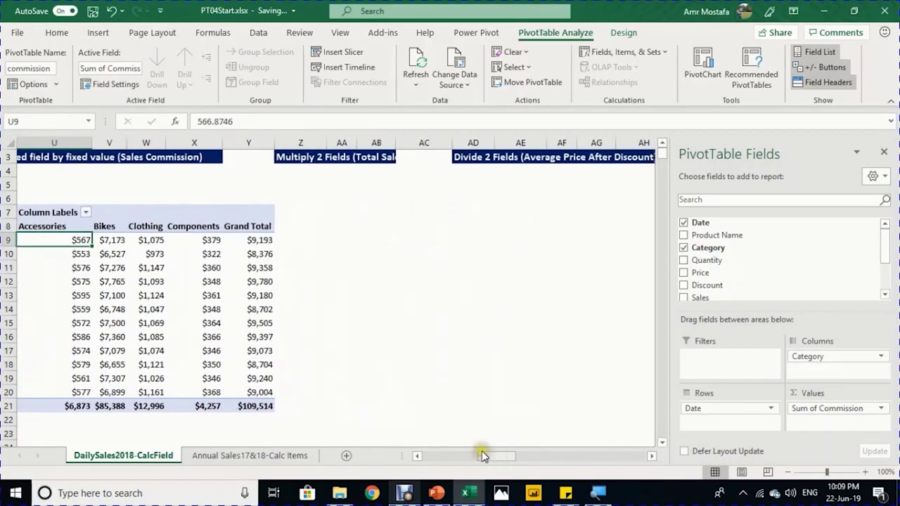
left_click(303, 143)
right_click(307, 144)
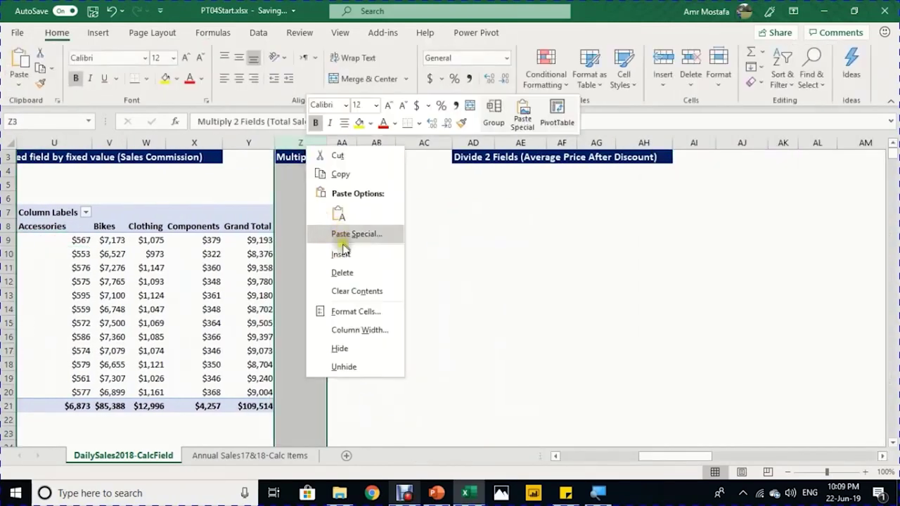
left_click(344, 254)
Step: Copy the whole commission PivotTable and paste it at AA7 under the Multiply 2 Fields (Total Sales) heading
left_click(227, 227)
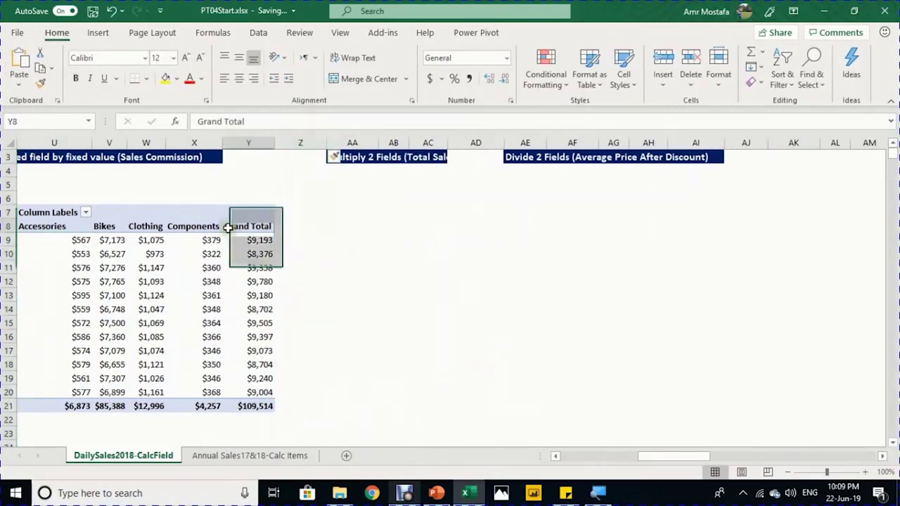
left_click_drag(239, 213, 105, 402)
key("ctrl+c")
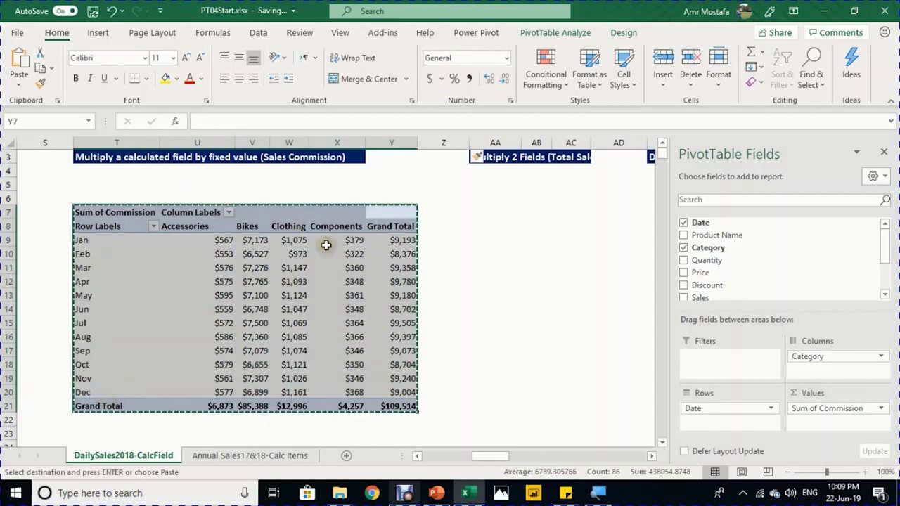
left_click(486, 212)
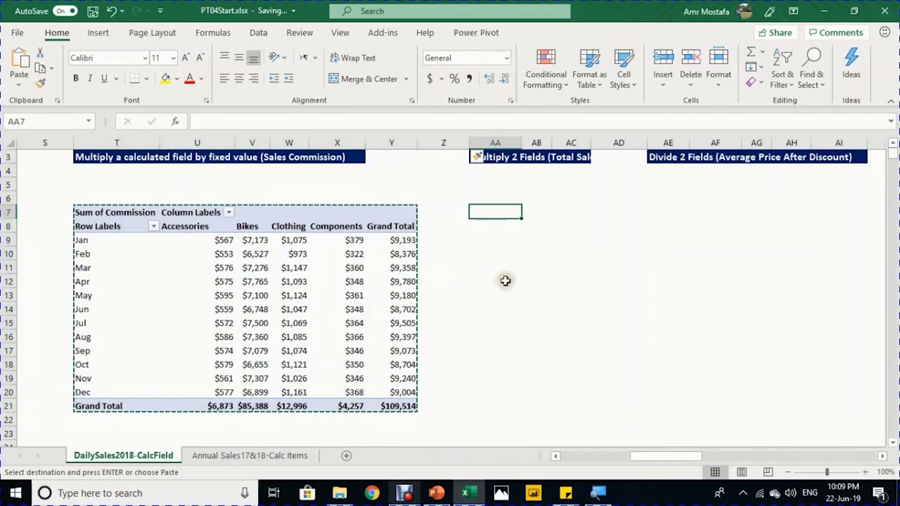
key("ctrl+v")
Step: In the pasted PivotTable, remove Date from the rows and move Category from columns to rows
left_click(651, 457)
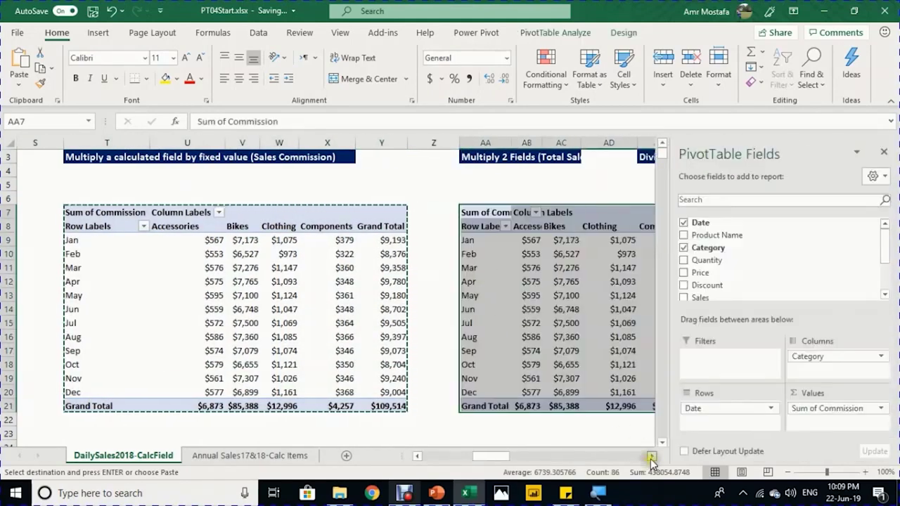
left_click(652, 457)
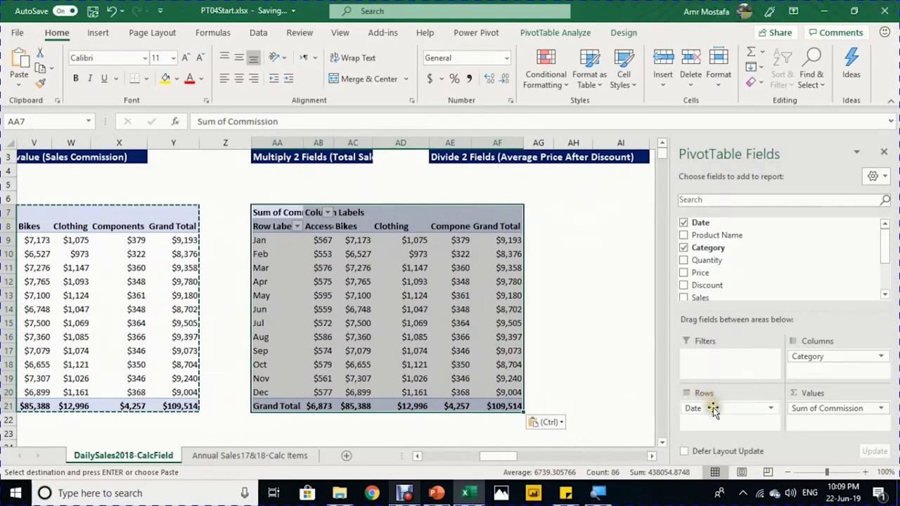
left_click_drag(714, 411, 699, 272)
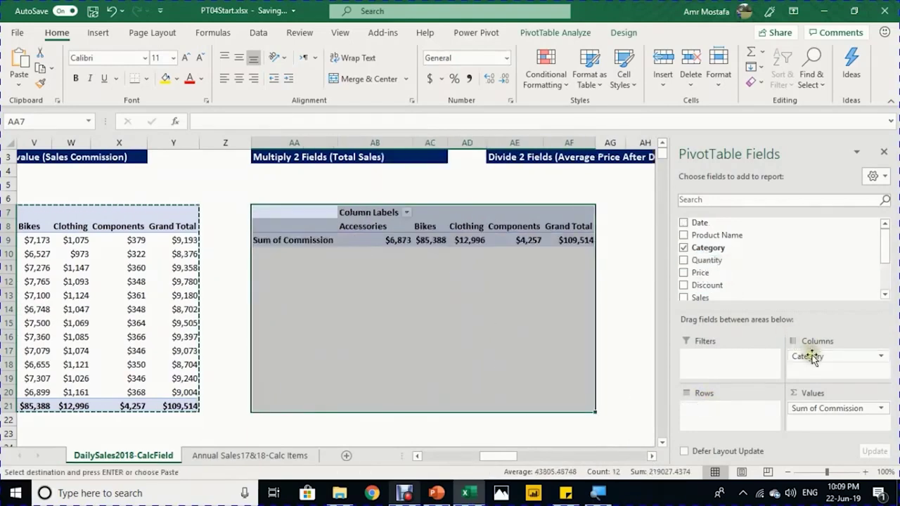
left_click_drag(813, 359, 729, 415)
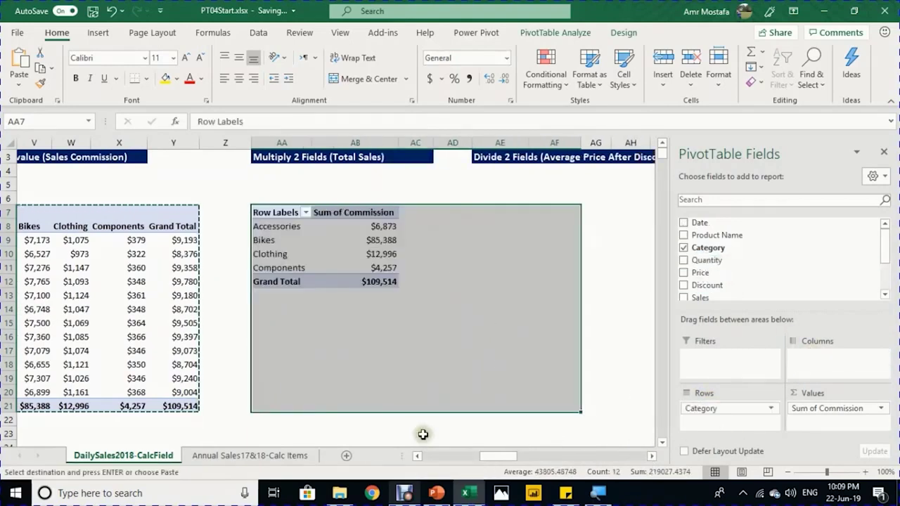
left_click(383, 226)
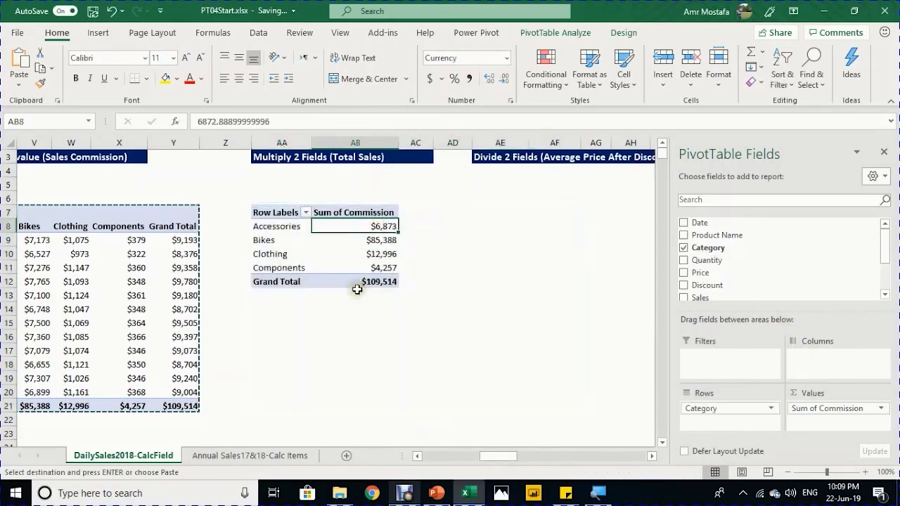
Step: Inspect the formula behind the first Sales value in H4 of the source data, leaving it unedited
scroll(403, 329, "up", 1)
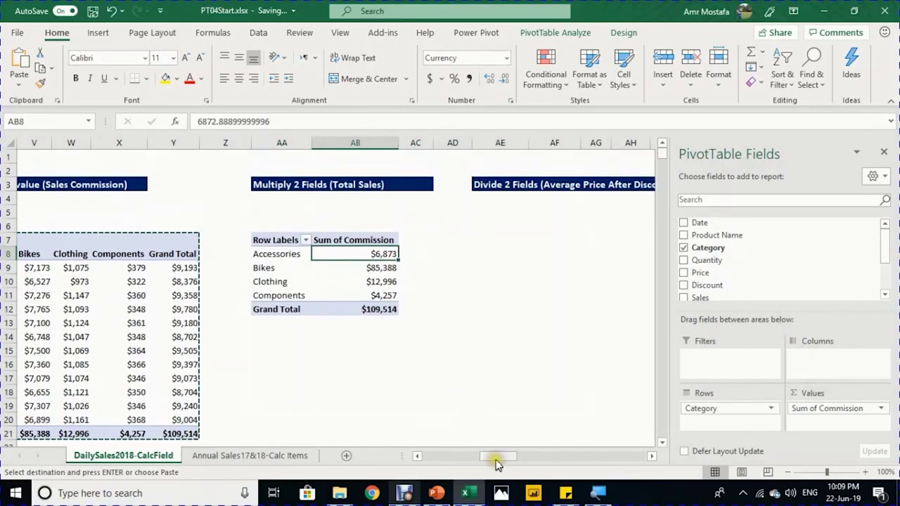
left_click_drag(495, 457, 438, 451)
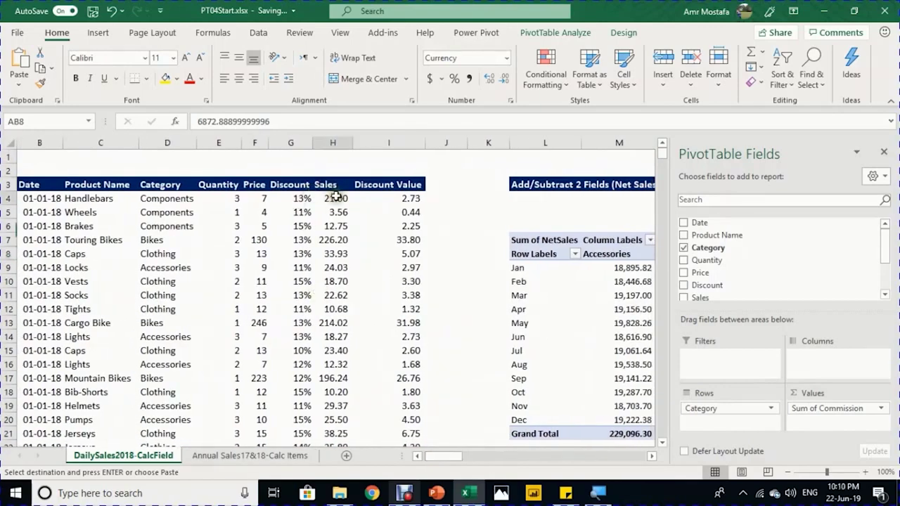
left_click(335, 198)
double_click(334, 198)
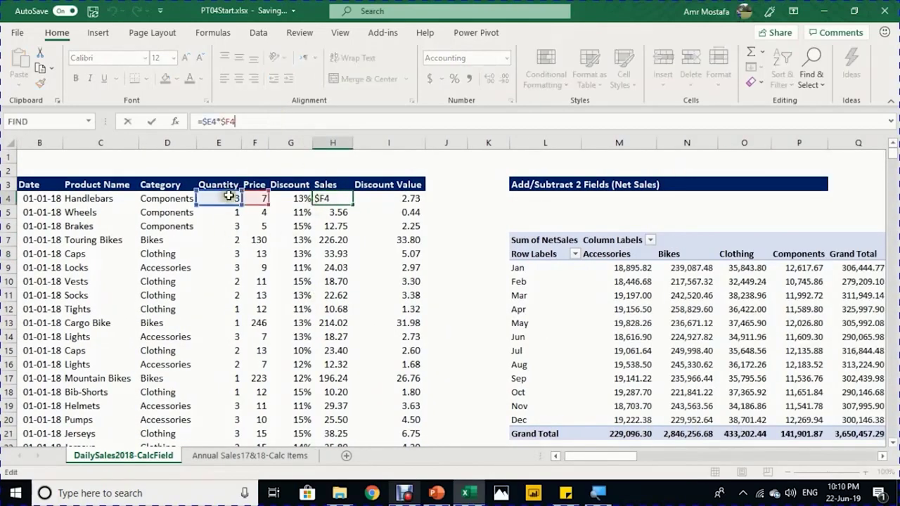
key("Escape")
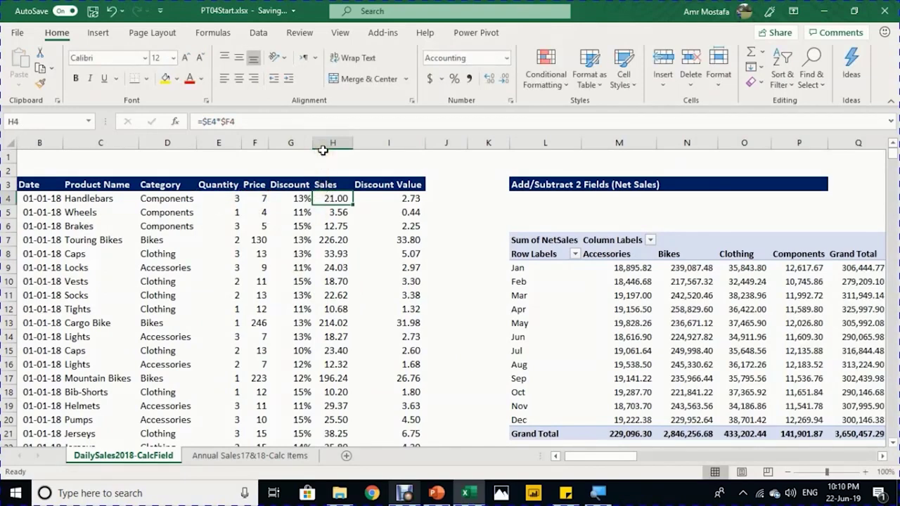
Step: Remove the Commission field from the PivotTable under the Multiply 2 Fields (Total Sales) heading
left_click_drag(601, 456, 686, 456)
left_click(267, 254)
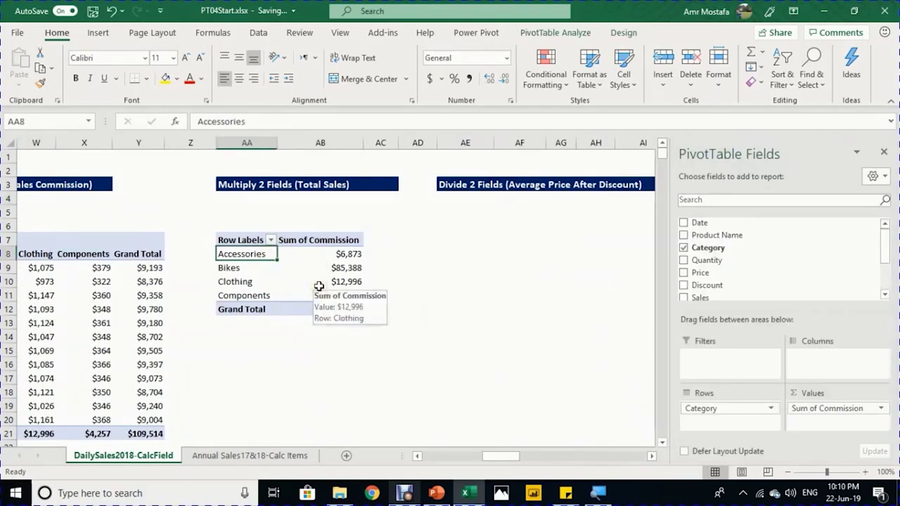
left_click(338, 269)
scroll(692, 264, "down", 2)
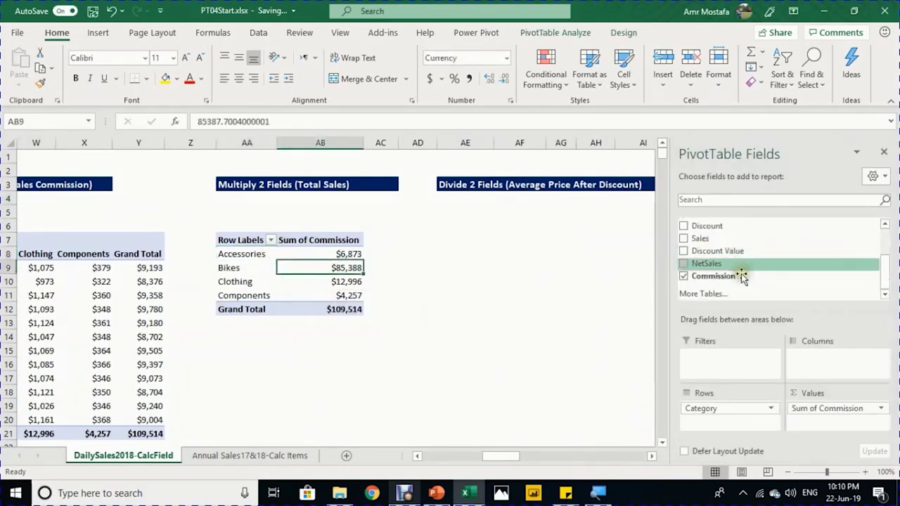
left_click(683, 276)
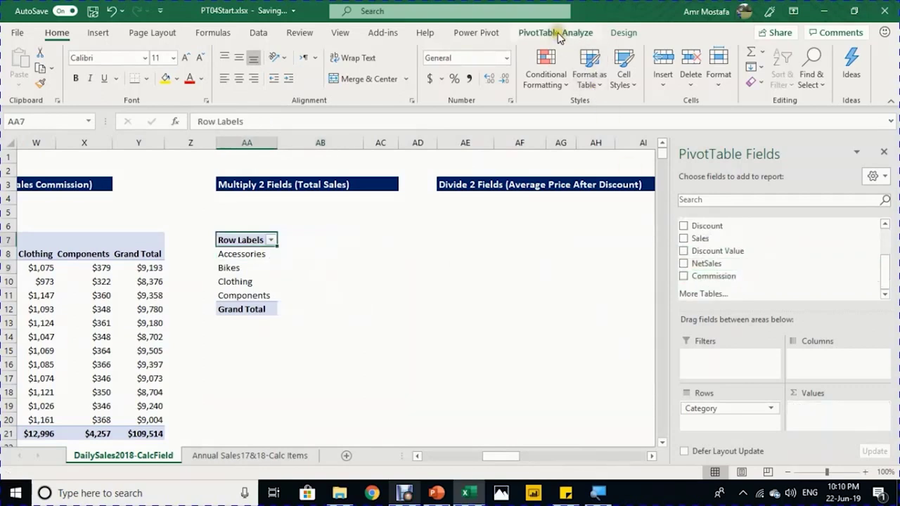
Step: Add a calculated field named TotalSales with the formula =Price* Quantity to the PivotTable
left_click(556, 33)
left_click(617, 54)
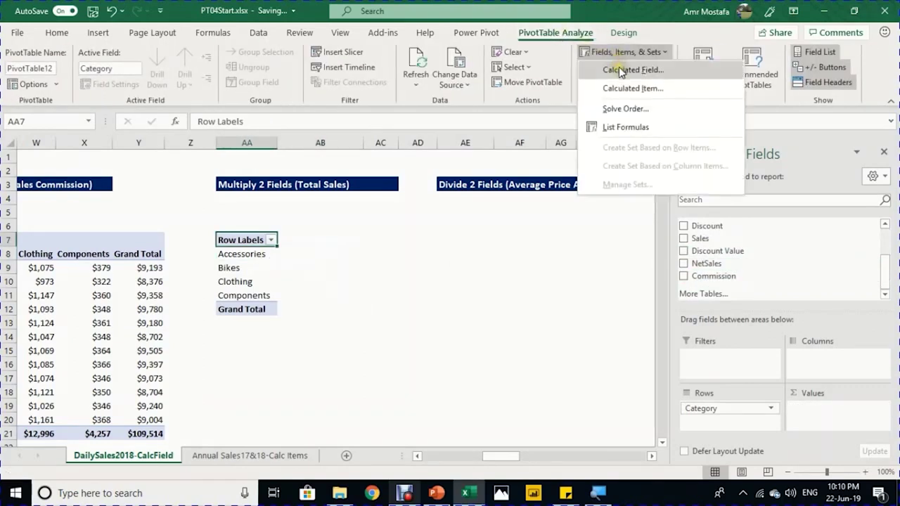
left_click(619, 69)
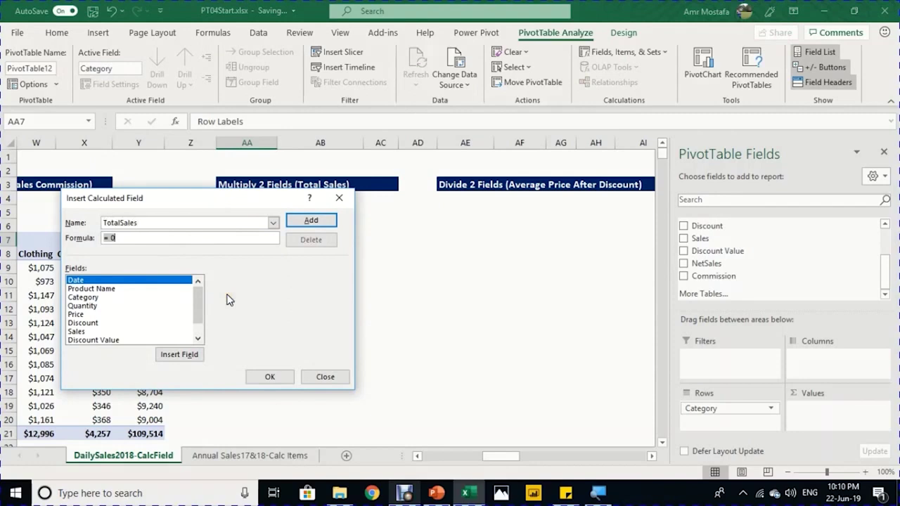
left_click(87, 317)
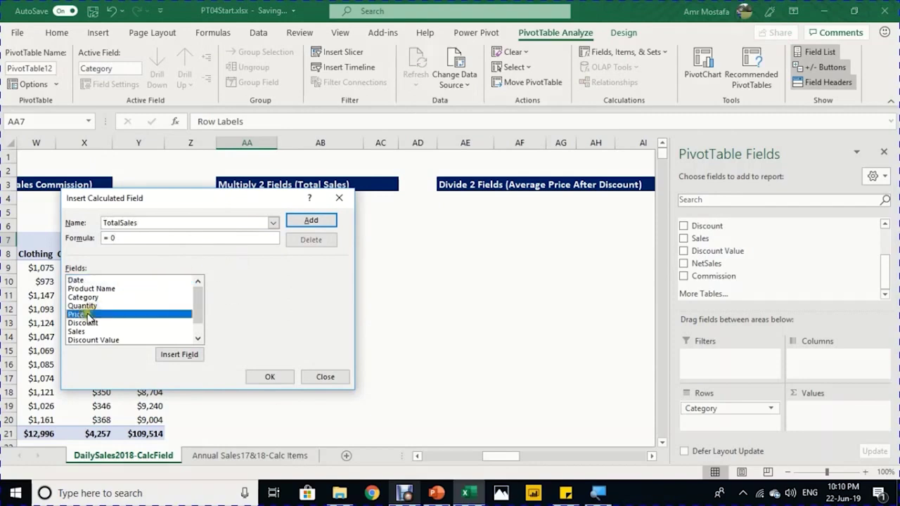
double_click(87, 317)
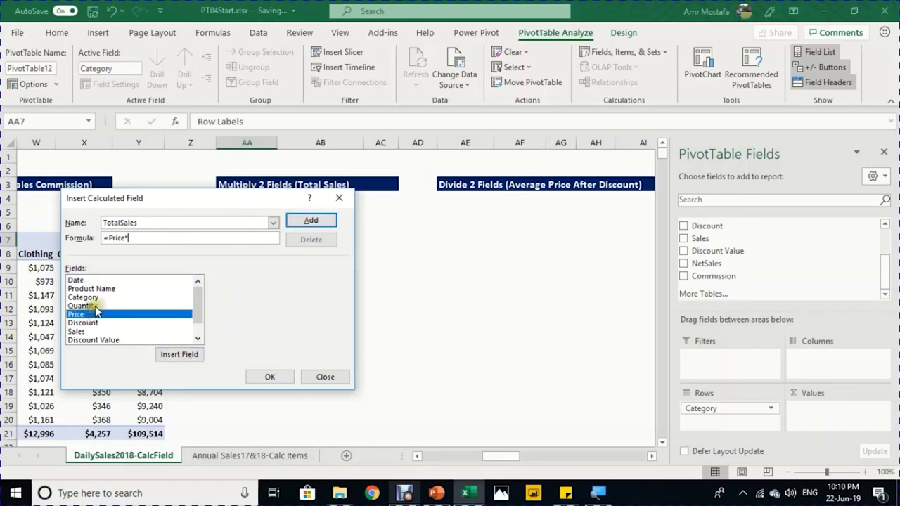
left_click(97, 308)
double_click(97, 308)
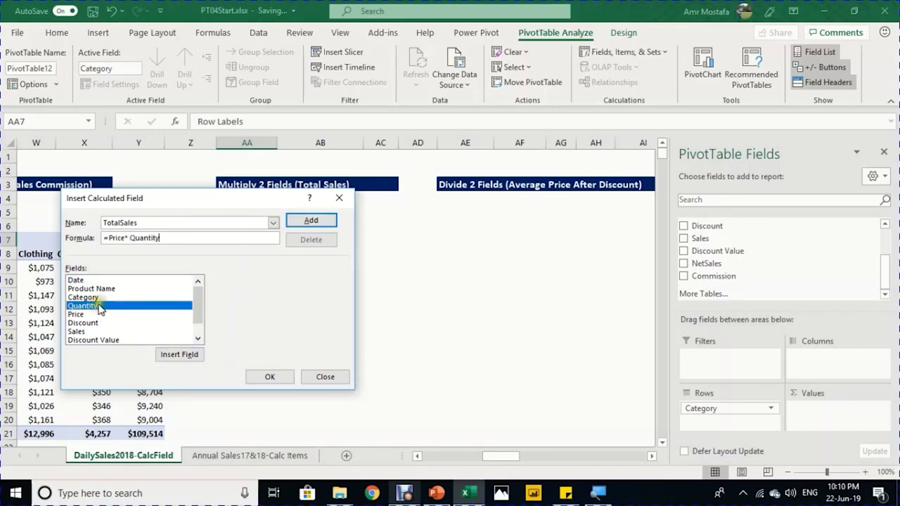
left_click(310, 221)
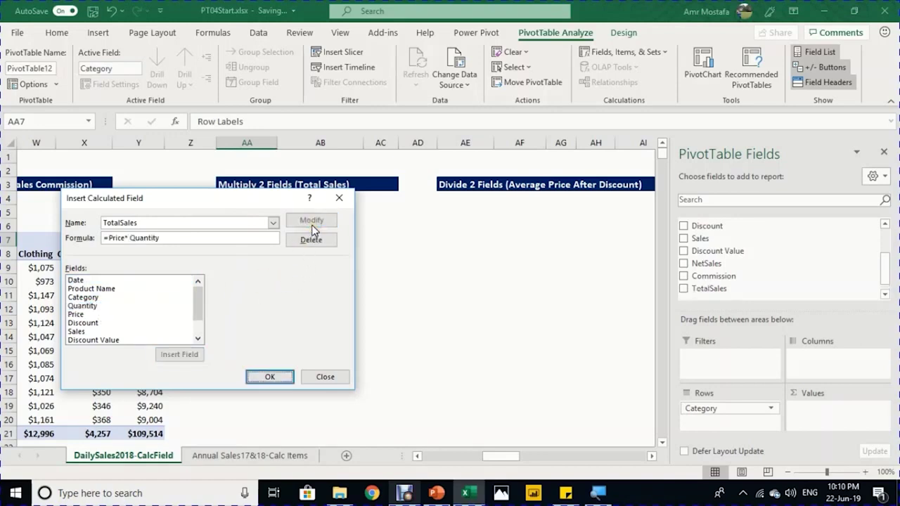
left_click(271, 377)
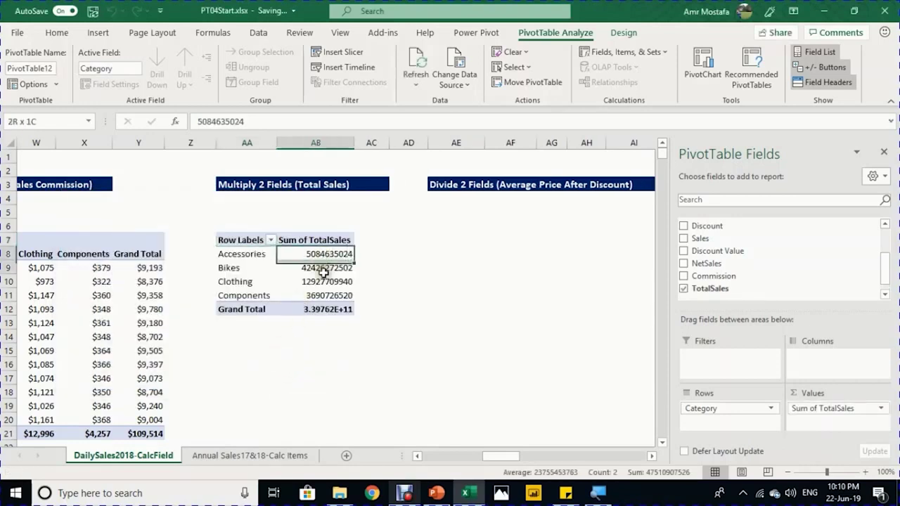
Step: Format the Sum of TotalSales values, including the grand total, with thousands separators and no decimals
left_click_drag(324, 254, 325, 309)
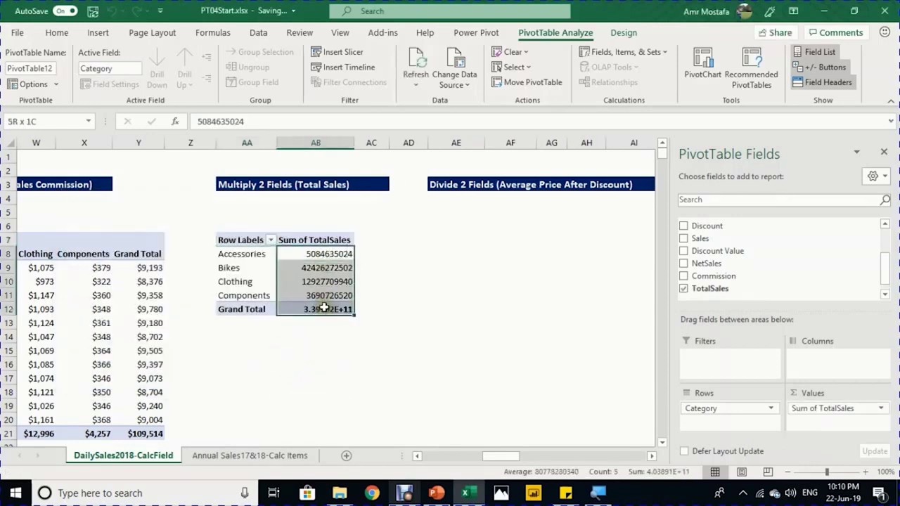
left_click(56, 33)
left_click(470, 78)
left_click(502, 79)
left_click(502, 78)
left_click(321, 315)
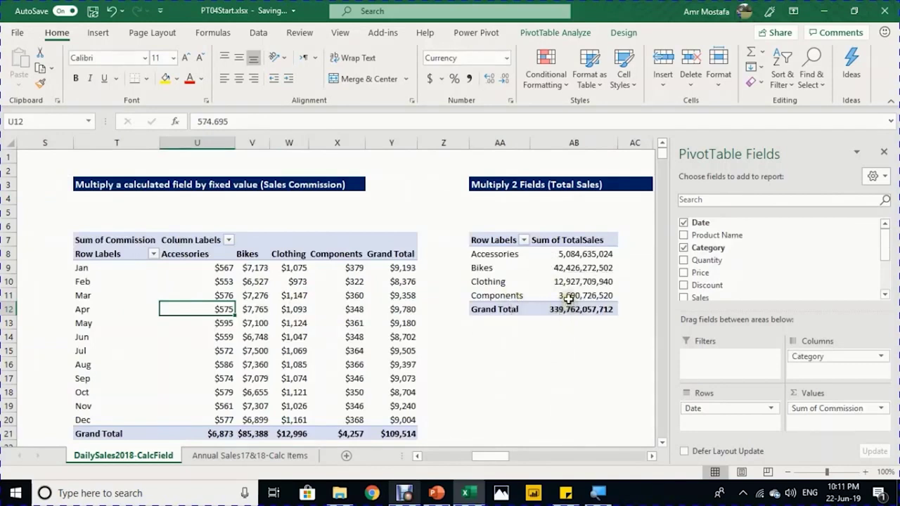
mouse_move(568, 298)
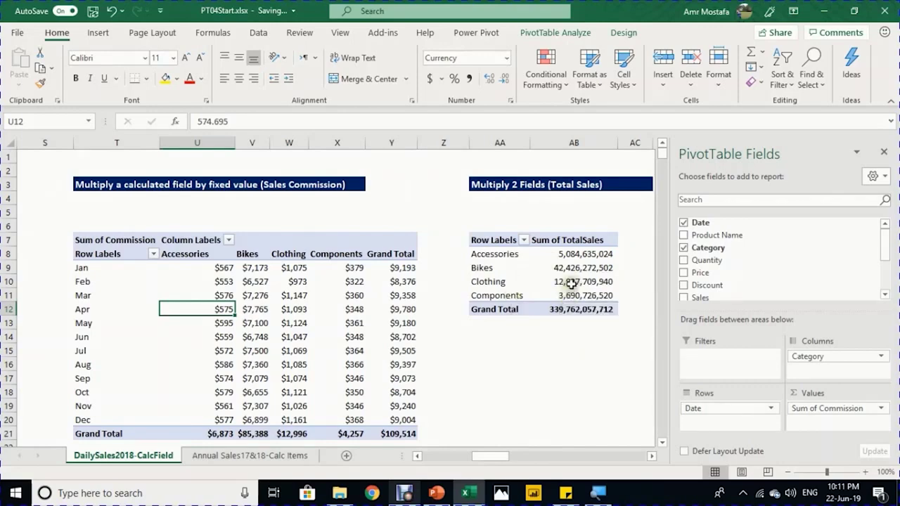
left_click(571, 268)
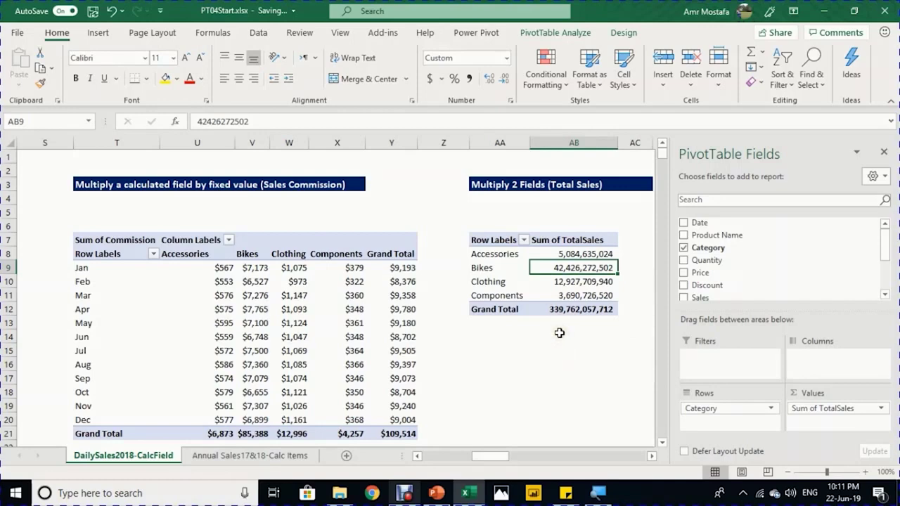
Step: Sum the source data's Quantity column in E69731, two rows below the last record
left_click_drag(502, 457, 461, 463)
left_click(180, 268)
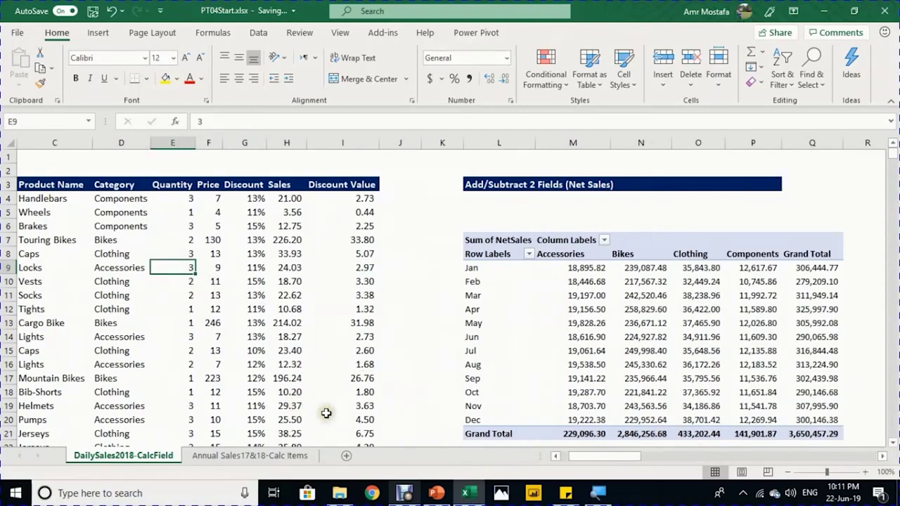
key("ctrl+Down")
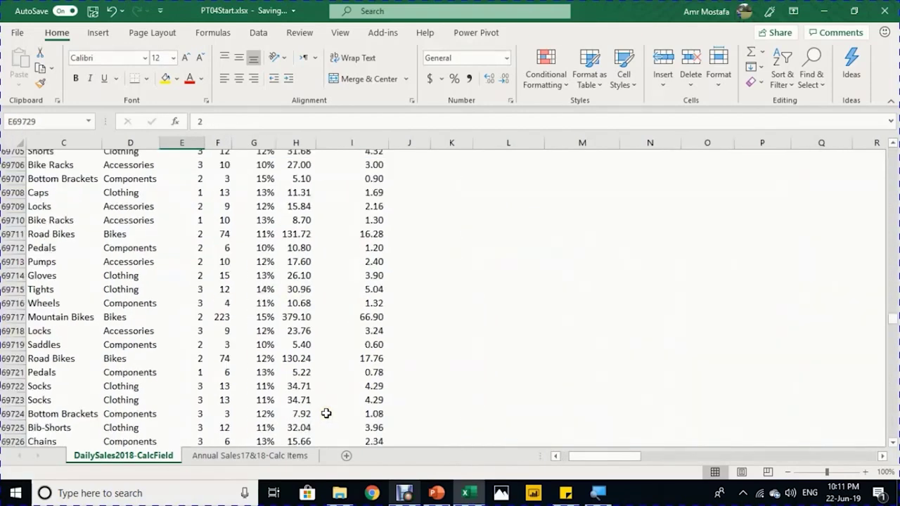
key("Down")
key("Down")
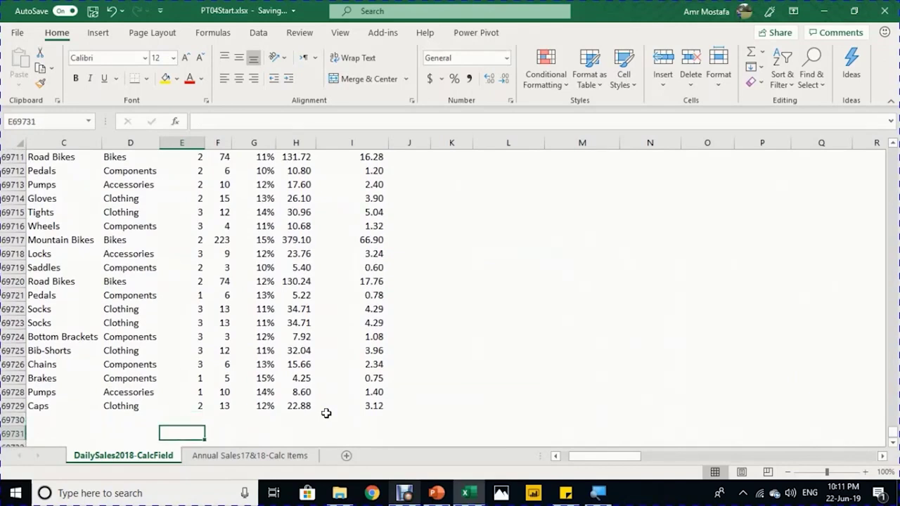
key("alt+equal")
key("Return")
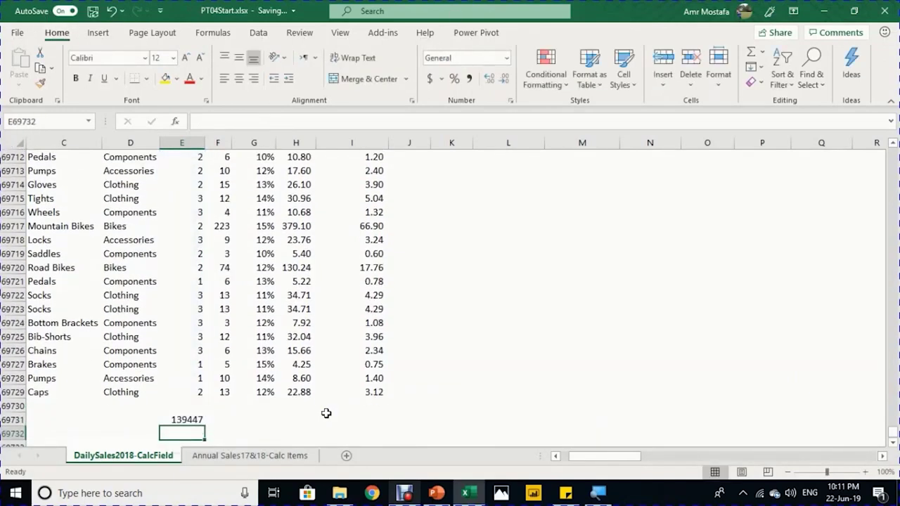
Step: Fill the Quantity sum formula across into F69731 to total the Price column
key("Up")
key("Right")
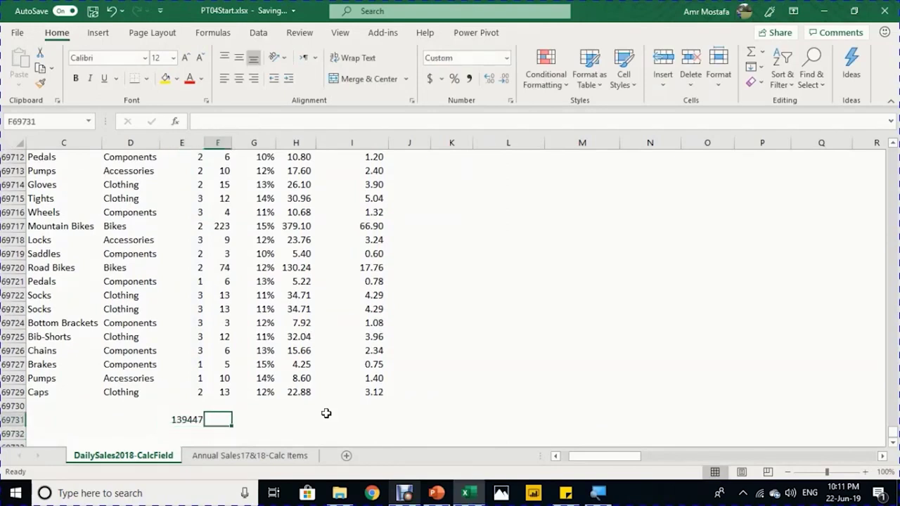
key("ctrl+r")
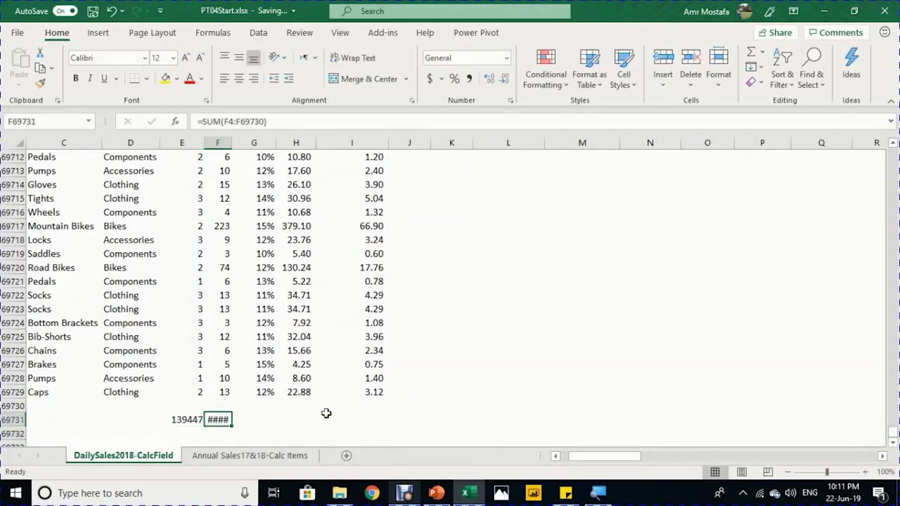
key("Down")
key("Down")
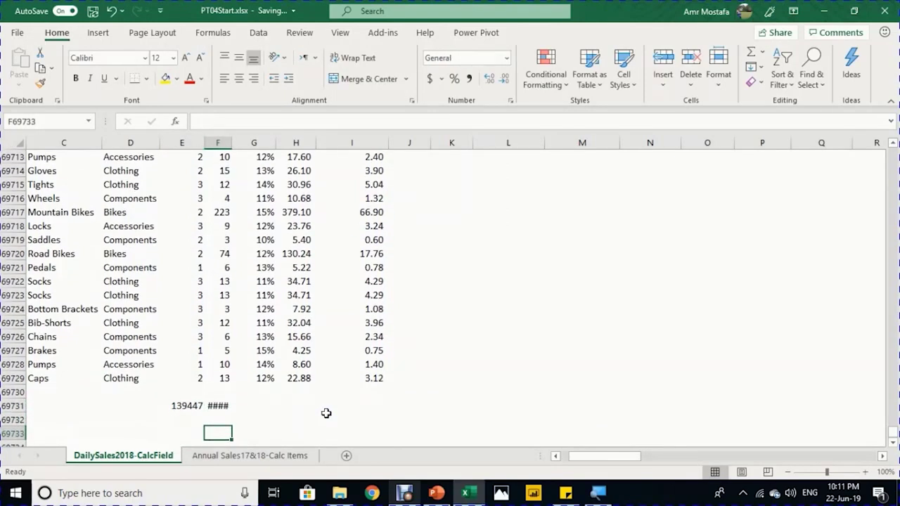
key("Up")
key("Up")
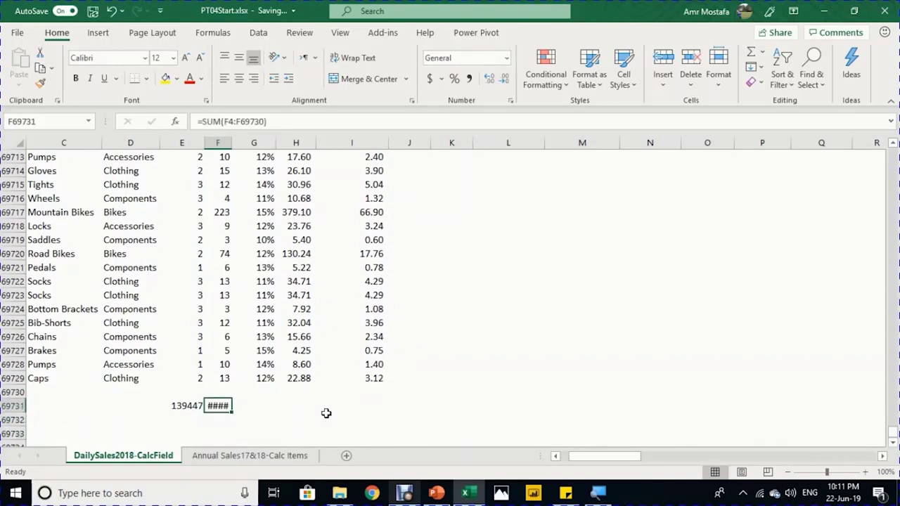
Step: Enter the formula =F69731*E69731 in F69732 to multiply the Price total by the Quantity total
key("Down")
type("=")
key("Up")
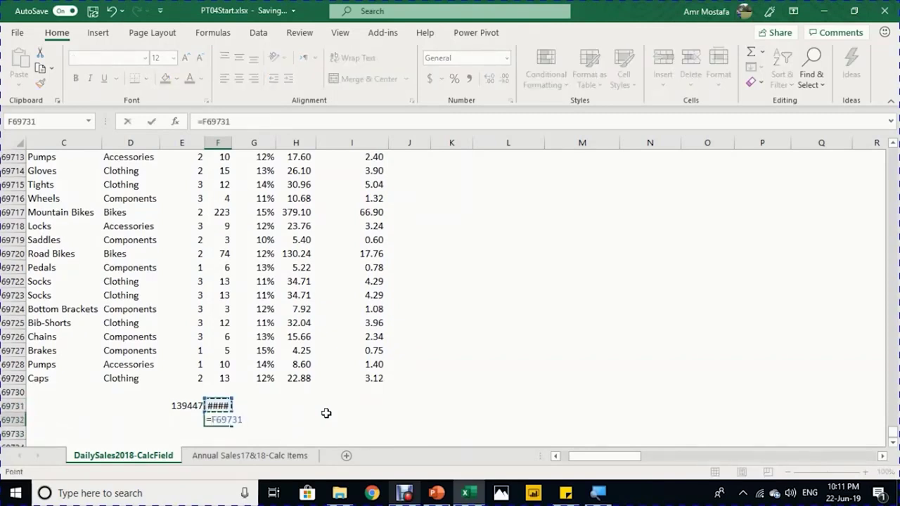
type("*")
key("Up")
key("Left")
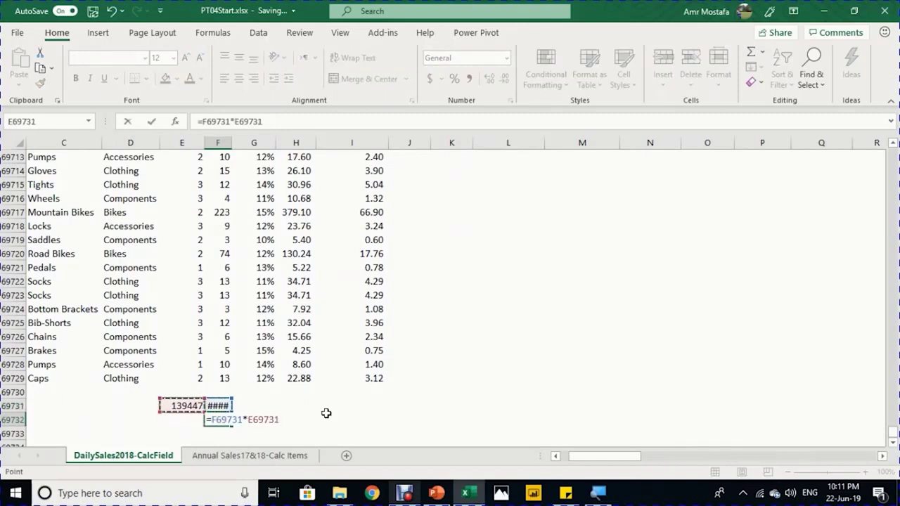
key("Return")
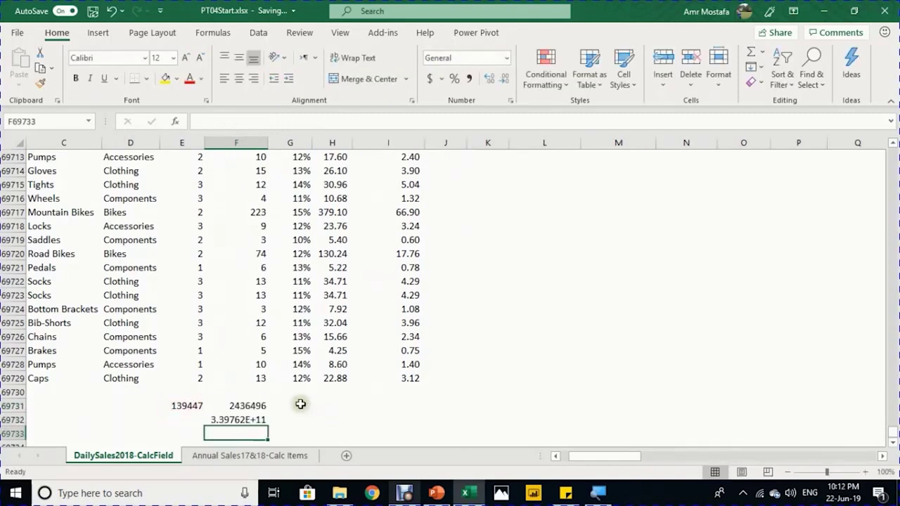
Step: Format the product in F69732 with thousands separators and no decimals
left_click(255, 424)
left_click(470, 80)
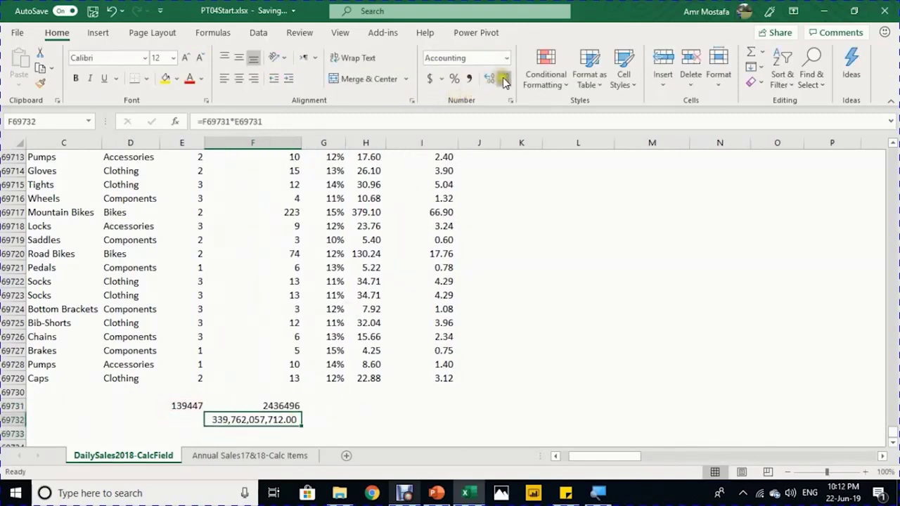
left_click(504, 79)
left_click(504, 79)
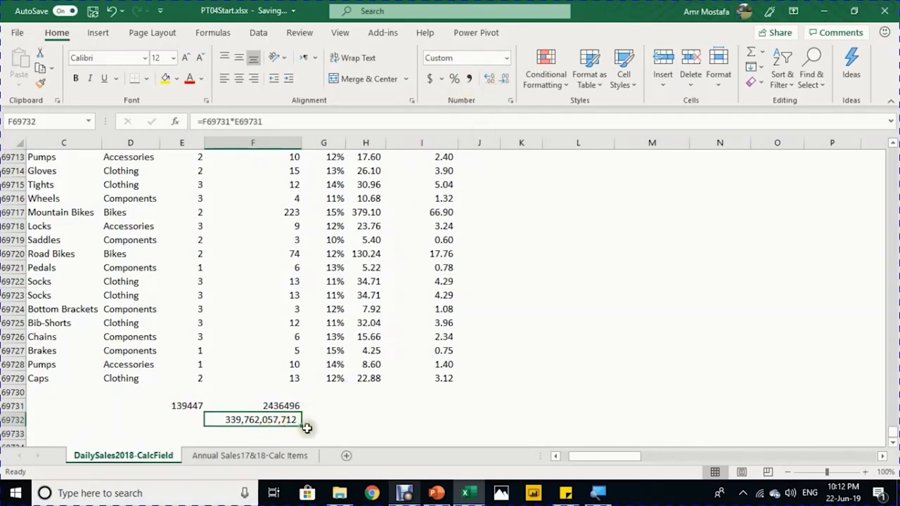
Step: Return to the Multiply 2 Fields (Total Sales) PivotTable and compare its grand total with the product calculated below the source data
left_click_drag(601, 457, 704, 460)
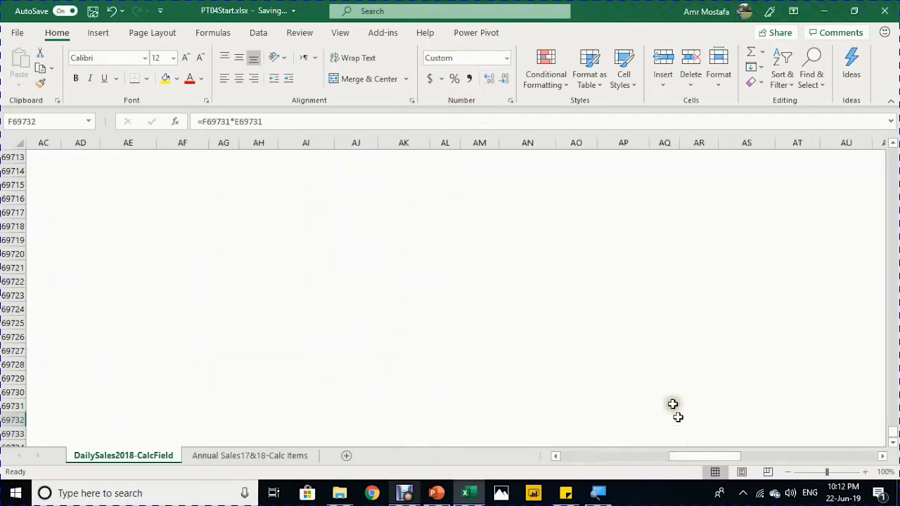
left_click(616, 322)
left_click(366, 304)
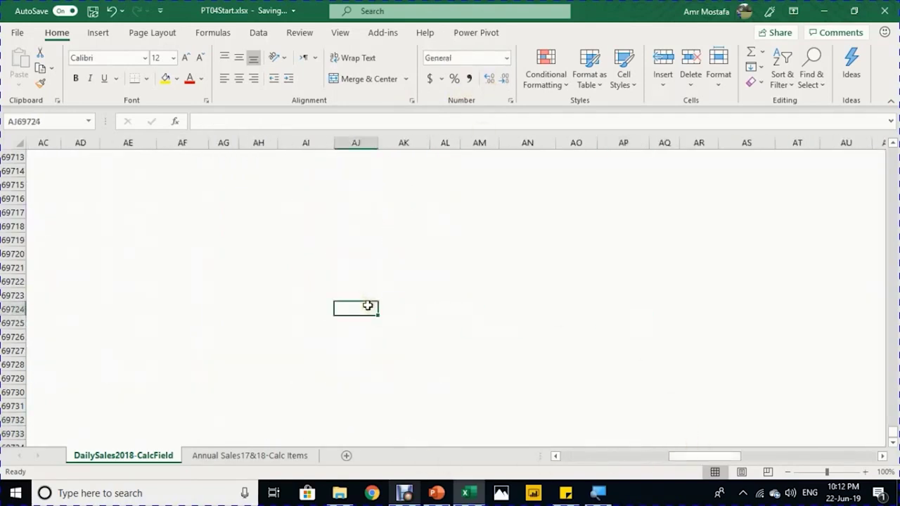
key("ctrl+Up")
key("Left")
key("Left")
key("Left")
key("Left")
key("Left")
key("Left")
key("Left")
key("Left")
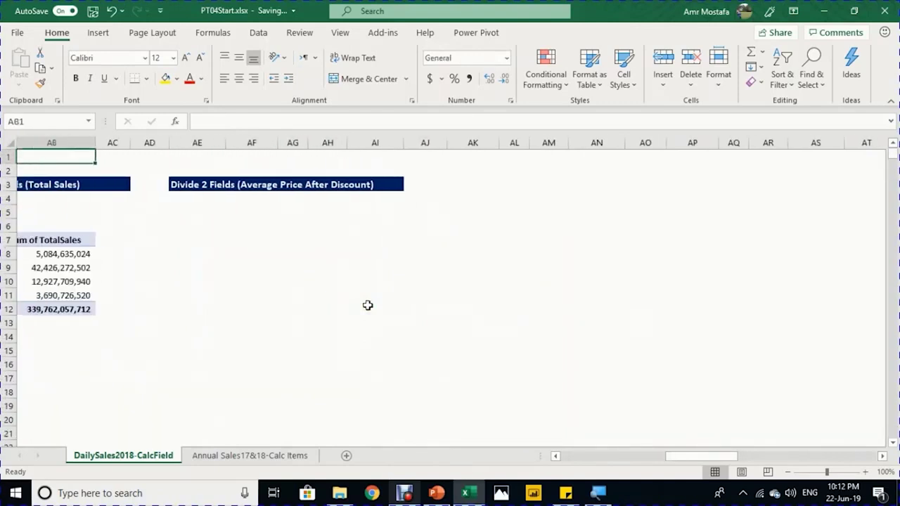
key("Left")
key("Left")
key("Left")
key("Left")
key("Right")
key("Right")
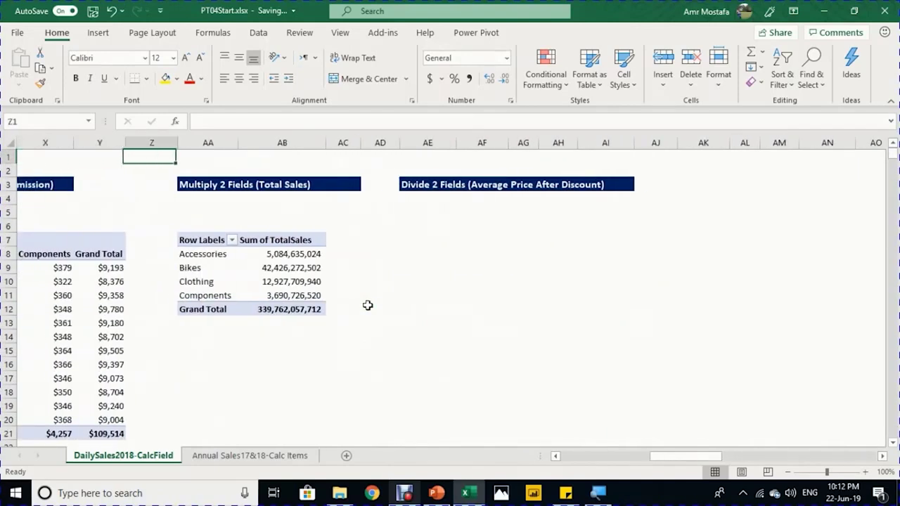
Step: Copy the whole Total Sales PivotTable to AE7 under the Divide 2 Fields (Average Price After Discount) heading
key("Right")
key("Down")
key("Down")
key("Down")
key("Down")
key("Down")
key("Down")
key("Down")
key("Down")
key("Down")
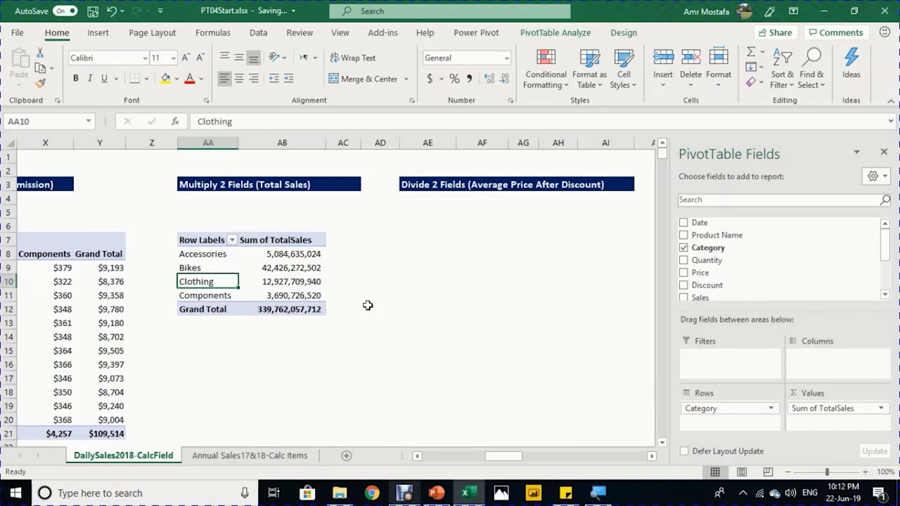
key("Up")
key("Up")
key("Up")
key("shift+Down")
key("shift+Down")
key("shift+Down")
key("shift+Down")
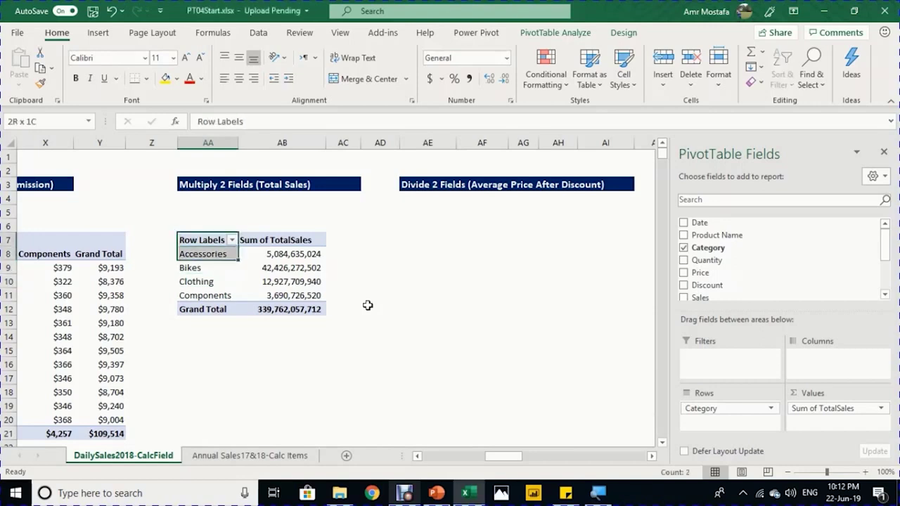
key("shift+Down")
key("shift+Right")
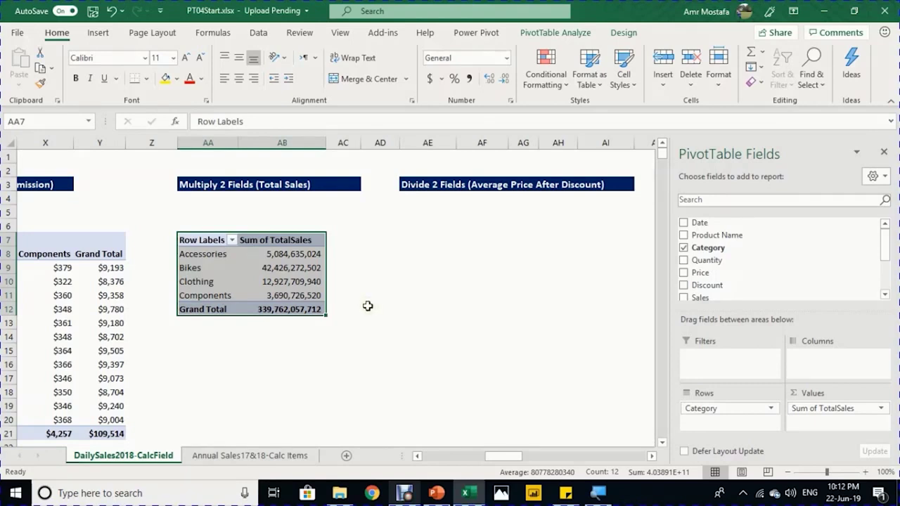
key("ctrl+c")
key("Right")
key("Right")
key("Right")
key("Right")
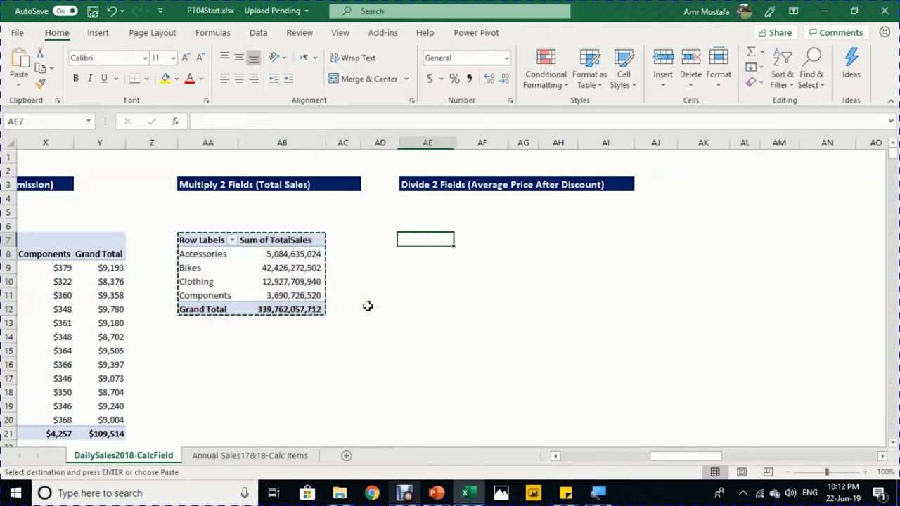
key("ctrl+v")
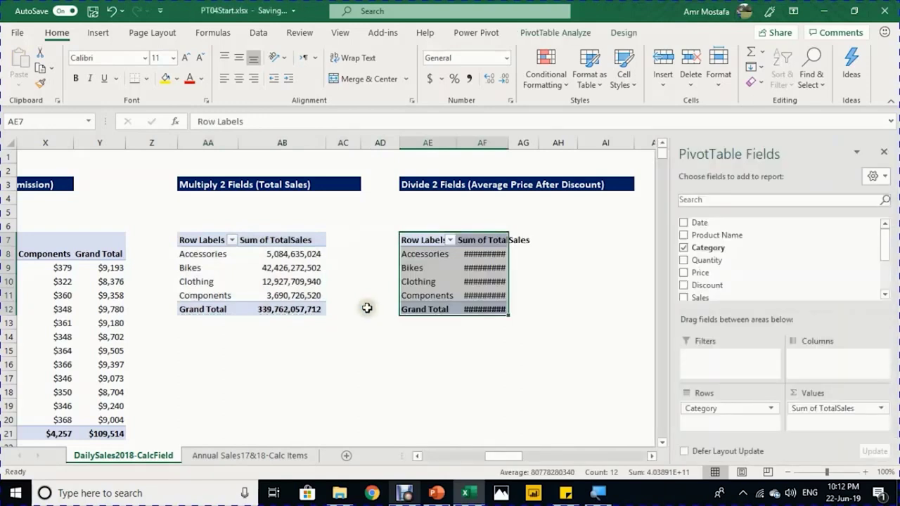
Step: Autofit column AF to the values of the copied PivotTable
double_click(507, 143)
left_click(502, 145)
left_click(496, 279)
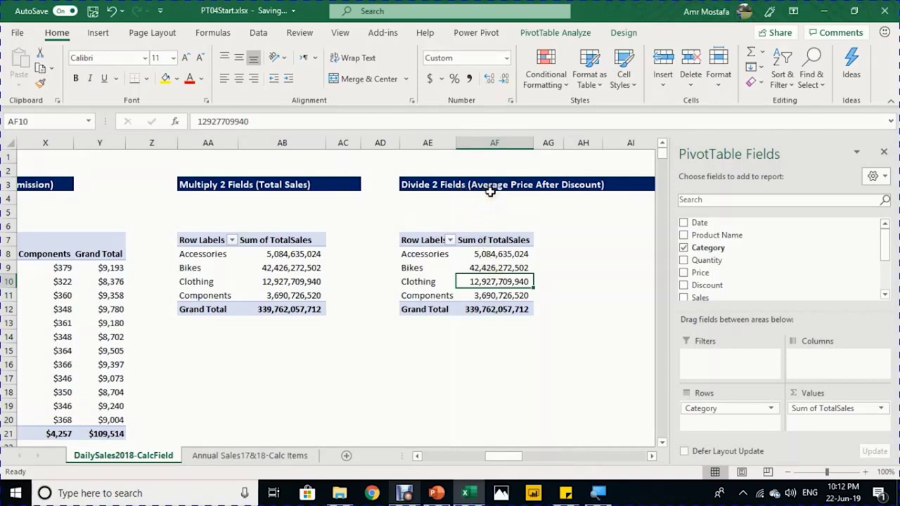
Step: Remove the TotalSales field from the PivotTable under the Divide 2 Fields (Average Price After Discount) heading
left_click(495, 255)
scroll(801, 288, "down", 2)
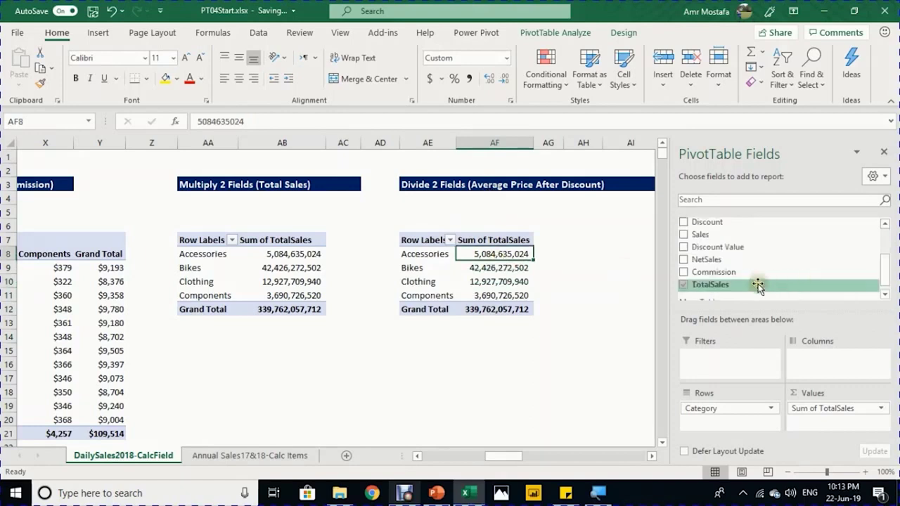
left_click(683, 285)
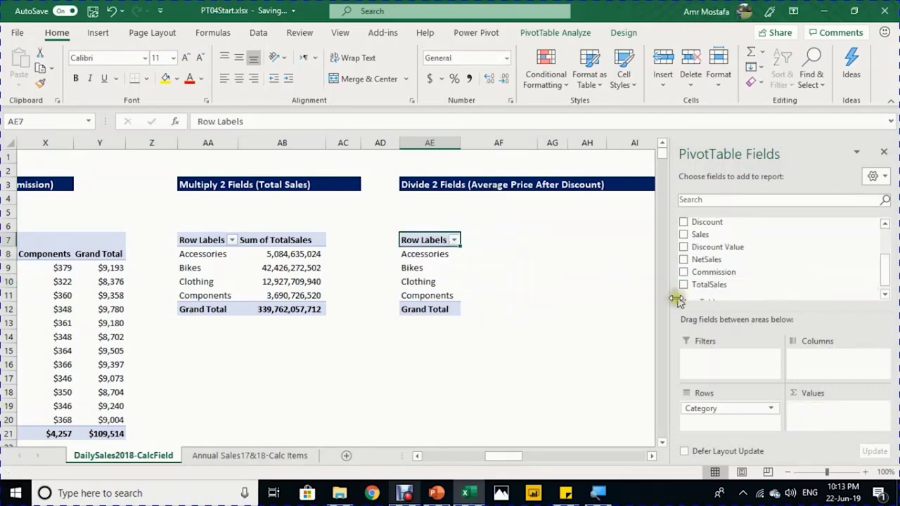
Step: Add a calculated field named AvgPrice with the formula =NetSales/ Quantity to the PivotTable under the Divide 2 Fields heading
left_click(425, 254)
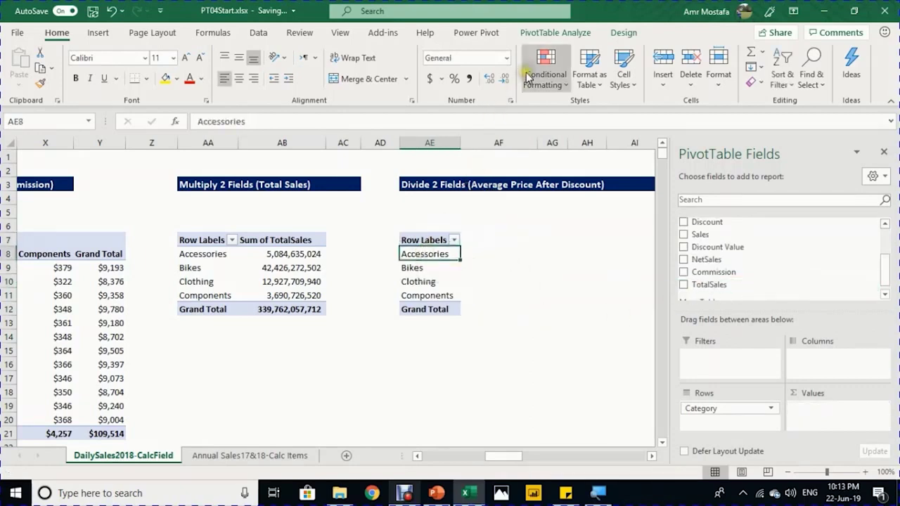
left_click(546, 33)
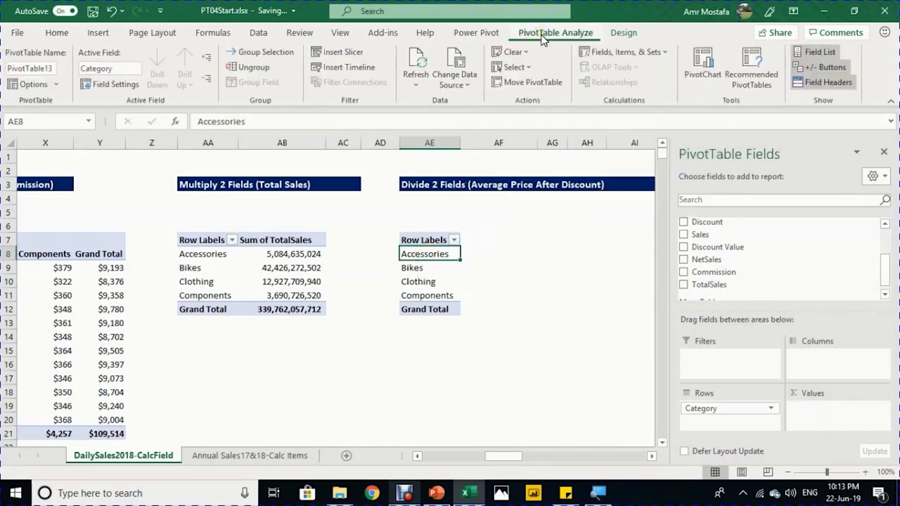
left_click(611, 53)
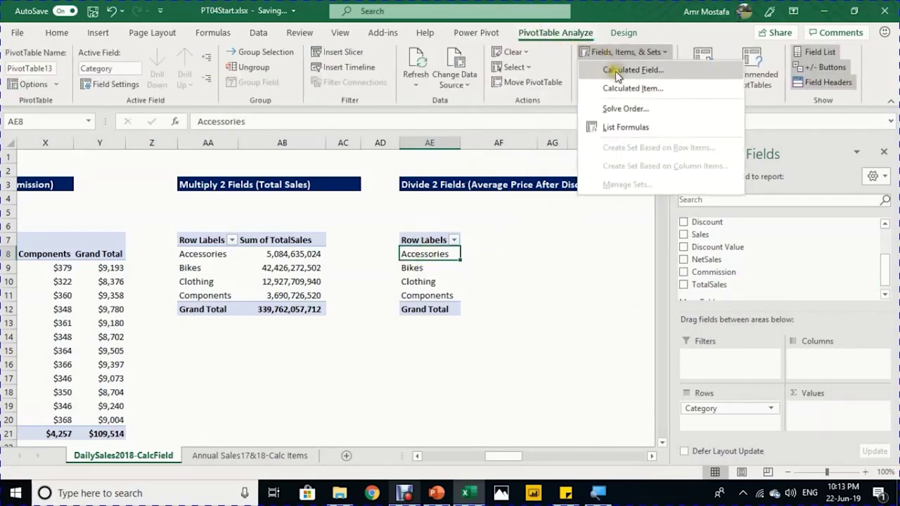
left_click(619, 66)
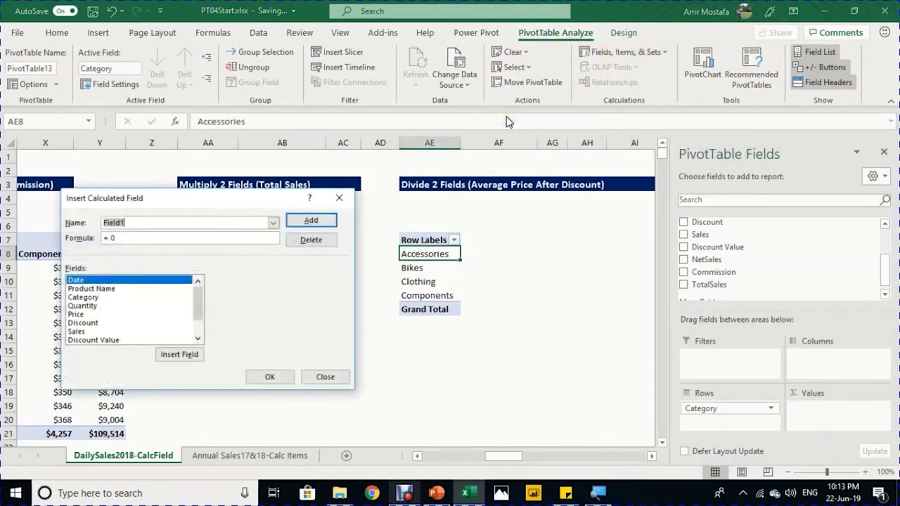
type("AvgPrice")
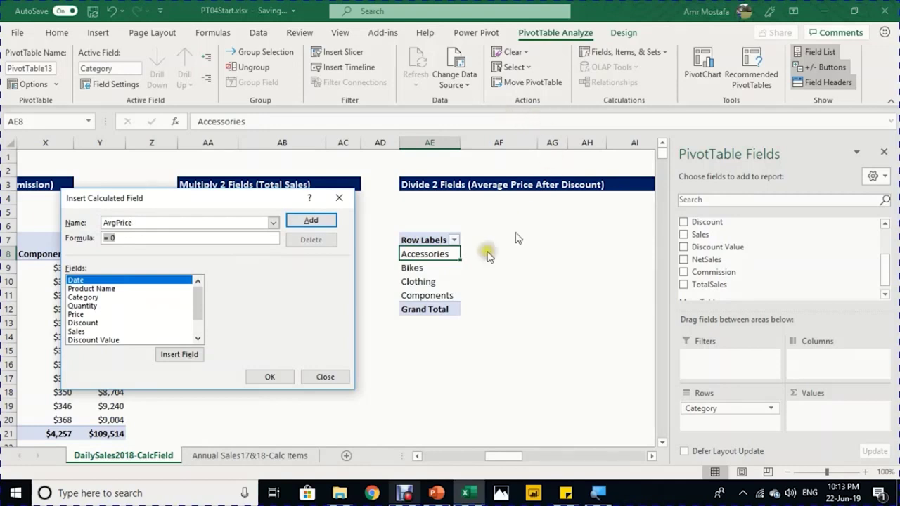
scroll(200, 316, "down", 1)
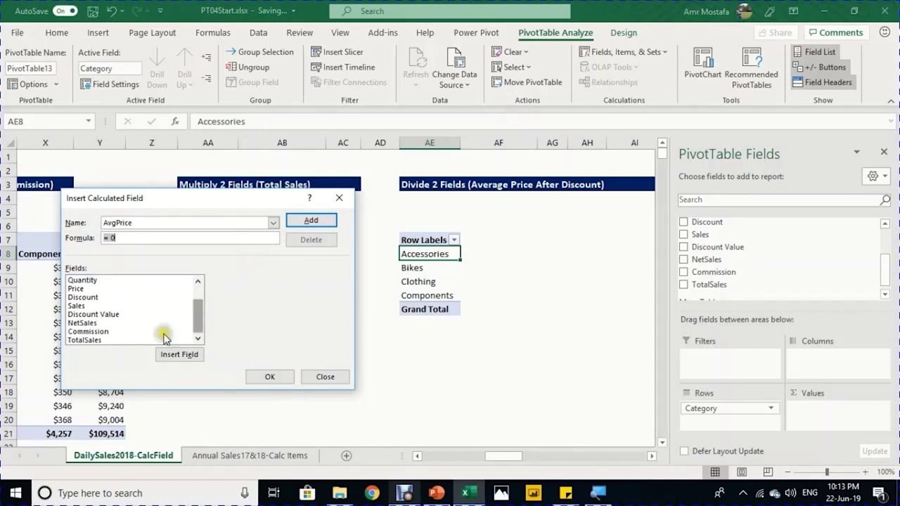
double_click(98, 325)
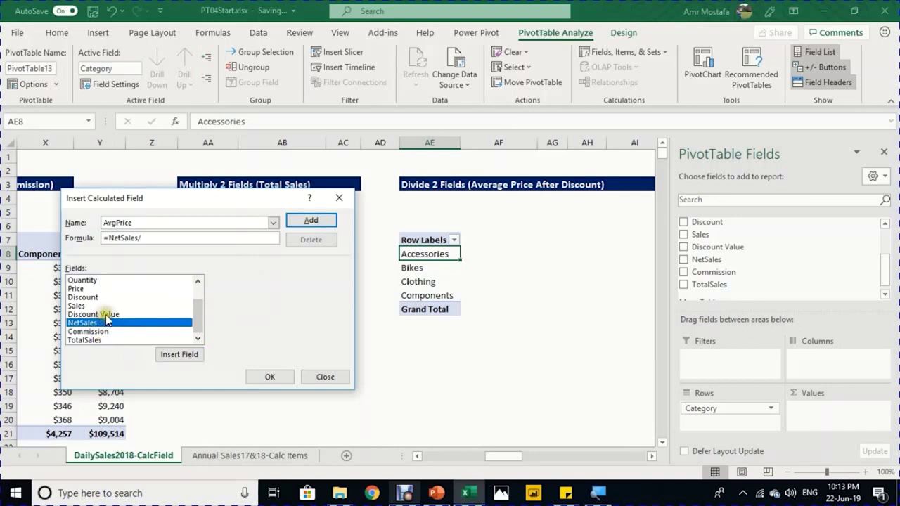
double_click(83, 281)
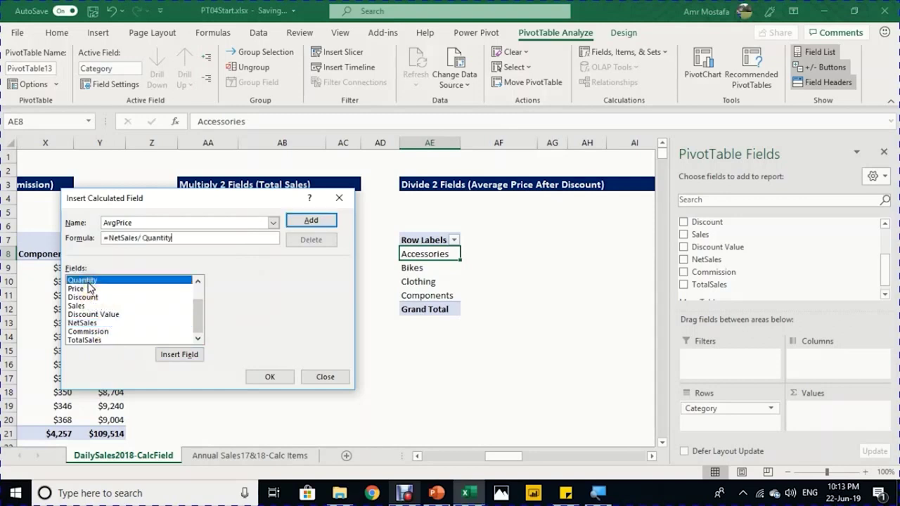
left_click(270, 375)
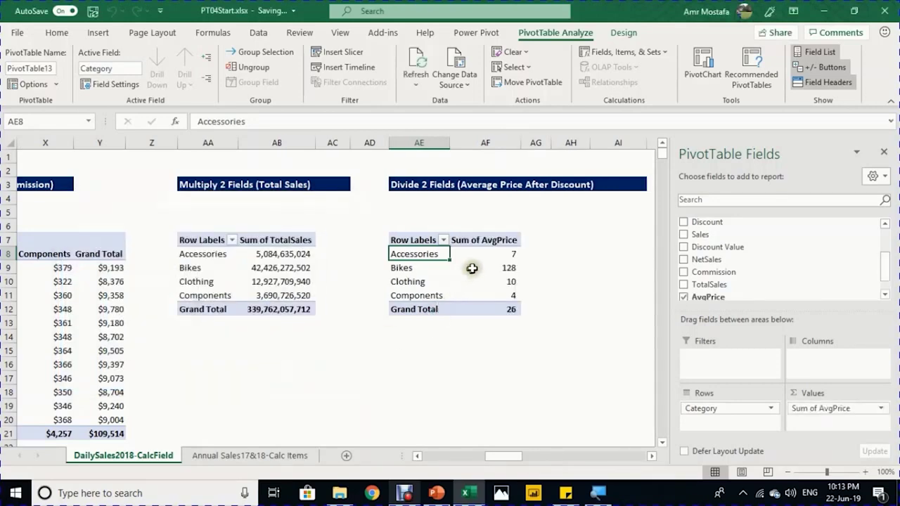
left_click(482, 254)
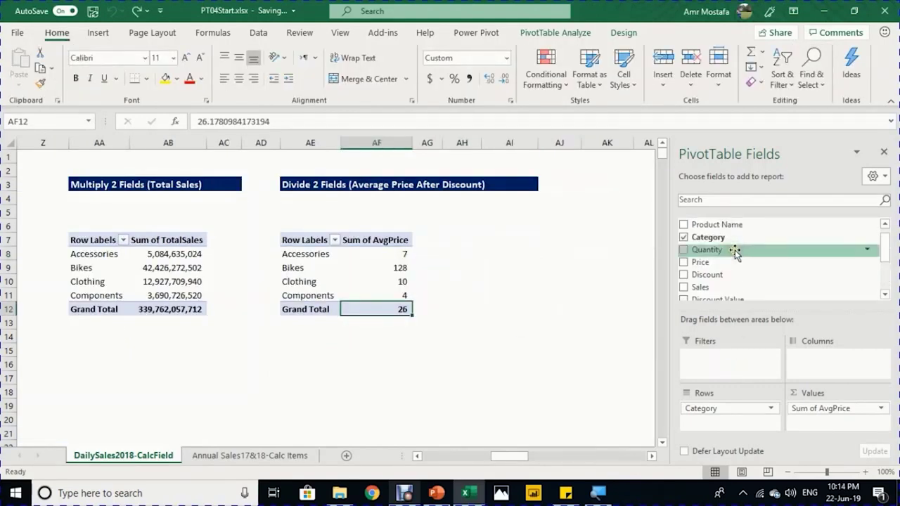
Step: Add NetSales and Quantity as values ahead of AvgPrice in the PivotTable under the Divide 2 Fields heading
scroll(734, 252, "down", 1)
left_click_drag(710, 281, 814, 401)
scroll(823, 253, "up", 1)
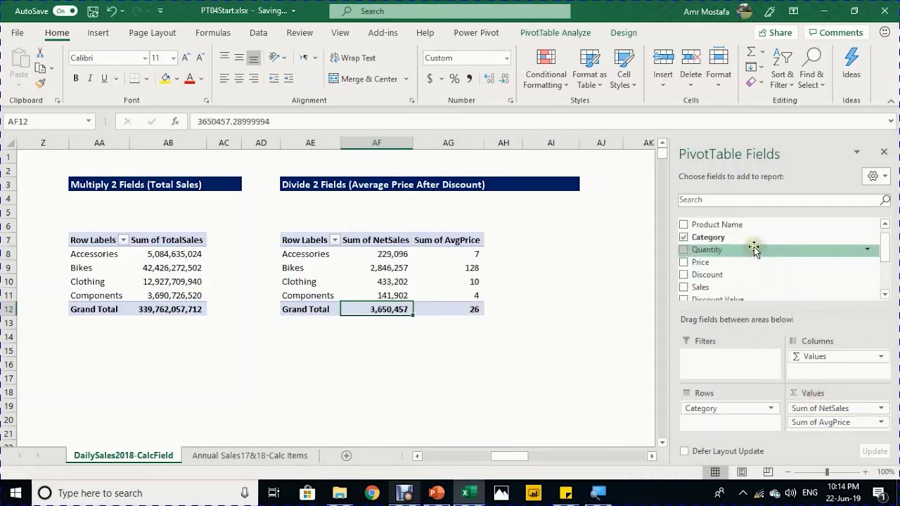
left_click_drag(754, 247, 822, 422)
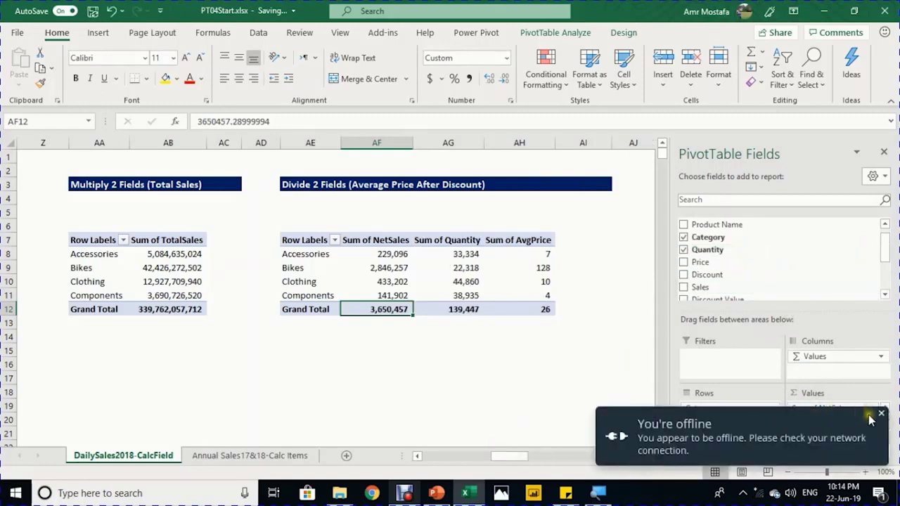
left_click(880, 414)
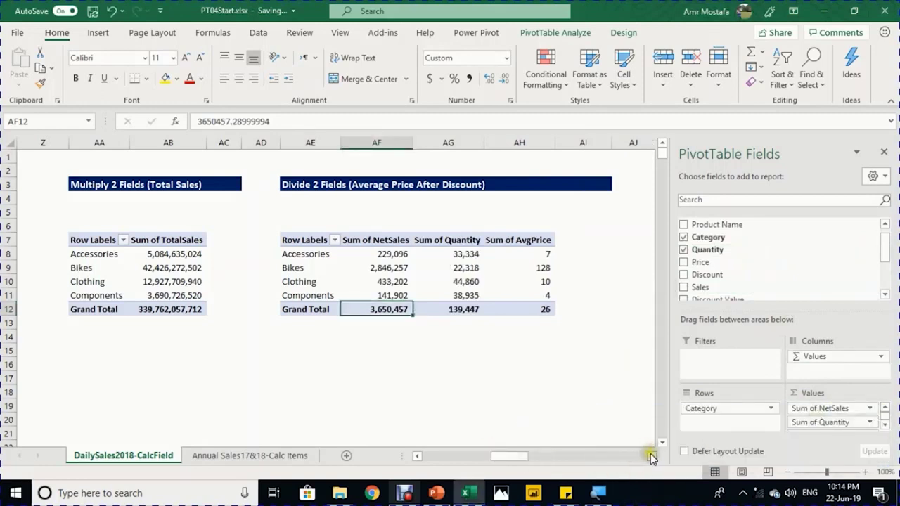
Step: Enter the check formula =AF8/AG8 in cell AI8, dividing the Accessories net sales by quantity
left_click(652, 458)
left_click(527, 254)
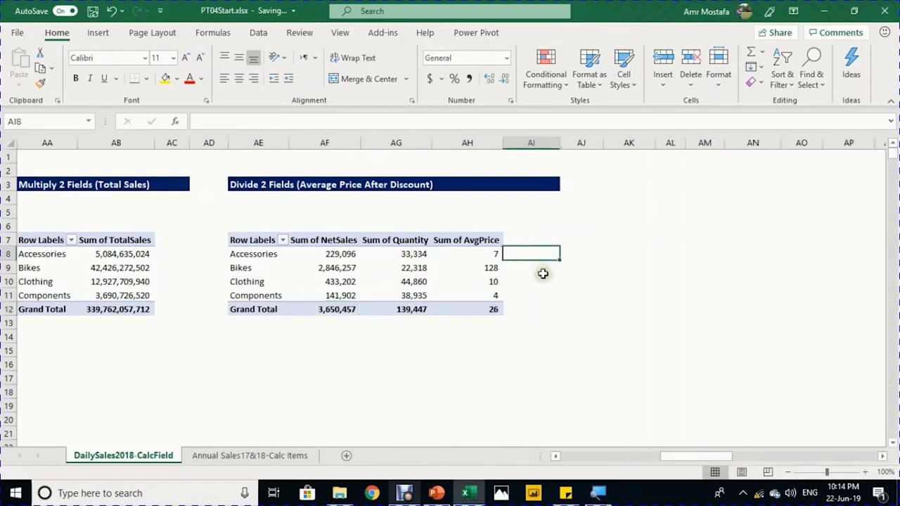
type("=")
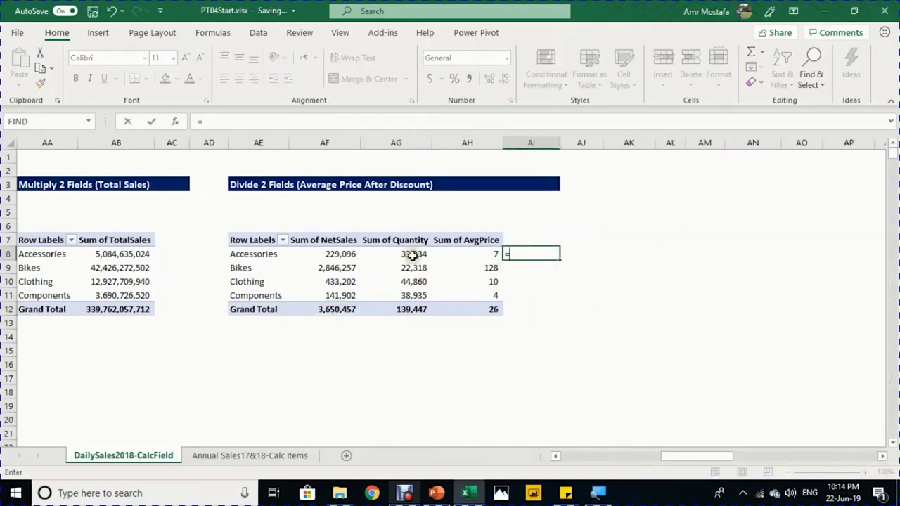
left_click(336, 255)
type("/")
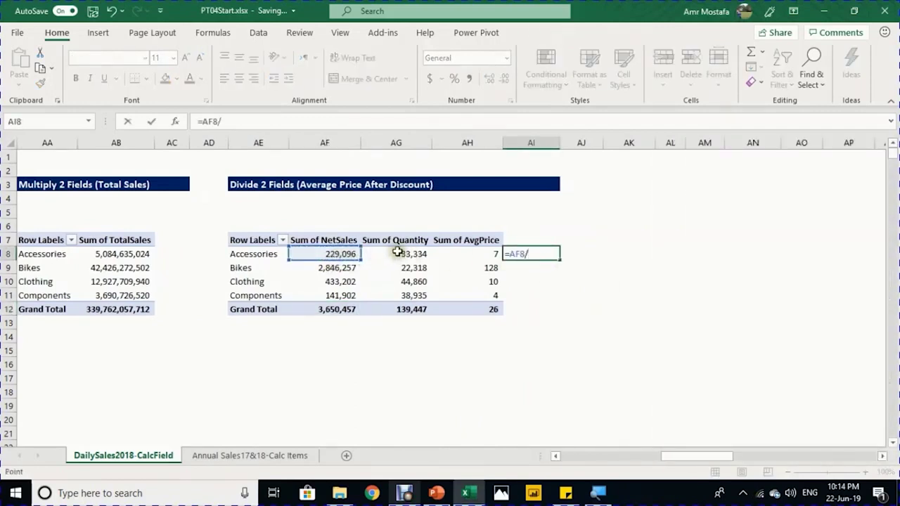
left_click(398, 255)
key("Return")
Step: Apply comma style to AH8:AI11 and fill the AI8 check formula down to the Grand Total row, AI12
left_click_drag(468, 254, 531, 290)
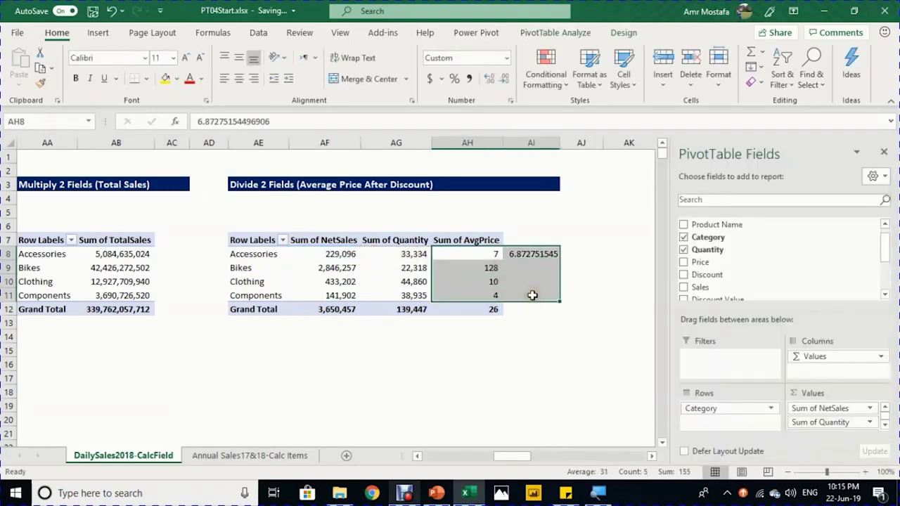
left_click(468, 82)
left_click(551, 258)
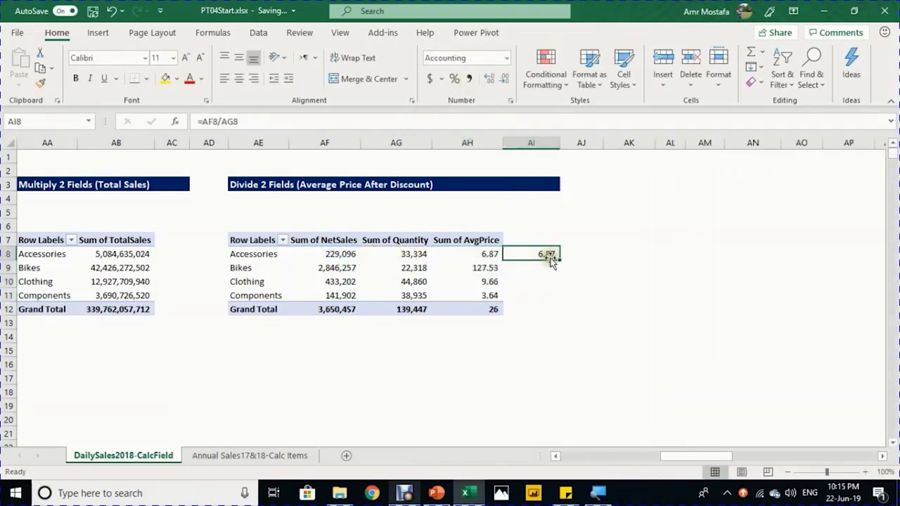
left_click_drag(561, 260, 550, 314)
left_click(541, 311)
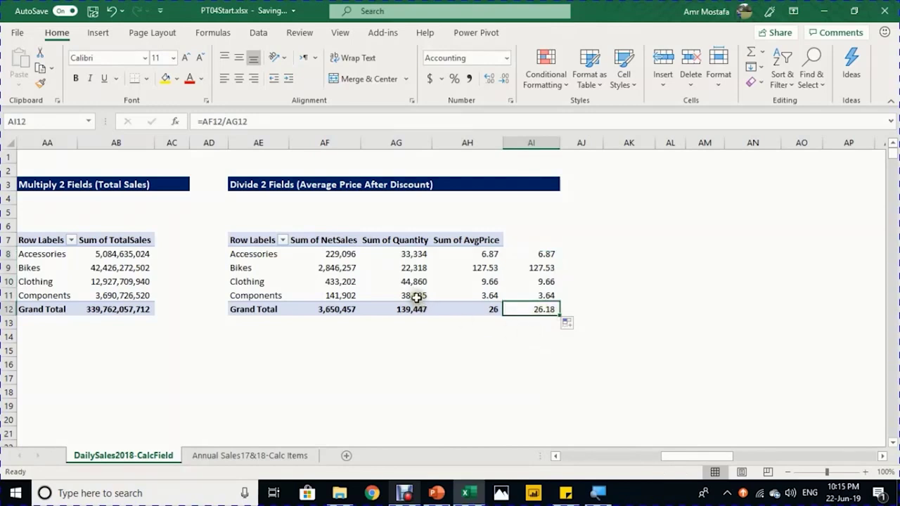
mouse_move(415, 296)
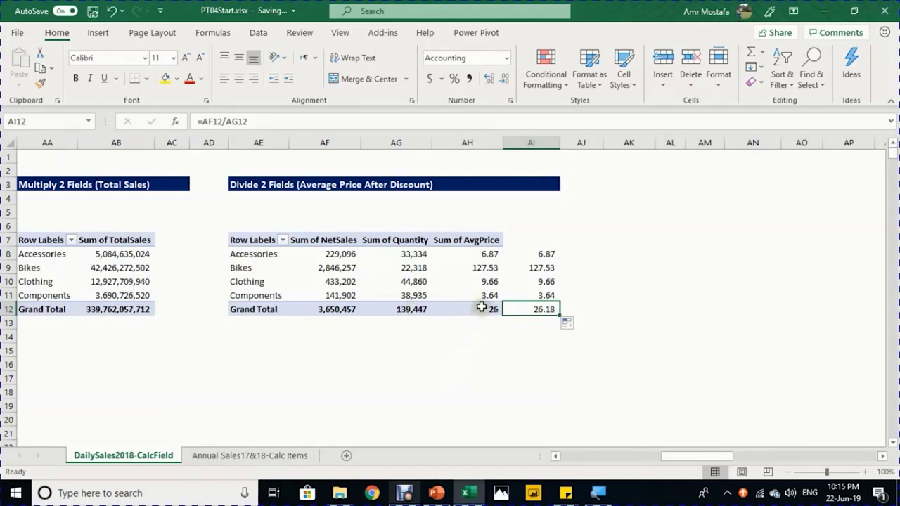
mouse_move(481, 307)
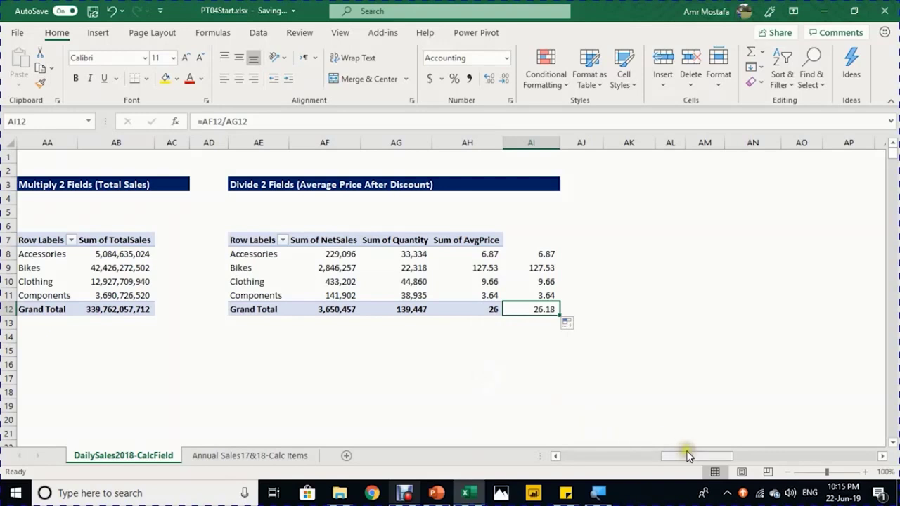
Step: Switch to the Annual Sales17&18-Calc Items sheet and examine its Year filter options and the other source column headers
left_click_drag(687, 456, 680, 456)
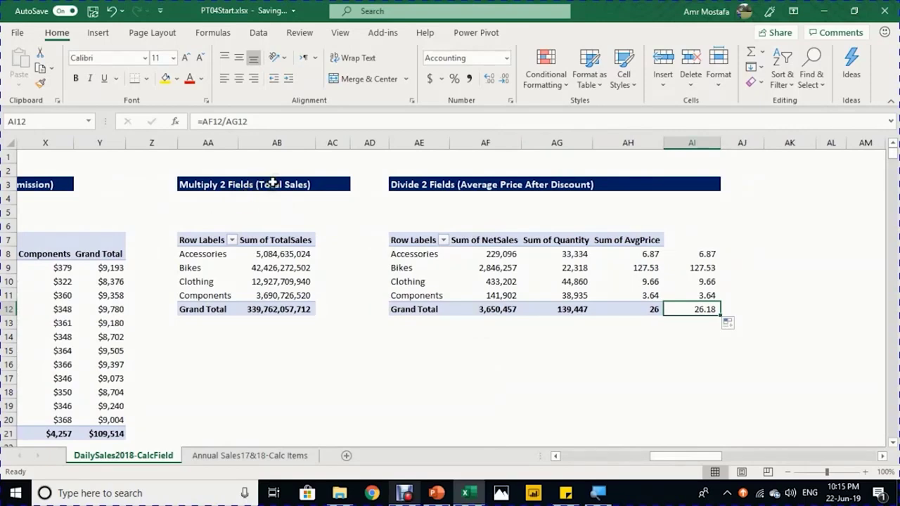
left_click(261, 268)
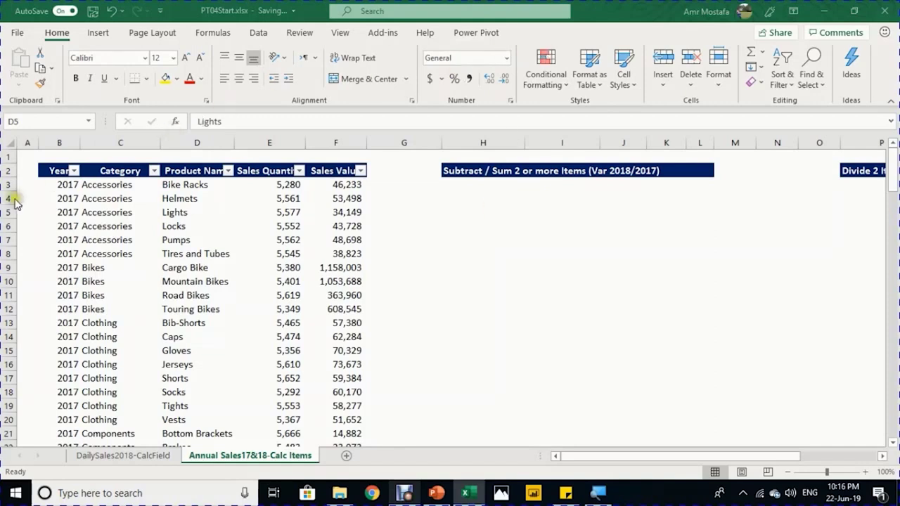
left_click(73, 171)
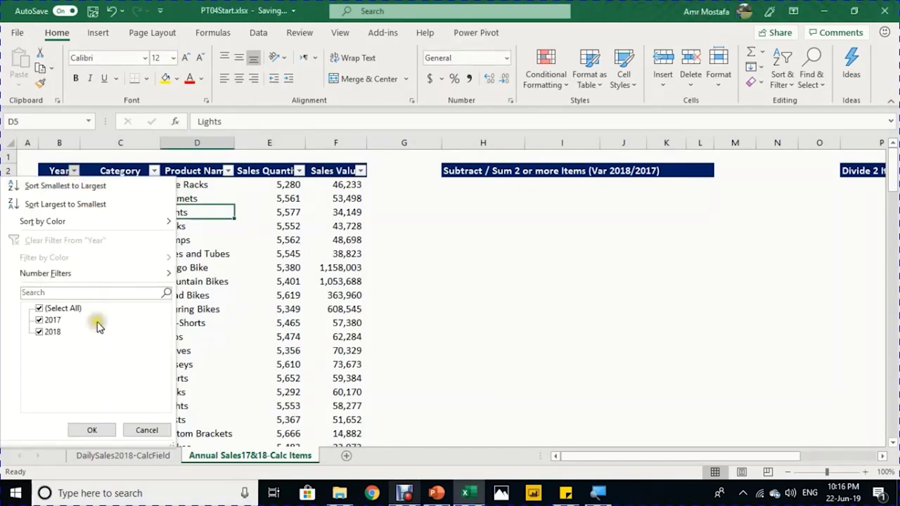
key("Escape")
left_click(143, 174)
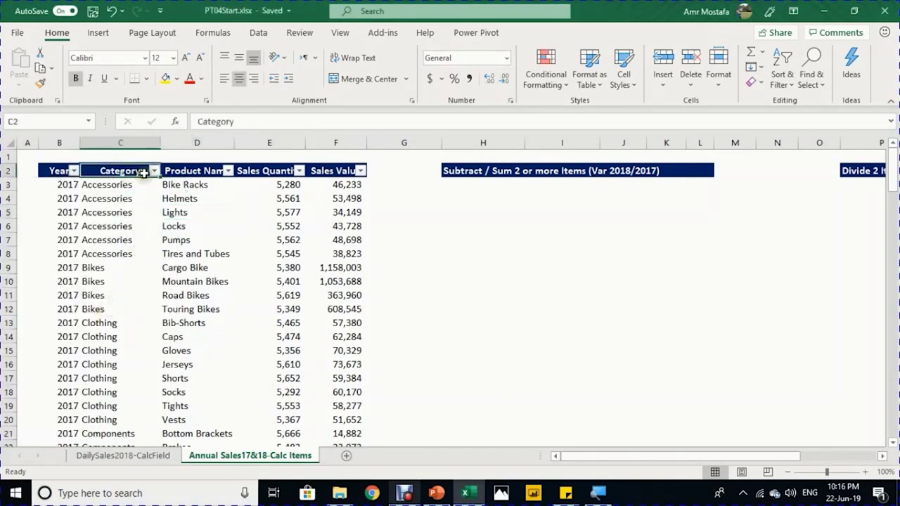
left_click(186, 174)
left_click(285, 171)
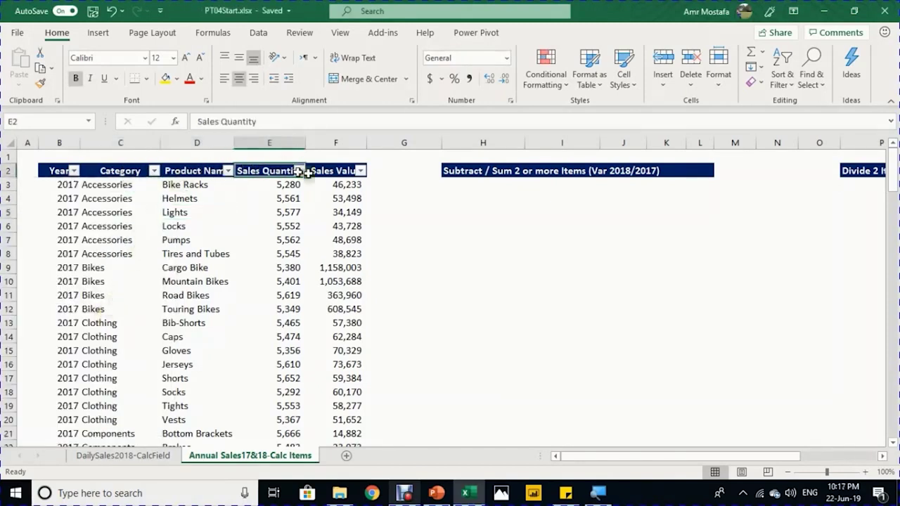
left_click(331, 173)
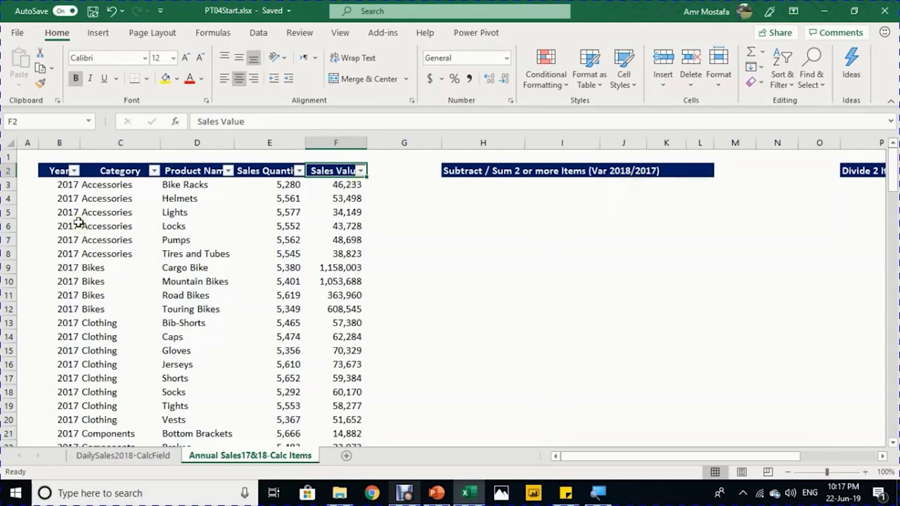
Step: Create a PivotTable from the annual sales data at cell H7 of the same worksheet and name it Var
left_click(196, 283)
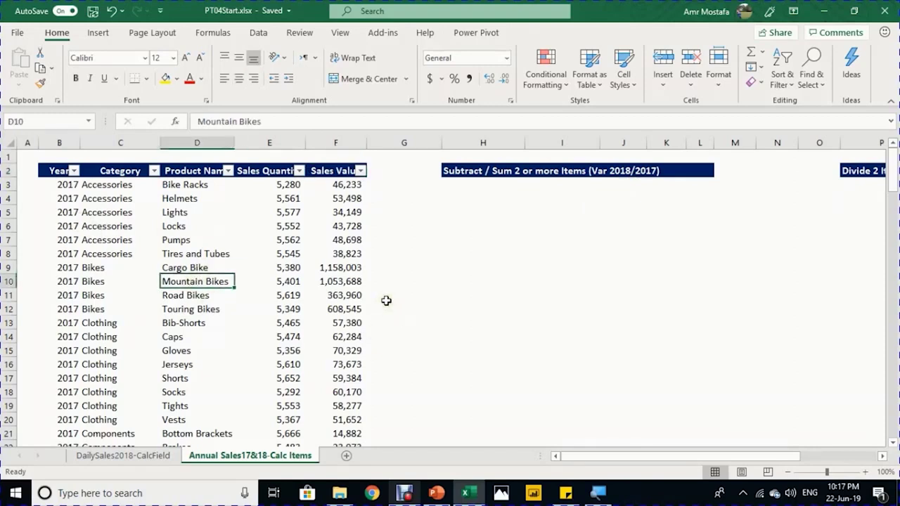
key("alt+n")
key("v")
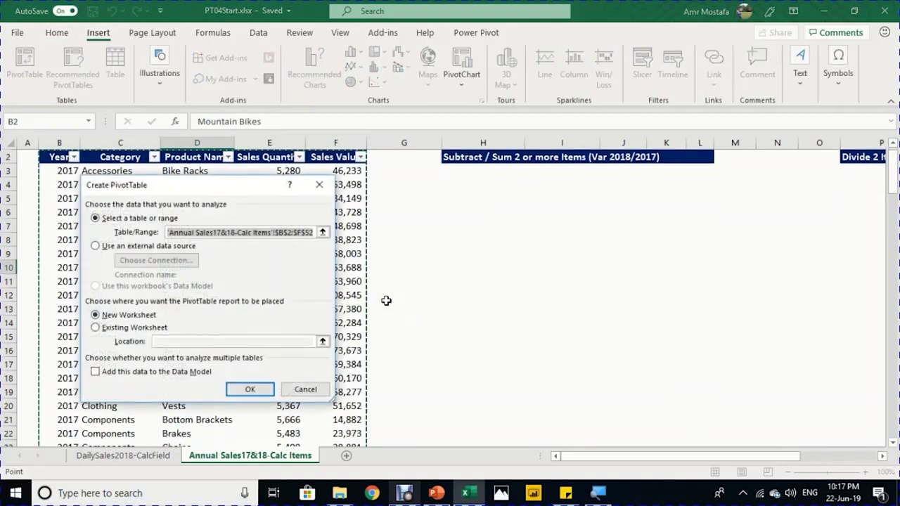
left_click(132, 329)
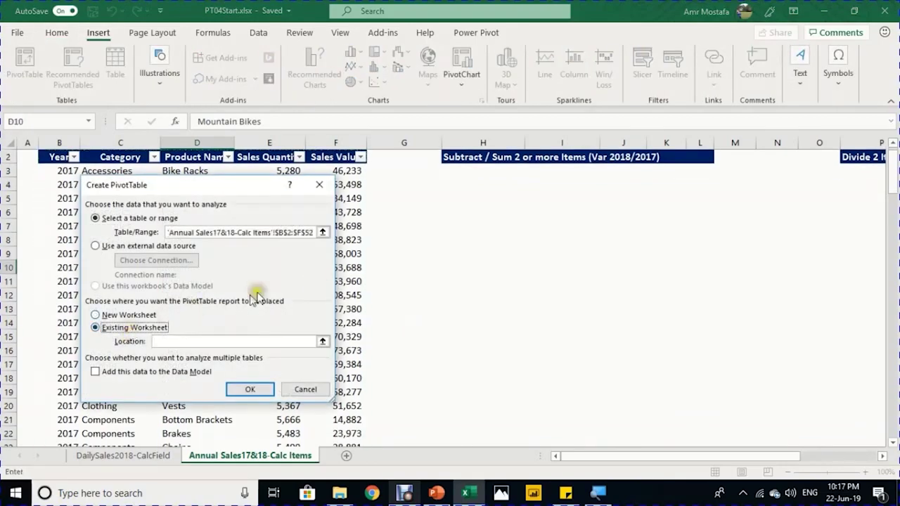
left_click(479, 202)
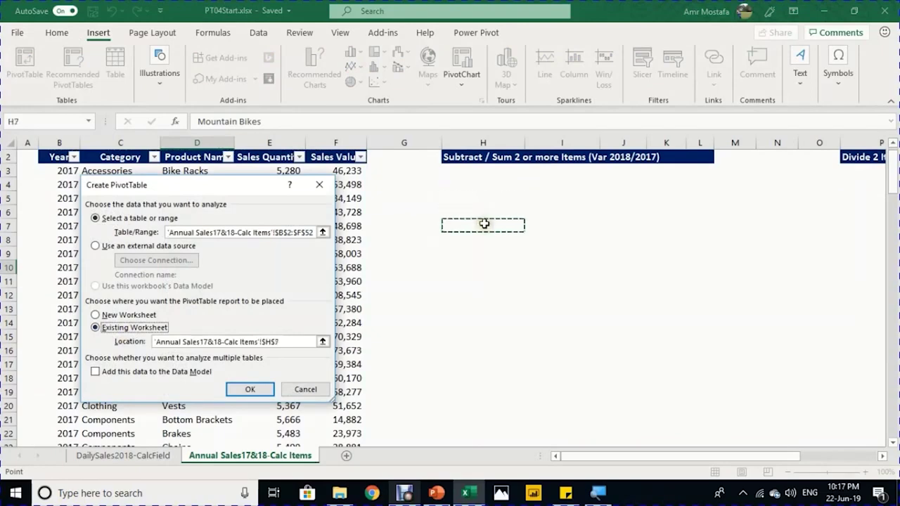
left_click(238, 391)
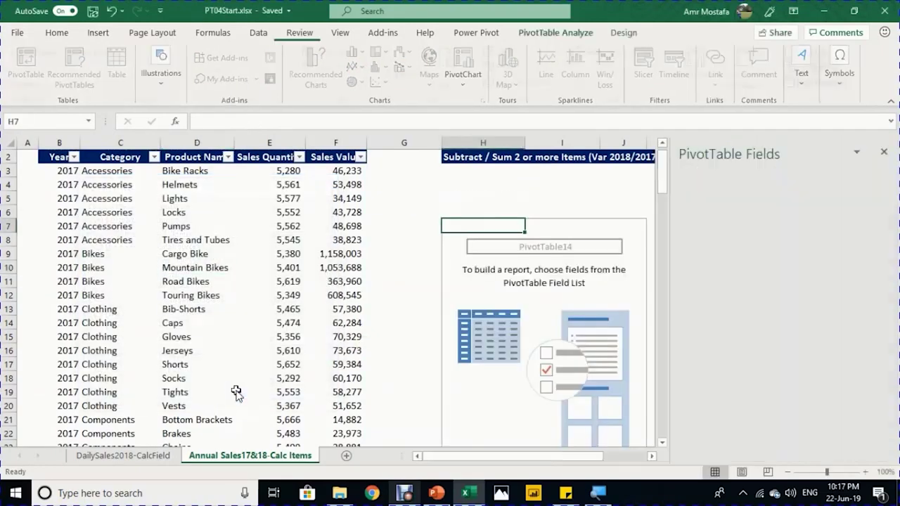
left_click(53, 68)
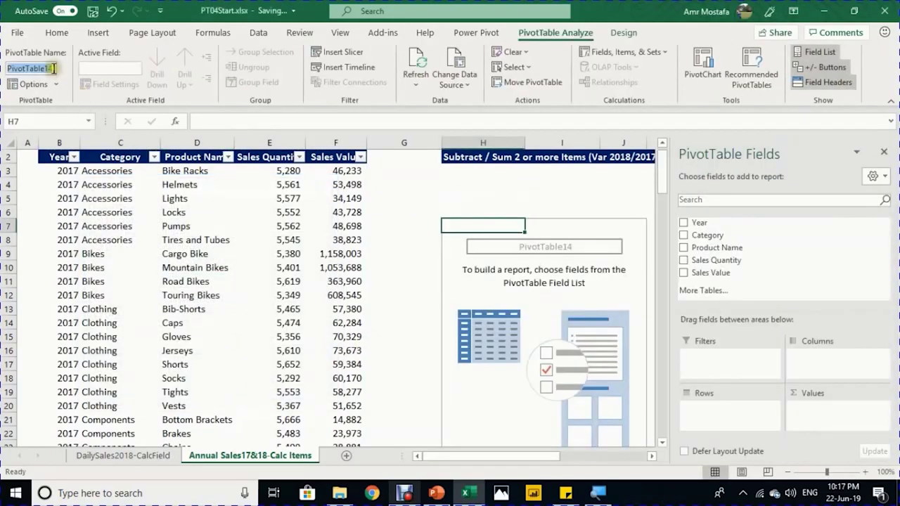
type("Var")
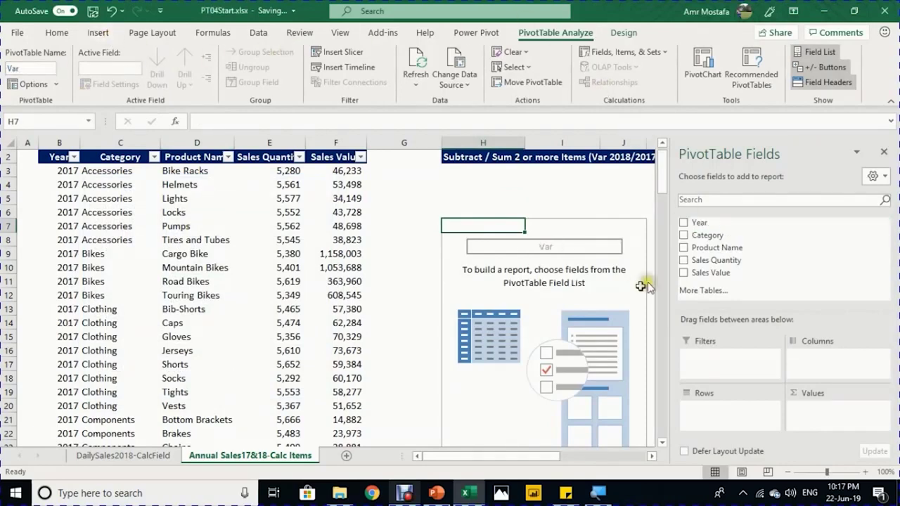
Step: Lay out the Var PivotTable with Year as columns, Category as rows and Sales Value as values
left_click_drag(754, 225, 846, 378)
left_click_drag(735, 235, 738, 434)
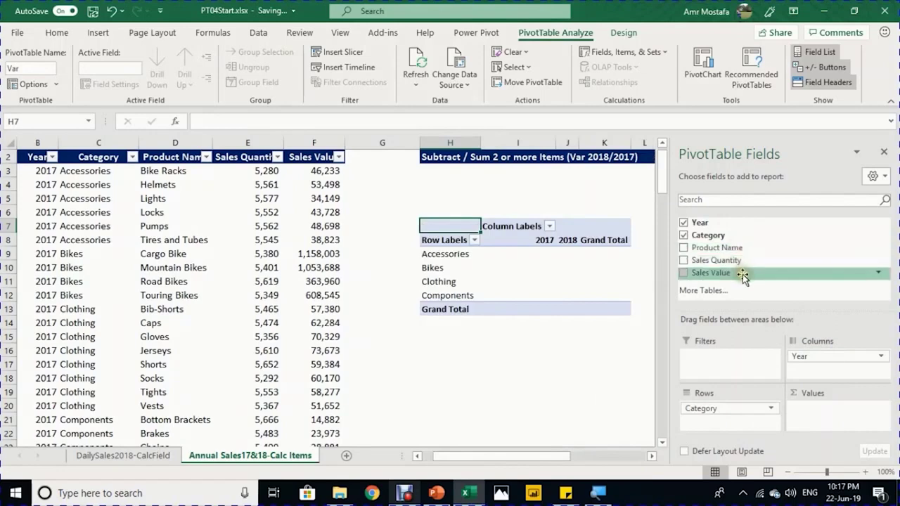
left_click_drag(743, 275, 813, 420)
scroll(657, 450, "right", 2)
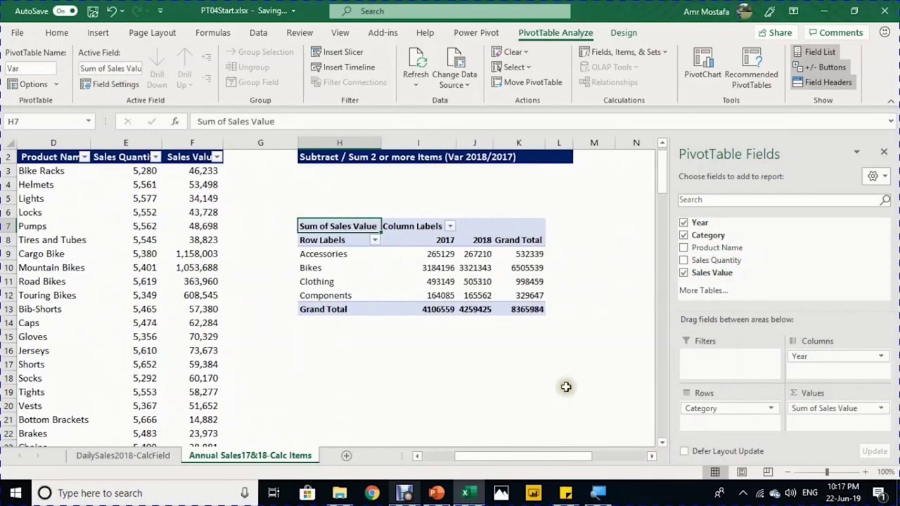
Step: Set the number format of the Var PivotTable's Sales Value field to Currency with the $ symbol and 0 decimal places
left_click(445, 254)
right_click(446, 254)
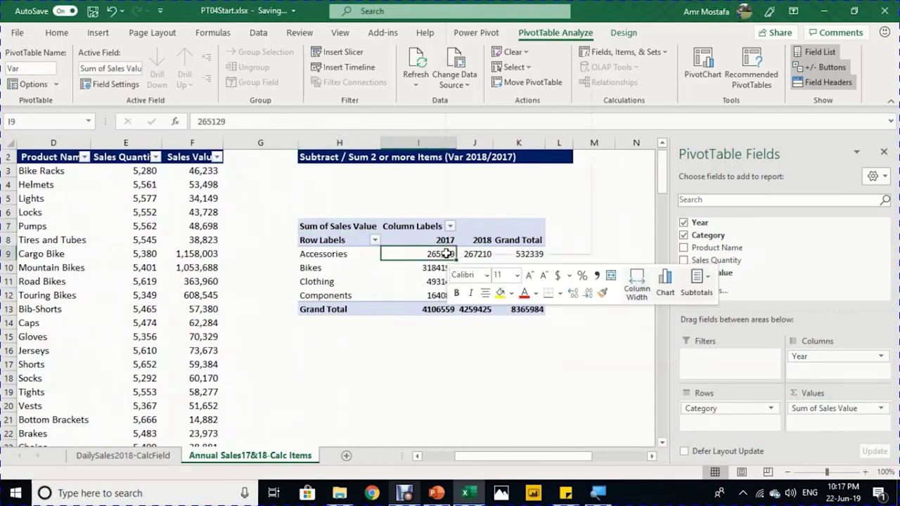
left_click(513, 83)
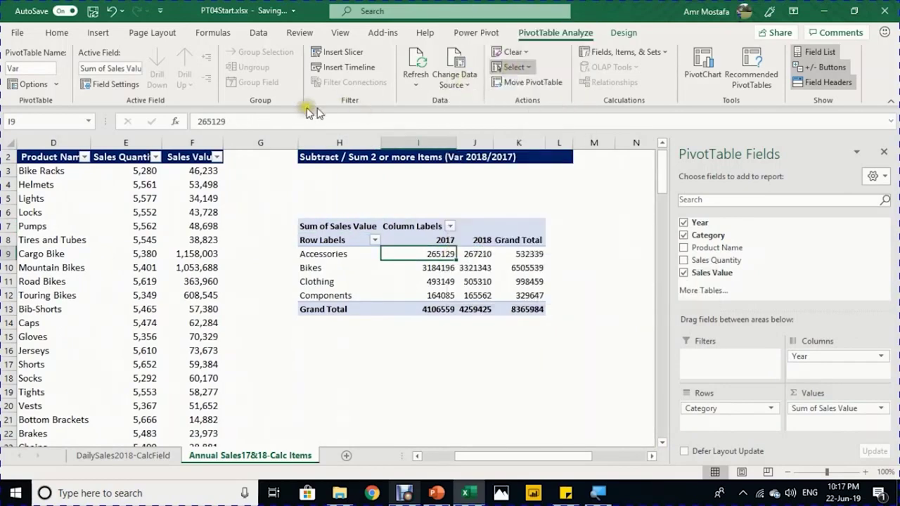
left_click(367, 79)
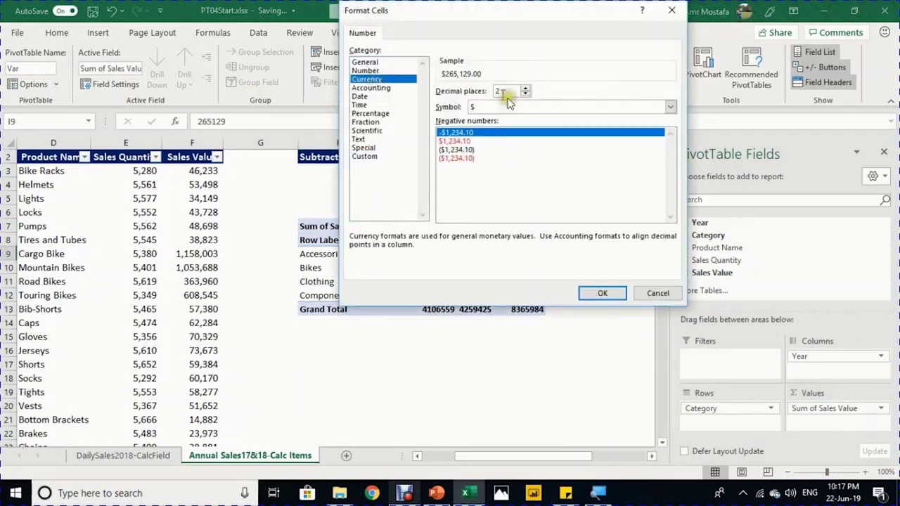
left_click(525, 93)
left_click(525, 94)
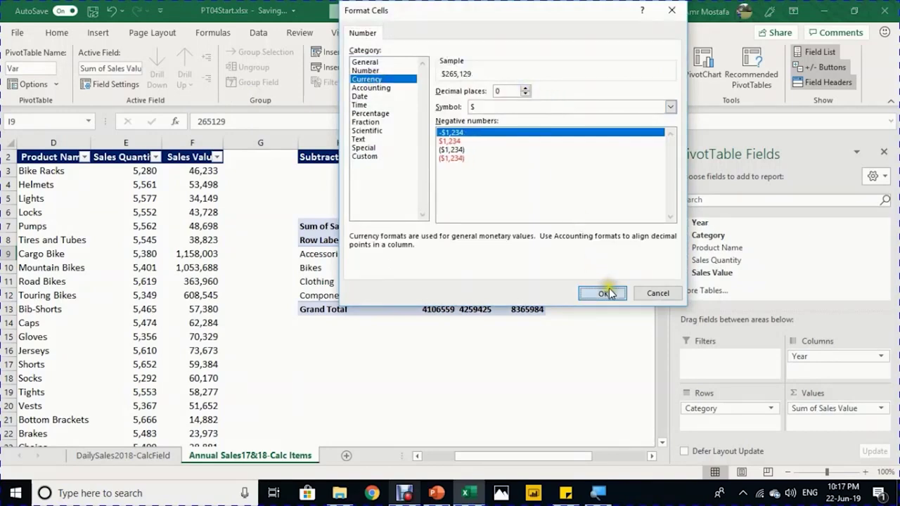
left_click(609, 294)
Step: Set the Var PivotTable's grand totals to be on for columns only
left_click(539, 256)
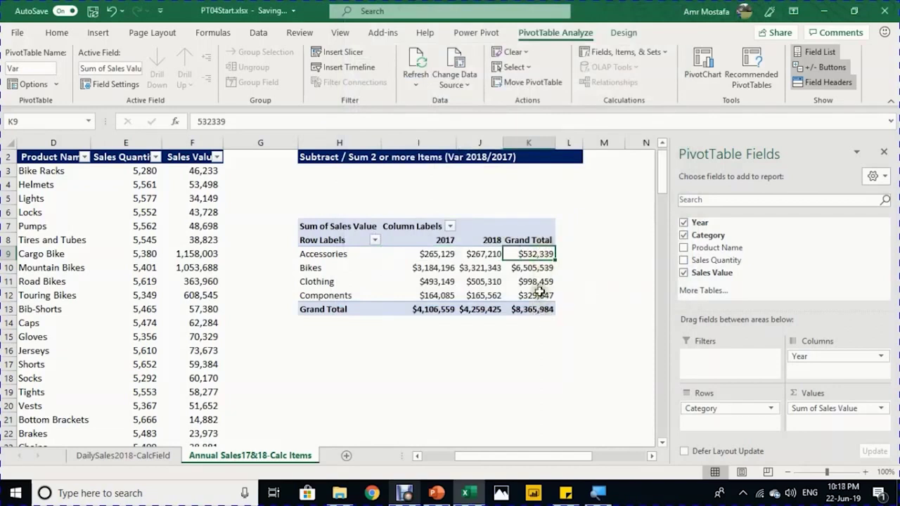
left_click(621, 35)
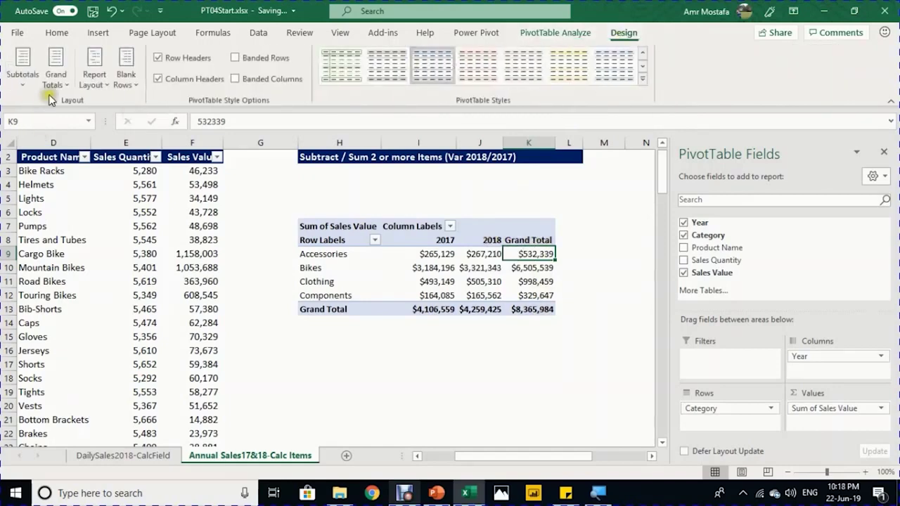
left_click(53, 86)
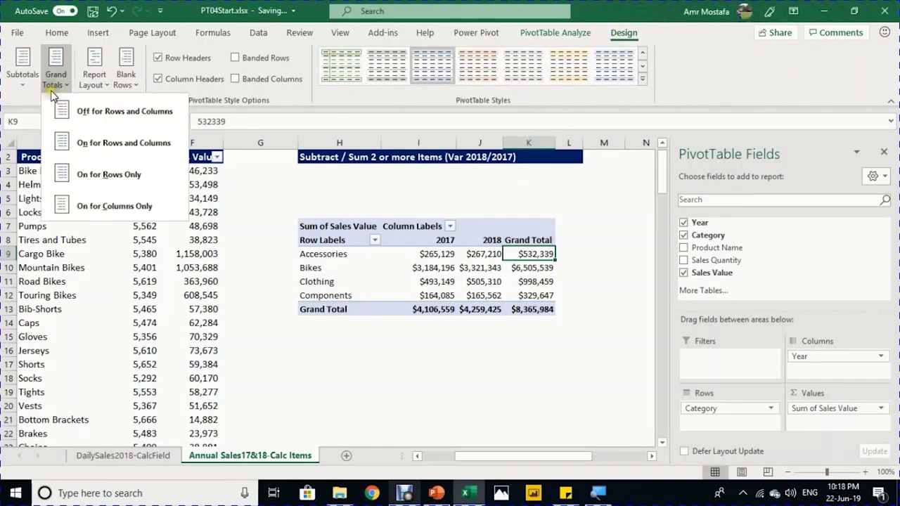
left_click(87, 208)
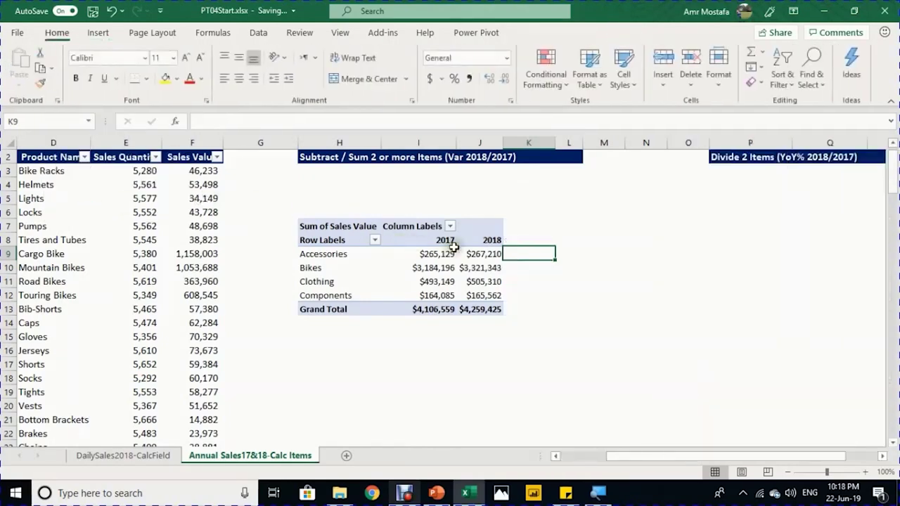
left_click(480, 267)
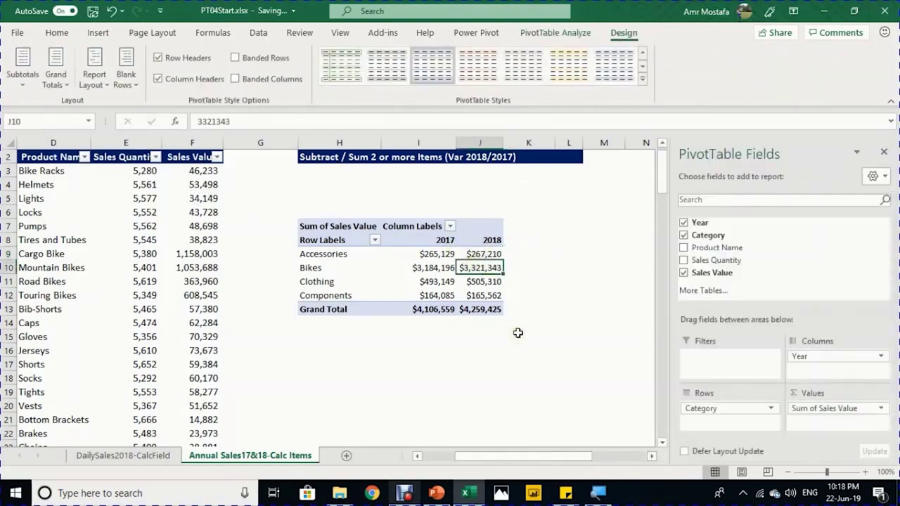
Step: Start a calculated item in the Var PivotTable's Year field and name it VAR
left_click(556, 33)
left_click(446, 236)
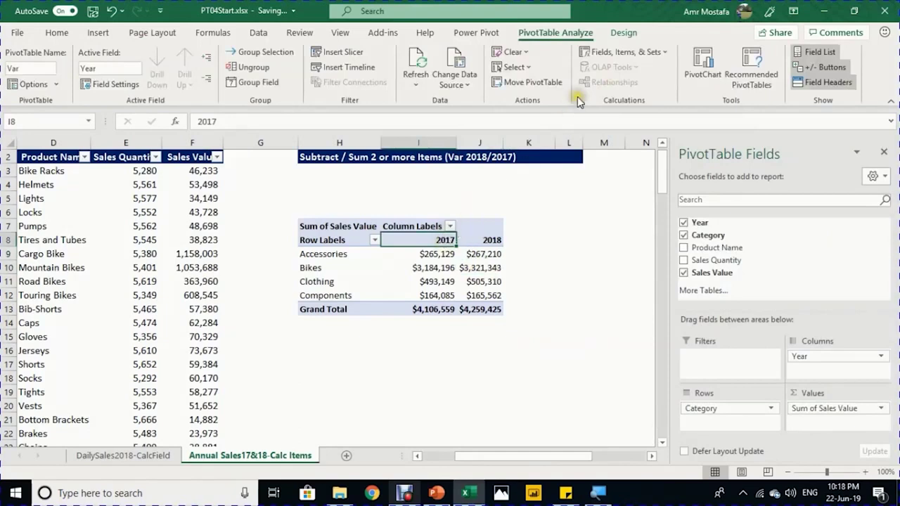
left_click(625, 52)
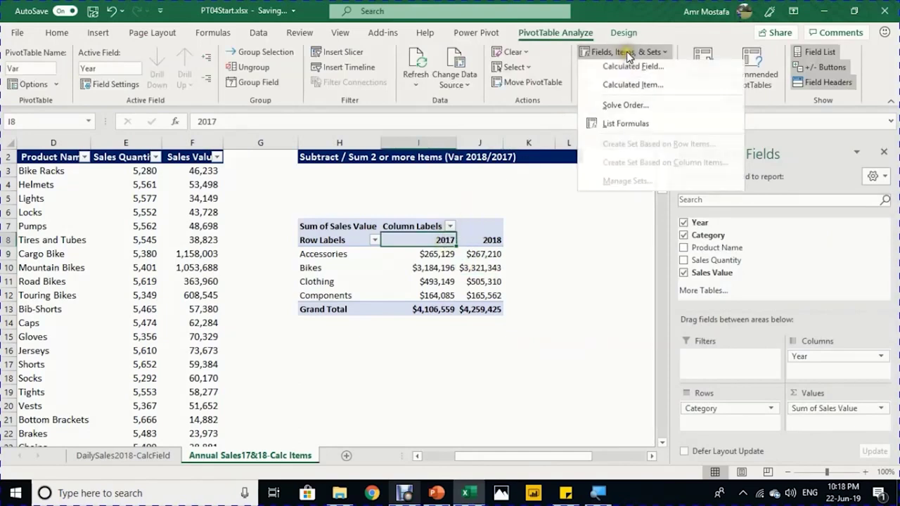
left_click(629, 88)
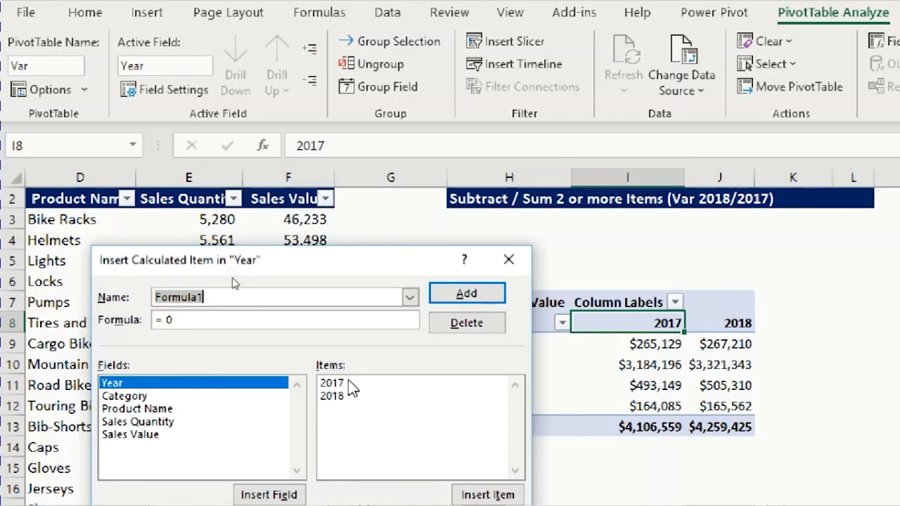
type("VAR")
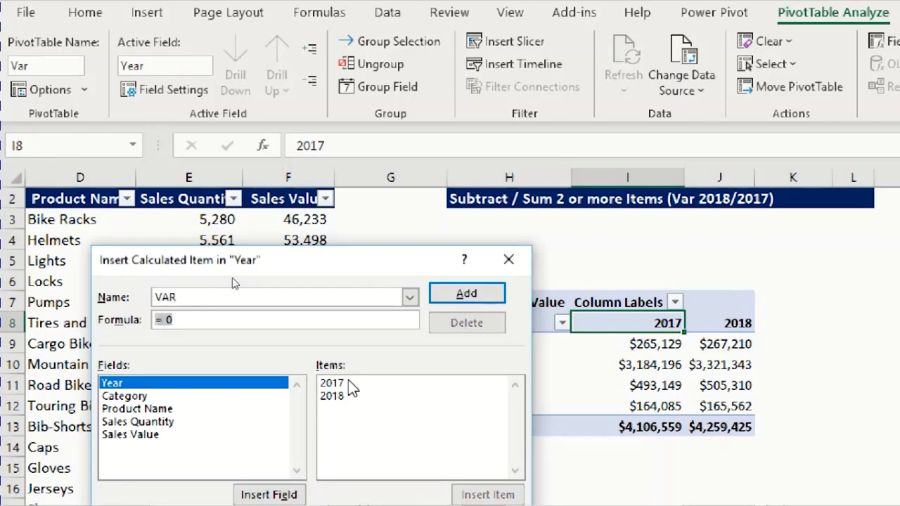
Step: Define the VAR item's formula as ='2018'-'2017' and insert it into the PivotTable
left_click(232, 297)
double_click(332, 397)
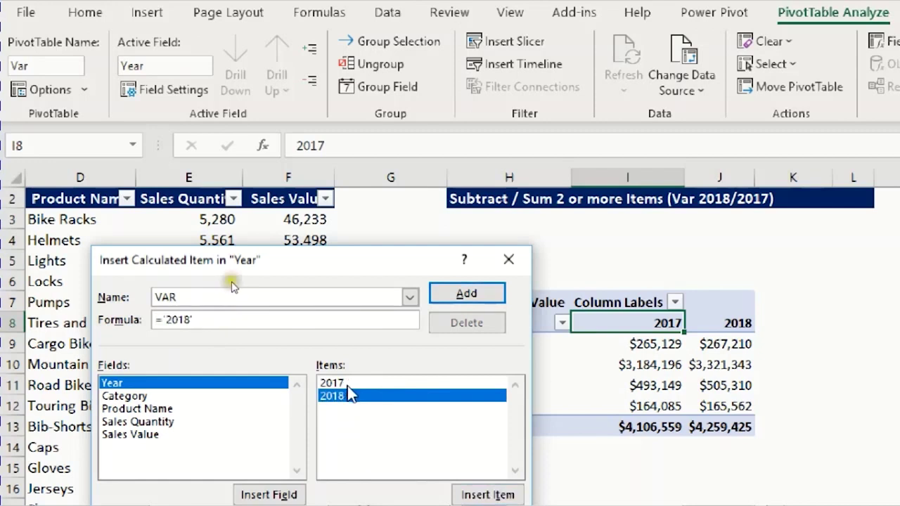
type("-")
double_click(332, 383)
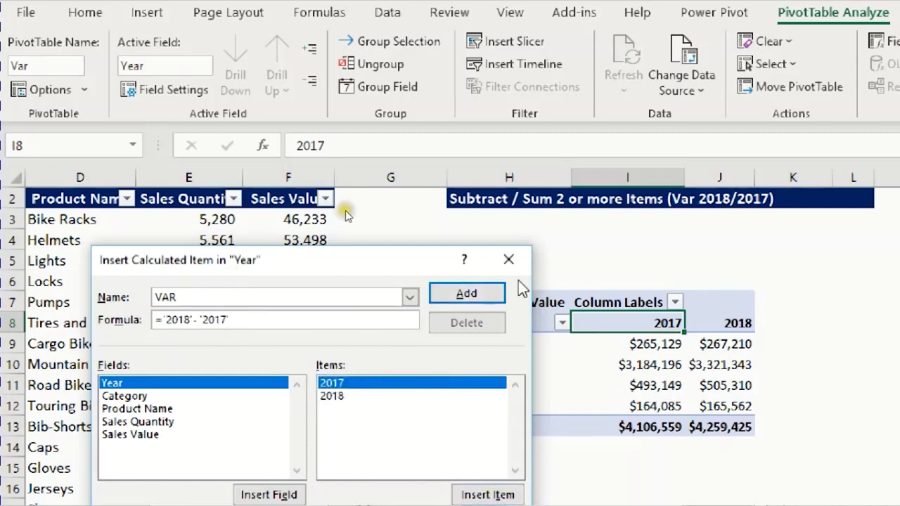
left_click(500, 295)
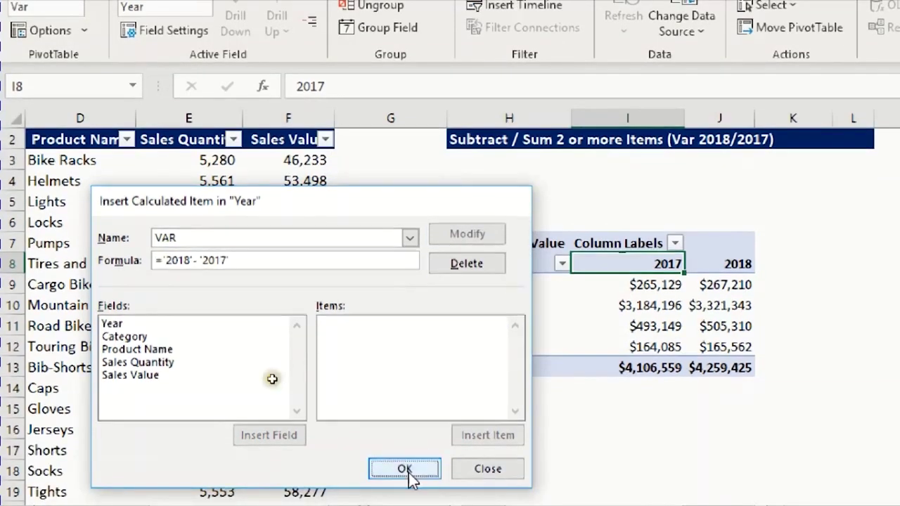
left_click(406, 470)
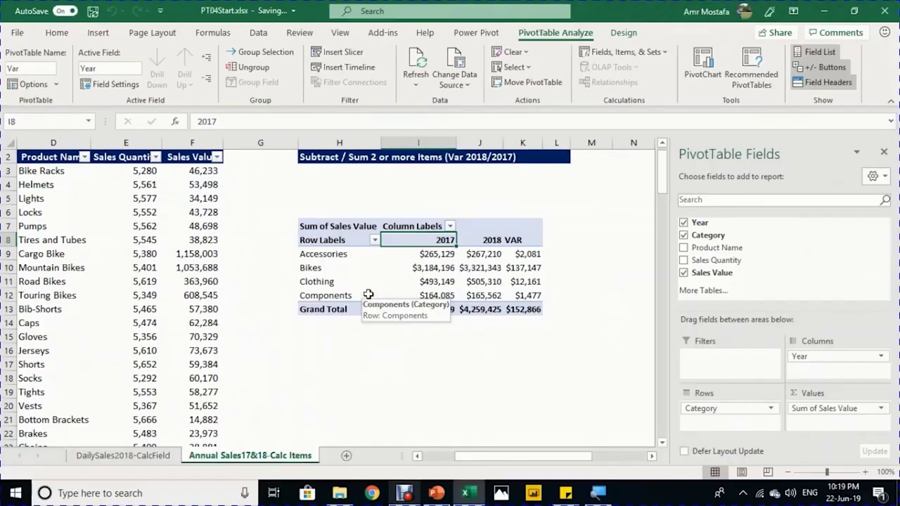
left_click(518, 254)
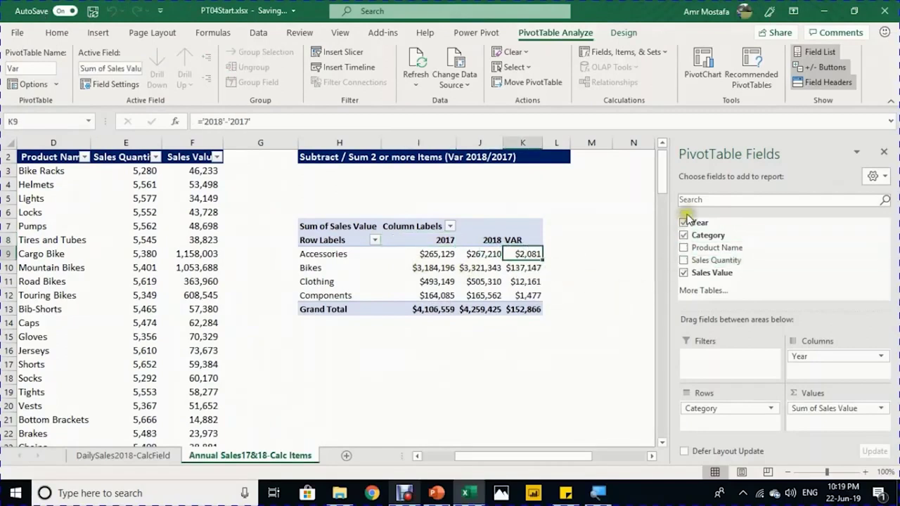
Step: Add Product Name below Category in the PivotTable's rows and check the VAR values per product
left_click_drag(689, 222, 771, 239)
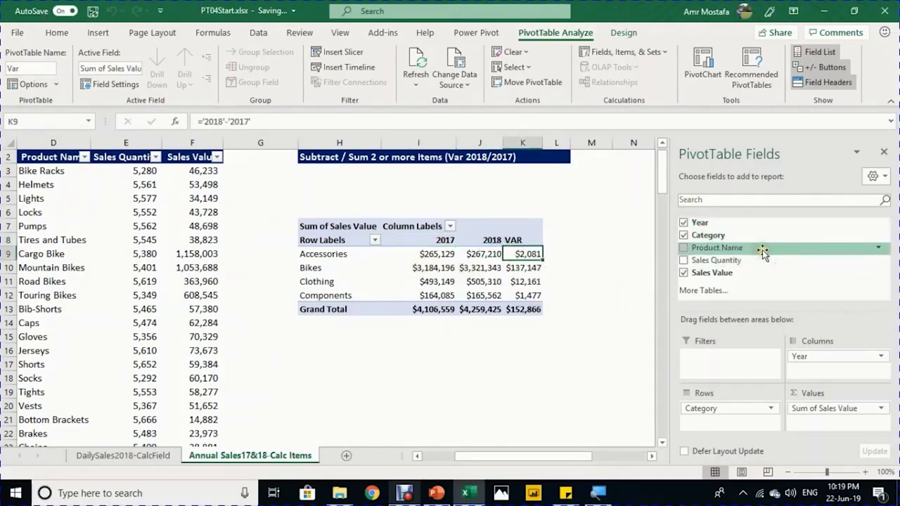
left_click_drag(763, 253, 760, 429)
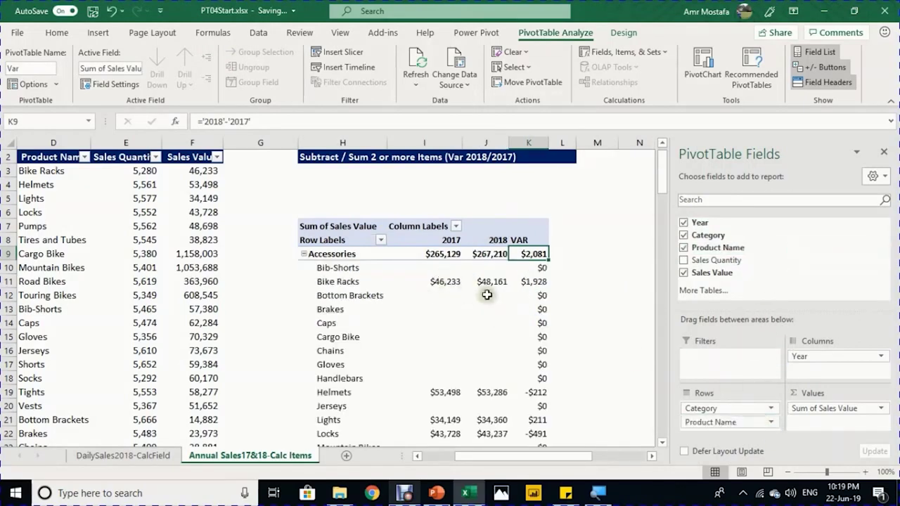
scroll(492, 290, "down", 5)
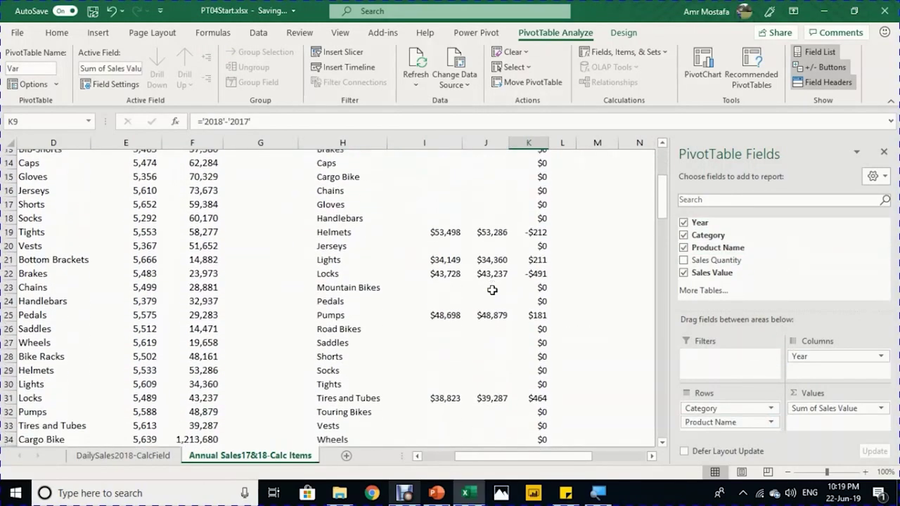
scroll(492, 290, "up", 5)
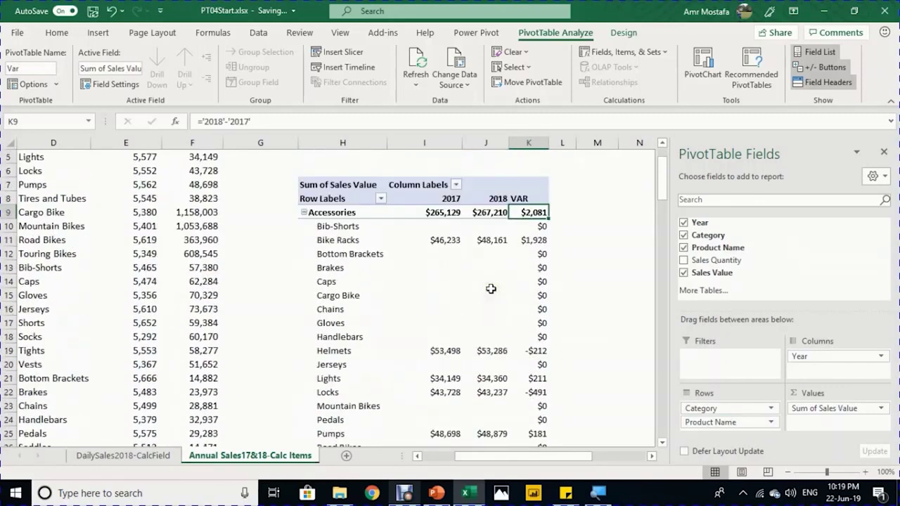
mouse_move(492, 277)
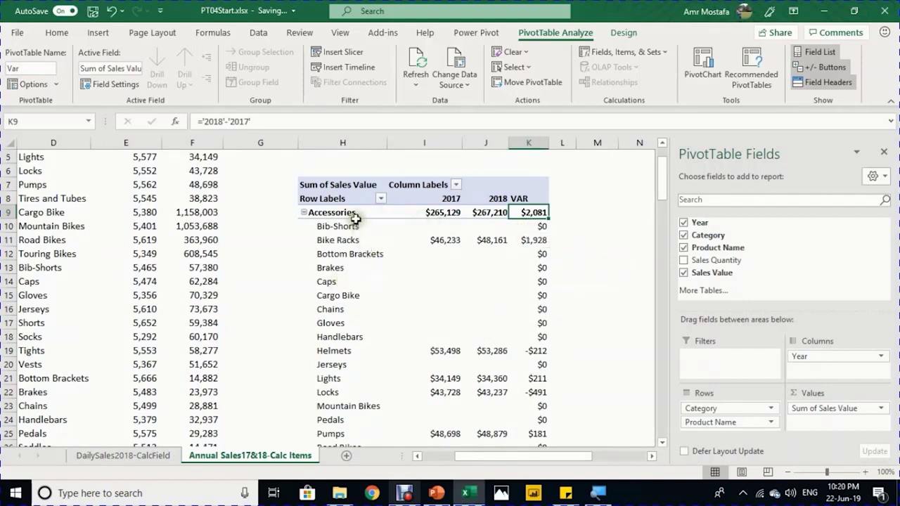
left_click(343, 282)
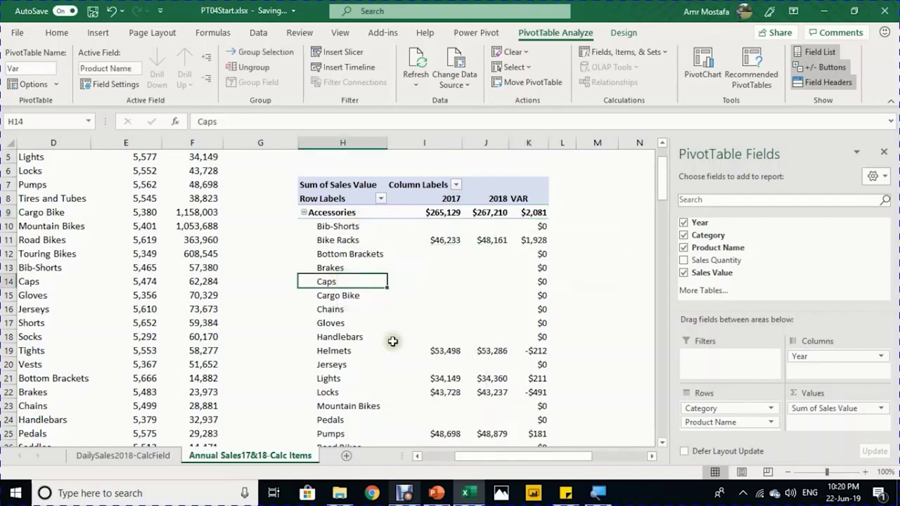
left_click(348, 268)
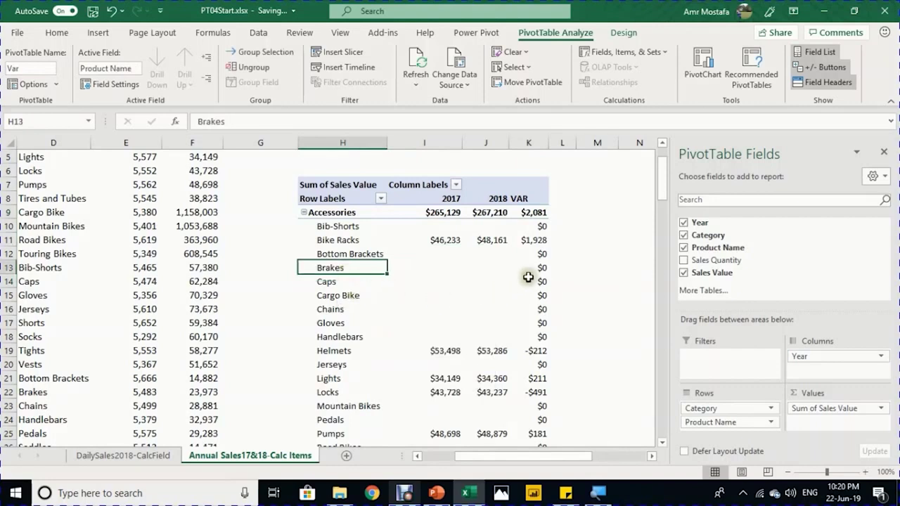
mouse_move(529, 274)
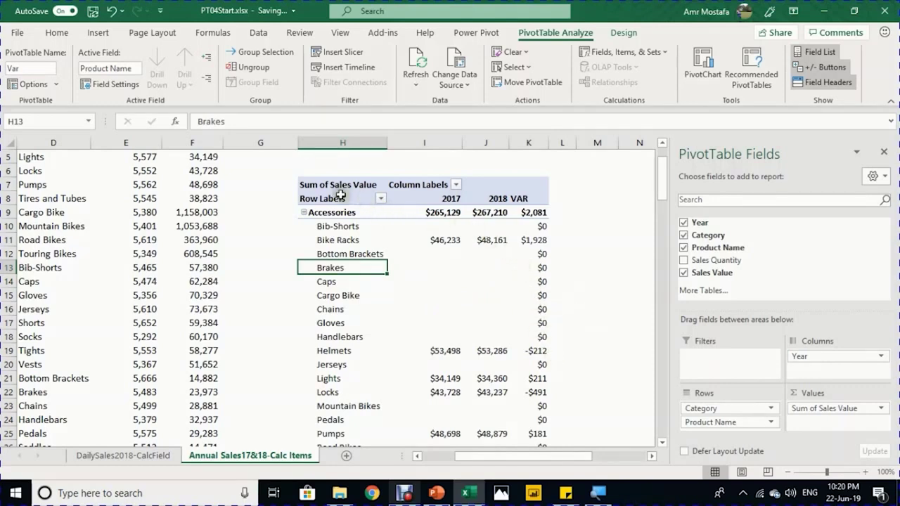
Step: Filter the Product Name row labels by value to show only items whose Sum of Sales Value does not equal 0
left_click(380, 201)
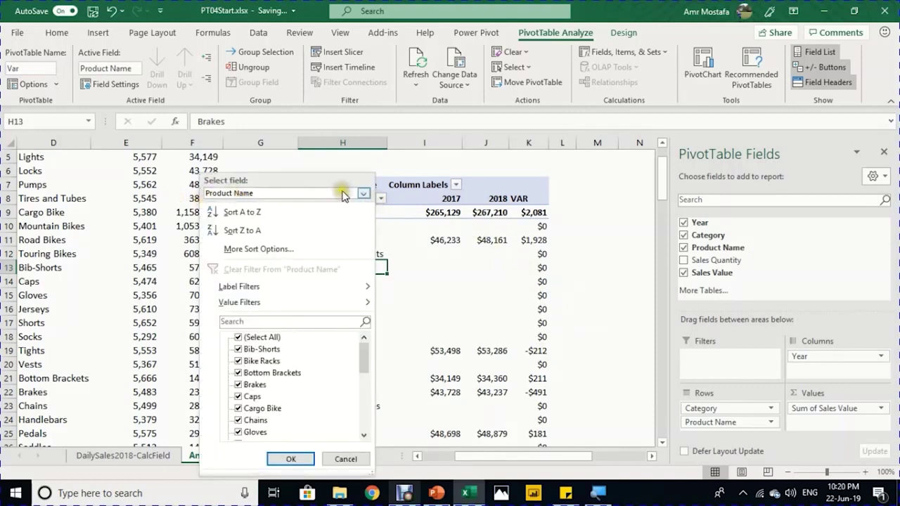
left_click(362, 195)
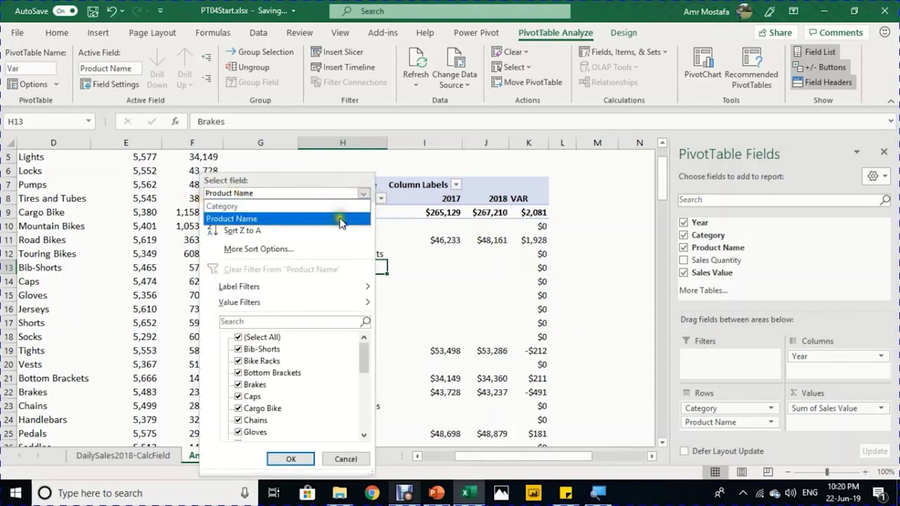
left_click(341, 222)
mouse_move(305, 304)
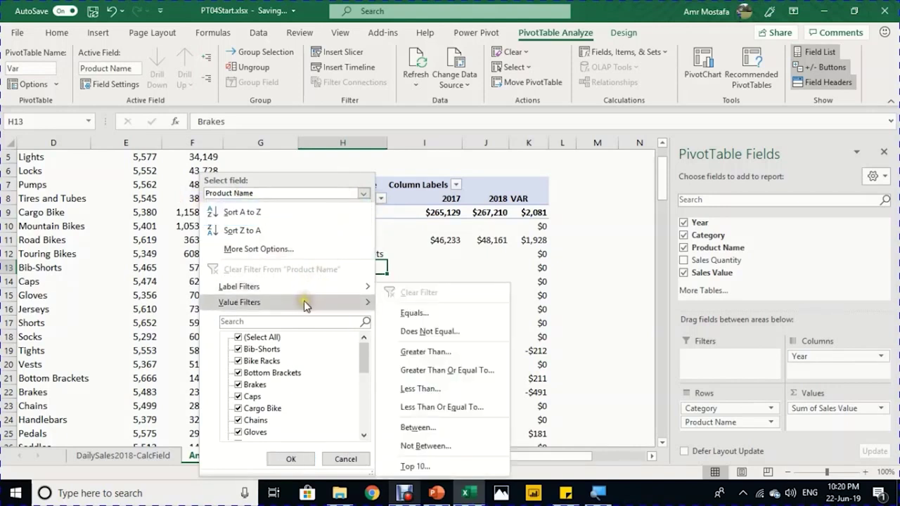
left_click(415, 331)
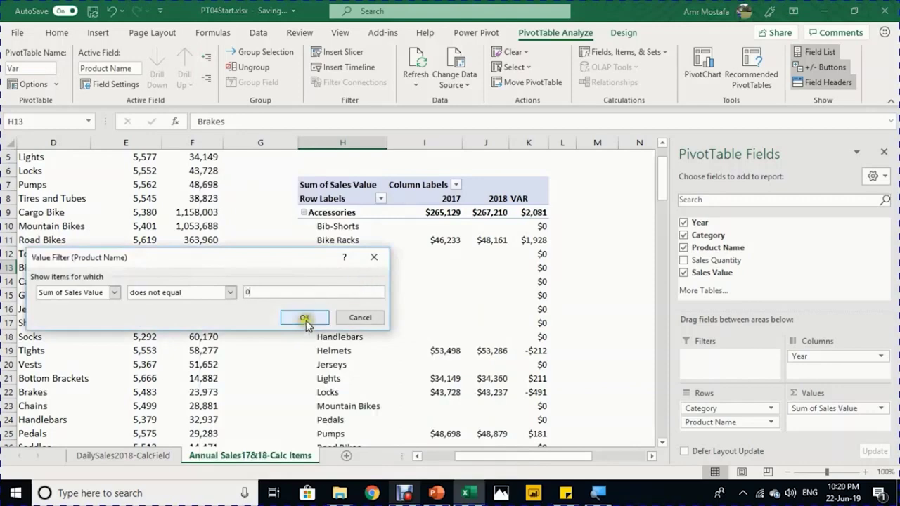
left_click(305, 317)
Step: Review the filtered product rows and remove Product Name from the PivotTable
scroll(425, 294, "down", 1)
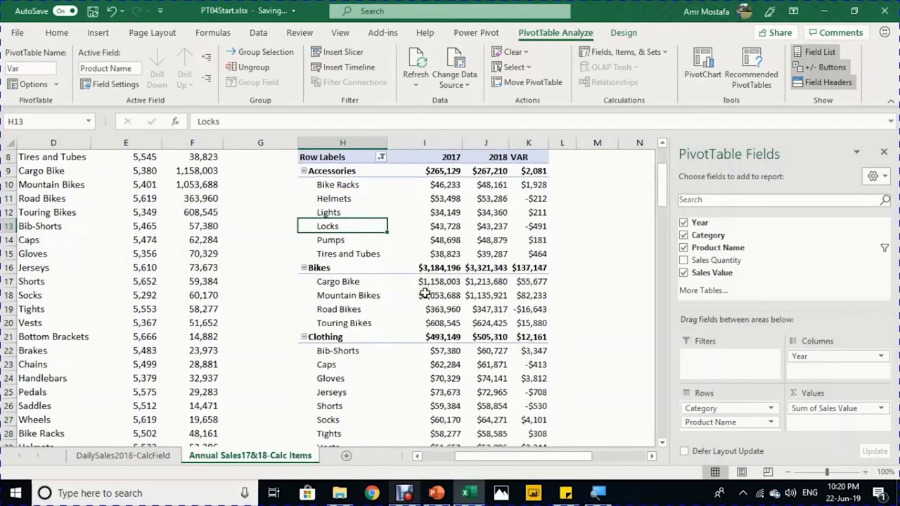
scroll(425, 294, "down", 3)
scroll(424, 294, "up", 4)
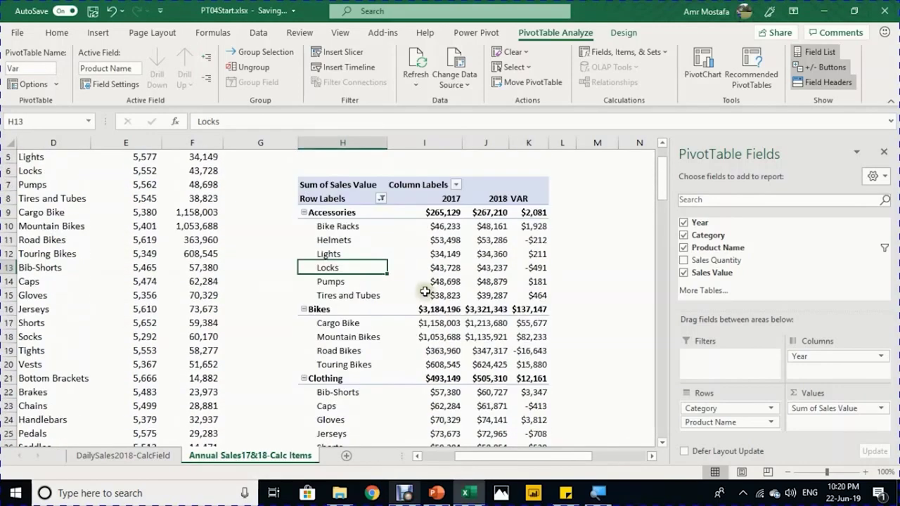
scroll(425, 290, "up", 1)
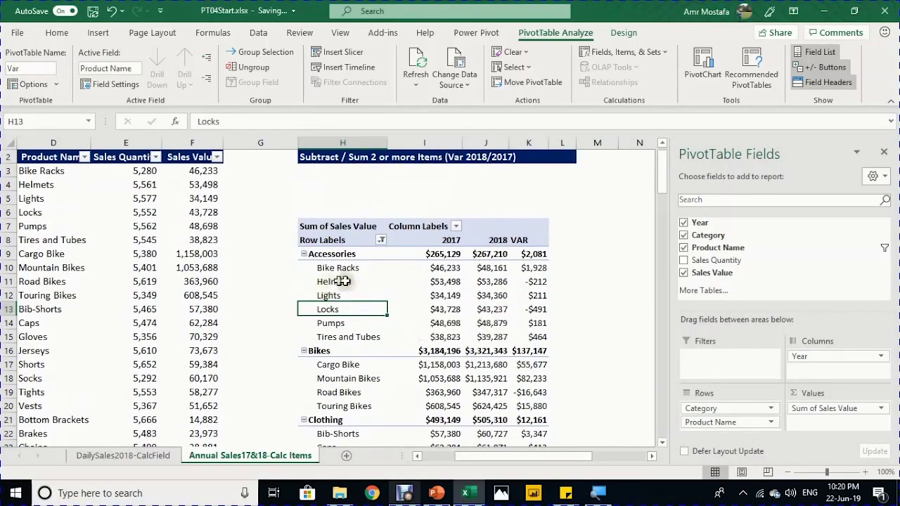
left_click(684, 250)
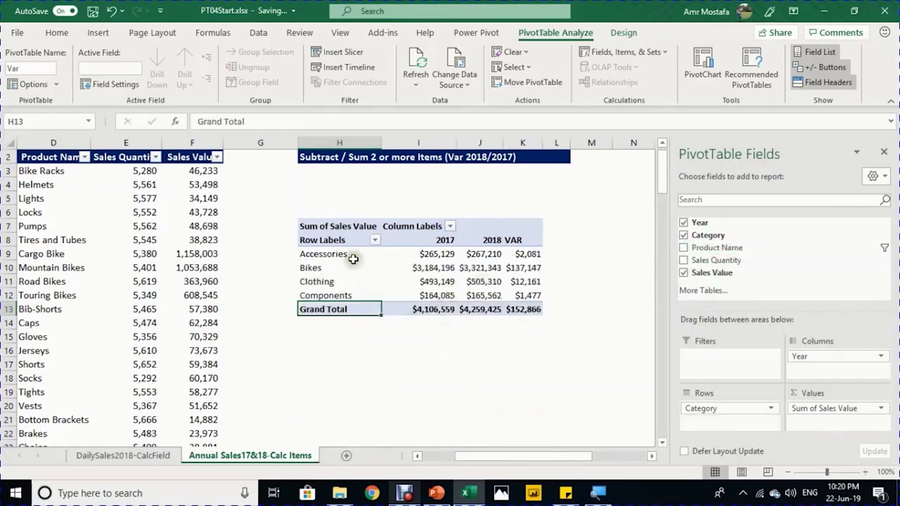
Step: Start a calculated item in the Category field, name it TotalCategory and begin its formula with =Sum(
left_click_drag(351, 256, 358, 289)
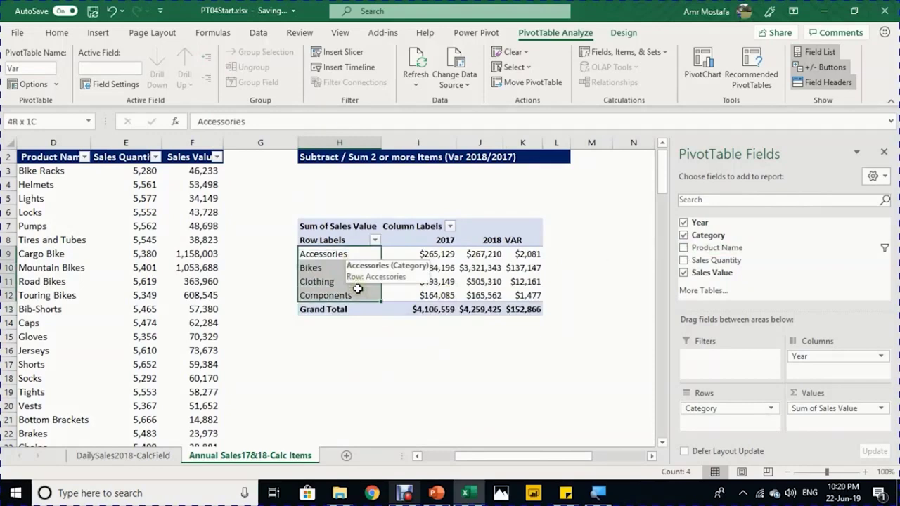
left_click(624, 51)
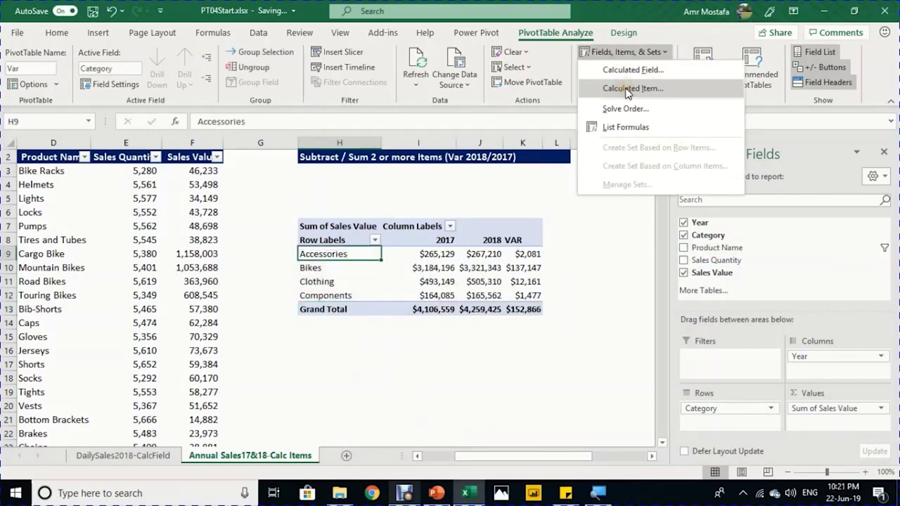
left_click(628, 90)
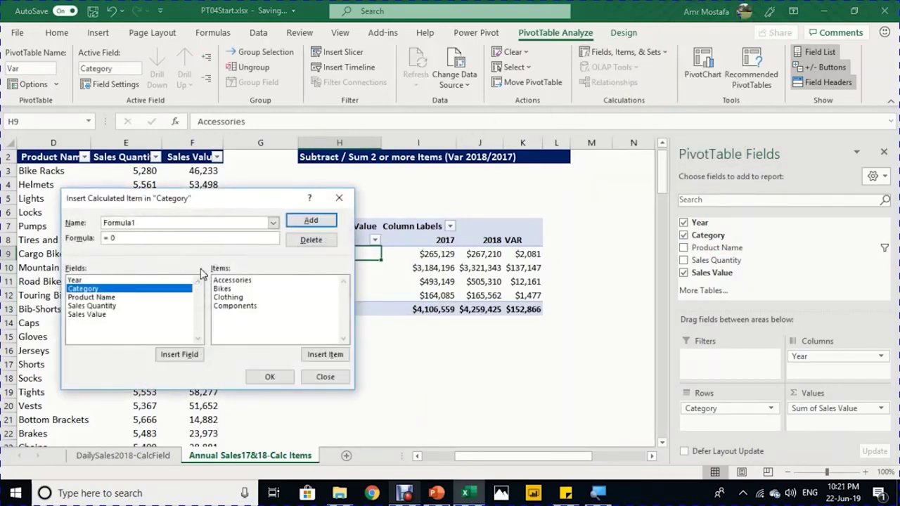
left_click_drag(149, 223, 62, 221)
type("TotalCategory")
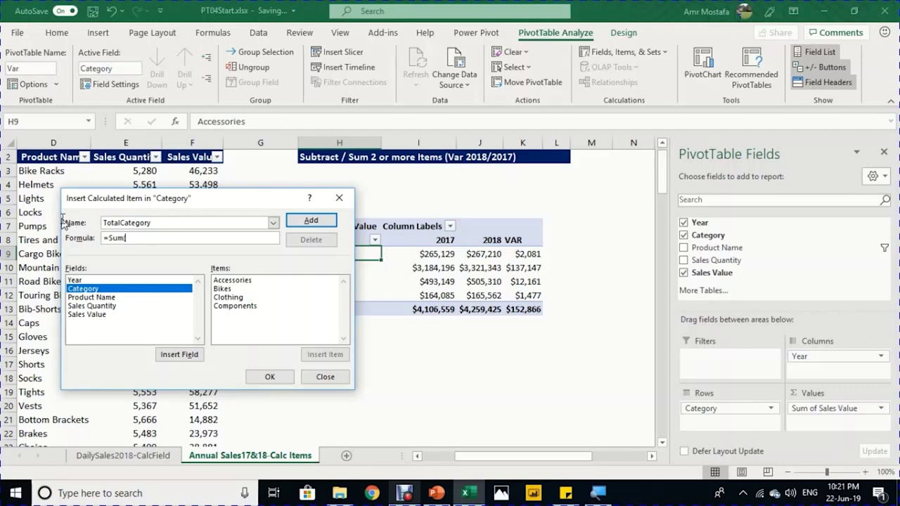
Step: Complete the TotalCategory formula as the Sum of Accessories, Bikes, Clothing and Components, insert the item and check the 2017 grand total
left_click(252, 281)
double_click(253, 281)
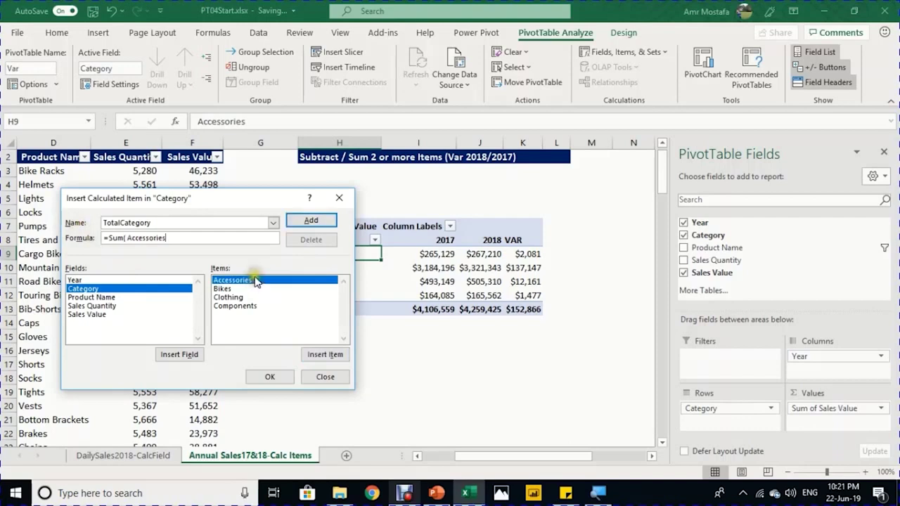
type(",")
double_click(236, 288)
type(",")
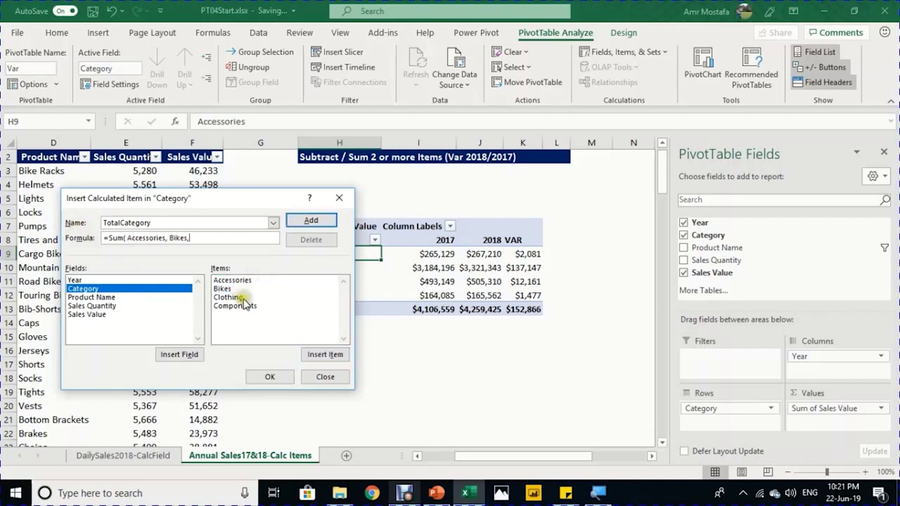
left_click(239, 297)
double_click(239, 298)
left_click(249, 307)
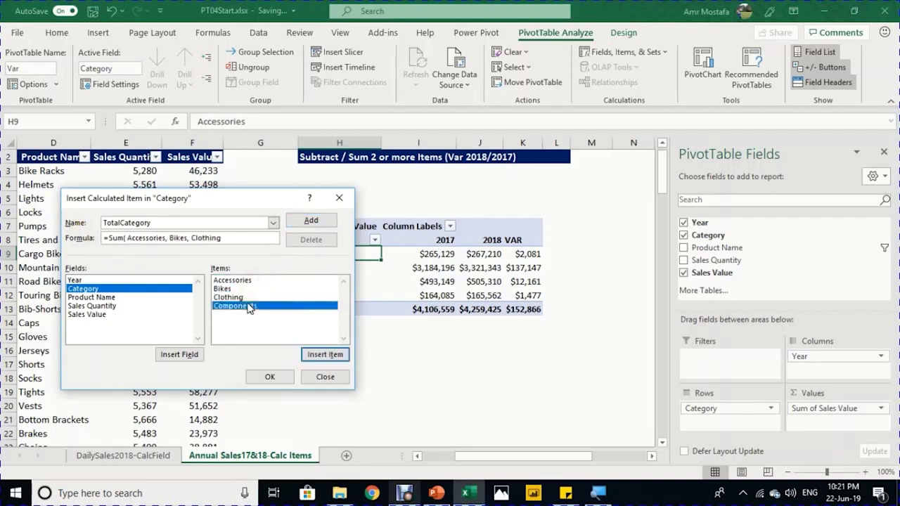
double_click(250, 307)
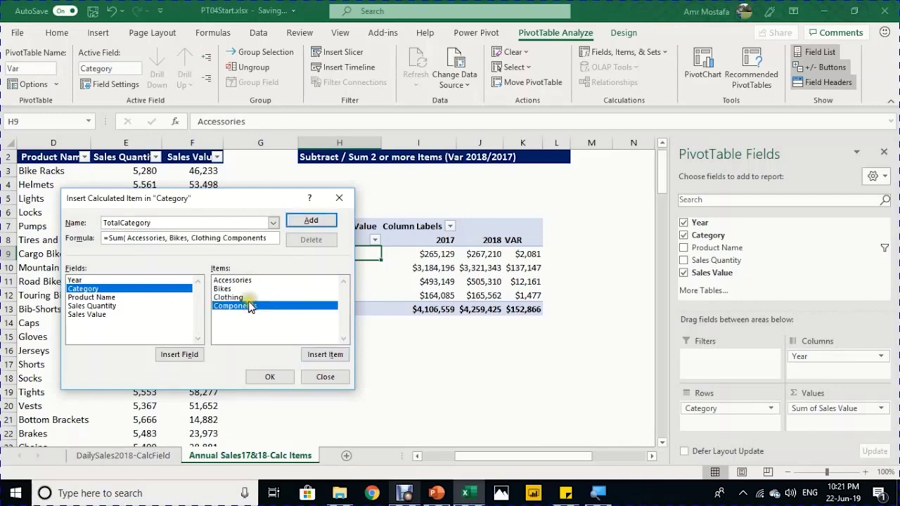
type(")")
left_click(271, 378)
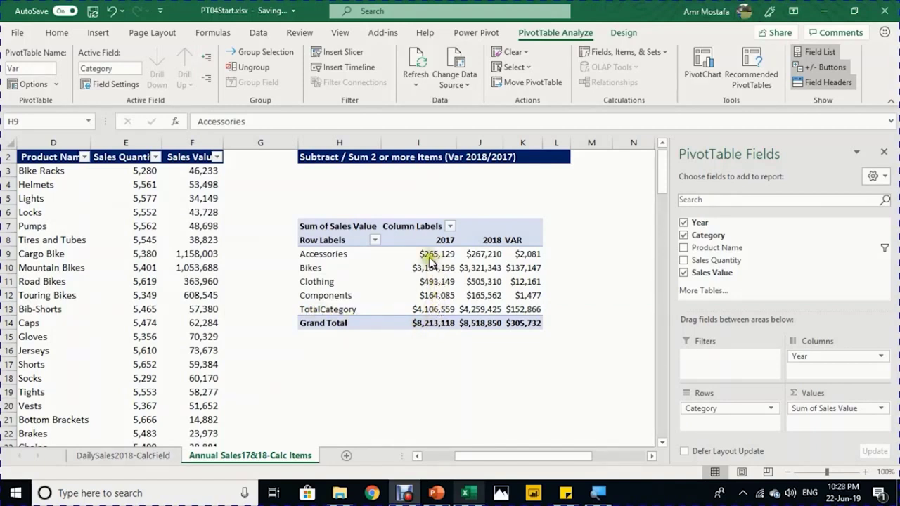
left_click(431, 323)
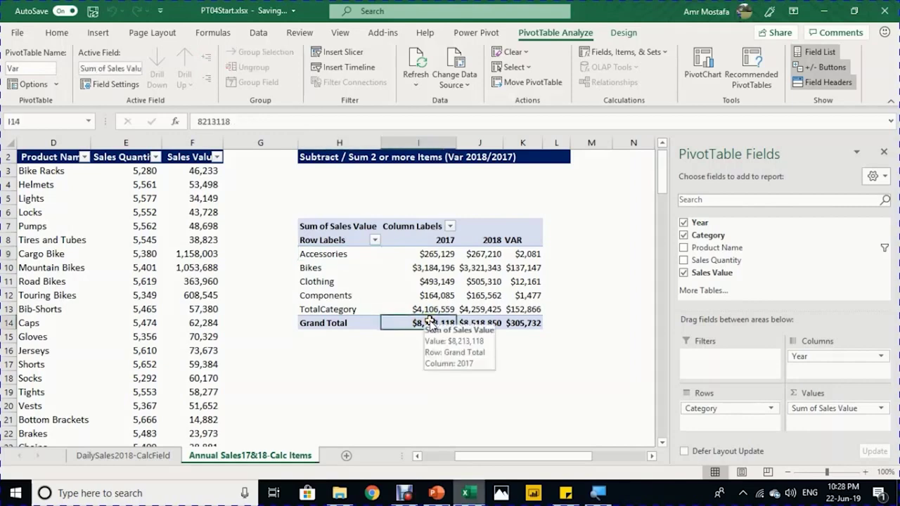
Step: Turn off the PivotTable's grand totals for both rows and columns
left_click(621, 33)
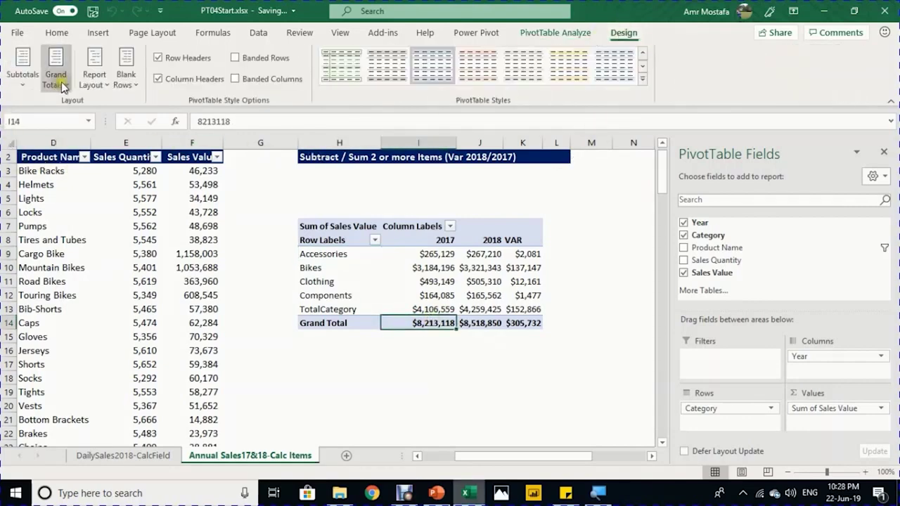
left_click(62, 83)
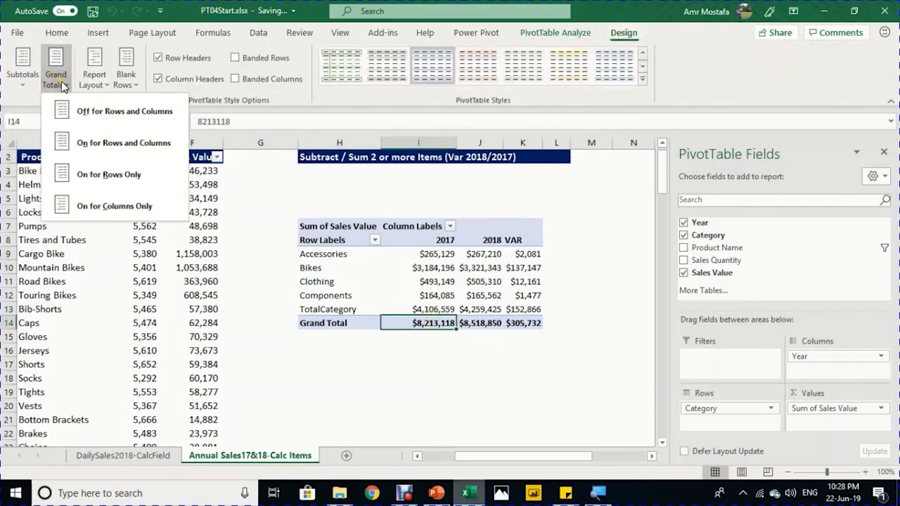
left_click(111, 123)
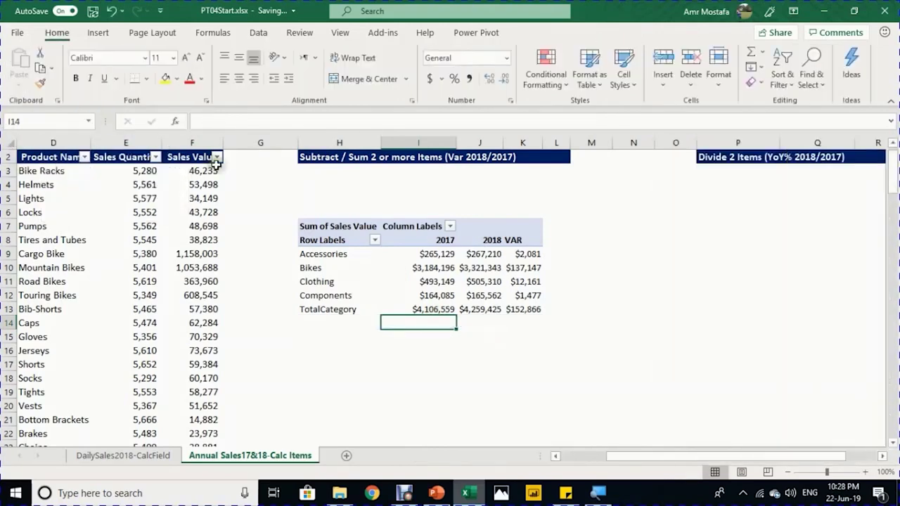
Step: Add Product Name below Category in the PivotTable rows to review the product breakdown, and undo the addition
left_click(438, 268)
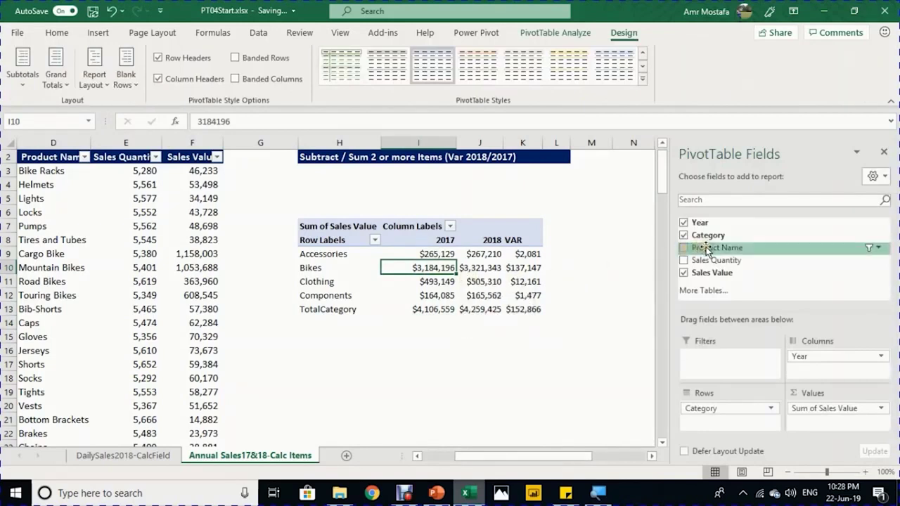
left_click_drag(707, 250, 731, 425)
scroll(401, 285, "down", 6)
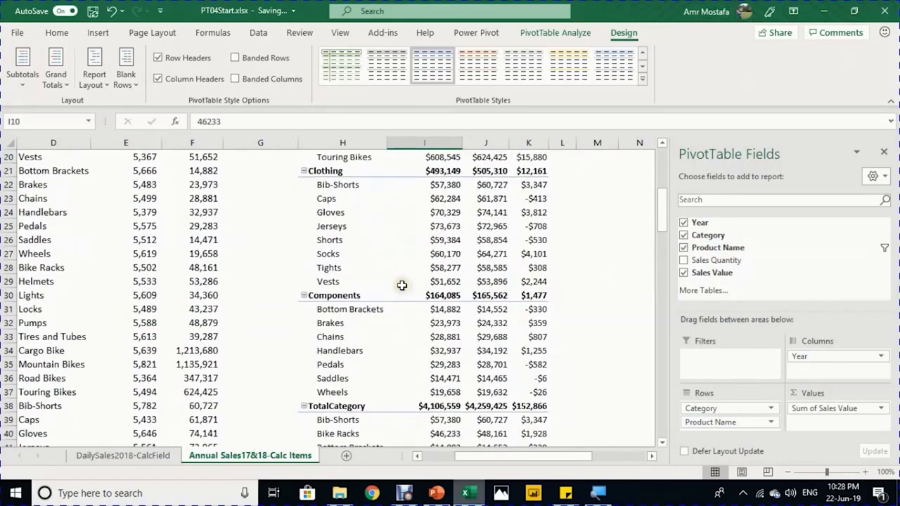
scroll(401, 285, "down", 3)
scroll(380, 267, "up", 3)
key("ctrl+z")
scroll(373, 256, "up", 2)
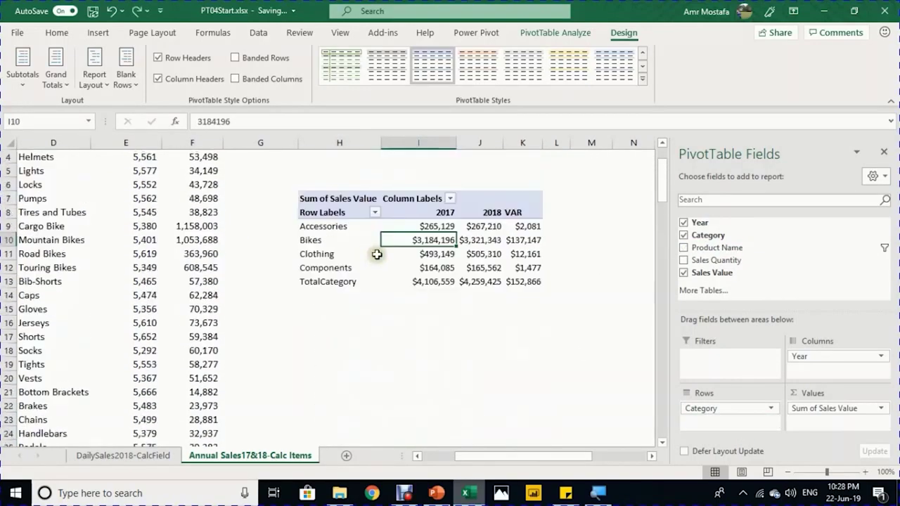
scroll(377, 254, "up", 1)
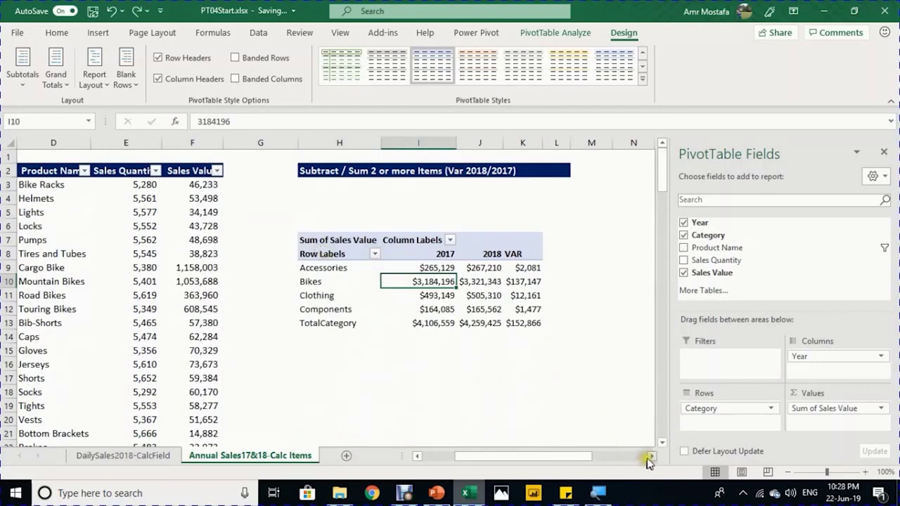
Step: Copy the whole VAR PivotTable and paste it at cell P7 under the Divide 2 Items (YoY% 2018/2017) heading
left_click(651, 457)
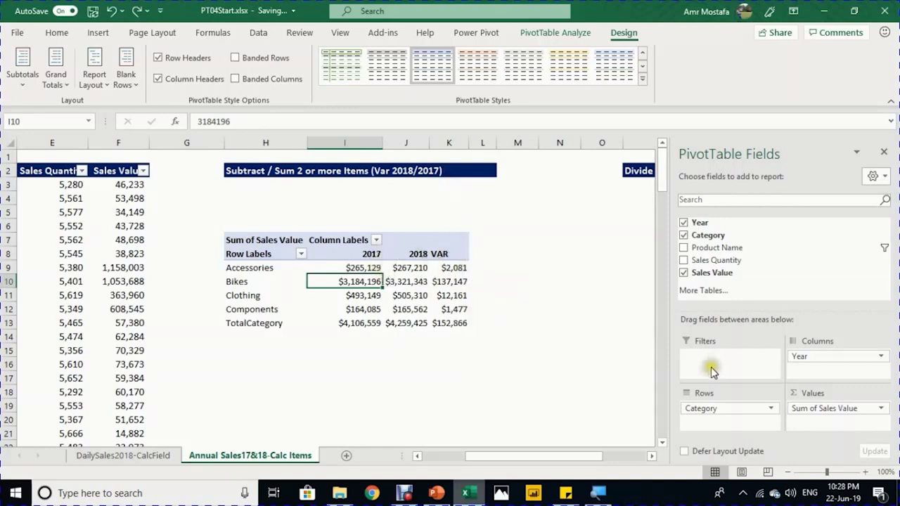
left_click(652, 456)
left_click(652, 456)
left_click(652, 456)
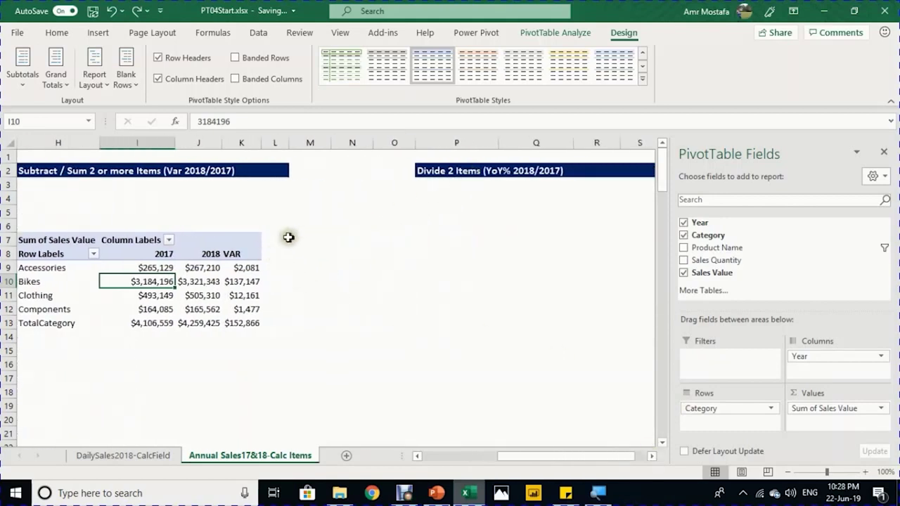
left_click_drag(253, 239, 234, 322)
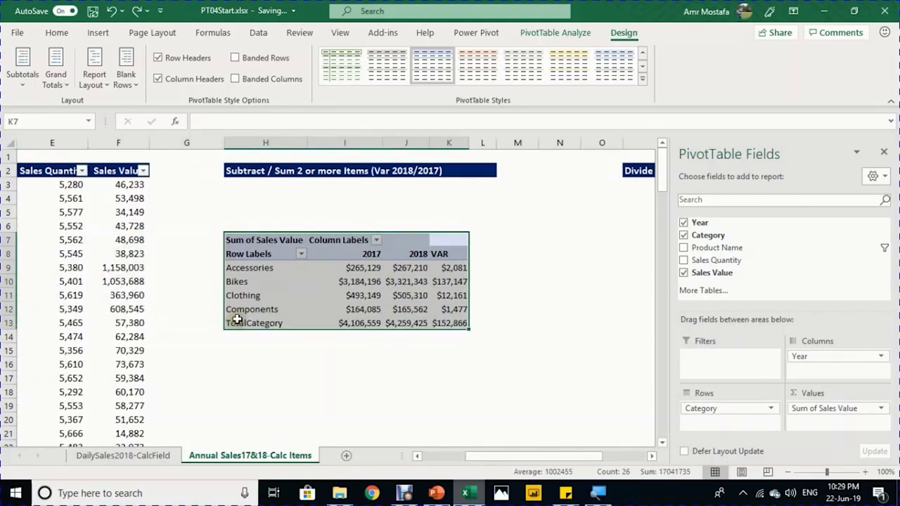
key("ctrl+c")
left_click_drag(494, 457, 506, 456)
left_click(585, 227)
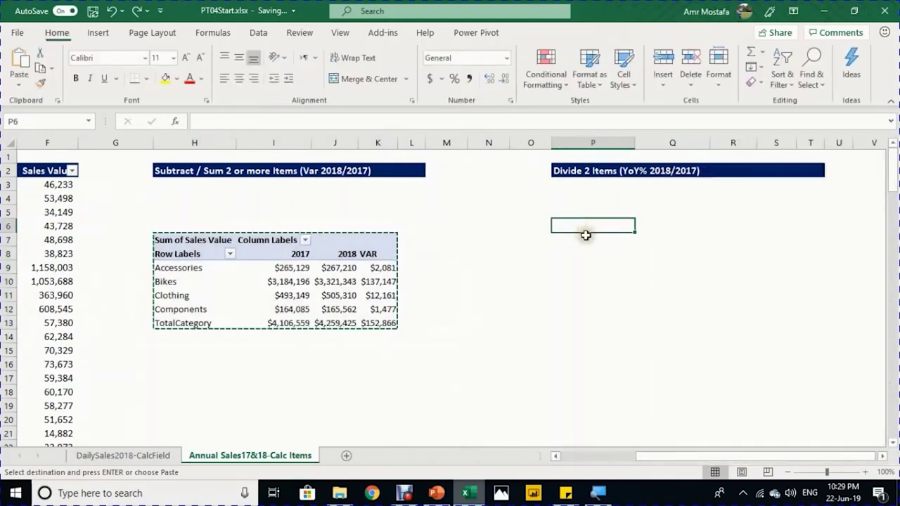
left_click(585, 236)
key("ctrl+v")
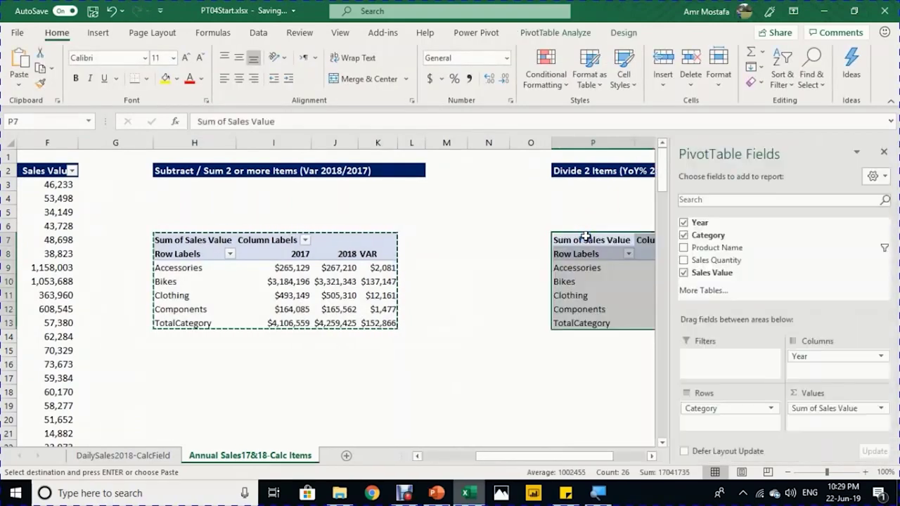
Step: Start a calculated item in the copied PivotTable's Year field from its 2018 column label and name it YoY%
left_click(651, 456)
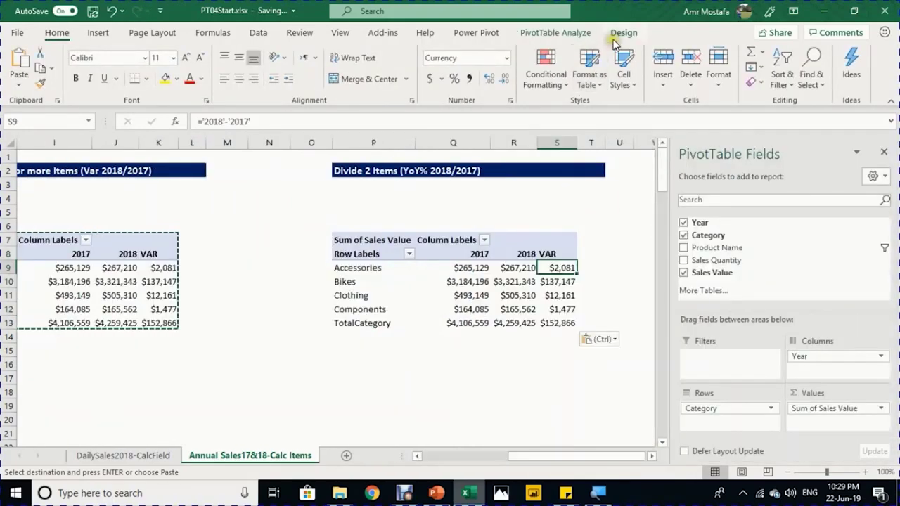
left_click(593, 33)
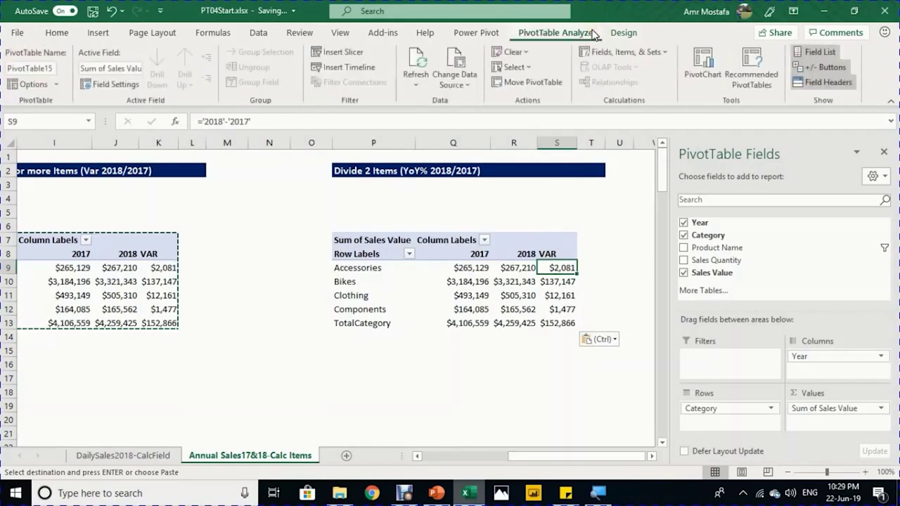
left_click(645, 55)
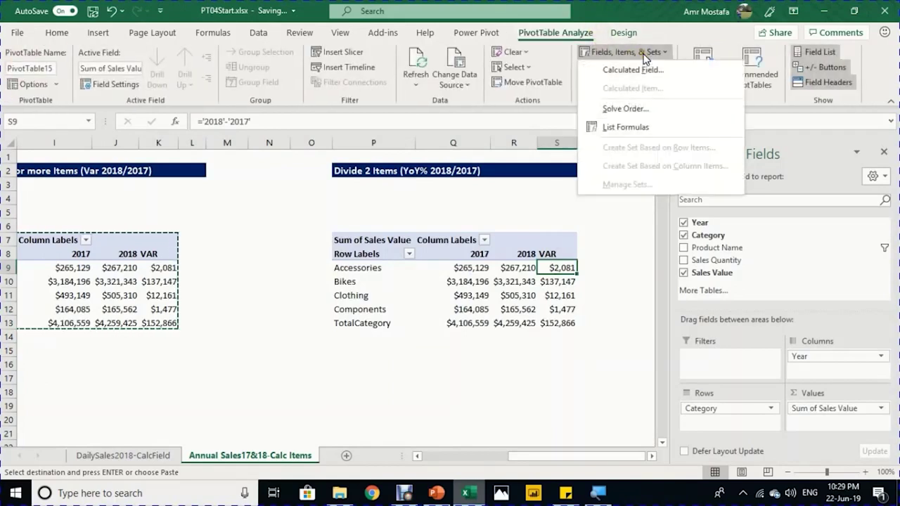
left_click(539, 249)
left_click(527, 253)
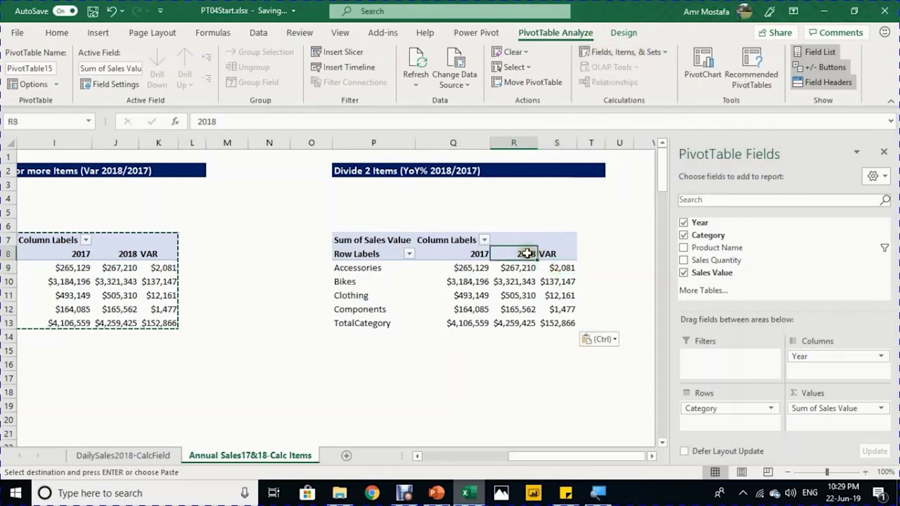
left_click(652, 53)
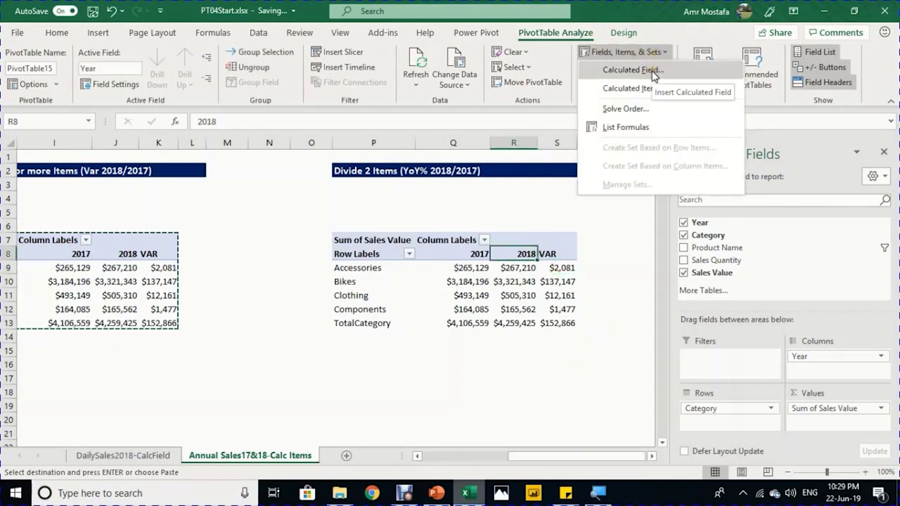
left_click(633, 88)
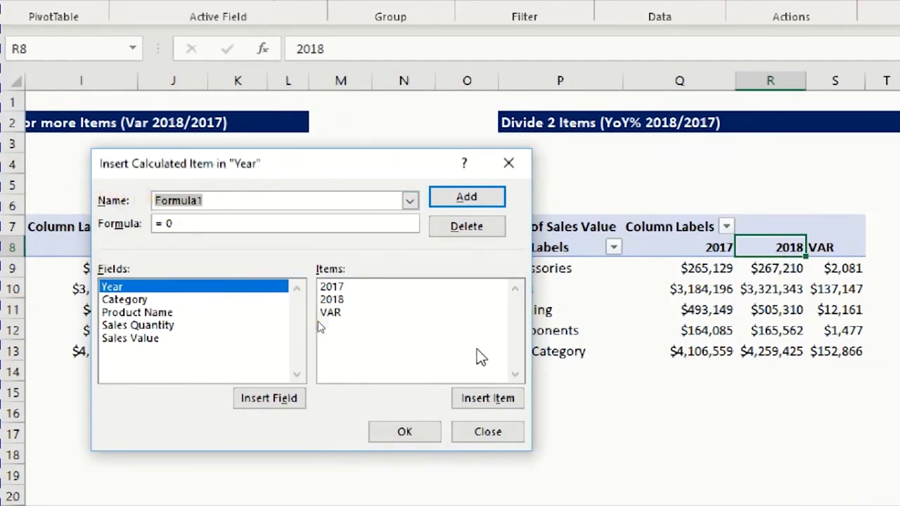
type("YoY%")
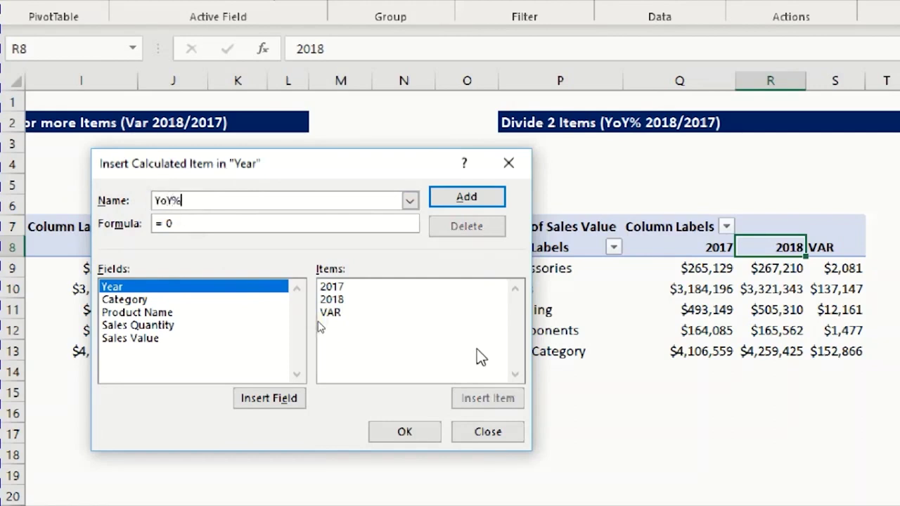
Step: Build the YoY% formula as =VAR/'2017' from the Year items and insert the calculated item
left_click(379, 314)
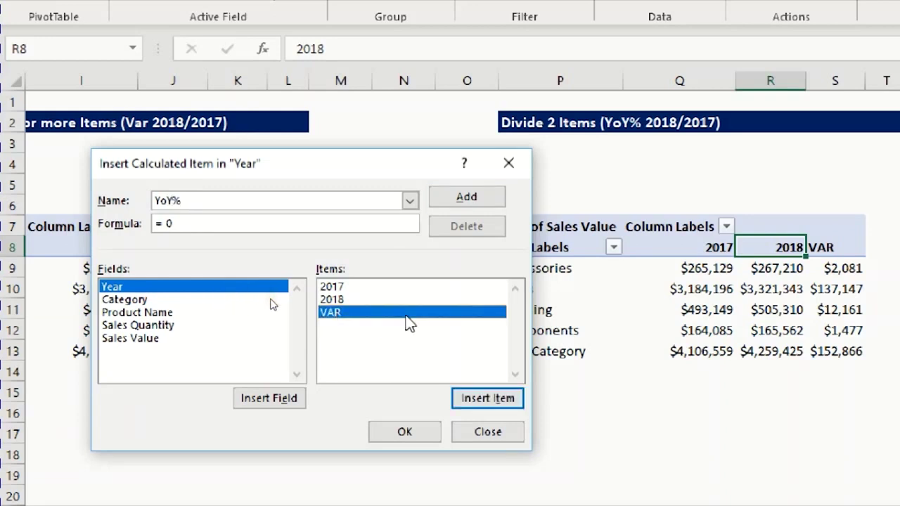
left_click(512, 401)
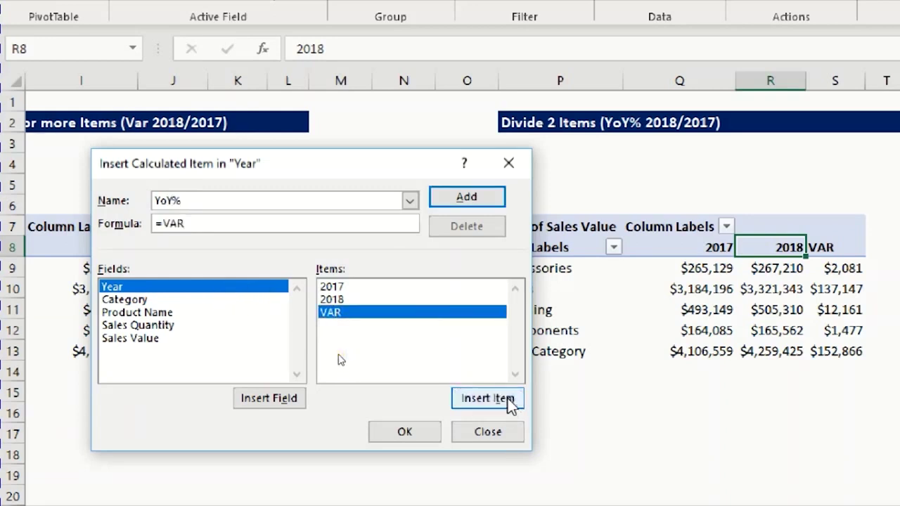
type("/")
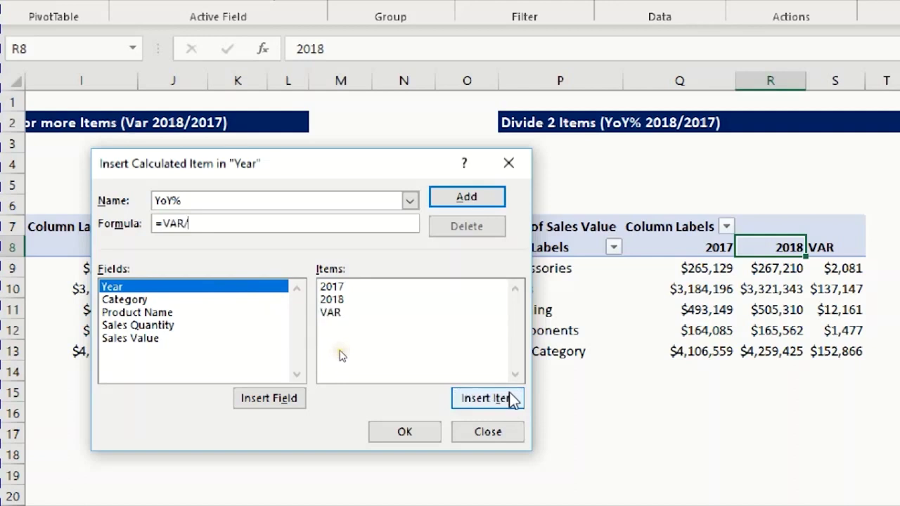
left_click(349, 288)
double_click(348, 289)
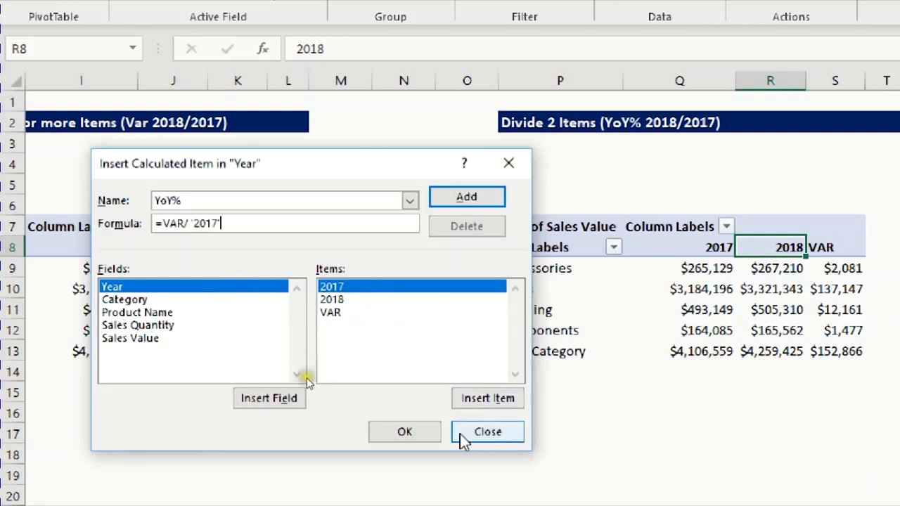
left_click(419, 431)
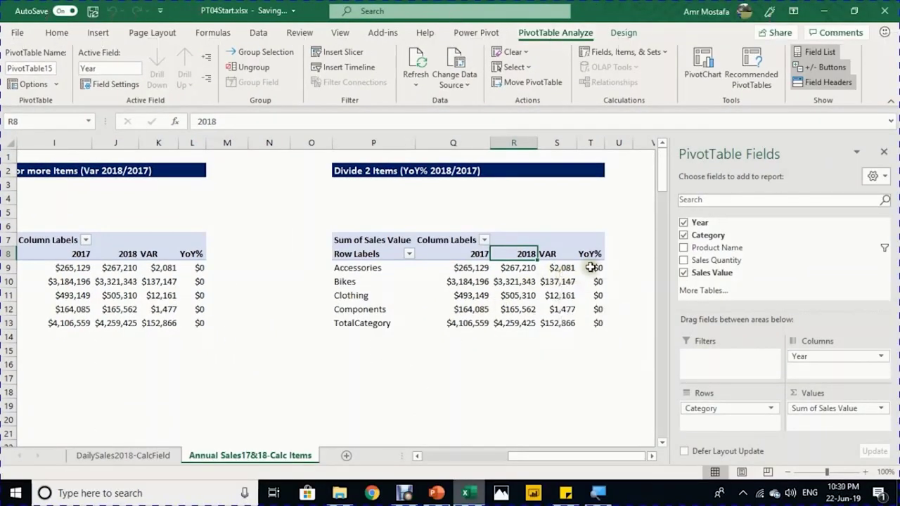
Step: Format the YoY% values of all categories in the copied PivotTable as percentages with one decimal place
left_click_drag(590, 268, 587, 325)
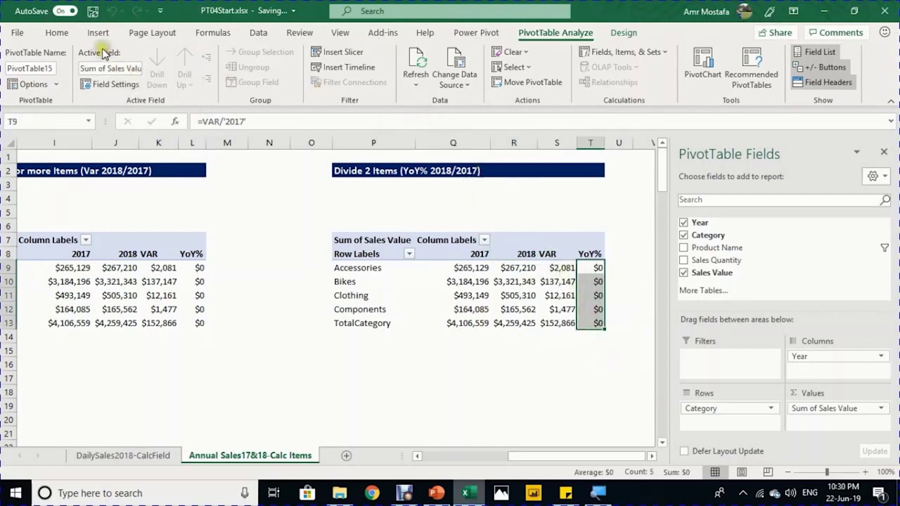
left_click(59, 33)
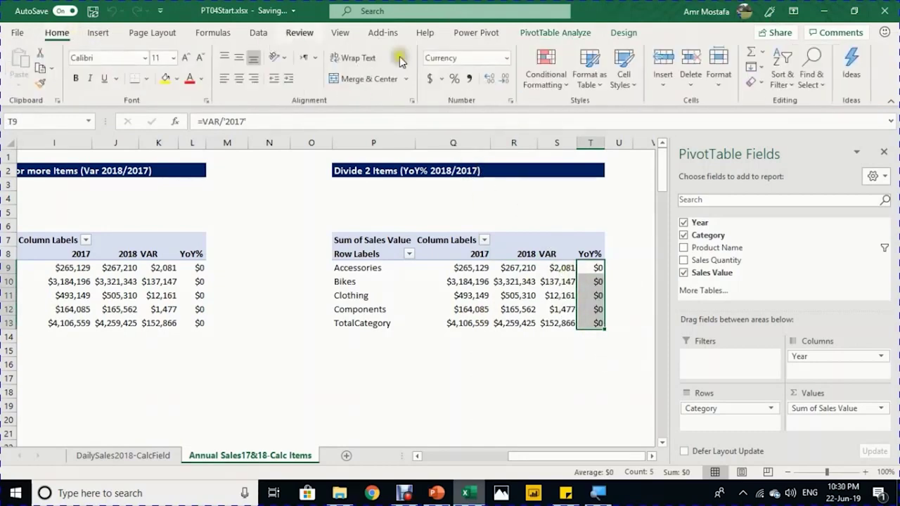
left_click(454, 79)
left_click(489, 79)
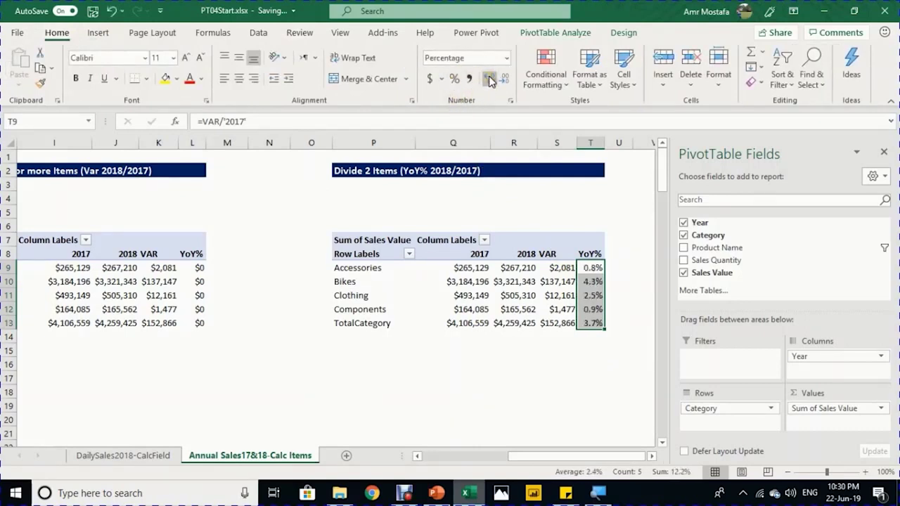
left_click(597, 269)
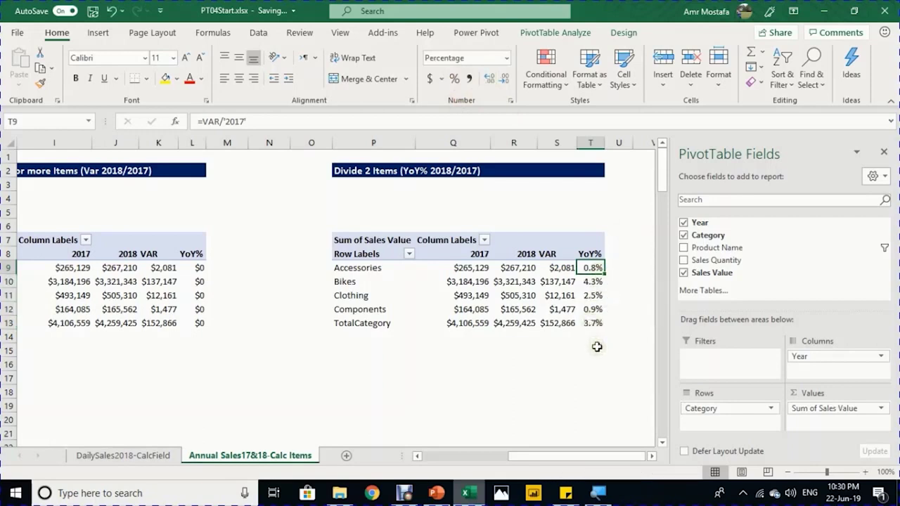
Step: Turn on grand totals for columns only in the copied PivotTable
left_click(592, 324)
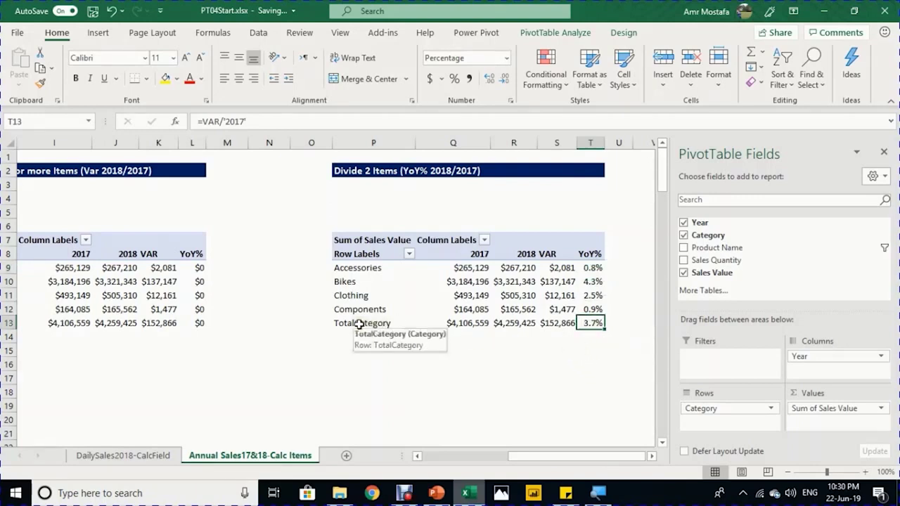
left_click(623, 33)
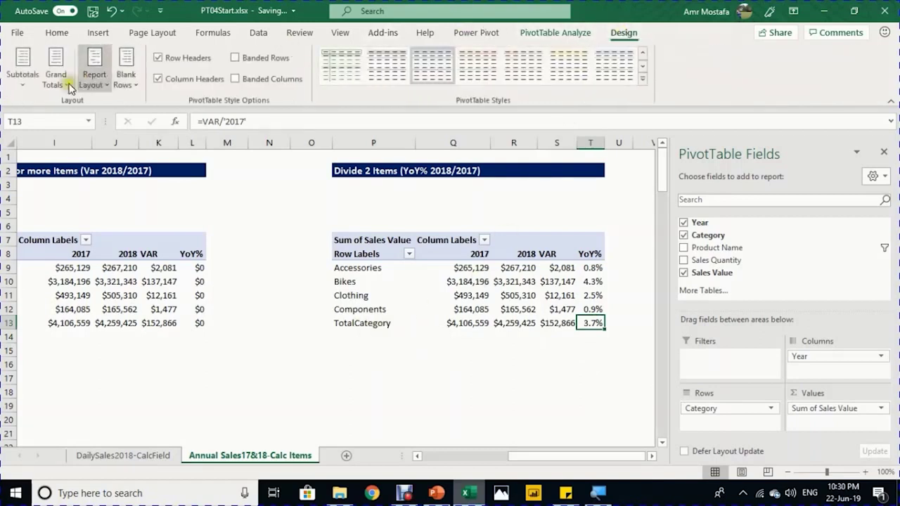
left_click(63, 86)
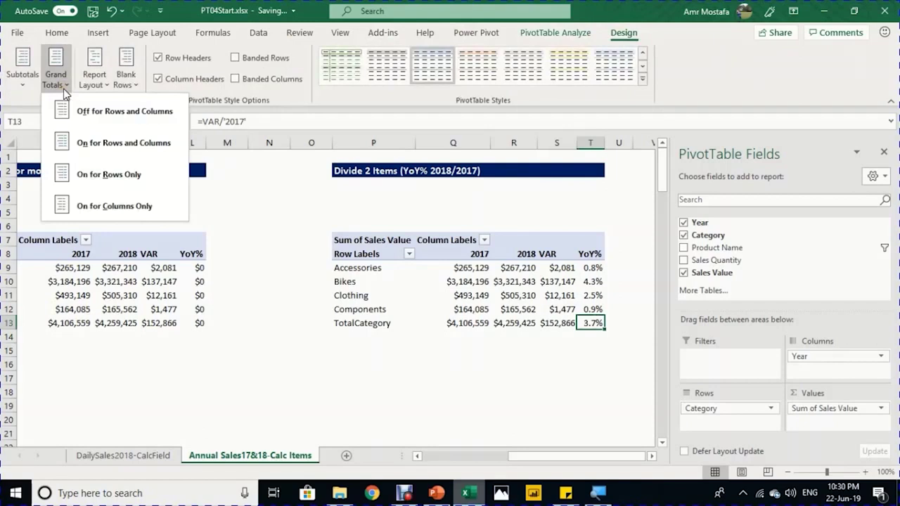
left_click(129, 204)
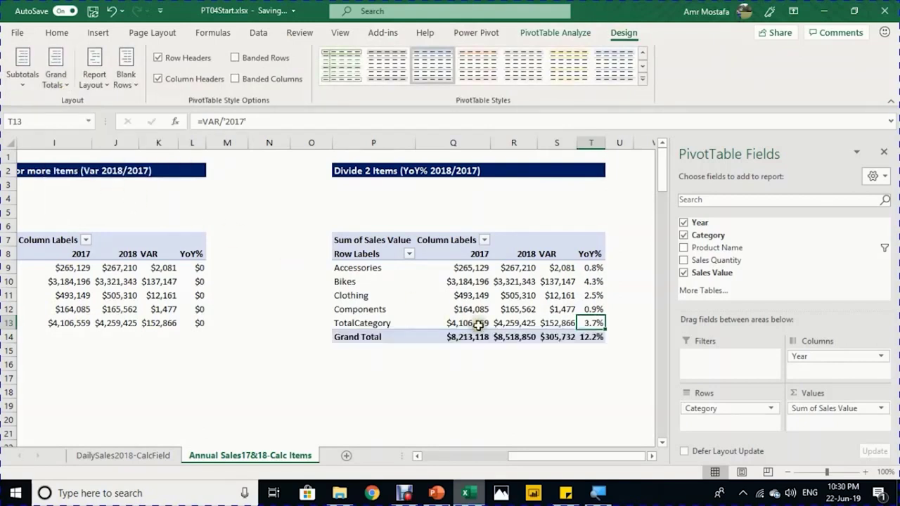
Step: Compare the YoY% grand total with the category and TotalCategory percentages, and check the VAR formula for Accessories
left_click(588, 337)
left_click_drag(596, 268, 592, 319)
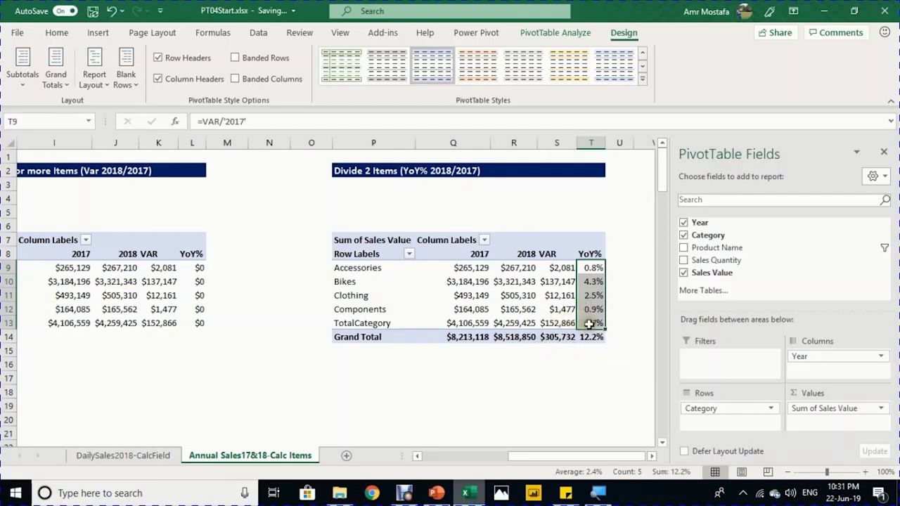
left_click(589, 323)
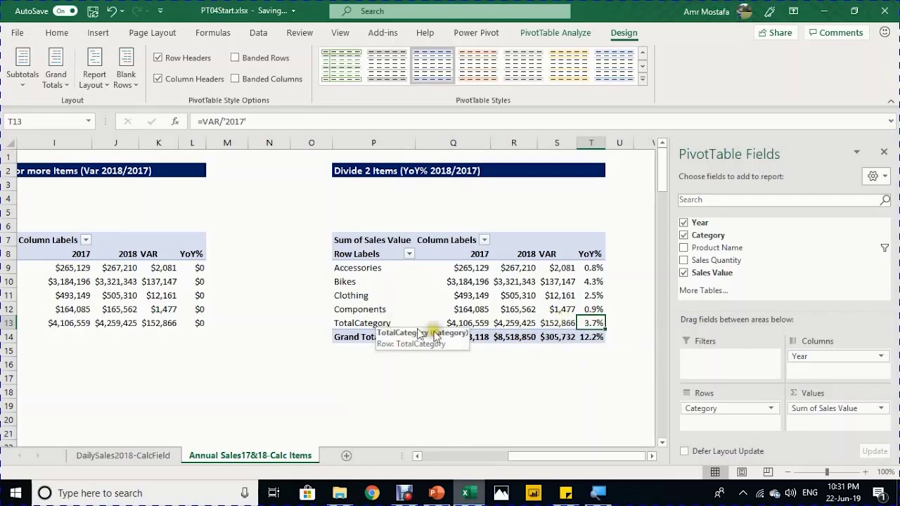
left_click(567, 268)
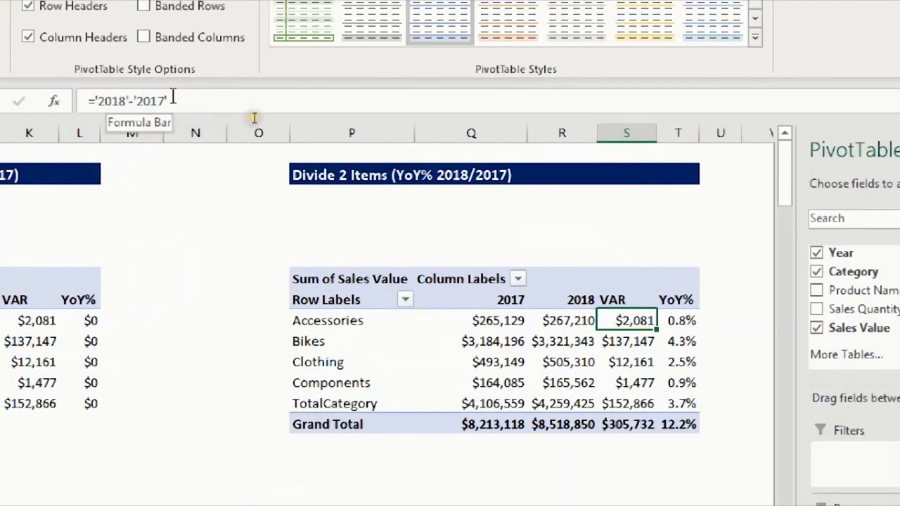
Step: Examine the formulas behind the VAR, YoY% and TotalCategory cells and the VAR grand total in the YoY% PivotTable
left_click(616, 426)
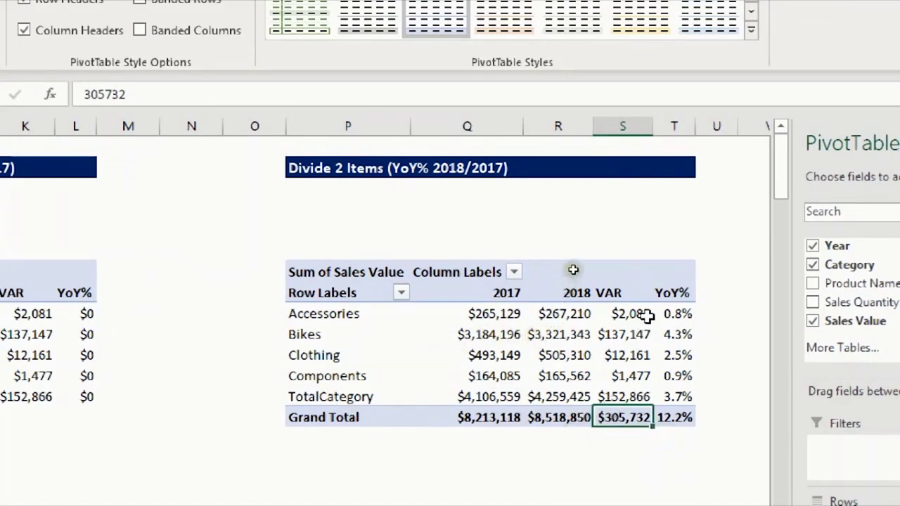
key("Up")
key("Up")
key("Up")
key("Up")
key("Up")
left_click(631, 339)
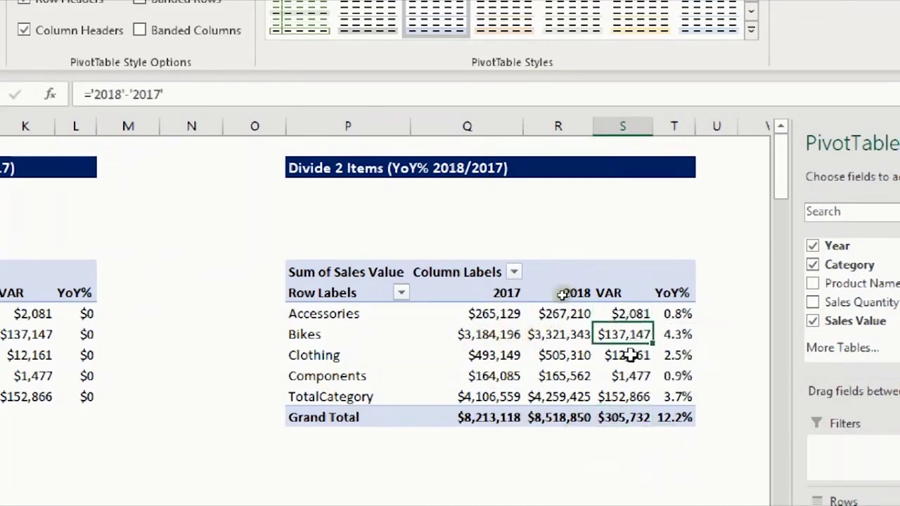
left_click(629, 355)
left_click(664, 316)
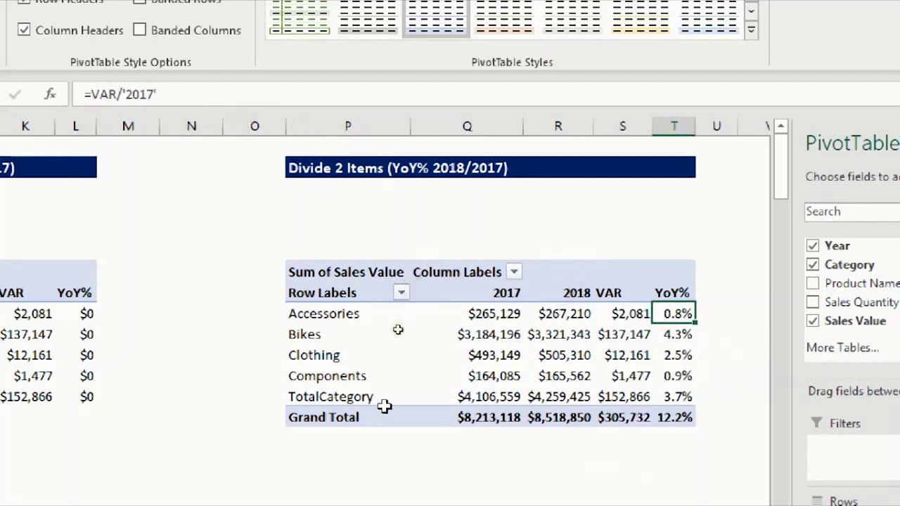
left_click(468, 396)
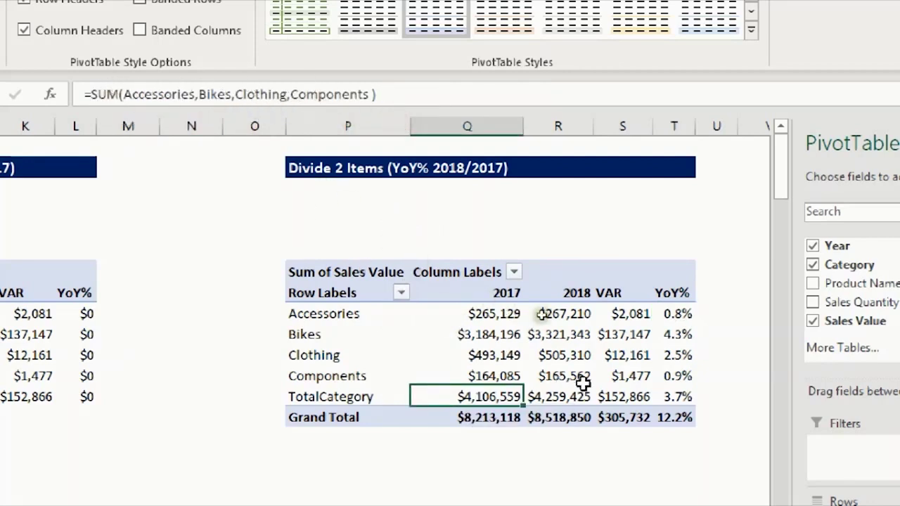
left_click(678, 397)
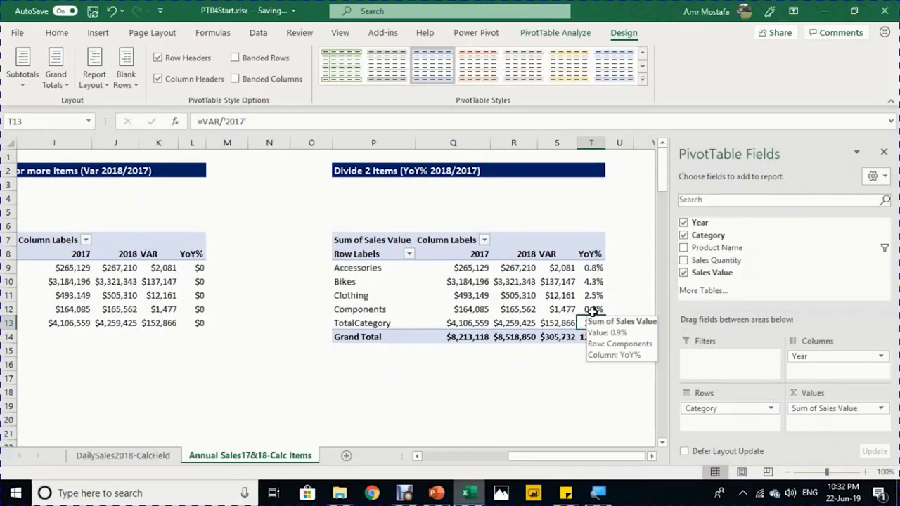
key("alt")
key("alt")
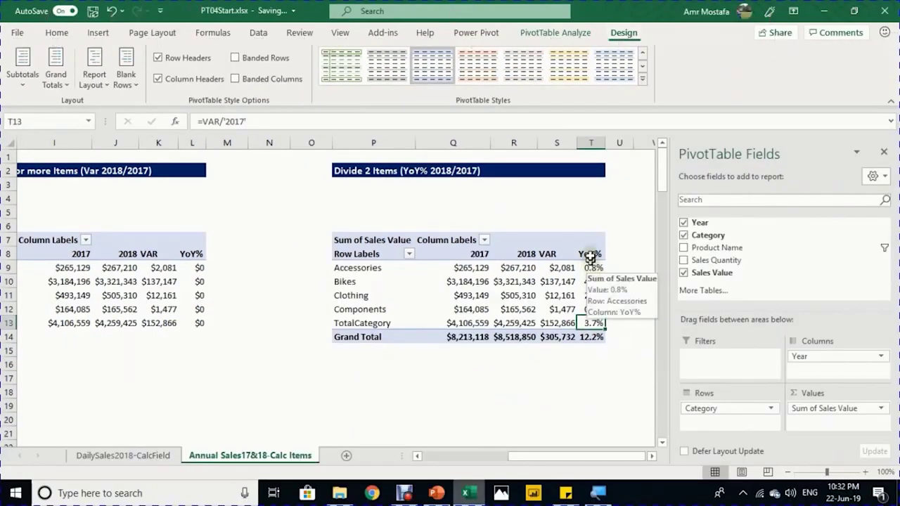
Step: Move the TotalCategory formula to the last position, after YoY%, in the calculated item solve order
left_click(557, 33)
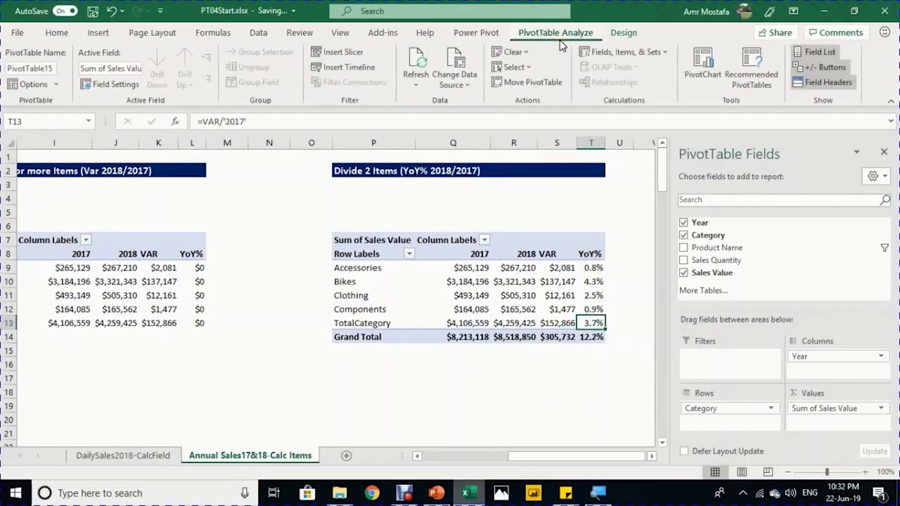
left_click(637, 54)
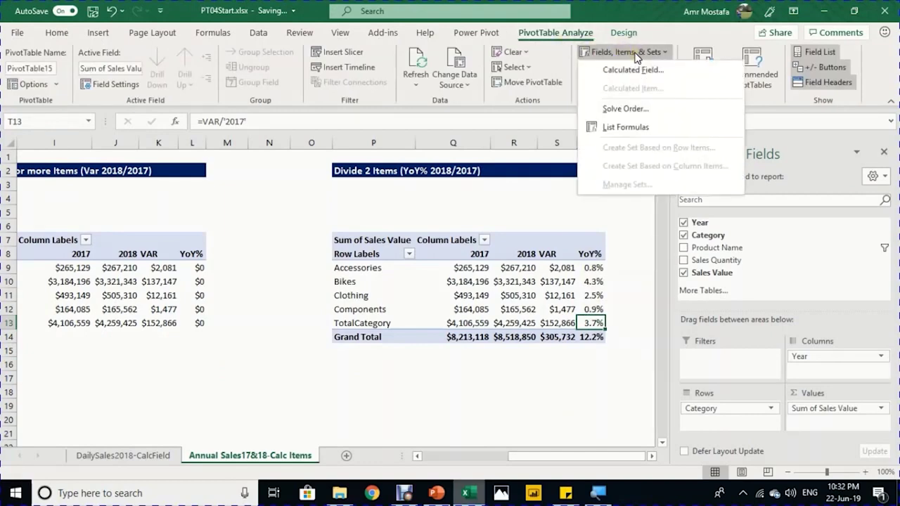
left_click(635, 109)
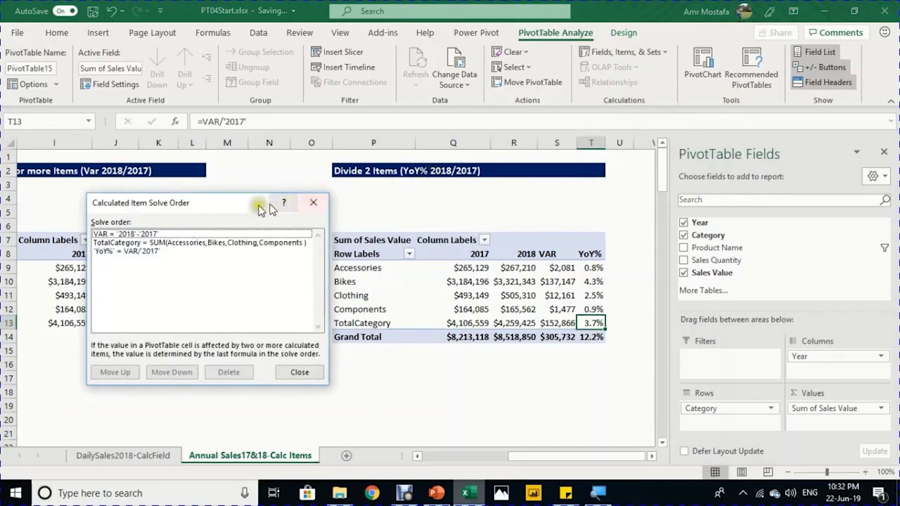
left_click_drag(235, 207, 232, 193)
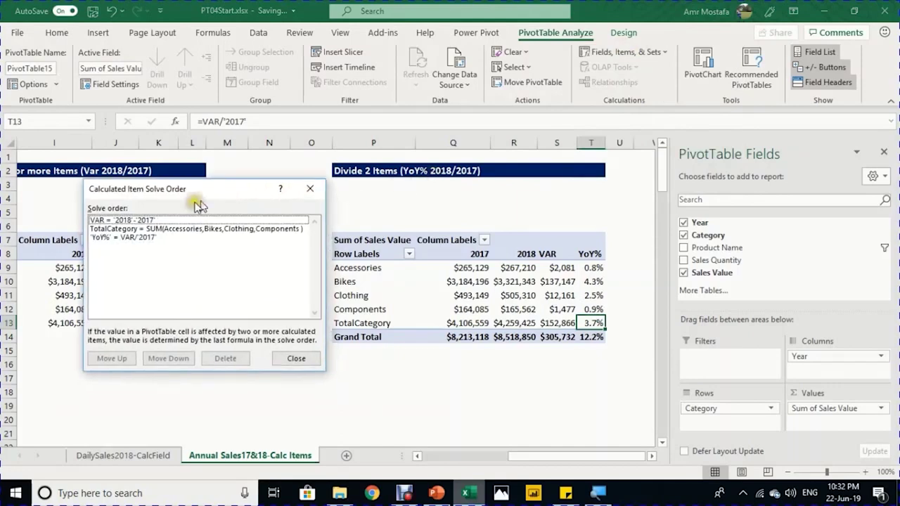
left_click(164, 226)
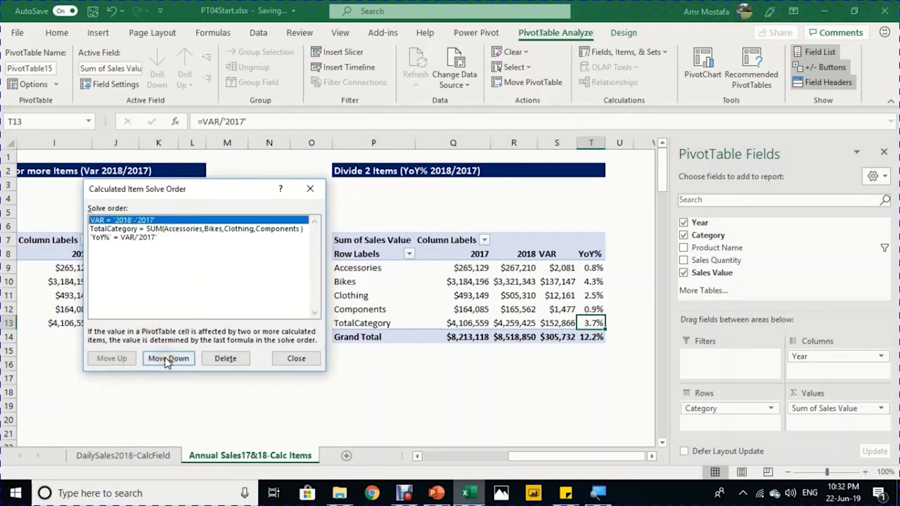
left_click(140, 229)
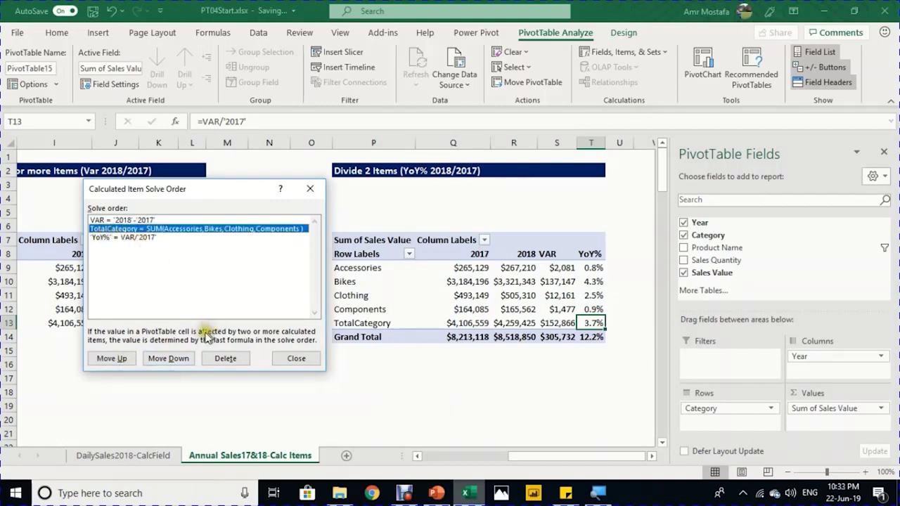
left_click(156, 357)
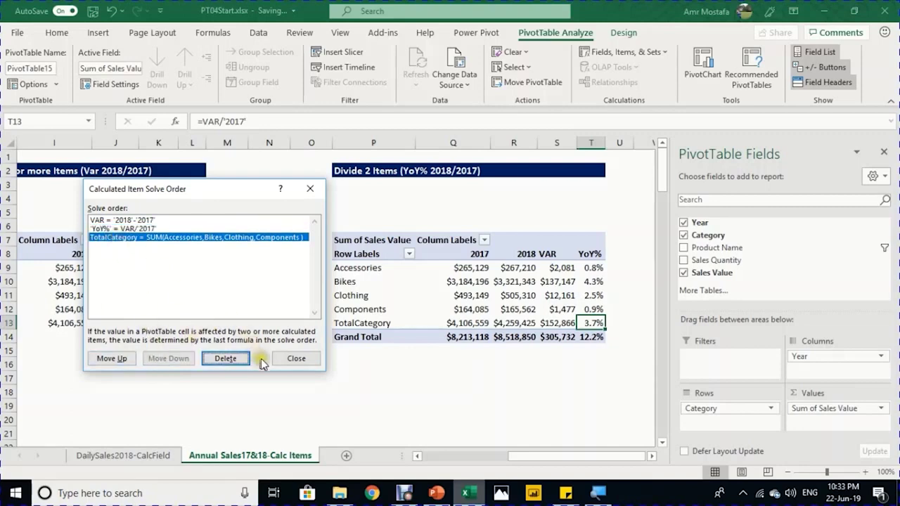
left_click(292, 360)
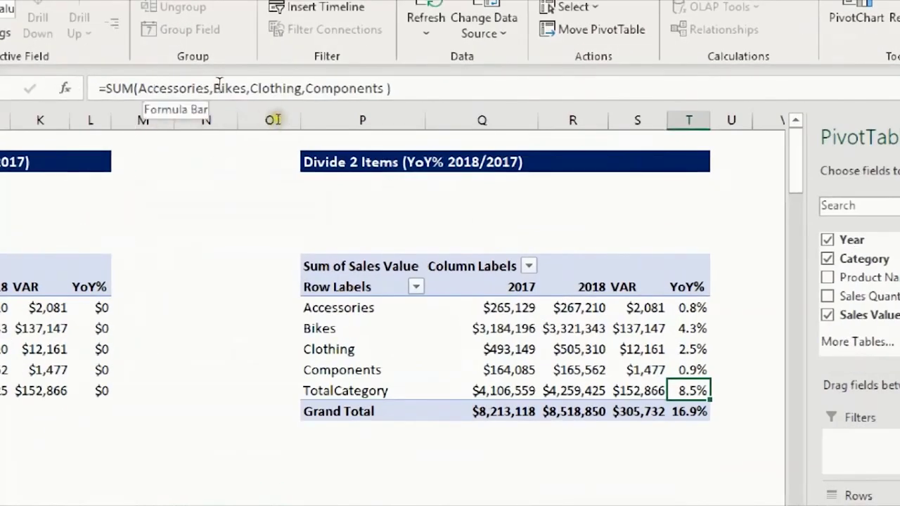
Step: Check the YoY% formula of the individual categories and the sum of the four category percentages
left_click(692, 325)
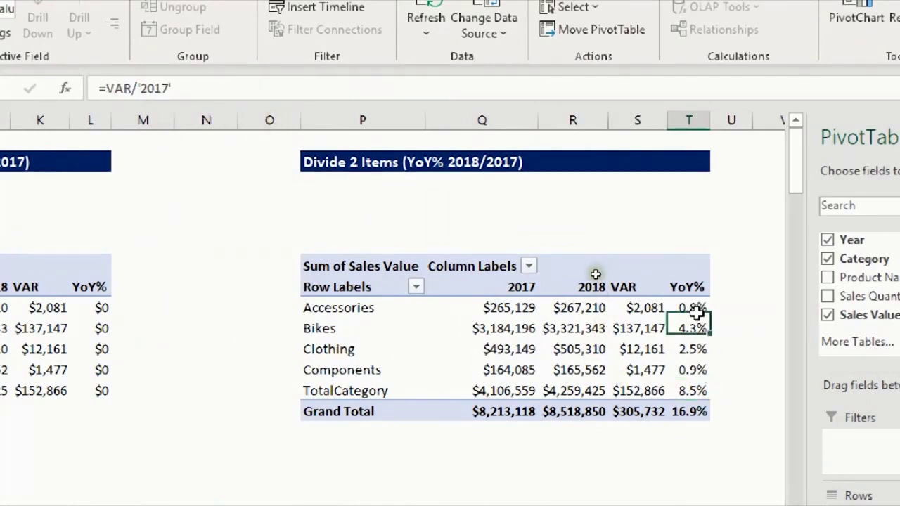
left_click_drag(696, 313, 689, 368)
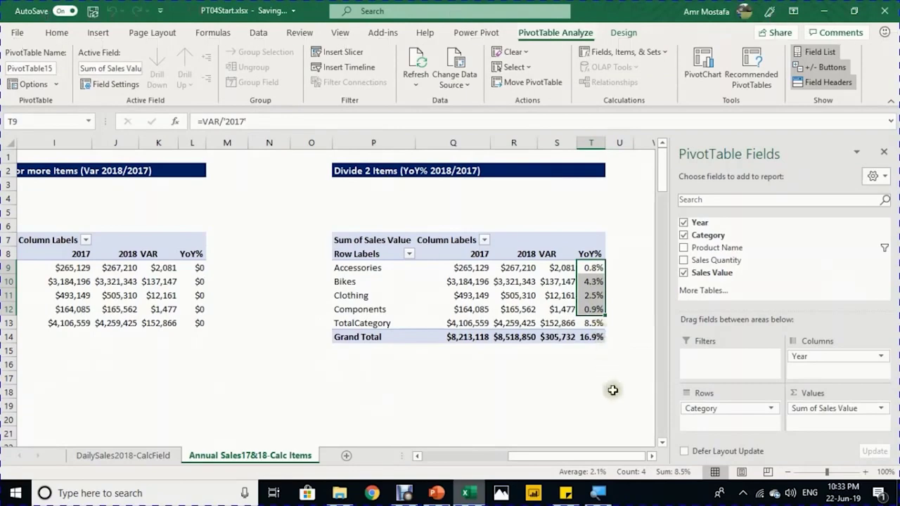
left_click(595, 298)
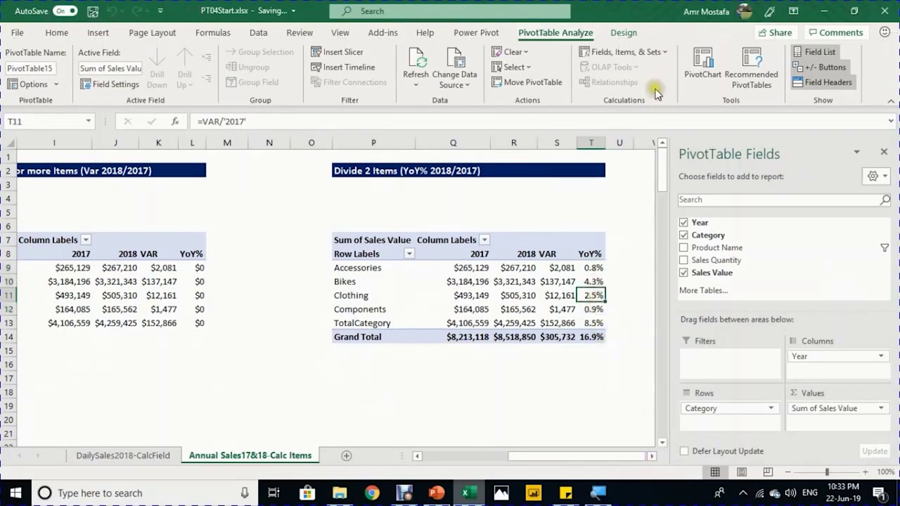
Step: Move the TotalCategory formula back above YoY% in the calculated item solve order
left_click(626, 52)
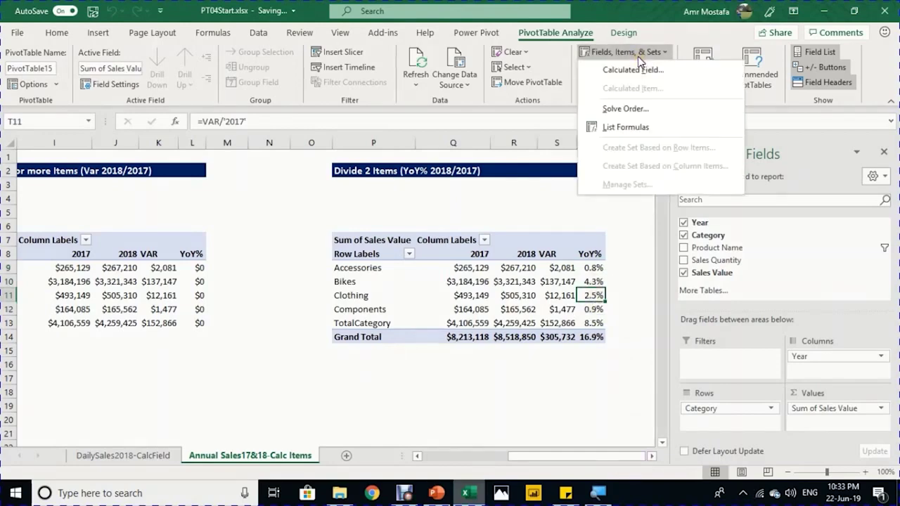
left_click(647, 111)
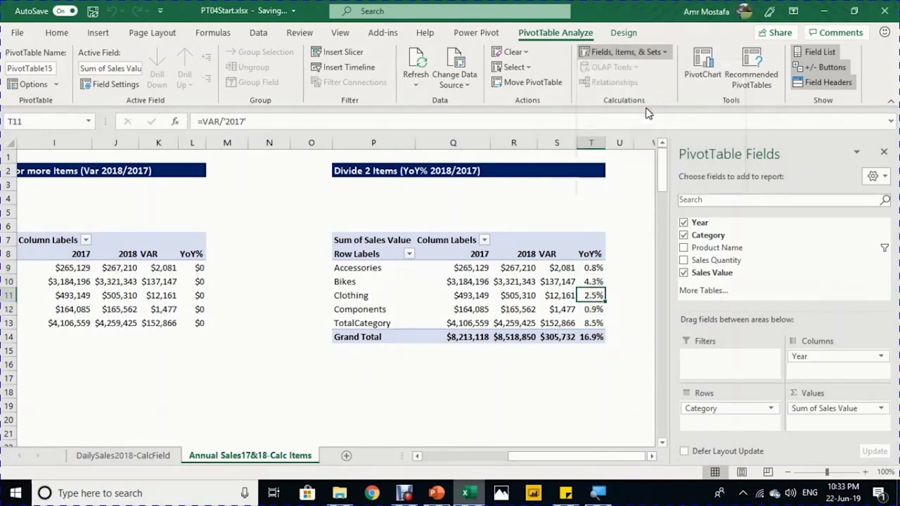
left_click(161, 237)
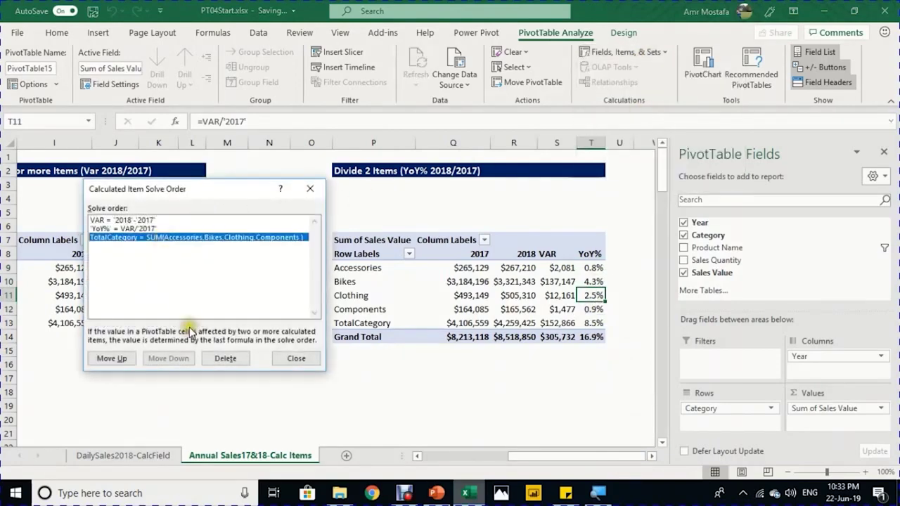
left_click(110, 359)
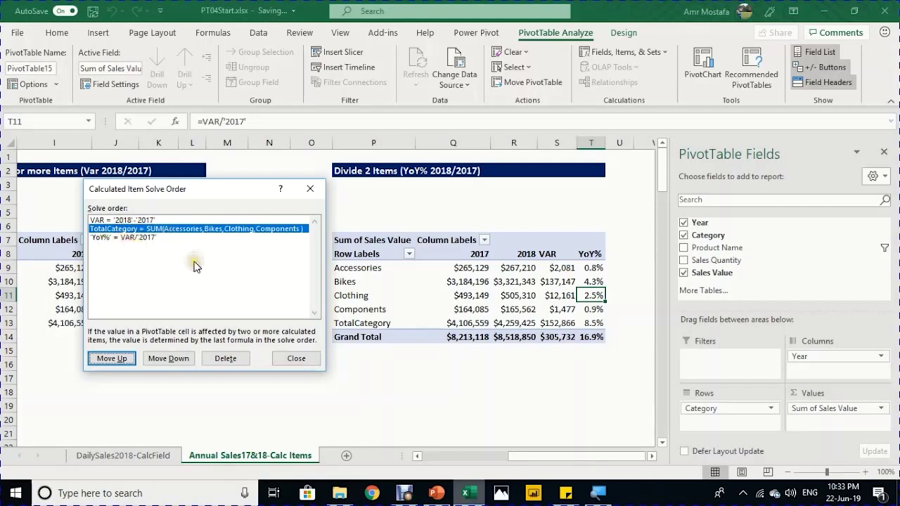
left_click(296, 359)
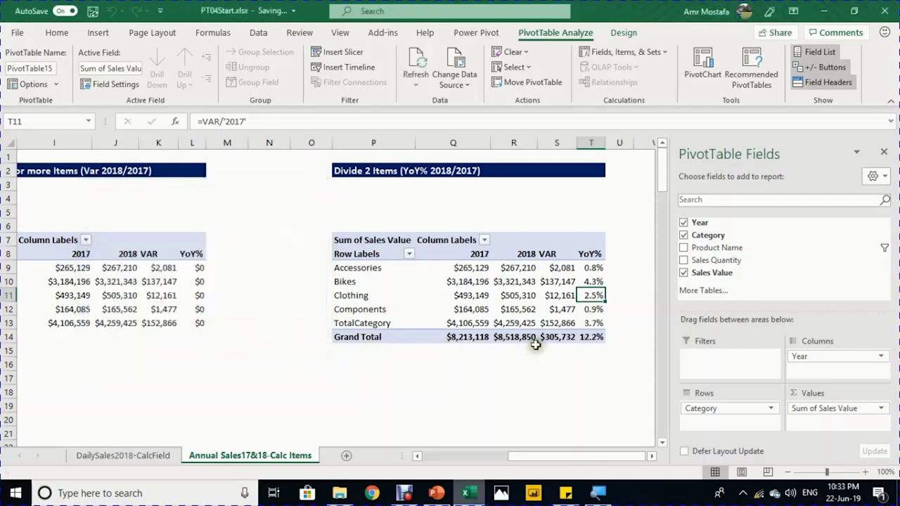
Step: Turn off grand totals for rows and columns in the YoY% PivotTable
left_click(467, 336)
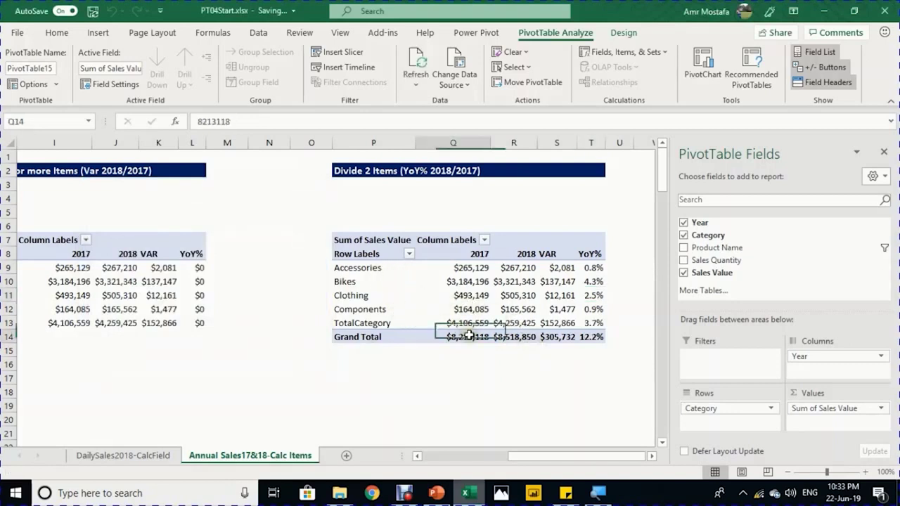
left_click(632, 34)
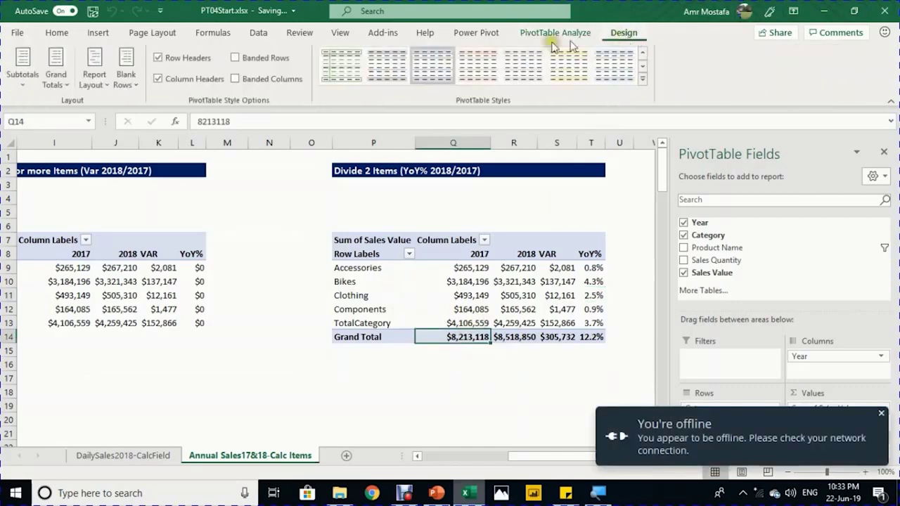
left_click(47, 88)
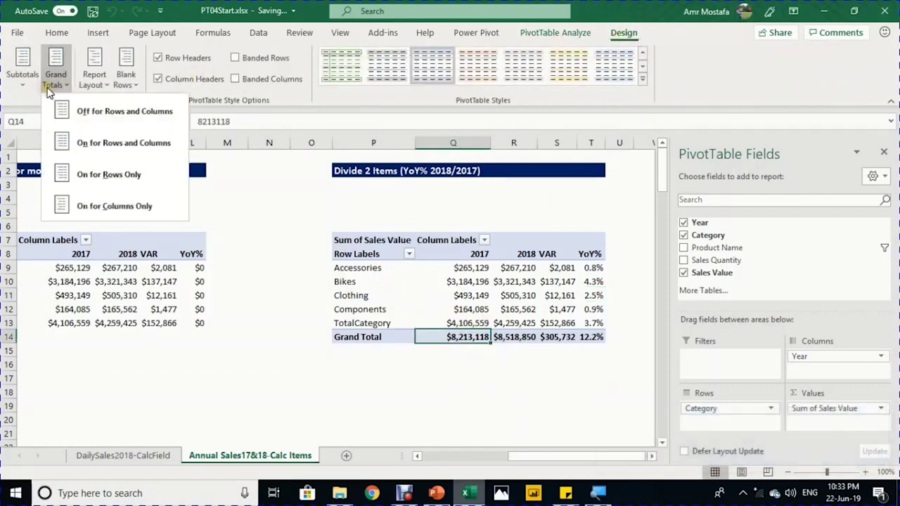
left_click(109, 123)
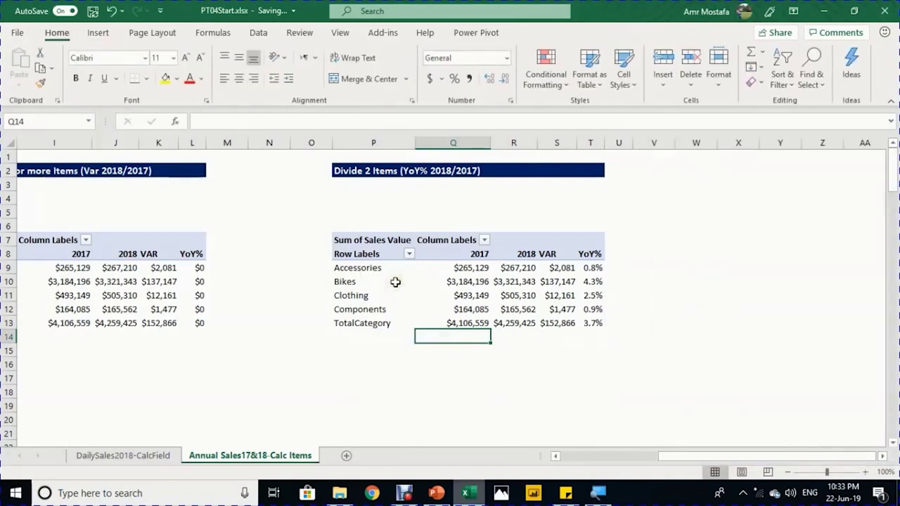
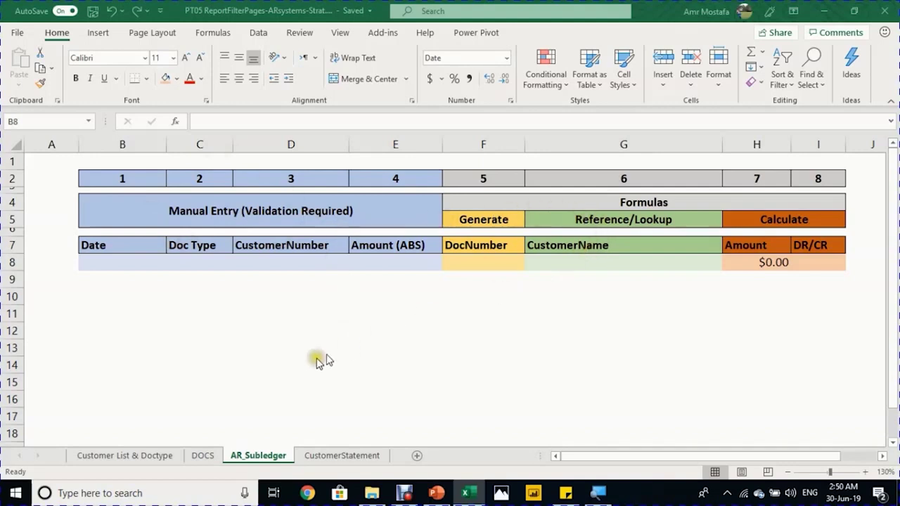
Step: Review the customer table on the Customer List & Doctype sheet, from its code column across to the telephone number column
left_click(155, 456)
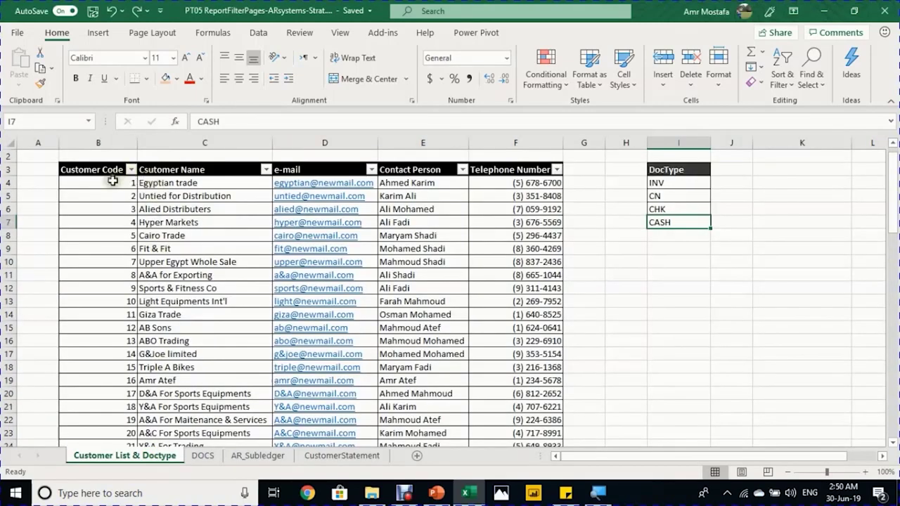
left_click(113, 184)
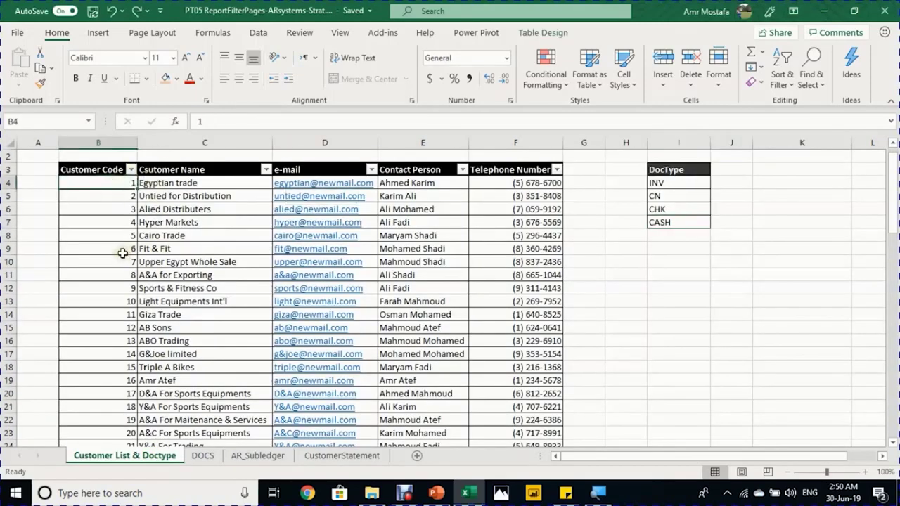
key("ctrl+Down")
key("ctrl+Up")
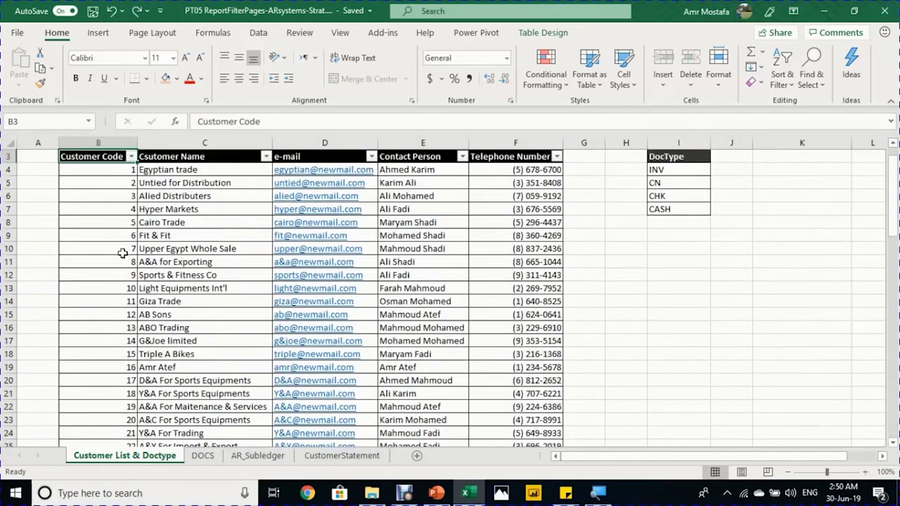
key("Right")
key("Right")
key("Right")
key("Right")
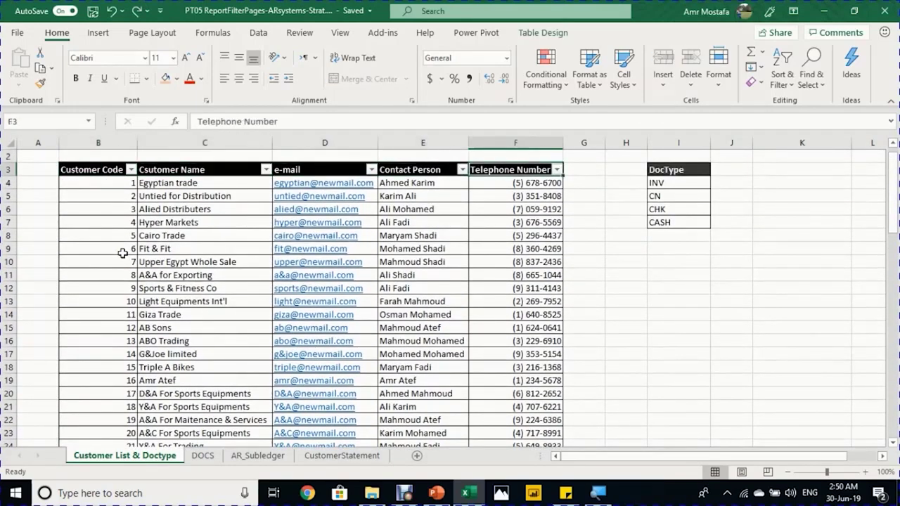
Step: Go through the document types INV, CN, CHK and CASH in the DocType list beside the customer table
key("Right")
key("Right")
key("Right")
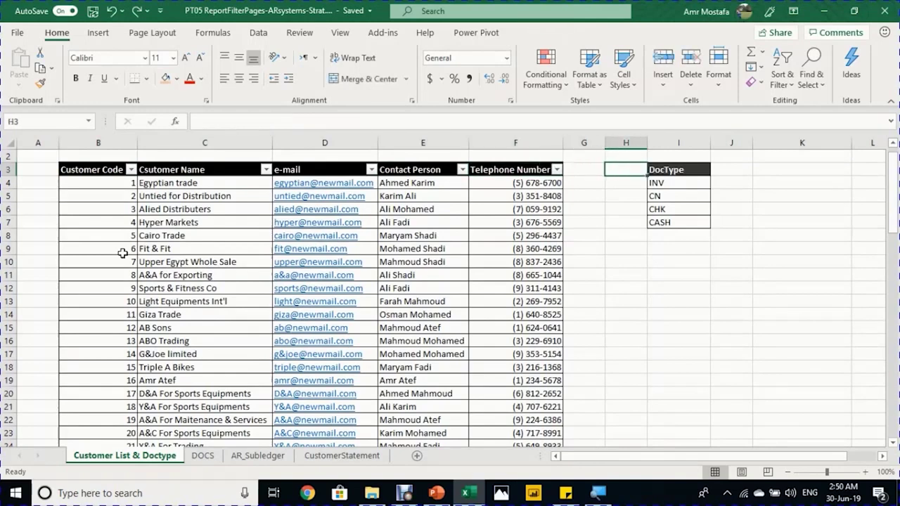
key("Down")
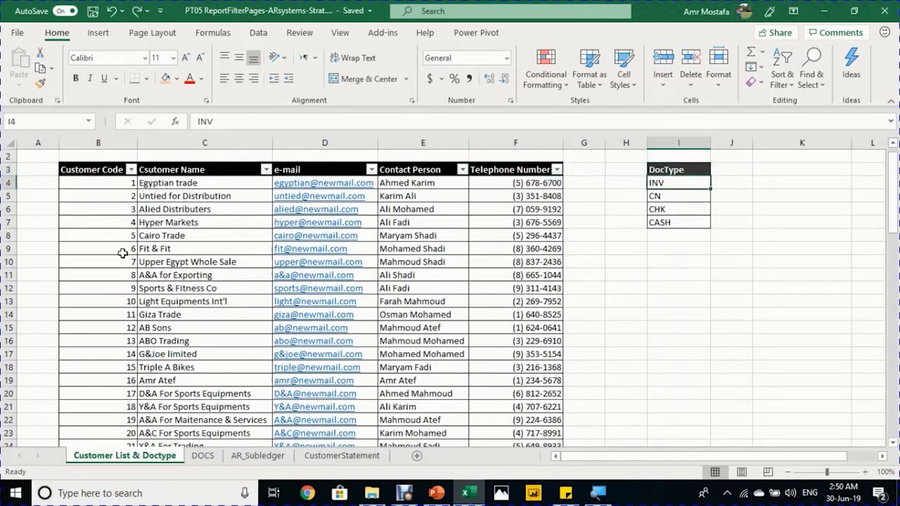
key("Down")
key("Down")
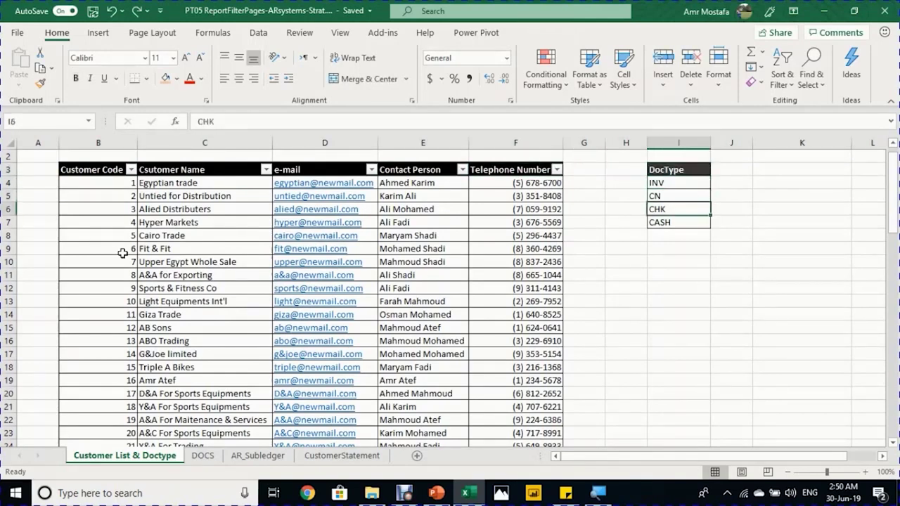
key("Down")
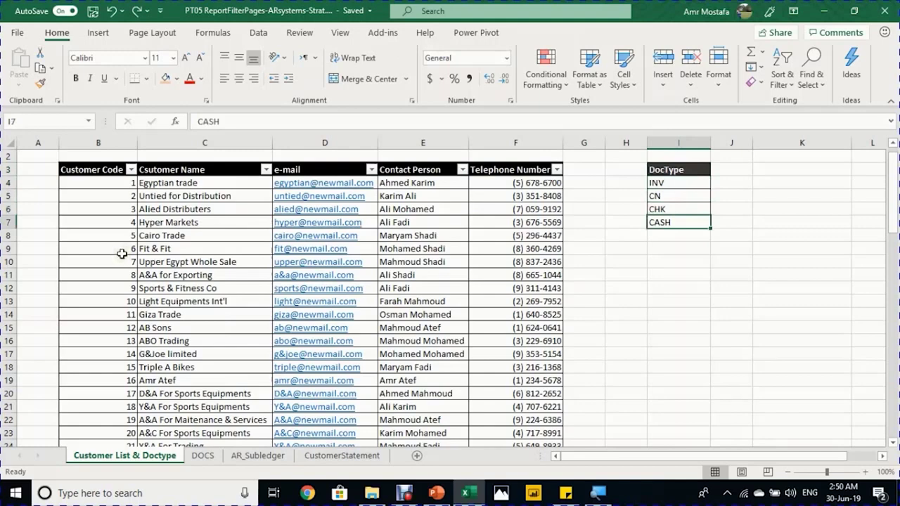
Step: Enter today's date, 30-06-2019, as the Date of the first record on the AR_Subledger sheet
left_click(246, 457)
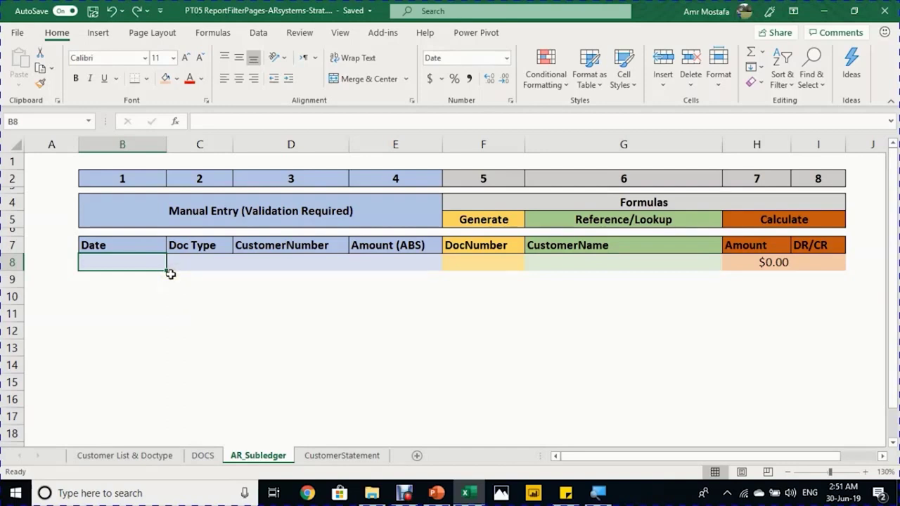
type("1")
key("Return")
key("Escape")
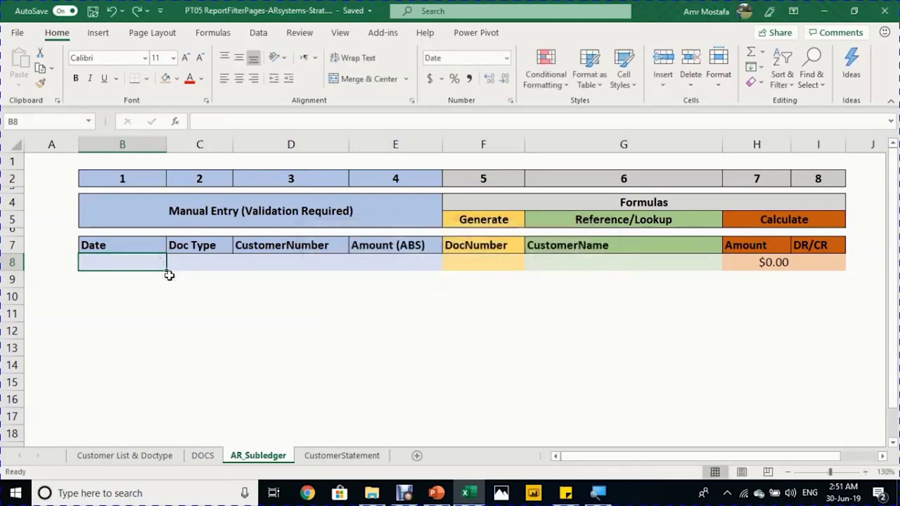
key("ctrl+semicolon")
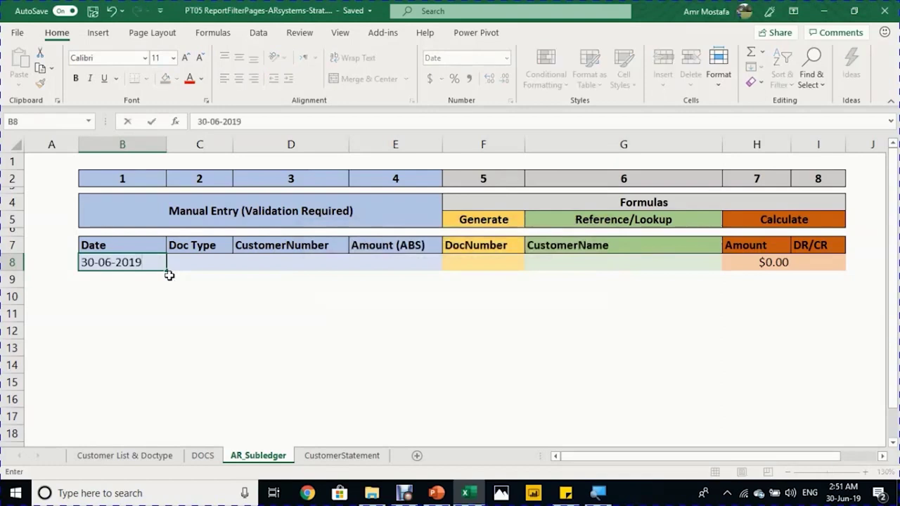
key("Return")
key("Up")
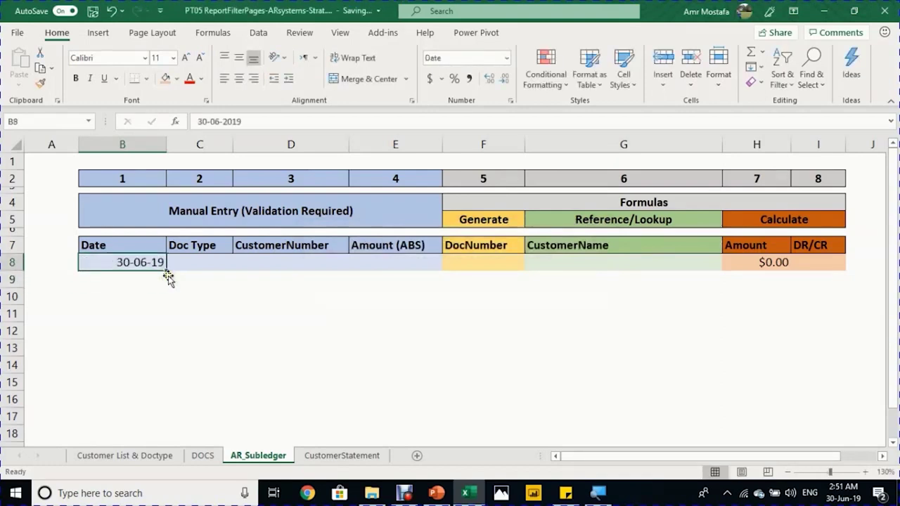
Step: Choose INV as the Doc Type of the first subledger record from its validation list
key("Right")
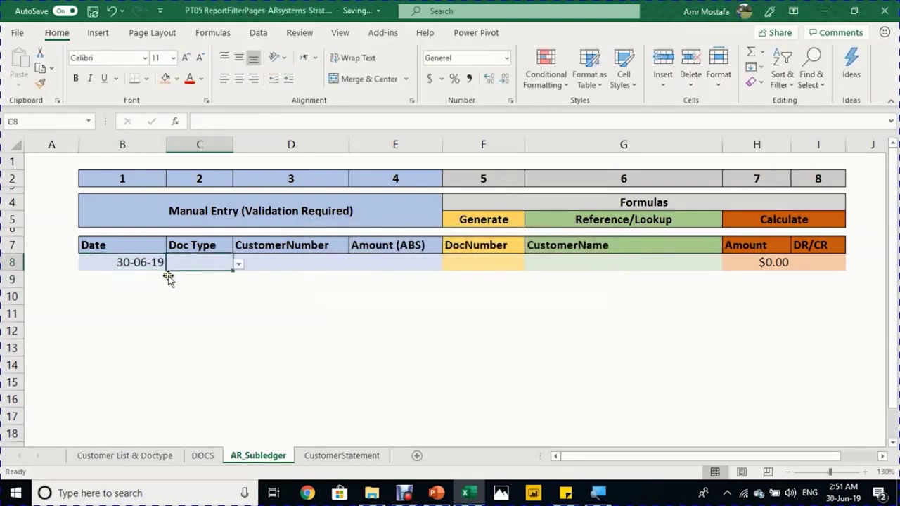
key("alt+Down")
key("Down")
key("Down")
key("Down")
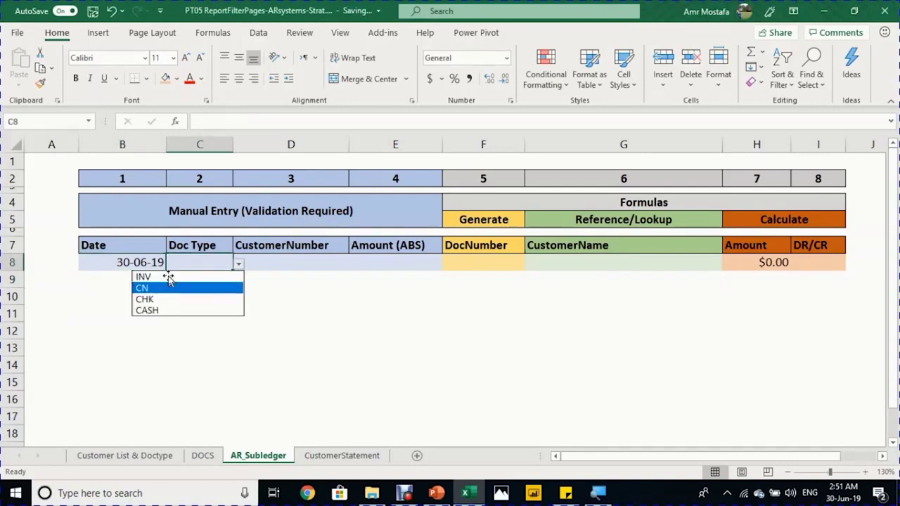
key("Up")
key("Up")
key("Up")
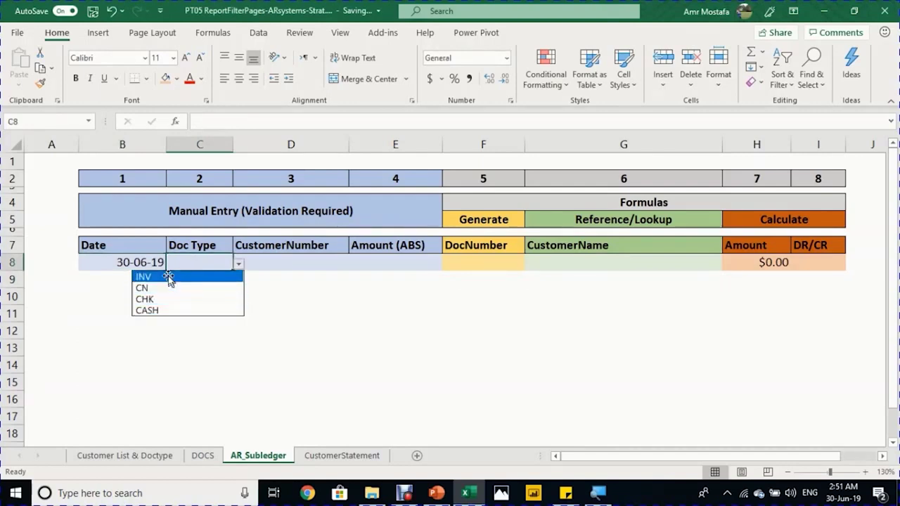
key("Return")
Step: Choose 3 as the CustomerNumber of the first subledger record from its validation list
key("Right")
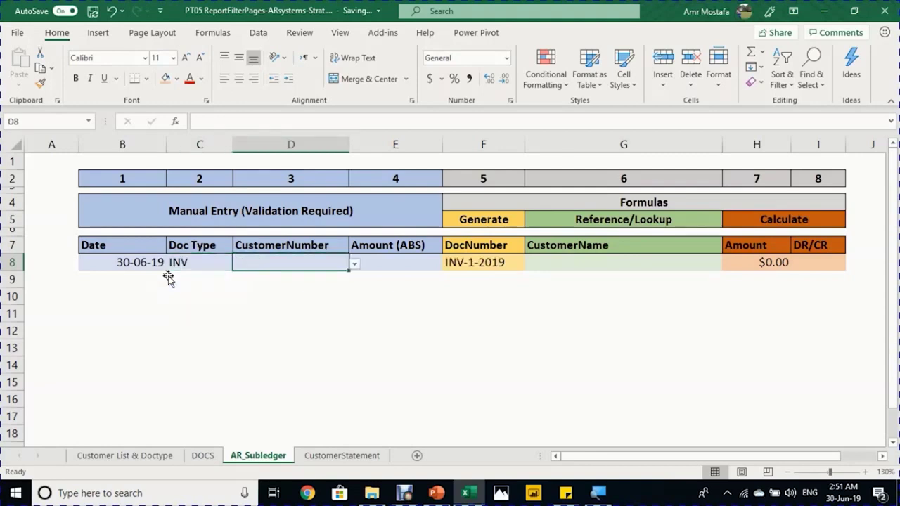
key("alt+Down")
key("Down")
key("Down")
key("Down")
key("Down")
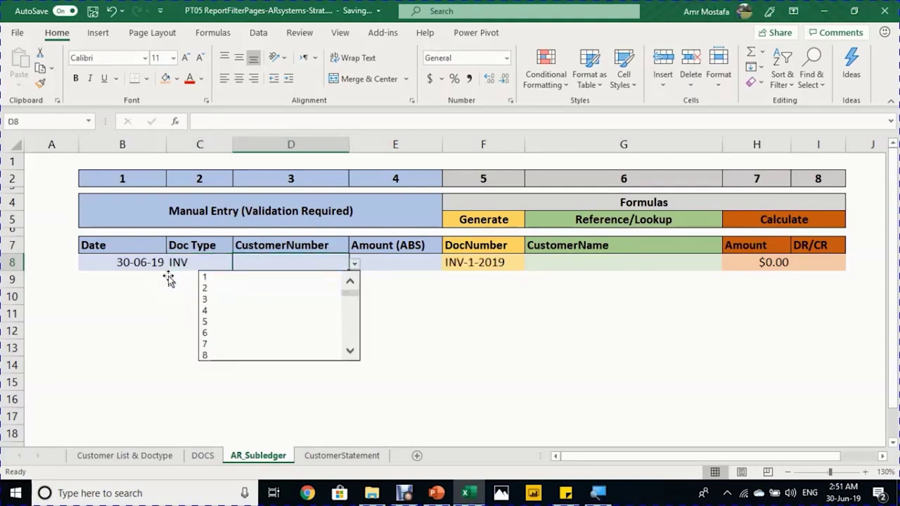
key("Up")
key("Up")
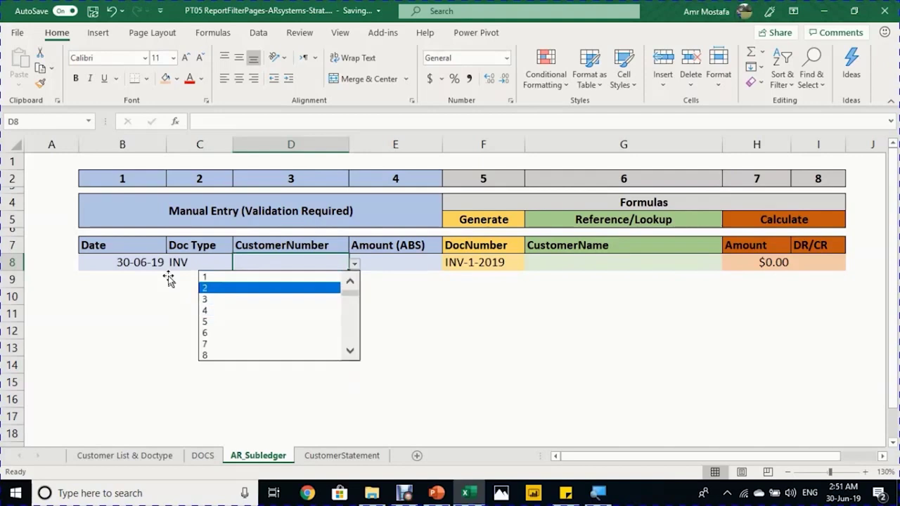
key("Up")
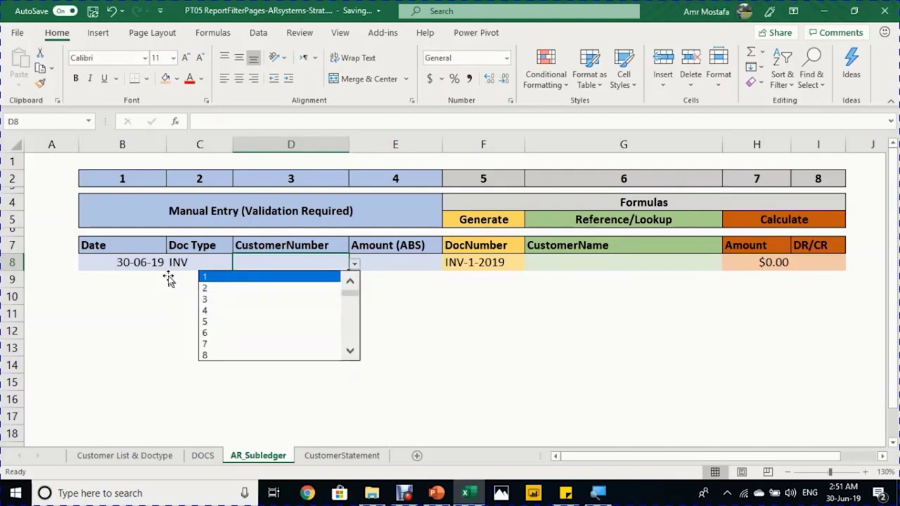
key("Down")
key("Down")
key("Return")
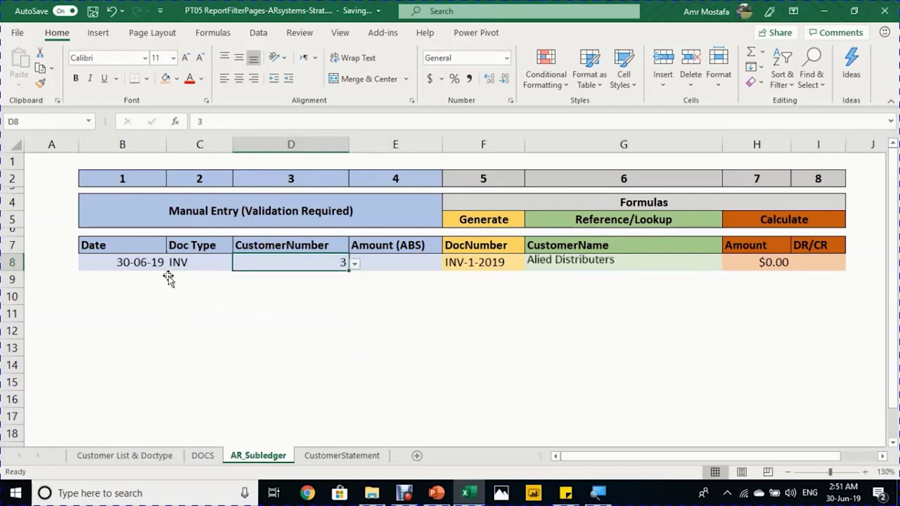
Step: Enter 5000 as the Amount (ABS) of the first subledger record
key("Tab")
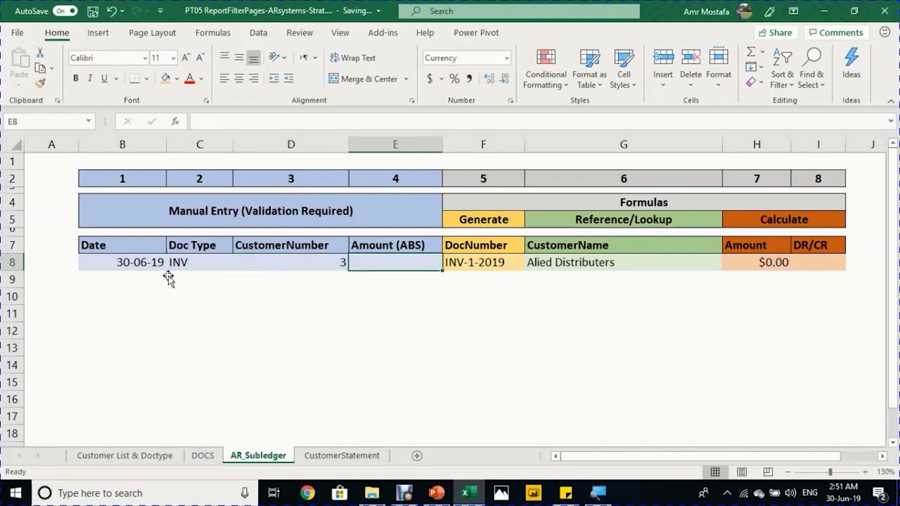
type("5,00")
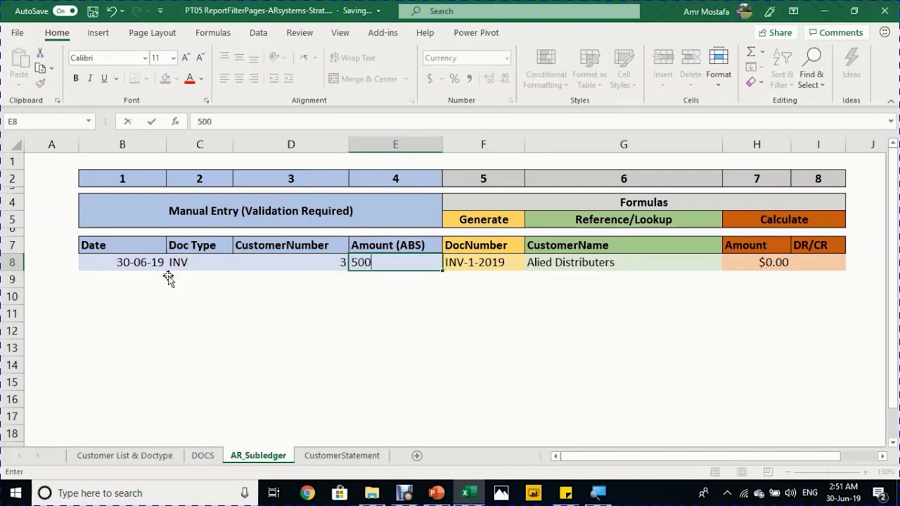
type("0")
key("Return")
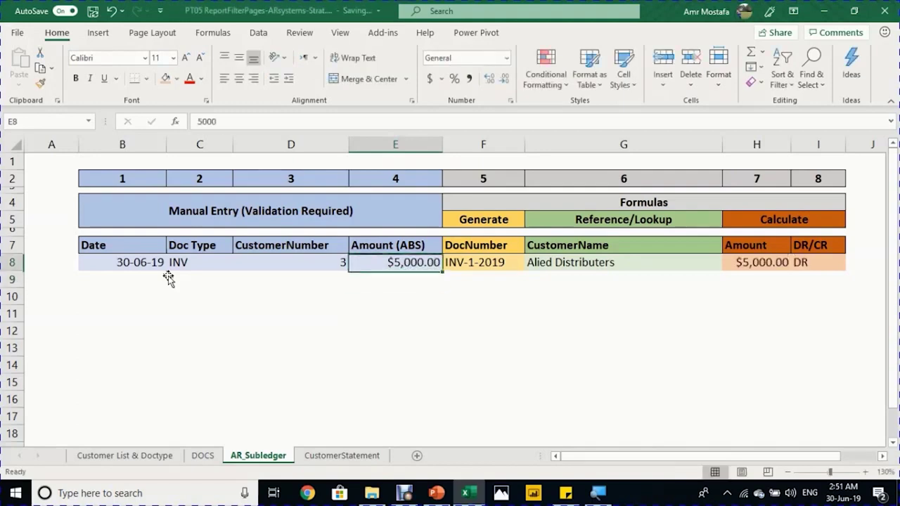
Step: Examine the formulas in the DocNumber, CustomerName, Amount and DR/CR cells of the first record, ending back at its Date
key("Up")
key("Right")
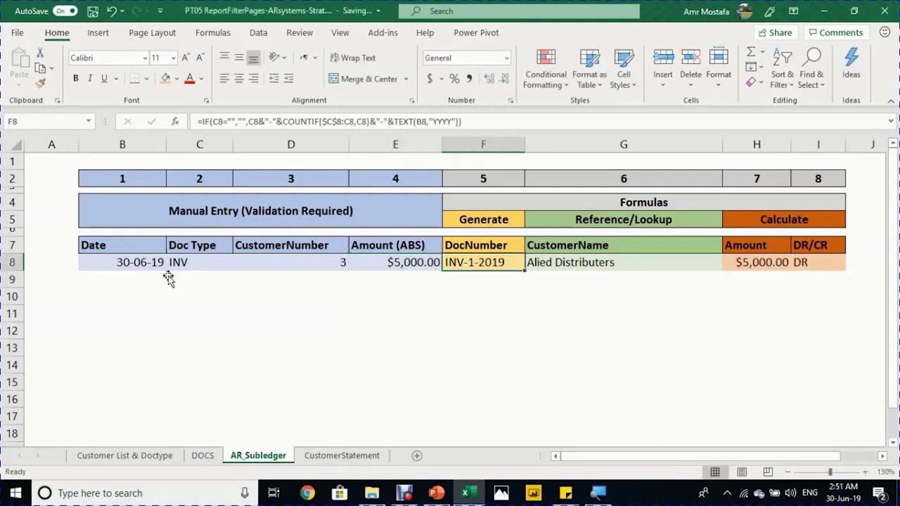
key("Right")
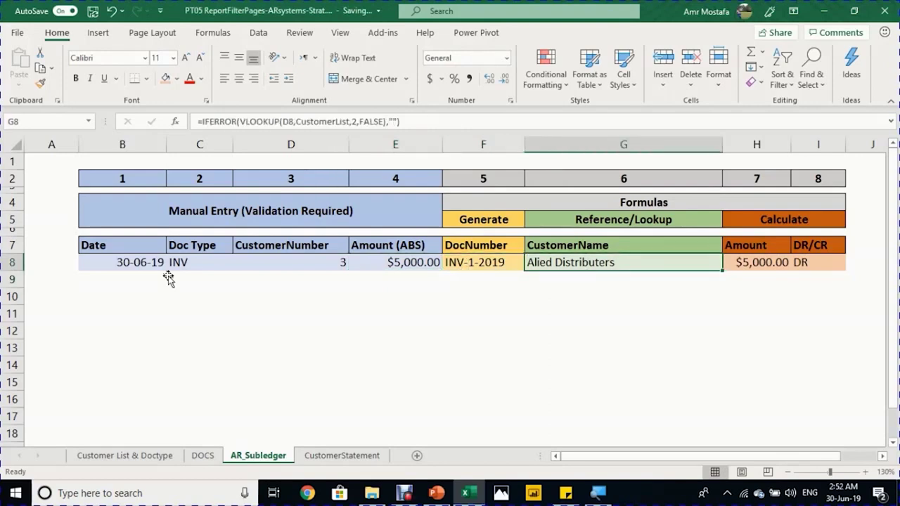
key("Right")
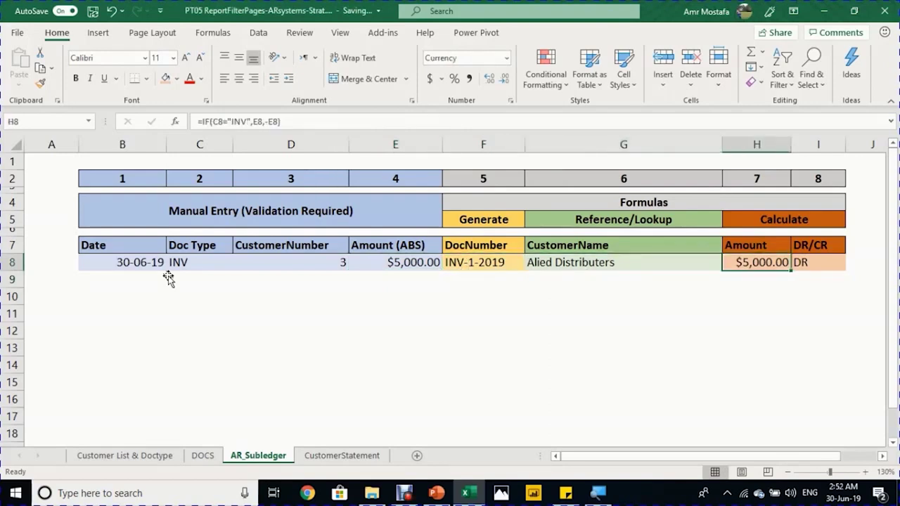
key("Right")
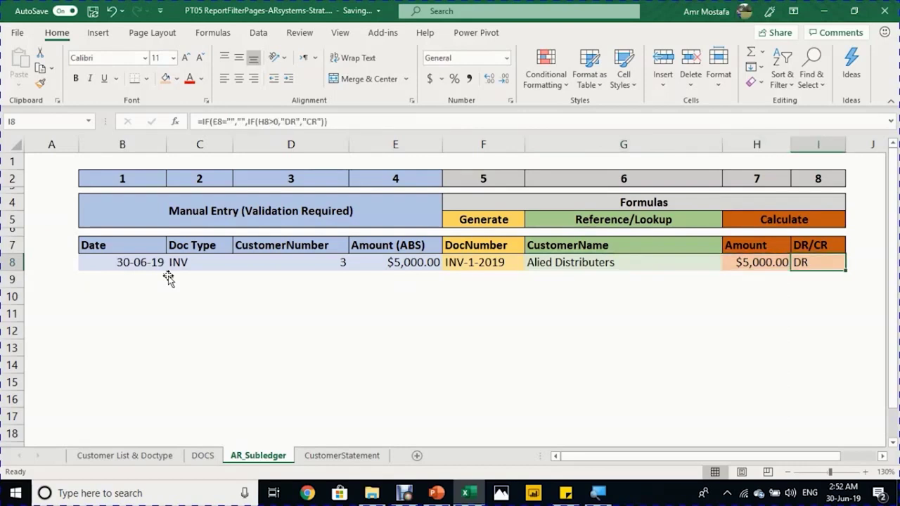
key("Left")
key("Left")
key("Left")
key("Left")
key("Left")
key("Left")
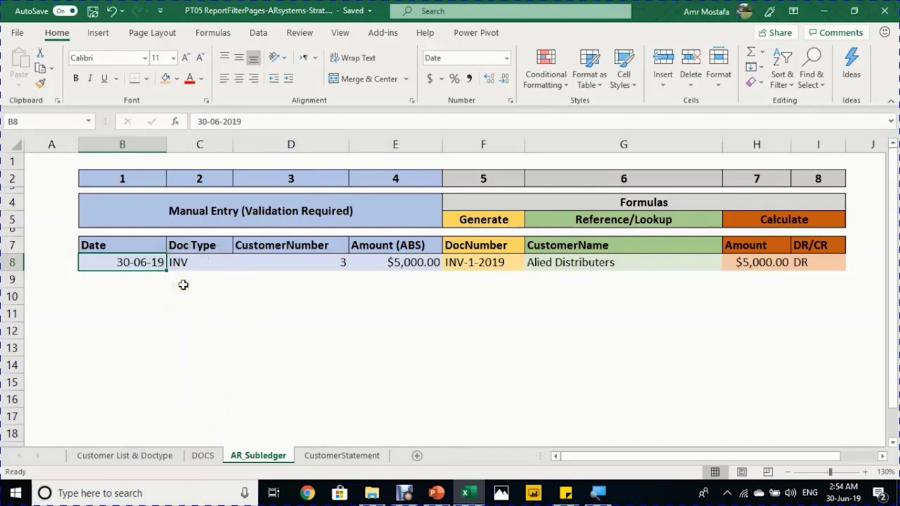
Step: Convert the subledger range B7:I8 into an Excel table with headers
left_click(156, 245)
left_click(150, 261)
key("ctrl+t")
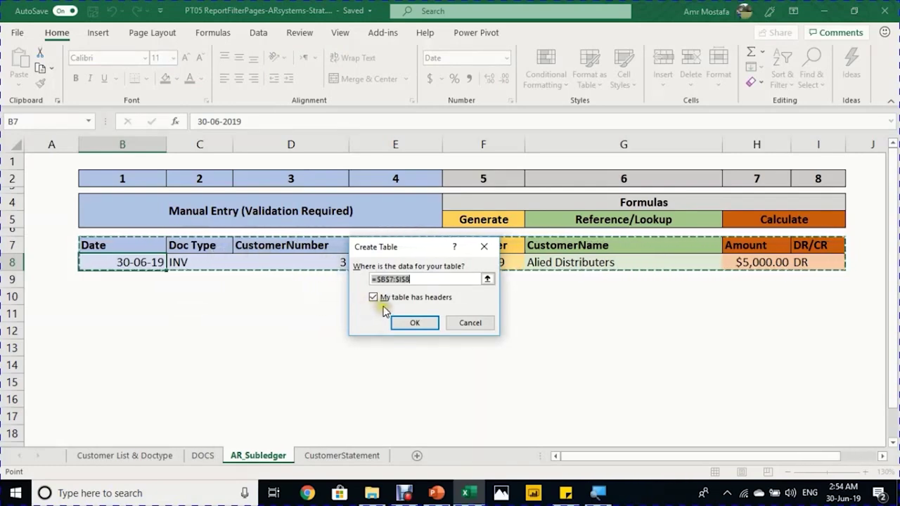
left_click(413, 324)
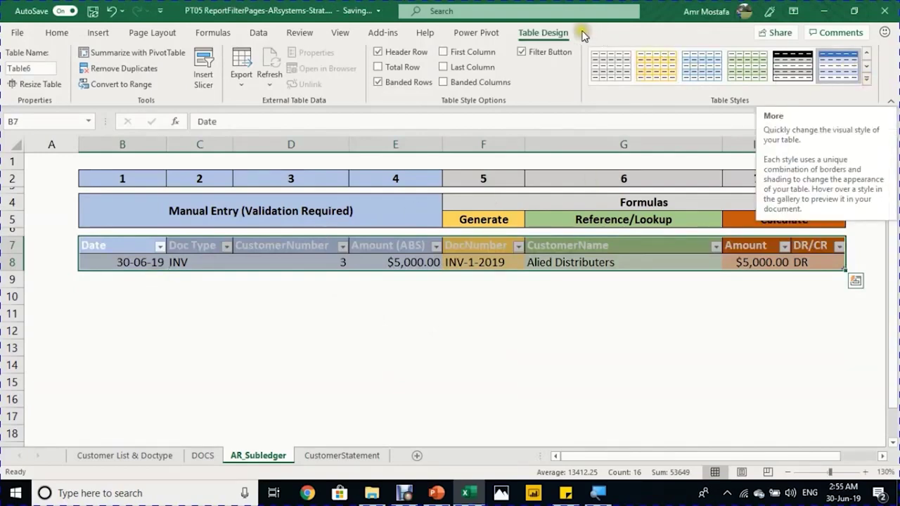
Step: Apply the plain, uncoloured Light style to the subledger table and turn off its banded rows
left_click(866, 78)
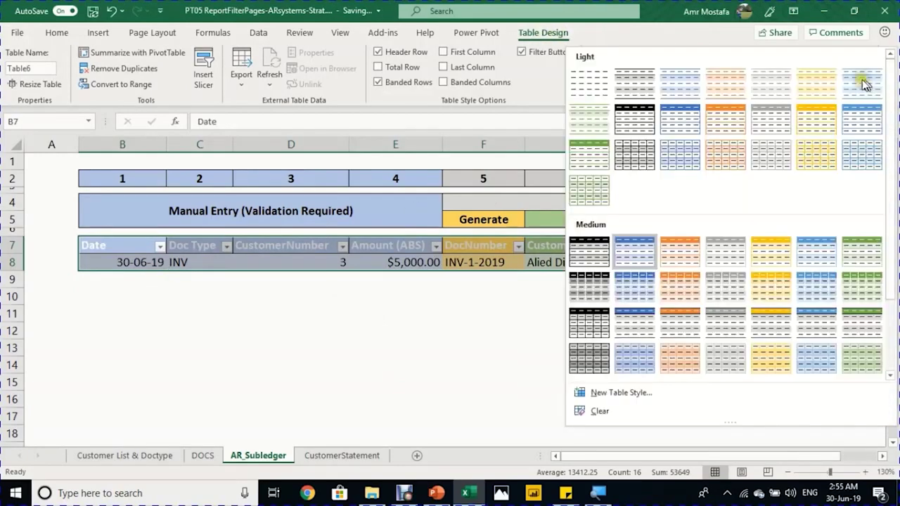
left_click(584, 84)
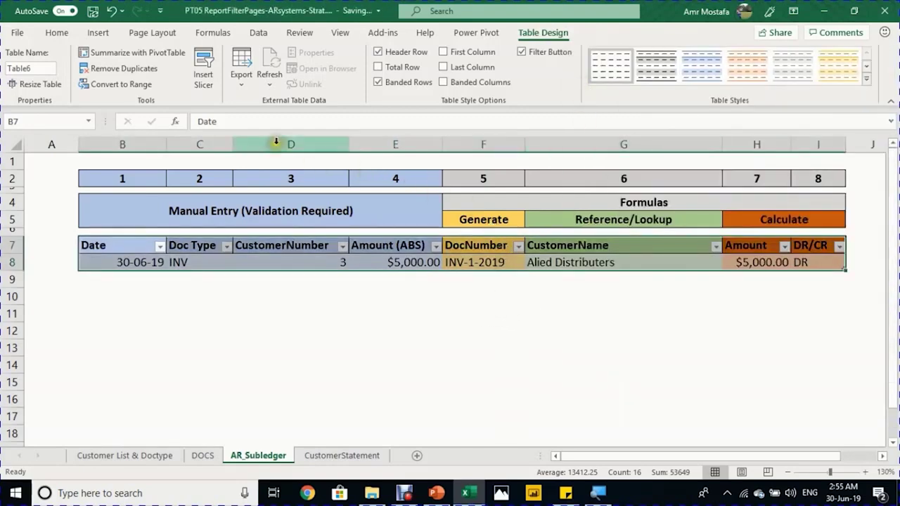
left_click(412, 83)
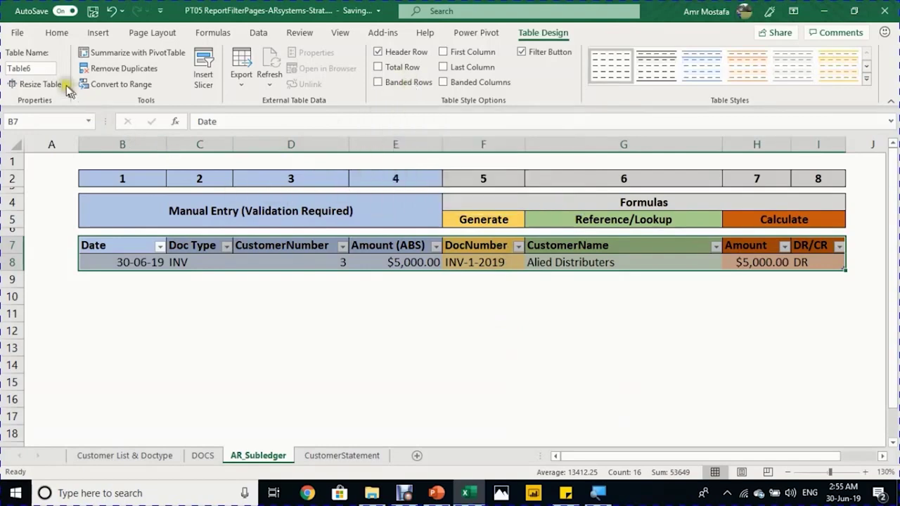
Step: Name the subledger table AR_Subledger
left_click(40, 68)
type("AR")
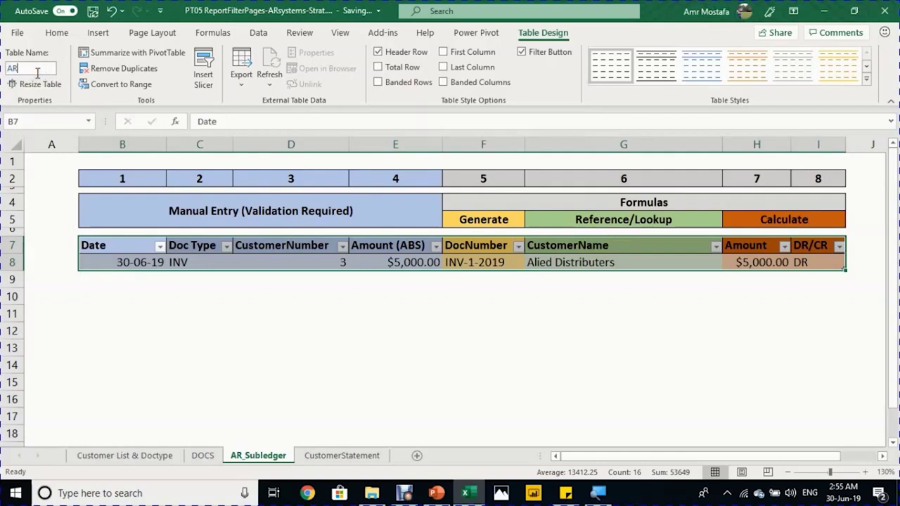
type("_Subledger")
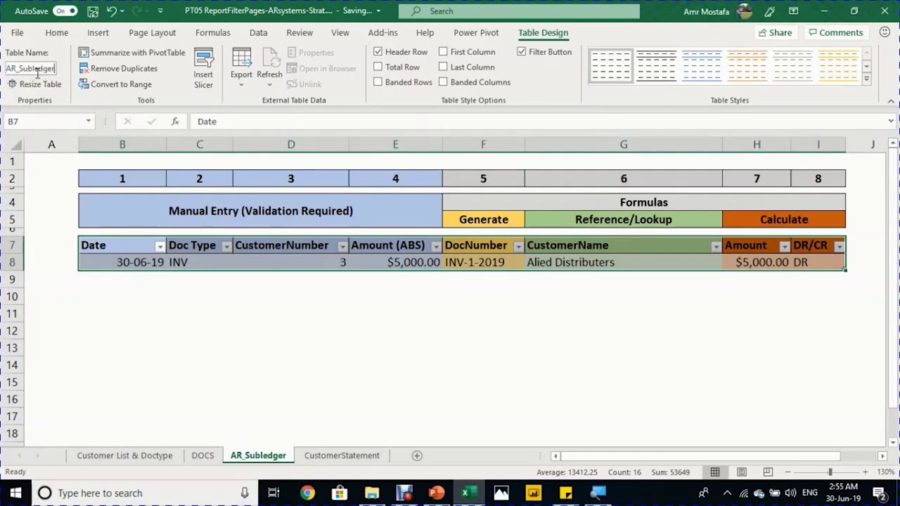
key("Return")
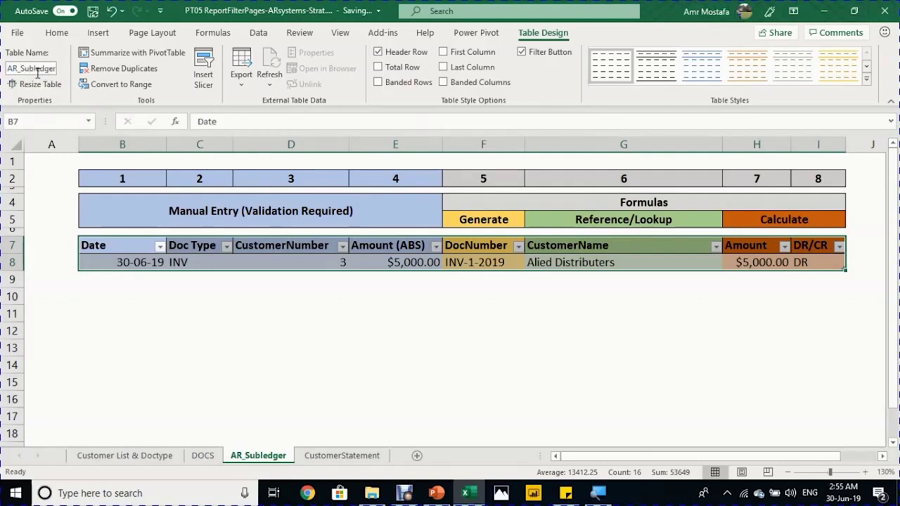
Step: Clear the four manual entry cells, Date to Amount (ABS), in the first row of the subledger table
left_click(141, 261)
left_click_drag(141, 257, 373, 263)
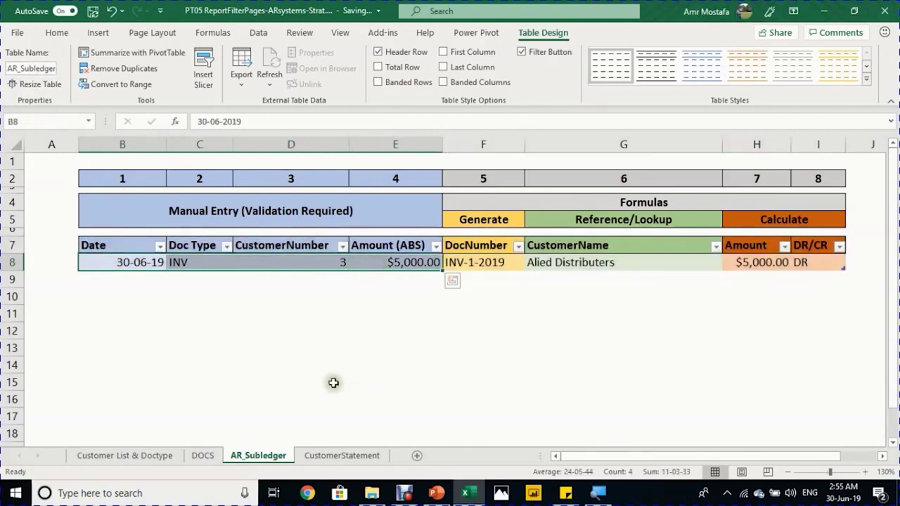
key("Delete")
left_click(160, 263)
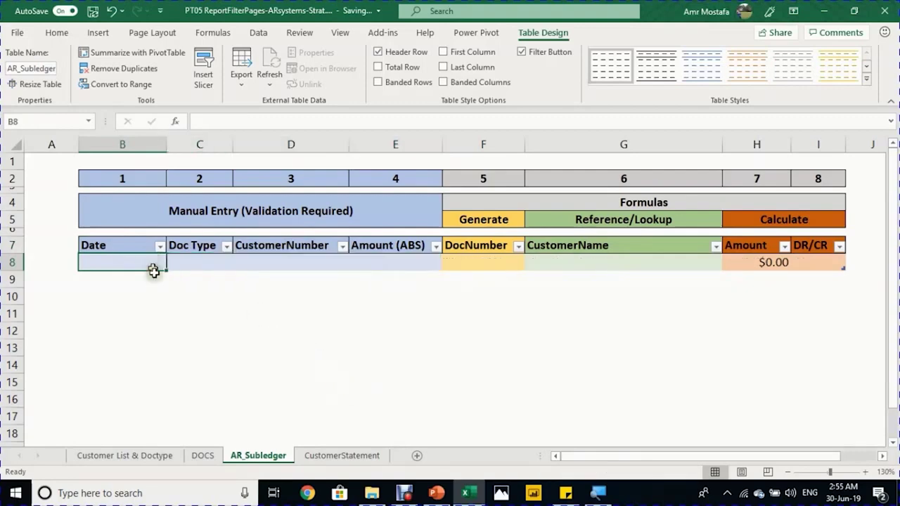
Step: Copy all May documents from the DOCS sheet and paste them as values into the AR_Subledger table starting at B8
left_click(204, 456)
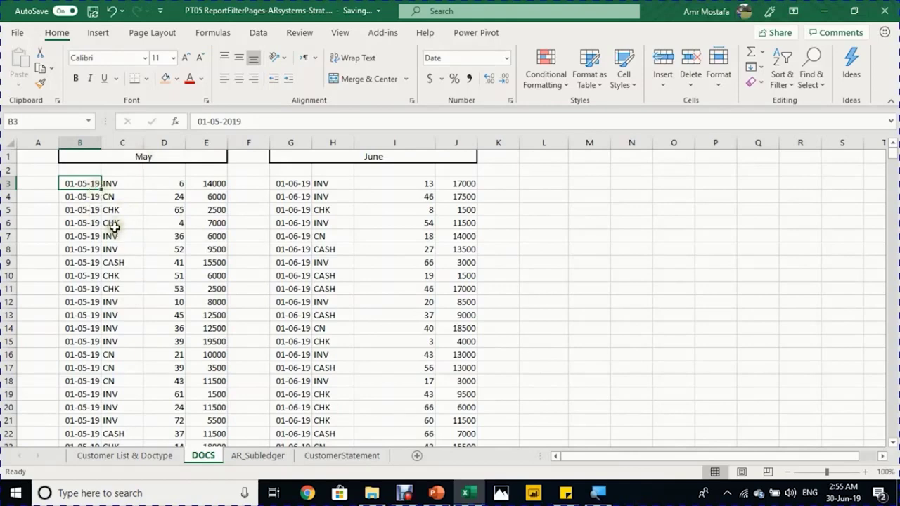
key("ctrl+shift+Down")
key("ctrl+shift+Right")
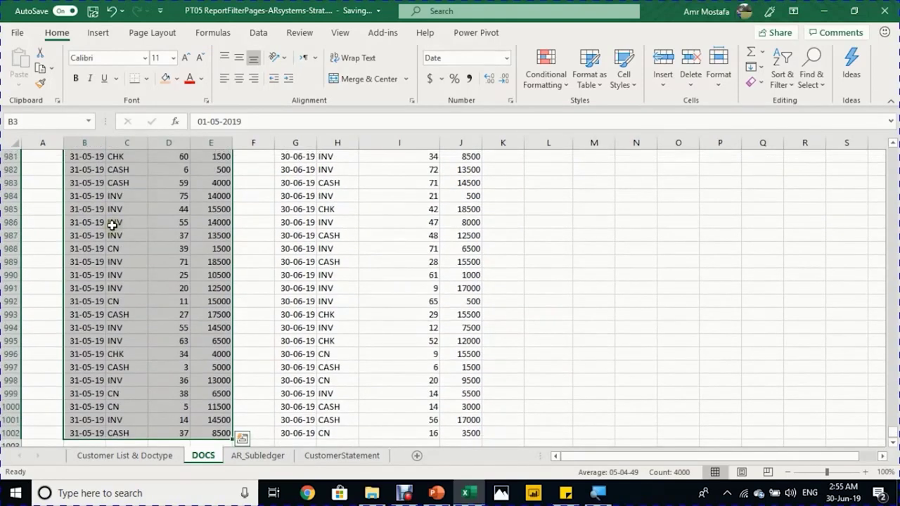
key("ctrl+c")
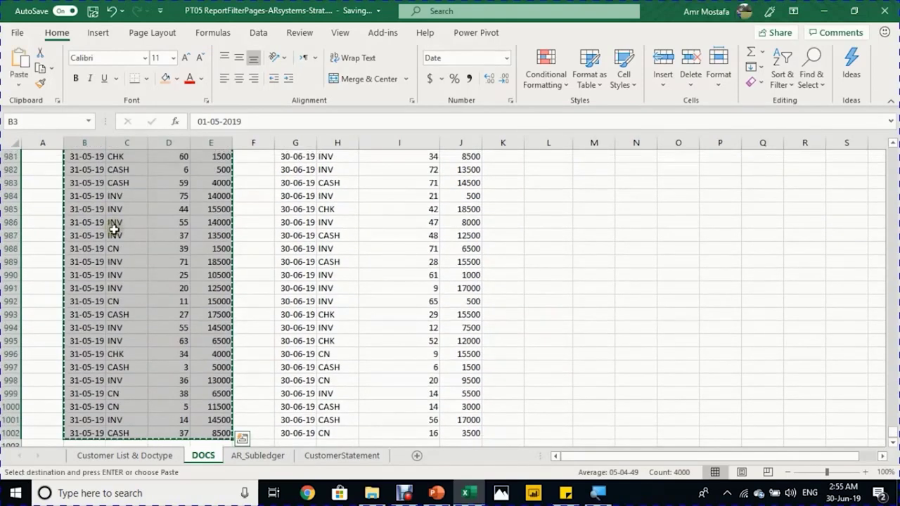
left_click(257, 457)
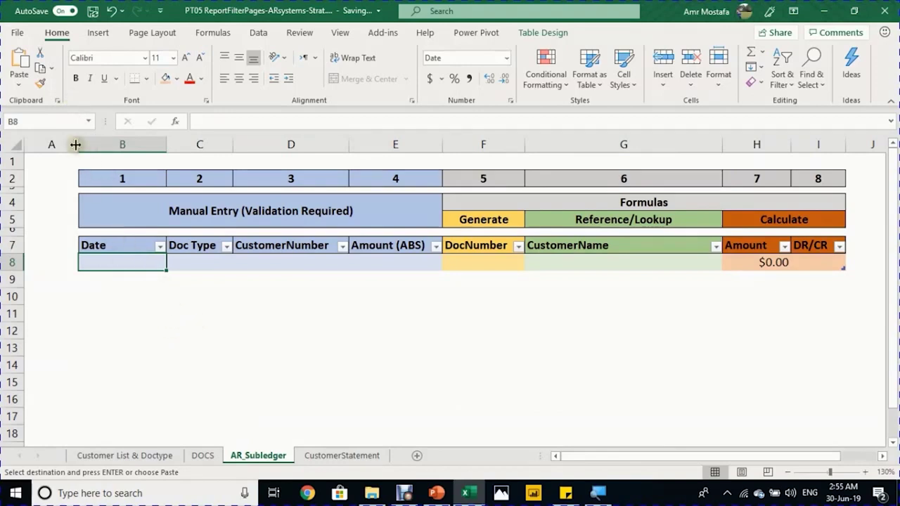
left_click(21, 85)
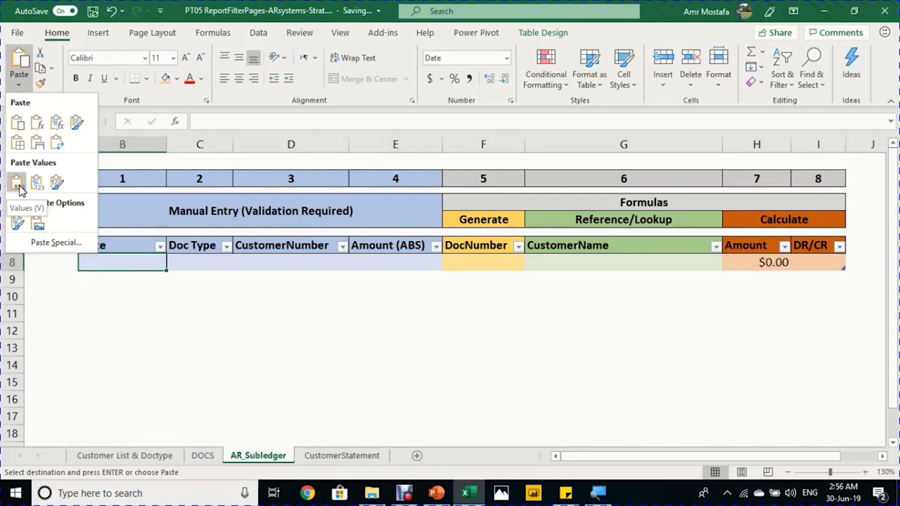
left_click(18, 184)
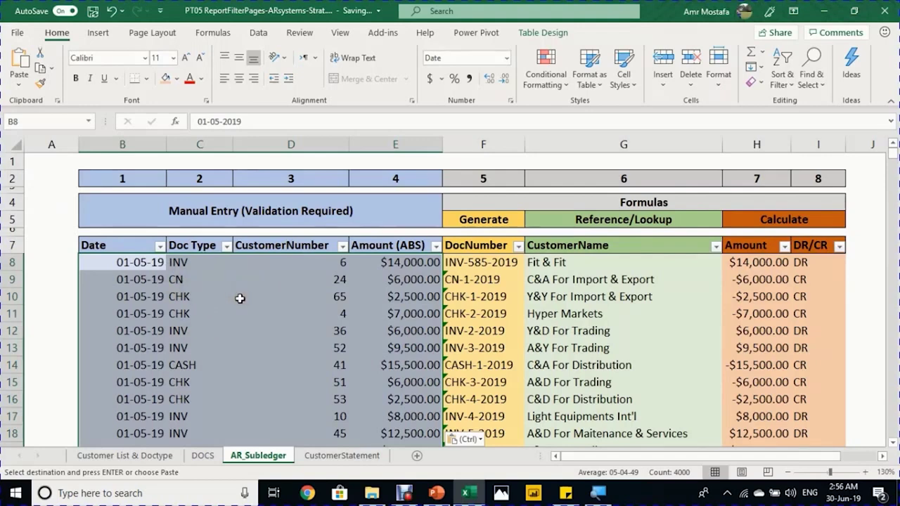
Step: Create a PivotTable from the AR_Subledger table at cell B2 of the existing CustomerStatement sheet
left_click(395, 280)
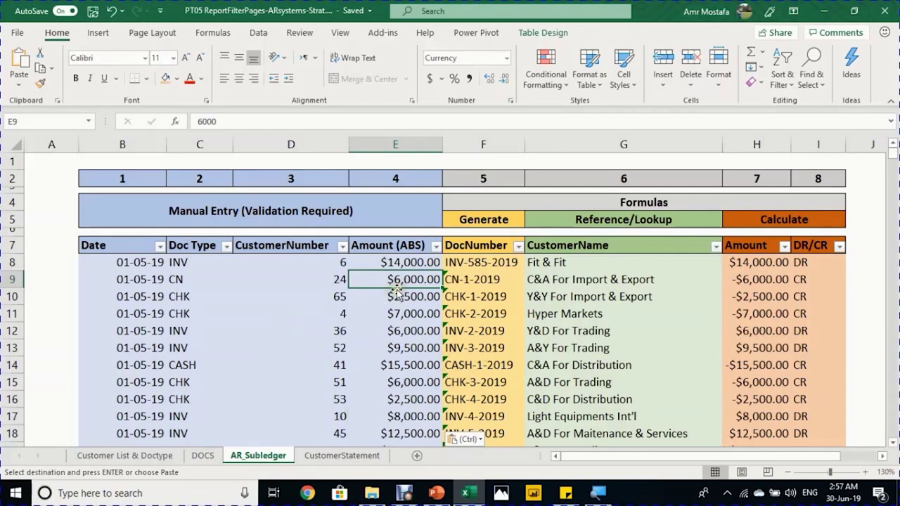
key("alt+n")
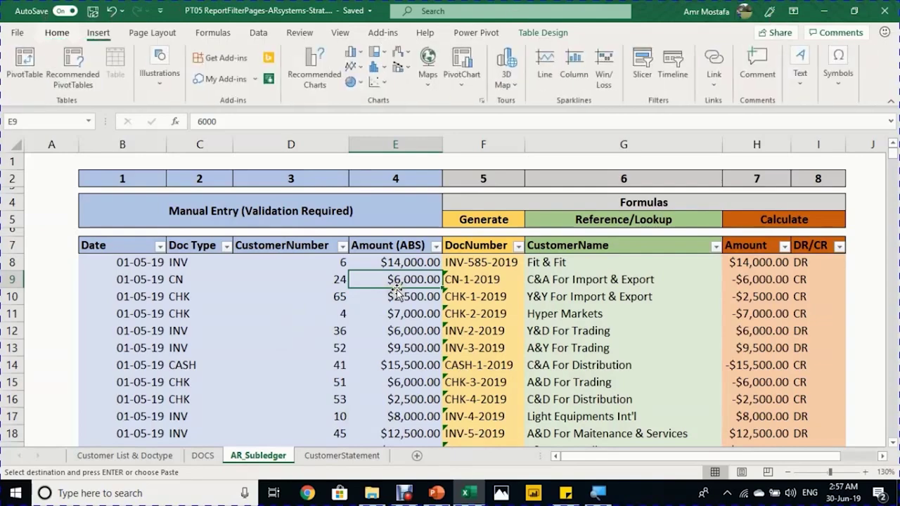
key("v")
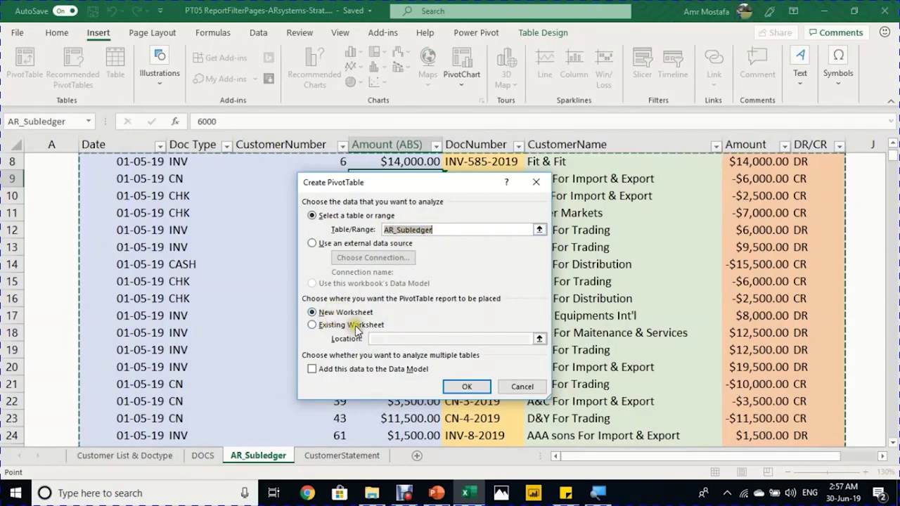
left_click(321, 326)
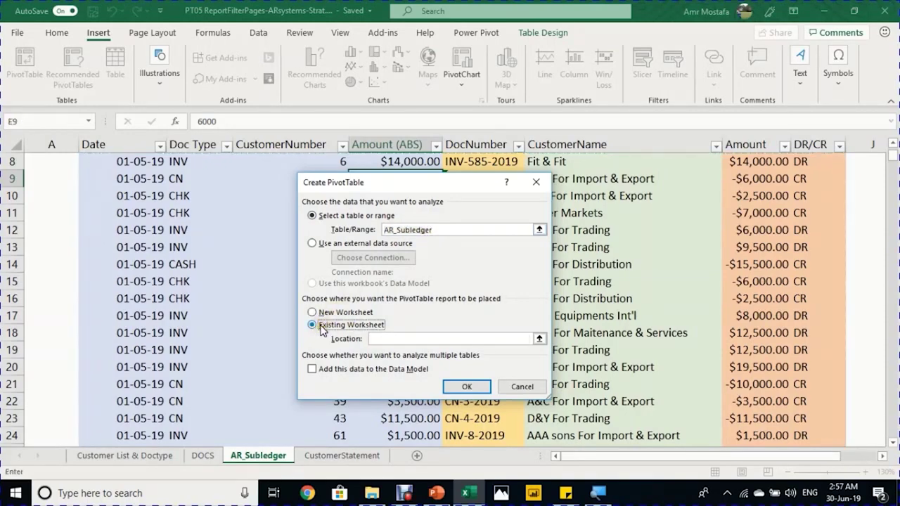
left_click(331, 458)
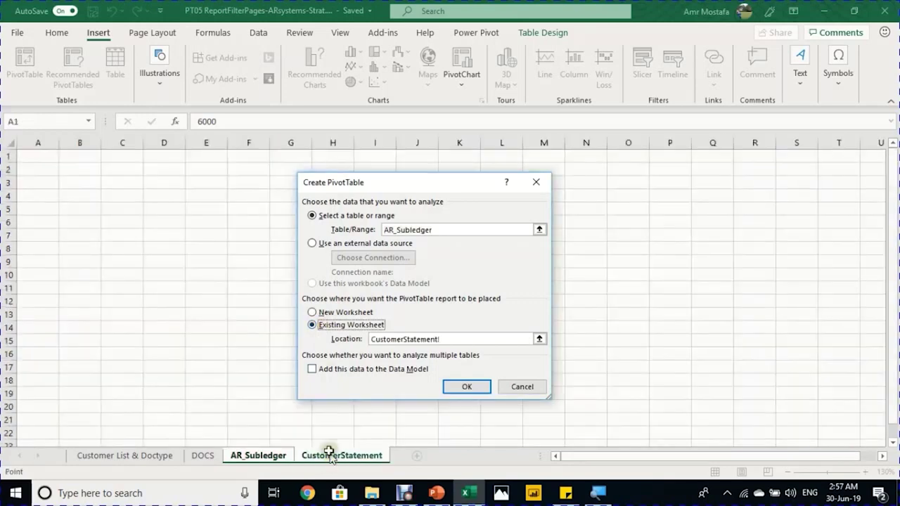
left_click(72, 173)
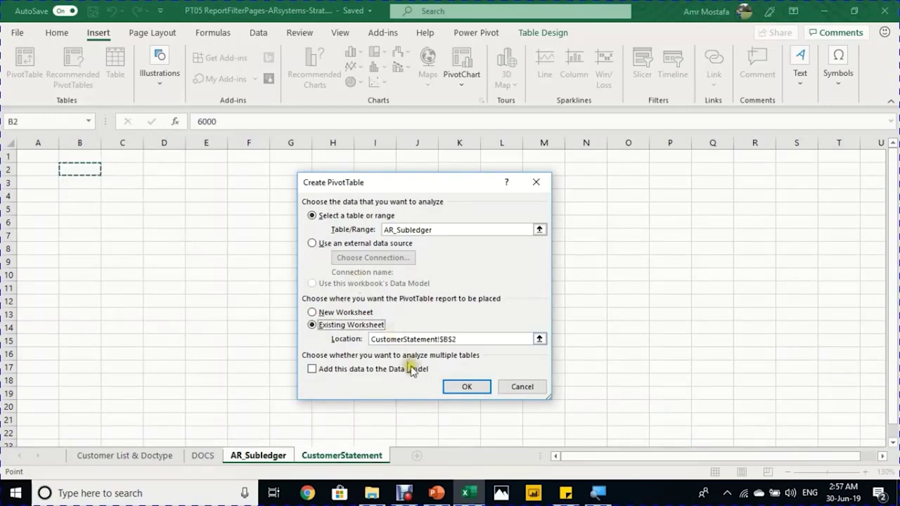
left_click(449, 392)
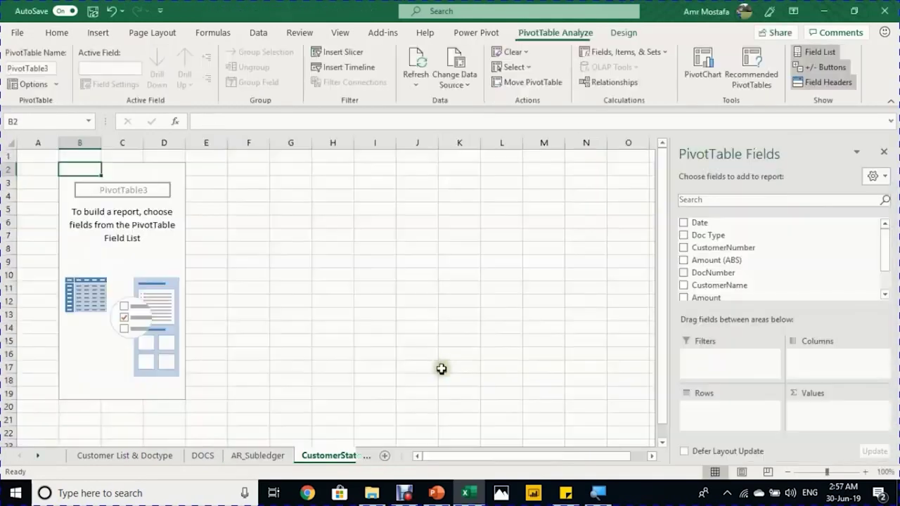
Step: Name the new PivotTable CustomerStatement, reusing the sheet's name
left_click(319, 456)
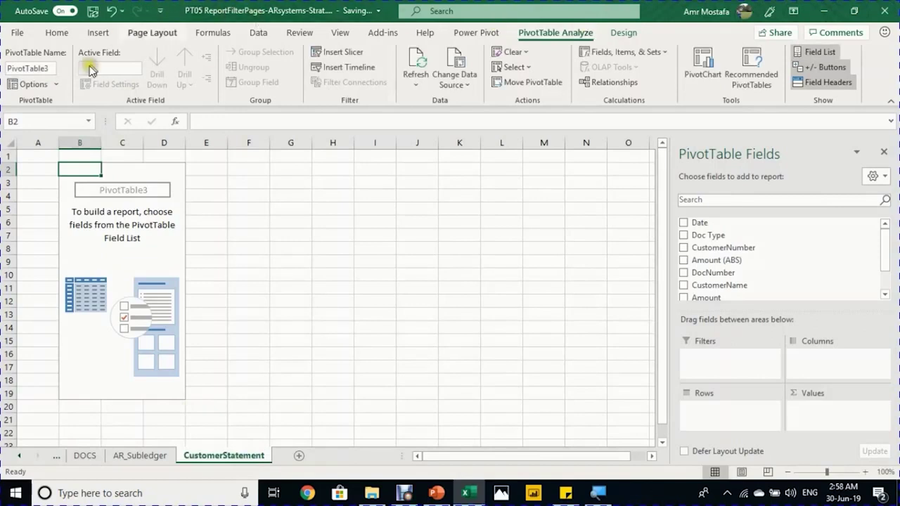
left_click(39, 70)
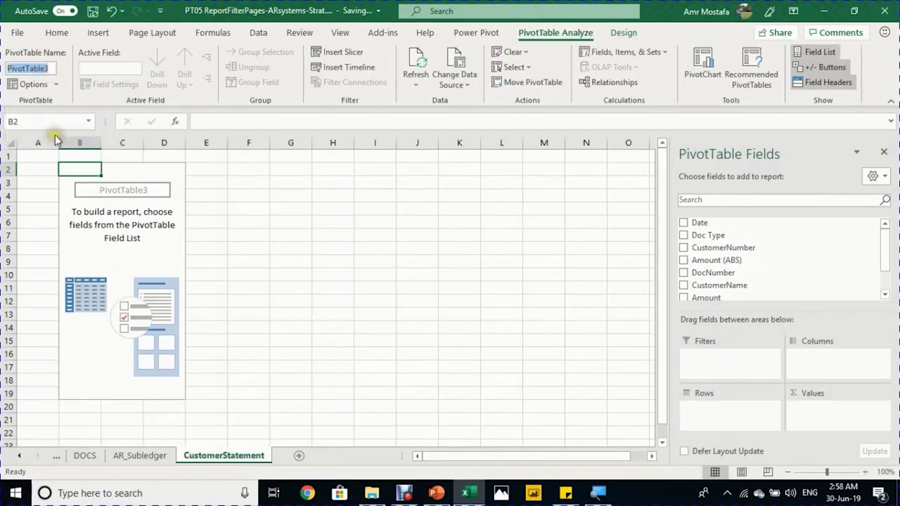
key("ctrl+v")
key("Return")
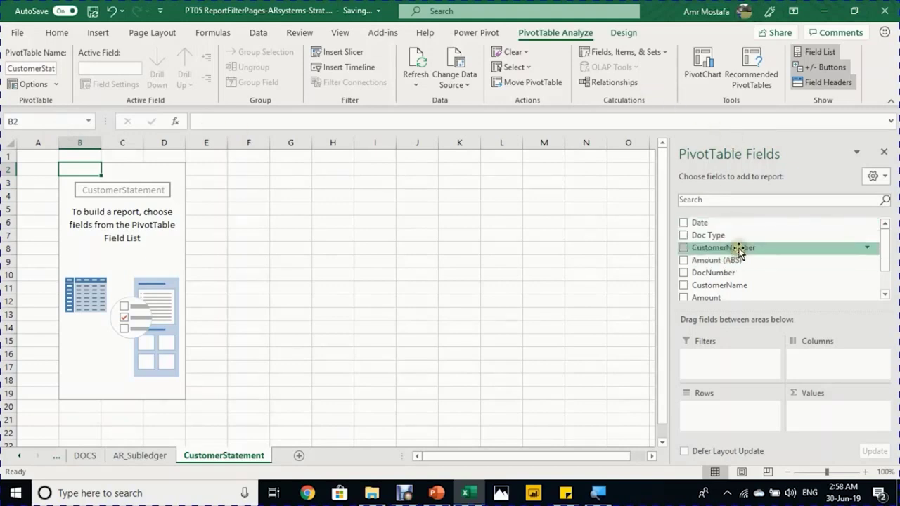
Step: Add CustomerNumber as the PivotTable's report filter and Amount as its summed value
left_click_drag(738, 251, 731, 357)
scroll(754, 250, "down", 1)
left_click_drag(742, 263, 827, 423)
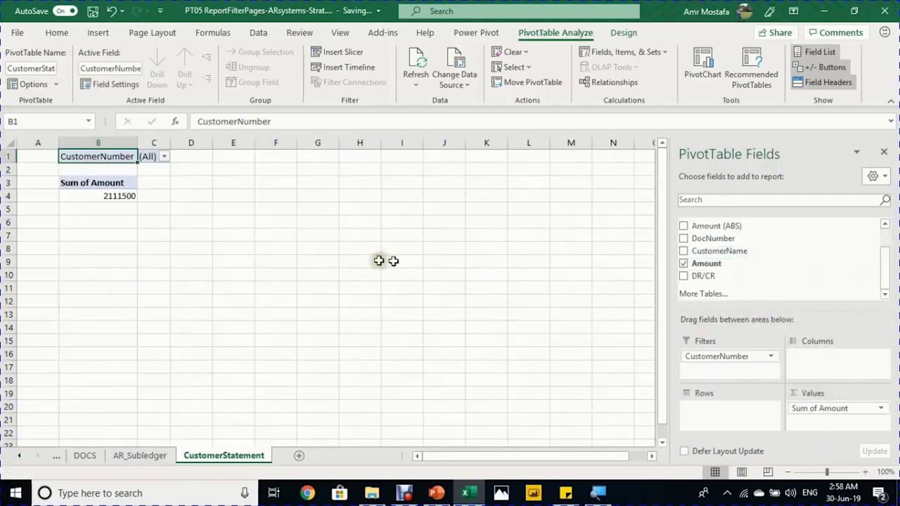
Step: Format the Sum of Amount values in the PivotTable as Currency
left_click(114, 197)
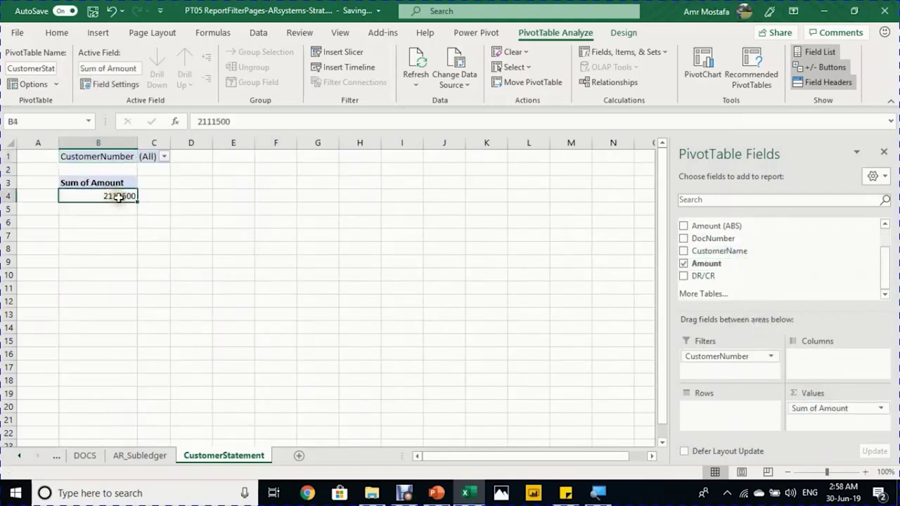
right_click(118, 197)
left_click(180, 249)
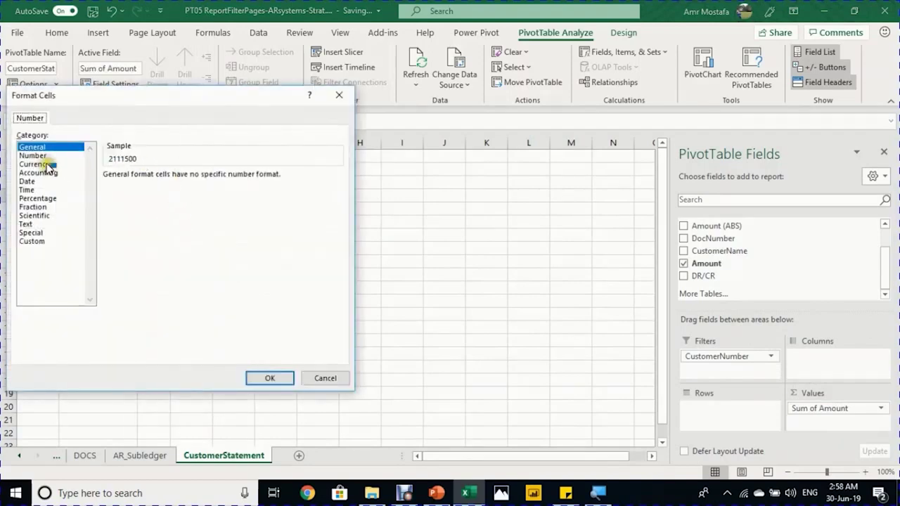
left_click(46, 164)
left_click(270, 378)
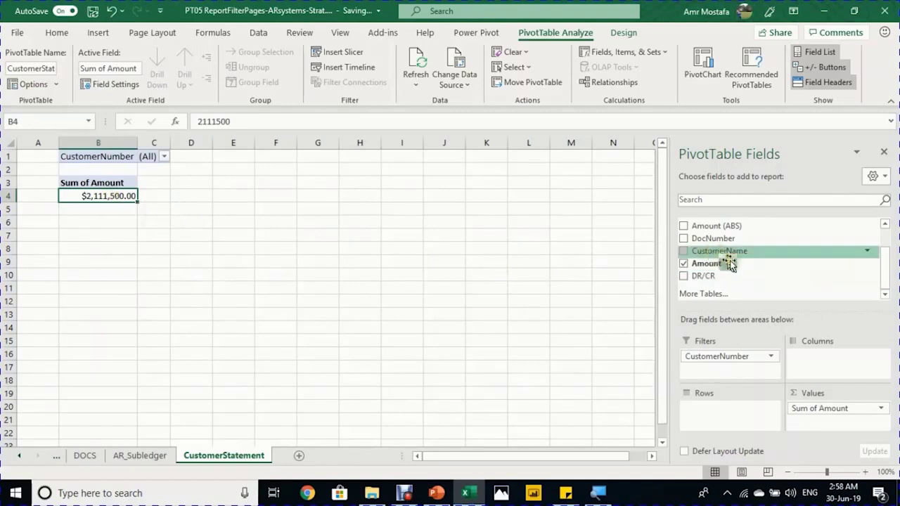
Step: Add DR/CR as the PivotTable's column field and reorder its items so DR comes before CR
scroll(738, 267, "up", 1)
scroll(744, 274, "down", 1)
left_click_drag(734, 279, 827, 378)
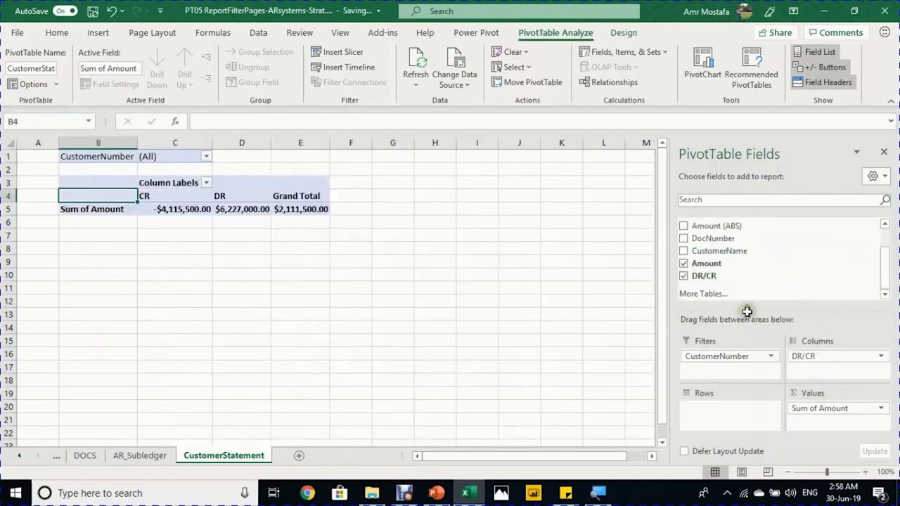
left_click(170, 195)
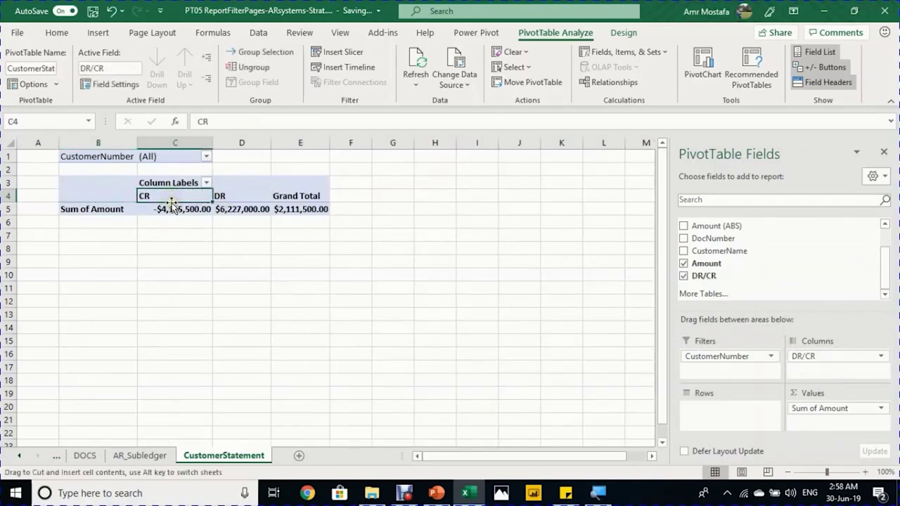
left_click_drag(171, 204, 251, 192)
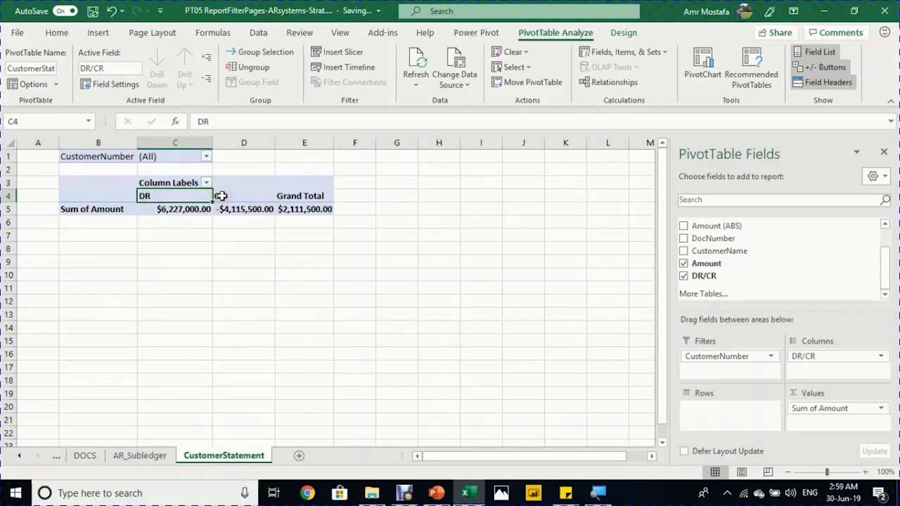
Step: Add Date, Doc Type and DocNumber, in that order, as the PivotTable's row fields
scroll(742, 237, "up", 3)
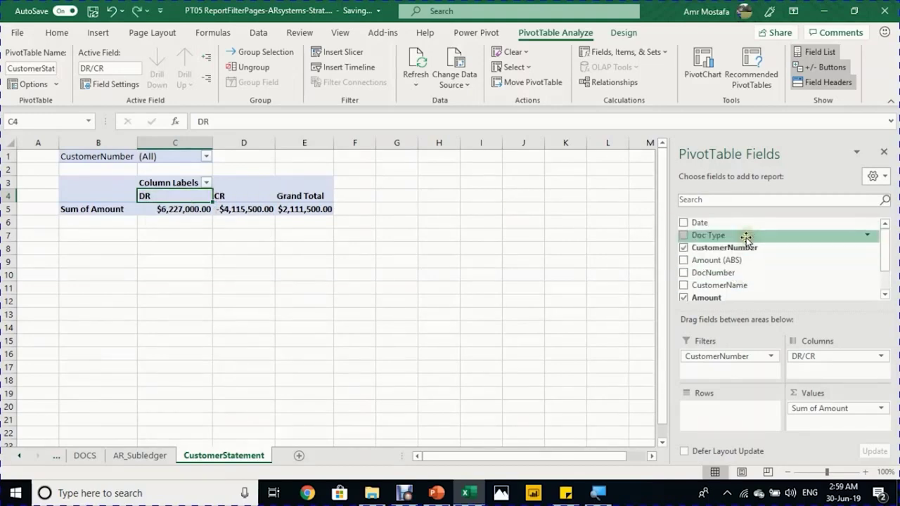
left_click_drag(748, 225, 725, 408)
left_click_drag(760, 239, 726, 421)
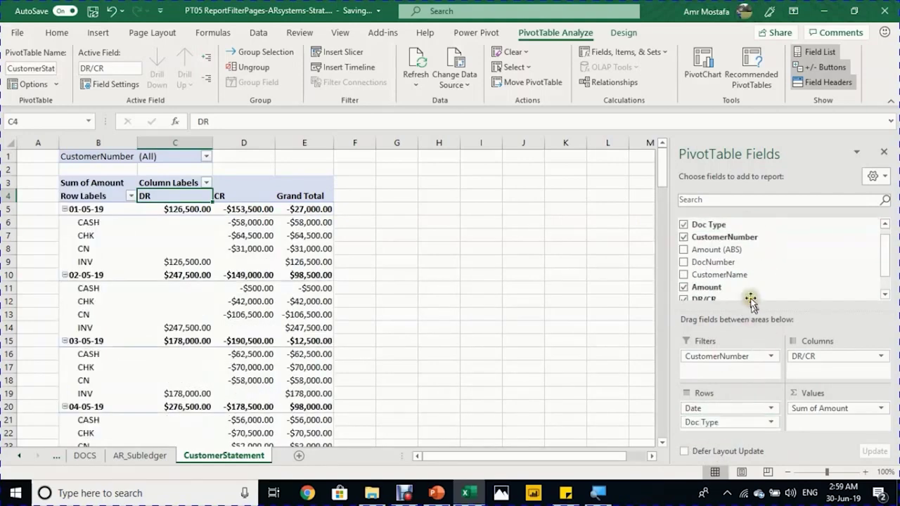
left_click_drag(728, 262, 728, 426)
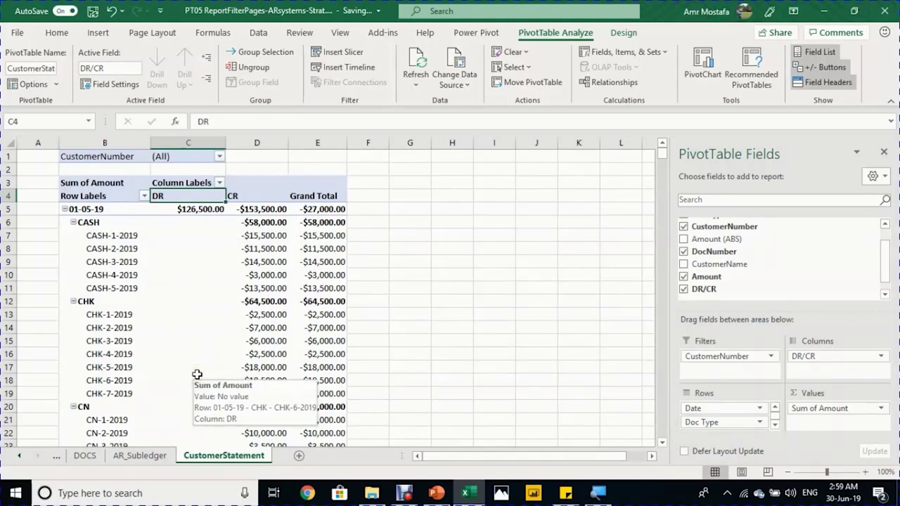
Step: Change the PivotTable's report layout to tabular form
left_click(125, 260)
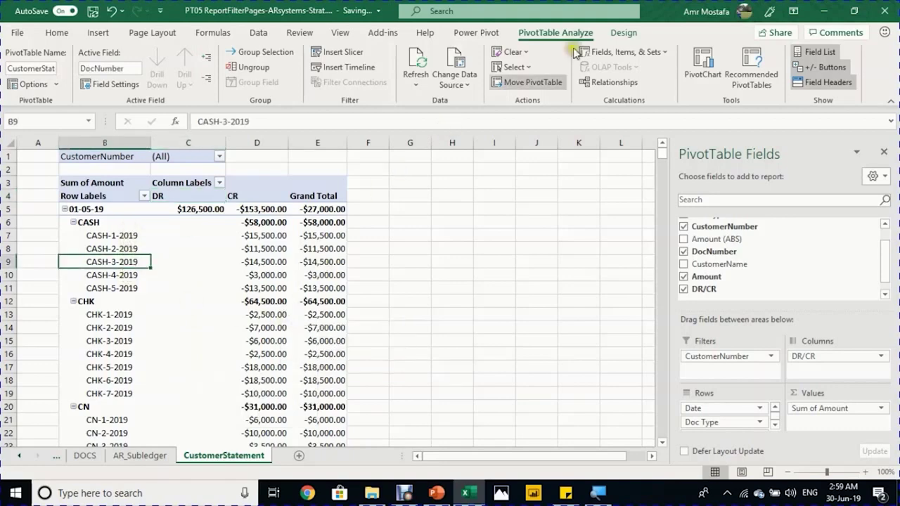
left_click(633, 33)
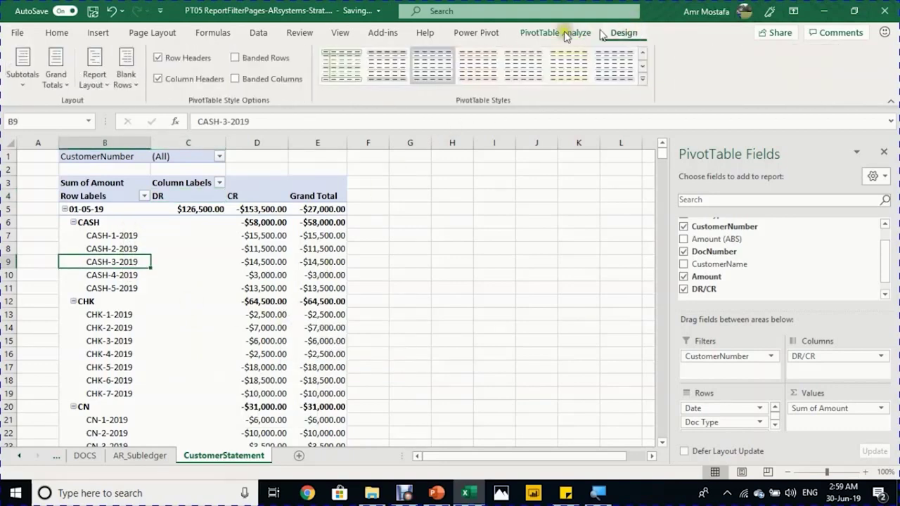
left_click(109, 85)
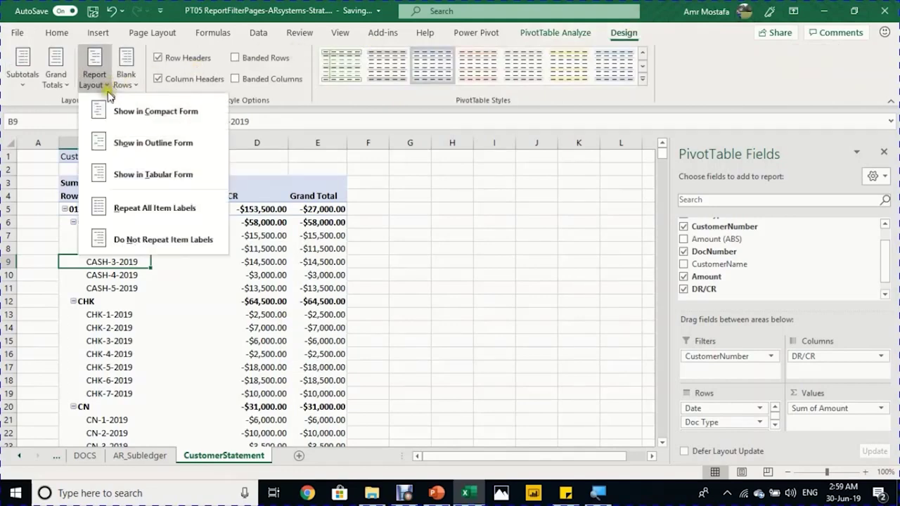
left_click(125, 180)
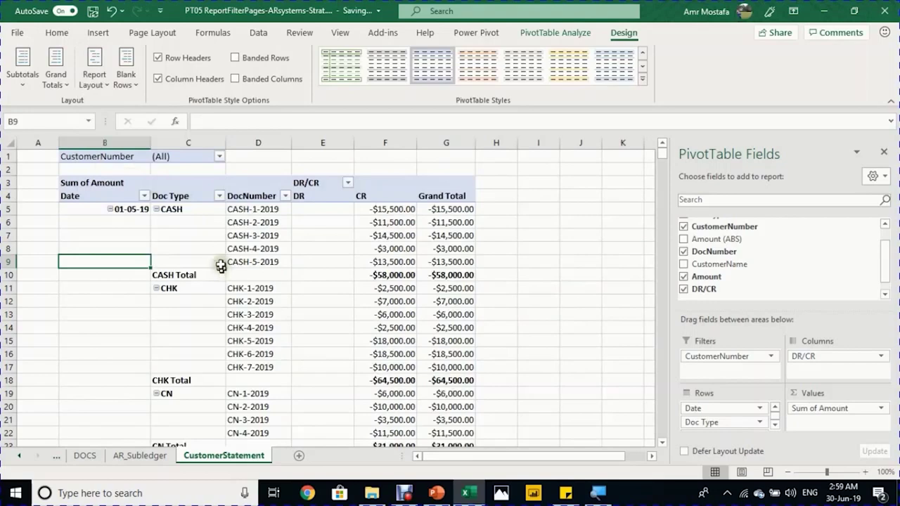
Step: Turn off the subtotals for the Date field in the PivotTable
scroll(134, 211, "down", 6)
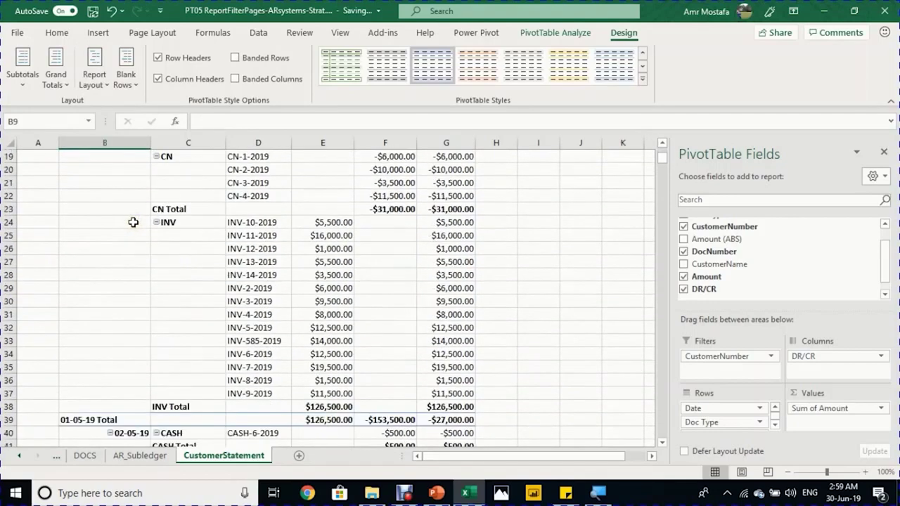
scroll(124, 384, "up", 5)
left_click(129, 170)
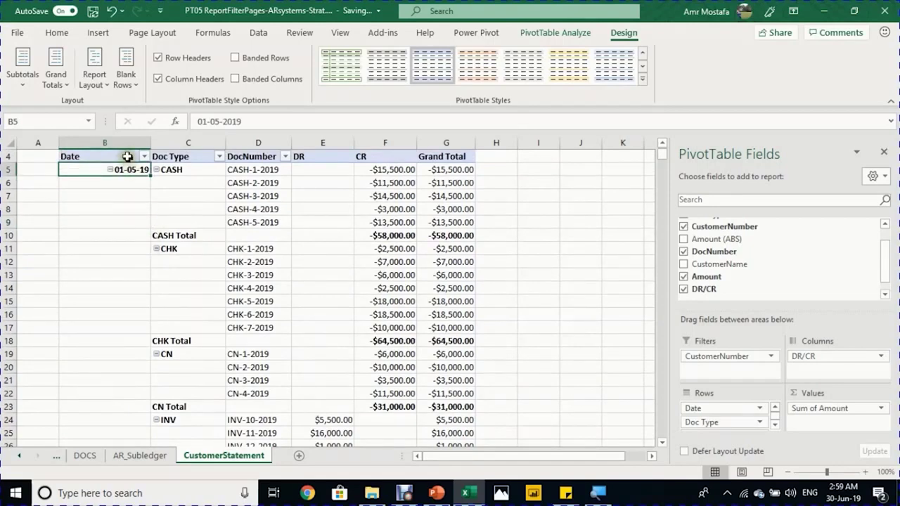
right_click(124, 172)
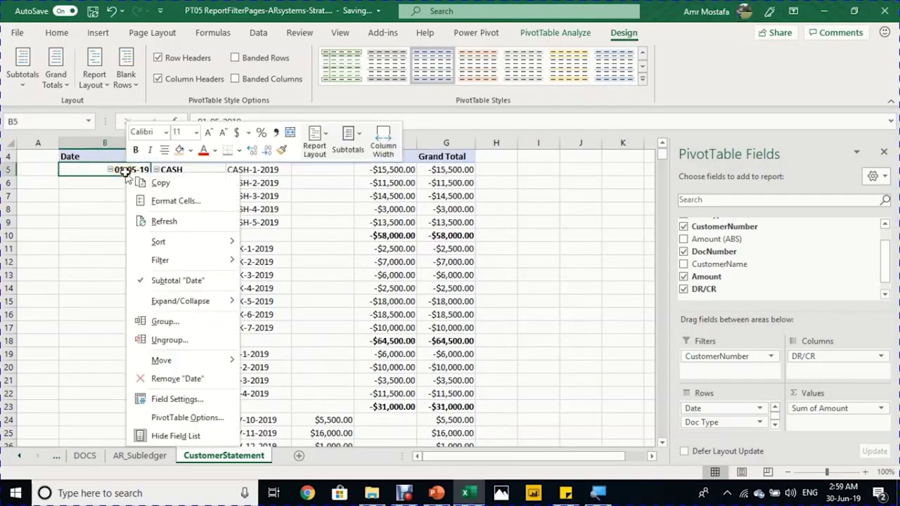
left_click(166, 281)
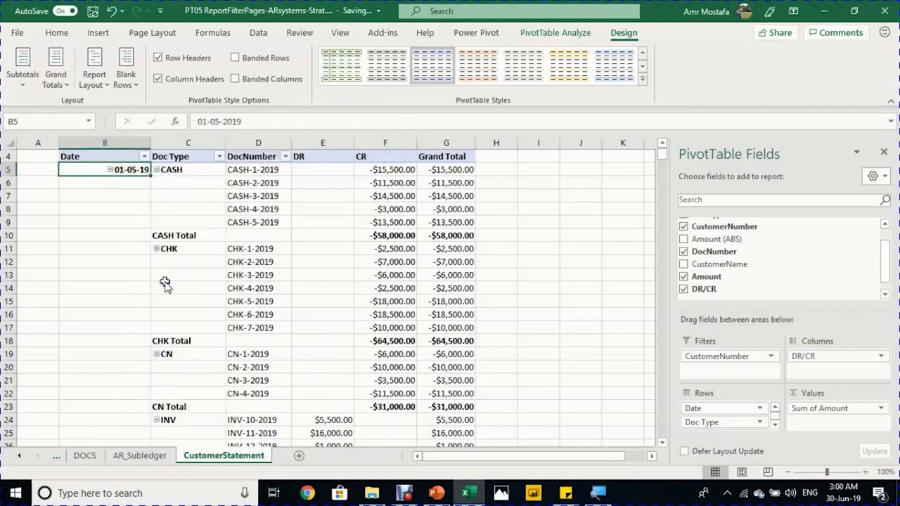
Step: Turn off the subtotals for the Doc Type field in the PivotTable
left_click(187, 170)
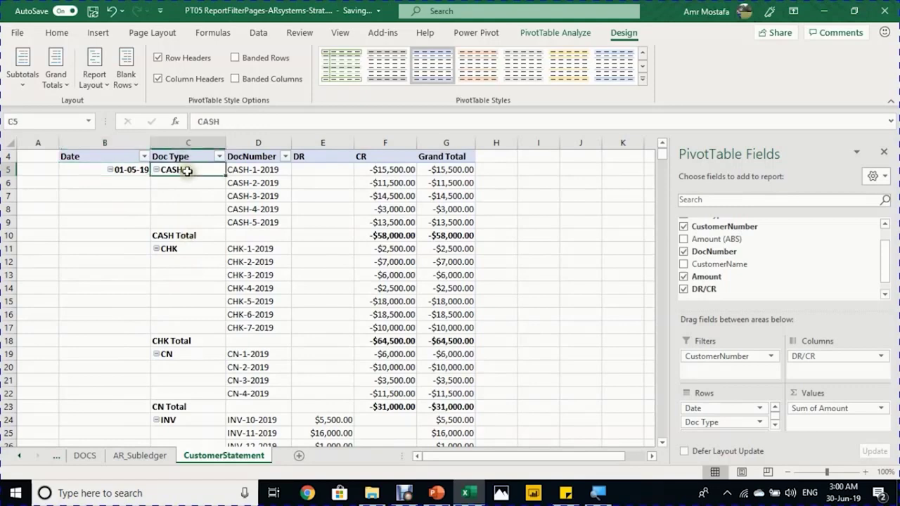
right_click(187, 171)
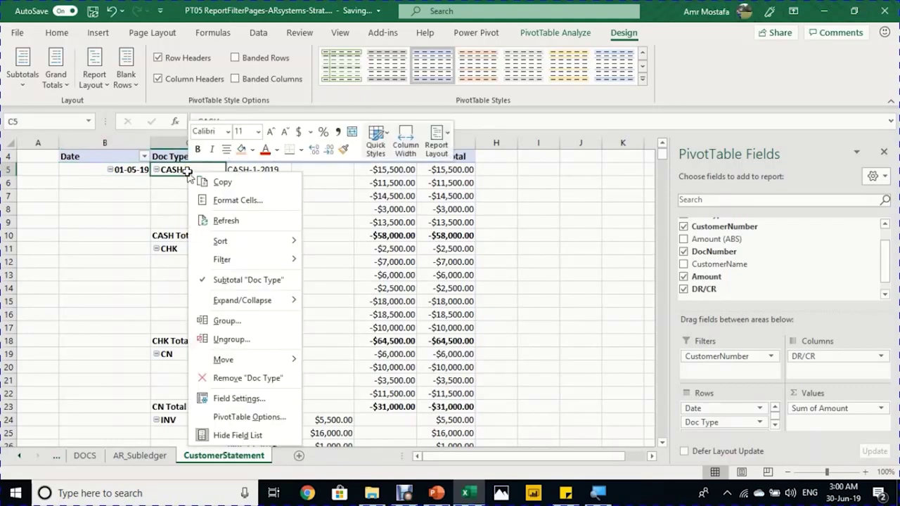
left_click(213, 282)
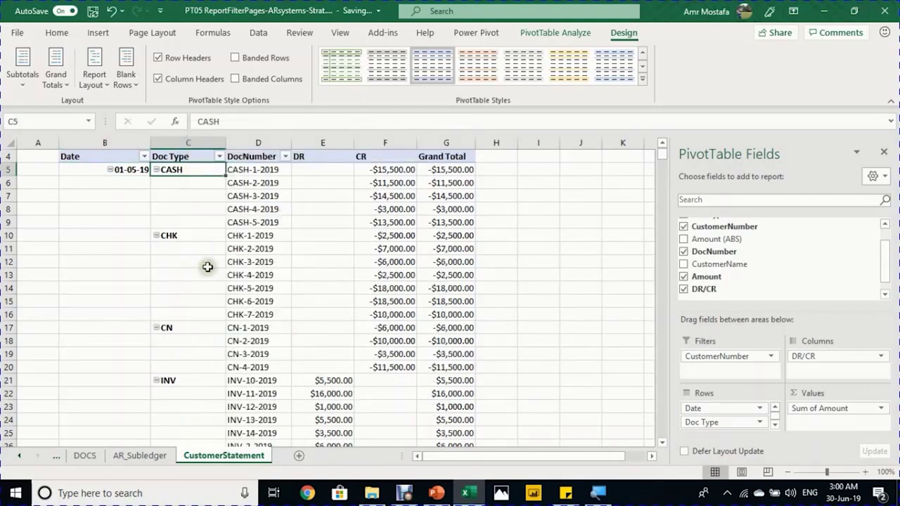
Step: Reorder the Doc Type items in the PivotTable so INV comes first and CN second, ahead of CASH and CHK
scroll(195, 268, "down", 1)
scroll(194, 269, "down", 3)
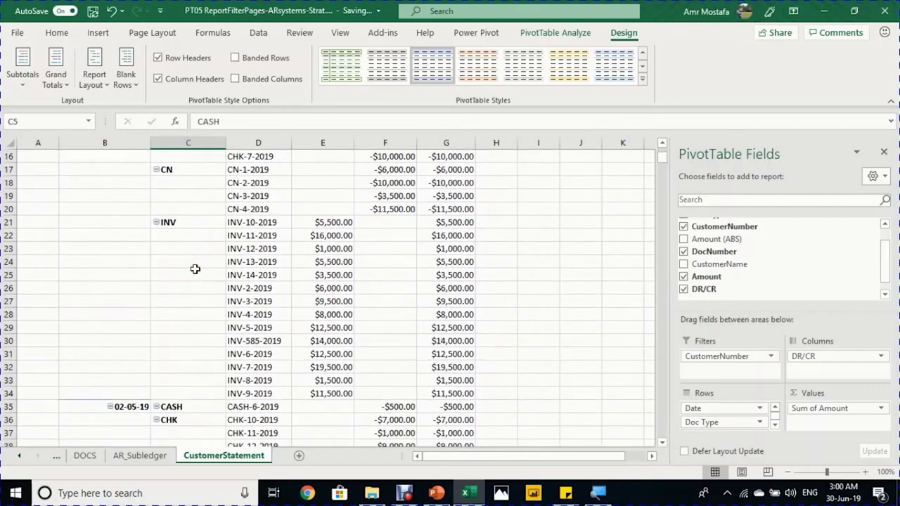
scroll(195, 268, "up", 5)
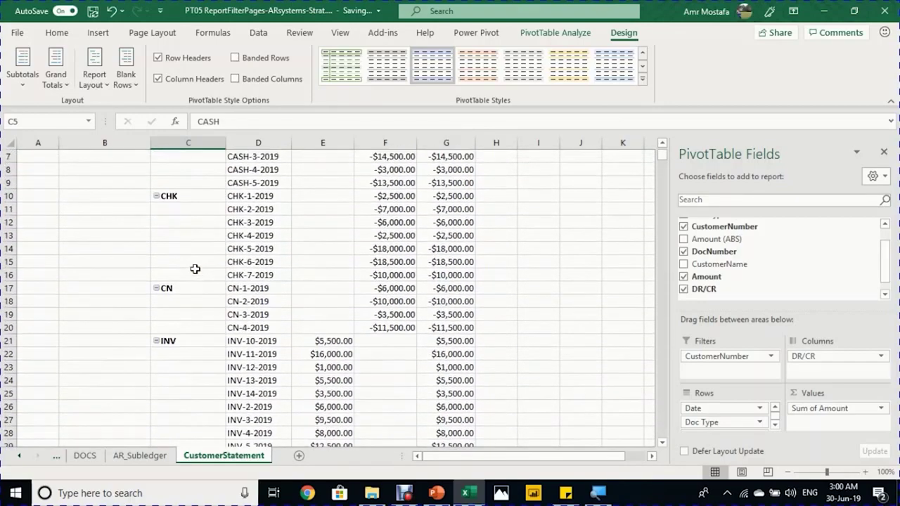
scroll(196, 373, "down", 1)
left_click(201, 376)
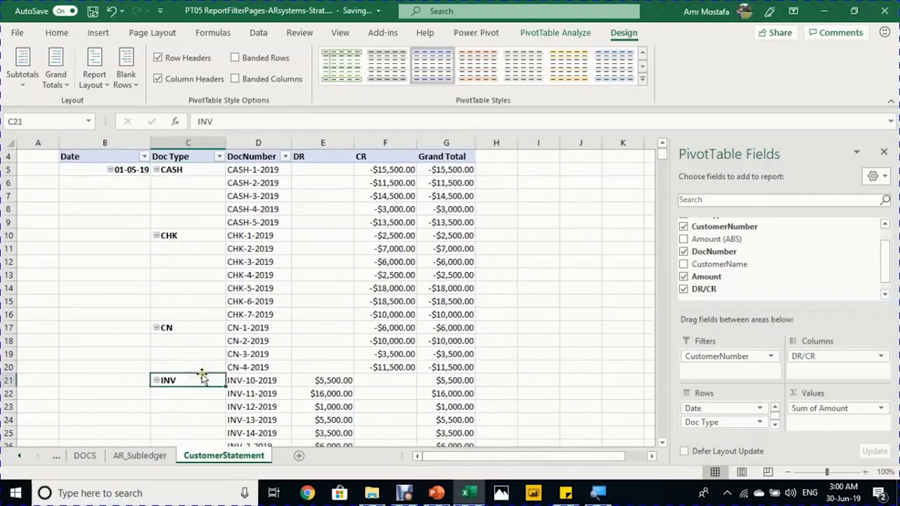
left_click_drag(202, 374, 241, 178)
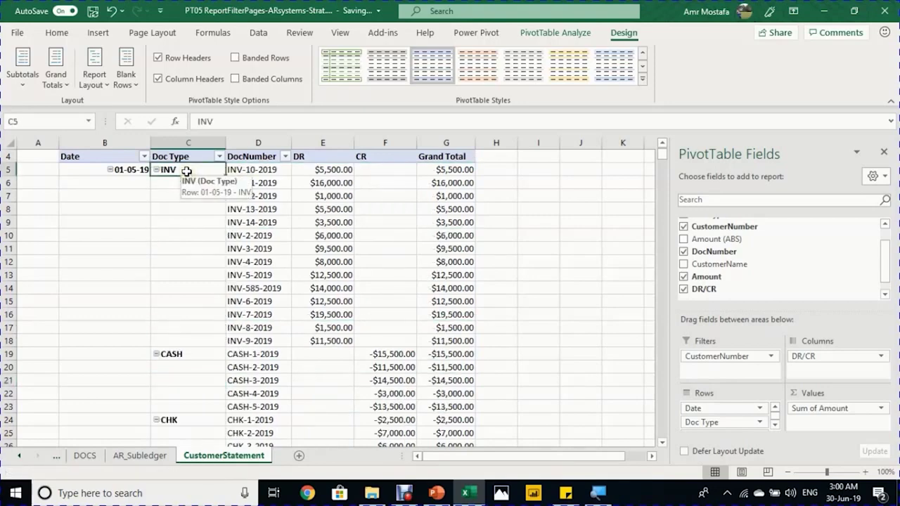
scroll(168, 347, "down", 2)
scroll(168, 347, "down", 2)
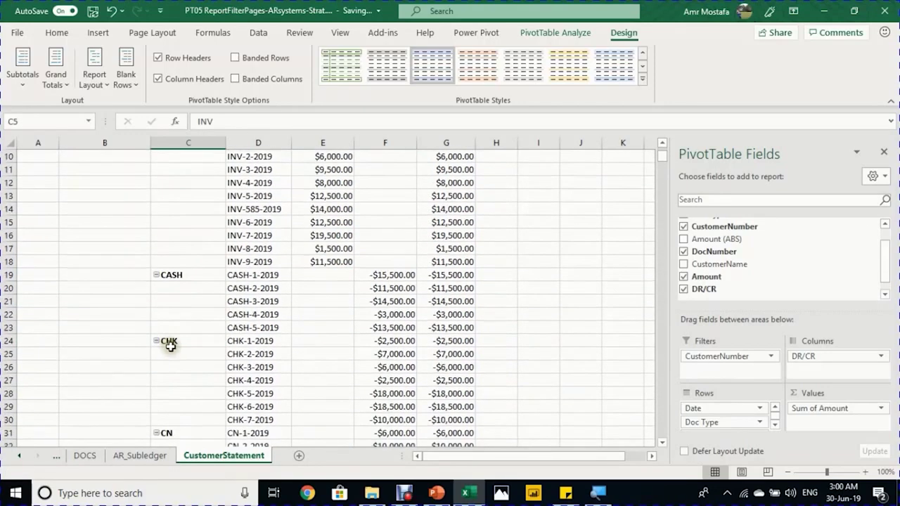
left_click(194, 390)
left_click_drag(196, 388, 224, 241)
scroll(221, 257, "up", 3)
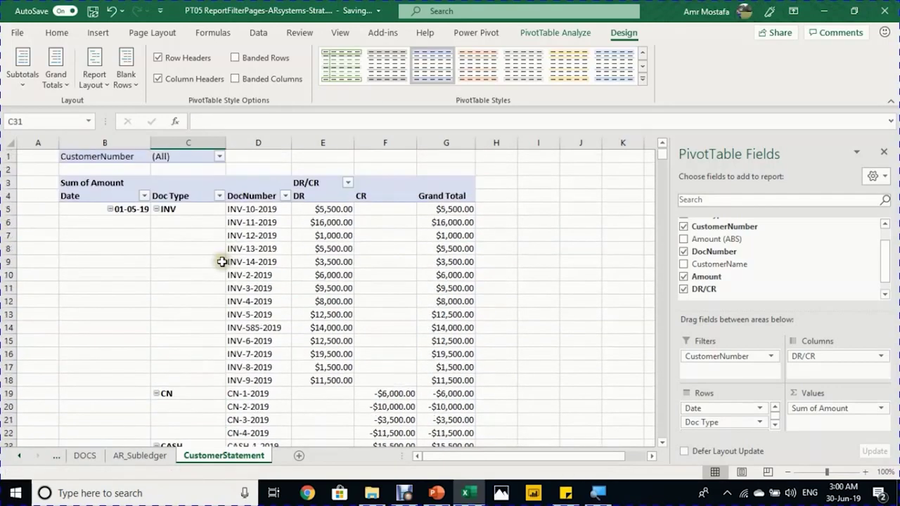
scroll(222, 262, "up", 1)
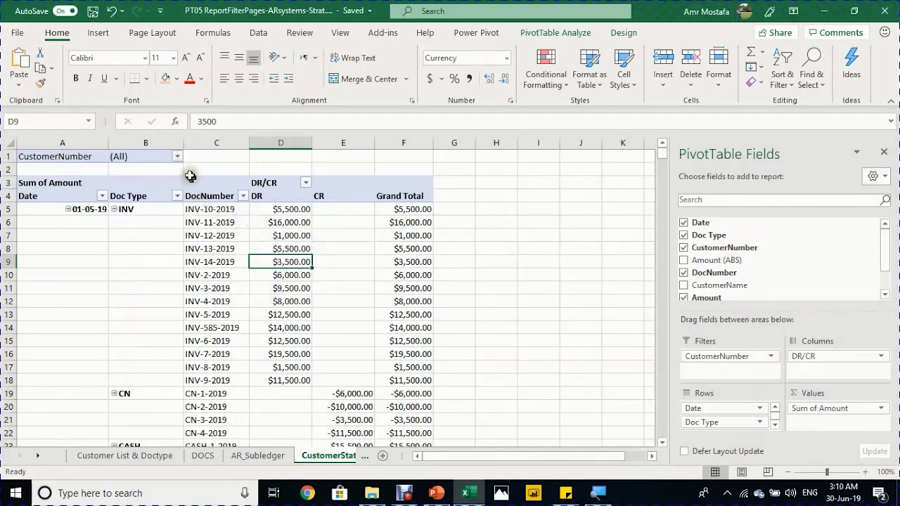
Step: Filter the PivotTable to the first customer in CustomerNumber to preview a single statement, and reset the filter to (All)
left_click(175, 158)
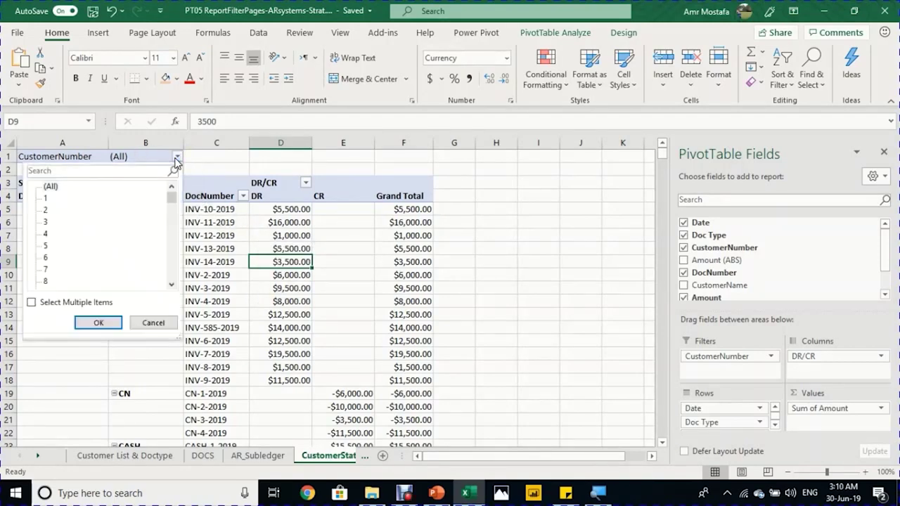
left_click(46, 198)
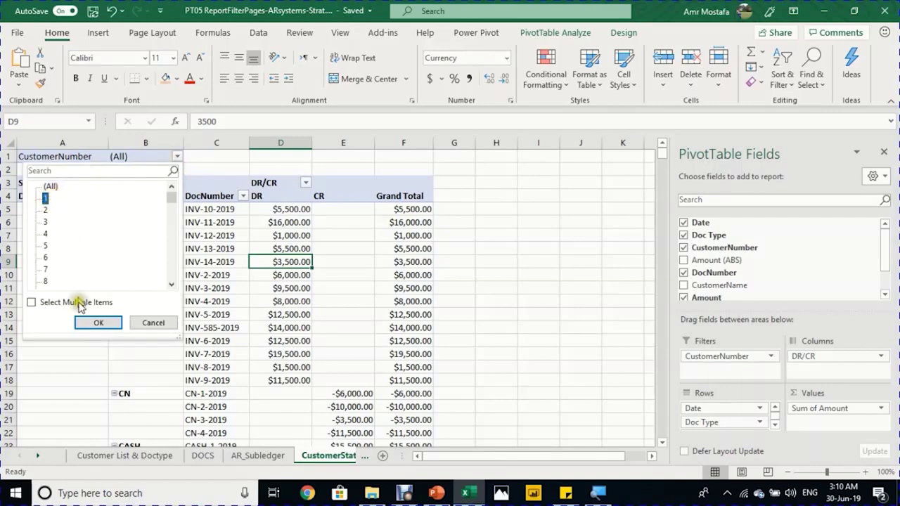
left_click(93, 324)
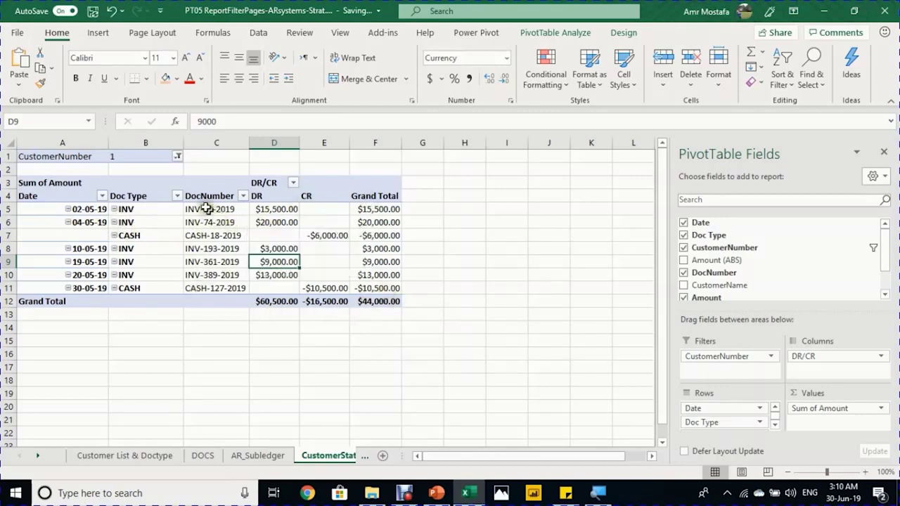
left_click(178, 156)
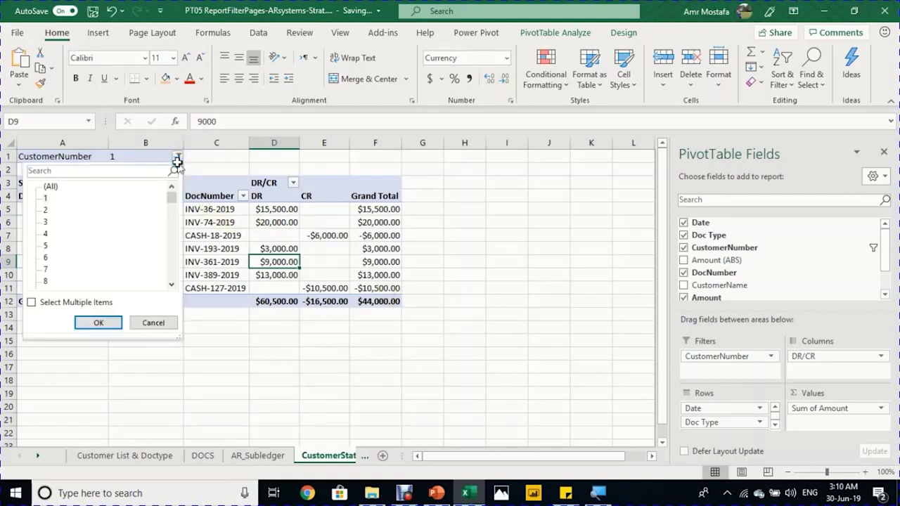
double_click(59, 191)
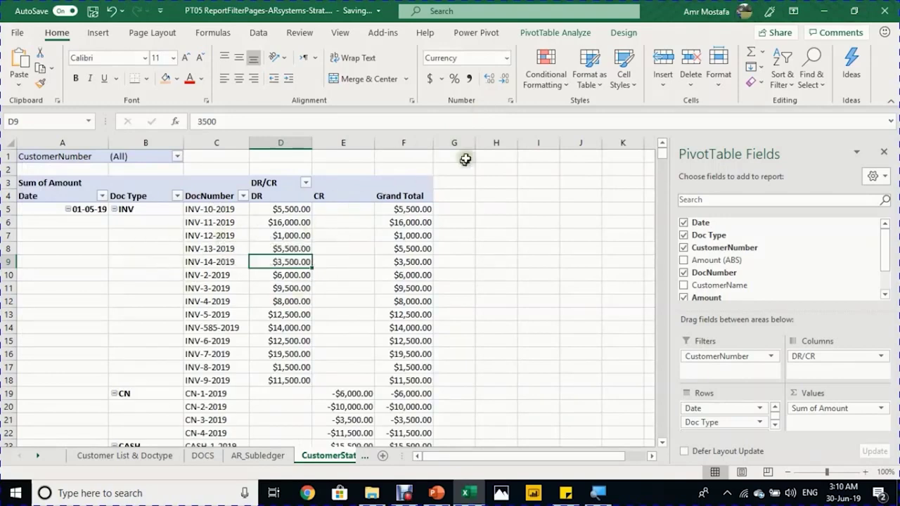
Step: Generate a separate report filter page for every CustomerNumber from the customer statement PivotTable
left_click(549, 36)
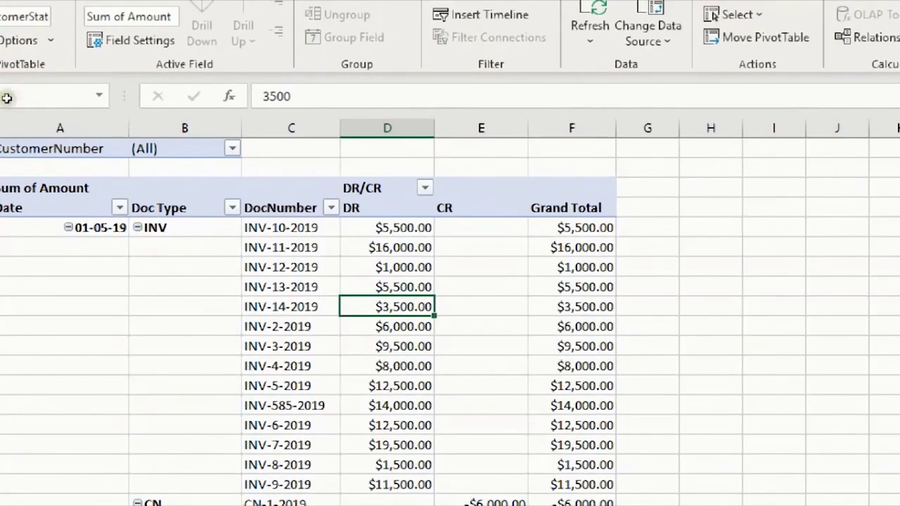
key("alt")
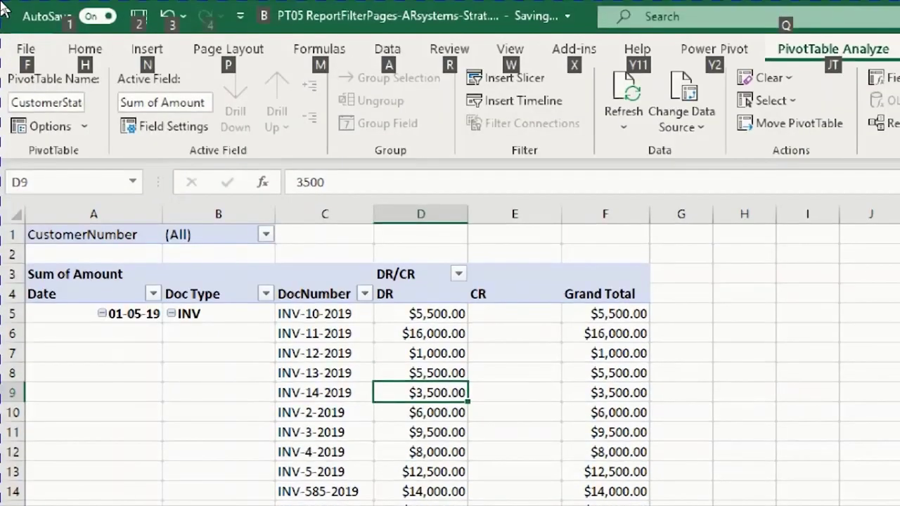
left_click(84, 128)
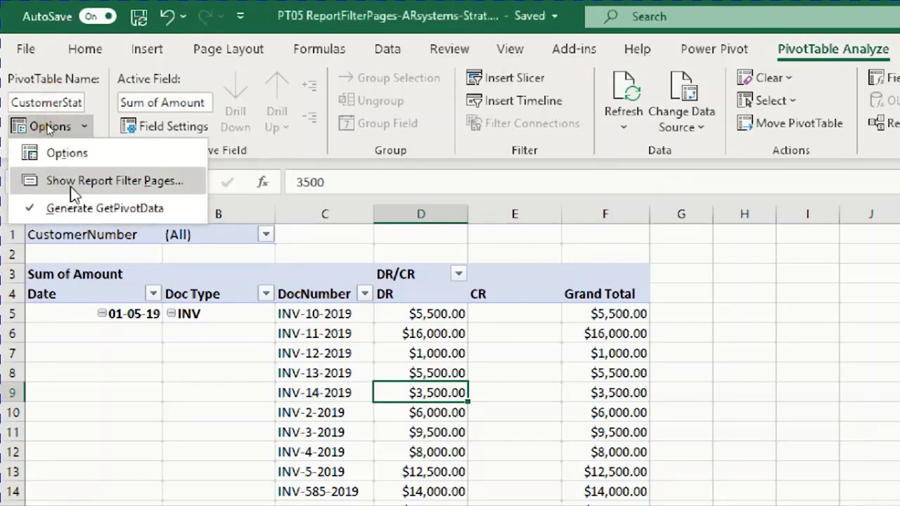
left_click(71, 185)
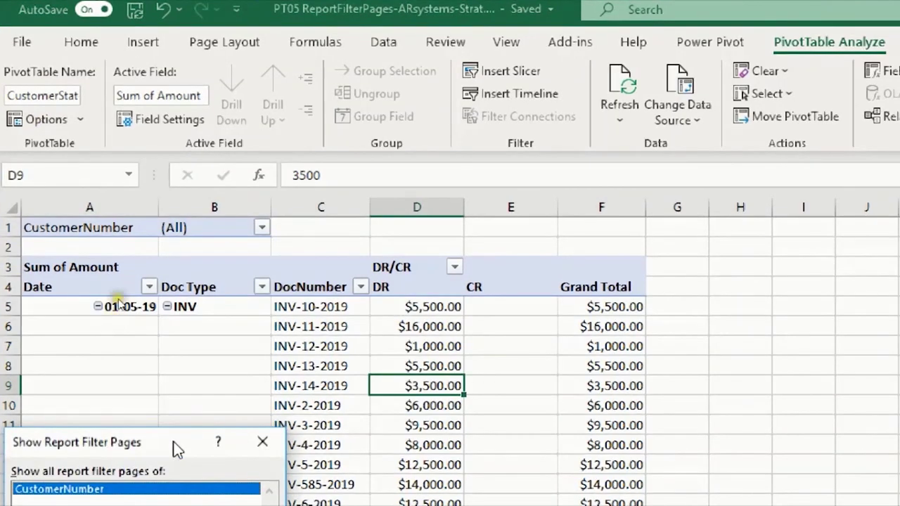
left_click_drag(176, 450, 373, 145)
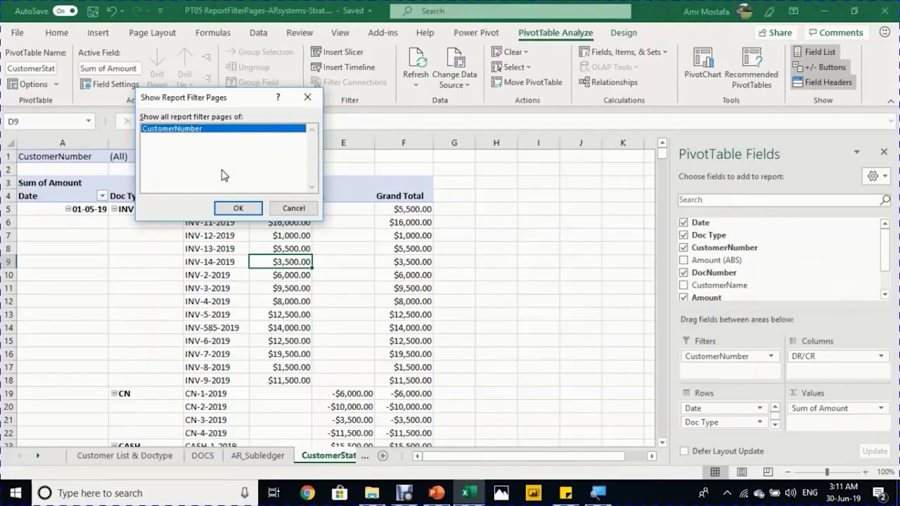
left_click(239, 209)
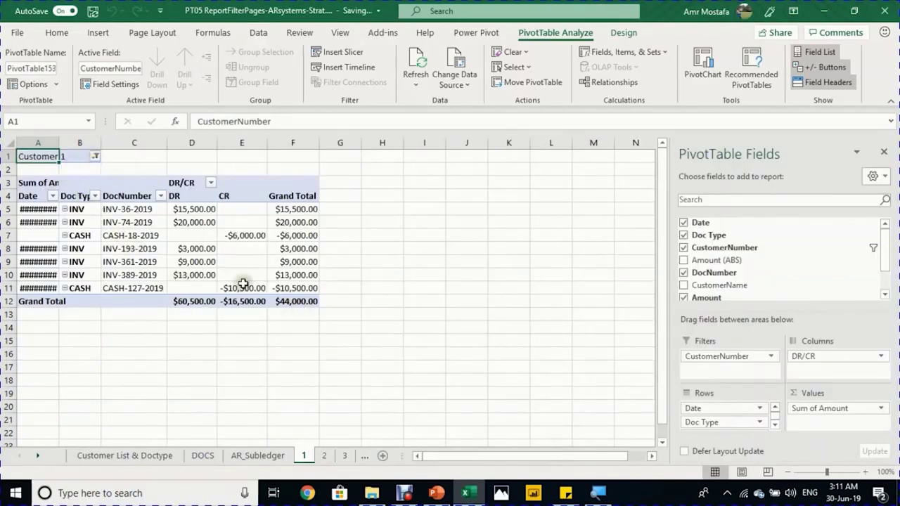
Step: Examine the generated customer statements on sheets 2 and 3
left_click(324, 455)
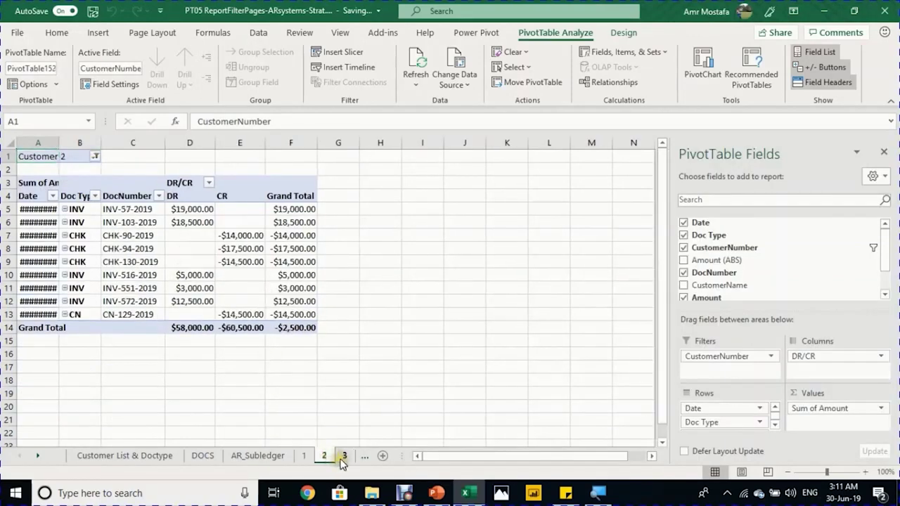
left_click(344, 456)
scroll(358, 389, "down", 4)
scroll(358, 388, "up", 4)
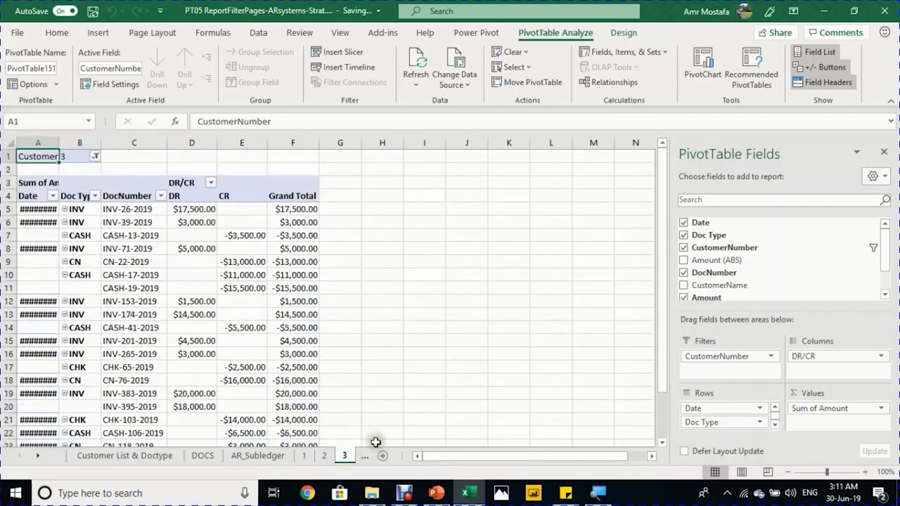
Step: Group all customer statement sheets, leaving out Customer List & Doctype, DOCS and AR_Subledger, and auto-fit column A across them
left_click(303, 457)
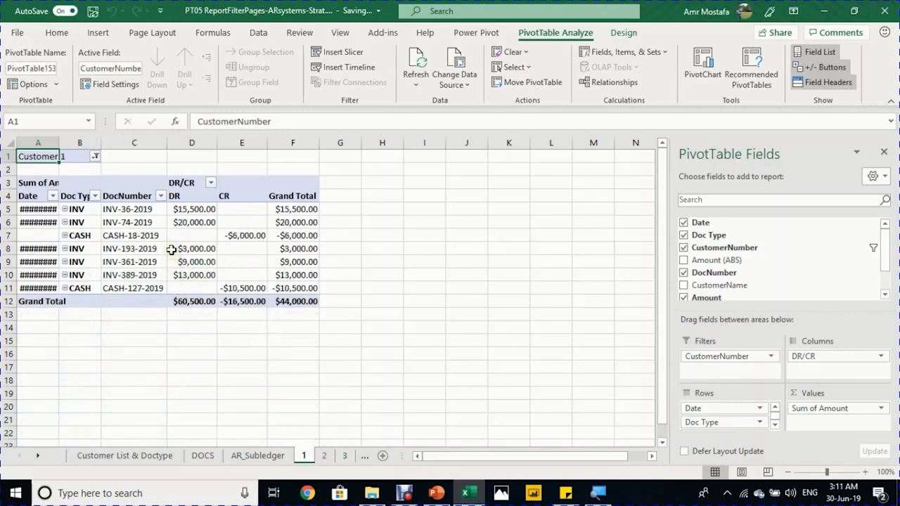
mouse_move(170, 251)
left_click(307, 455)
right_click(307, 456)
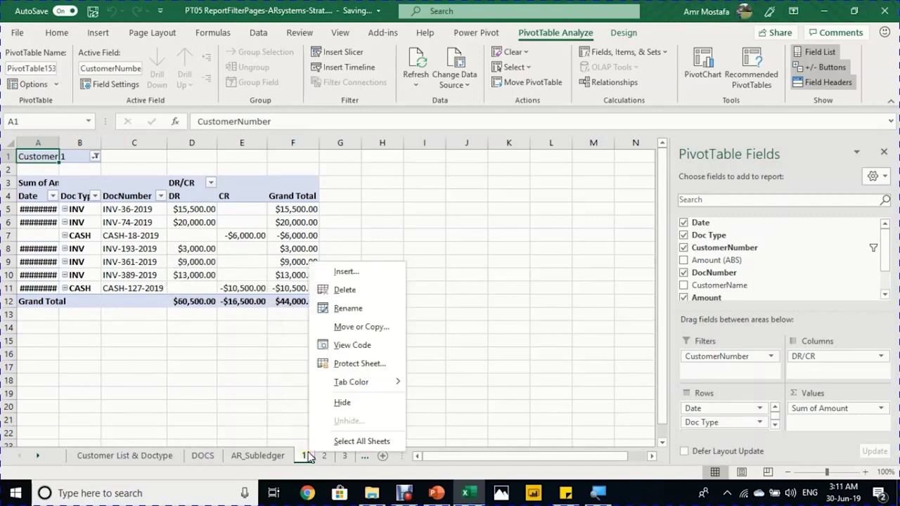
left_click(341, 440)
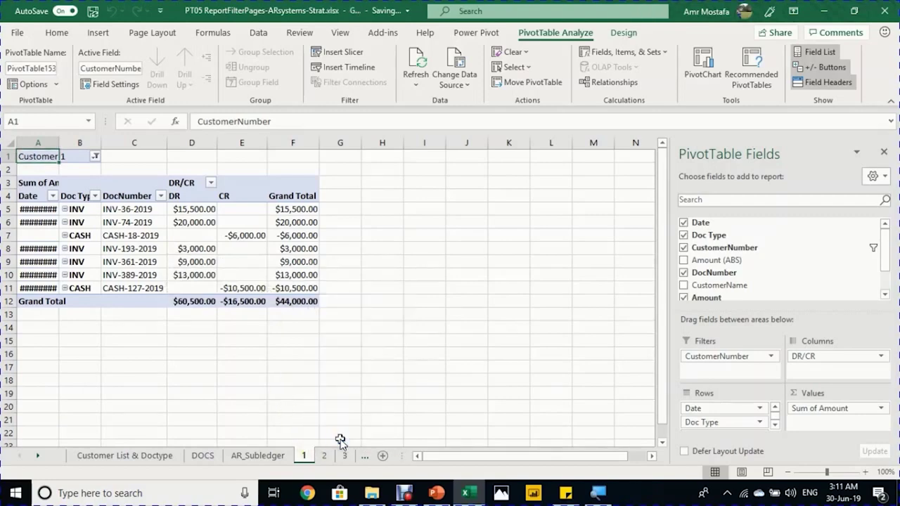
left_click(143, 458)
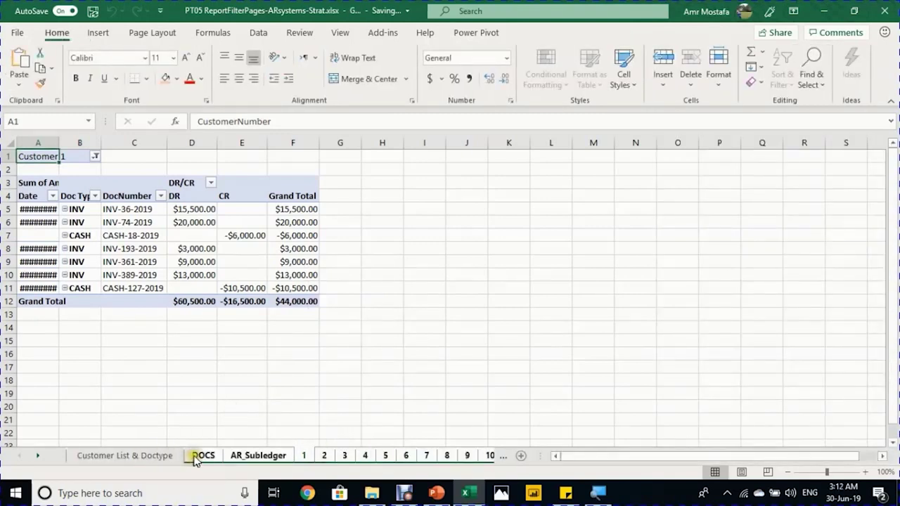
left_click(234, 459)
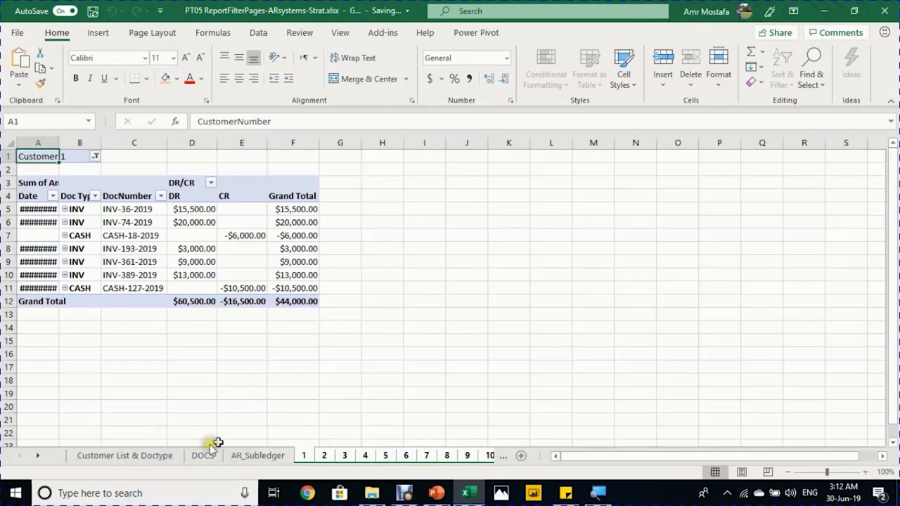
double_click(62, 139)
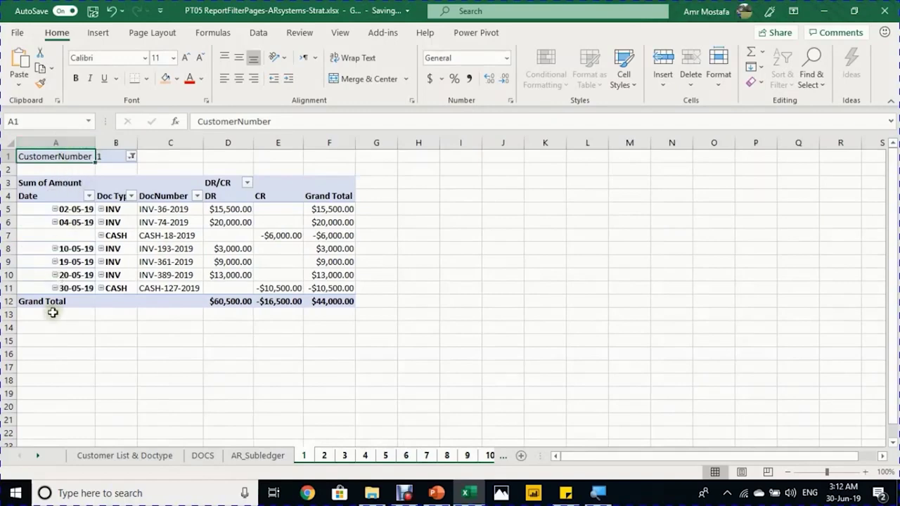
Step: In C1 of the grouped customer sheets, look up the customer name with =VLOOKUP(B1,CustomerList,2,FALSE)
left_click(187, 157)
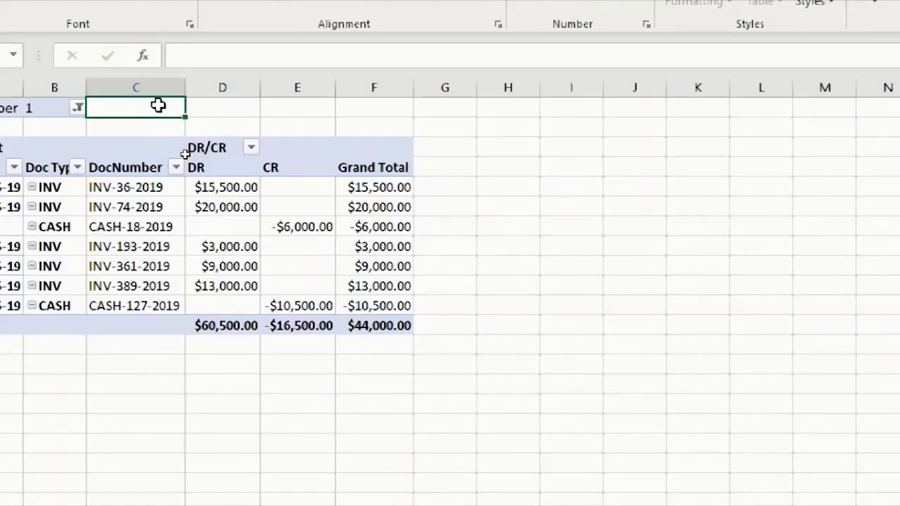
type("=vl")
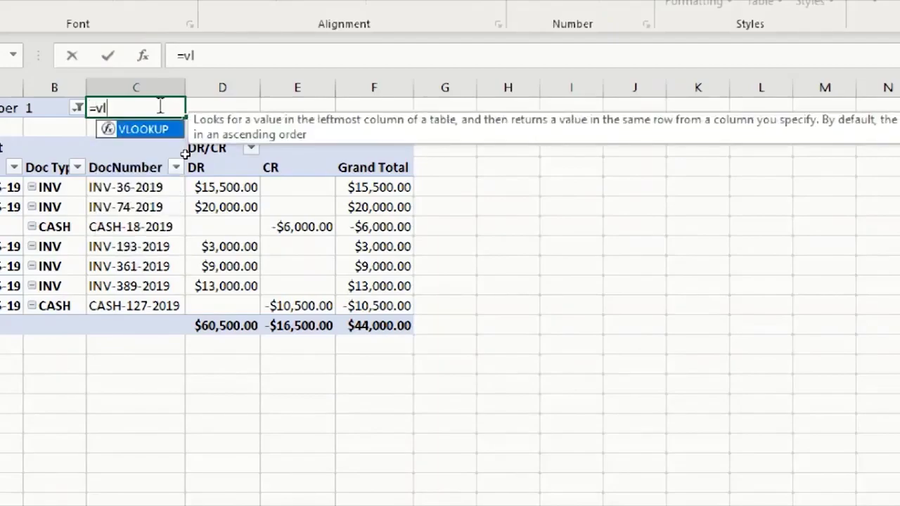
key("Tab")
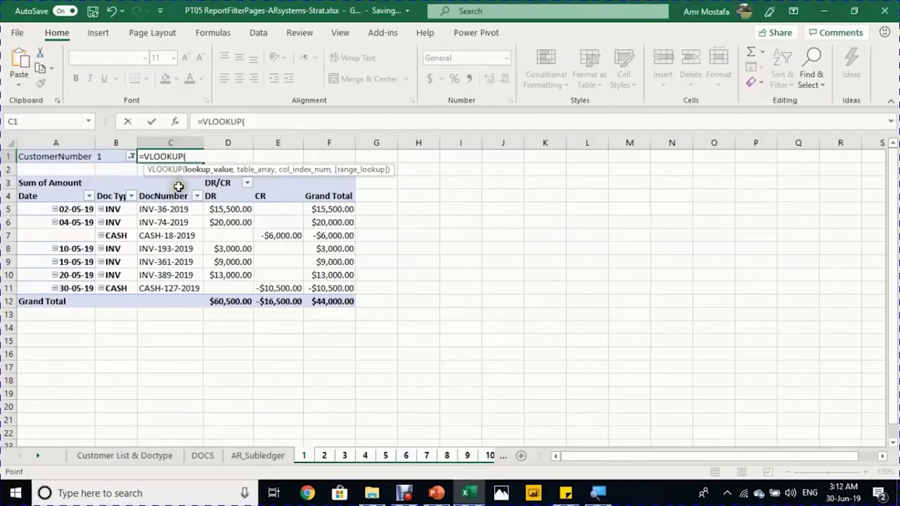
left_click(118, 158)
type(",")
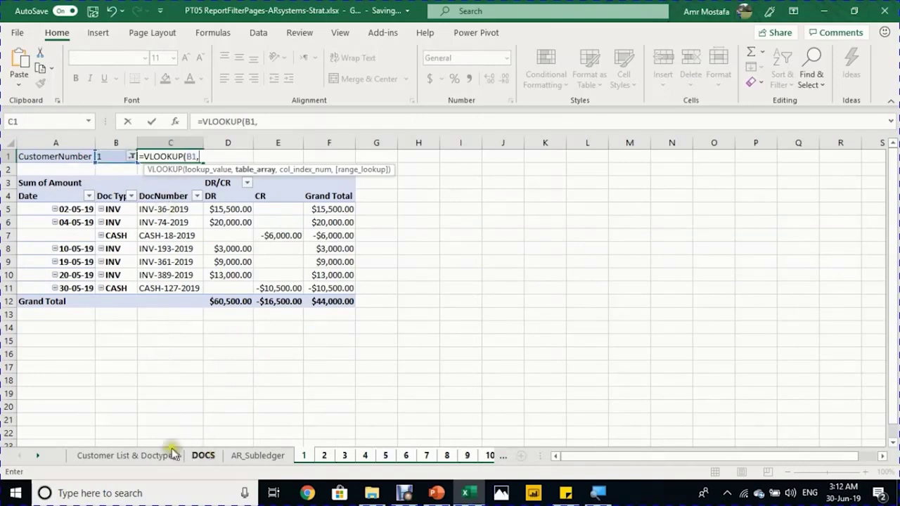
left_click(145, 459)
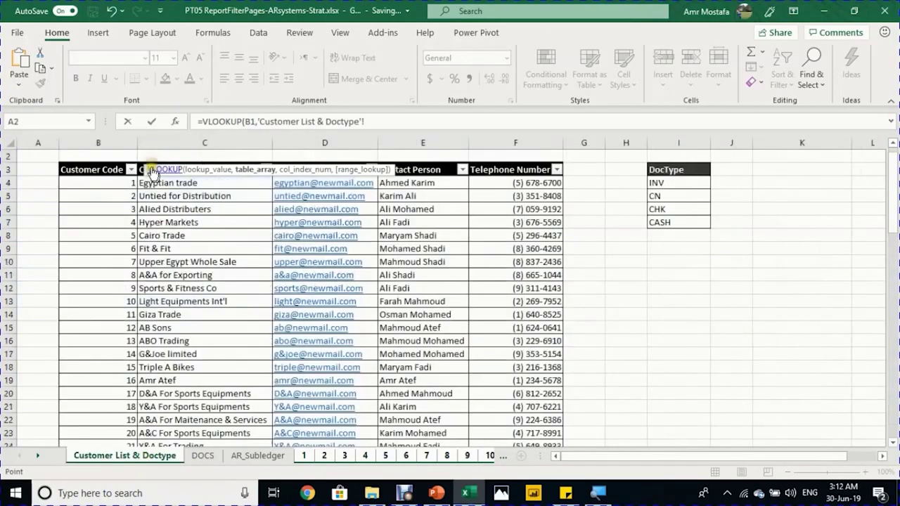
left_click_drag(110, 163, 549, 165)
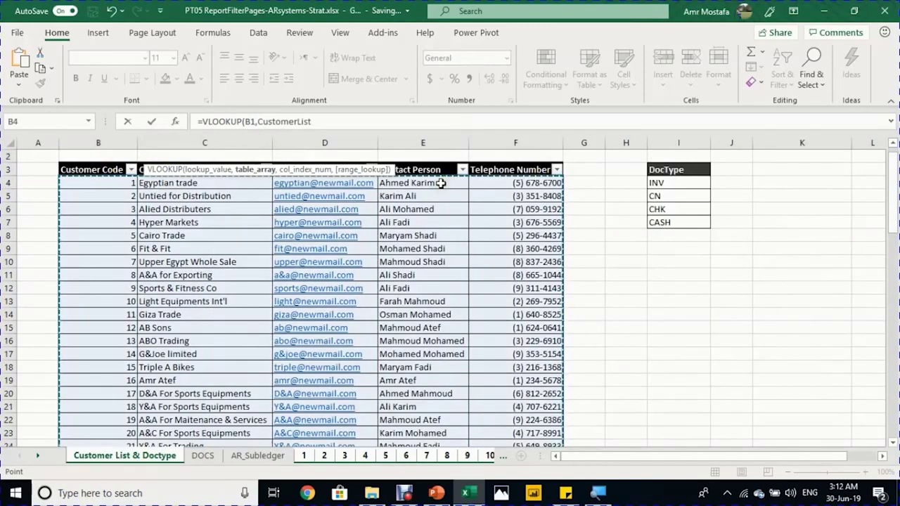
type("m")
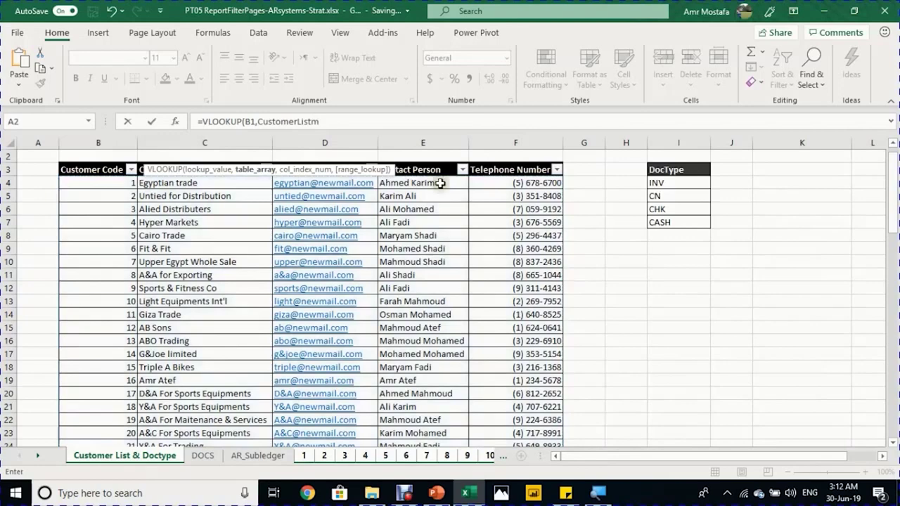
key("BackSpace")
type(",")
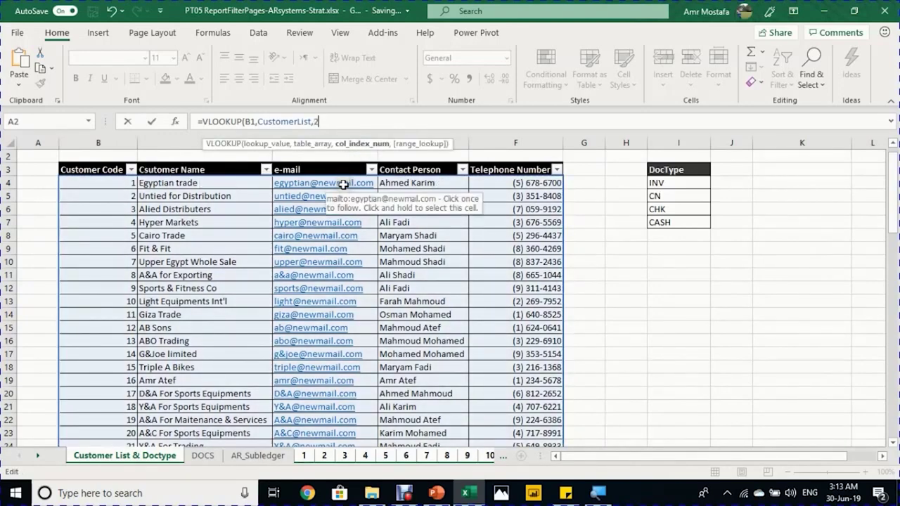
type("2,")
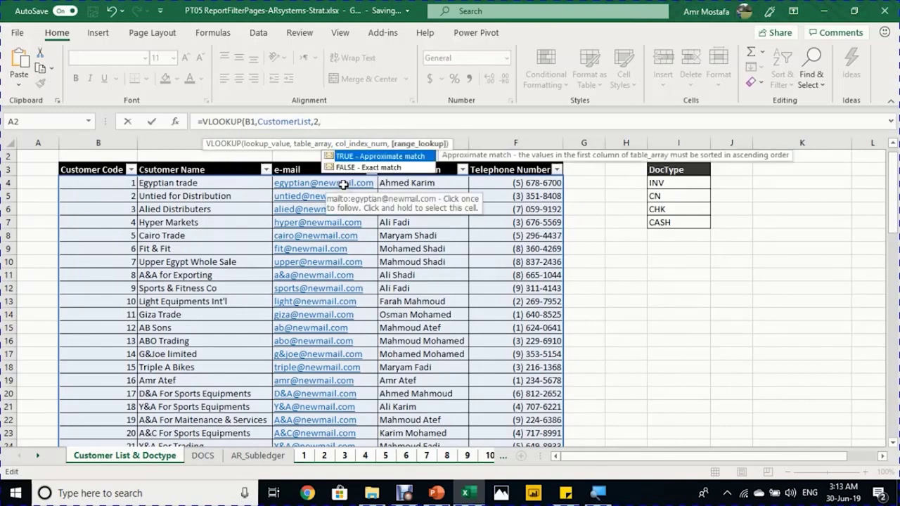
type("f")
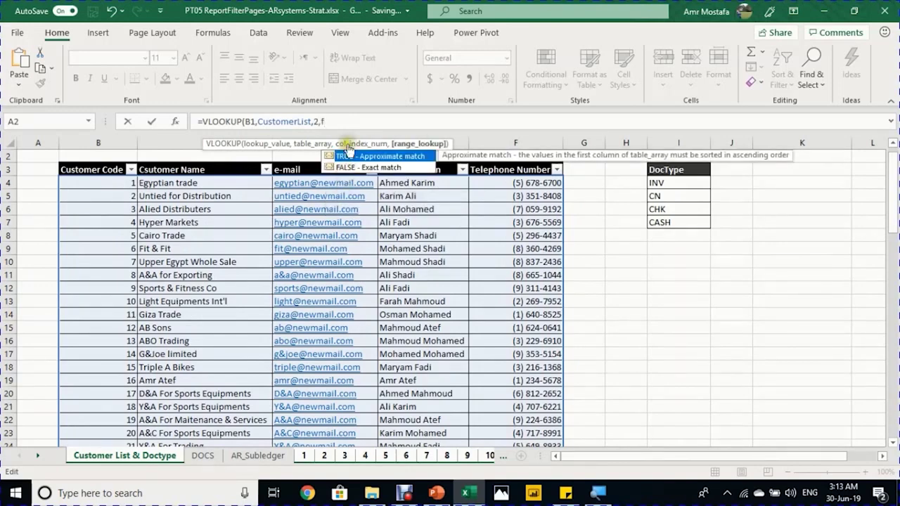
double_click(351, 168)
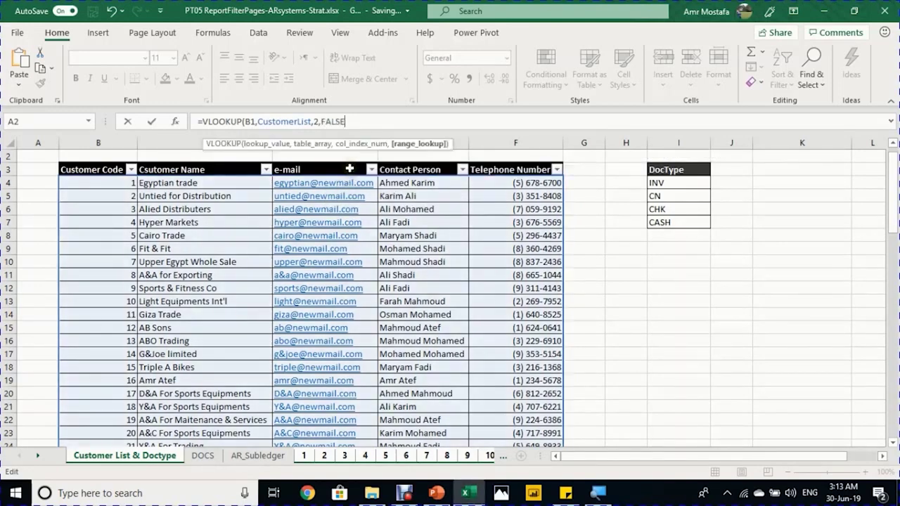
type(")")
key("Return")
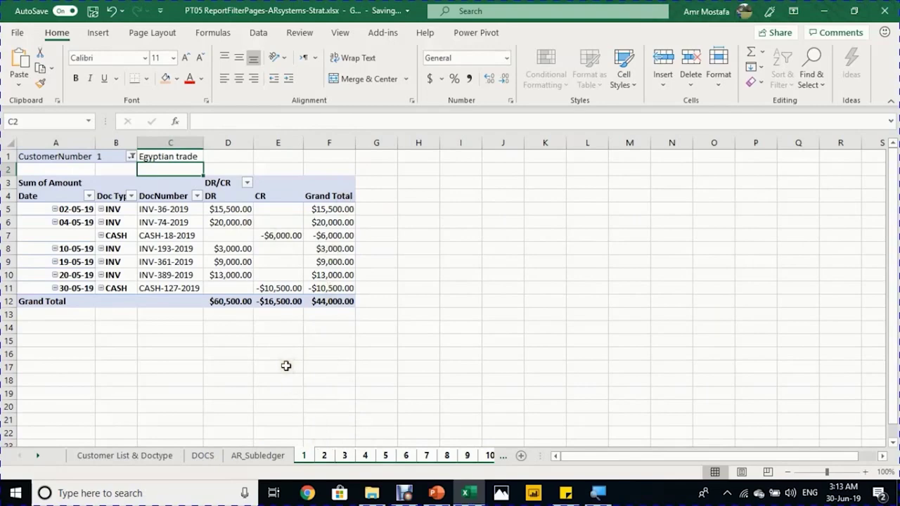
Step: Copy the formatting of the customer number in B1 onto the looked-up customer name in C1 across the grouped sheets
left_click(112, 157)
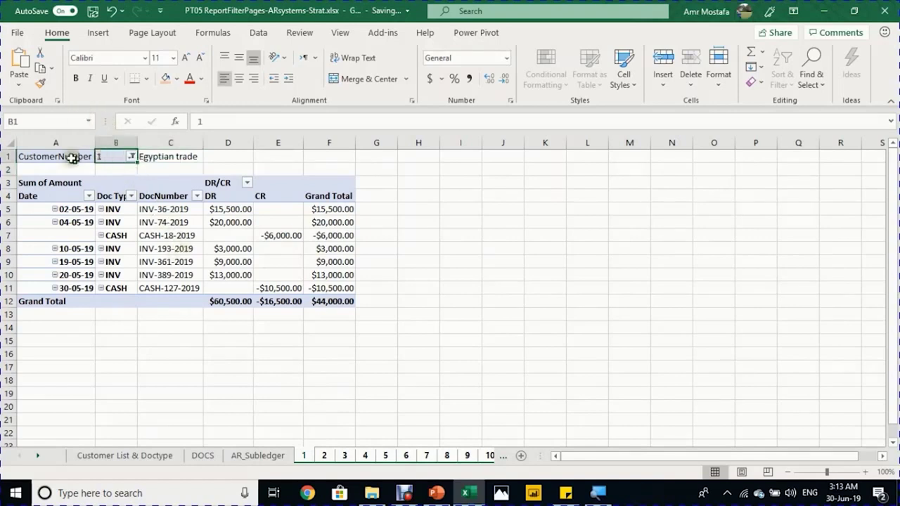
left_click(95, 156, "shift")
left_click(99, 156)
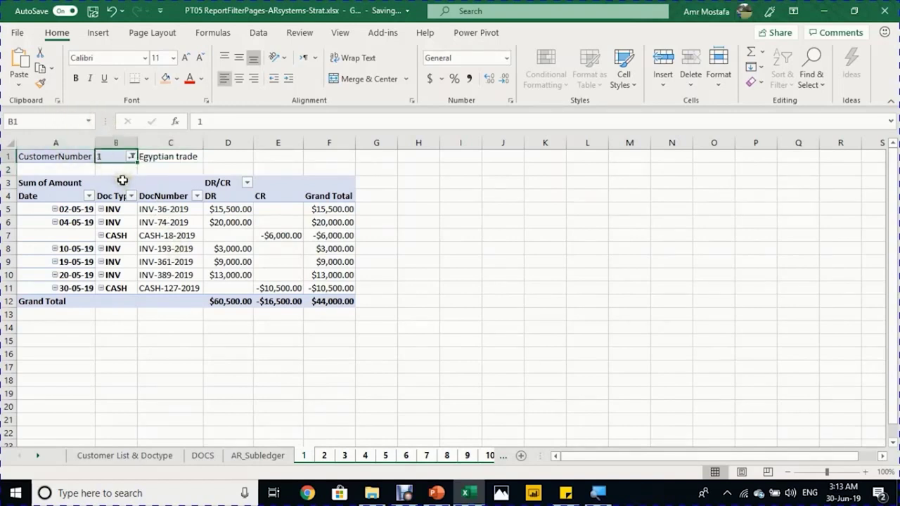
left_click(42, 83)
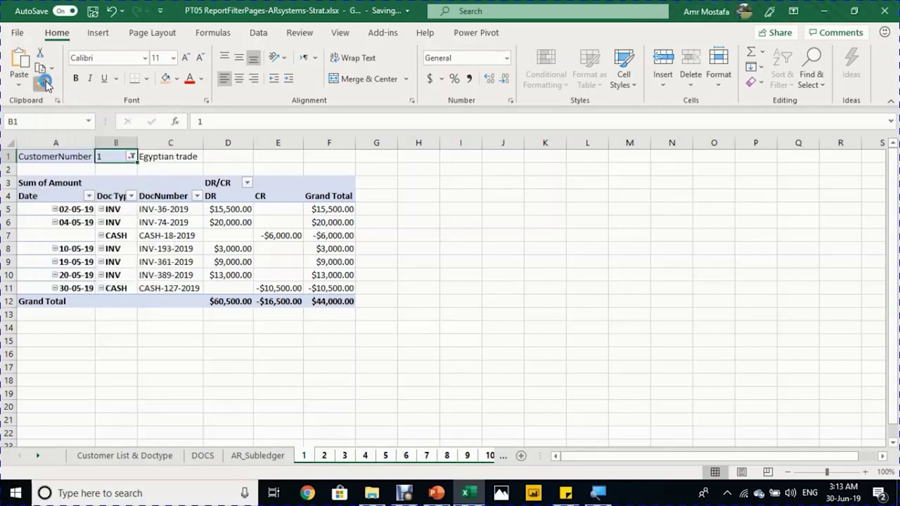
left_click(183, 156)
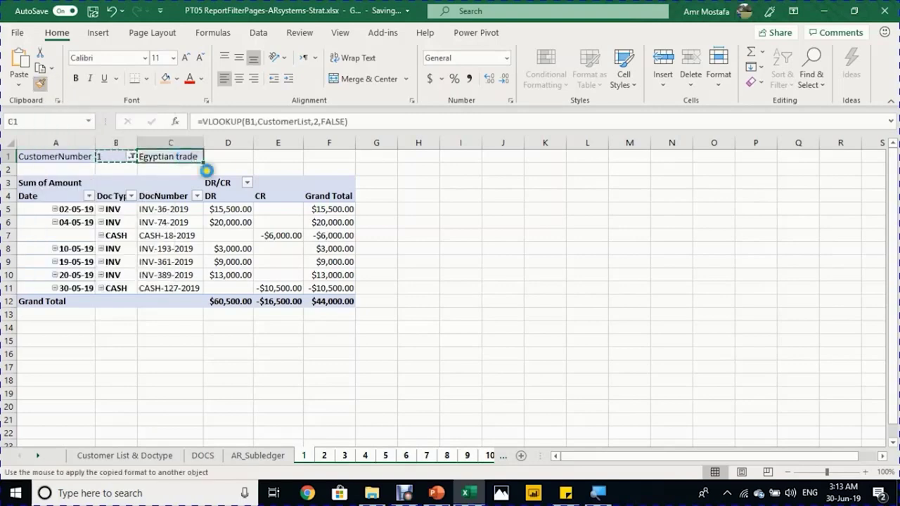
left_click(177, 157)
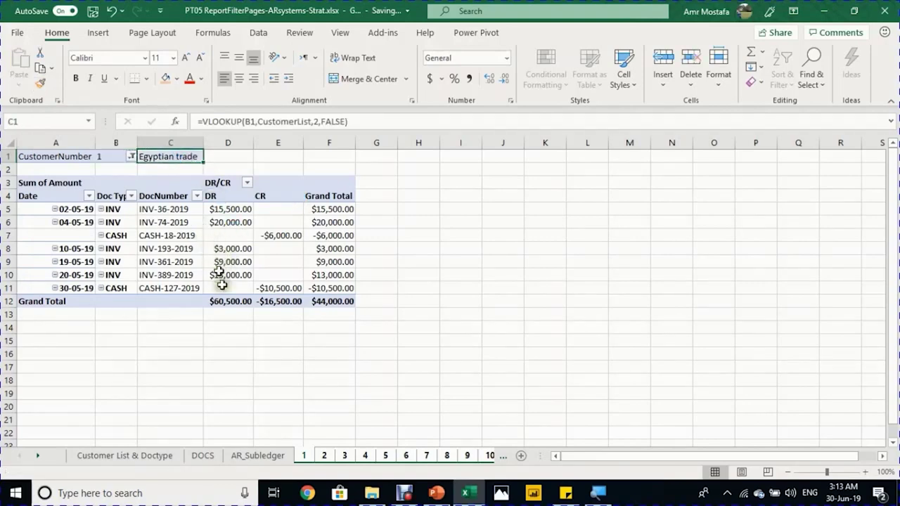
Step: Ungroup the customer statement sheets and check the looked-up customer name on sheets 1, 2 and 3
left_click(252, 457)
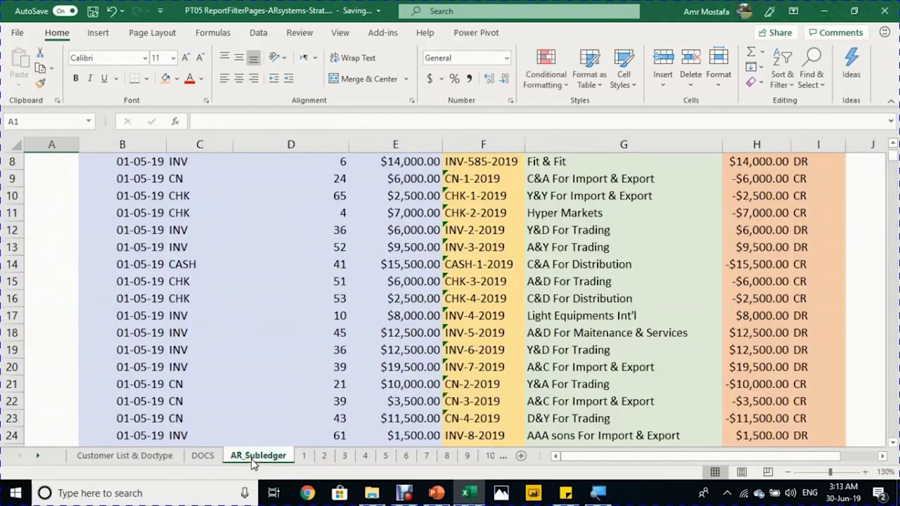
left_click(303, 457)
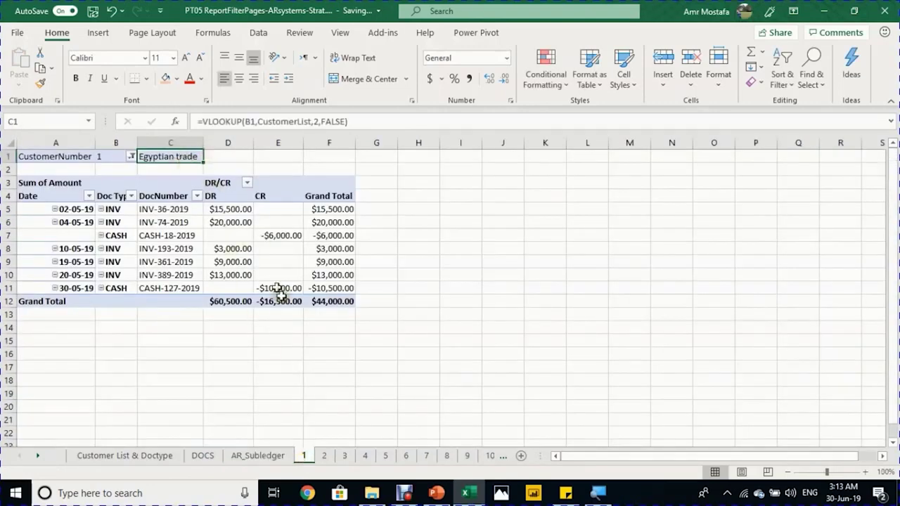
left_click(324, 456)
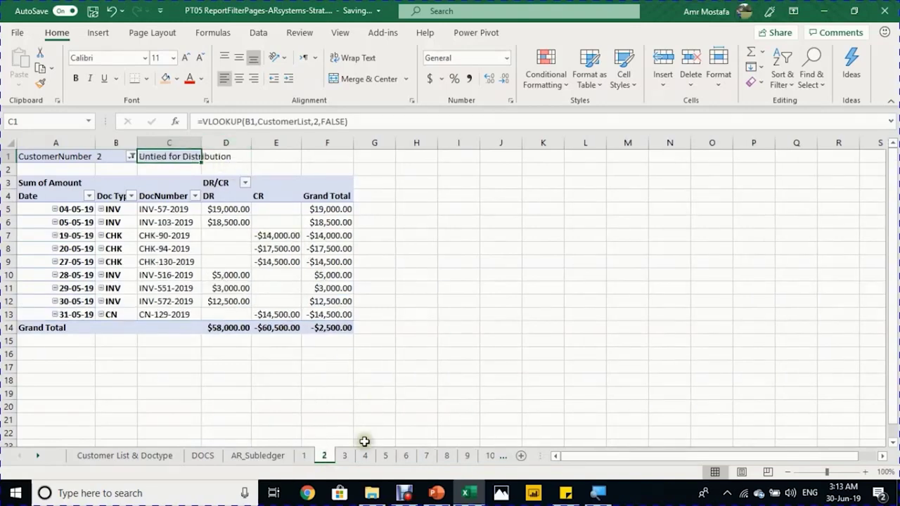
left_click(345, 456)
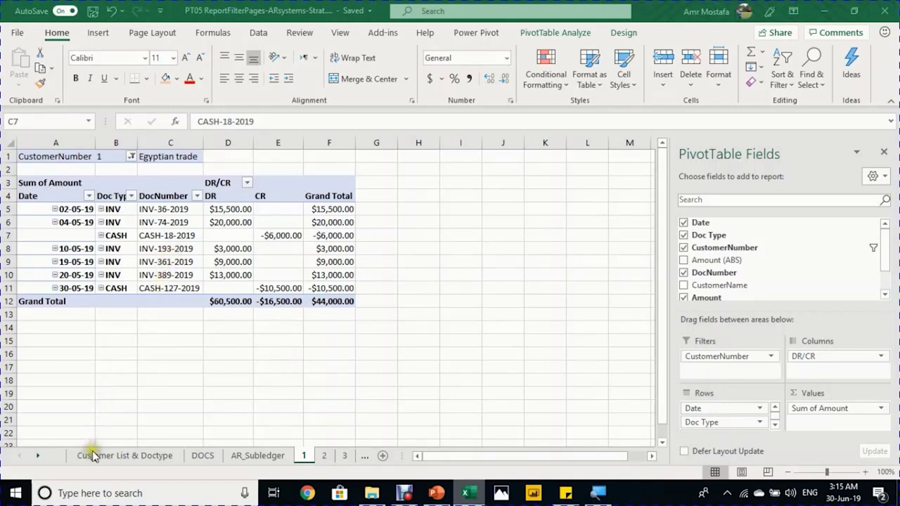
Step: Copy all the June document rows, from G3 through column J down to the last row, on the DOCS sheet
left_click(204, 456)
scroll(402, 257, "up", 2)
left_click(403, 260)
key("ctrl+Up")
key("ctrl+Up")
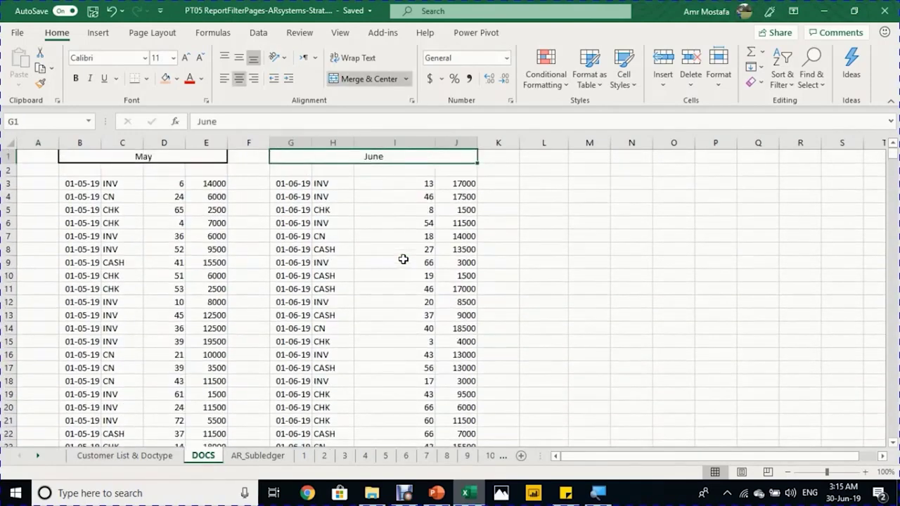
key("ctrl+Down")
key("ctrl+Left")
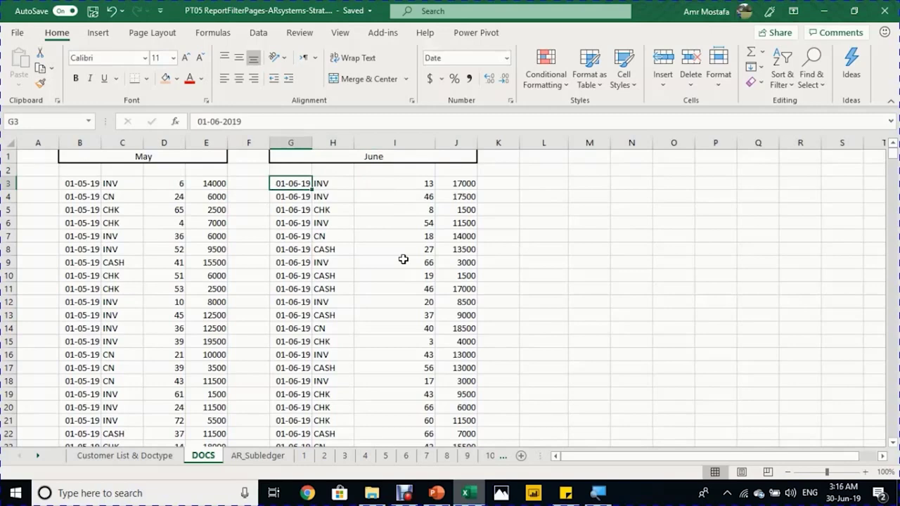
key("ctrl+shift+Right")
key("ctrl+shift+Down")
key("ctrl+c")
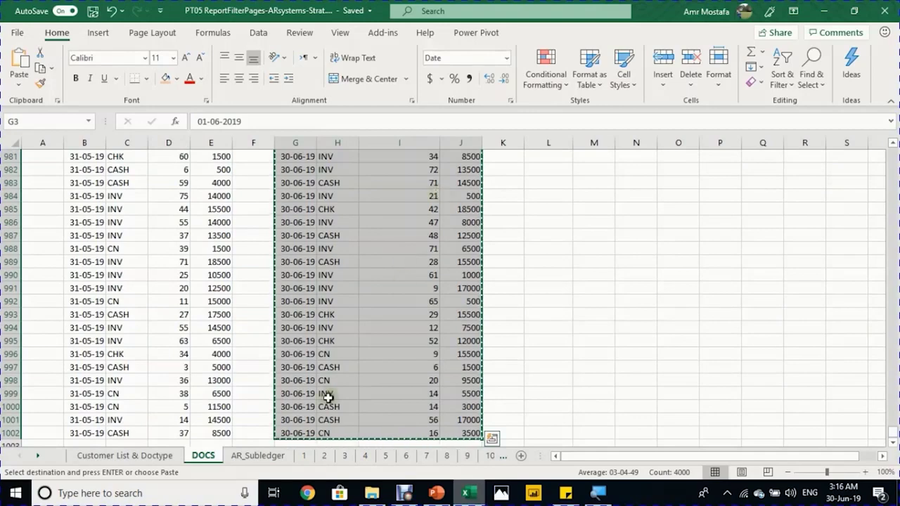
Step: Paste the copied June documents as values directly below the last row of the AR_Subledger table, starting at B1008
left_click(258, 455)
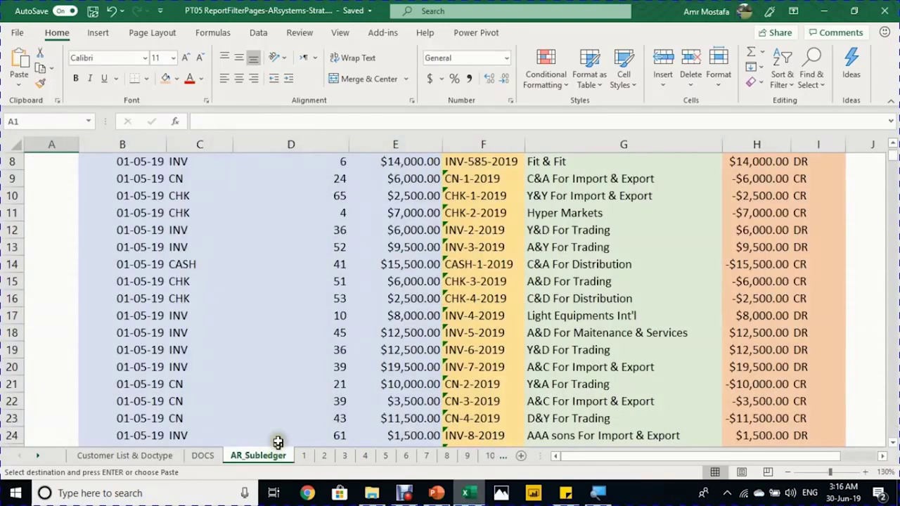
left_click(216, 289)
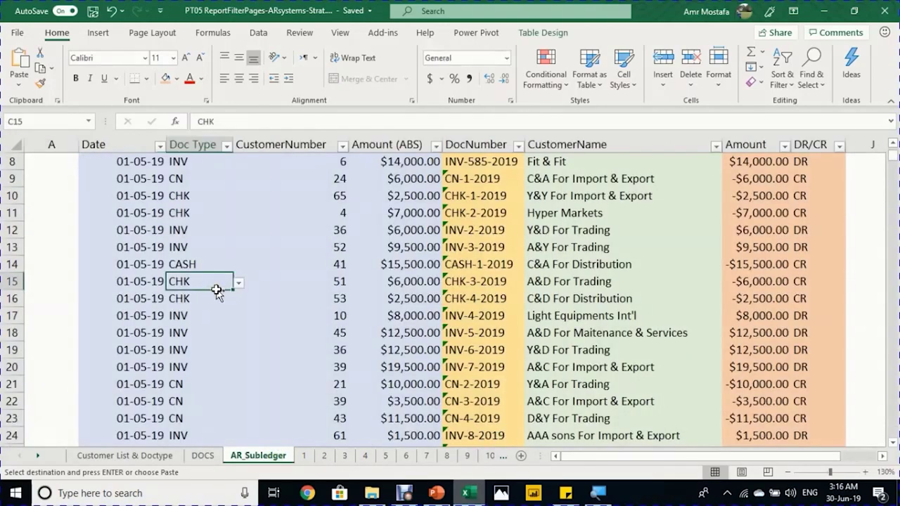
key("ctrl+Down")
key("Down")
key("Left")
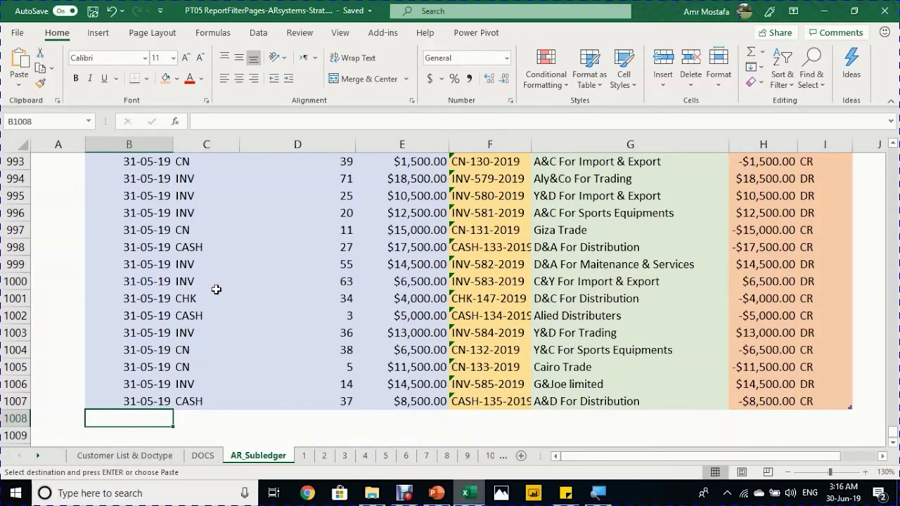
left_click(19, 81)
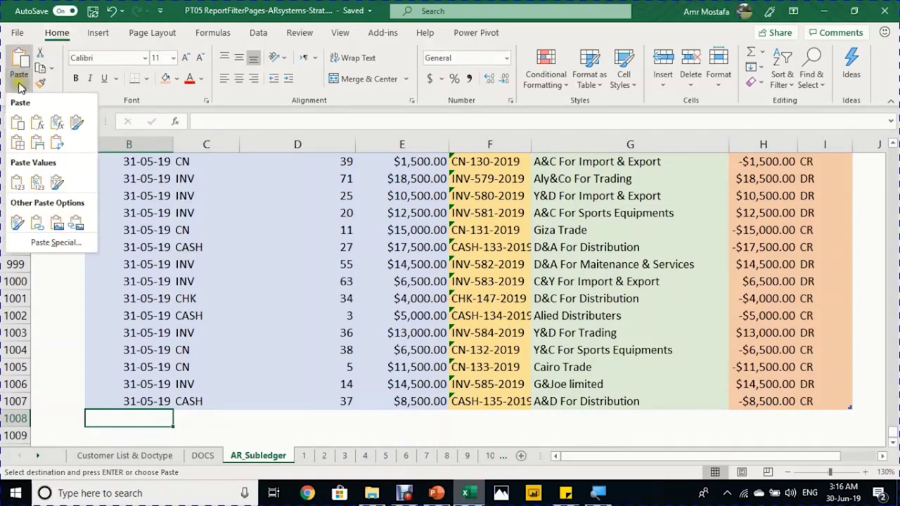
left_click(12, 181)
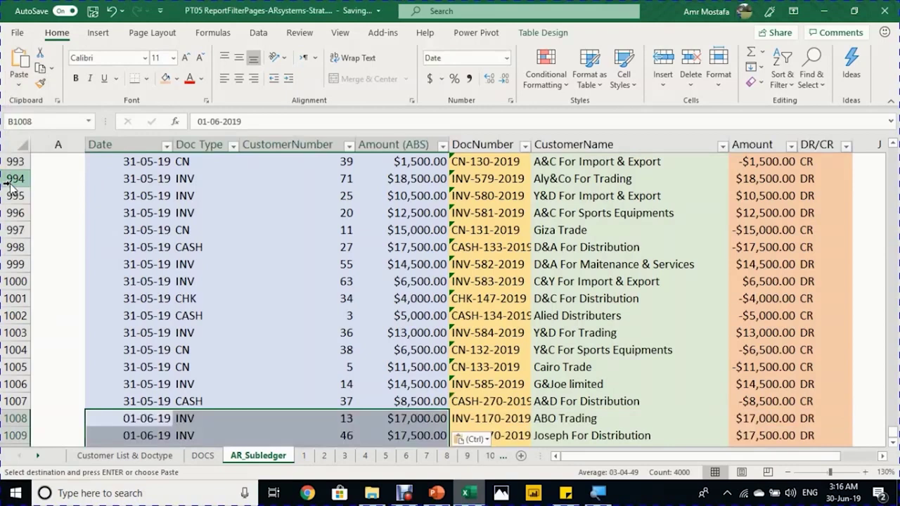
Step: Examine the DocNumber formulas of the added June rows down to the last row of the AR_Subledger table
key("Right")
key("Right")
key("Right")
key("Right")
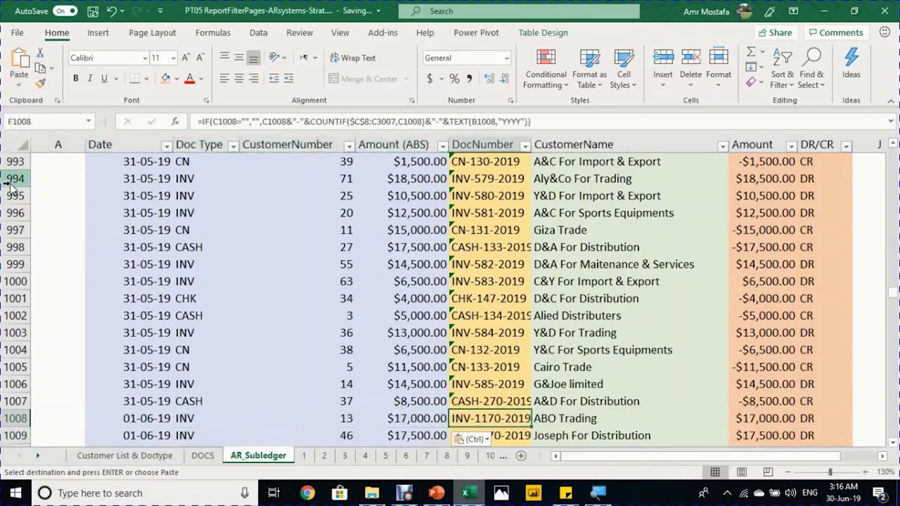
key("Down")
key("Down")
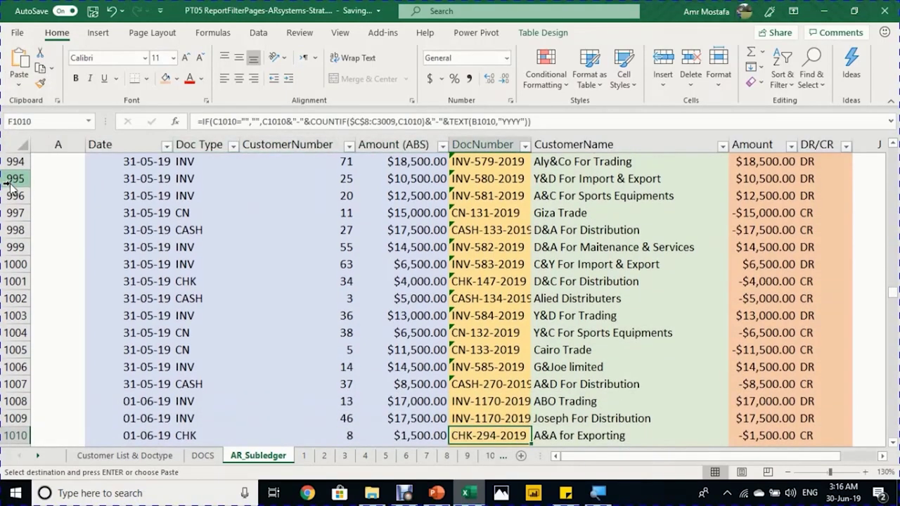
key("ctrl+Down")
key("ctrl+v")
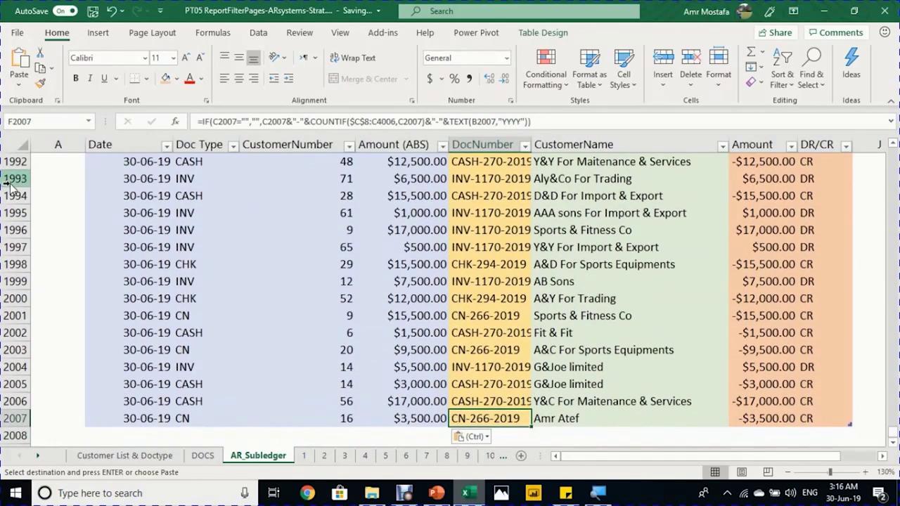
Step: Refresh the PivotTable on sheet 1 to bring in the June documents, and review the statements on sheets 1 and 2
left_click(308, 457)
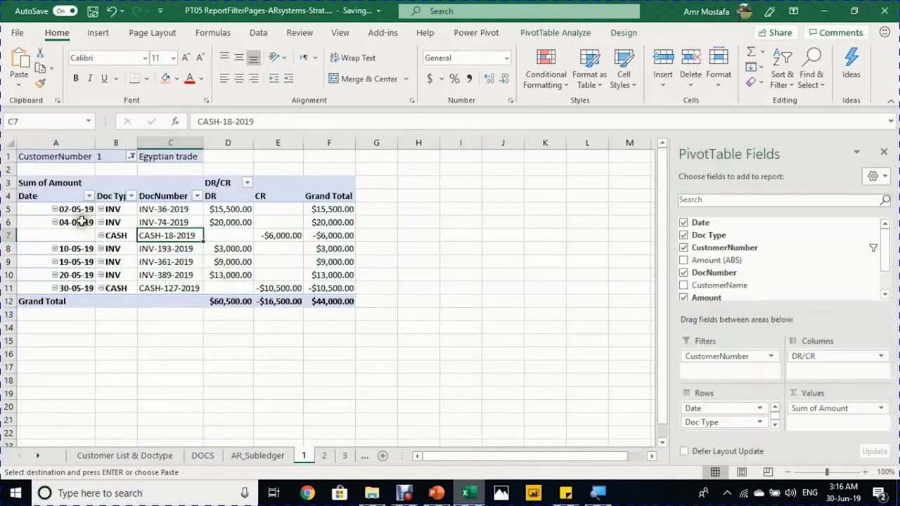
right_click(144, 234)
left_click(194, 253)
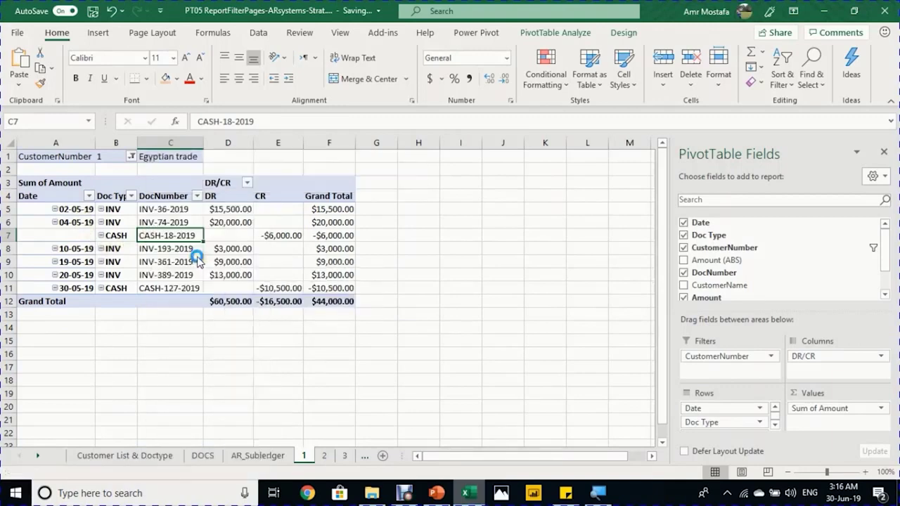
scroll(195, 257, "down", 1)
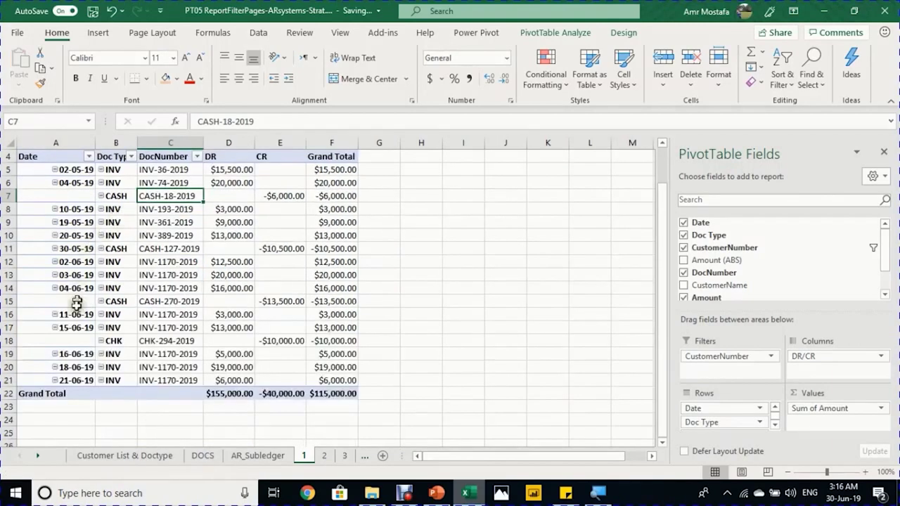
scroll(116, 338, "up", 1)
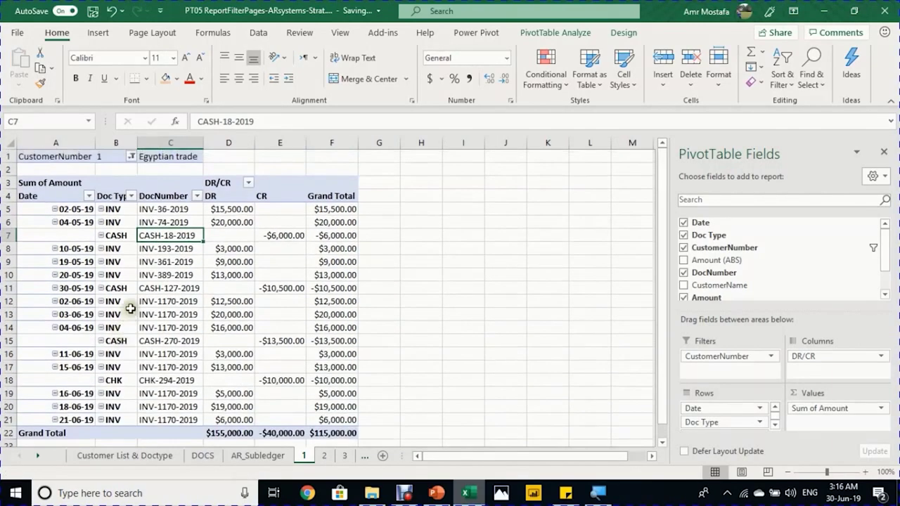
left_click(324, 457)
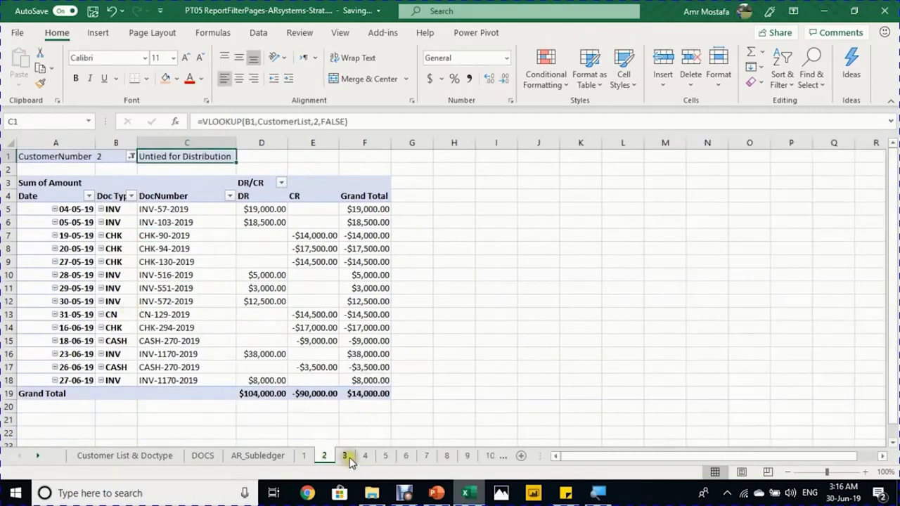
Step: Open the third customer's pivot report sheet and review its documents with their debit and credit amounts
left_click(344, 457)
scroll(143, 310, "down", 6)
scroll(143, 310, "up", 4)
scroll(143, 309, "up", 3)
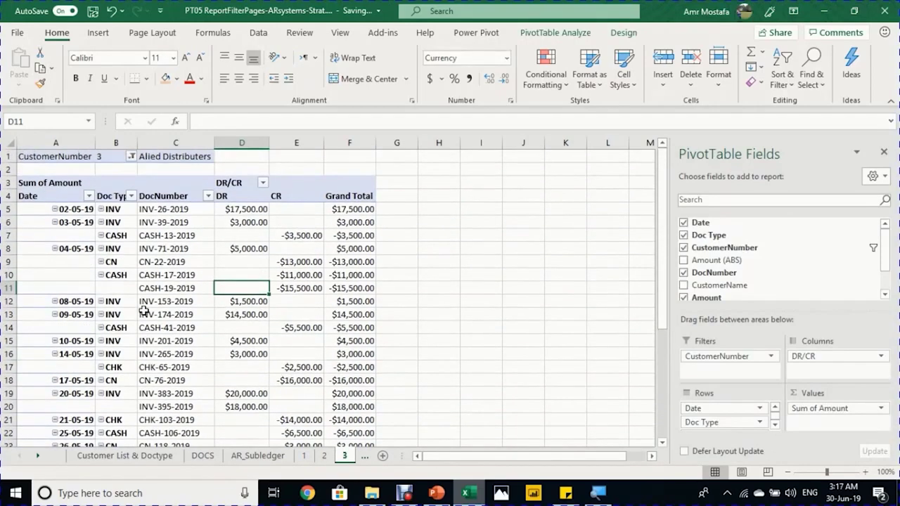
left_click(172, 279)
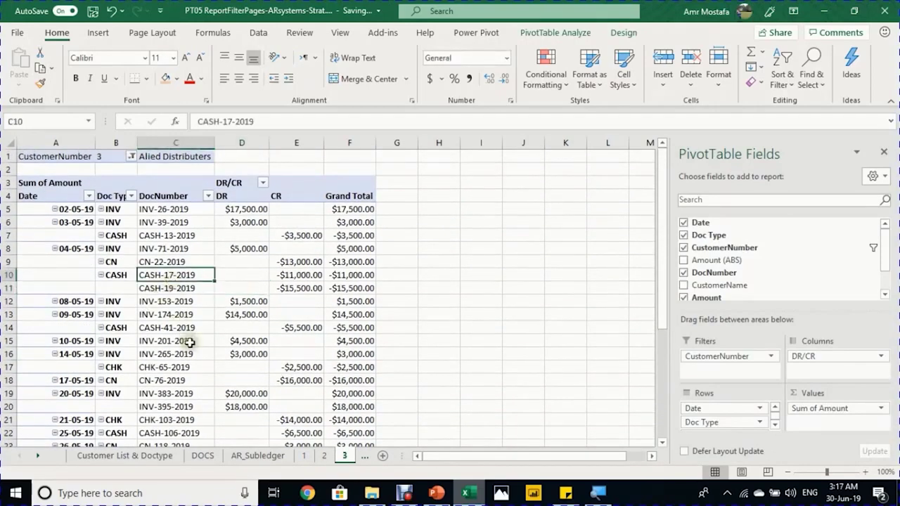
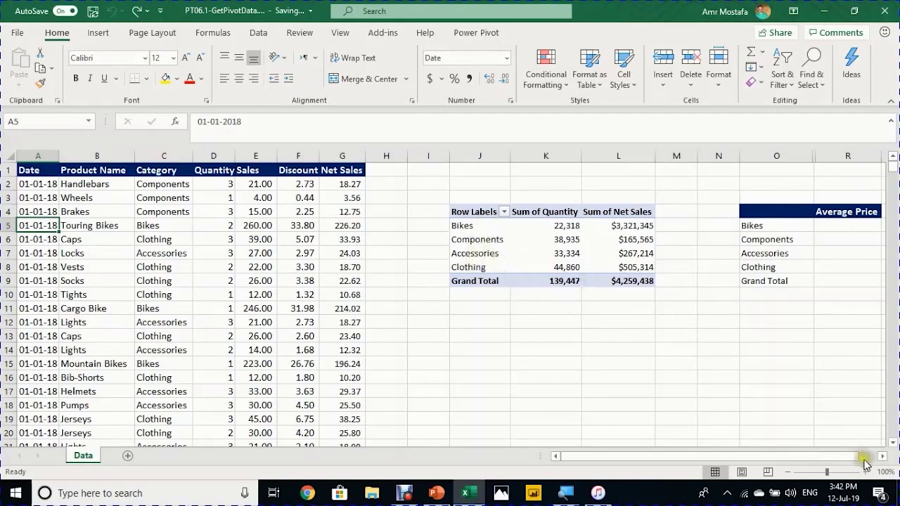
Step: Enter the formula =L5/K5 in R5 to calculate the Bikes average price from net sales and quantity
left_click(882, 456)
left_click(883, 456)
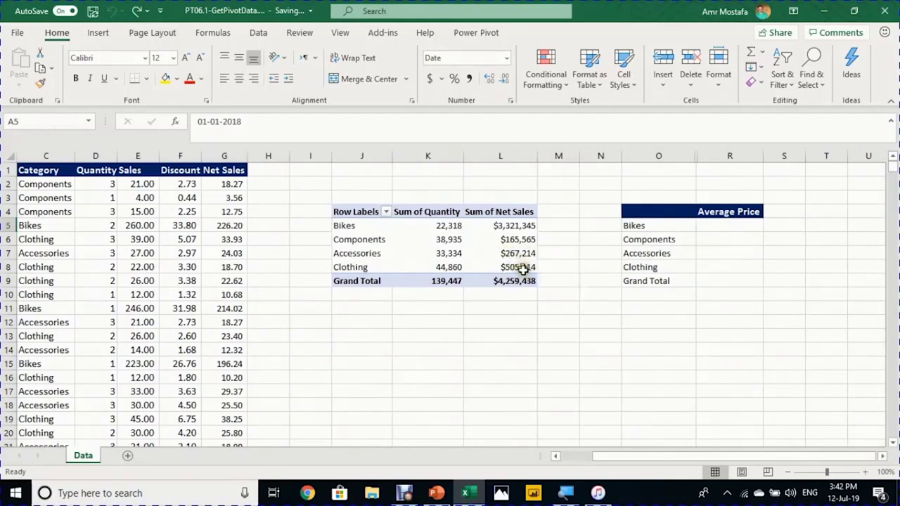
mouse_move(527, 272)
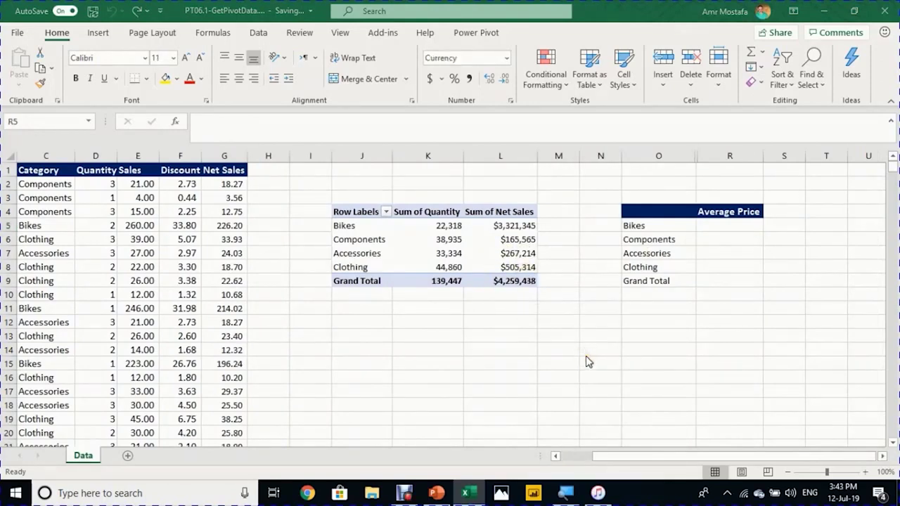
left_click(732, 224)
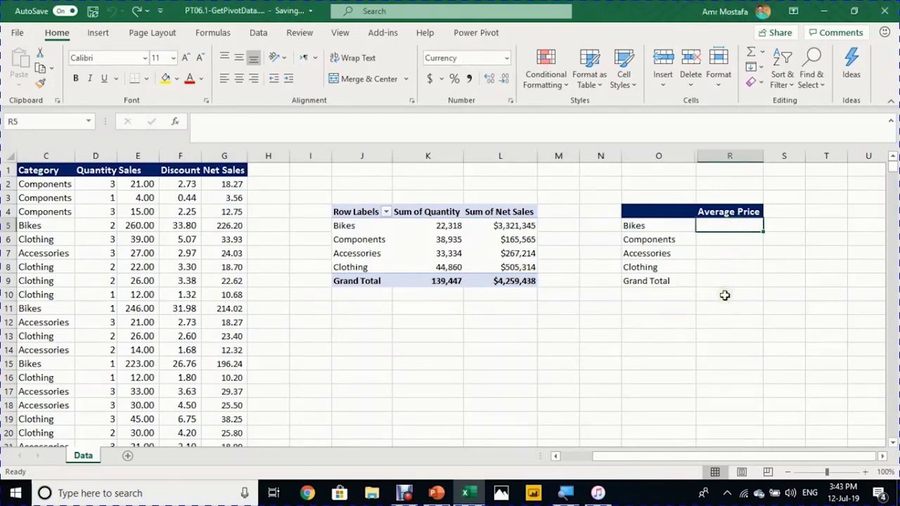
type("=")
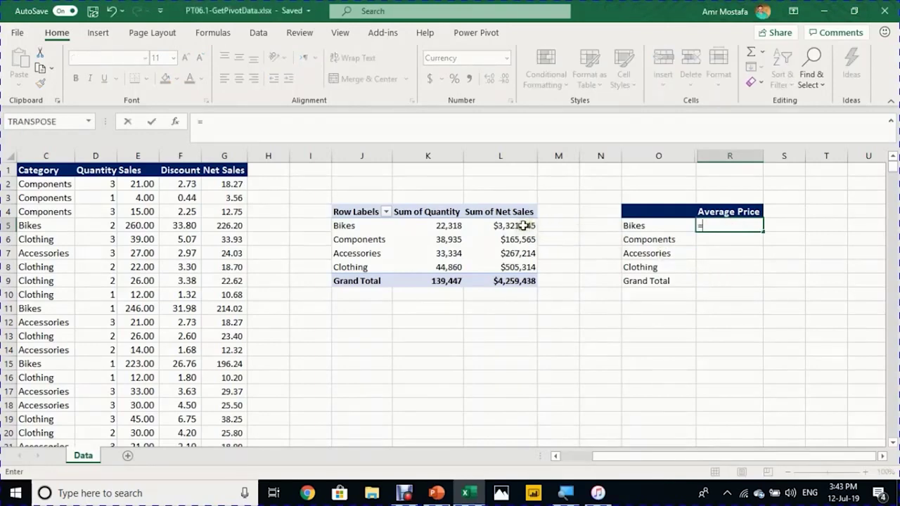
left_click(524, 225)
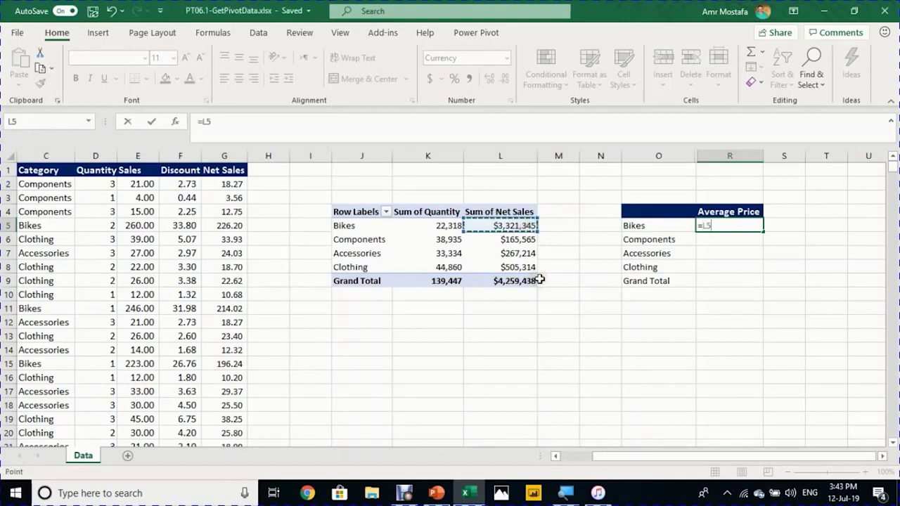
type("/")
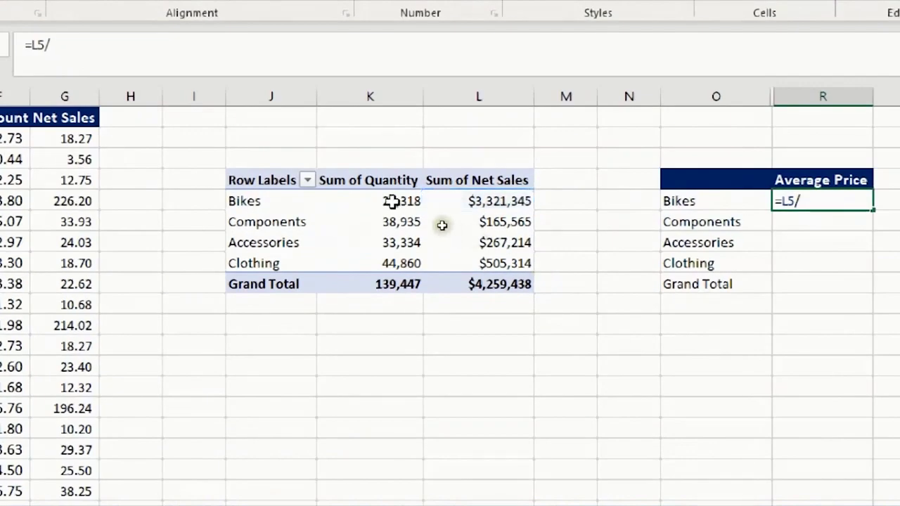
left_click(388, 200)
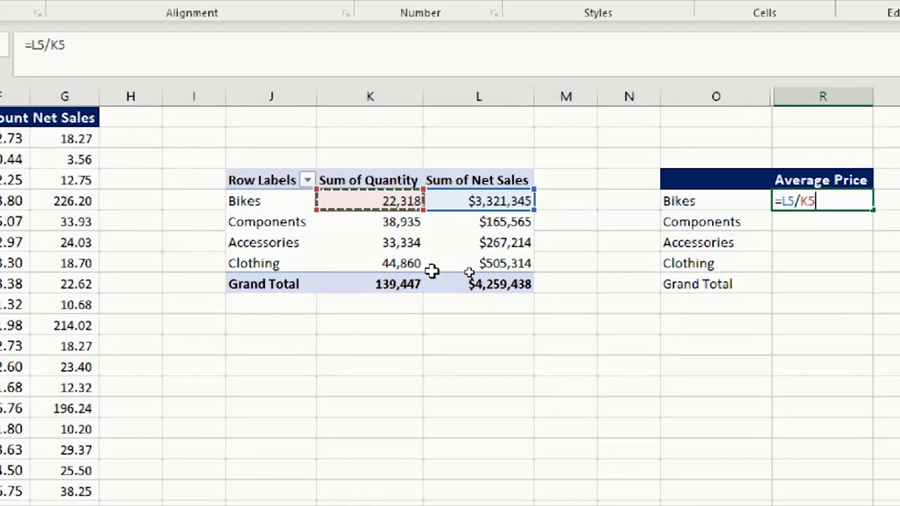
key("Return")
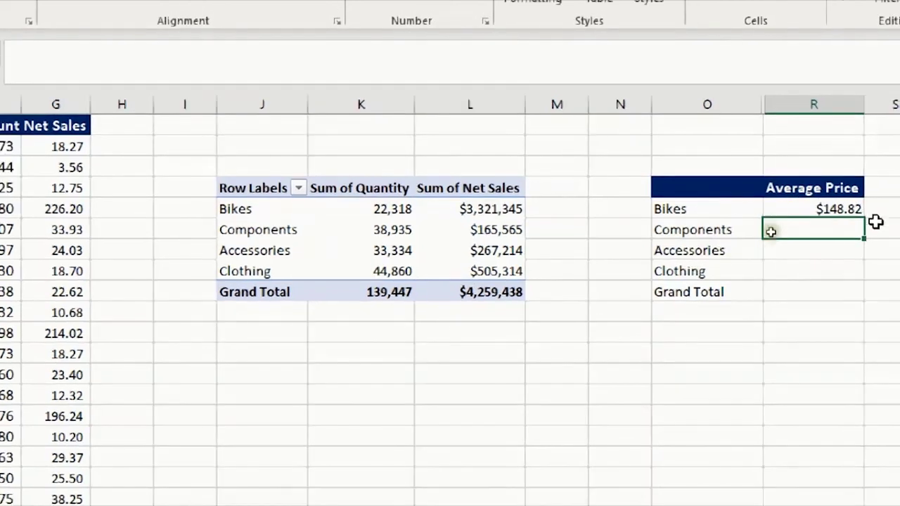
Step: Fill the Bikes average price formula down to the Grand Total row and check the Components formula
left_click(843, 208)
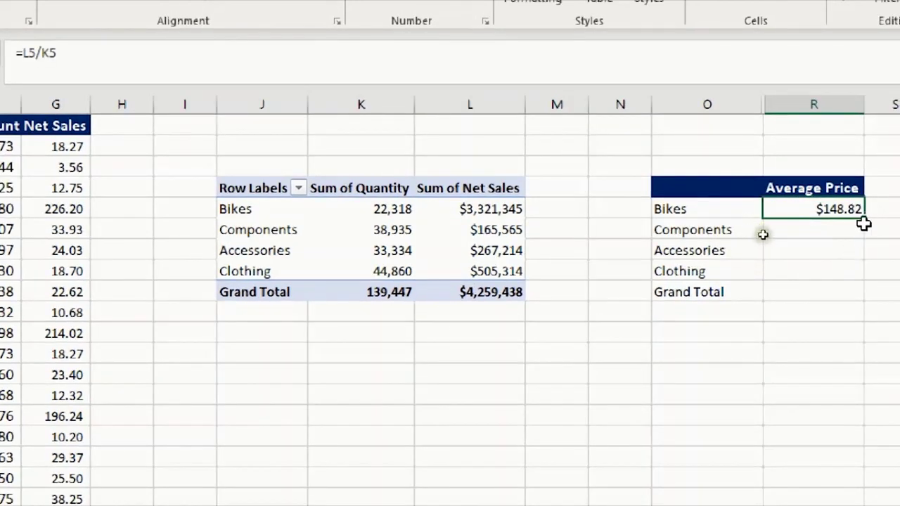
left_click_drag(866, 218, 847, 301)
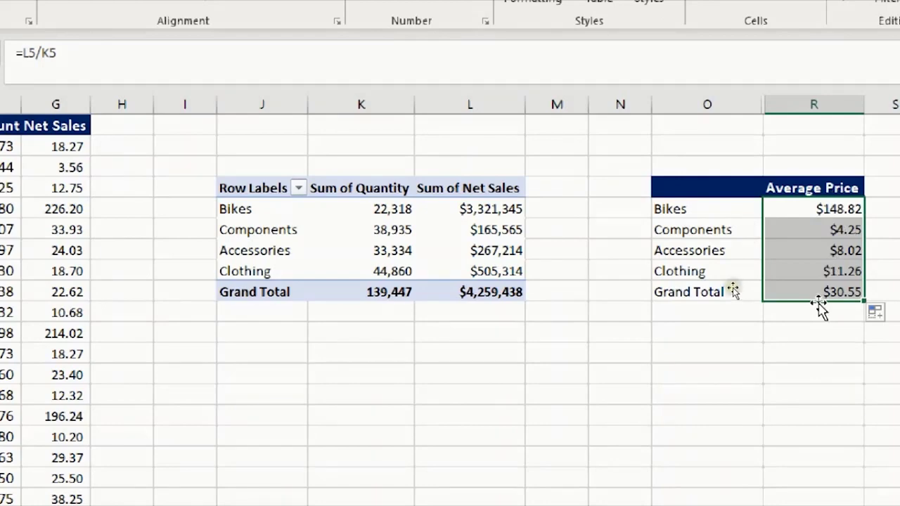
left_click(820, 227)
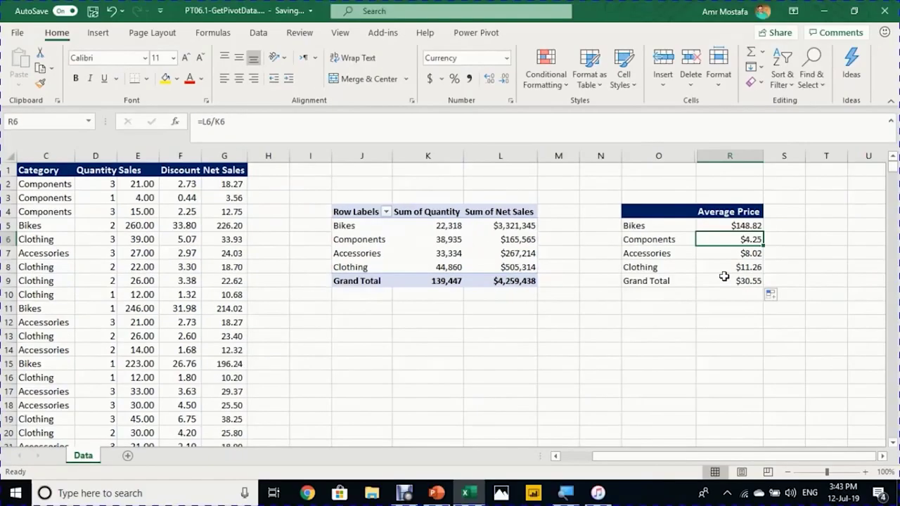
Step: Add the Product Name field to the pivot table's rows below Category
key("alt")
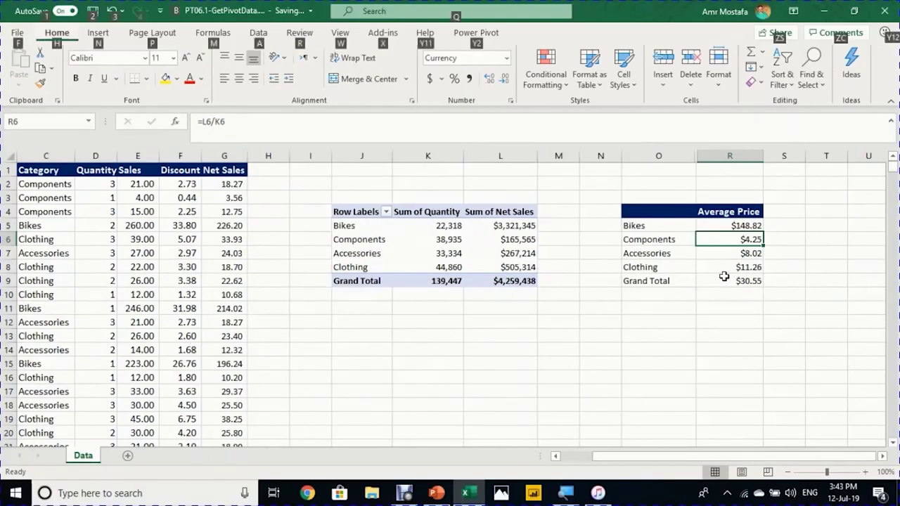
left_click(436, 253)
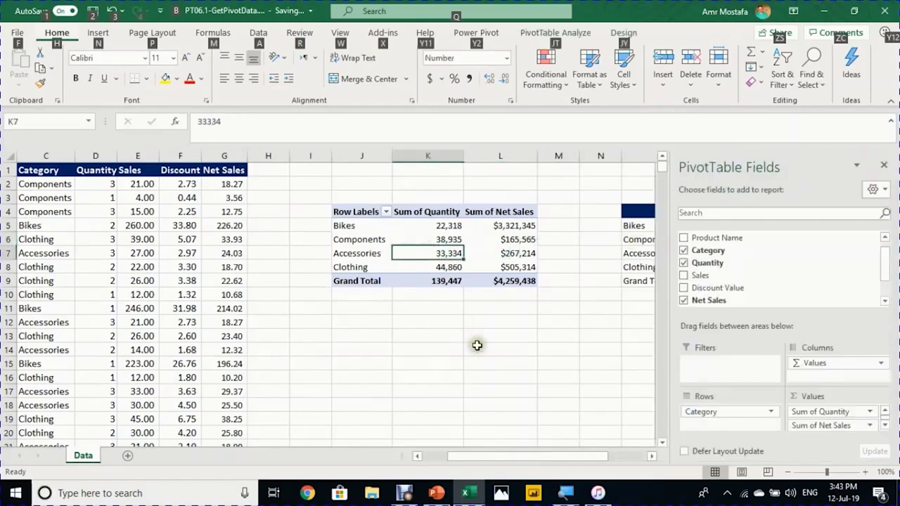
key("alt")
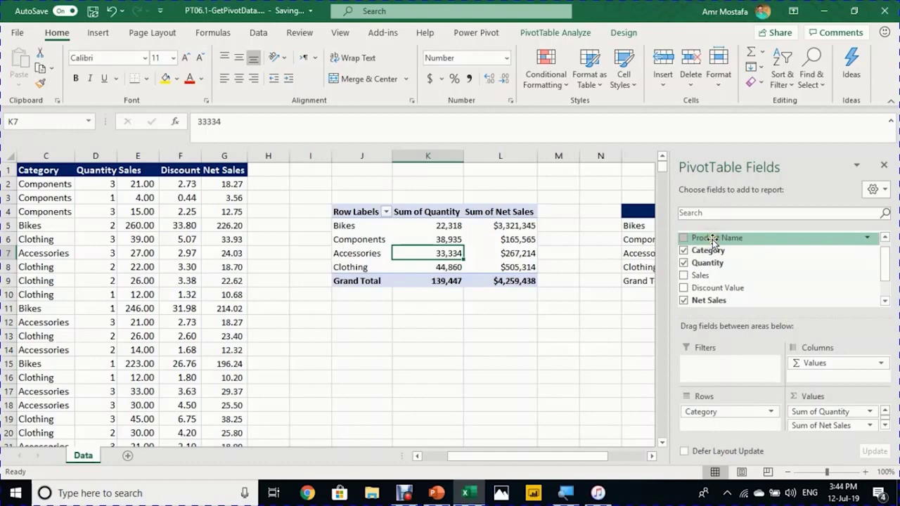
left_click_drag(713, 239, 710, 429)
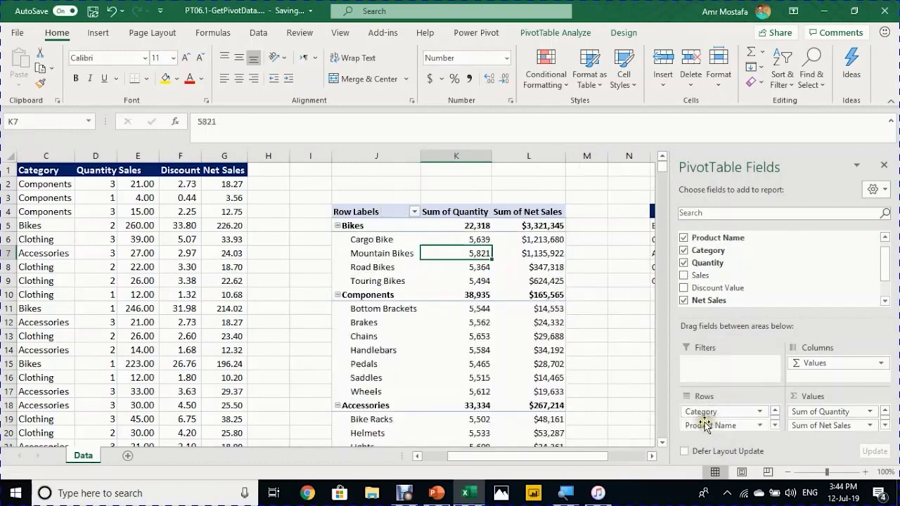
Step: Check the Average Price formulas for Bikes and Components against the expanded pivot table
left_click(653, 456)
left_click(653, 456)
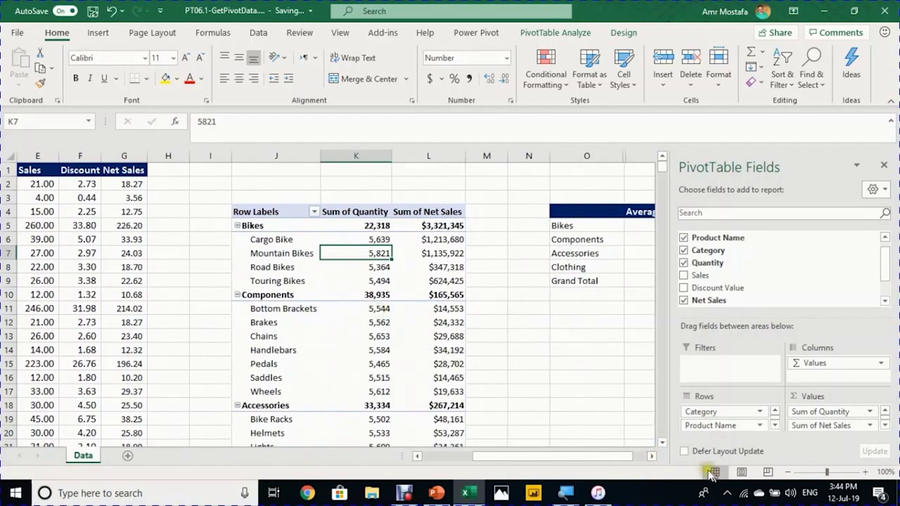
left_click(653, 456)
left_click(653, 457)
left_click(652, 457)
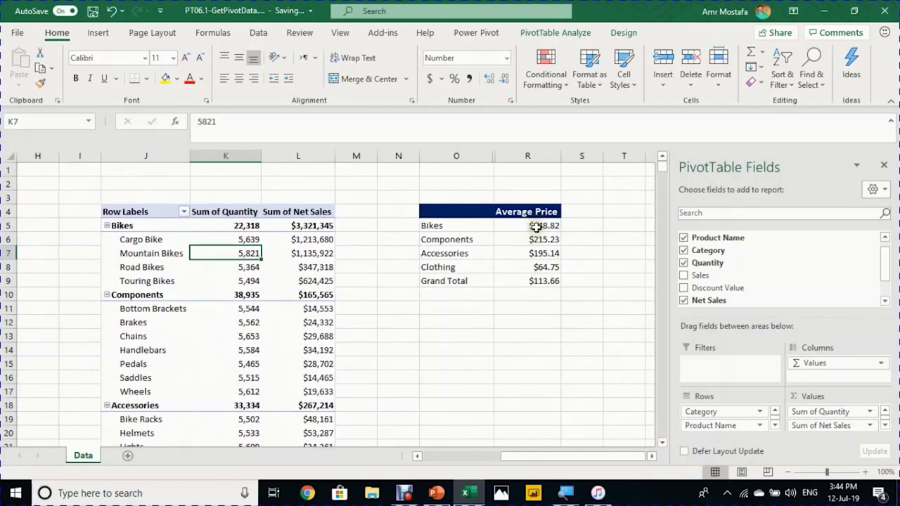
left_click(537, 225)
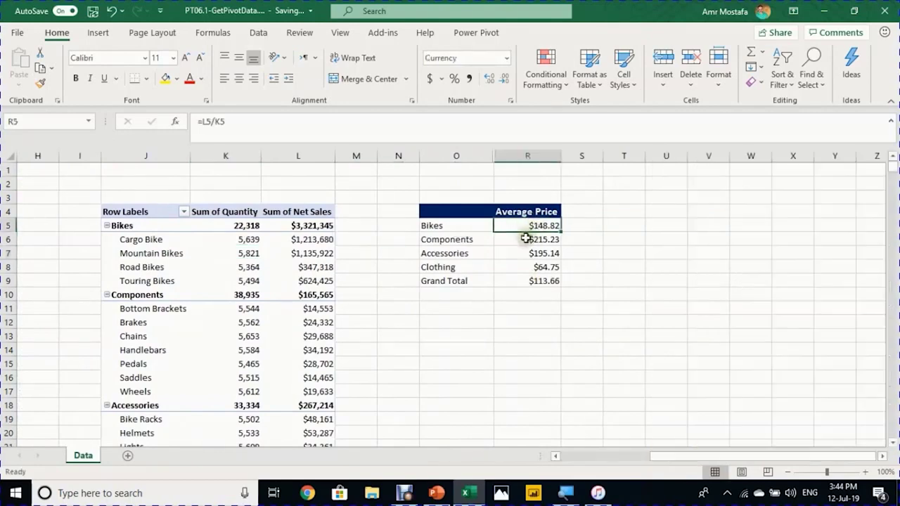
left_click(526, 236)
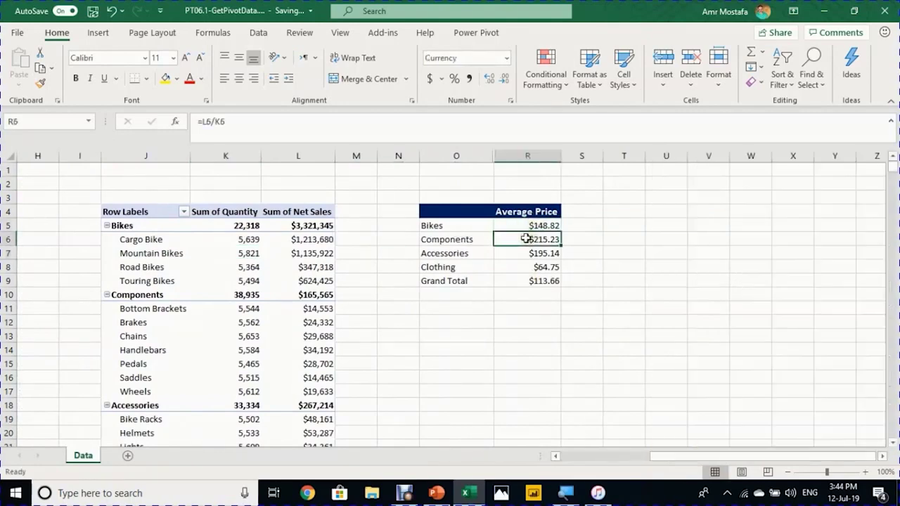
Step: Compare the Components formula's references with the pivot table's Components subtotals, and check the Accessories and Grand Total formulas
left_click(144, 294)
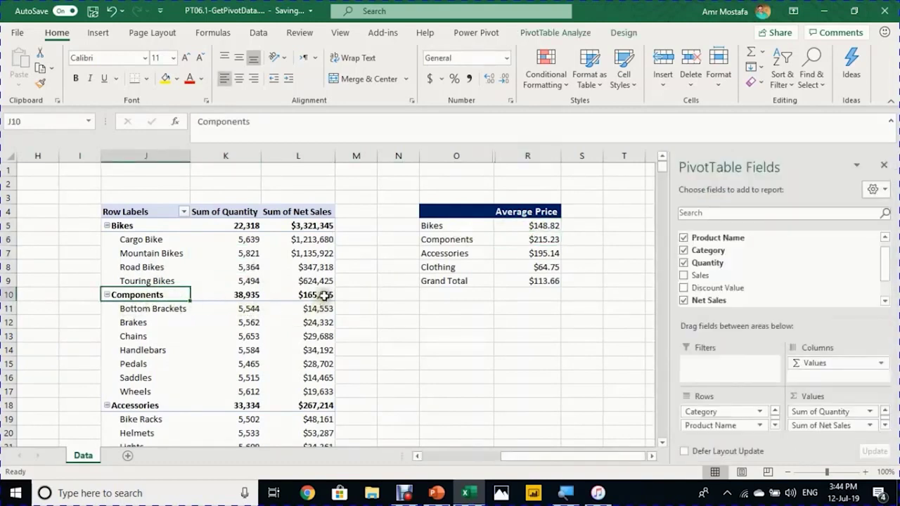
left_click(325, 295)
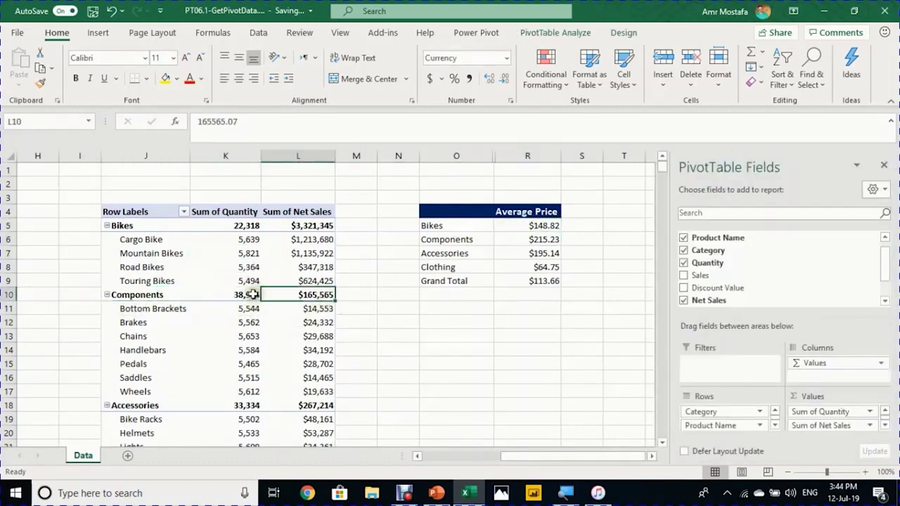
key("Left")
left_click(514, 239)
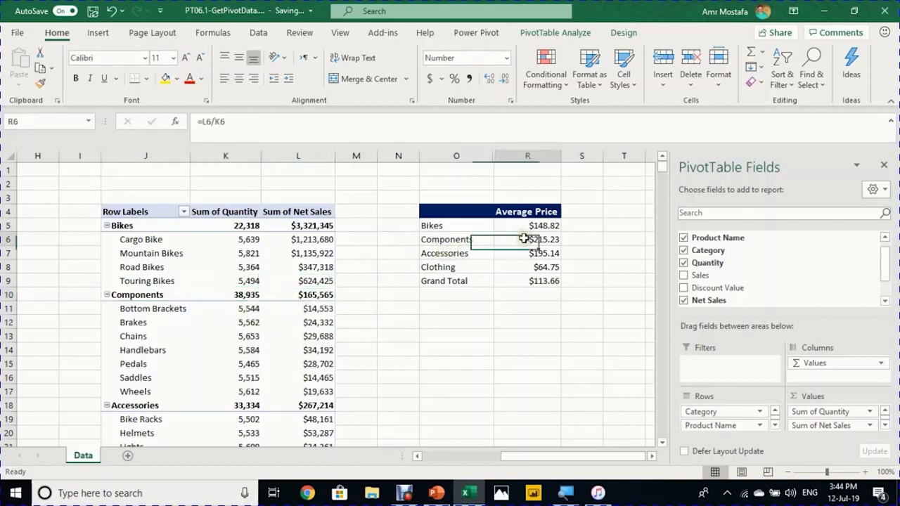
left_click(370, 126)
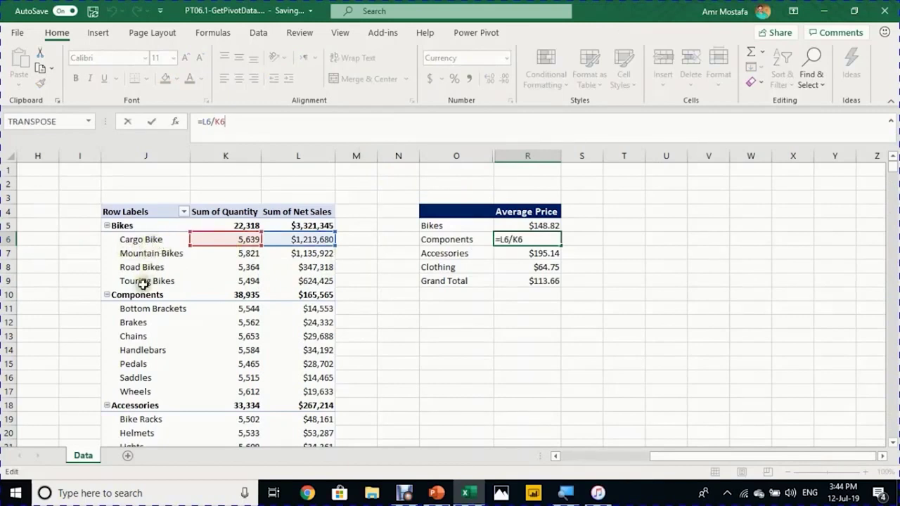
key("ctrl+Return")
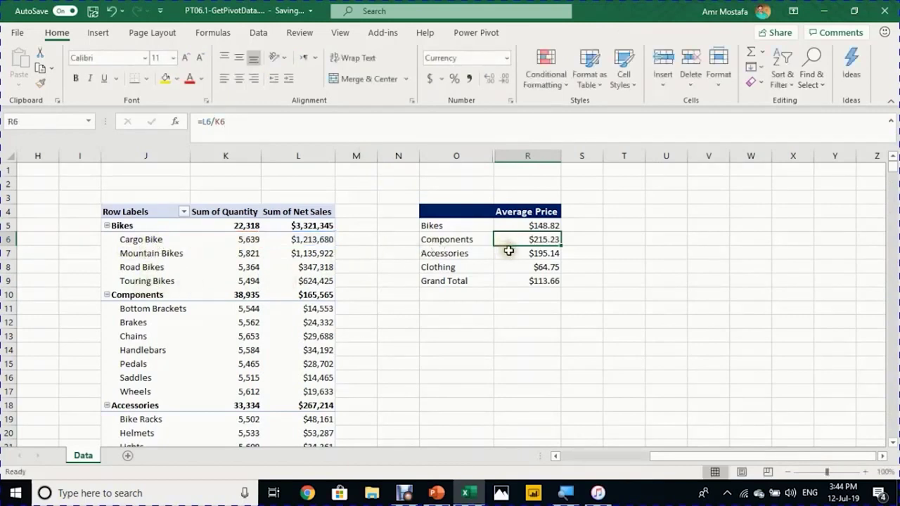
left_click(513, 257)
left_click(516, 281)
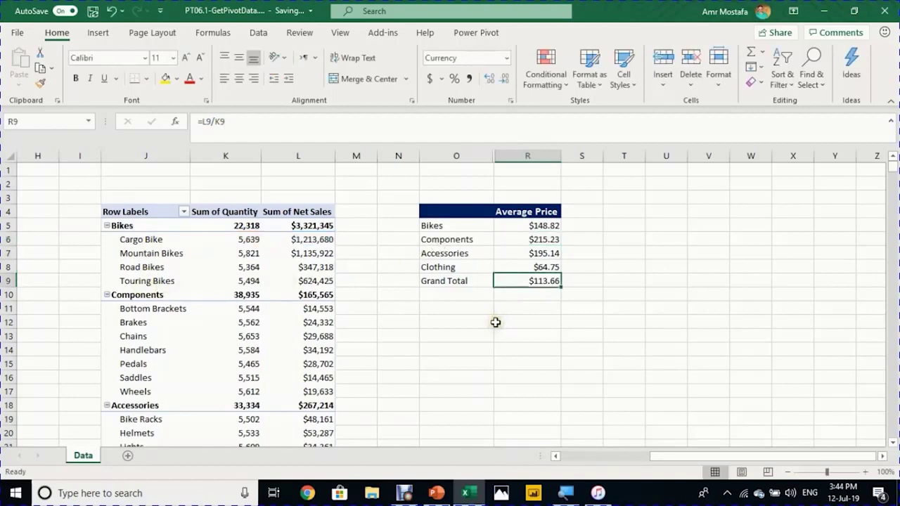
Step: Undo adding Product Name to the pivot table's rows
key("Up")
key("Up")
key("Left")
key("Left")
key("Left")
key("Left")
key("Left")
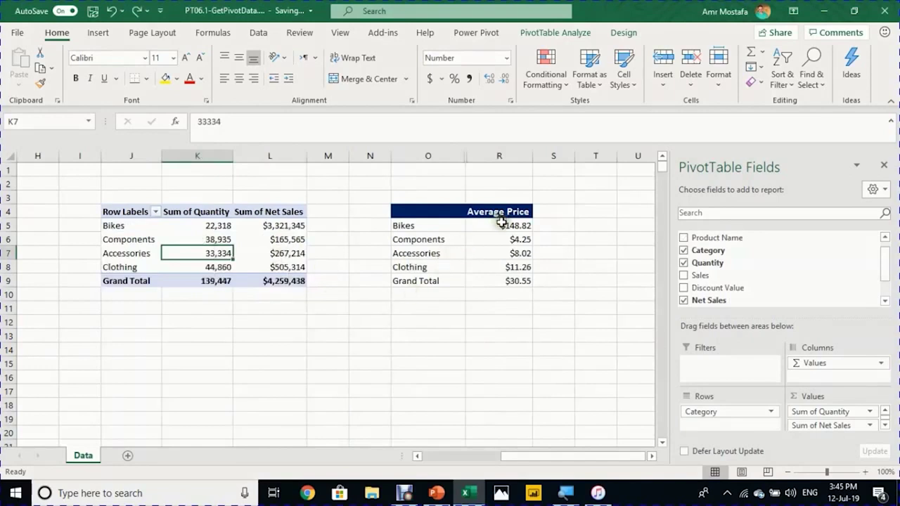
Step: Clear the Average Price formulas in R5:R9
left_click_drag(501, 224, 484, 278)
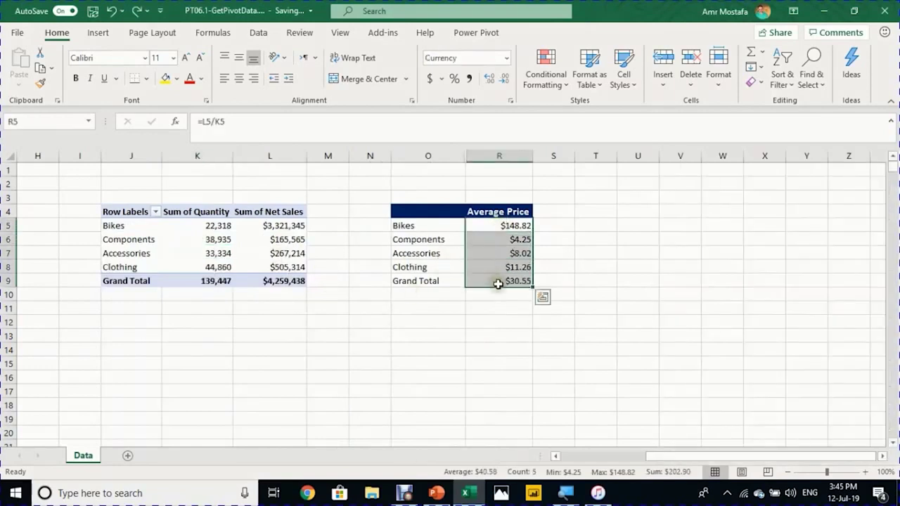
key("Delete")
left_click(513, 225)
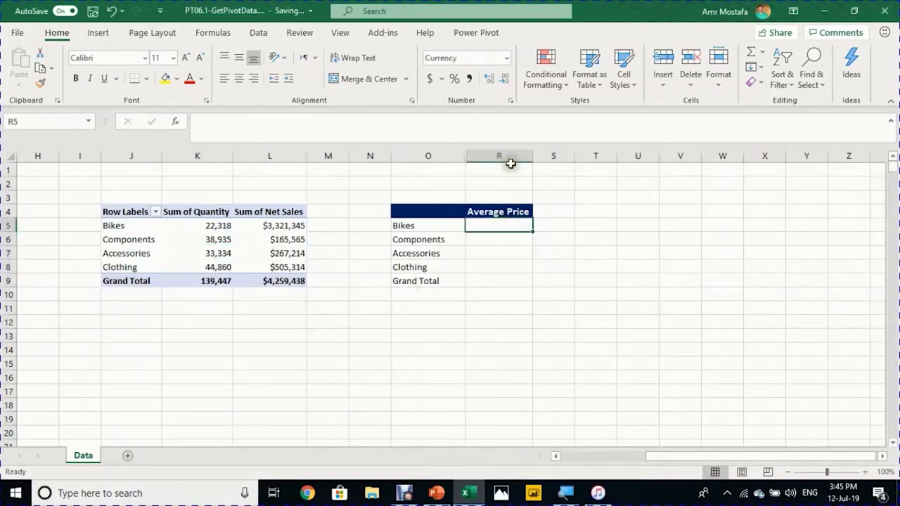
Step: Unhide columns P and Q between O and R to show the Quantity and NetSales headers
left_click_drag(505, 155, 446, 154)
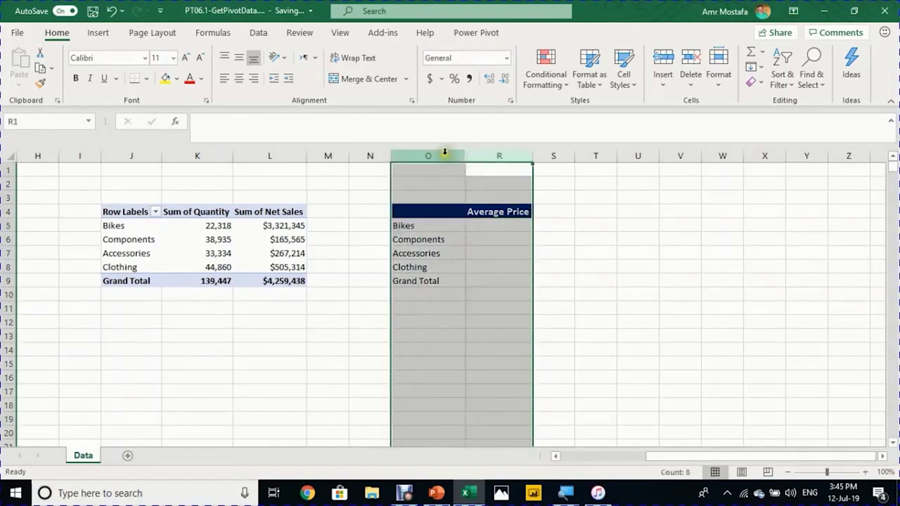
right_click(447, 156)
left_click(486, 378)
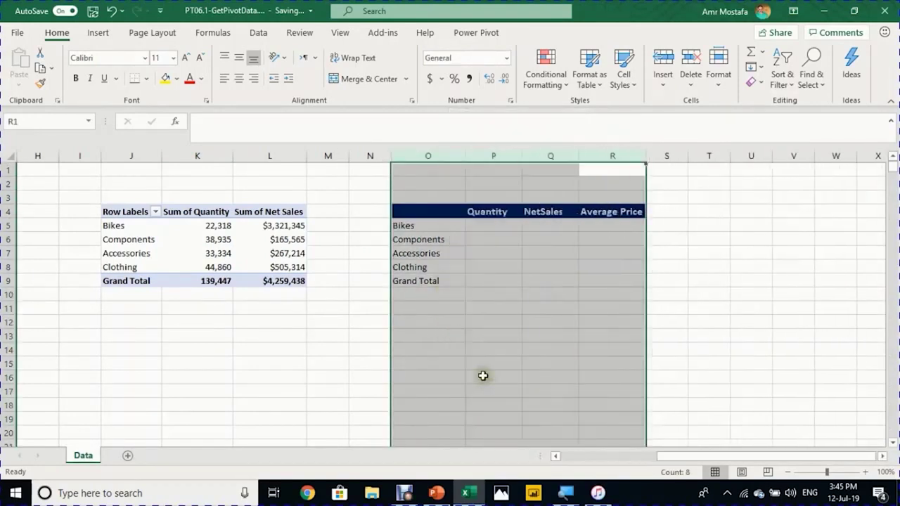
left_click(501, 211)
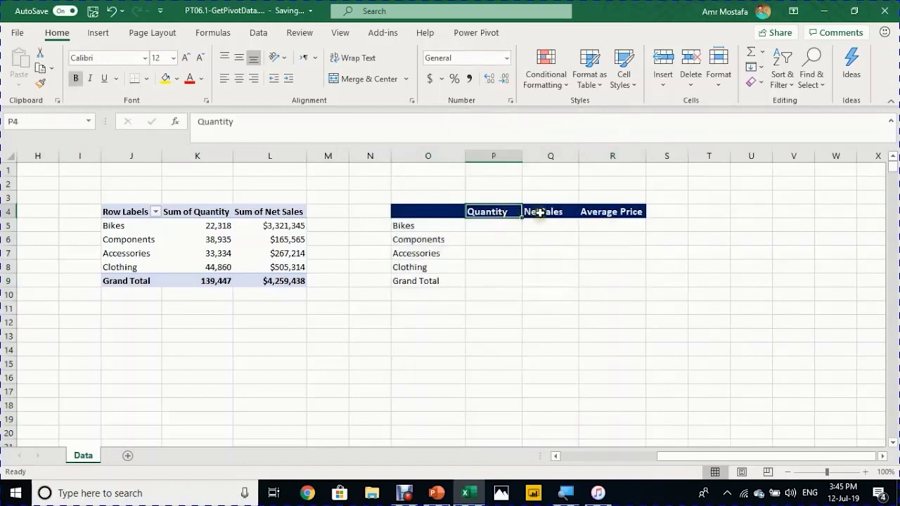
left_click(540, 213)
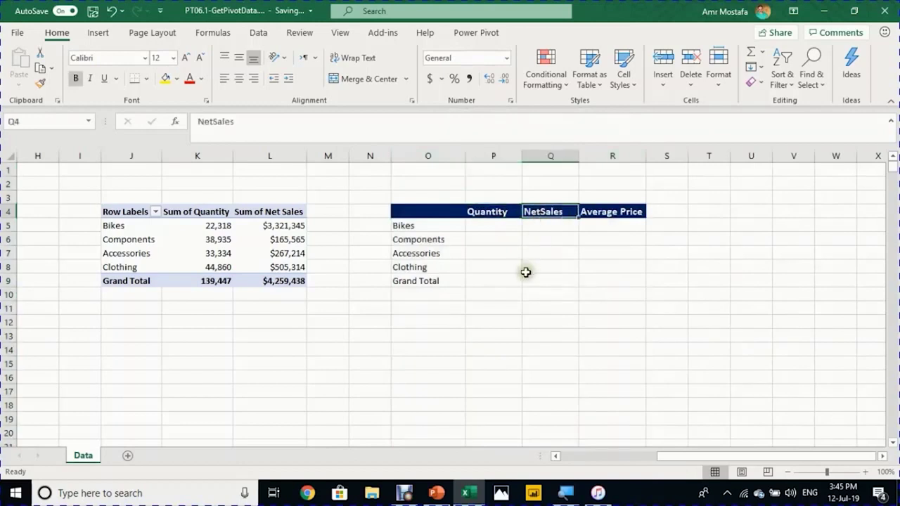
Step: Turn on the Generate GetPivotData option for the sales pivot table
left_click(512, 226)
left_click(534, 226)
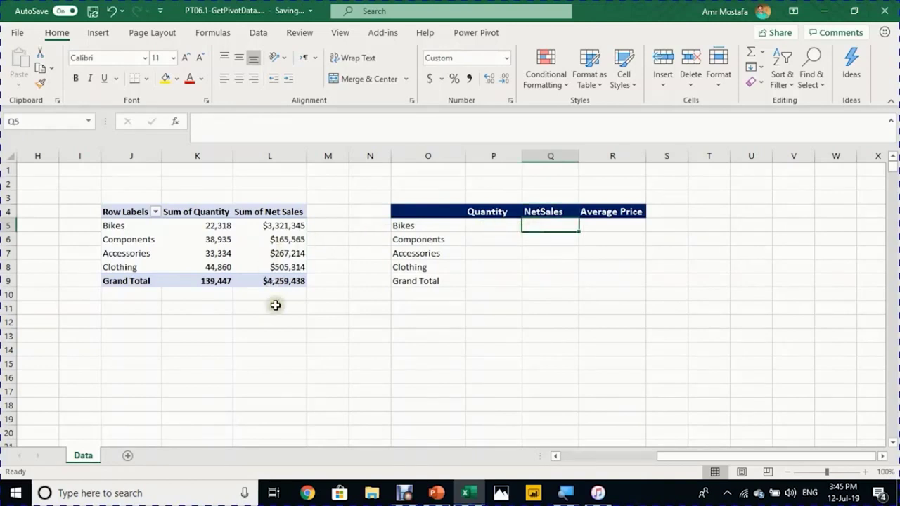
left_click(192, 241)
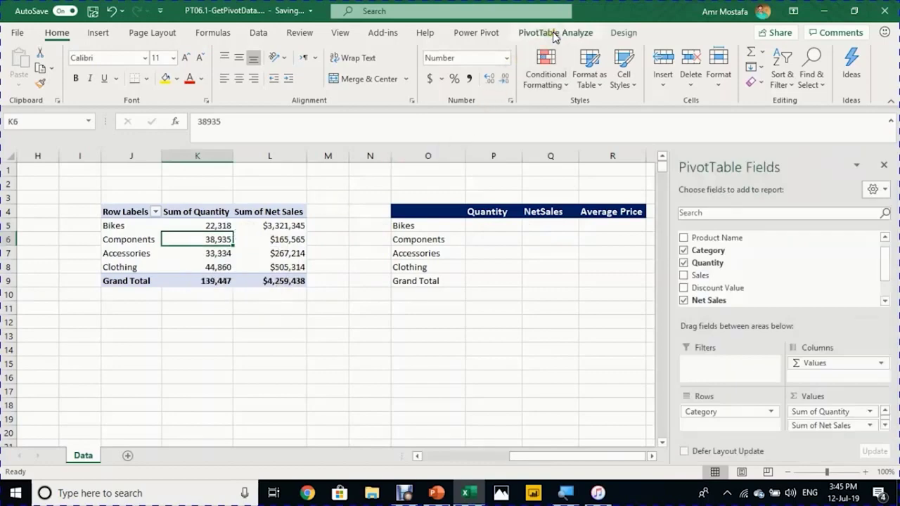
left_click(555, 35)
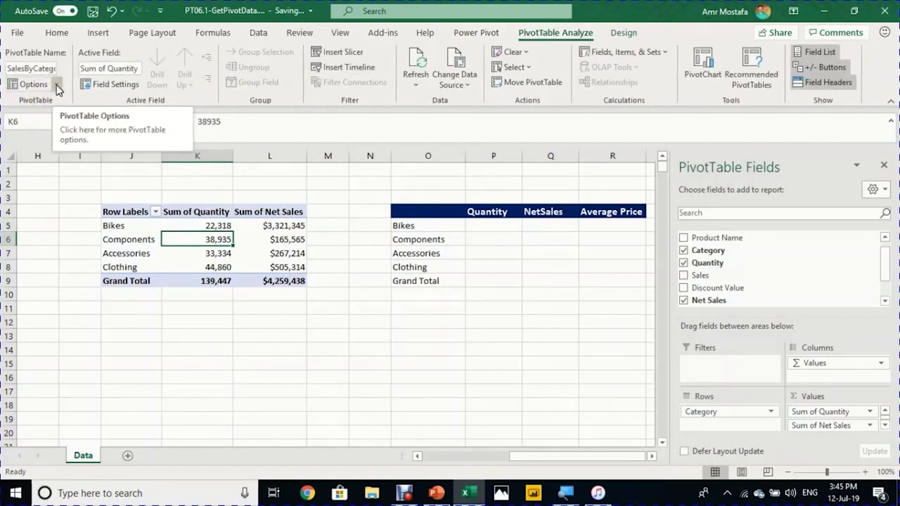
left_click(58, 84)
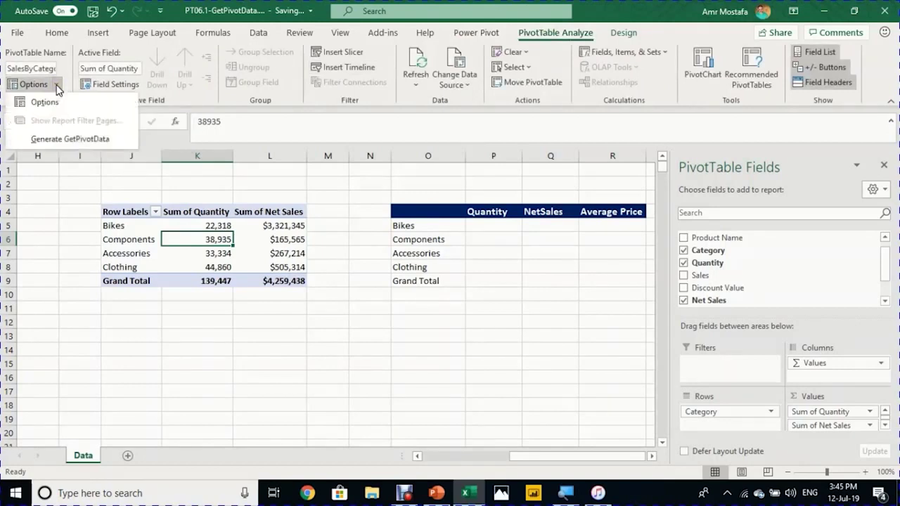
left_click(55, 143)
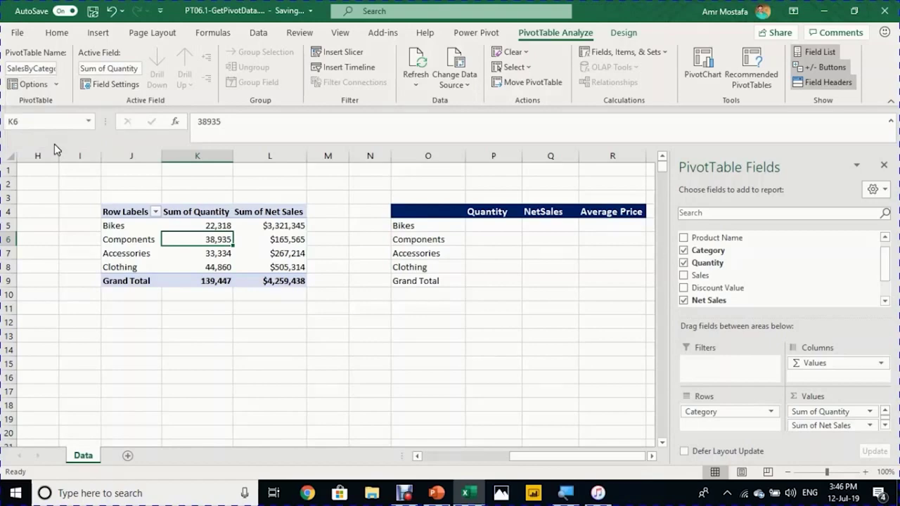
Step: Enter a GETPIVOTDATA formula in P5 that returns the pivot table's Sum of Quantity for Bikes
left_click(482, 230)
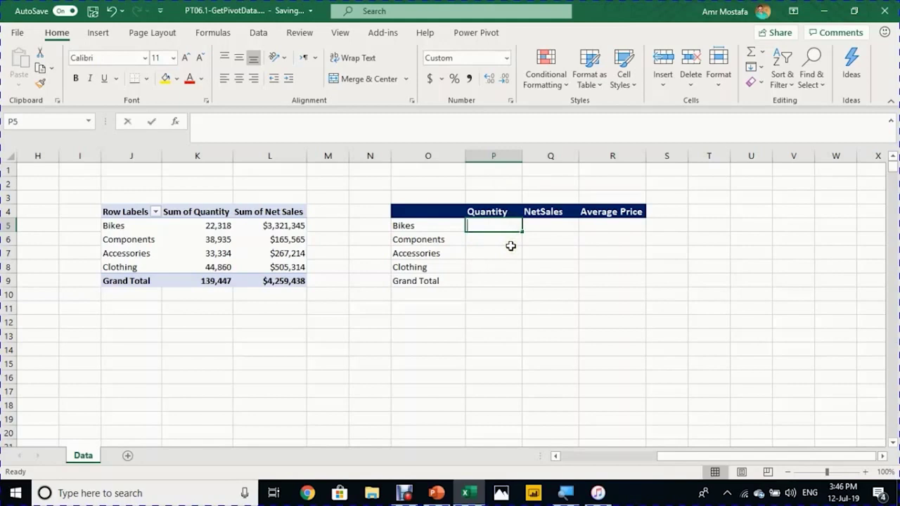
type("=")
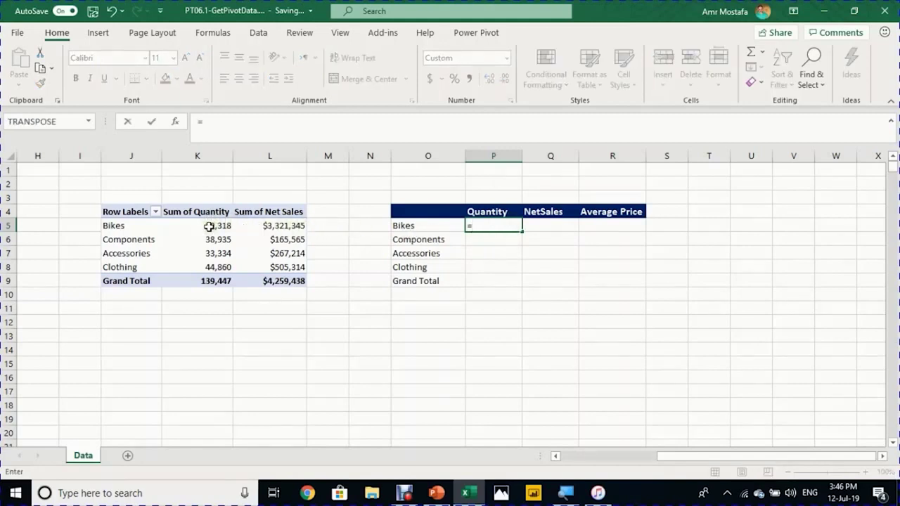
left_click(209, 225)
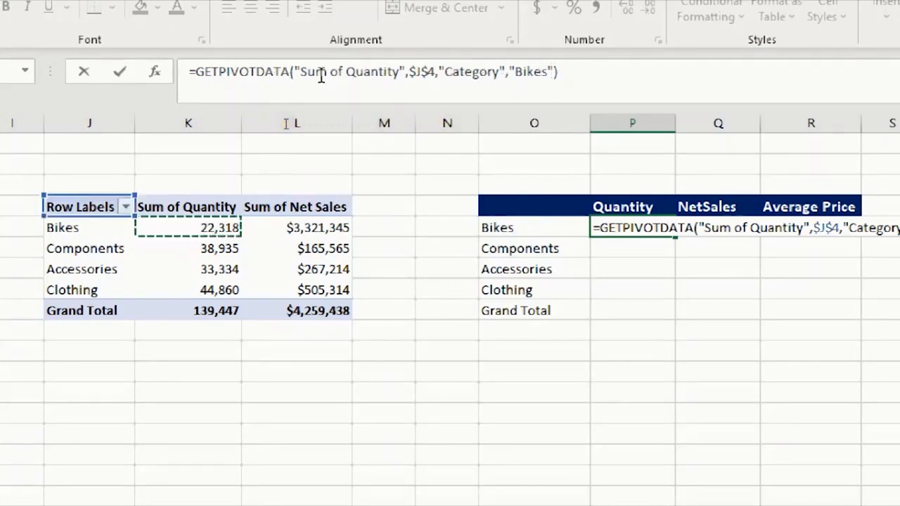
key("Return")
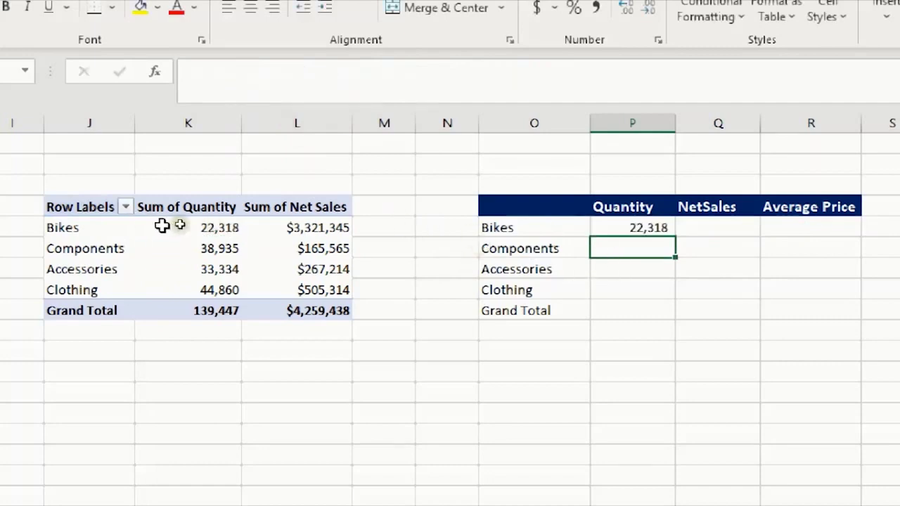
Step: Try to fill the Bikes quantity formula from P5 down to P9, and undo the fill
left_click(655, 227)
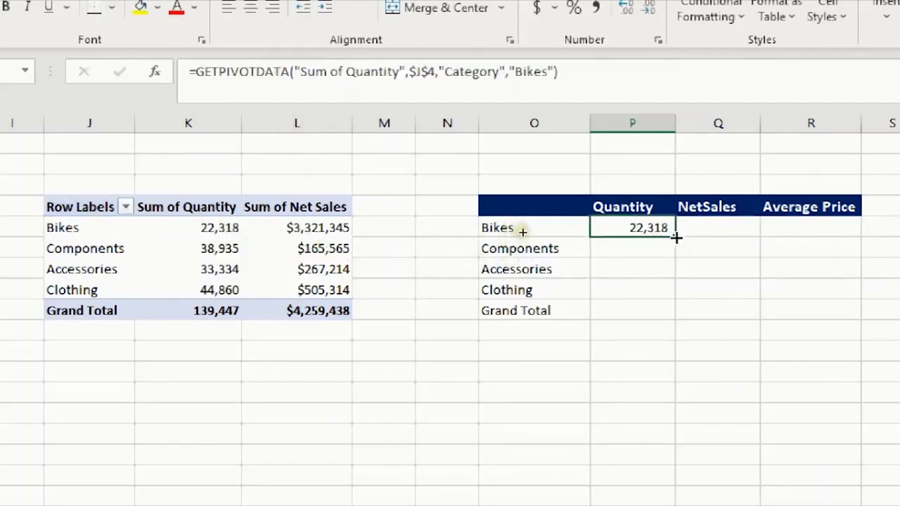
left_click_drag(675, 237, 673, 320)
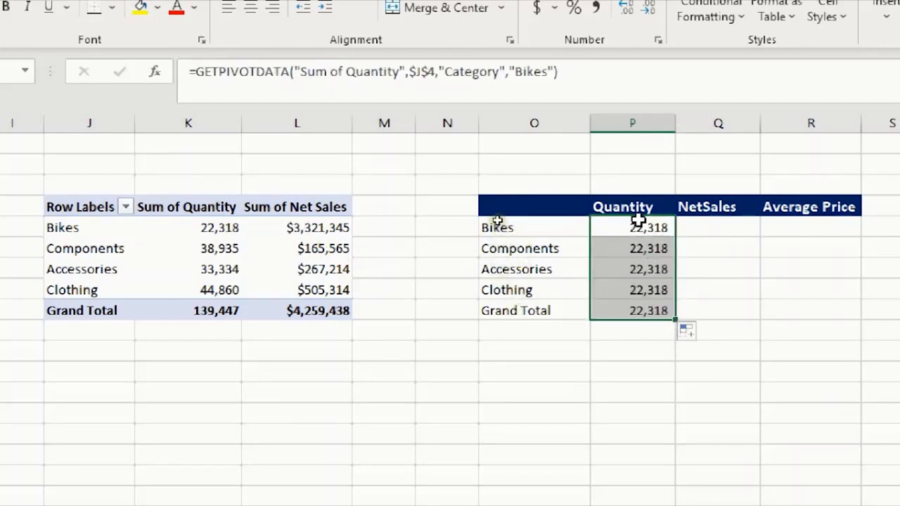
key("ctrl+z")
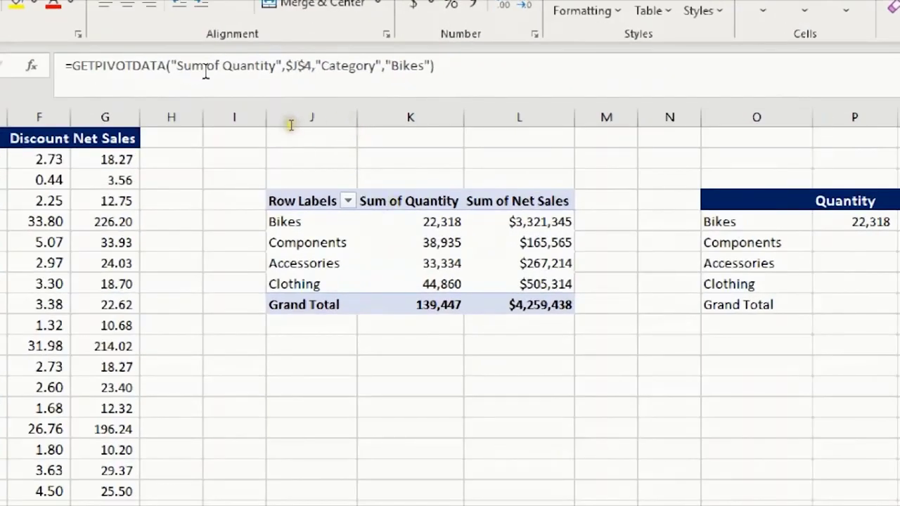
Step: Review the arguments of P5's GETPIVOTDATA formula and replace the "Bikes" item with the column-locked reference $O5
left_click(108, 70)
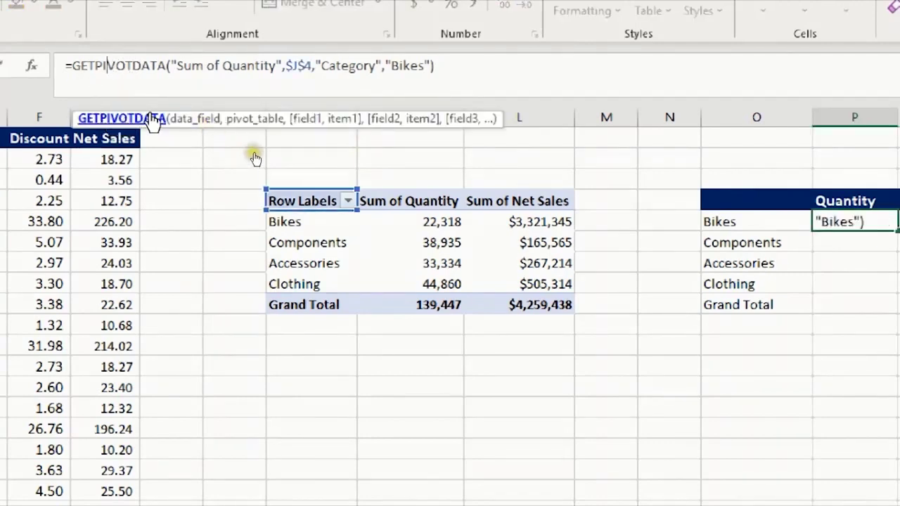
left_click(201, 120)
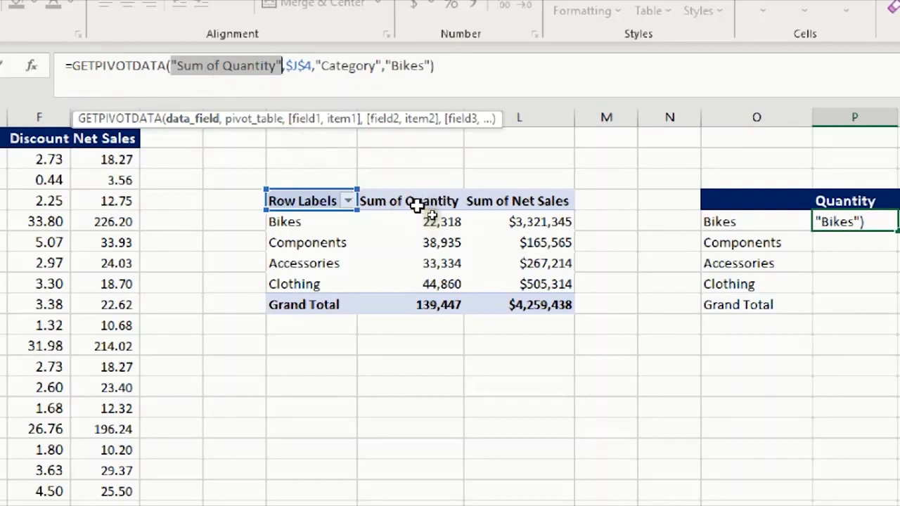
left_click(246, 119)
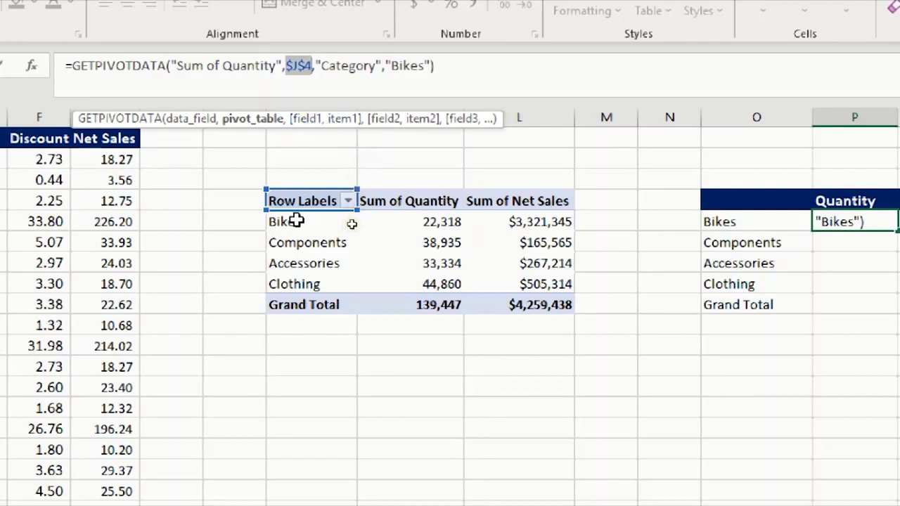
left_click(309, 118)
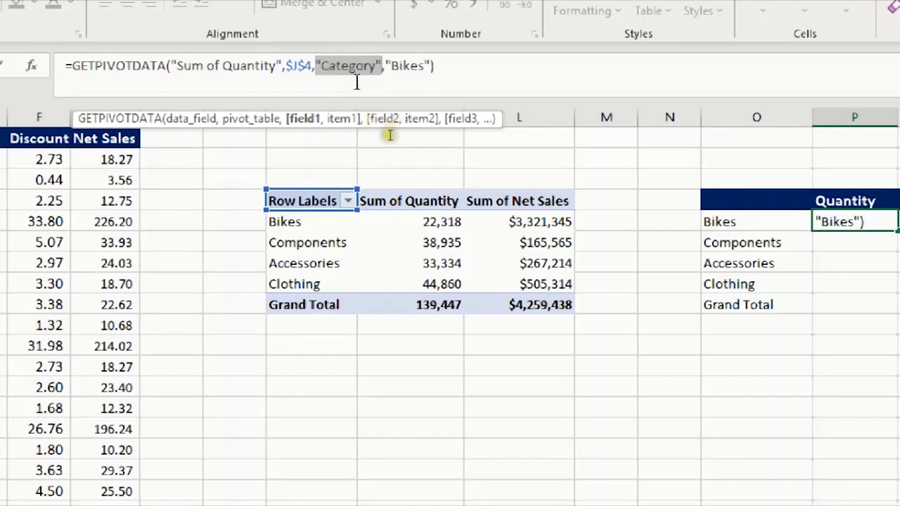
left_click(339, 123)
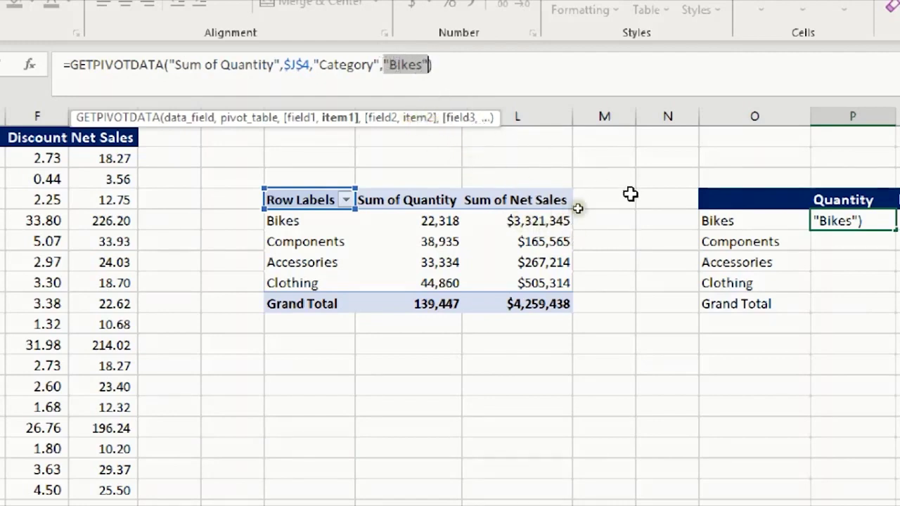
left_click(733, 222)
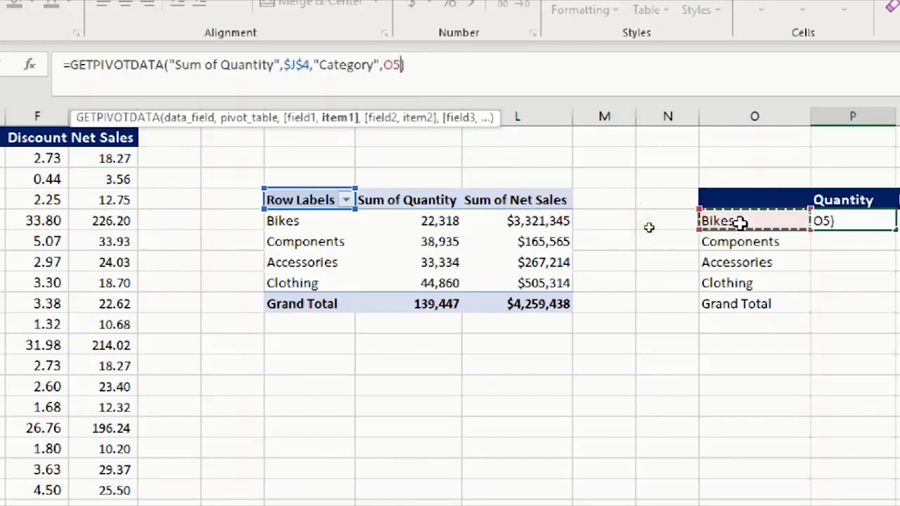
type(")")
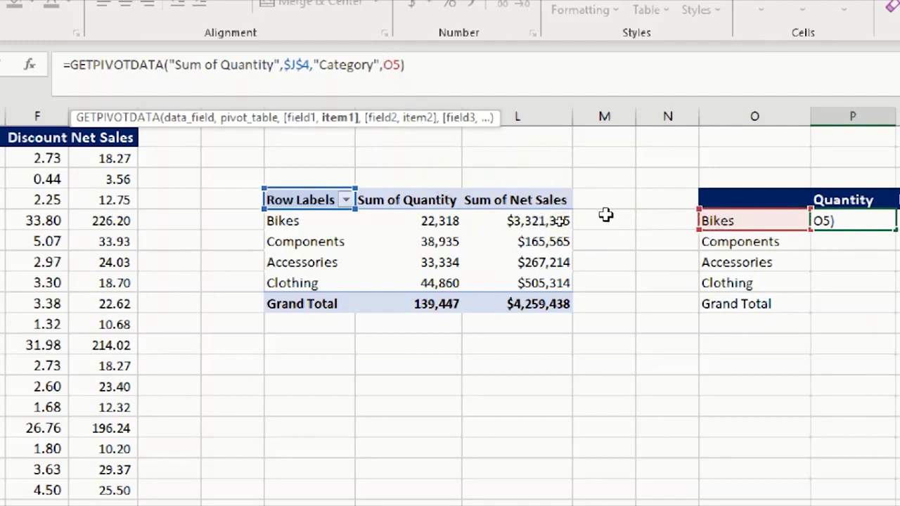
type("$")
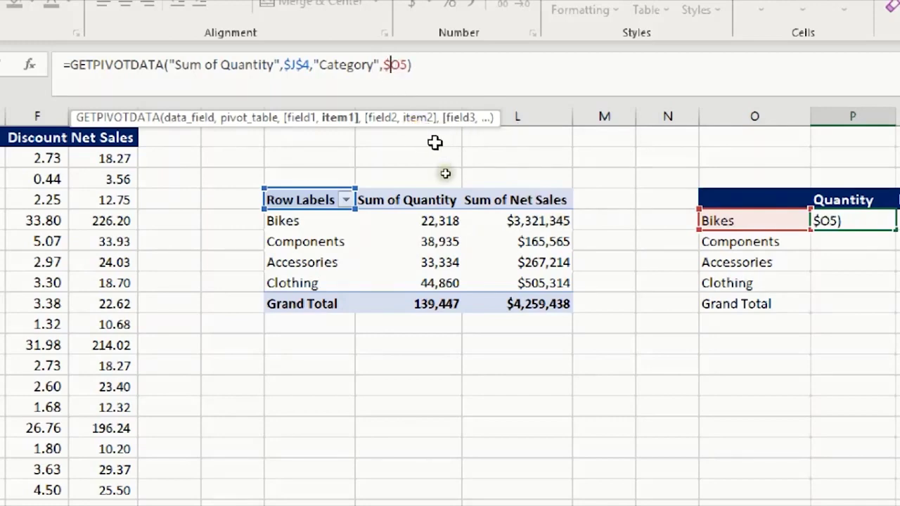
key("Return")
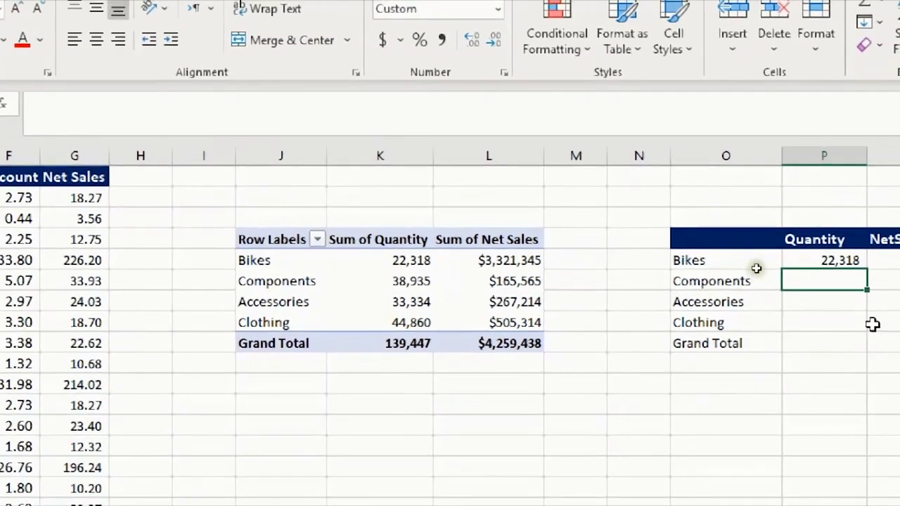
Step: Fill the Quantity formula from P5 down to the Clothing row in P8, checking the Components formula's category reference
key("Up")
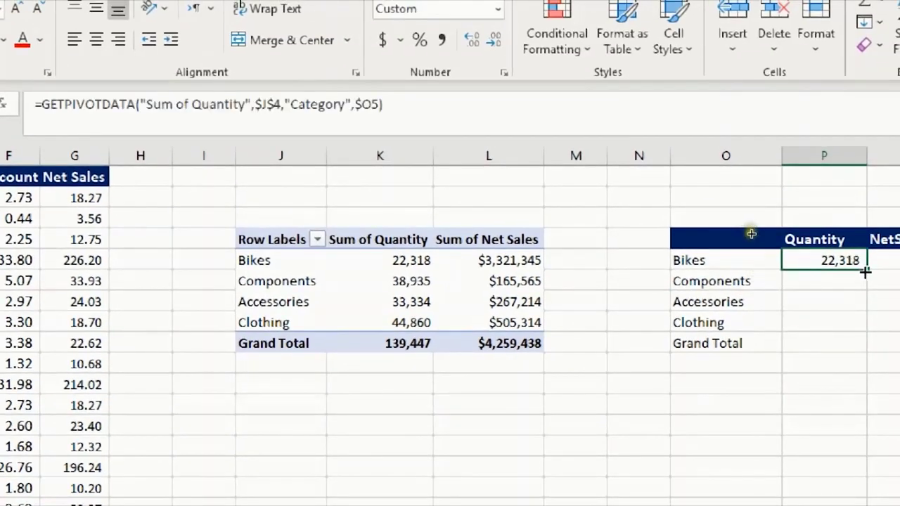
left_click_drag(867, 273, 867, 290)
left_click(838, 281)
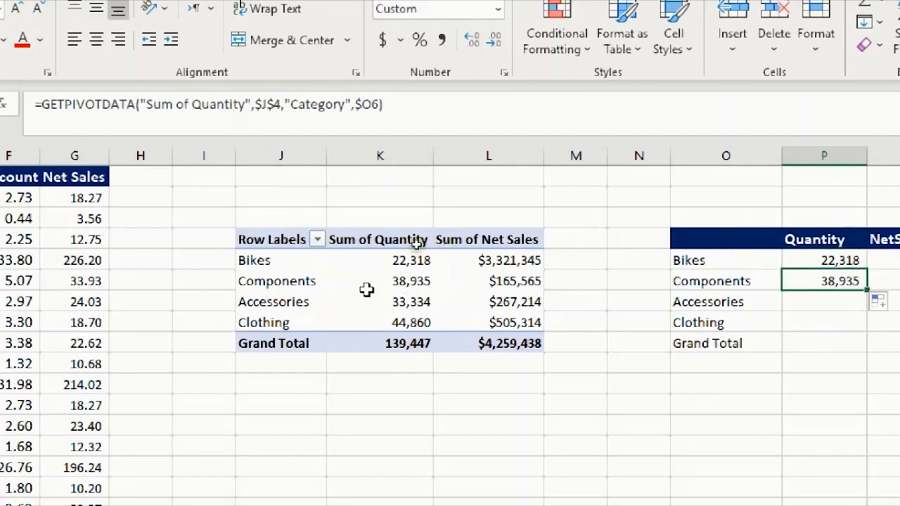
left_click(496, 118)
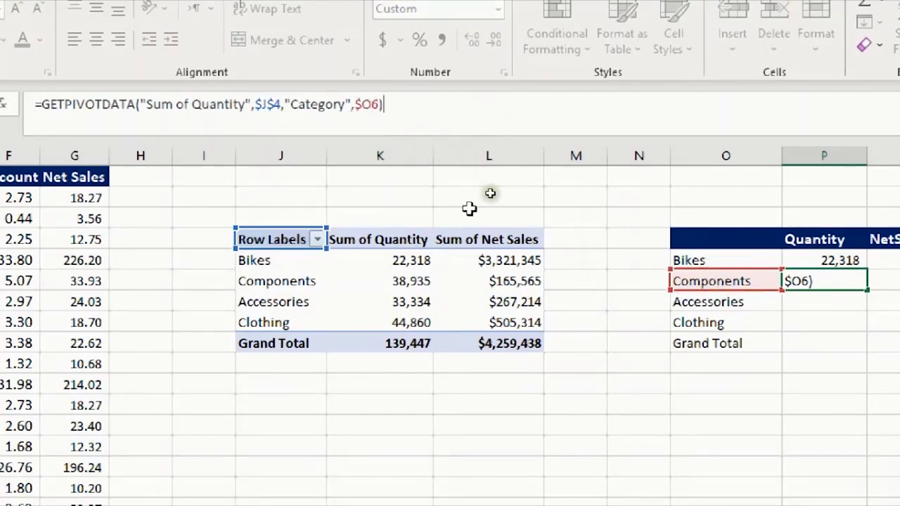
key("ctrl+Return")
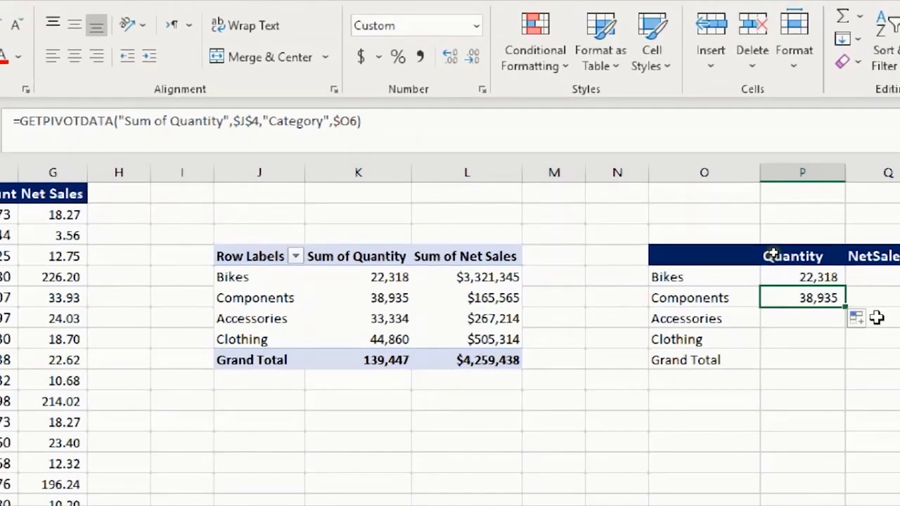
left_click_drag(846, 311, 843, 347)
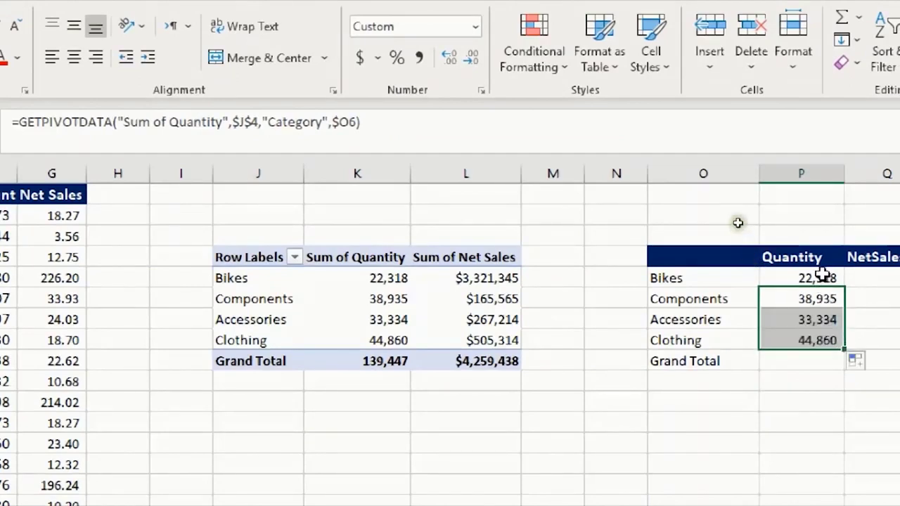
left_click(772, 277)
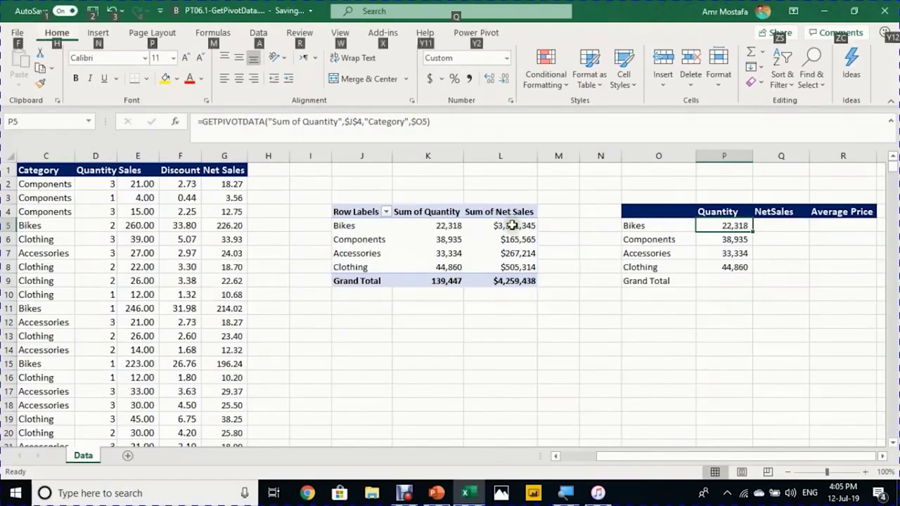
Step: Add Product Name below Category in the pivot table's rows and check the Bikes quantity formula in the summary table
left_click(354, 305)
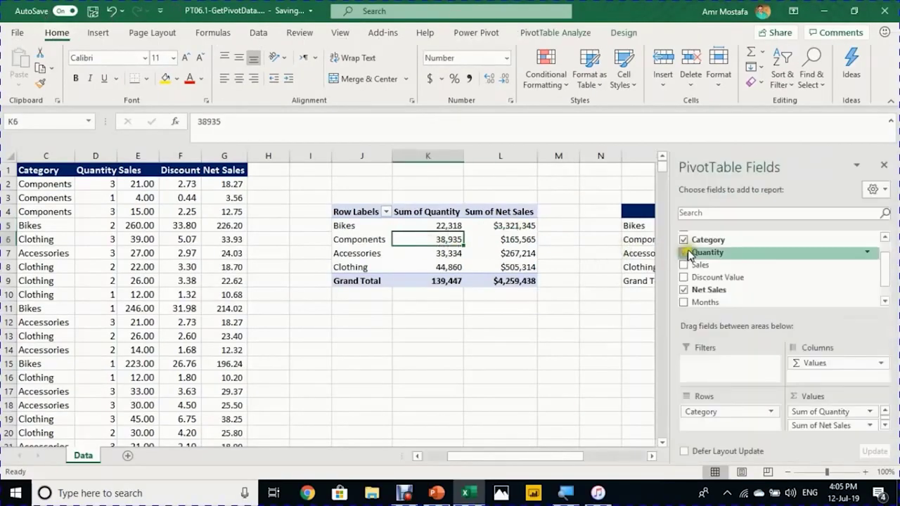
scroll(714, 241, "up", 1)
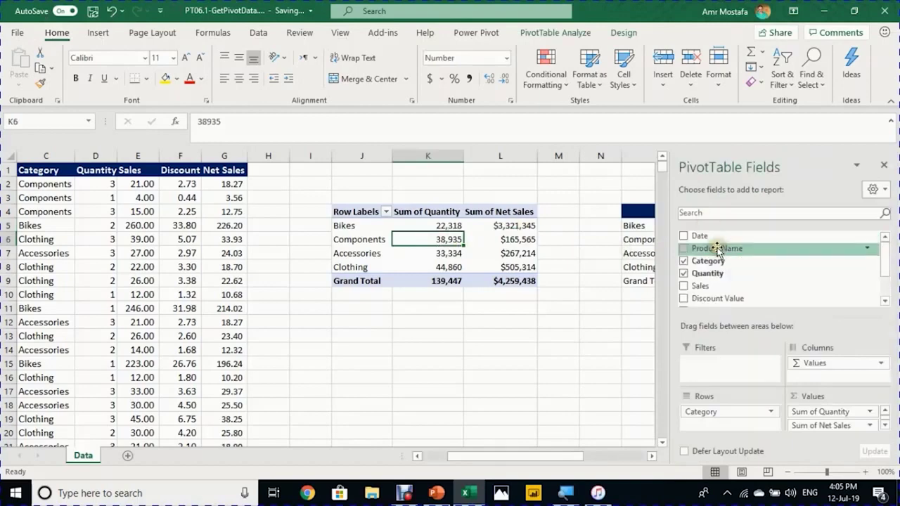
left_click_drag(718, 249, 729, 414)
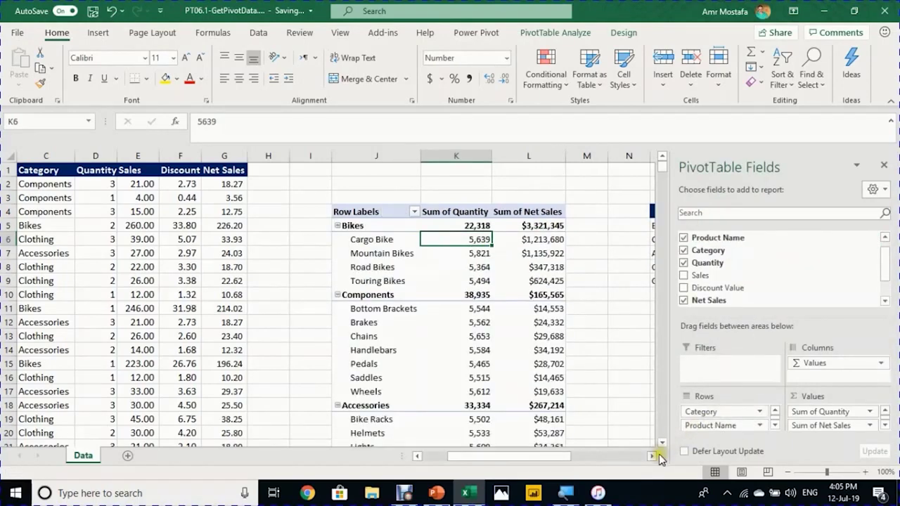
left_click(651, 456)
left_click(652, 456)
left_click(652, 455)
left_click(652, 456)
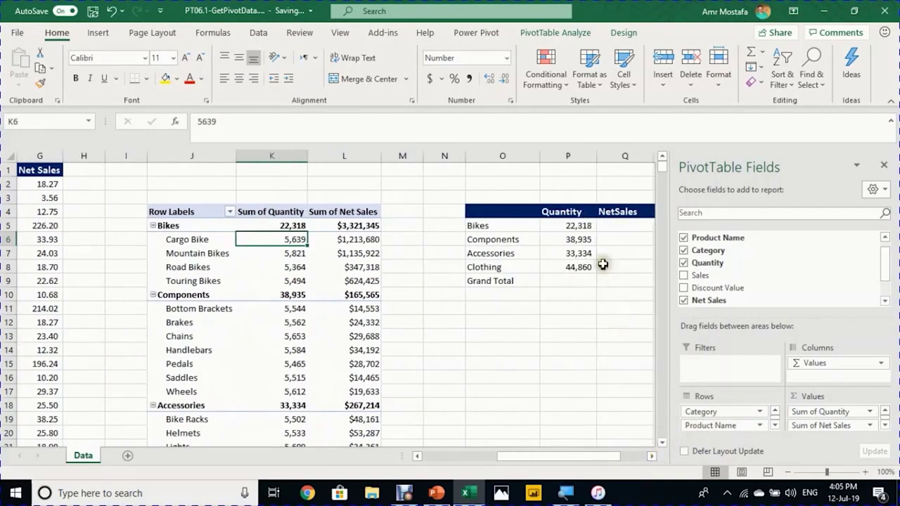
left_click(565, 226)
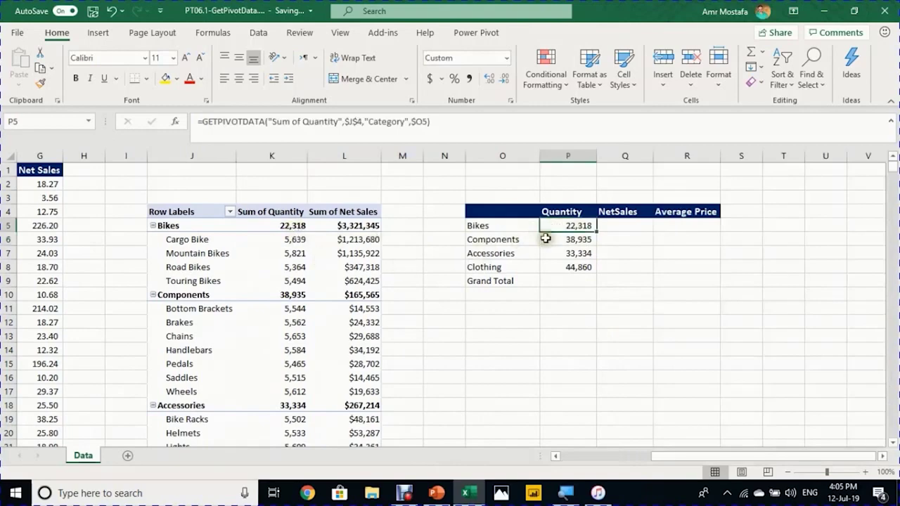
Step: Extend the Quantity formula from the Clothing row in P8 to the Grand Total row in P9 and inspect it
left_click(565, 269)
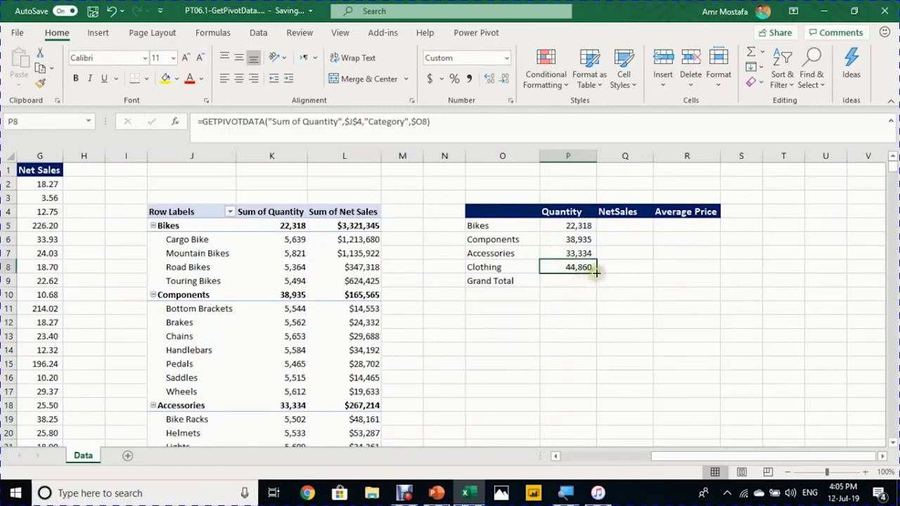
left_click_drag(596, 274, 596, 286)
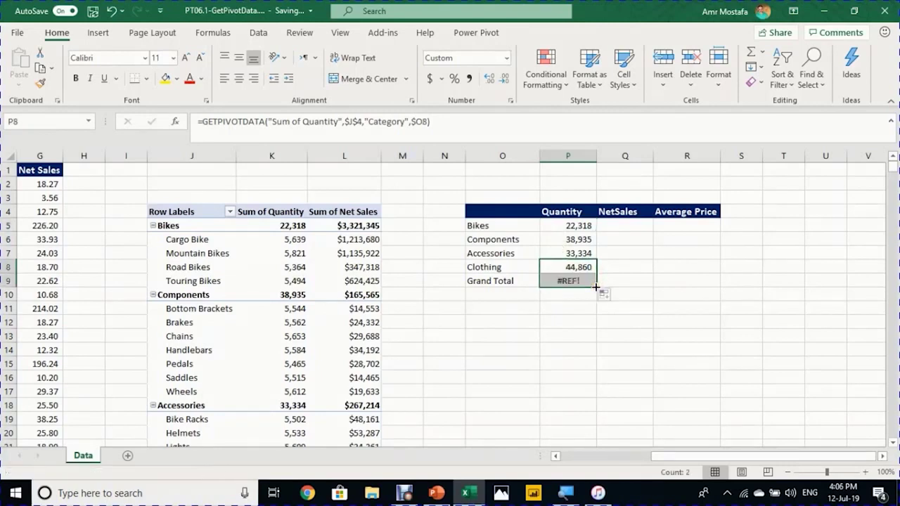
left_click(579, 280)
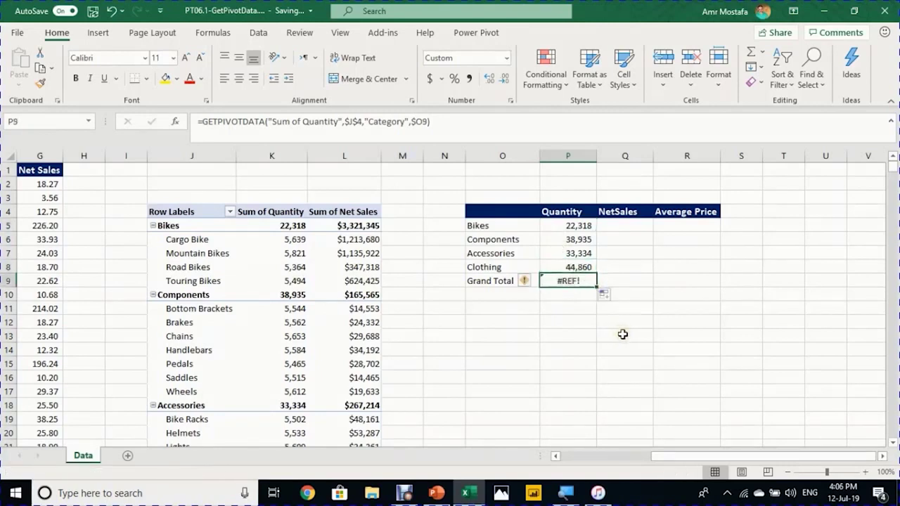
Step: Remove the "Category" and $O9 arguments from the Grand Total quantity formula in P9 and compare its result with the pivot table's grand total
left_click(515, 333)
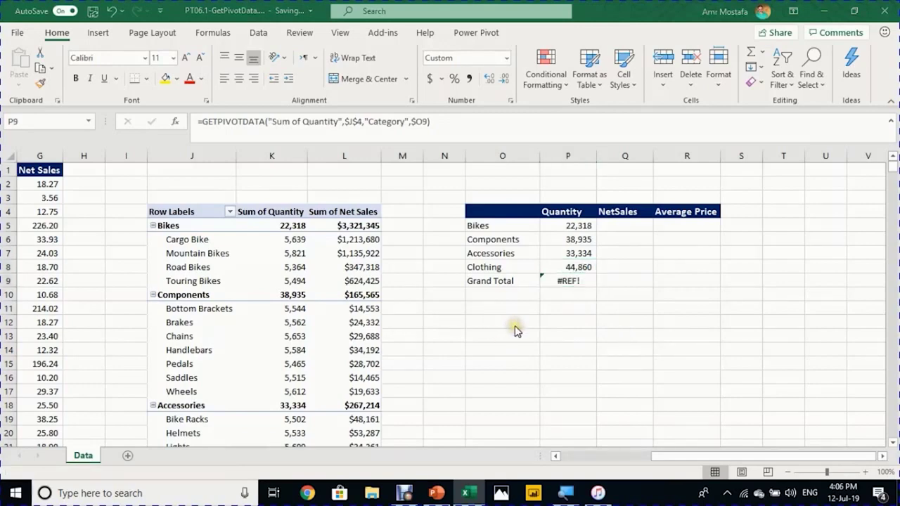
left_click(569, 282)
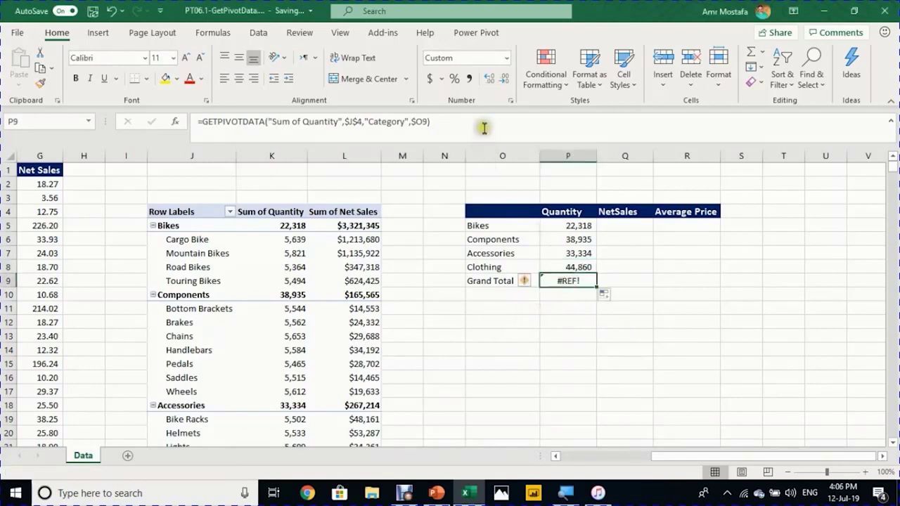
key("F2")
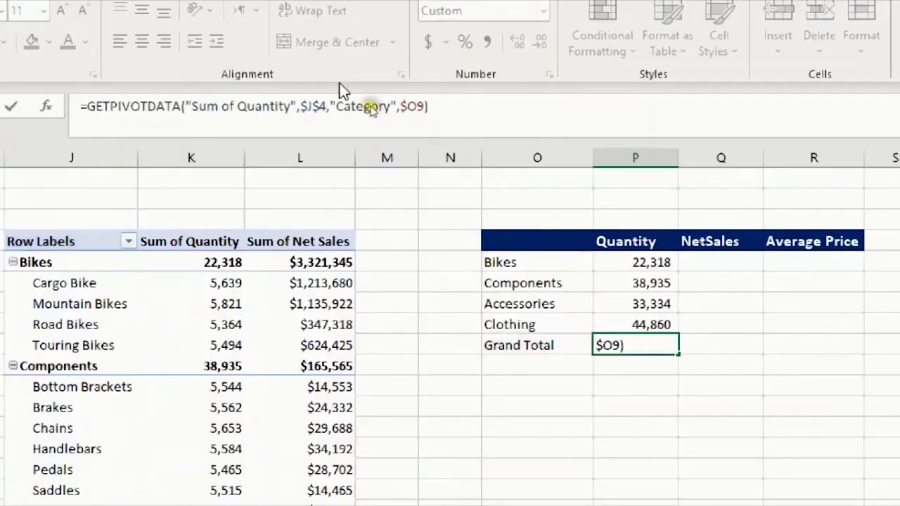
left_click(378, 123)
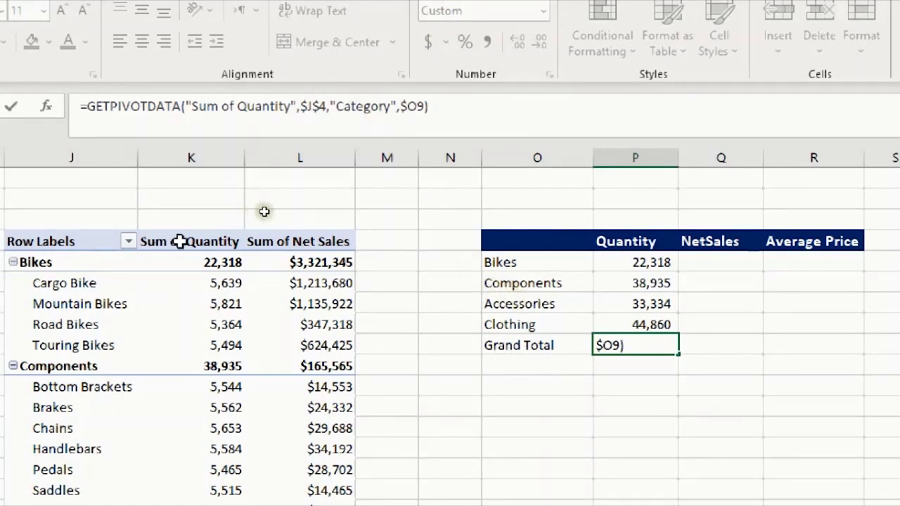
left_click(335, 106)
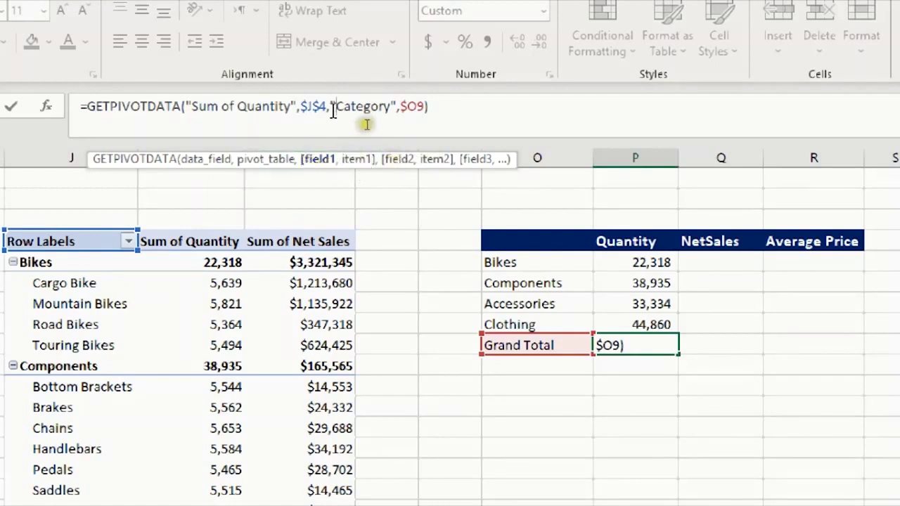
left_click_drag(329, 118, 426, 123)
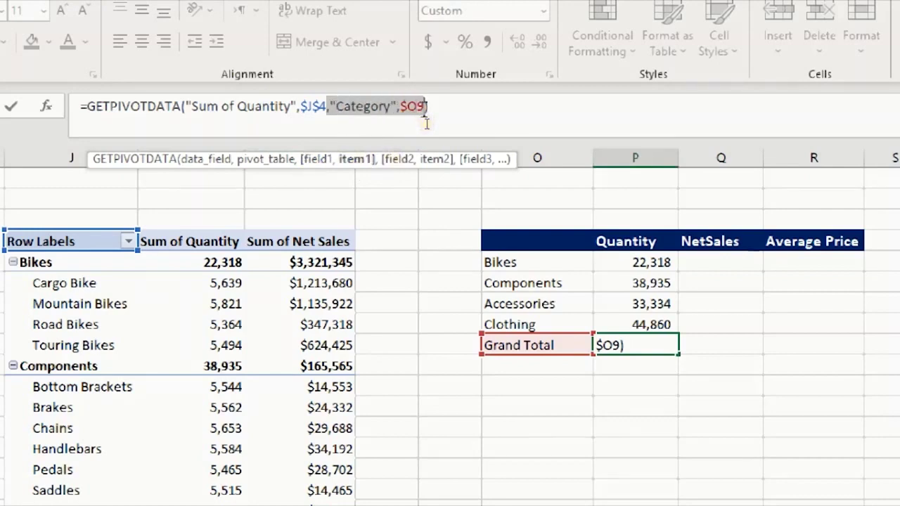
key("BackSpace")
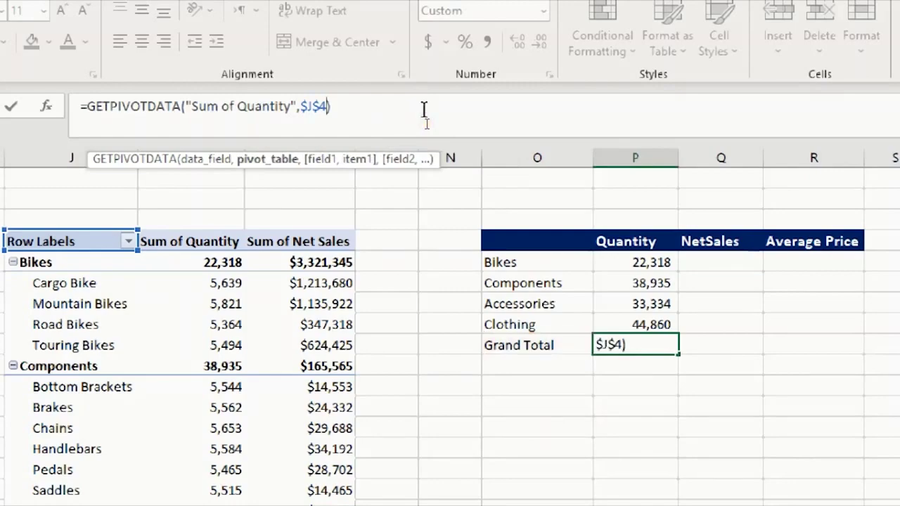
key("Return")
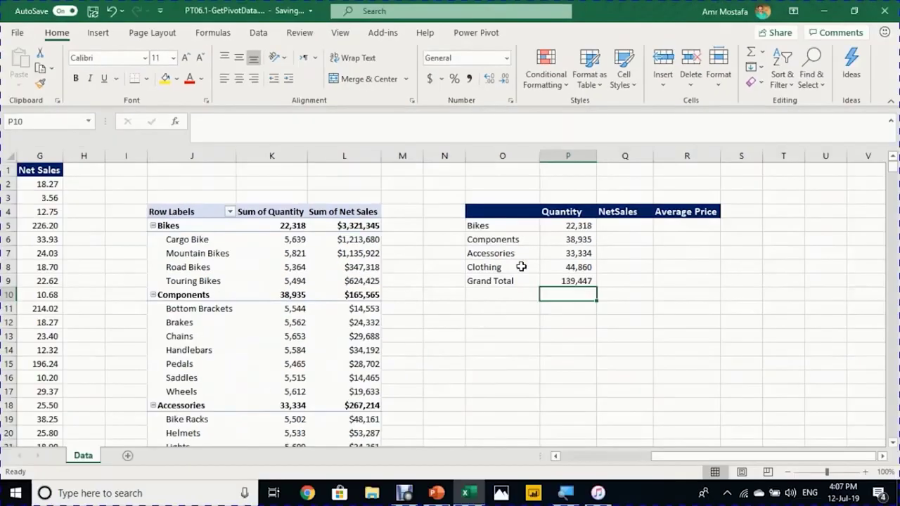
key("alt")
scroll(521, 267, "down", 1)
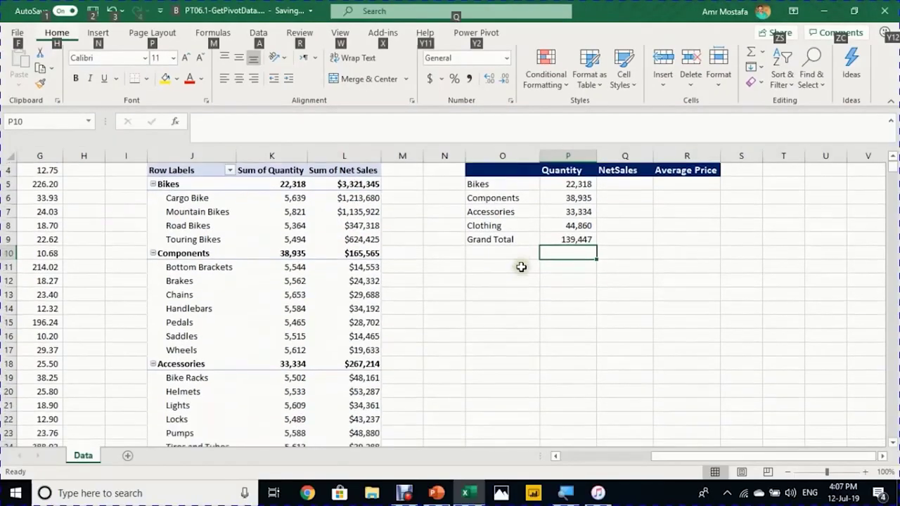
scroll(521, 266, "down", 5)
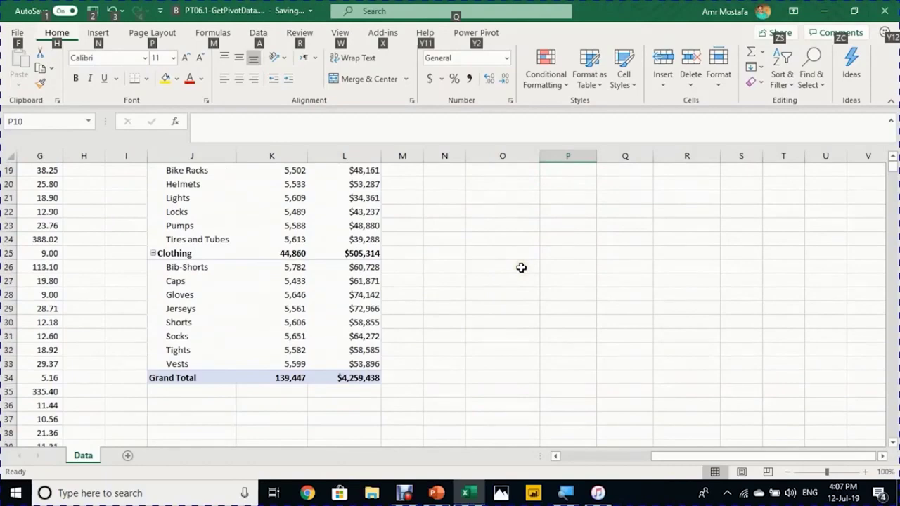
scroll(521, 267, "up", 6)
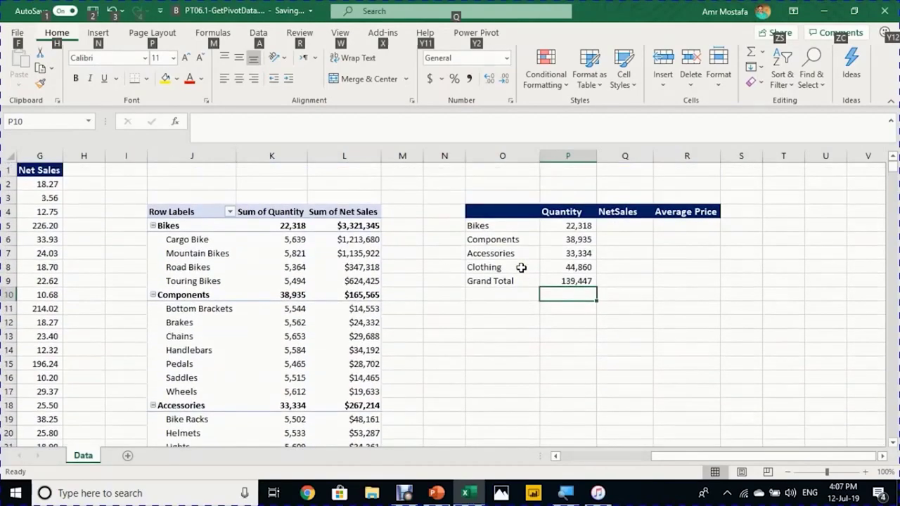
Step: Copy the Bikes quantity formula from P5 to Q5 and change its data field to "Sum of Net Sales"
left_click(588, 228)
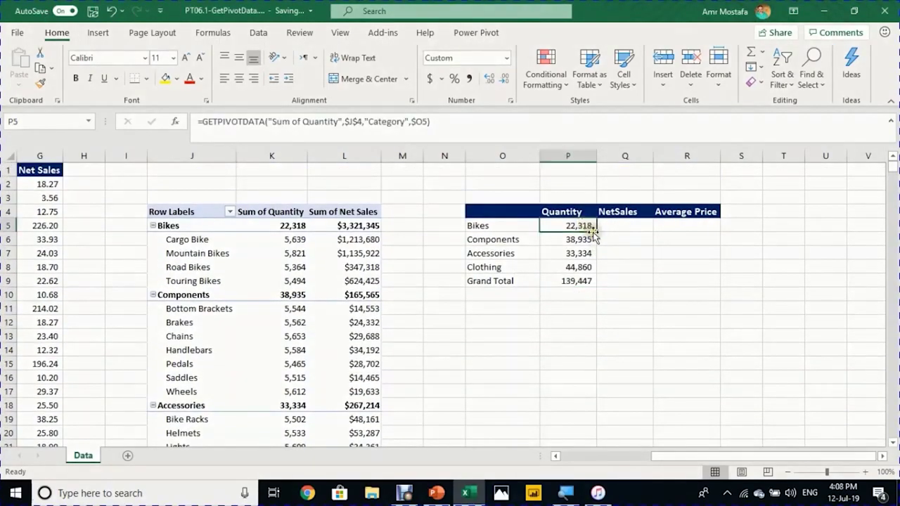
left_click_drag(595, 232, 647, 231)
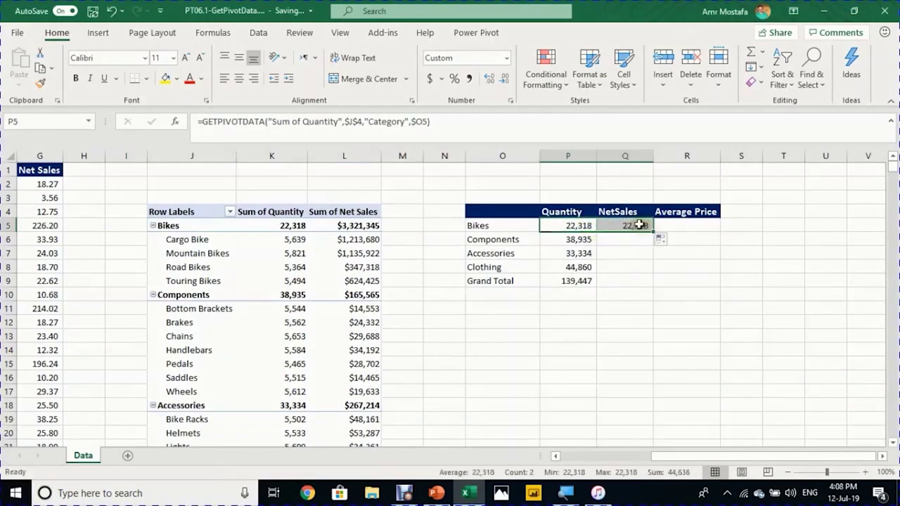
left_click(628, 226)
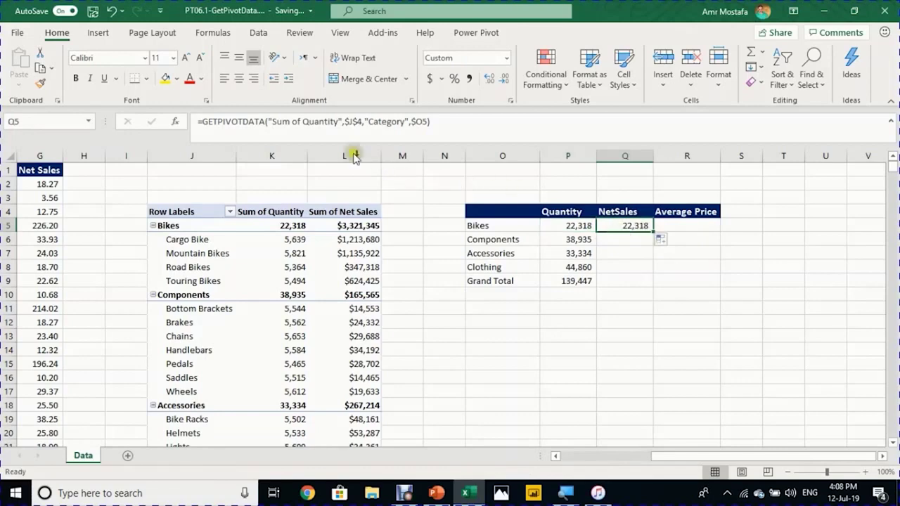
left_click(353, 121)
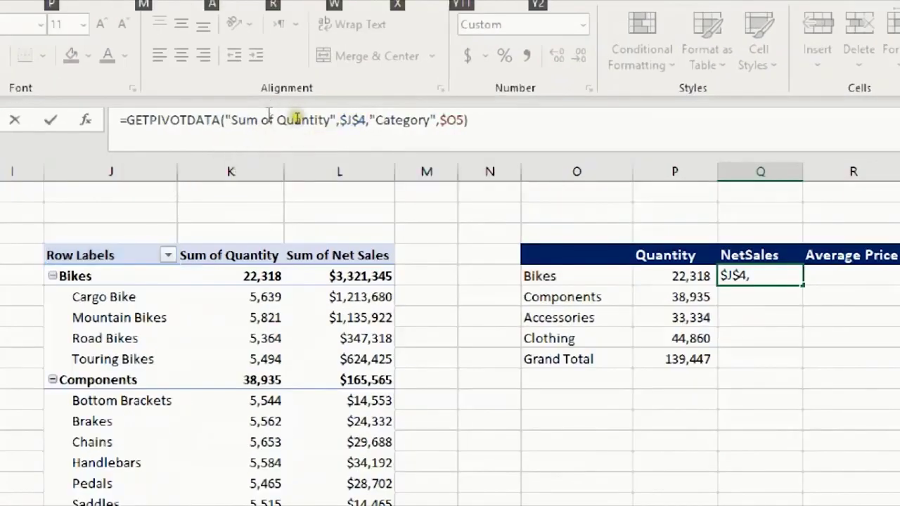
left_click(296, 118)
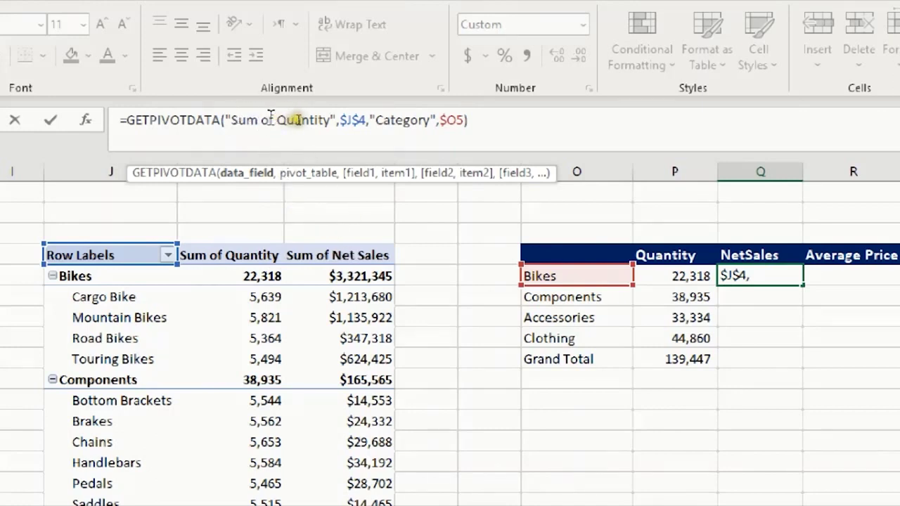
double_click(309, 121)
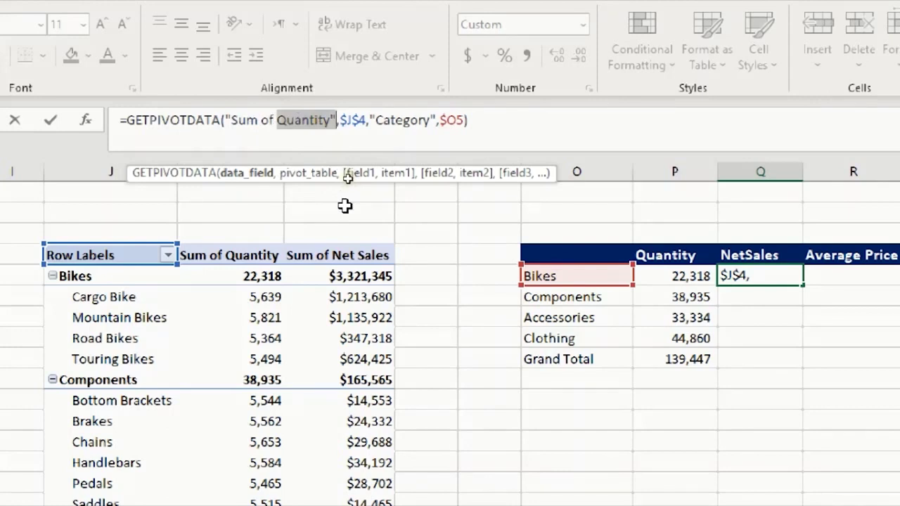
key("Right")
key("Left")
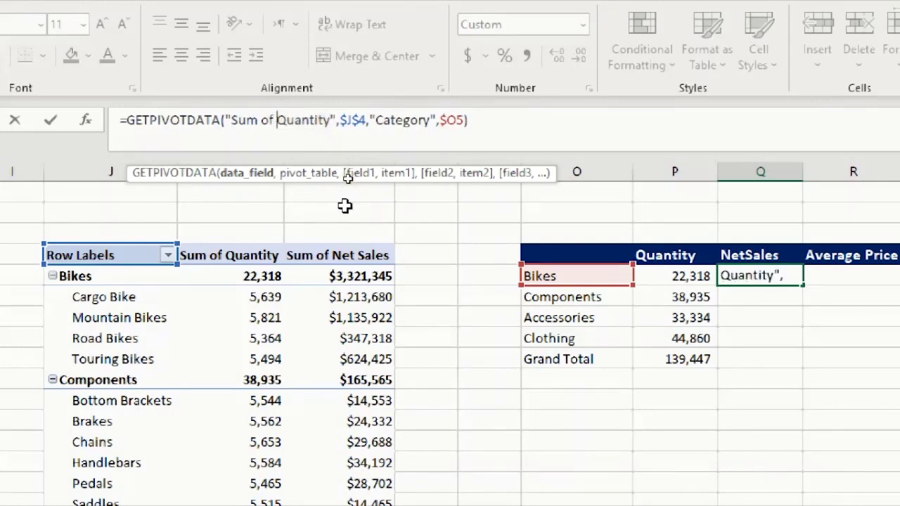
key("ctrl+shift+Right")
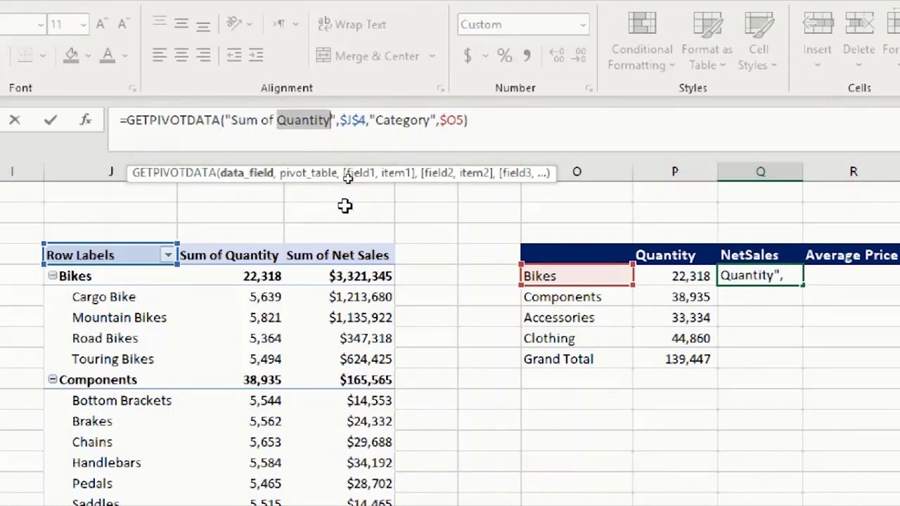
type("Net")
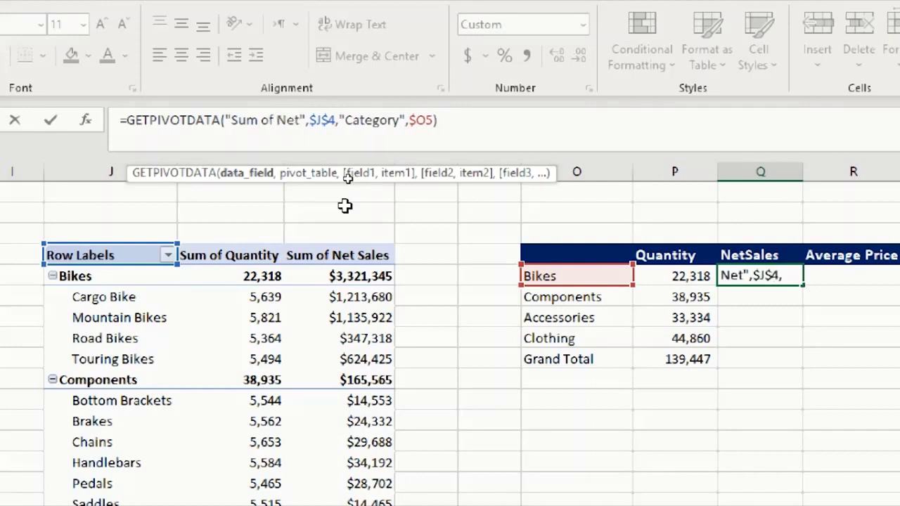
type(" Sales")
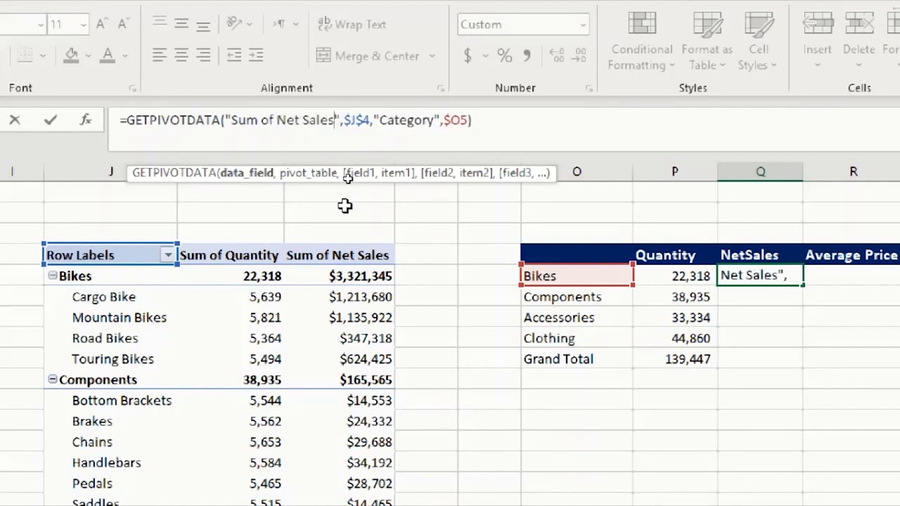
key("Return")
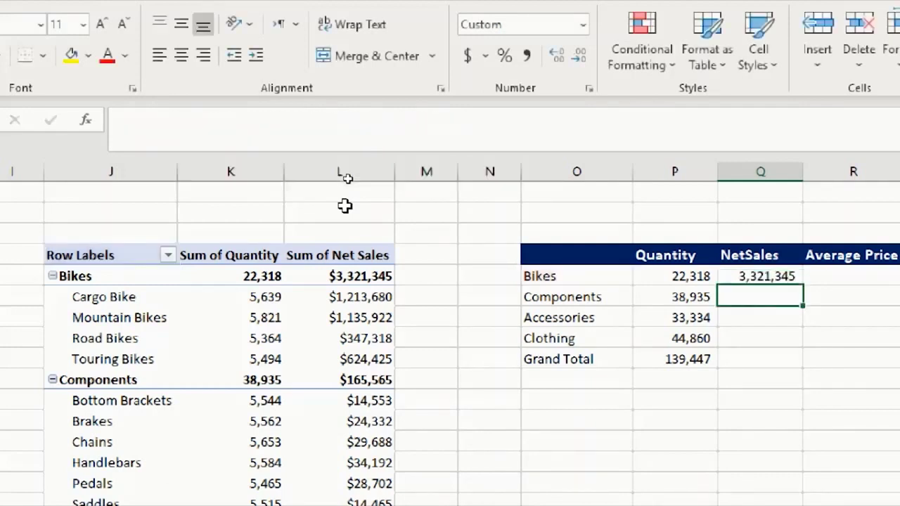
Step: Fill the NetSales formula from Q5 down to the Grand Total row in Q9
key("Up")
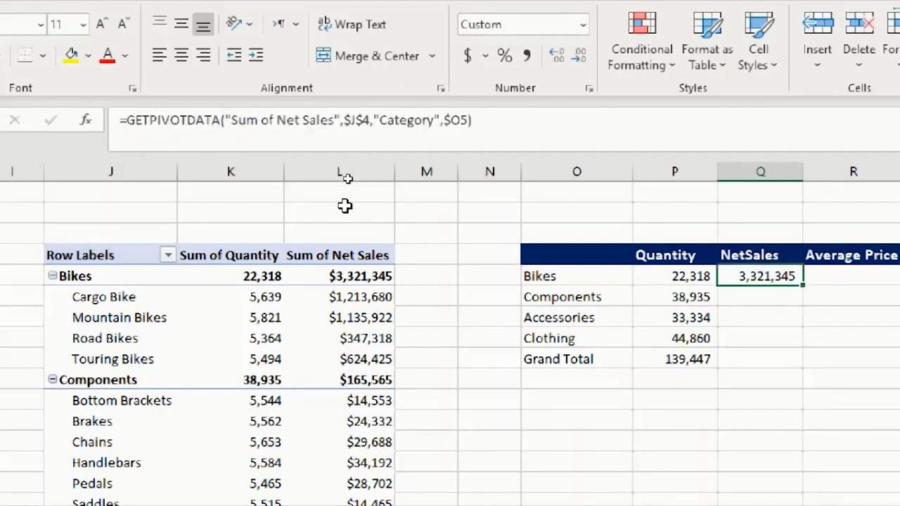
key("shift+Down")
key("shift+Down")
key("shift+Down")
key("shift+Down")
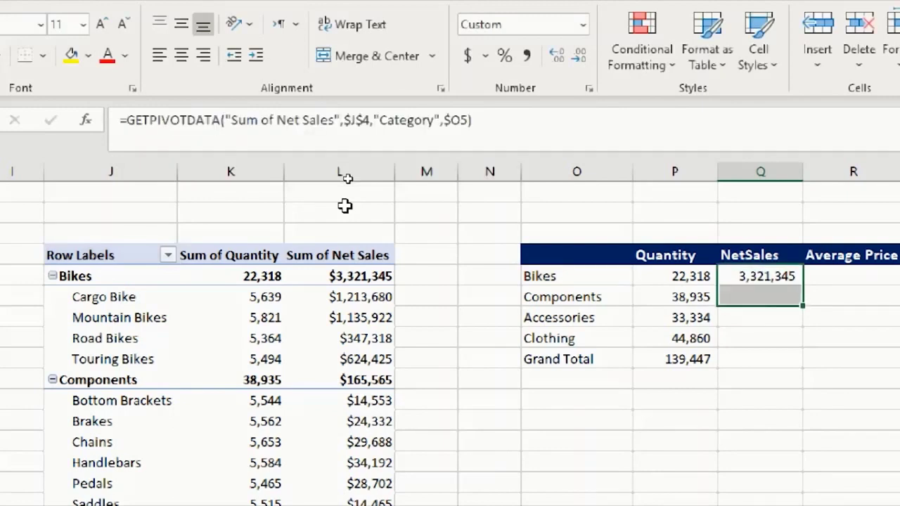
key("ctrl+d")
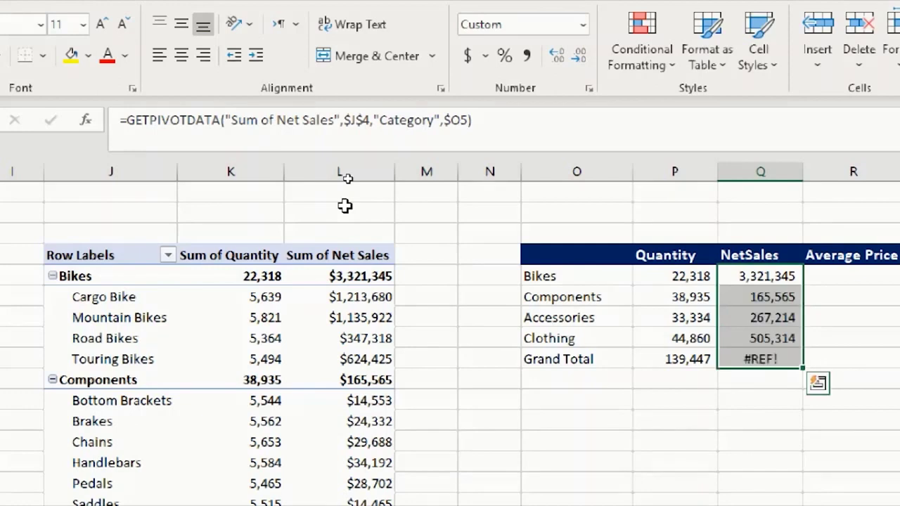
Step: Remove the "Category" and $O9 arguments from the Grand Total net sales formula in Q9
key("Down")
key("Down")
key("Down")
key("Down")
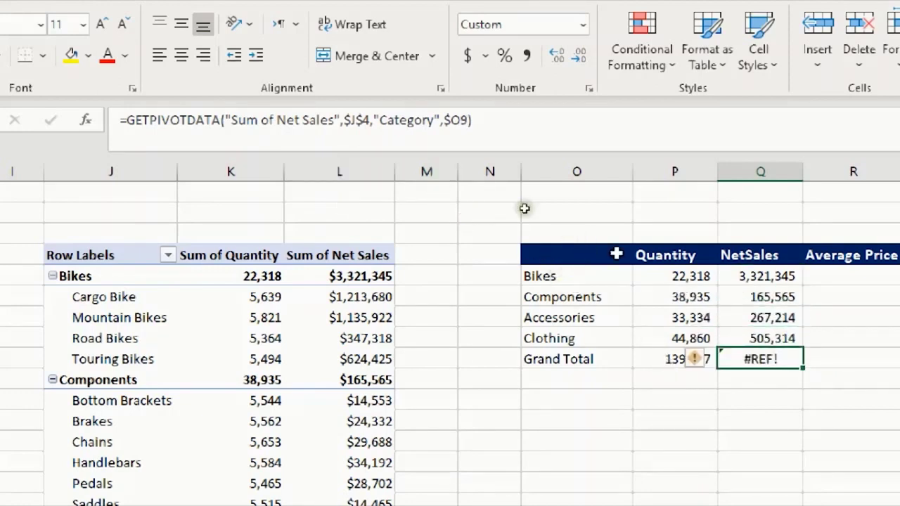
left_click_drag(371, 120, 469, 125)
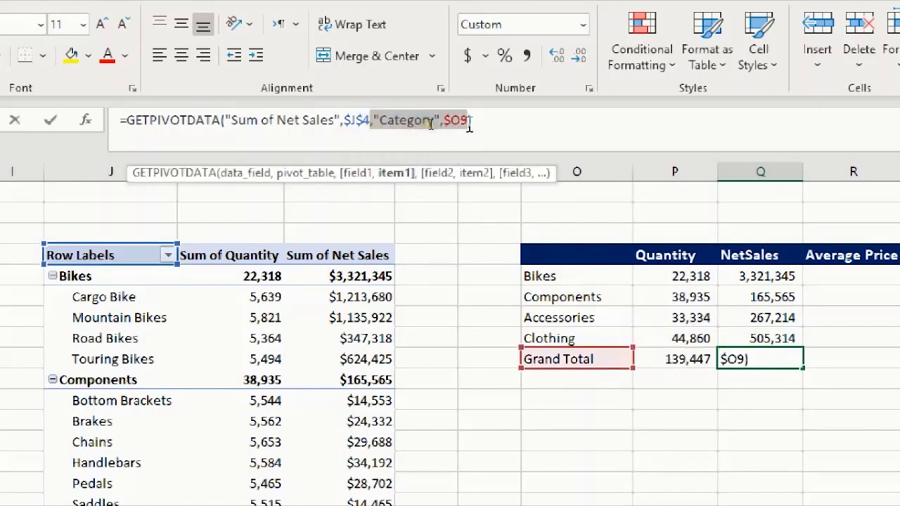
key("Delete")
key("Return")
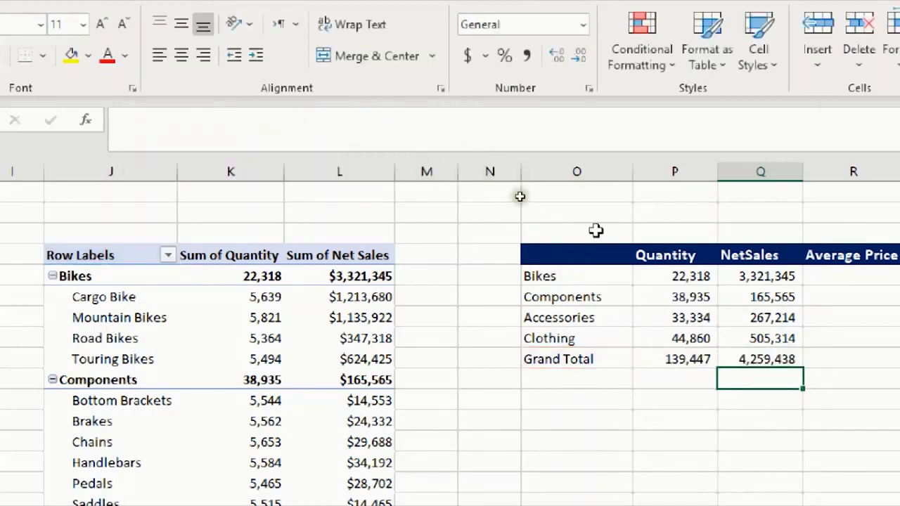
Step: Calculate the Bikes average price in R5 with =Q5/P5 and fill the formula down to the Grand Total row
left_click(850, 273)
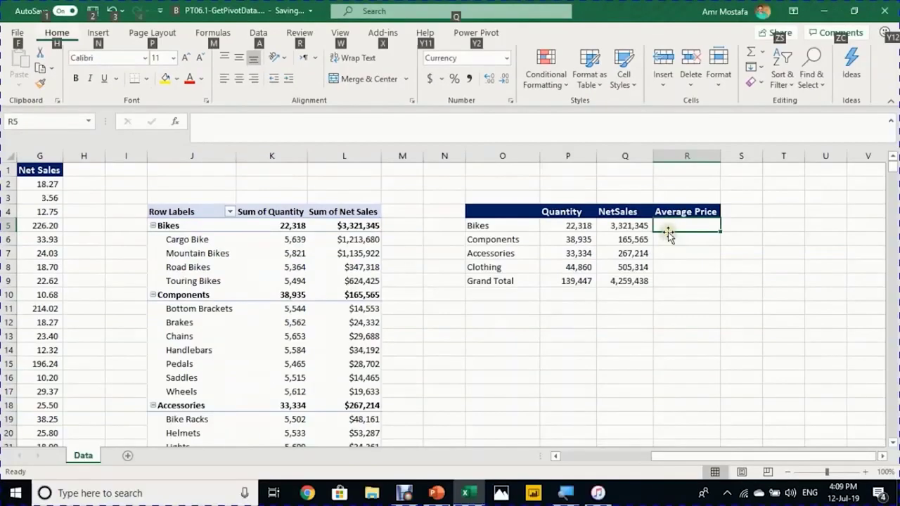
type("=")
left_click(636, 226)
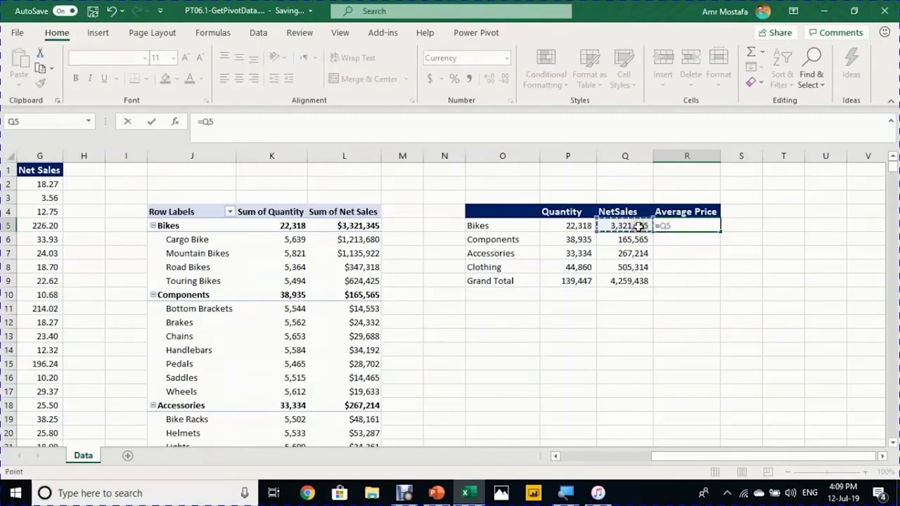
type("/")
left_click(580, 225)
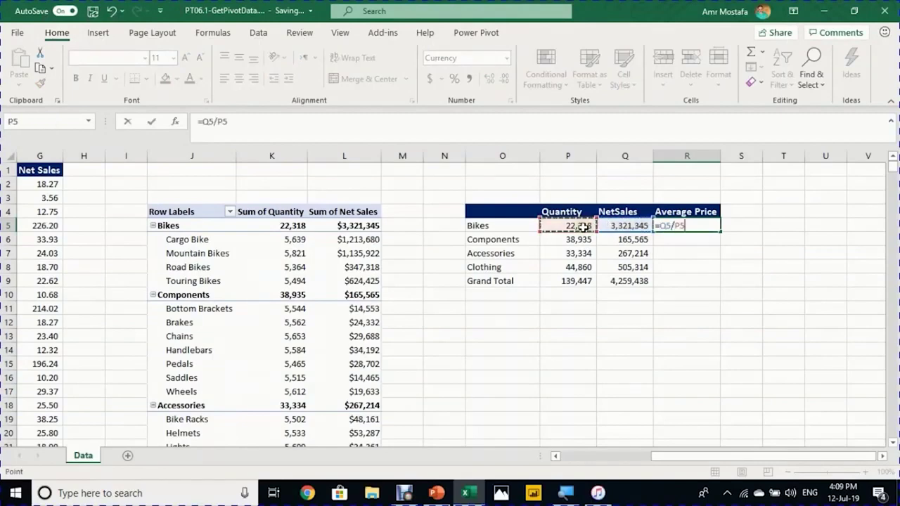
key("Return")
left_click(709, 227)
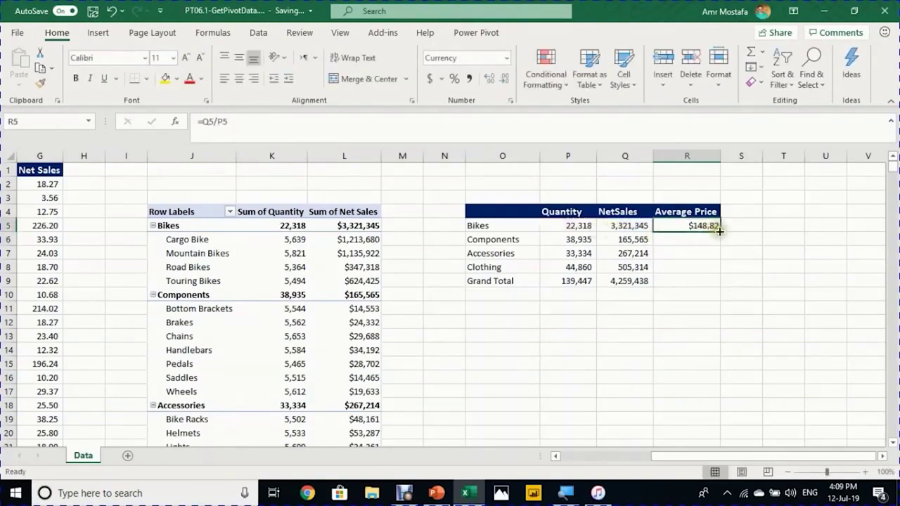
left_click_drag(719, 230, 720, 288)
Step: Remove Product Name from the pivot table's rows, keeping Category as the only row field
left_click(588, 255)
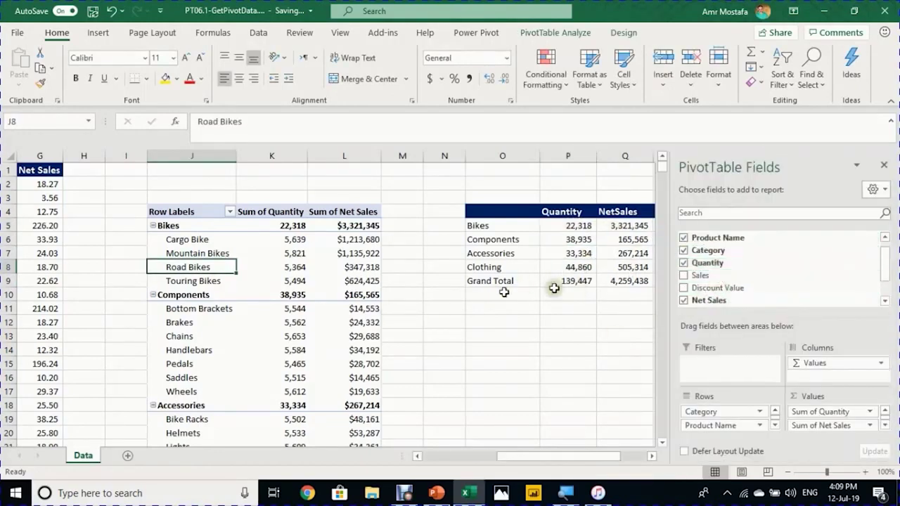
left_click(683, 237)
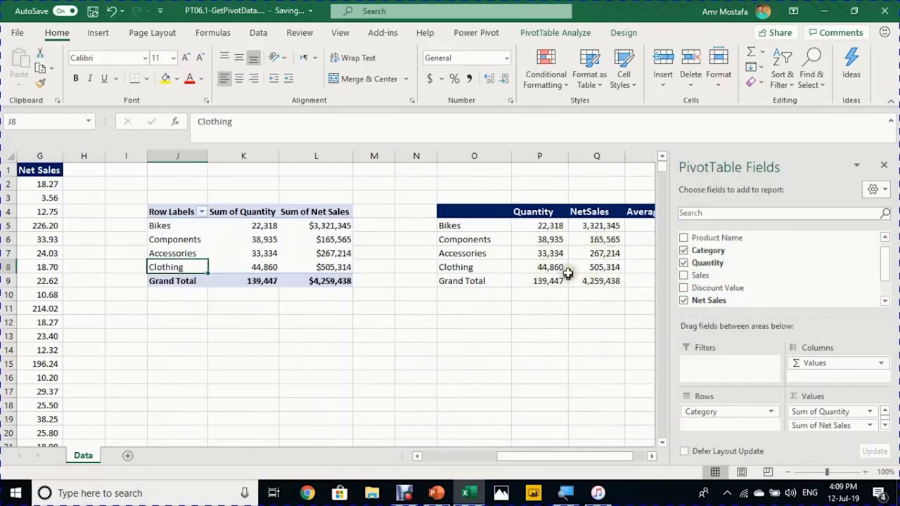
scroll(717, 271, "up", 1)
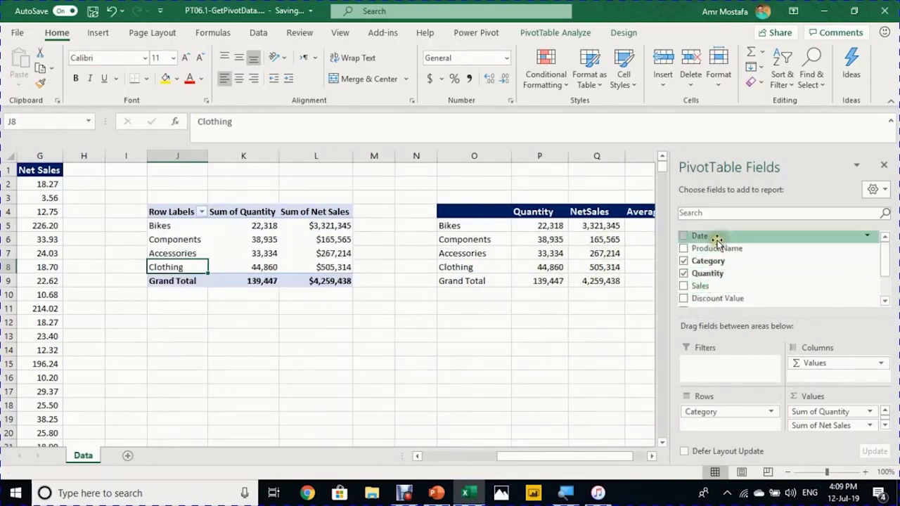
Step: Add the Date field to the pivot table's rows below Category and check the GETPIVOTDATA summary table against the new layout
left_click_drag(712, 237, 717, 426)
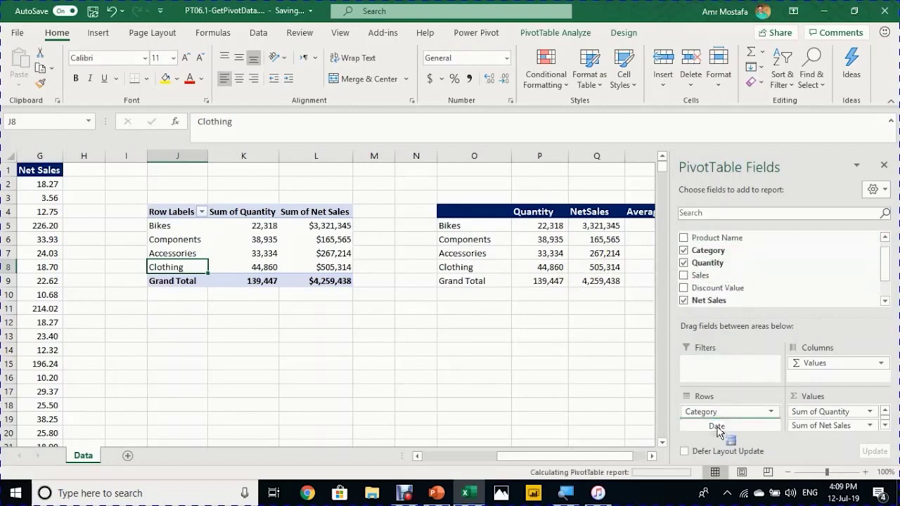
left_click(652, 455)
left_click(652, 455)
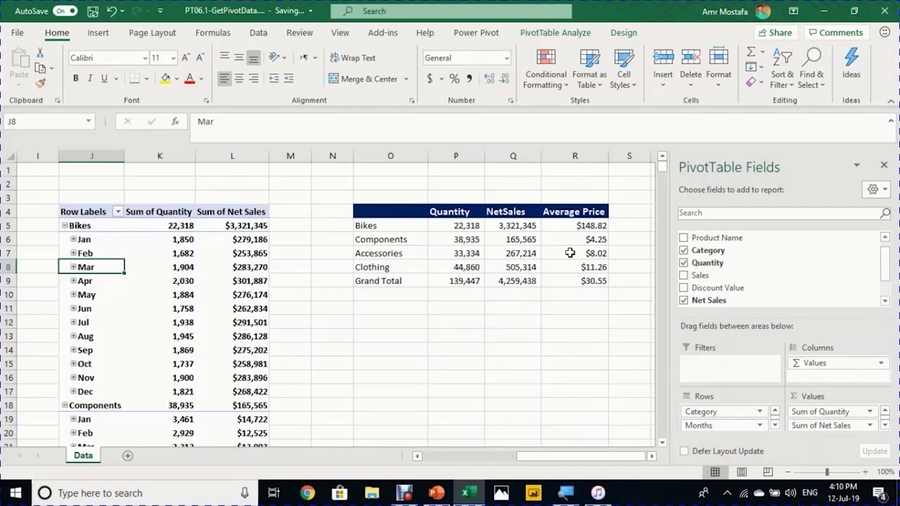
left_click(252, 266)
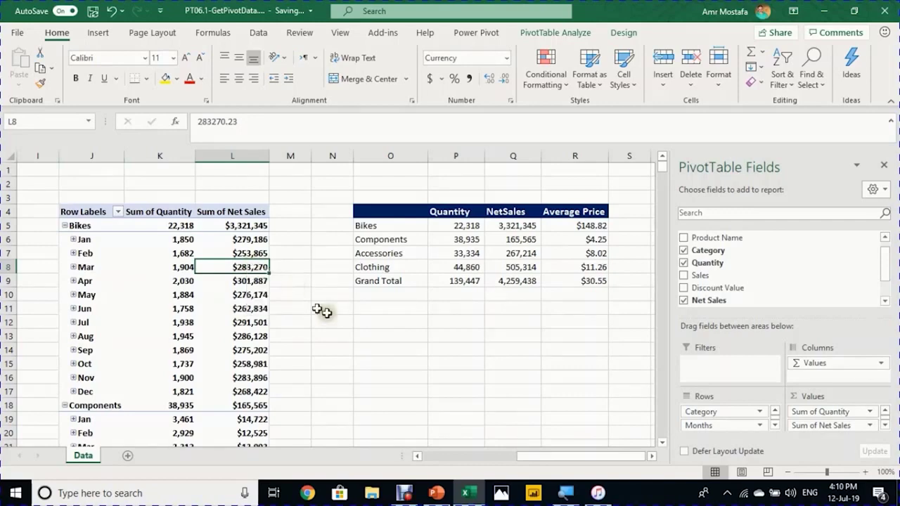
left_click(452, 255)
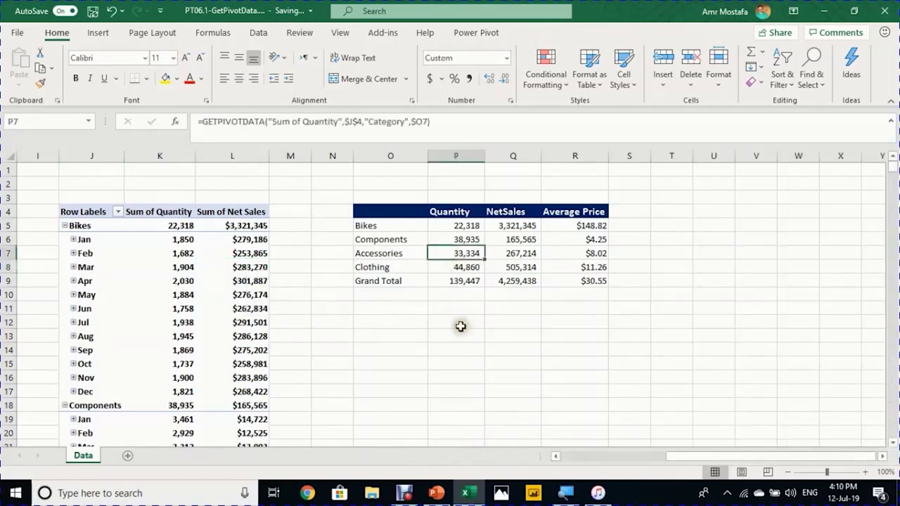
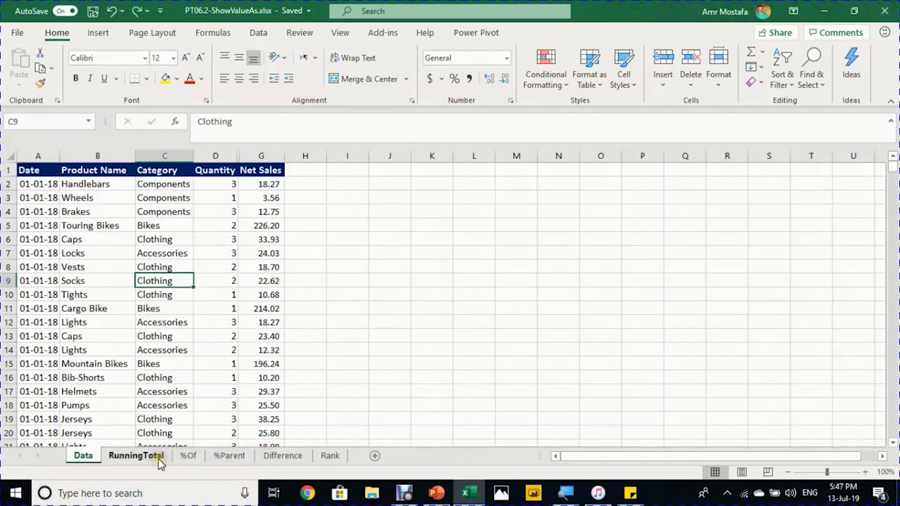
Step: Open the RunningTotal sheet in PT06.2-ShowValueAs.xlsx and review the pivot table's months and their net sales
left_click(99, 267)
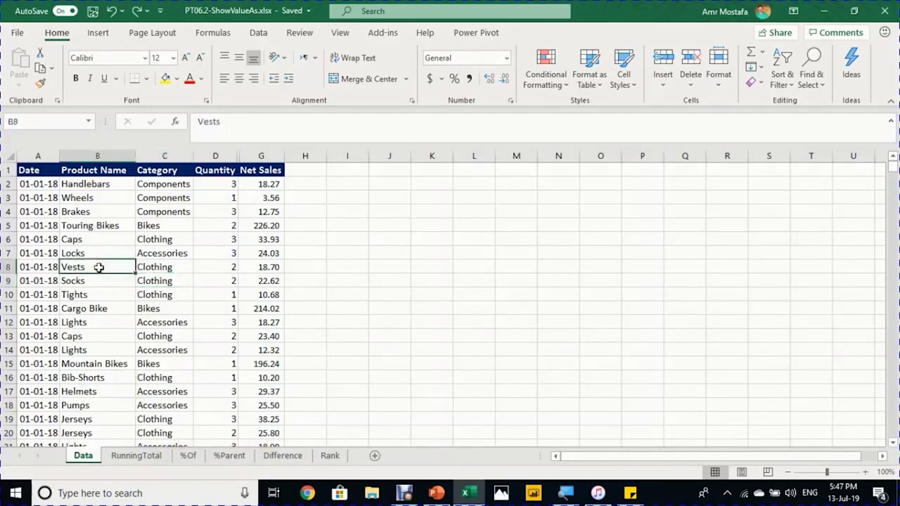
left_click(131, 457)
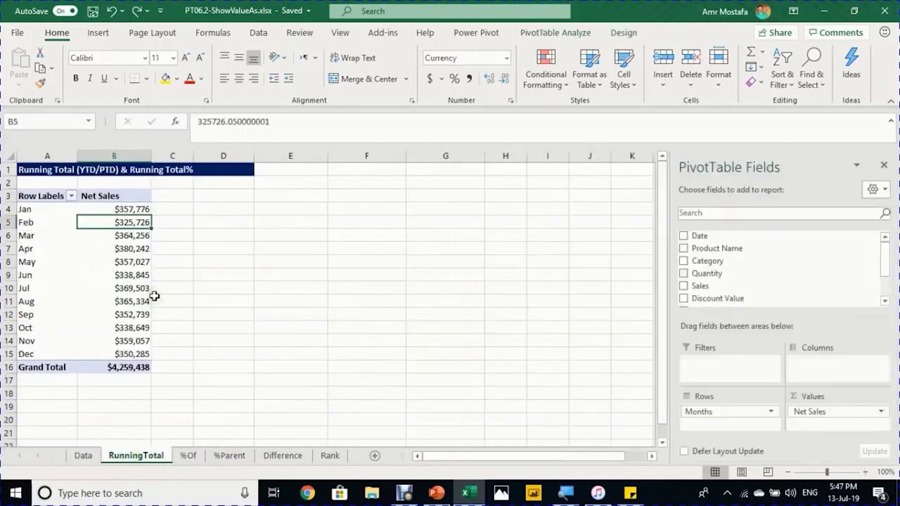
mouse_move(127, 289)
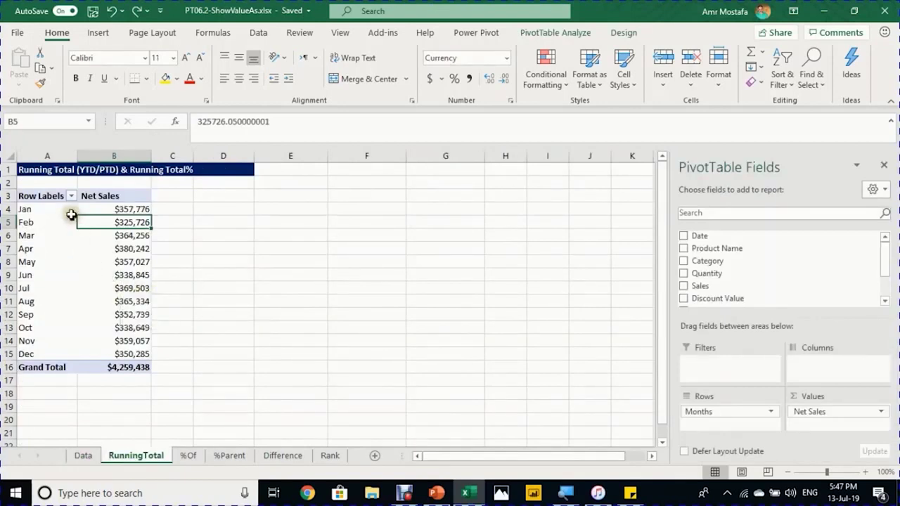
left_click_drag(49, 208, 28, 354)
left_click_drag(137, 205, 111, 354)
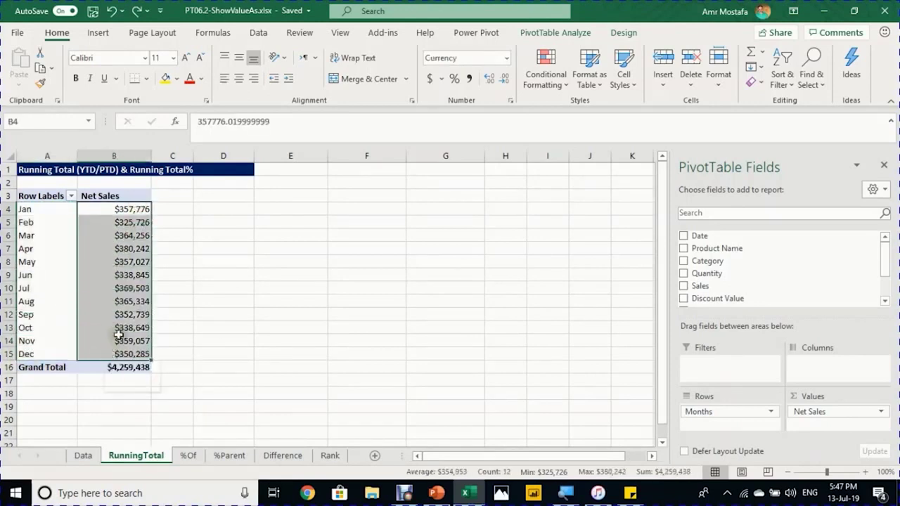
left_click(135, 235)
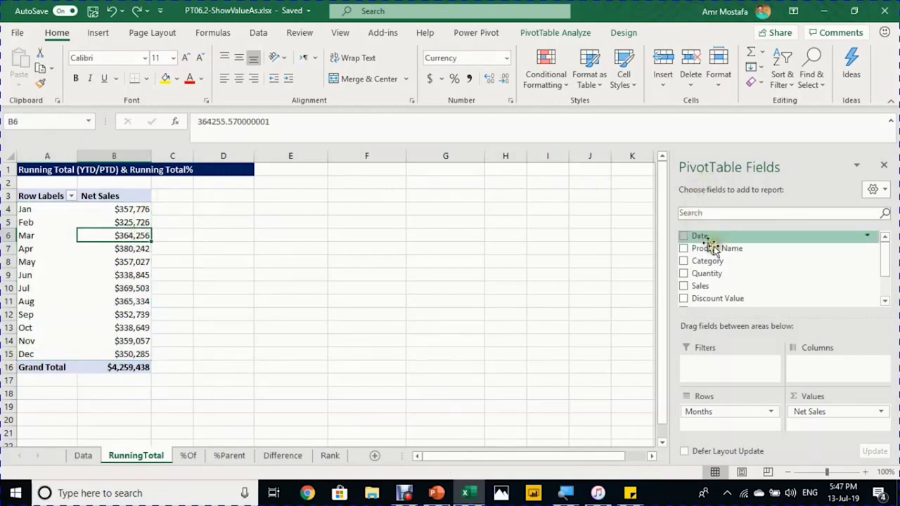
Step: Add Net Sales to the pivot values a second time and format the new column as dollar currency without decimals
scroll(755, 284, "down", 2)
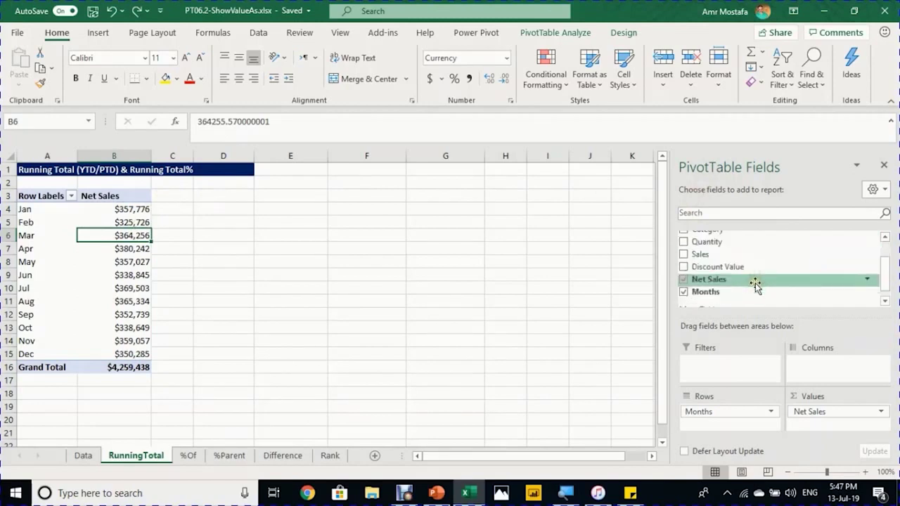
left_click_drag(754, 283, 825, 428)
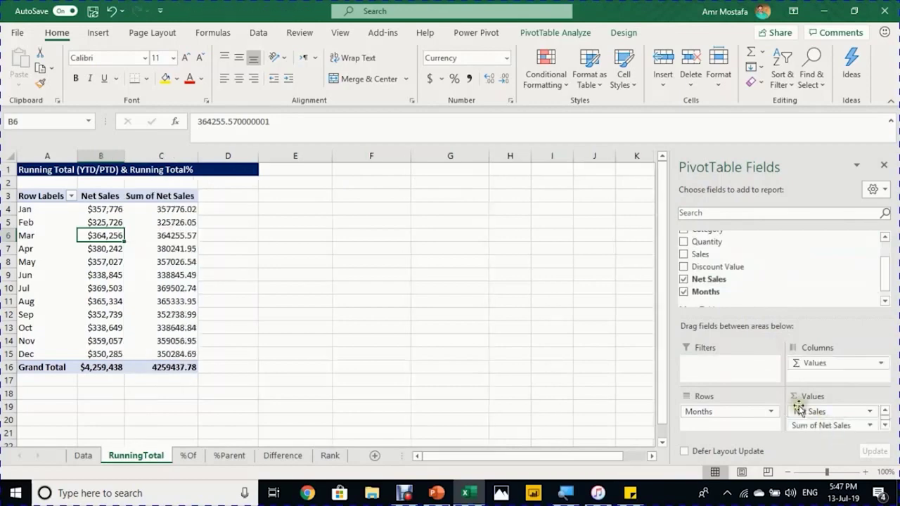
left_click(183, 209)
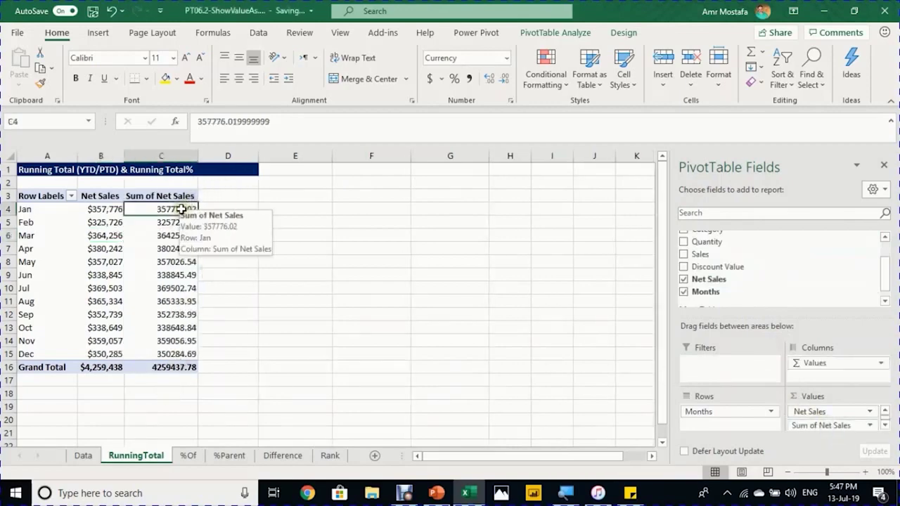
right_click(181, 209)
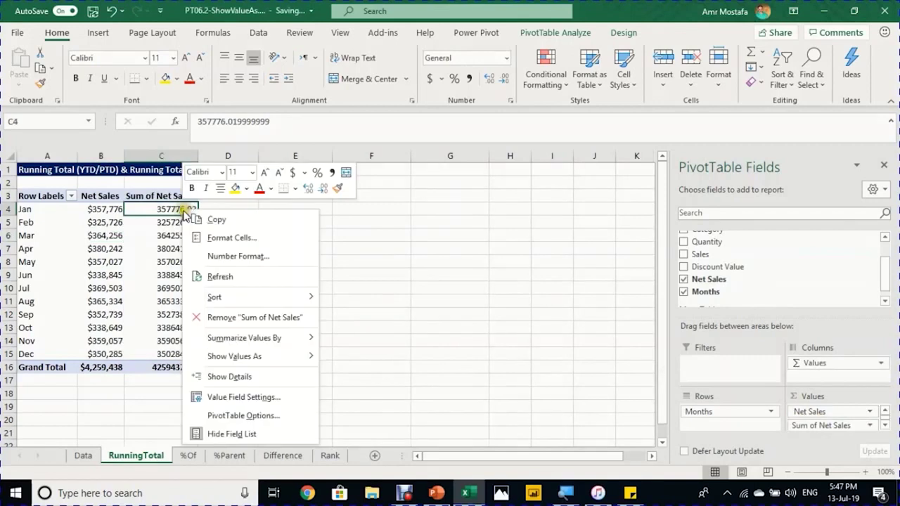
left_click(207, 262)
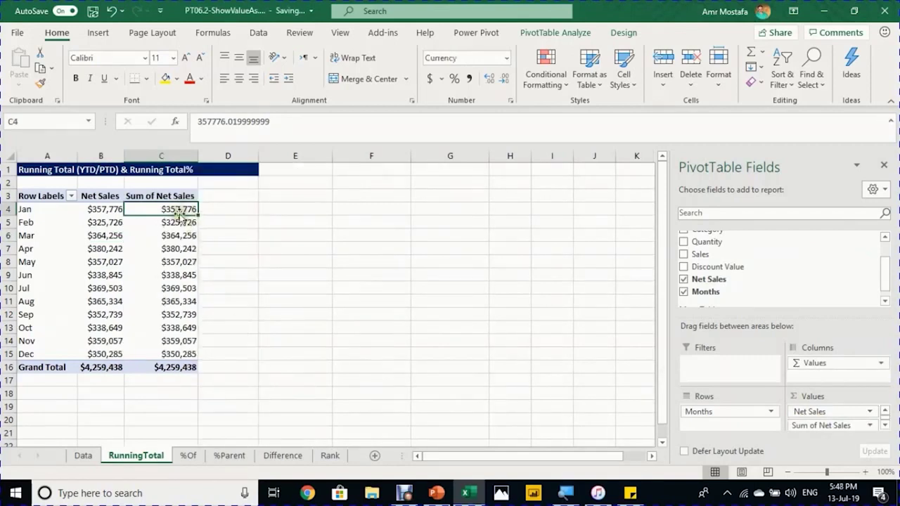
Step: Show the Sum of Net Sales column as Running Total In with Months as the base field
left_click(178, 250)
right_click(180, 250)
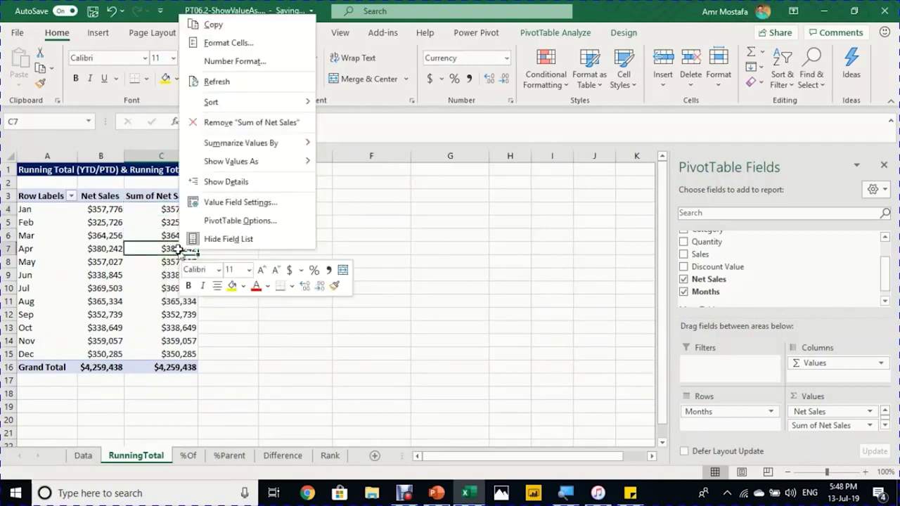
mouse_move(261, 161)
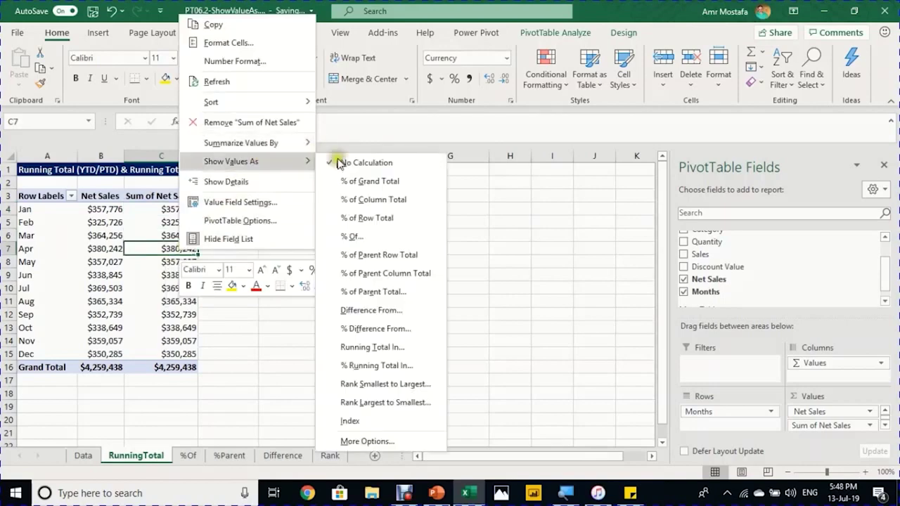
left_click(372, 347)
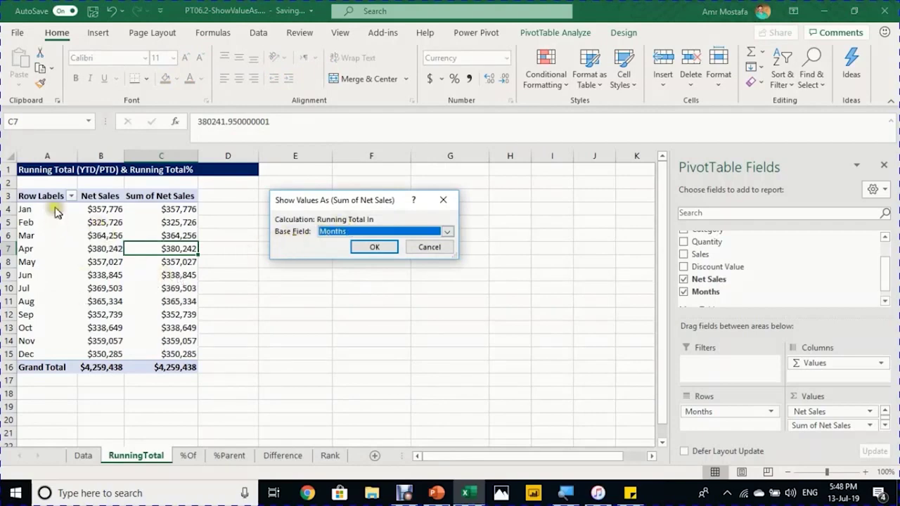
left_click(391, 237)
left_click(390, 244)
left_click(388, 249)
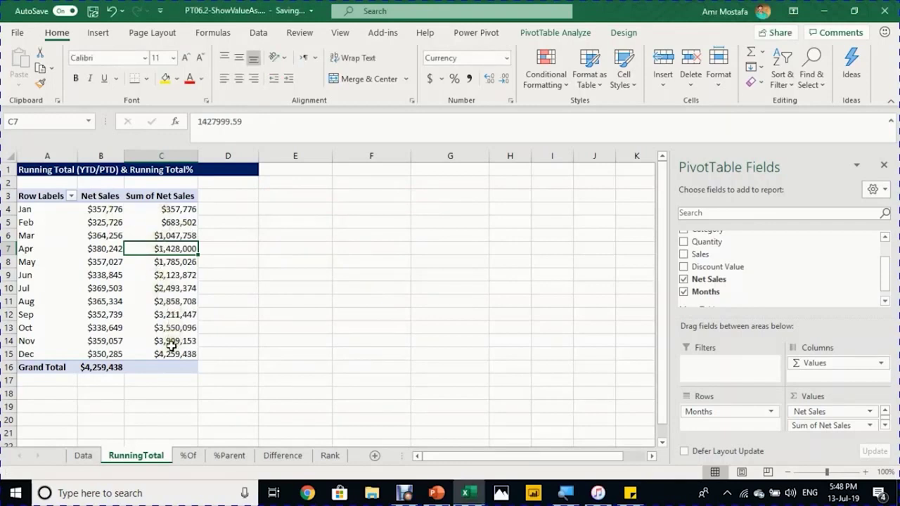
Step: Compare the January to March net sales with the March running total
left_click(169, 238)
left_click(117, 206)
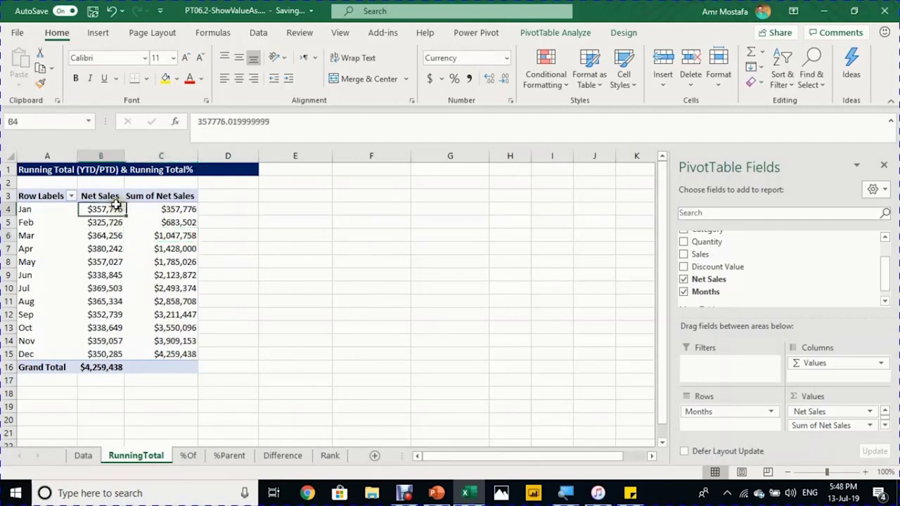
left_click_drag(112, 212, 105, 235)
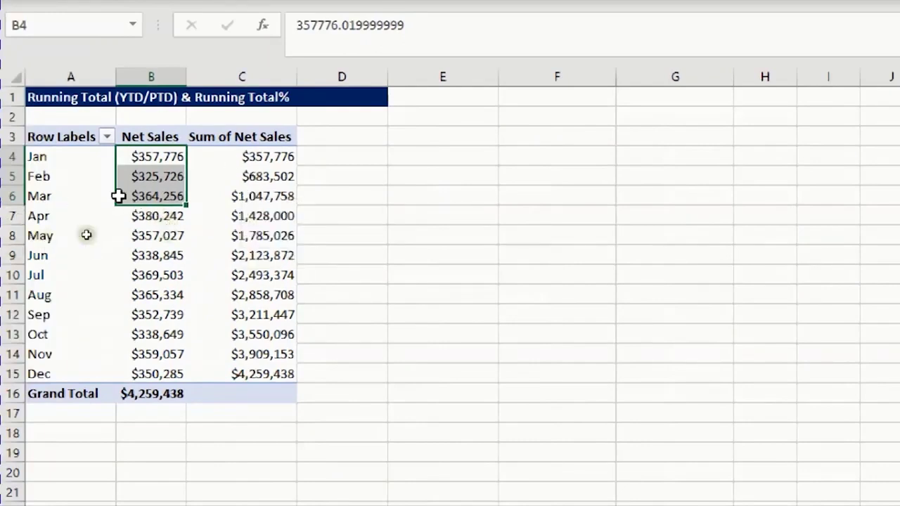
mouse_move(279, 196)
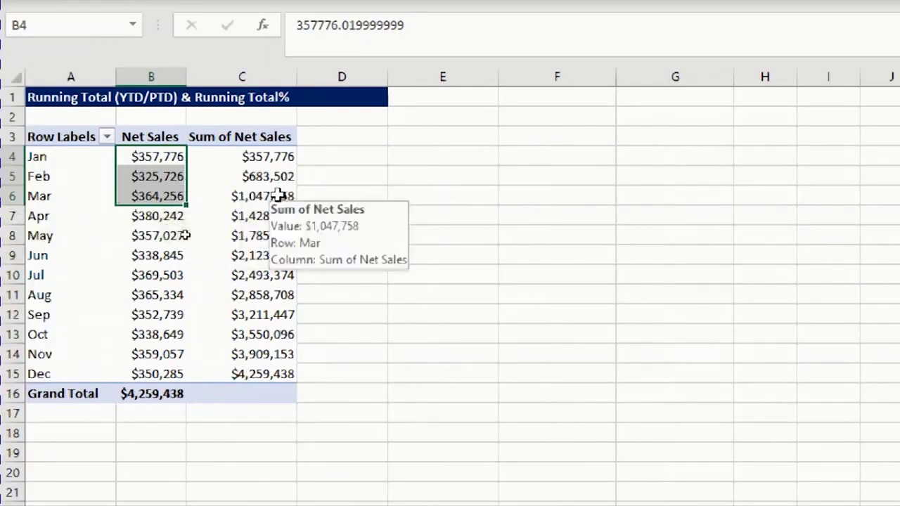
Step: Rename the Sum of Net Sales header in C3 to Running Total
left_click(270, 137)
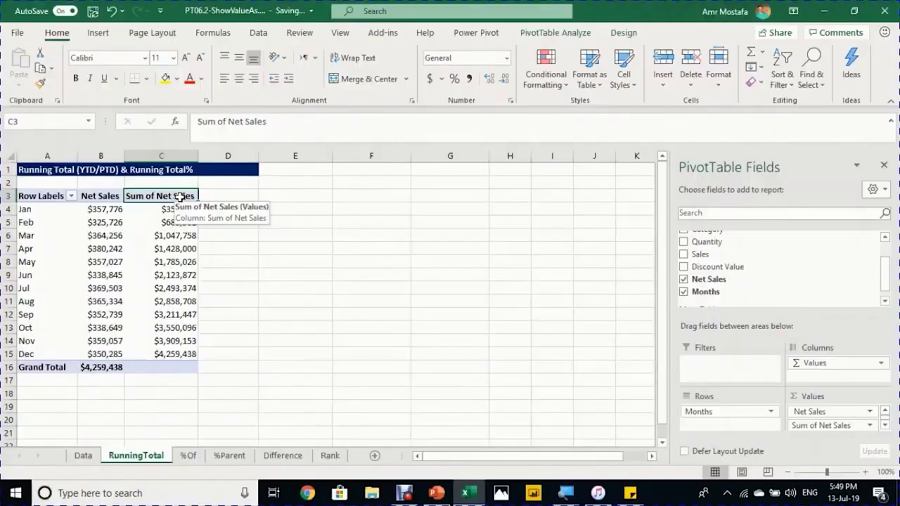
left_click_drag(282, 122, 191, 122)
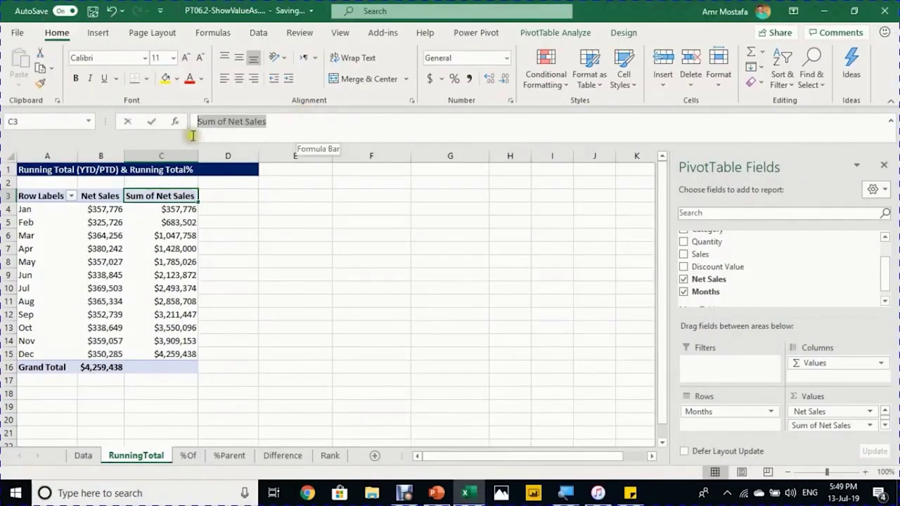
type("Running Total")
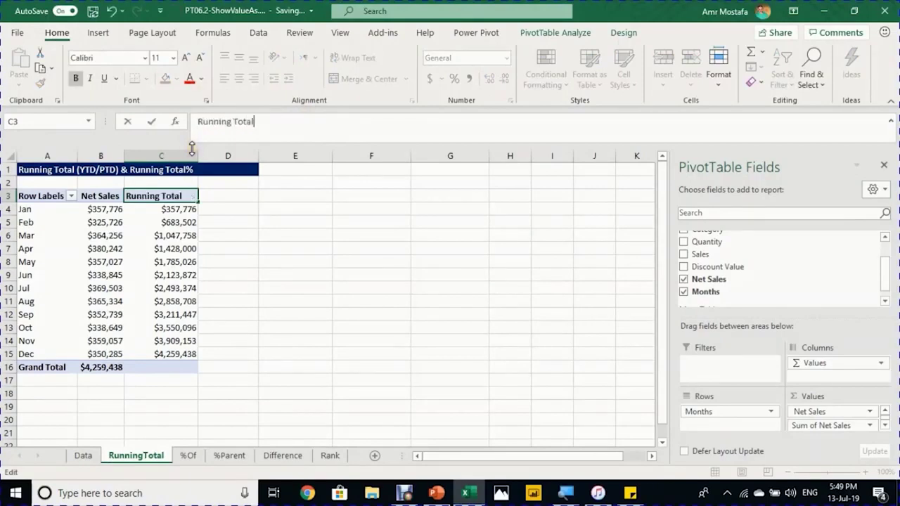
key("Return")
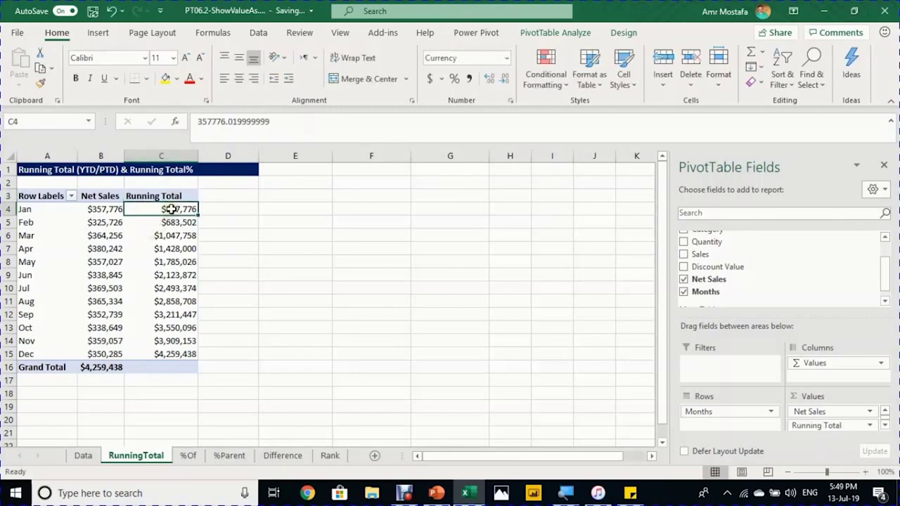
Step: Add Net Sales to the pivot values a third time and show it as % Running Total In with Months as base field
mouse_move(170, 209)
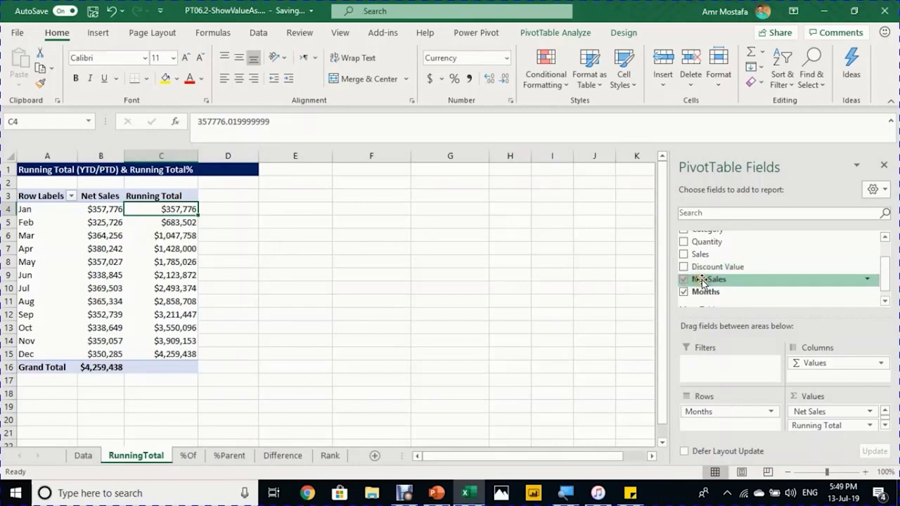
left_click_drag(701, 281, 829, 433)
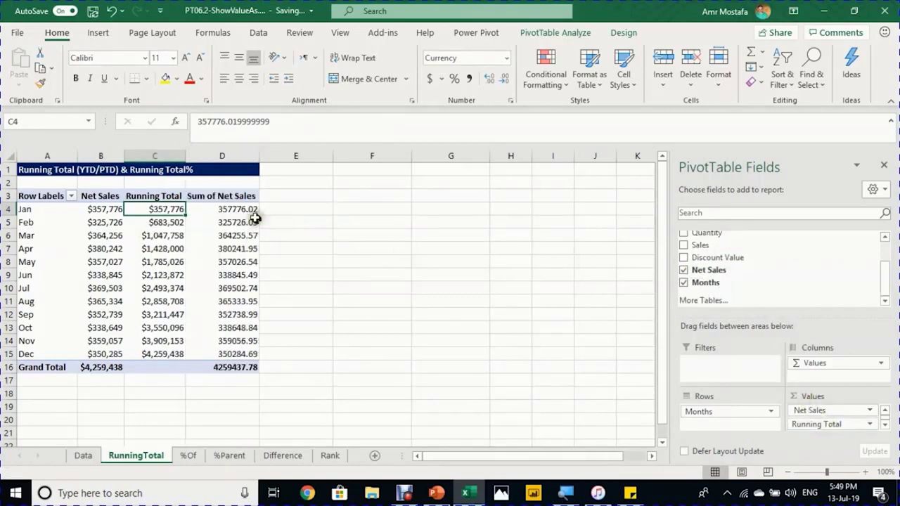
left_click(249, 211)
right_click(251, 211)
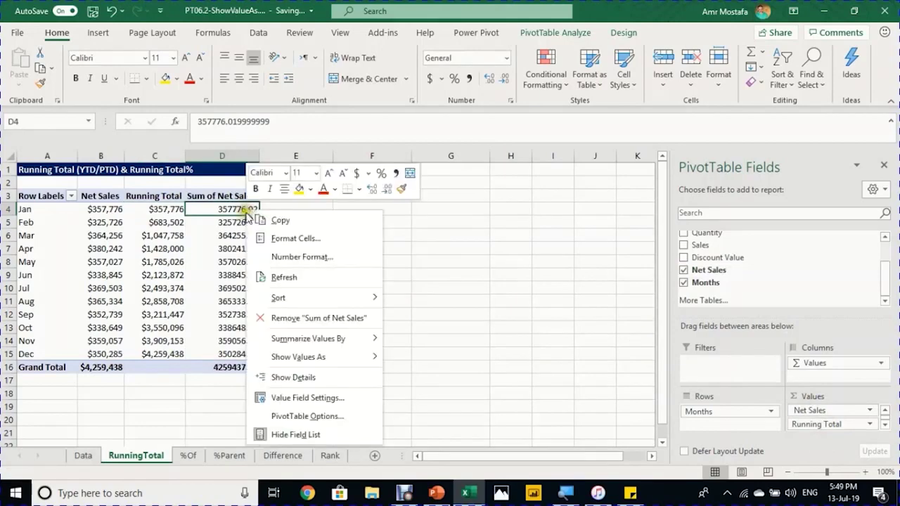
mouse_move(307, 363)
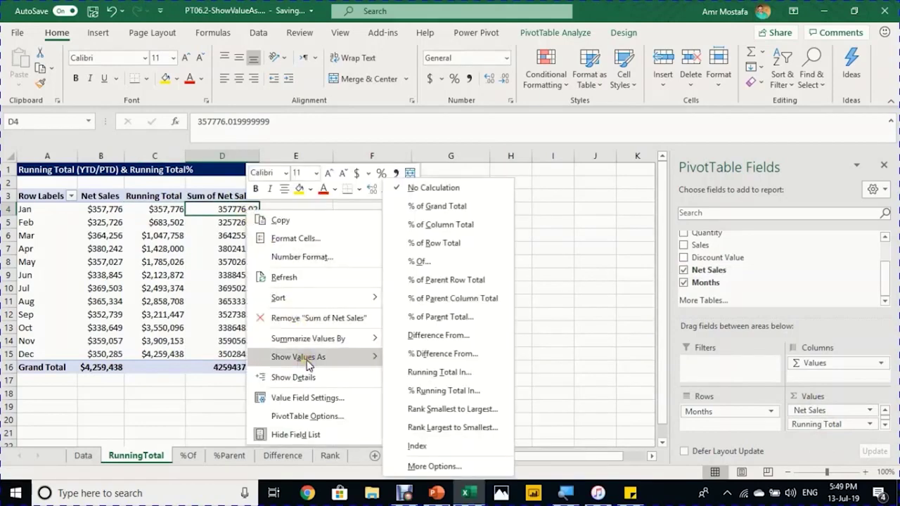
left_click(453, 393)
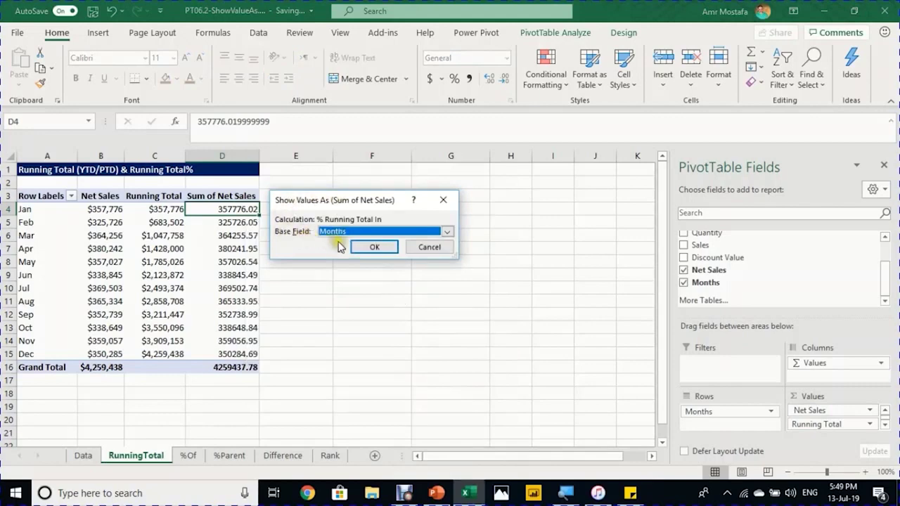
left_click(372, 254)
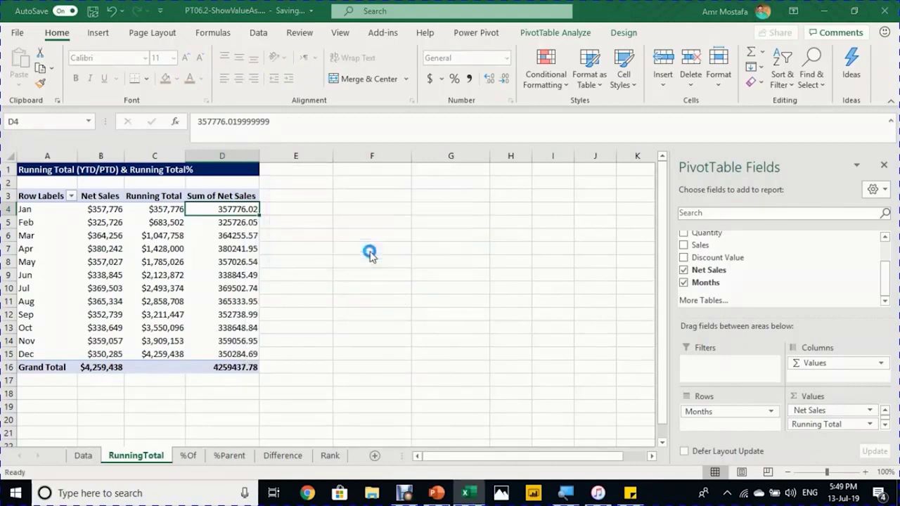
left_click(250, 222)
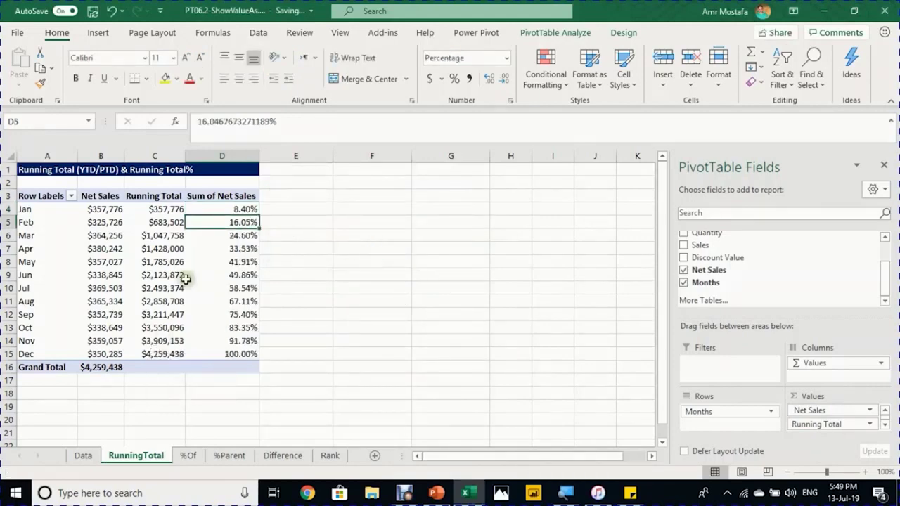
Step: Rename the Sum of Net Sales header in D3 to % Running total
left_click(227, 196)
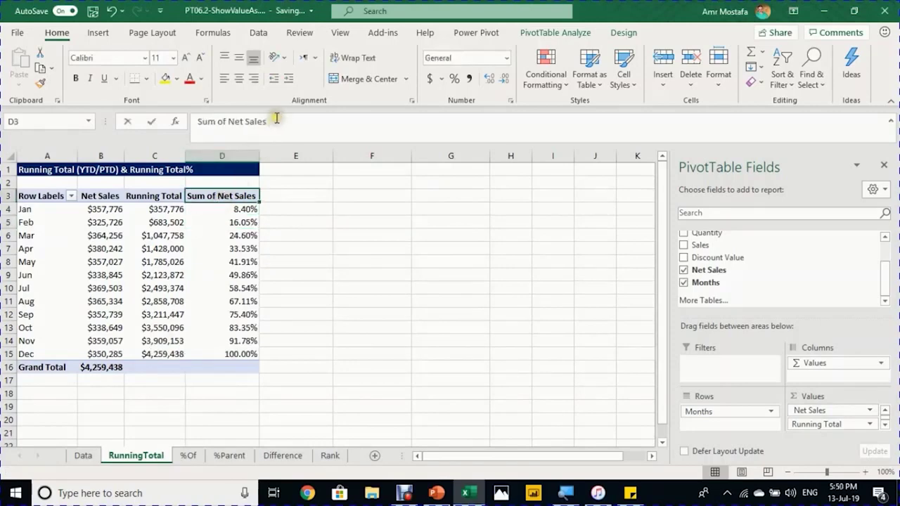
left_click_drag(275, 121, 182, 123)
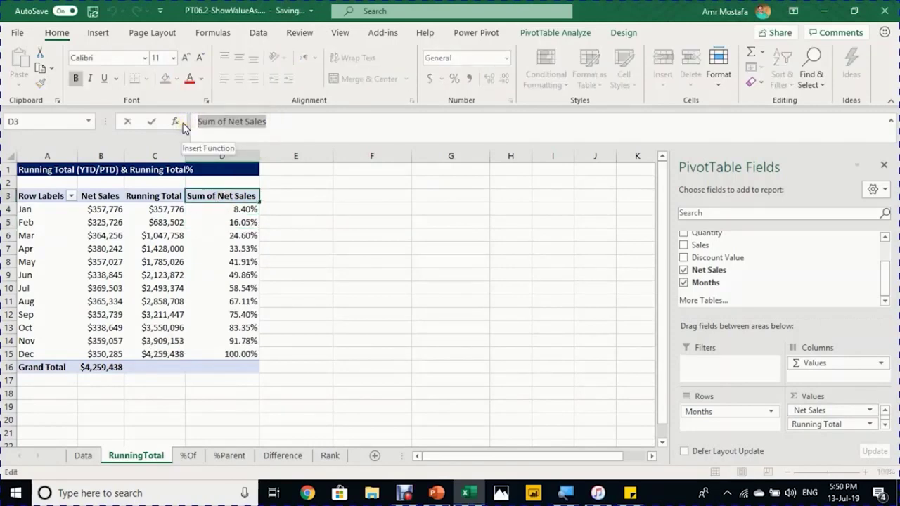
type("% Running total")
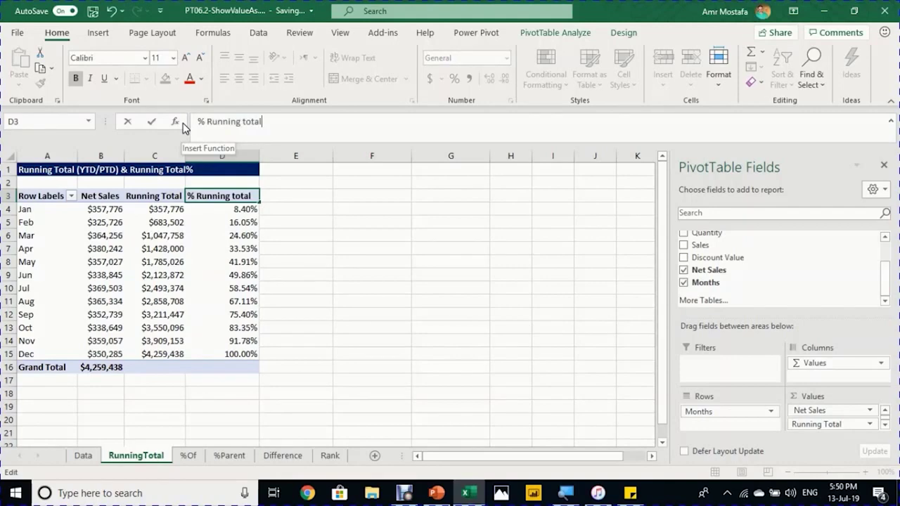
left_click(155, 261)
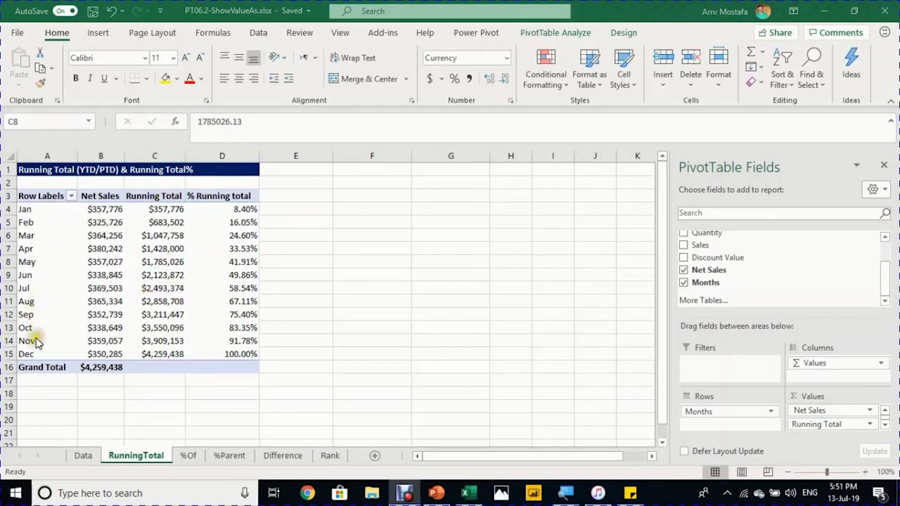
Step: Filter the running total pivot's row labels to show only Oct, Nov and Dec
left_click(42, 289)
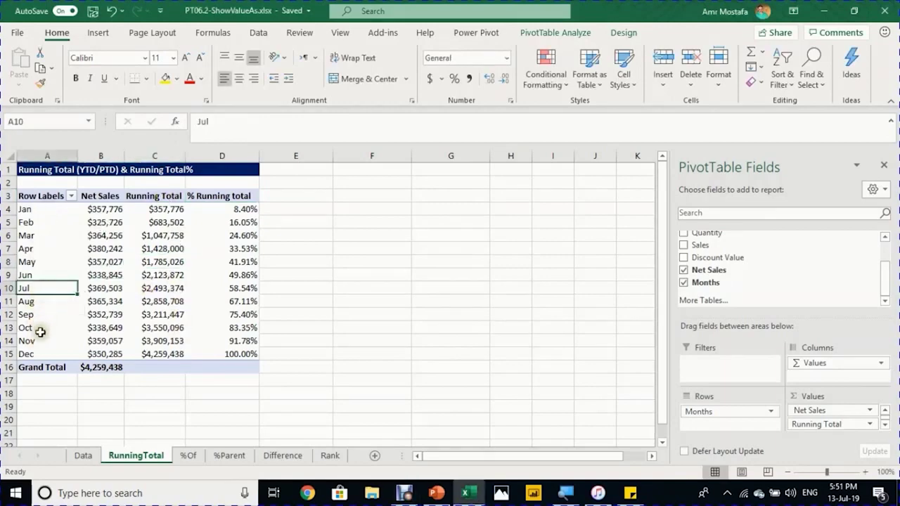
left_click_drag(40, 332, 61, 349)
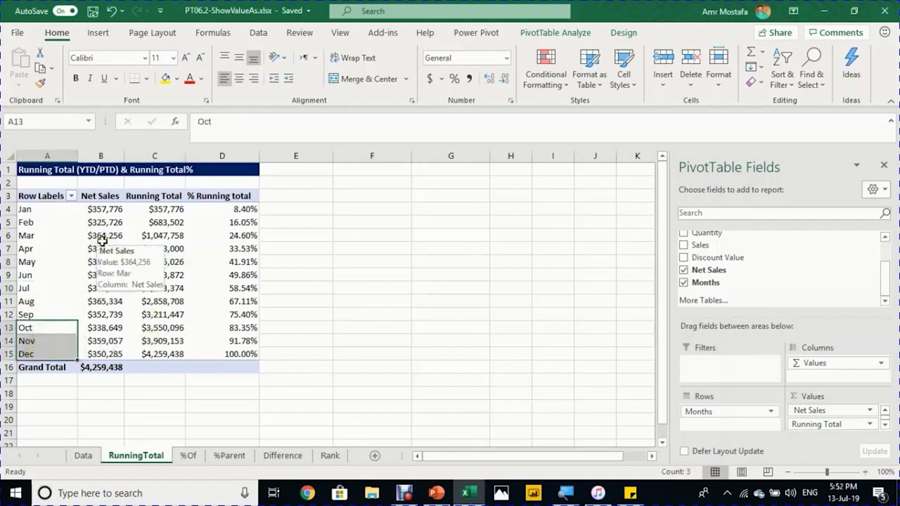
left_click(71, 196)
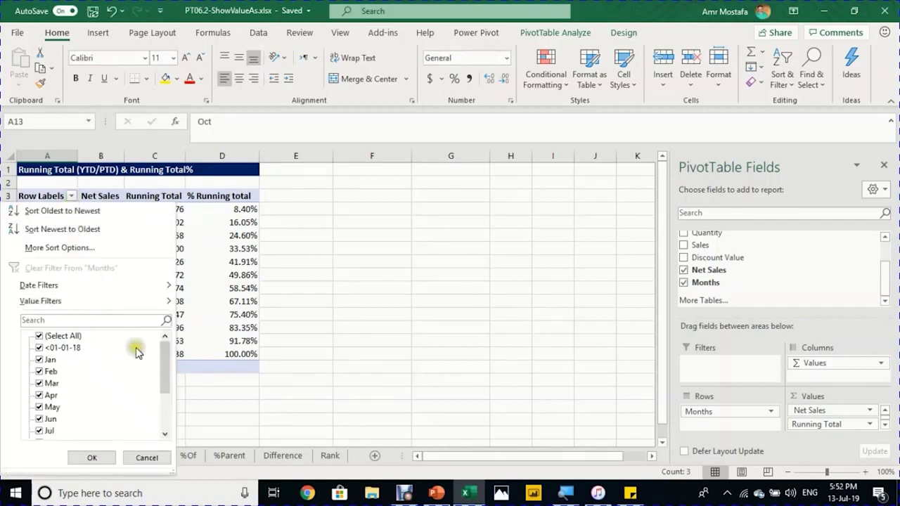
left_click(48, 337)
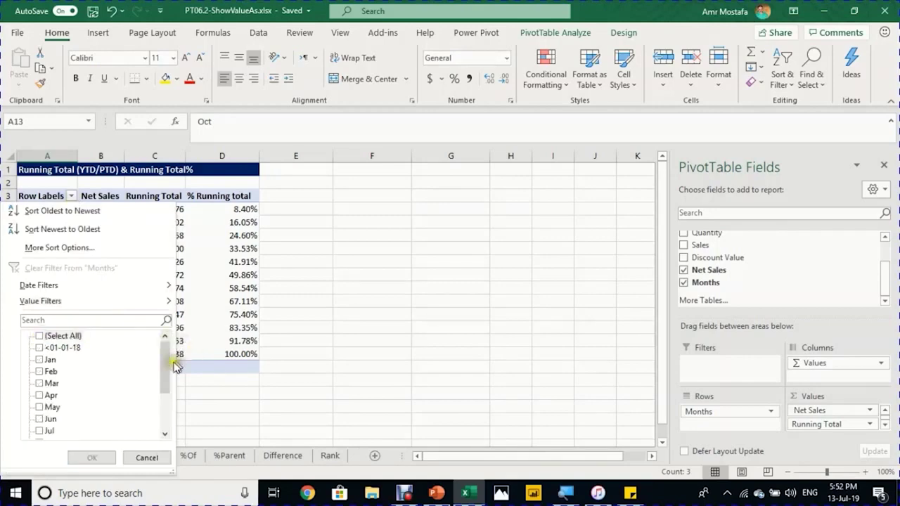
left_click_drag(164, 370, 163, 422)
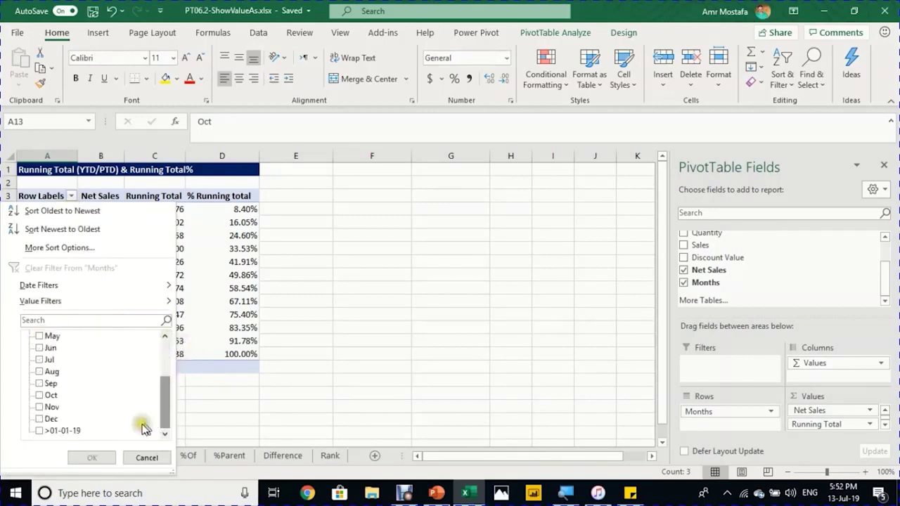
left_click(40, 419)
left_click(39, 407)
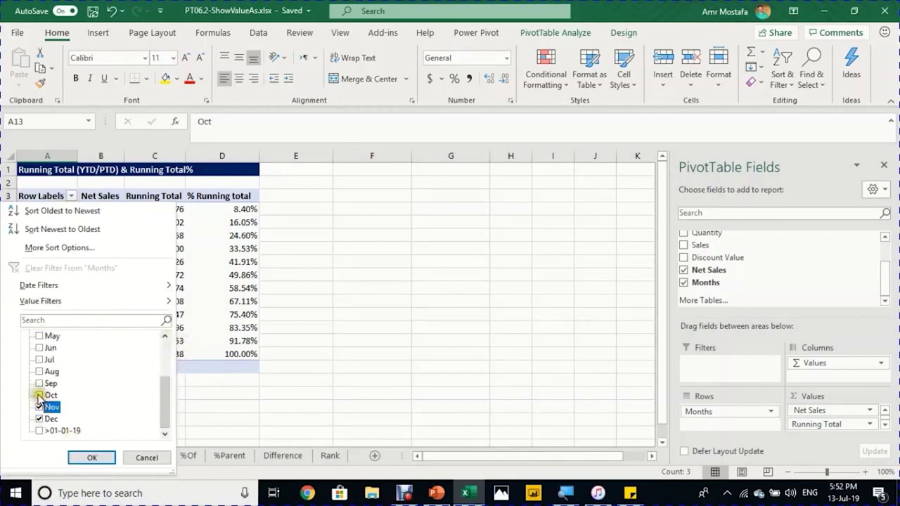
left_click(40, 396)
left_click(91, 457)
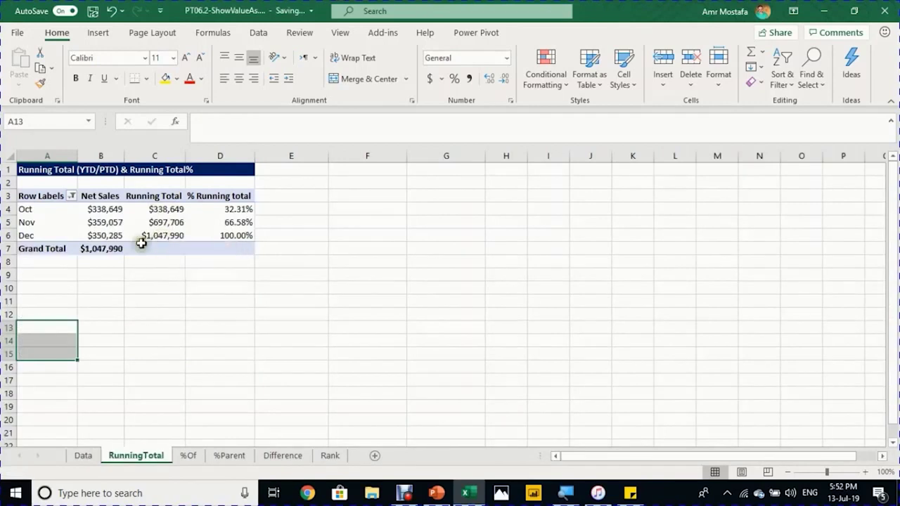
left_click(102, 248)
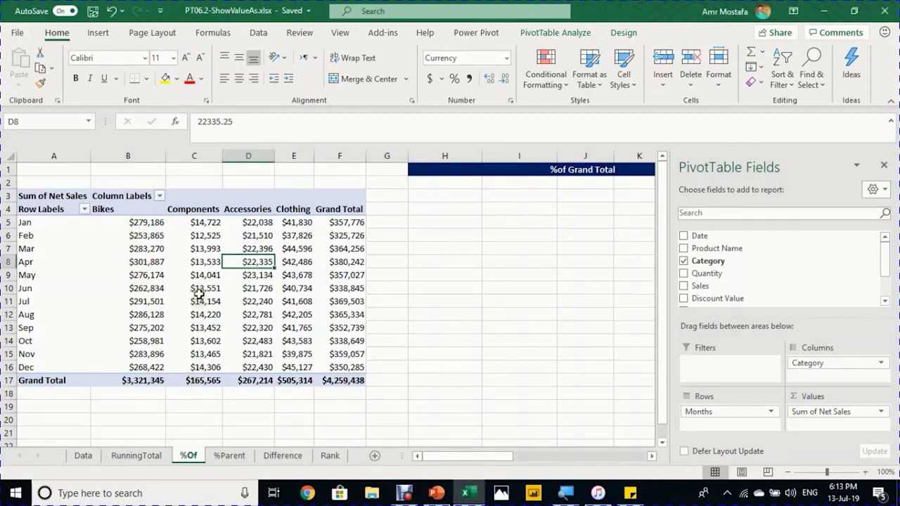
Step: Review the month rows and the category headers of the net sales pivot on the %Of sheet
mouse_move(199, 294)
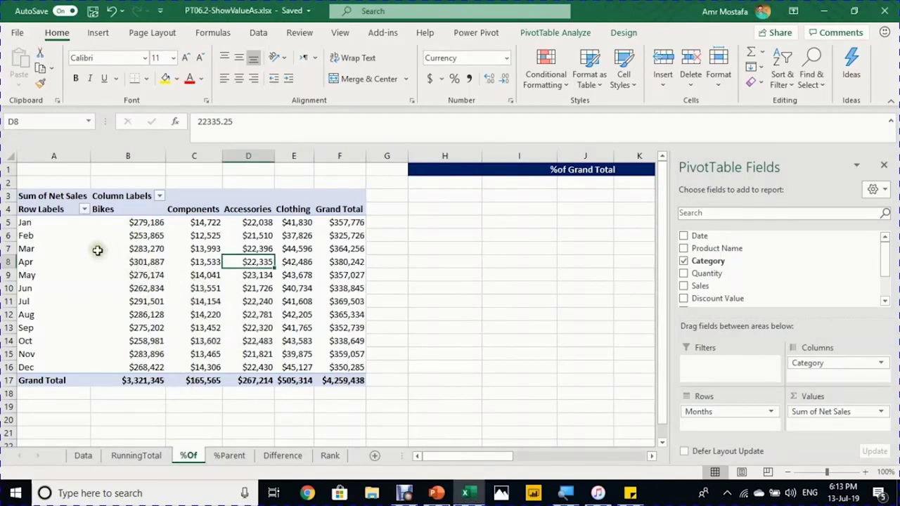
mouse_move(97, 250)
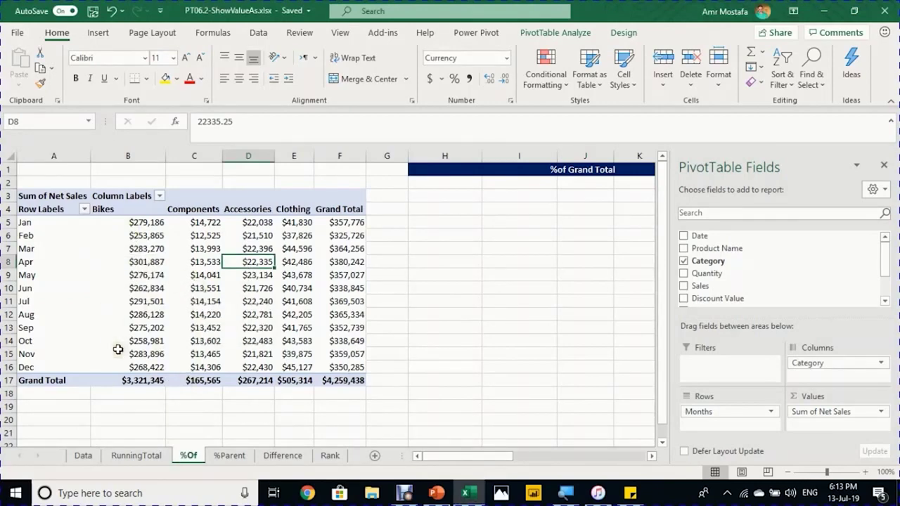
mouse_move(54, 225)
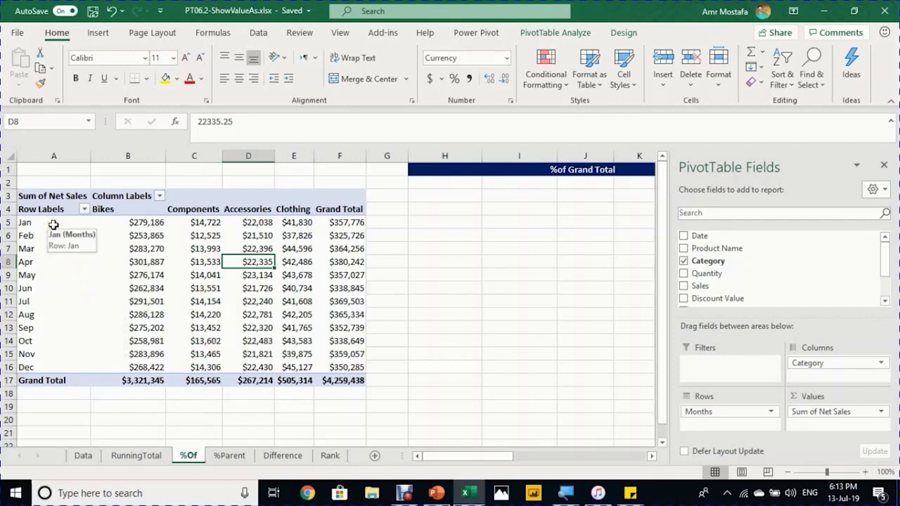
left_click_drag(53, 224, 50, 364)
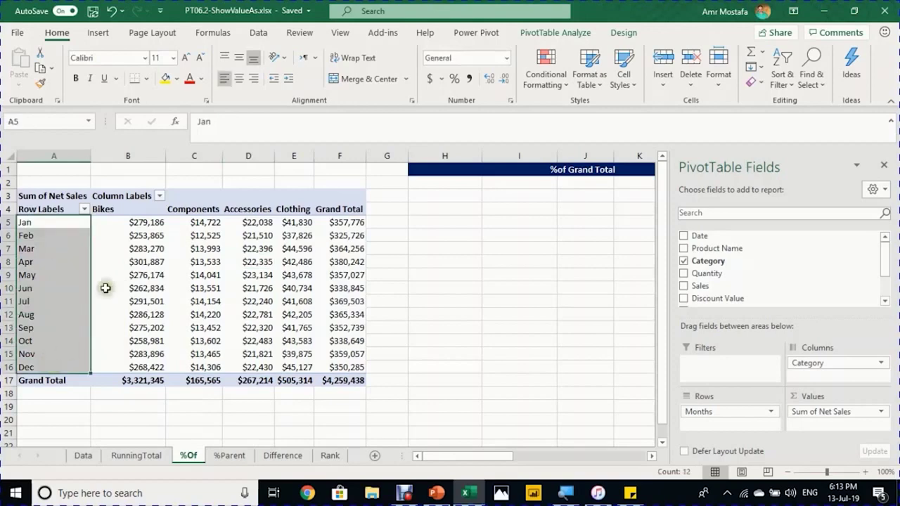
left_click_drag(132, 211, 277, 208)
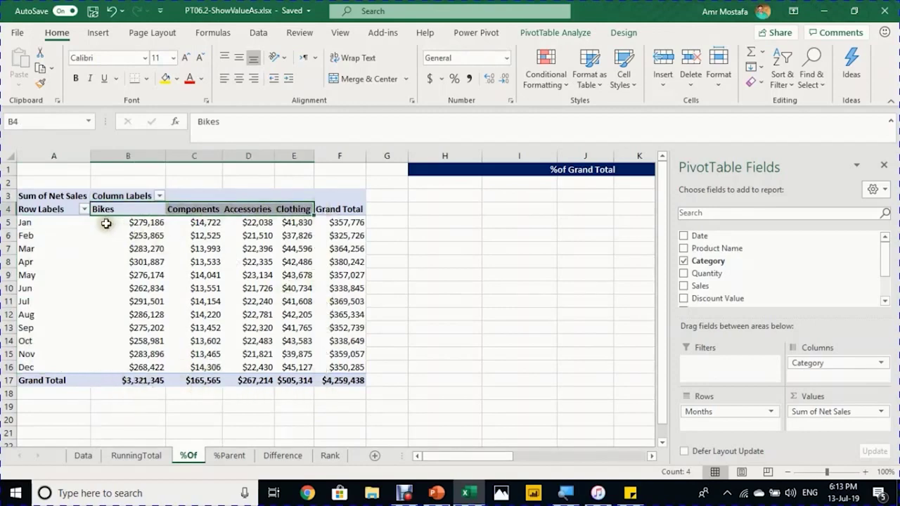
Step: Copy the whole net sales pivot table and paste it at H3 under the %of Grand Total heading
left_click(130, 277)
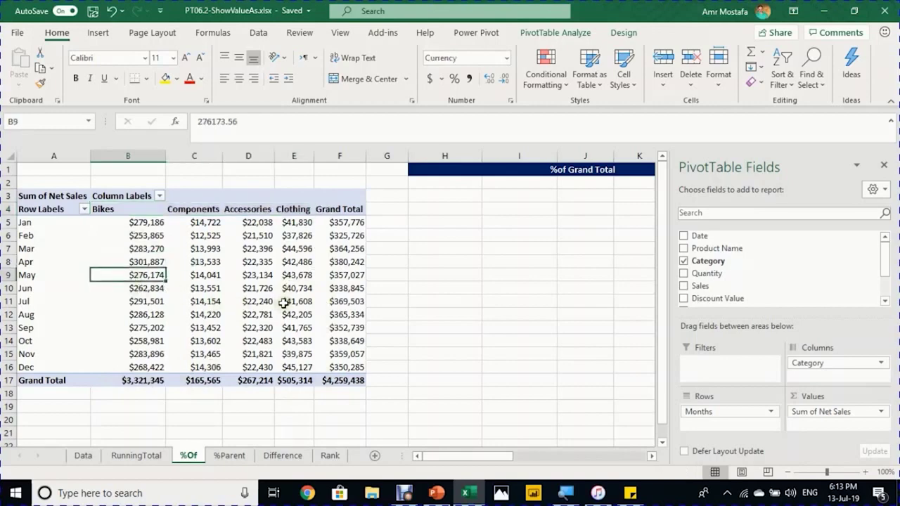
key("ctrl+a")
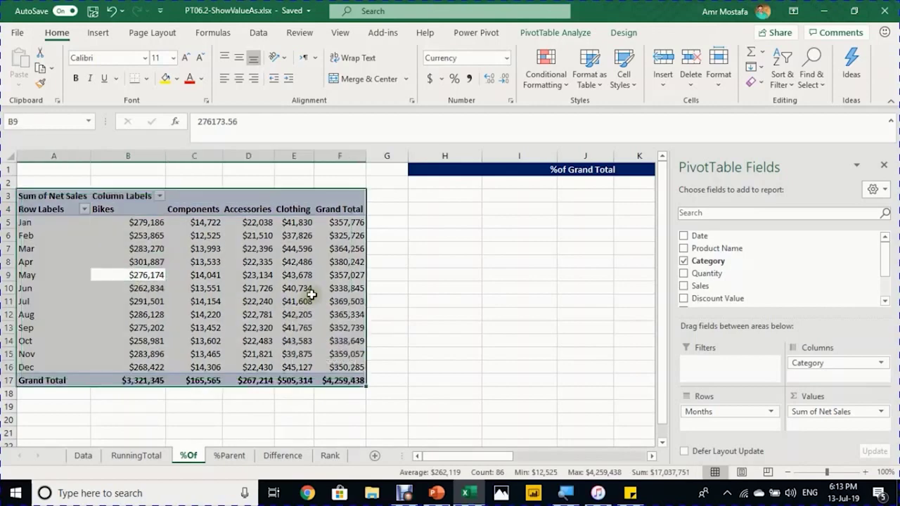
key("ctrl+c")
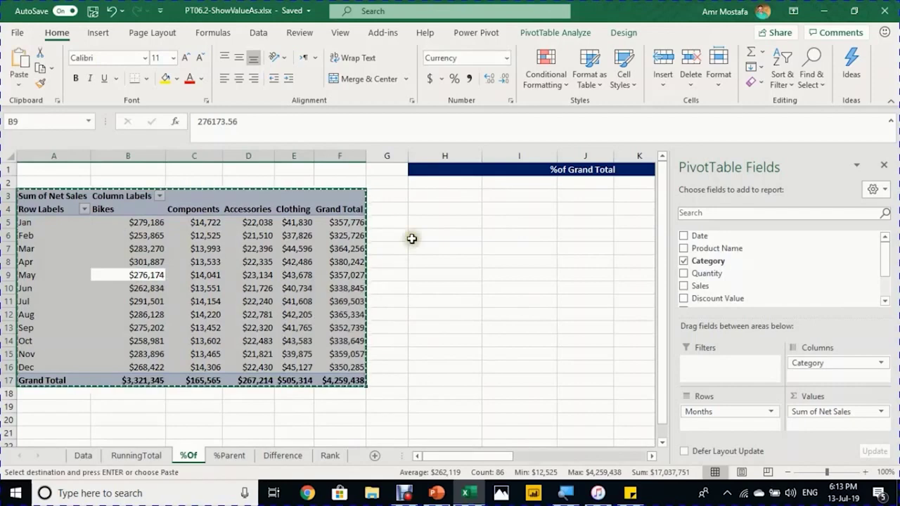
left_click(436, 196)
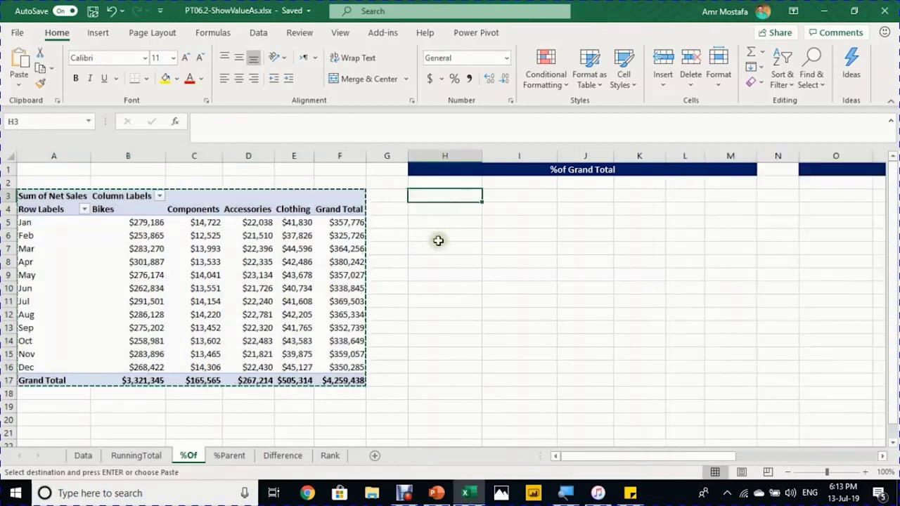
key("ctrl+v")
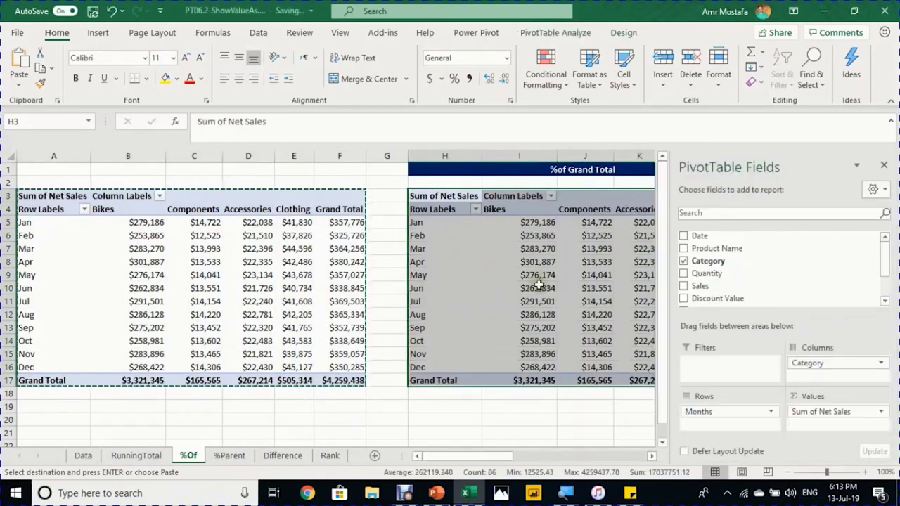
Step: Show the copied pivot's Sum of Net Sales values as % of Grand Total
left_click(651, 456)
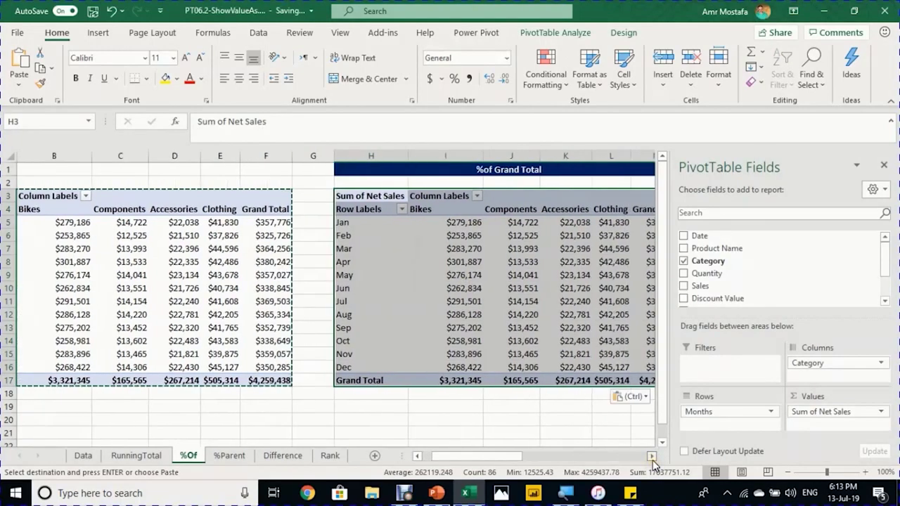
left_click(651, 455)
left_click(447, 241)
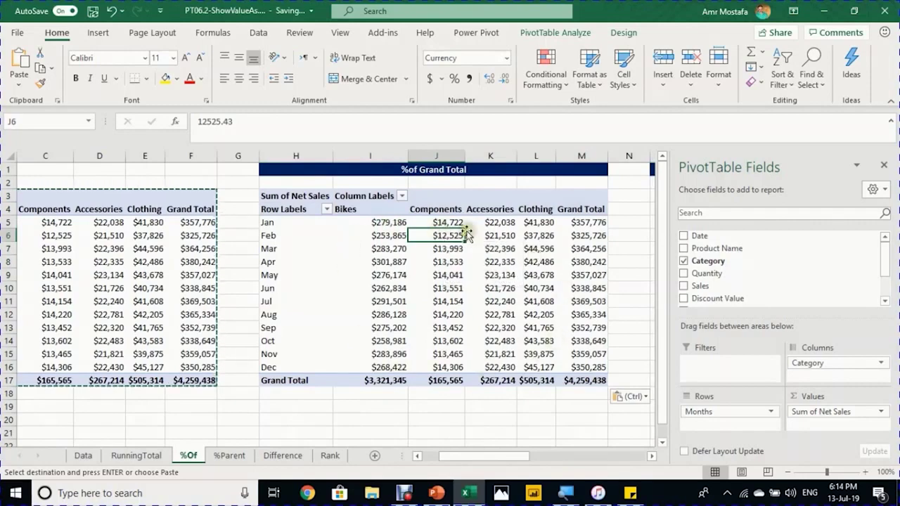
right_click(444, 234)
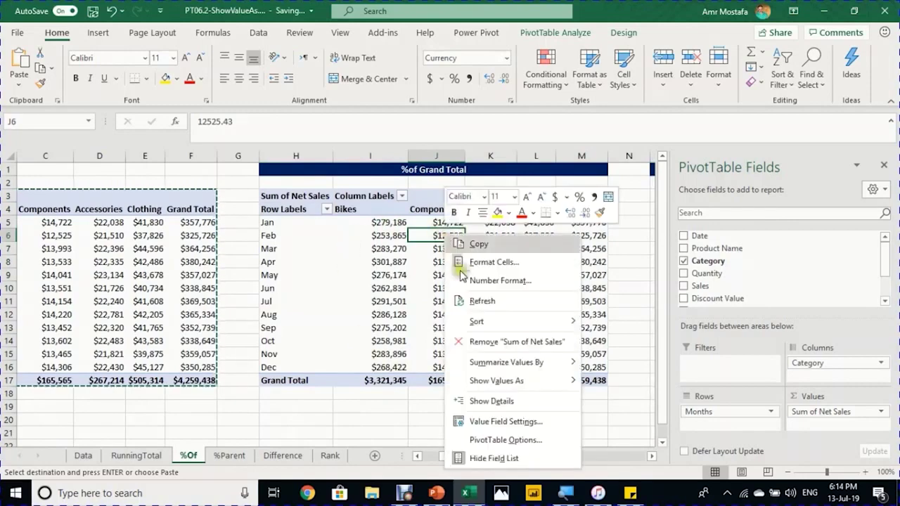
mouse_move(498, 384)
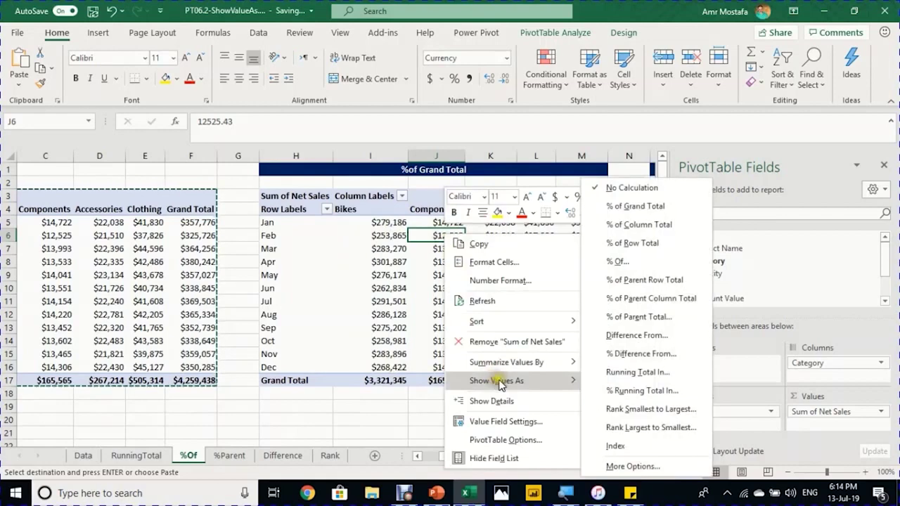
left_click(661, 209)
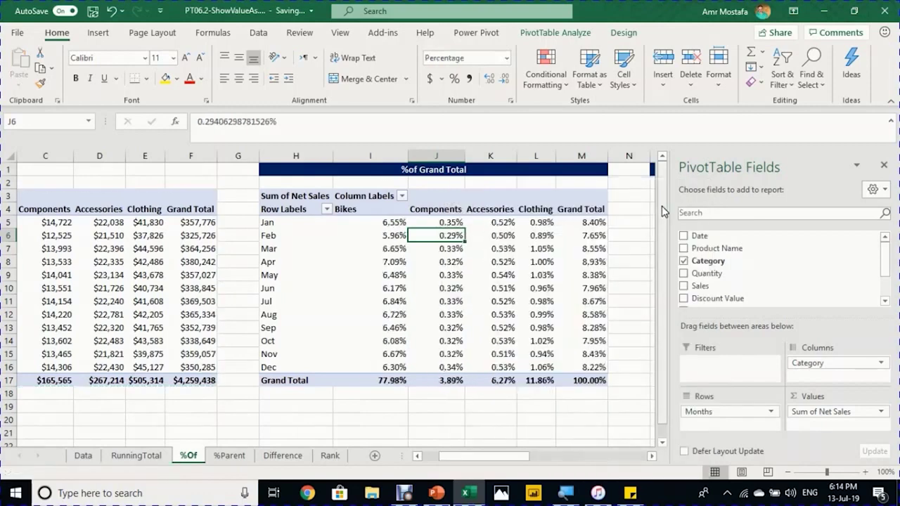
Step: Examine the overall, Bikes and Components totals, the January and February totals, and January Bikes as shares of the grand total
mouse_move(437, 270)
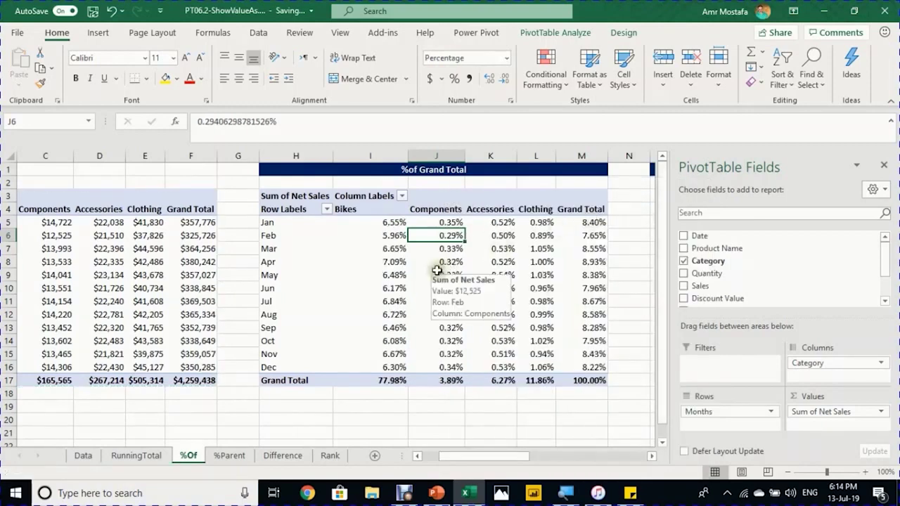
left_click(578, 383)
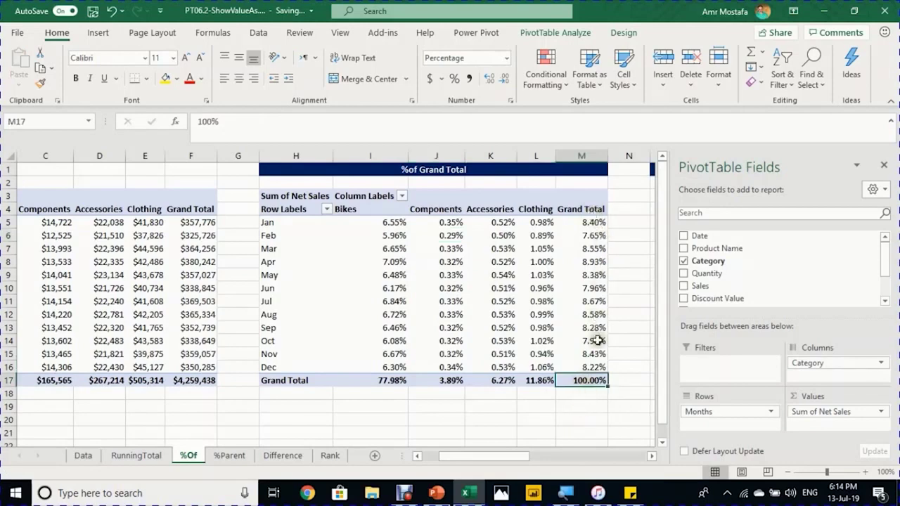
left_click(388, 380)
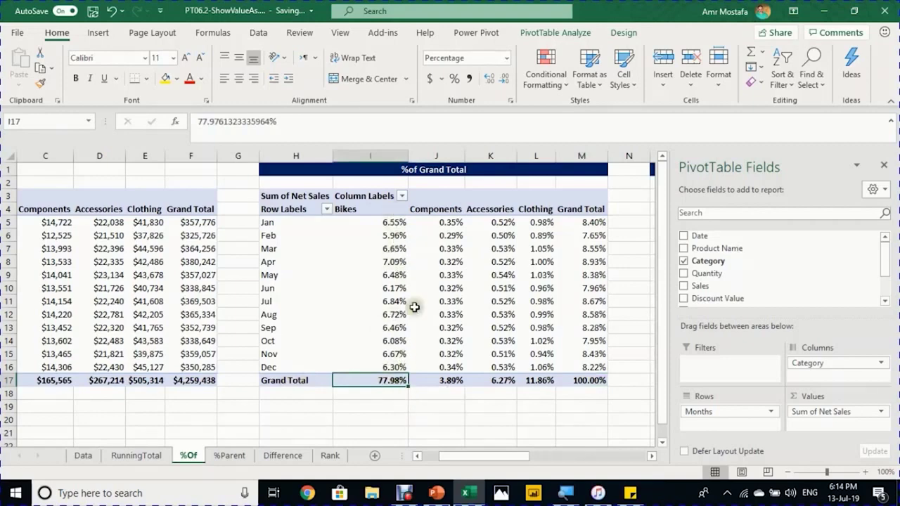
left_click(446, 380)
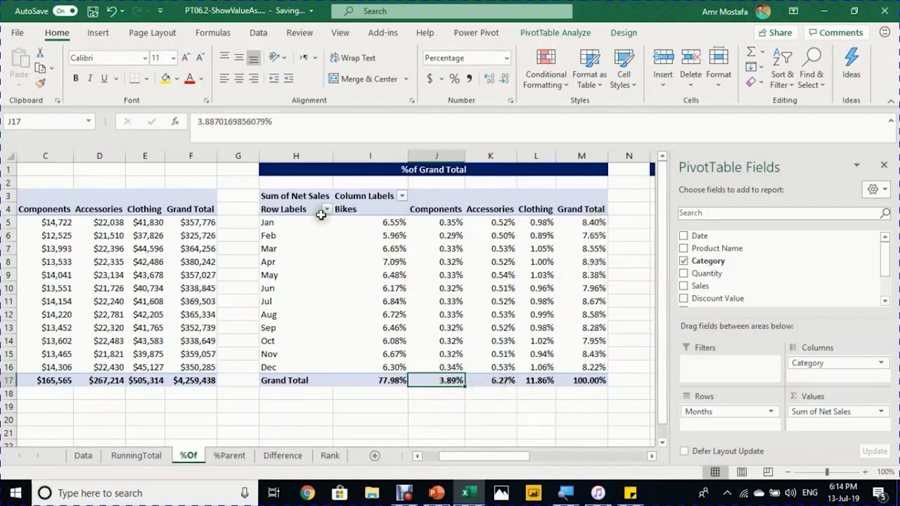
left_click(594, 224)
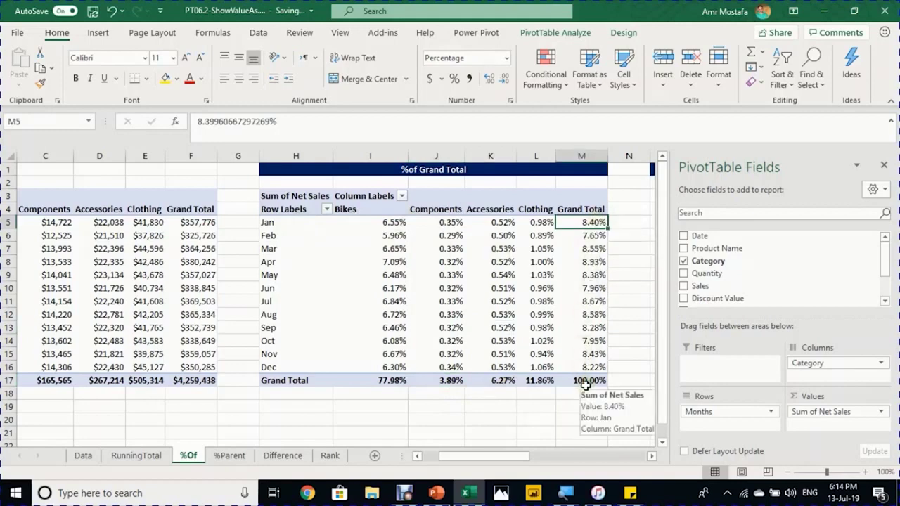
left_click(585, 237)
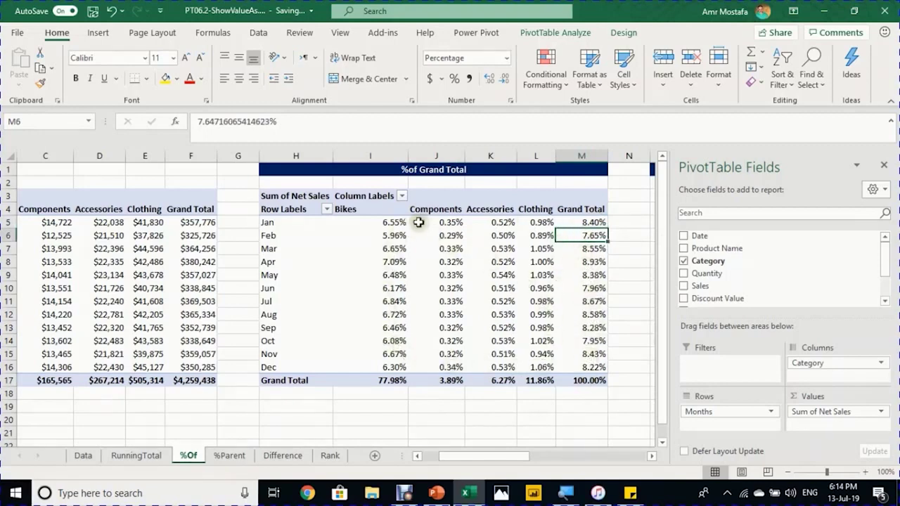
left_click(395, 223)
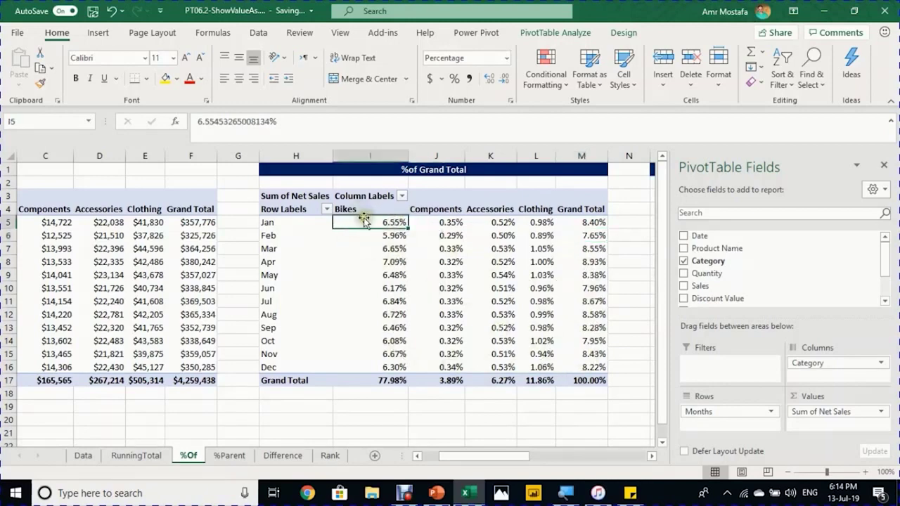
mouse_move(365, 220)
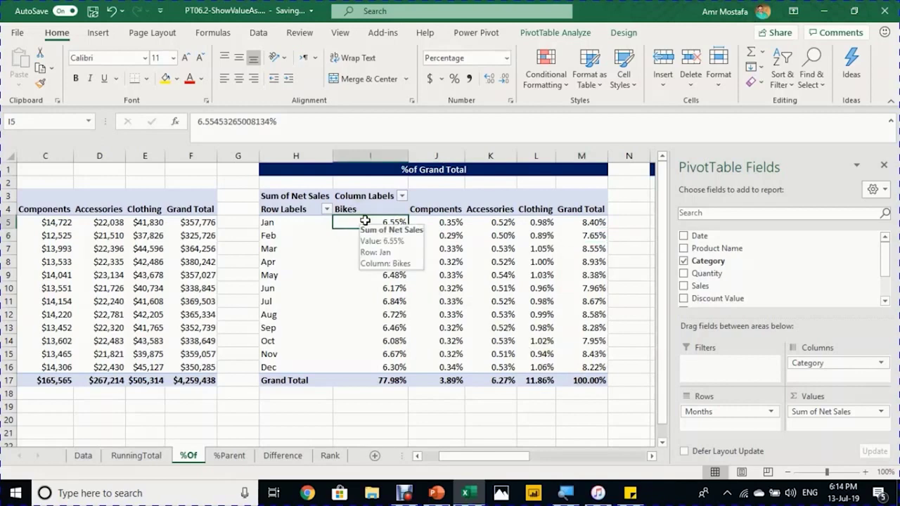
Step: Examine June Accessories and February Bikes as shares of the grand total
left_click(505, 290)
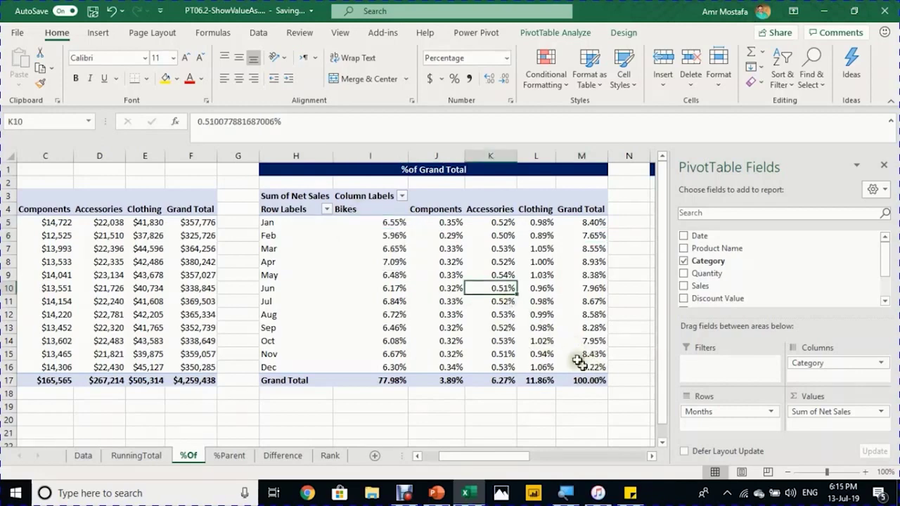
left_click(371, 235)
scroll(421, 254, "right", 1)
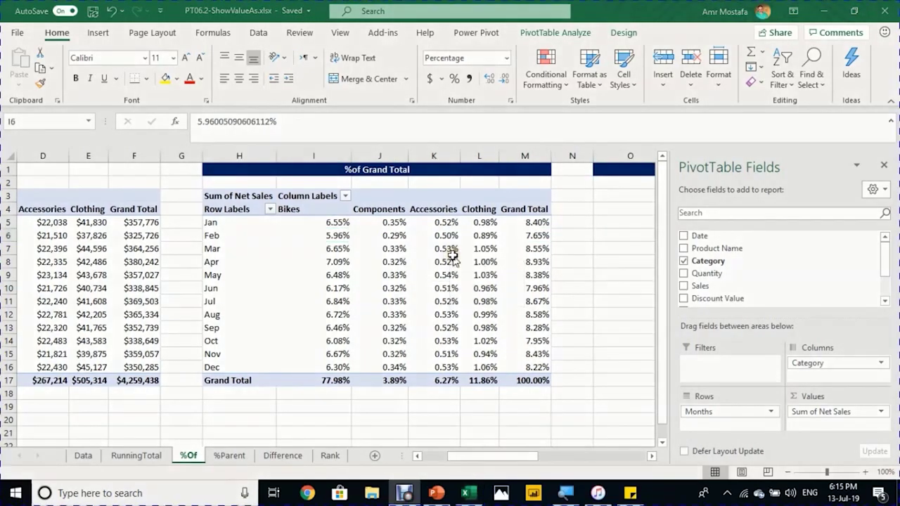
left_click(320, 237)
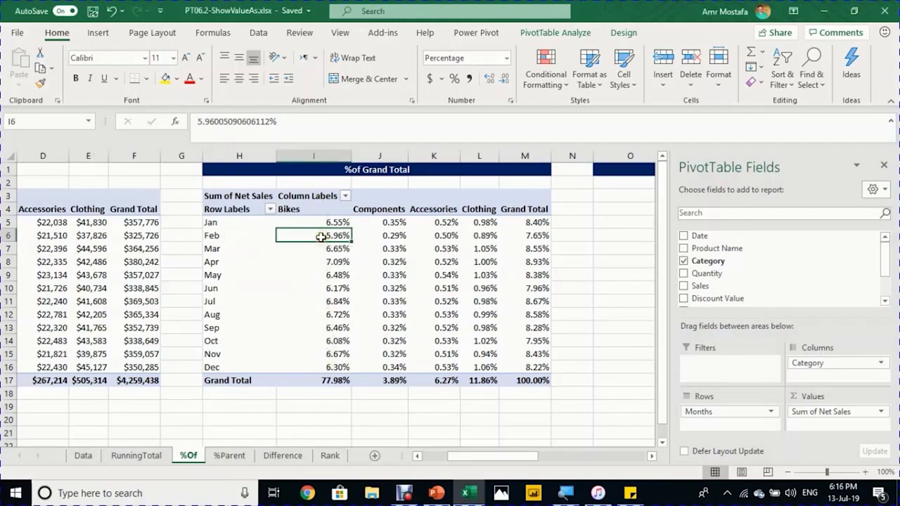
mouse_move(320, 237)
Step: Copy the whole %of Grand Total pivot table and paste it at O3 under the %of Total Column / Row heading
left_click_drag(222, 198, 507, 379)
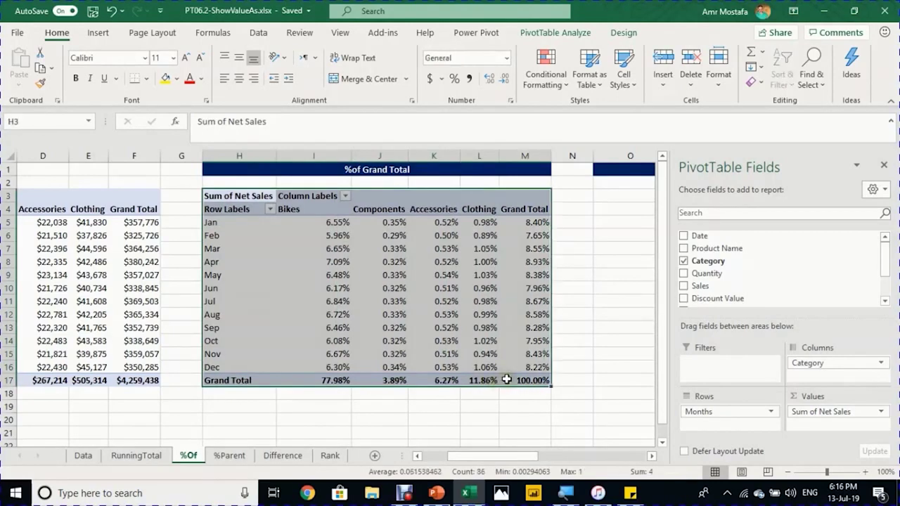
key("ctrl+c")
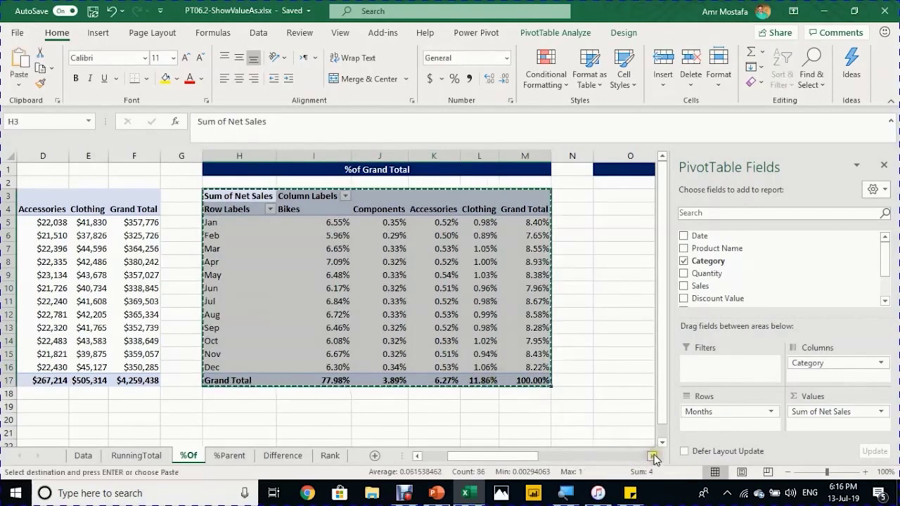
left_click(651, 456)
left_click(652, 456)
left_click(367, 196)
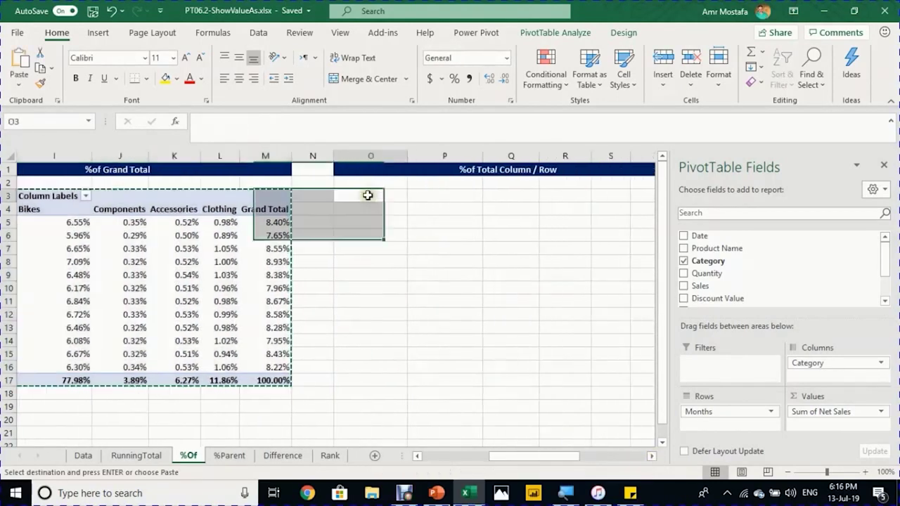
key("ctrl+v")
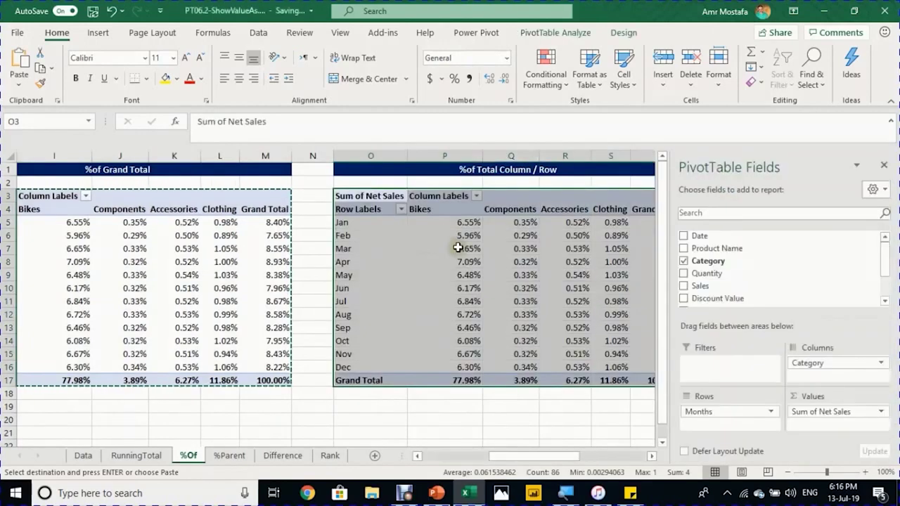
Step: Show the Sum of Net Sales values in the pivot at O3 as % of Column Total
left_click(439, 249)
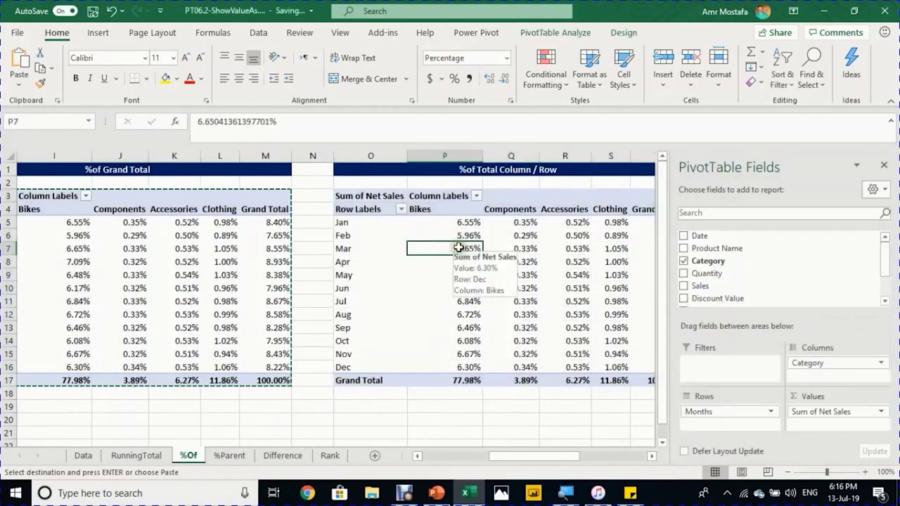
left_click(652, 456)
left_click(652, 456)
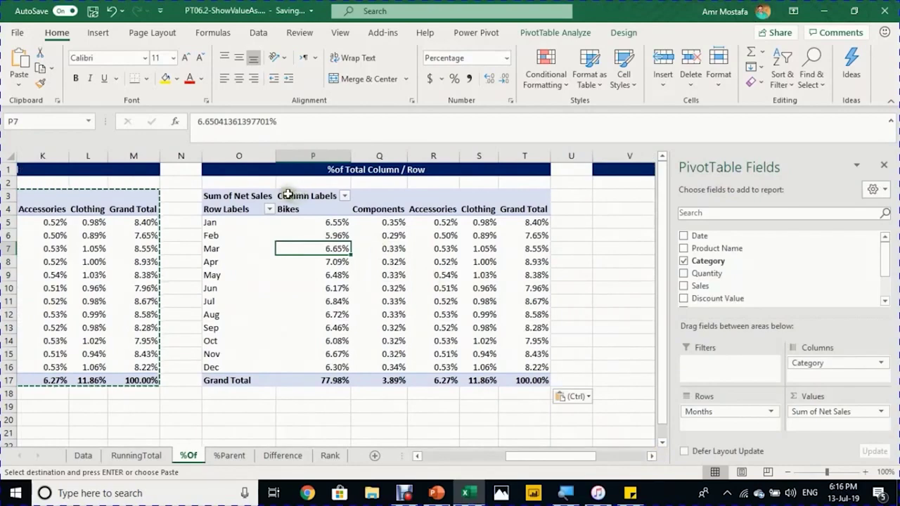
right_click(320, 251)
mouse_move(410, 169)
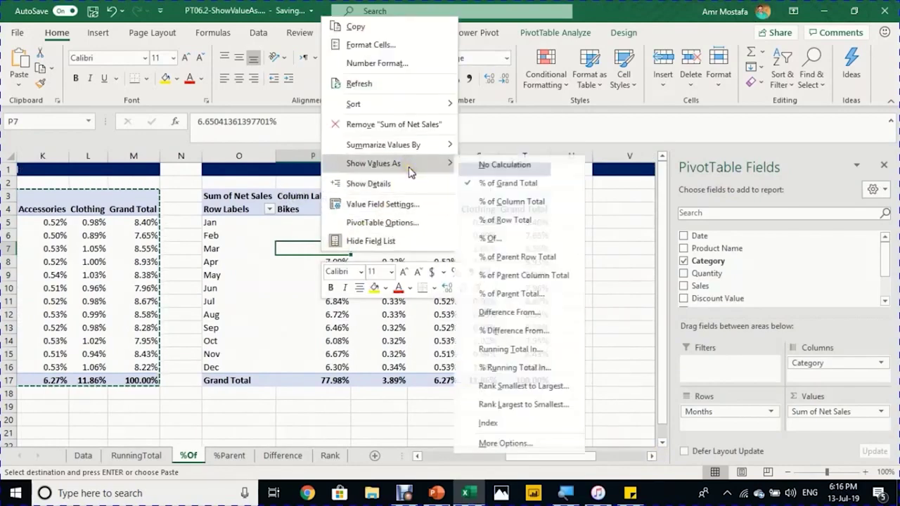
left_click(505, 204)
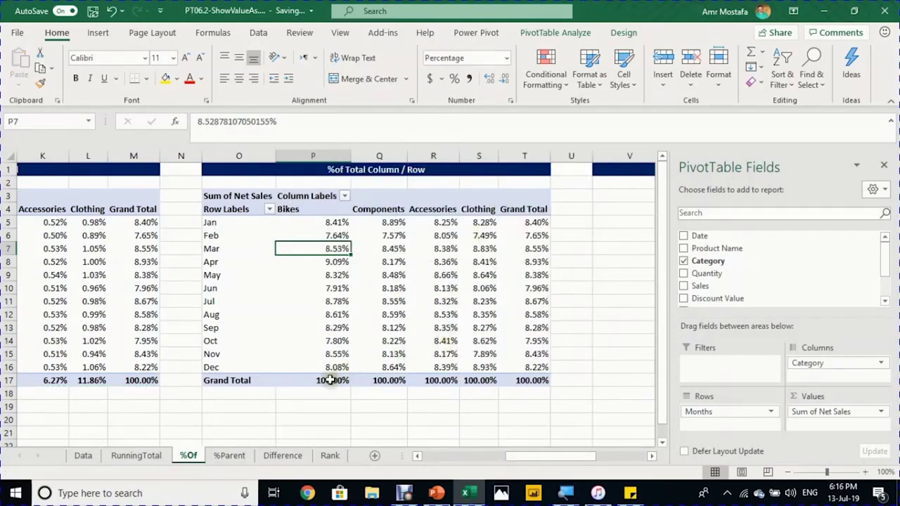
Step: Examine the January and February Bikes values and February Accessories as shares of their category column totals
mouse_move(330, 380)
left_click(336, 209)
left_click(325, 223)
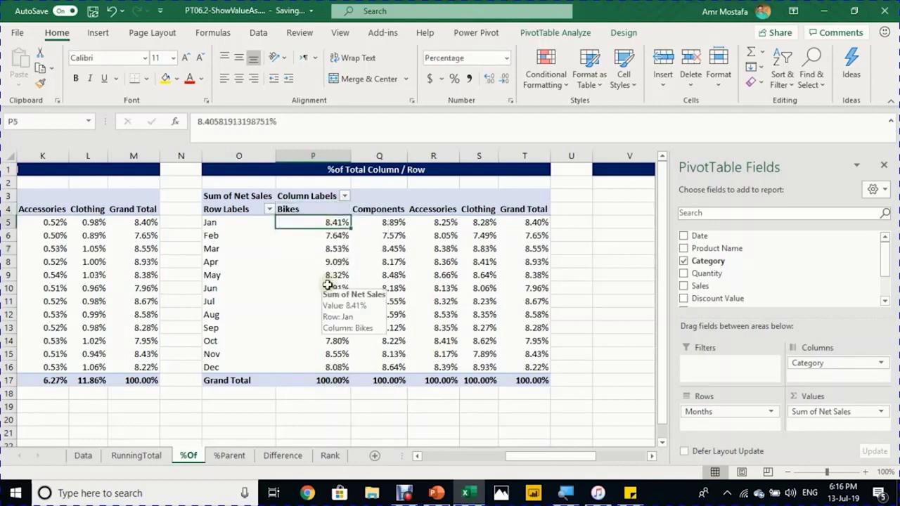
left_click(333, 239)
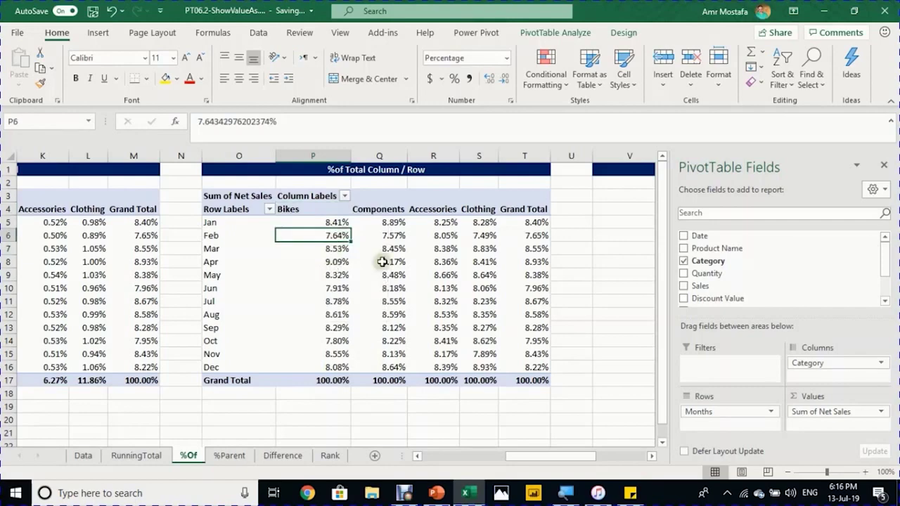
mouse_move(452, 230)
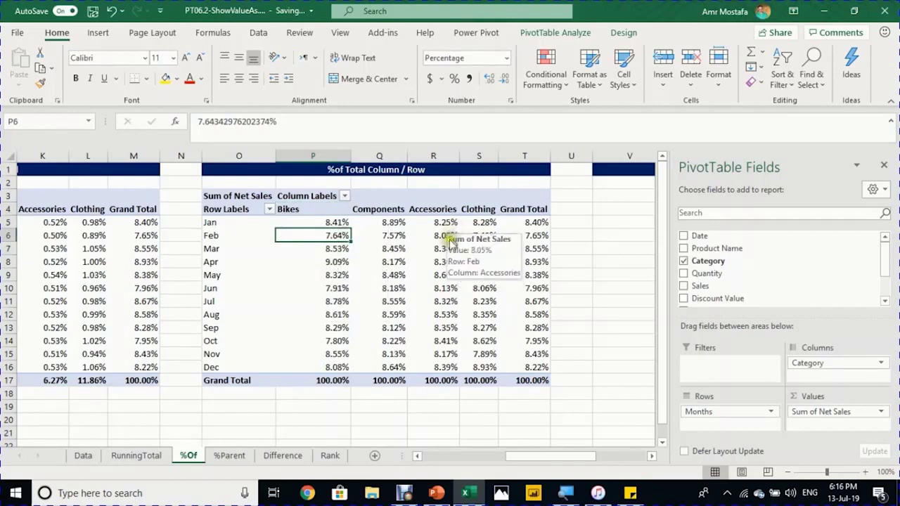
Step: Switch the Sum of Net Sales values in the %of Total Column / Row pivot to % of Row Total
left_click(442, 262)
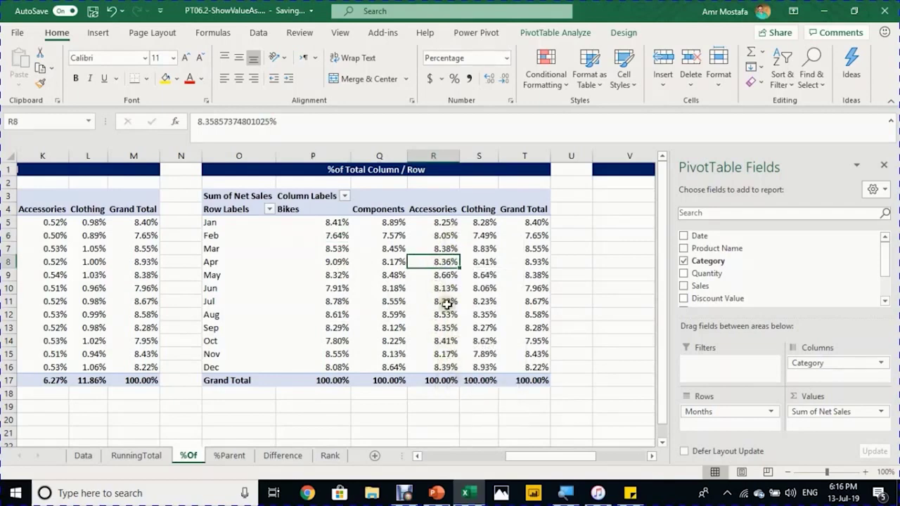
right_click(446, 264)
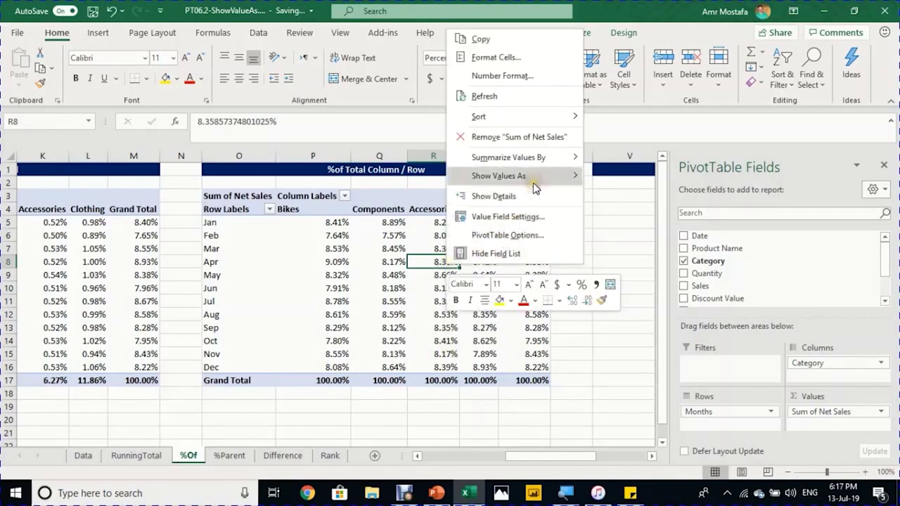
mouse_move(534, 176)
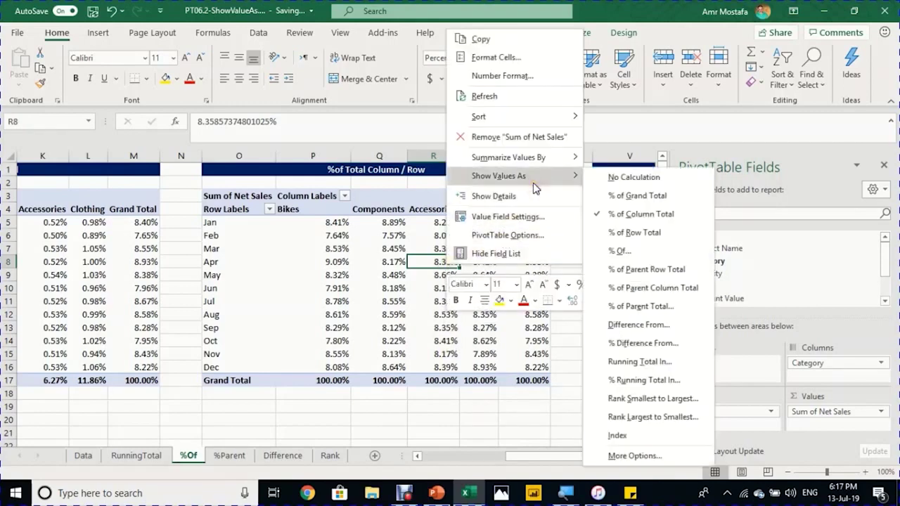
left_click(618, 234)
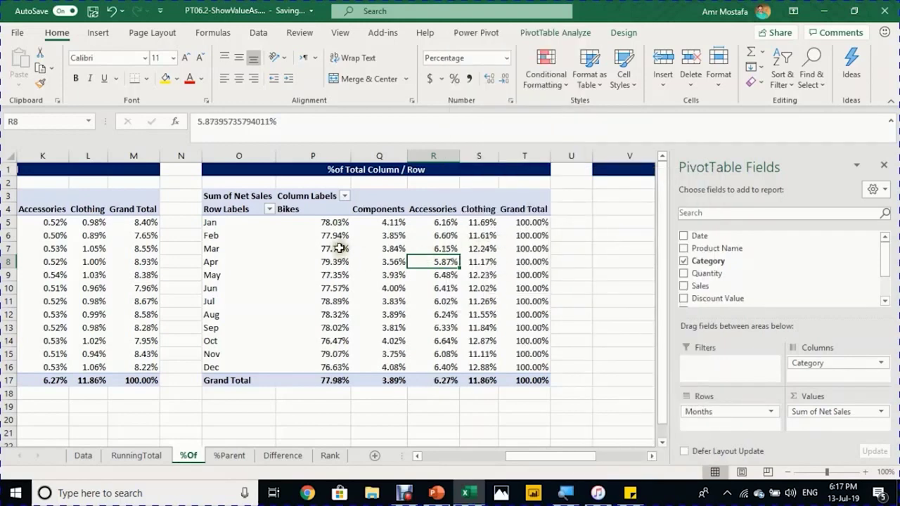
Step: Examine January Bikes and Components as shares of the row total, the months' grand totals, and the category shares in the Grand Total row
left_click(332, 223)
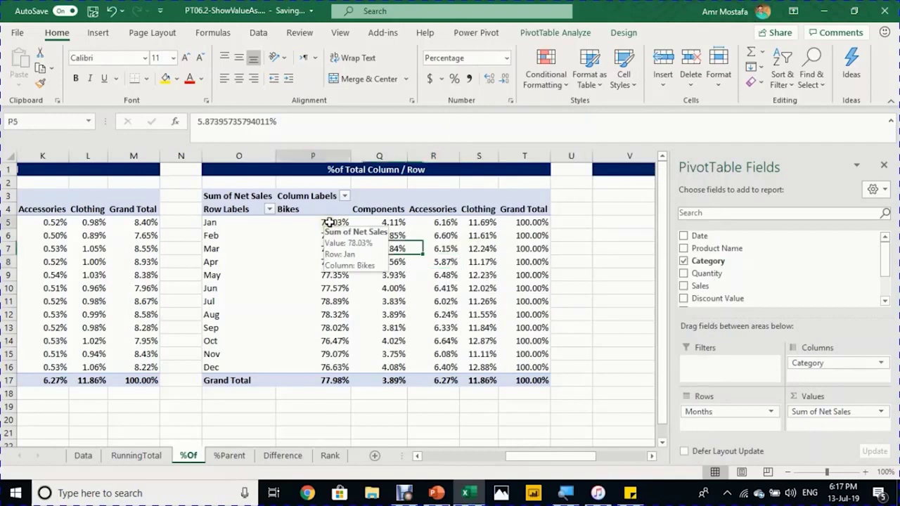
left_click(526, 223)
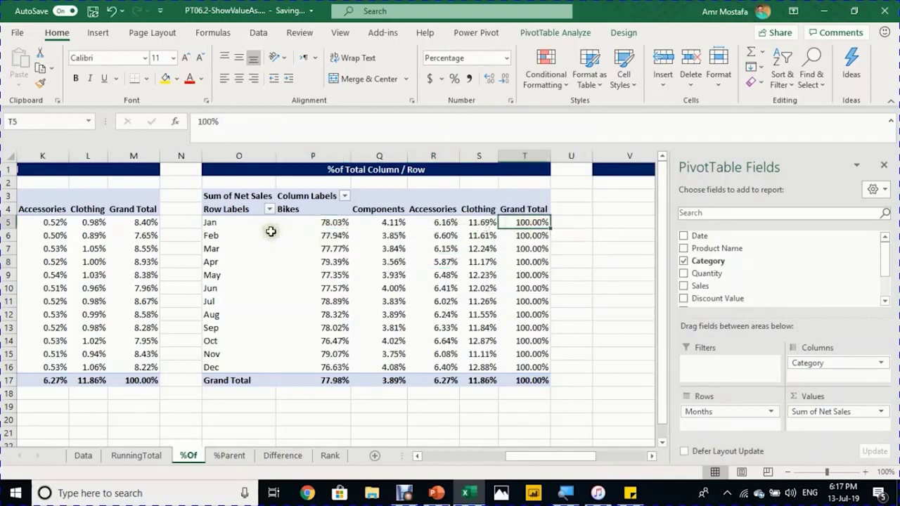
left_click(386, 224)
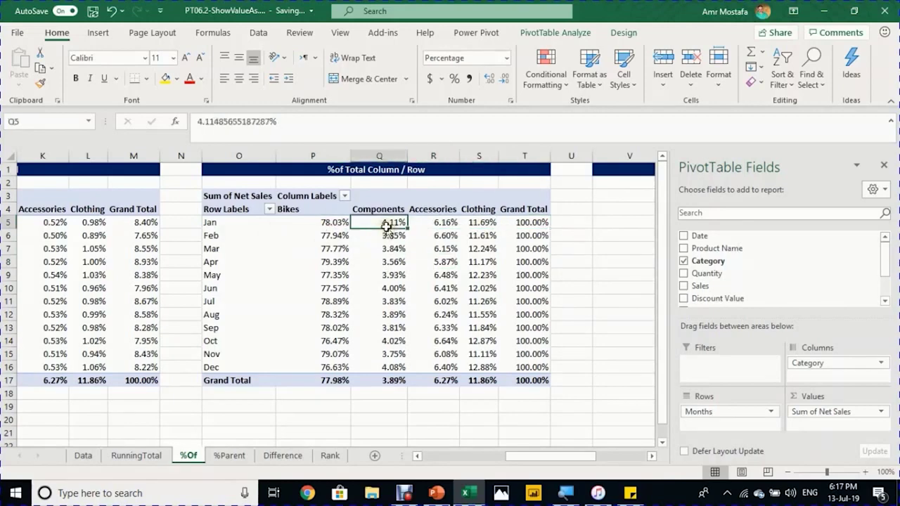
mouse_move(524, 225)
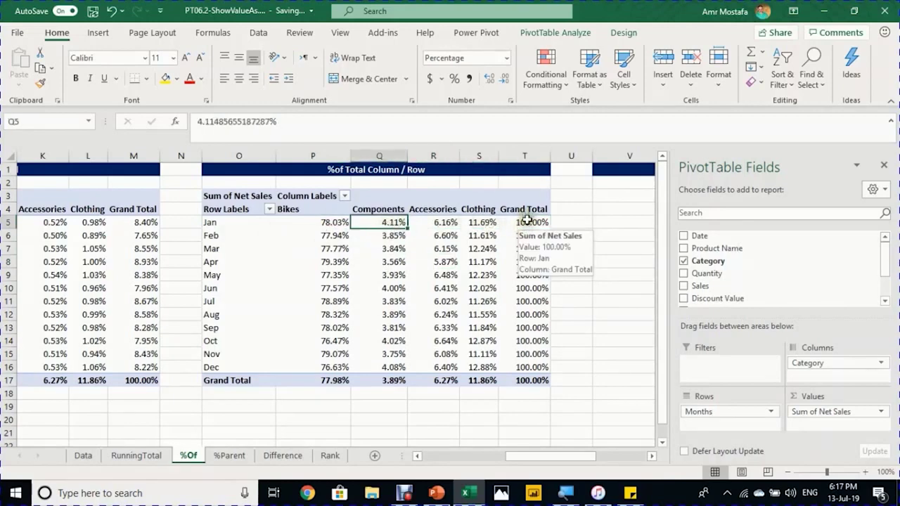
left_click_drag(527, 220, 528, 367)
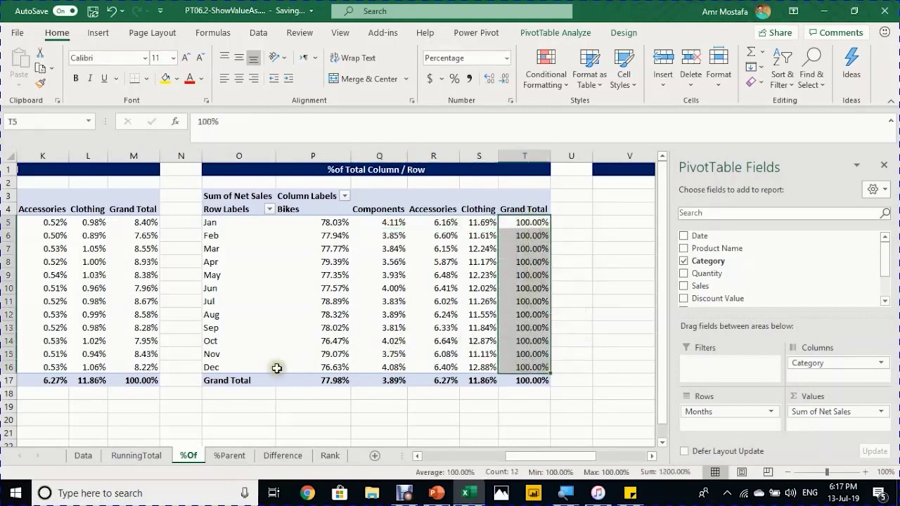
left_click(327, 382)
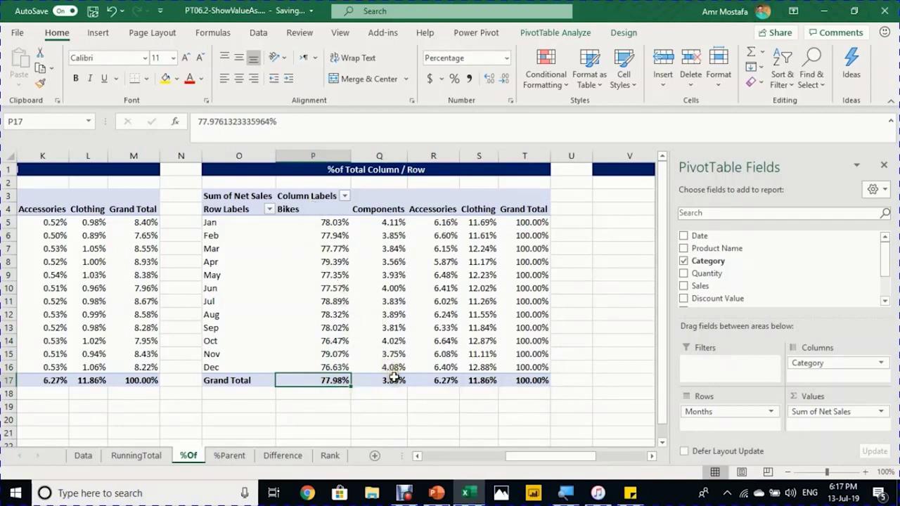
mouse_move(397, 380)
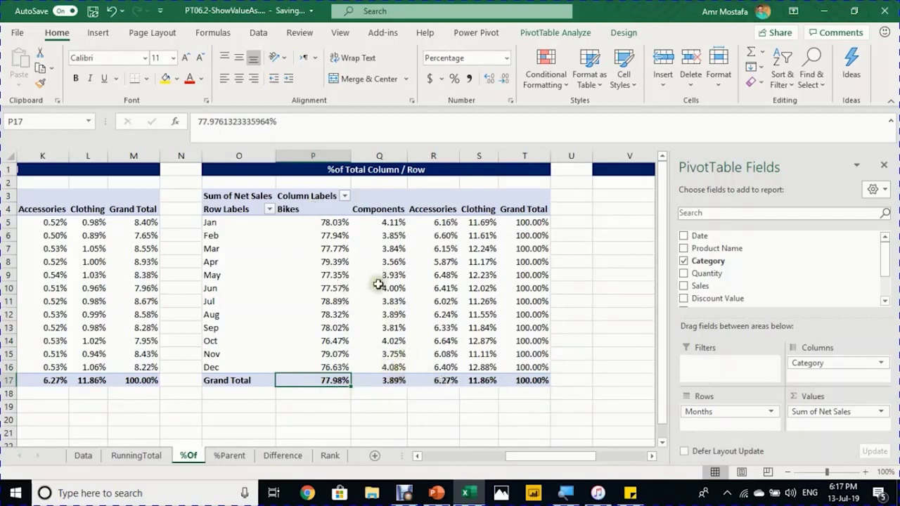
mouse_move(439, 379)
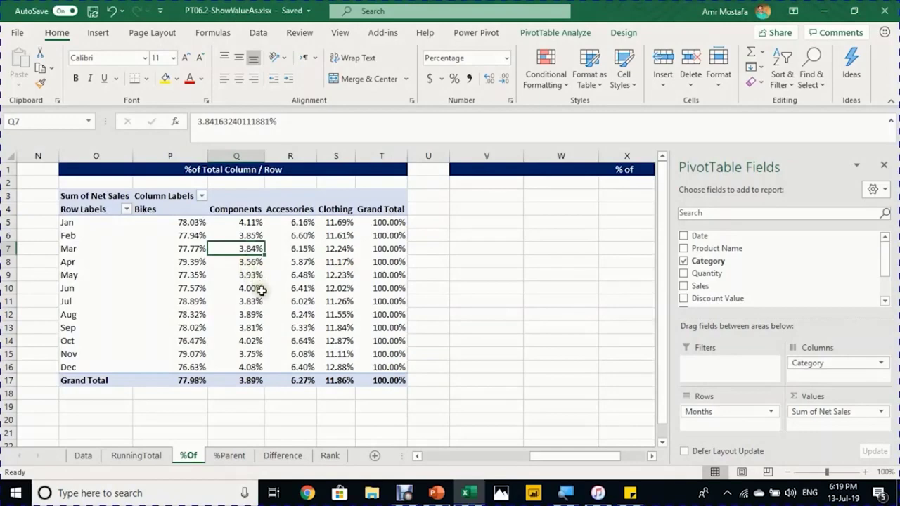
Step: Copy the whole %of Total Column / Row pivot table and paste it at V3 under the % of heading
mouse_move(261, 291)
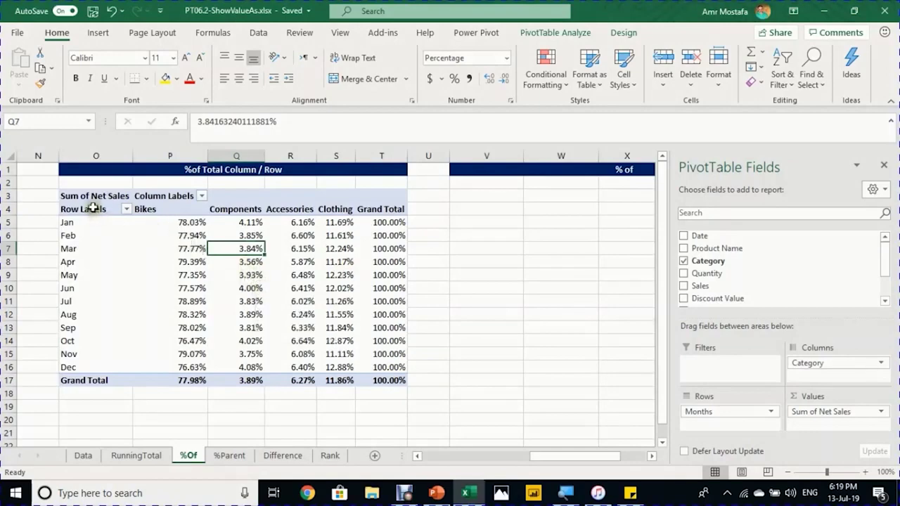
left_click_drag(93, 197, 385, 380)
key("ctrl+c")
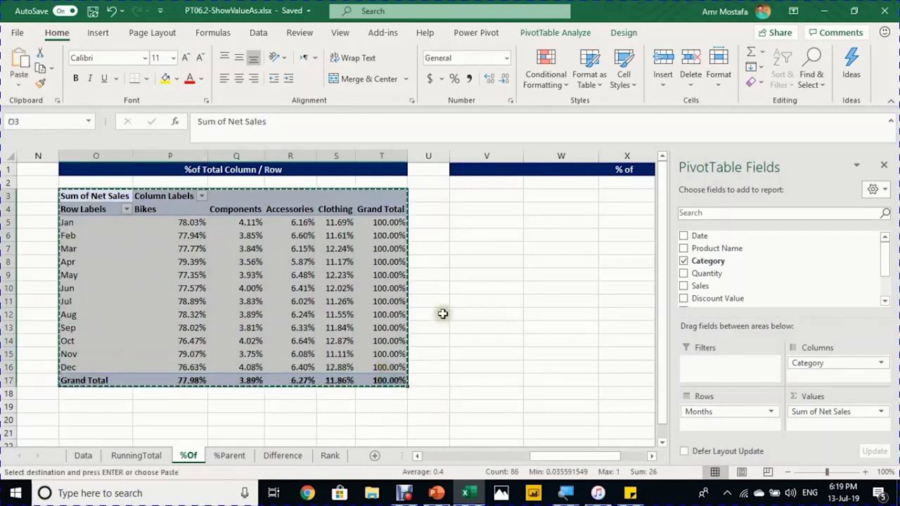
left_click(498, 196)
key("ctrl+v")
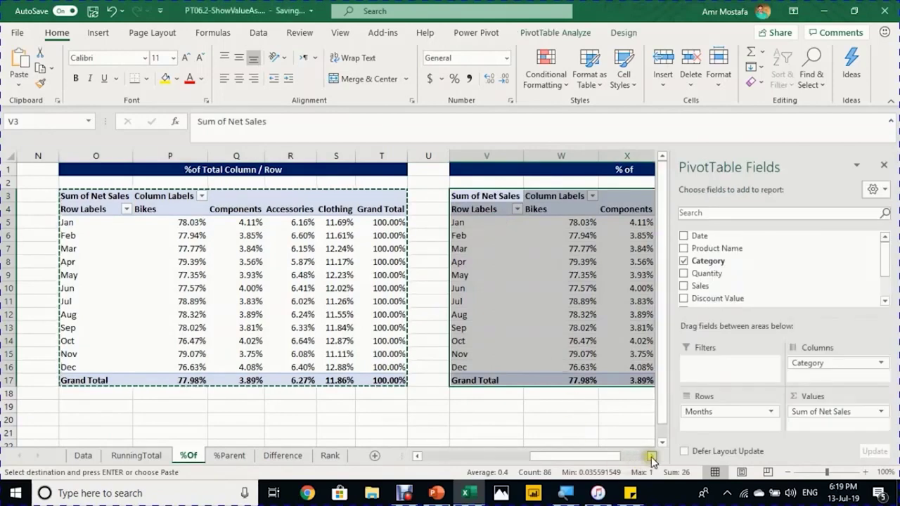
Step: Show the Sum of Net Sales values in the pivot at V3 as % Of, with base field Months and base item Jan
left_click(652, 456)
left_click(651, 456)
left_click(652, 456)
left_click(456, 262)
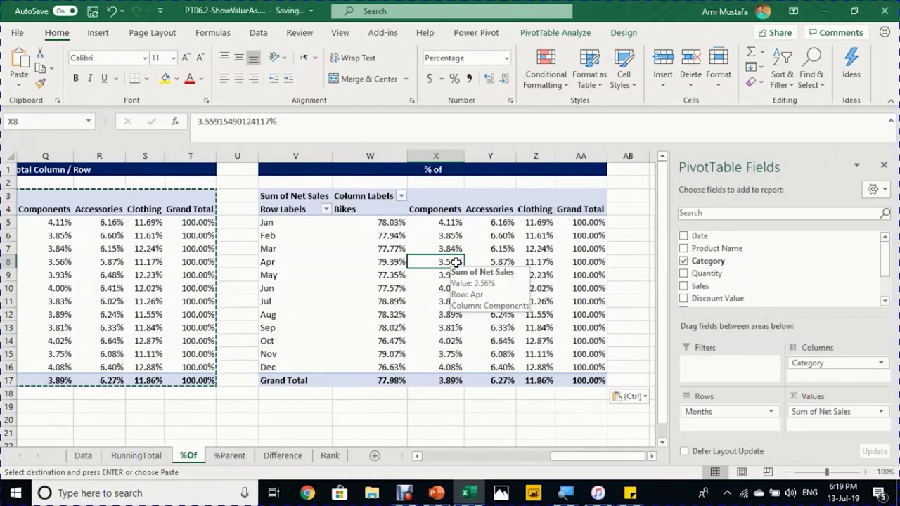
right_click(456, 261)
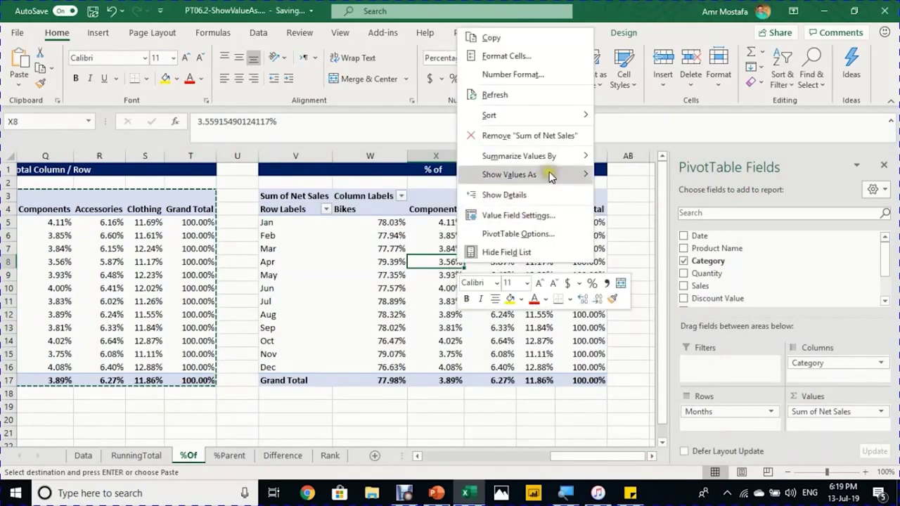
mouse_move(552, 175)
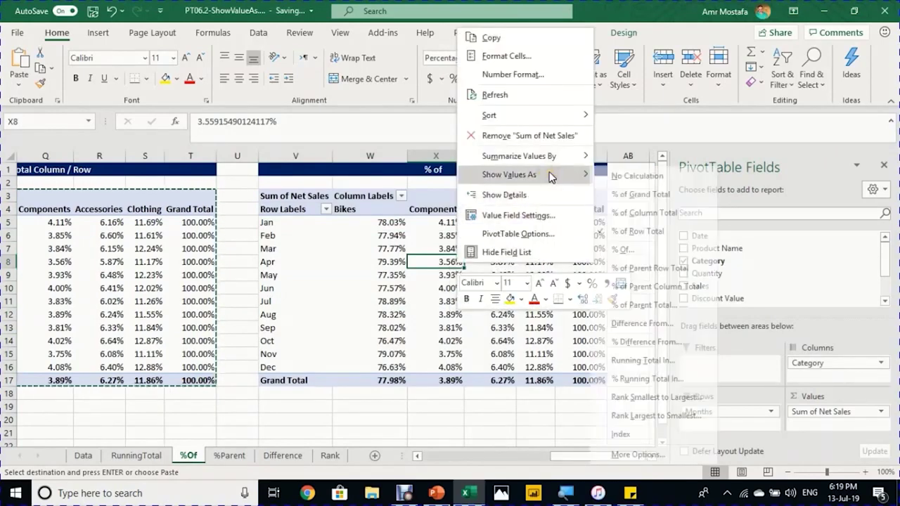
left_click(633, 251)
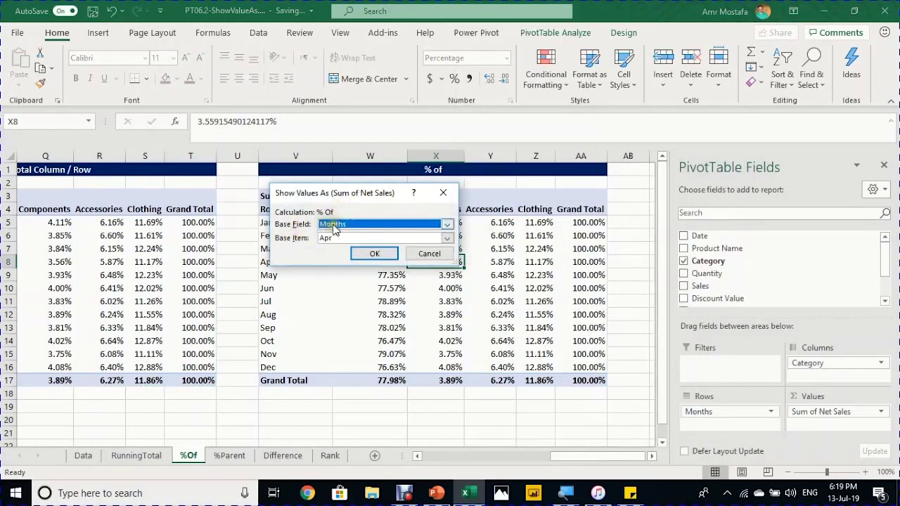
left_click(514, 218)
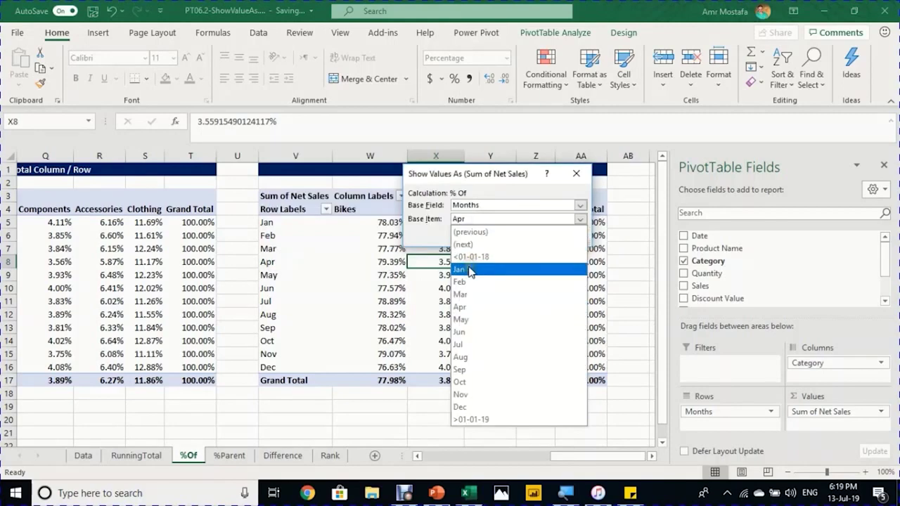
left_click(468, 263)
left_click(505, 235)
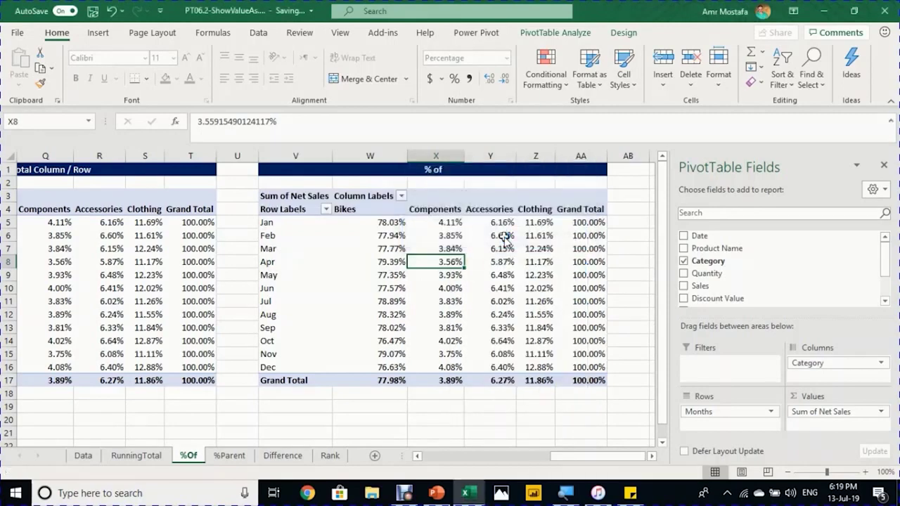
Step: Examine the January base row across the categories and the February and March Bikes percentages in the % of pivot
left_click(385, 220)
left_click_drag(384, 220, 517, 221)
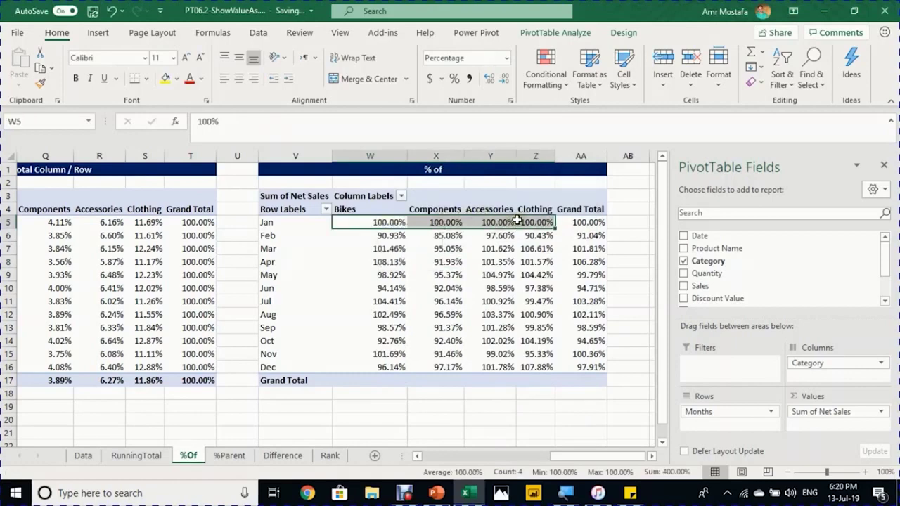
left_click(379, 238)
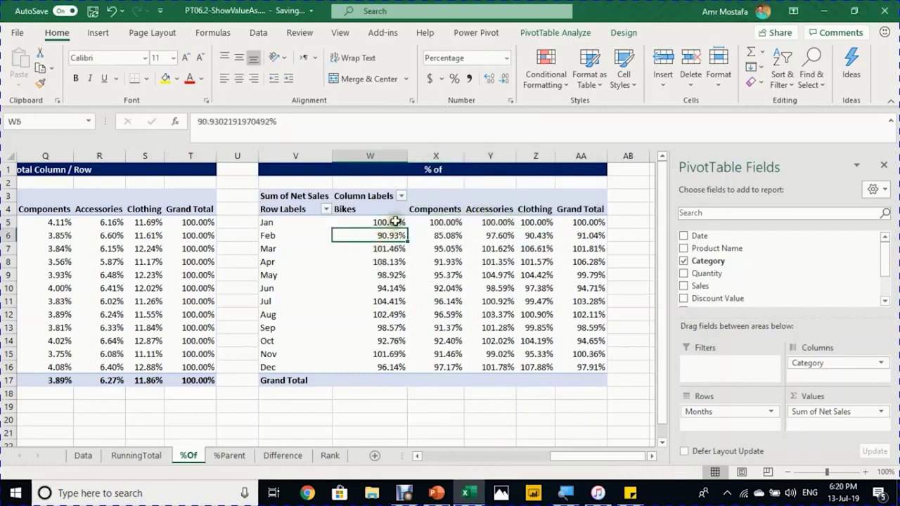
left_click(394, 249)
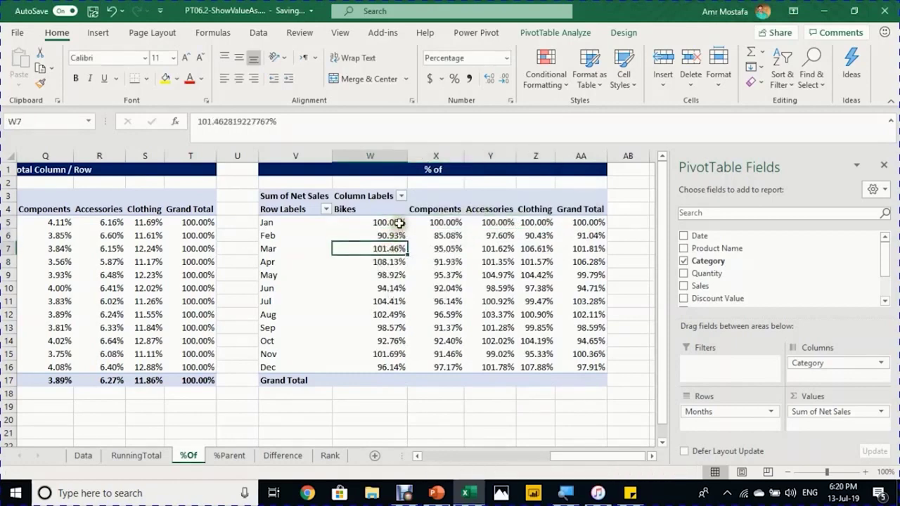
left_click(397, 222)
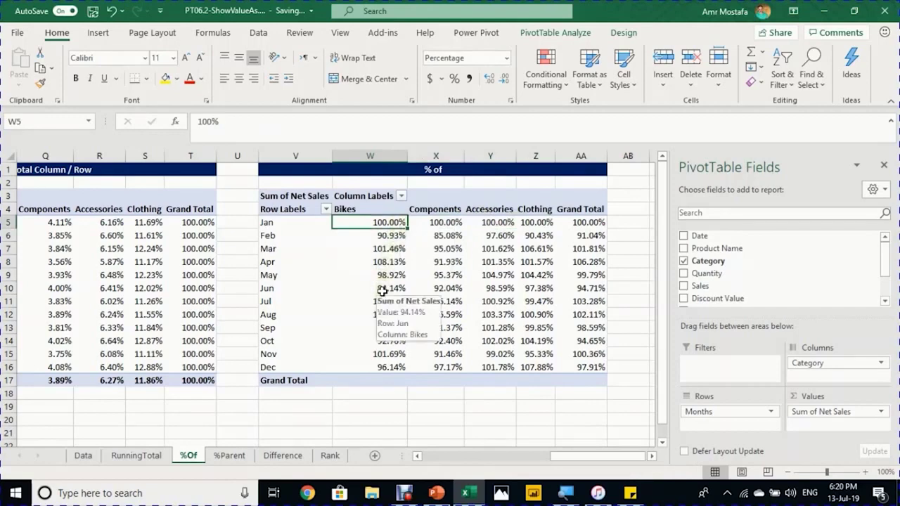
Step: Change the base item of the % Of calculation in the % of pivot to (previous), keeping Months as base field
right_click(394, 223)
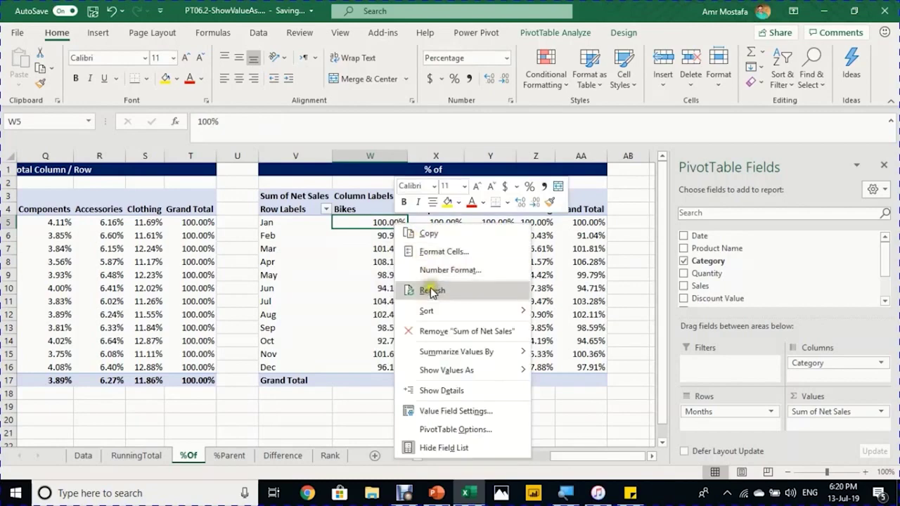
mouse_move(458, 369)
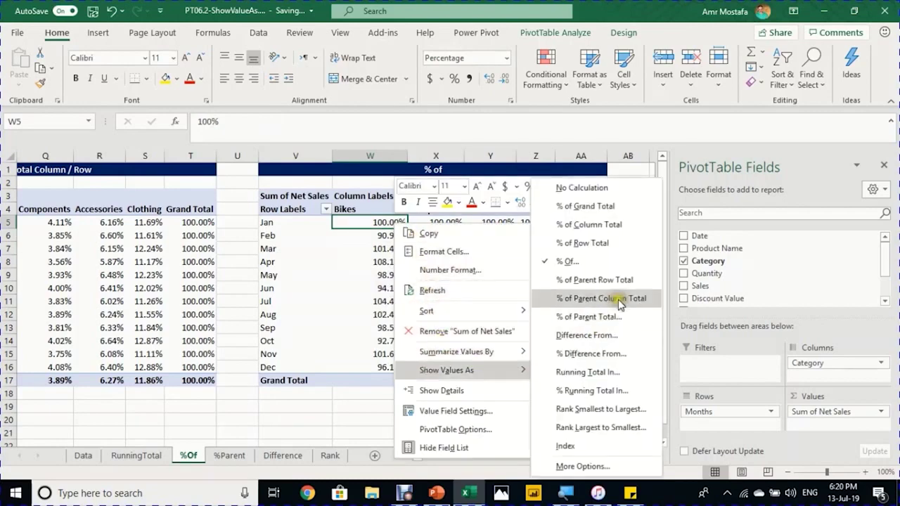
left_click(627, 261)
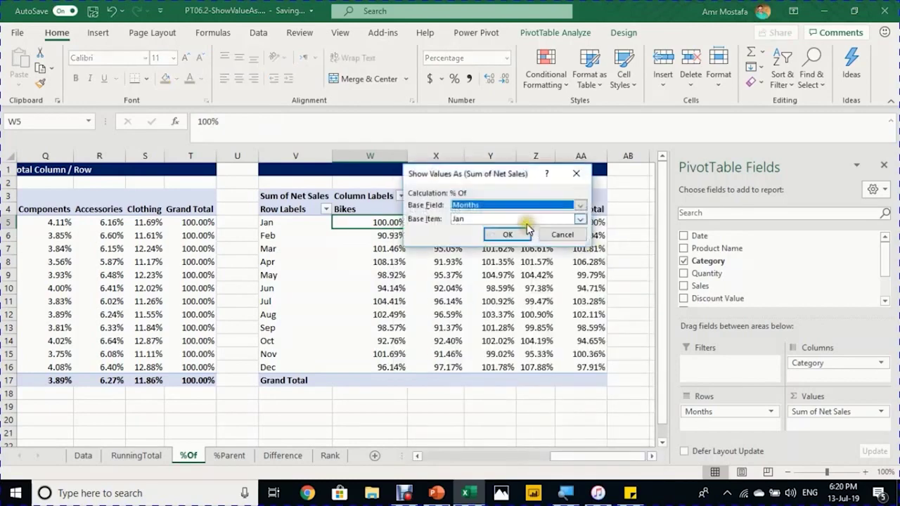
left_click(579, 221)
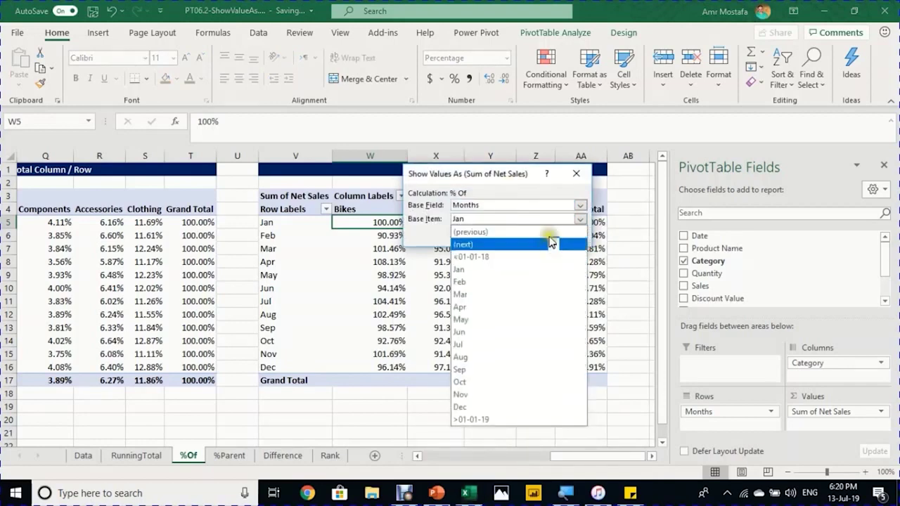
left_click(550, 232)
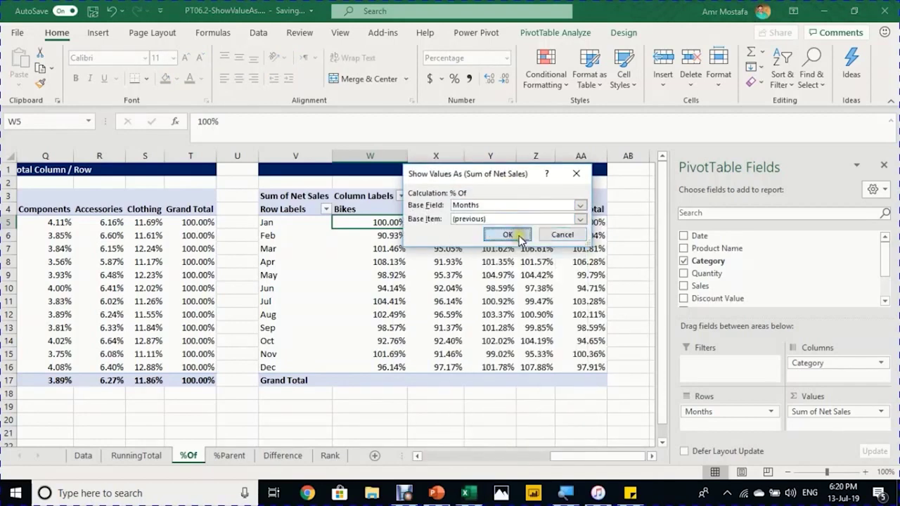
left_click(520, 239)
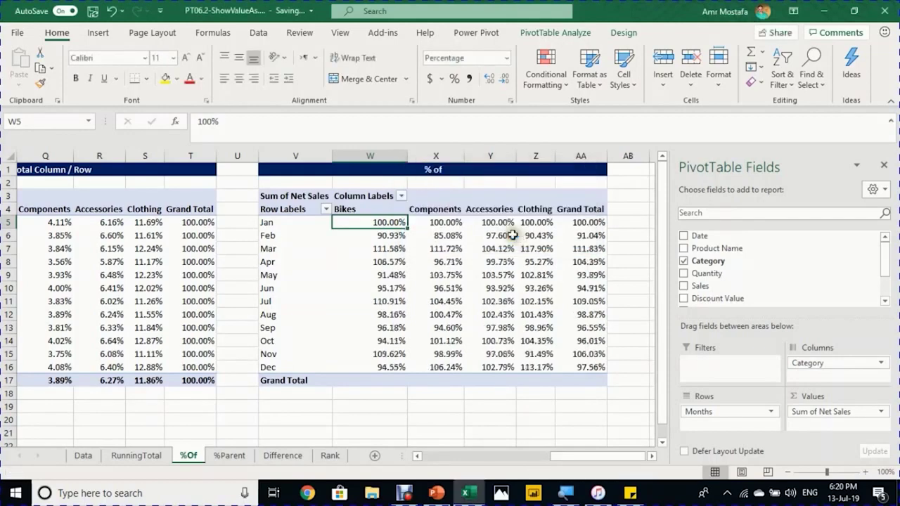
Step: Compare the January, February and March Bikes percentages, each relative to the preceding month, in the % of pivot
left_click(403, 235)
left_click(399, 223)
left_click(392, 246)
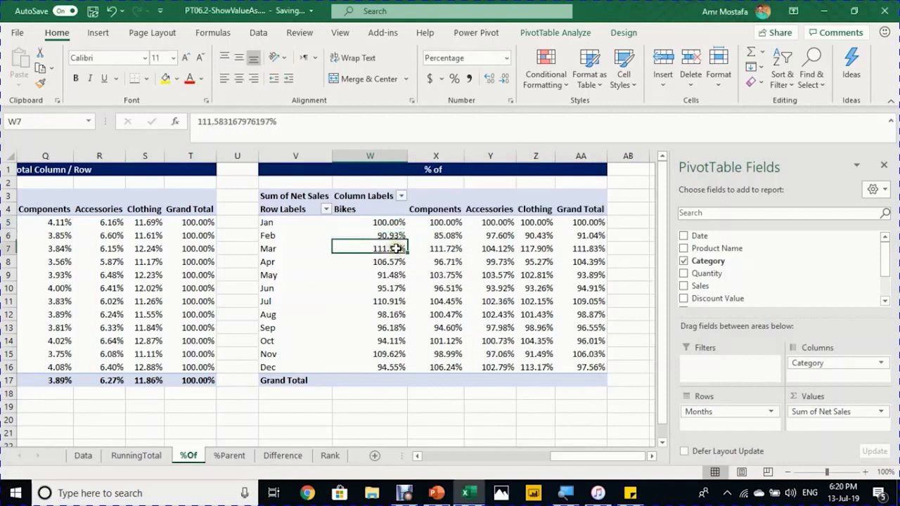
left_click(399, 236)
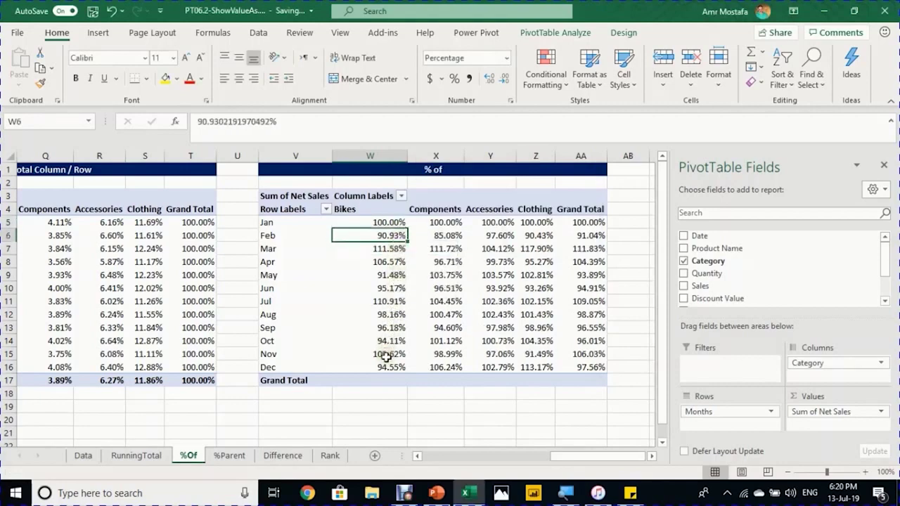
mouse_move(386, 357)
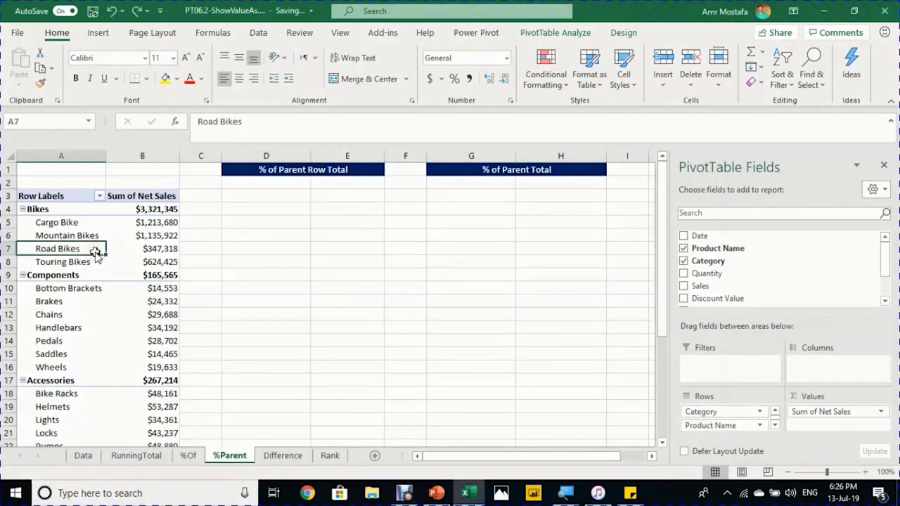
Step: On the %Parent sheet, compare the Bikes net sales subtotal with the sum of its four products
mouse_move(95, 252)
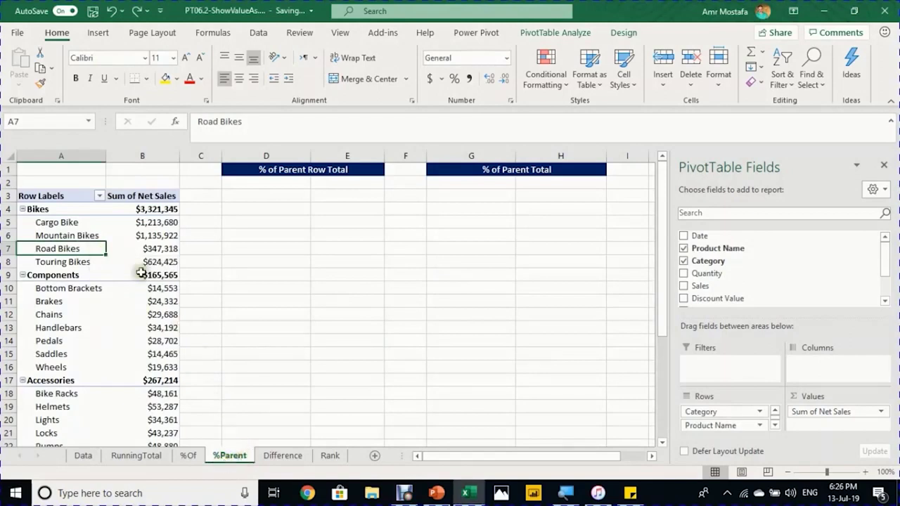
mouse_move(129, 256)
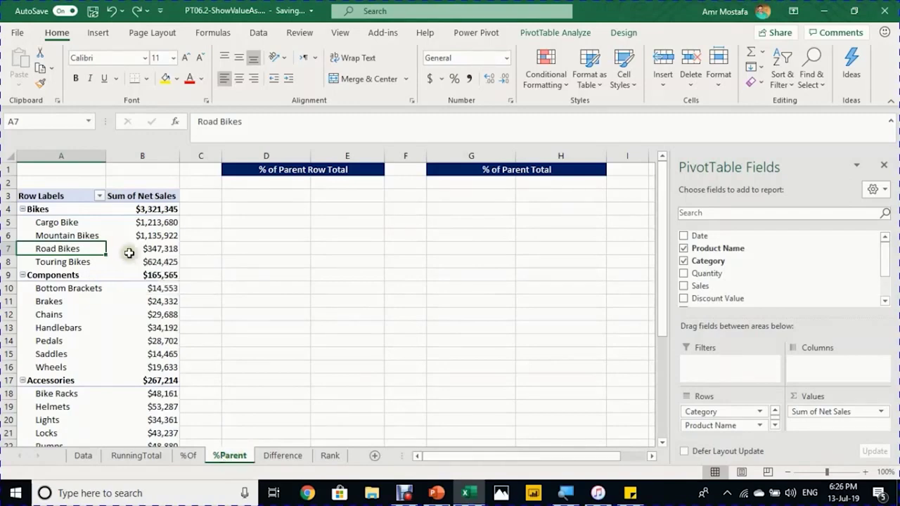
mouse_move(113, 225)
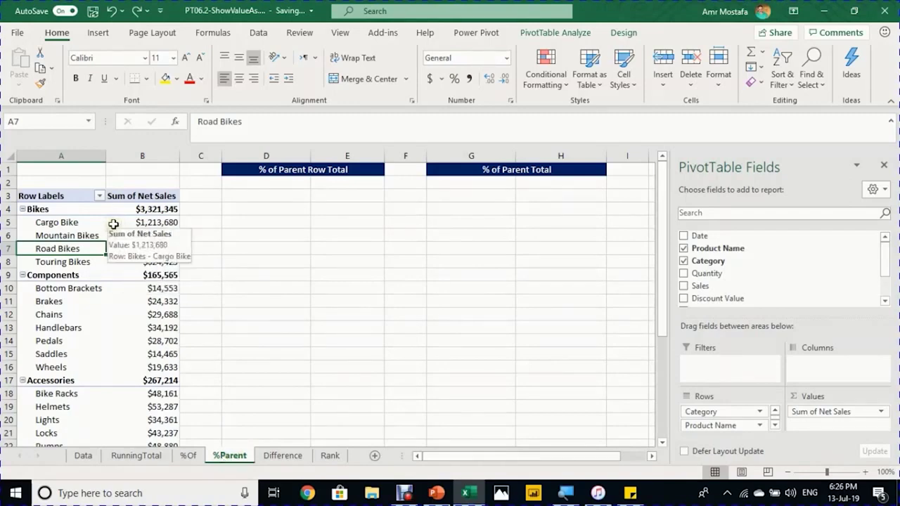
left_click(70, 209)
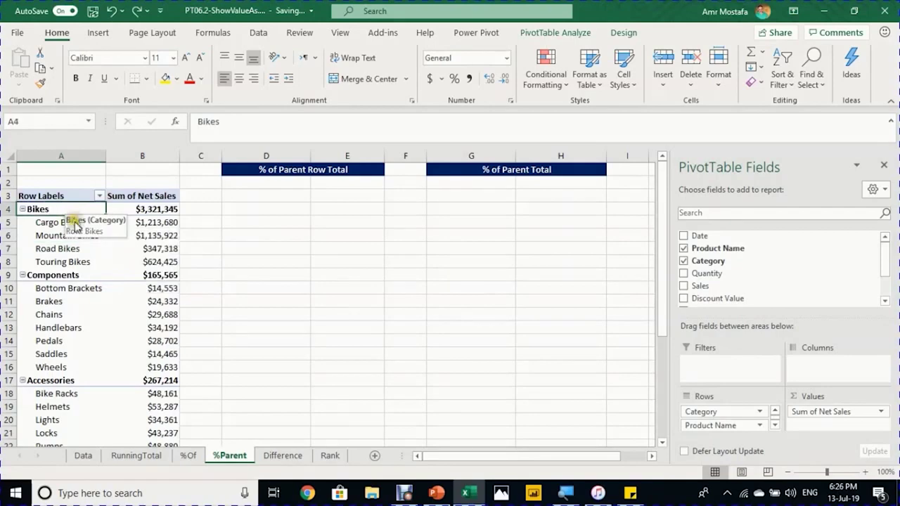
left_click_drag(72, 222, 72, 263)
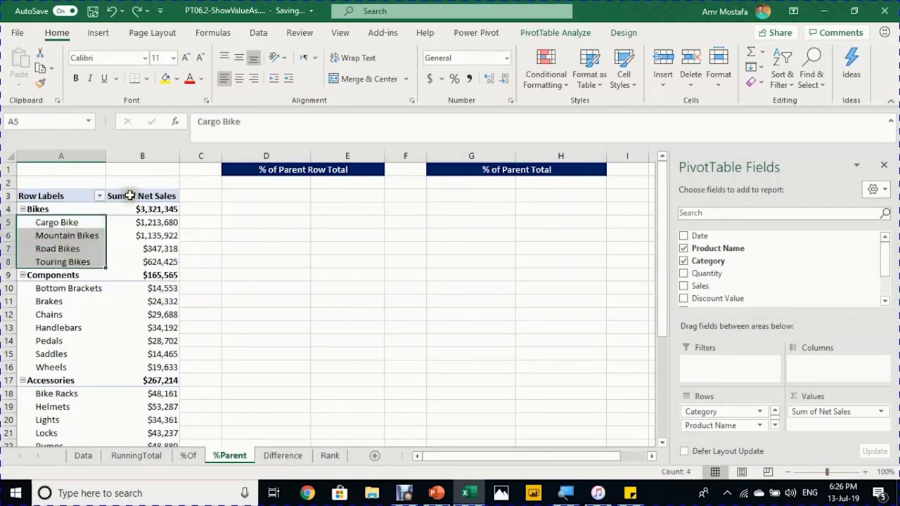
left_click(140, 208)
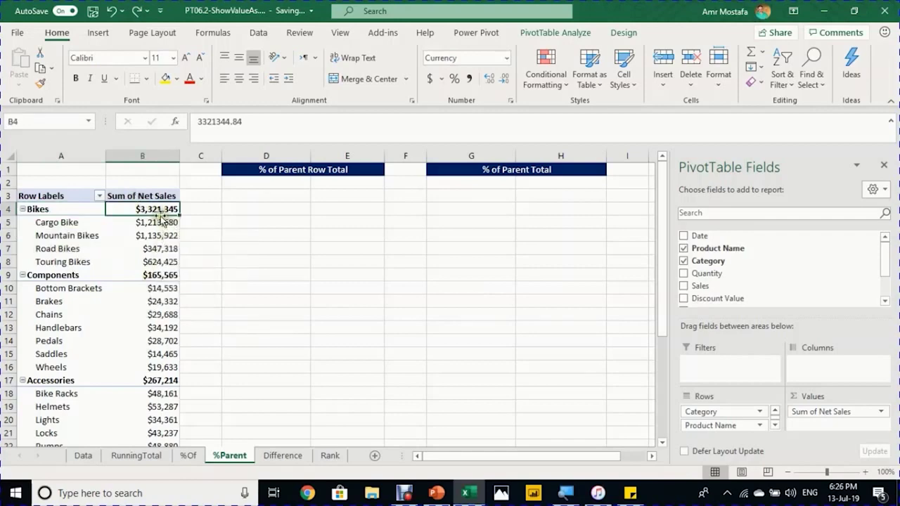
left_click_drag(162, 224, 159, 260)
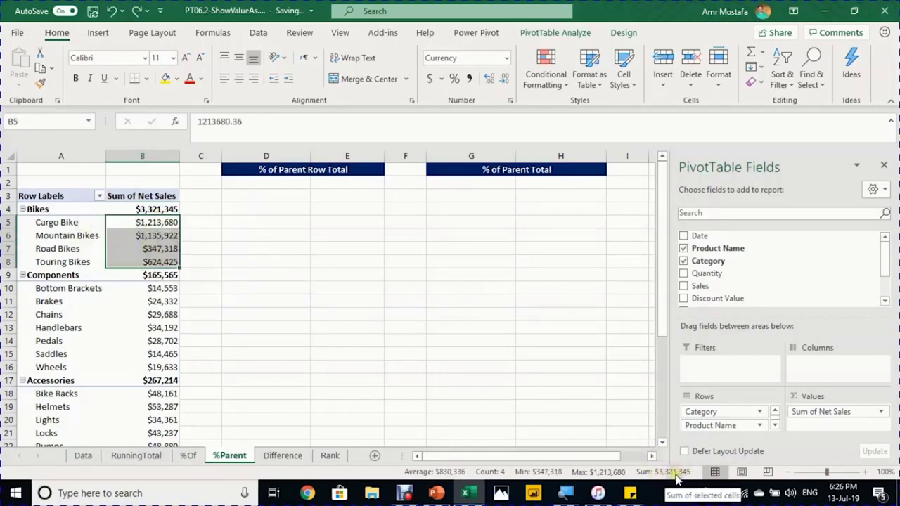
left_click(152, 209)
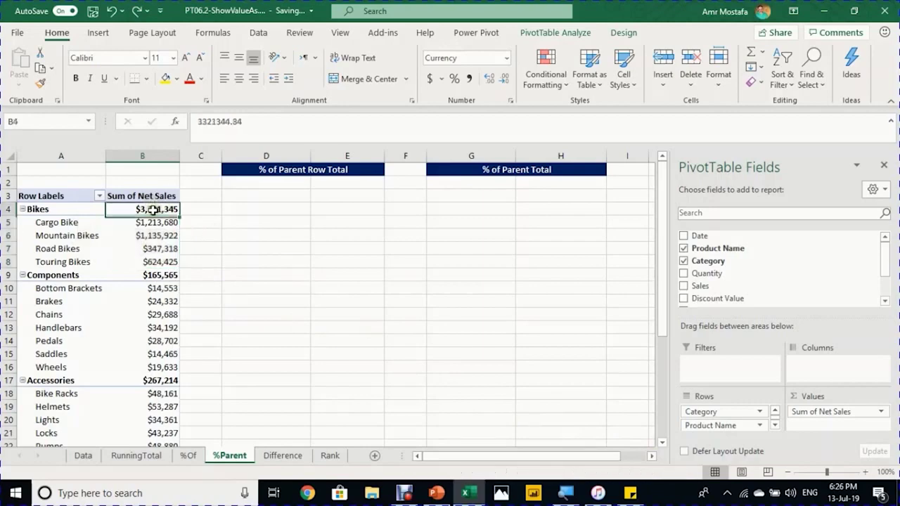
Step: Copy the whole Category and Product Name pivot table and paste it at D3 under the % of Parent Row Total heading
left_click(168, 236)
mouse_move(171, 275)
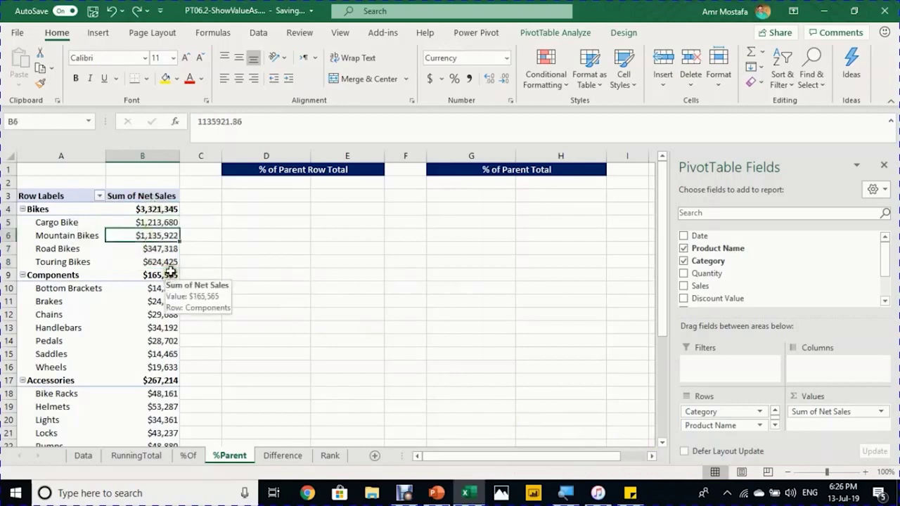
key("ctrl+a")
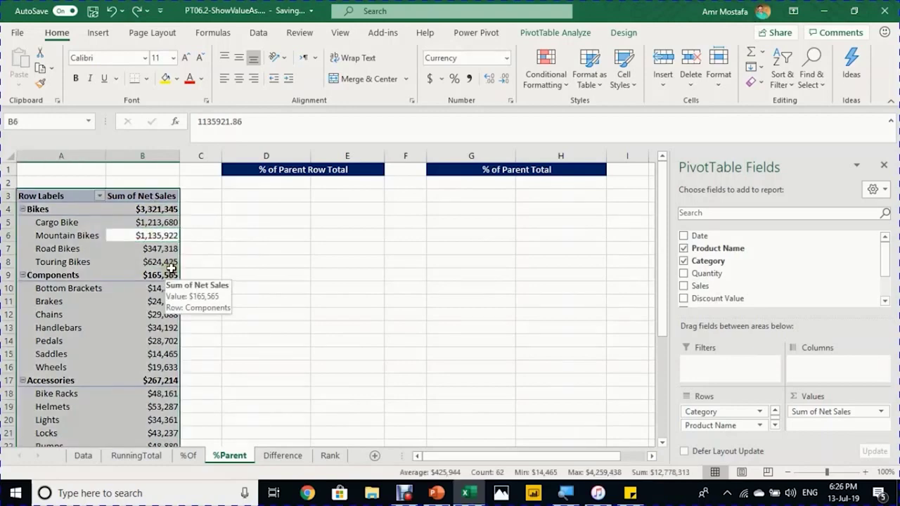
key("ctrl+c")
left_click(261, 197)
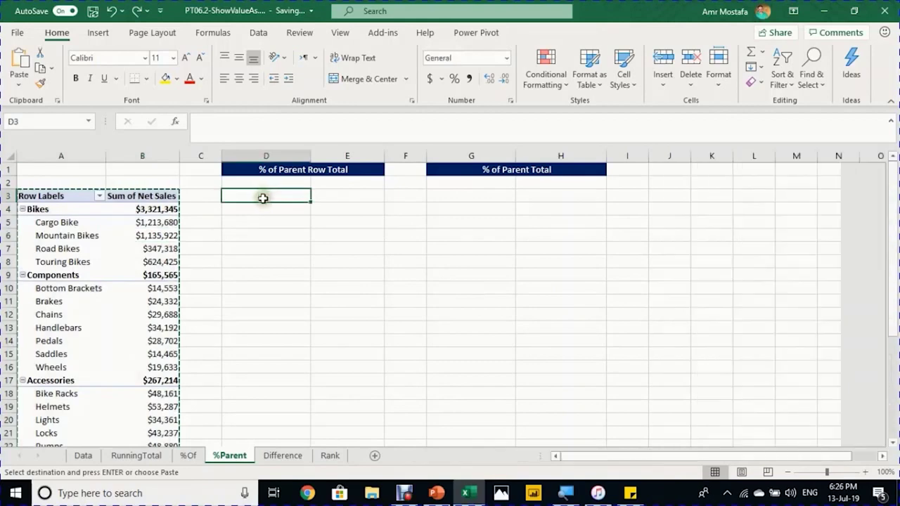
key("ctrl+v")
Step: Show the Sum of Net Sales values in the pivot at D3 as % of Parent Row Total
left_click(359, 238)
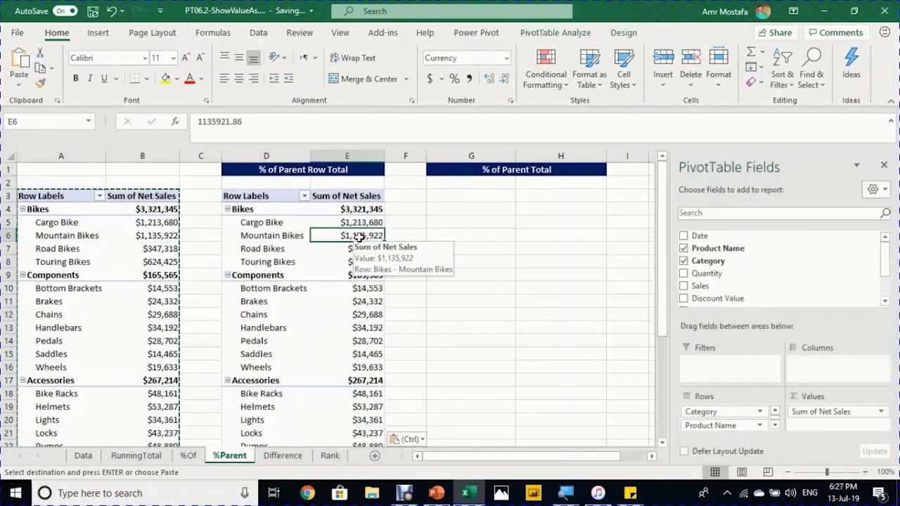
mouse_move(364, 299)
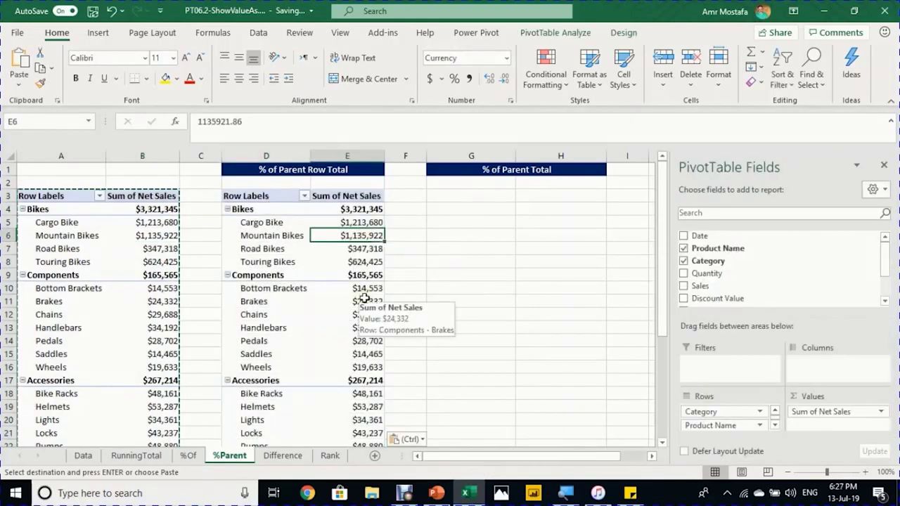
right_click(363, 236)
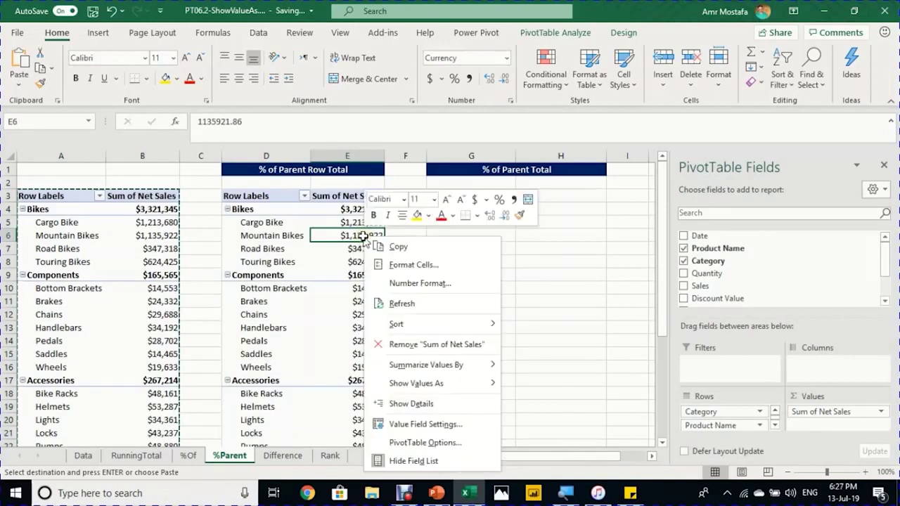
mouse_move(415, 383)
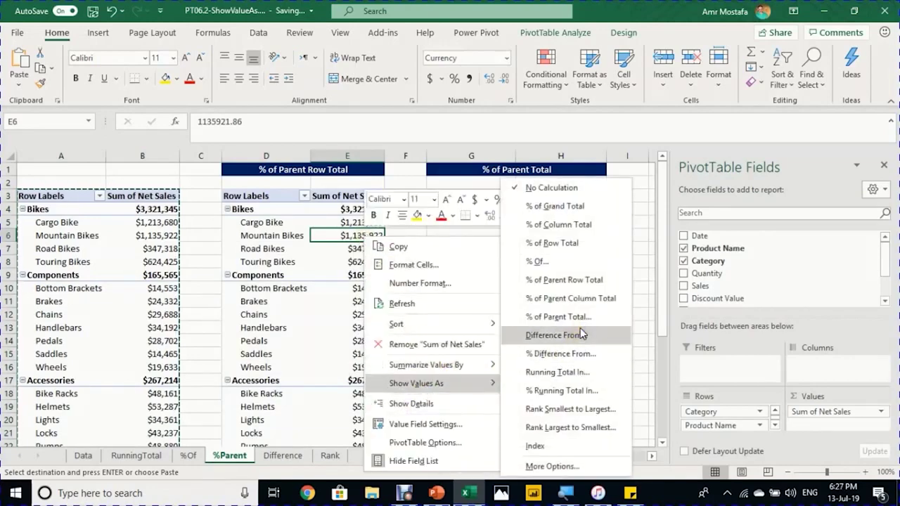
left_click(601, 281)
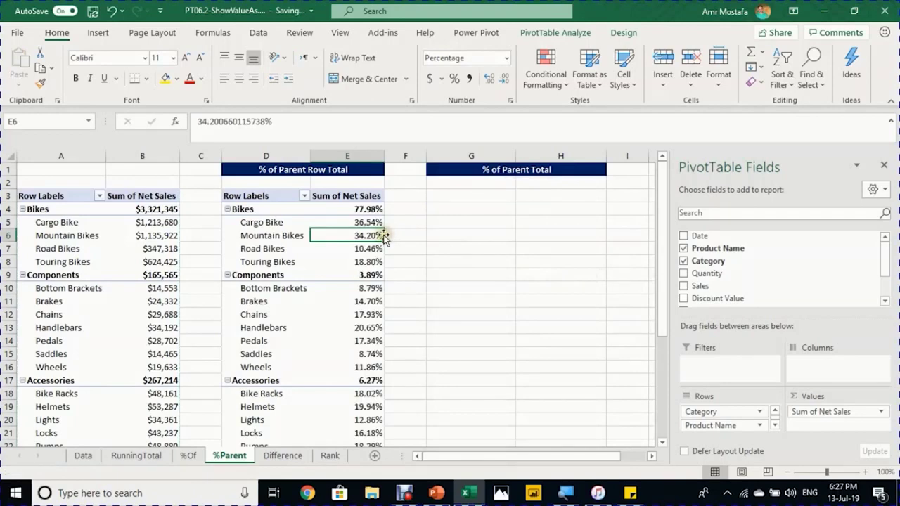
Step: Examine the category shares of the grand total and check the sum of the four Bikes product shares in the pivot at D3
left_click(355, 209)
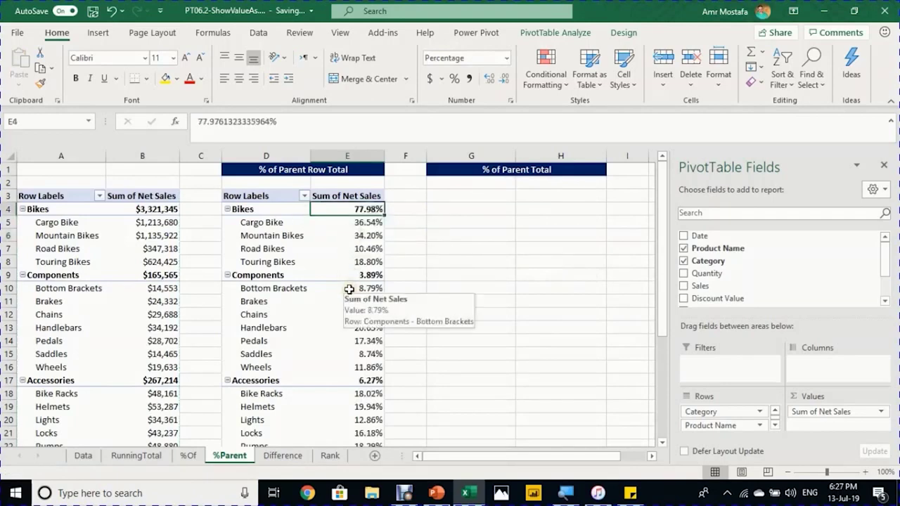
scroll(358, 308, "down", 4)
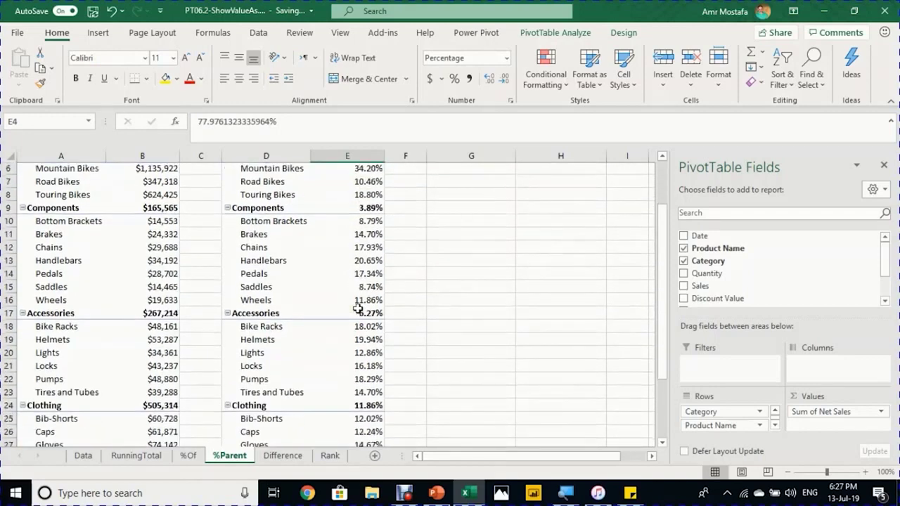
scroll(358, 308, "up", 4)
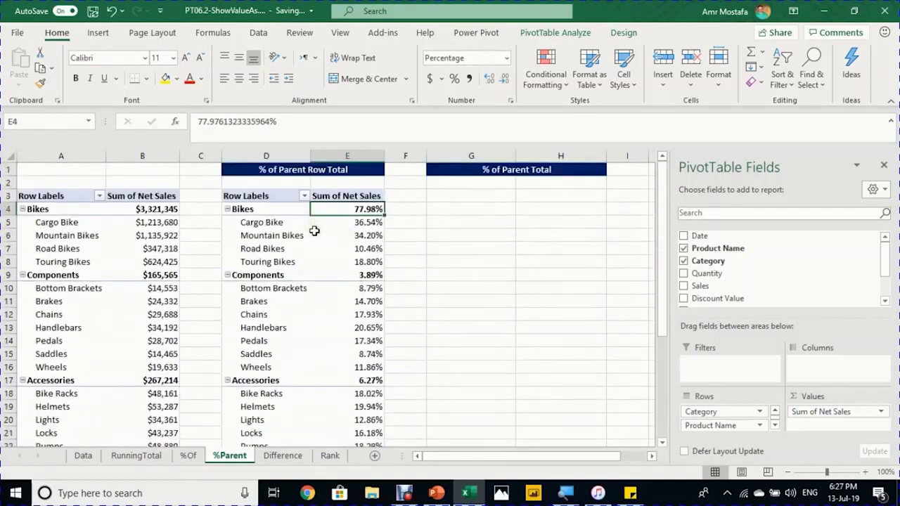
left_click(353, 223)
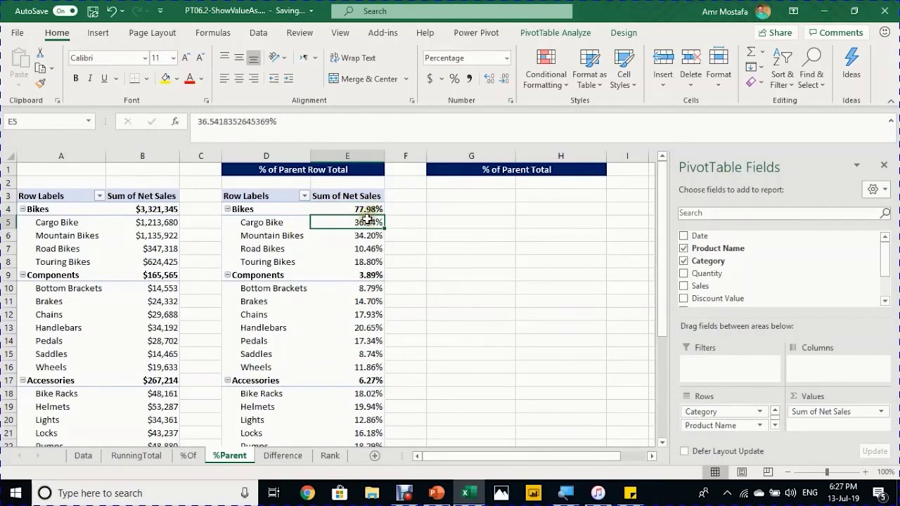
left_click_drag(362, 225, 361, 258)
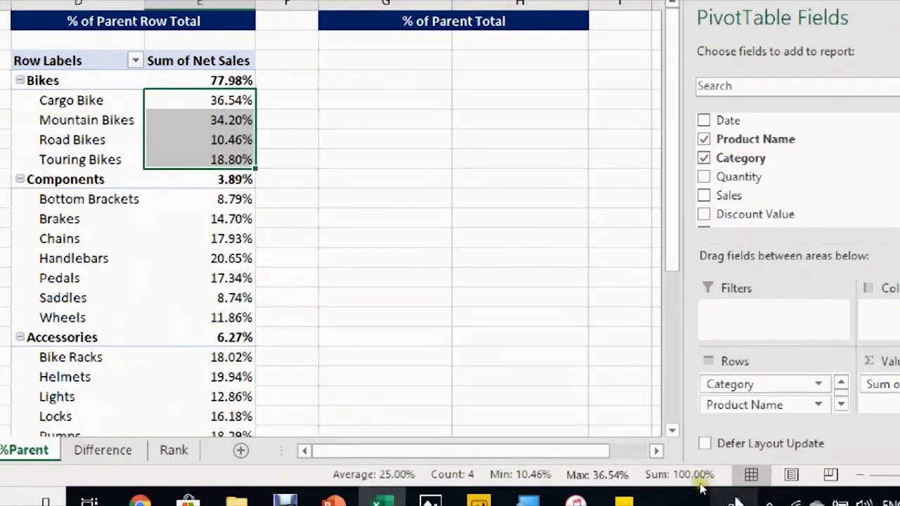
left_click(235, 100)
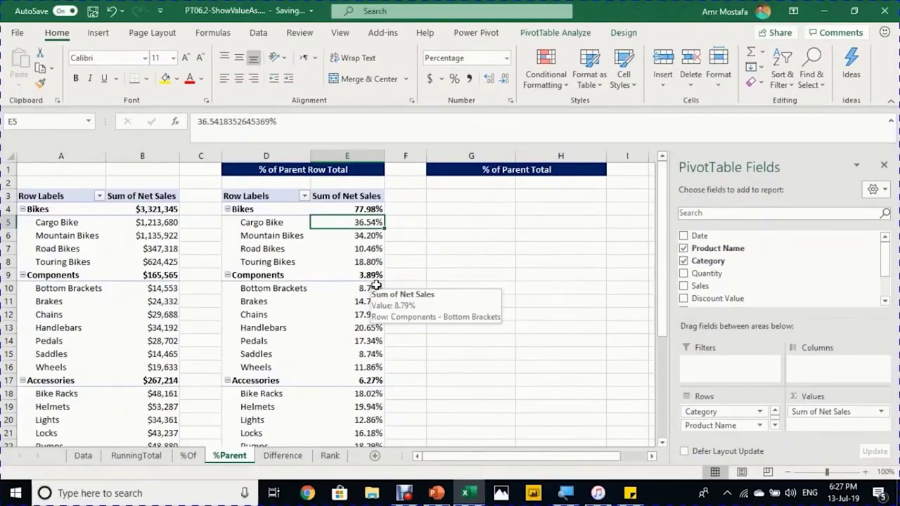
left_click(263, 223)
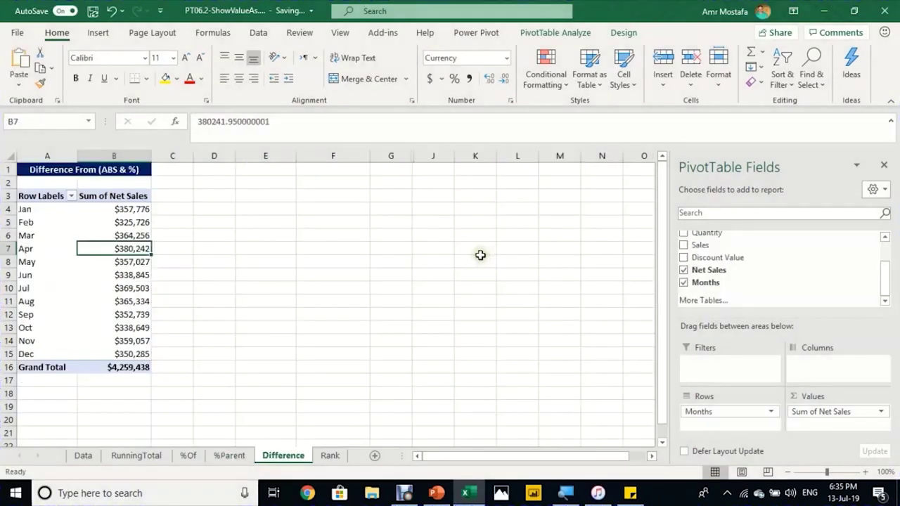
key("ctrl+2")
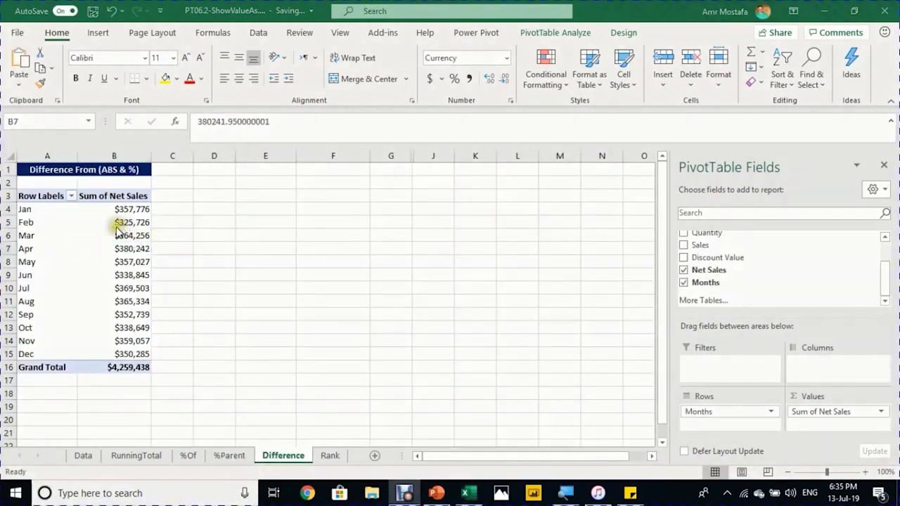
key("Escape")
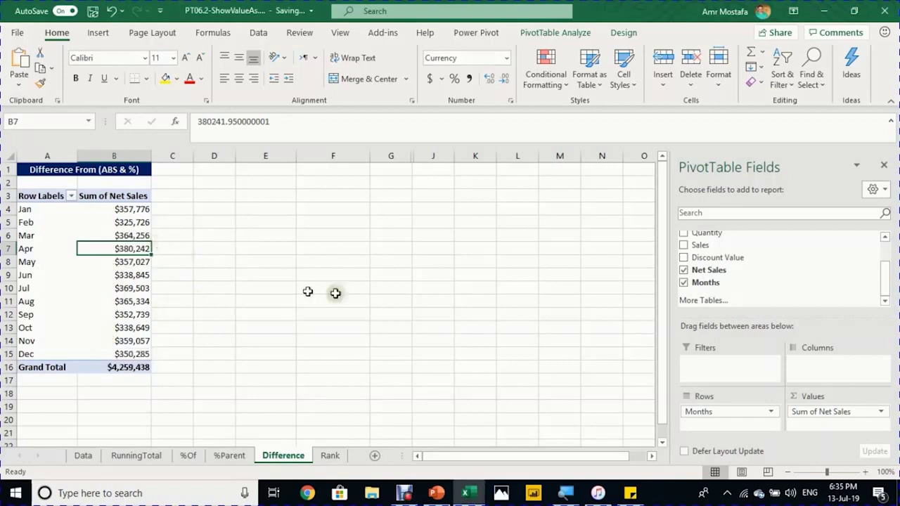
Step: On the Difference sheet, add Net Sales to the monthly pivot's values a second time and format it as currency without decimals
left_click_drag(706, 271, 820, 431)
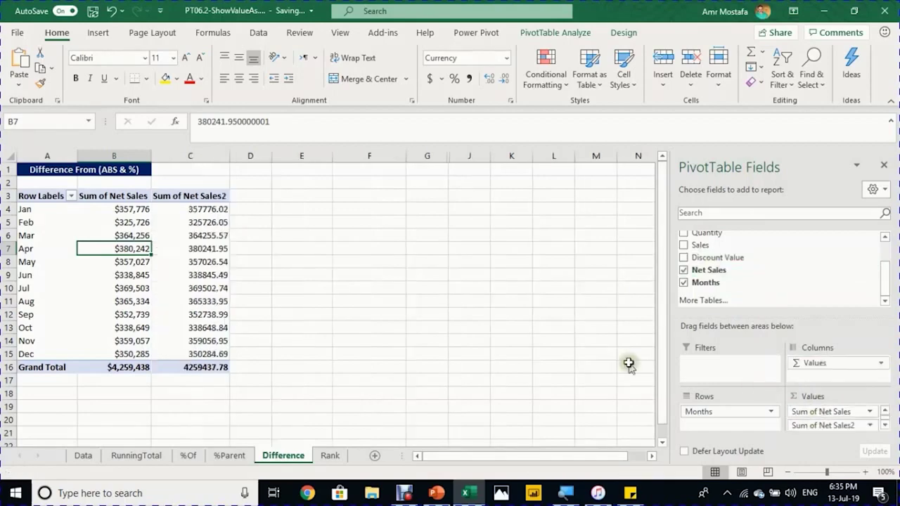
left_click(202, 224)
right_click(204, 223)
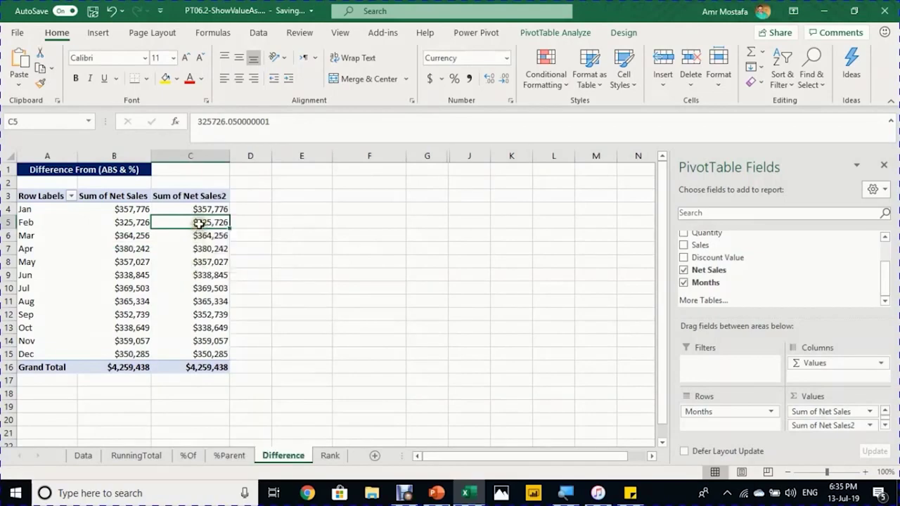
Step: Show the second Net Sales column as Difference From, with base field Months and base item Jan, and check the Feb and Mar differences
right_click(200, 224)
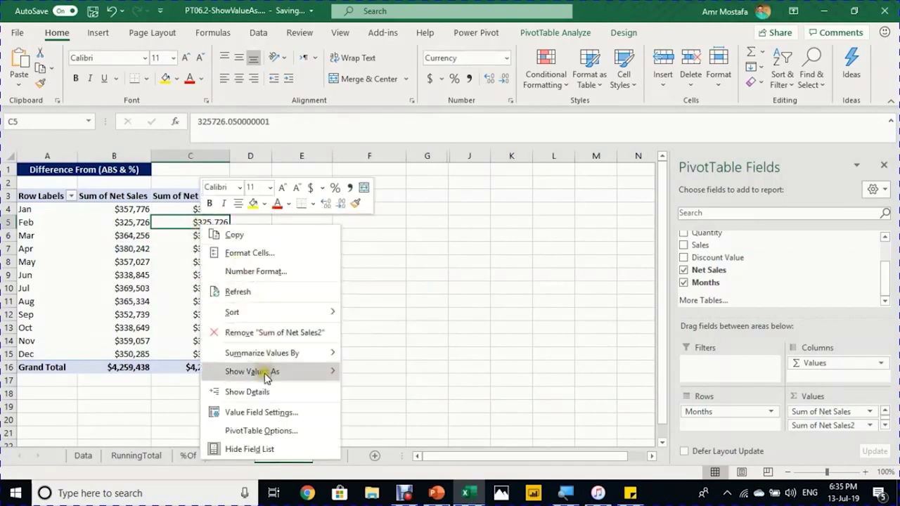
mouse_move(266, 374)
left_click(404, 338)
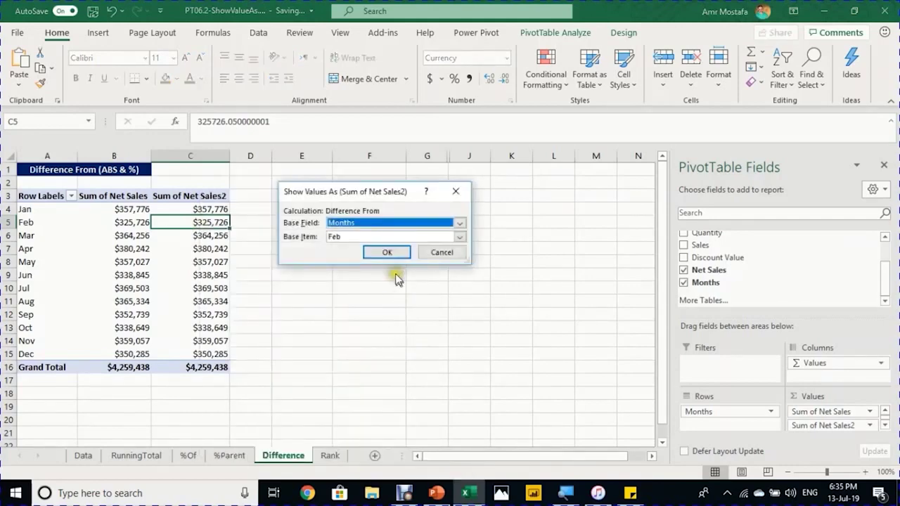
left_click(338, 223)
left_click(342, 236)
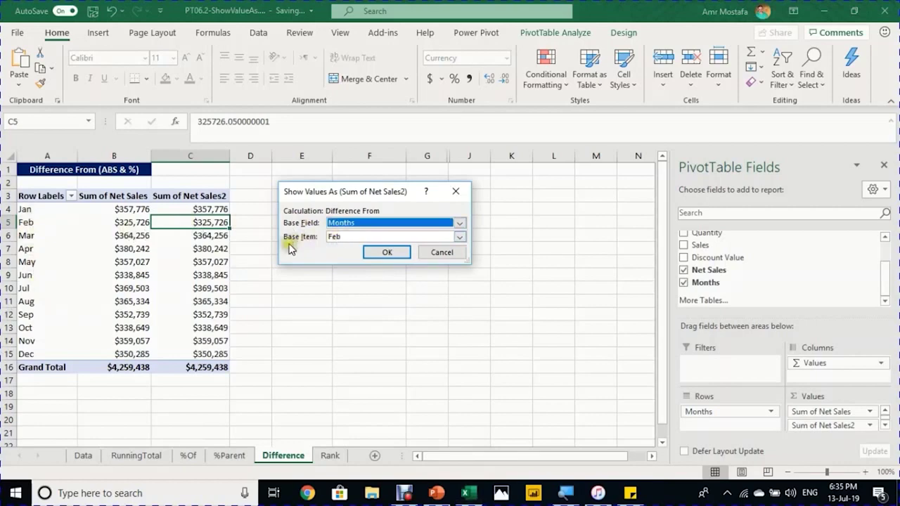
left_click(343, 237)
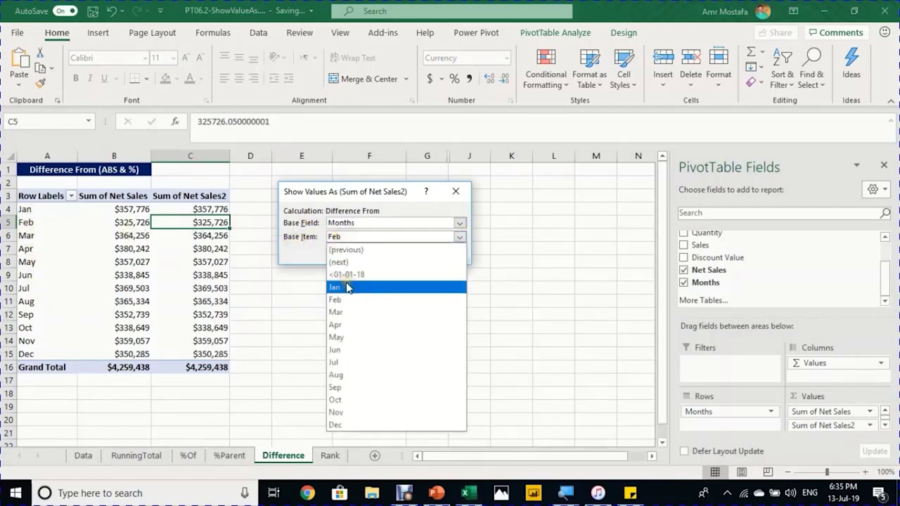
left_click(346, 287)
left_click(370, 254)
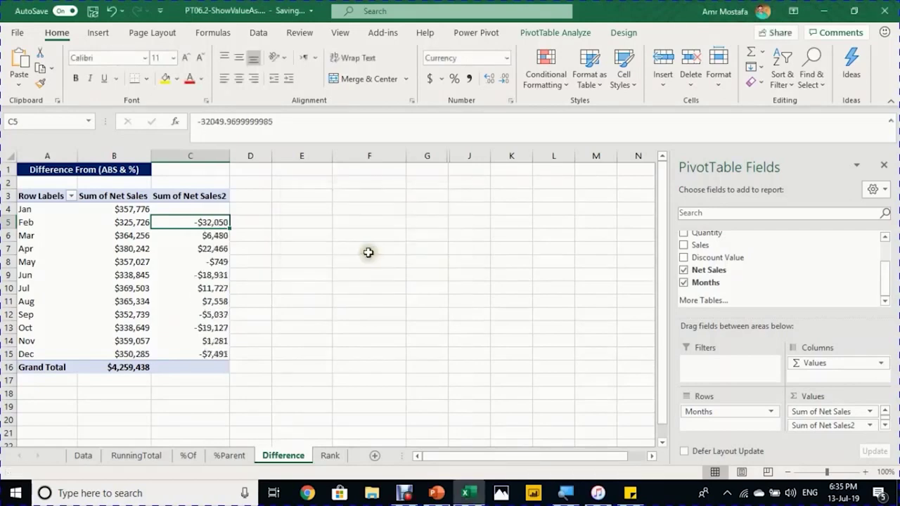
left_click(186, 208)
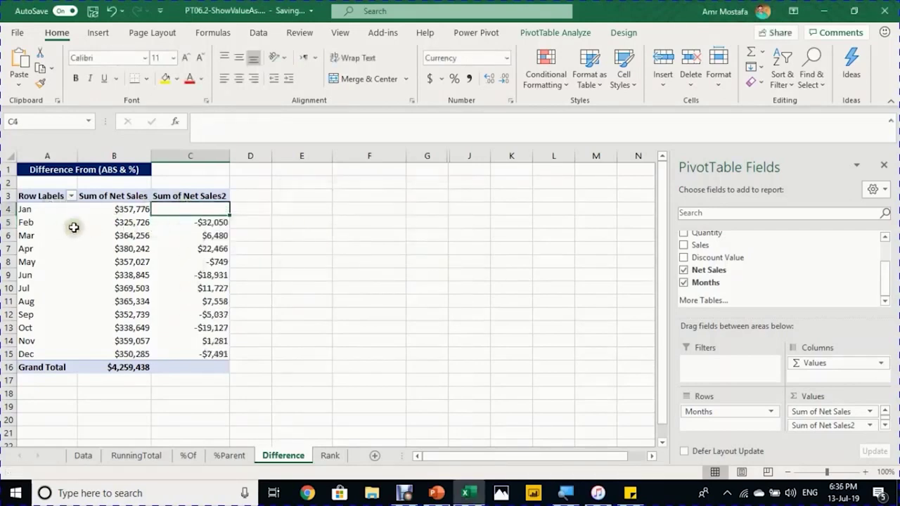
left_click(200, 223)
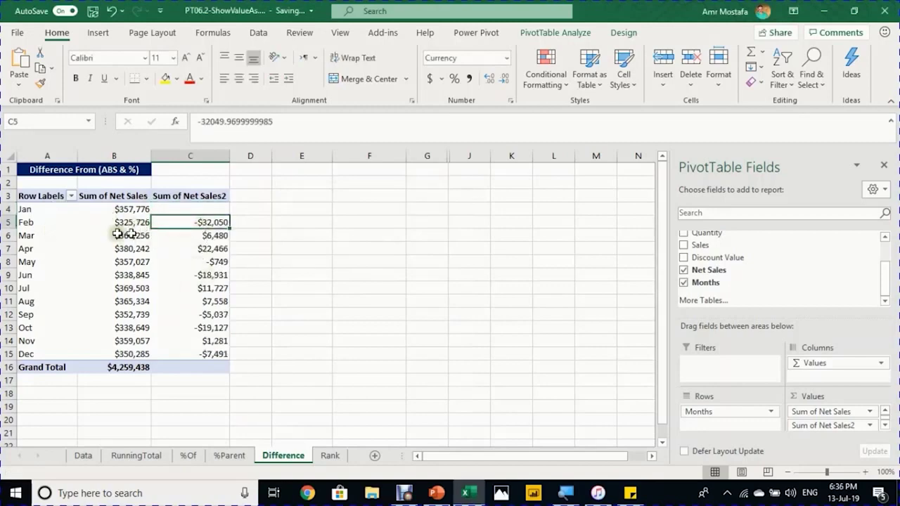
mouse_move(130, 210)
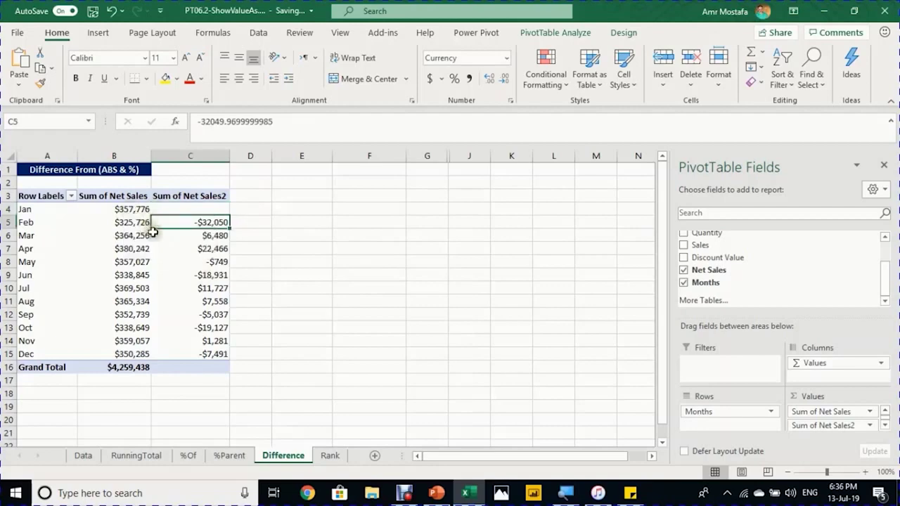
left_click(208, 235)
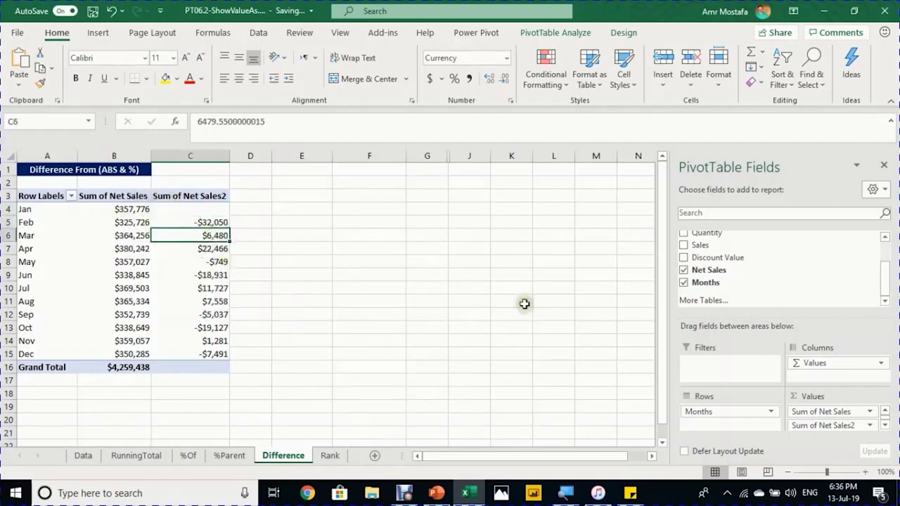
Step: Add Net Sales to the values a third time and show it as Difference From, with base field Months and base item (previous)
left_click_drag(731, 271, 841, 425)
left_click(292, 222)
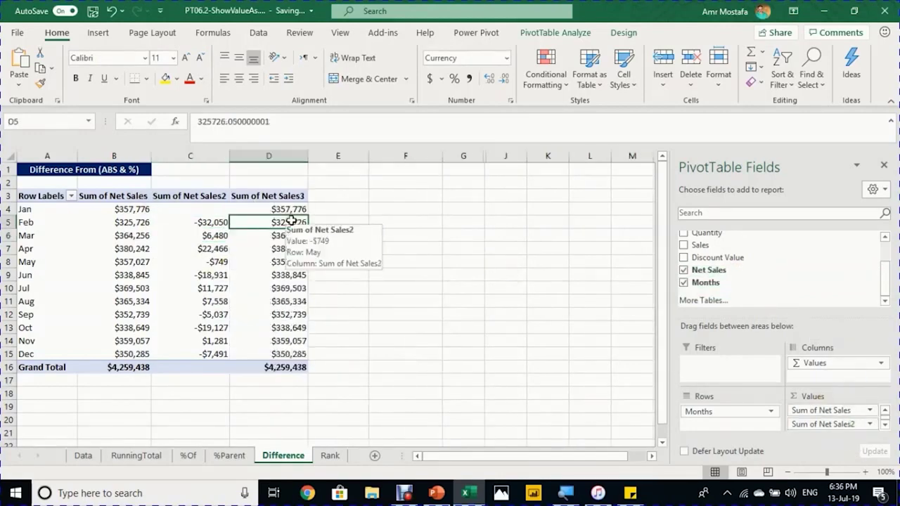
right_click(291, 221)
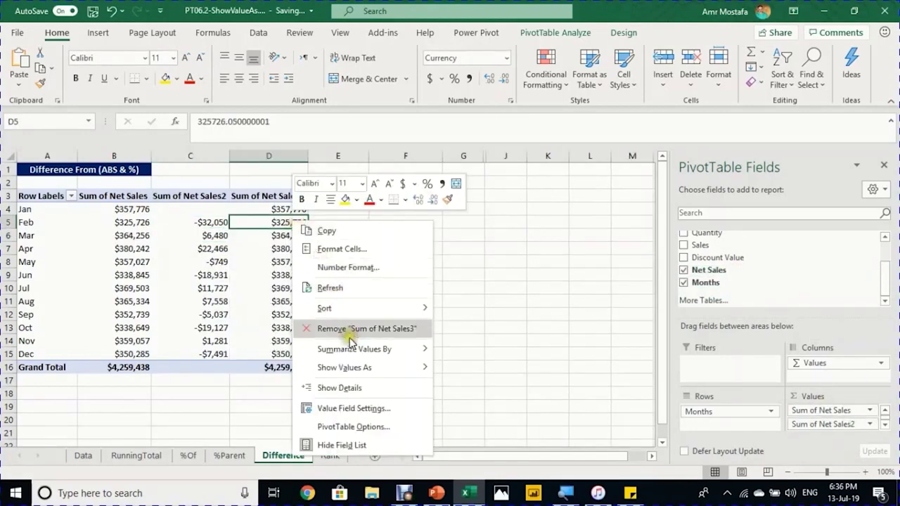
mouse_move(352, 372)
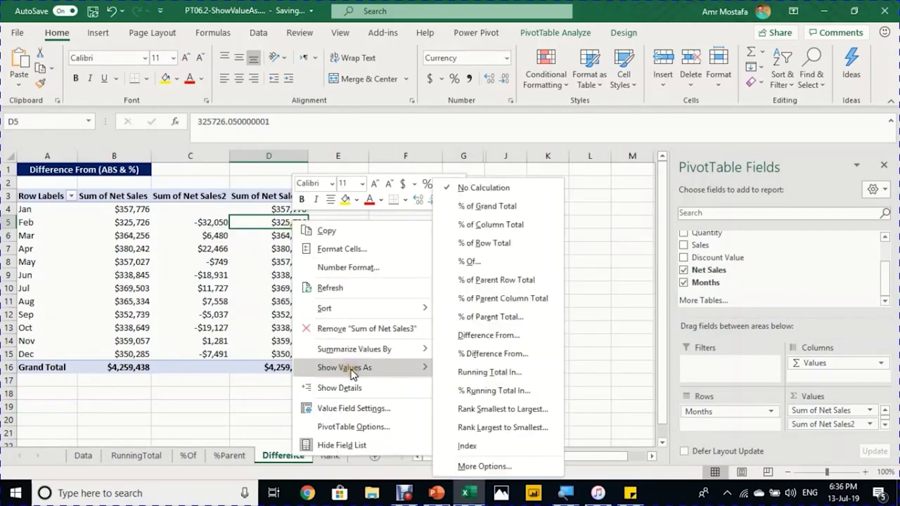
left_click(477, 341)
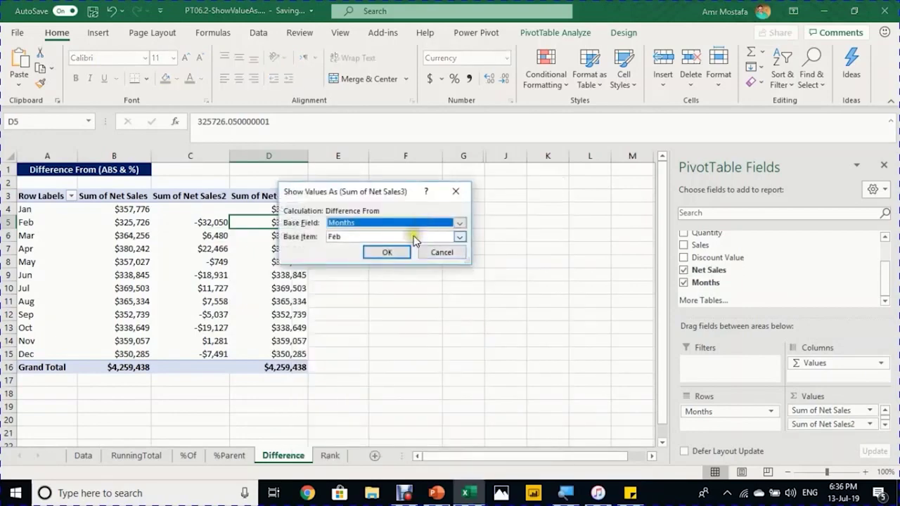
left_click(415, 238)
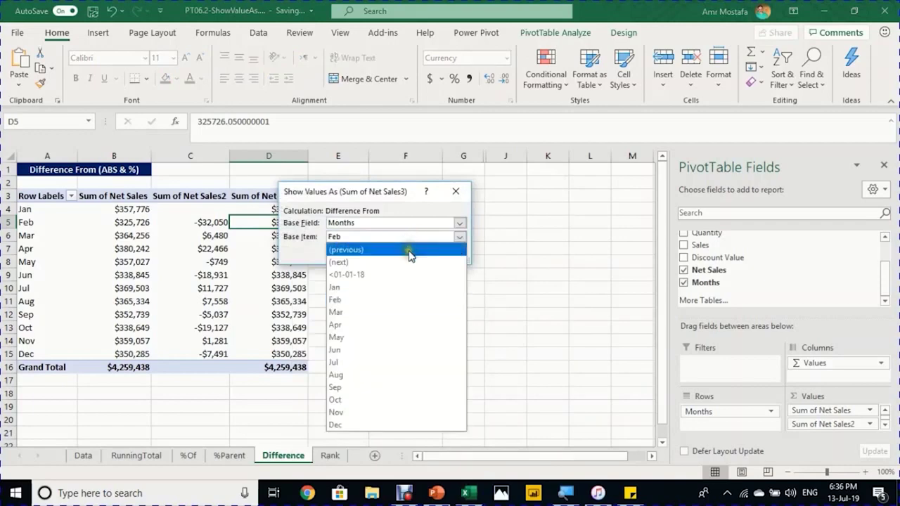
left_click(410, 251)
left_click(396, 253)
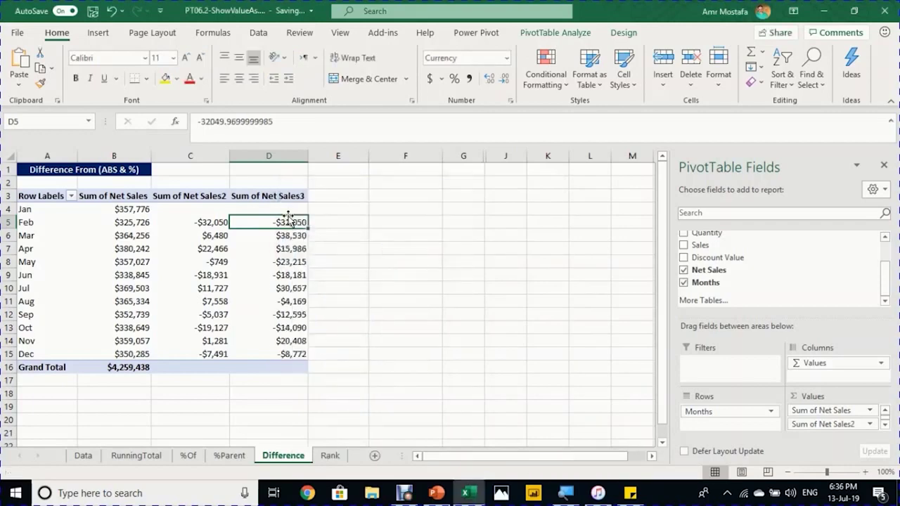
mouse_move(290, 235)
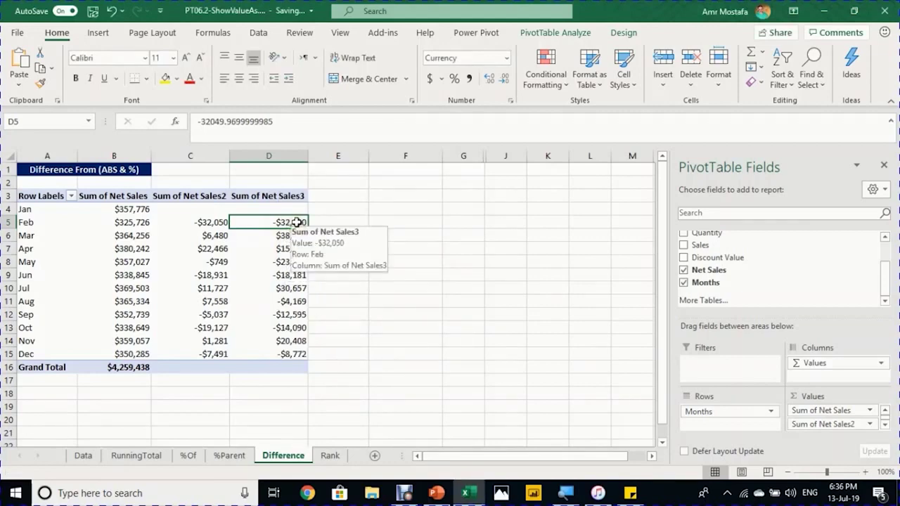
left_click(289, 237)
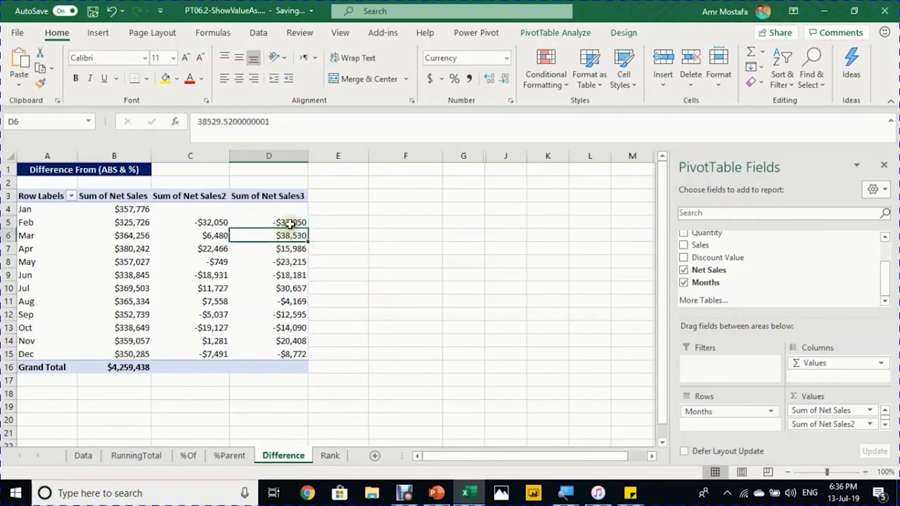
left_click(291, 224)
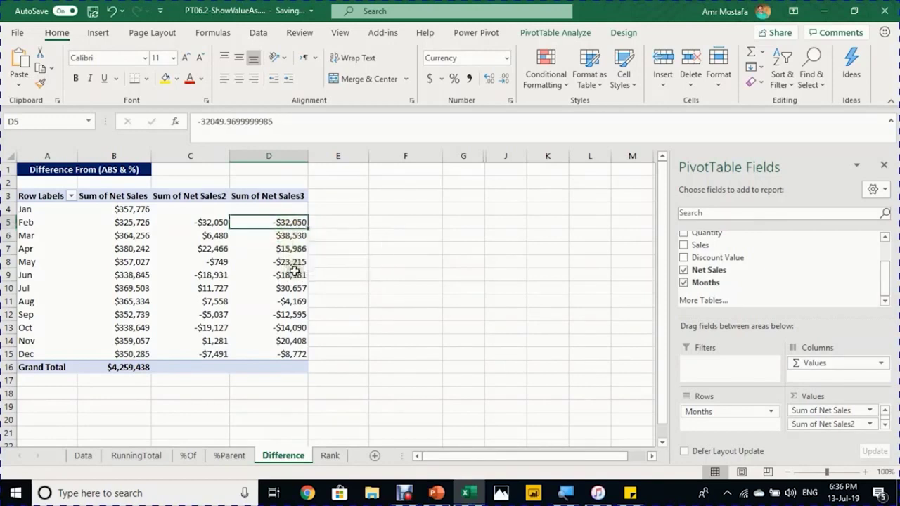
Step: Rename the second and third net sales column headings as Diff Jan and Diff Pre
left_click(221, 202)
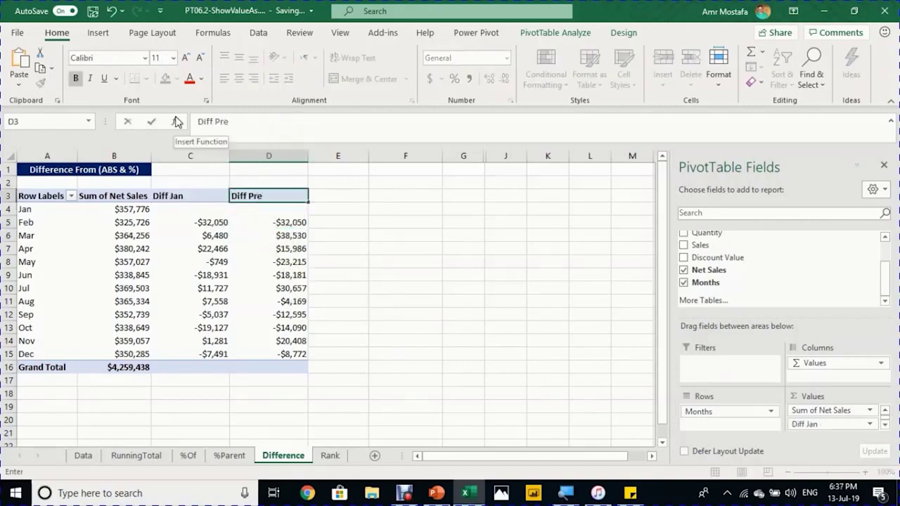
key("Return")
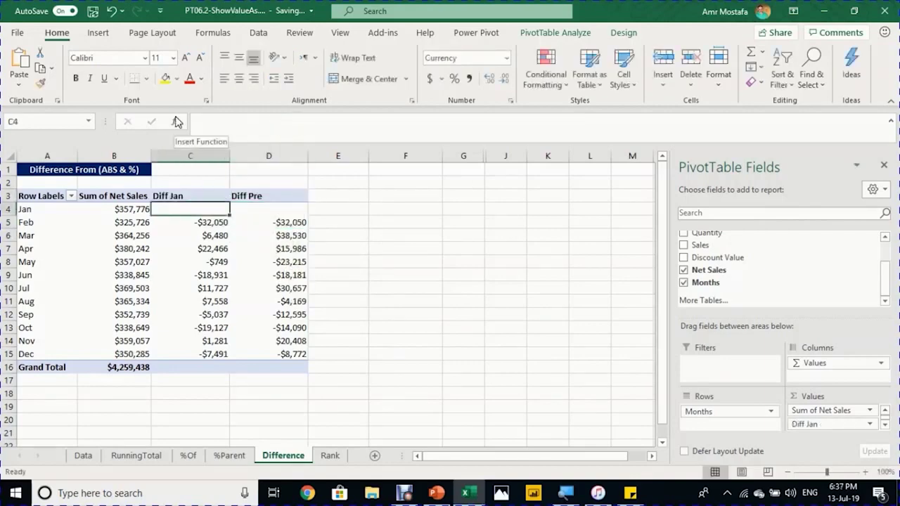
Step: Show the Diff Jan column as % Difference From, with base field Months and base item Jan
left_click(211, 237)
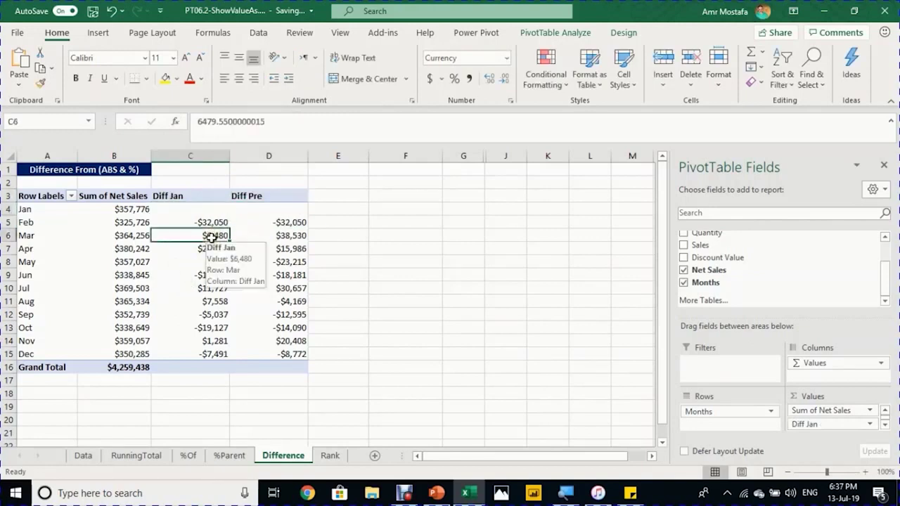
right_click(211, 237)
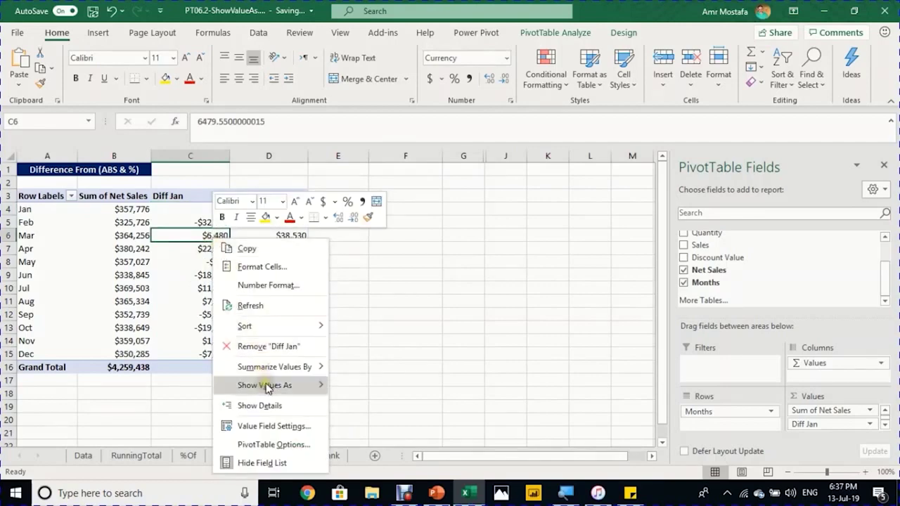
mouse_move(296, 385)
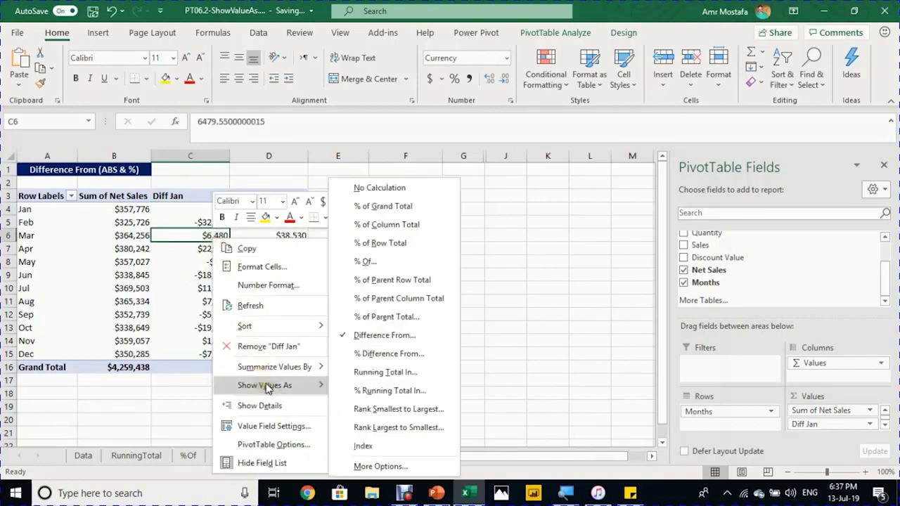
left_click(397, 354)
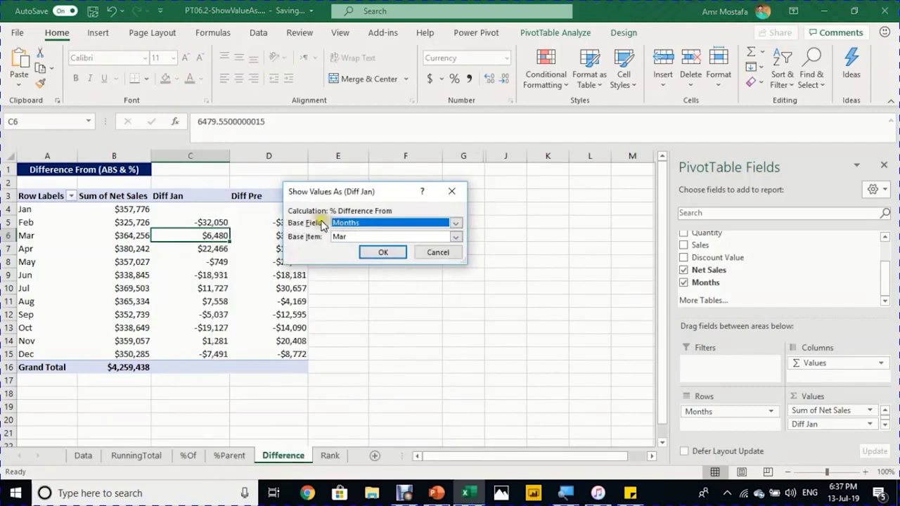
left_click(341, 236)
left_click(350, 288)
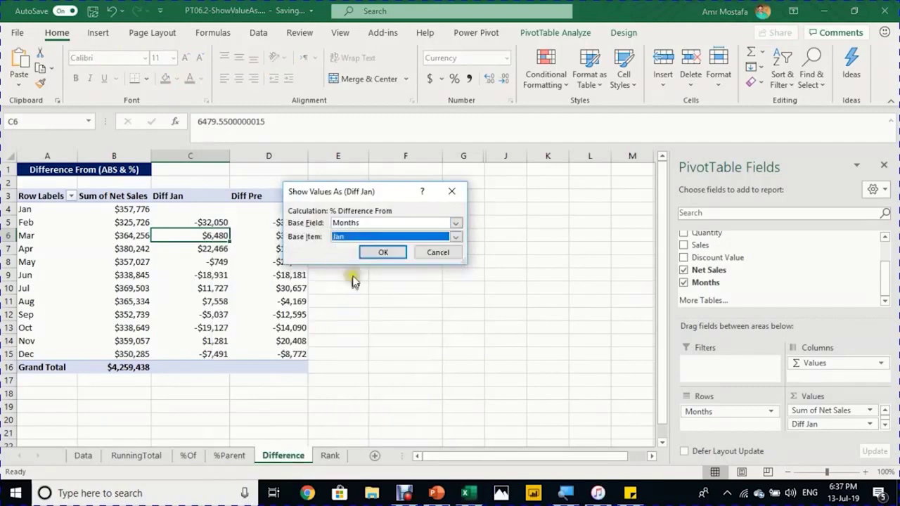
left_click(373, 252)
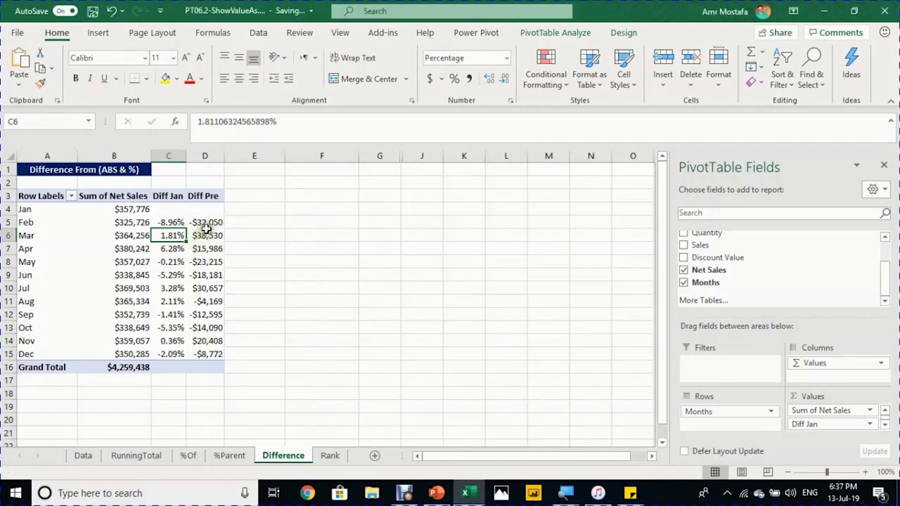
Step: Show the Diff Pre column as % Difference From, with base field Months and base item (previous)
right_click(206, 224)
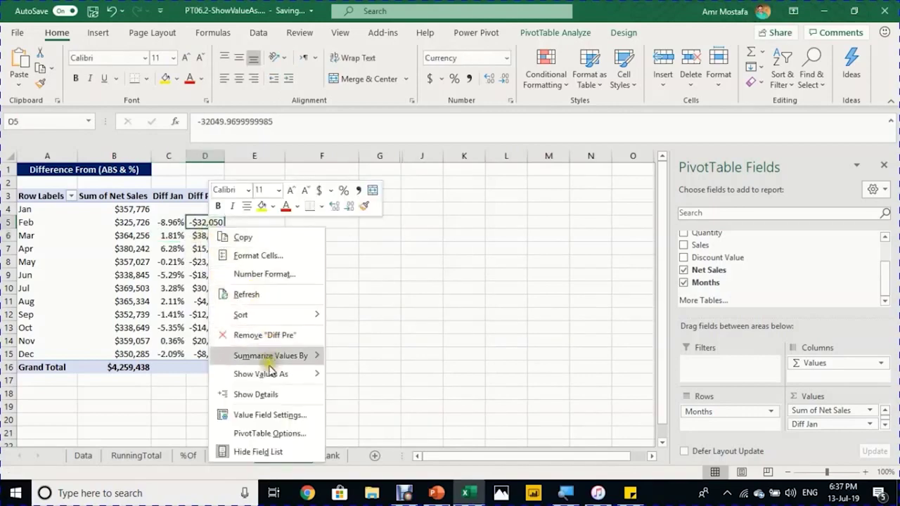
mouse_move(267, 373)
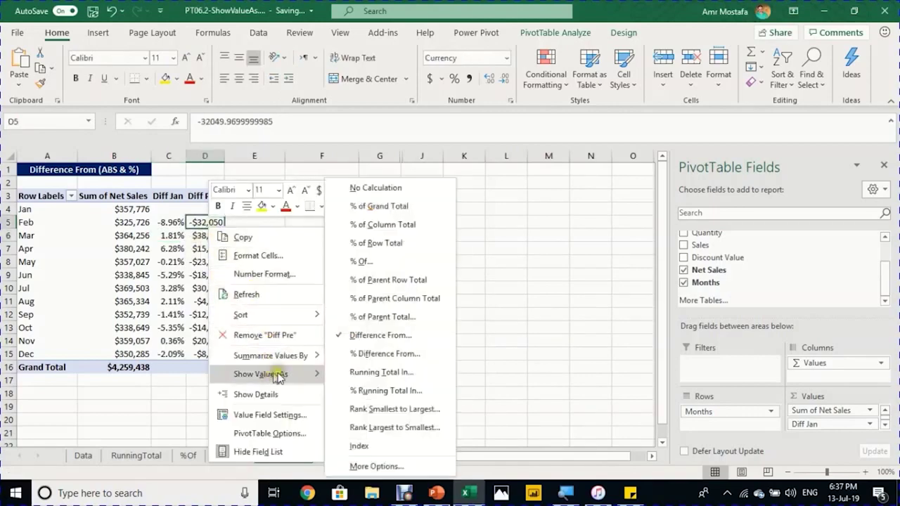
left_click(380, 353)
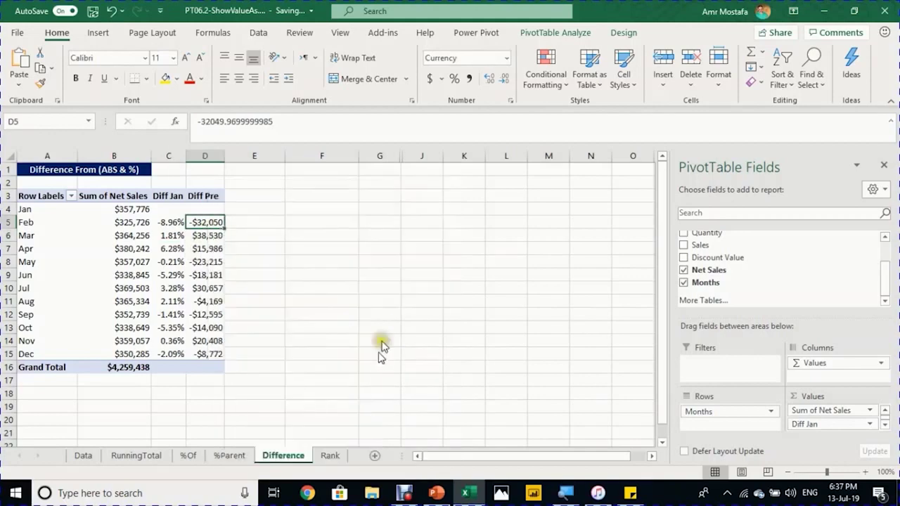
left_click(396, 238)
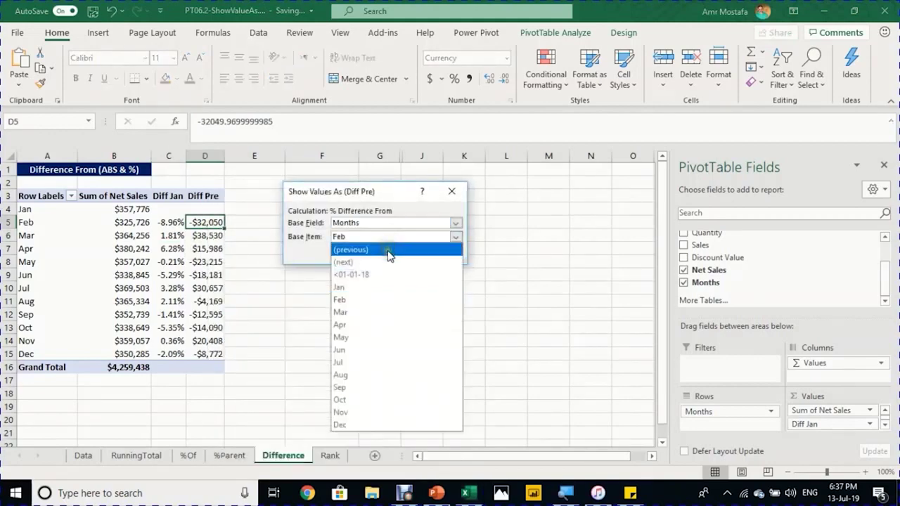
left_click(388, 250)
left_click(384, 256)
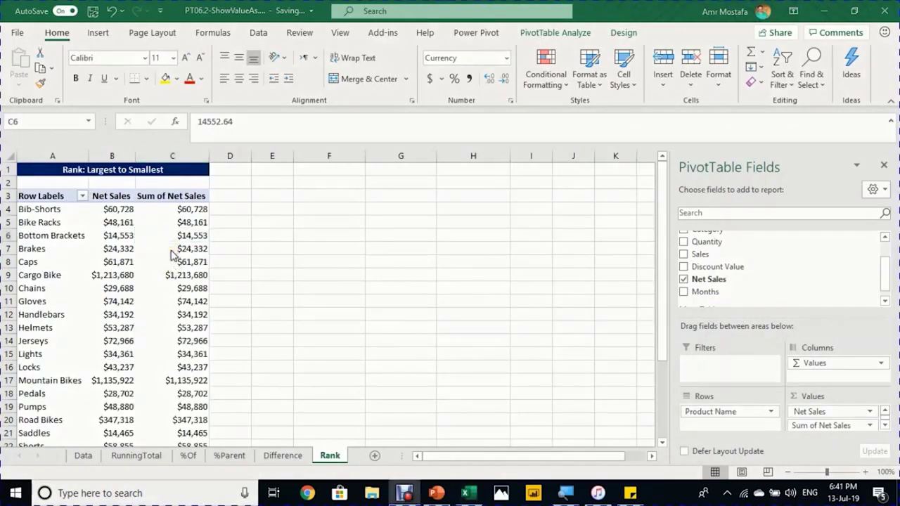
Step: On the Rank sheet, show the Sum of Net Sales column as Rank Largest to Smallest, with base field Product Name
left_click(170, 253)
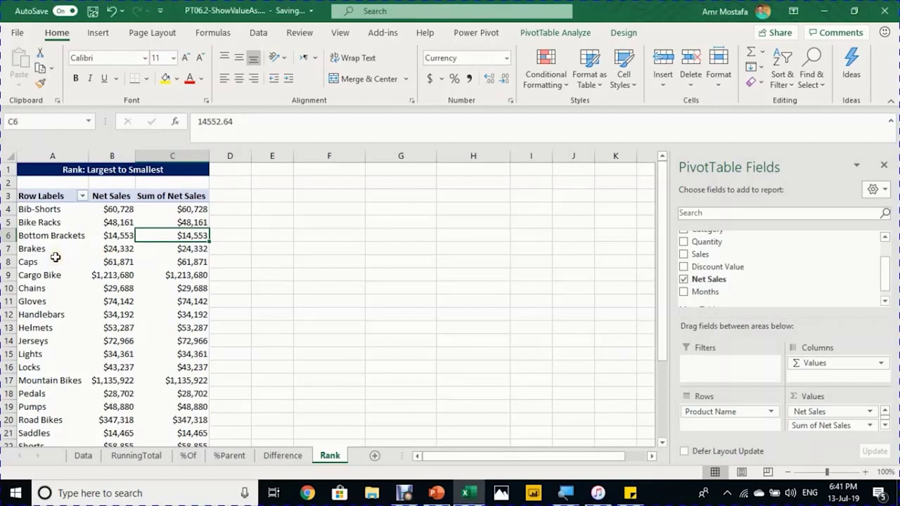
scroll(56, 256, "down", 2)
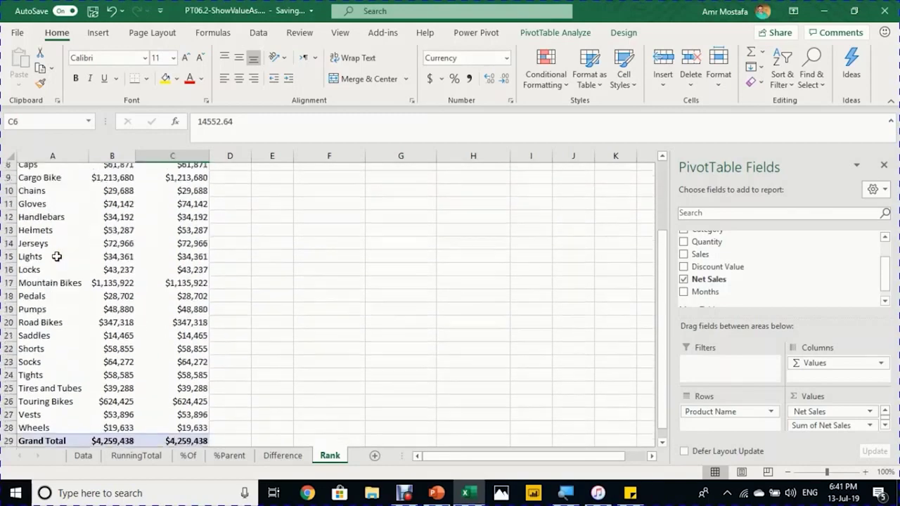
scroll(56, 257, "up", 1)
scroll(57, 257, "up", 1)
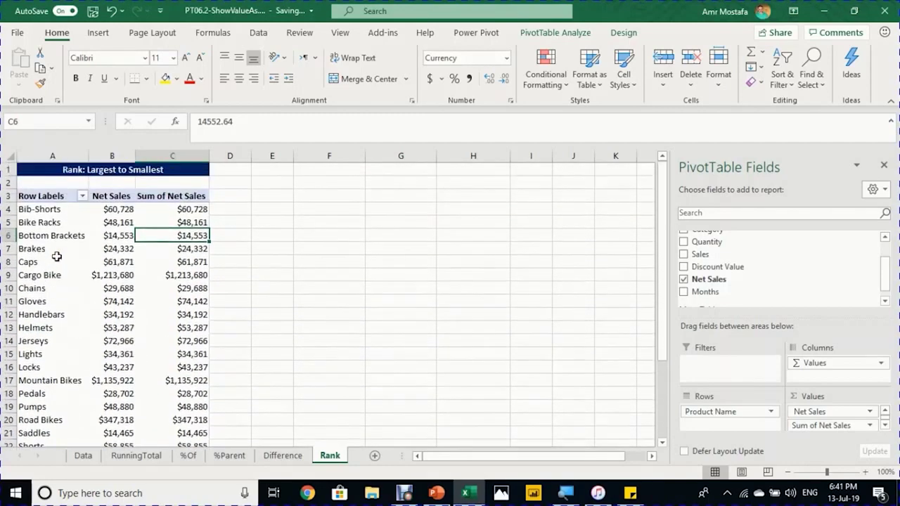
left_click(116, 222)
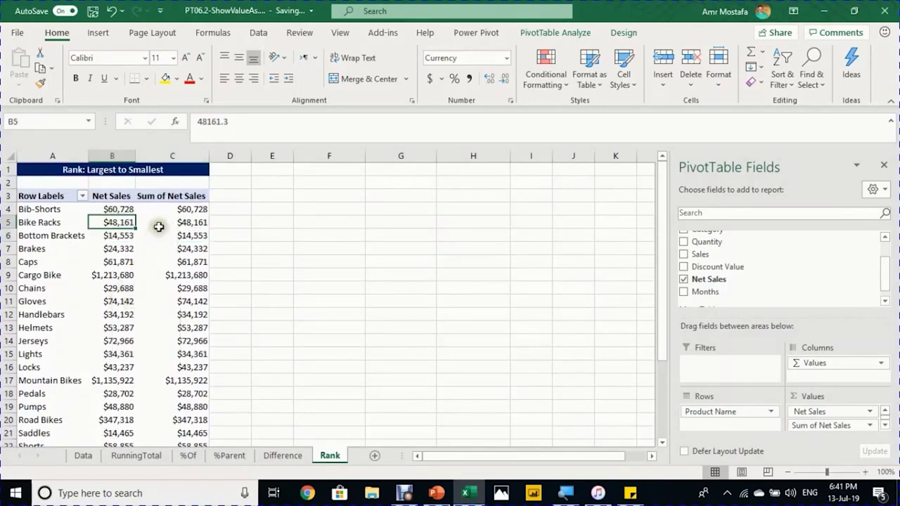
left_click(184, 223)
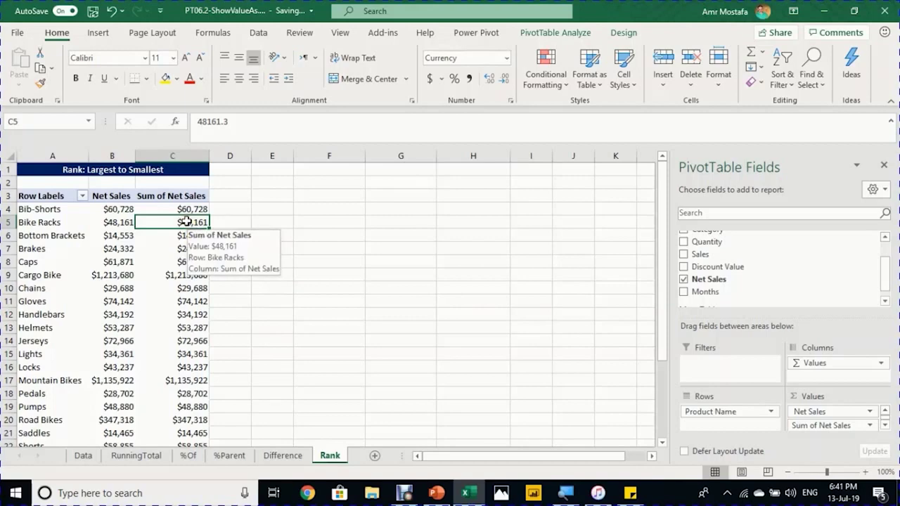
right_click(186, 221)
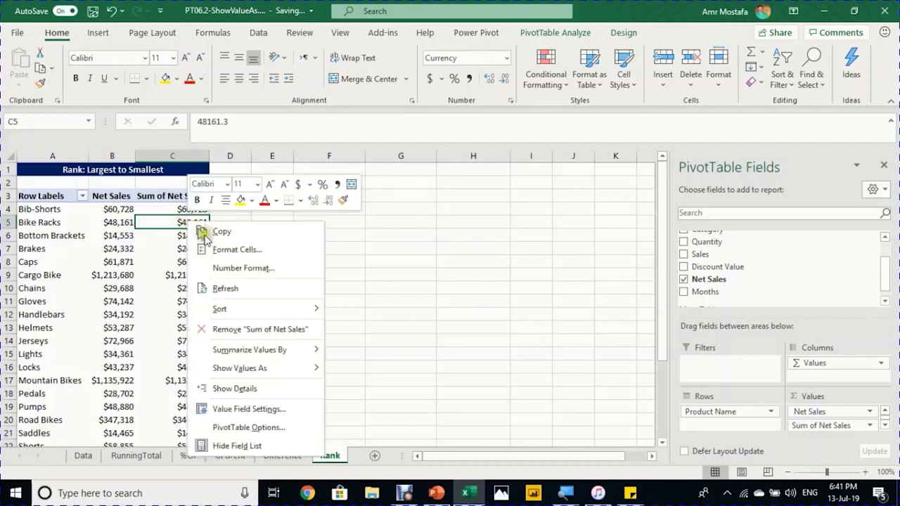
mouse_move(255, 371)
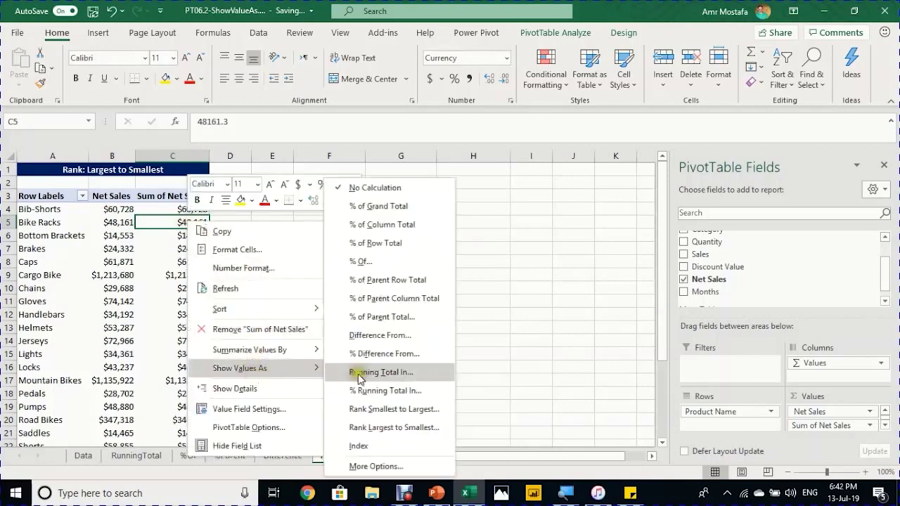
left_click(412, 430)
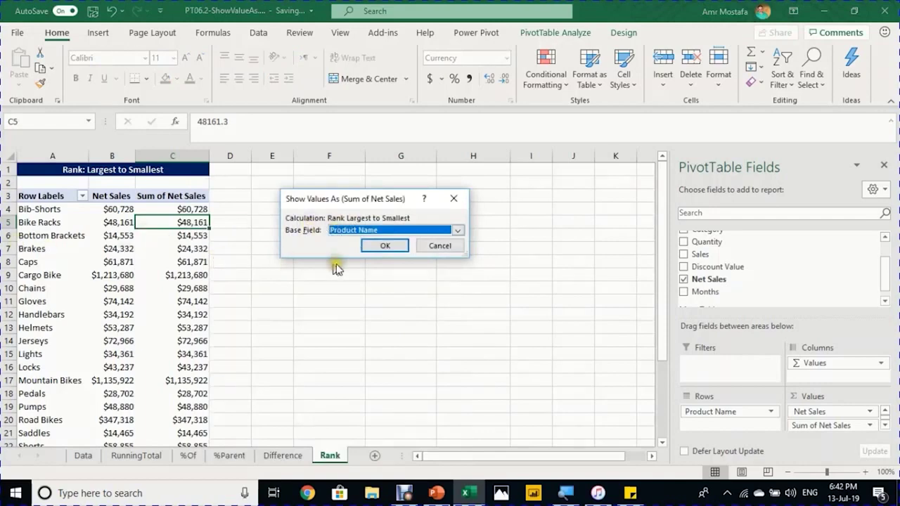
left_click(382, 248)
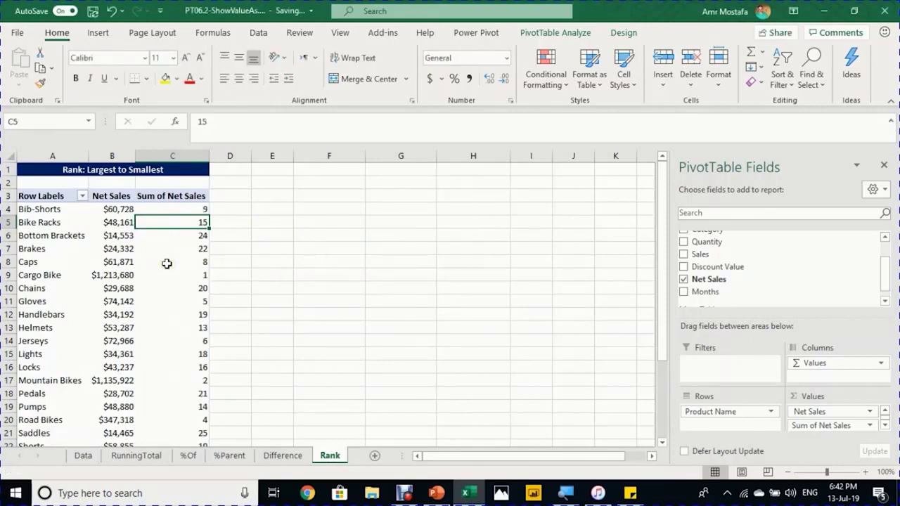
Step: Review the product ranks and check Cargo Bike's net sales against its rank
scroll(166, 263, "down", 3)
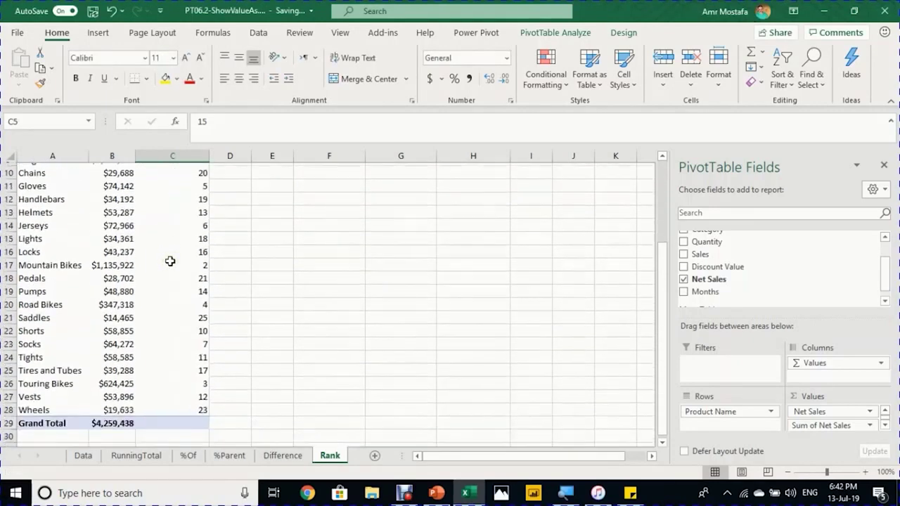
scroll(170, 261, "up", 2)
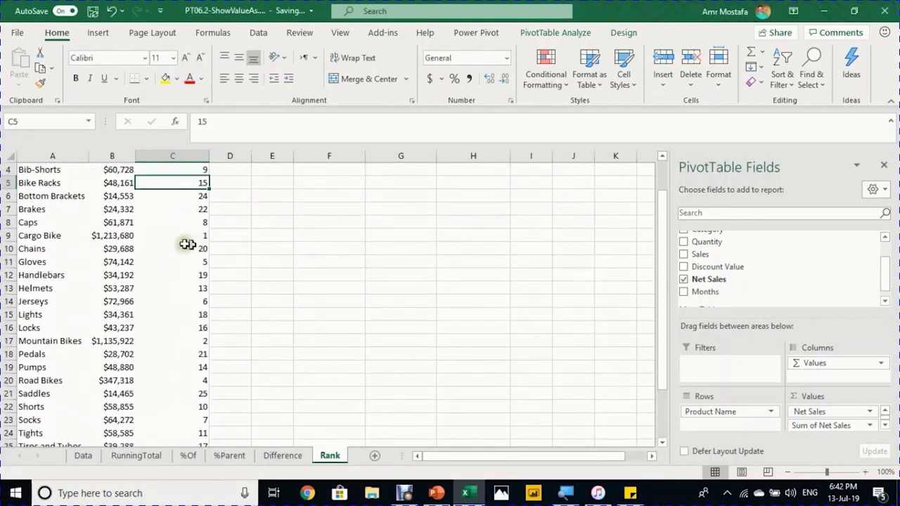
left_click(52, 238)
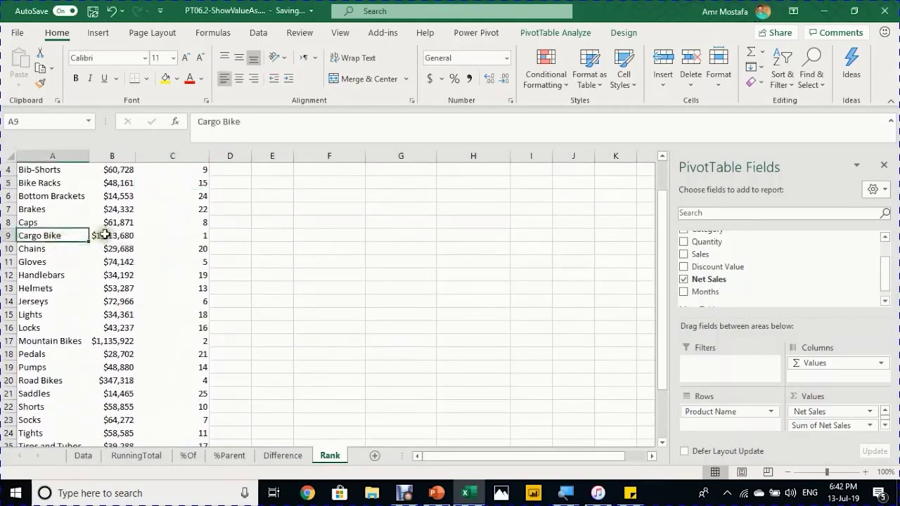
left_click(102, 236)
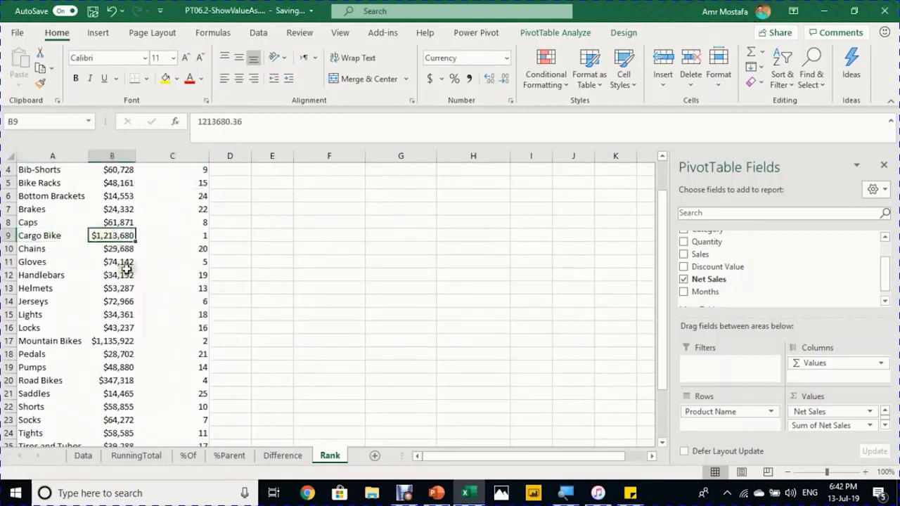
scroll(130, 268, "up", 1)
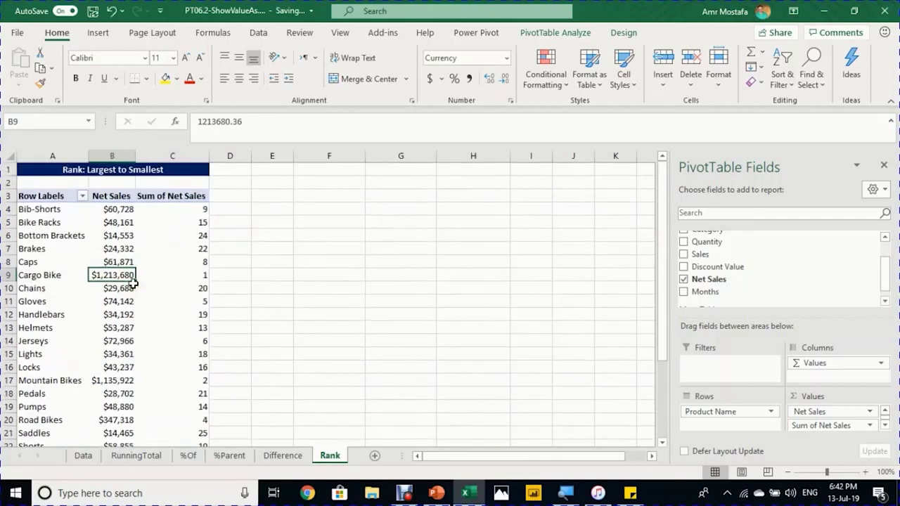
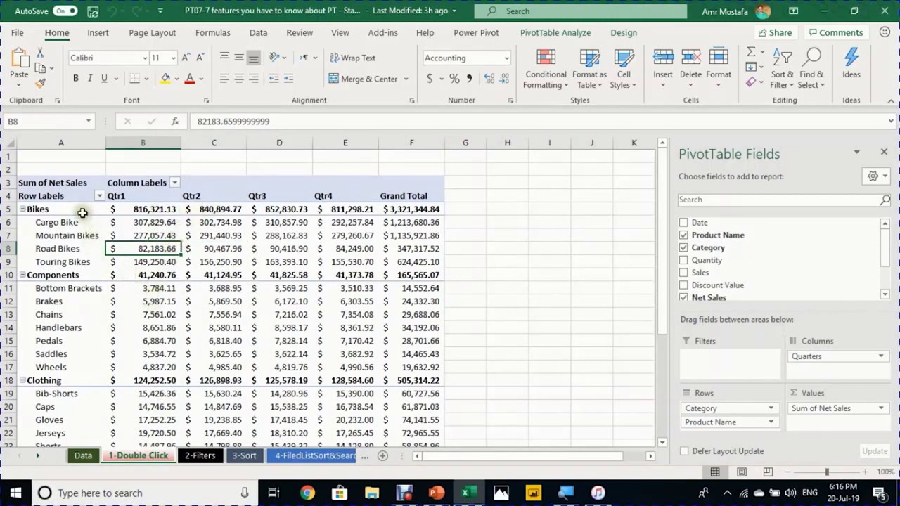
Step: In the 1-Double Click pivot table, extract the source records behind the Road Bikes Qtr4 value to a new sheet
left_click_drag(76, 222, 236, 306)
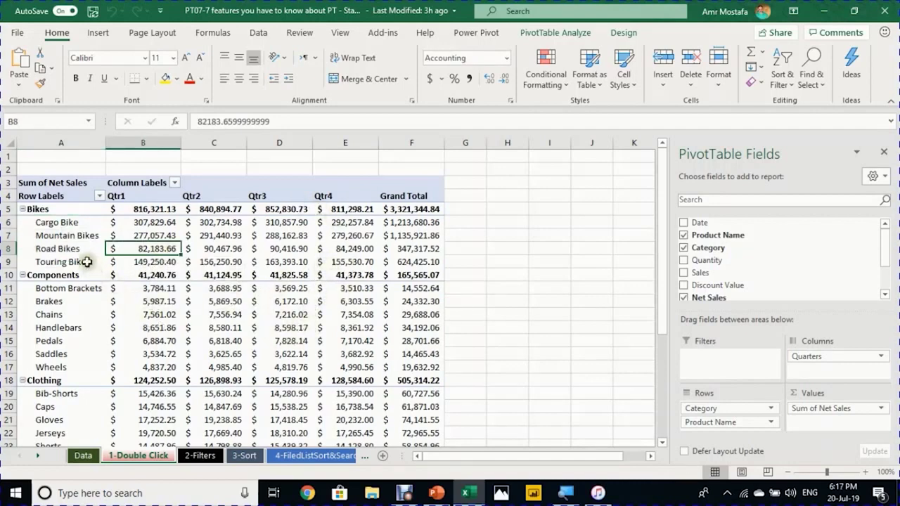
left_click(355, 249)
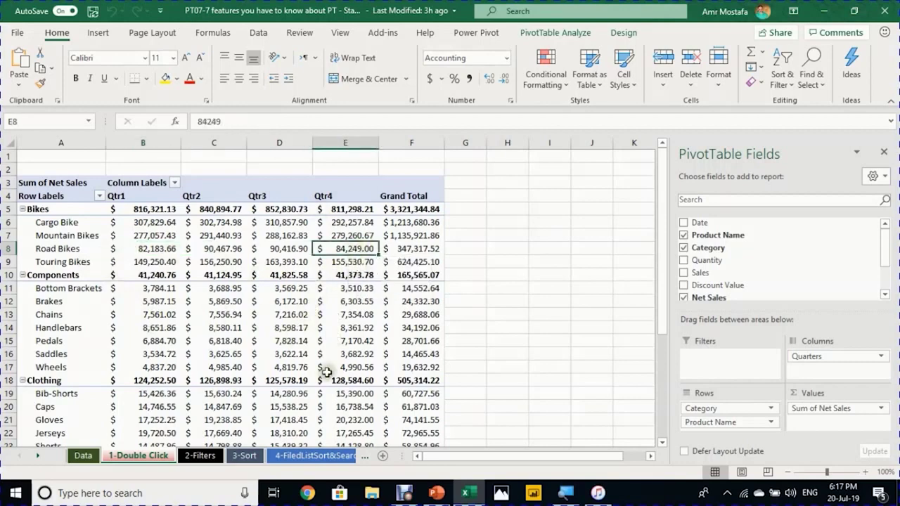
double_click(353, 249)
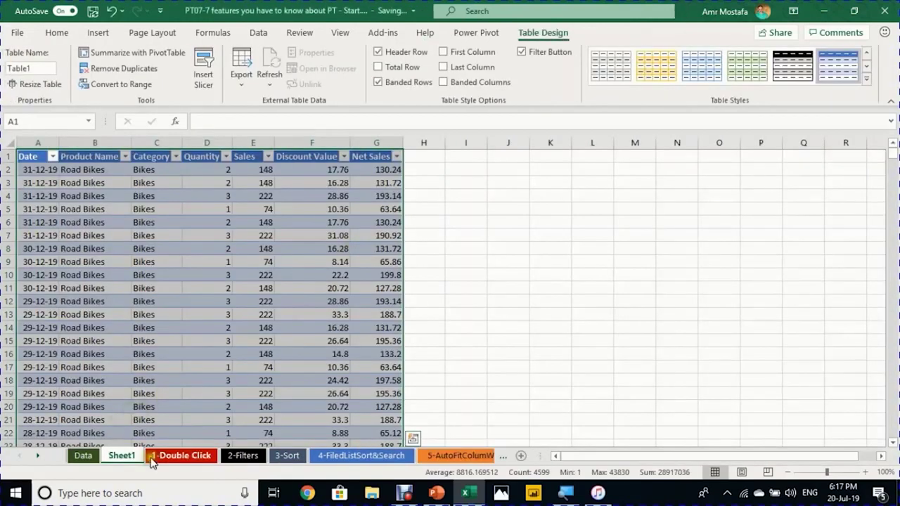
Step: Add a sum of the Net Sales column below the last record of the extracted Road Bikes table
left_click(140, 316)
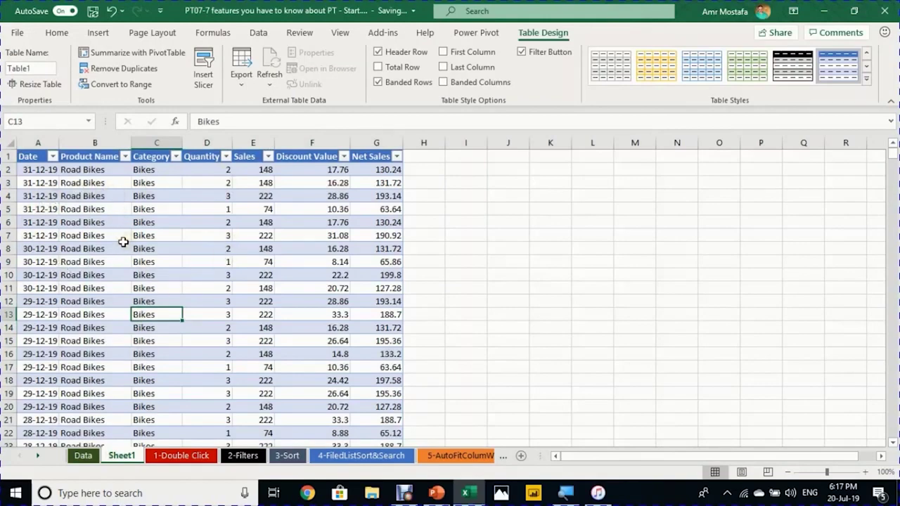
key("Right")
key("Right")
key("Right")
key("Right")
key("ctrl+Down")
key("Down")
key("alt+=")
key("Return")
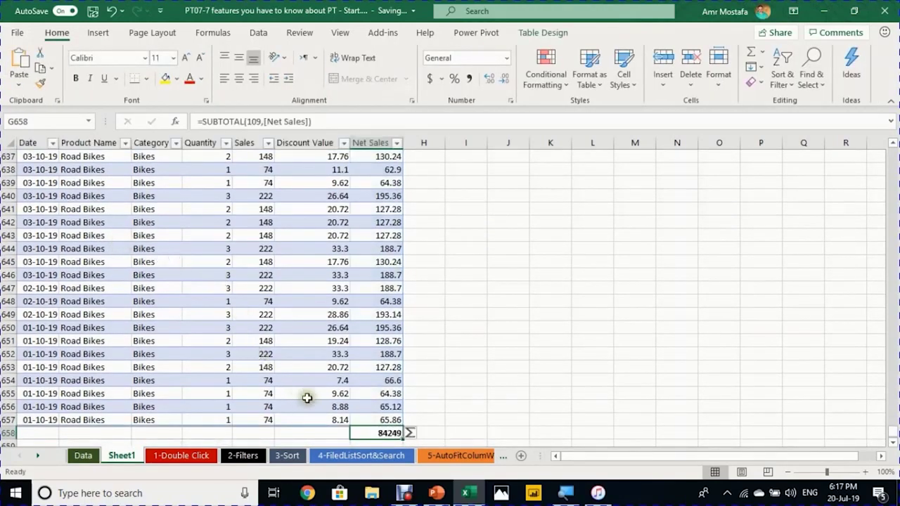
Step: Compare the Net Sales total on Sheet1 with the Road Bikes Qtr4 pivot value, and return to the first records on Sheet1
left_click(178, 457)
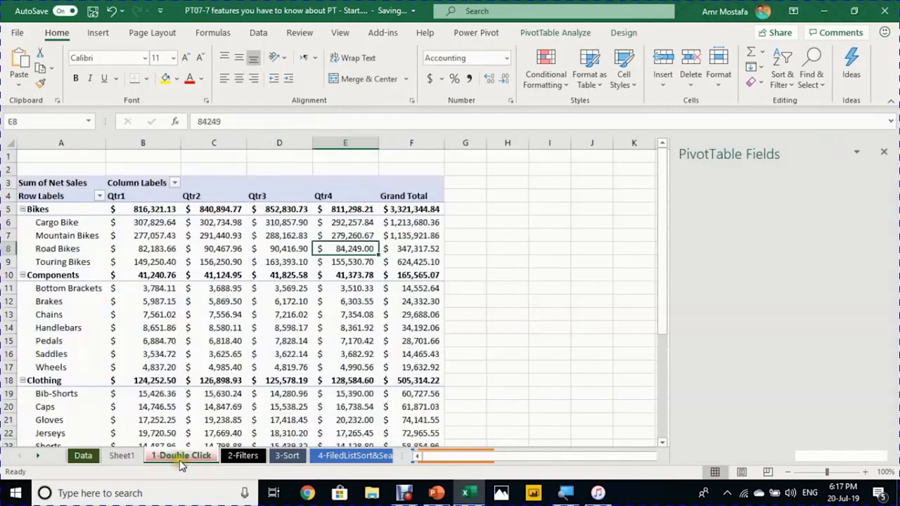
left_click(117, 457)
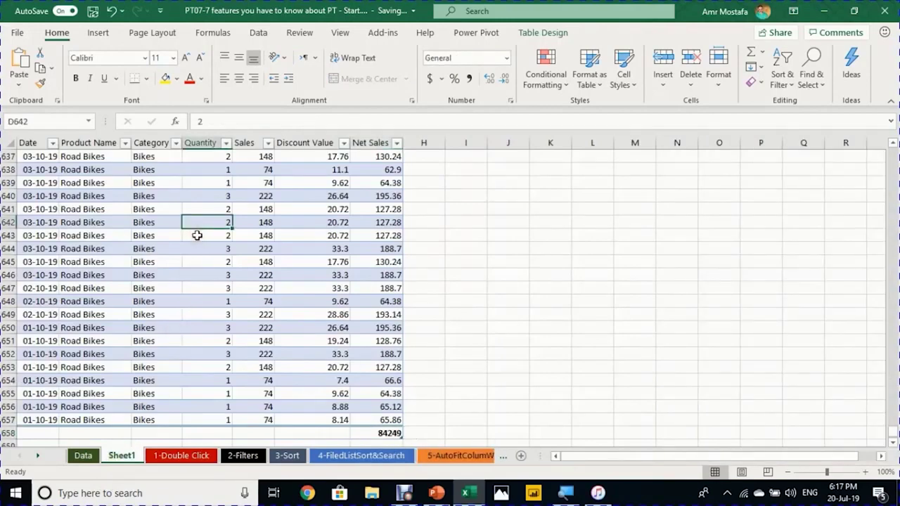
key("ctrl+Up")
key("Left")
key("Left")
key("Left")
key("Down")
key("Down")
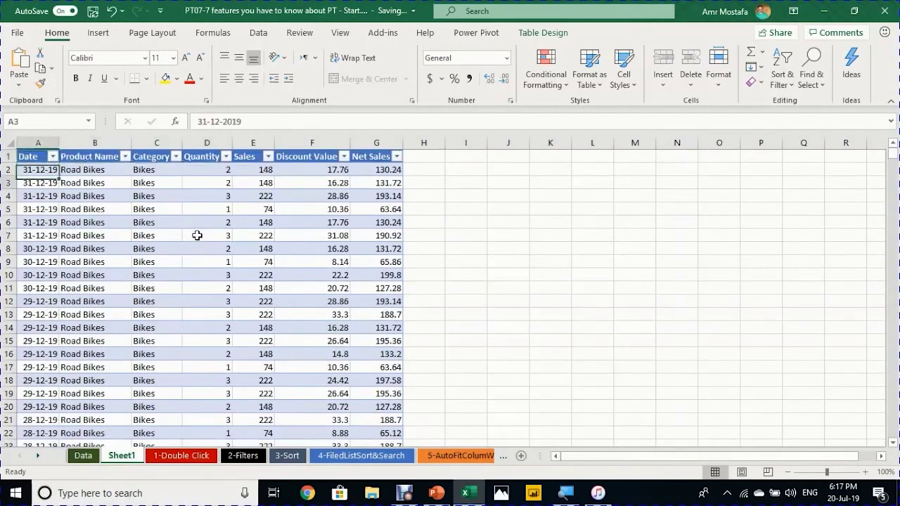
Step: On the 2-Filters sheet, review the Single Filter pivot table and open its Row Labels filter
key("ctrl+Page_Down")
key("ctrl+Page_Down")
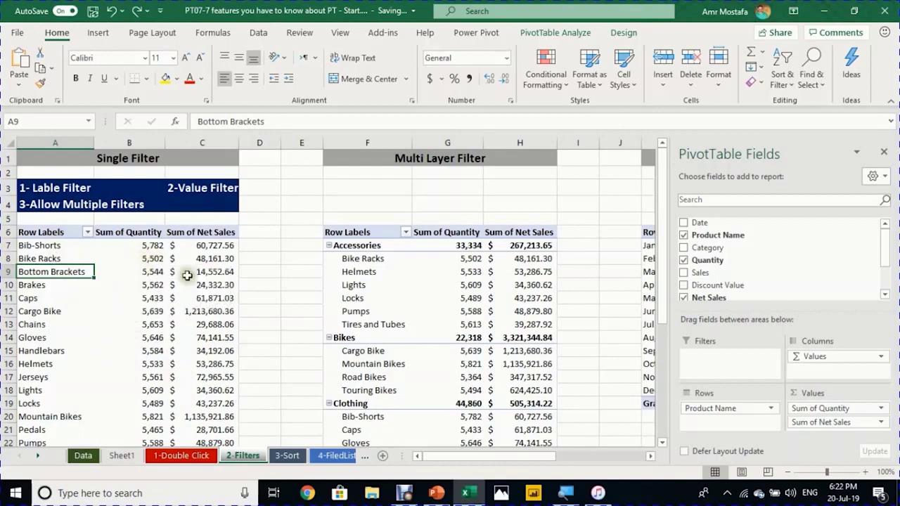
scroll(48, 264, "down", 4)
scroll(48, 264, "up", 4)
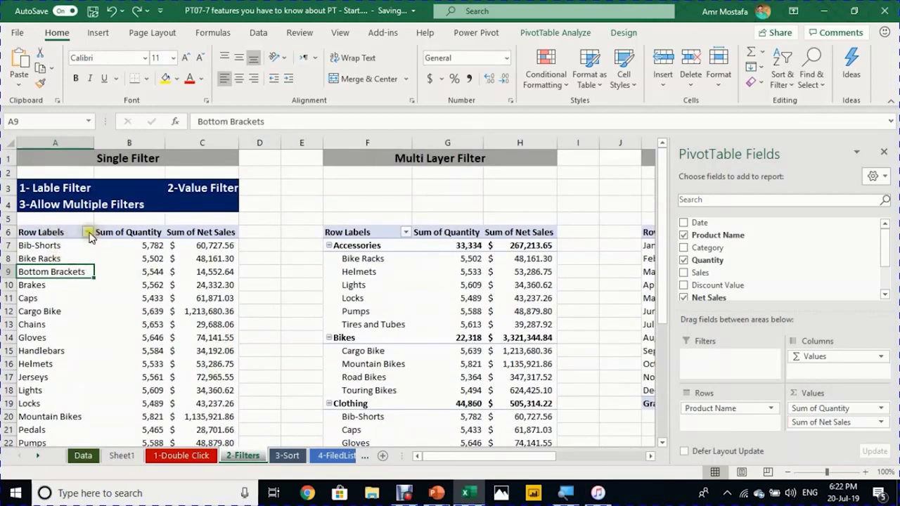
left_click(87, 232)
left_click(87, 232)
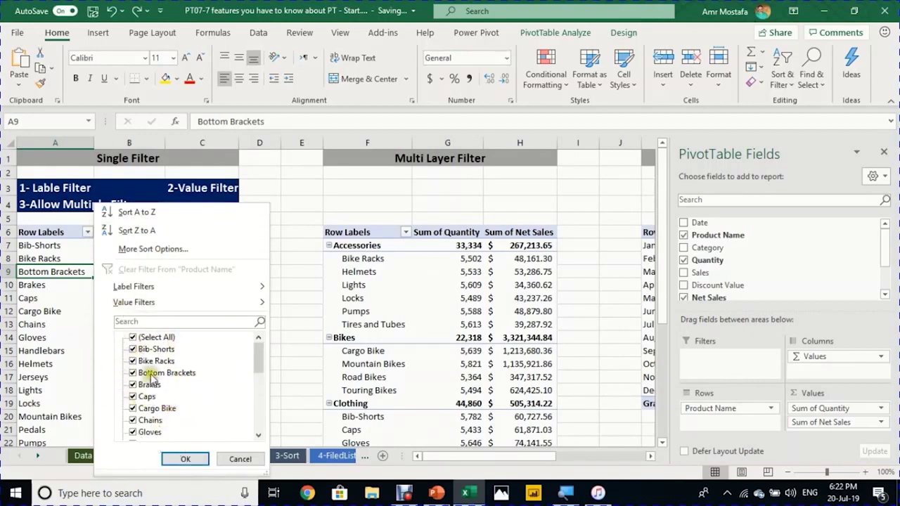
Step: Try limiting the product filter to Bib-Shorts and Bike Racks, and reselect all products
left_click(132, 338)
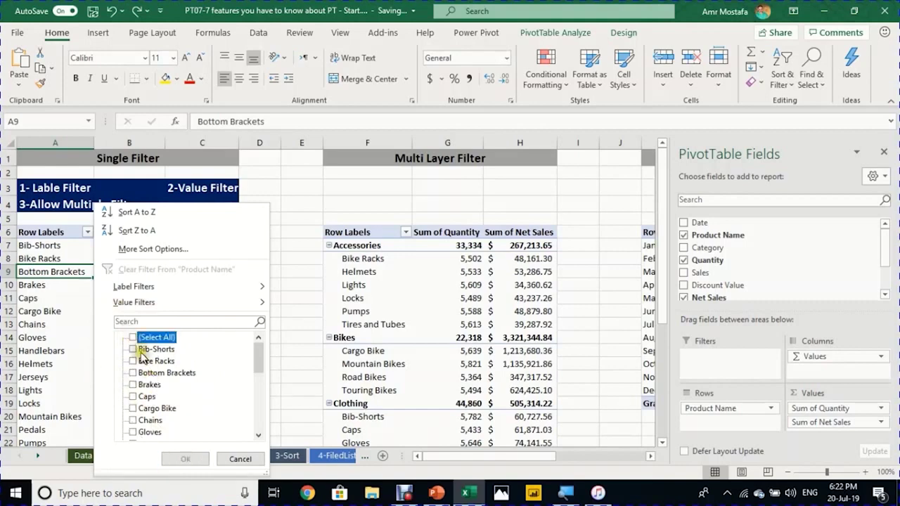
left_click(133, 361)
left_click(132, 350)
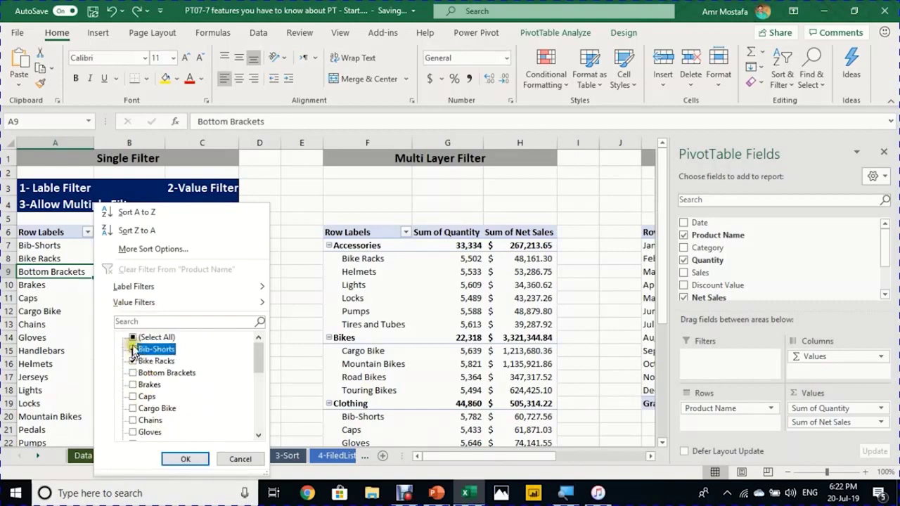
left_click(132, 337)
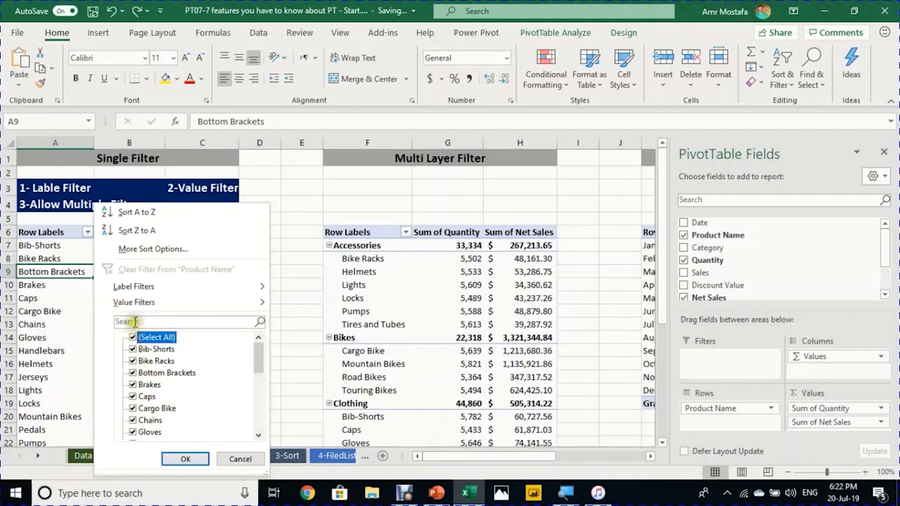
Step: Filter the Single Filter pivot table's row labels by searching for "bikes", and check the listed products
left_click(140, 322)
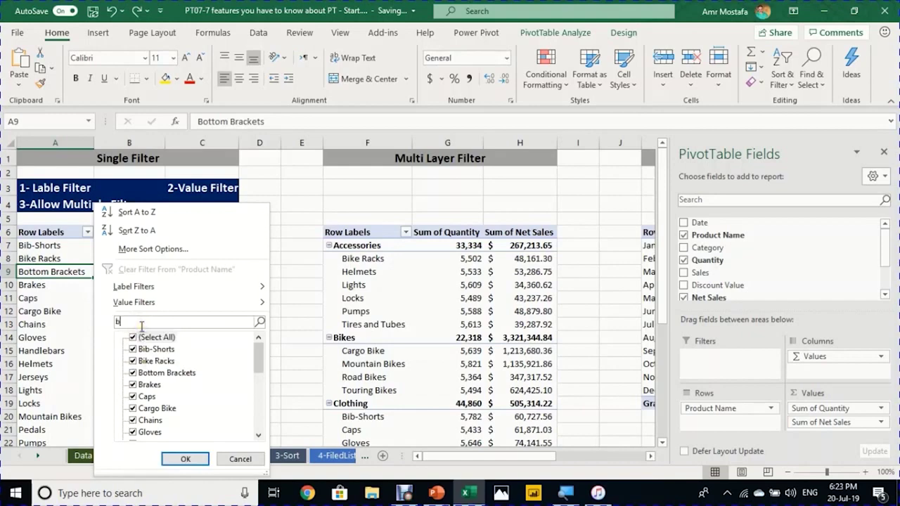
type("bikes")
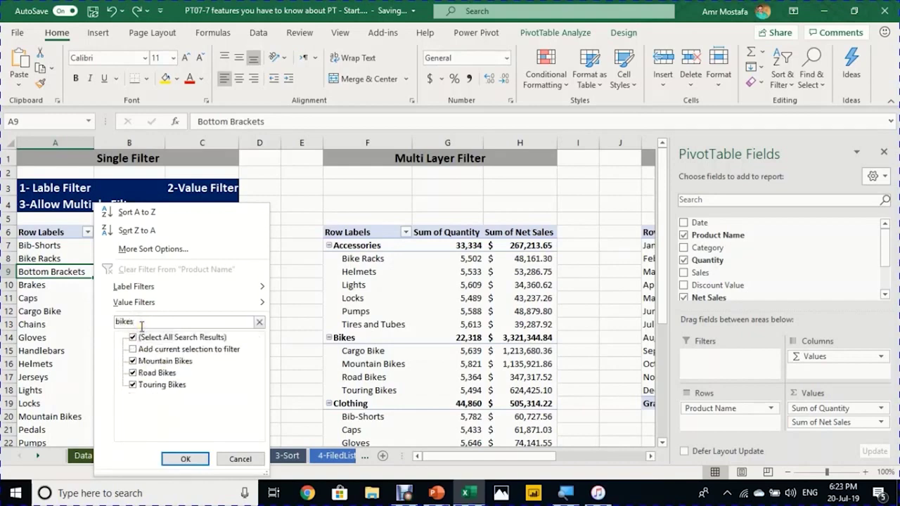
key("Return")
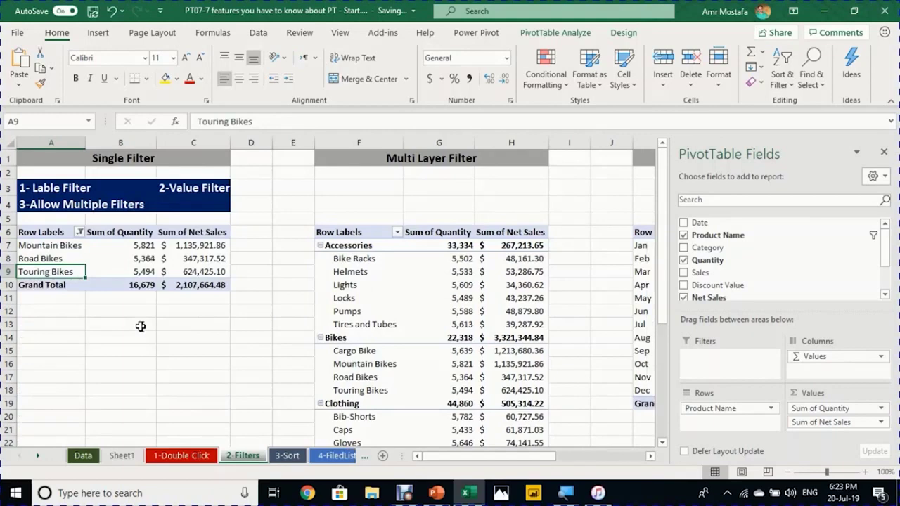
left_click(59, 247)
left_click(59, 259)
left_click(60, 272)
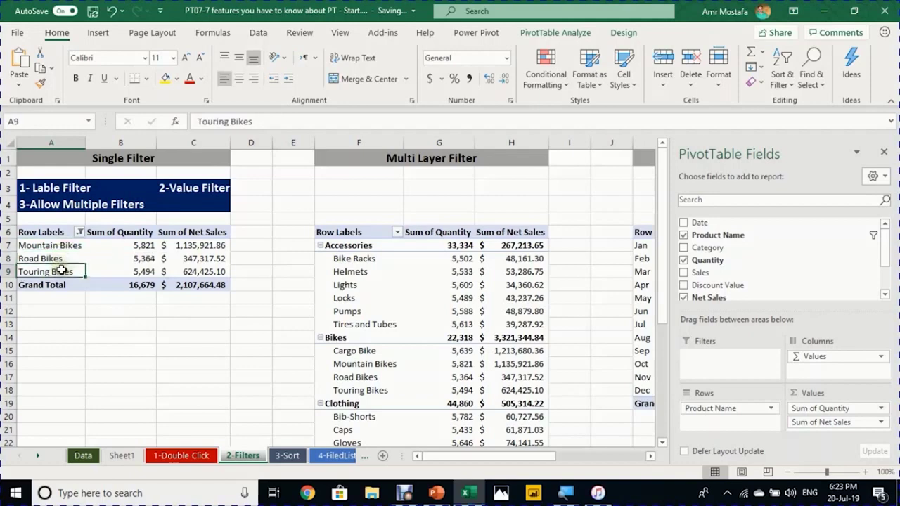
Step: Clear the Product Name filter from the Single Filter pivot table's row labels
left_click(79, 232)
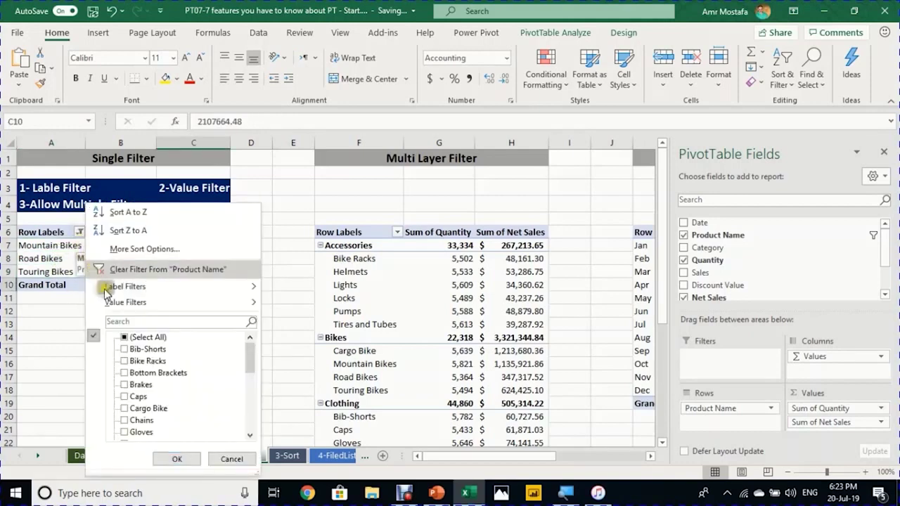
left_click(126, 338)
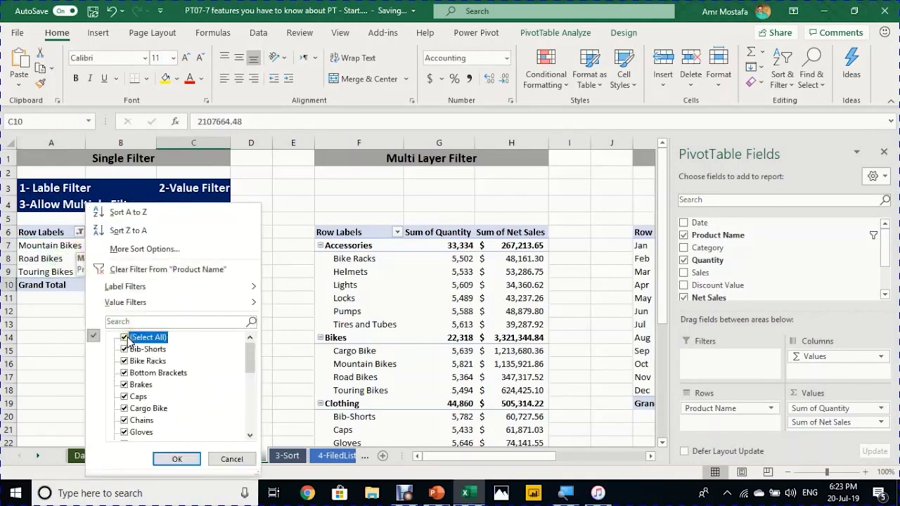
left_click(123, 271)
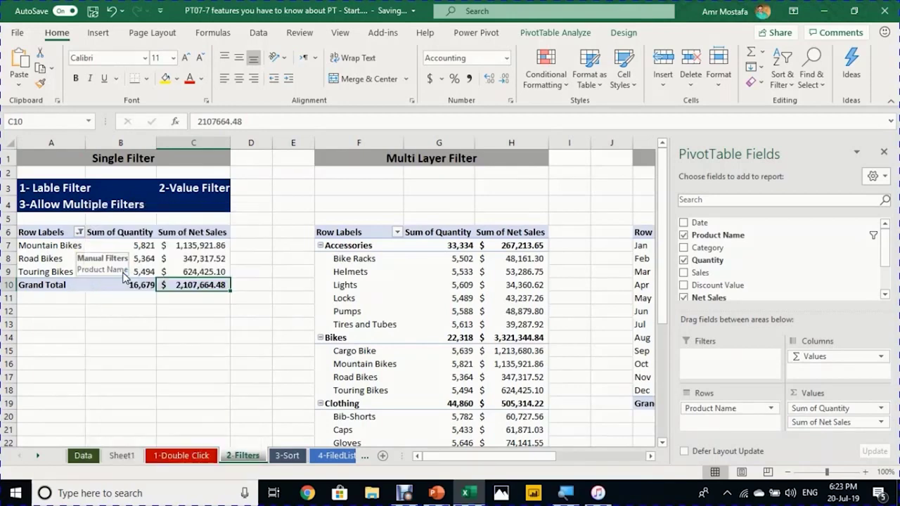
left_click(144, 259)
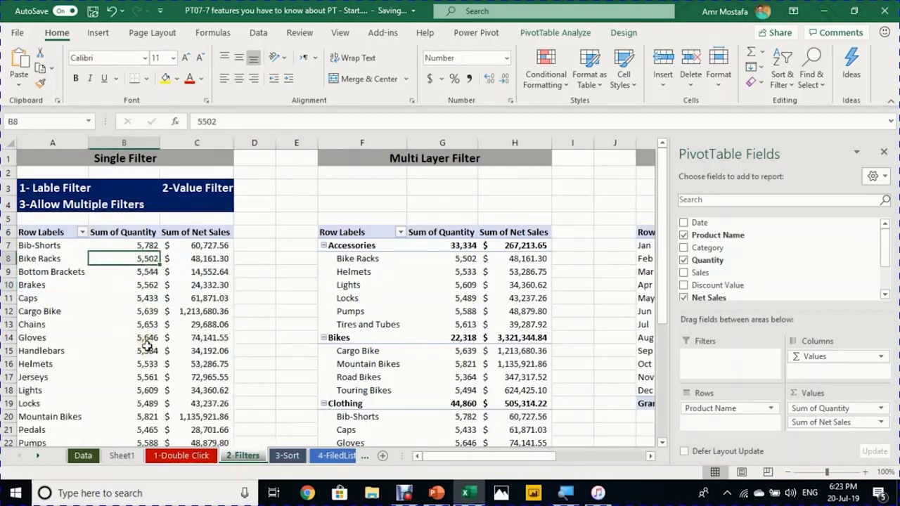
Step: Apply a value filter to the Single Filter row labels for Sum of Net Sales less than 50000
mouse_move(149, 348)
left_click(84, 233)
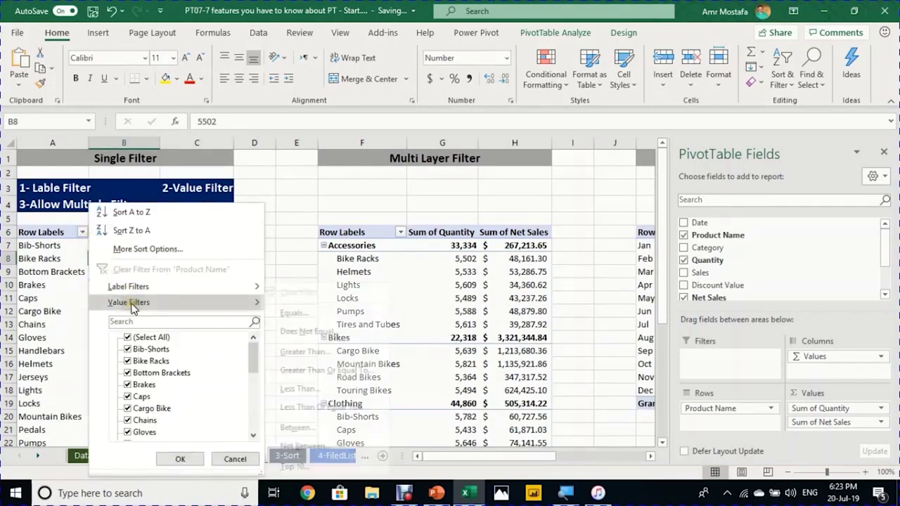
mouse_move(134, 303)
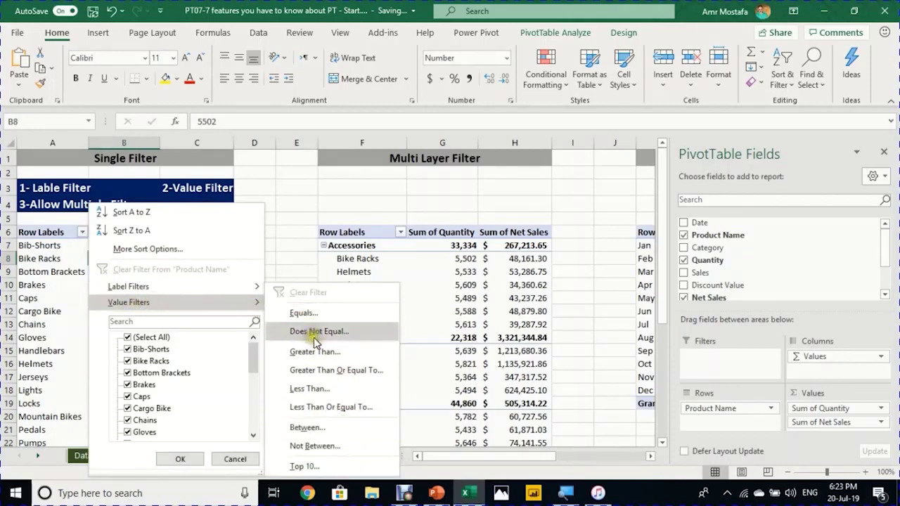
left_click(333, 391)
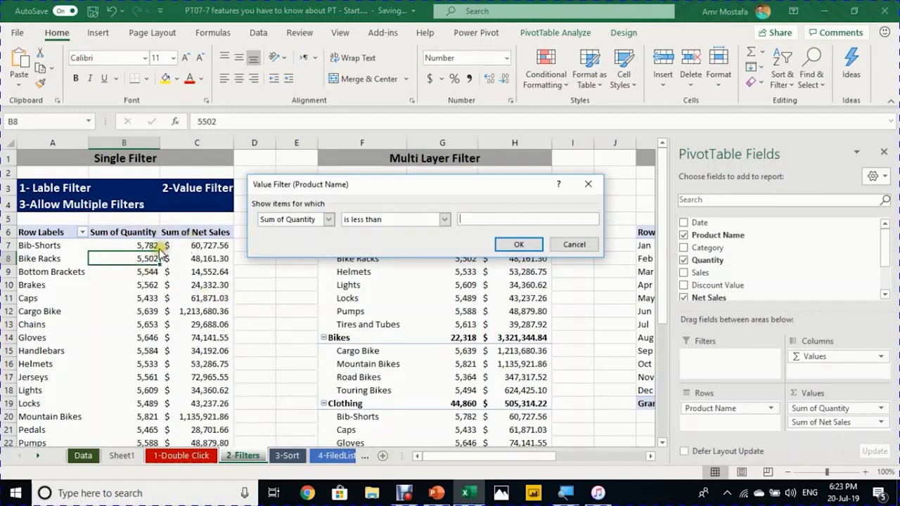
left_click(328, 219)
left_click(311, 239)
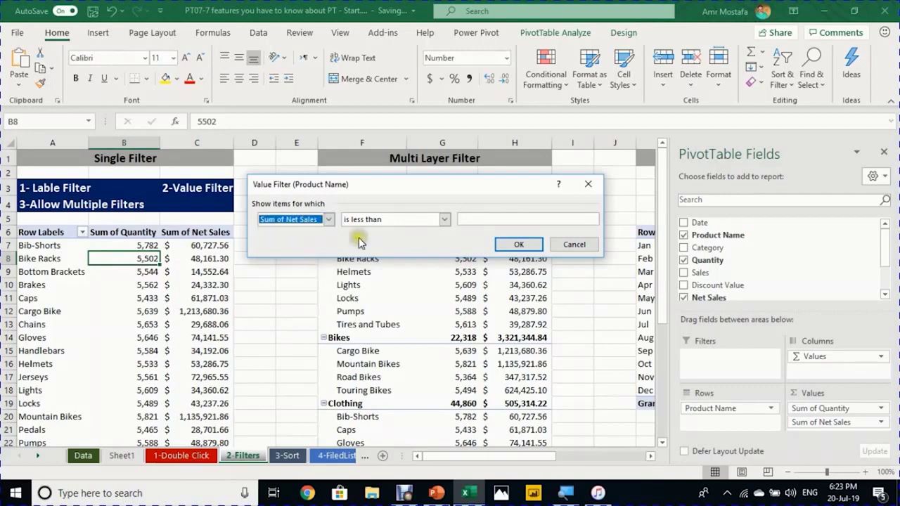
left_click(507, 222)
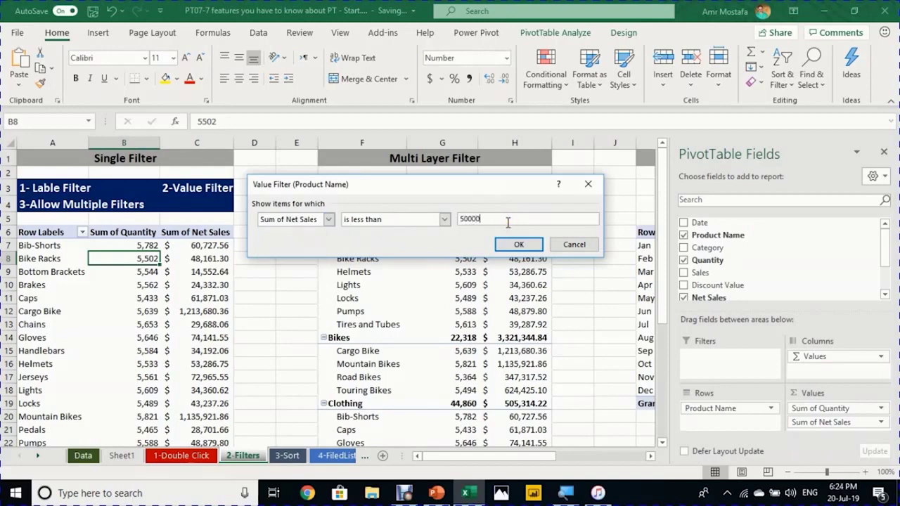
left_click(517, 243)
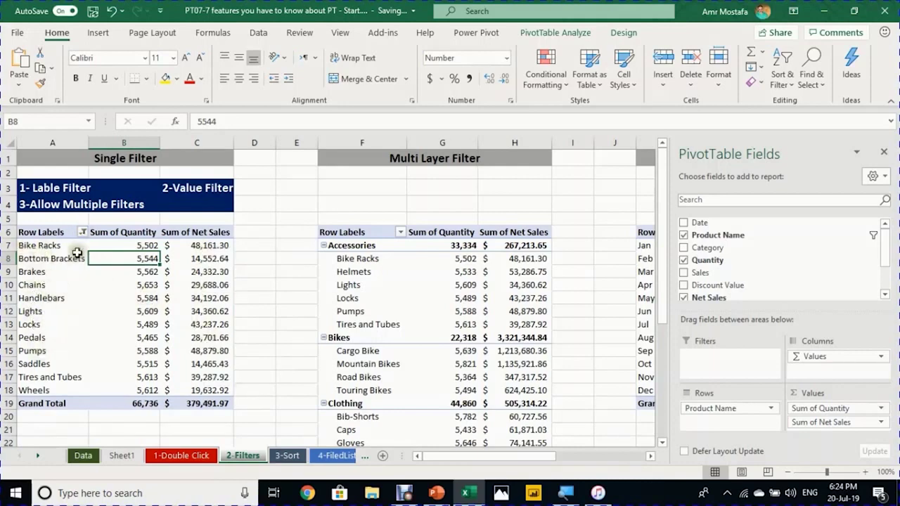
Step: Apply a label filter to the Single Filter row labels for product names containing "Bike*"
left_click(83, 232)
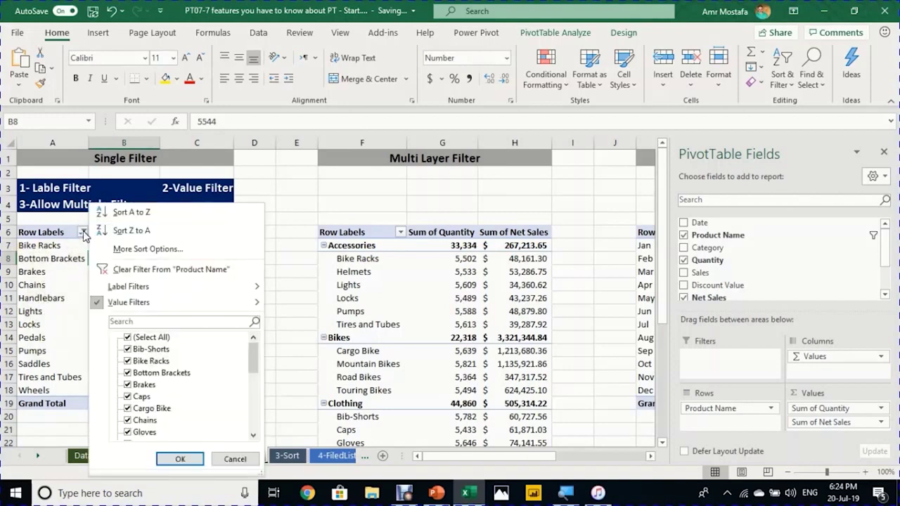
mouse_move(116, 292)
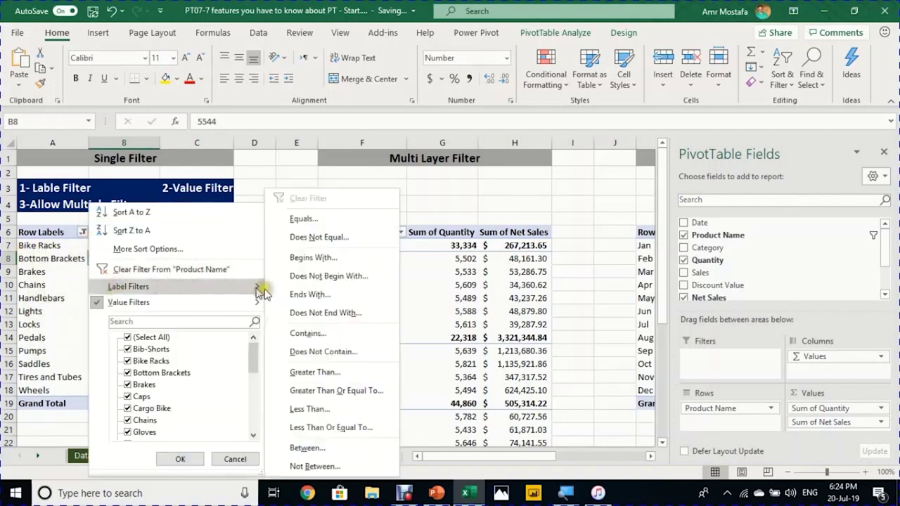
left_click(310, 335)
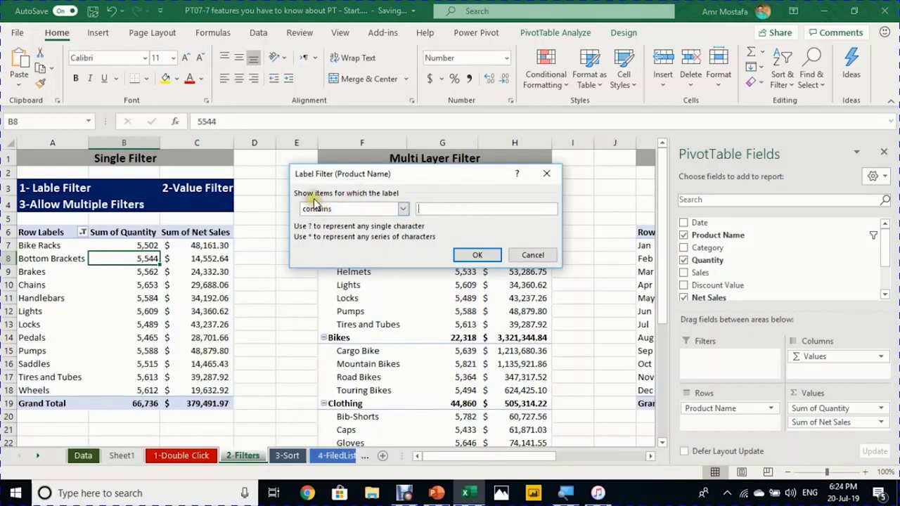
left_click(352, 211)
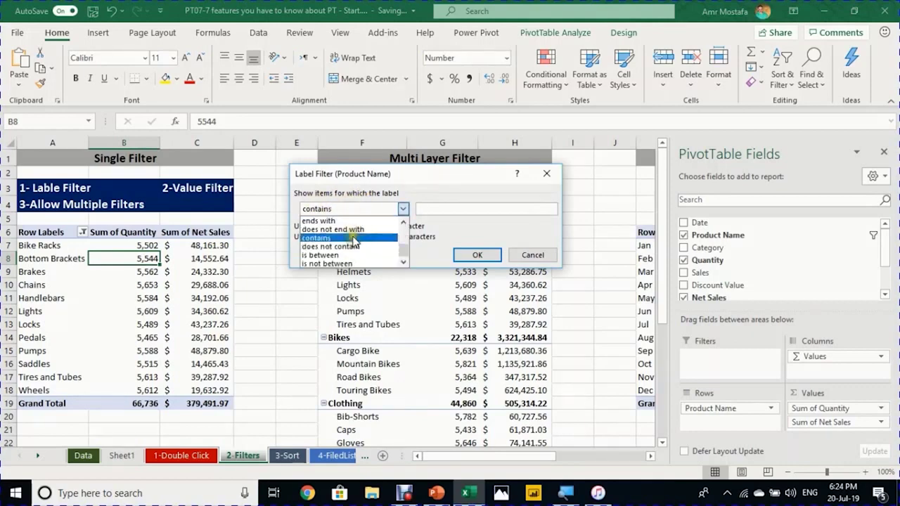
left_click(354, 239)
left_click(452, 209)
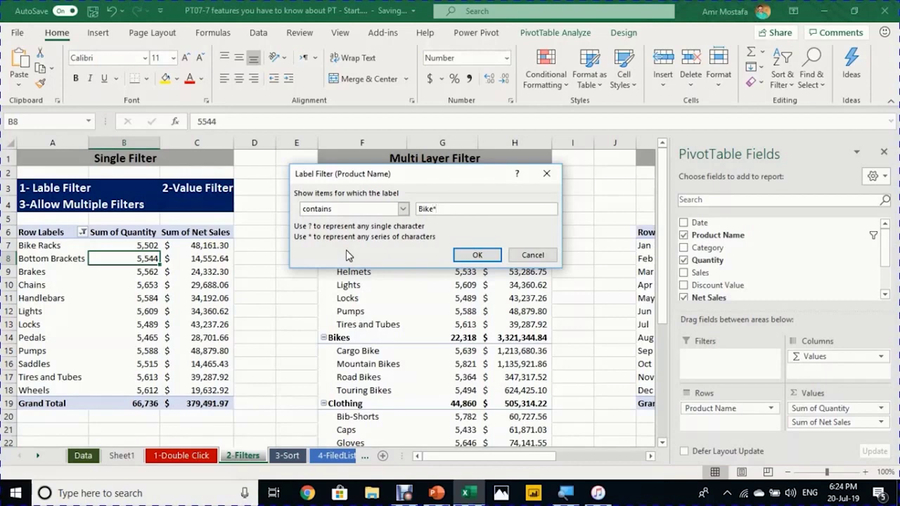
left_click(437, 209)
left_click(481, 256)
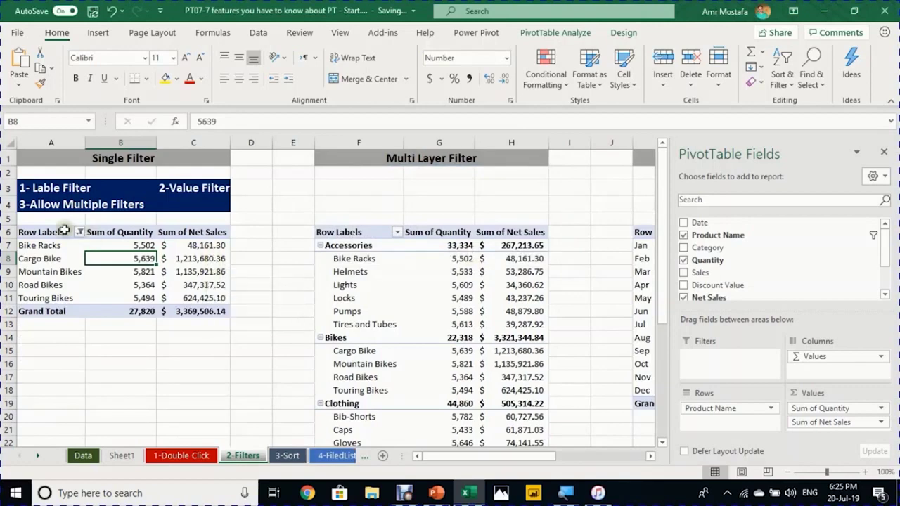
Step: Check whether the label filter and value filter are active on the Single Filter pivot table's row labels
left_click(78, 233)
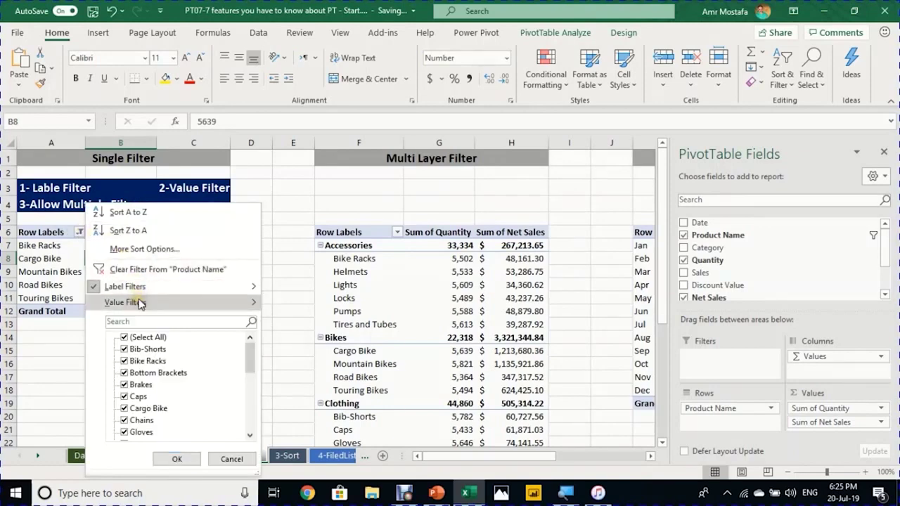
mouse_move(140, 302)
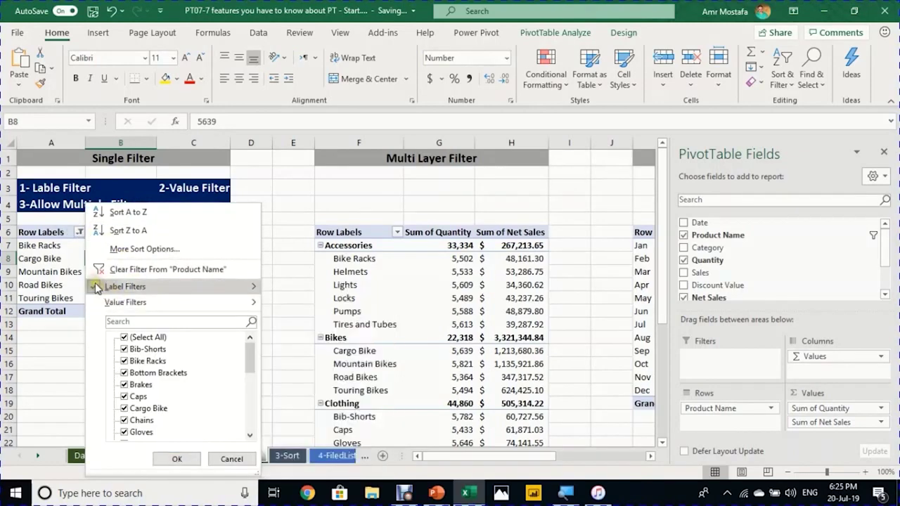
mouse_move(103, 290)
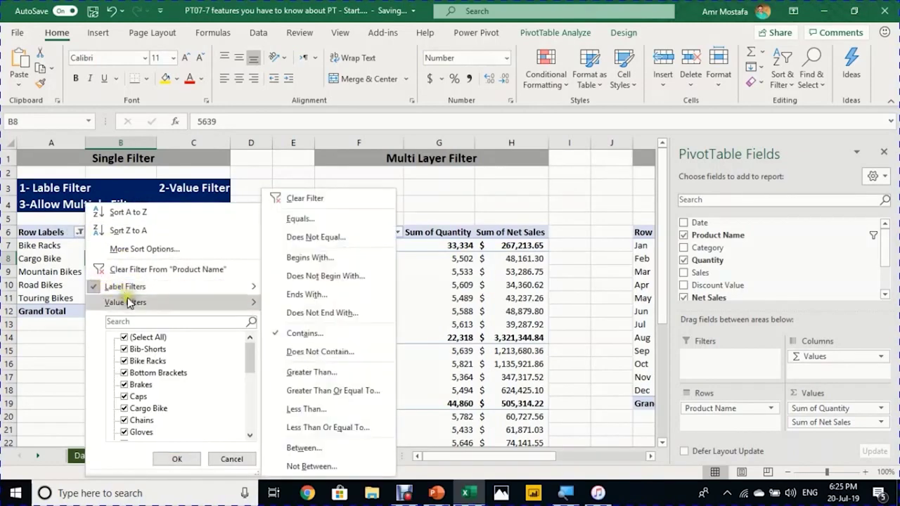
mouse_move(129, 302)
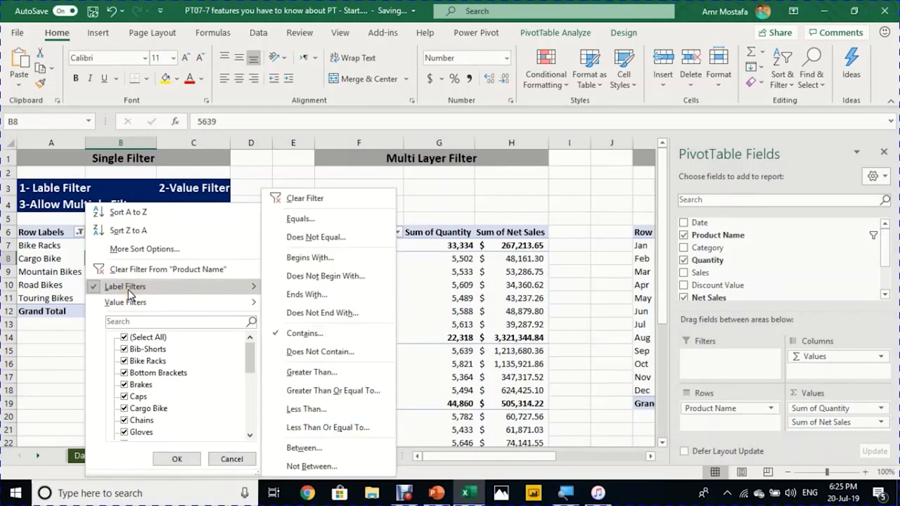
left_click(59, 262)
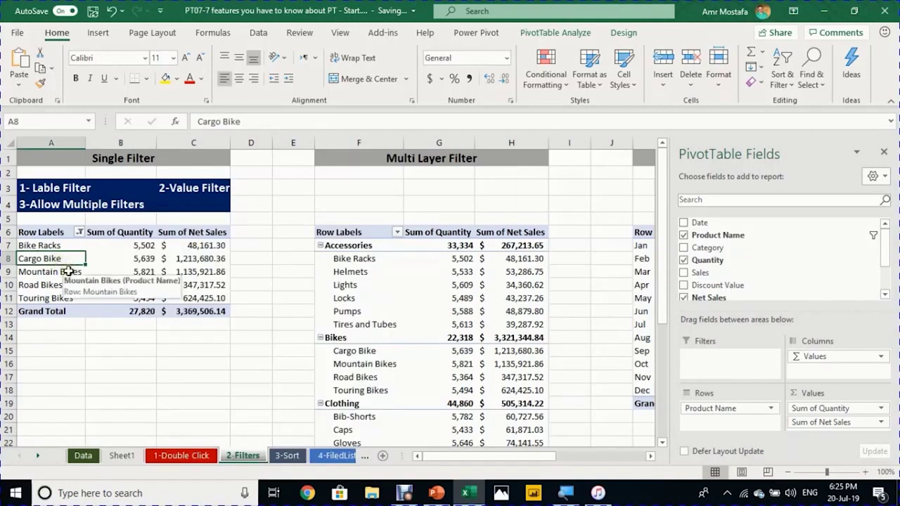
Step: Open the Totals & Filters settings in the Single Filter pivot table's PivotTable Options
left_click(137, 272)
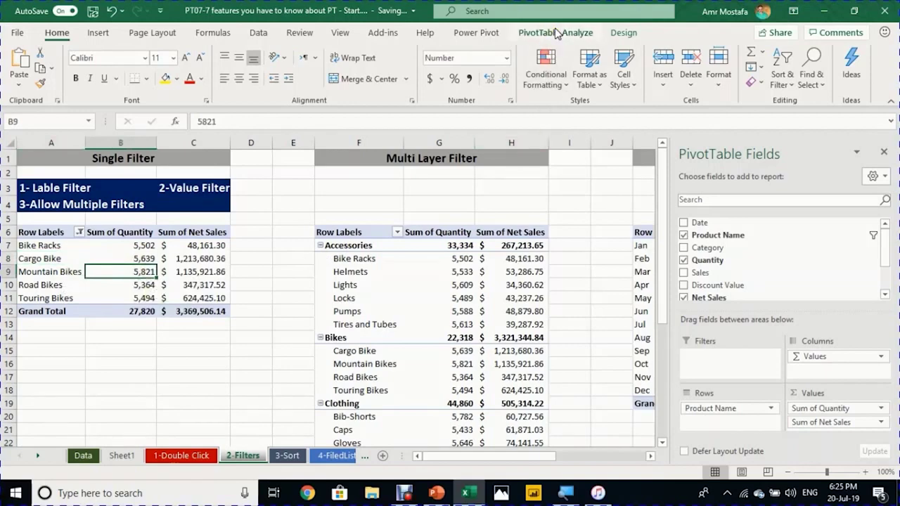
left_click(556, 33)
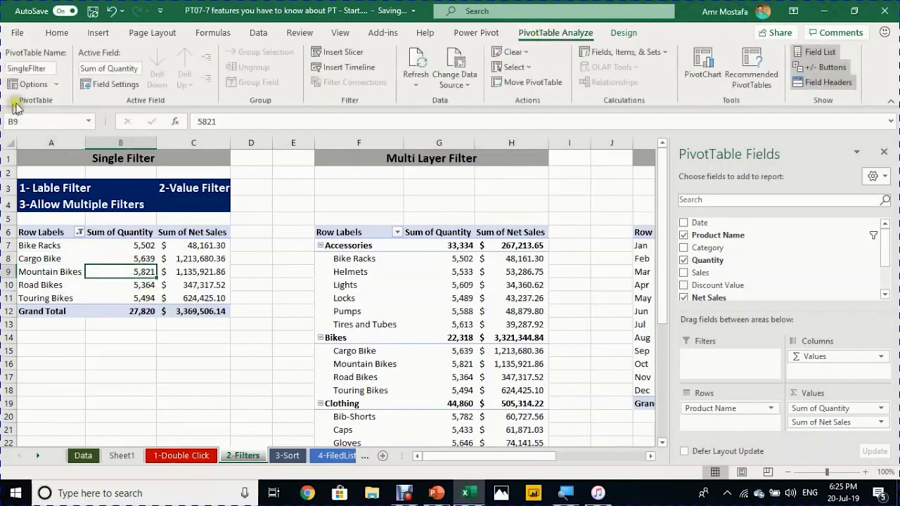
left_click(27, 84)
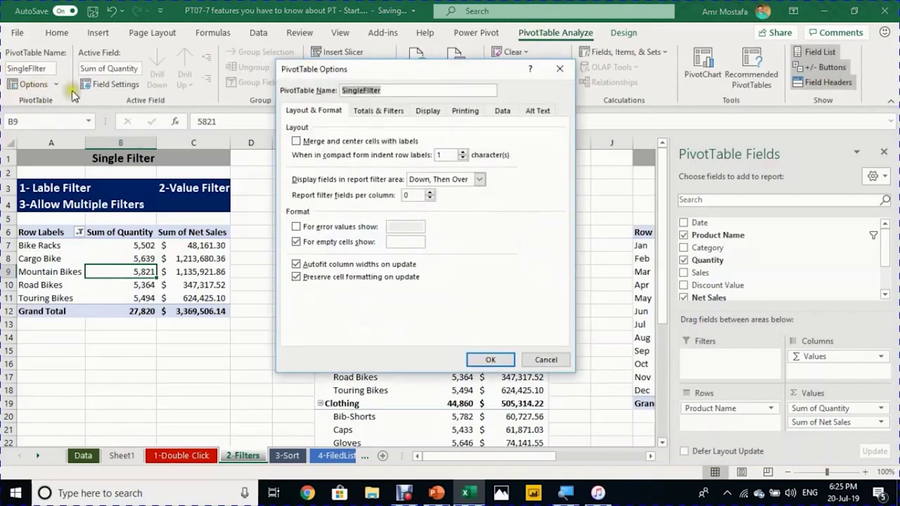
left_click(383, 114)
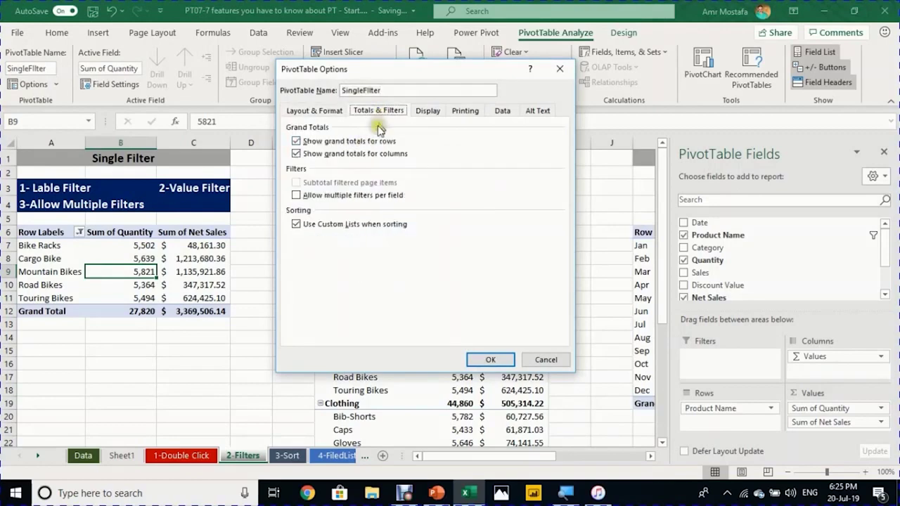
Step: Allow multiple filters per field in the Single Filter PivotTable, and add a Product Name value filter where Sum of Net Sales is less than a limit
left_click(298, 201)
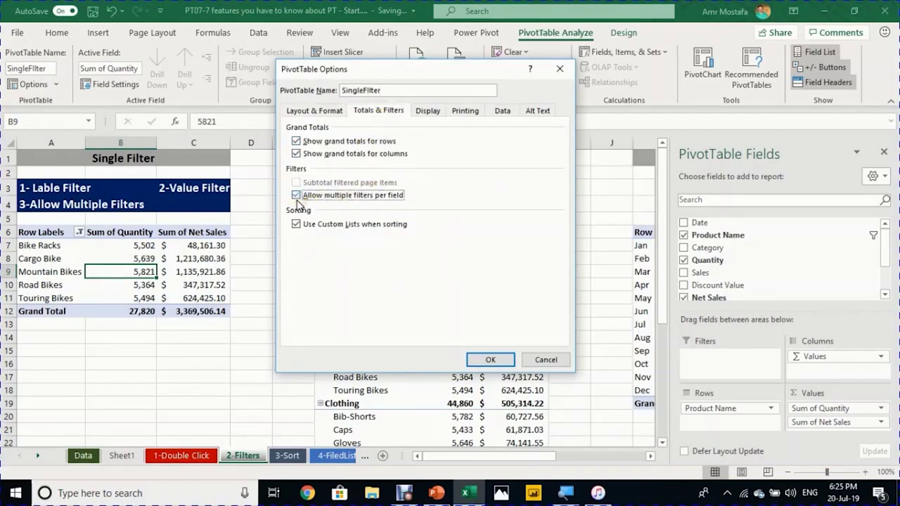
left_click(490, 359)
left_click(80, 232)
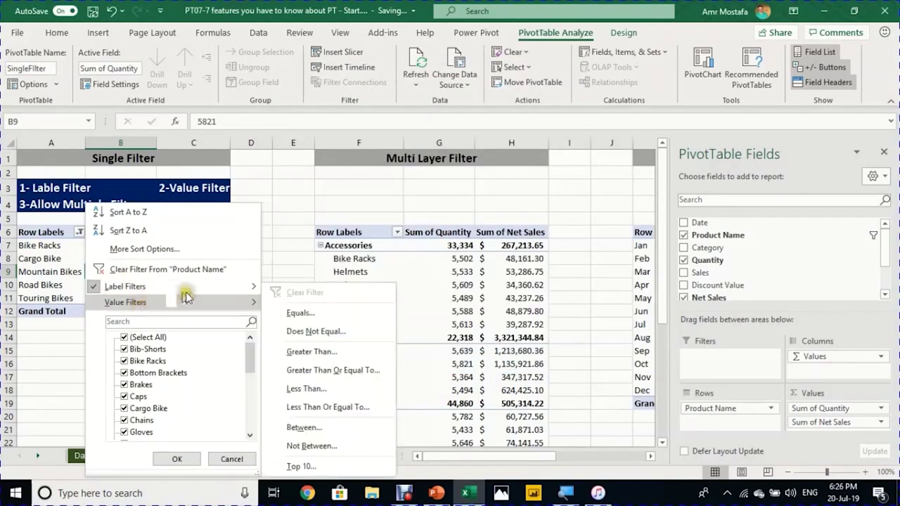
left_click(315, 388)
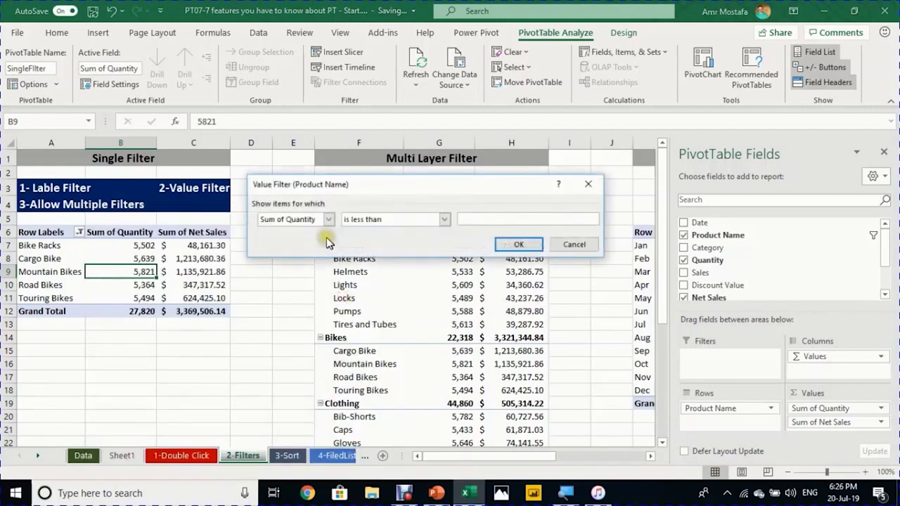
left_click(327, 220)
left_click(301, 240)
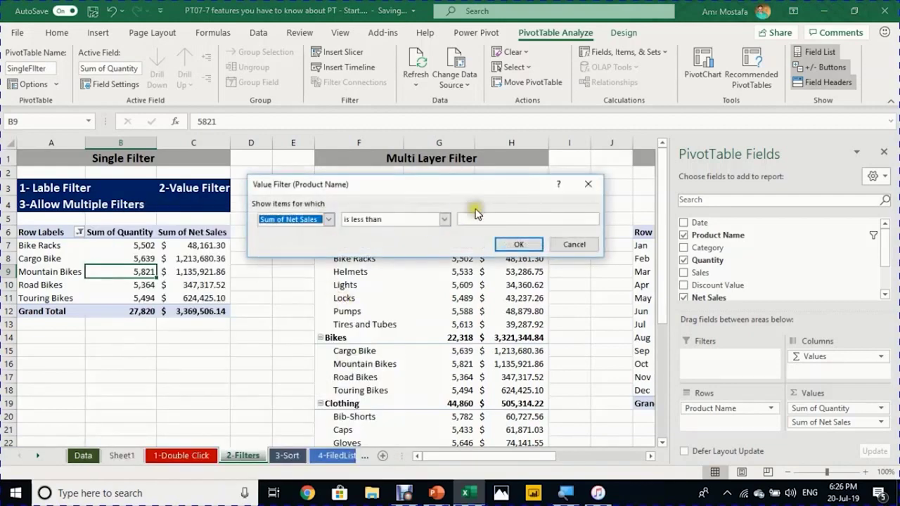
left_click(482, 219)
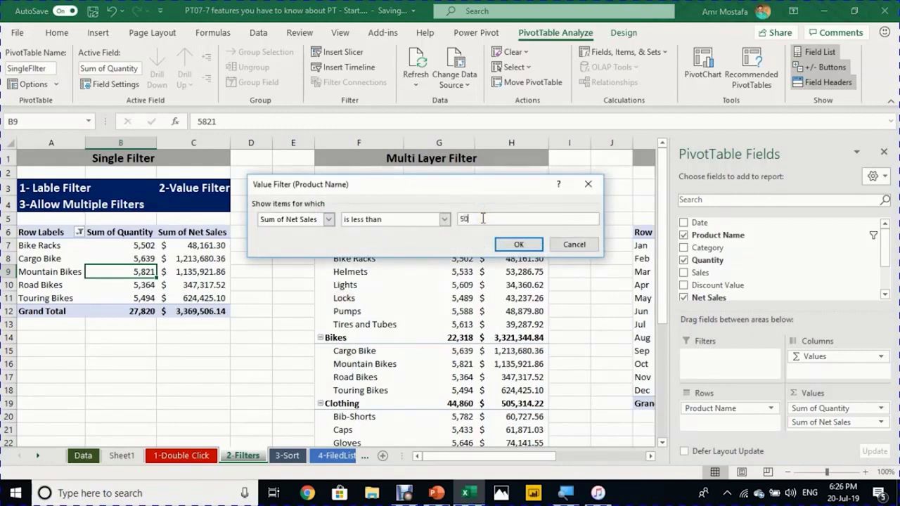
left_click(510, 244)
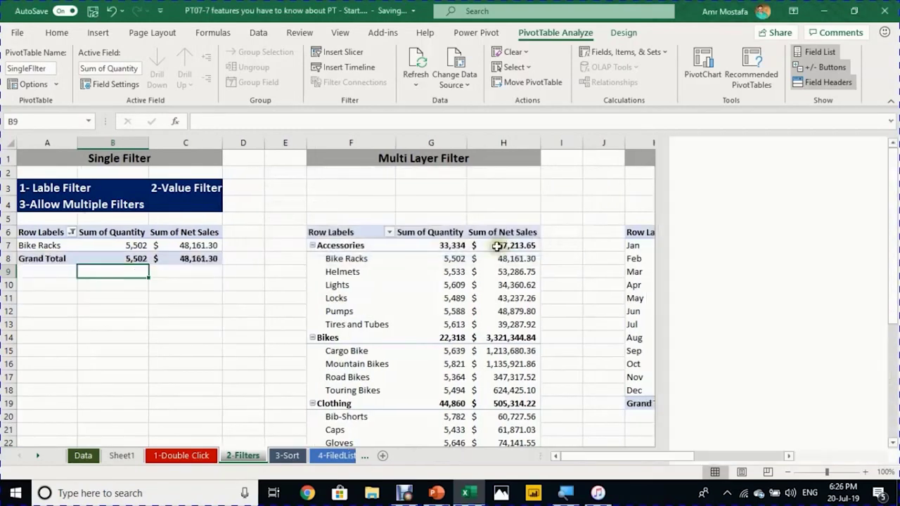
Step: Compare the row label filter options of the Single Filter and Multi Layer Filter PivotTables, including the selectable fields in the latter
left_click(72, 232)
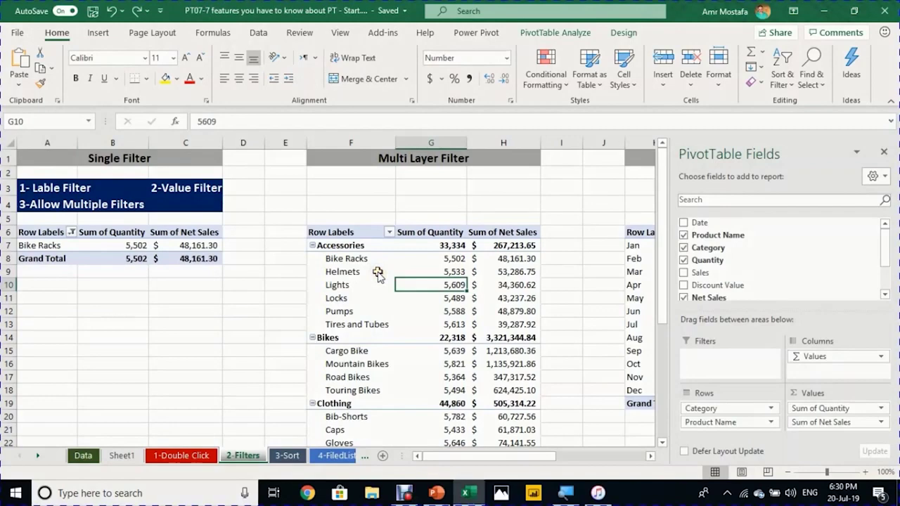
left_click(346, 267)
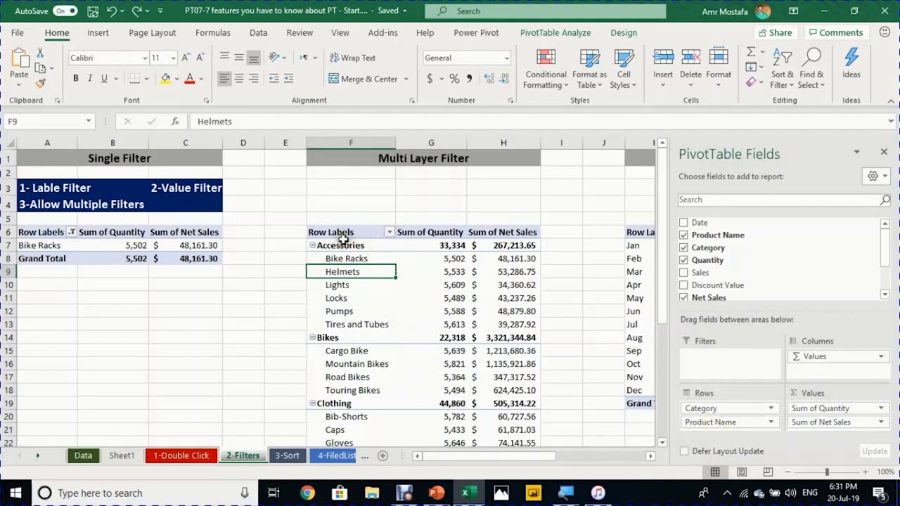
left_click(389, 233)
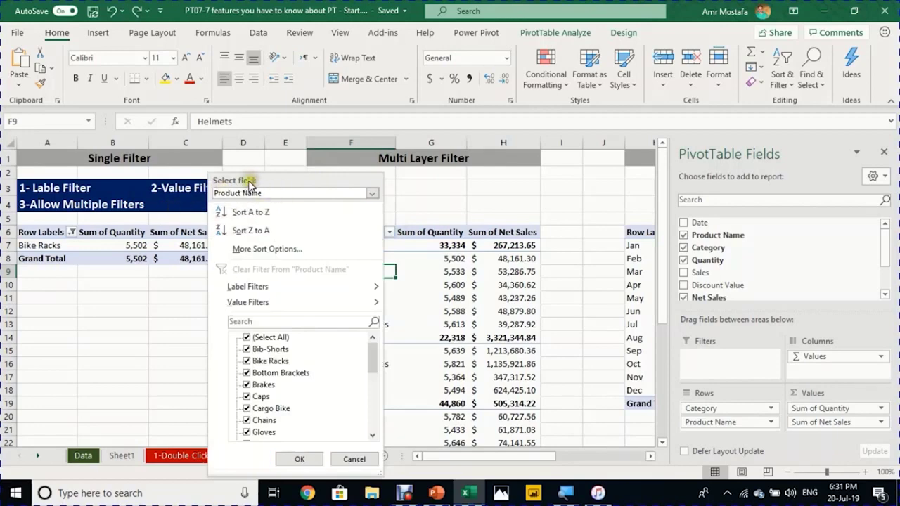
left_click(373, 193)
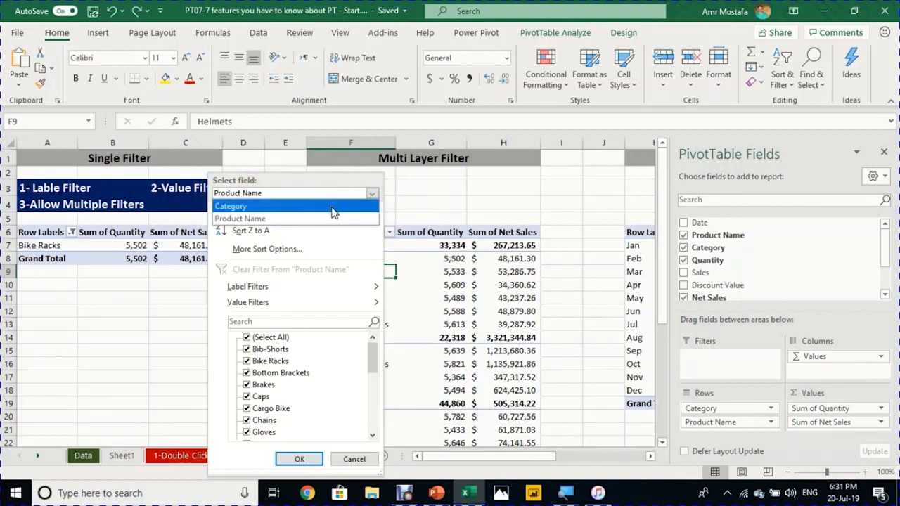
left_click(450, 184)
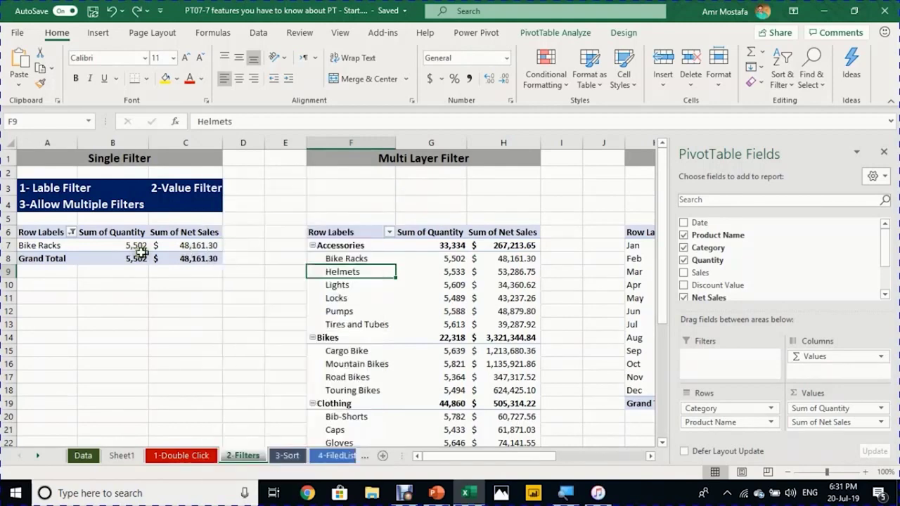
left_click(105, 244)
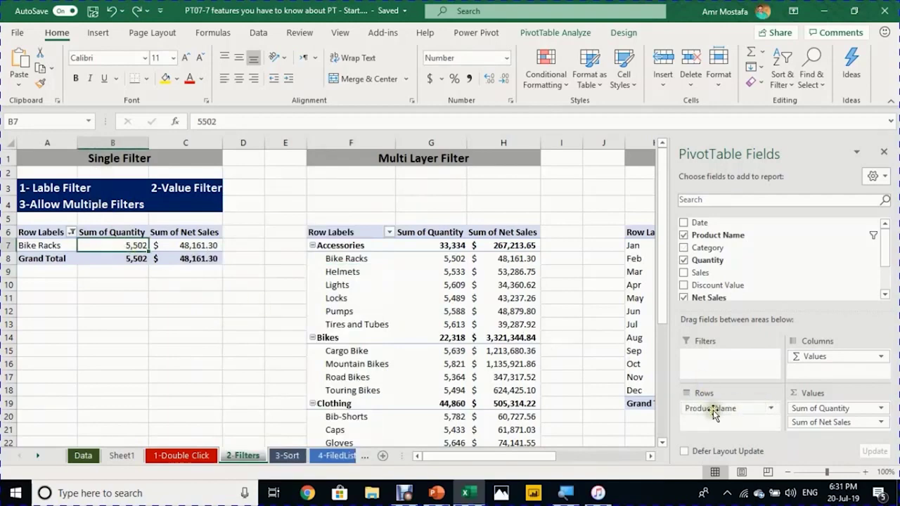
left_click(71, 232)
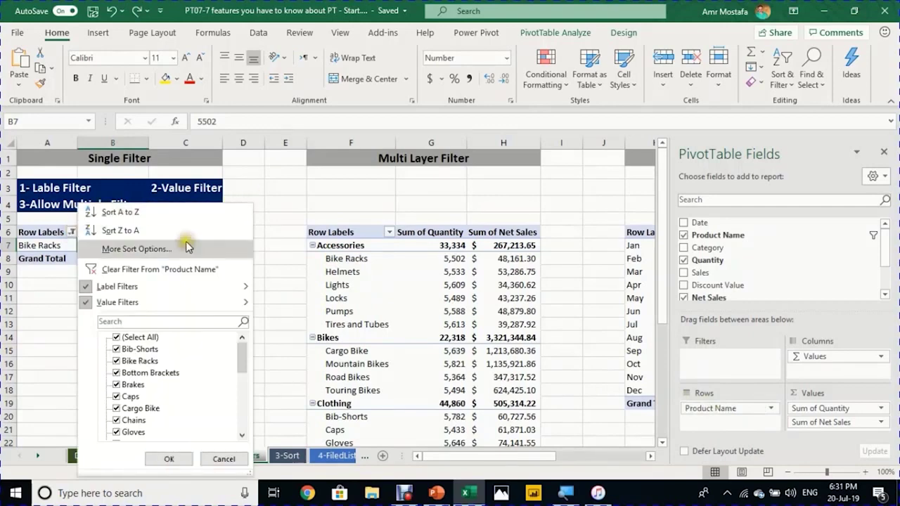
left_click(328, 261)
Step: Filter the Multi Layer Filter PivotTable's Category field to only Accessories and Bikes
left_click(388, 230)
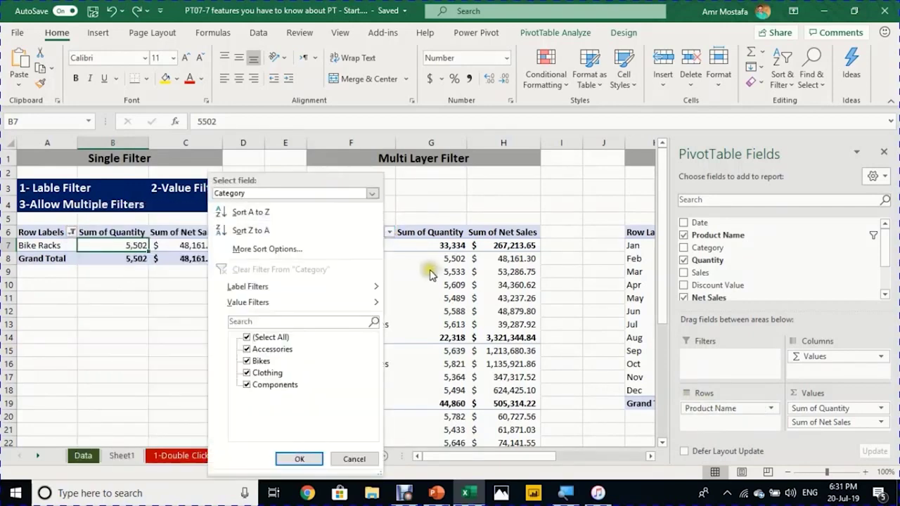
left_click(255, 339)
left_click(250, 350)
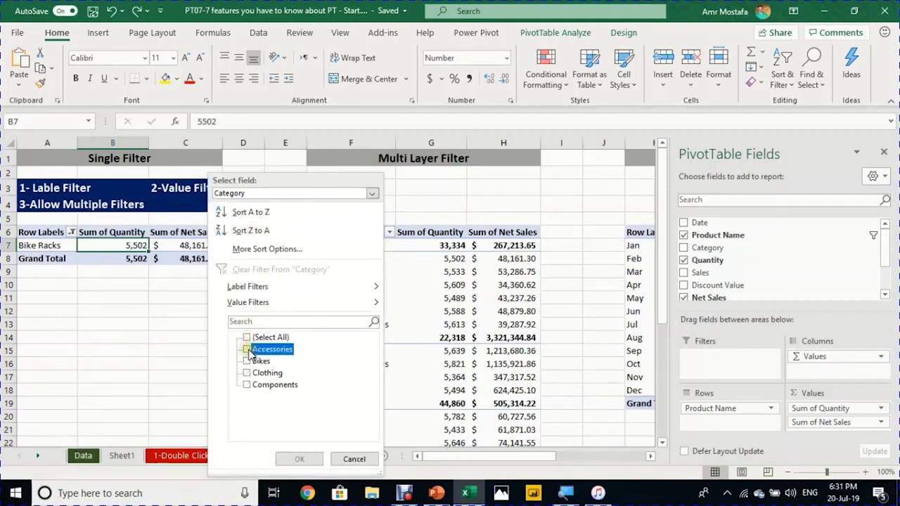
left_click(256, 361)
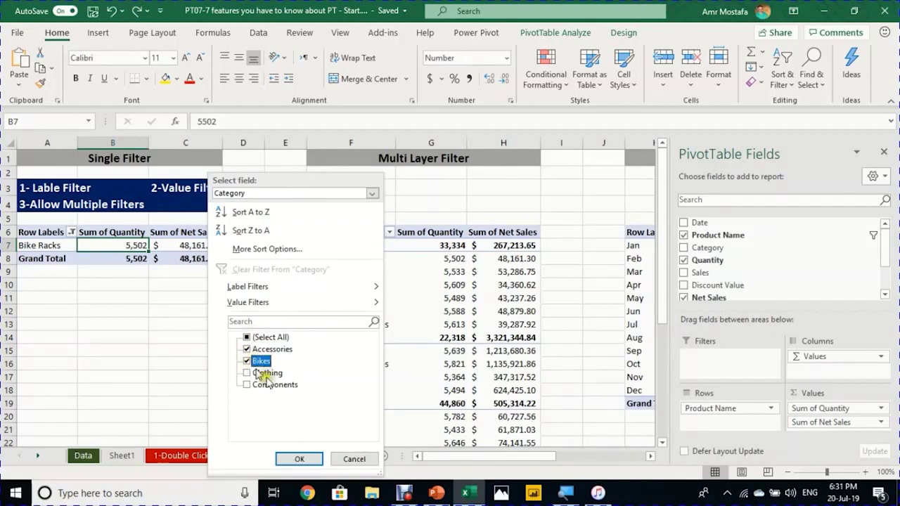
left_click(299, 459)
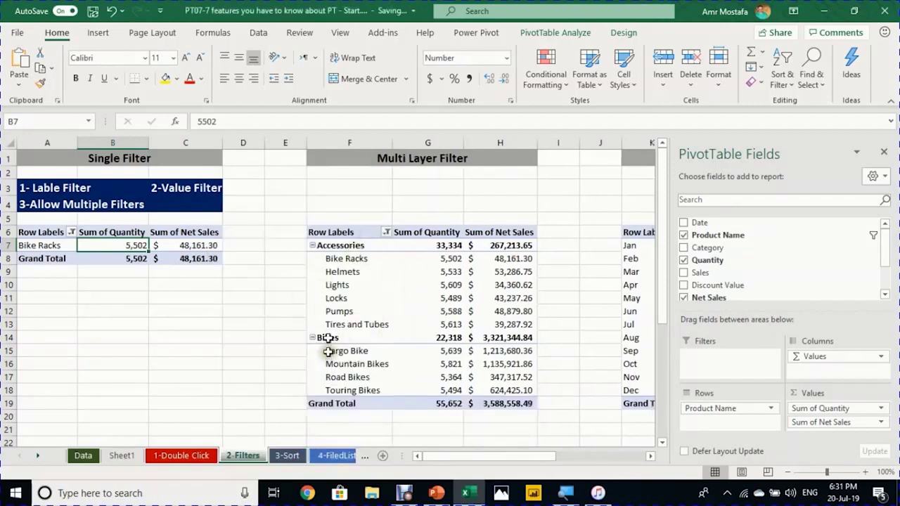
Step: Filter the Multi Layer Filter PivotTable's Product Name field to the items matching the search "bike"
left_click(380, 233)
left_click(386, 232)
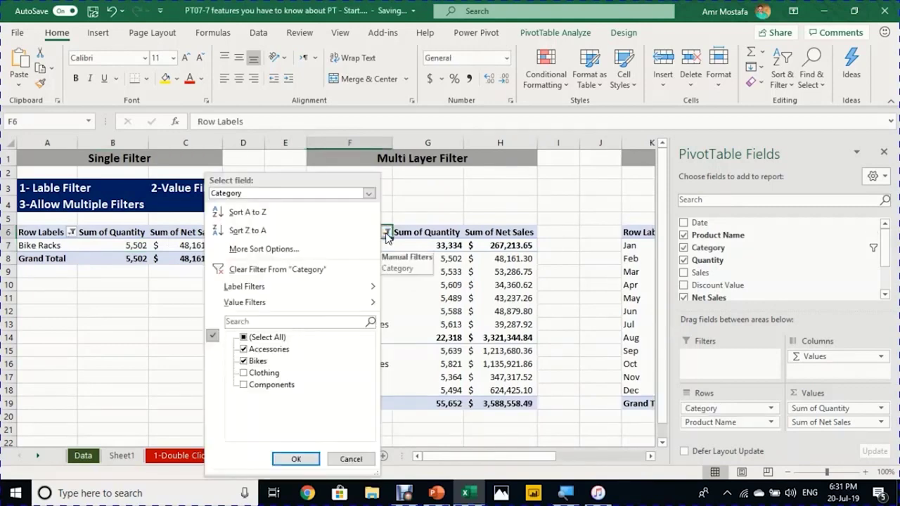
left_click(368, 193)
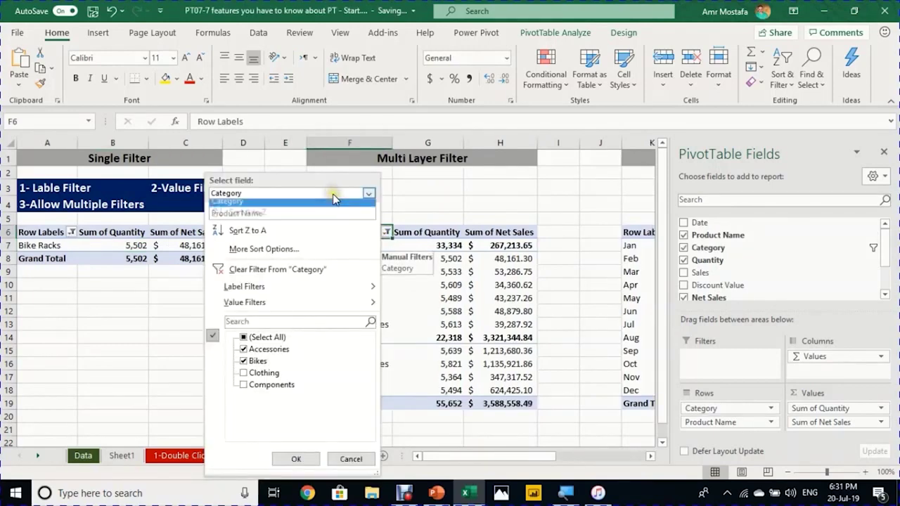
left_click(302, 218)
left_click(291, 323)
type("bike")
key("Return")
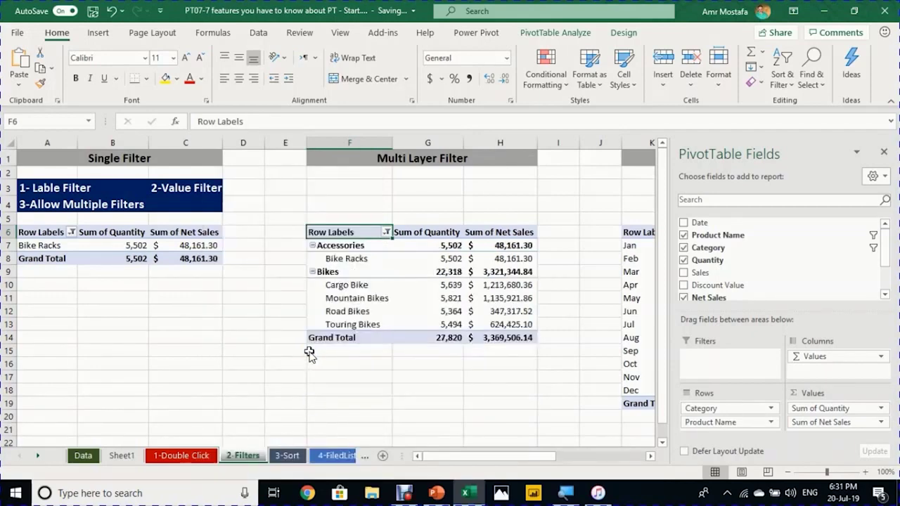
Step: Examine the filtered Multi Layer Filter rows and review which items are selected in the Category and Product Name filters
left_click(360, 259)
left_click(357, 245)
left_click_drag(363, 284, 365, 310)
left_click(354, 271)
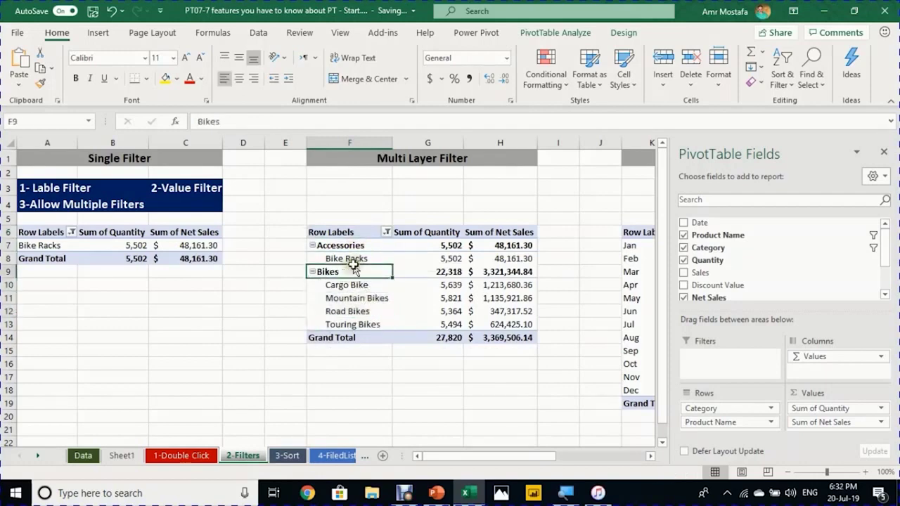
left_click(386, 232)
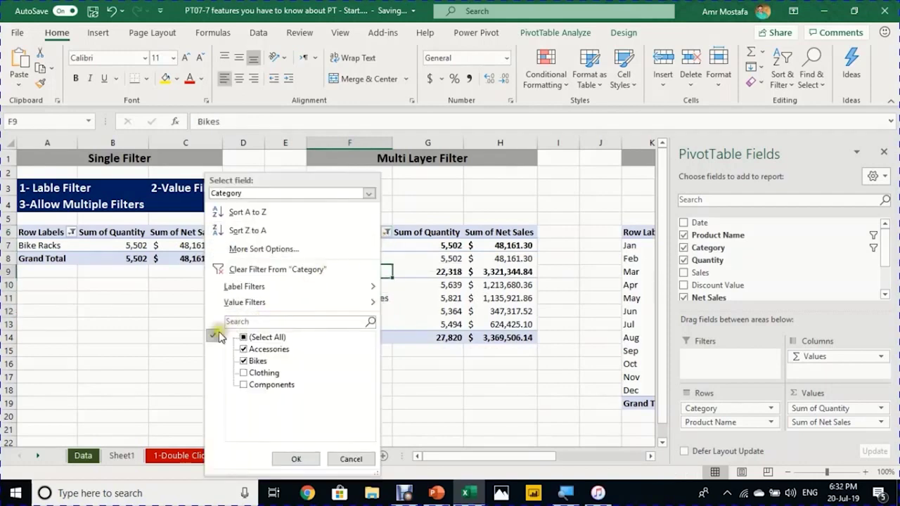
left_click(277, 193)
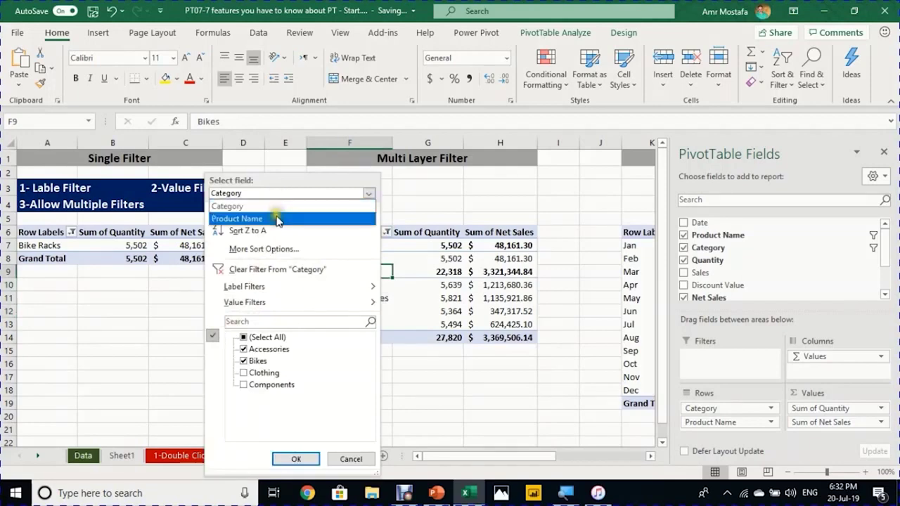
left_click(277, 219)
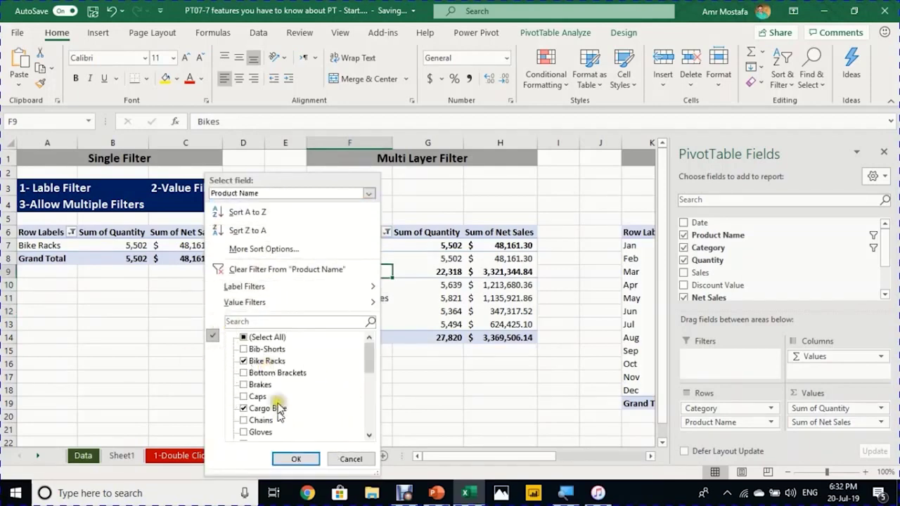
left_click(349, 458)
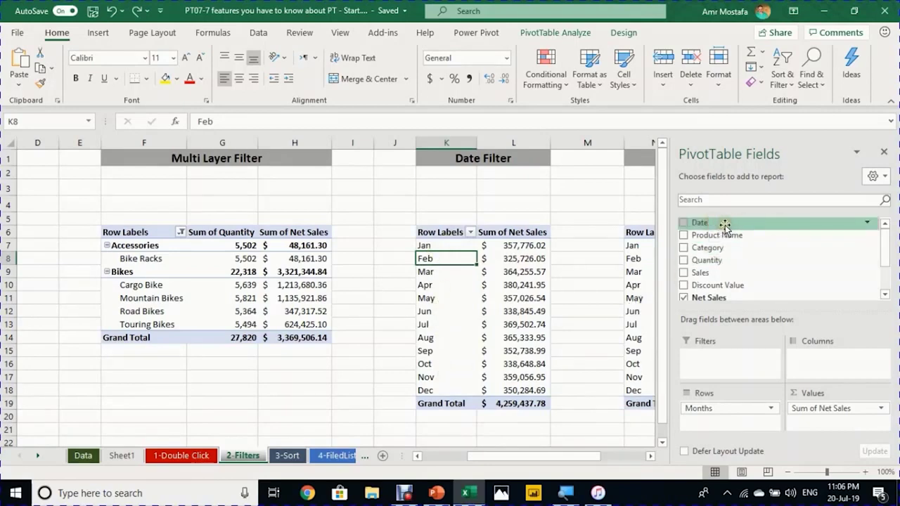
Step: Examine the available fields and date filters for the Date Filter PivotTable, including the calendar of the Equals condition
scroll(721, 224, "down", 1)
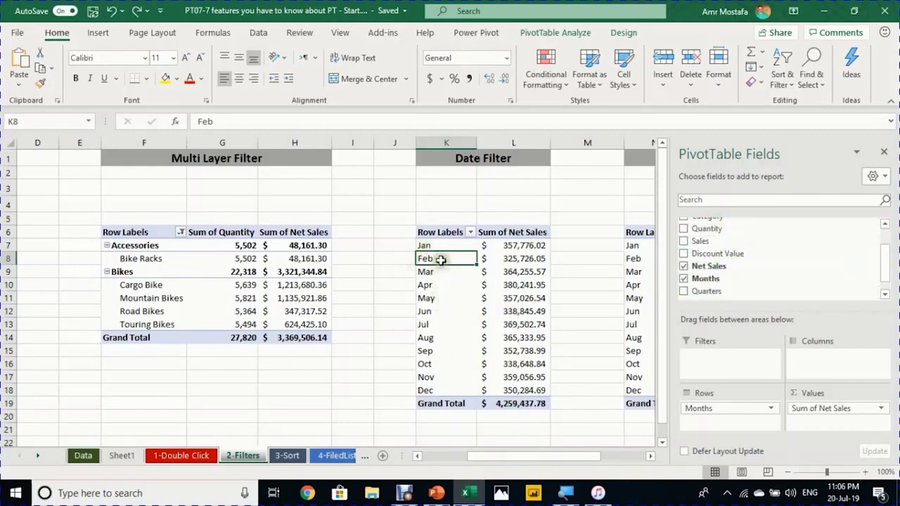
left_click(470, 233)
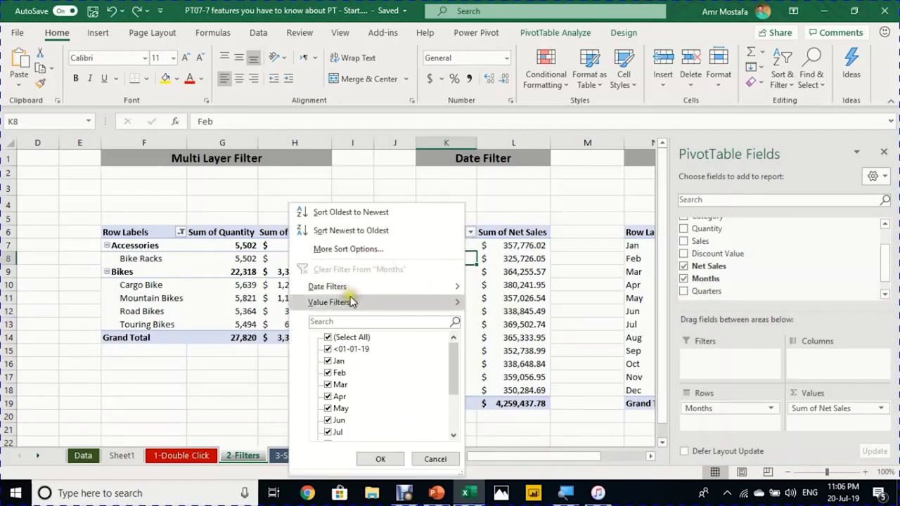
mouse_move(355, 285)
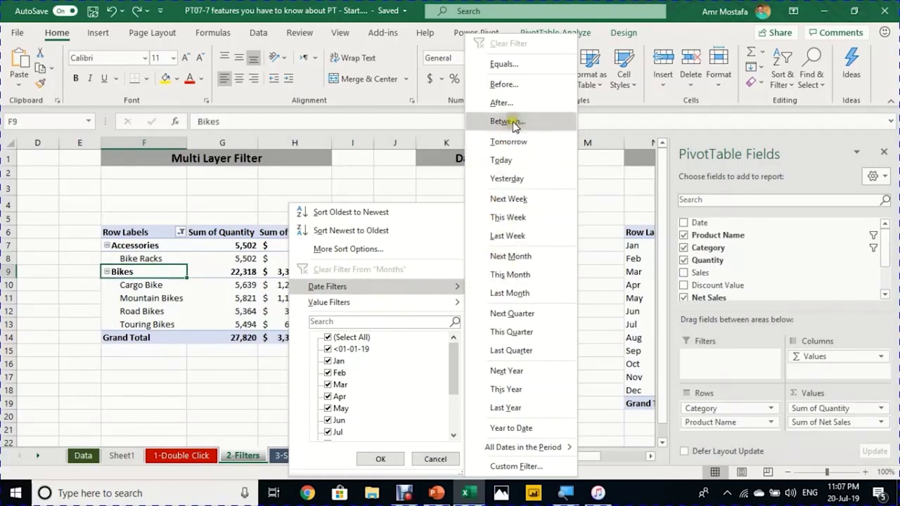
left_click(532, 69)
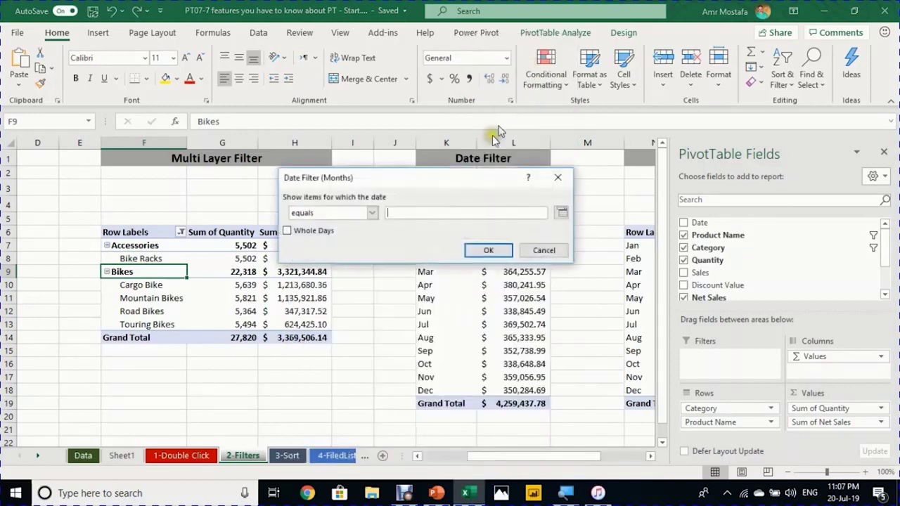
left_click(563, 213)
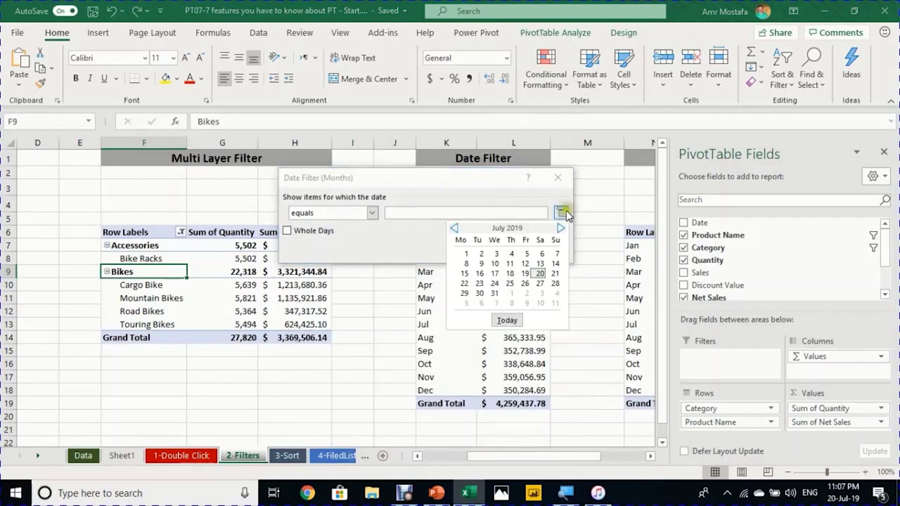
left_click(564, 212)
left_click(542, 249)
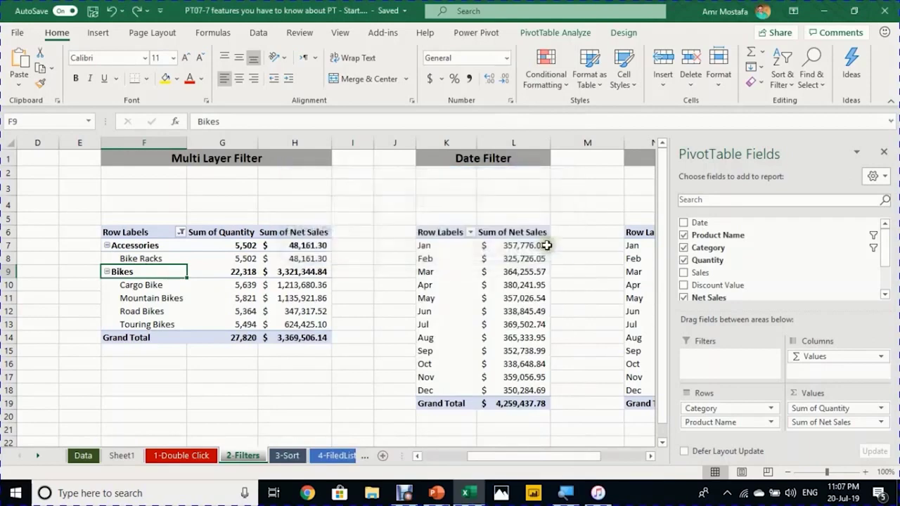
Step: Apply the Today date filter to the row labels of the Date Filter PivotTable
left_click(470, 232)
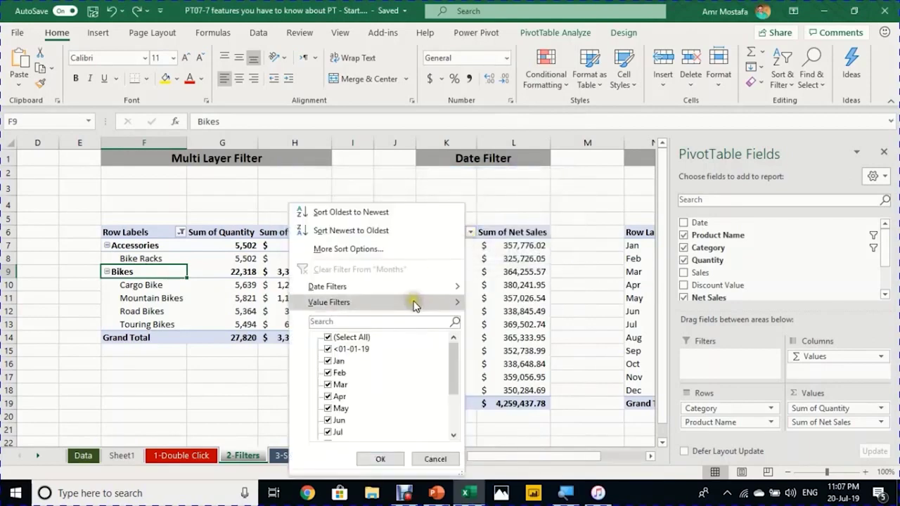
mouse_move(432, 301)
left_click(526, 158)
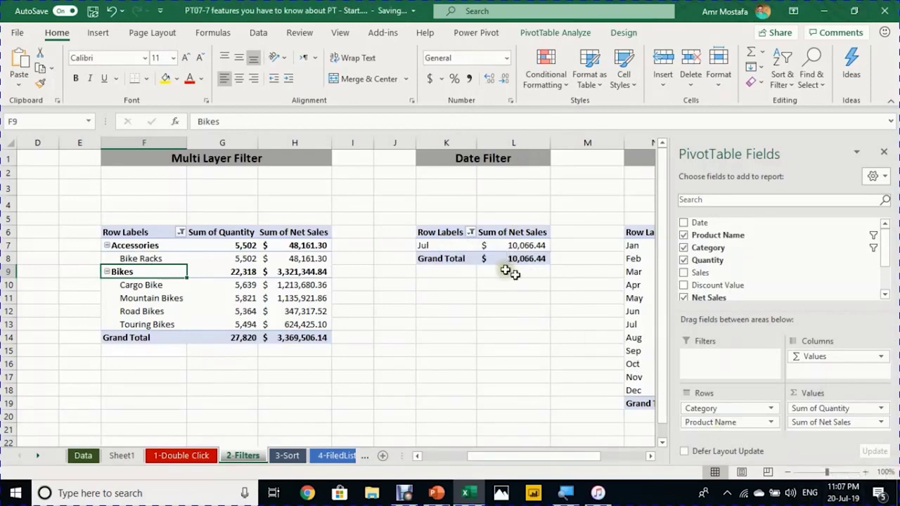
Step: Add the Date field beneath Months in the rows of the Date Filter PivotTable and select the 20-Jul row label
left_click(455, 243)
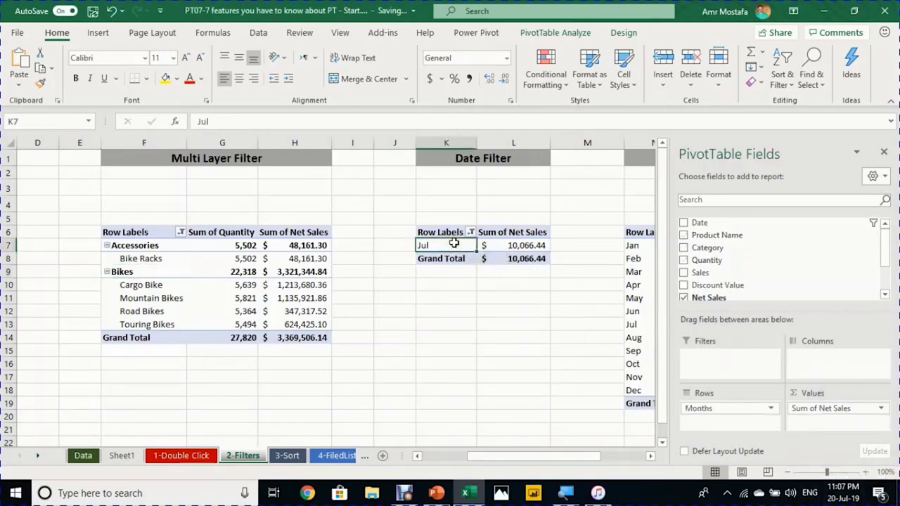
left_click_drag(699, 222, 748, 411)
left_click(452, 259)
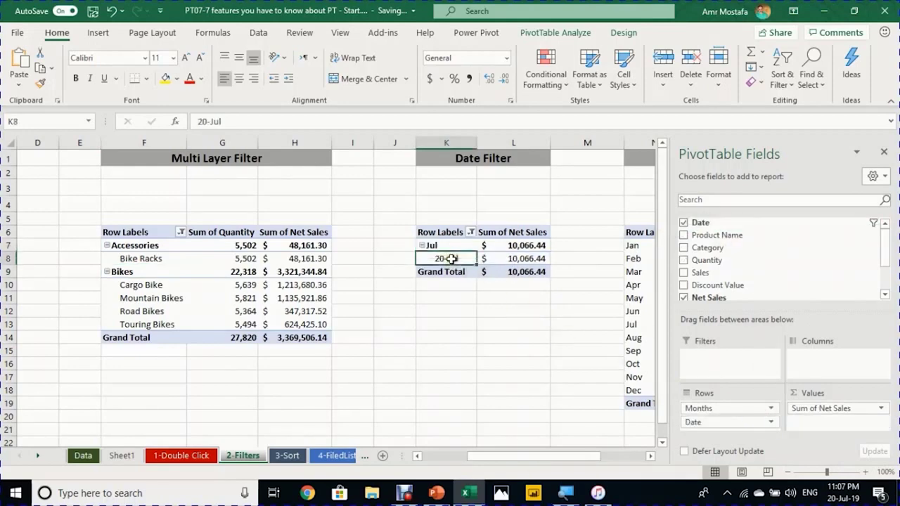
Step: Apply the Next Week date filter to the Date Filter PivotTable and check the first and last dates listed
left_click(513, 258)
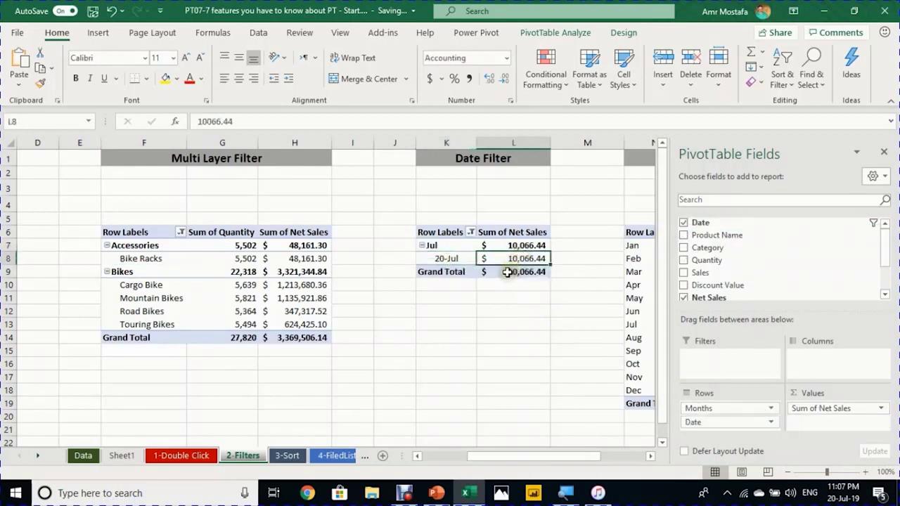
left_click(470, 233)
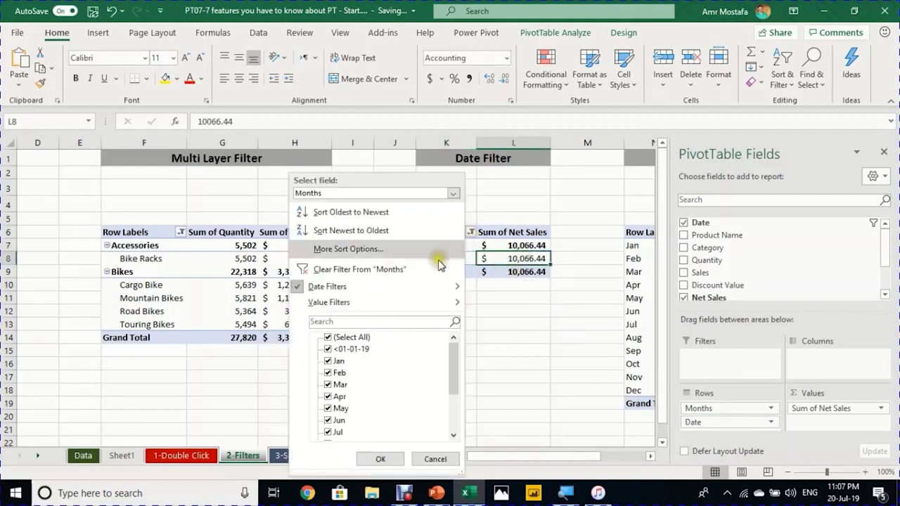
mouse_move(436, 289)
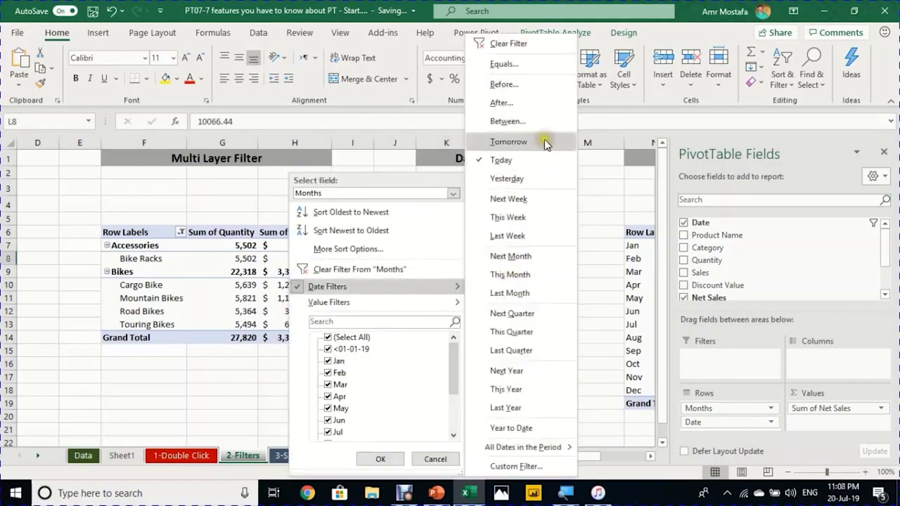
left_click(536, 202)
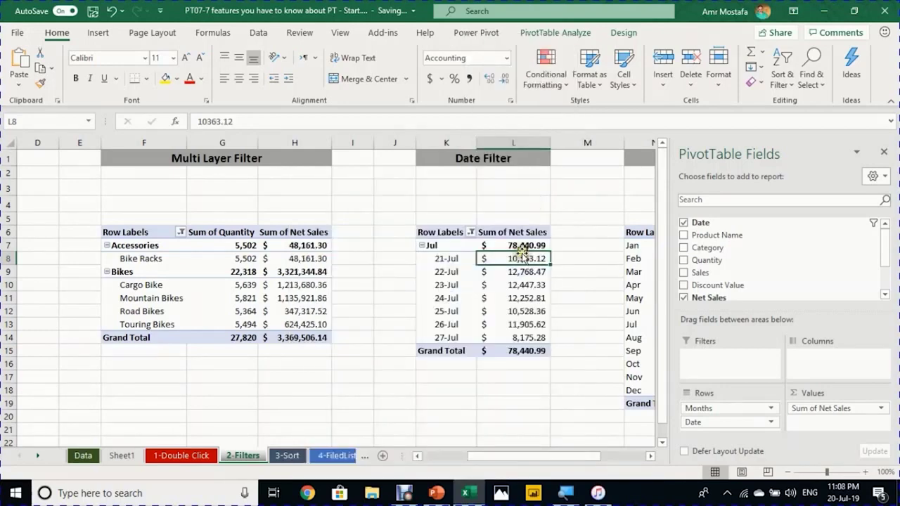
left_click(462, 258)
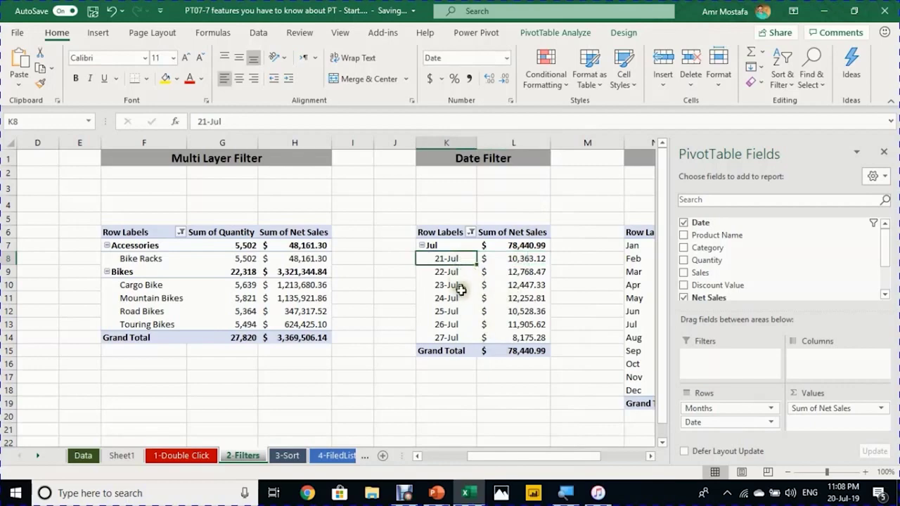
left_click(458, 337)
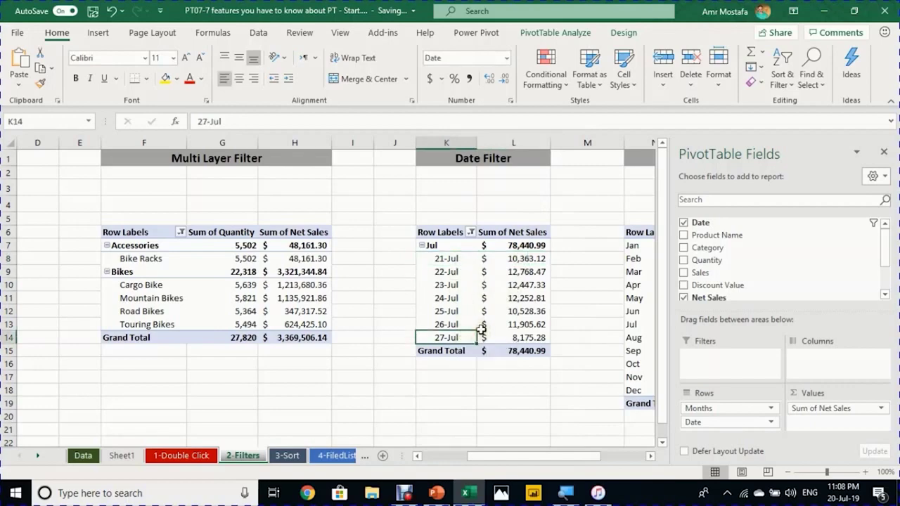
Step: Apply the This Month date filter to the Date Filter PivotTable and look through the listed days
left_click(471, 233)
mouse_move(450, 286)
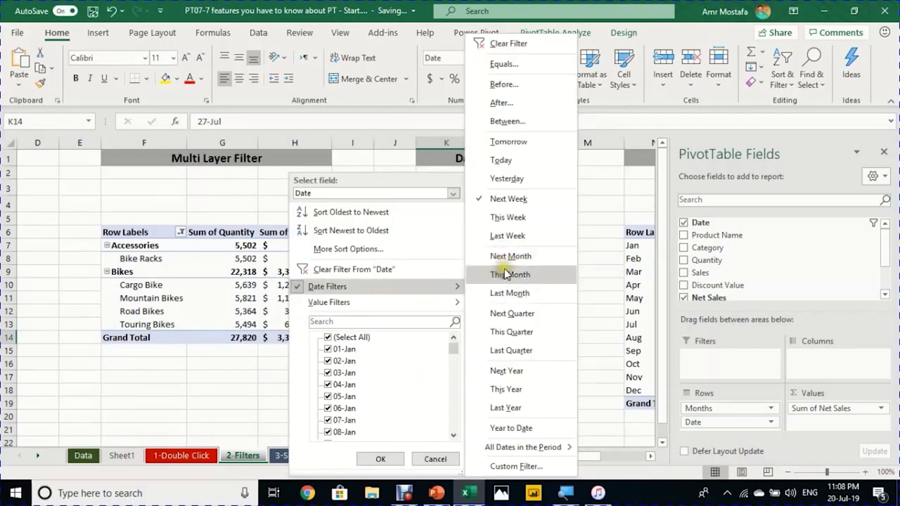
left_click(508, 274)
scroll(503, 263, "down", 5)
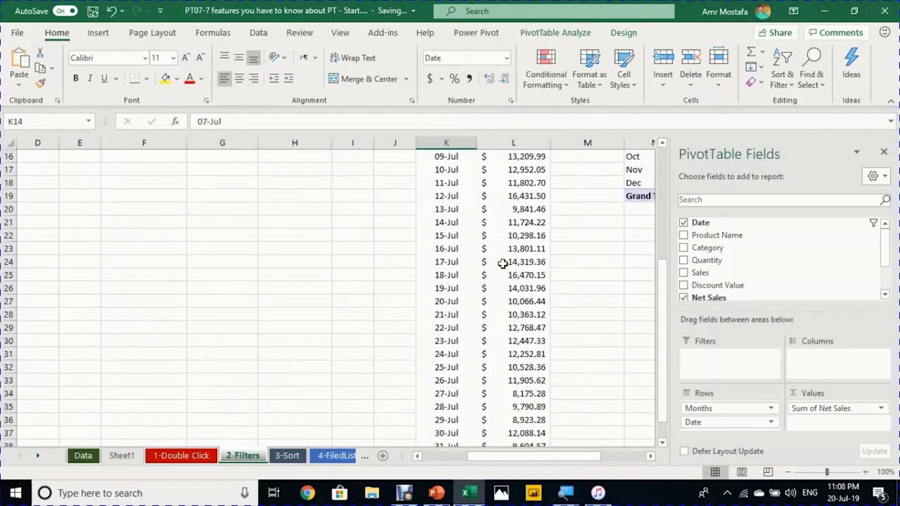
scroll(503, 263, "up", 5)
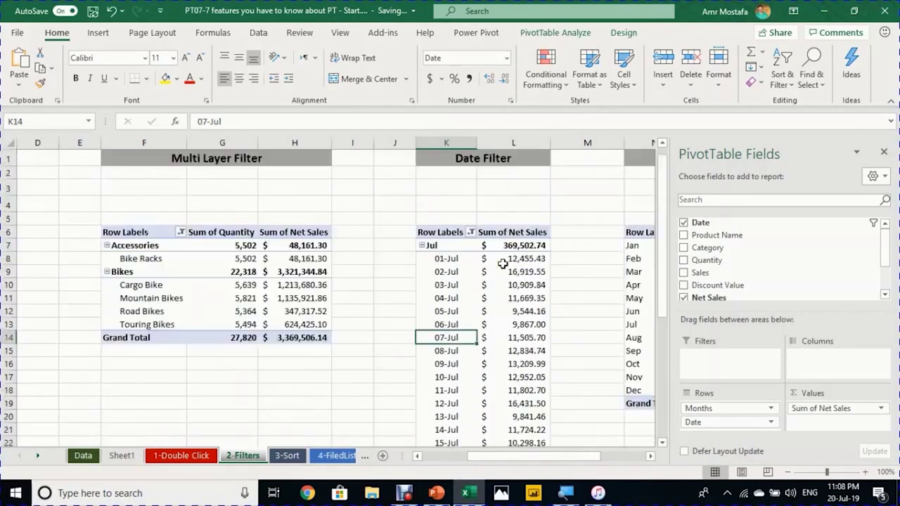
Step: Apply the This Quarter date filter to the Date Filter PivotTable and remove the Date field from its rows
left_click(470, 233)
mouse_move(426, 287)
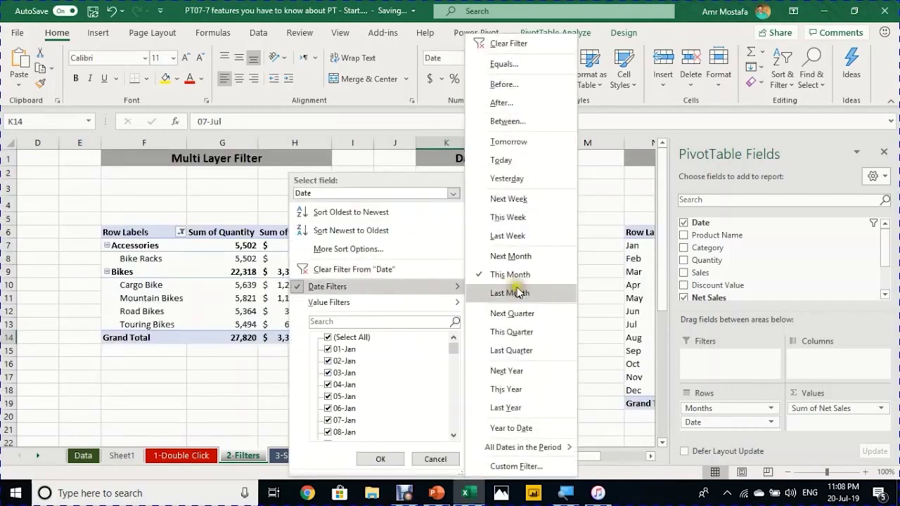
left_click(531, 331)
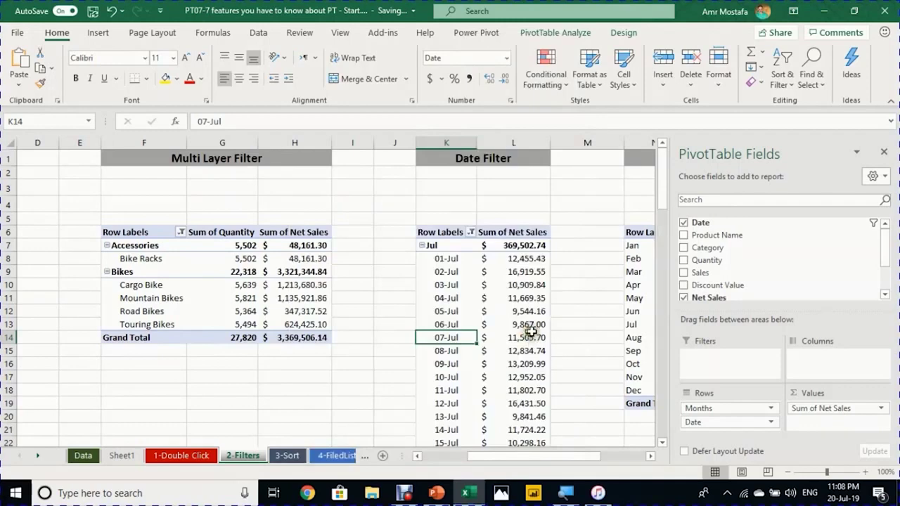
left_click(684, 222)
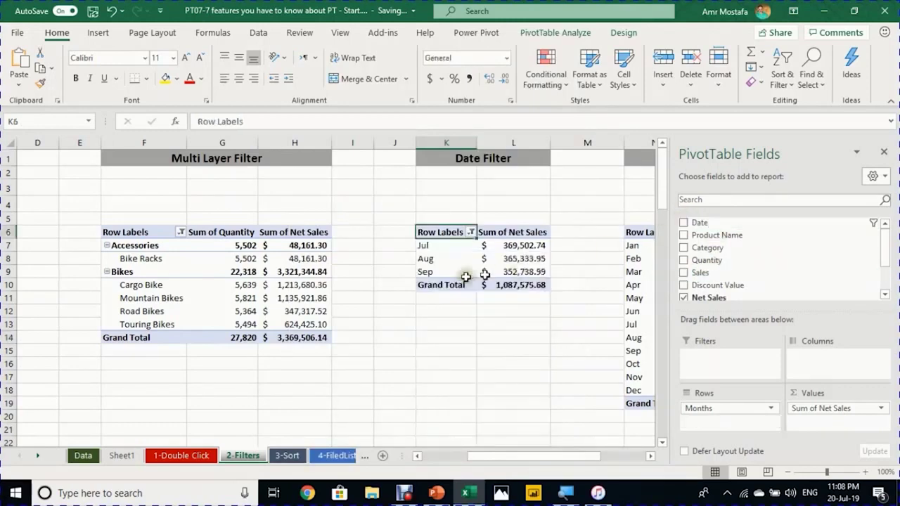
Step: Go through the Jul, Aug and Sep row labels of the Date Filter PivotTable to check the months covered
left_click(424, 245)
left_click(428, 259)
left_click(432, 272)
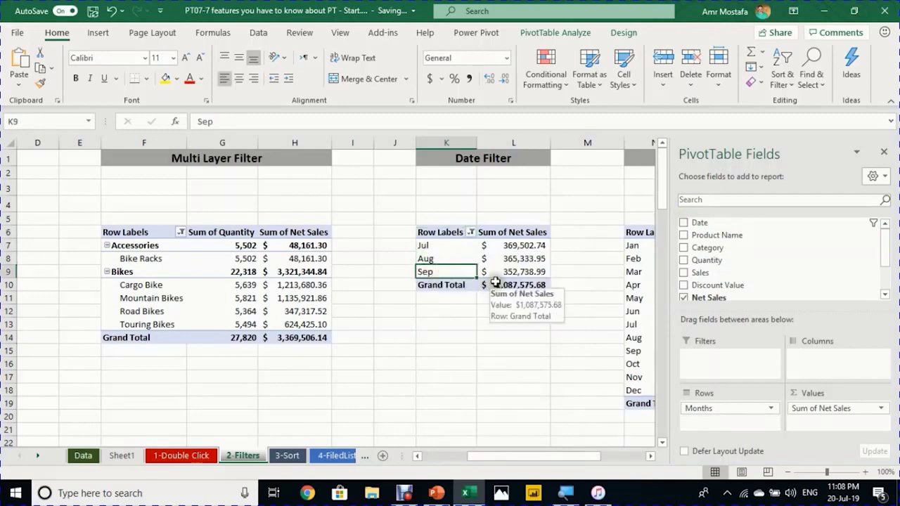
left_click(434, 245)
left_click(437, 258)
left_click(439, 272)
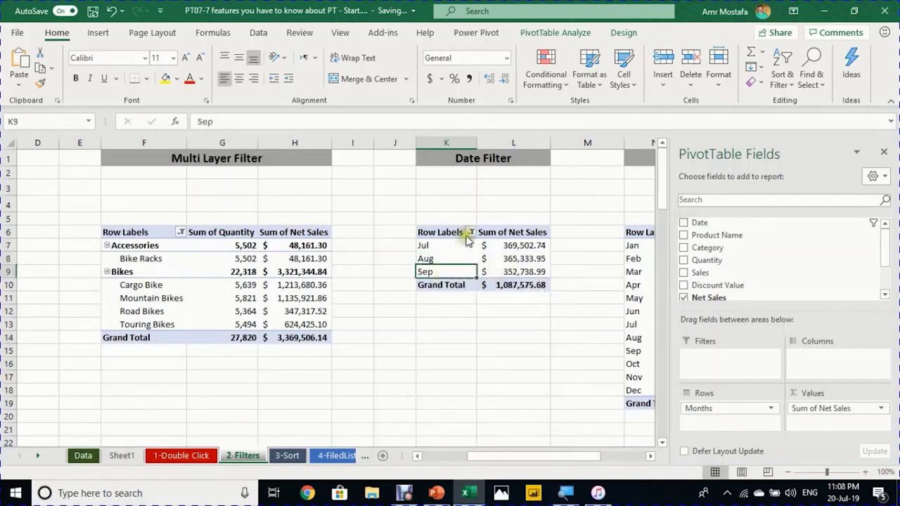
Step: Apply the Year to Date filter to the Date Filter PivotTable and add the Date field beneath Months in the rows
left_click(471, 233)
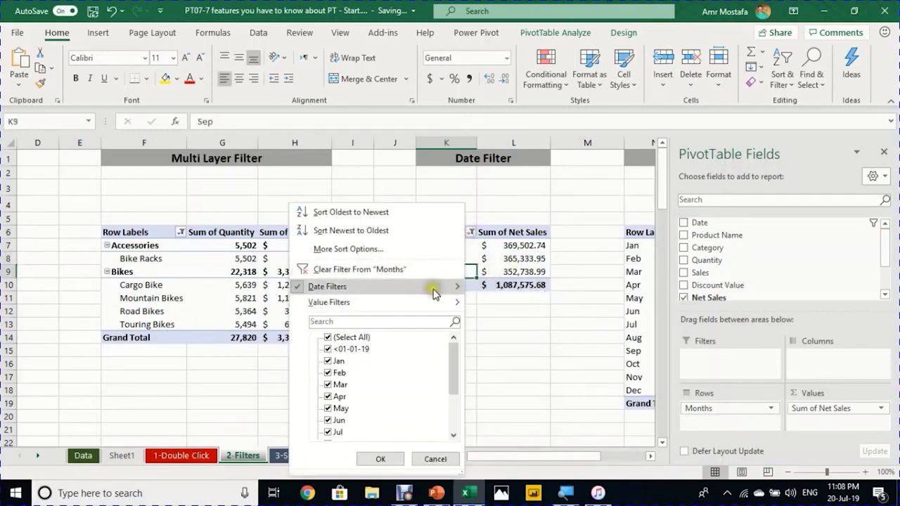
mouse_move(434, 294)
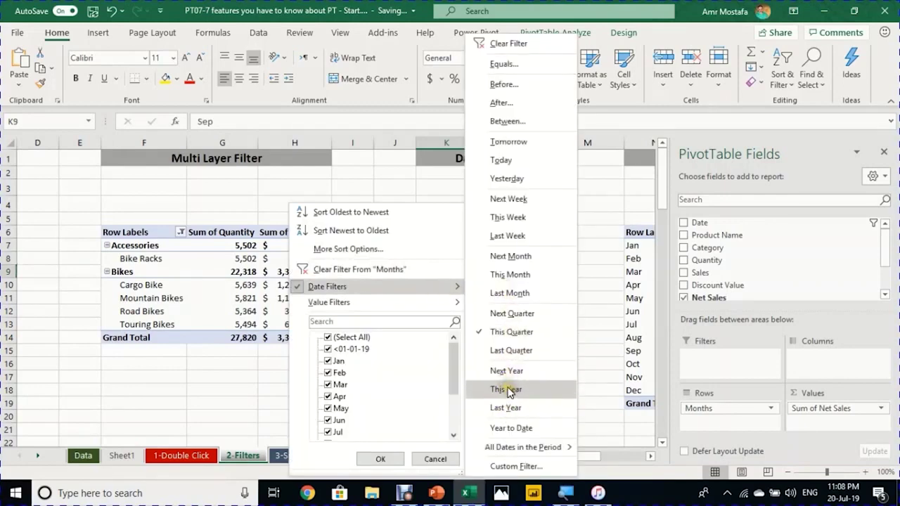
left_click(523, 430)
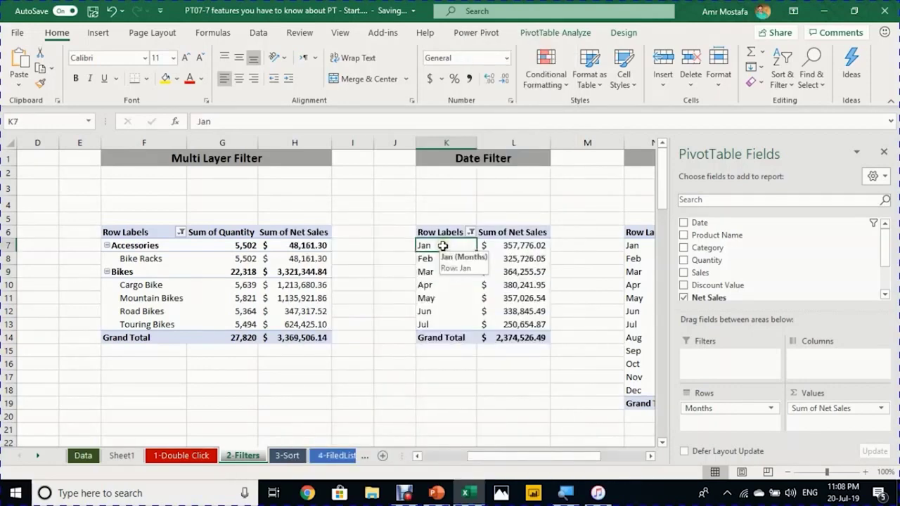
left_click_drag(731, 224, 753, 424)
Step: Check the last date included in the Date Filter PivotTable and return to the beginning of the table
left_click(446, 323)
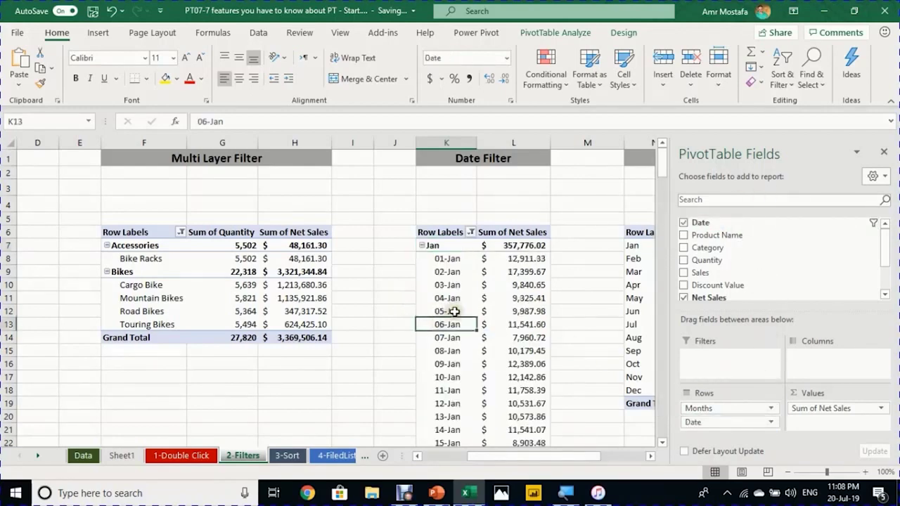
key("ctrl+Down")
key("Up")
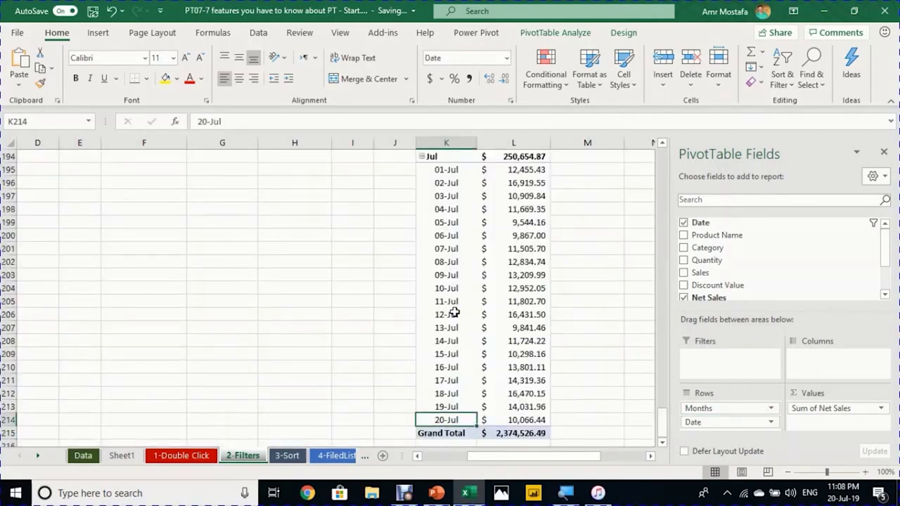
key("Right")
key("Left")
key("ctrl+Up")
key("Up")
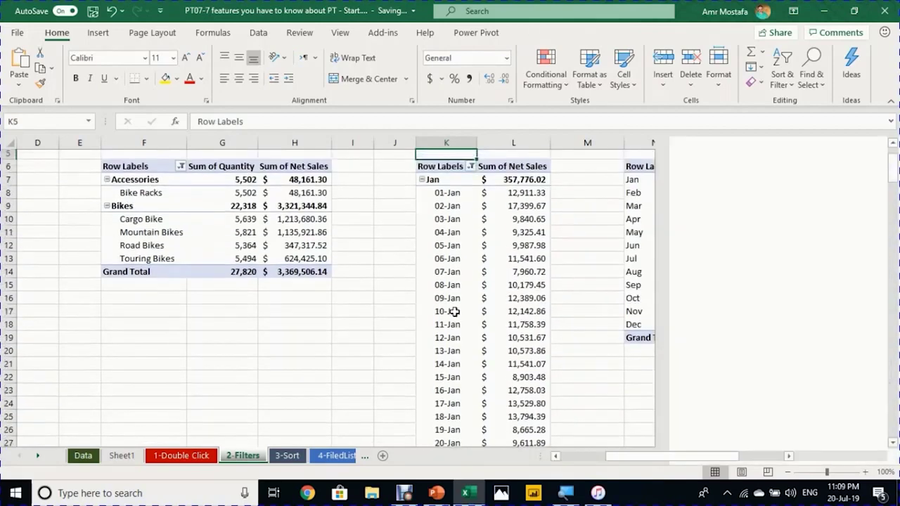
key("Up")
key("Up")
key("Up")
key("Up")
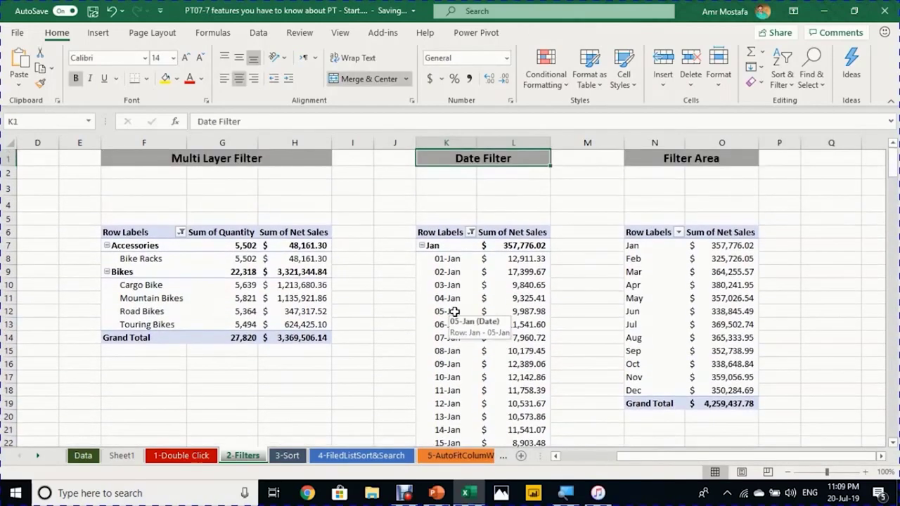
left_click(484, 247)
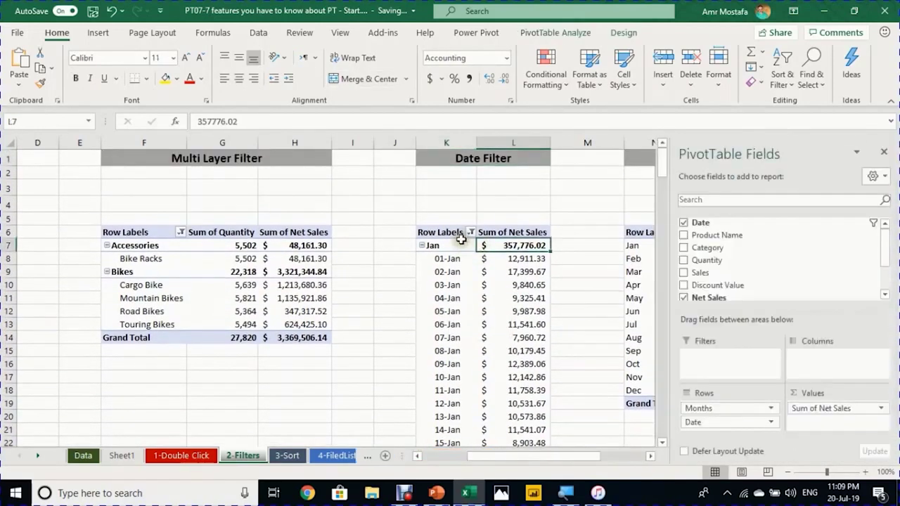
left_click(450, 312)
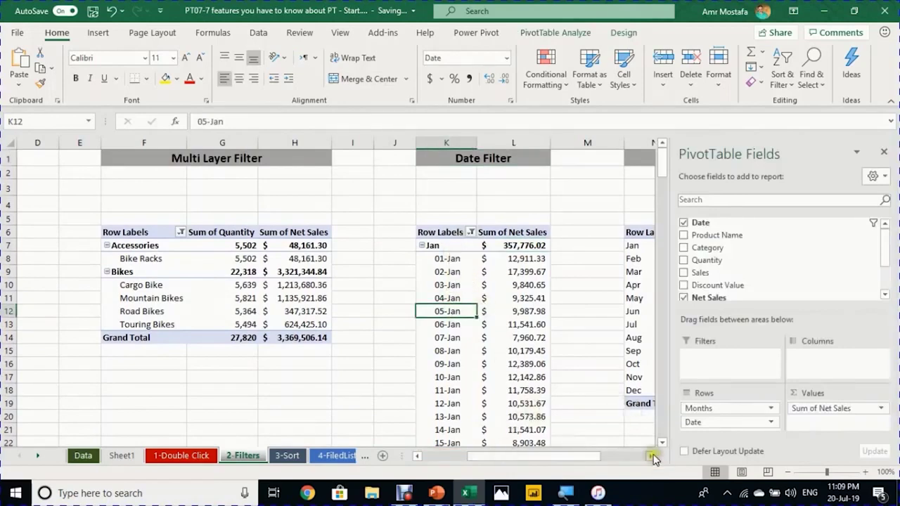
Step: Add the Category field to the Filters area of the Filter Area PivotTable
left_click(653, 459)
left_click(653, 459)
left_click(653, 459)
left_click(653, 459)
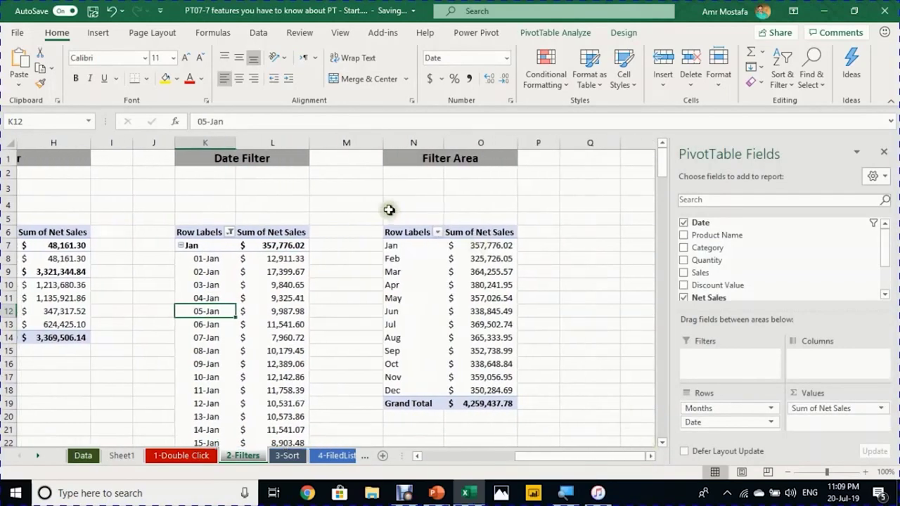
left_click(404, 259)
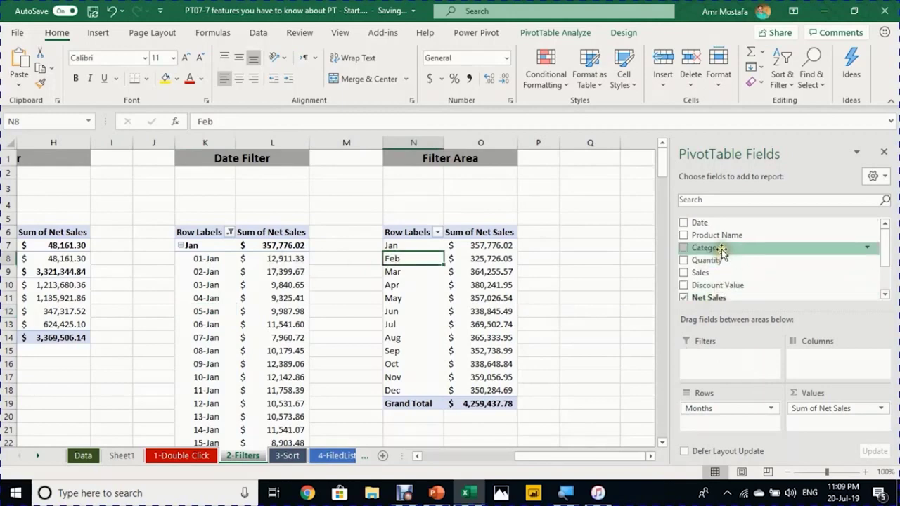
left_click_drag(722, 252, 755, 366)
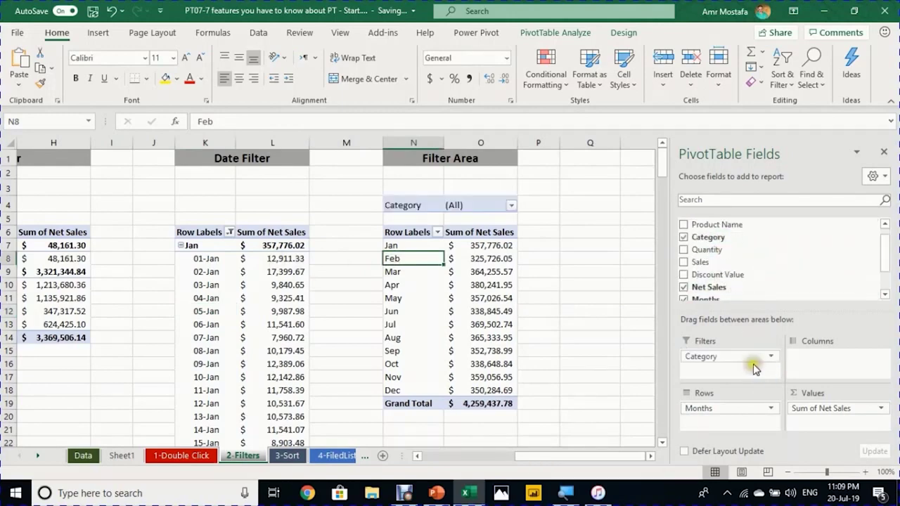
Step: Enable multiple item selection in the Category report filter and limit the Filter Area PivotTable to Bikes only
left_click(420, 201)
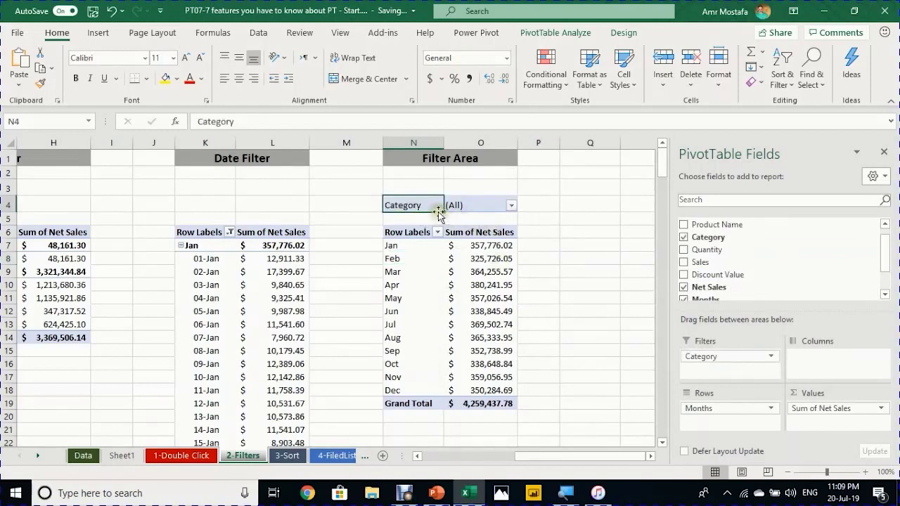
left_click(511, 208)
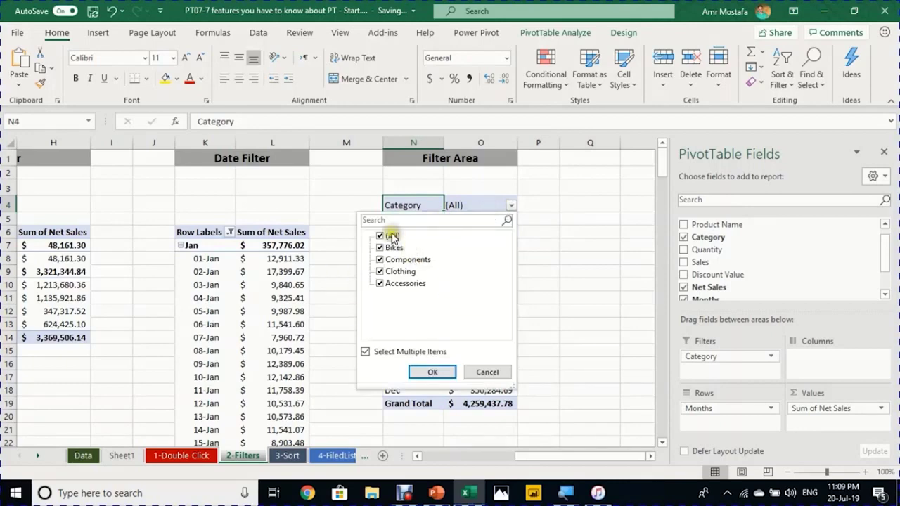
left_click(381, 237)
left_click(380, 248)
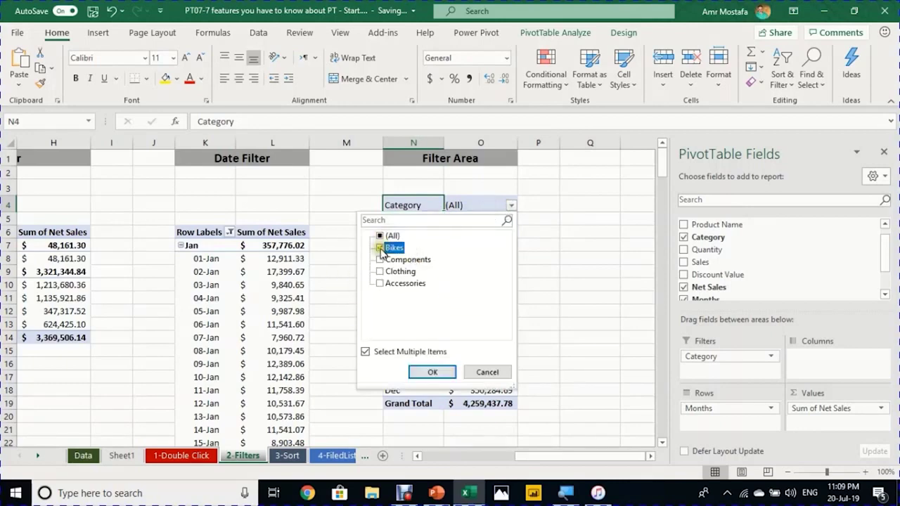
left_click(432, 372)
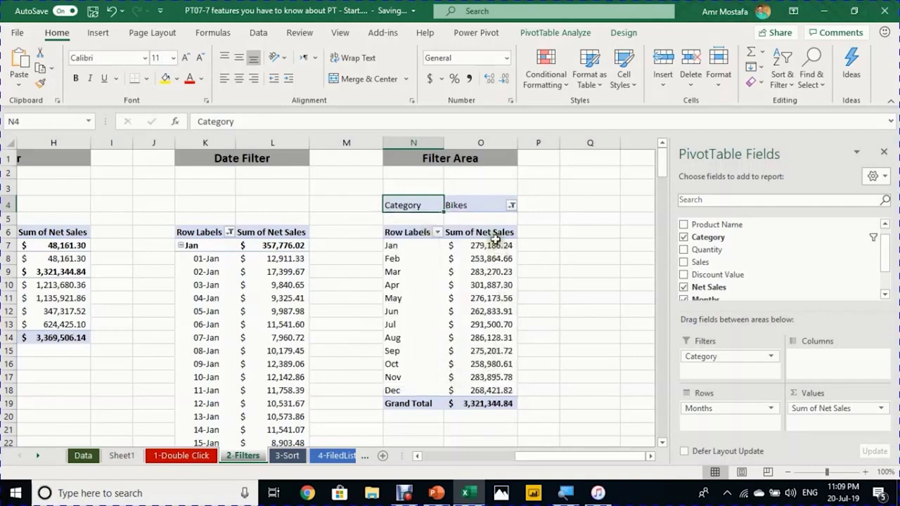
Step: Change the Category report filter of the Filter Area PivotTable to Accessories only
left_click(513, 205)
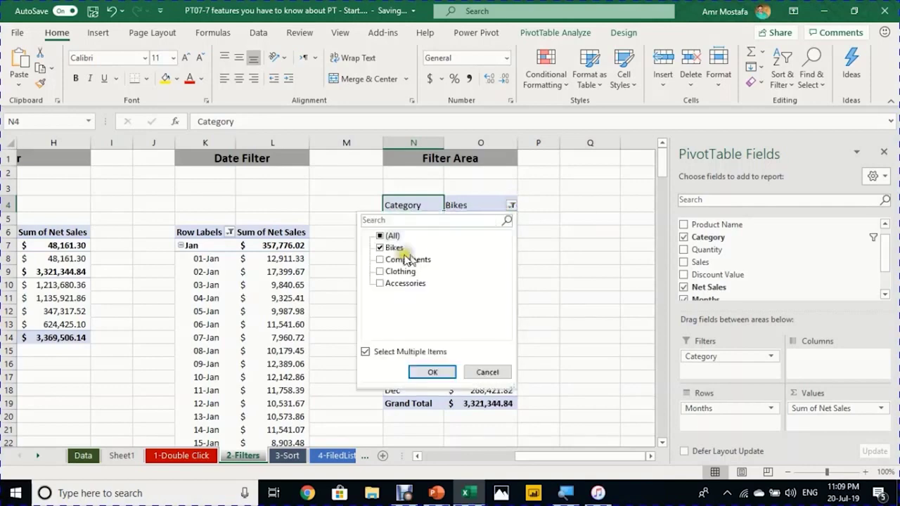
left_click(384, 250)
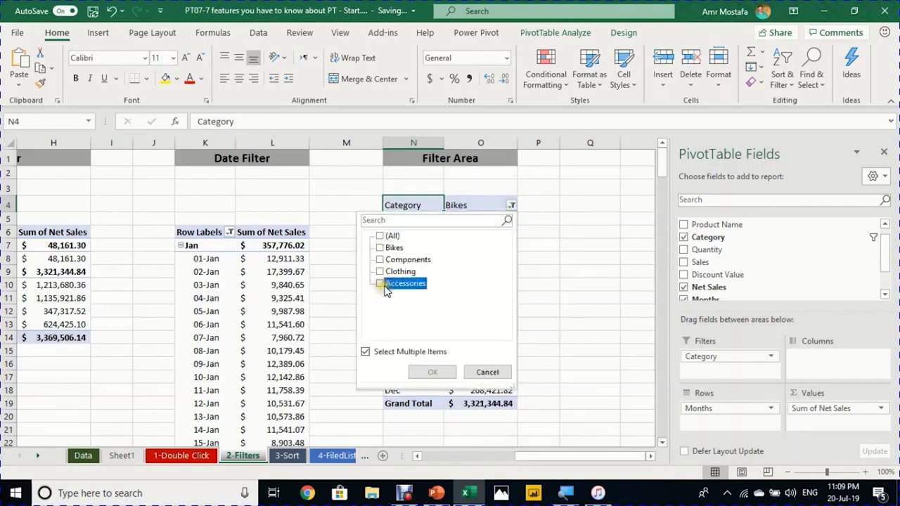
left_click(380, 284)
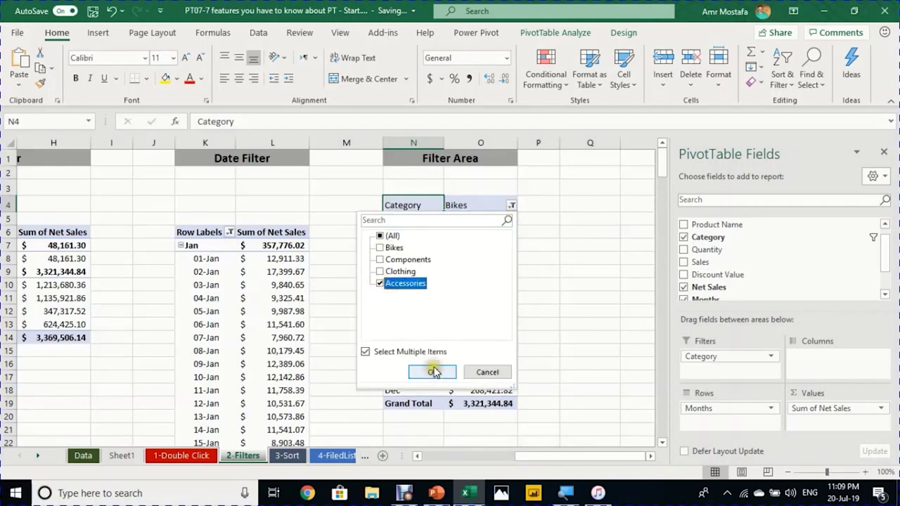
left_click(431, 372)
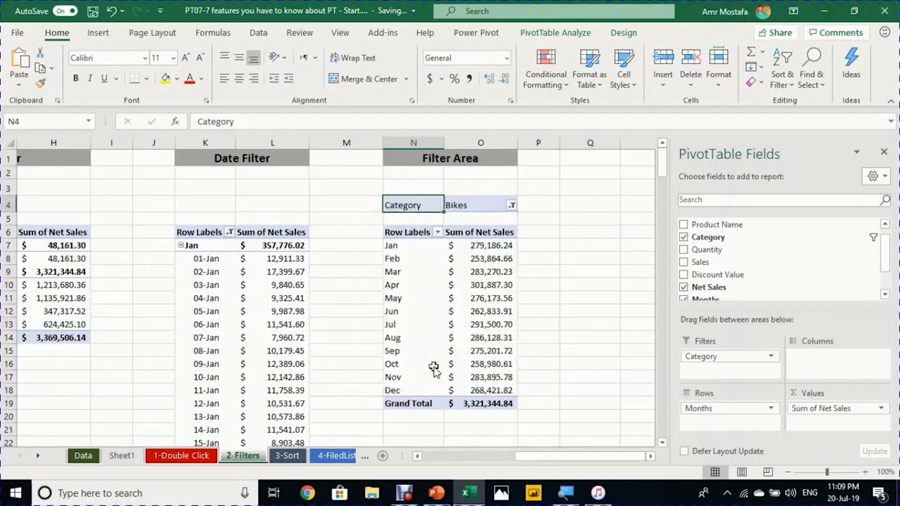
Step: Include both Bikes and Accessories in the Category report filter of the Filter Area PivotTable
left_click(512, 205)
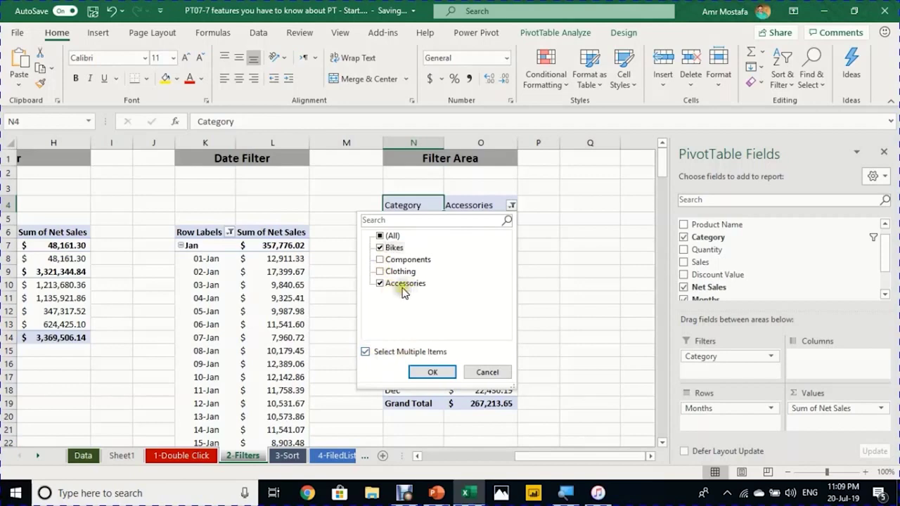
left_click(393, 251)
left_click(432, 372)
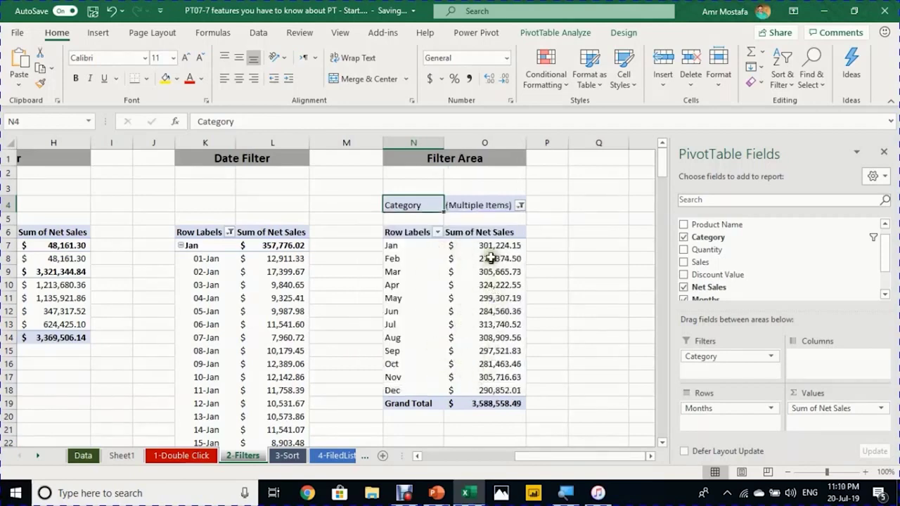
Step: Review the monthly net sales and check which categories the Filter Area PivotTable's report filter includes
left_click_drag(488, 245, 496, 384)
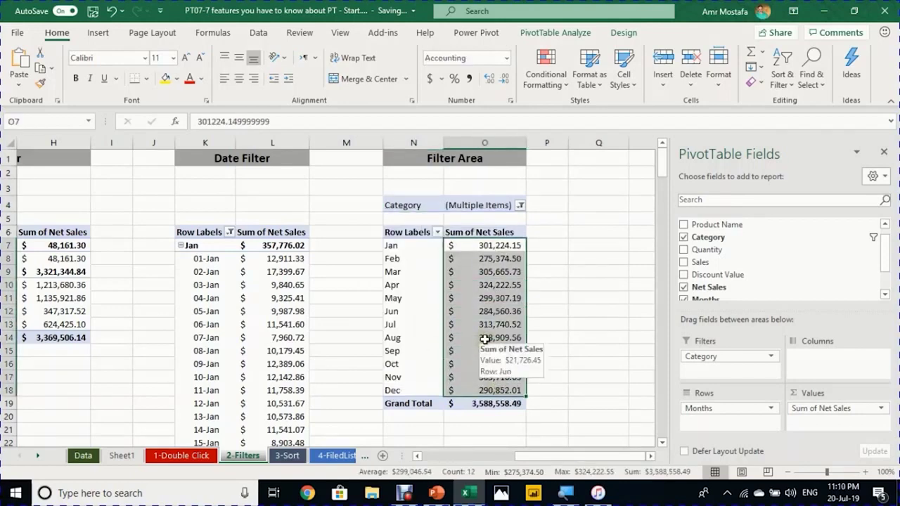
left_click(469, 203)
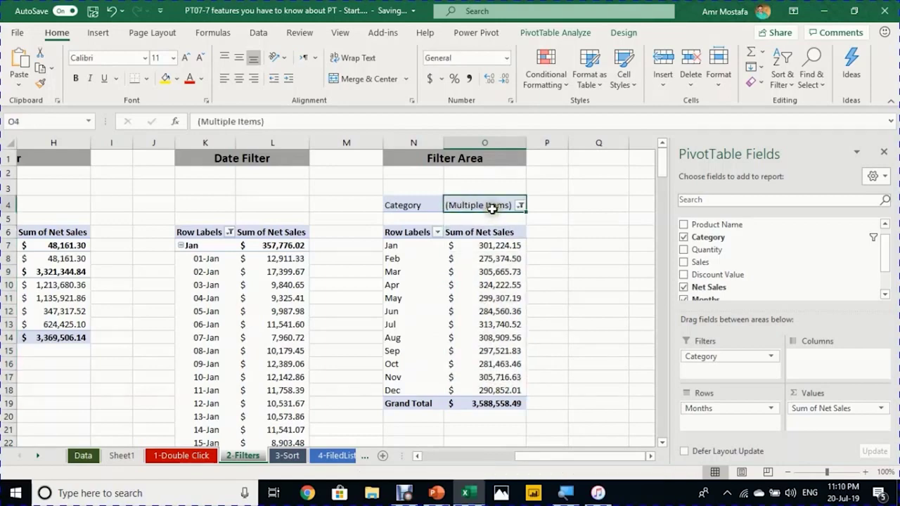
left_click(519, 206)
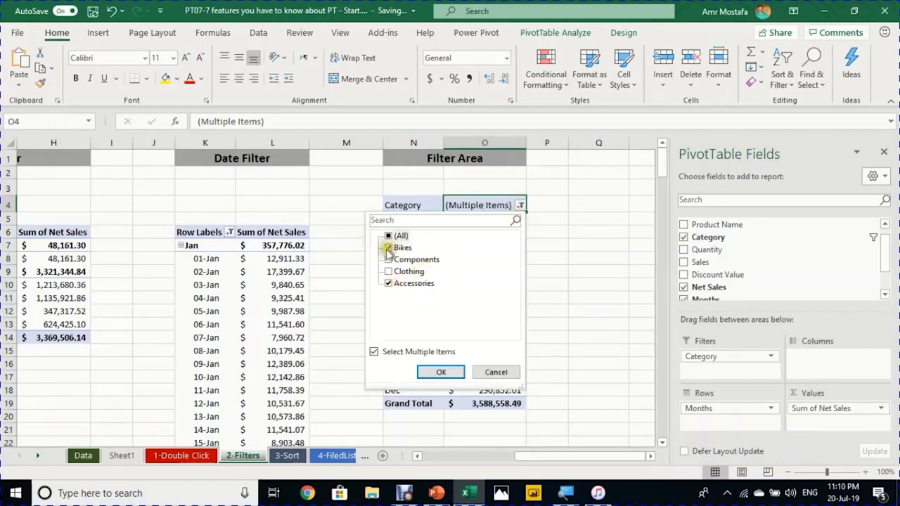
left_click(495, 374)
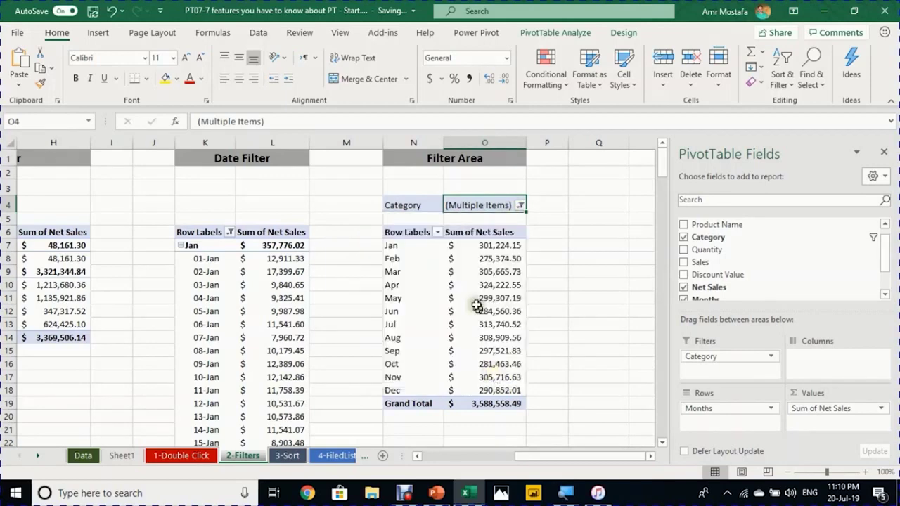
Step: Add a slicer for the Category field and place it beside the Filter Area PivotTable
left_click(468, 285)
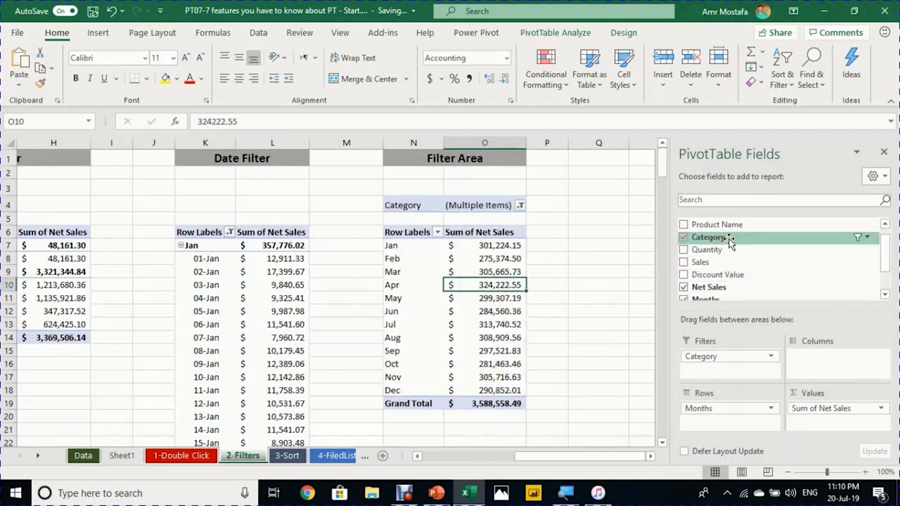
right_click(730, 241)
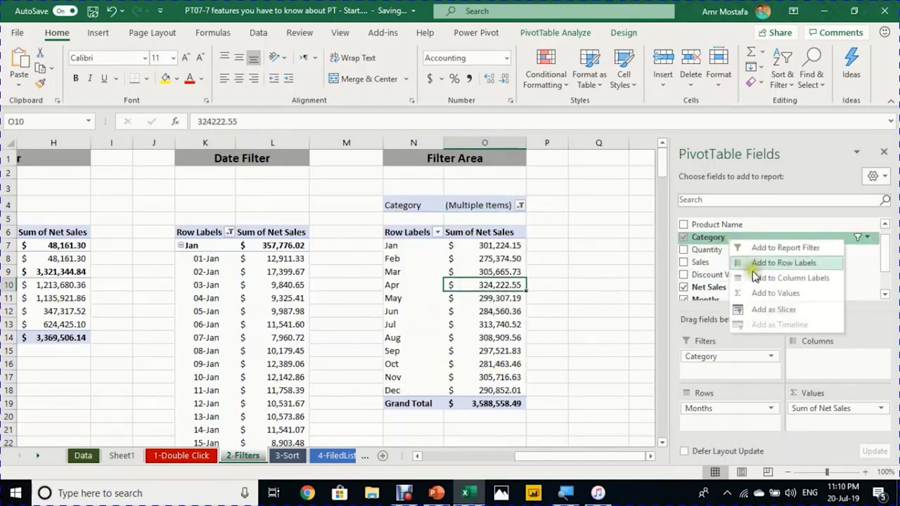
left_click(771, 315)
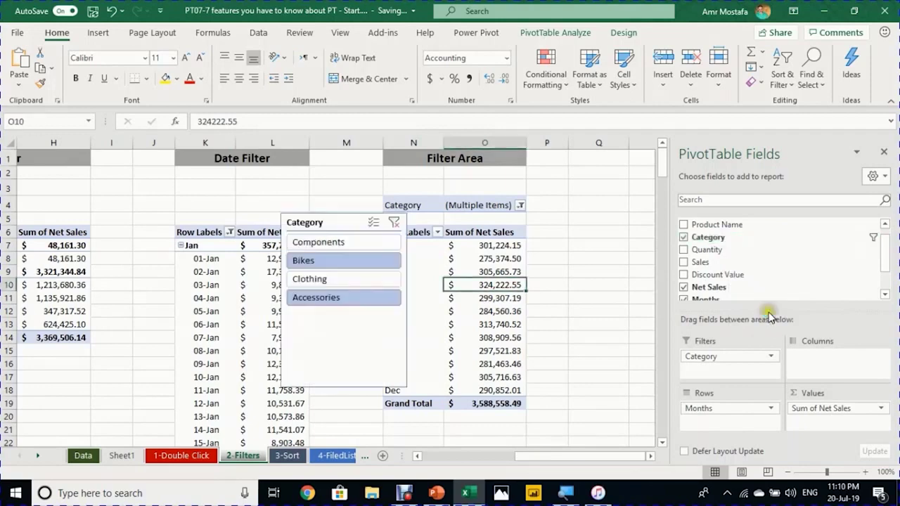
left_click_drag(319, 222, 572, 201)
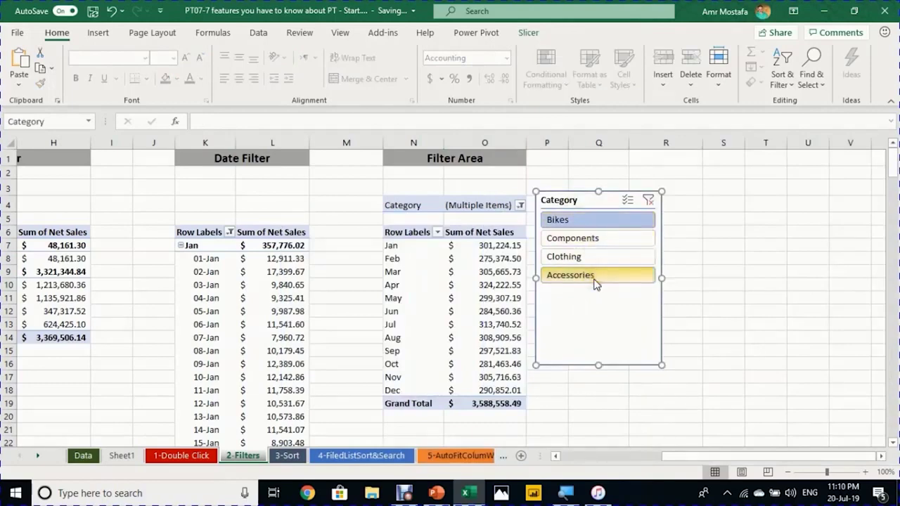
Step: Clear the Category slicer and limit it to Bikes, and remove the Category field from the Filters area
left_click(649, 200)
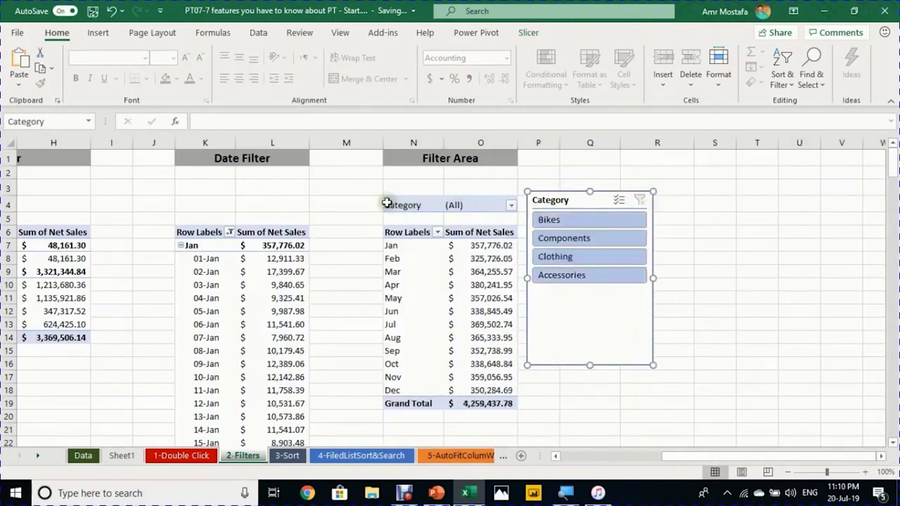
left_click(574, 219)
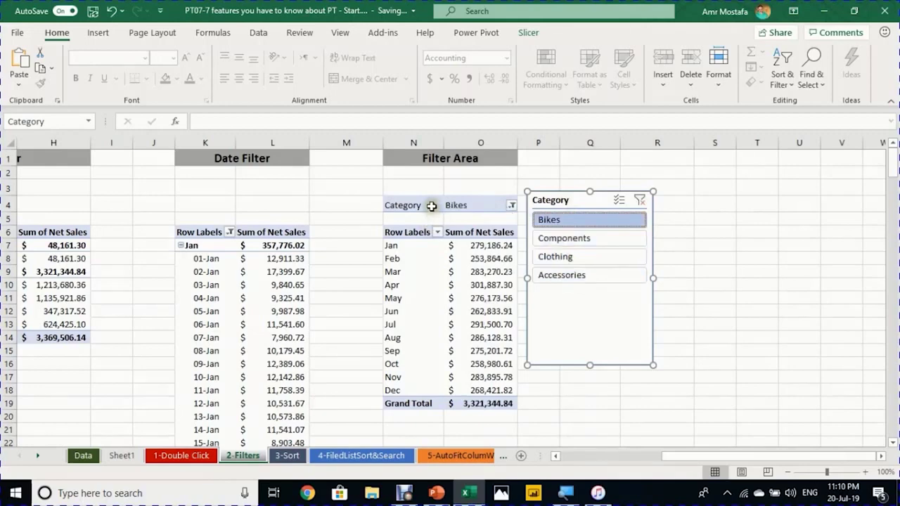
left_click(435, 271)
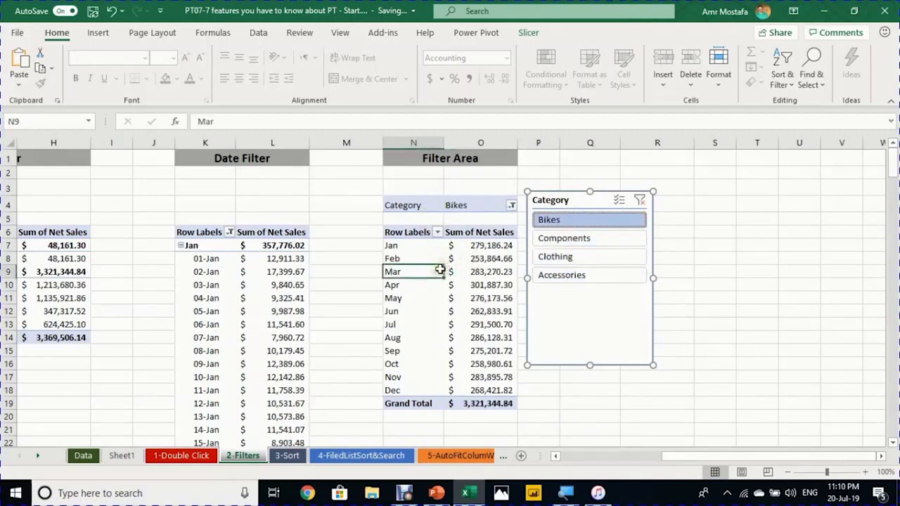
mouse_move(706, 299)
left_mouse_down()
mouse_move(706, 357)
mouse_move(746, 360)
mouse_move(619, 398)
left_mouse_up()
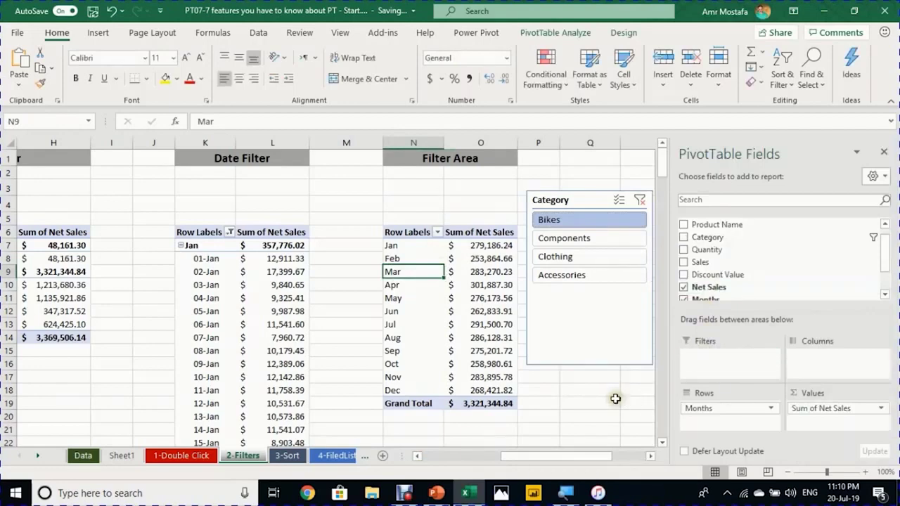
Step: Switch the Category slicer through Components and Clothing, ending on Accessories
left_click(568, 239)
left_click(561, 258)
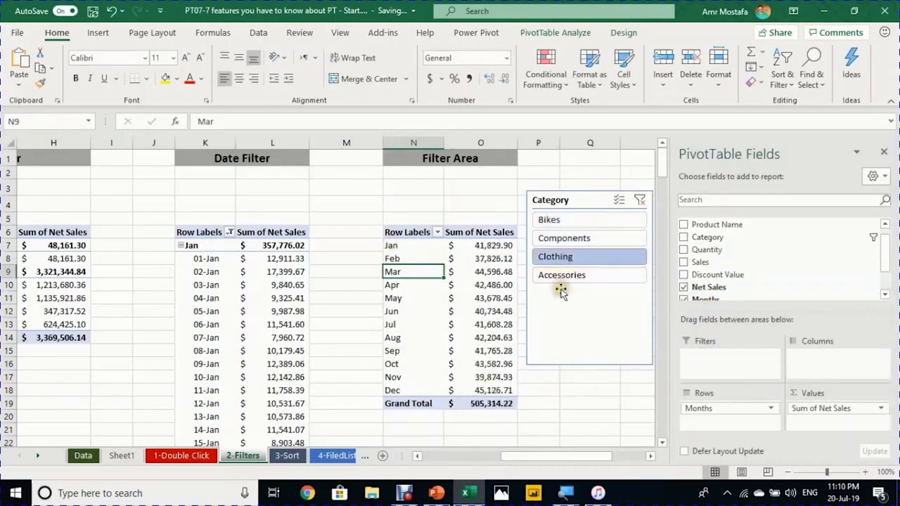
left_click(563, 276)
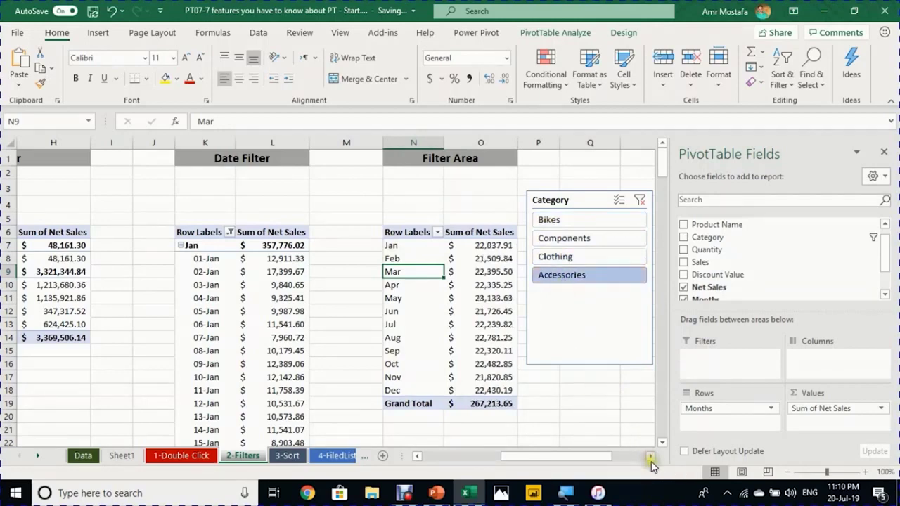
left_click(650, 457)
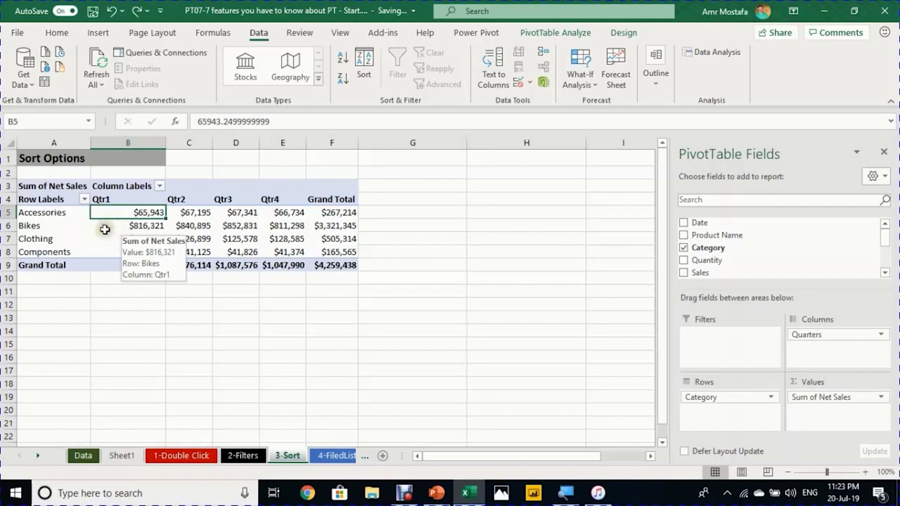
Step: On the 3-Sort sheet, sort the Category row labels Z to A and undo the sort
left_click(55, 214)
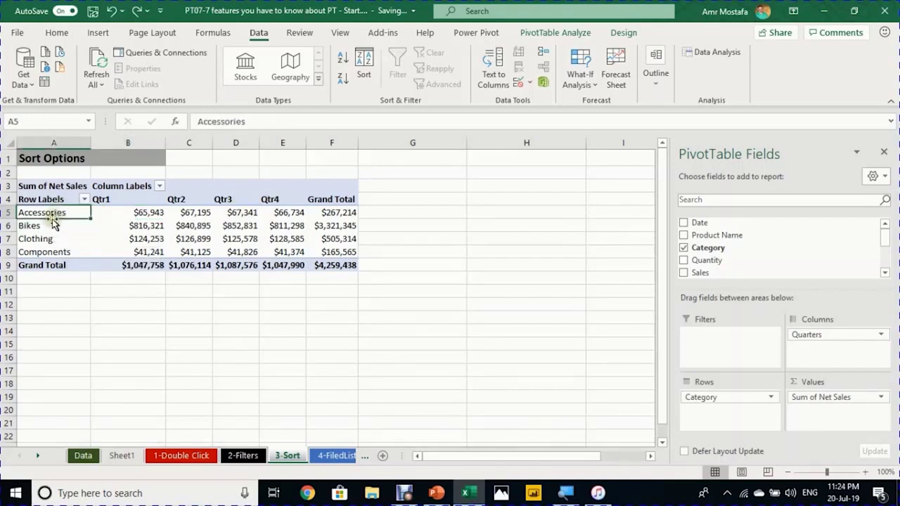
left_click(47, 251)
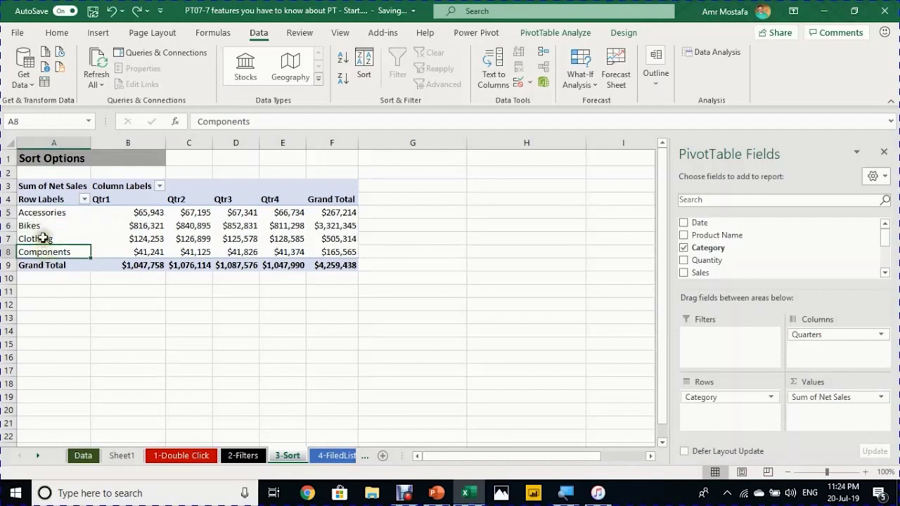
left_click(84, 200)
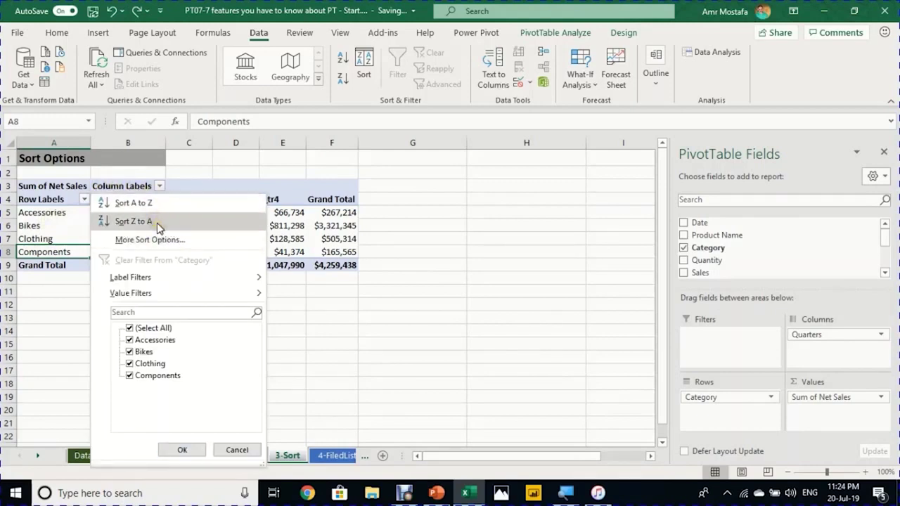
left_click(133, 221)
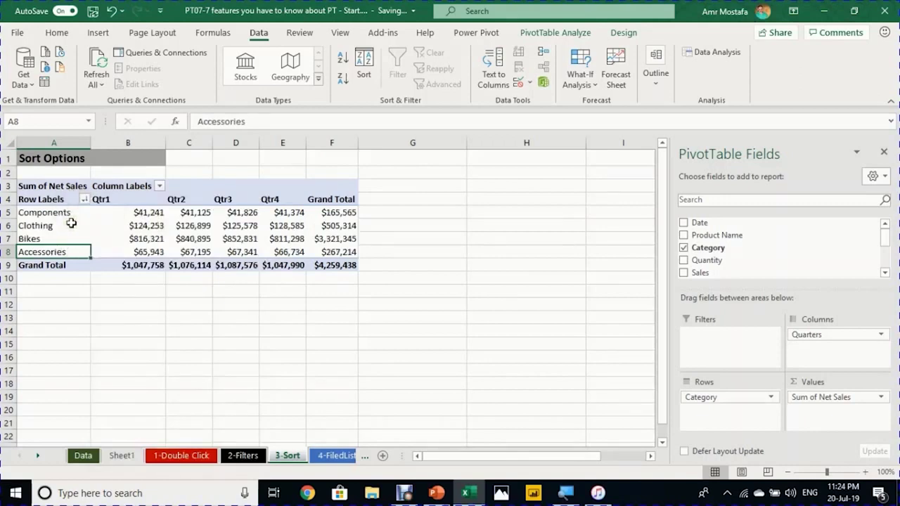
key("ctrl+z")
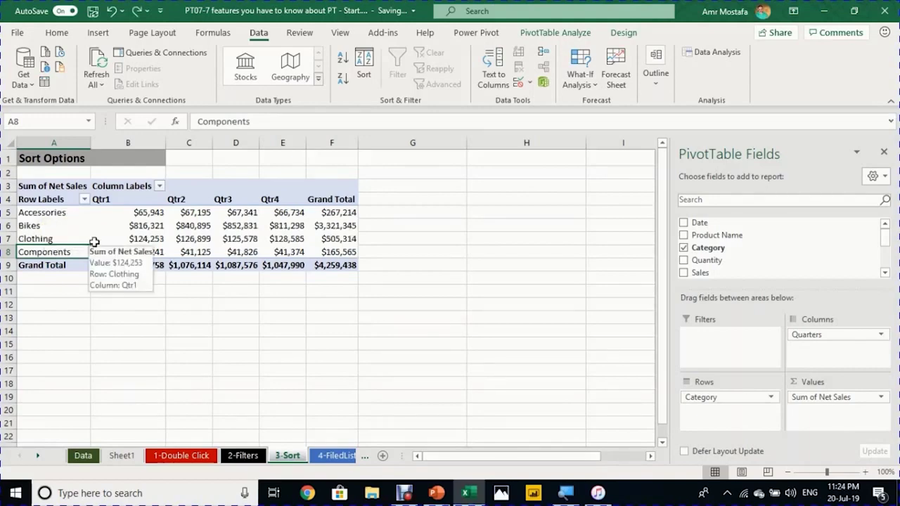
Step: Examine the sort choices for the Quarters column labels and the order of the quarter headings from Qtr1 to Qtr4
left_click(159, 186)
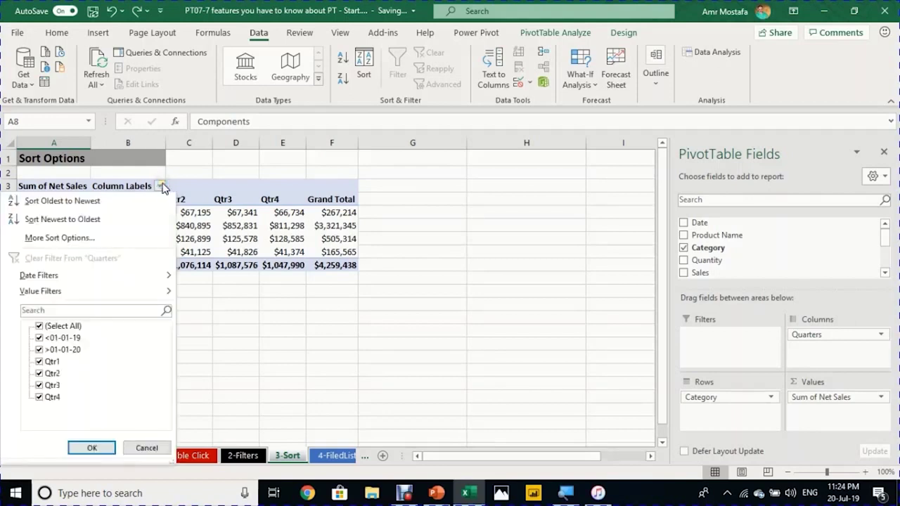
left_click(226, 197)
left_click(116, 200)
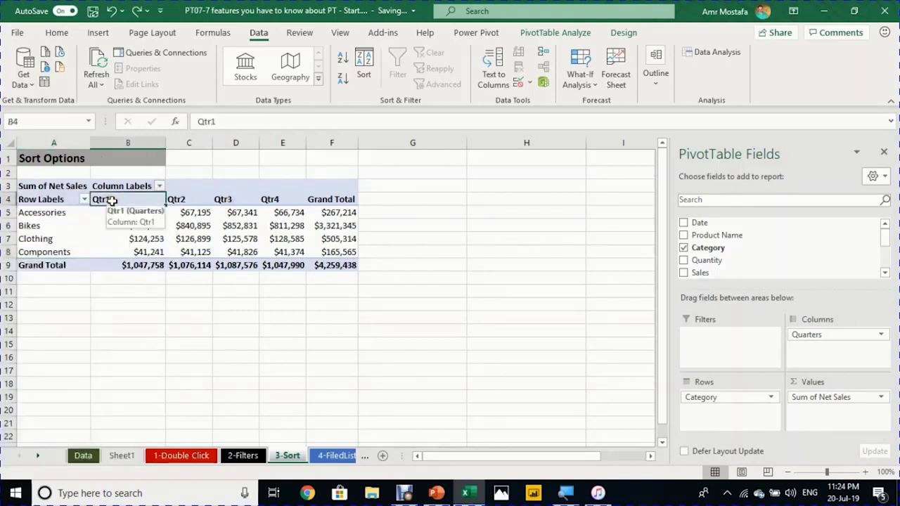
left_click(199, 199)
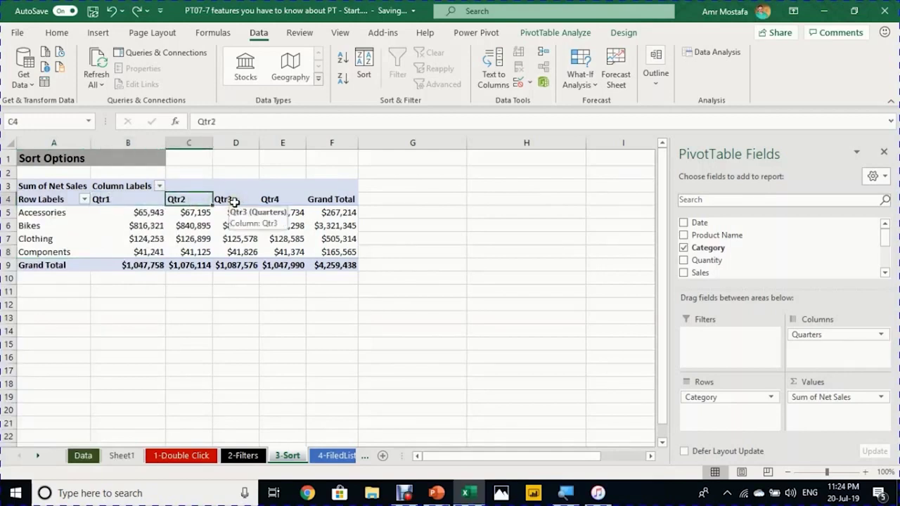
left_click(229, 200)
left_click(281, 201)
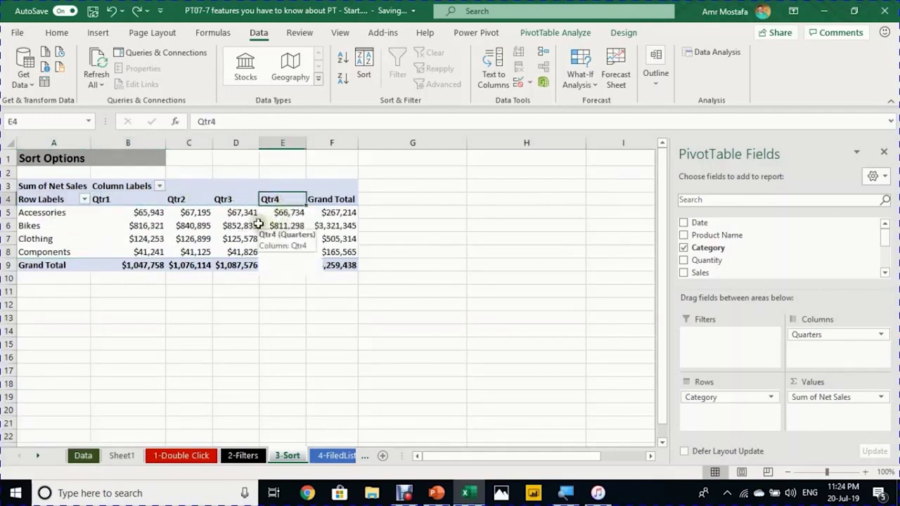
left_click(161, 187)
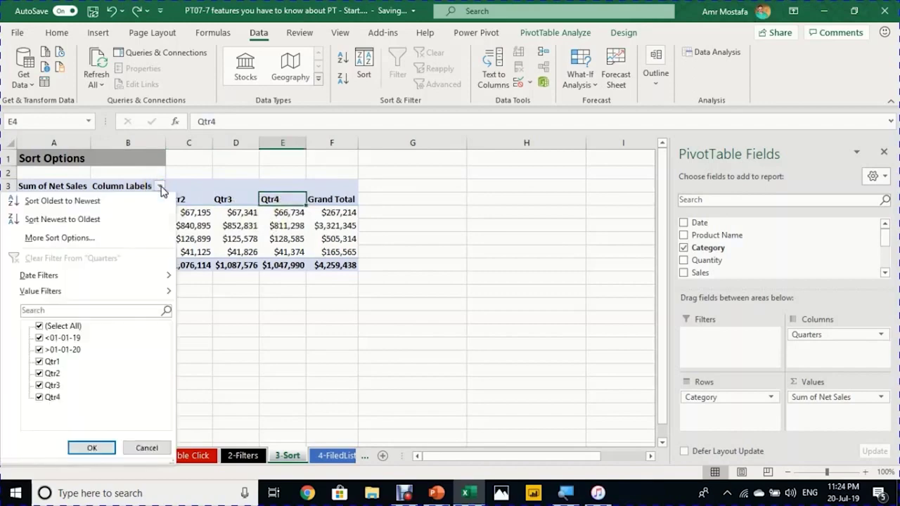
left_click(116, 220)
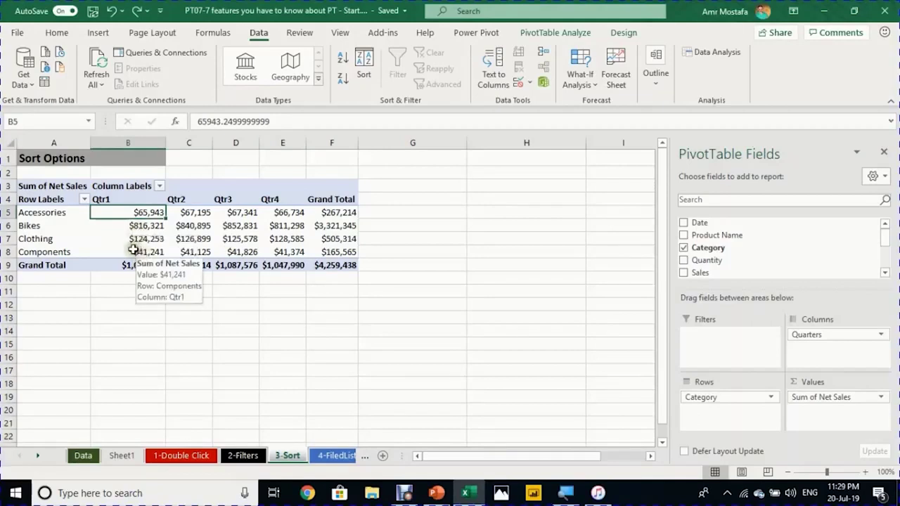
Step: Manually move the Accessories row below Components in the Sort Options PivotTable
left_click(58, 213)
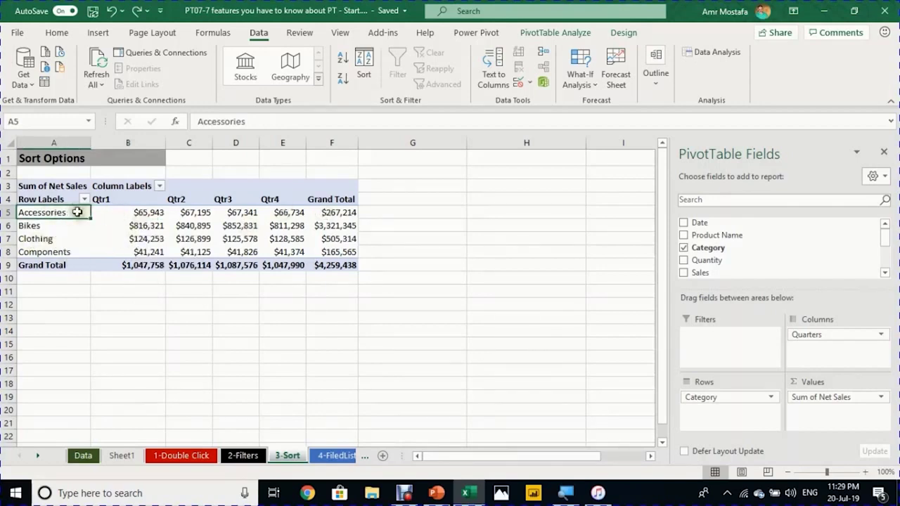
left_click_drag(73, 218, 73, 256)
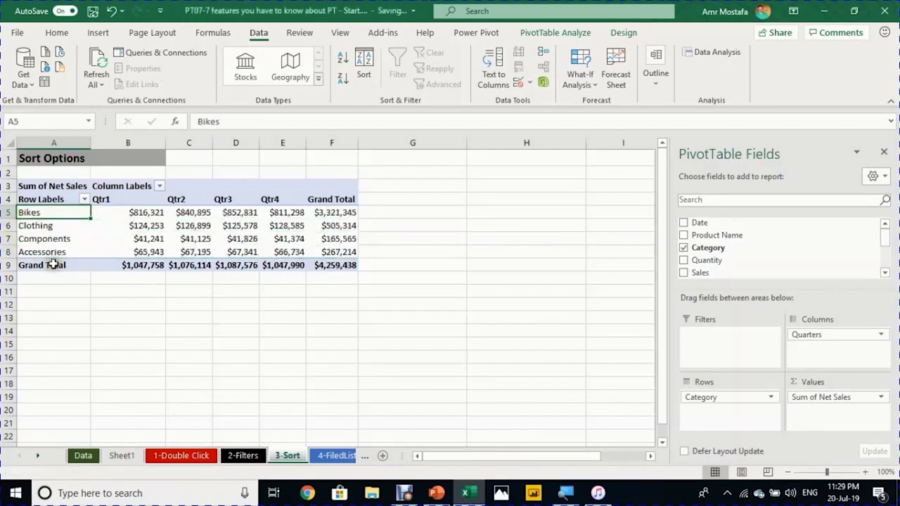
Step: Manually move the Qtr4 column in front of Qtr1, and undo the manual reordering of columns and rows
left_click(133, 201)
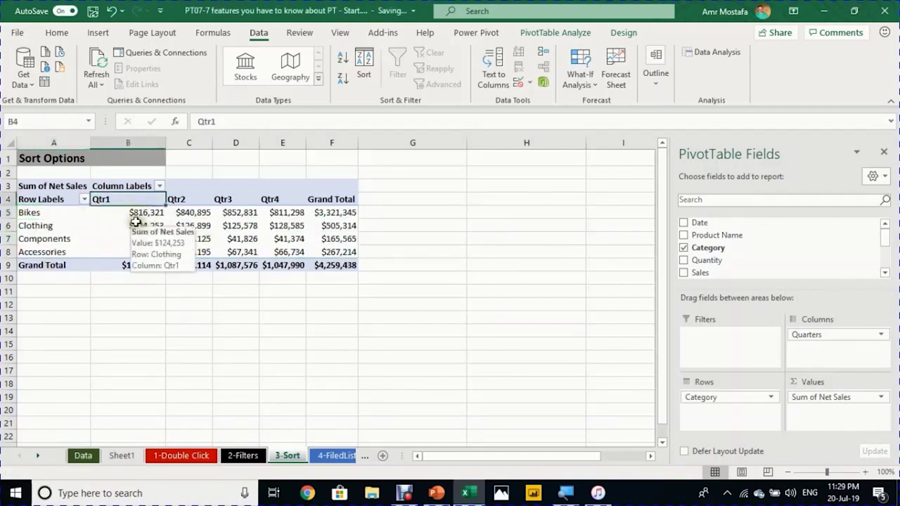
left_click(257, 202)
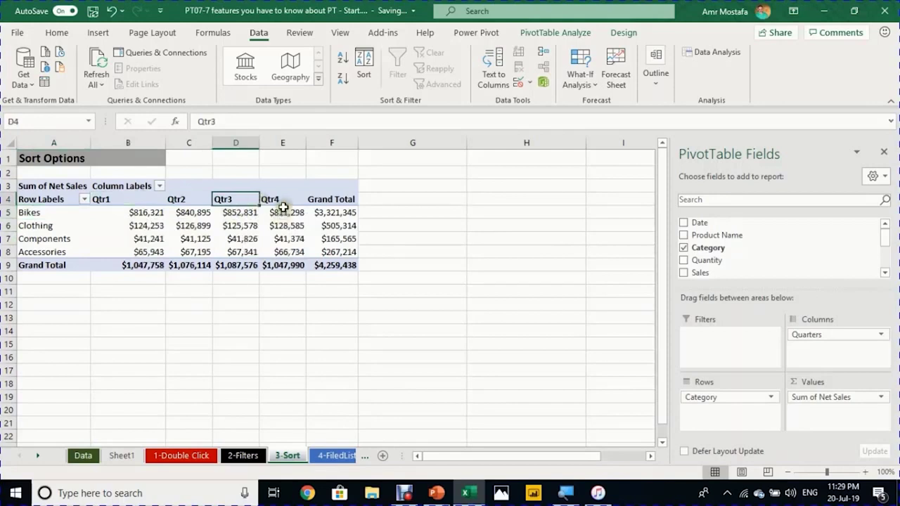
left_click(283, 212)
left_click(273, 201)
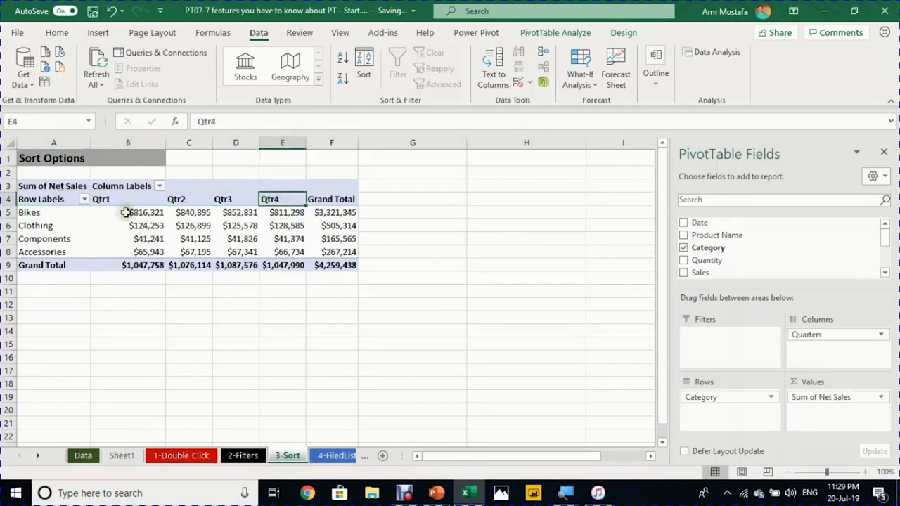
left_click_drag(285, 206, 104, 193)
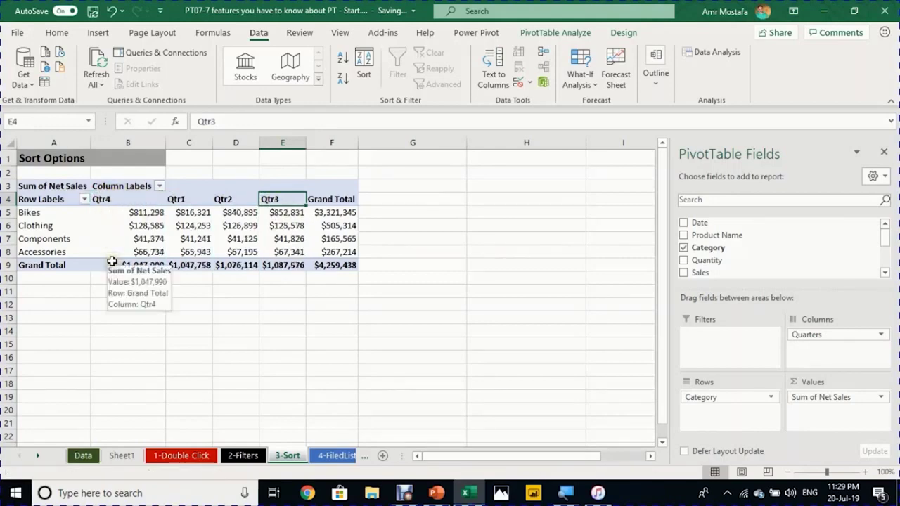
key("ctrl+z")
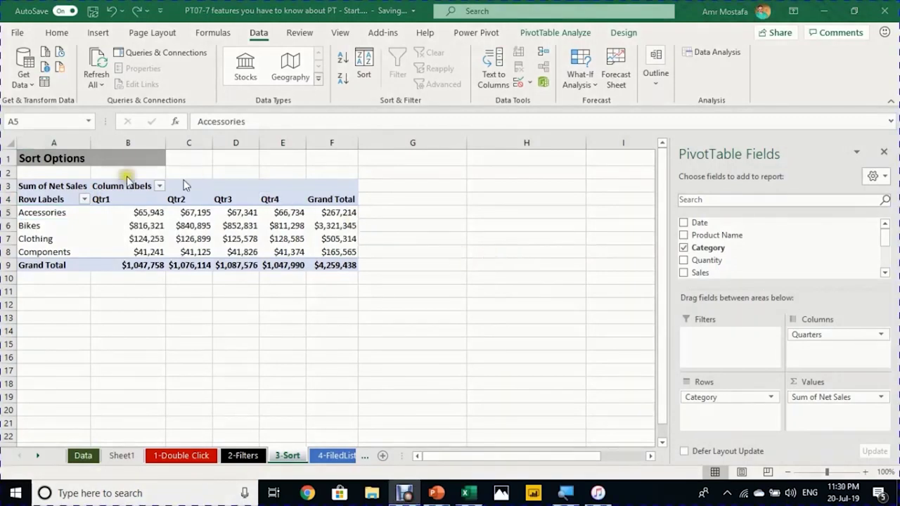
Step: Examine the sort choices offered for the Category row labels, the Quarters column labels and the Bikes Qtr1 value
left_click(146, 226)
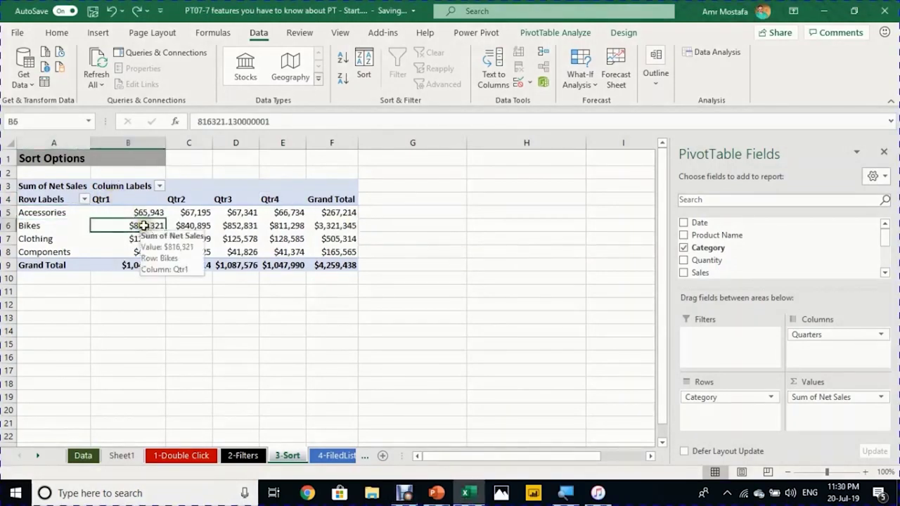
left_click(85, 199)
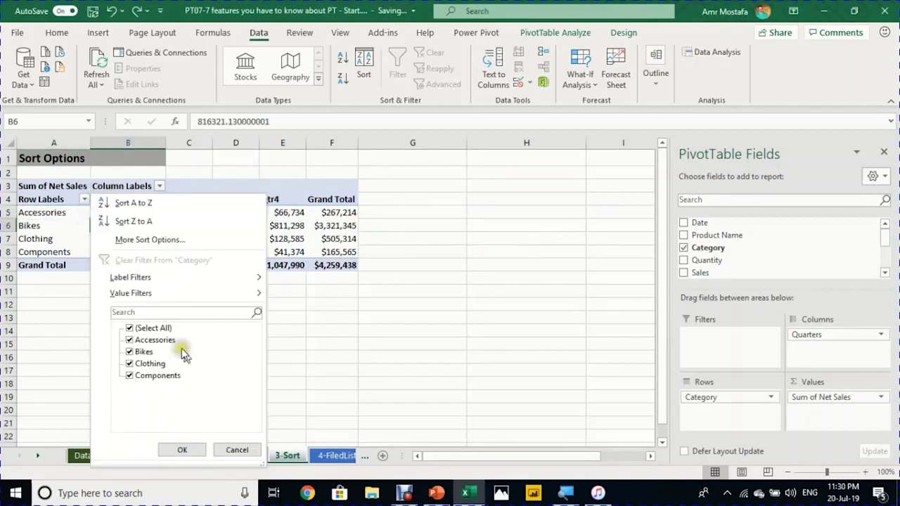
left_click(159, 186)
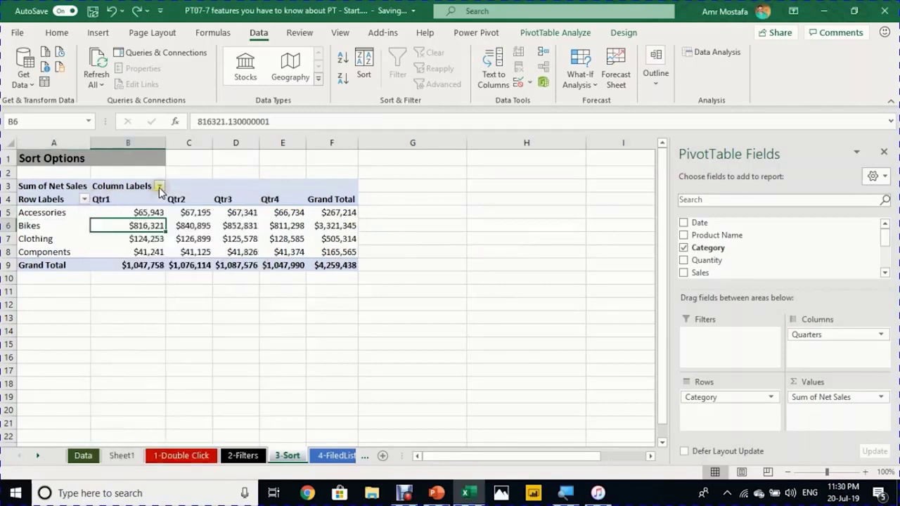
left_click(159, 186)
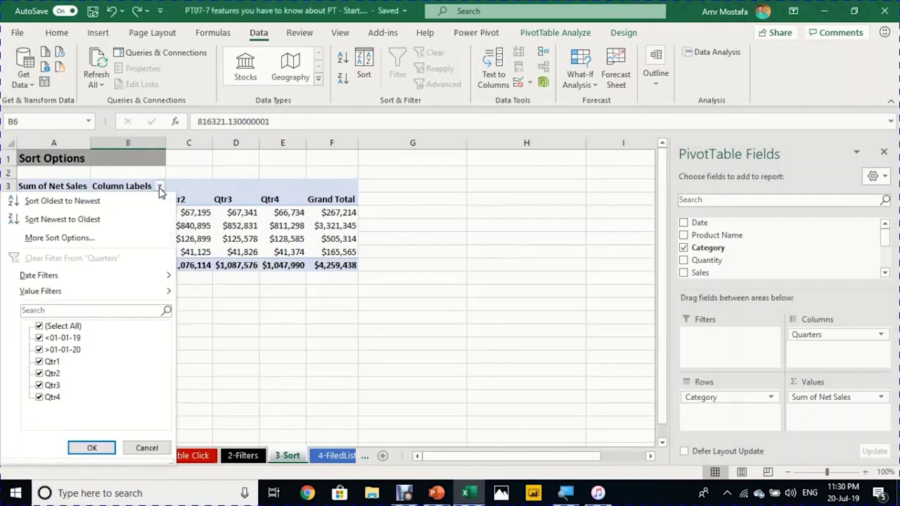
left_click(226, 235)
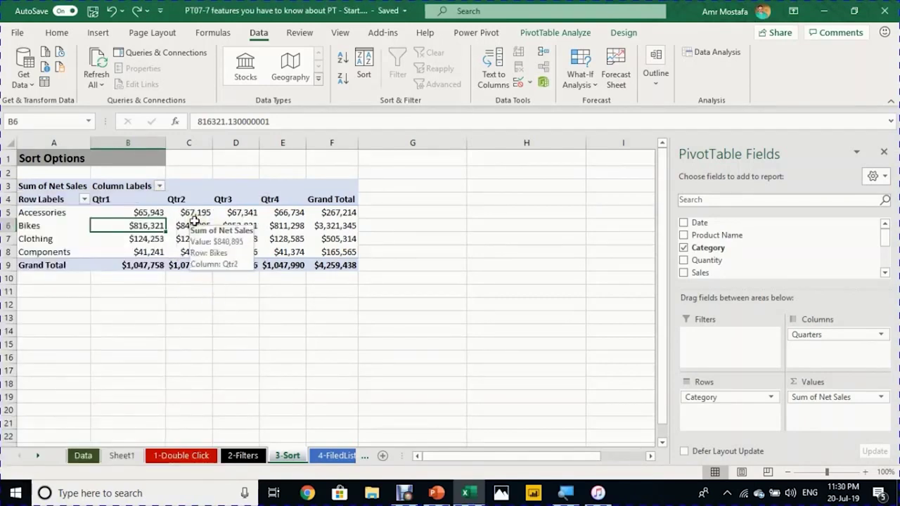
right_click(151, 227)
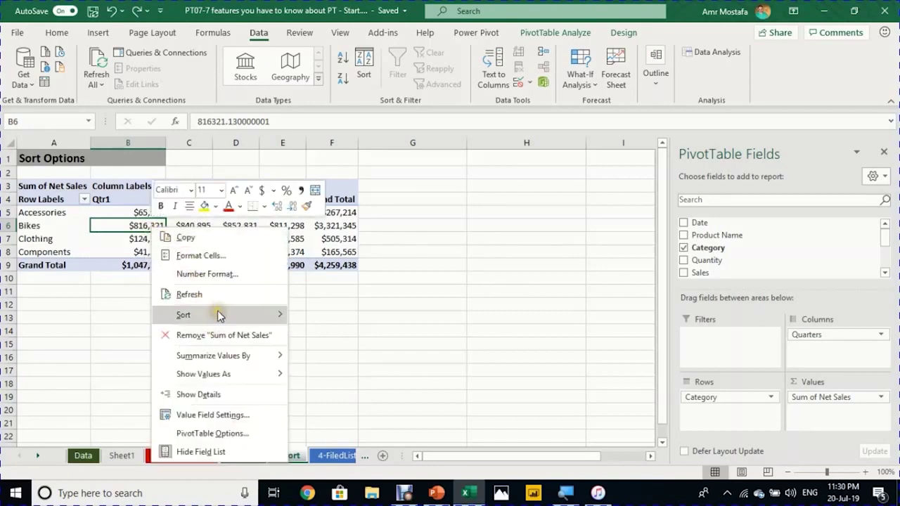
key("Escape")
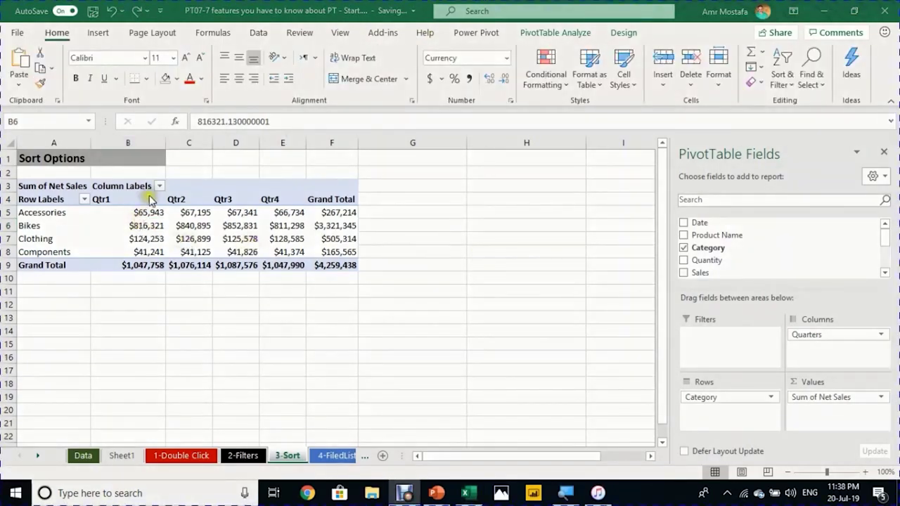
Step: Sort the category rows by their Qtr1 net sales from largest to smallest
left_click(142, 229)
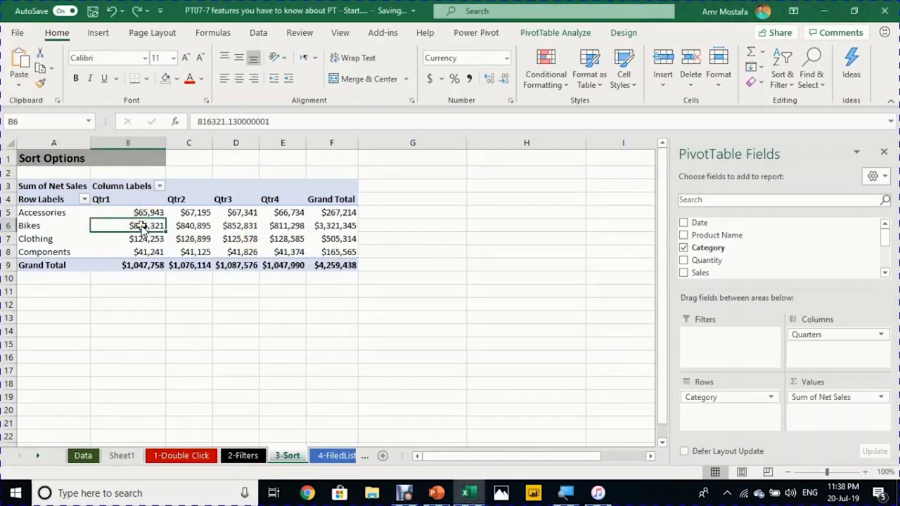
right_click(143, 227)
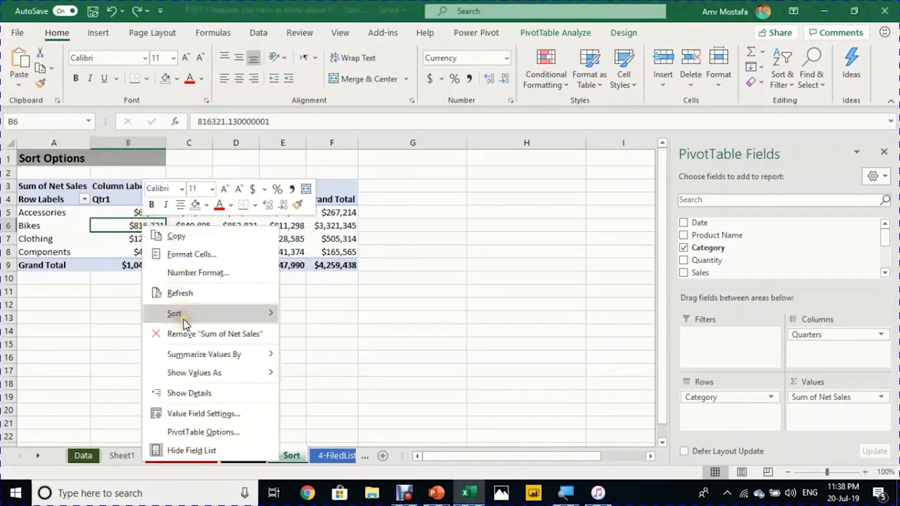
mouse_move(185, 322)
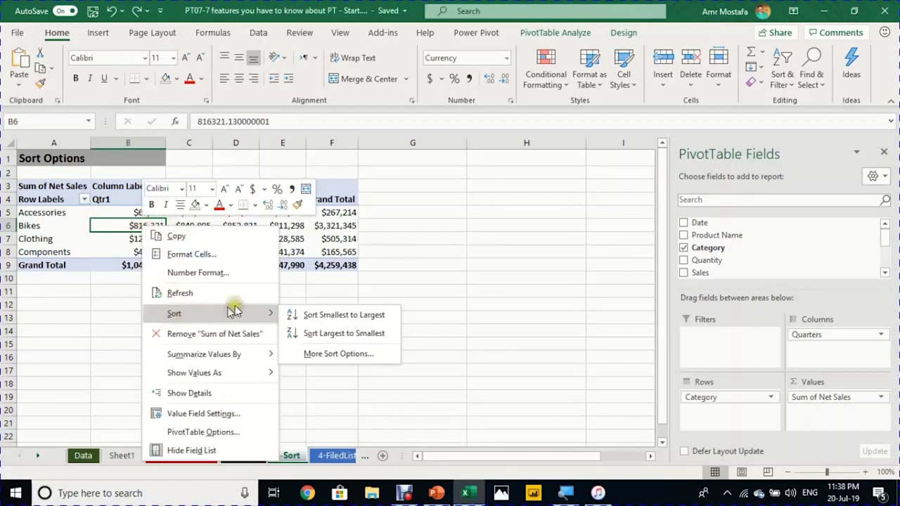
left_click(320, 334)
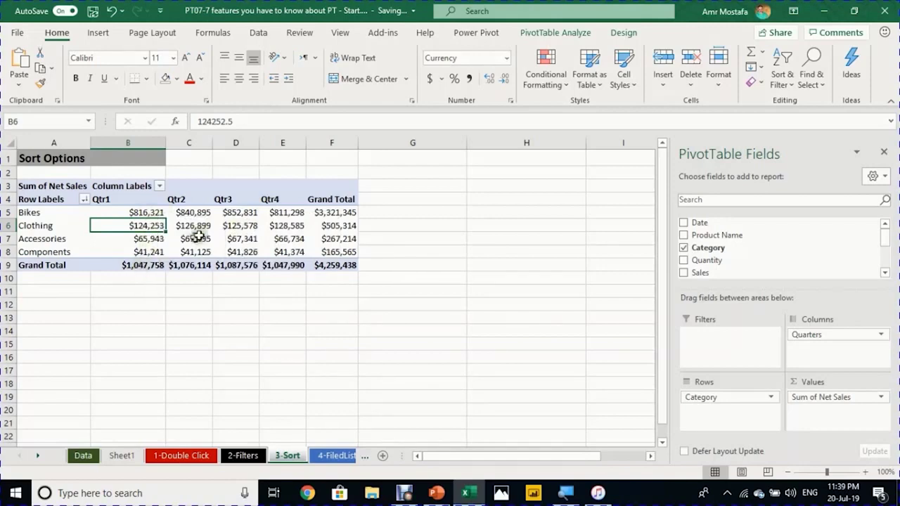
Step: Fill the Bikes Qtr3 value and the Clothing Qtr4 value with yellow
left_click(240, 214)
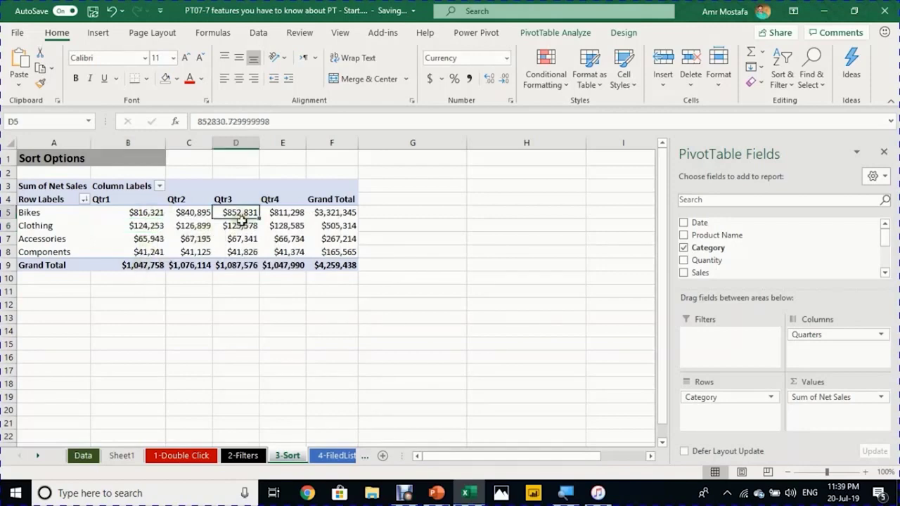
left_click(176, 78)
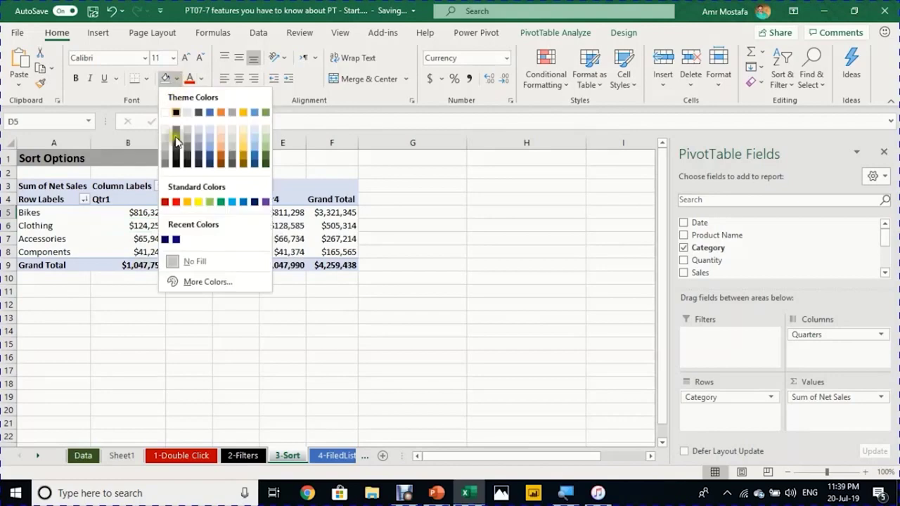
left_click(198, 202)
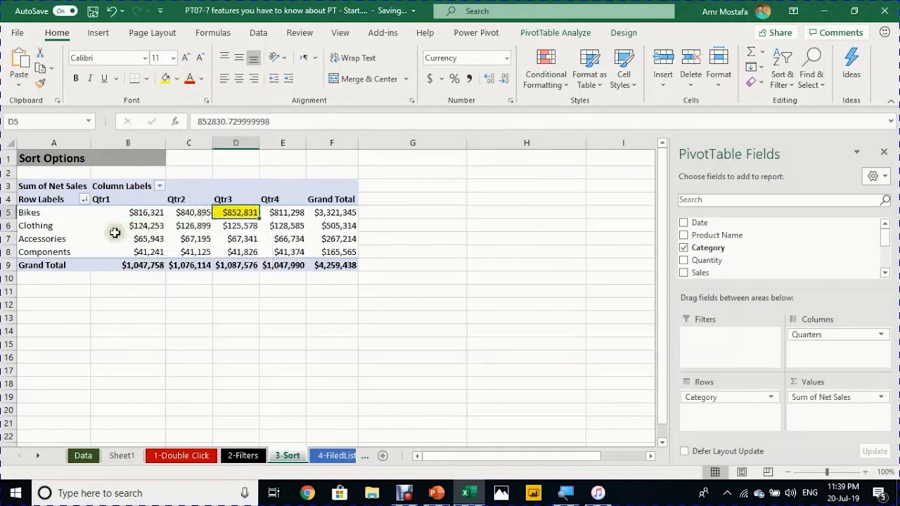
left_click(276, 226)
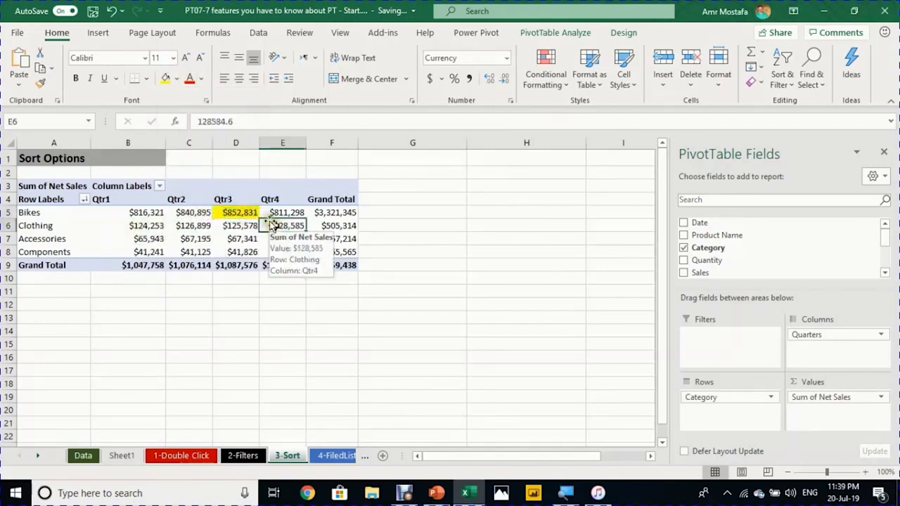
left_click(166, 78)
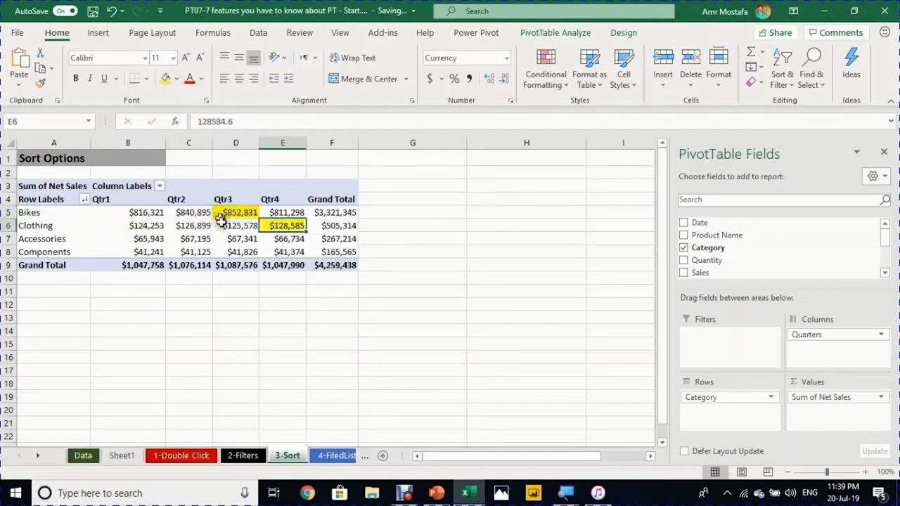
Step: Sort the quarter columns left to right by the Clothing row's net sales, largest to smallest
right_click(288, 225)
mouse_move(351, 311)
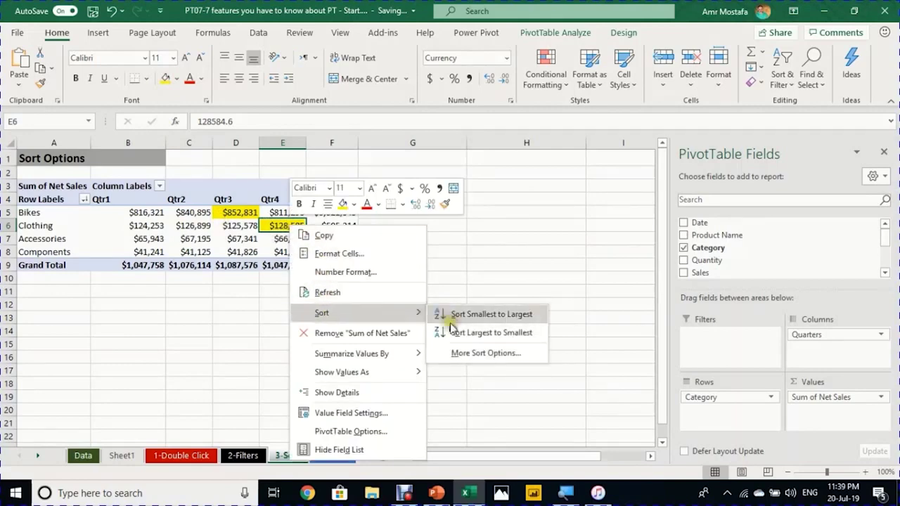
left_click(467, 353)
left_click(540, 192)
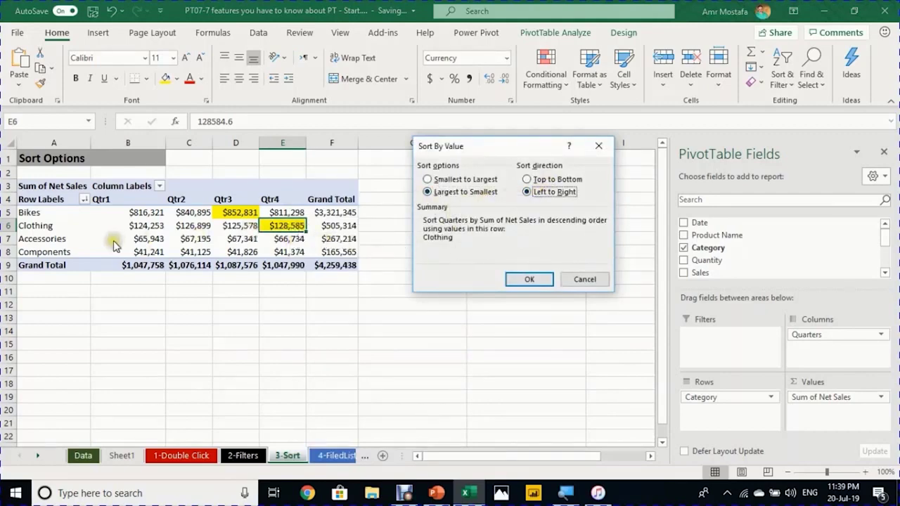
left_click(517, 279)
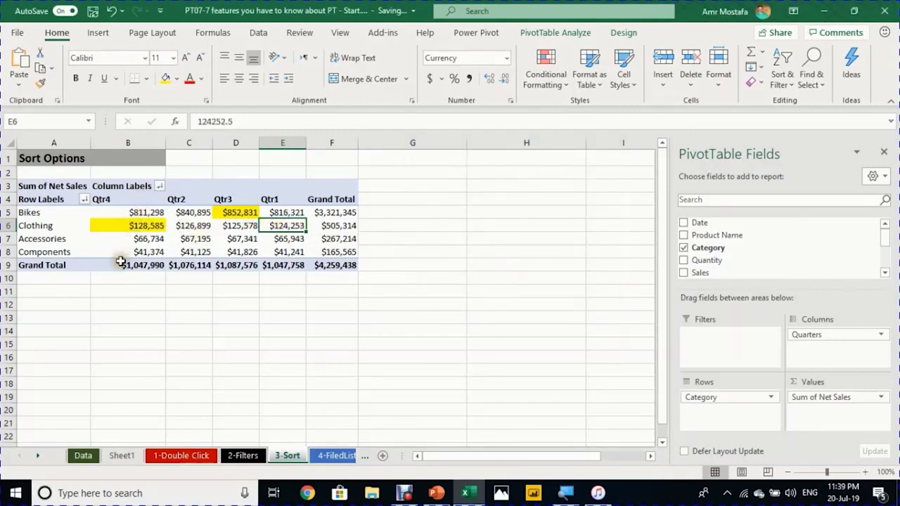
Step: Re-sort the quarter columns left to right by the Bikes row's net sales, largest to smallest
left_click(140, 213)
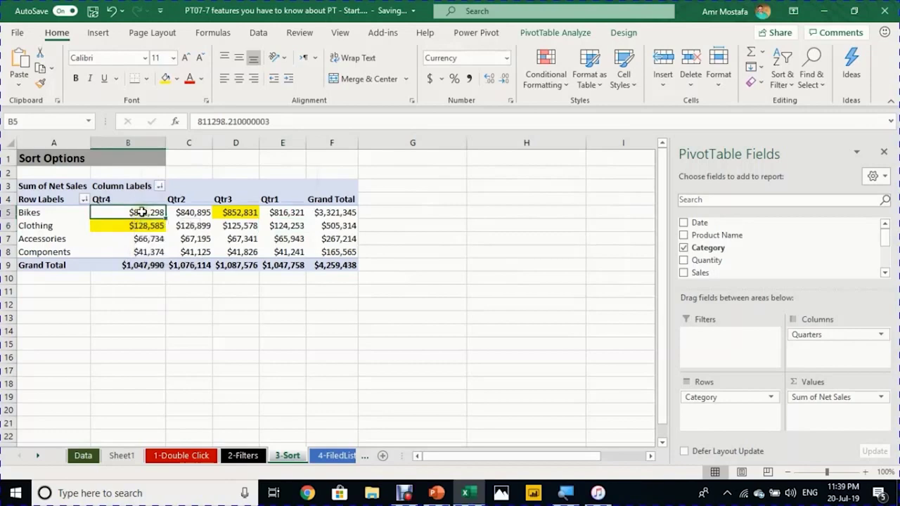
right_click(141, 213)
mouse_move(179, 302)
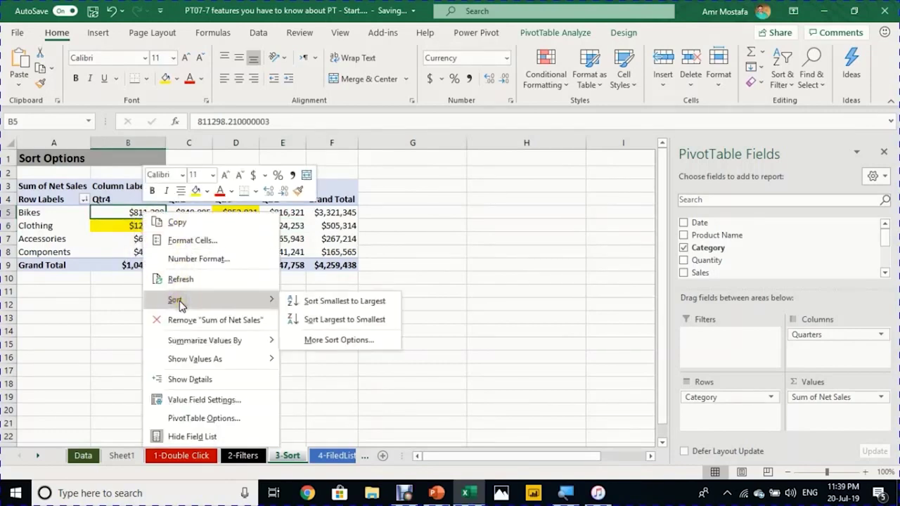
left_click(320, 341)
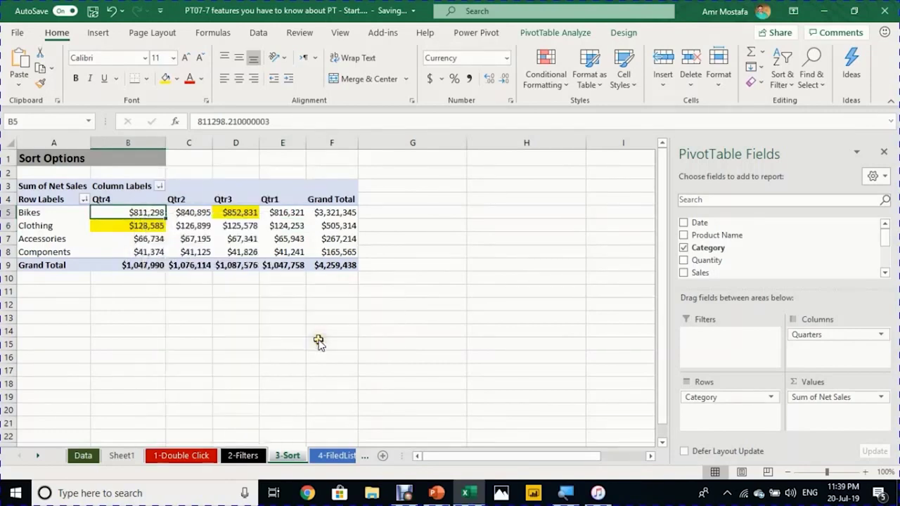
left_click(529, 279)
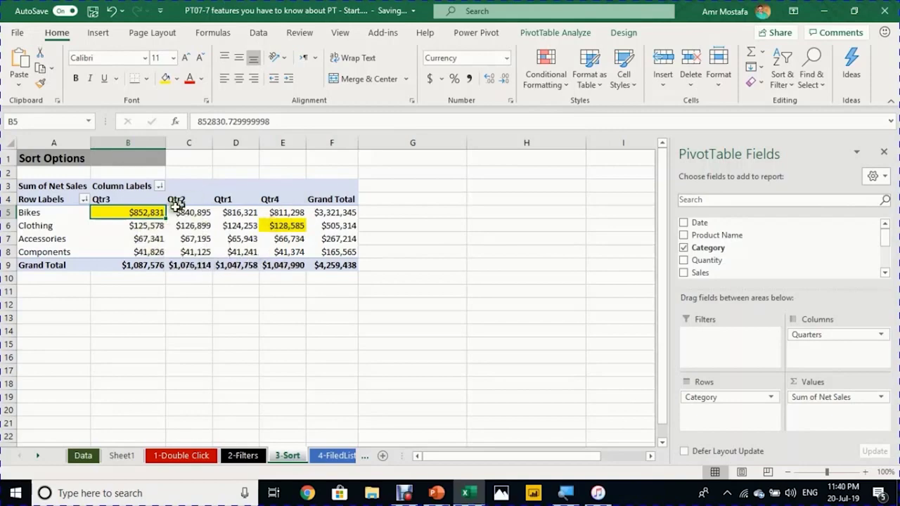
Step: Select the custom category order in J4:J7 and open the Custom Lists editor from Excel's advanced options
mouse_move(152, 225)
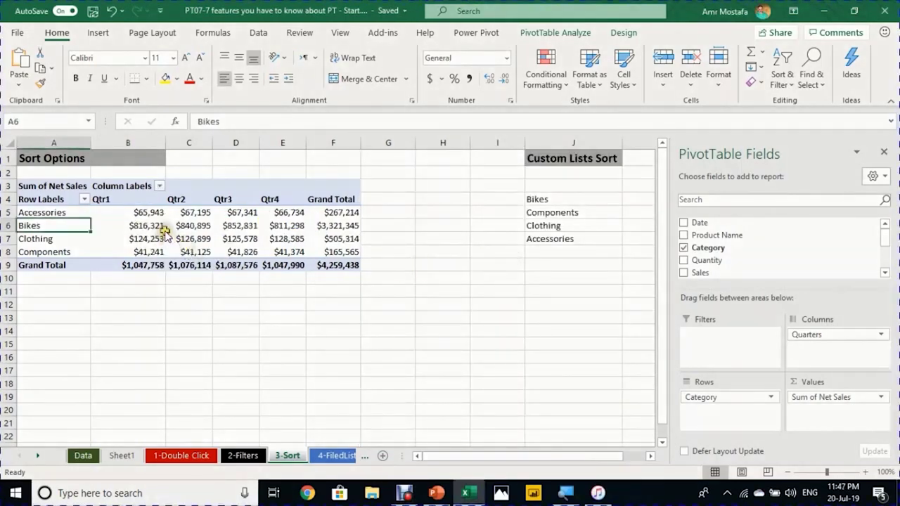
mouse_move(155, 240)
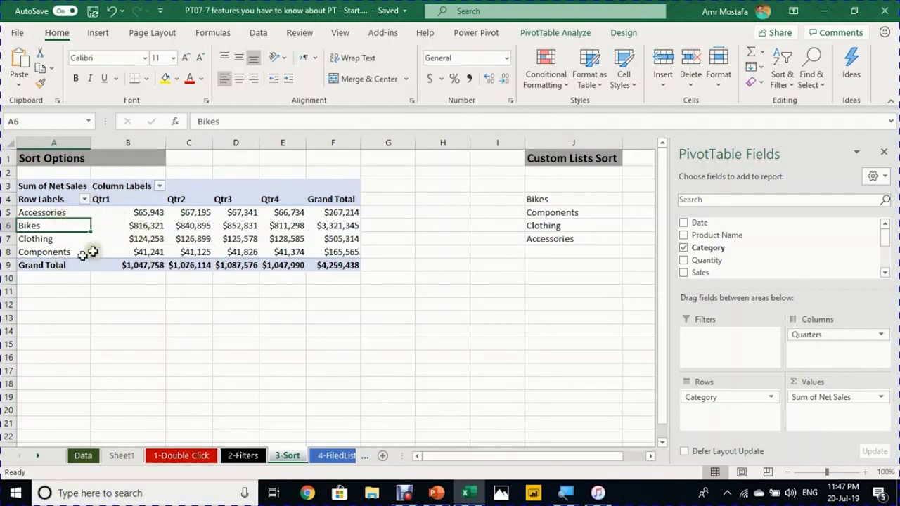
left_click(544, 200)
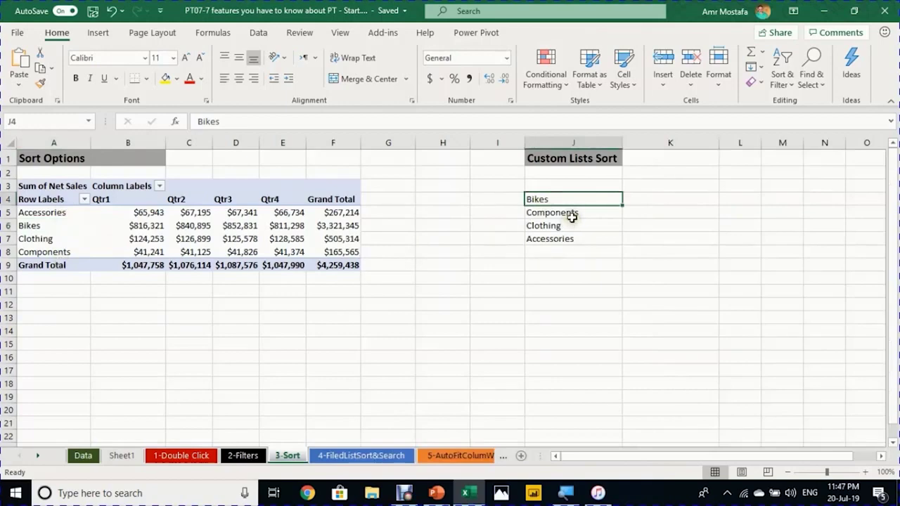
left_click(569, 239)
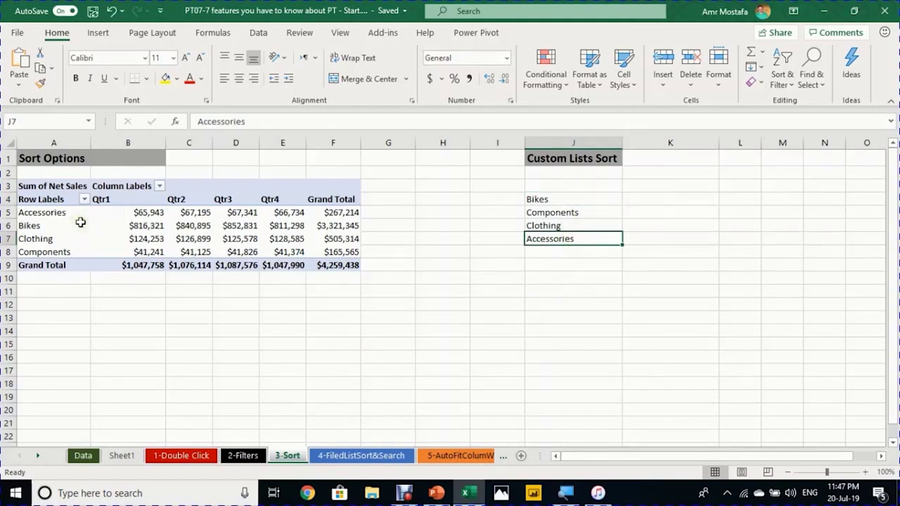
left_click_drag(539, 199, 538, 245)
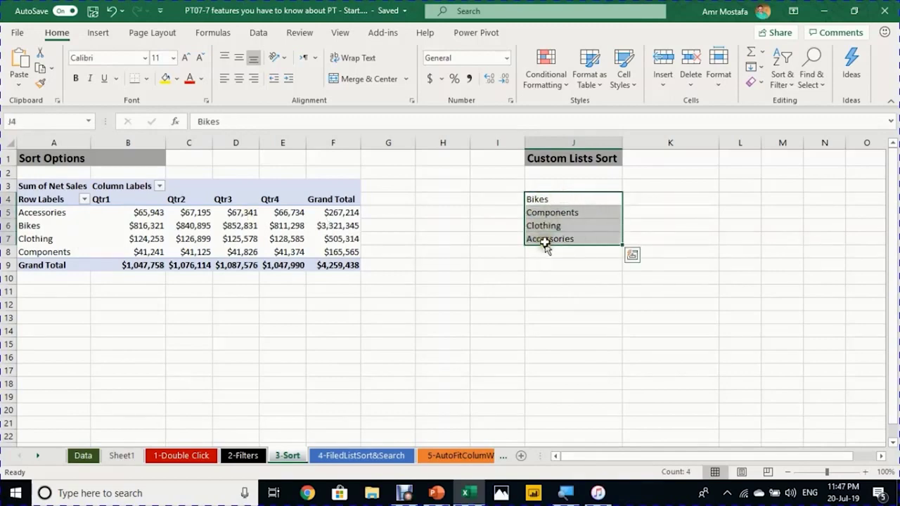
left_click(17, 34)
left_click(42, 457)
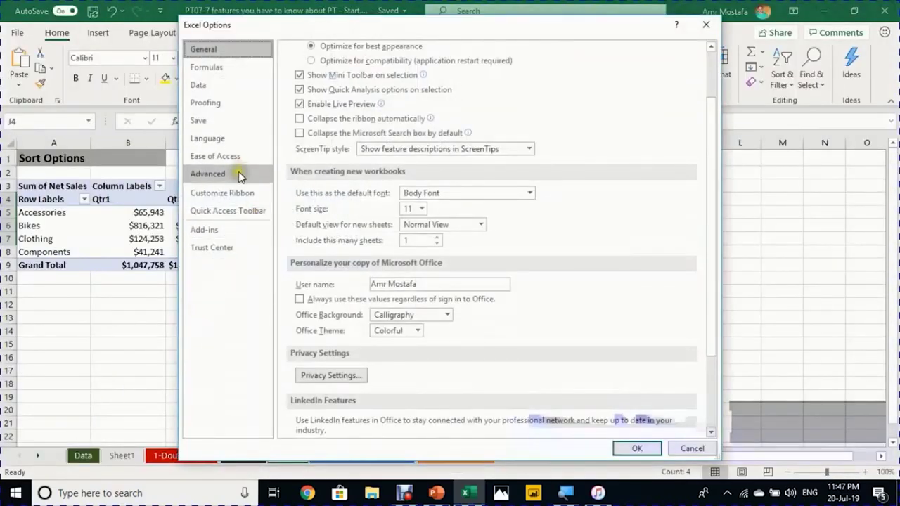
left_click(208, 174)
scroll(415, 221, "down", 5)
scroll(415, 221, "down", 10)
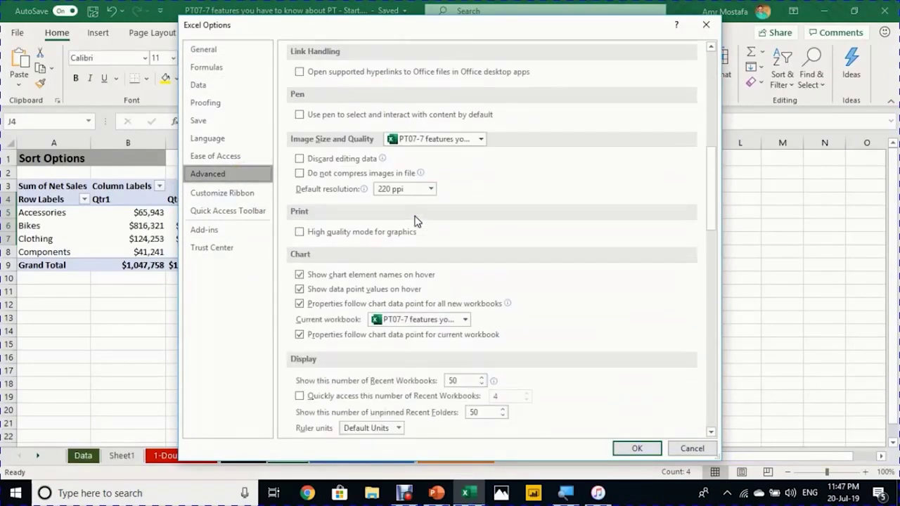
scroll(415, 221, "down", 15)
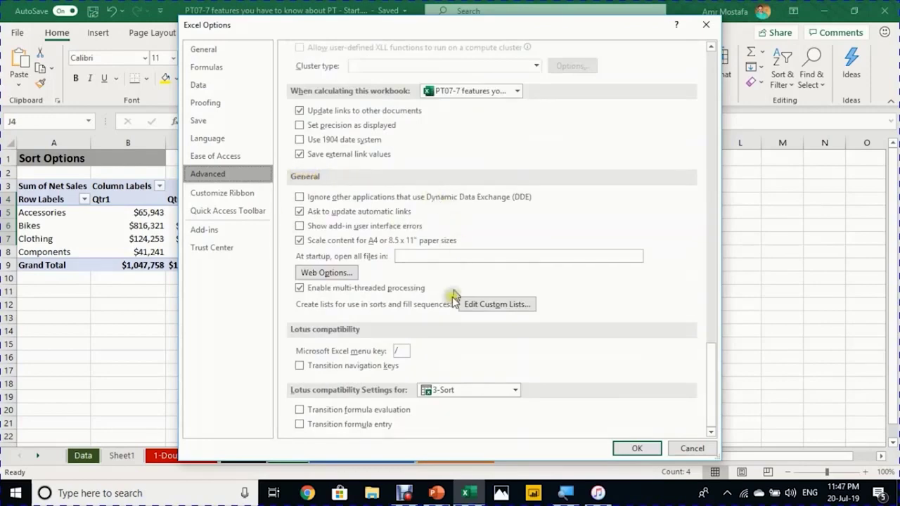
left_click(487, 306)
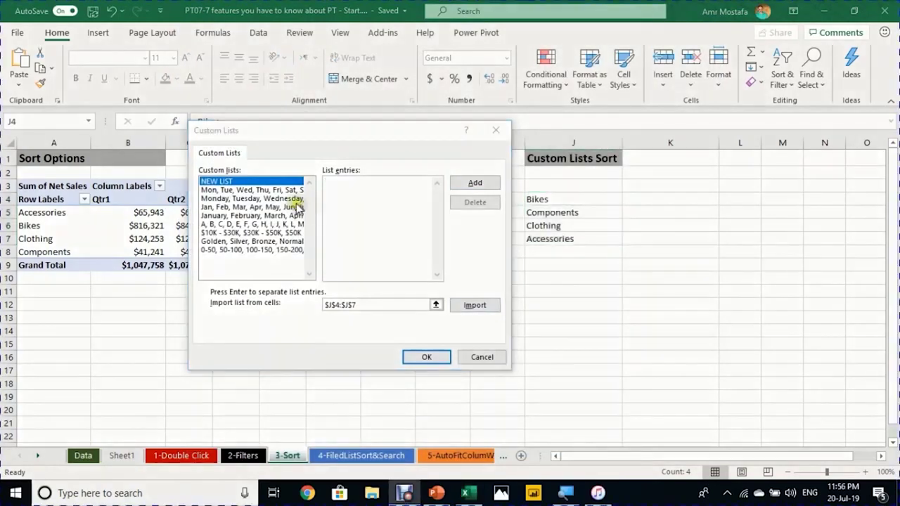
Step: Review the entries of the existing weekday, month and user-defined custom lists, and return to NEW LIST
left_click(262, 190)
left_click(258, 199)
left_click(257, 206)
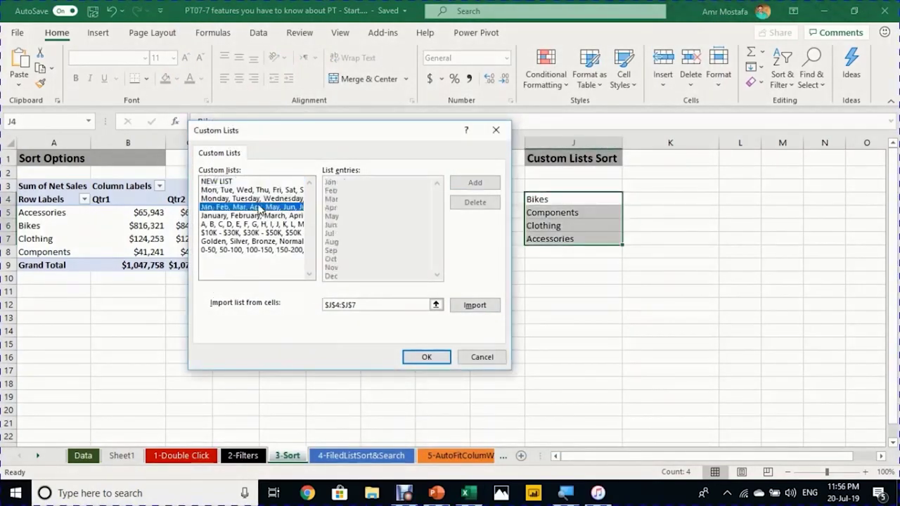
left_click(253, 232)
left_click(252, 242)
left_click(254, 250)
left_click(254, 225)
left_click(257, 242)
left_click(260, 251)
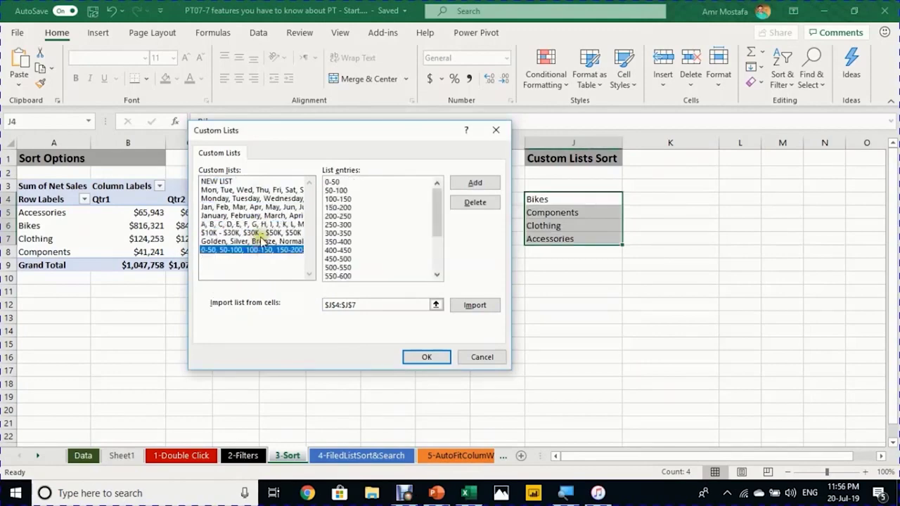
left_click(227, 181)
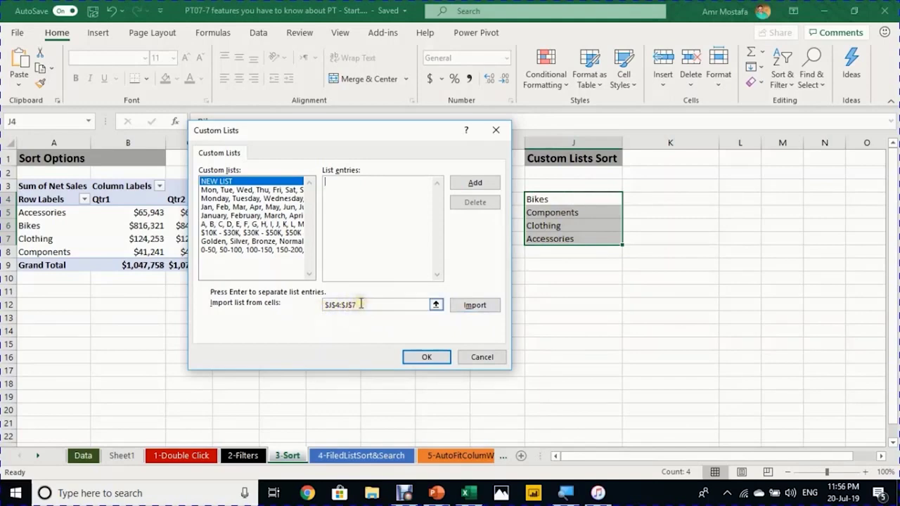
Step: Import the category order from $J$4:$J$7 as a new custom list and accept the Excel options
left_click(482, 307)
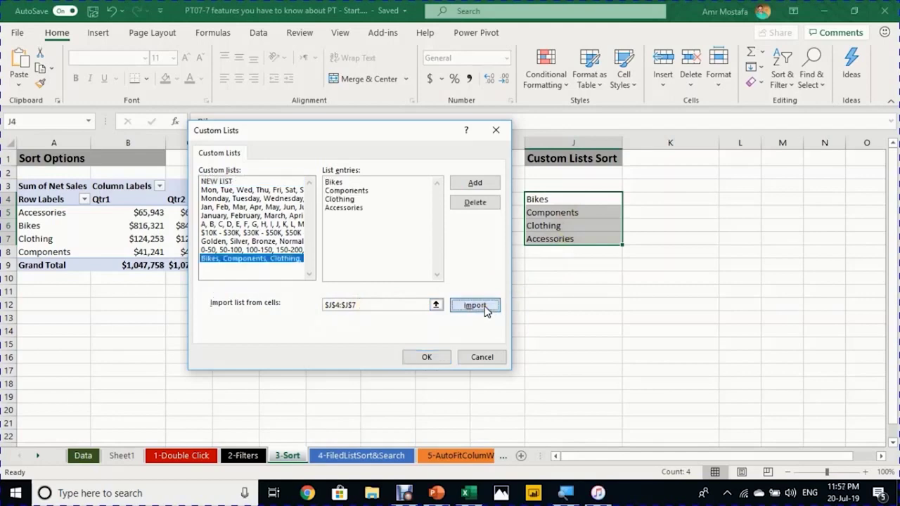
left_click(427, 358)
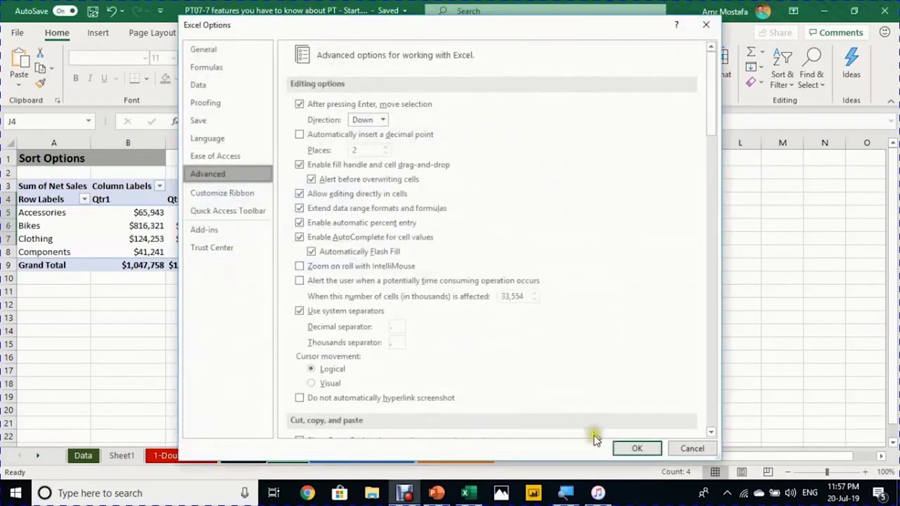
left_click(626, 448)
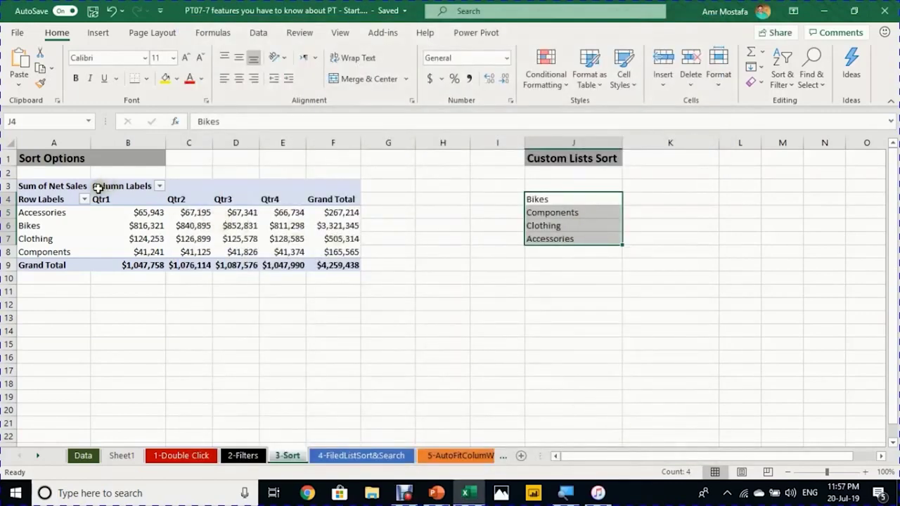
Step: Sort the PivotTable's category row labels A to Z so they follow the imported custom list
left_click(65, 212)
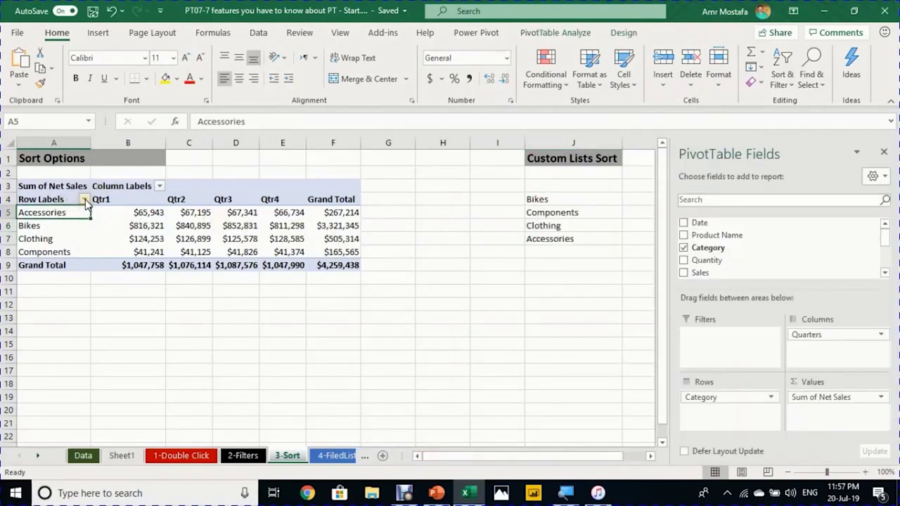
left_click(84, 199)
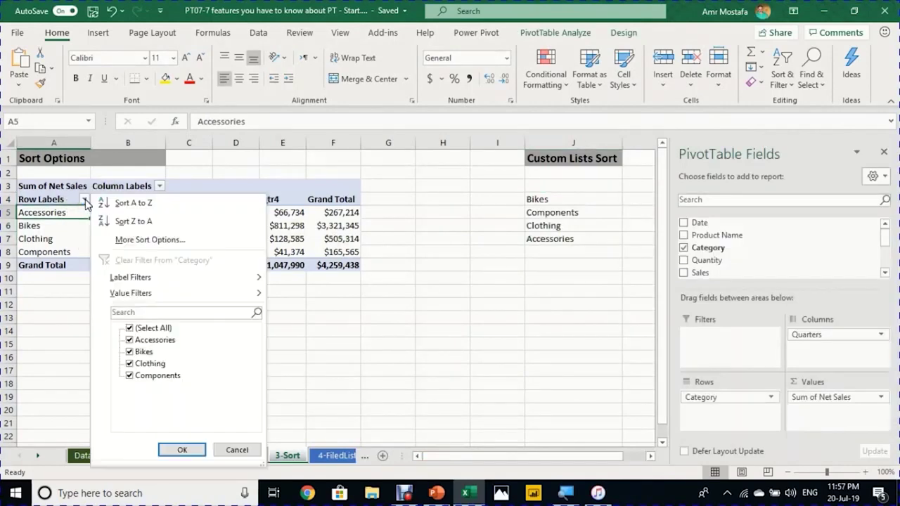
left_click(130, 206)
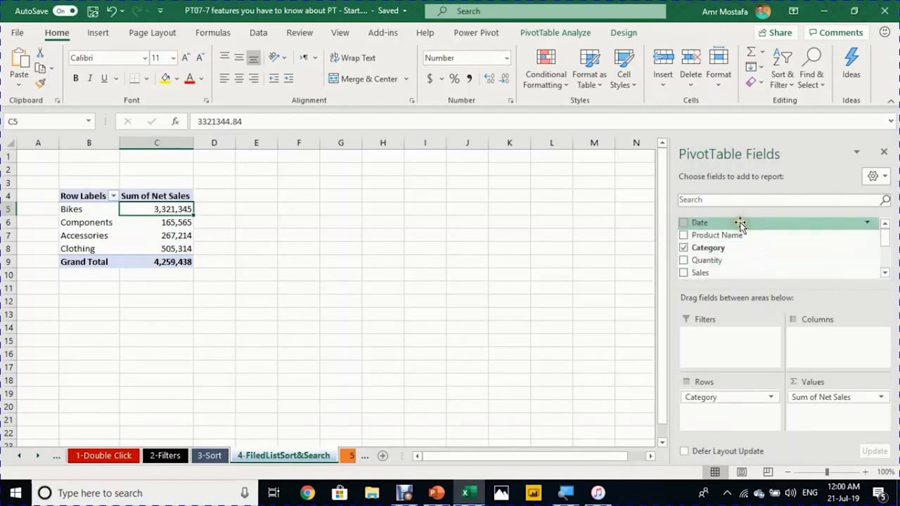
Step: On sheet 4-FiledListSort&Search, search the field list for "q" and "p", clear the search, and sort the fields A to Z
left_click(698, 201)
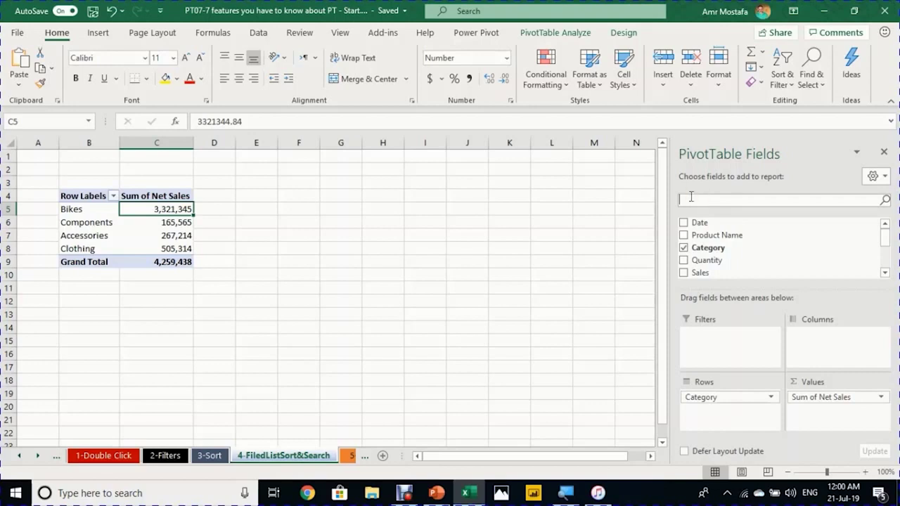
type("q")
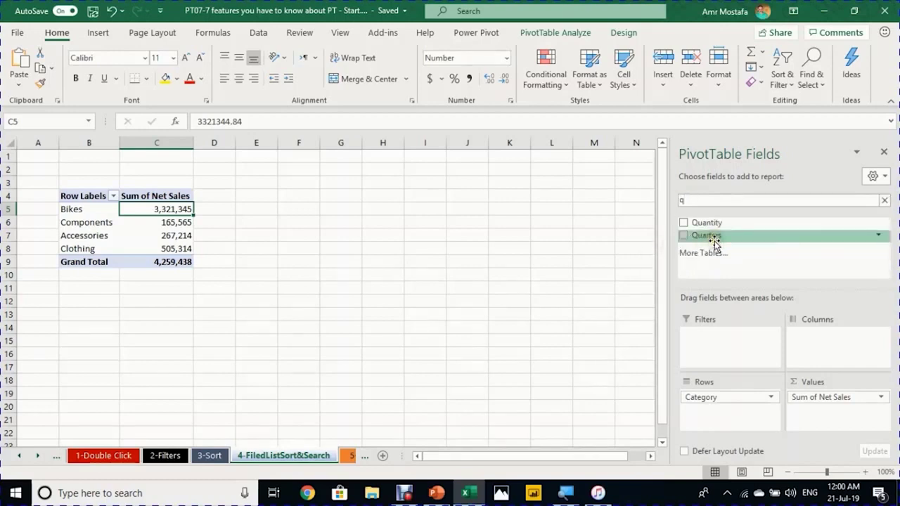
key("BackSpace")
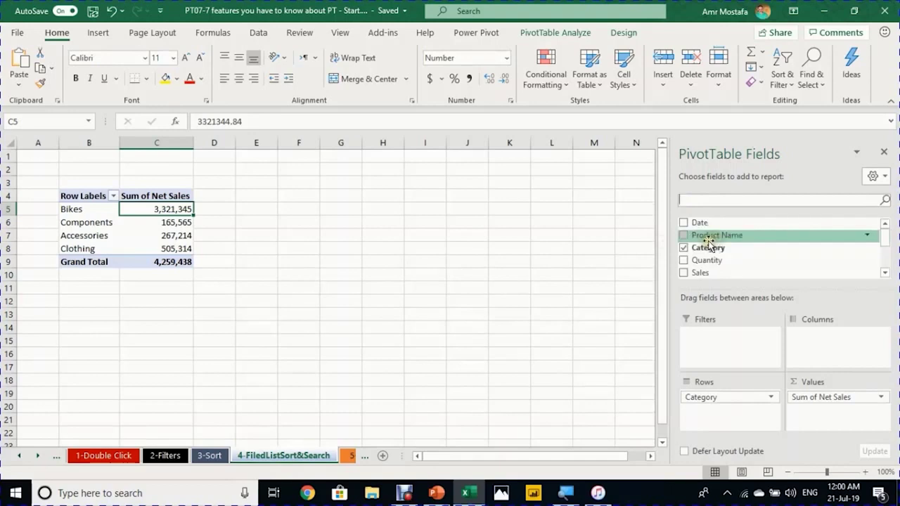
type("p")
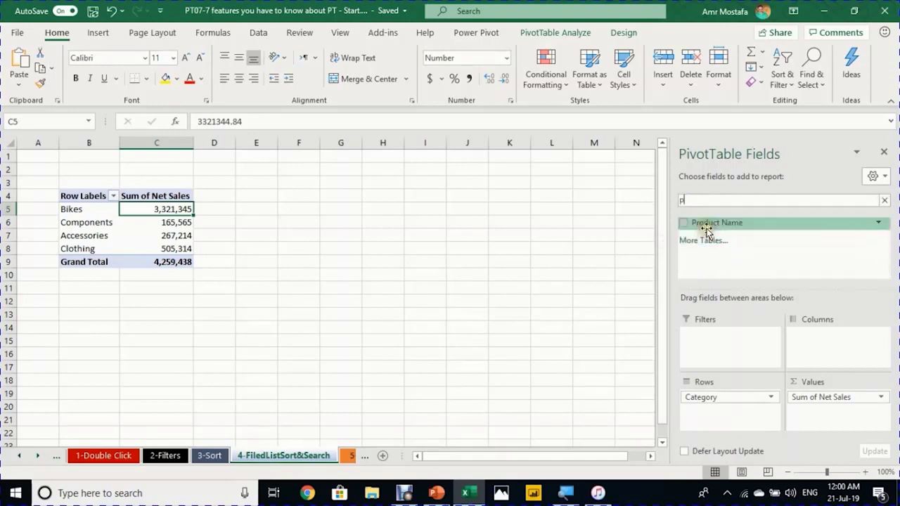
key("BackSpace")
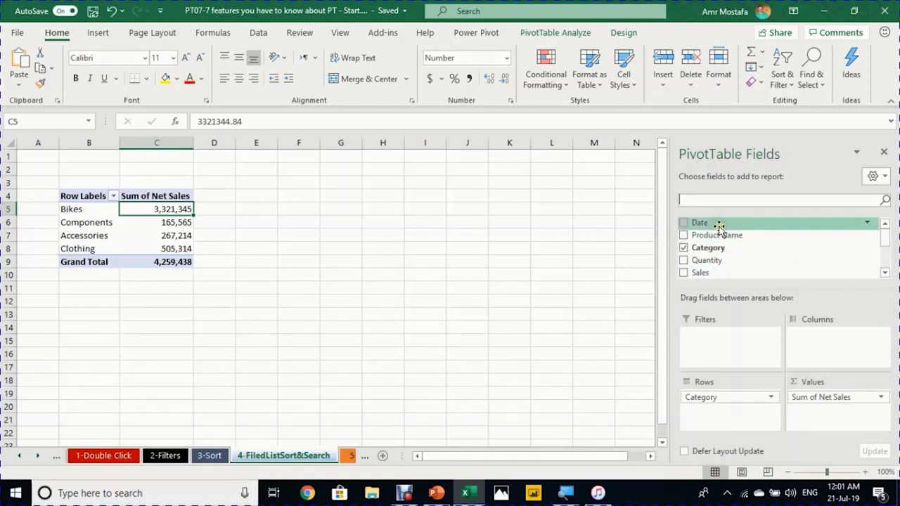
left_click(879, 177)
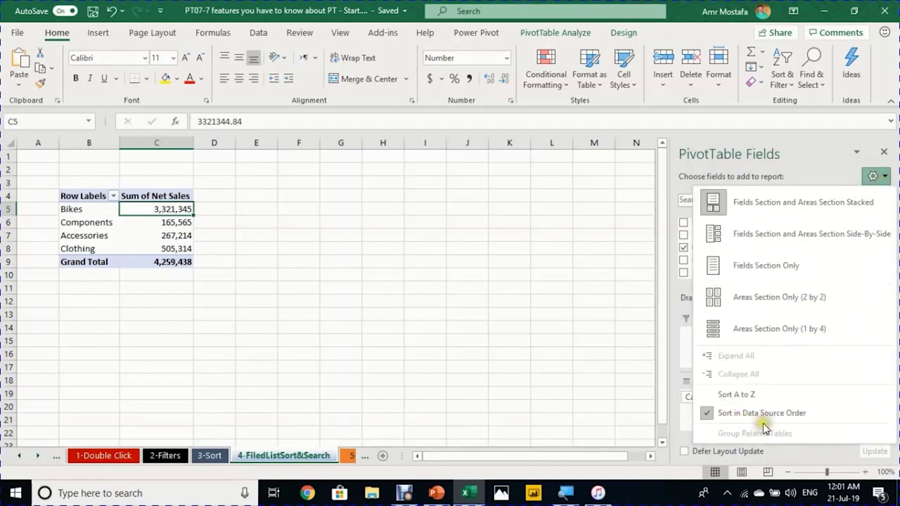
left_click(740, 396)
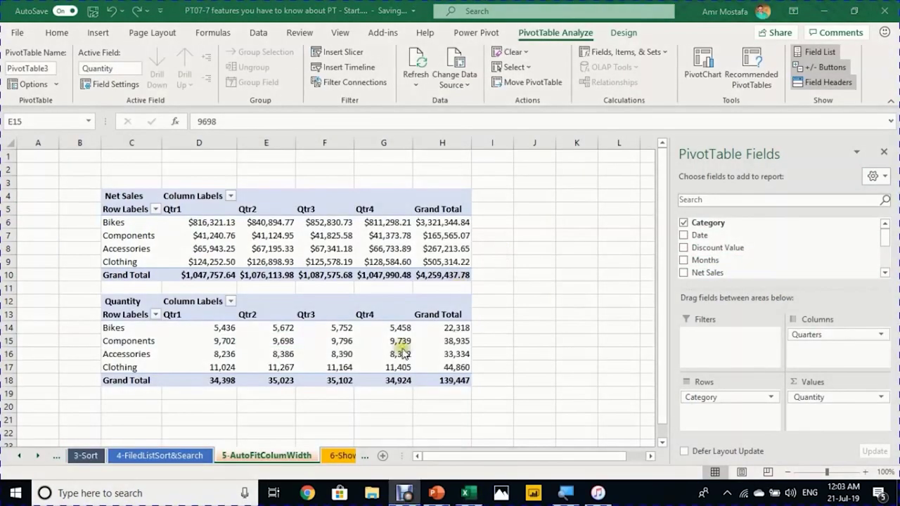
Step: On sheet 5-AutoFitColumWidth, look at the Net Sales PivotTable, and refresh the Quantity PivotTable below it
left_click(299, 248)
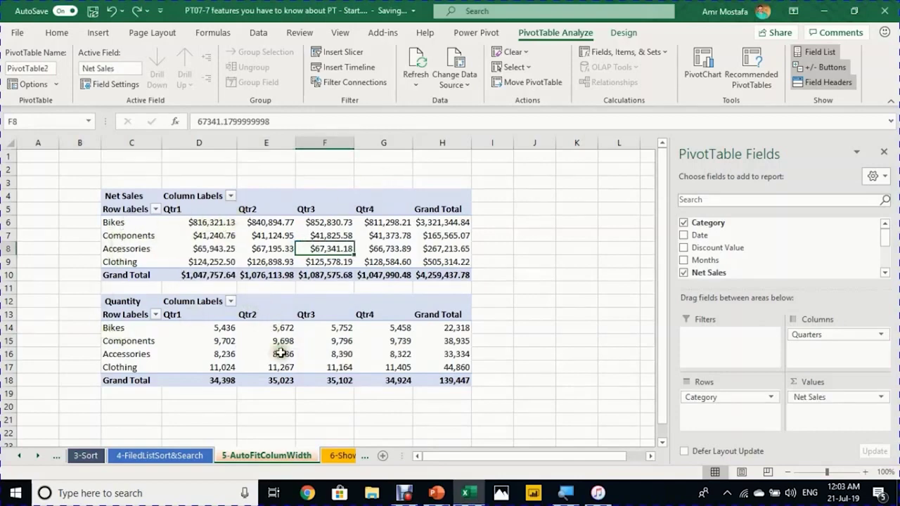
mouse_move(280, 353)
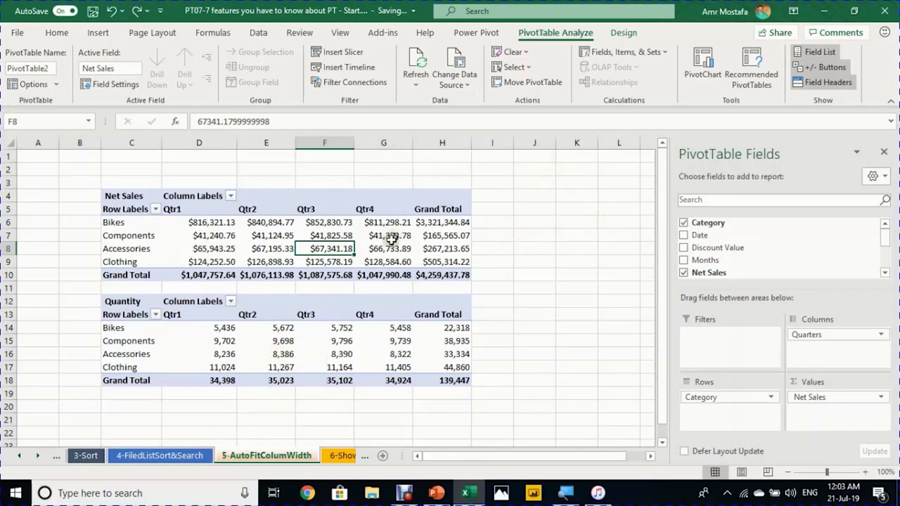
left_click(279, 342)
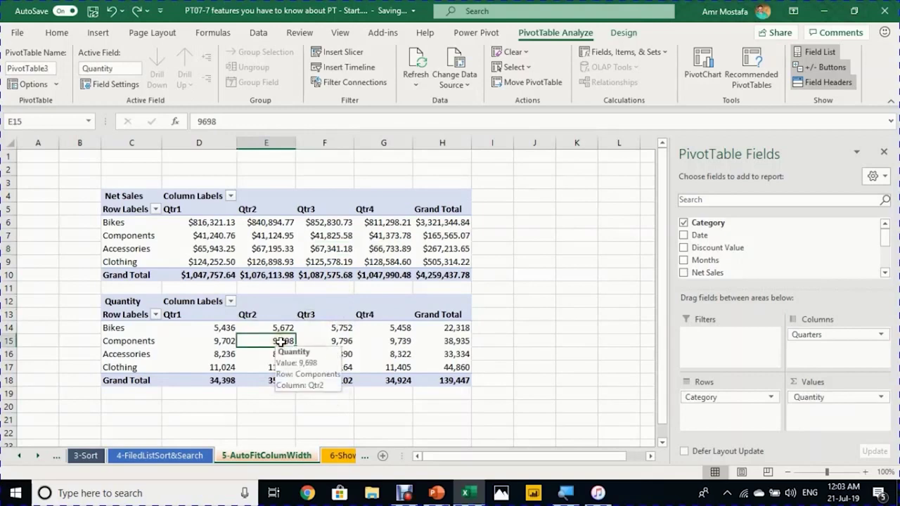
right_click(281, 342)
left_click(384, 176)
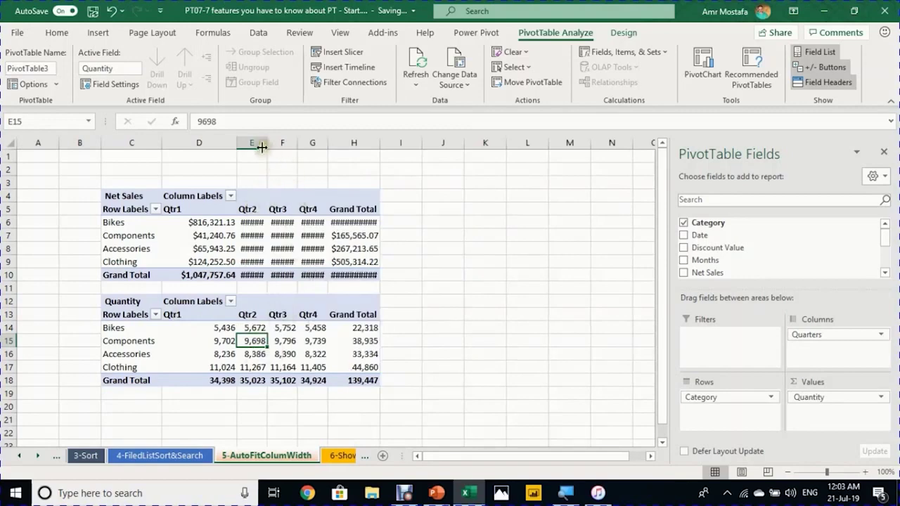
Step: Autofit the widths of columns E through H to their contents
left_click_drag(259, 137, 363, 140)
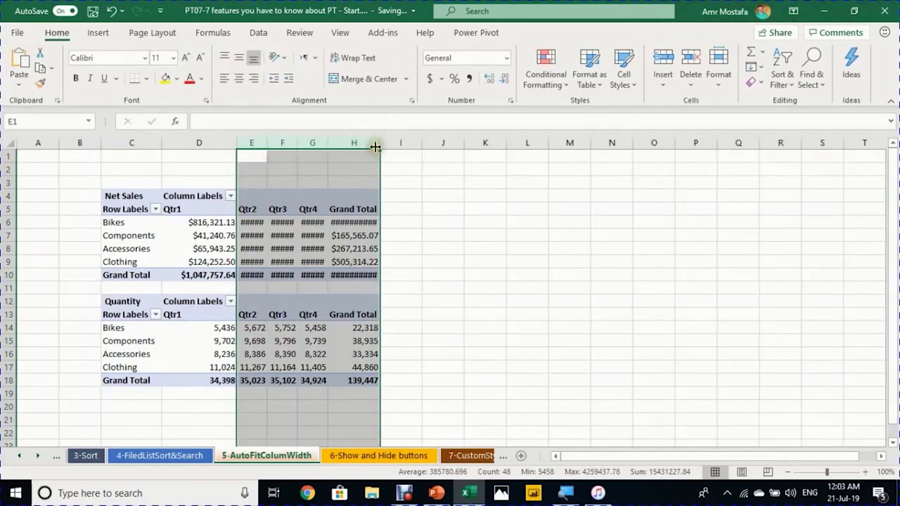
double_click(377, 146)
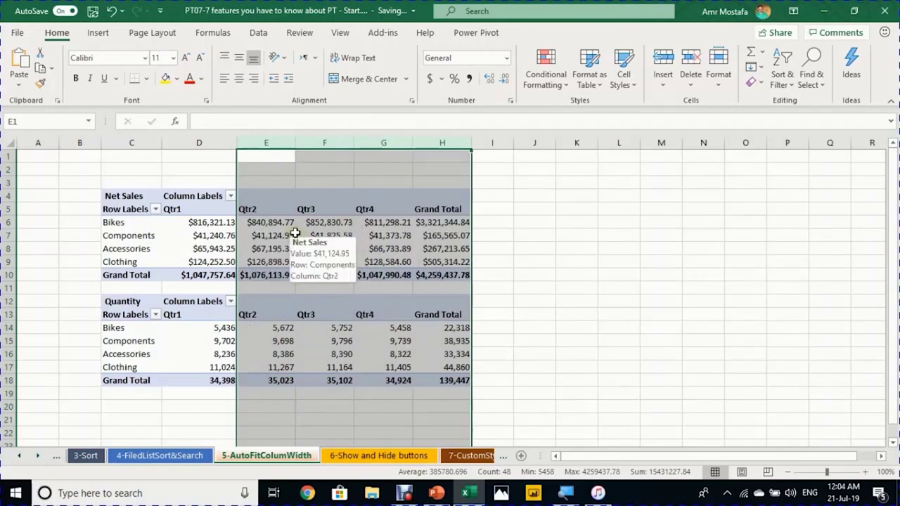
Step: Turn off Autofit column widths on update for the Quantity PivotTable, and refresh it again
left_click(261, 353)
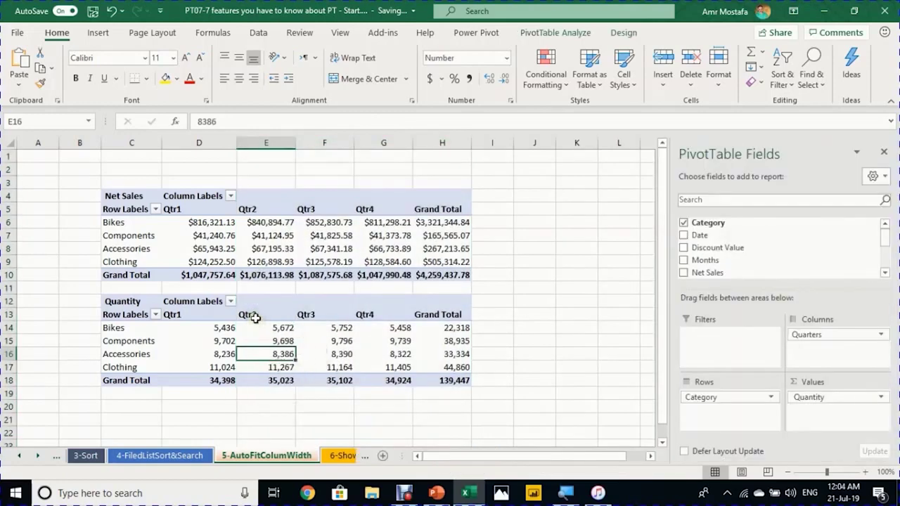
left_click(554, 34)
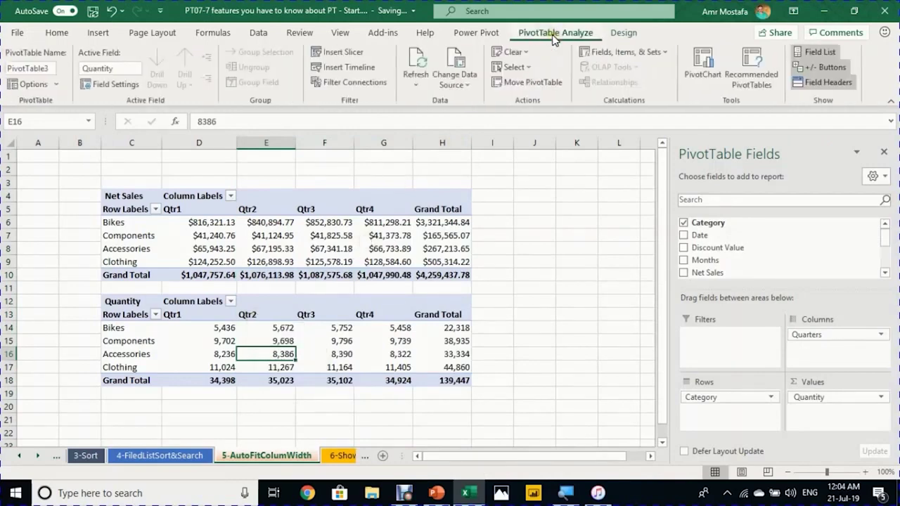
left_click(33, 84)
left_click(220, 294)
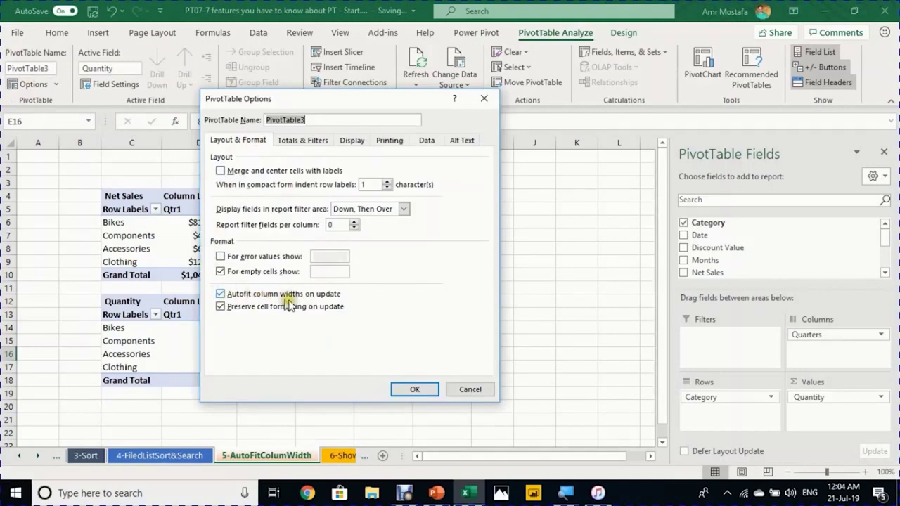
left_click(221, 295)
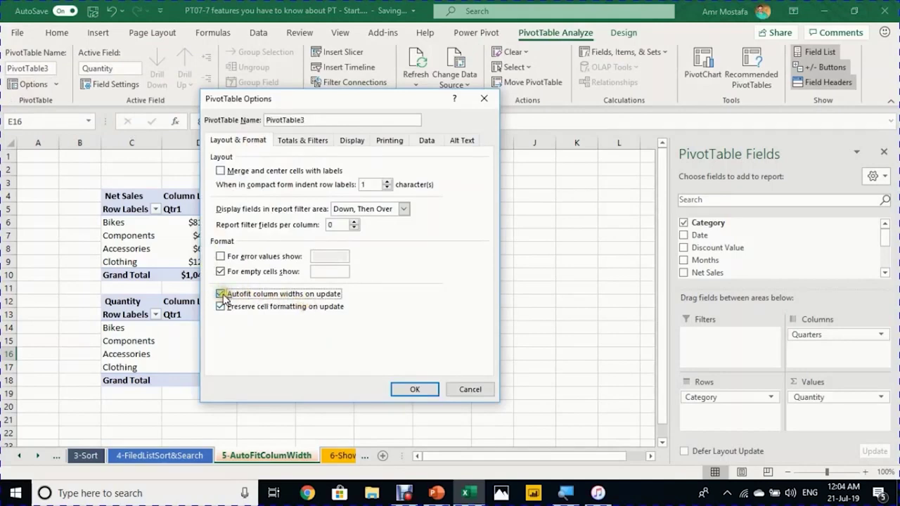
left_click(414, 389)
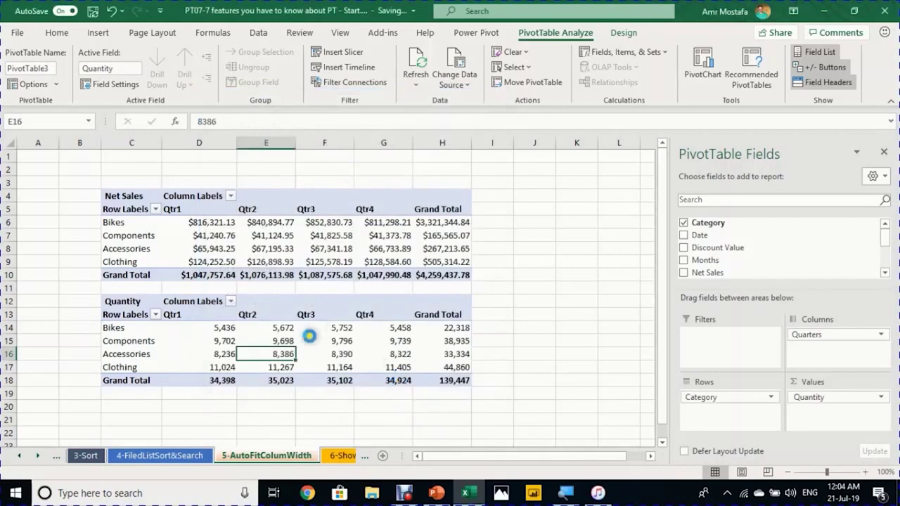
right_click(285, 353)
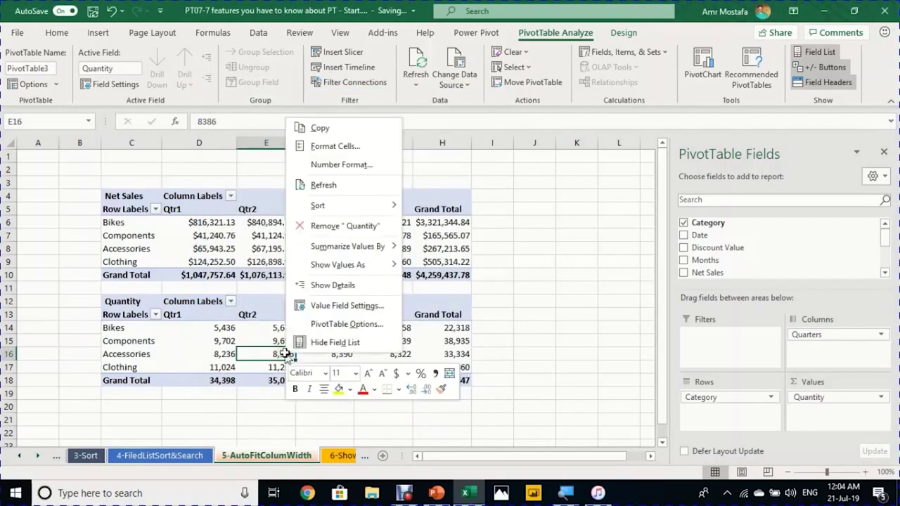
left_click(375, 187)
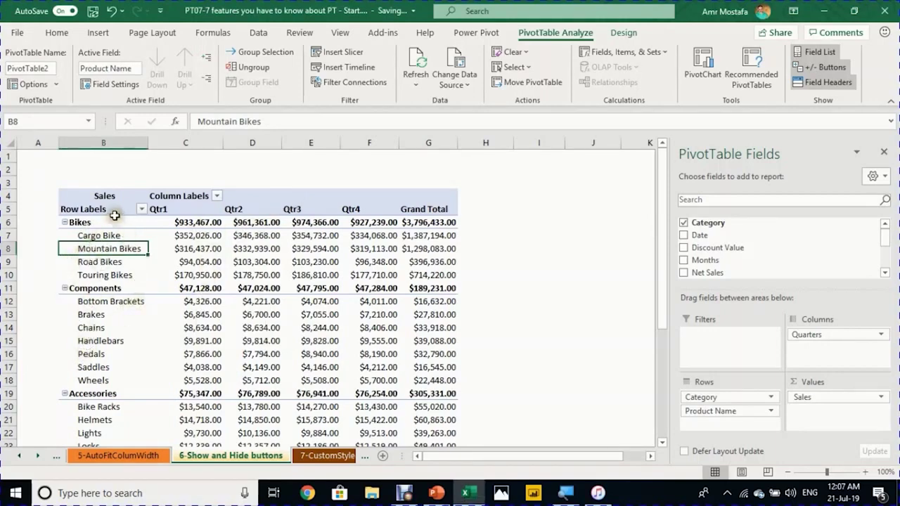
Step: On sheet 6-Show and Hide buttons, collapse and re-expand the Bikes category twice
left_click(64, 222)
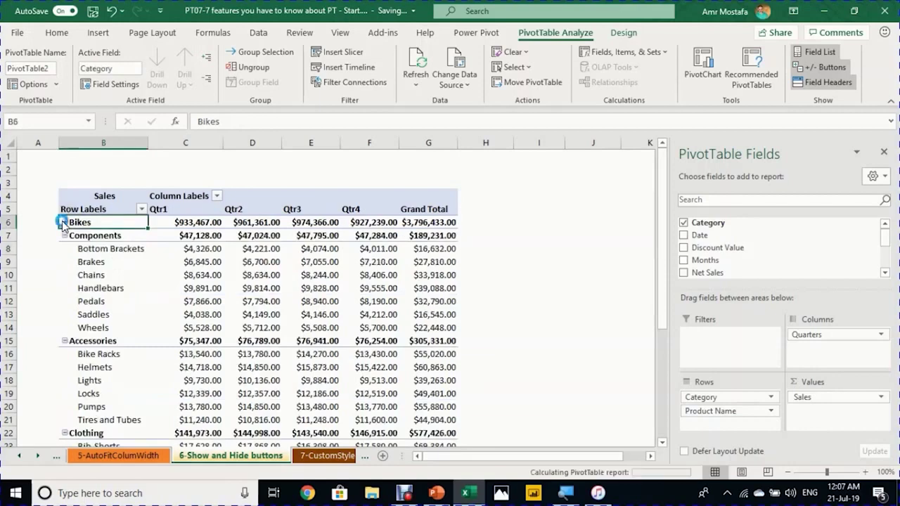
left_click(64, 222)
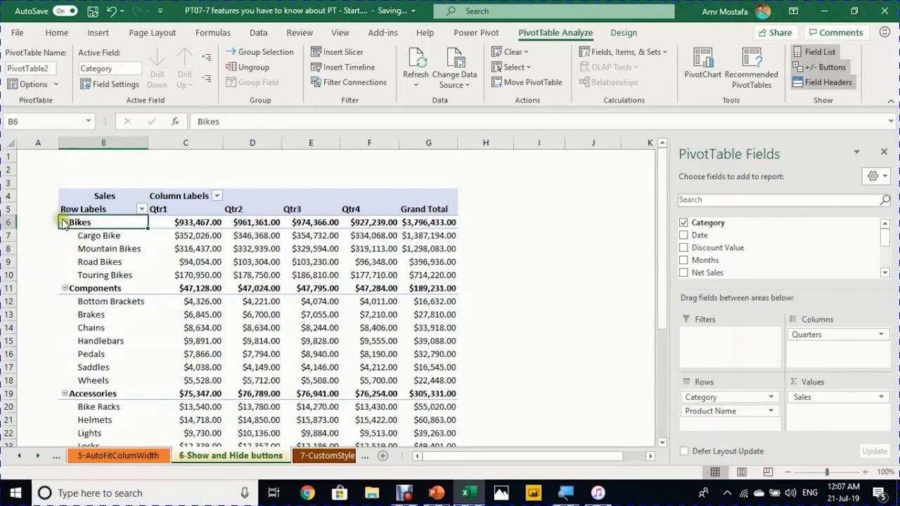
left_click(64, 222)
left_click(64, 222)
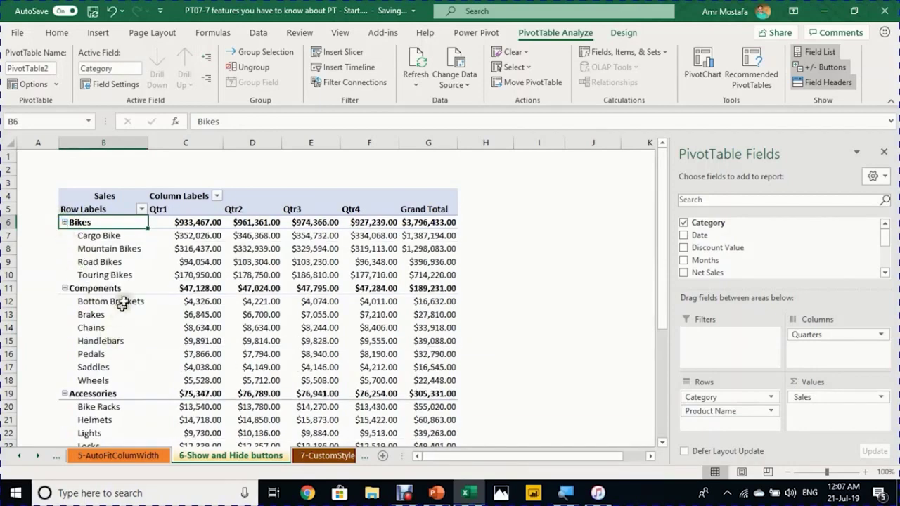
Step: Hide the expand and collapse buttons of the Sales PivotTable
left_click(131, 261)
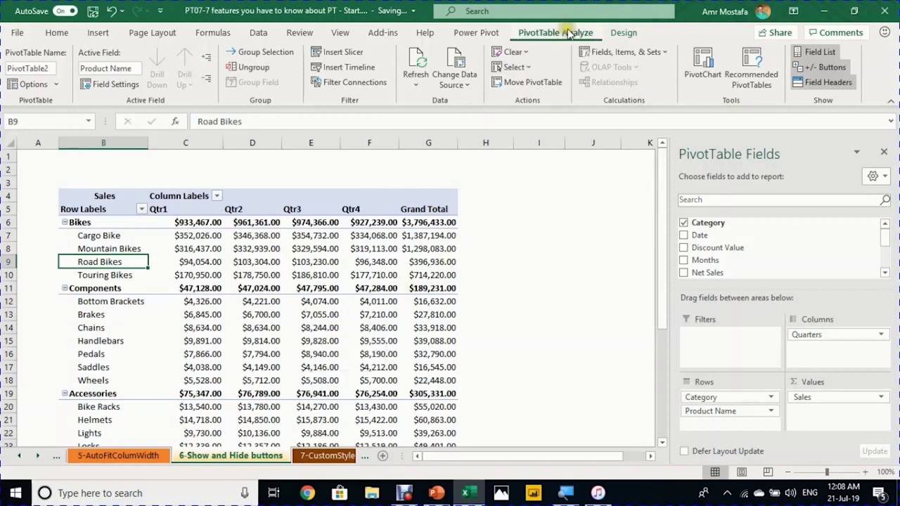
left_click(826, 68)
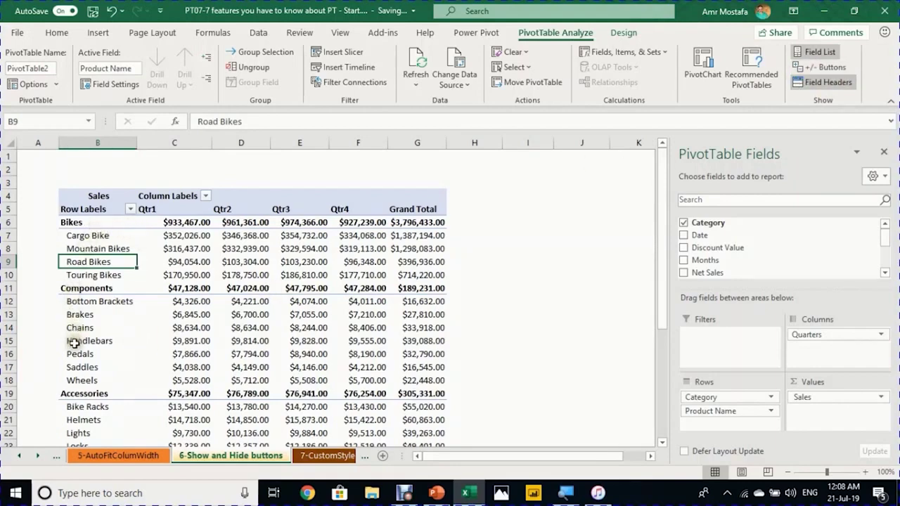
Step: Review the Row Labels and Column Labels headers of the Sales PivotTable, and hide its field headers
mouse_move(145, 252)
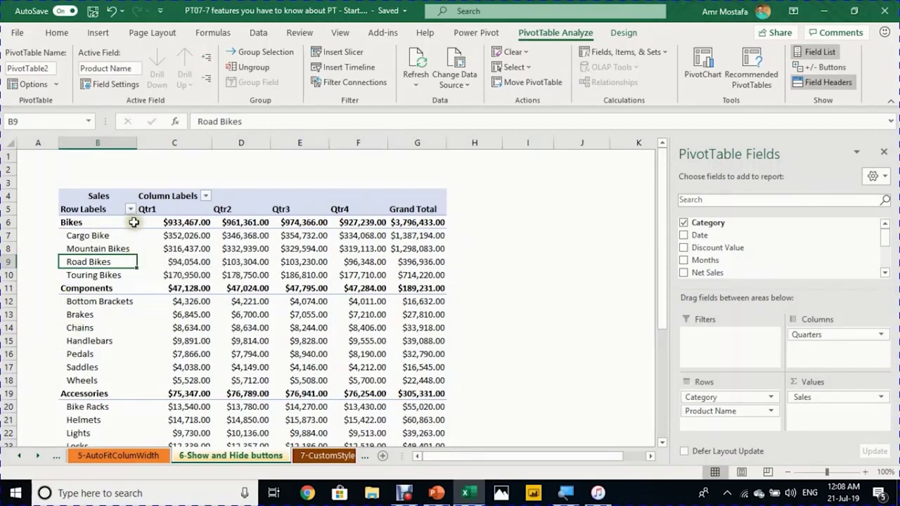
left_click(116, 209)
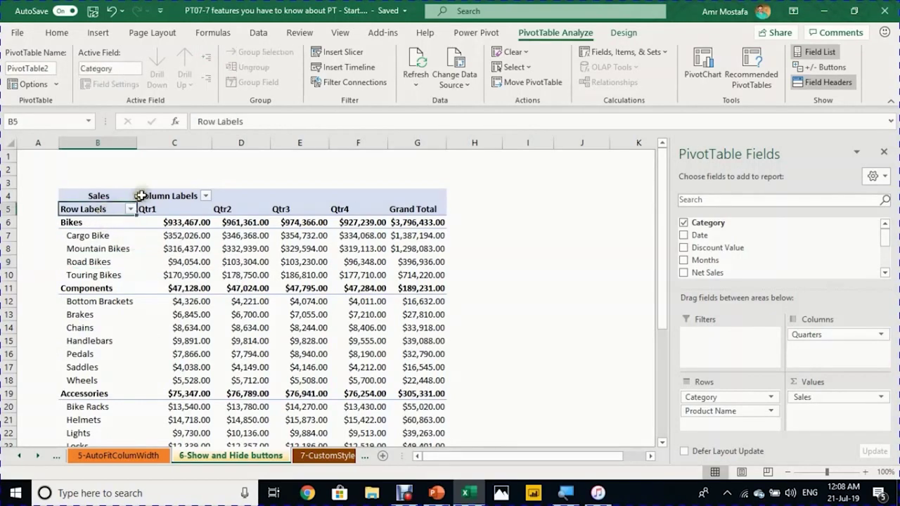
left_click(152, 199)
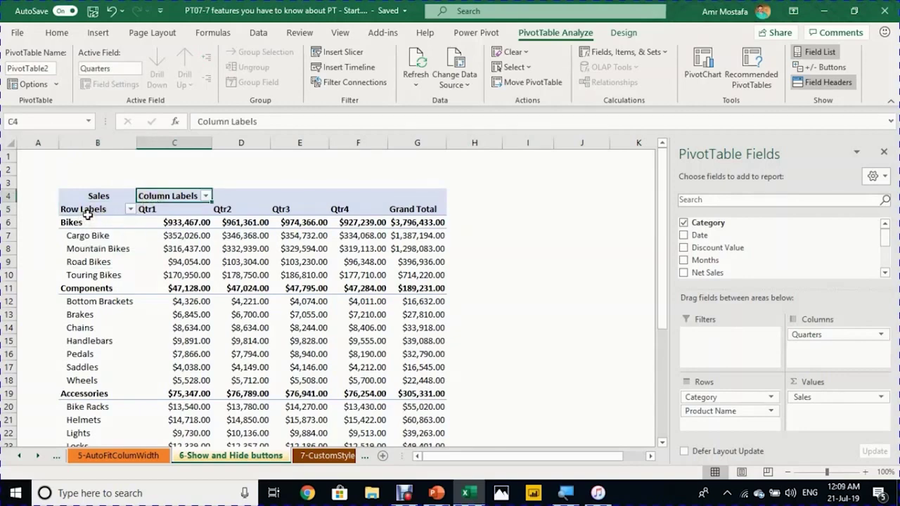
left_click(130, 208)
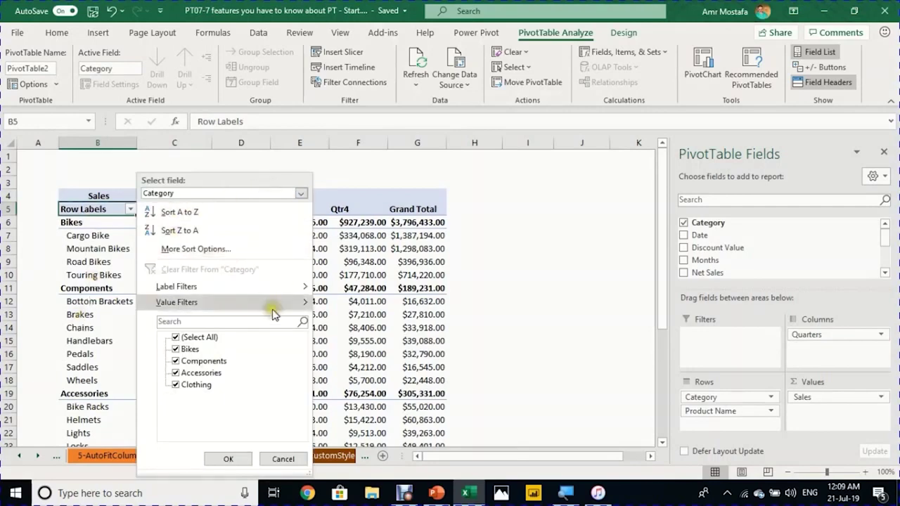
left_click(83, 263)
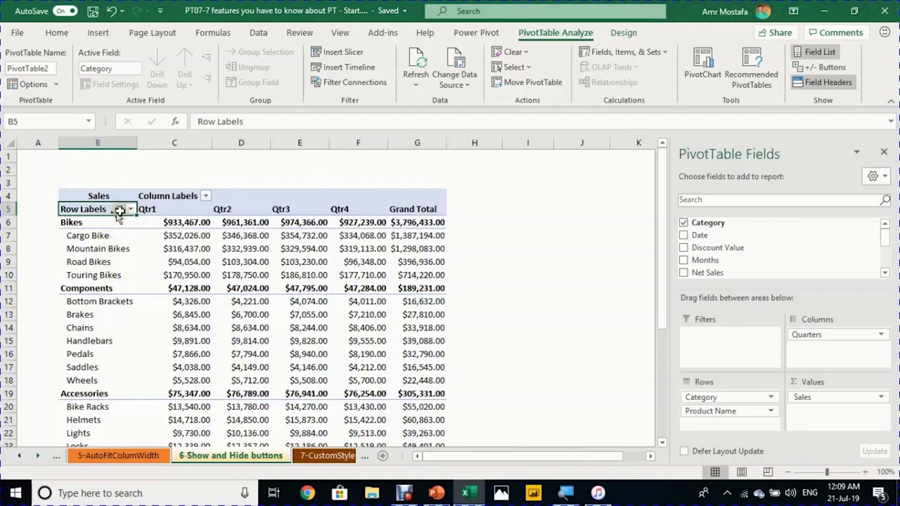
left_click(143, 194)
left_click(89, 210)
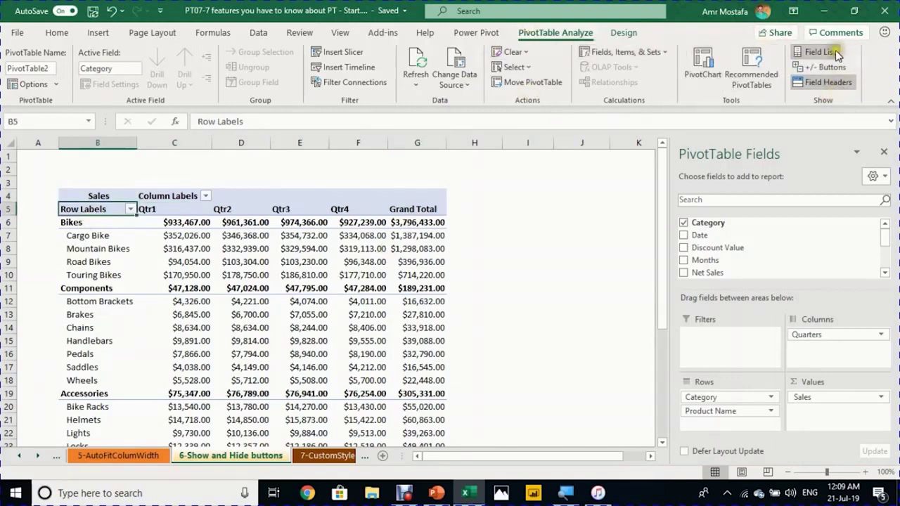
left_click(818, 81)
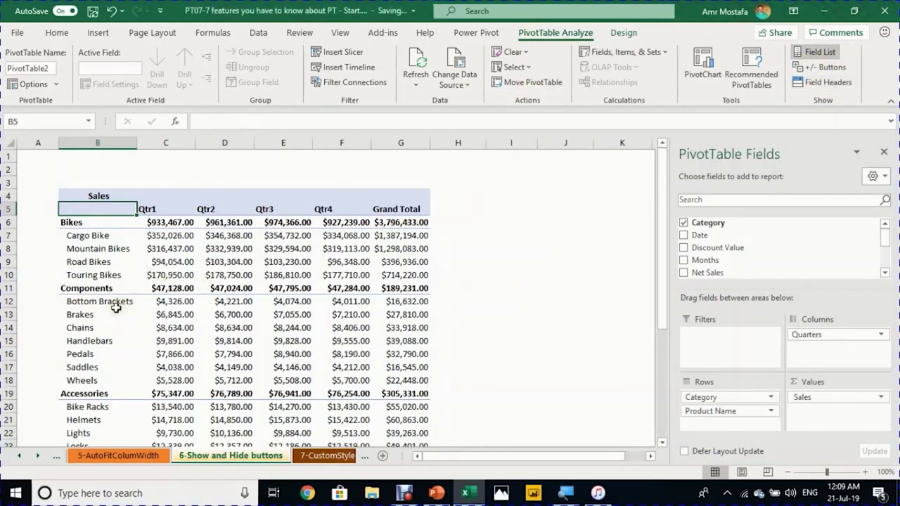
Step: Center the Sales title horizontally across cells B4 to G4 using Center Across Selection, without merging the cells
left_click_drag(108, 194, 399, 197)
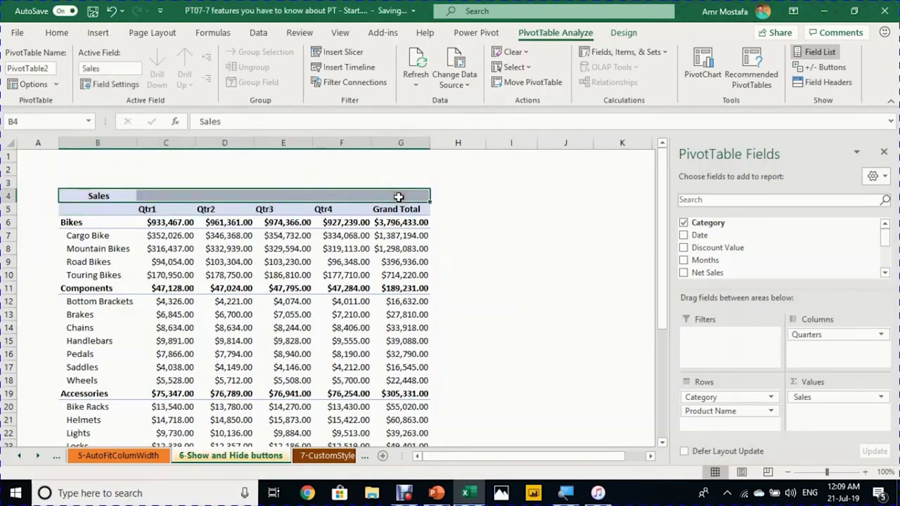
right_click(291, 196)
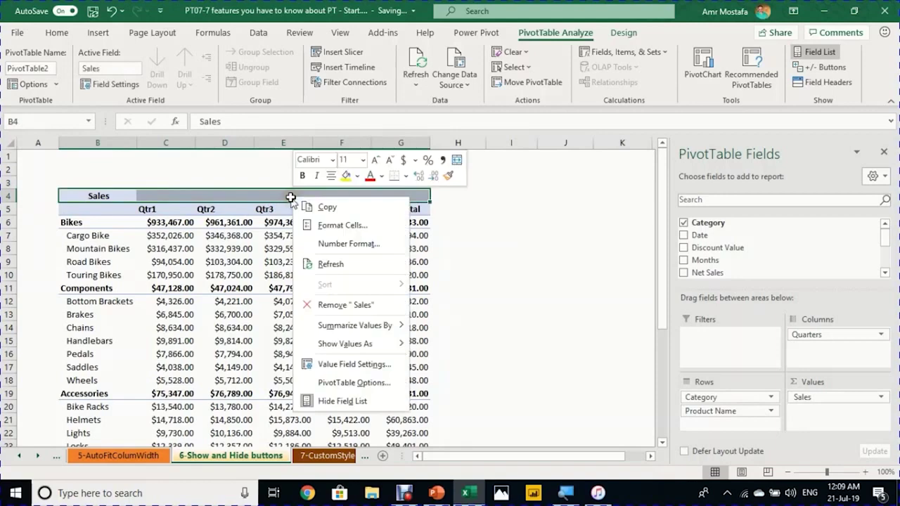
left_click(327, 227)
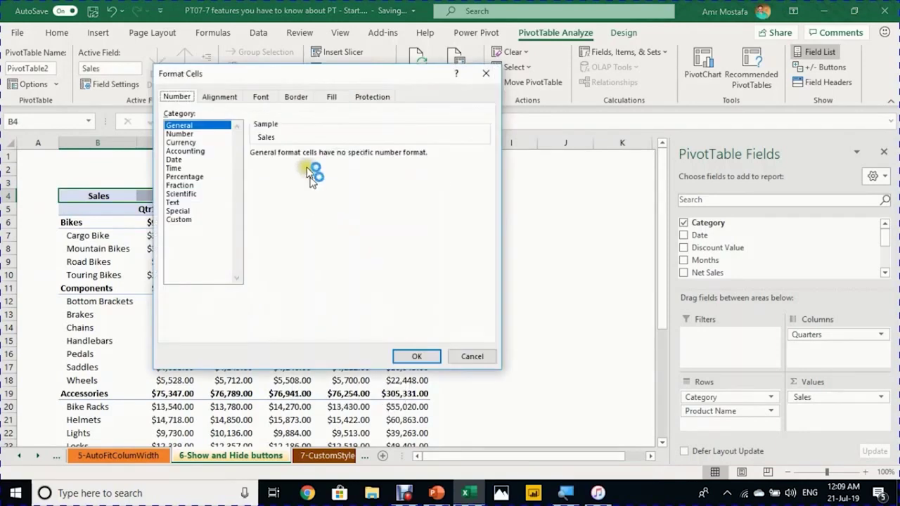
left_click(217, 97)
left_click(239, 140)
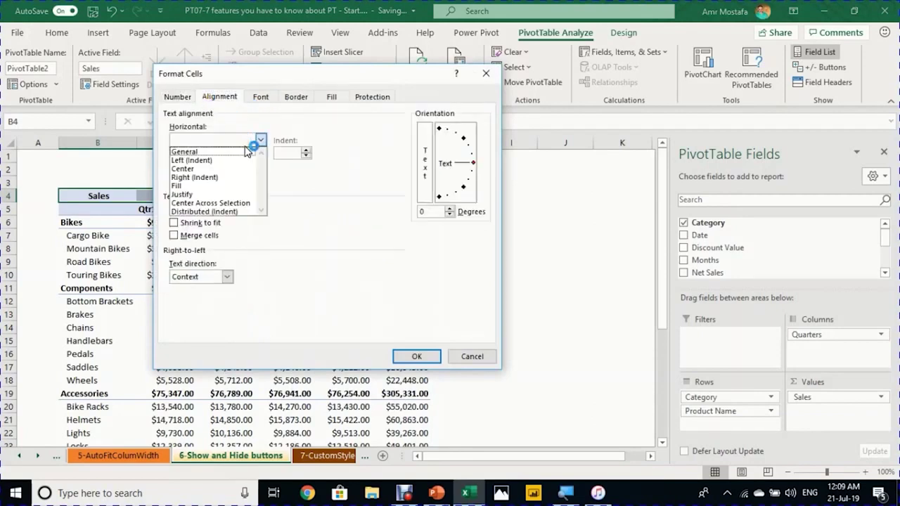
left_click(244, 205)
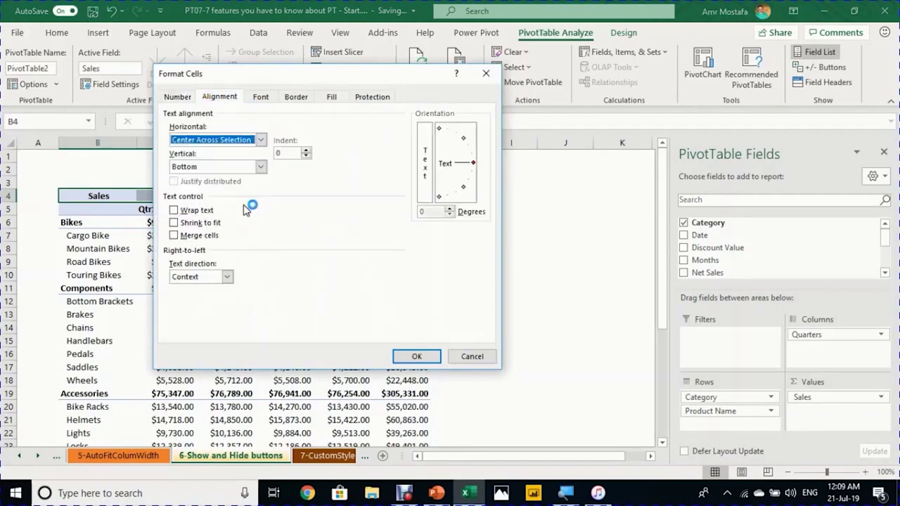
left_click(413, 359)
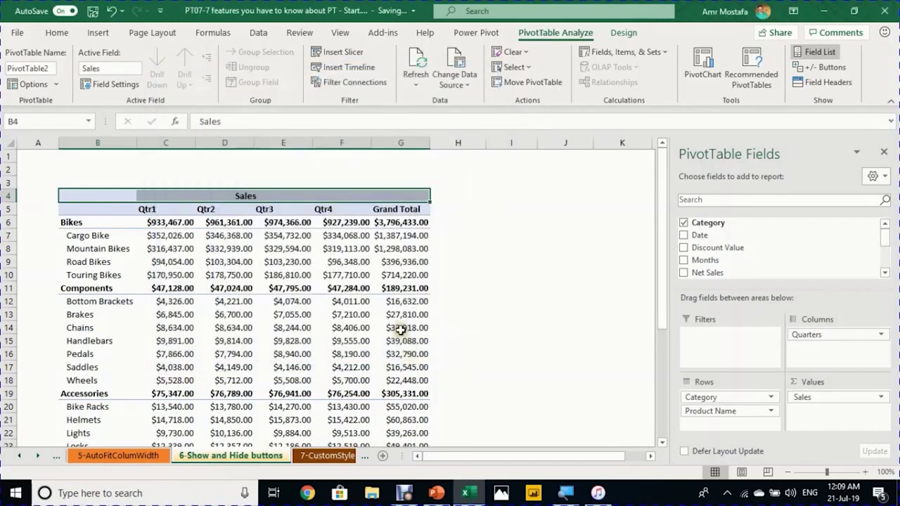
left_click(262, 261)
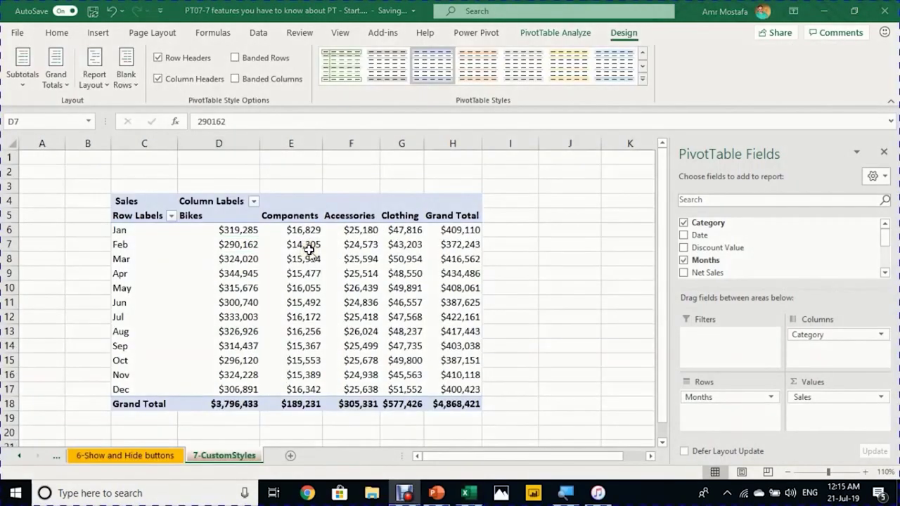
Step: On sheet 7-CustomStyles, start a new PivotTable style for the Sales PivotTable and name it AAA
left_click(255, 252)
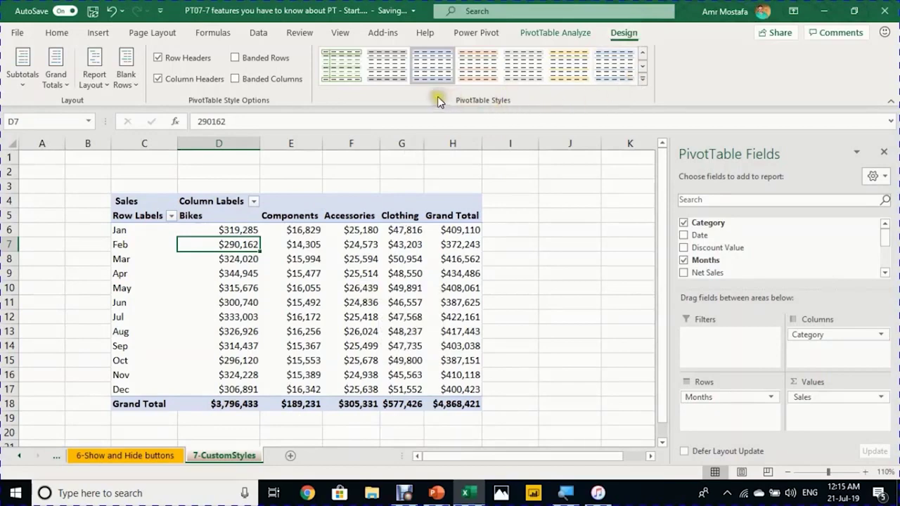
left_click(645, 80)
left_click_drag(645, 83, 665, 246)
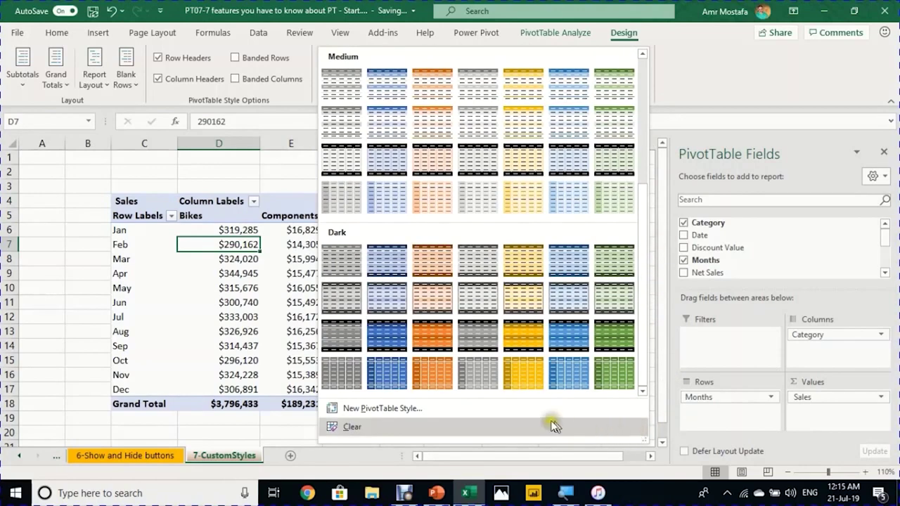
left_click(383, 409)
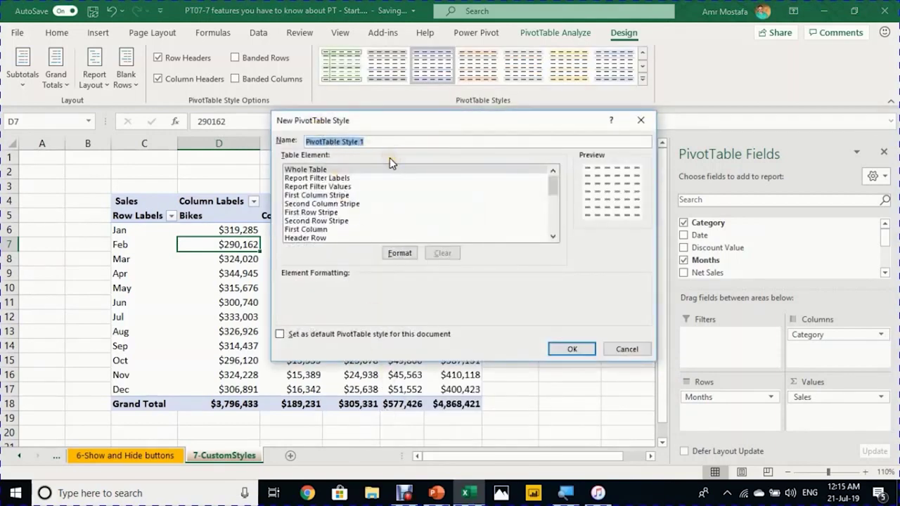
type("AAA")
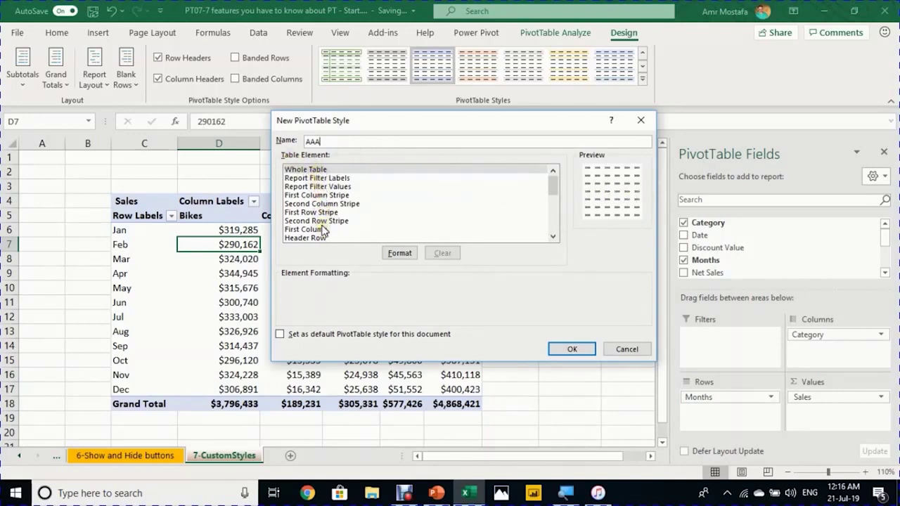
Step: Give the Whole Table element of the AAA style a very light gray fill
left_click(310, 171)
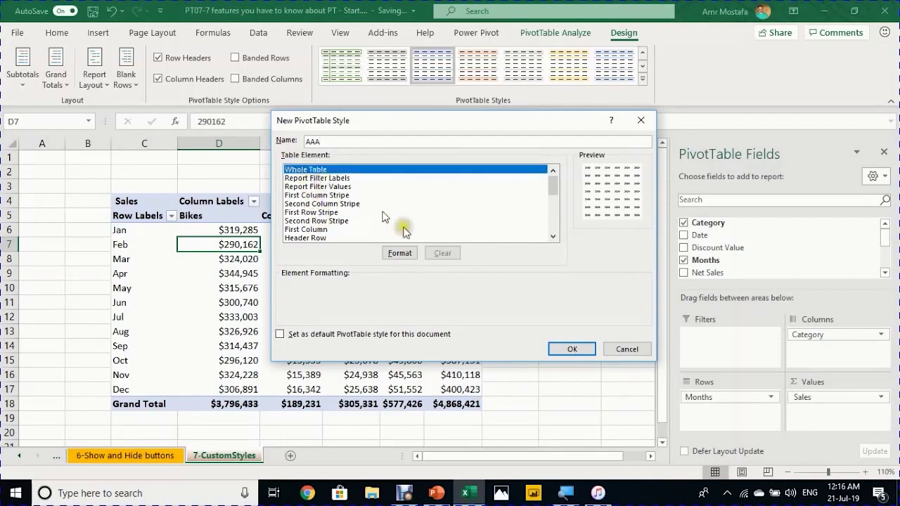
left_click(402, 254)
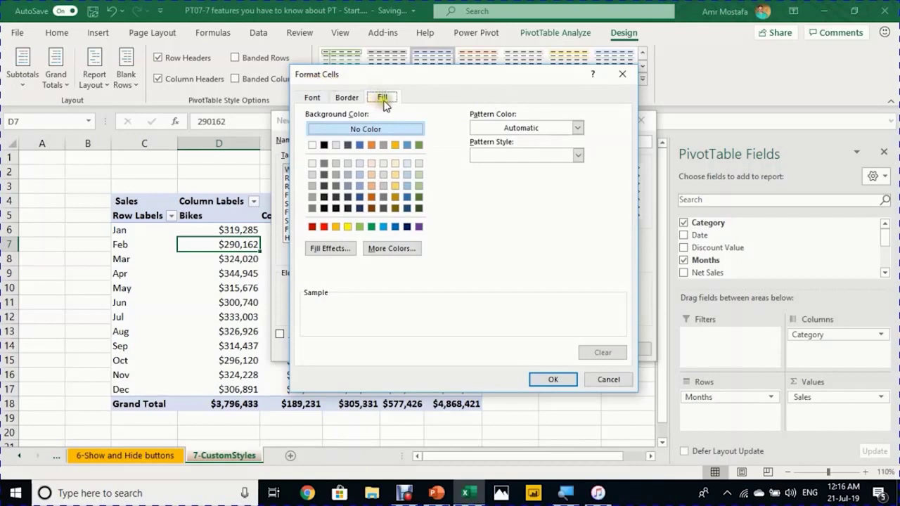
left_click(313, 164)
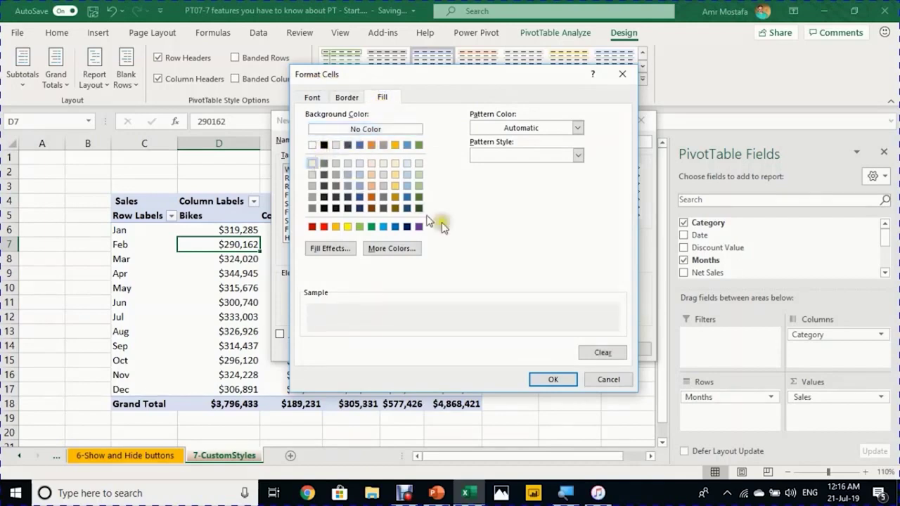
left_click(553, 380)
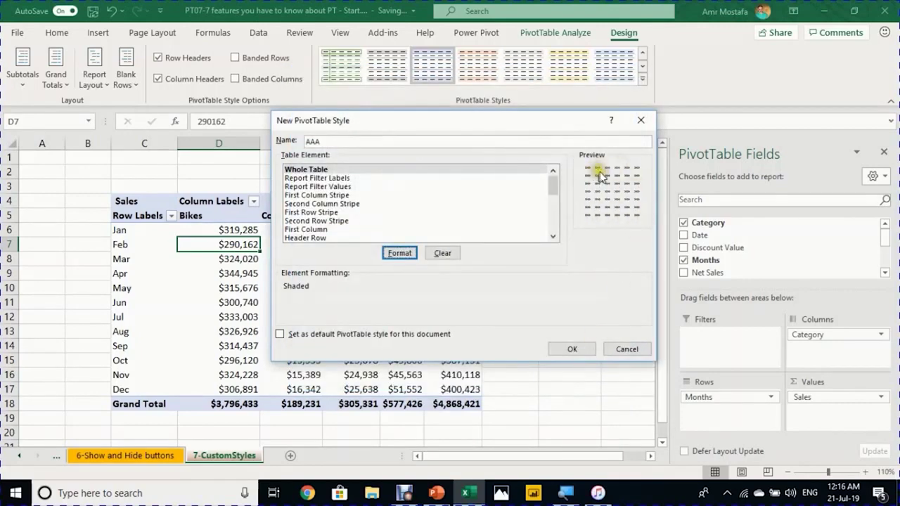
Step: Format the Header Row element of the AAA style with a blue fill and a white bold font
left_click(310, 238)
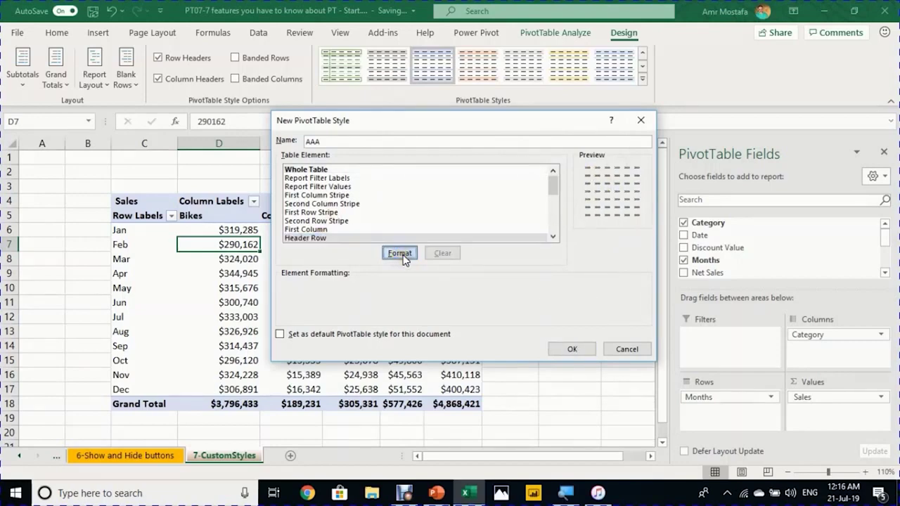
left_click(400, 254)
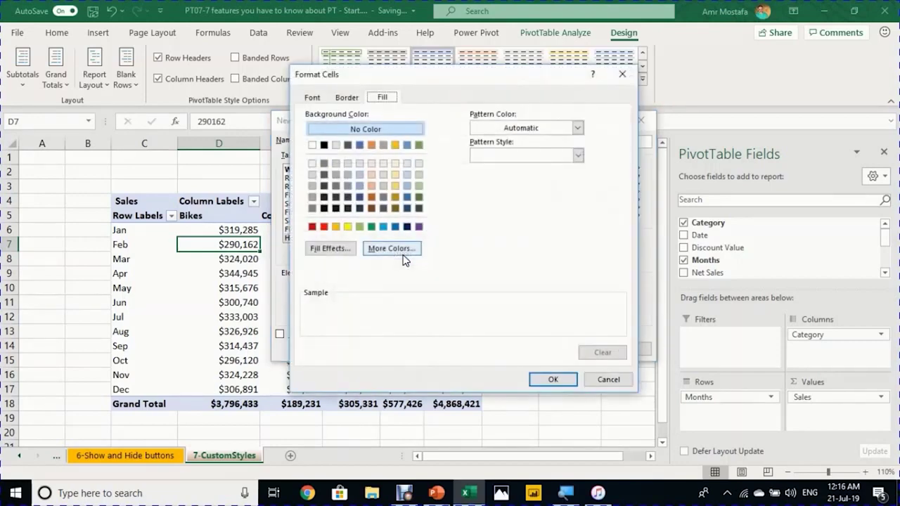
left_click(360, 145)
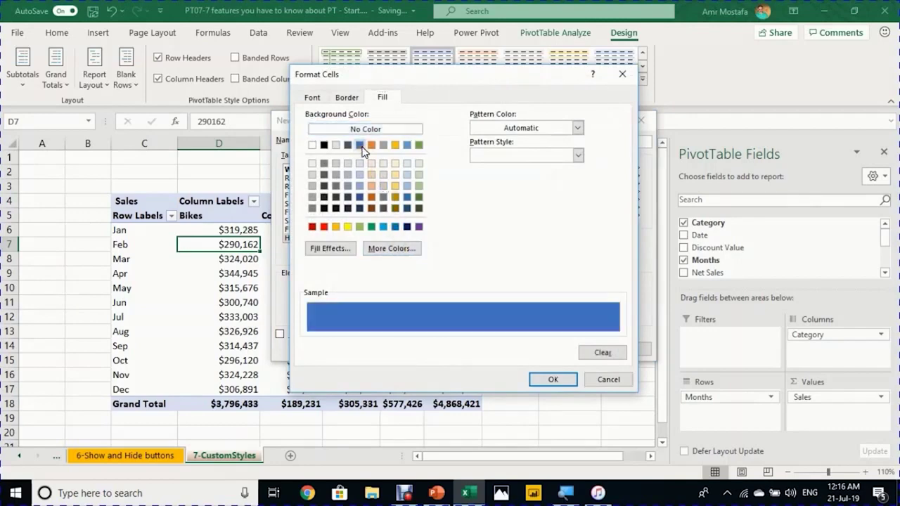
left_click(314, 97)
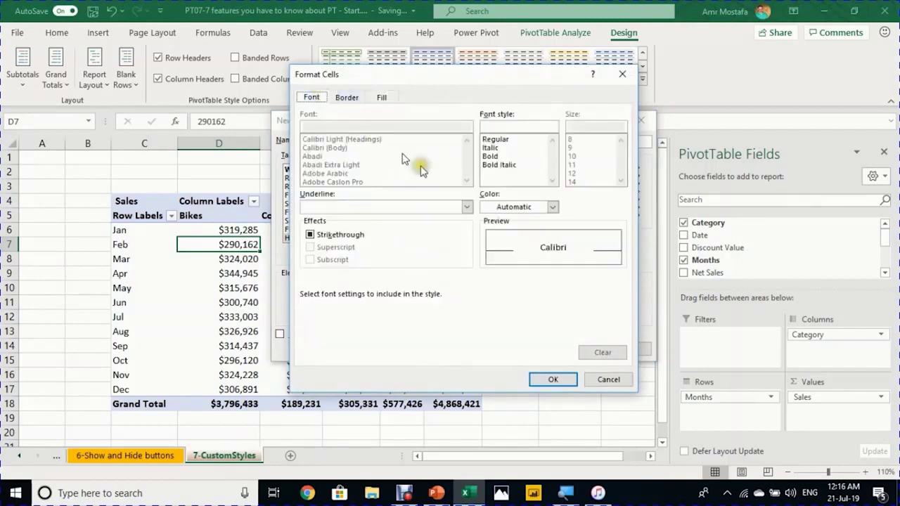
left_click(513, 207)
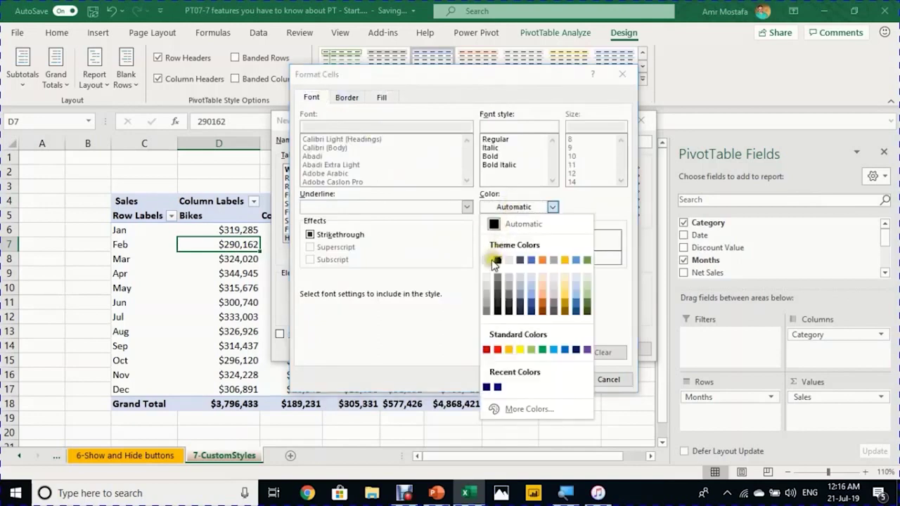
left_click(490, 262)
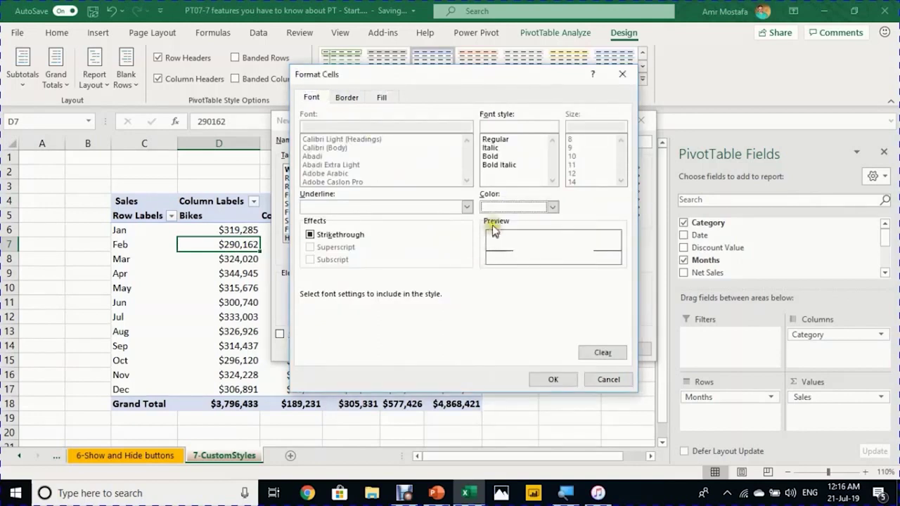
left_click(492, 165)
left_click(490, 156)
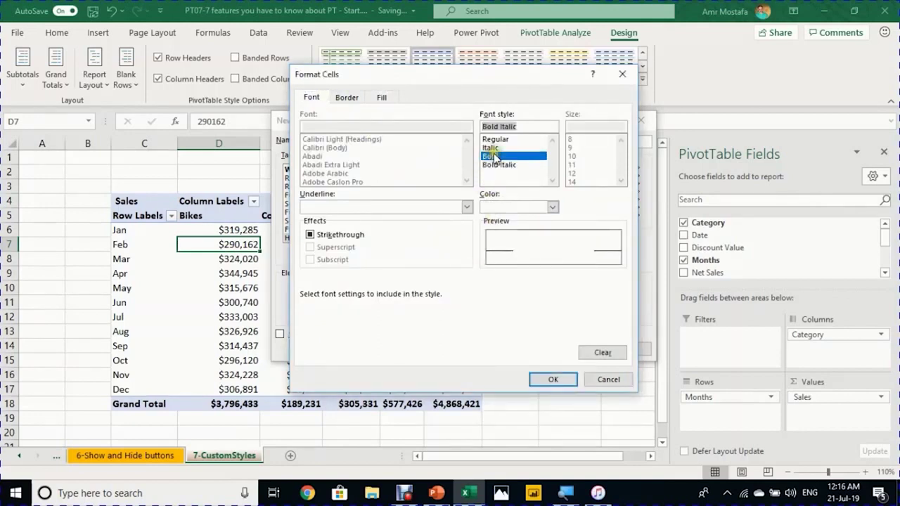
Step: Add a thin solid bottom border to the Header Row element and apply its formatting
left_click(352, 98)
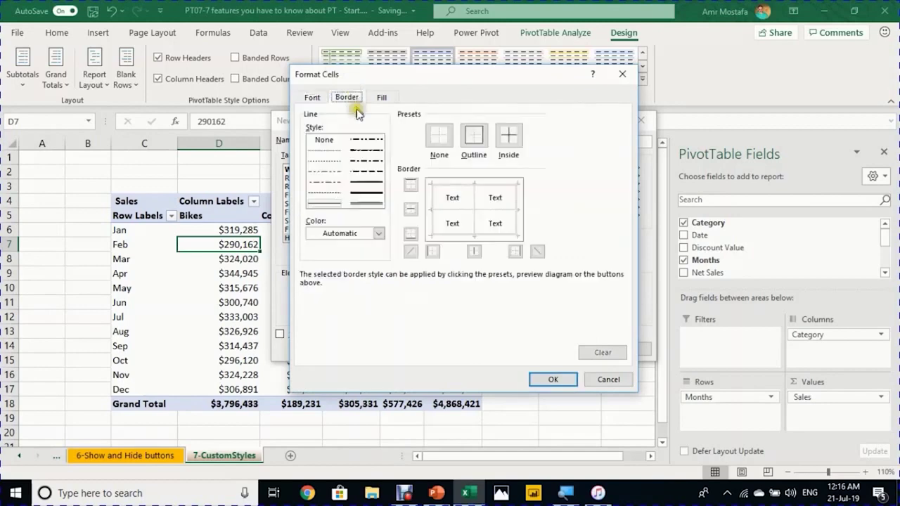
left_click(330, 203)
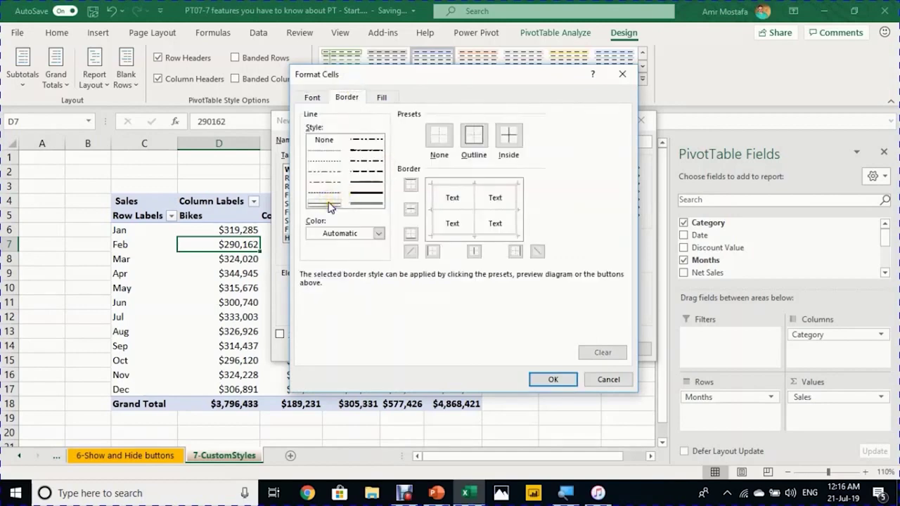
left_click(458, 239)
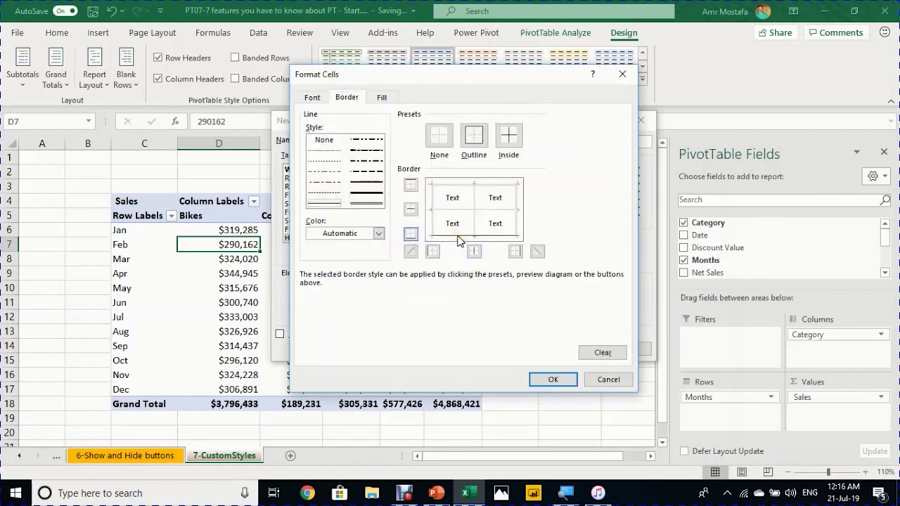
left_click(562, 381)
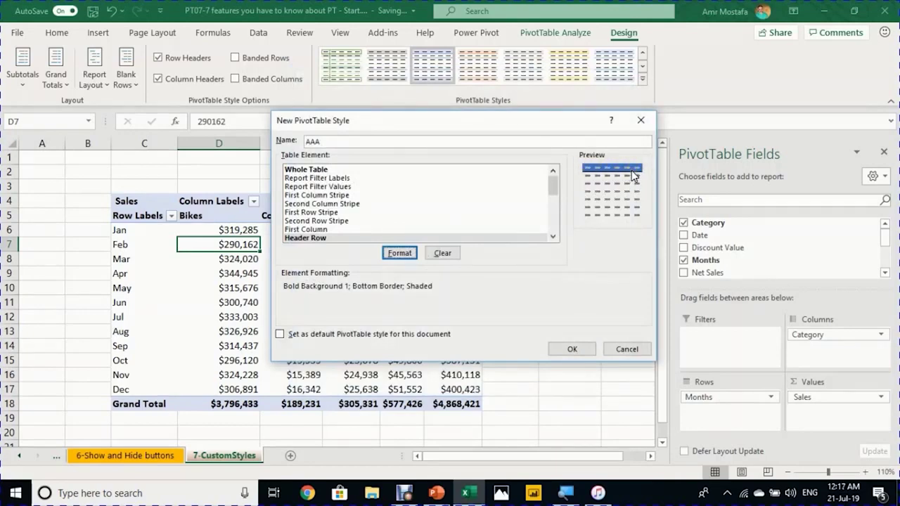
Step: Format the Grand Total Column element of the AAA style with a thin dotted left border and a bold font
left_click(553, 237)
left_click(554, 237)
left_click(553, 237)
left_click(554, 237)
left_click(553, 237)
left_click(553, 237)
left_click_drag(550, 208, 554, 219)
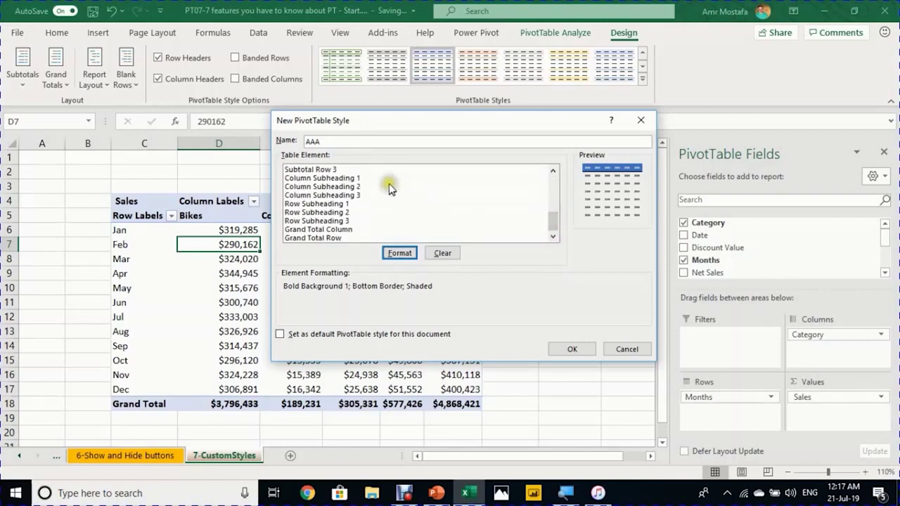
left_click(325, 230)
left_click(400, 254)
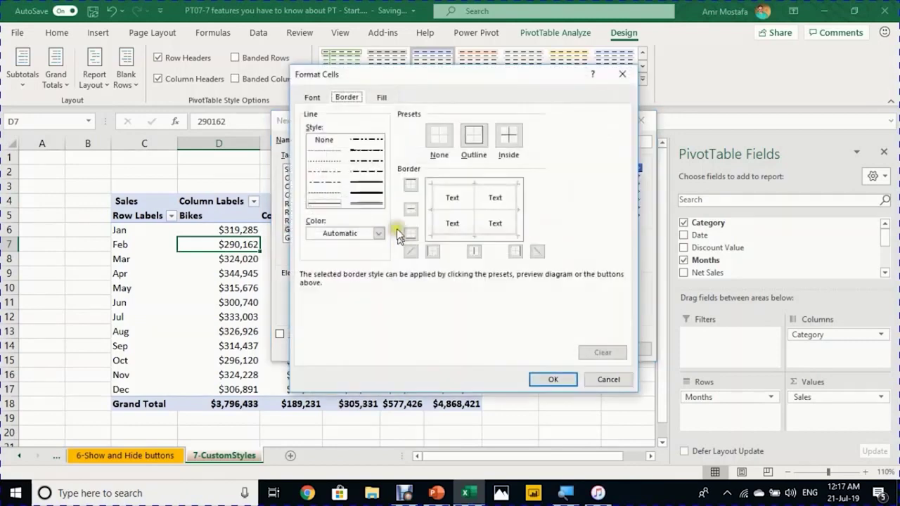
left_click(382, 98)
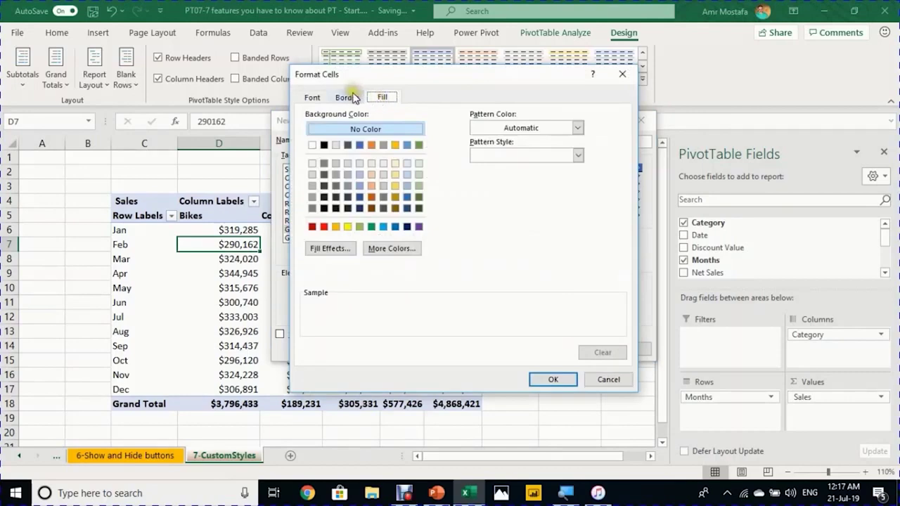
left_click(352, 98)
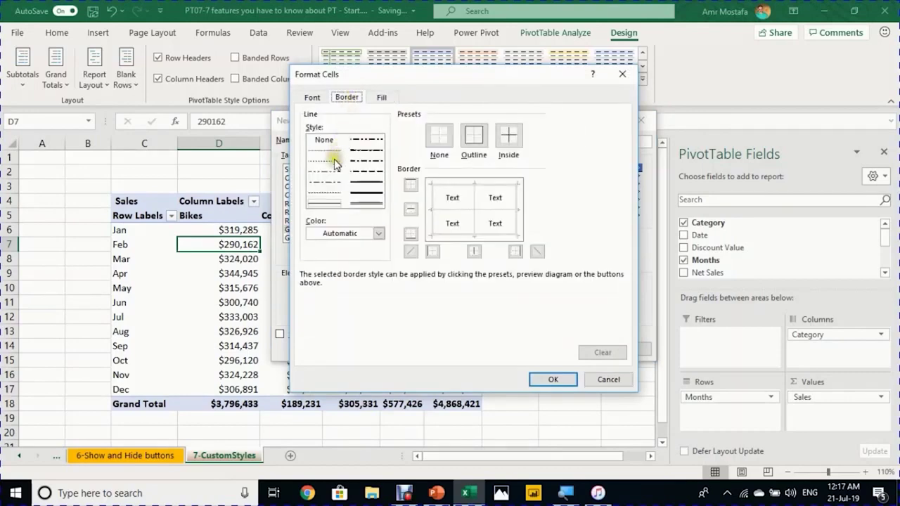
left_click(333, 162)
left_click(487, 223)
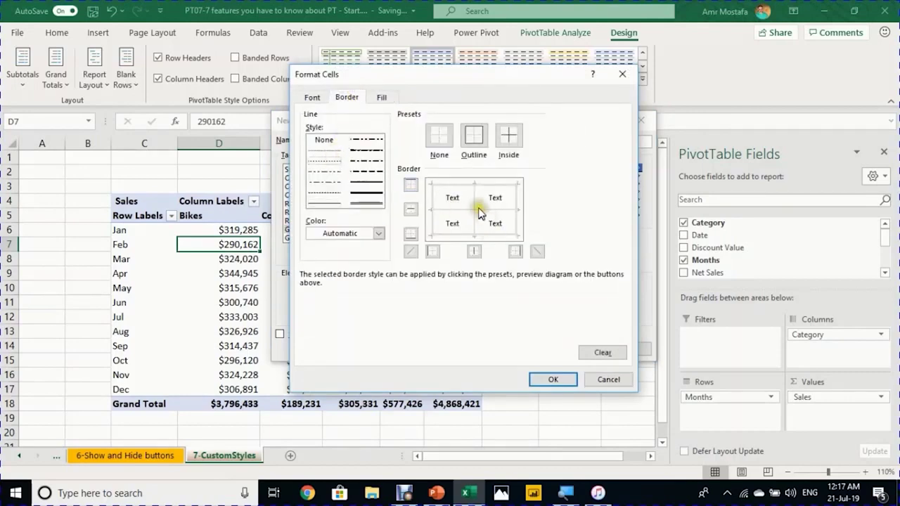
left_click(428, 201)
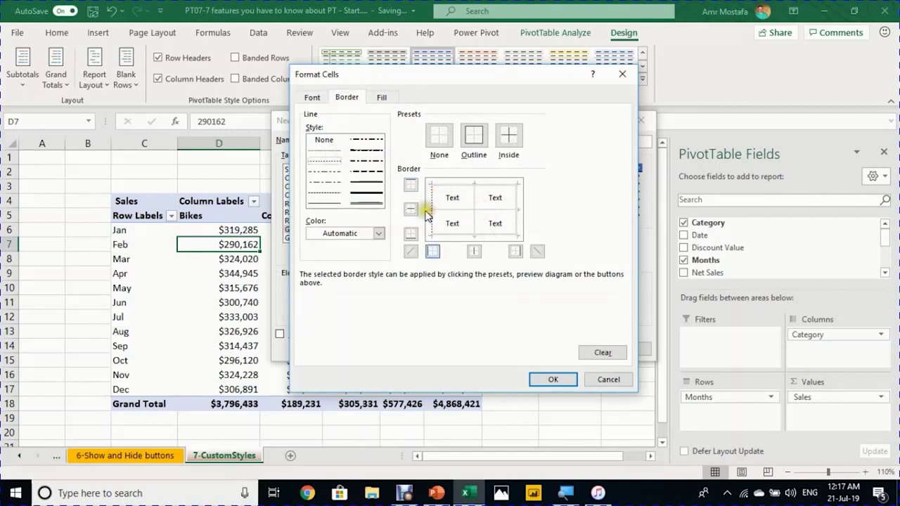
left_click(312, 97)
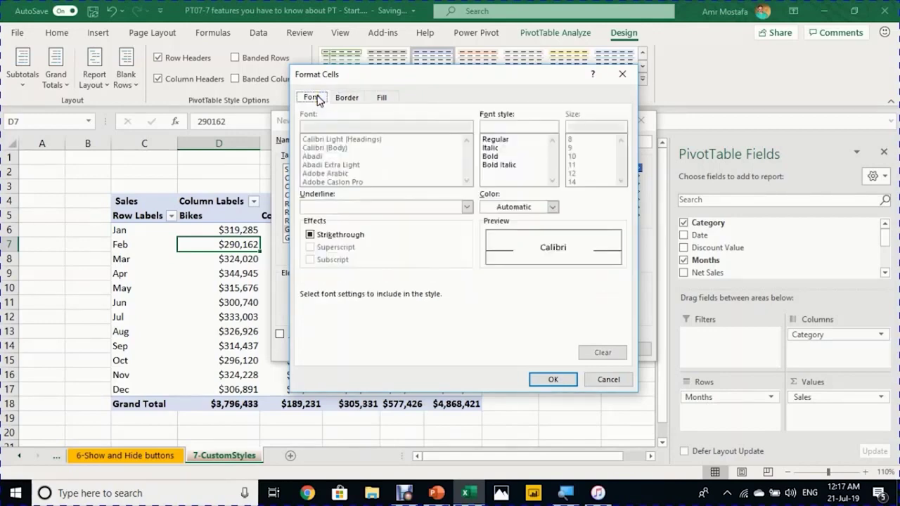
left_click(499, 157)
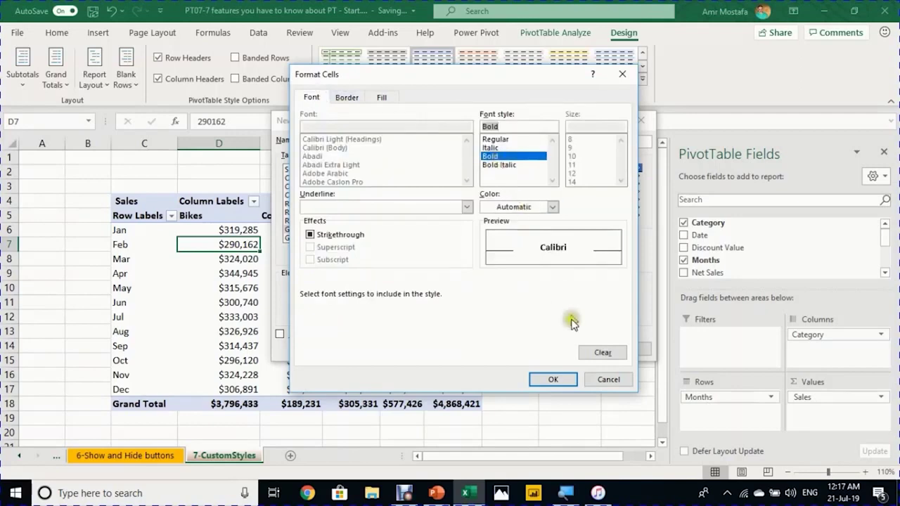
left_click(556, 378)
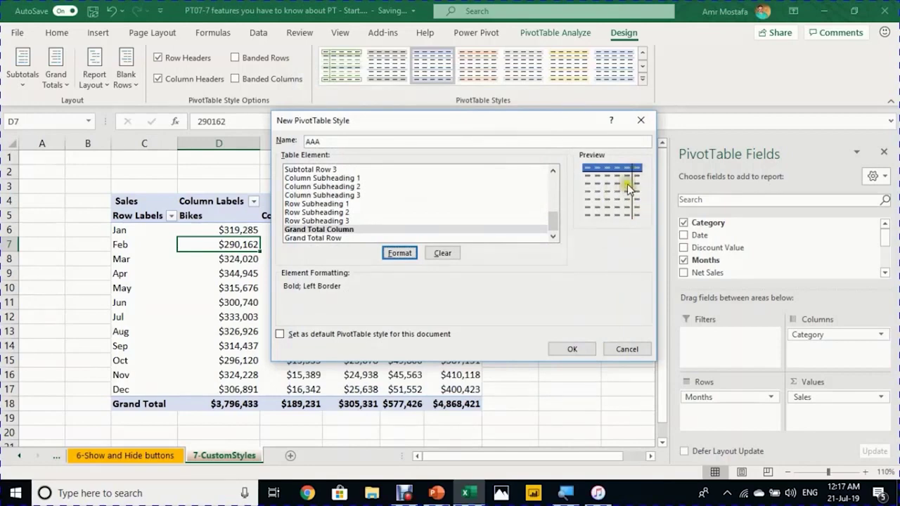
Step: Format the Grand Total Row element of the AAA style with a double top border, a thin solid bottom border and a bold font
left_click(318, 239)
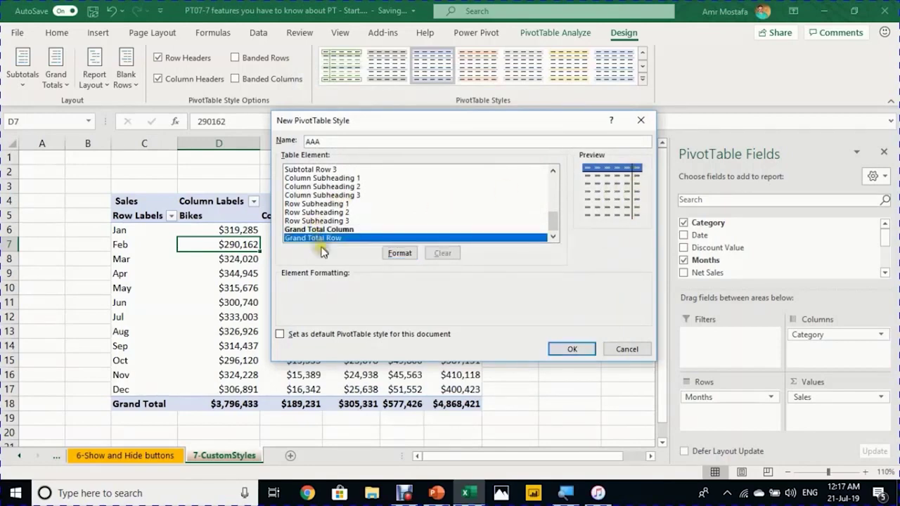
left_click(398, 253)
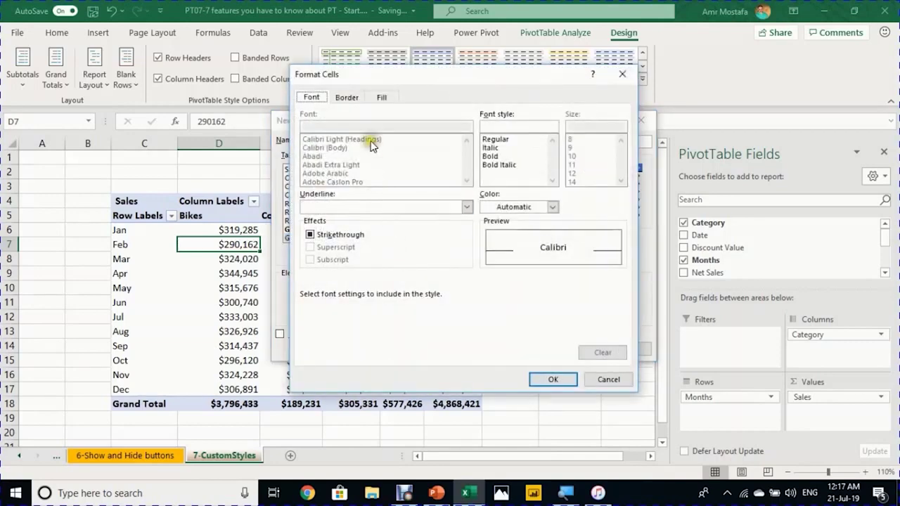
left_click(358, 99)
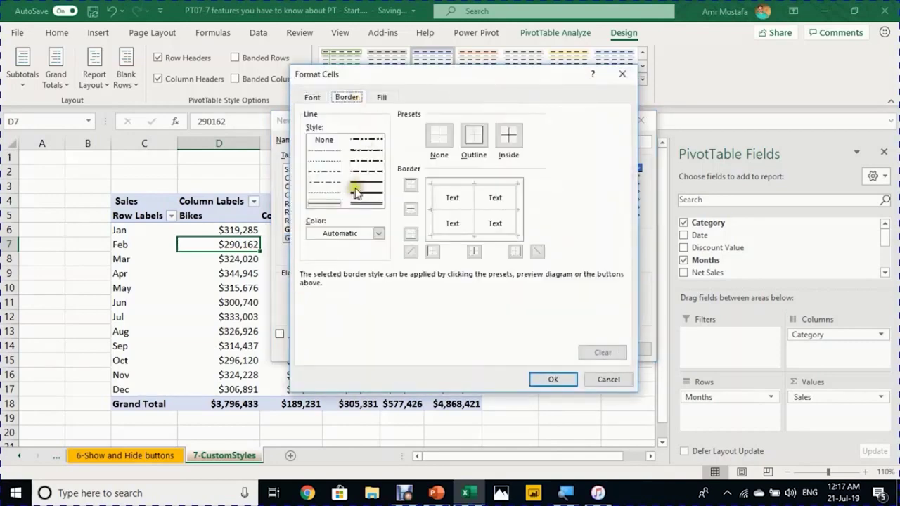
left_click(456, 187)
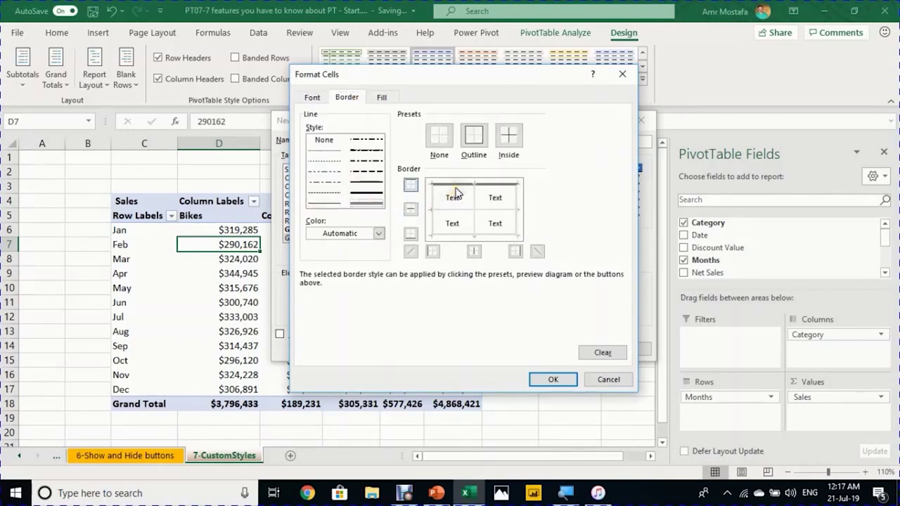
left_click(335, 204)
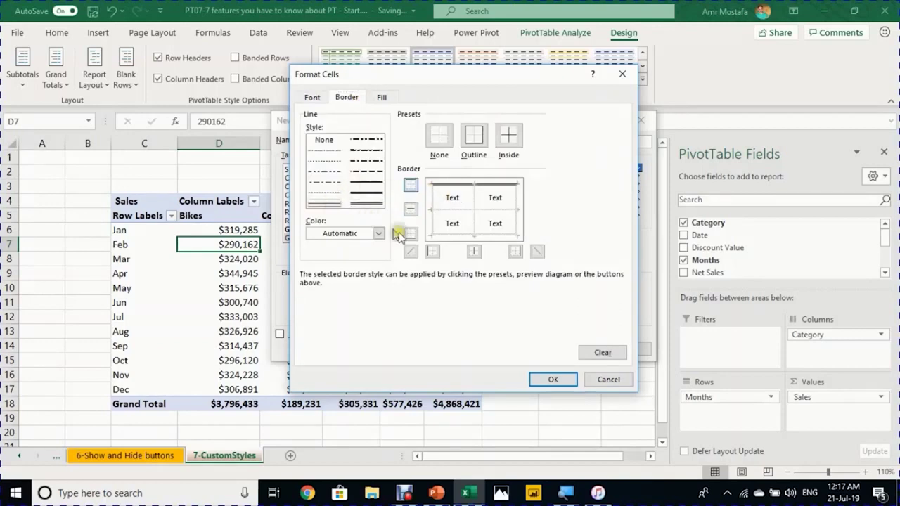
left_click(463, 236)
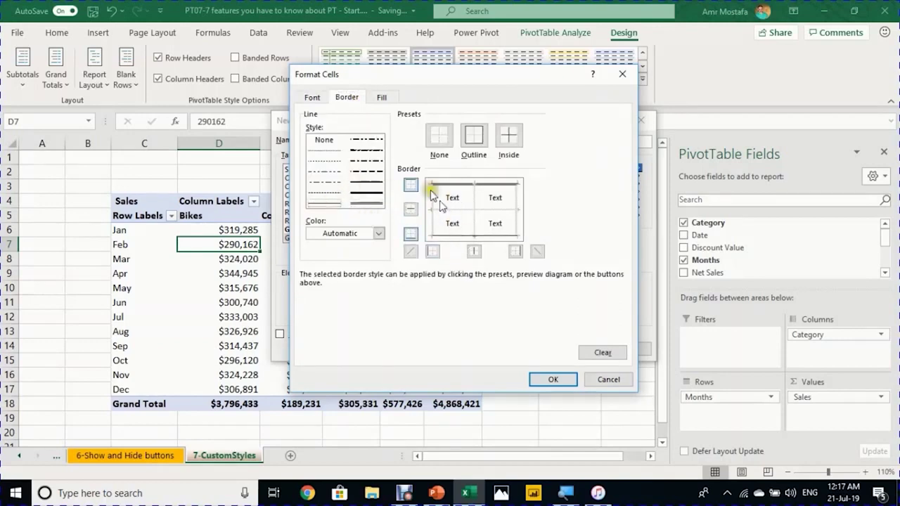
left_click(312, 97)
left_click(498, 156)
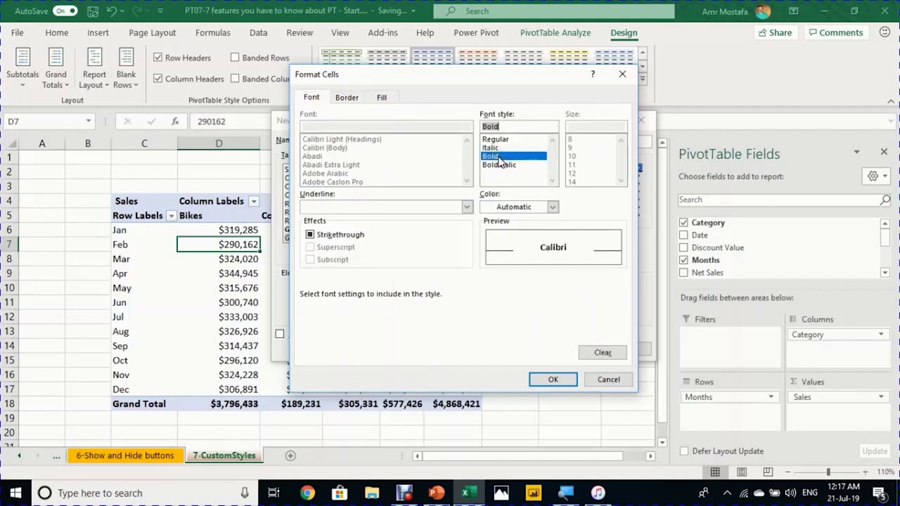
left_click(554, 380)
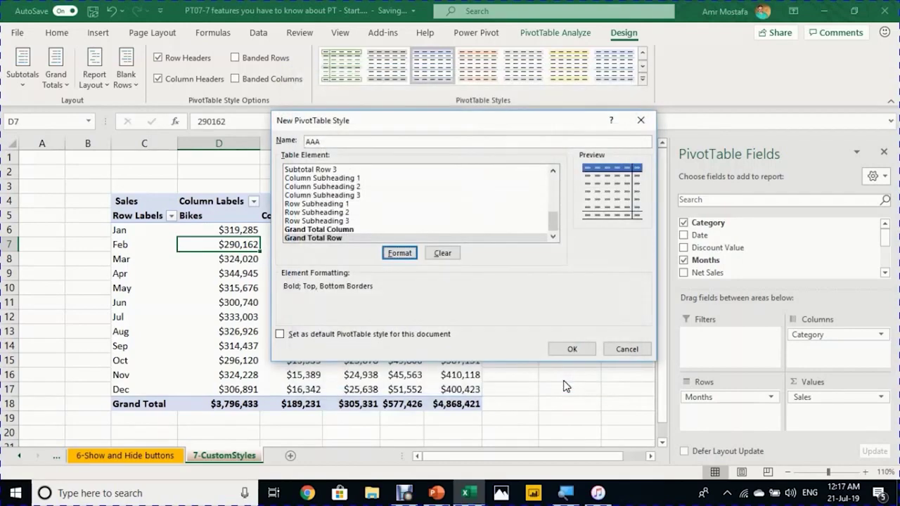
Step: Save the AAA style and apply it to the Sales PivotTable from the custom styles
left_click(570, 351)
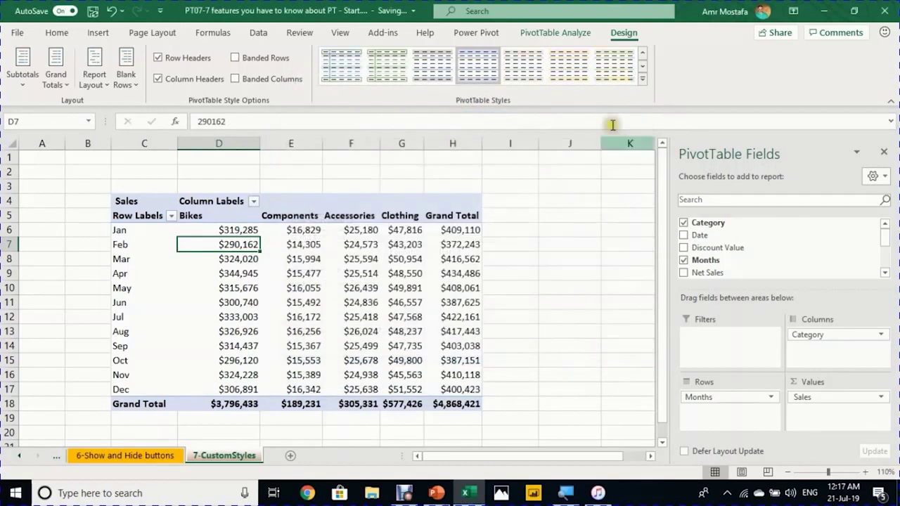
left_click(643, 53)
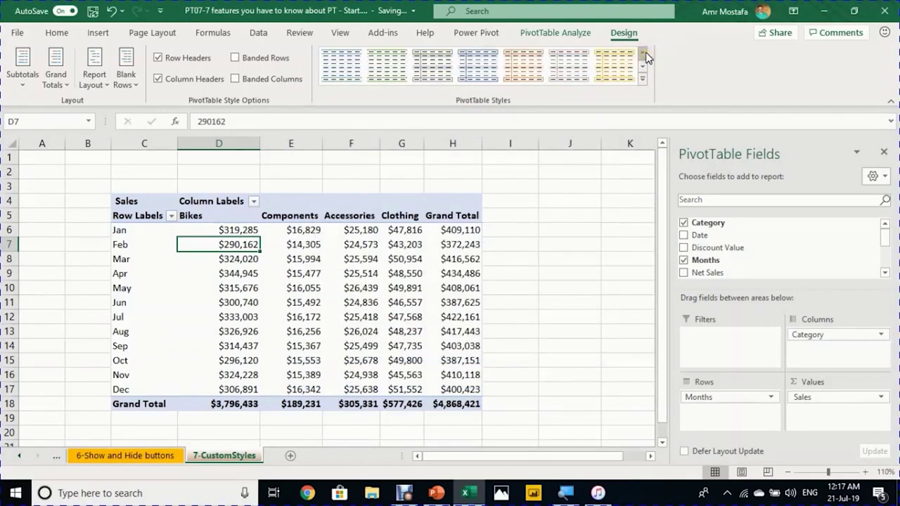
left_click(642, 78)
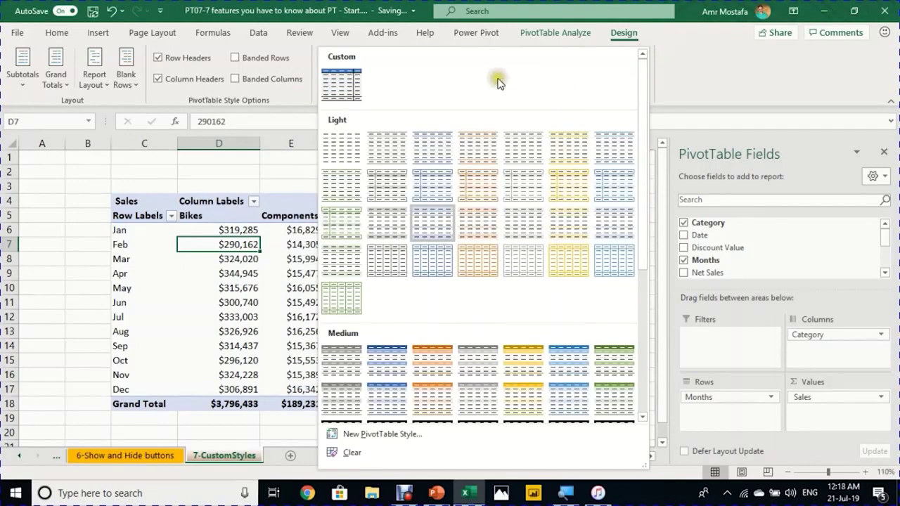
left_click(355, 86)
left_click(281, 261)
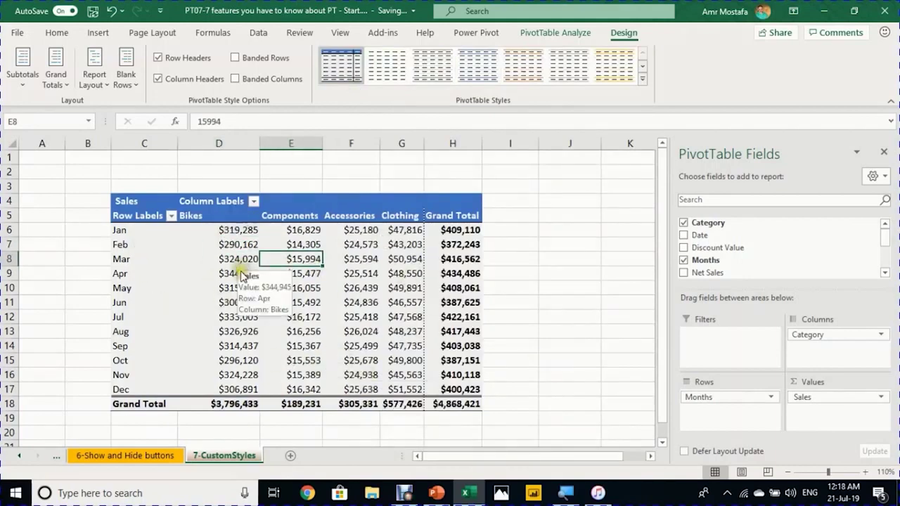
left_click(311, 288)
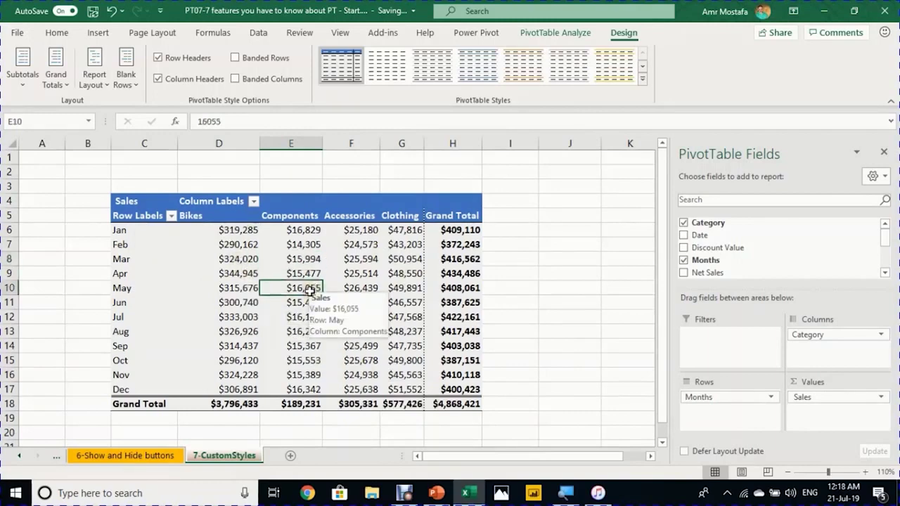
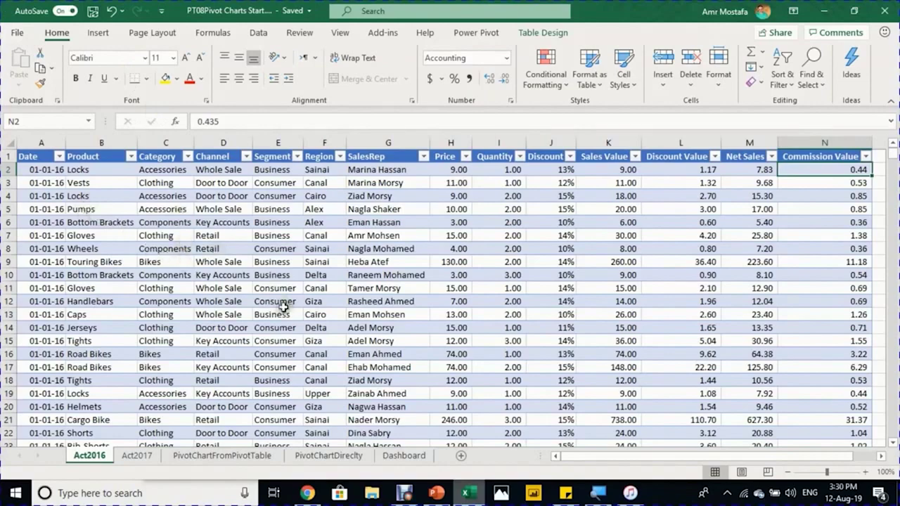
Step: Check the design settings of the Act2016 table and inspect the Segment and Category row filters on sheet PivotChartFromPivotTable
key("alt+j")
key("t")
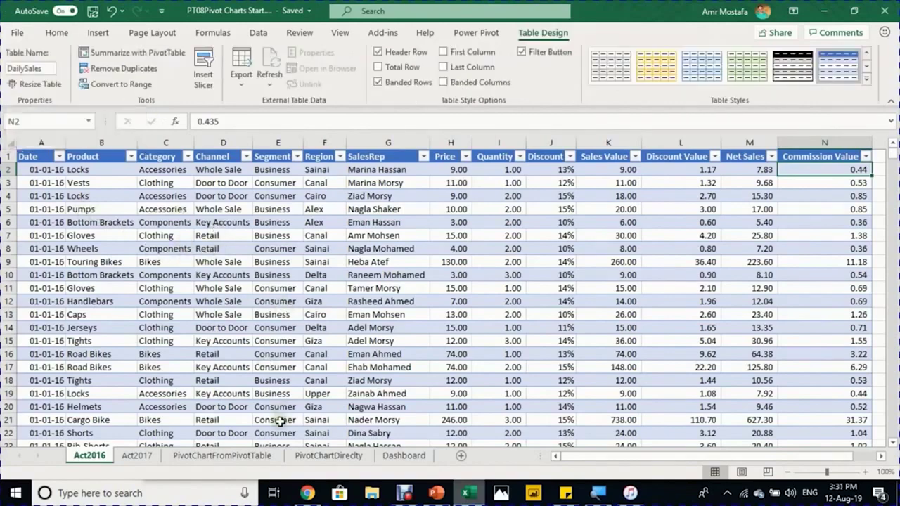
left_click(241, 457)
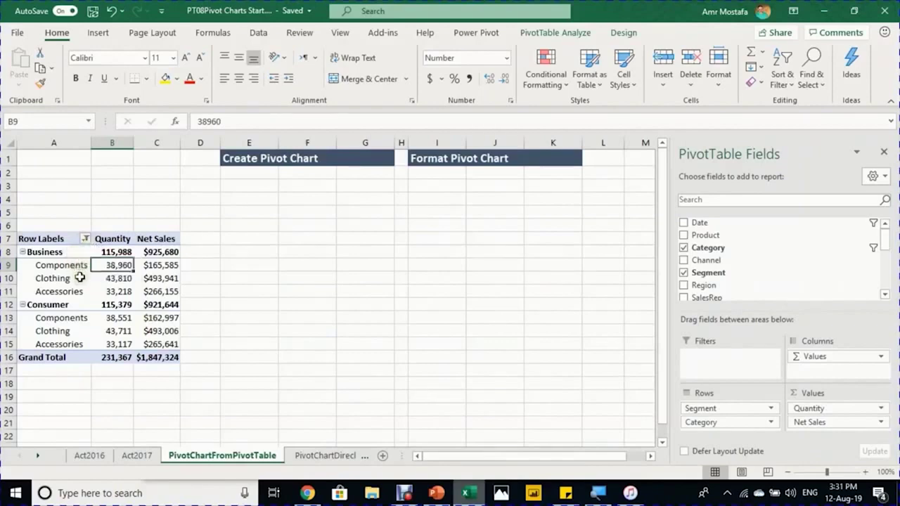
left_click(85, 238)
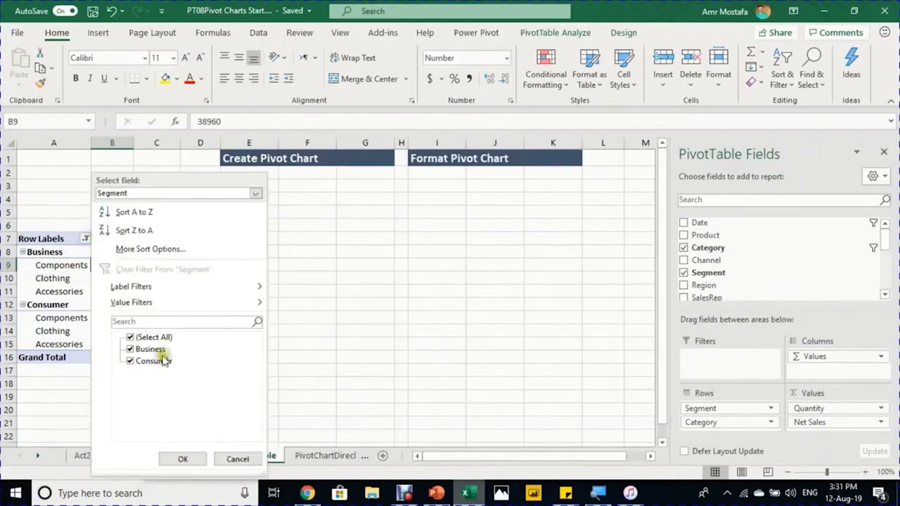
left_click(164, 194)
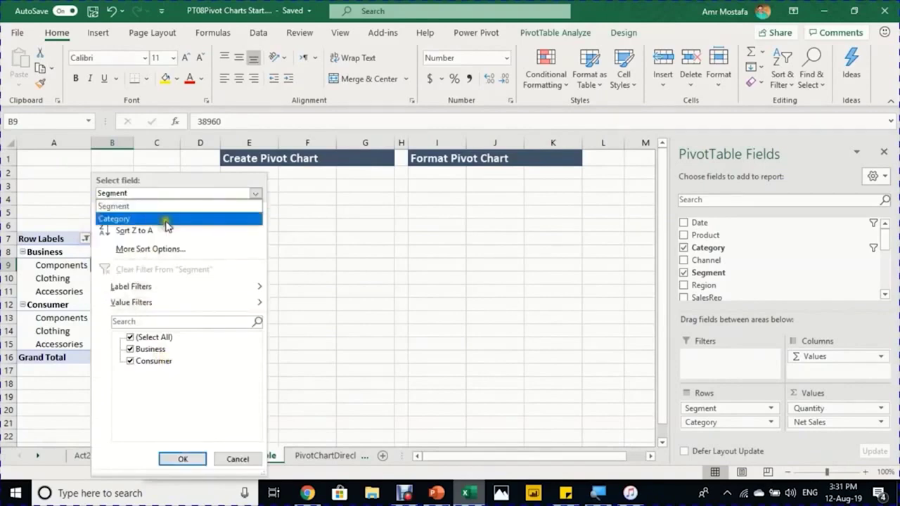
left_click(166, 220)
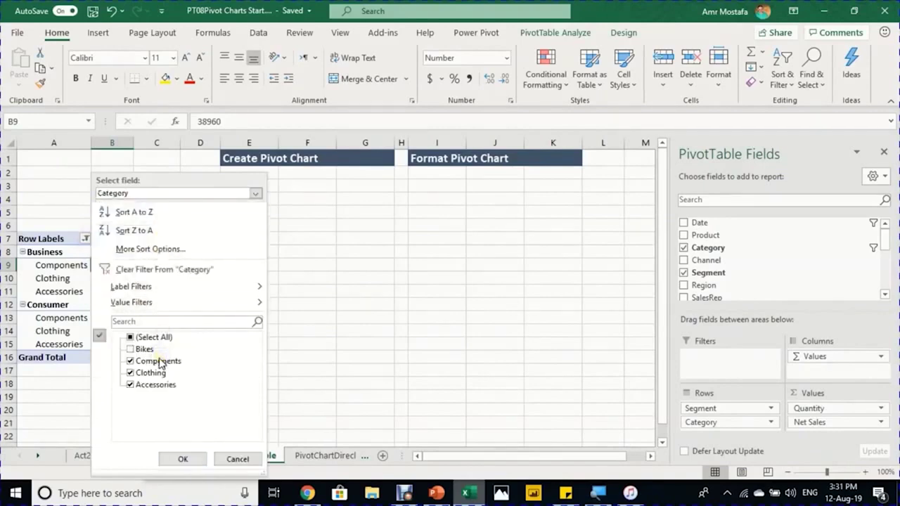
key("Escape")
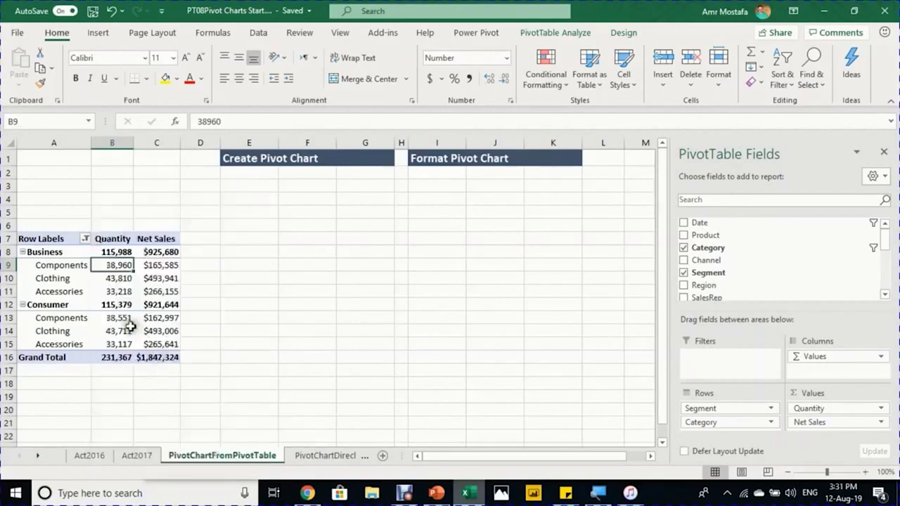
Step: Insert a Clustered Column PivotChart based on the PivotTable on sheet PivotChartFromPivotTable
mouse_move(130, 327)
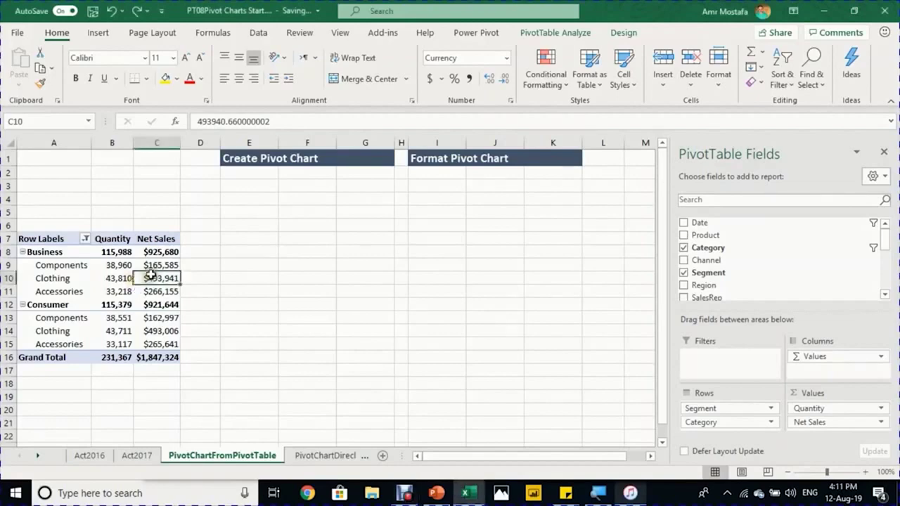
left_click(100, 33)
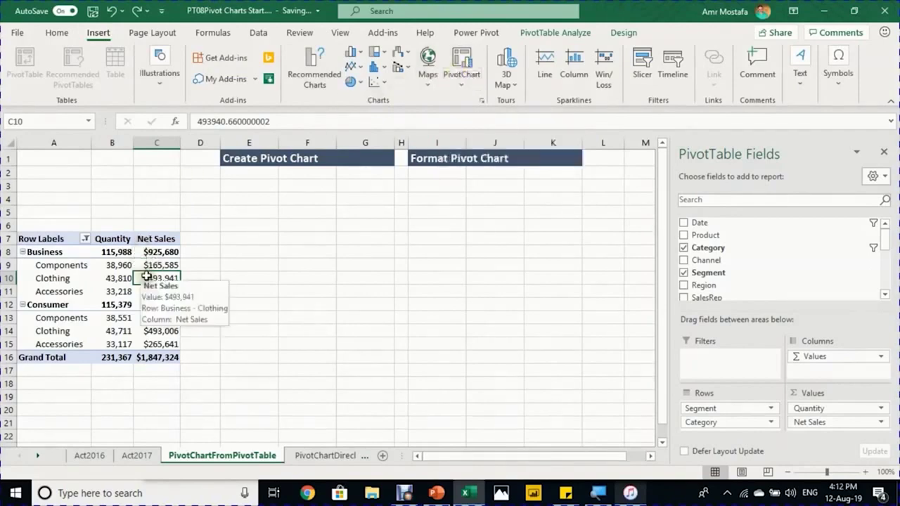
left_click(534, 33)
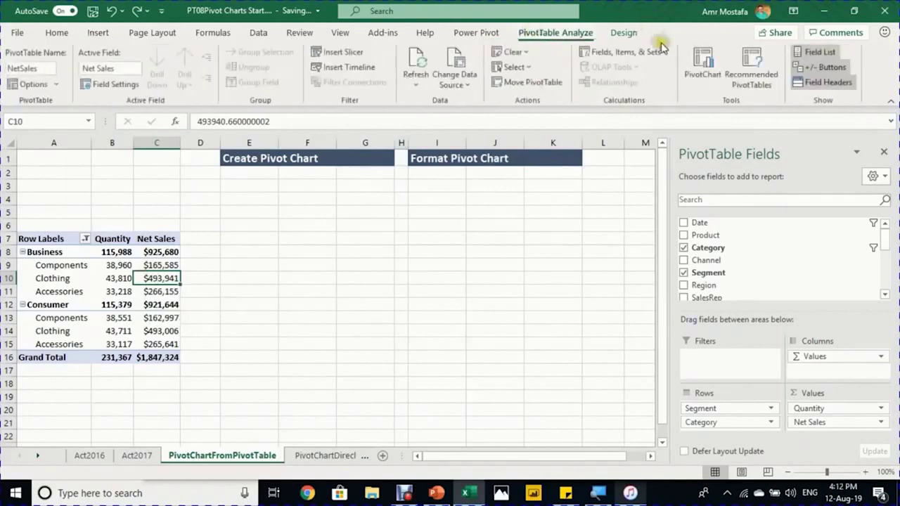
left_click(713, 60)
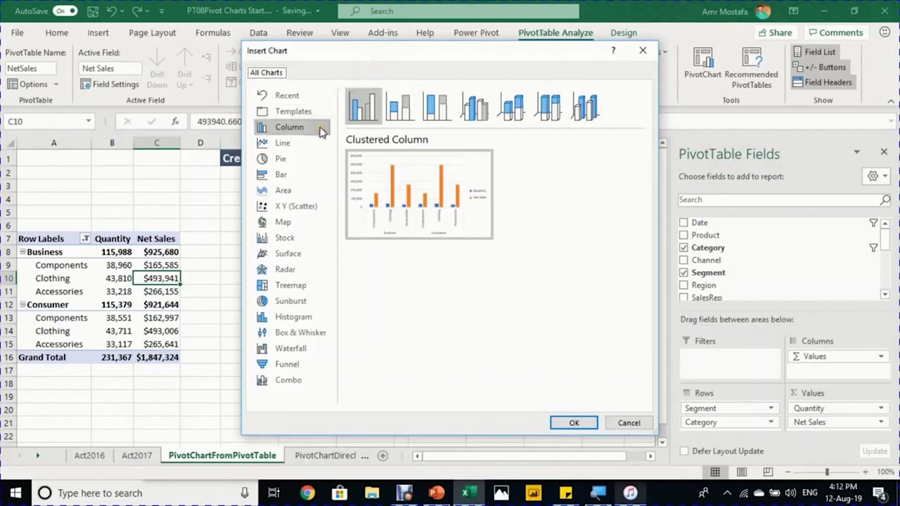
left_click(574, 423)
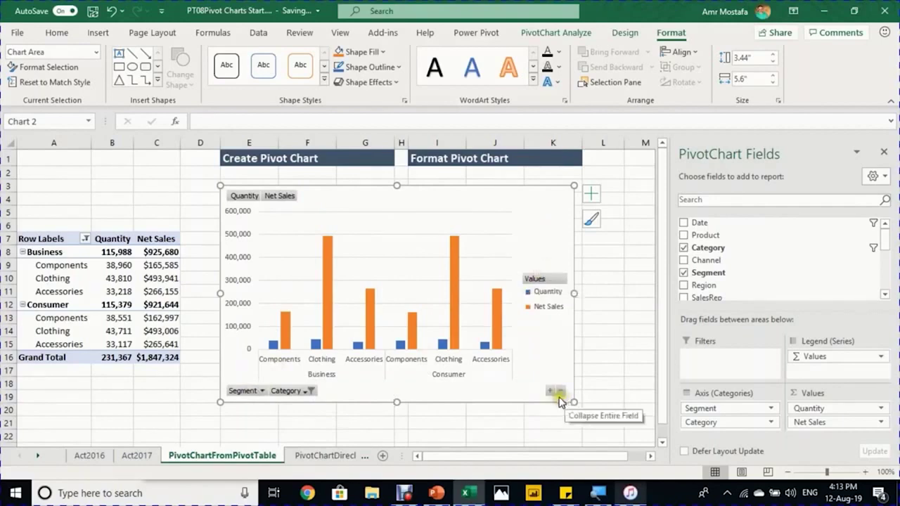
Step: Filter the PivotChart's Segment field to show only Business, and undo the filter
left_click(260, 391)
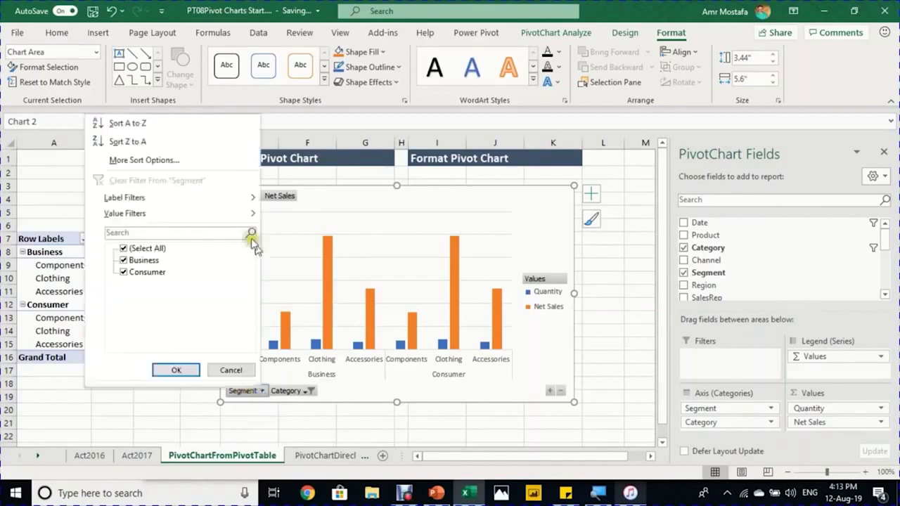
left_click(130, 249)
left_click(124, 248)
left_click(129, 260)
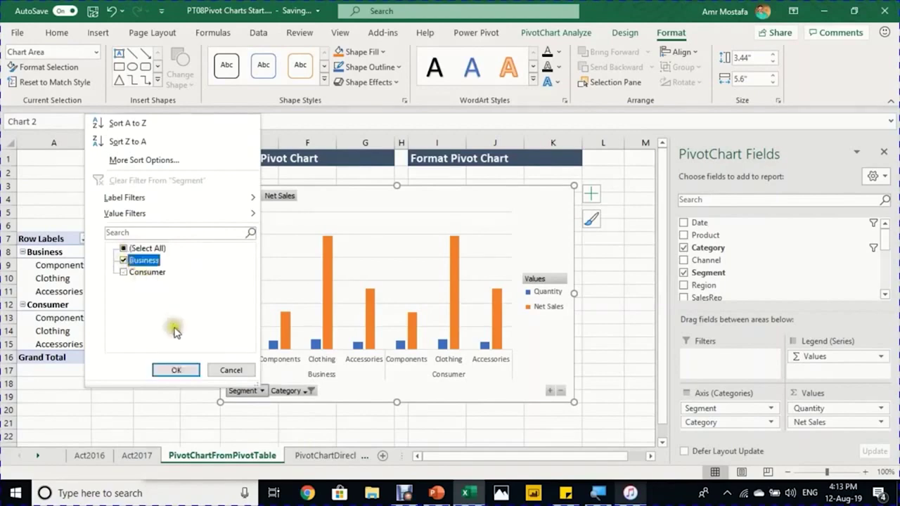
left_click(177, 369)
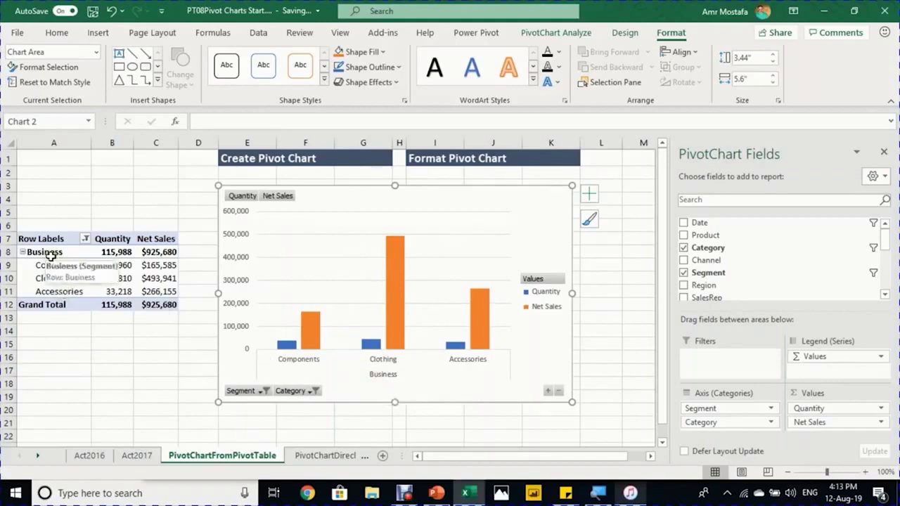
key("ctrl+z")
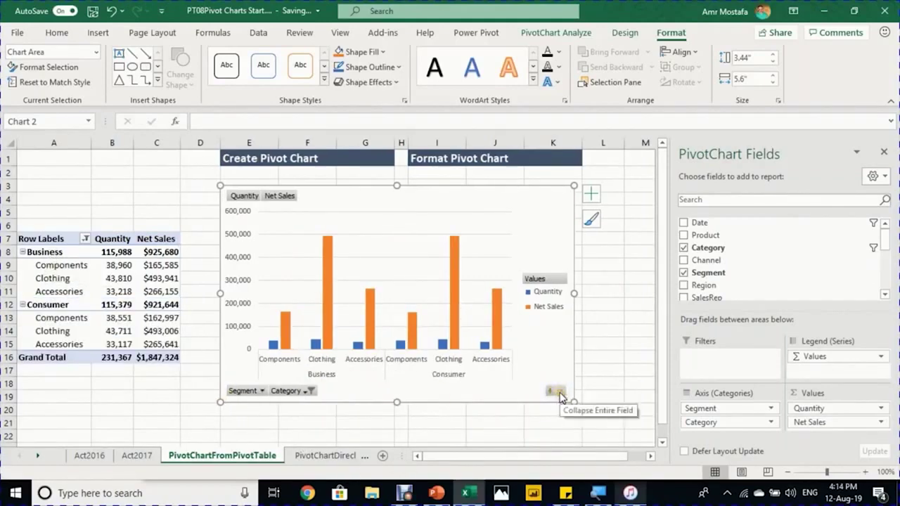
Step: Collapse the Business and Consumer segments in the PivotTable, and expand the entire field again from the PivotChart
left_click(23, 252)
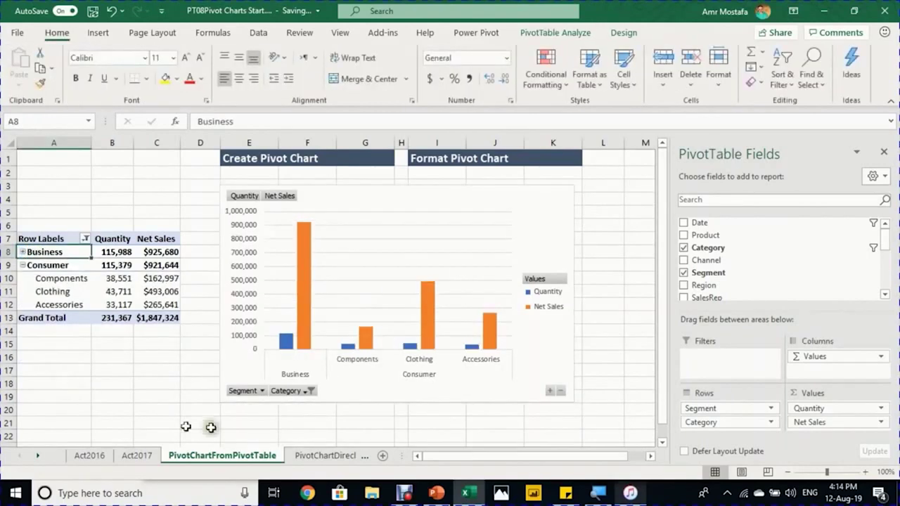
left_click(22, 265)
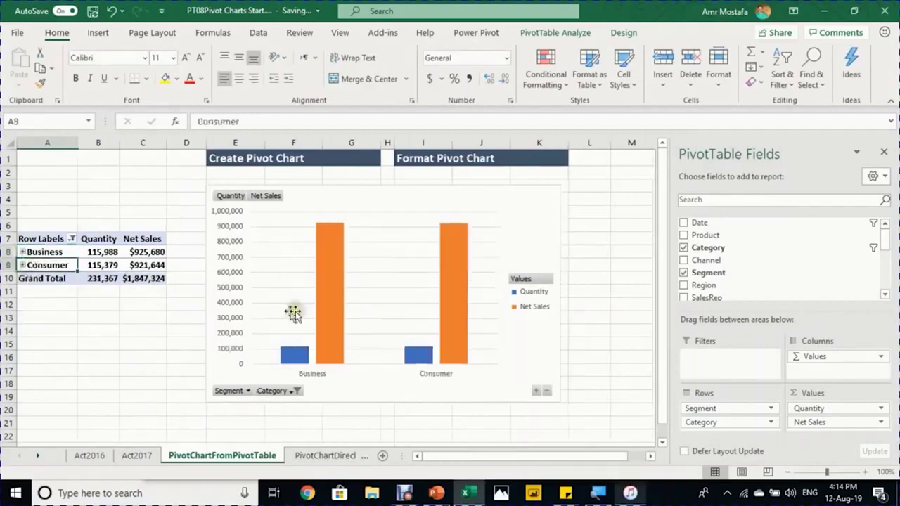
left_click(532, 392)
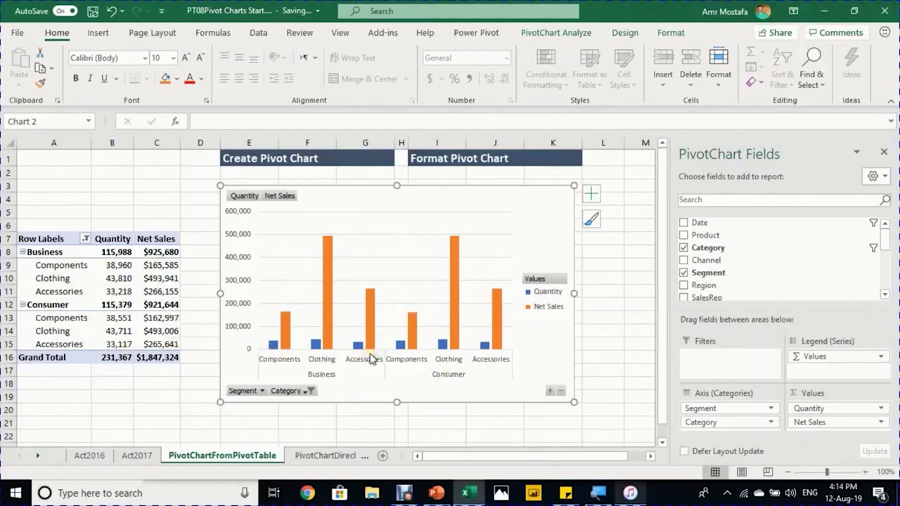
left_click(404, 493)
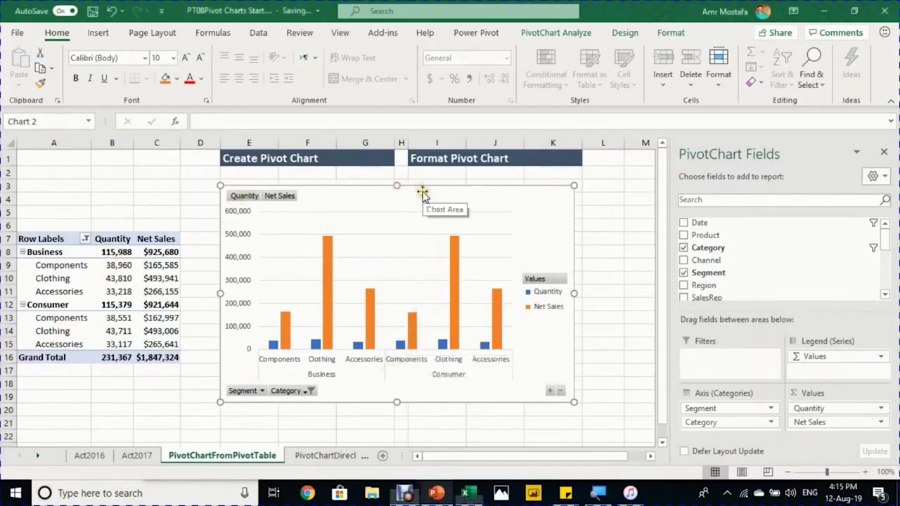
Step: Hide all field buttons on the PivotChart
left_click(553, 34)
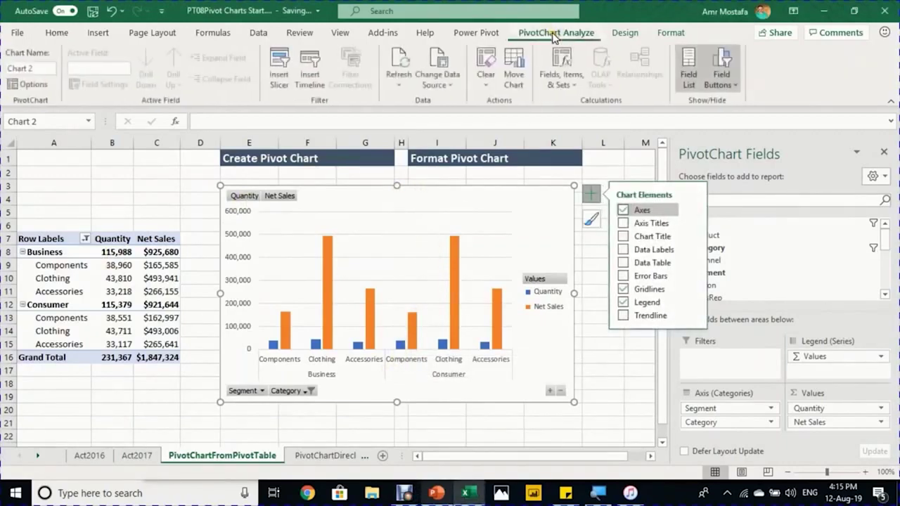
left_click(733, 91)
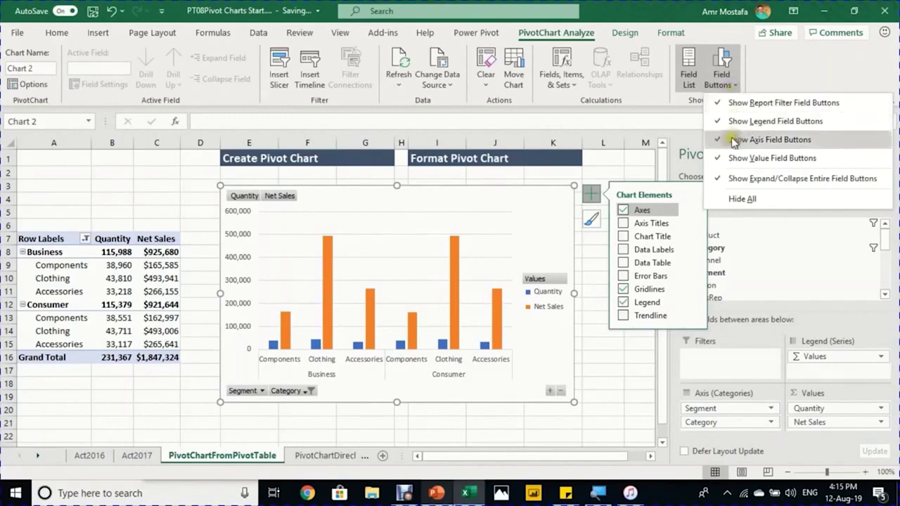
left_click(737, 199)
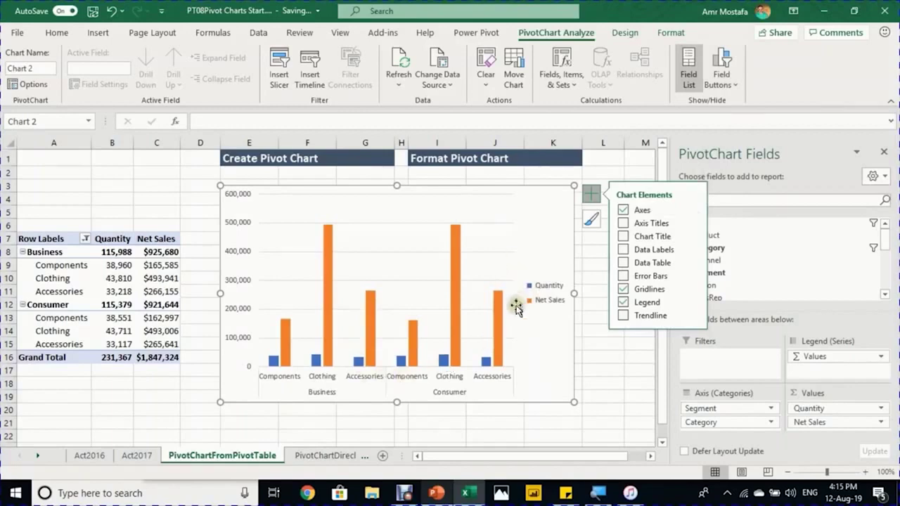
Step: Set the PivotChart's legend position to Top and delete the major gridlines of the vertical axis
left_click(549, 295)
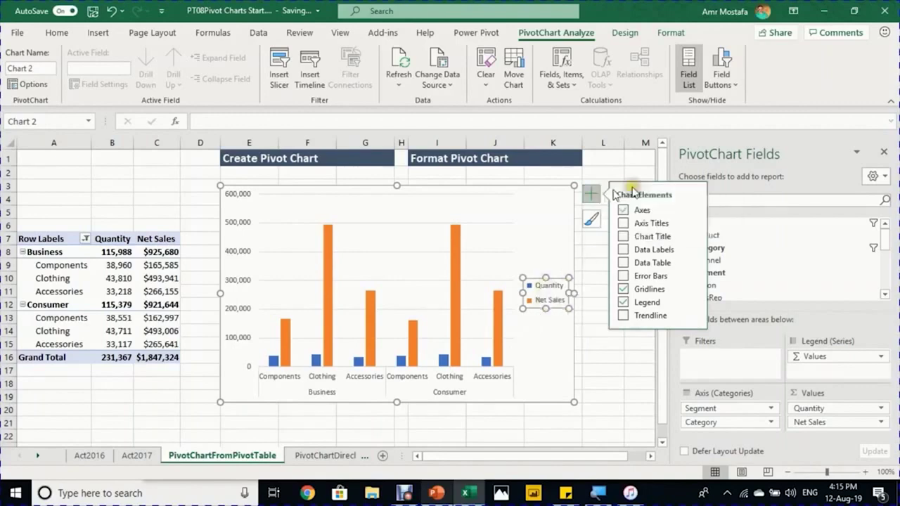
left_click(694, 302)
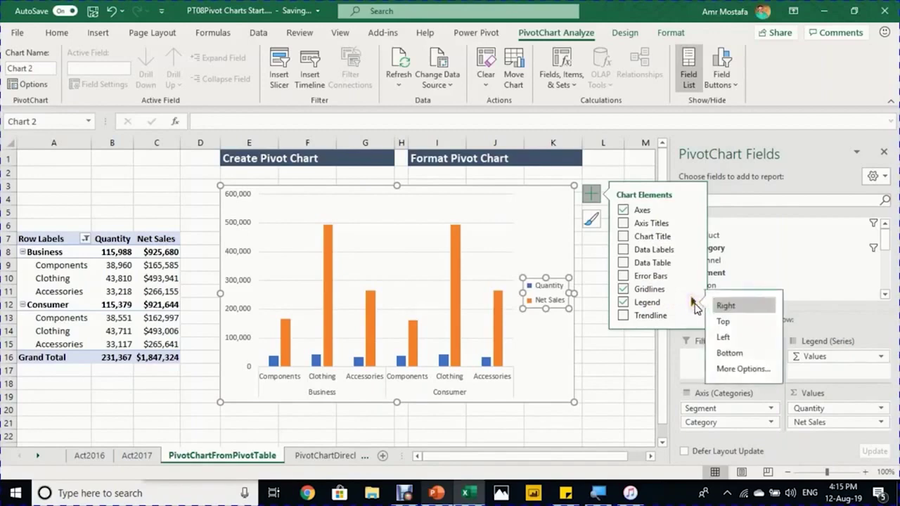
left_click(728, 323)
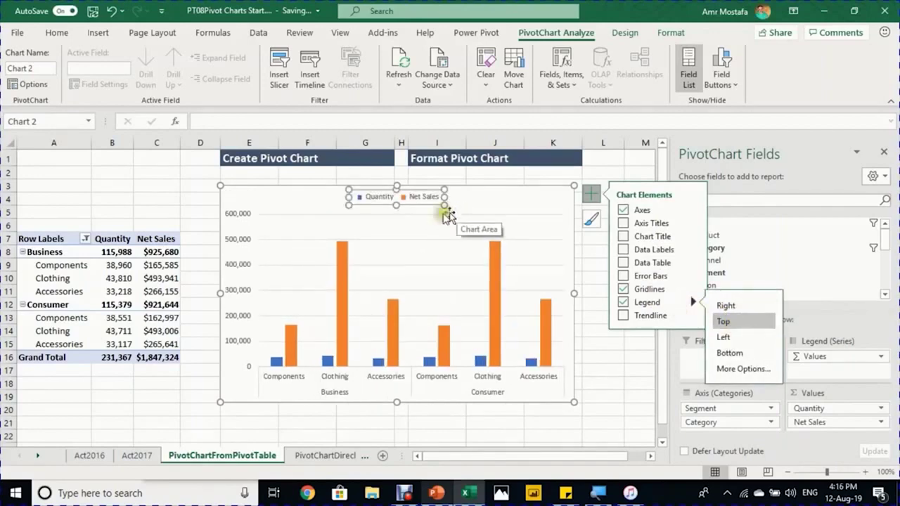
left_click(325, 218)
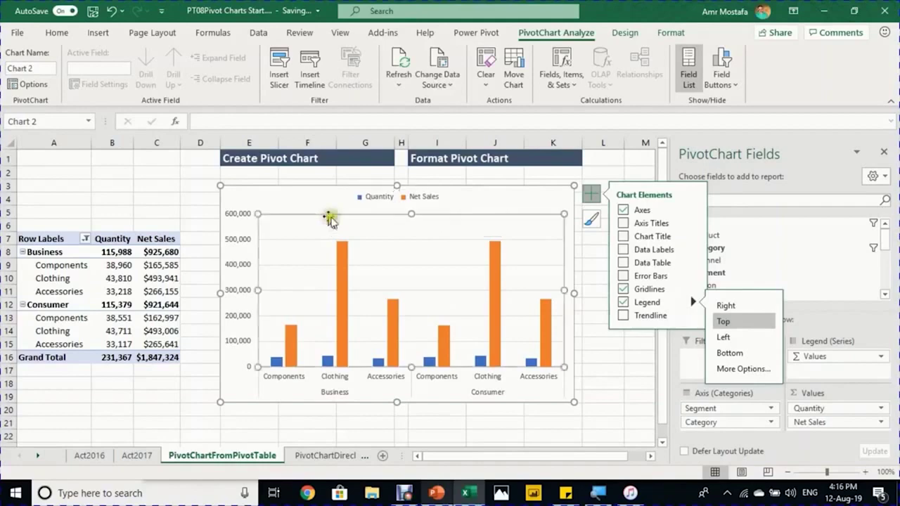
left_click(372, 240)
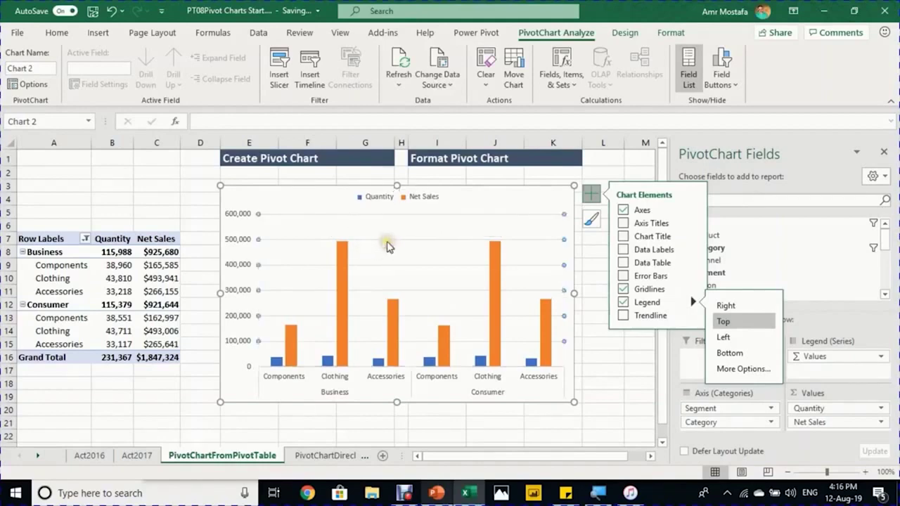
key("Delete")
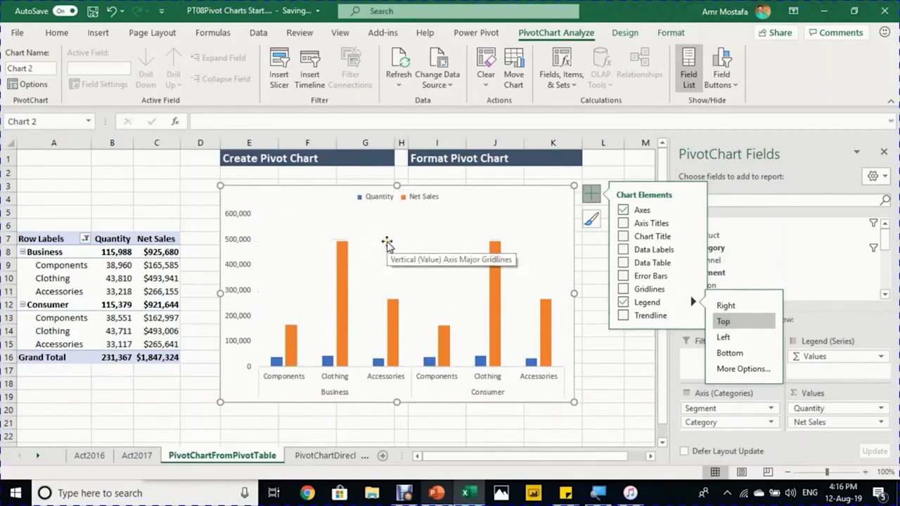
Step: Format the PivotChart's vertical value axis with the label position set to None, and close the PivotChart field list
left_click(239, 222)
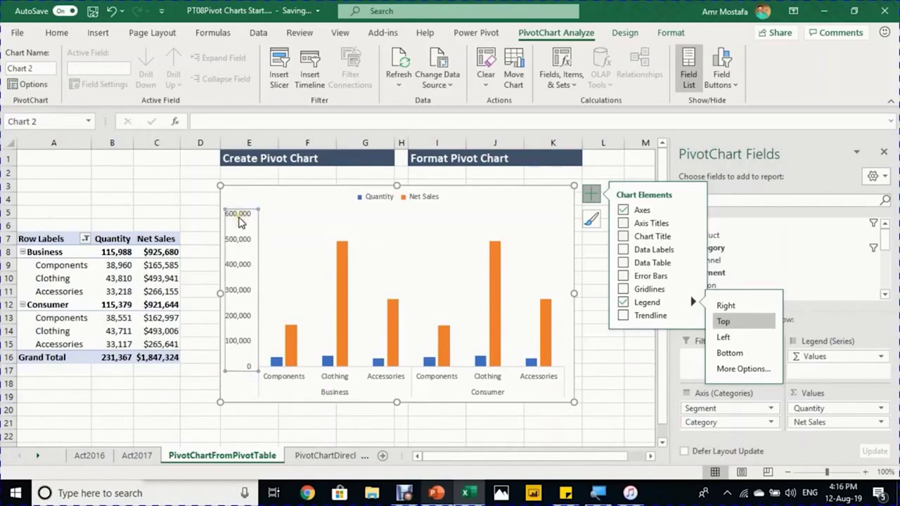
right_click(239, 221)
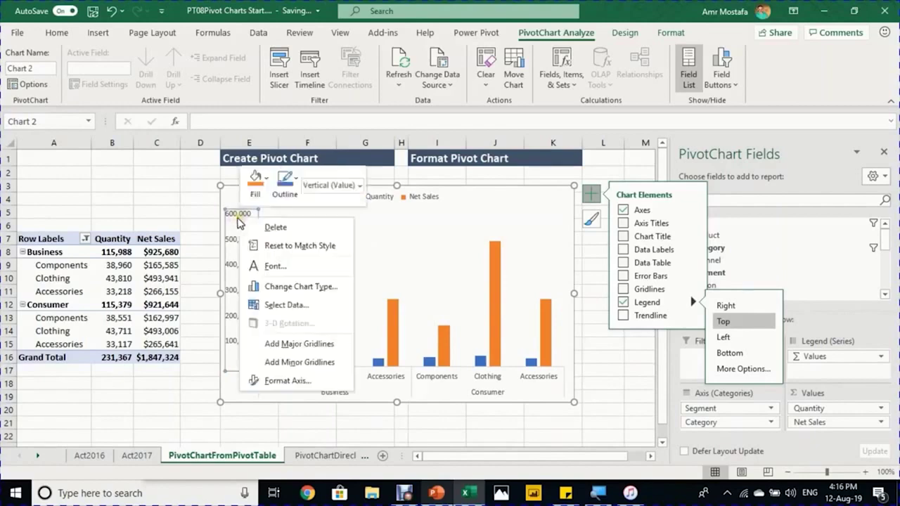
left_click(312, 381)
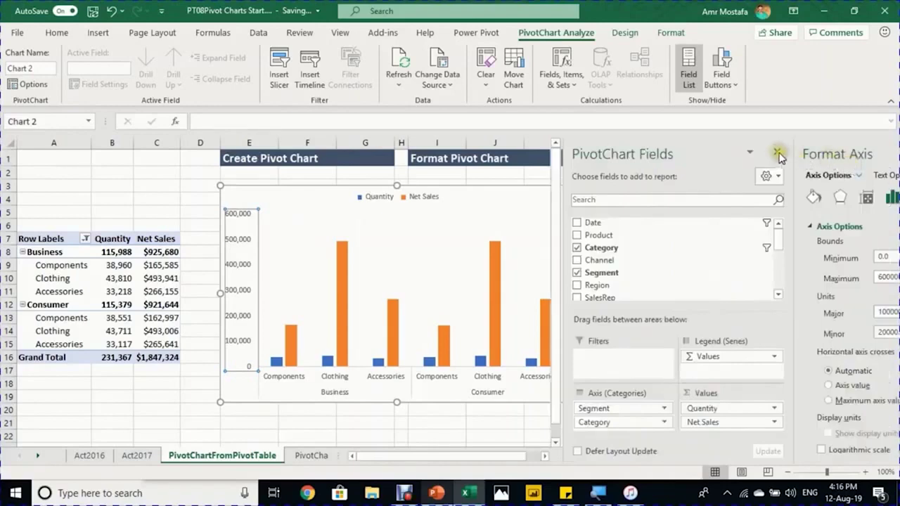
left_click(697, 152)
left_click(729, 225)
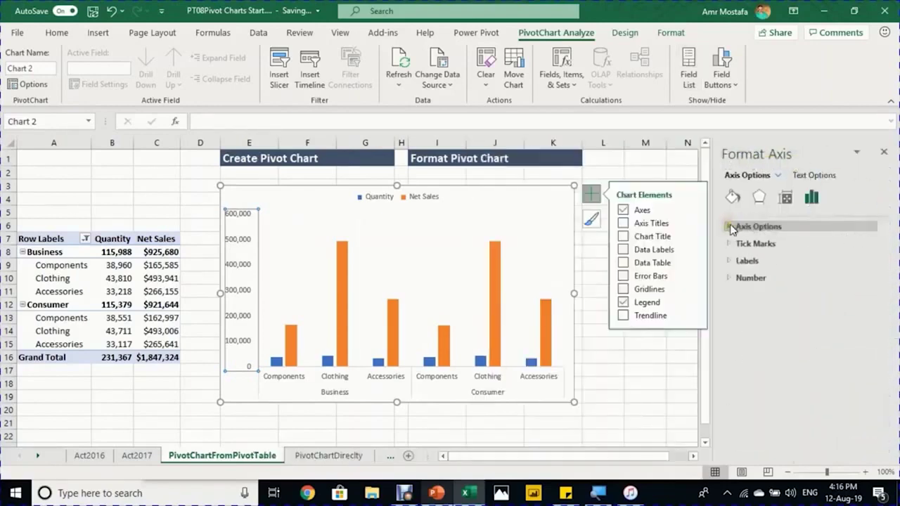
left_click(731, 261)
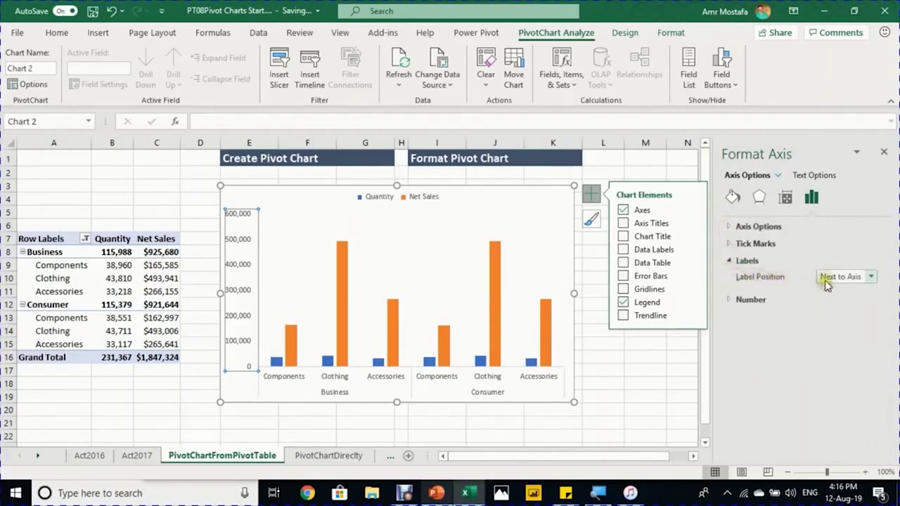
left_click(846, 280)
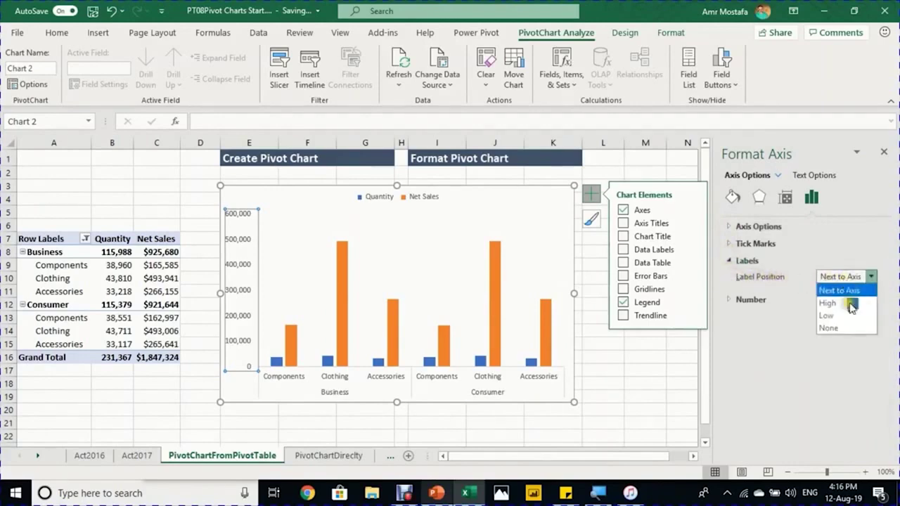
left_click(829, 329)
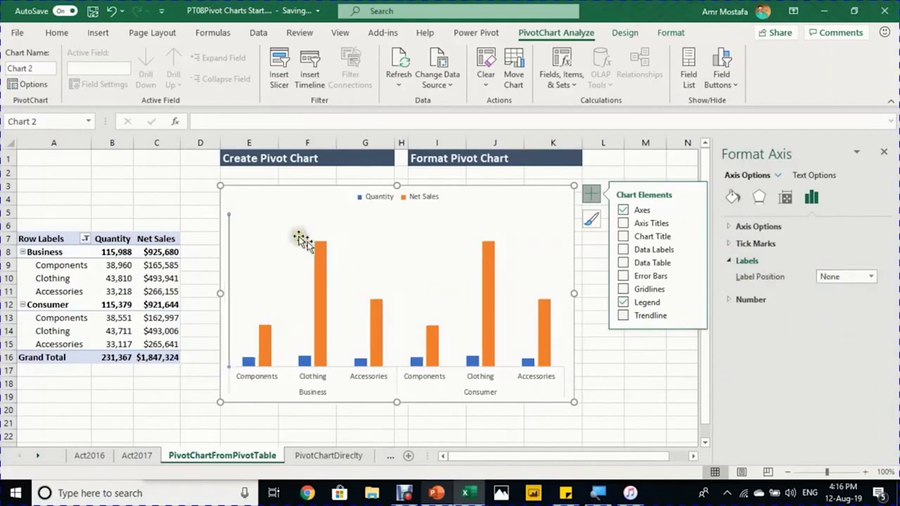
left_click(195, 186)
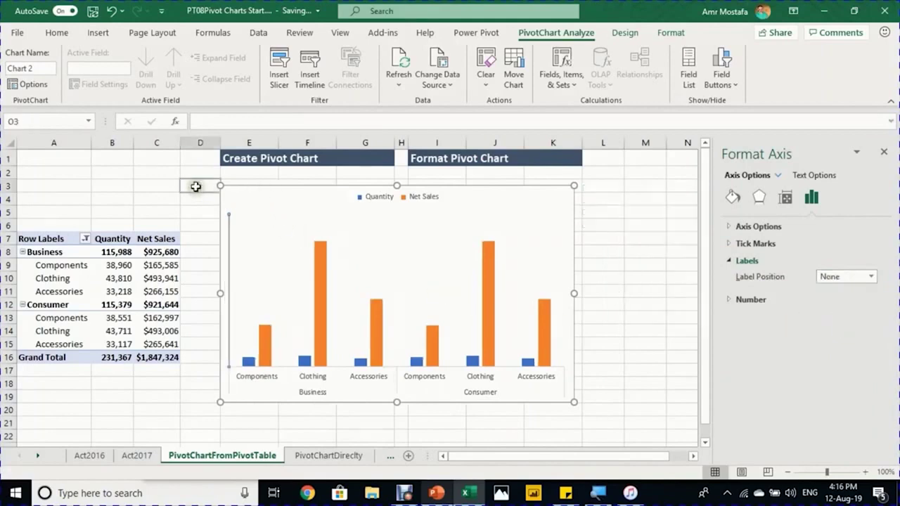
Step: Add data labels to the Net Sales and Quantity columns of the PivotChart
left_click(318, 267)
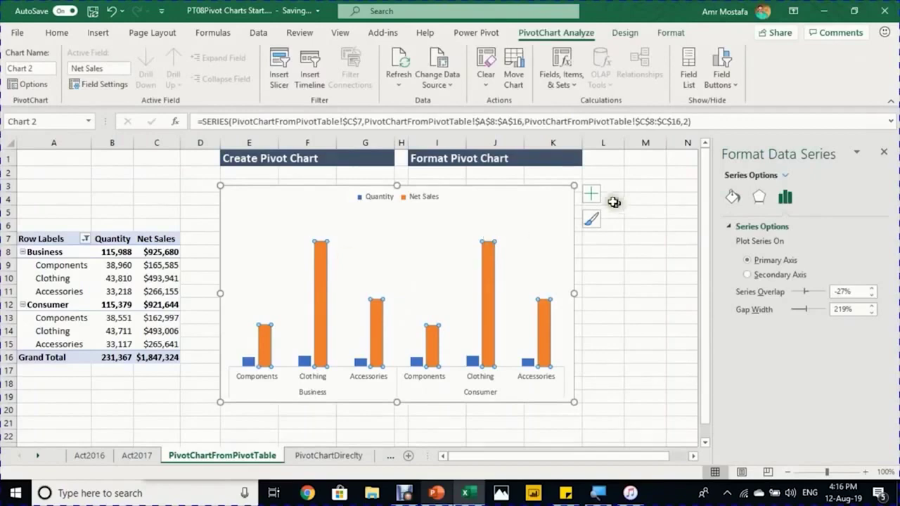
left_click(592, 194)
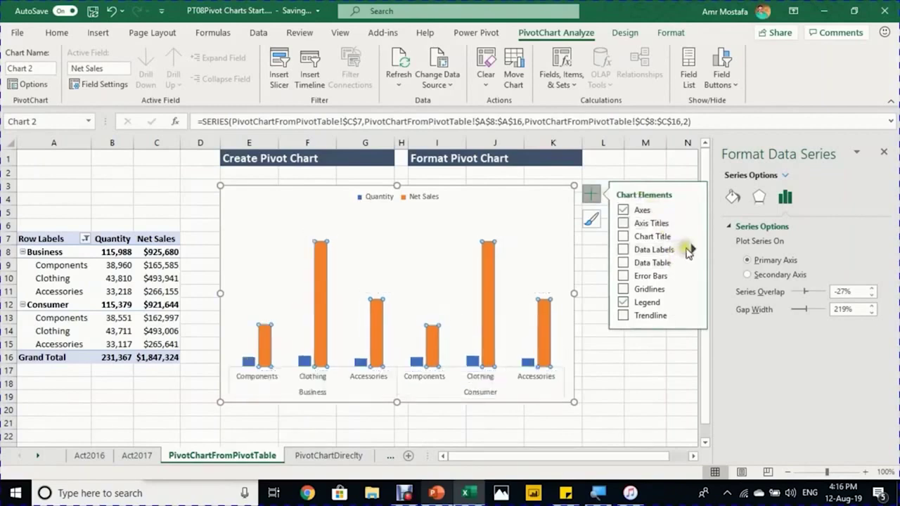
left_click(654, 249)
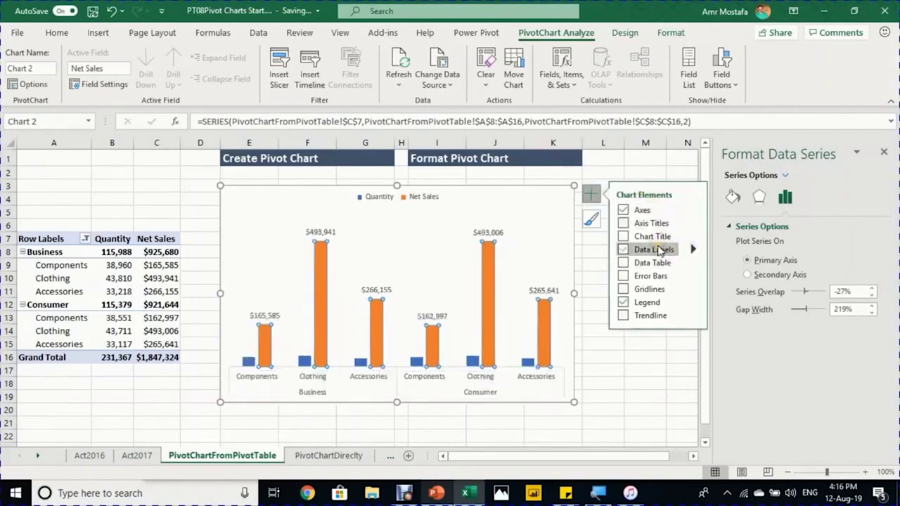
left_click(494, 229)
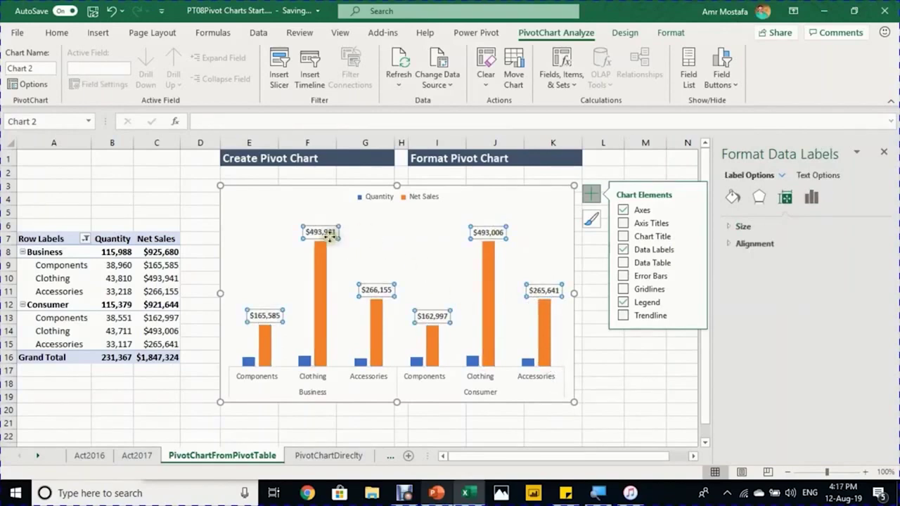
left_click(394, 387)
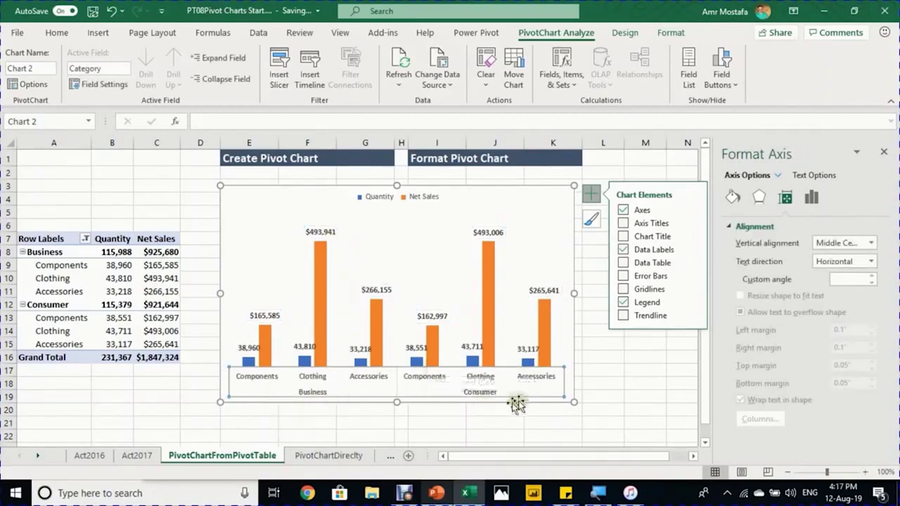
left_click(608, 353)
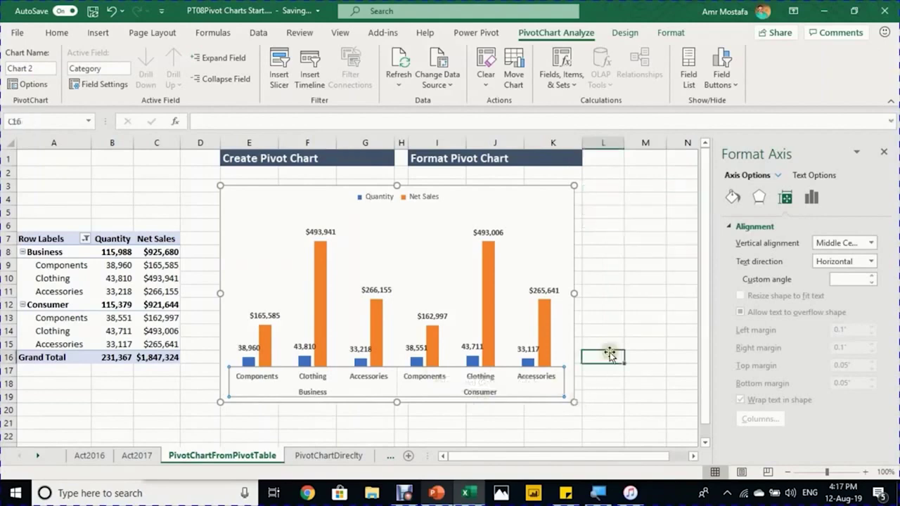
Step: Give the PivotChart's Net Sales columns a solid fill in the second recent color, a light blue-grey
left_click(483, 285)
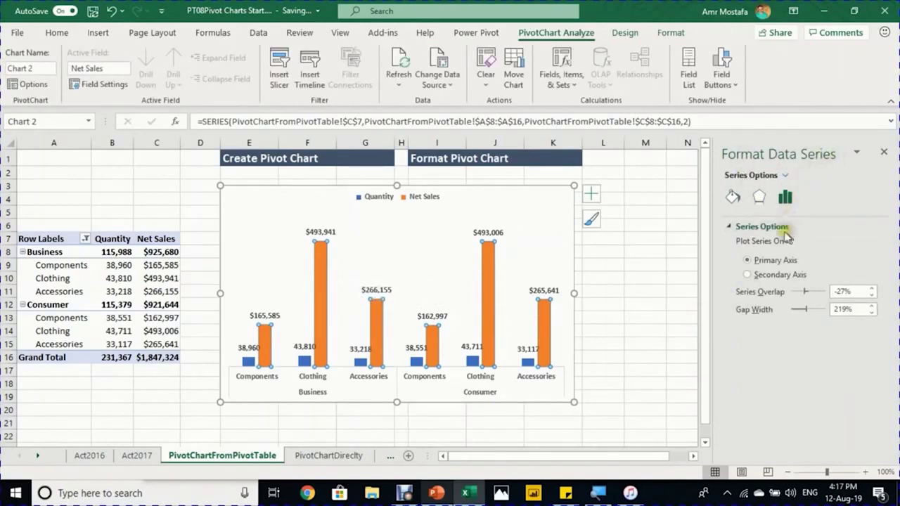
left_click(732, 197)
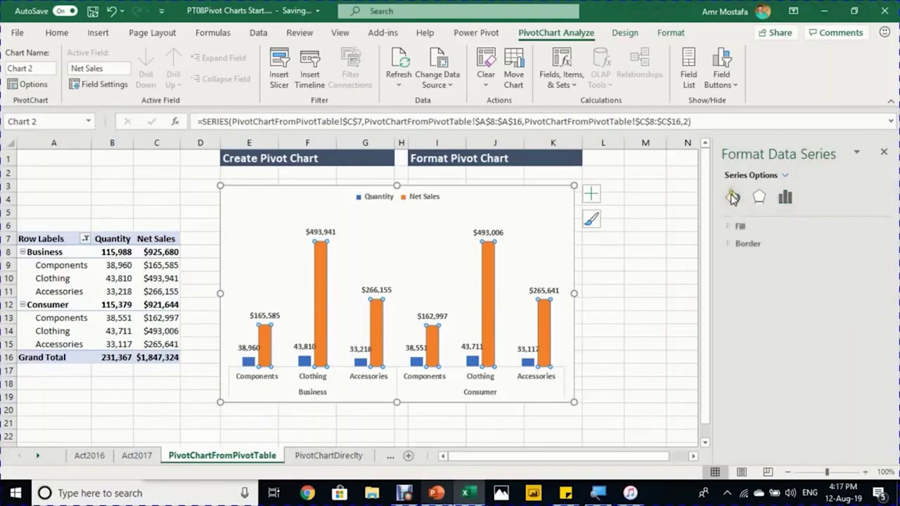
left_click(731, 228)
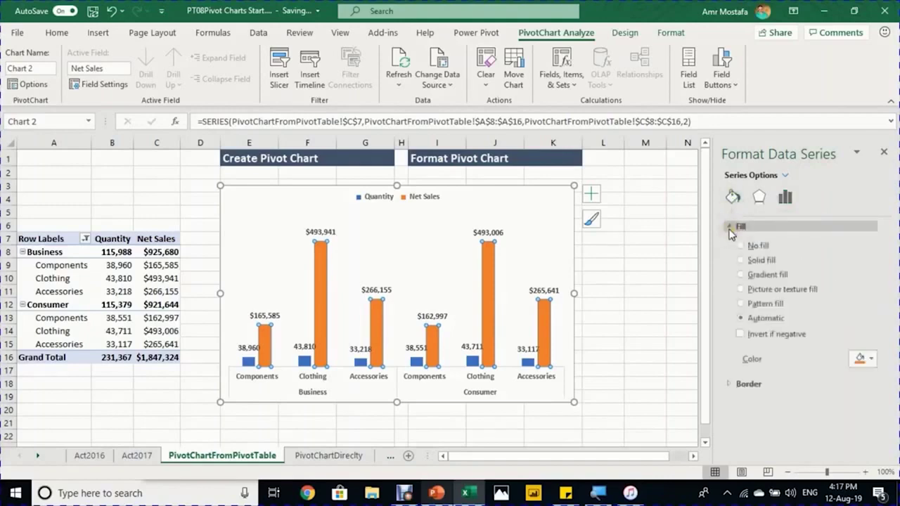
left_click(741, 259)
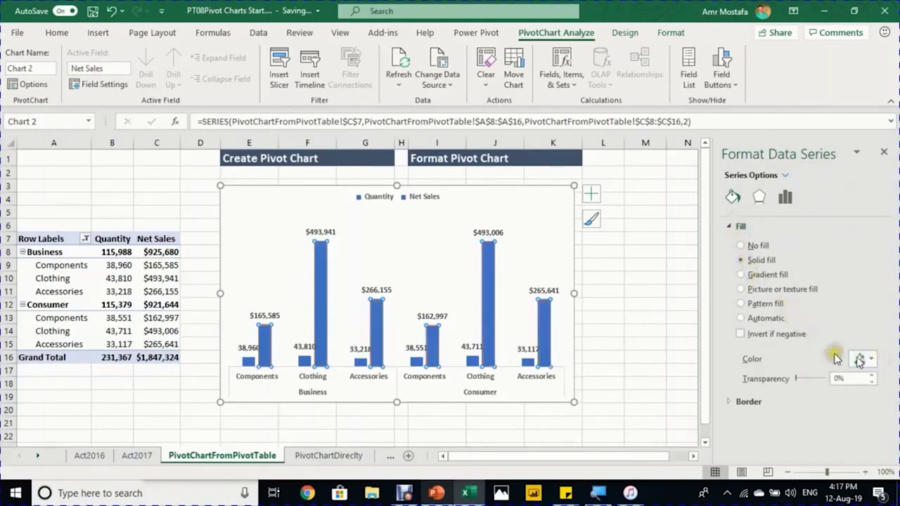
left_click(872, 359)
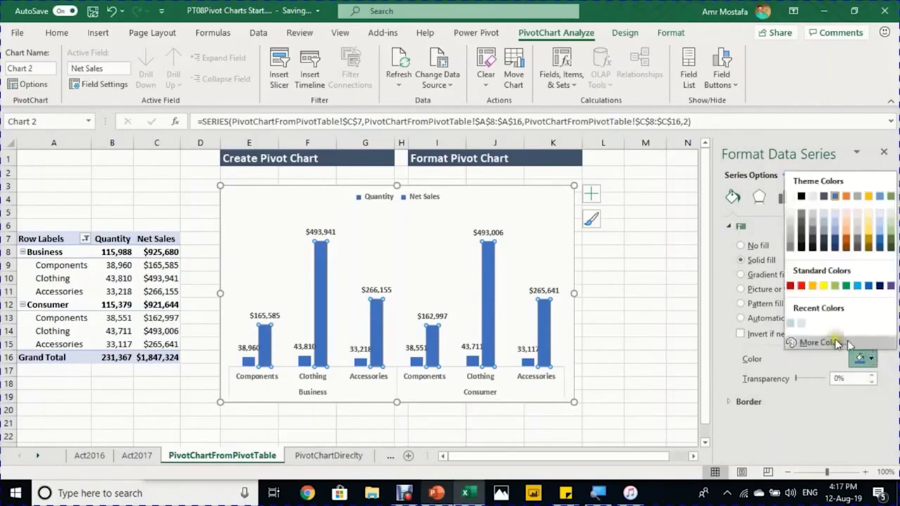
left_click(800, 323)
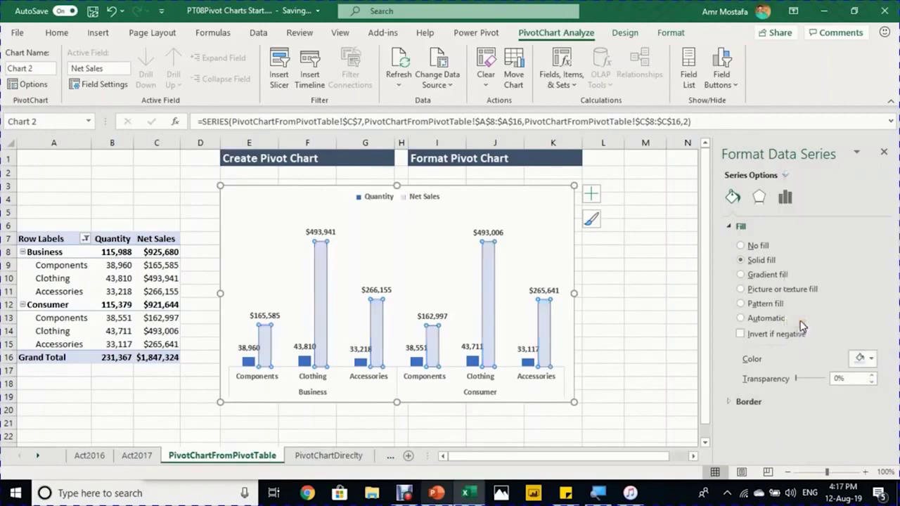
left_click(636, 265)
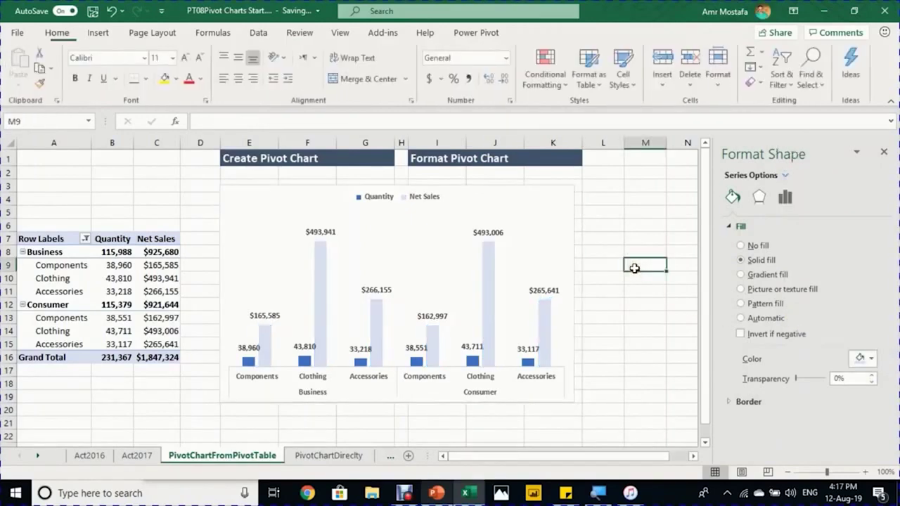
Step: Set the font color of the Quantity data labels to the standard Blue
left_click(424, 350)
left_click(424, 349)
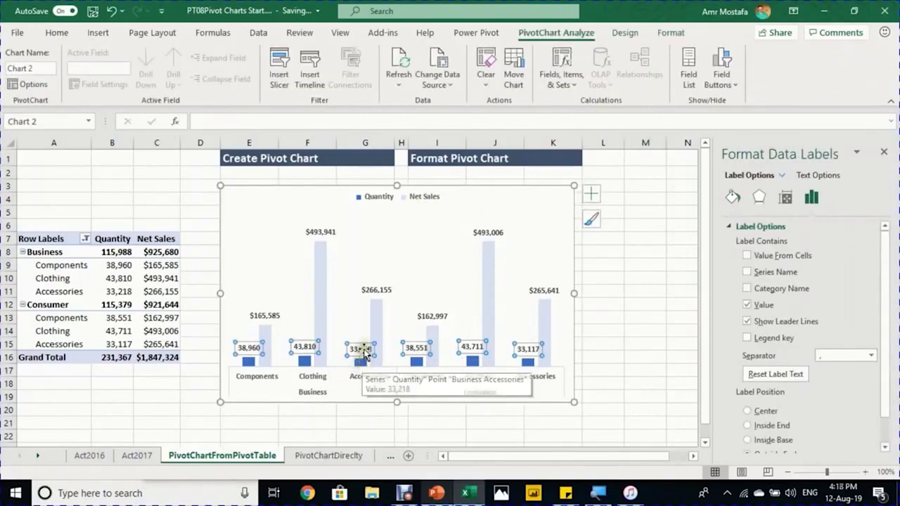
mouse_move(360, 366)
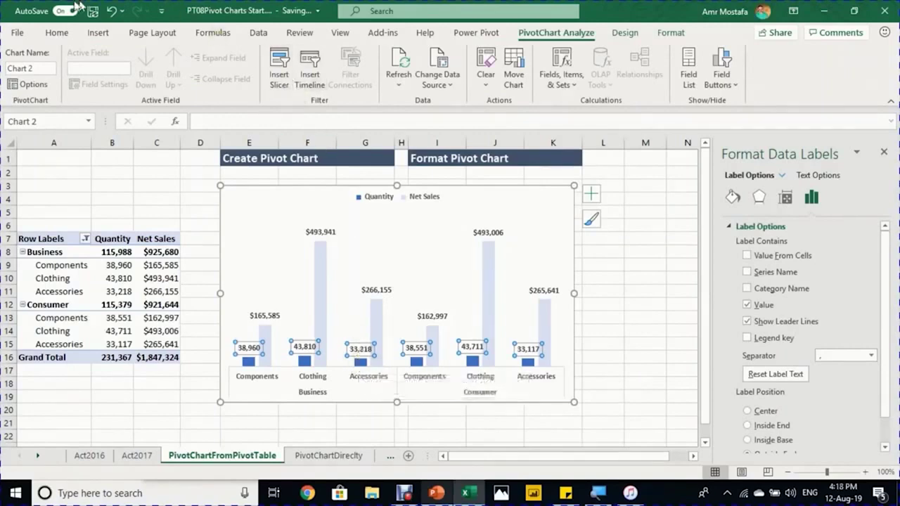
left_click(56, 32)
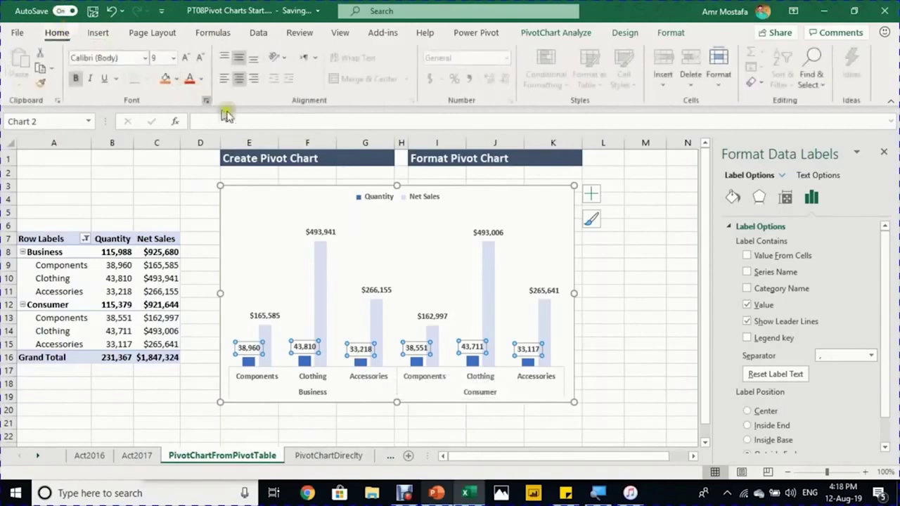
left_click(201, 79)
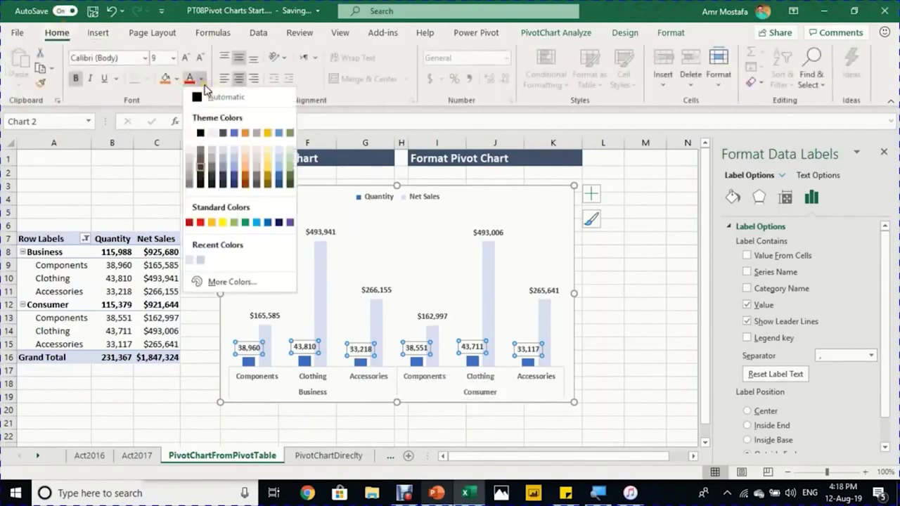
left_click(271, 222)
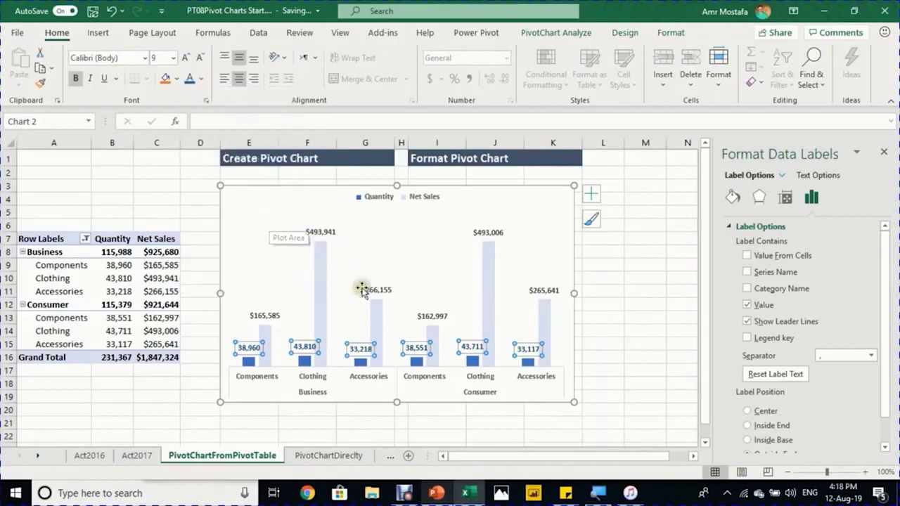
Step: Go to the Act2016 sheet, select a cell in its sales table and check the table's name
key("ctrl+Page_Down")
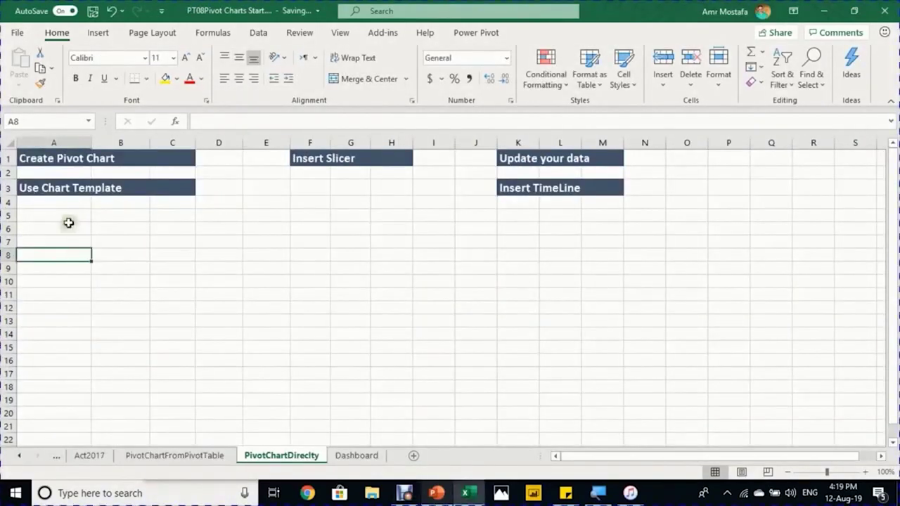
left_click(68, 226)
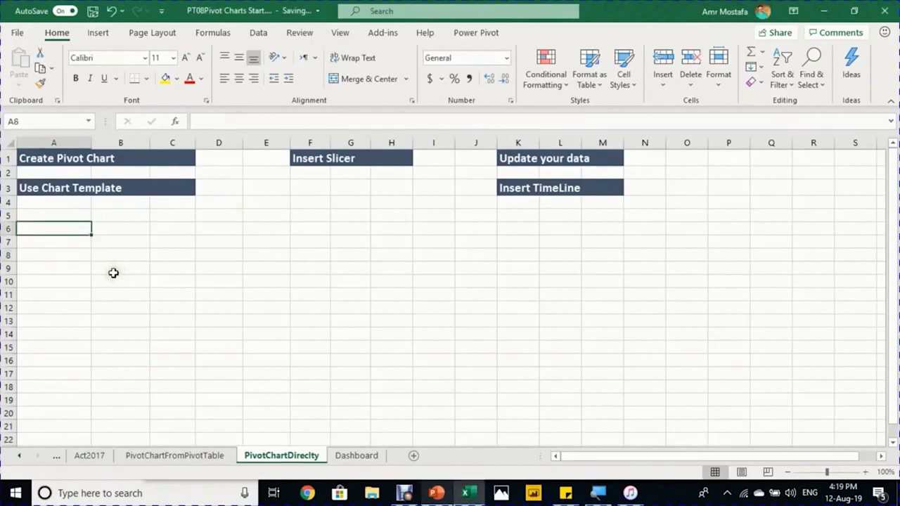
left_click(18, 457)
left_click(18, 461)
left_click(85, 455)
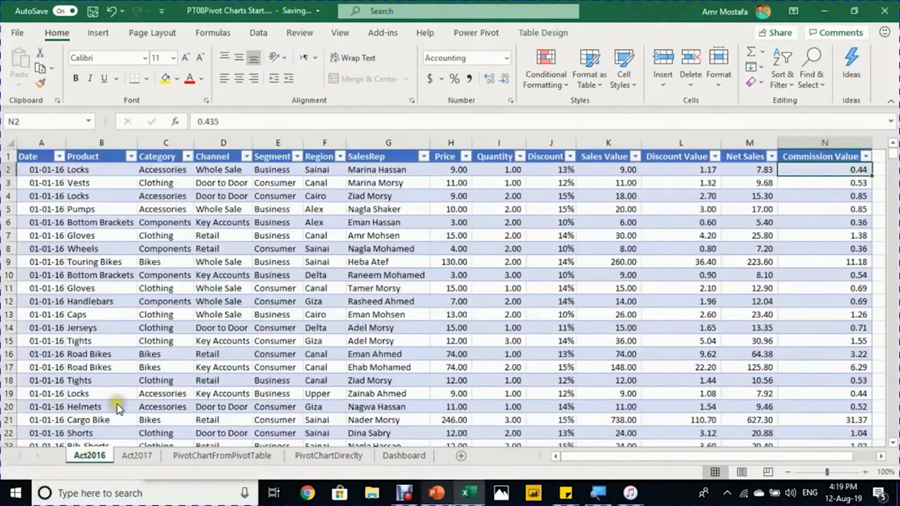
left_click(159, 284)
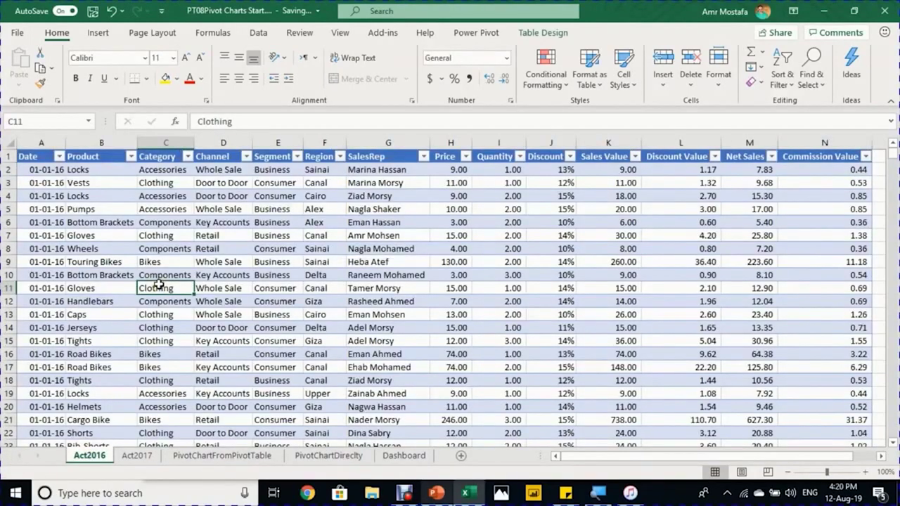
left_click(539, 33)
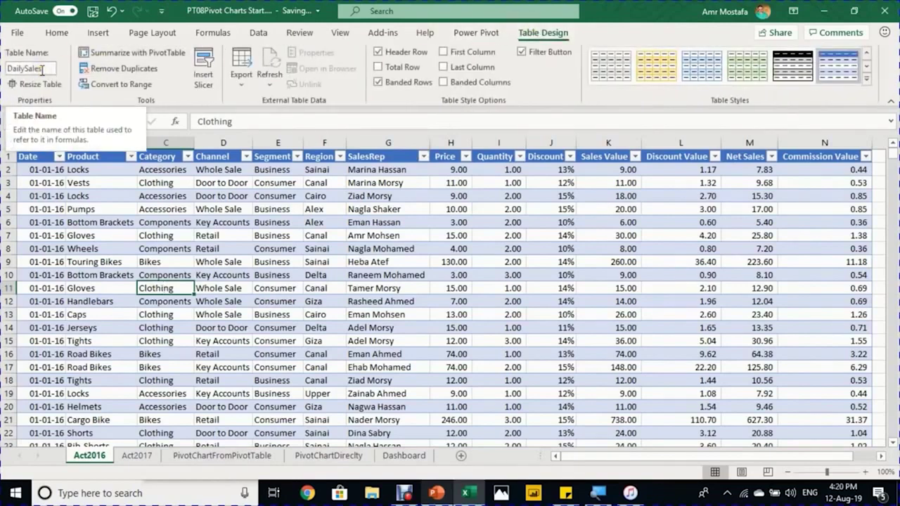
Step: Insert a PivotChart from the DailySales table, placed on the existing PivotChartDireclty sheet at cell A7
left_click(98, 32)
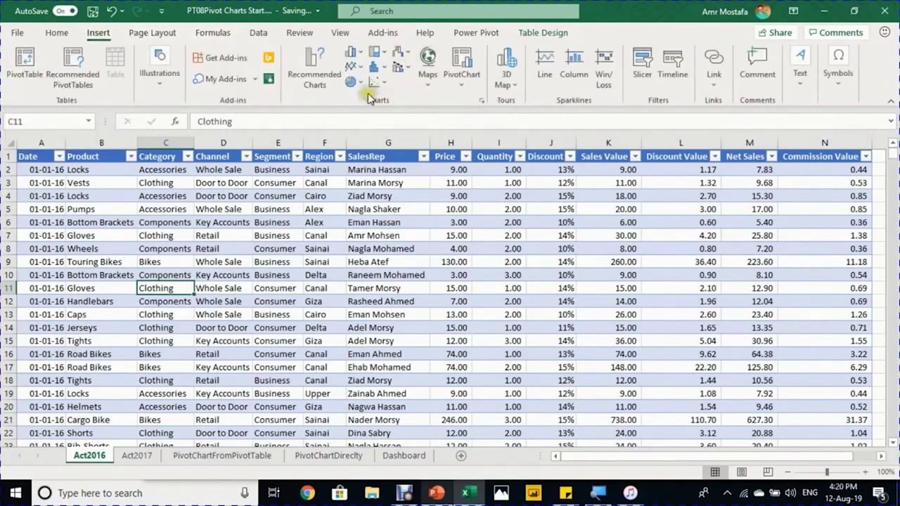
left_click(462, 60)
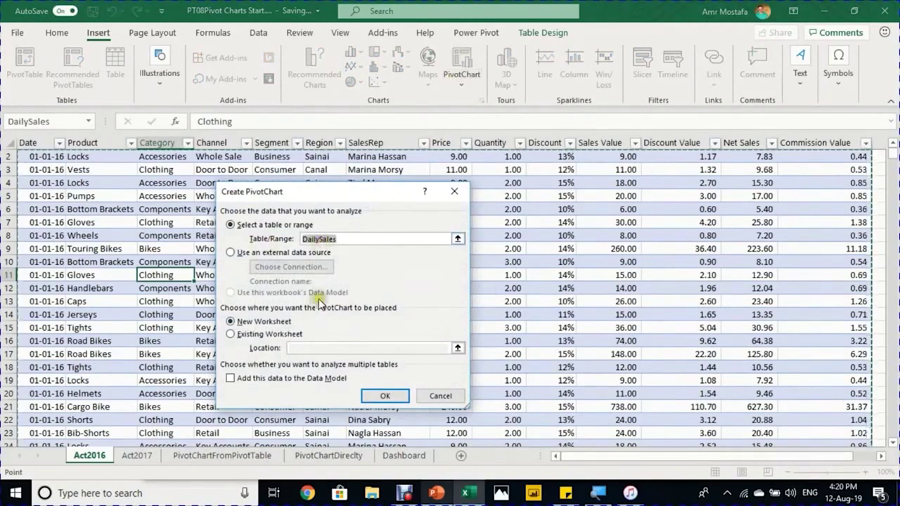
left_click(234, 336)
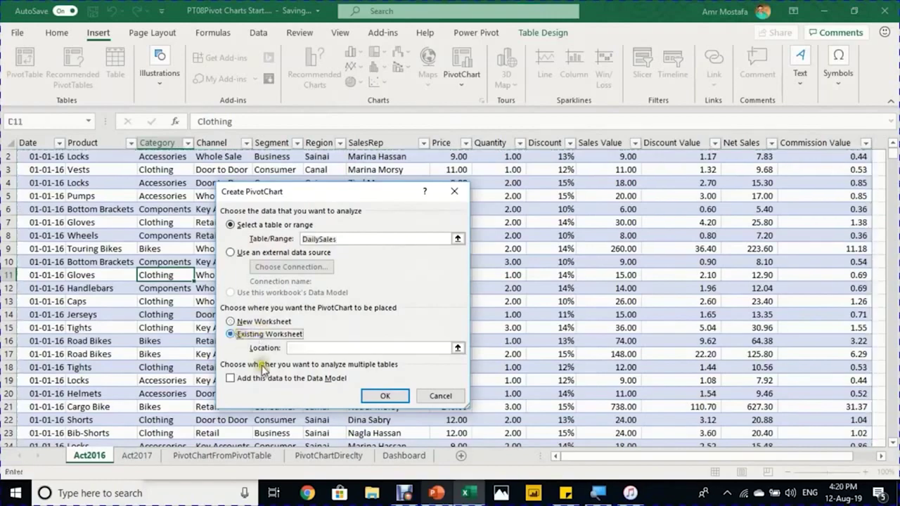
left_click(316, 459)
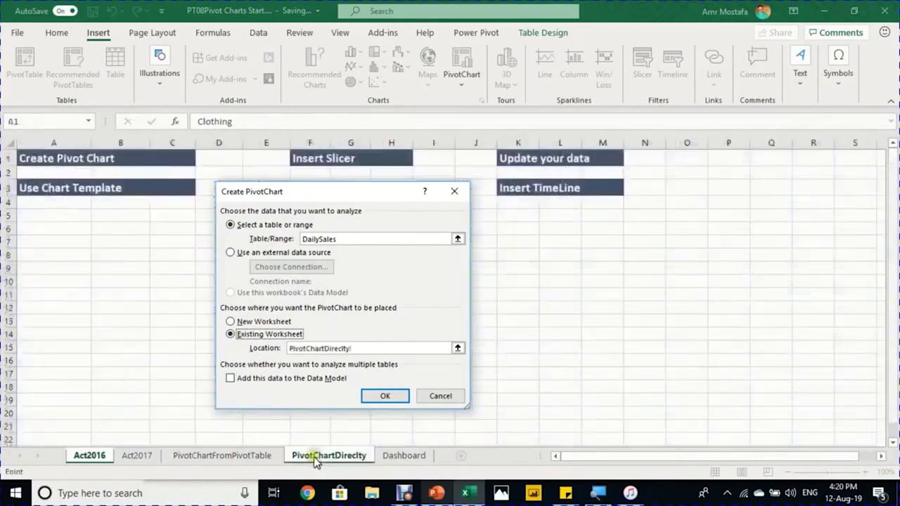
left_click(58, 244)
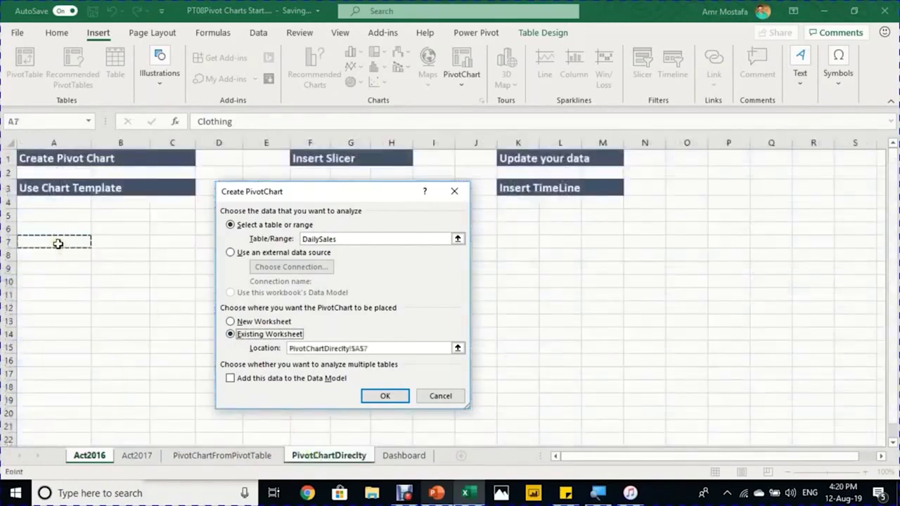
left_click(384, 395)
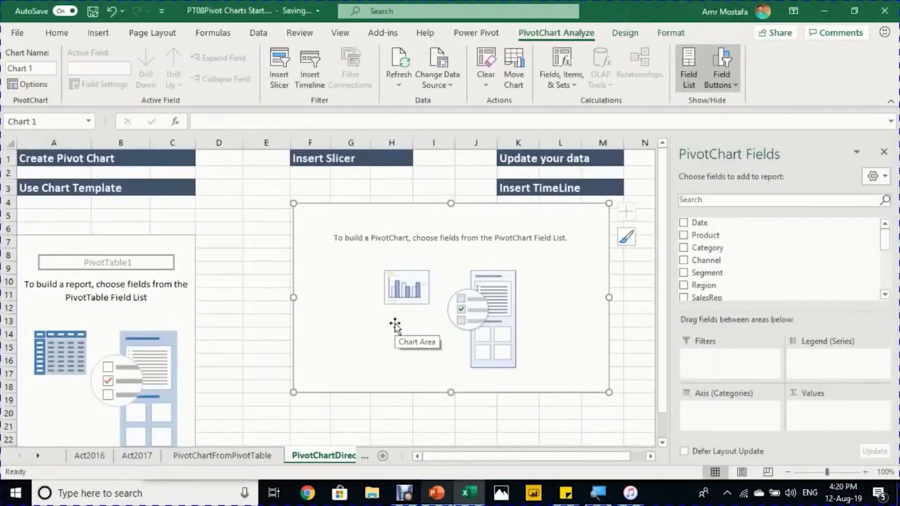
Step: Name the new empty PivotTable Commision&AVGP
left_click(148, 248)
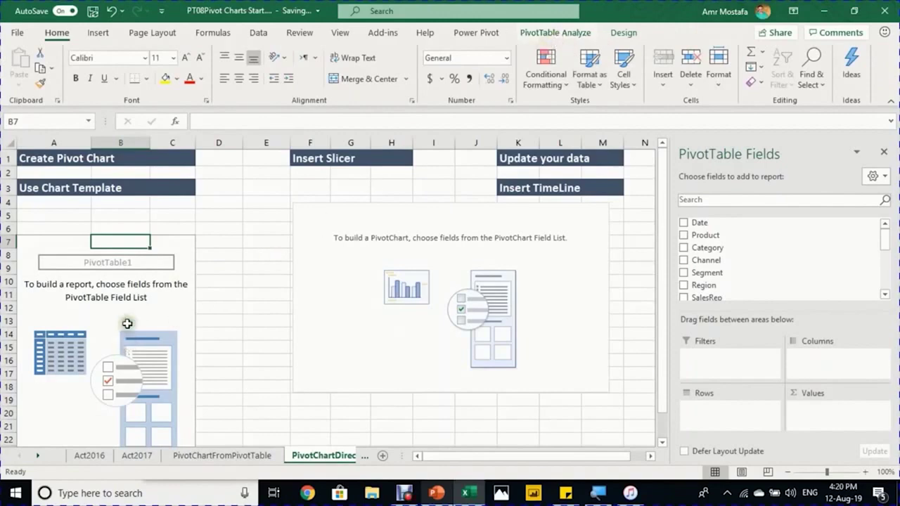
left_click(560, 32)
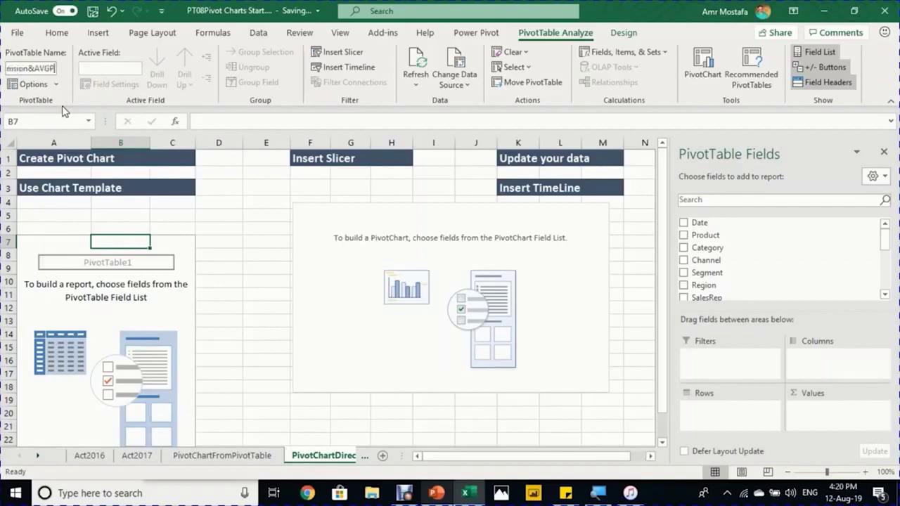
key("Return")
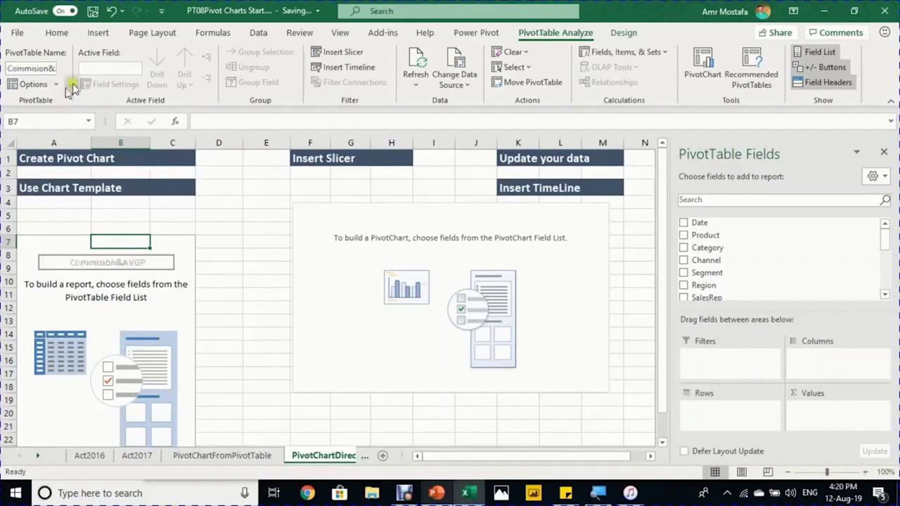
Step: Name the new empty PivotChart Comm&PriceChart
left_click(382, 235)
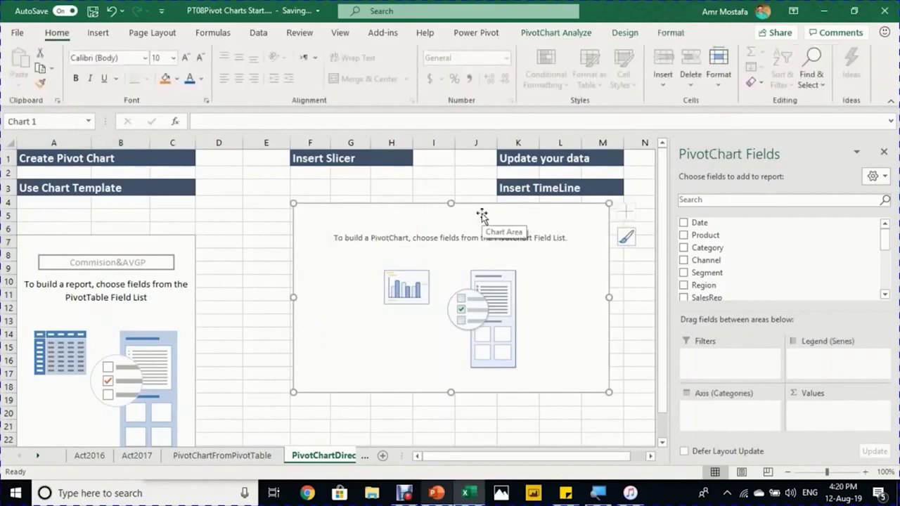
left_click(529, 35)
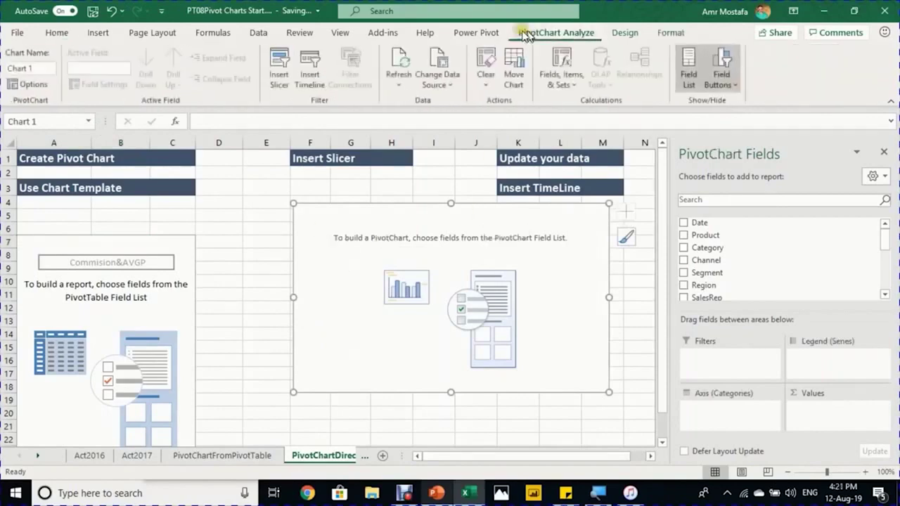
left_click(29, 68)
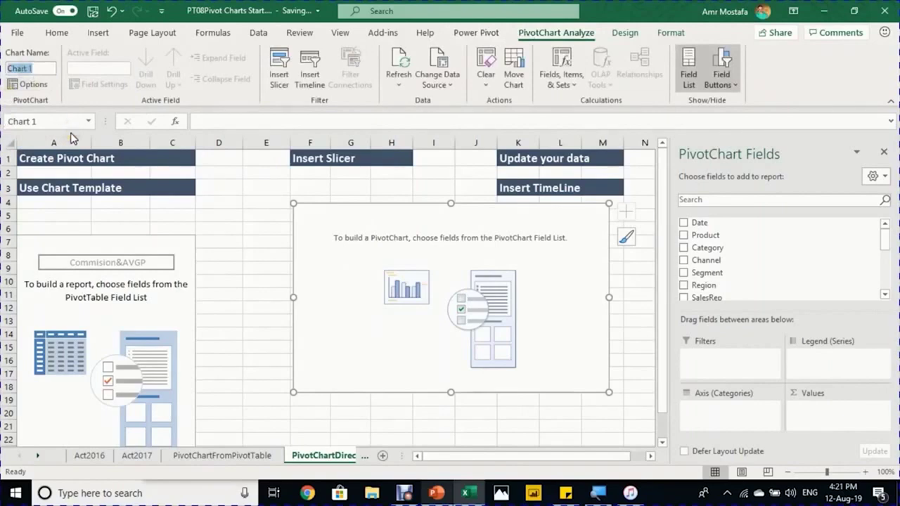
type("Comm&PriceChart")
key("Return")
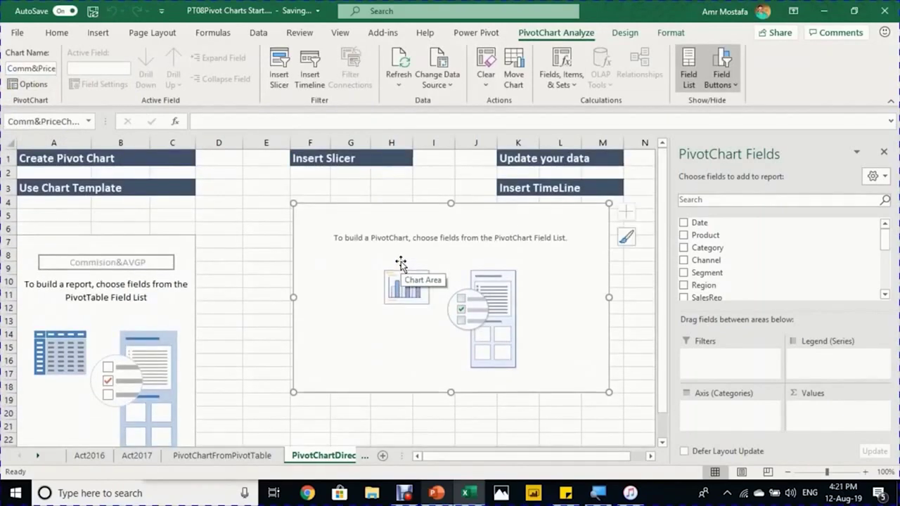
Step: Add Category to the PivotChart's axis and place Segment above it
left_click(144, 284)
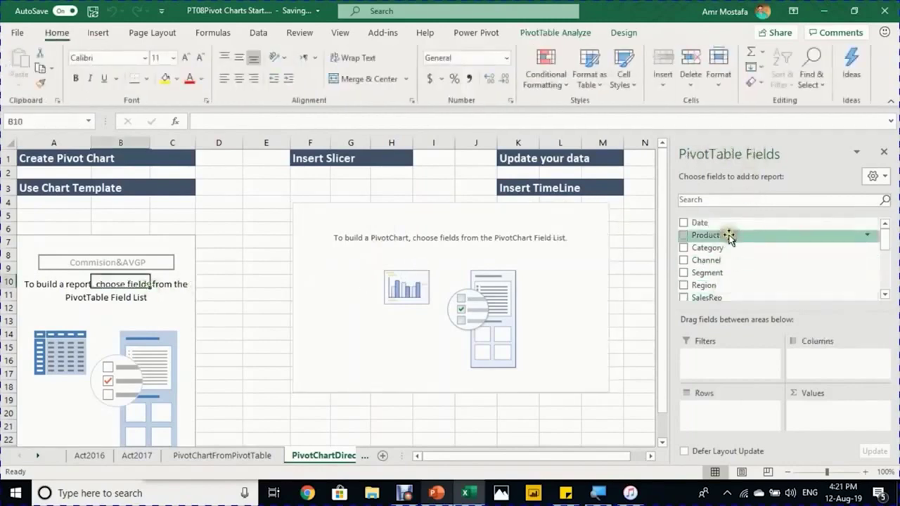
left_click(577, 229)
left_click_drag(707, 247, 736, 424)
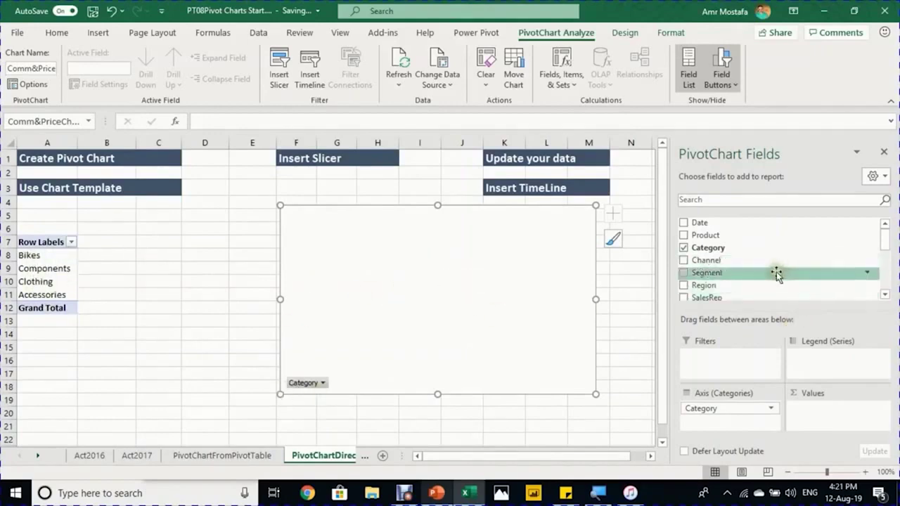
left_click_drag(772, 277, 739, 408)
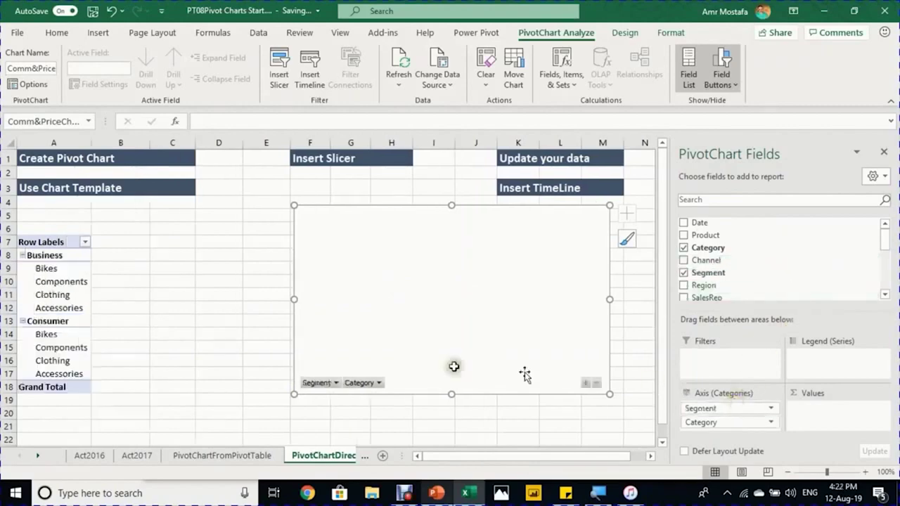
Step: Filter the Category row labels of the PivotTable to leave out Bikes
left_click(66, 268)
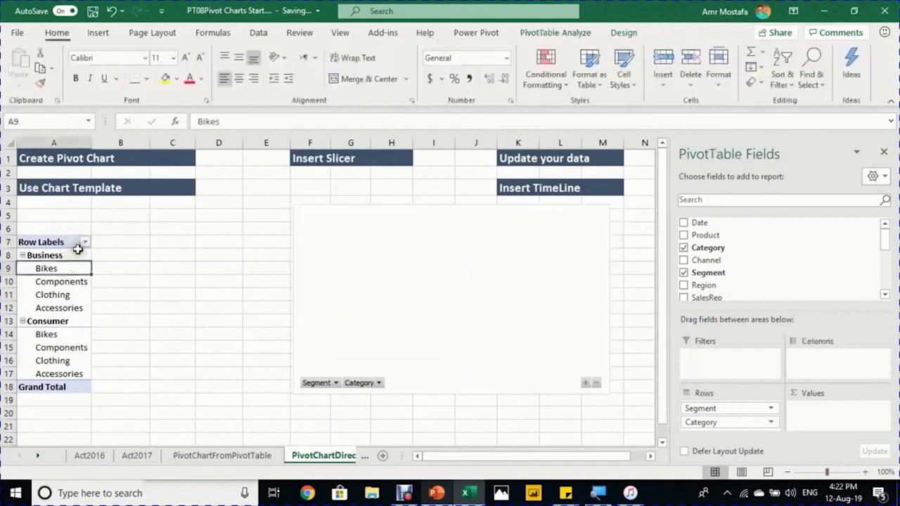
left_click(84, 243)
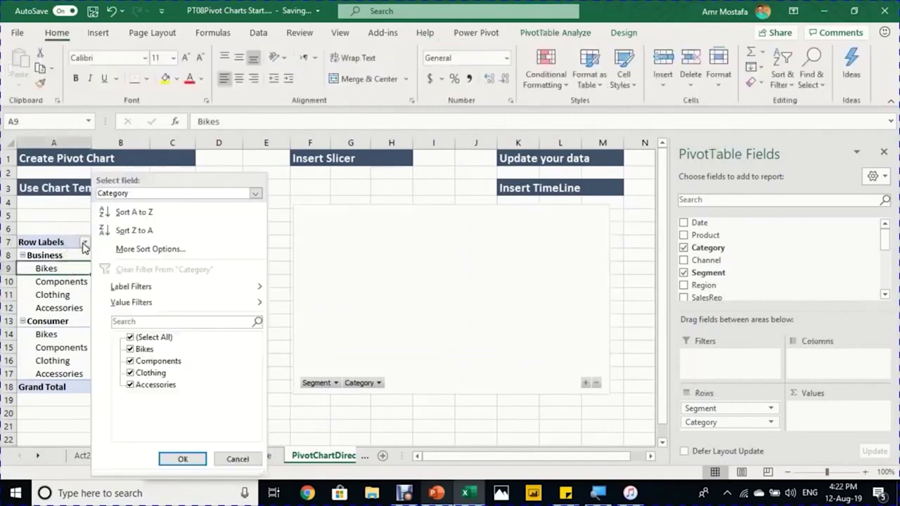
left_click(132, 350)
left_click(182, 459)
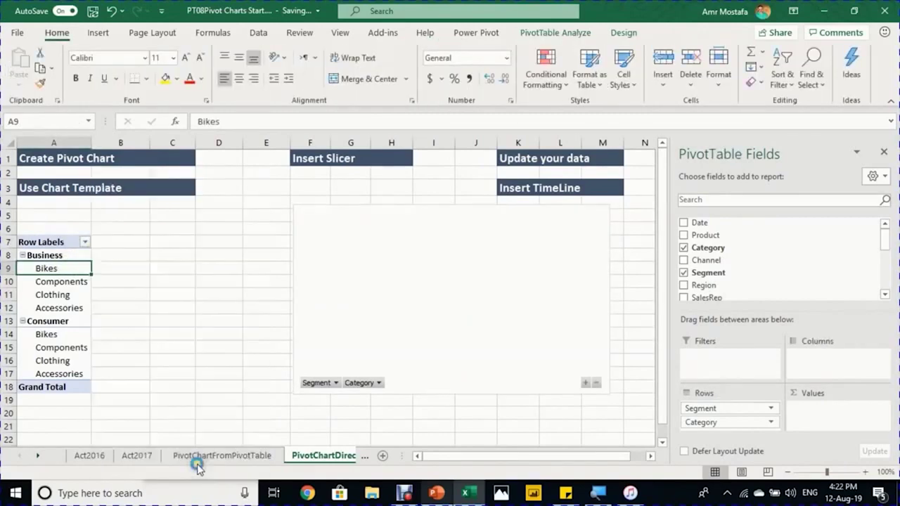
Step: Add Commission Value to the PivotTable's values, rename it Commission and format it as currency without decimals
scroll(765, 259, "down", 3)
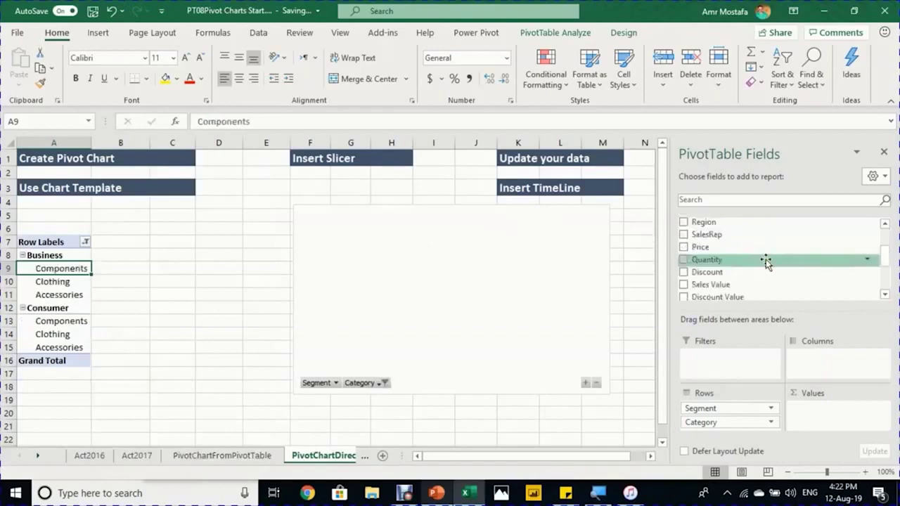
left_click_drag(757, 289, 872, 424)
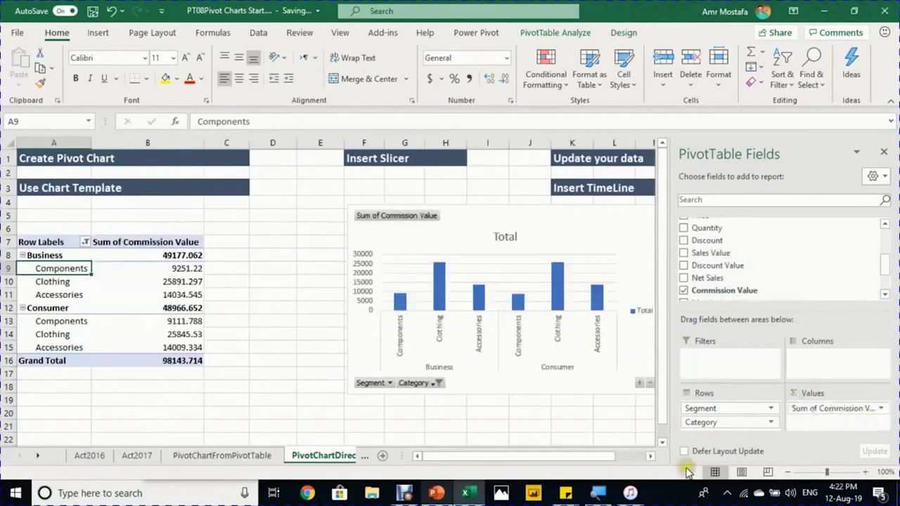
left_click(651, 455)
left_click(650, 456)
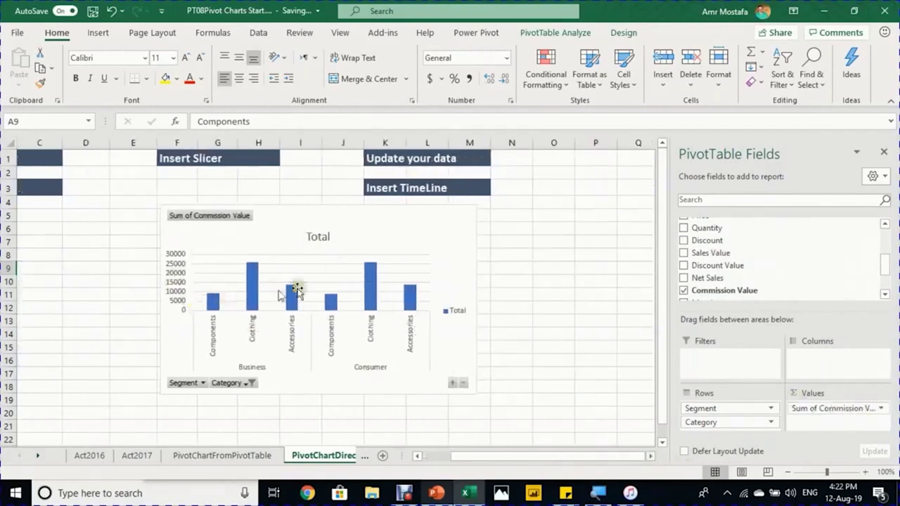
left_click_drag(519, 458, 468, 462)
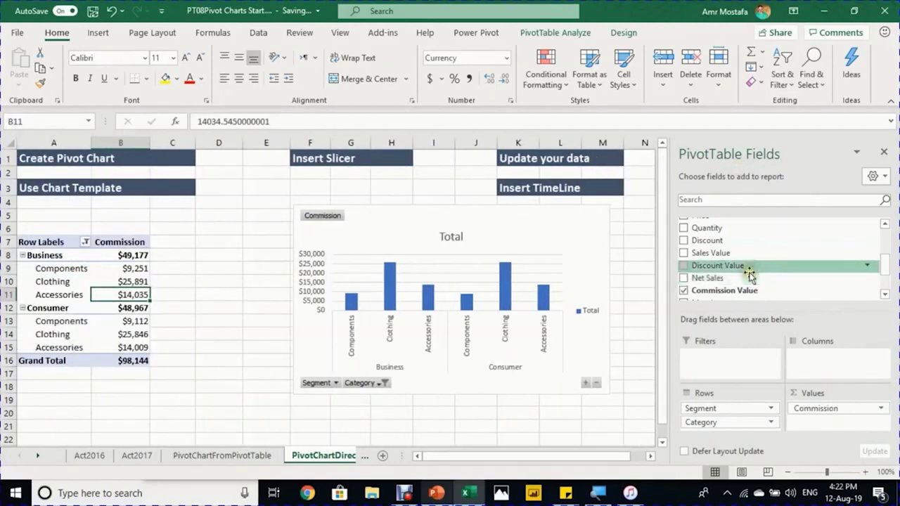
Step: Add AVGPrice to the PivotTable's values below Commission and move the PivotChart closer to the PivotTable
scroll(738, 253, "down", 2)
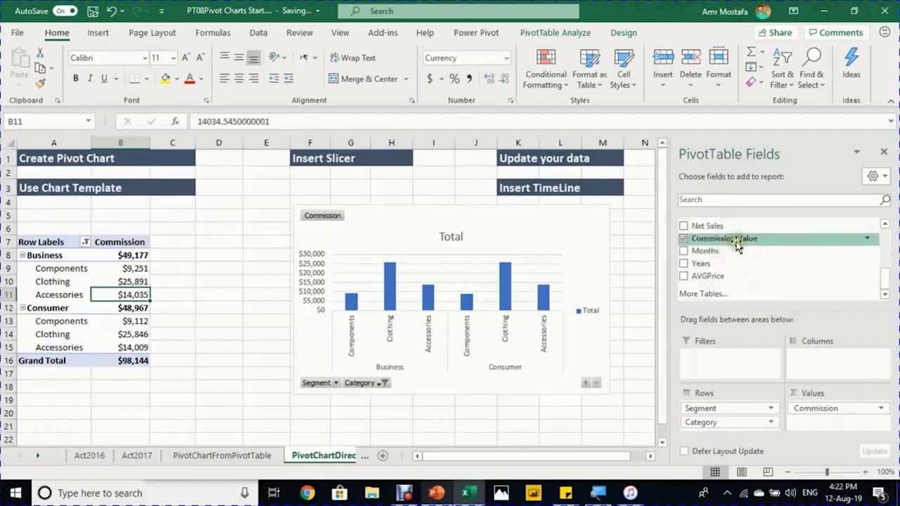
left_click_drag(738, 254, 842, 428)
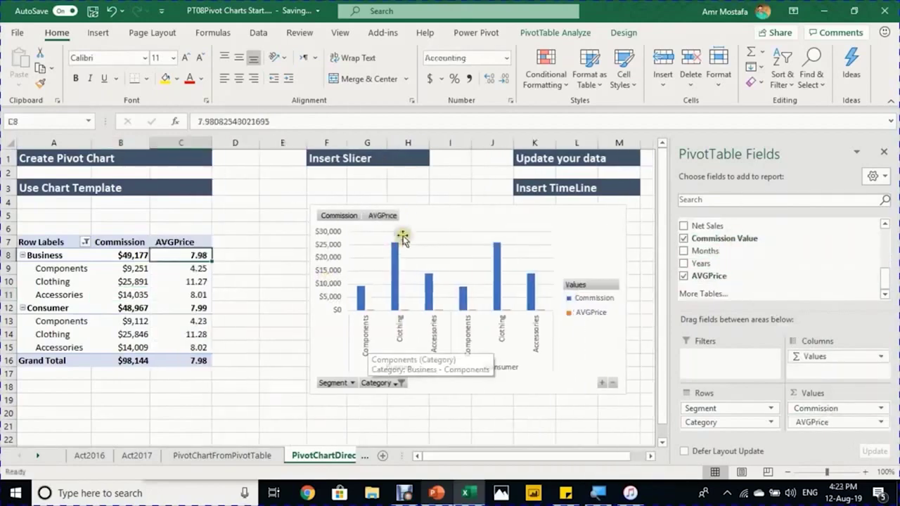
left_click_drag(409, 215, 359, 215)
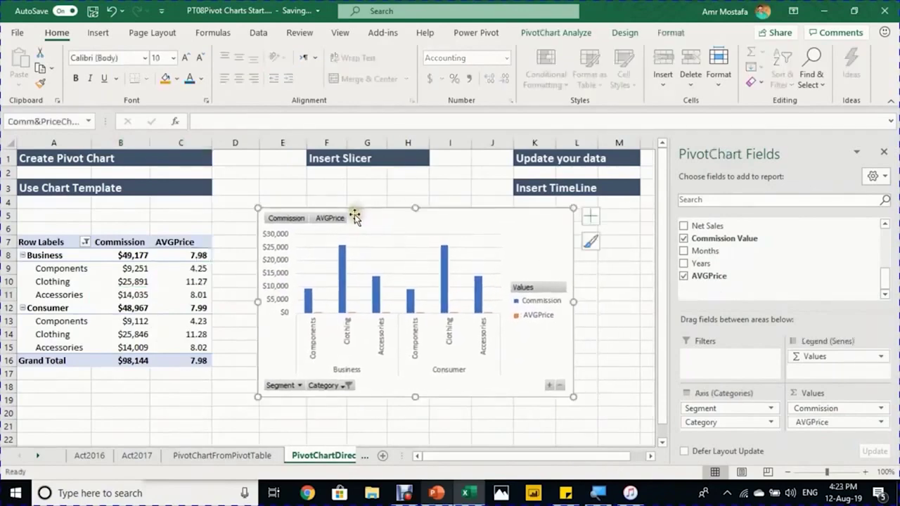
Step: Save the formatted PivotChart on the PivotChartFromPivotTable sheet as a chart template named PT08 in the Charts folder
left_click(267, 458)
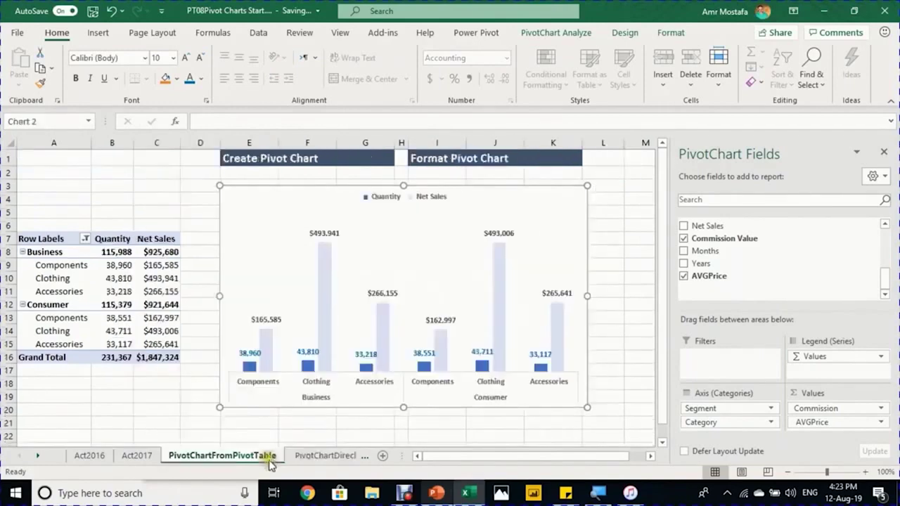
right_click(307, 197)
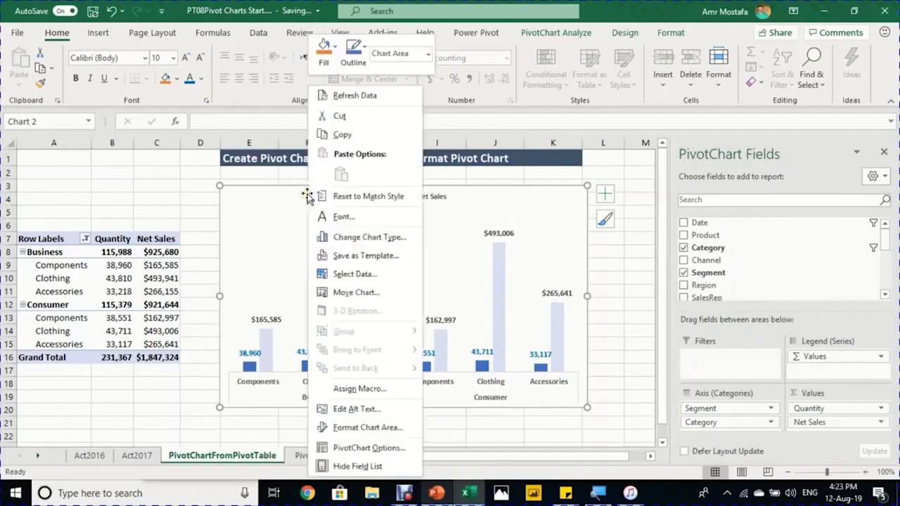
left_click(359, 257)
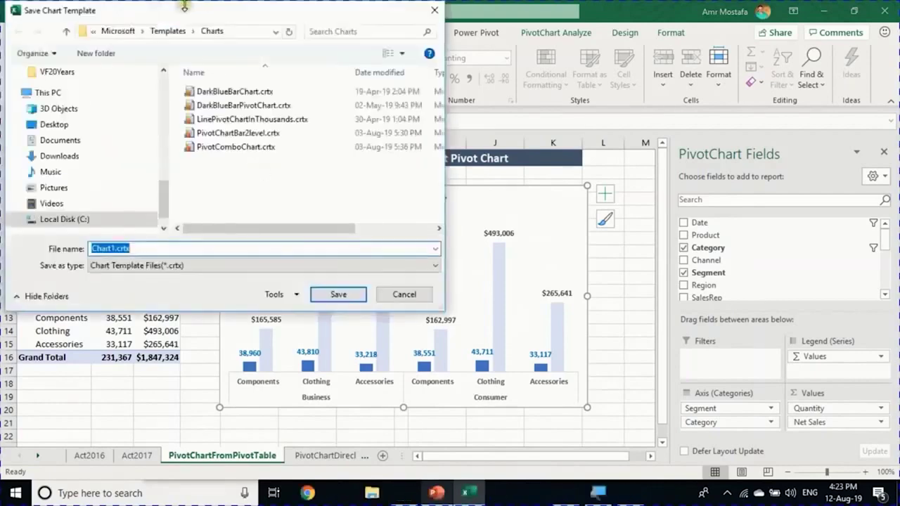
left_click_drag(186, 10, 325, 36)
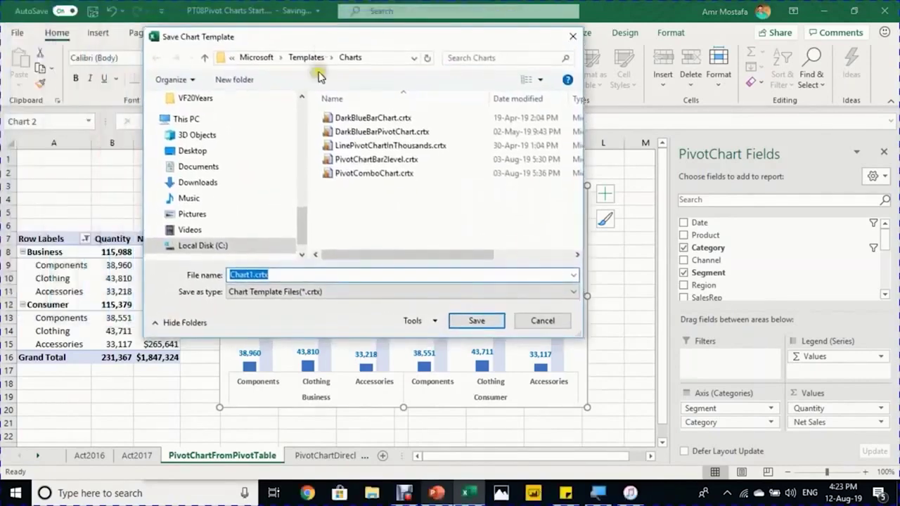
left_click_drag(252, 274, 209, 277)
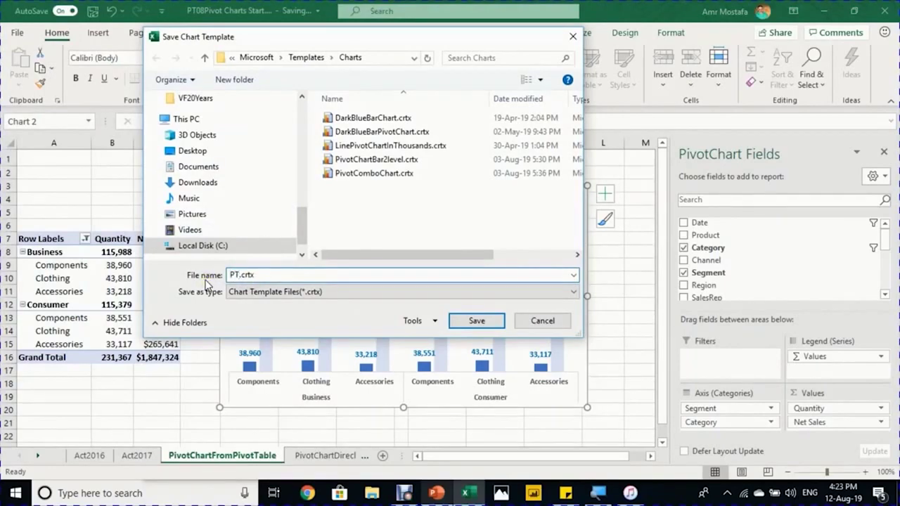
type("PT08")
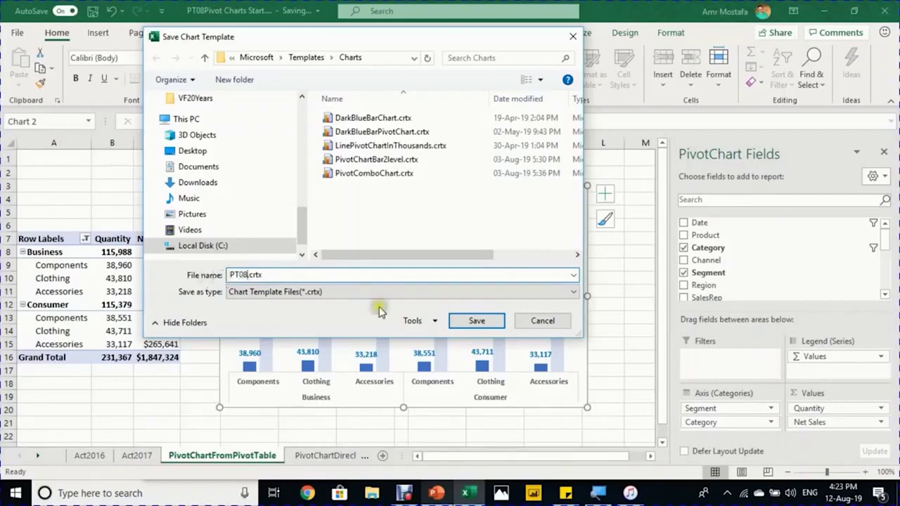
left_click(474, 320)
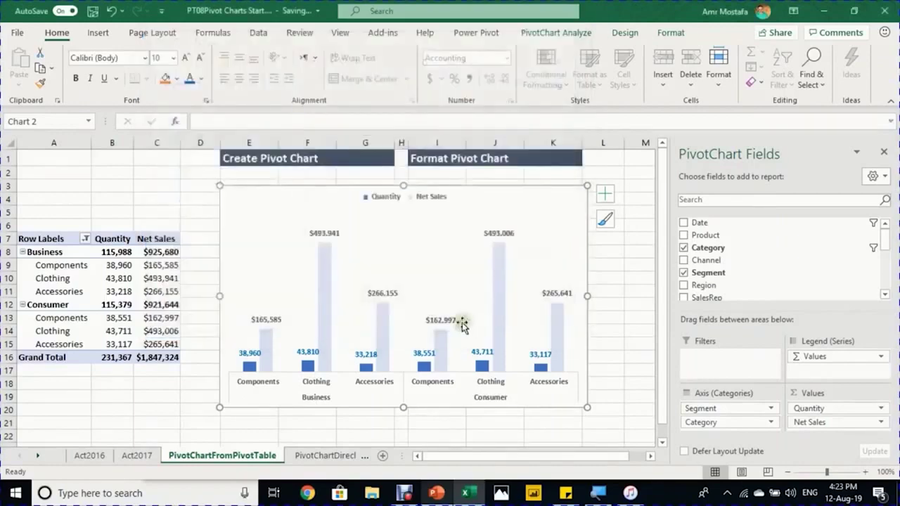
Step: Apply the saved PT08 chart template to the Commission and AVGPrice PivotChart on the PivotChartDireclty sheet
left_click(340, 456)
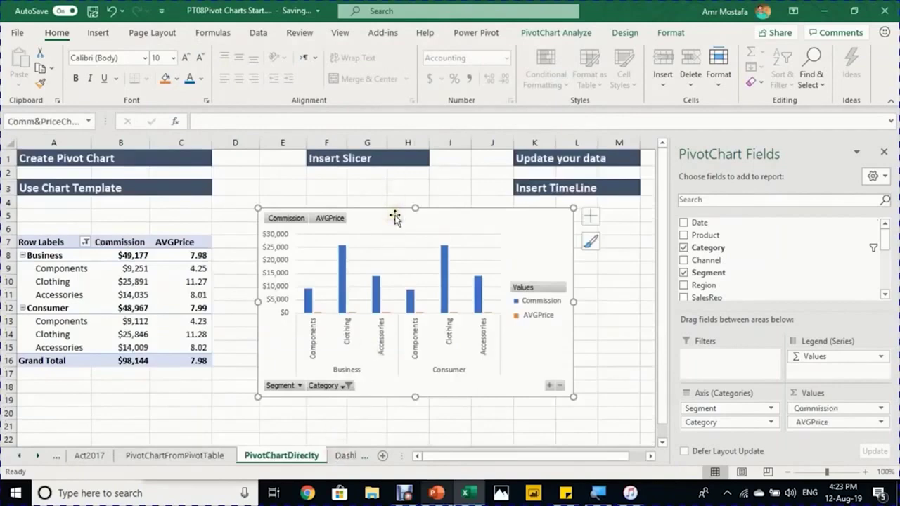
left_click(623, 34)
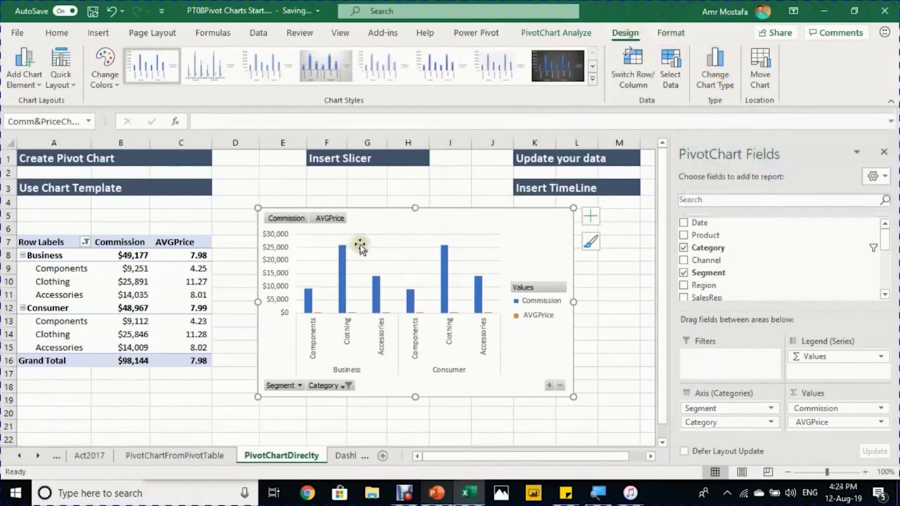
right_click(398, 224)
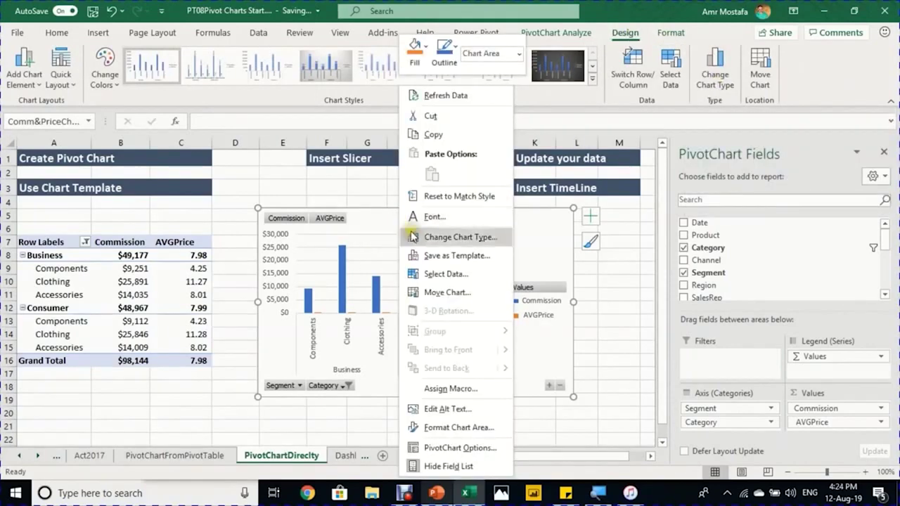
left_click(414, 238)
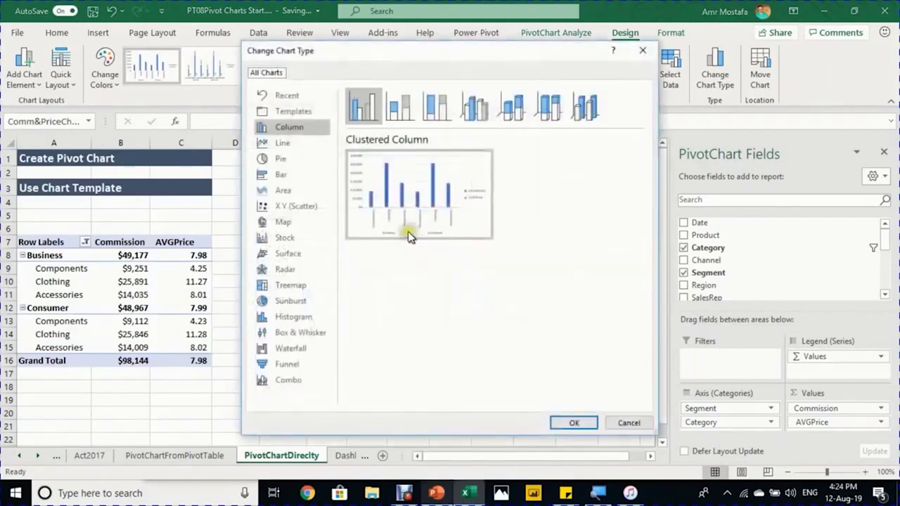
left_click(294, 115)
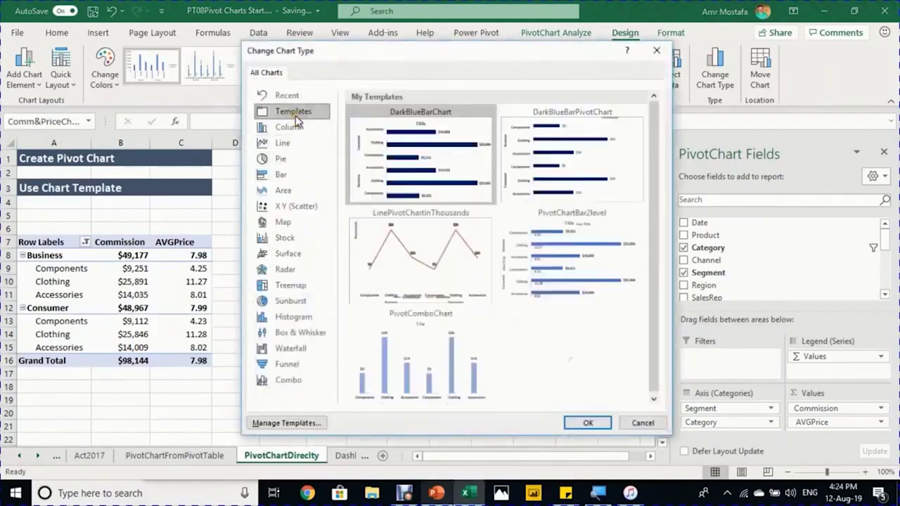
mouse_move(539, 378)
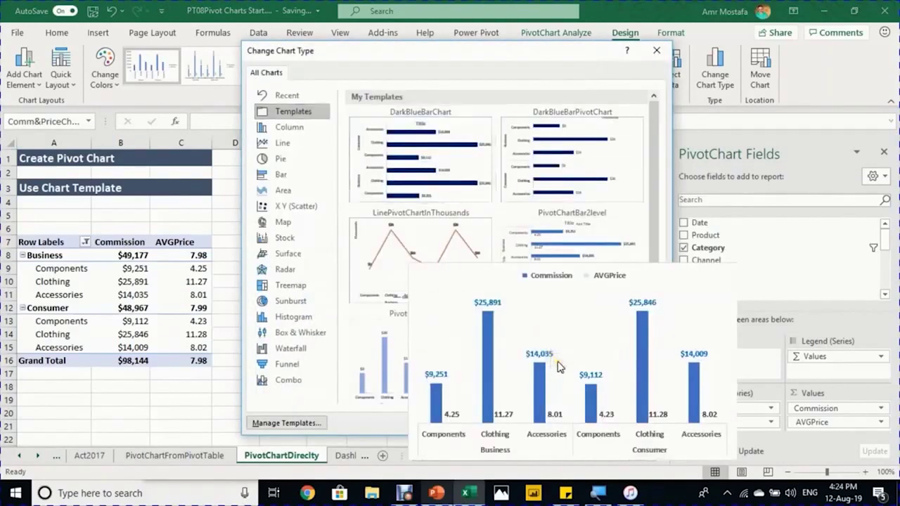
key("Escape")
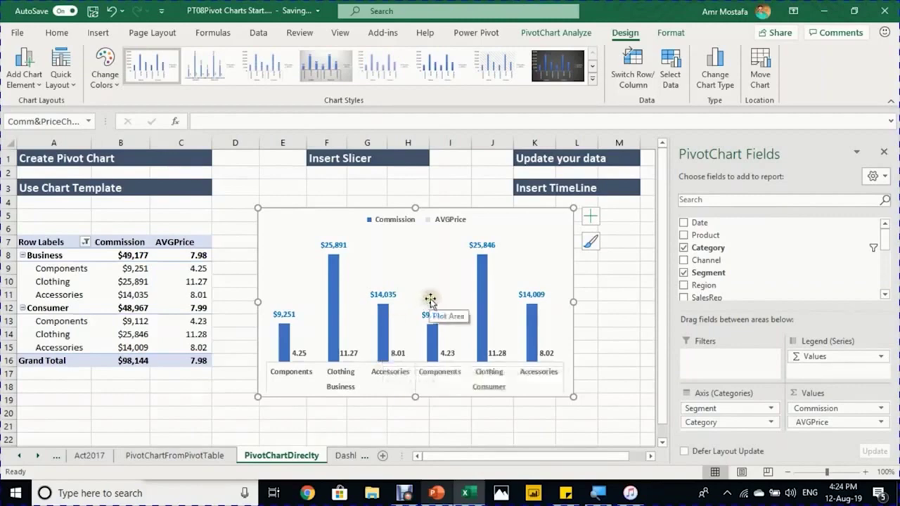
Step: Change the PivotChart to a combo with Commission as Clustered Column and AVGPrice as Line on the secondary axis
left_click(709, 85)
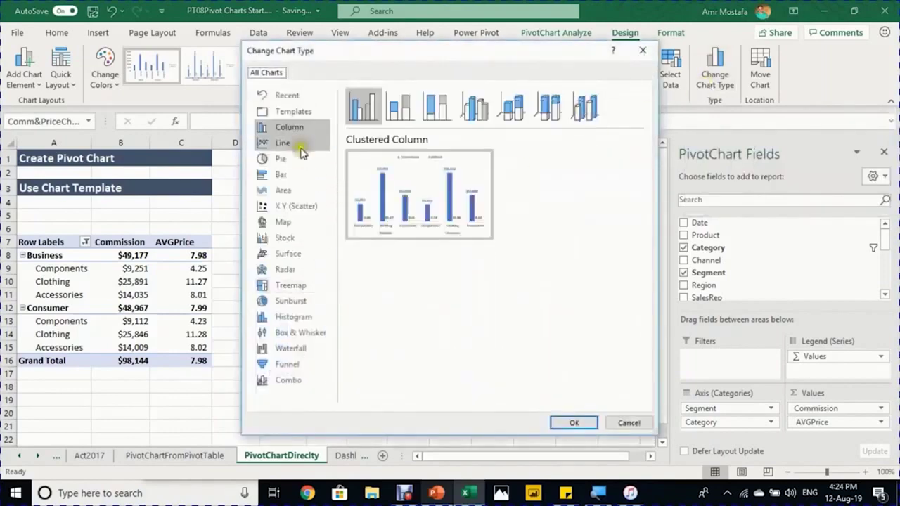
left_click(291, 382)
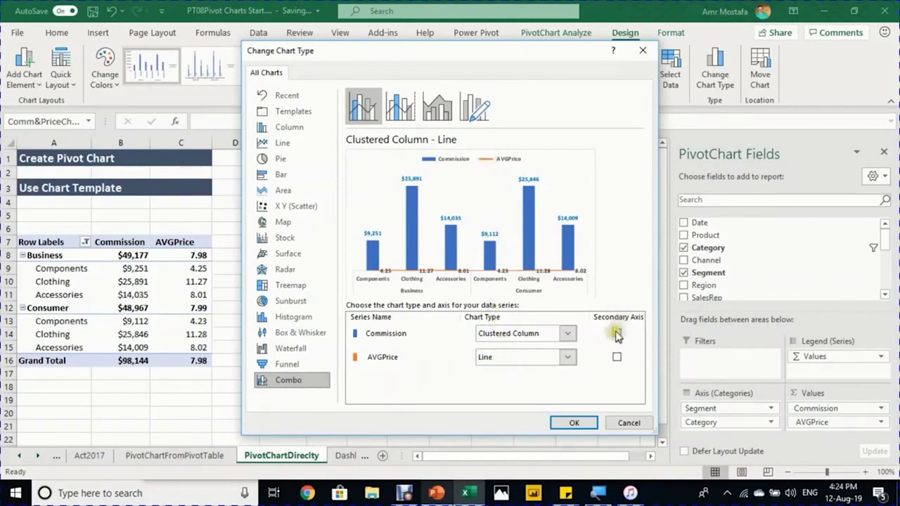
left_click(617, 356)
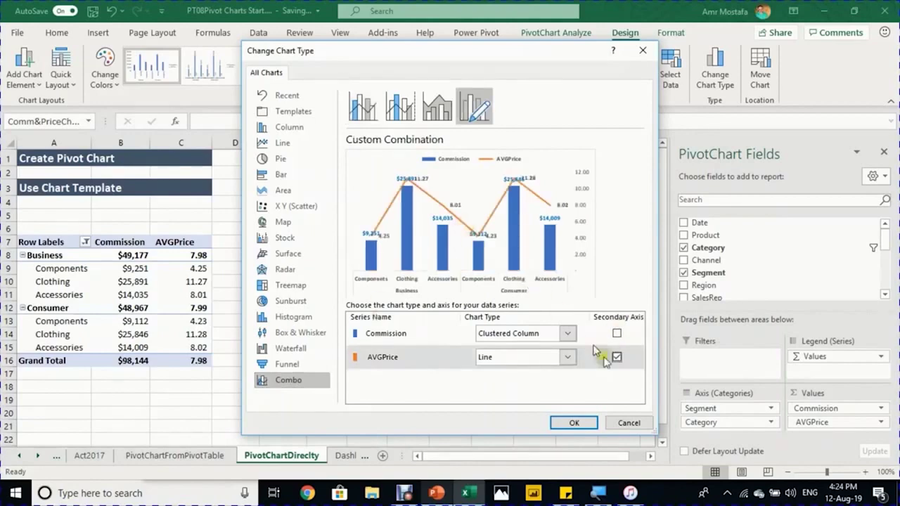
left_click(574, 422)
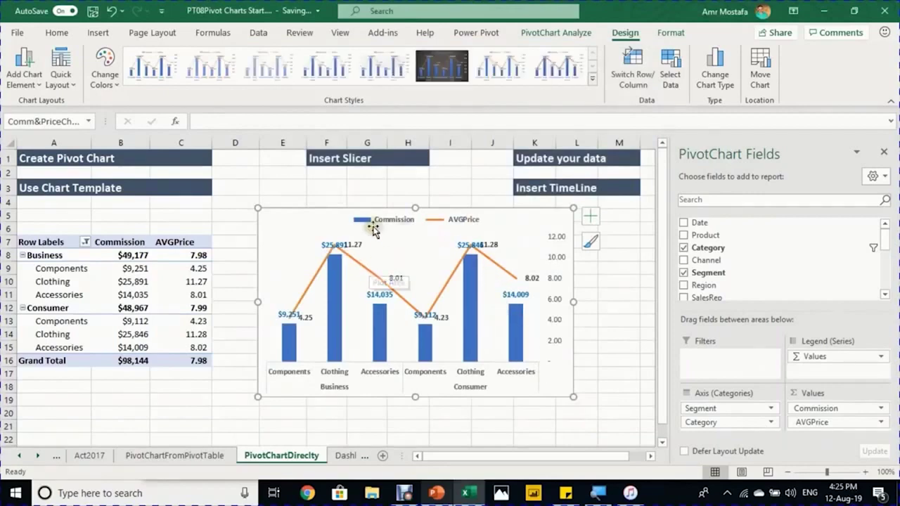
Step: Move the AVGPrice data labels for Business Clothing, Consumer Clothing and Consumer Components slightly away from the overlapping commission labels
left_click(358, 246)
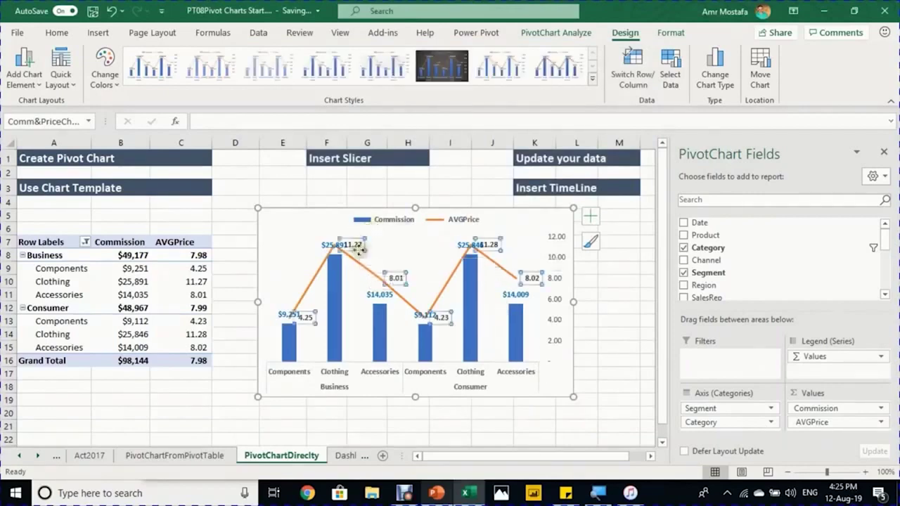
left_click(358, 246)
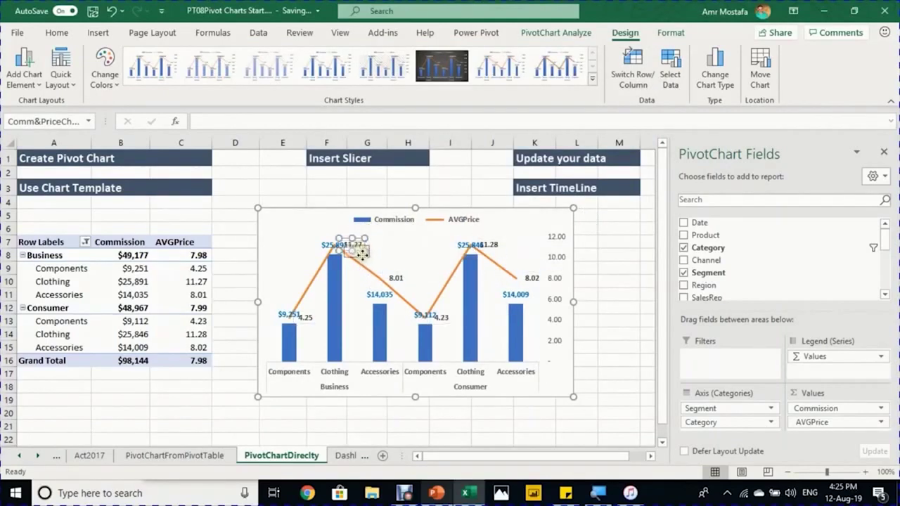
left_click_drag(362, 254, 364, 256)
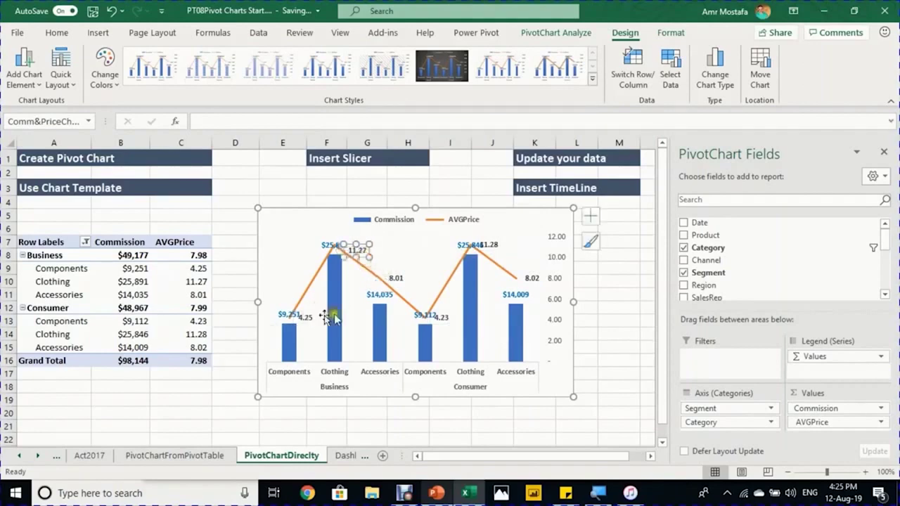
left_click(482, 244)
left_click_drag(491, 246, 499, 258)
left_click(444, 318)
left_click_drag(445, 320, 446, 321)
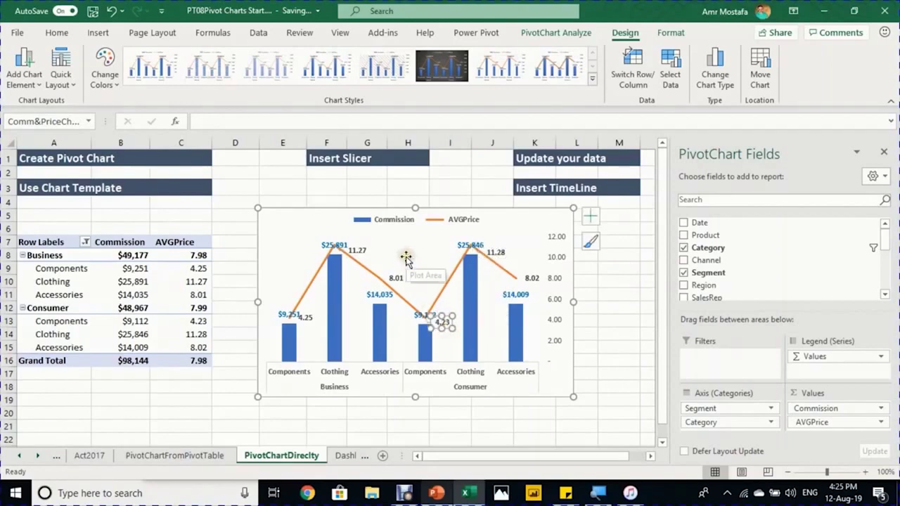
Step: Hide the labels of the PivotChart's secondary vertical axis using the axis's label position option
left_click(559, 280)
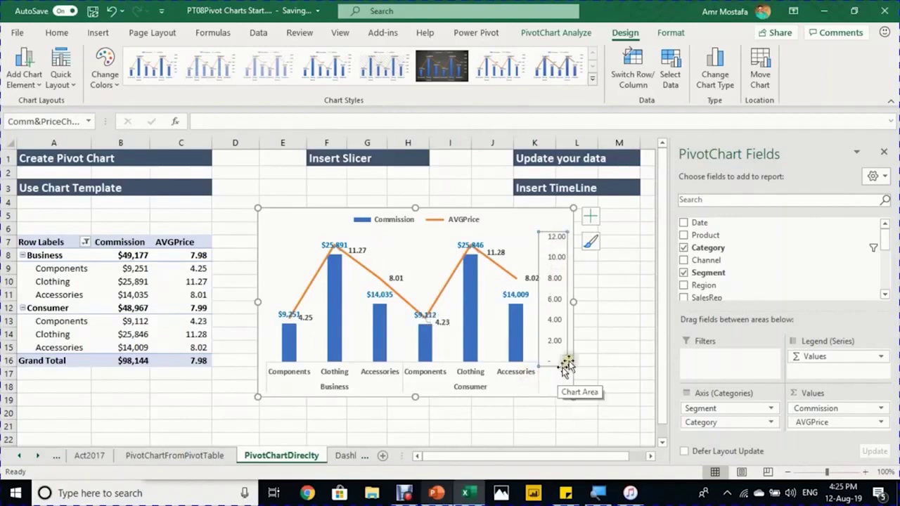
left_click(557, 276)
right_click(556, 303)
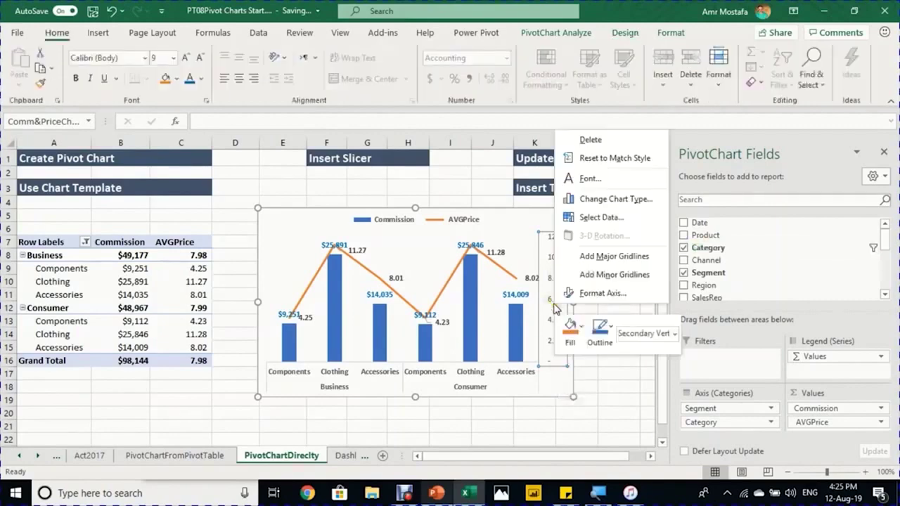
left_click(575, 298)
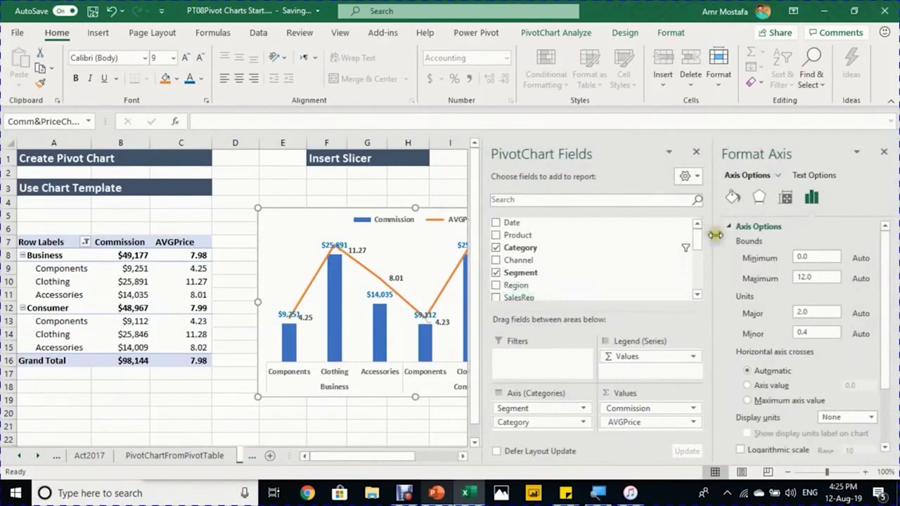
left_click(728, 226)
left_click(728, 262)
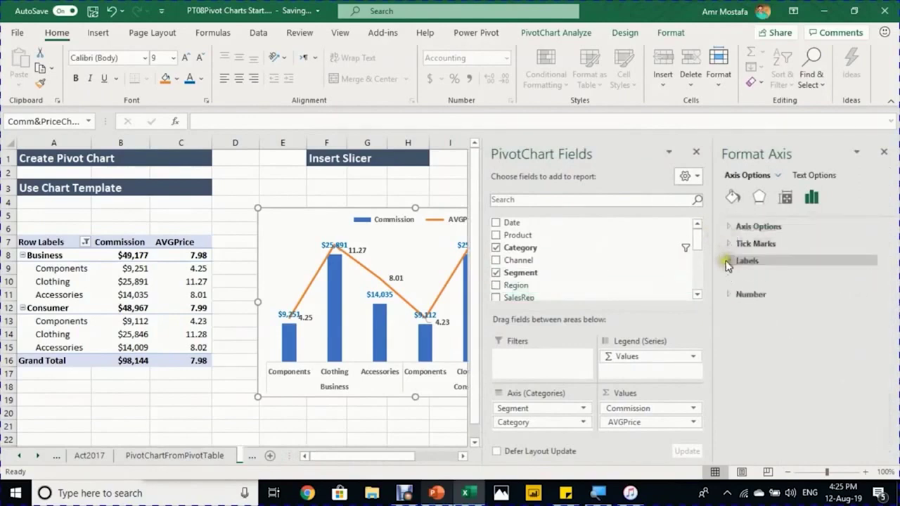
left_click(869, 277)
left_click(854, 327)
key("Escape")
left_click(464, 456)
left_click(466, 459)
left_click_drag(345, 458, 329, 457)
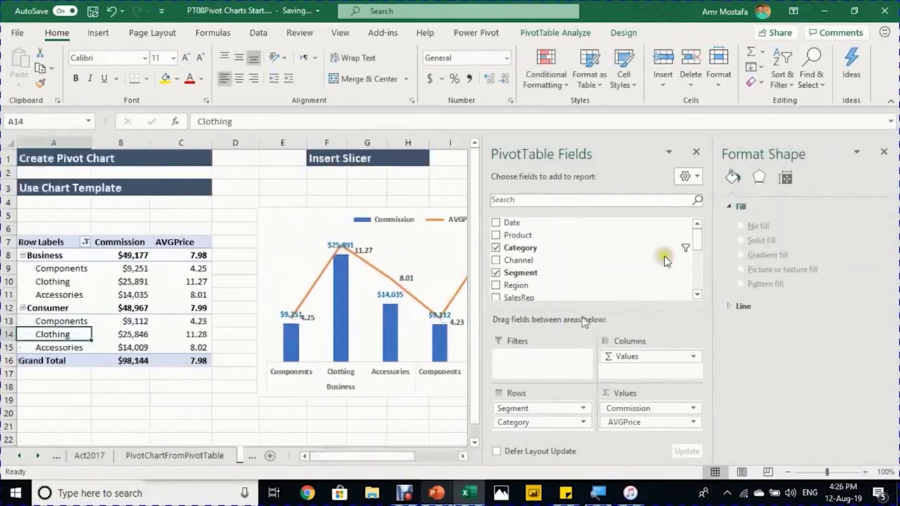
Step: Close the Format Shape pane
left_click(884, 154)
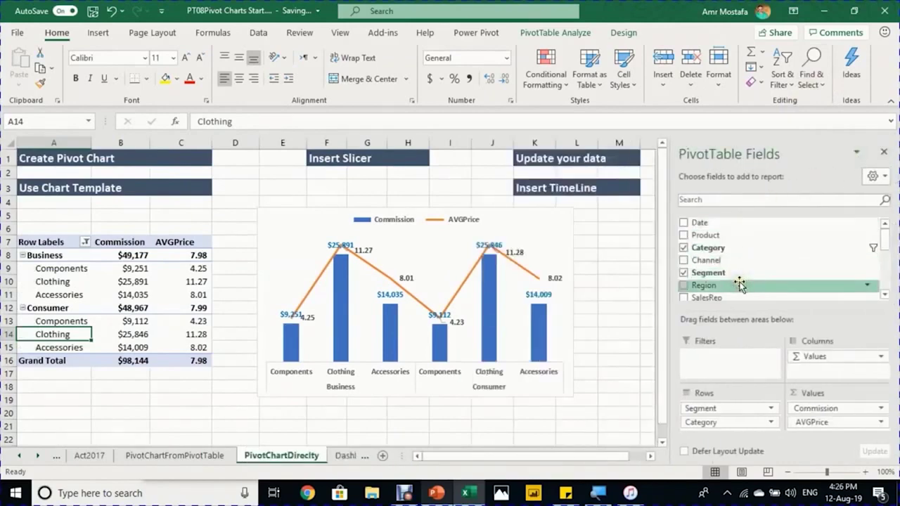
Step: Try Region as a report filter of the PivotTable showing only Alex, and undo both changes
left_click_drag(740, 284, 742, 367)
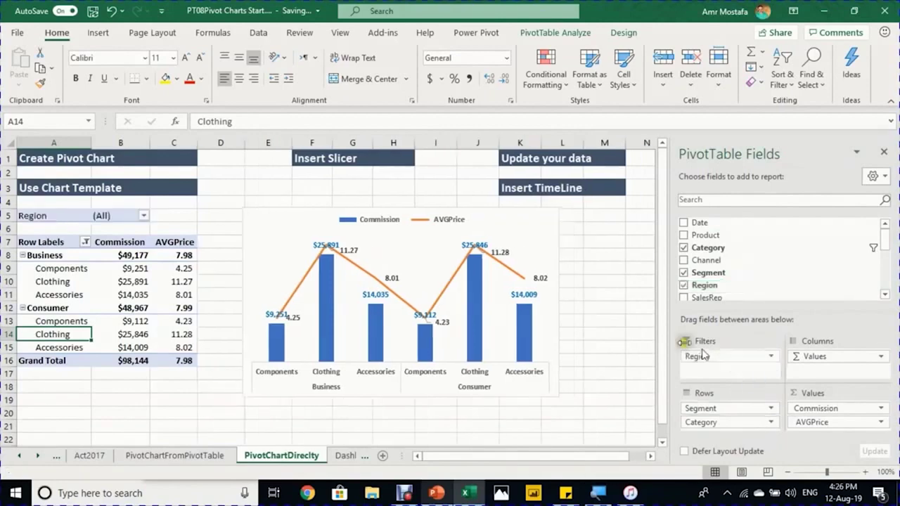
left_click(142, 215)
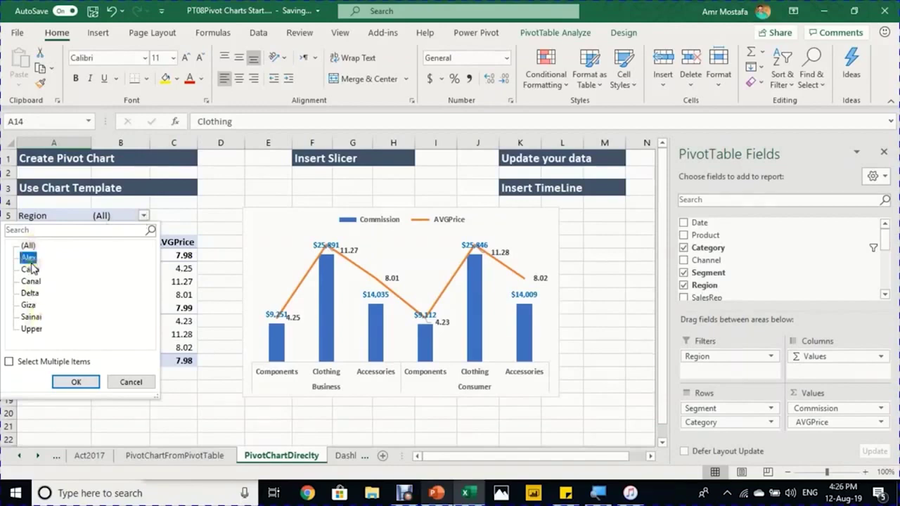
left_click(72, 381)
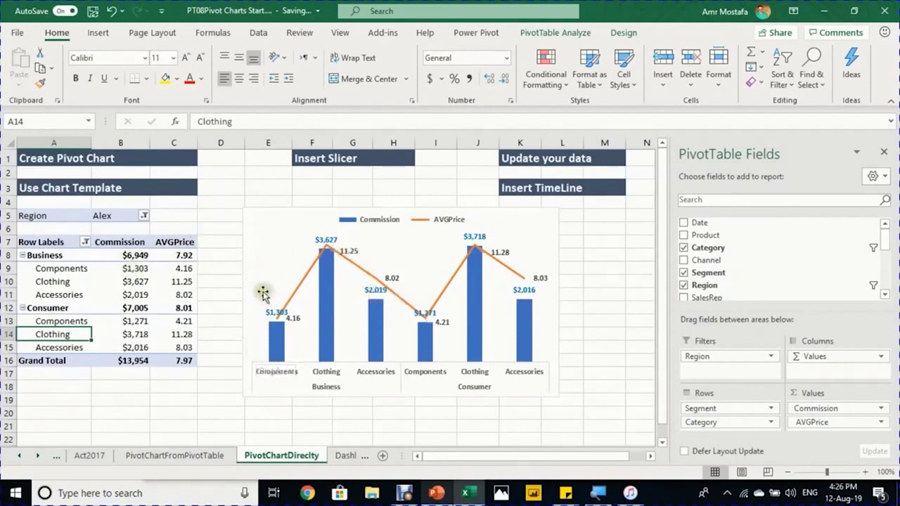
key("ctrl+z")
key("ctrl+z")
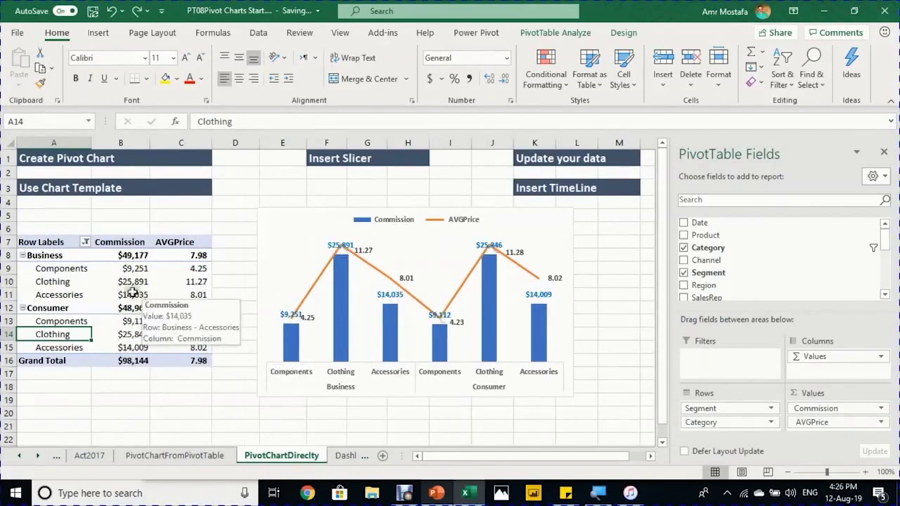
left_click(134, 296)
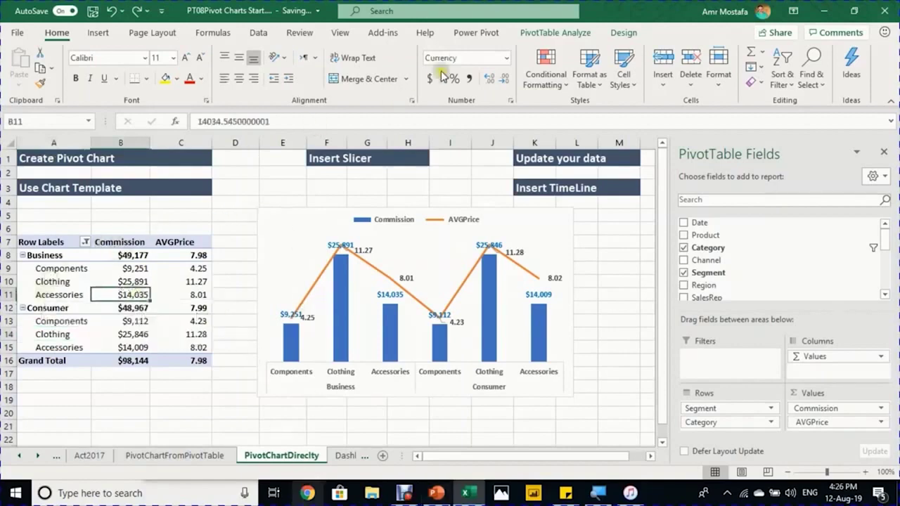
left_click(568, 35)
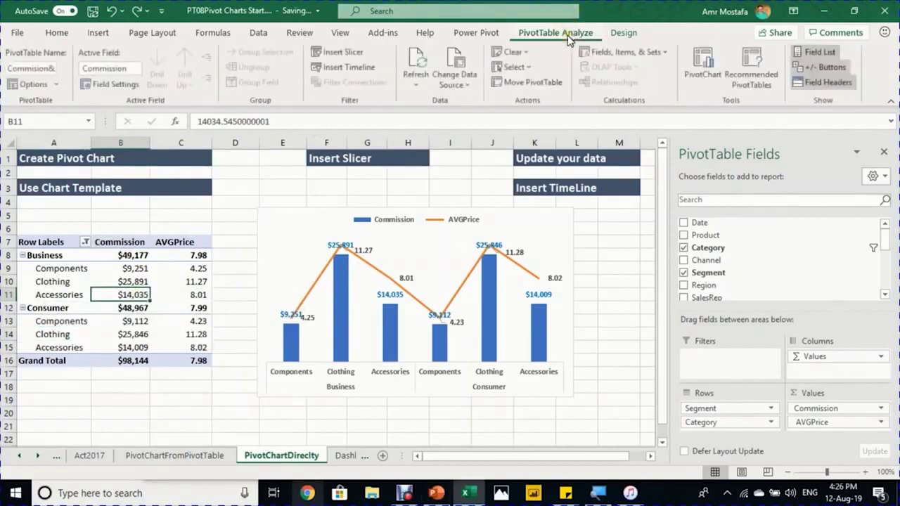
left_click(359, 51)
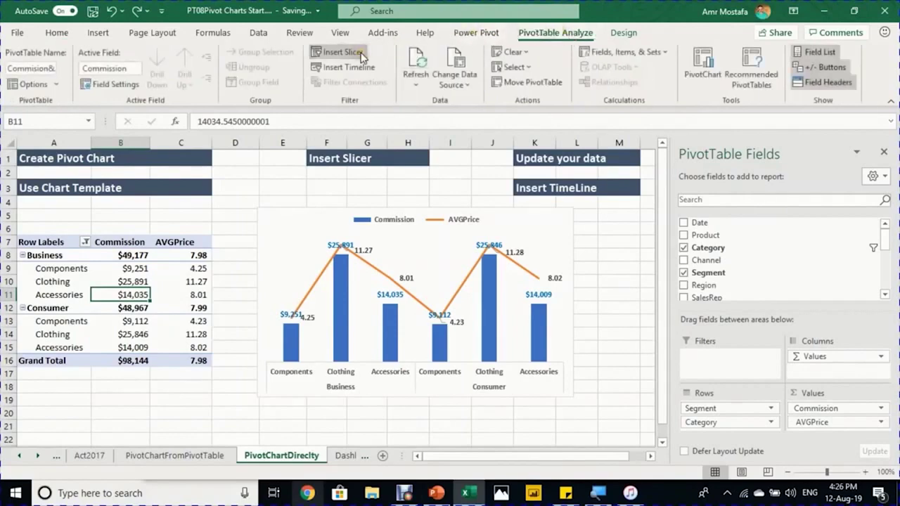
left_click_drag(328, 181, 332, 156)
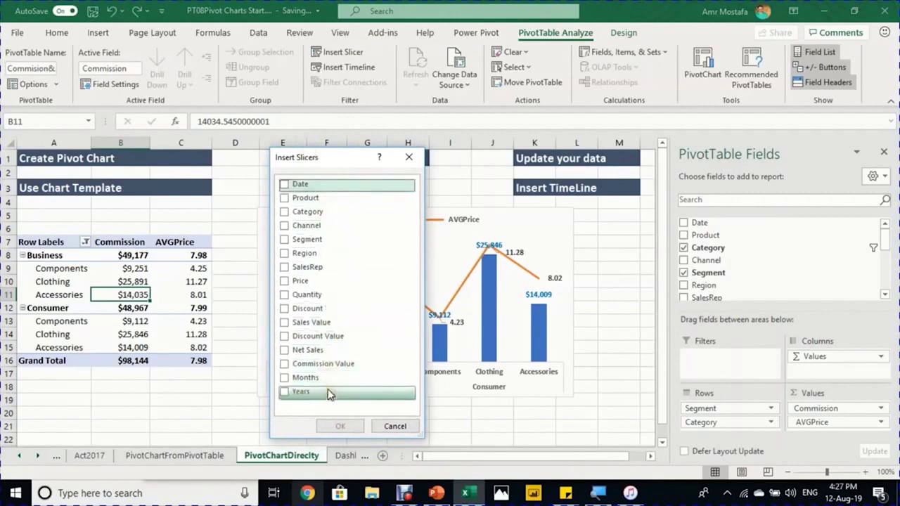
key("Escape")
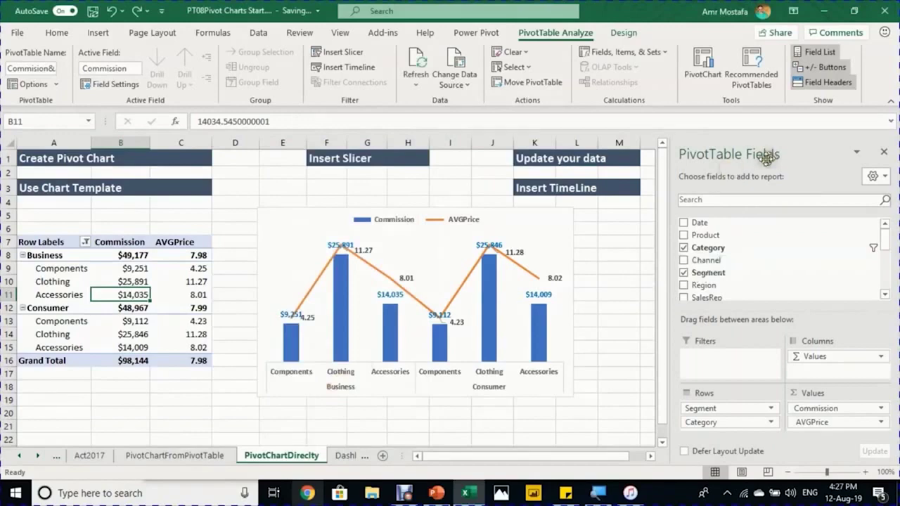
Step: Add a slicer for the Region field to the pivot chart and place it directly beside the chart's right edge
left_click(570, 222)
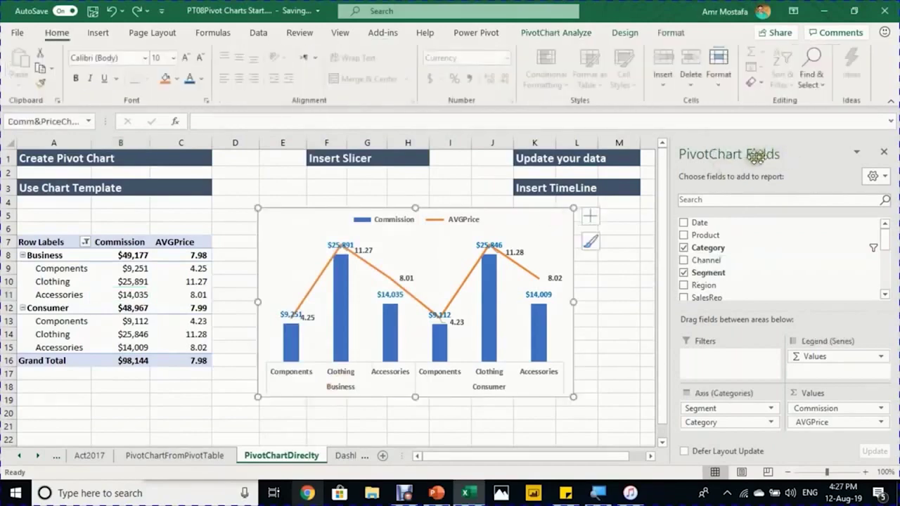
right_click(721, 288)
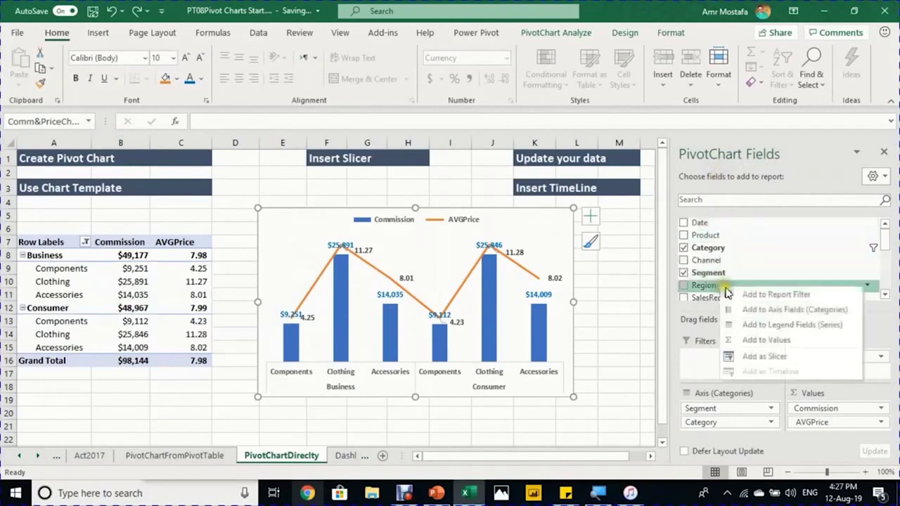
left_click(746, 356)
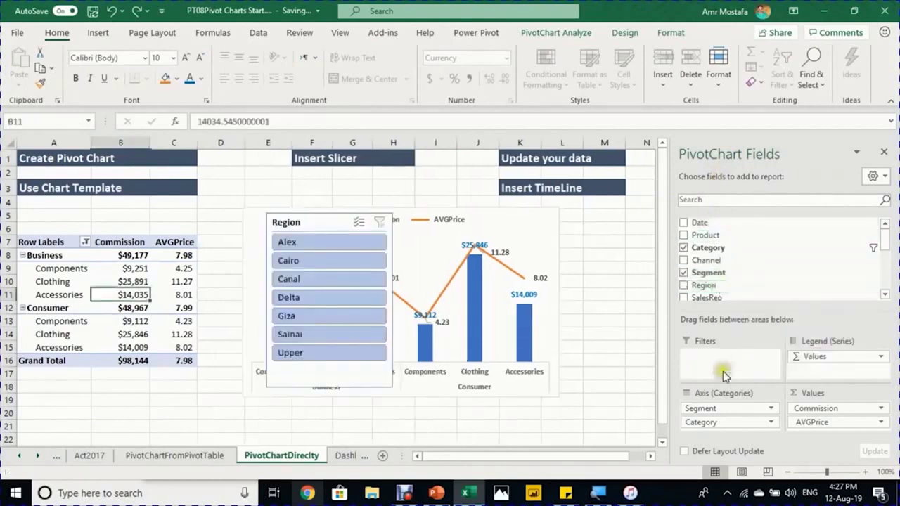
left_click(316, 222)
left_click_drag(315, 222, 612, 215)
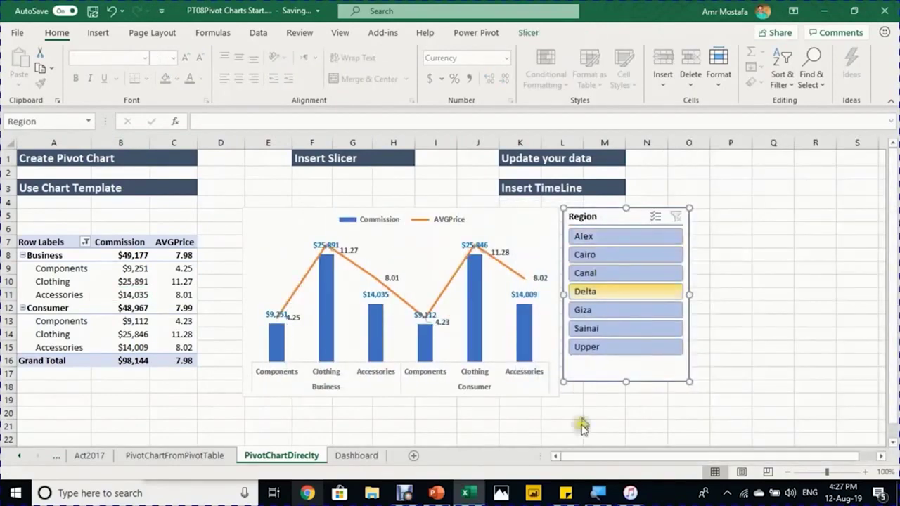
Step: Filter the pivot data by Alex, Cairo and Canal in turn with the Region slicer, and clear its filter
left_click(662, 237)
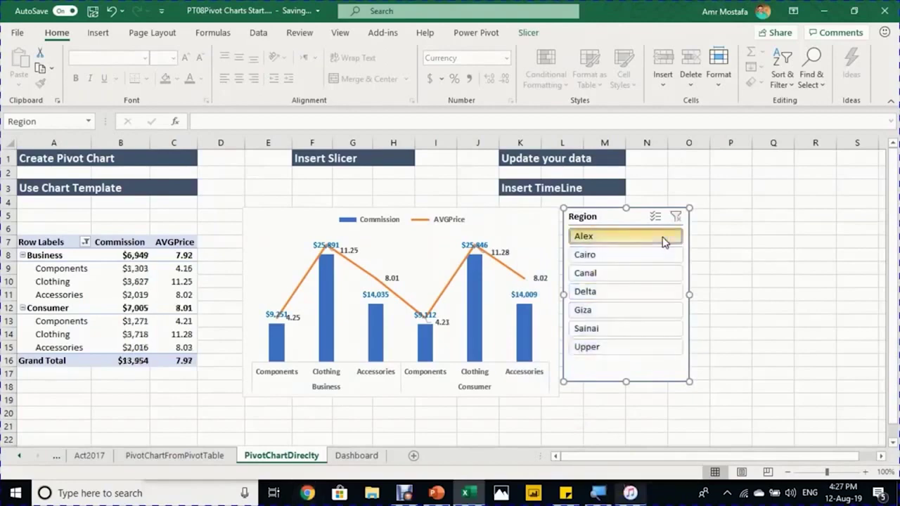
left_click(654, 257)
left_click(651, 274)
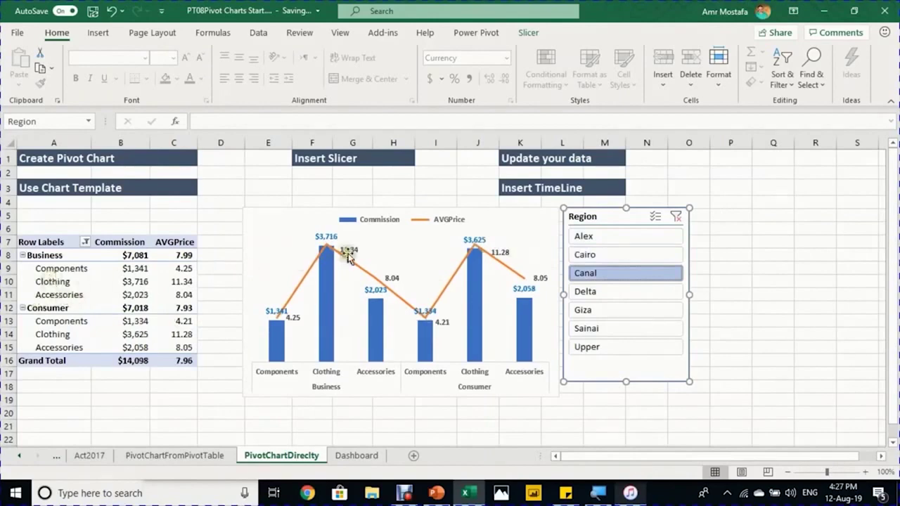
left_click(677, 218)
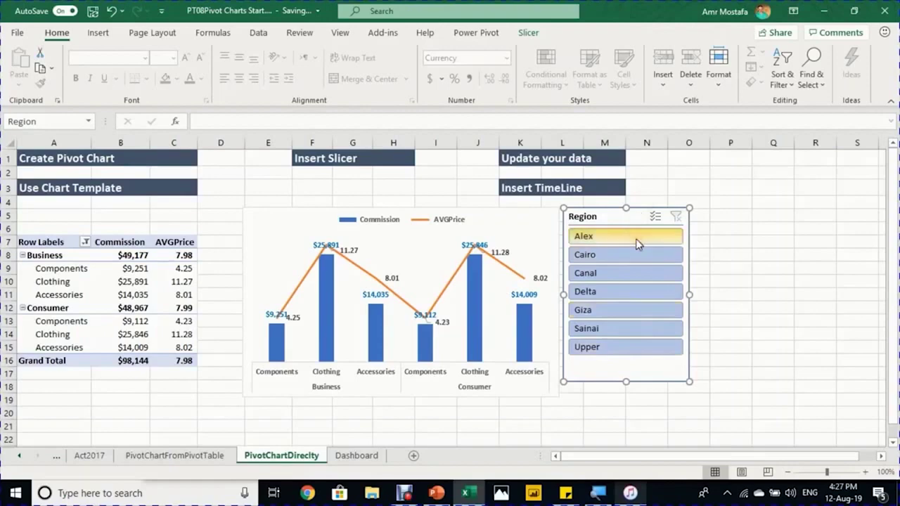
key("Escape")
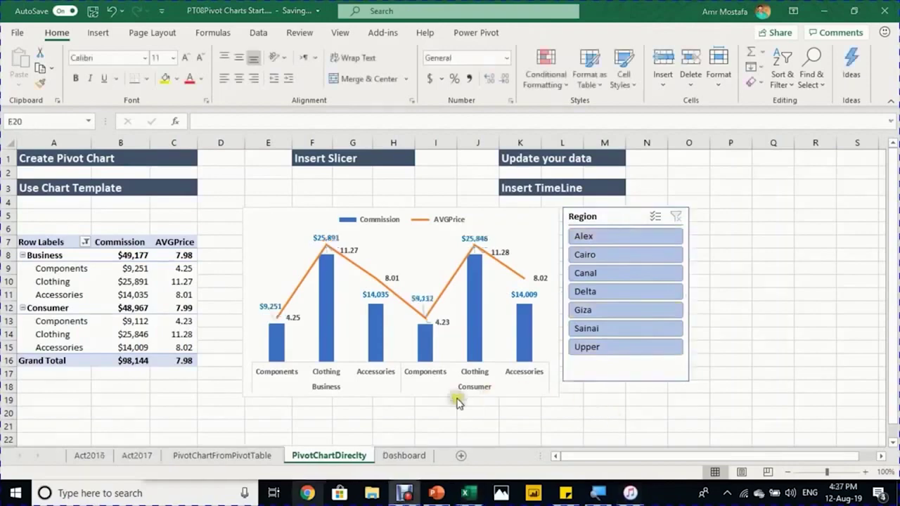
left_click(284, 413)
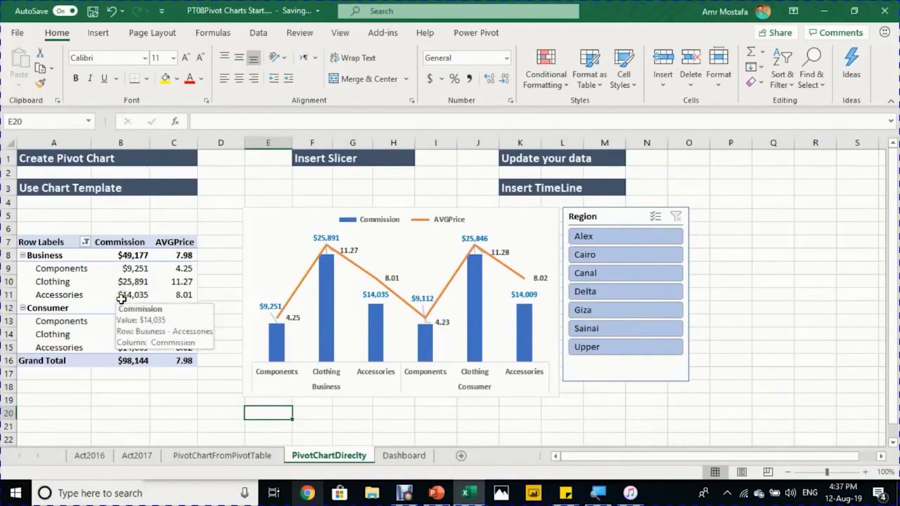
left_click(95, 294)
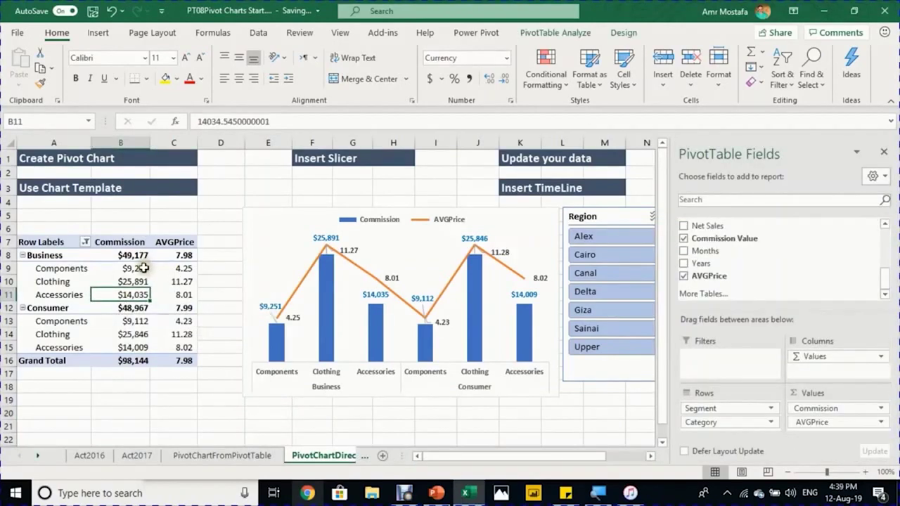
left_click(534, 33)
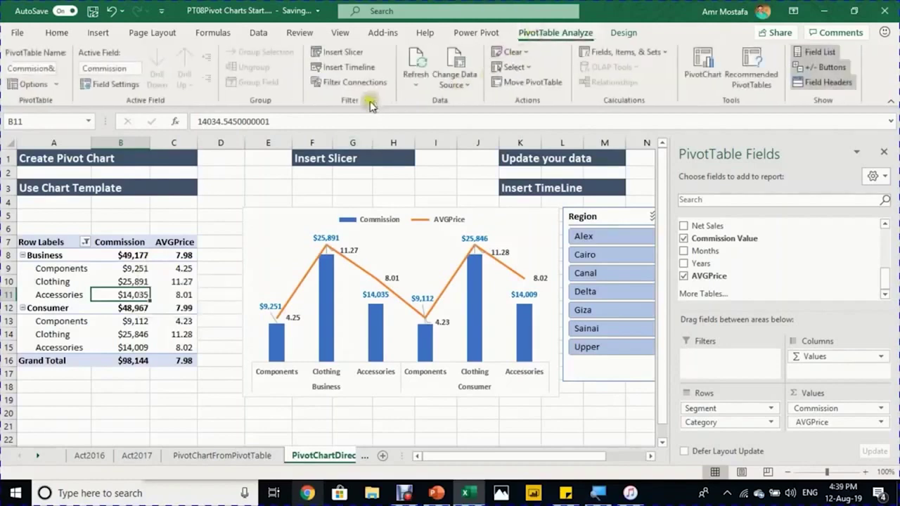
left_click(335, 76)
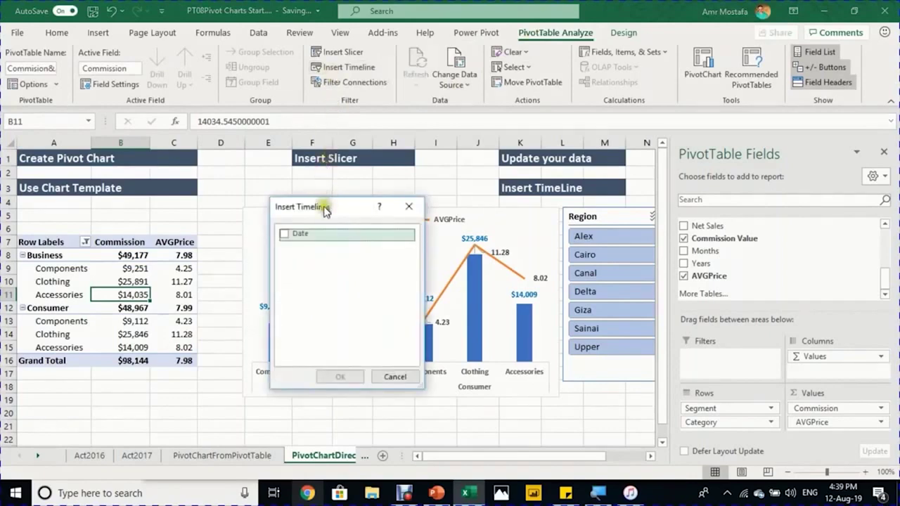
left_click(289, 237)
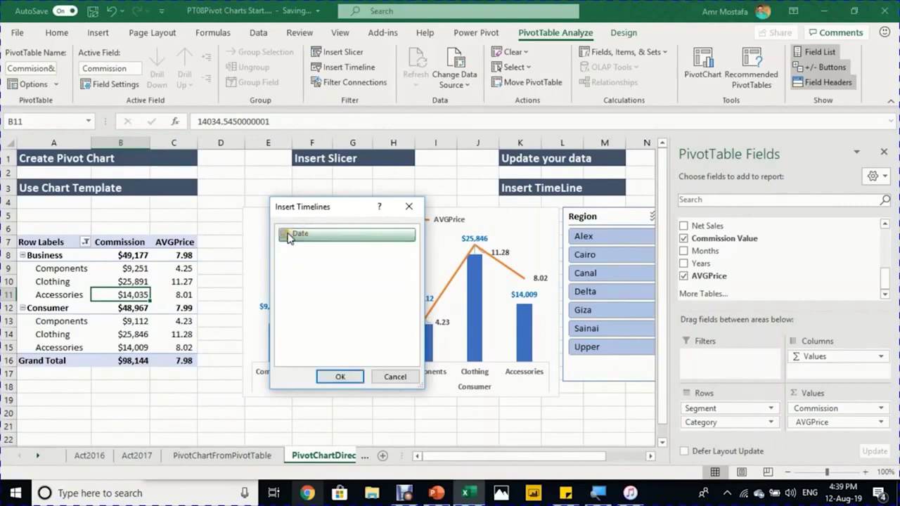
left_click(395, 378)
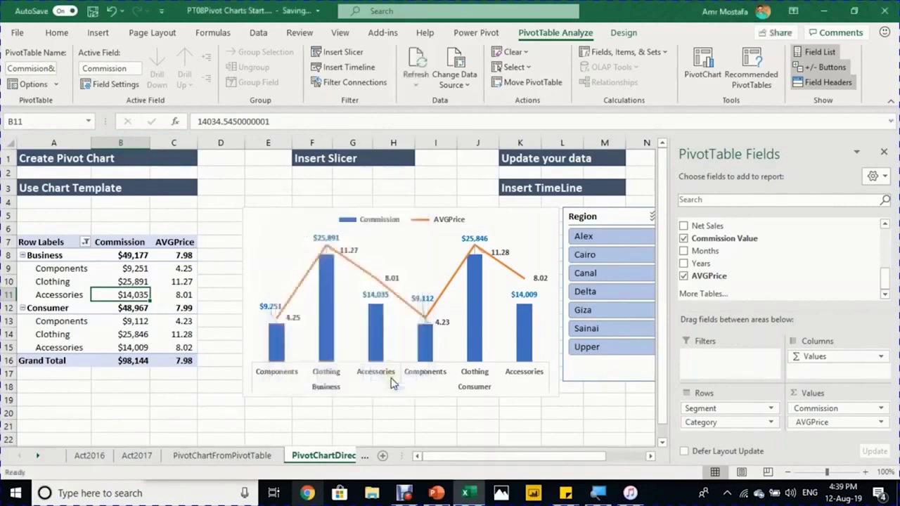
Step: Add a timeline for the Date field from the field list and place it directly below the pivot chart
left_click_drag(886, 288, 884, 227)
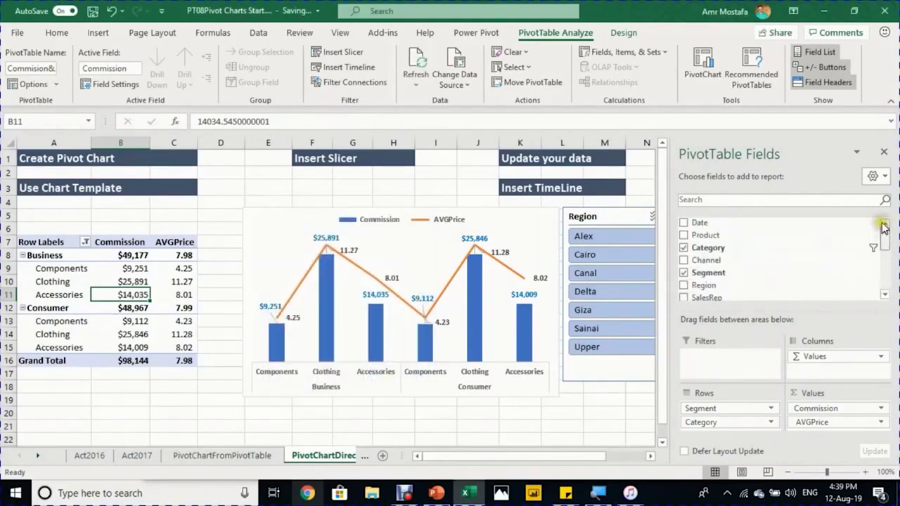
right_click(701, 223)
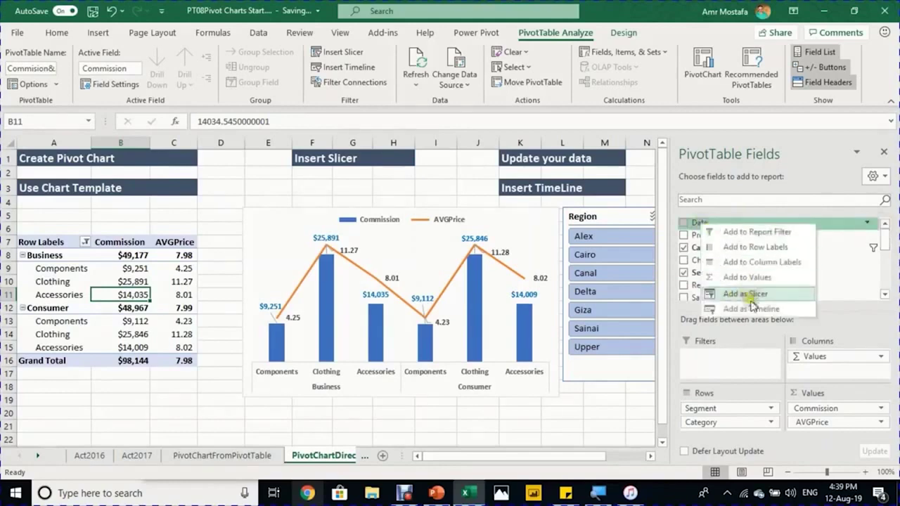
left_click(754, 310)
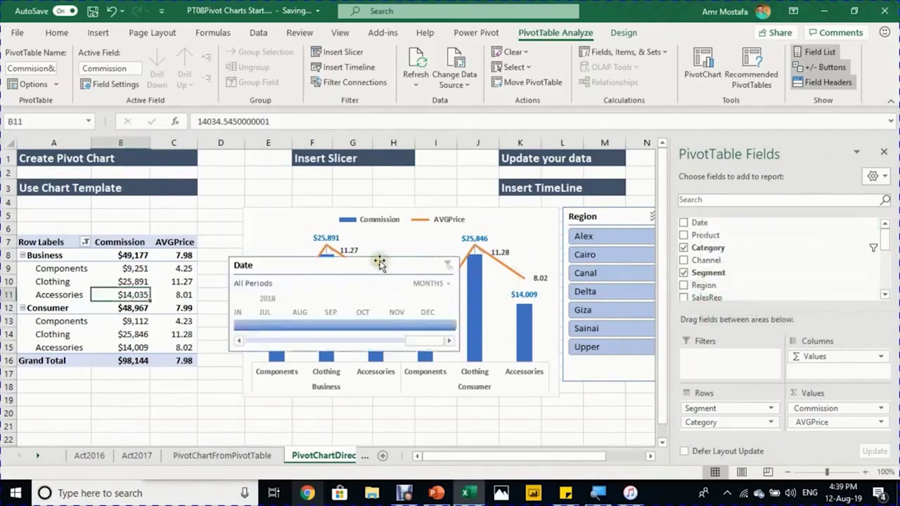
left_click_drag(380, 263, 392, 404)
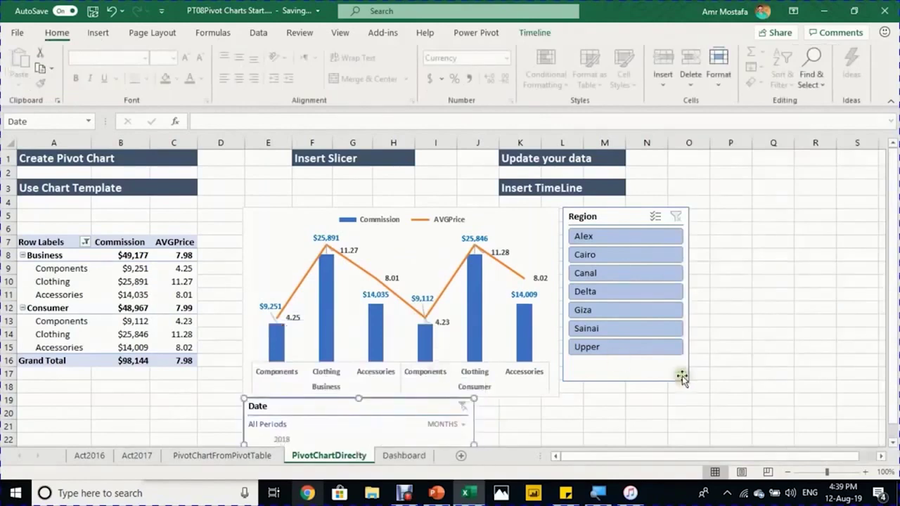
Step: Widen the Date timeline to match the chart's width and show its periods starting from January 2016
scroll(769, 363, "down", 1)
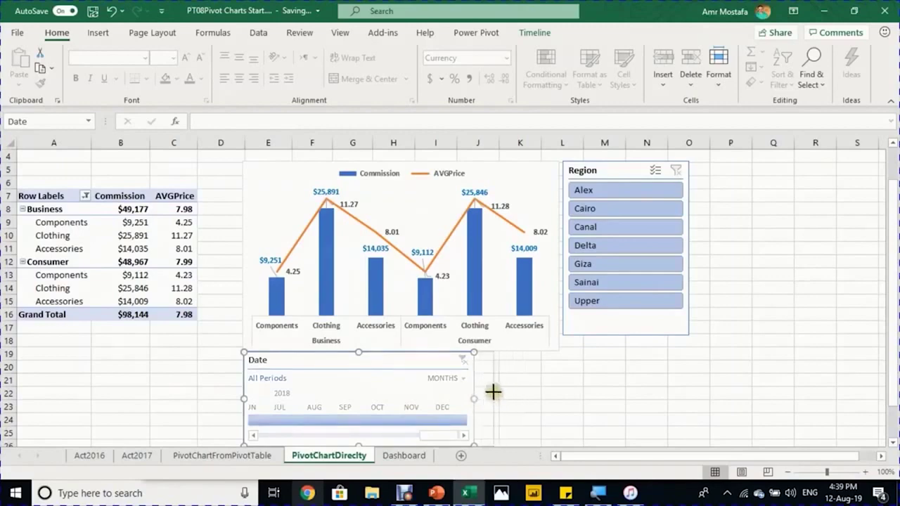
left_click_drag(491, 391, 556, 394)
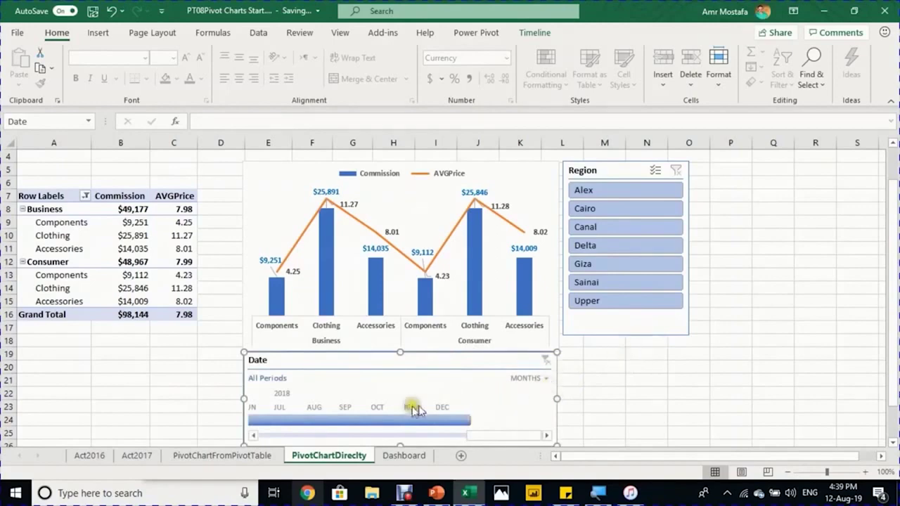
left_click_drag(411, 437, 271, 432)
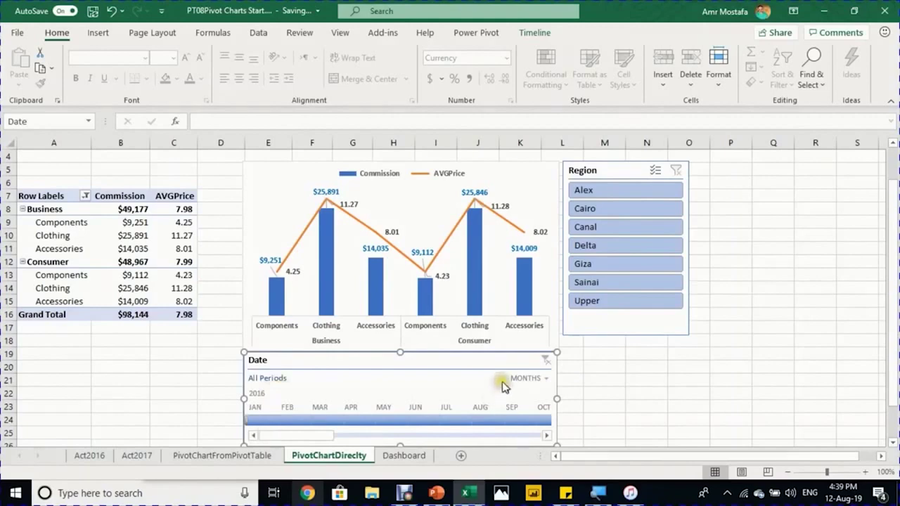
Step: Review the Date timeline's time levels, keep months, and filter the pivot data by January, February and March 2016 in turn
left_click(527, 380)
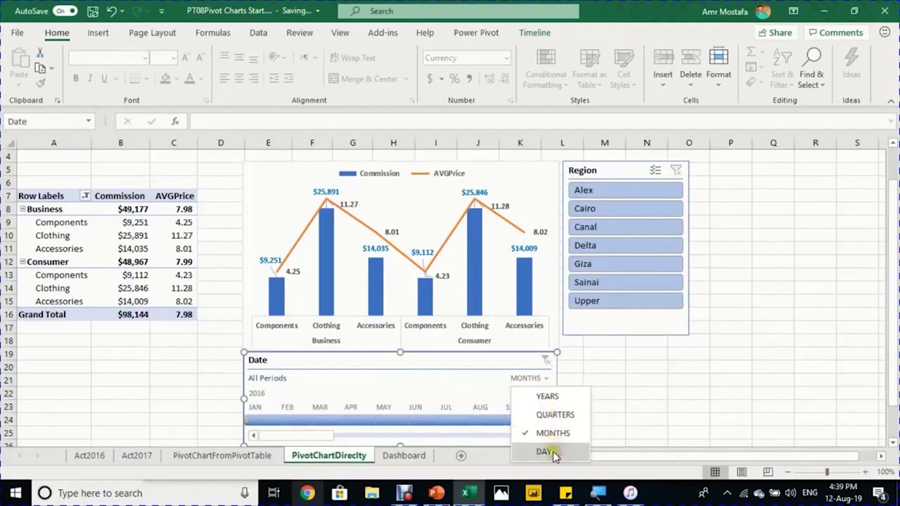
left_click(647, 405)
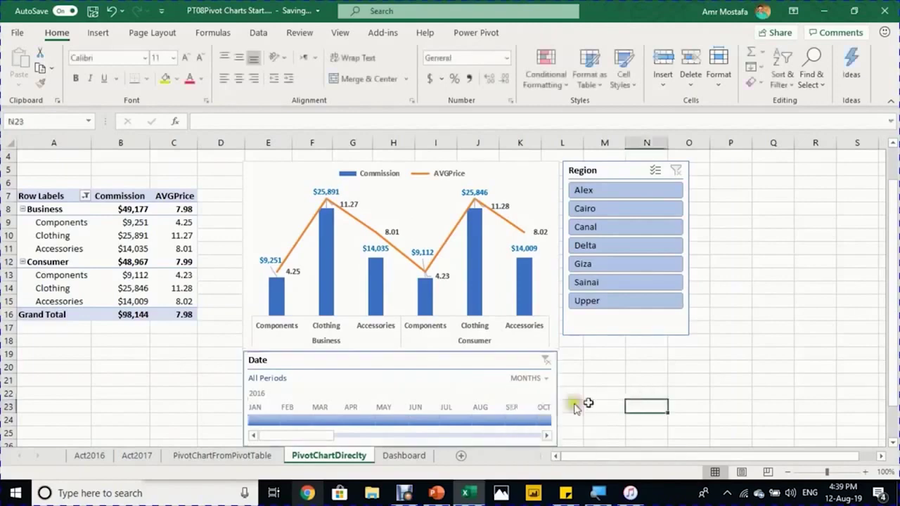
left_click(265, 424)
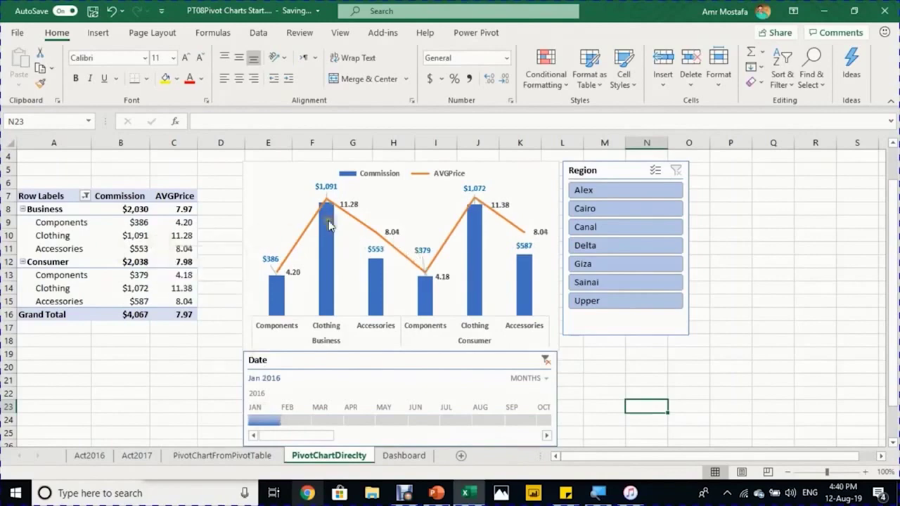
left_click(301, 421)
left_click(320, 419)
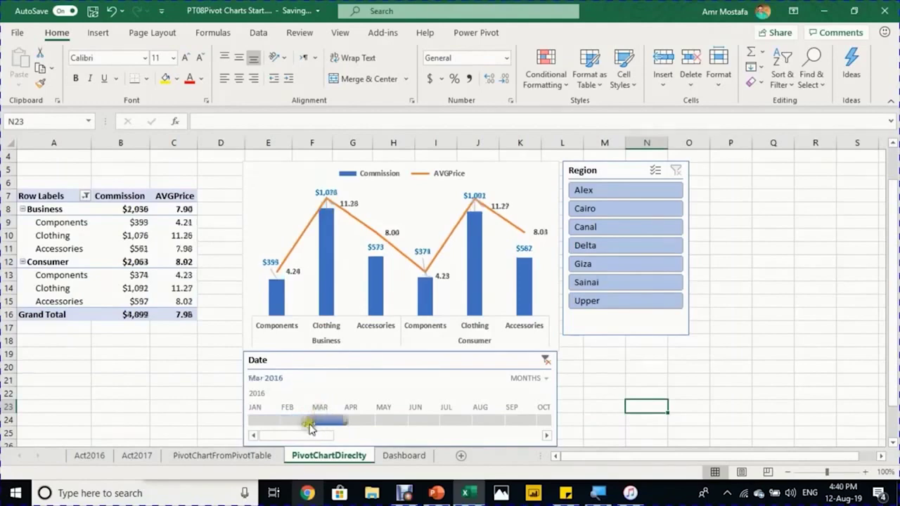
Step: Extend the Date timeline's selection to January–March and January–June 2016, and switch it to quarters to select Q1 to Q3 2016
left_click_drag(304, 420, 249, 431)
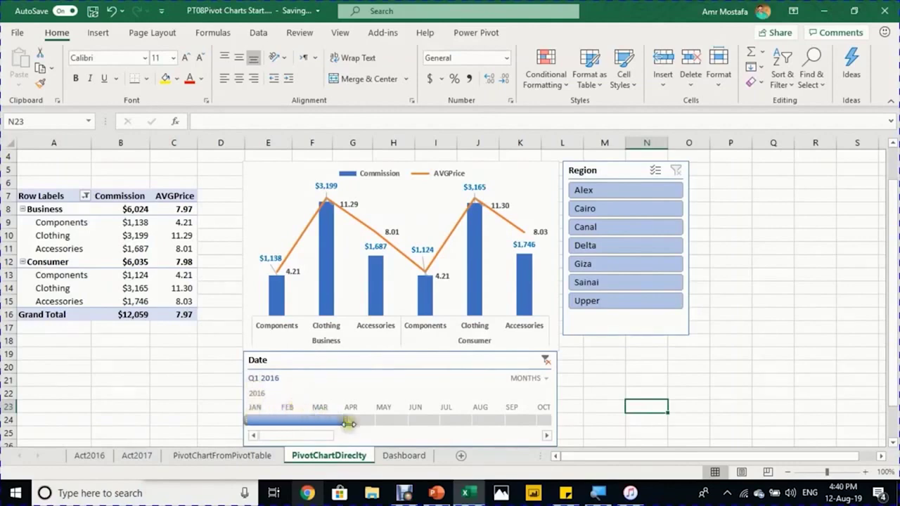
left_click_drag(349, 423, 421, 418)
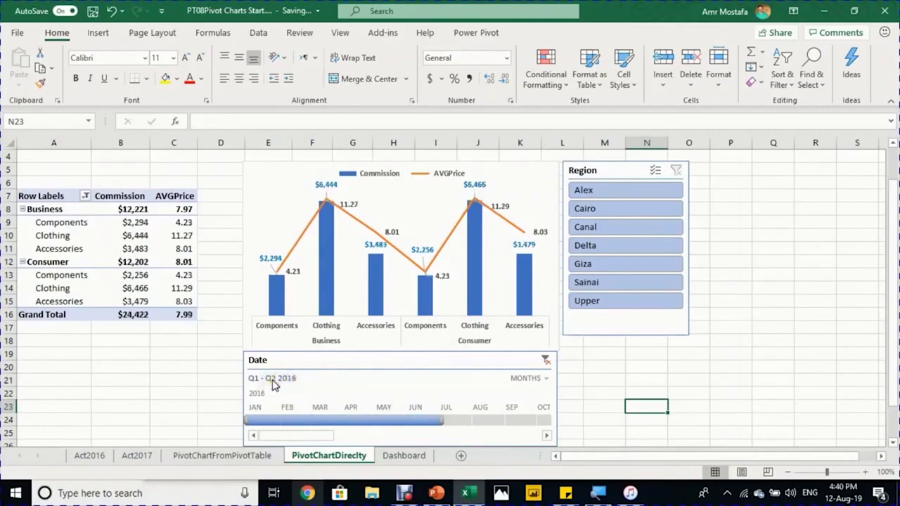
left_click(527, 380)
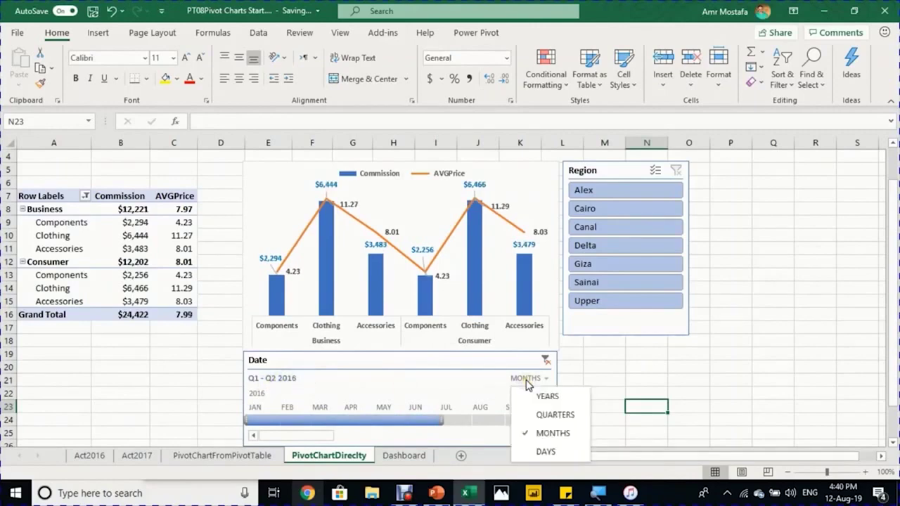
left_click(542, 415)
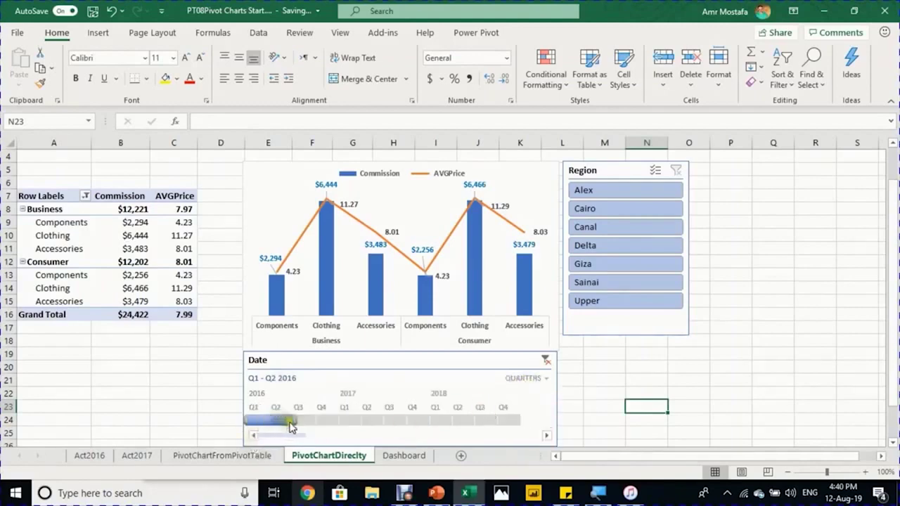
left_click_drag(293, 420, 352, 421)
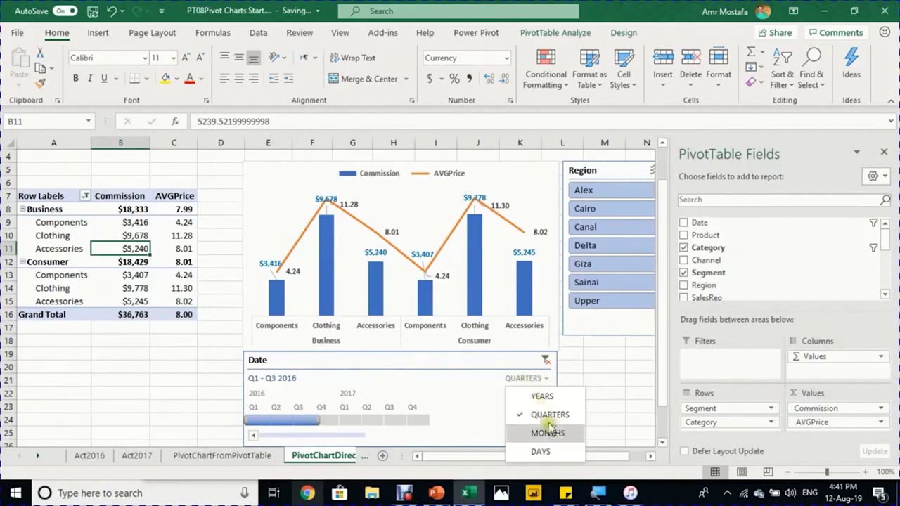
Step: Switch the Date timeline to years and filter the pivot data by 2016, by 2017, and by 2016 again
left_click(542, 396)
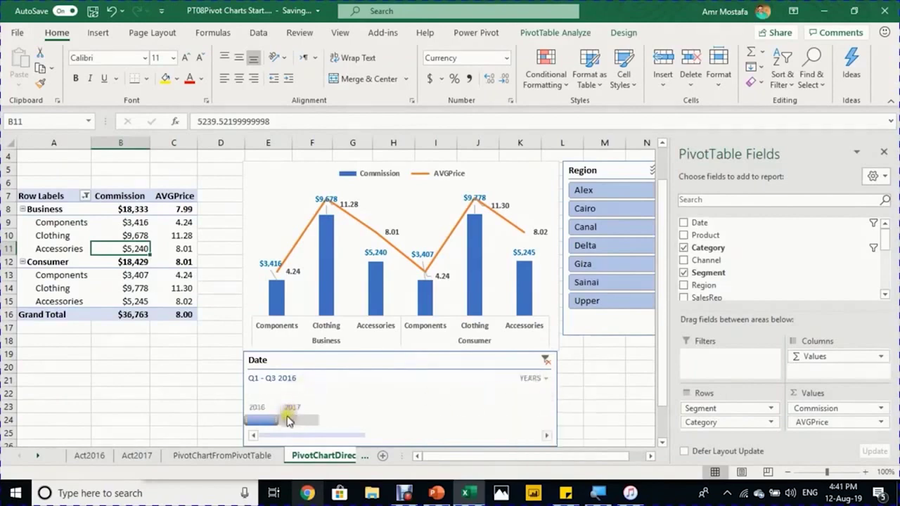
left_click_drag(279, 421, 287, 421)
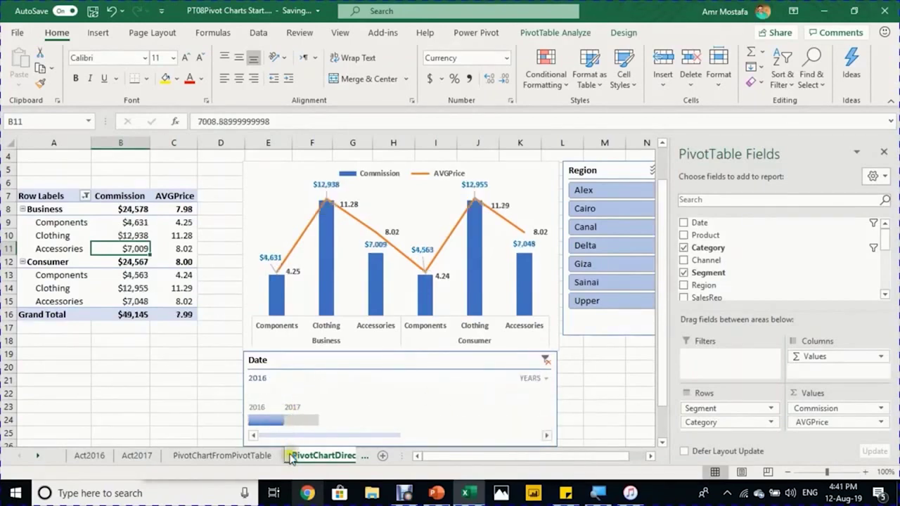
left_click(301, 424)
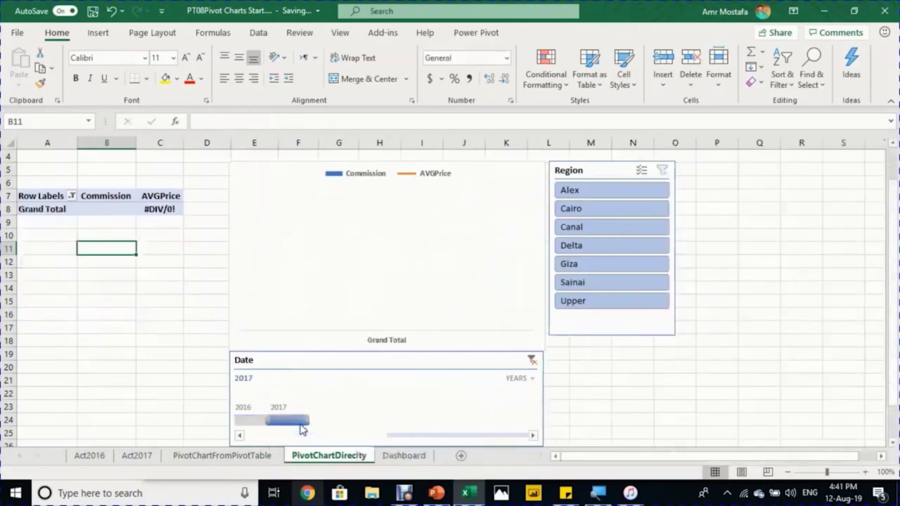
left_click(258, 421)
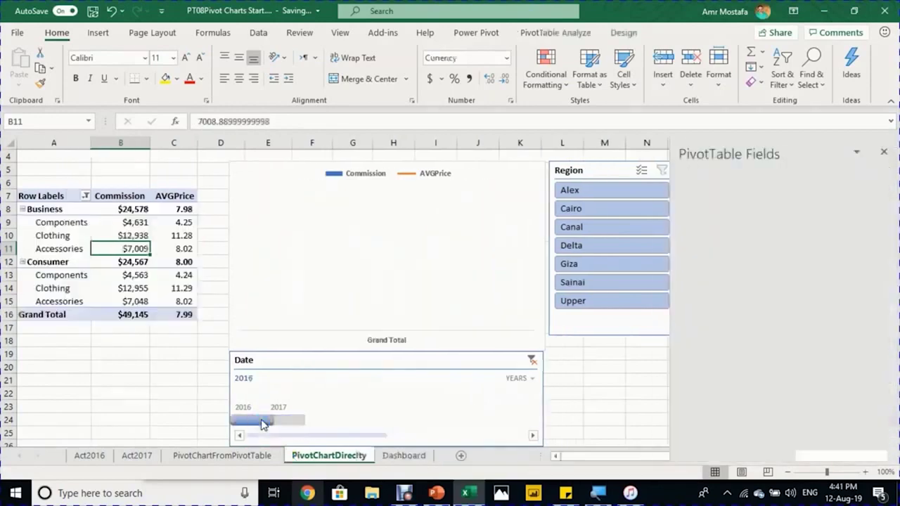
Step: Check the Date column on the Act2016 sheet from its first to its last record
scroll(204, 333, "up", 1)
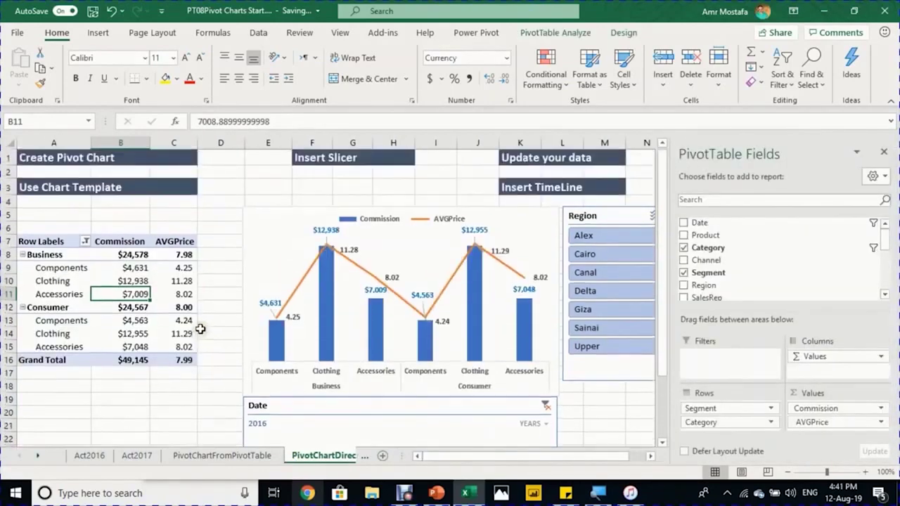
left_click(93, 457)
left_click(109, 250)
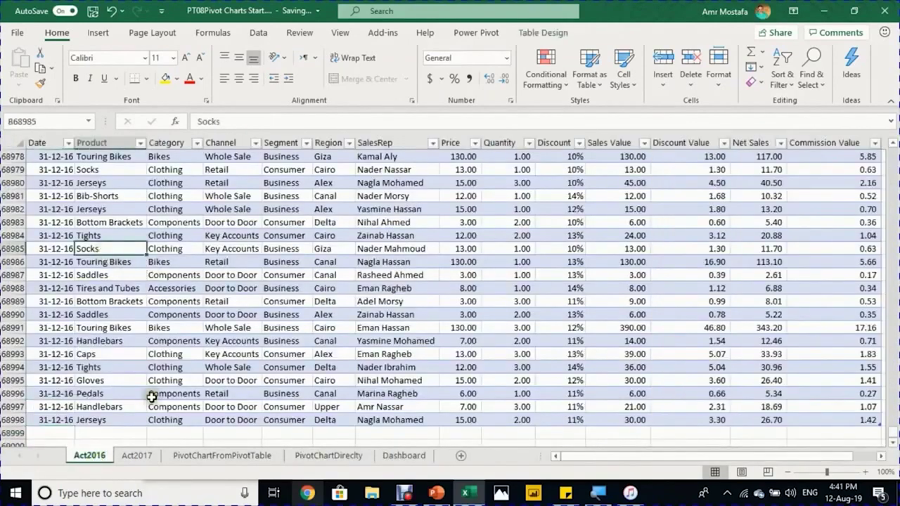
key("Left")
key("ctrl+Down")
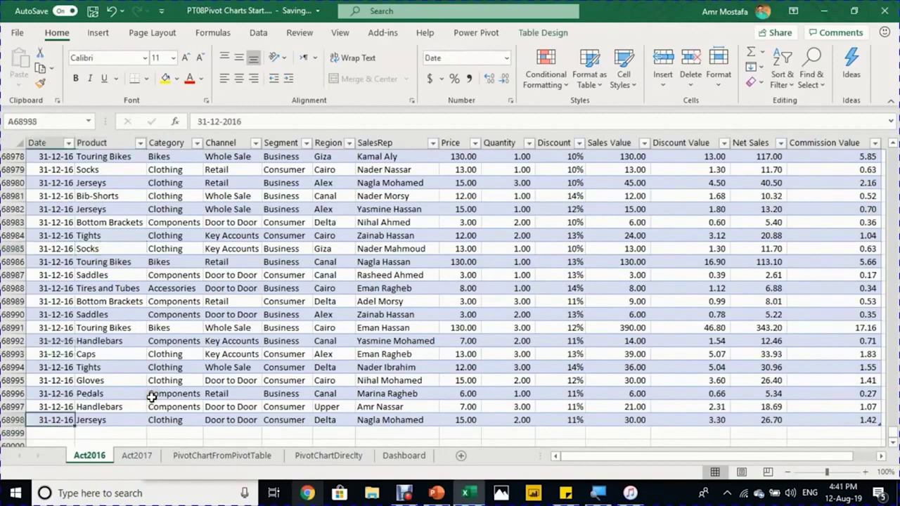
key("ctrl+Up")
key("ctrl+Down")
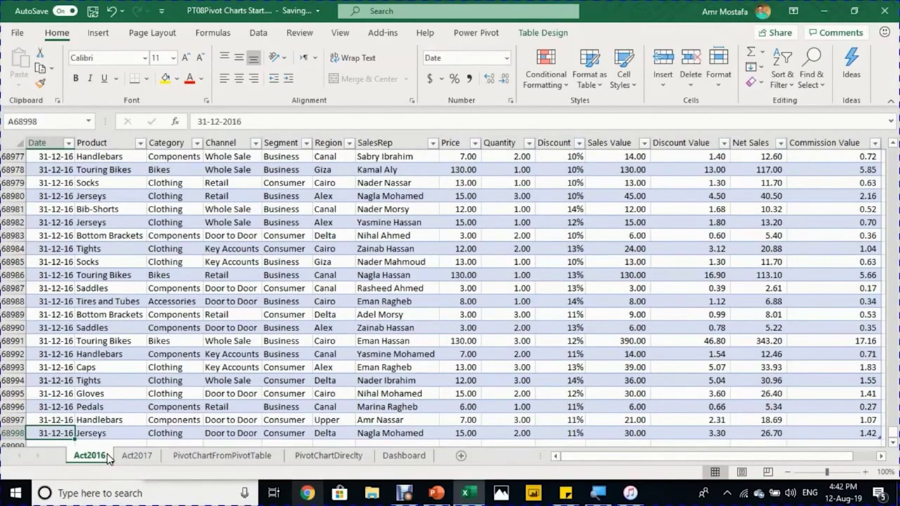
Step: Copy all data rows of the Act2017 sheet, from A2 to the last column and row, without the headers
left_click(137, 456)
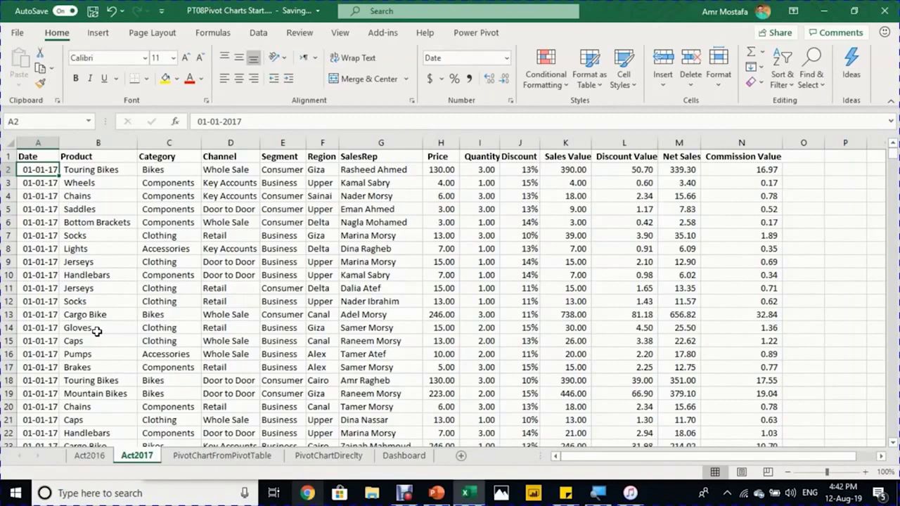
key("ctrl+shift+Down")
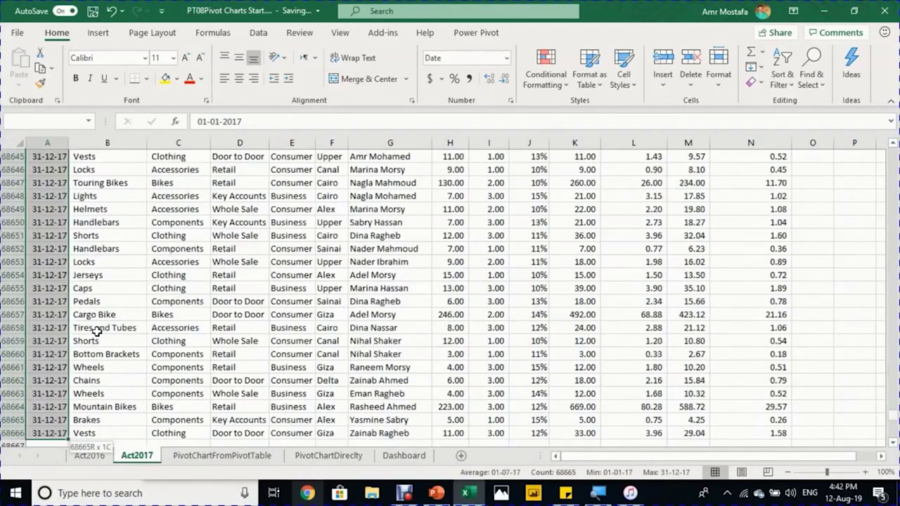
key("ctrl+shift+Right")
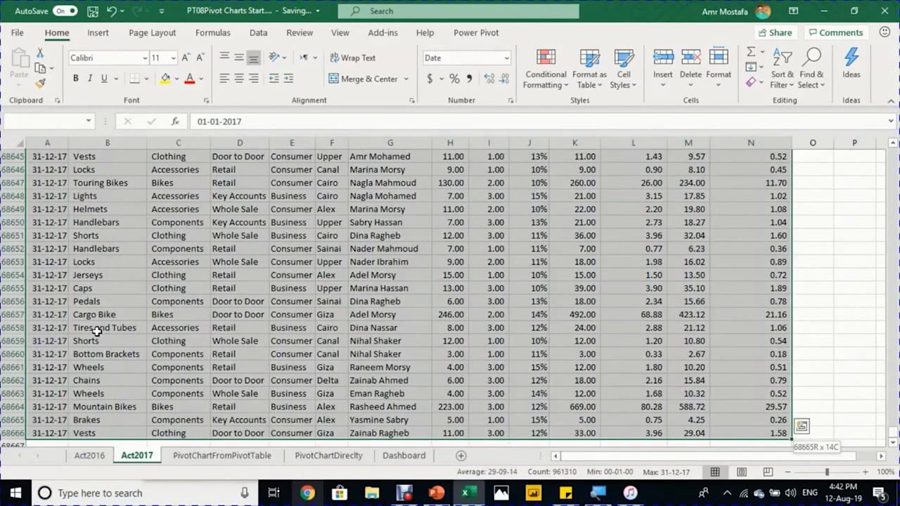
key("ctrl+c")
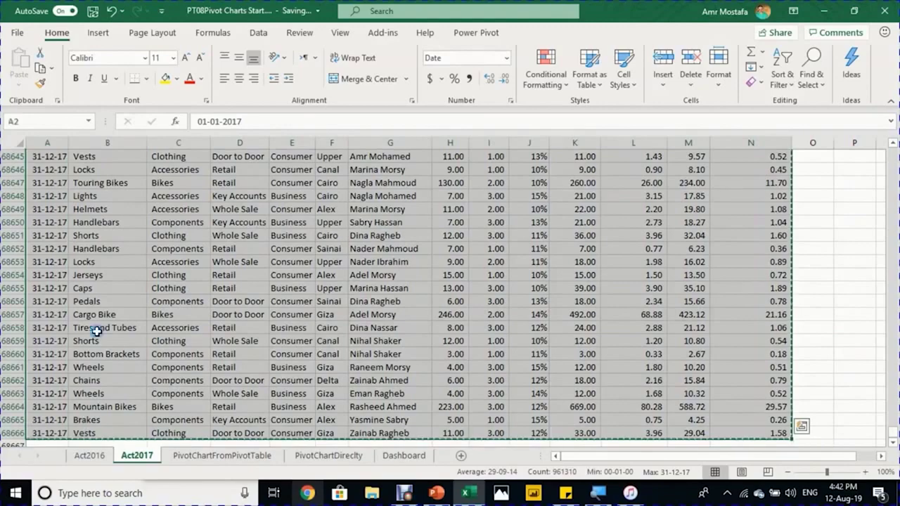
Step: Paste the copied 2017 records into the Act2016 sheet directly below the table's last row, starting at cell A68999
left_click(98, 459)
scroll(89, 429, "down", 1)
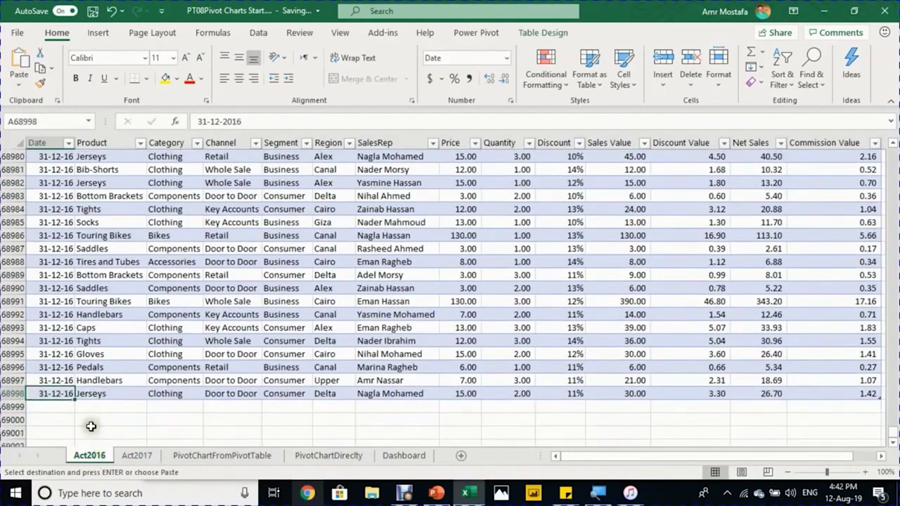
left_click(63, 408)
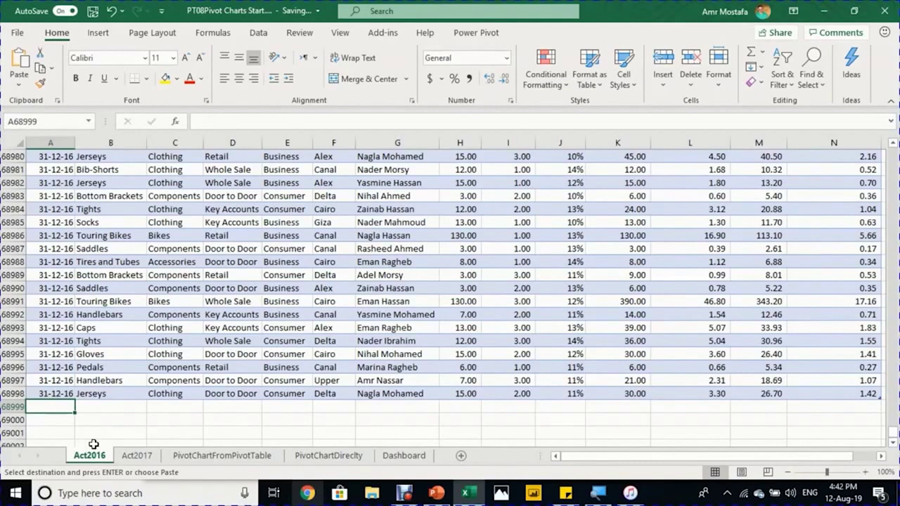
key("ctrl+v")
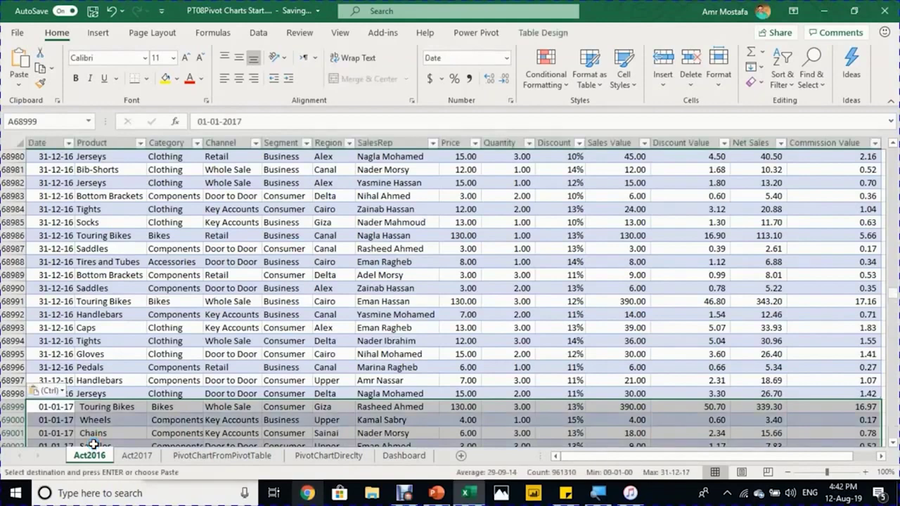
left_click(131, 300)
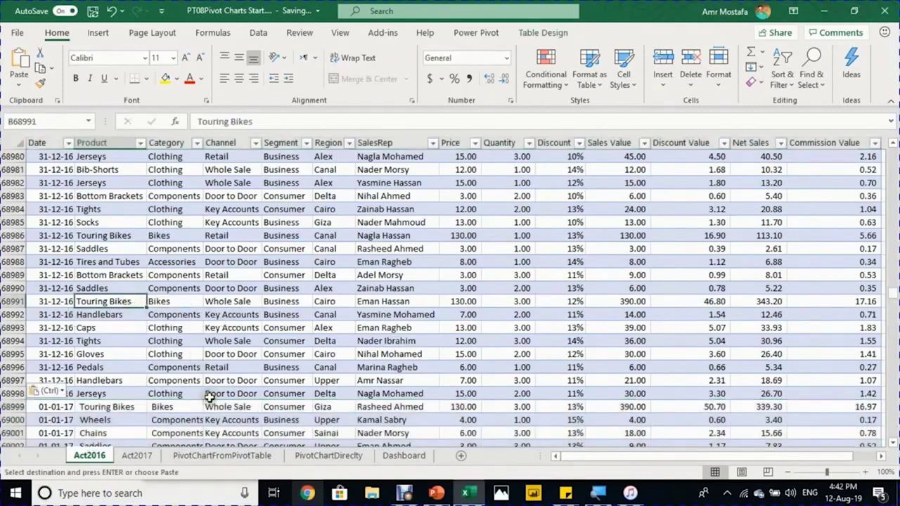
left_click(140, 394)
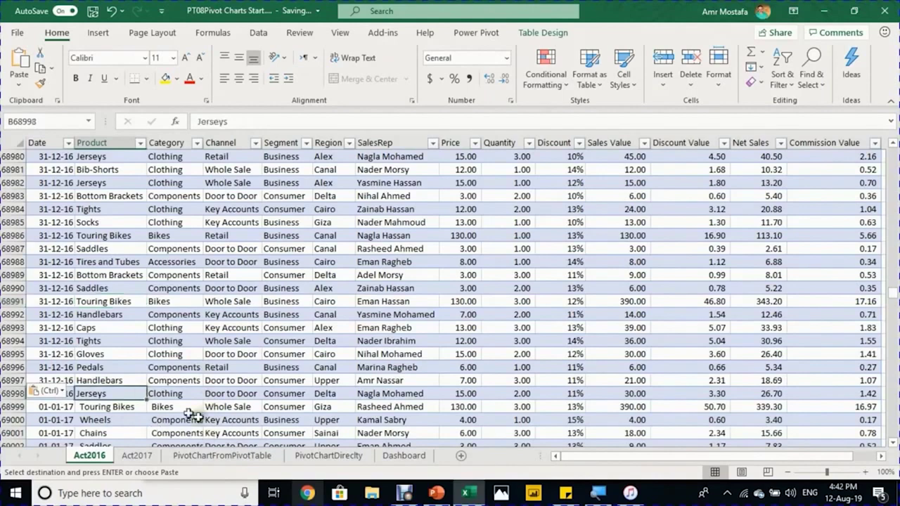
Step: Refresh the pivot table on the PivotChartDireclty sheet and filter its data by 2017 with the Date timeline
left_click(309, 459)
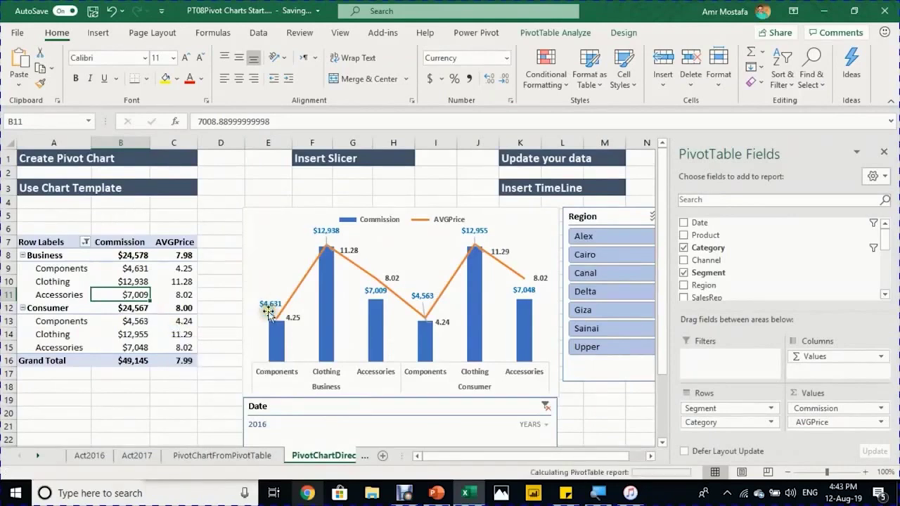
scroll(268, 313, "down", 1)
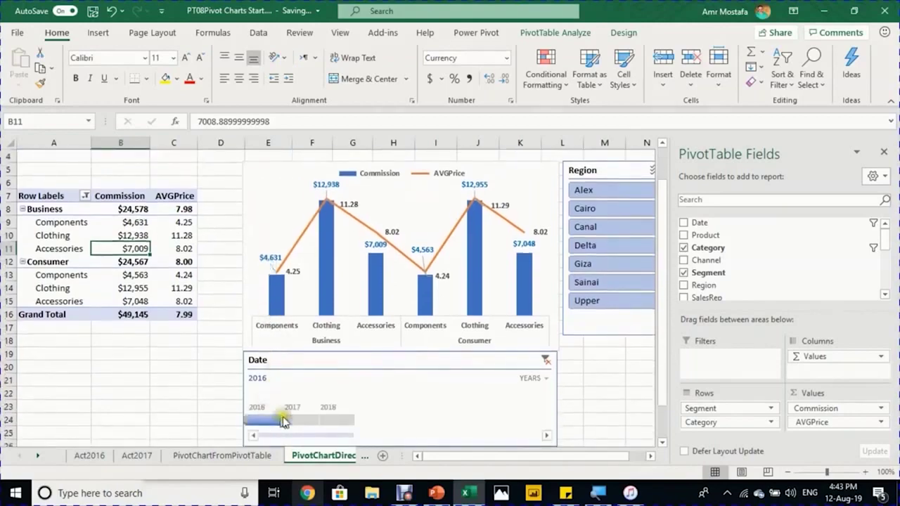
left_click(295, 425)
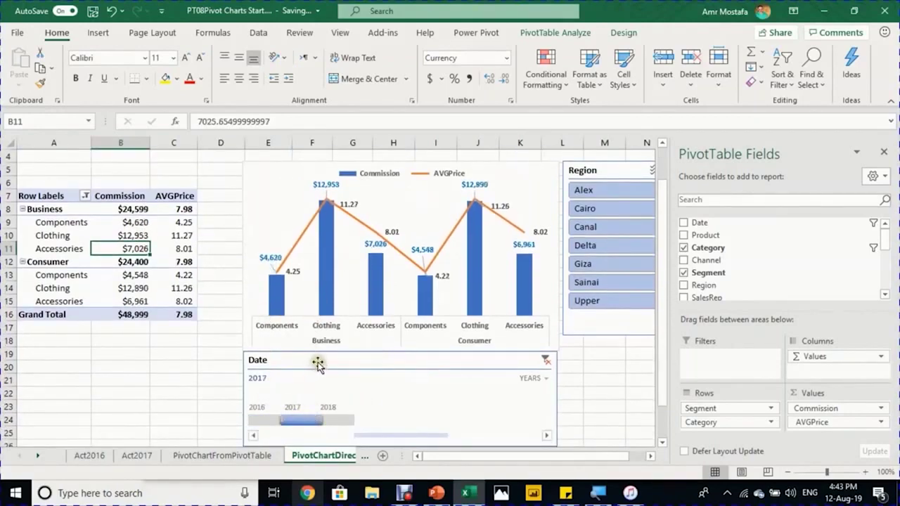
Step: Hide the Date timeline's scrollbar and filter the pivot data by 2016
scroll(318, 363, "down", 1)
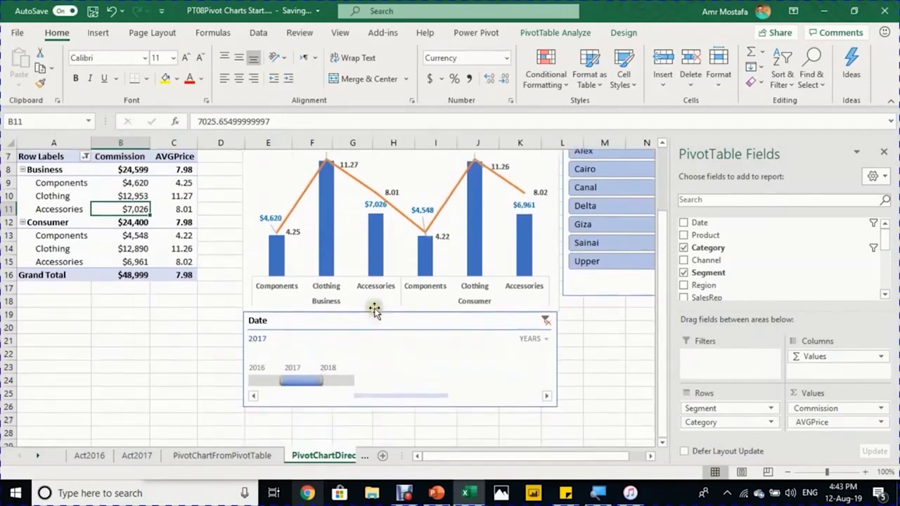
left_click(378, 321)
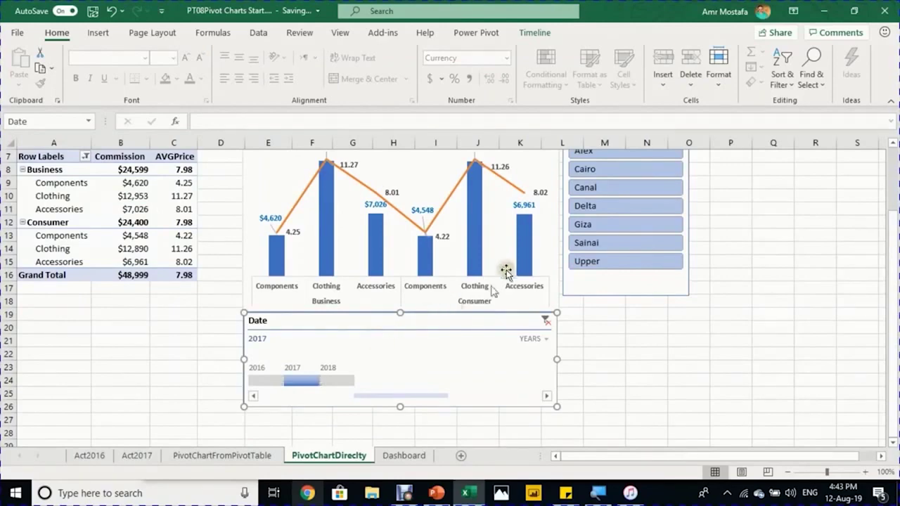
left_click(533, 32)
left_click(783, 59)
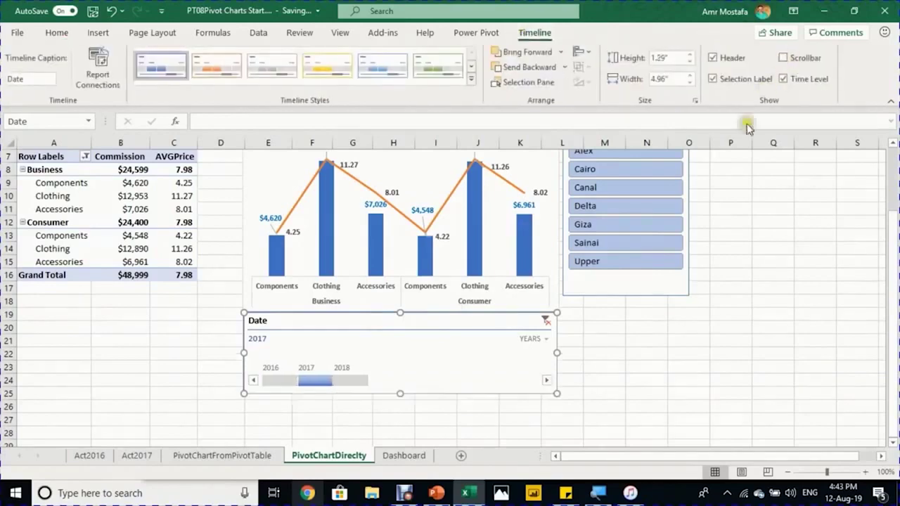
left_click_drag(308, 383, 281, 381)
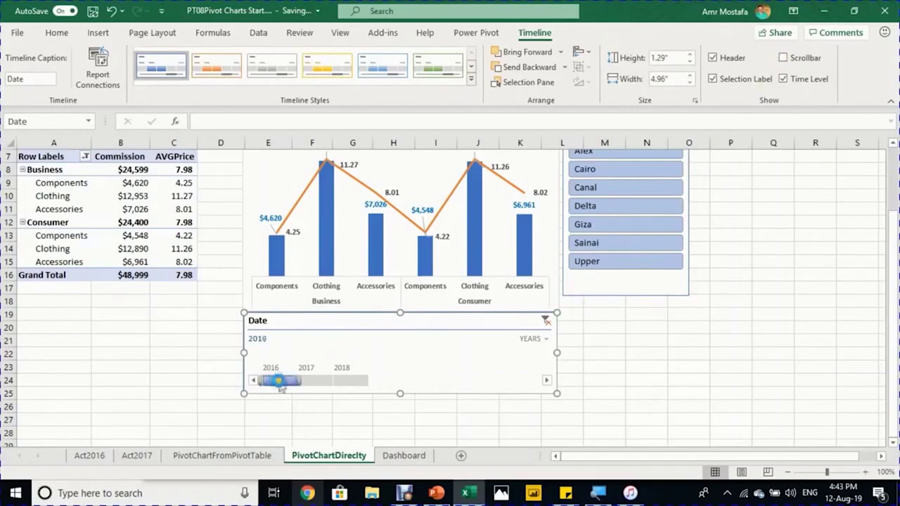
Step: Hide the Date timeline's header and increase the timeline's height to about 1.32"
left_click(716, 59)
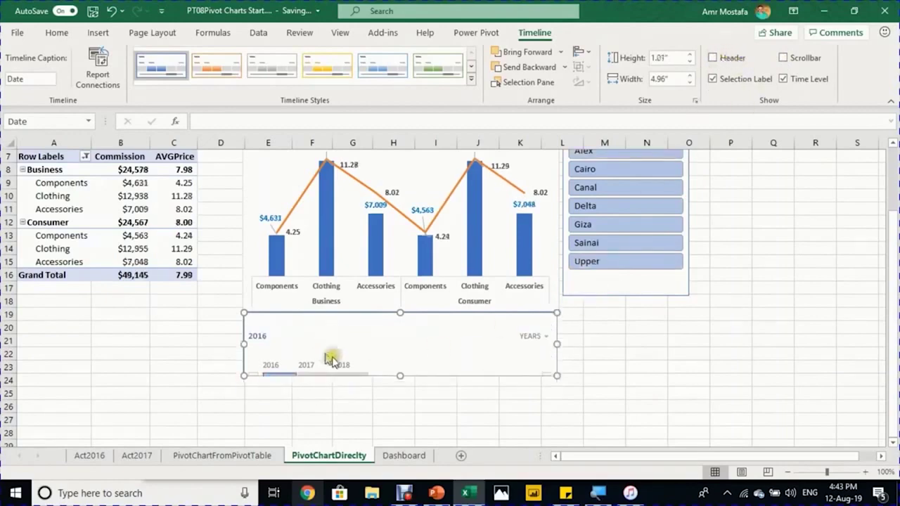
left_click_drag(400, 375, 401, 395)
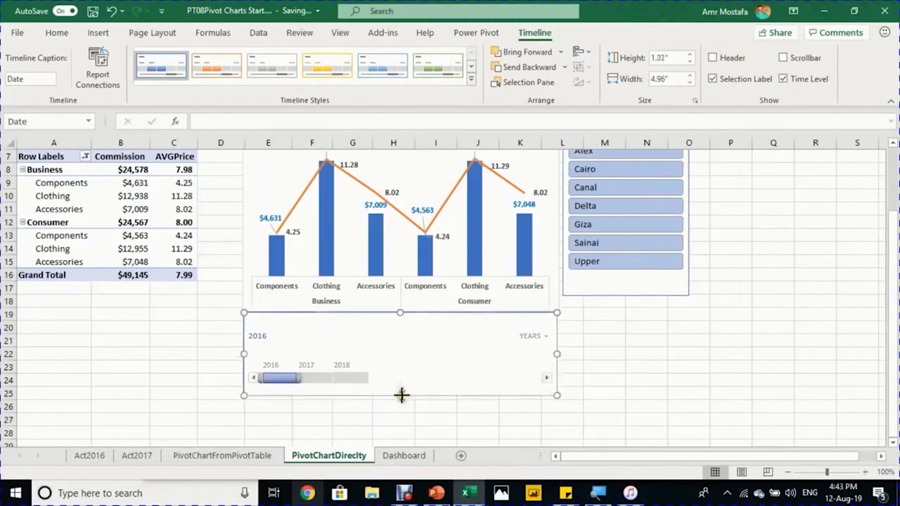
Step: Toggle the timeline's selection label and time level off and back on, and adjust its height to about 1.22"
left_click(715, 79)
left_click(715, 80)
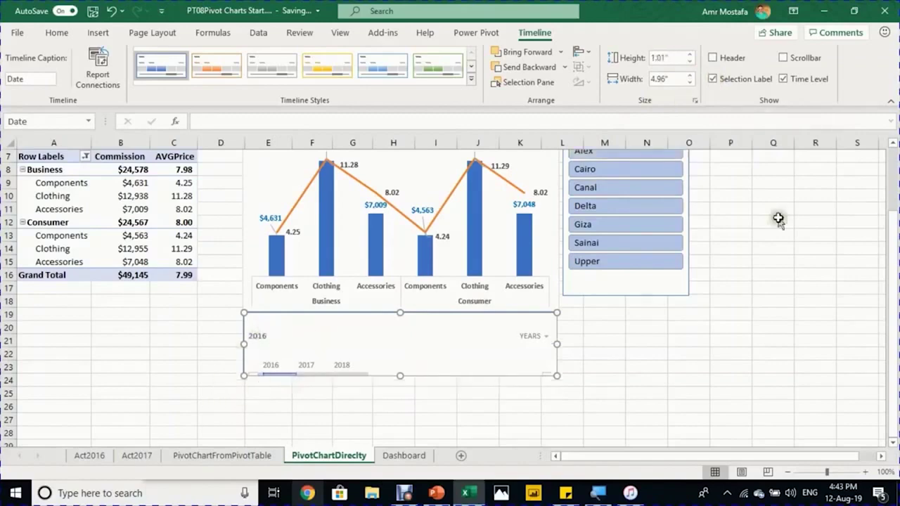
left_click(785, 79)
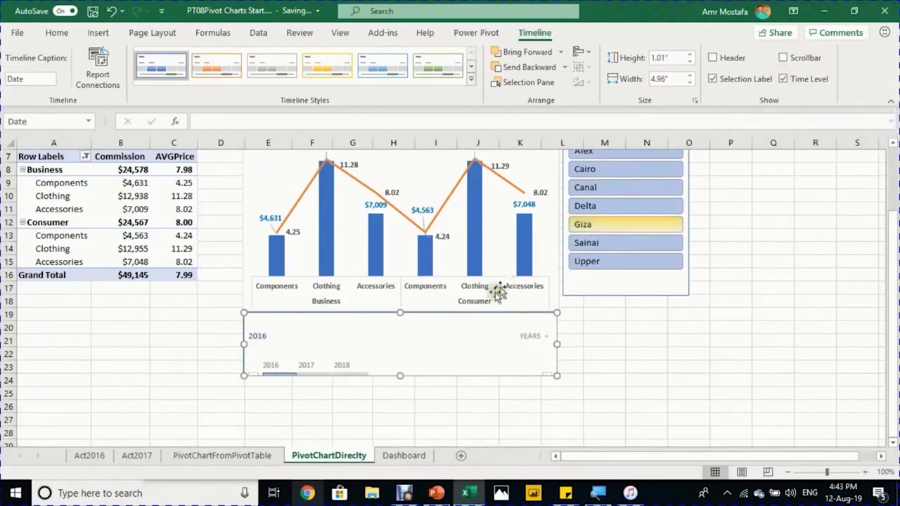
left_click_drag(400, 375, 403, 390)
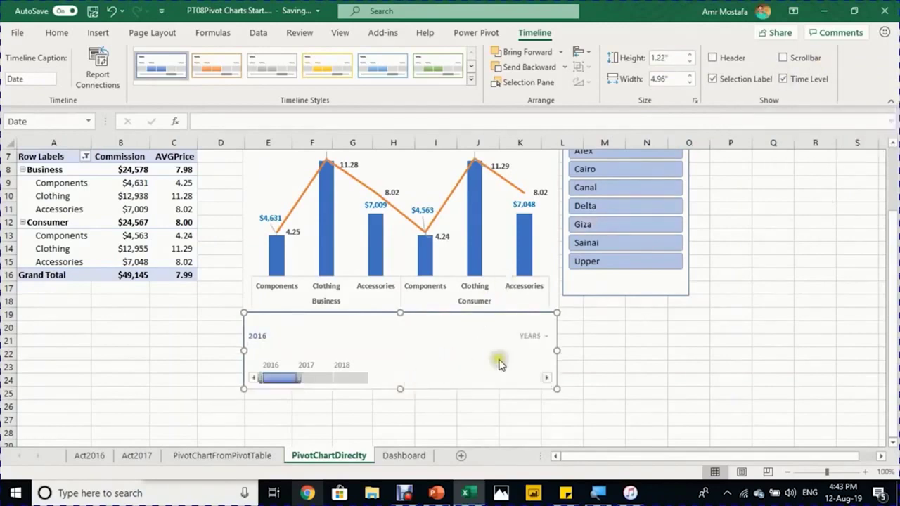
scroll(359, 344, "up", 2)
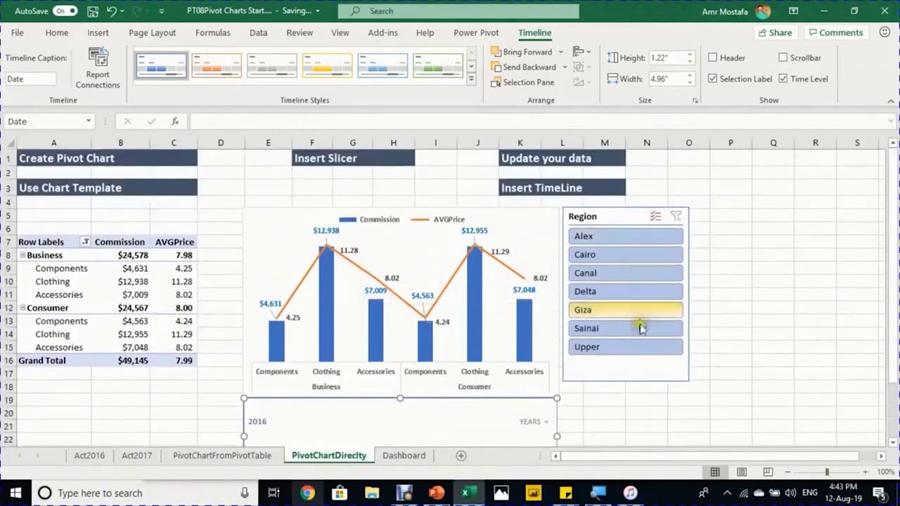
Step: Move the Quantity and Net Sales pivot table from the PivotChartFromPivotTable sheet to cell C15 of the Dashboard sheet
scroll(570, 383, "down", 1)
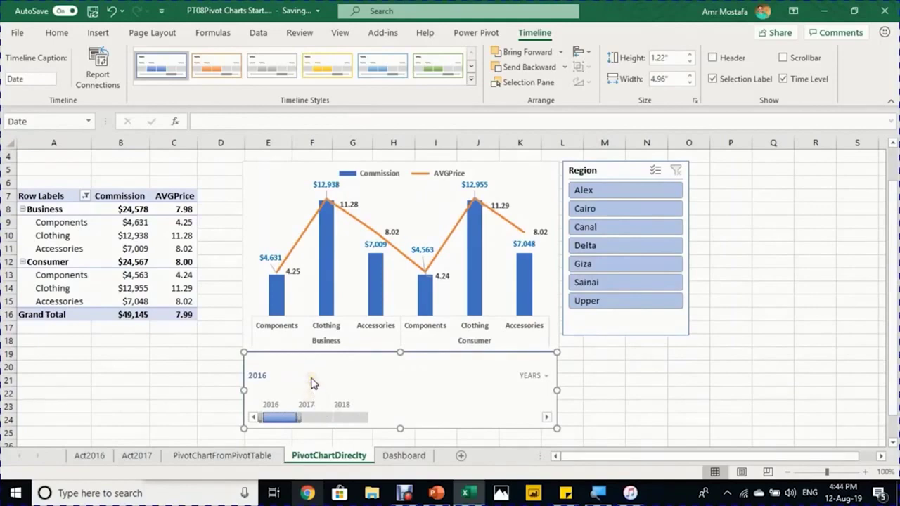
key("ctrl+Page_Down")
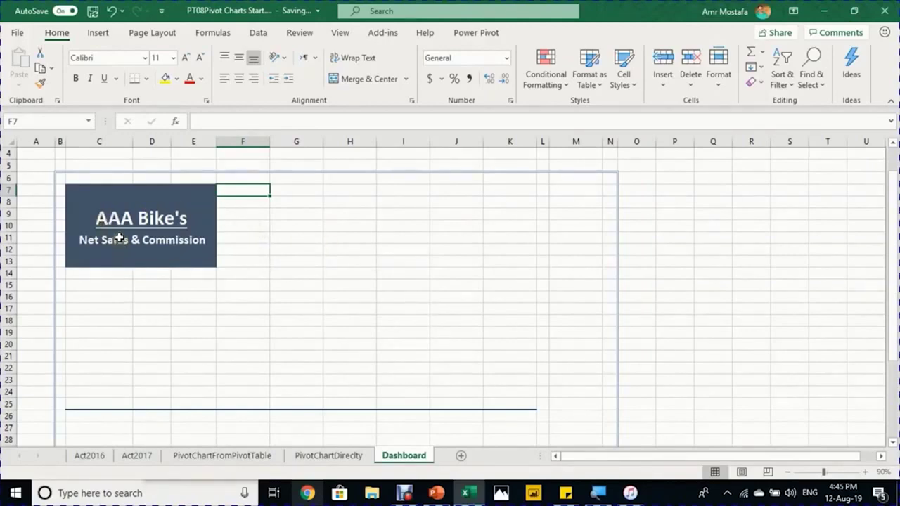
left_click(99, 286)
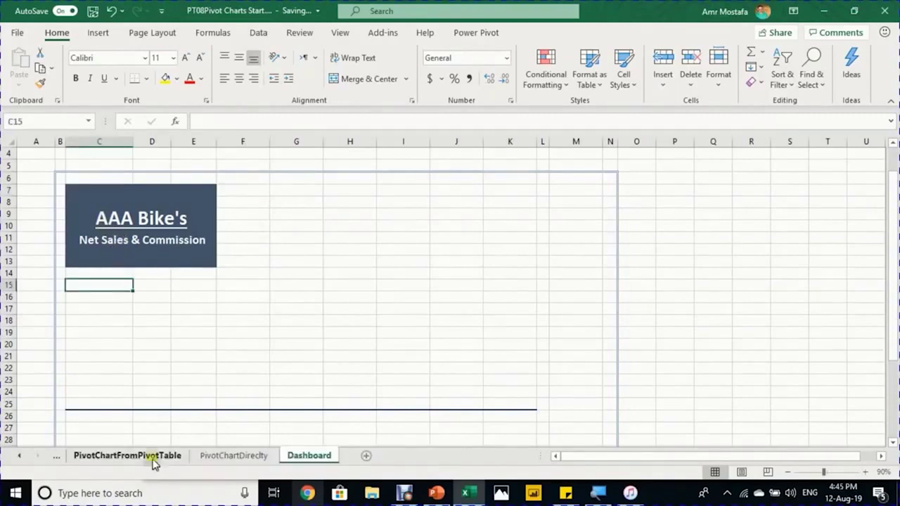
left_click(127, 456)
left_click_drag(42, 238, 141, 356)
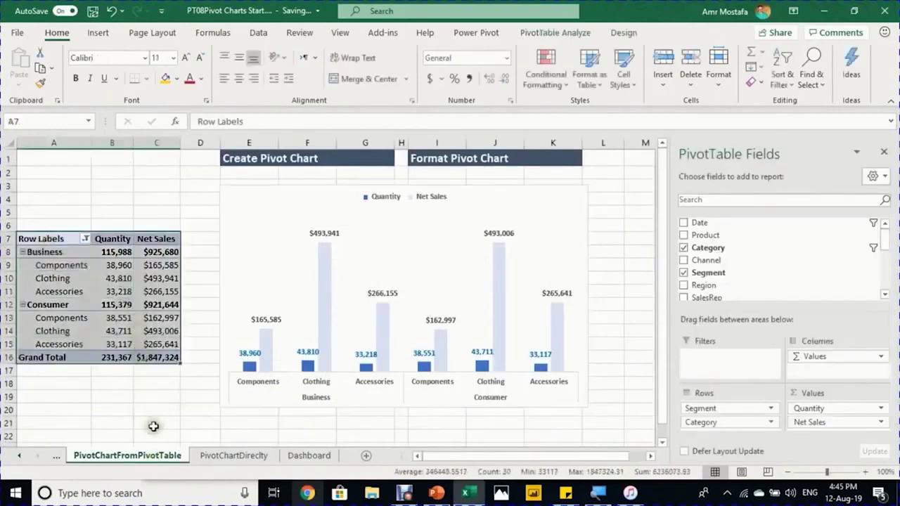
key("ctrl+c")
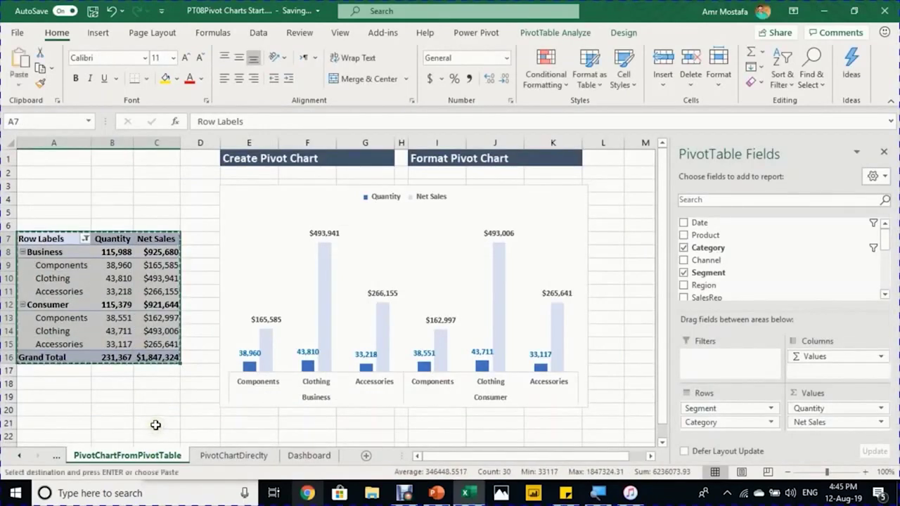
left_click(310, 455)
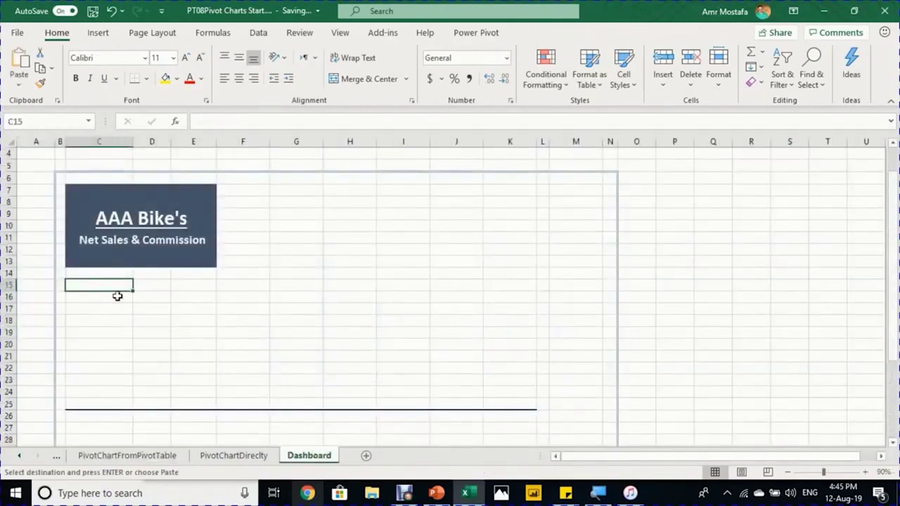
left_click(118, 274)
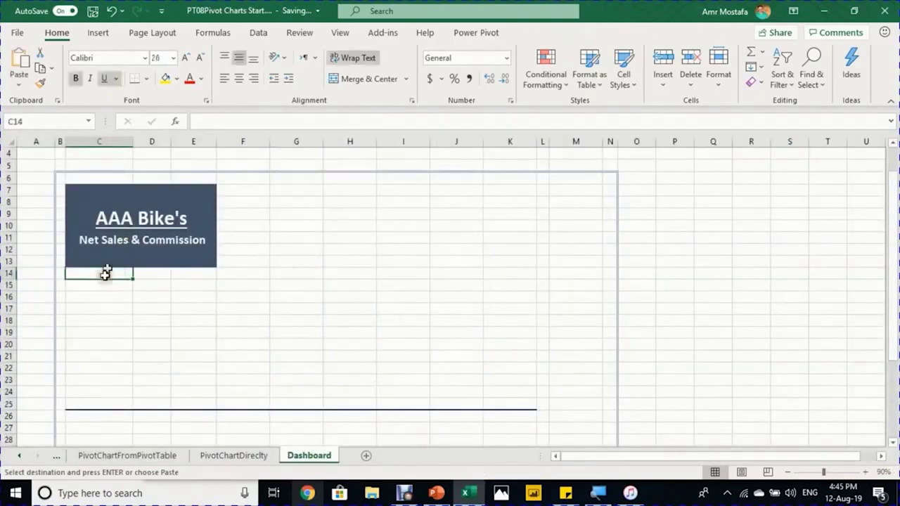
left_click(103, 285)
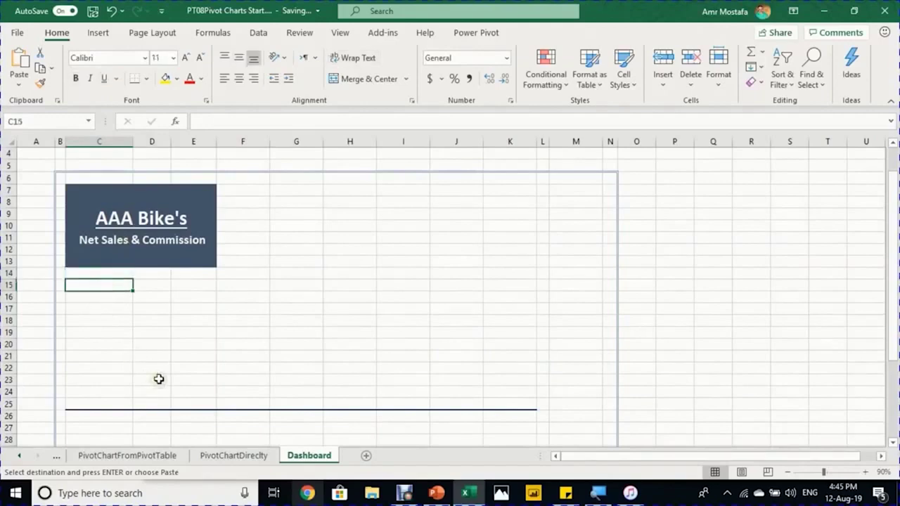
key("Return")
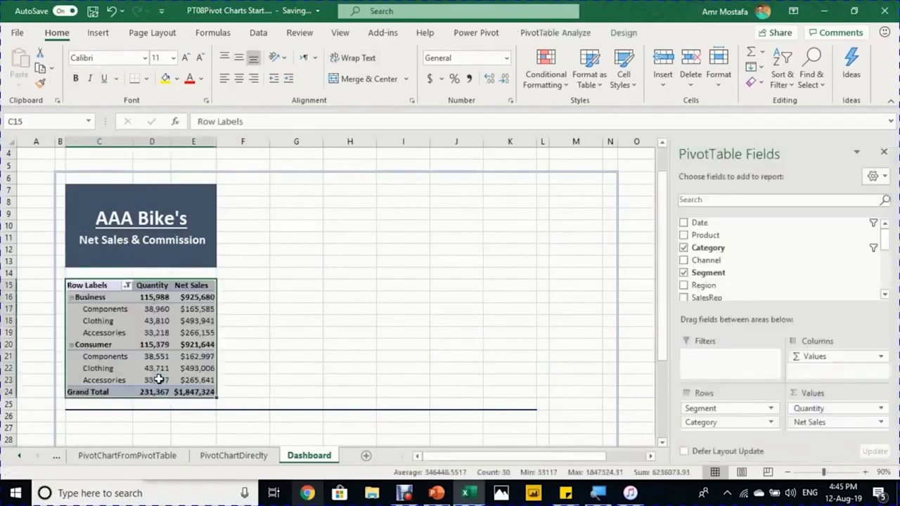
Step: Move the Commission and AVGPrice pivot table from the PivotChartDireclty sheet to cell C27 of the Dashboard sheet
left_click(234, 455)
left_click_drag(56, 197, 175, 315)
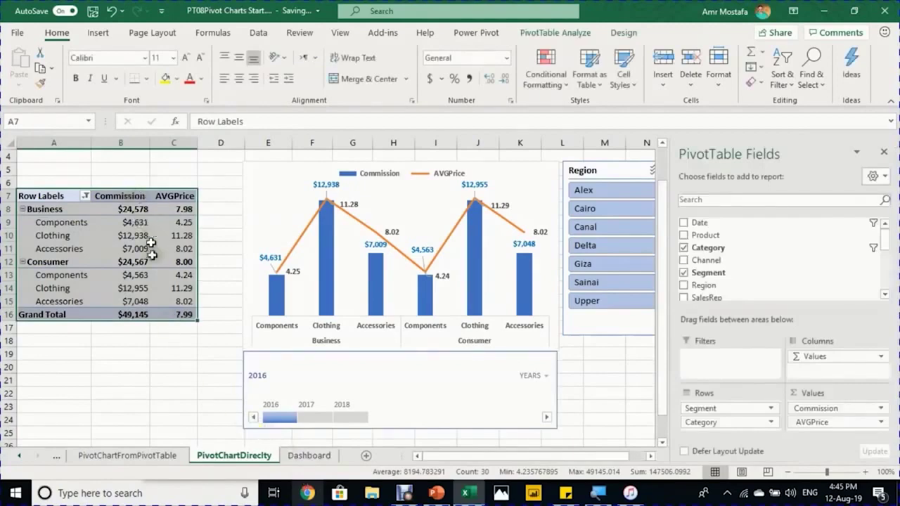
key("ctrl+c")
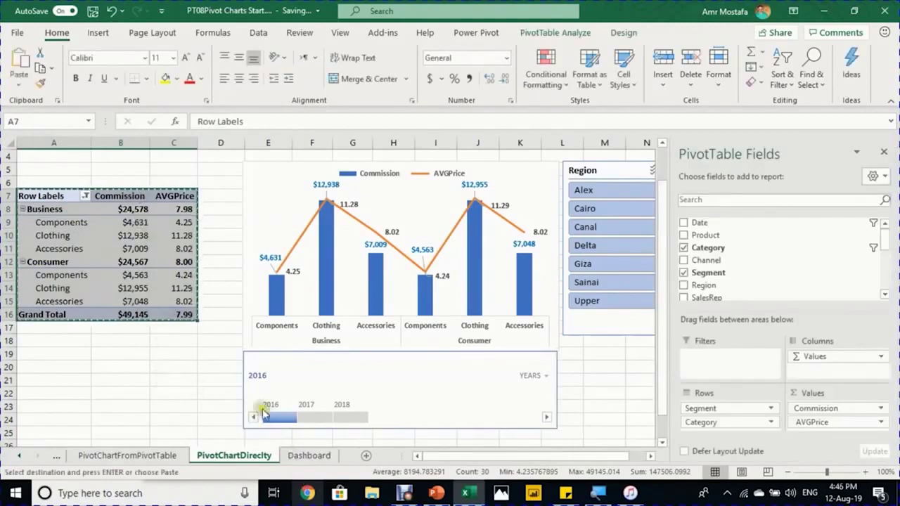
left_click(312, 456)
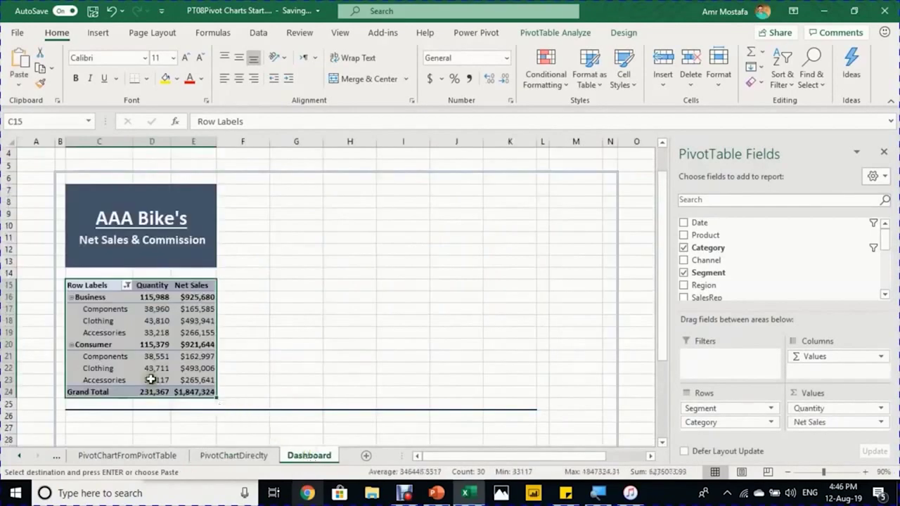
scroll(152, 383, "down", 2)
left_click(105, 356)
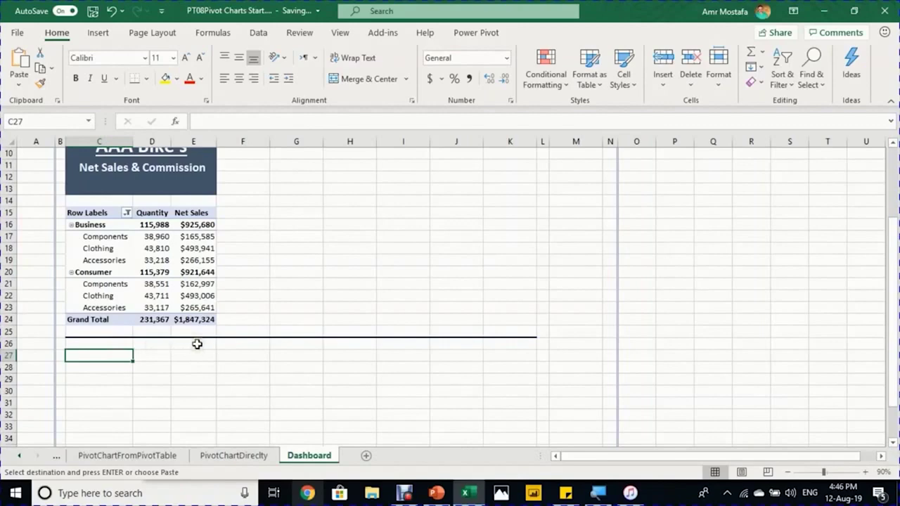
key("ctrl+v")
scroll(197, 323, "down", 2)
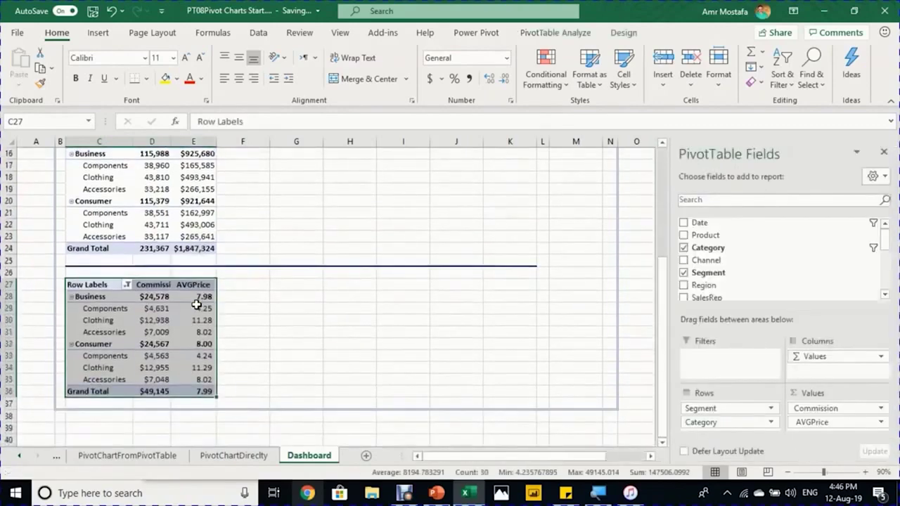
Step: Move the Quantity and Net Sales pivot chart to the Dashboard at F15, fitting it beside its pivot table across columns F to K
scroll(211, 302, "up", 2)
left_click(246, 212)
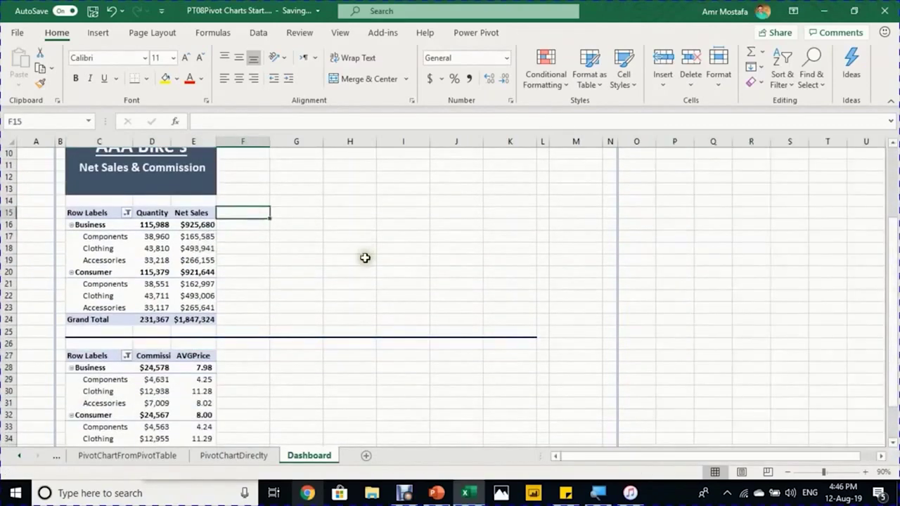
left_click(136, 461)
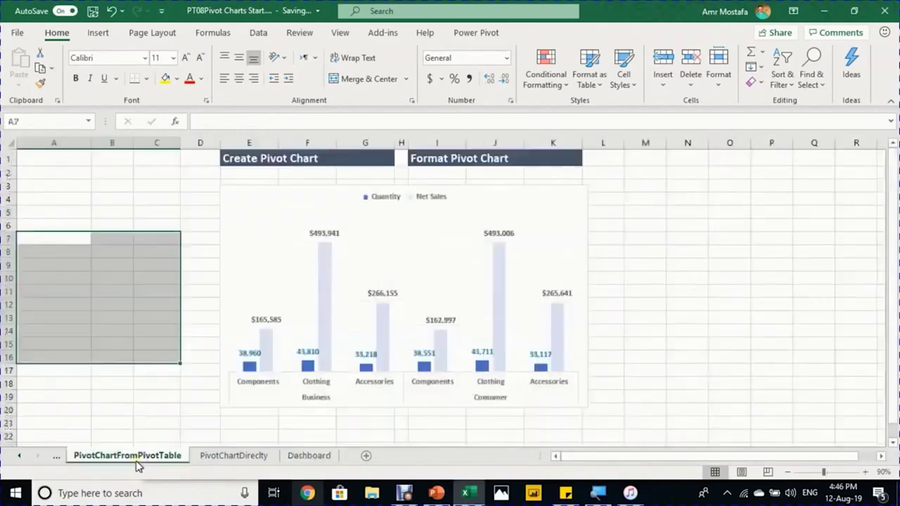
left_click(298, 199)
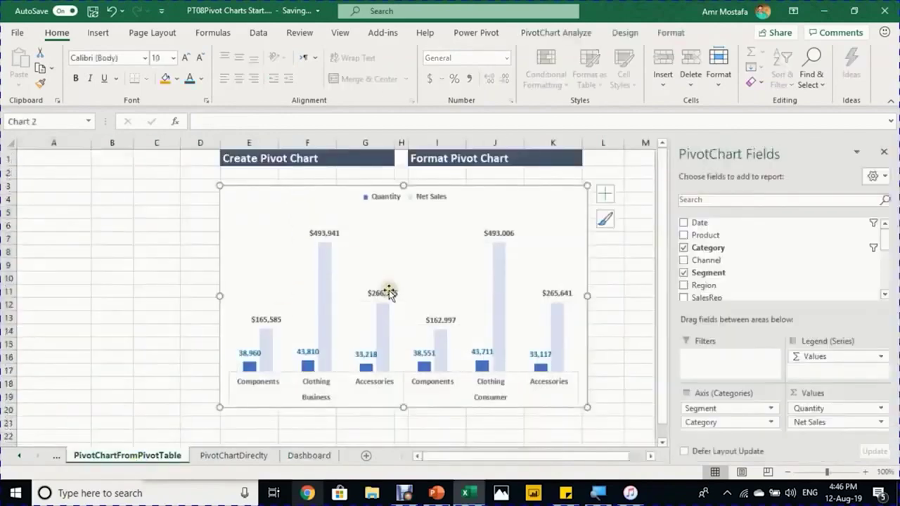
key("Delete")
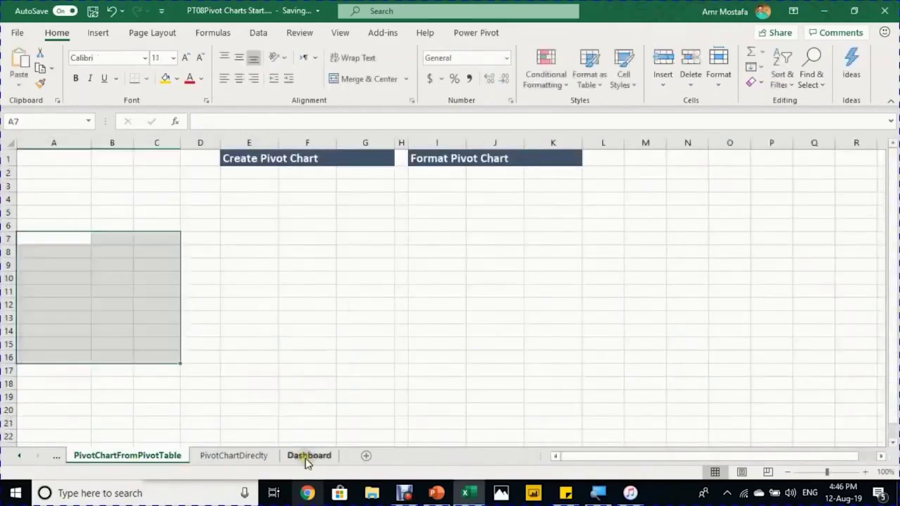
left_click(308, 456)
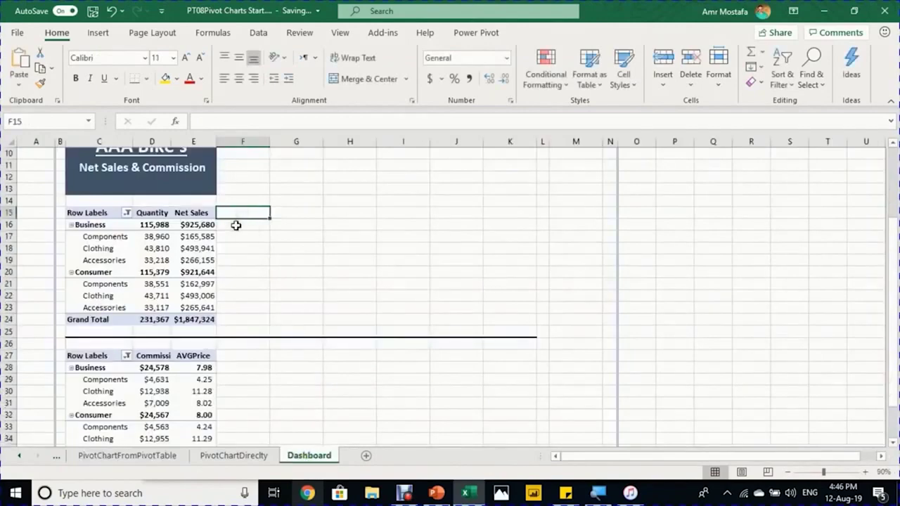
key("ctrl+v")
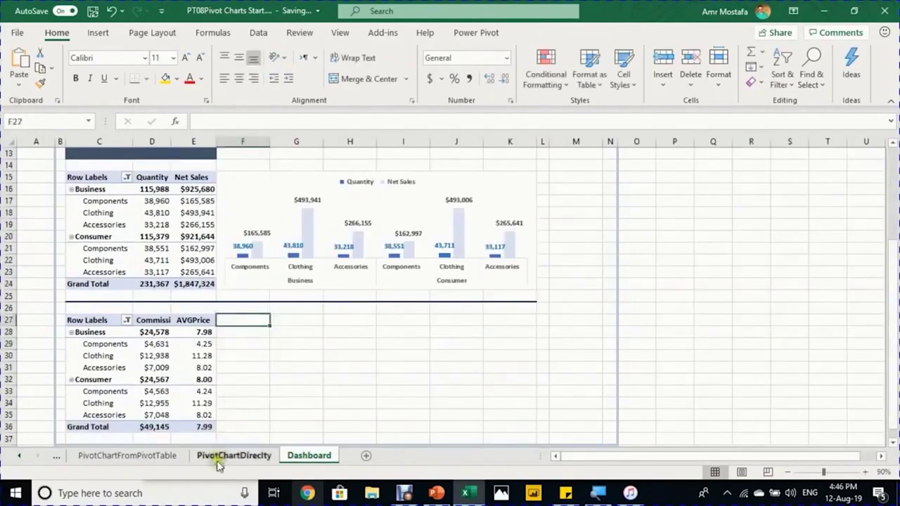
Step: Move the Commission and AVGPrice pivot chart to the Dashboard at F27, fitting it beside its pivot table across columns F to K
left_click(218, 462)
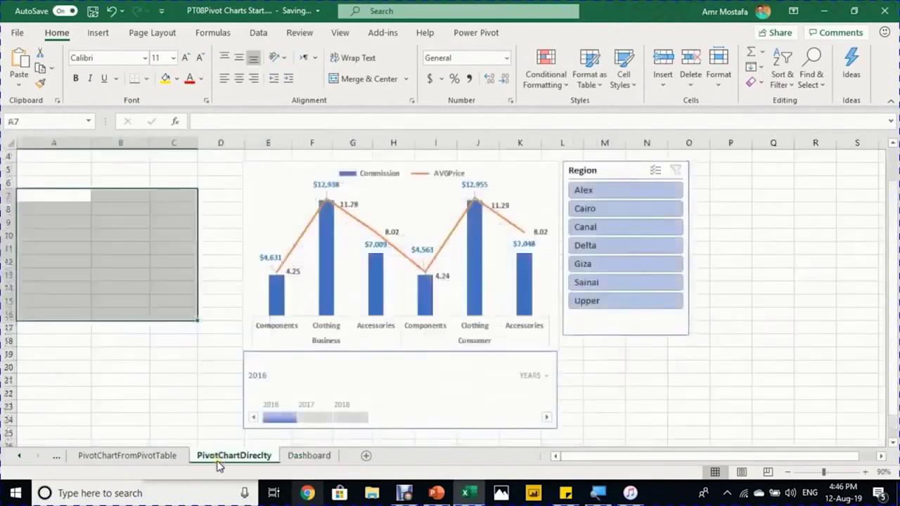
left_click(286, 174)
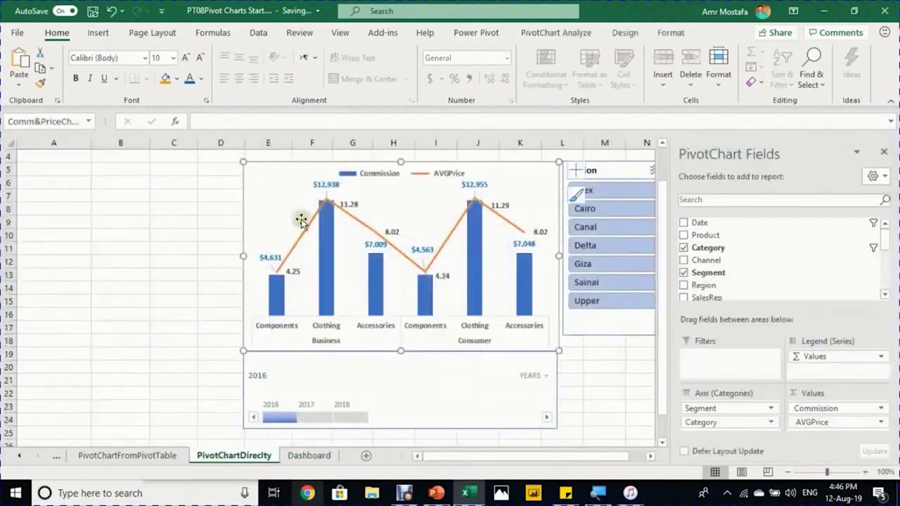
key("ctrl+x")
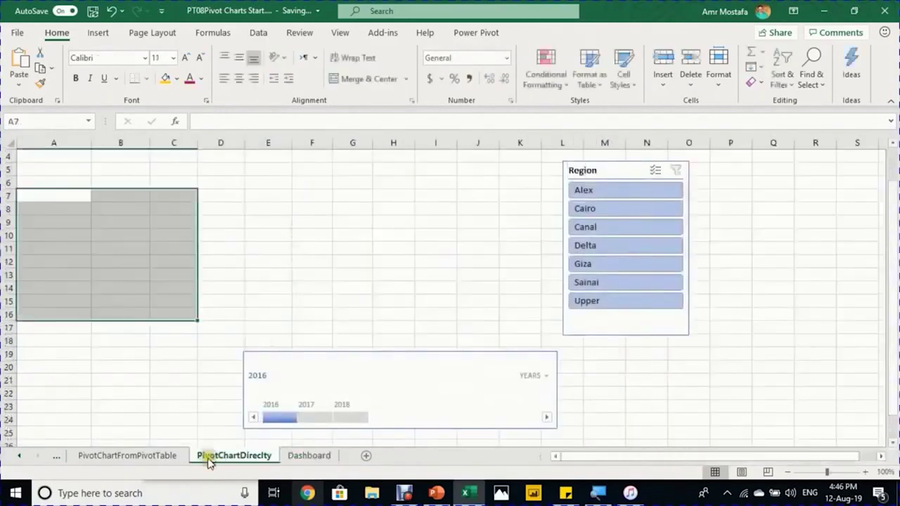
left_click(309, 456)
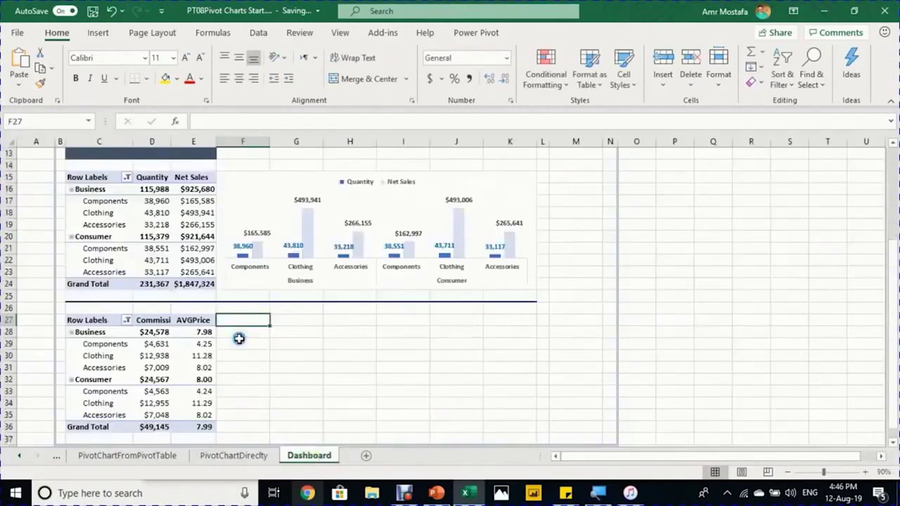
key("ctrl+v")
scroll(345, 345, "down", 2)
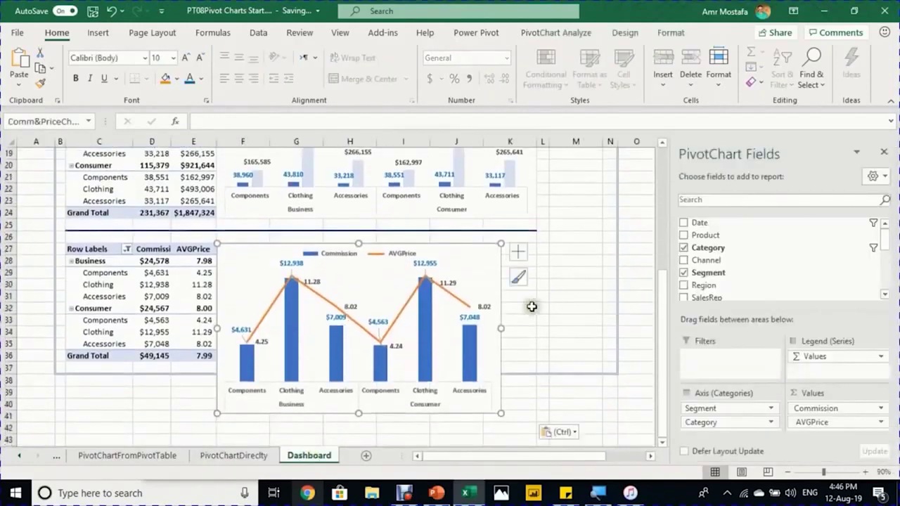
left_click(552, 317)
scroll(552, 313, "up", 4)
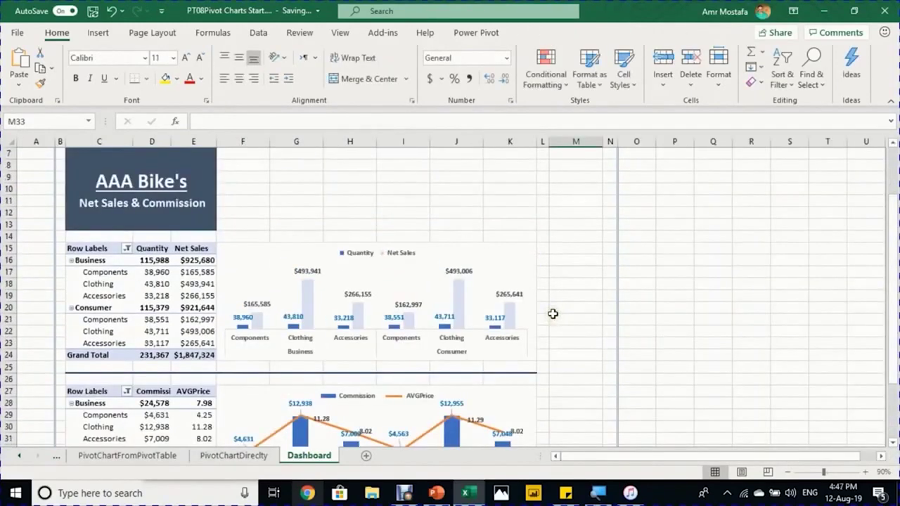
Step: Move the Region slicer from the PivotChartDireclty sheet to cell M15 of the Dashboard and narrow it to about 0.9"
left_click(233, 456)
left_click(594, 167)
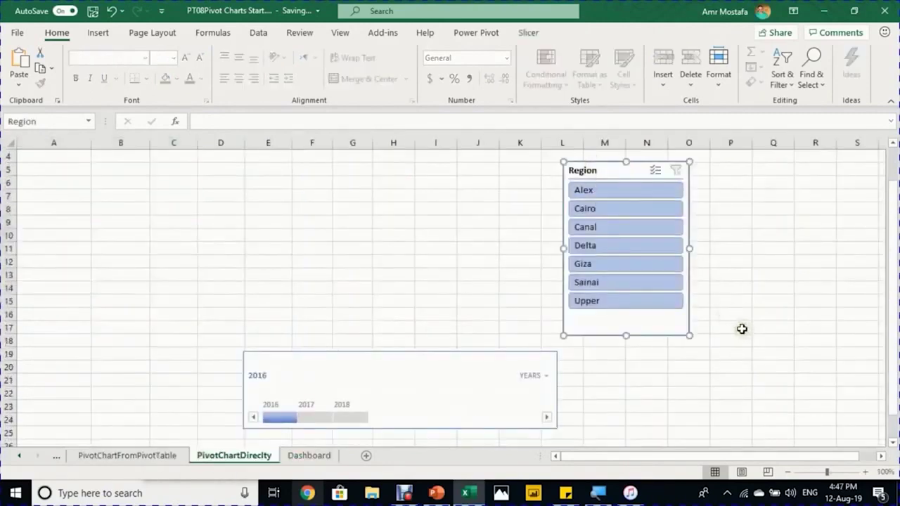
key("Delete")
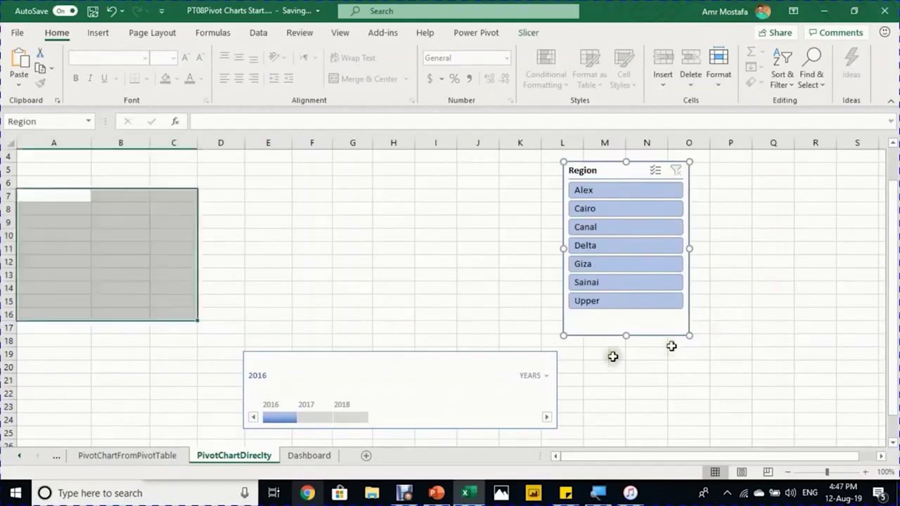
left_click(308, 457)
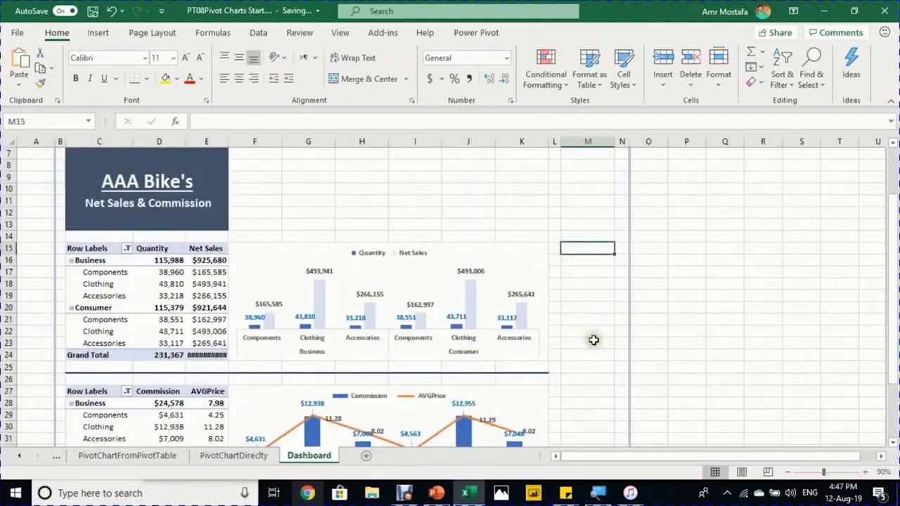
key("ctrl+v")
left_click_drag(675, 318, 611, 318)
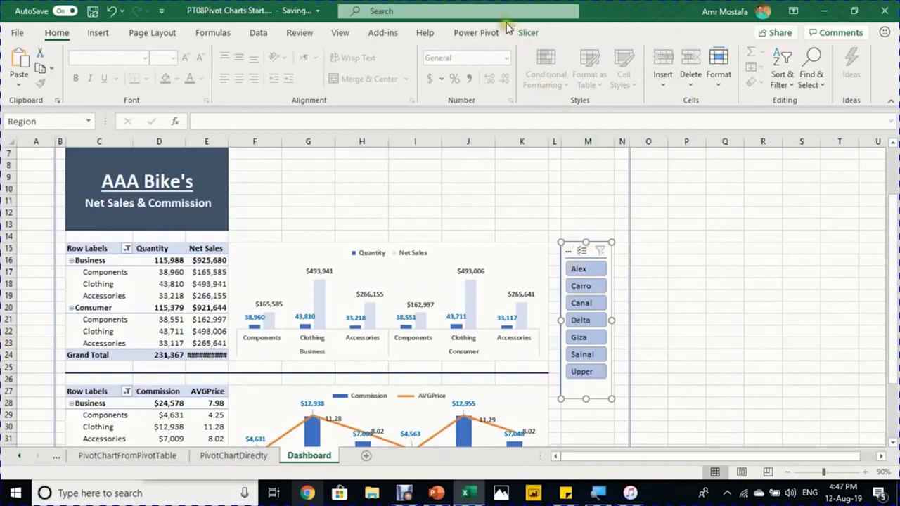
Step: Turn on Snap to Grid and widen the Region slicer to about 0.94" to fit column M
left_click(529, 32)
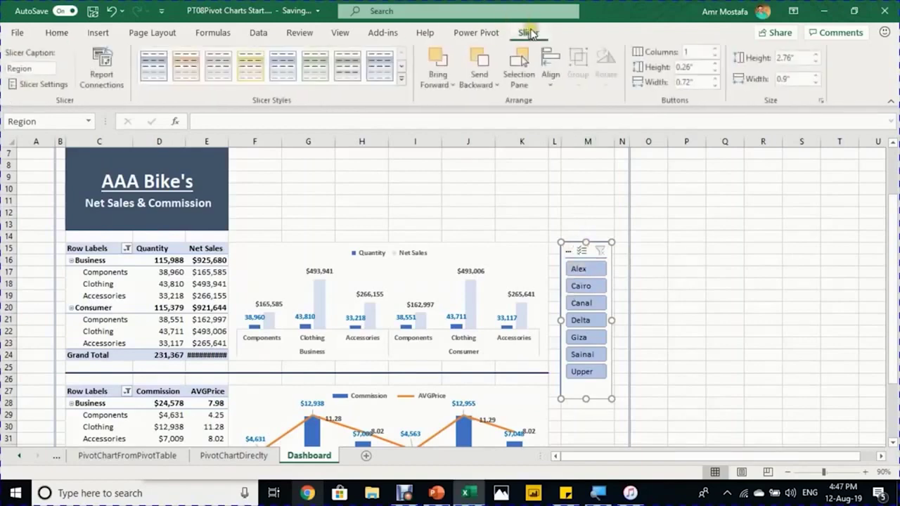
left_click(550, 74)
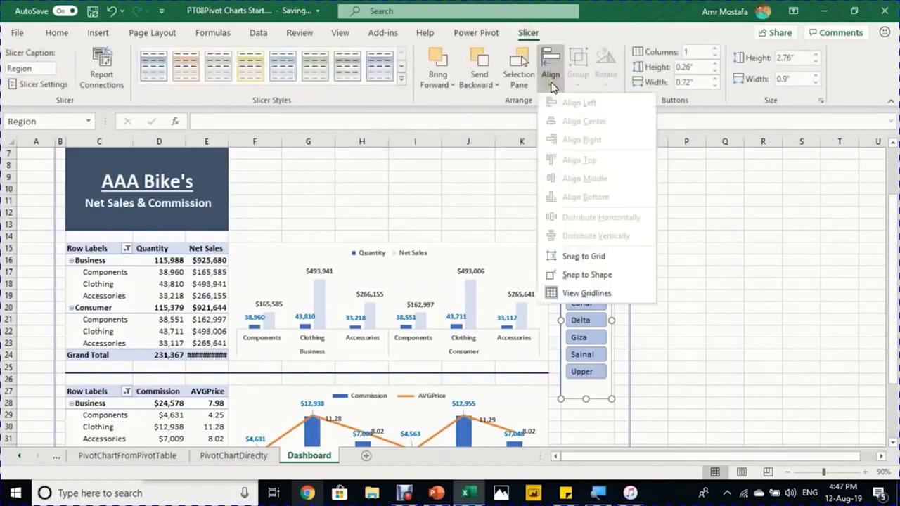
left_click(586, 257)
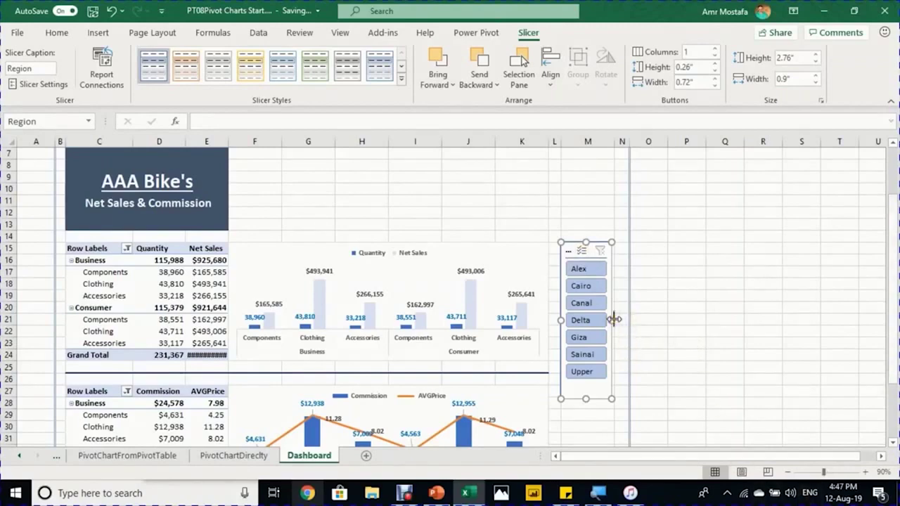
mouse_move(614, 319)
left_mouse_down()
mouse_move(727, 314)
mouse_move(657, 302)
mouse_move(618, 309)
mouse_move(697, 305)
mouse_move(616, 318)
left_mouse_up()
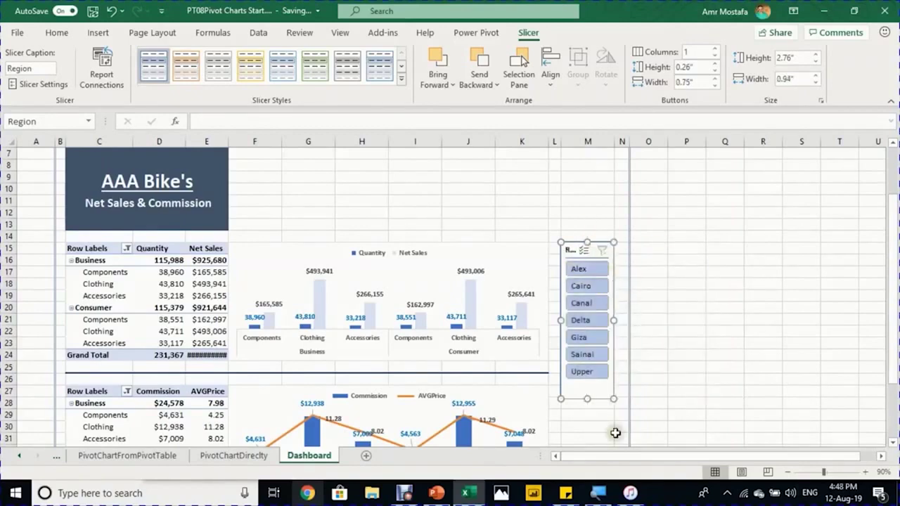
left_click(671, 329)
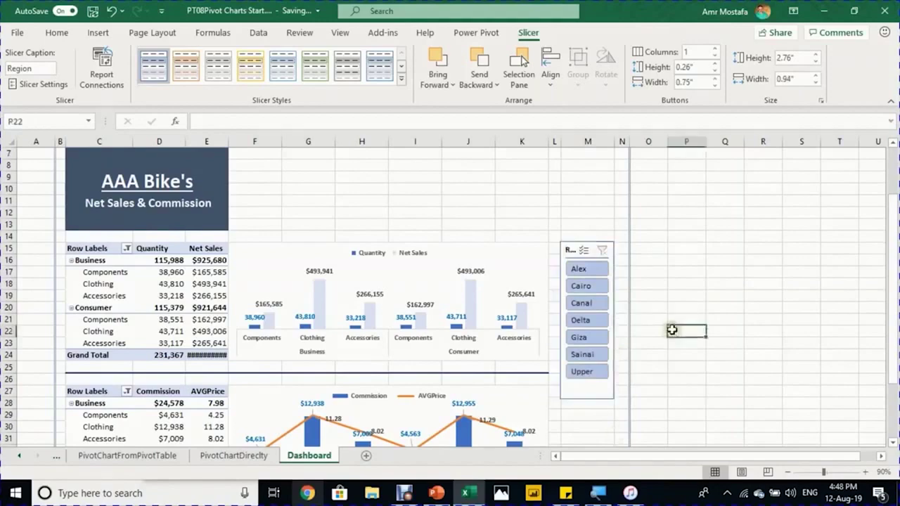
Step: Stretch the Region slicer down to the end of row 36, about 4.6" tall, level with the lower pivot table
scroll(671, 329, "down", 3)
left_click(589, 291)
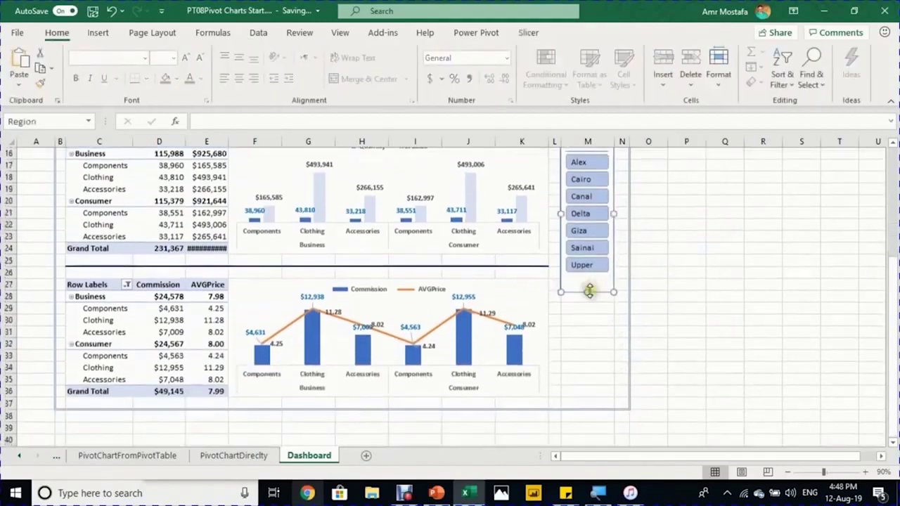
left_click_drag(588, 291, 588, 397)
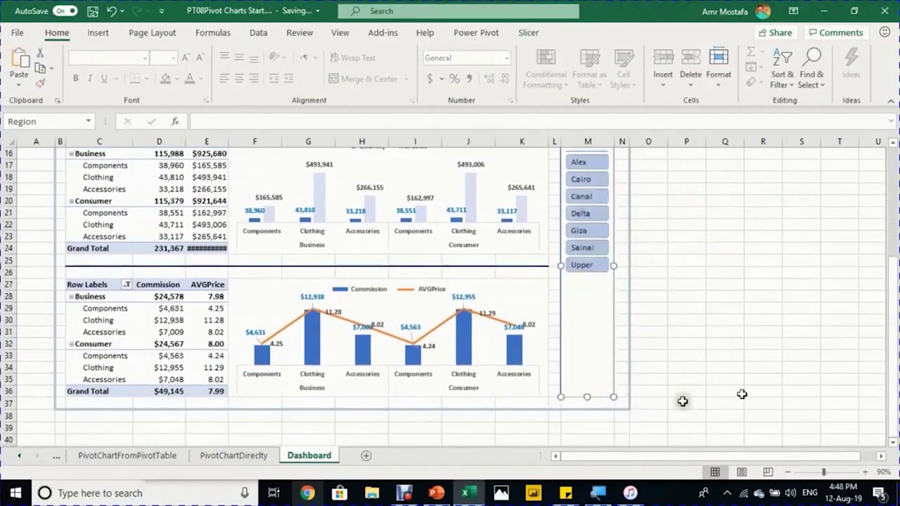
left_click(701, 334)
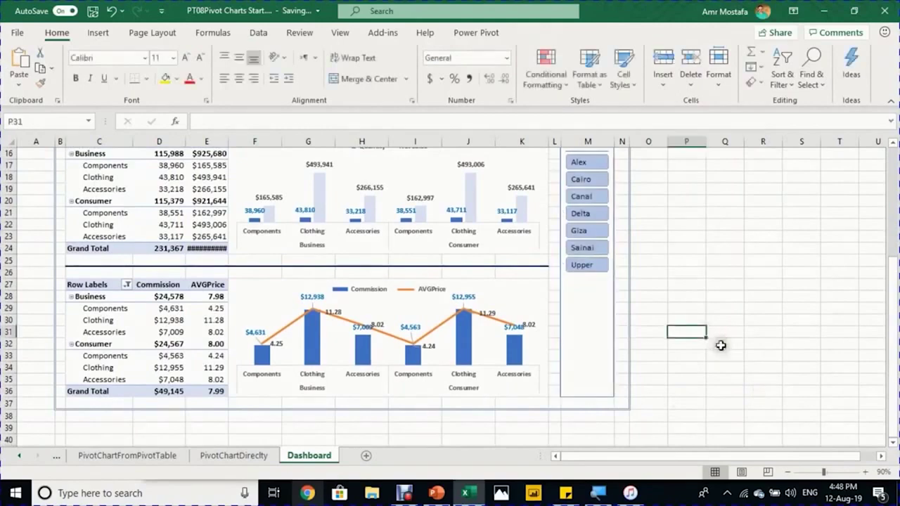
Step: Turn off the display header option in the Region slicer's settings
scroll(721, 345, "up", 2)
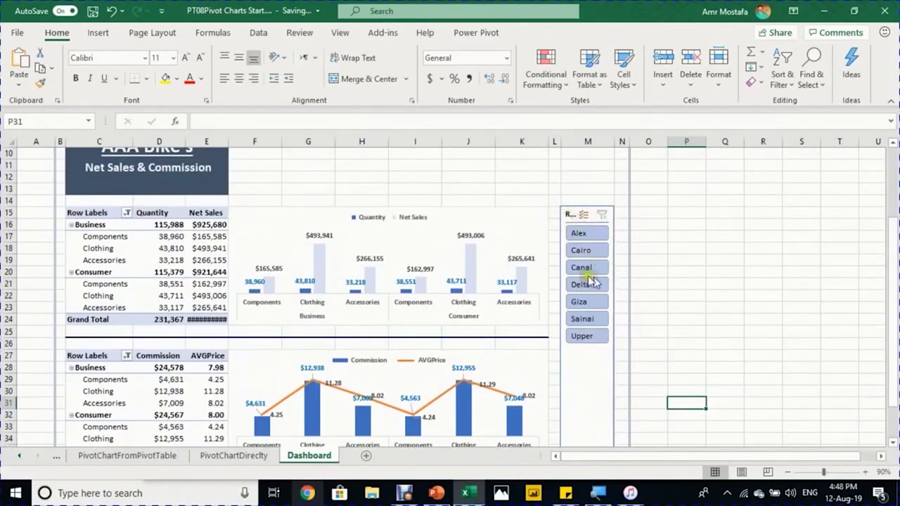
left_click(571, 209)
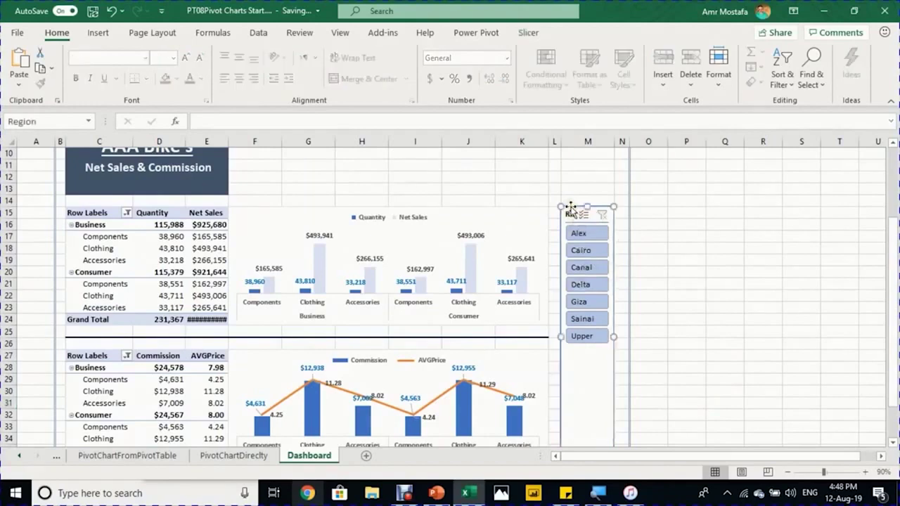
left_click(528, 34)
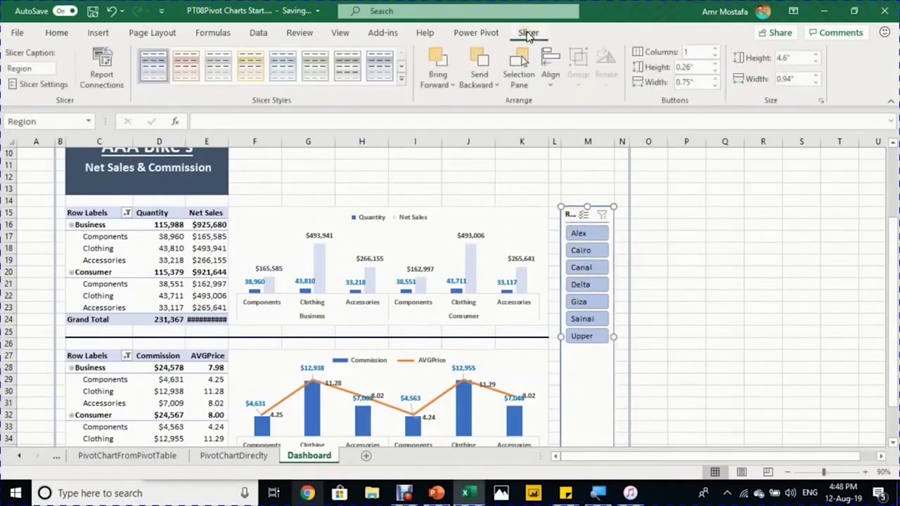
left_click(53, 85)
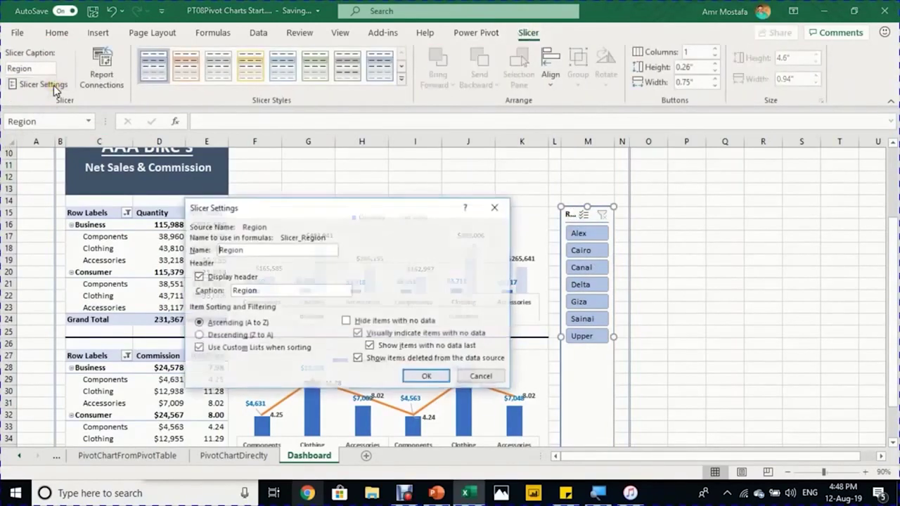
left_click(201, 278)
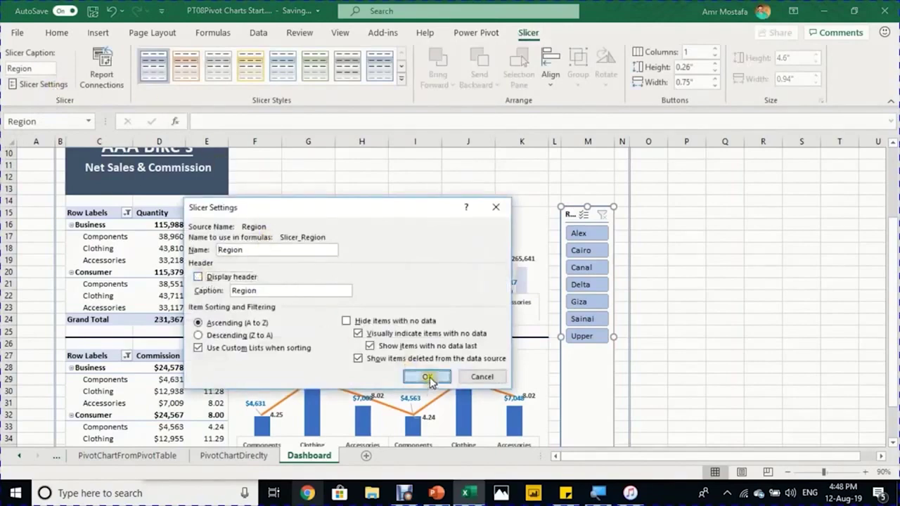
left_click(427, 377)
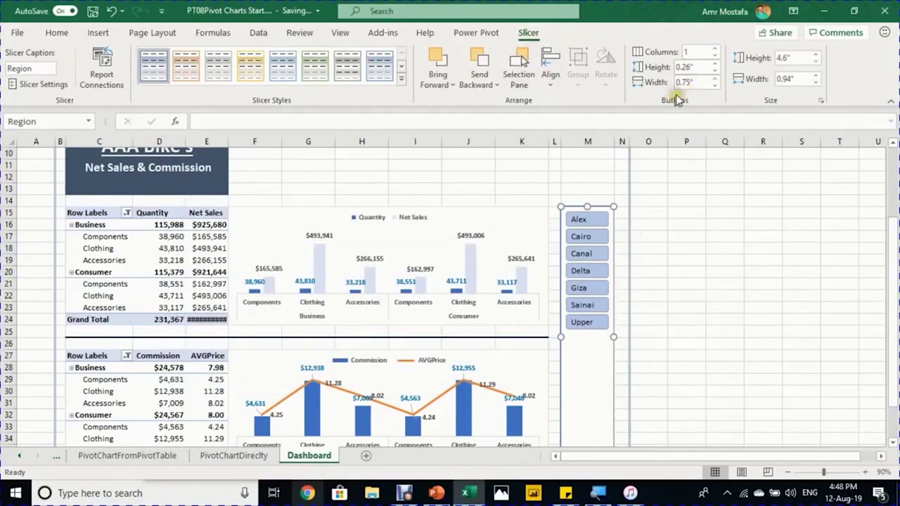
Step: Set the Region slicer's button height to 0.55" to fill the slicer box
left_click(717, 67)
left_click(718, 67)
left_click(717, 67)
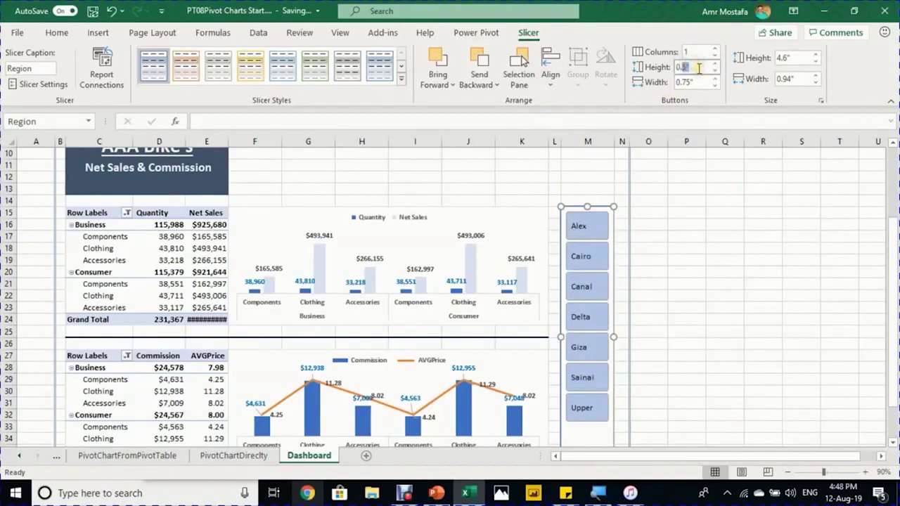
key("Return")
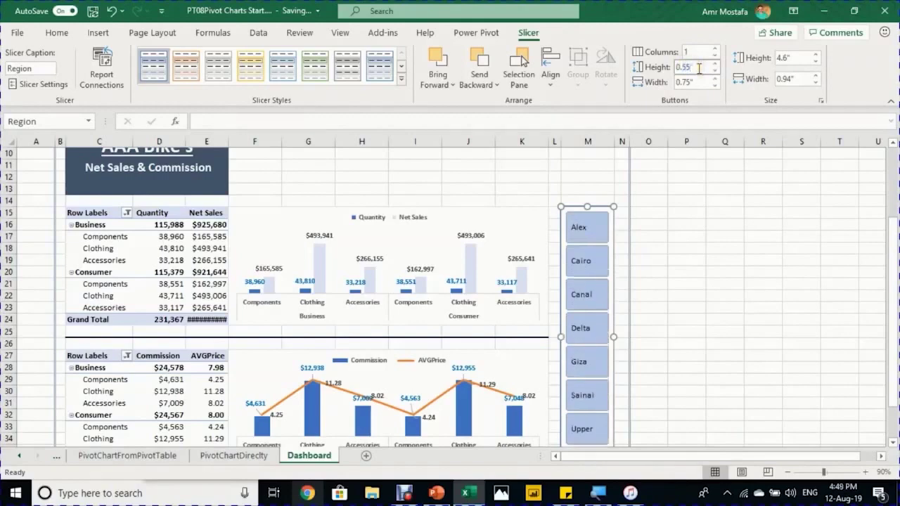
left_click(686, 236)
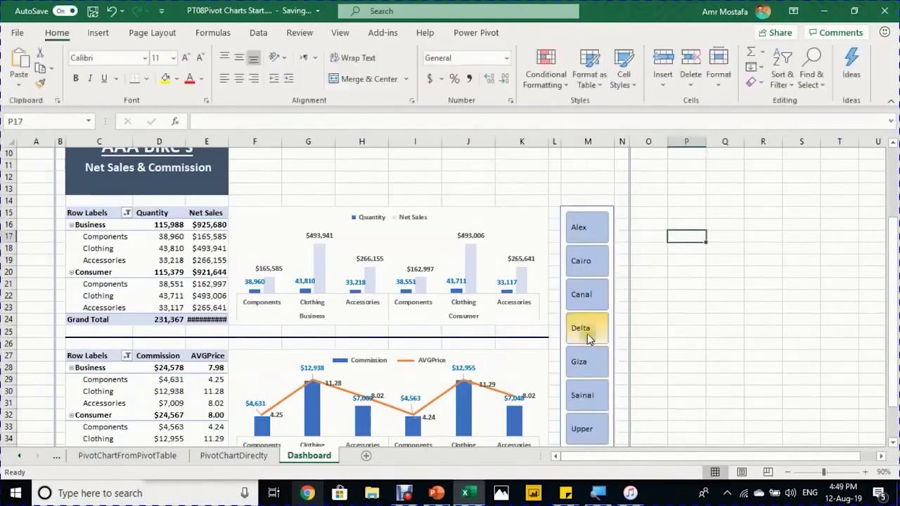
Step: Filter the Region slicer to Alex and connect the slicer to the NetSales pivot table as well
left_click(588, 227)
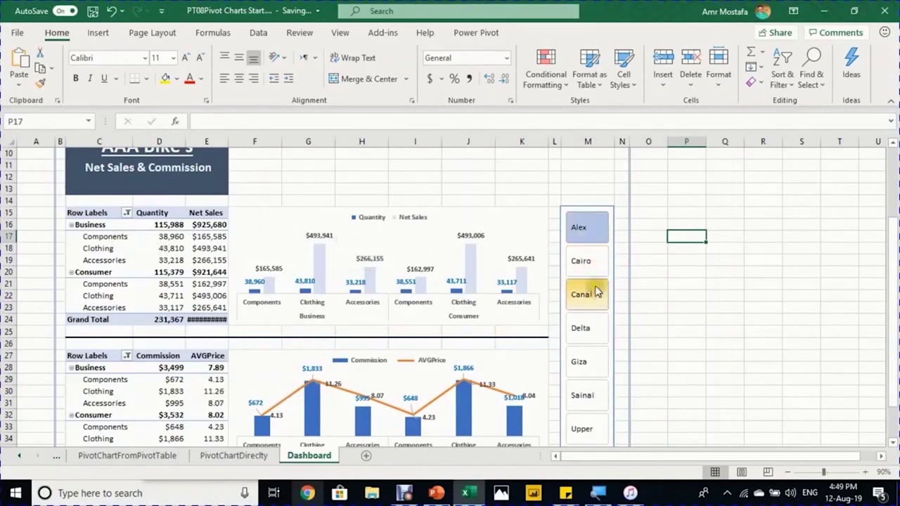
left_click(593, 206)
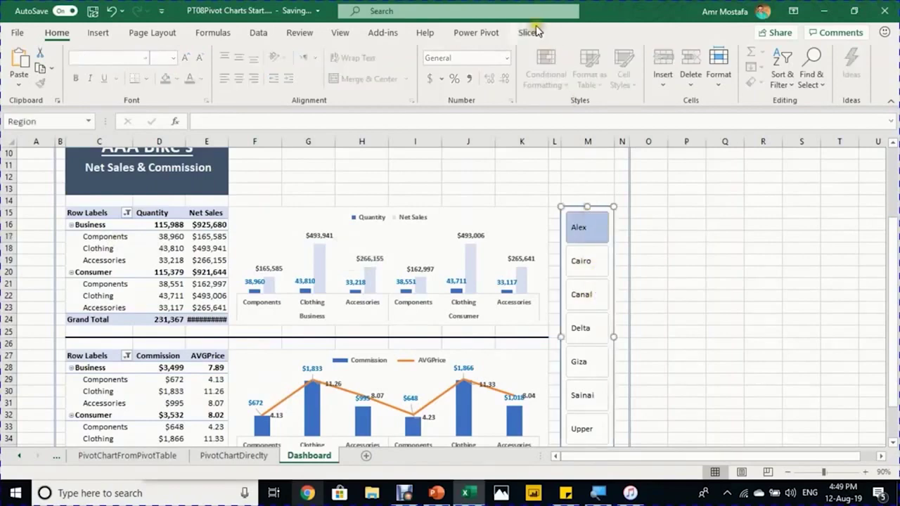
left_click(534, 32)
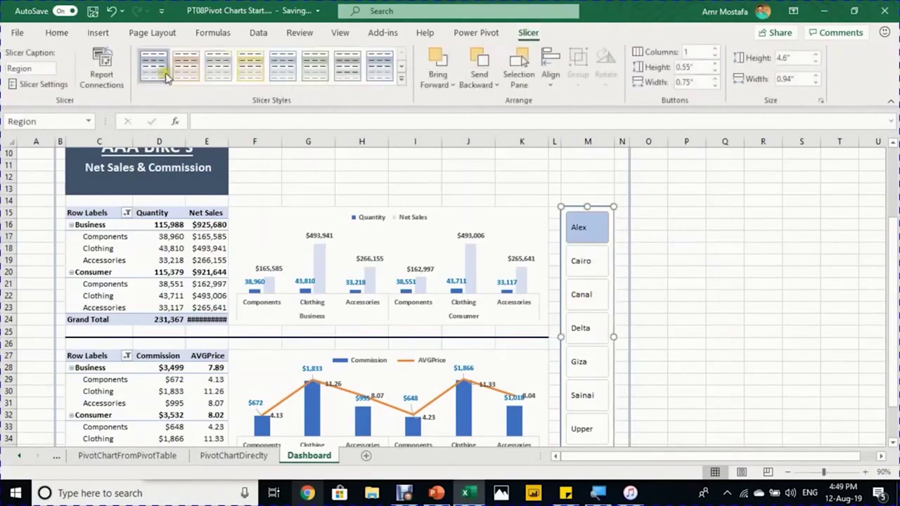
left_click(102, 69)
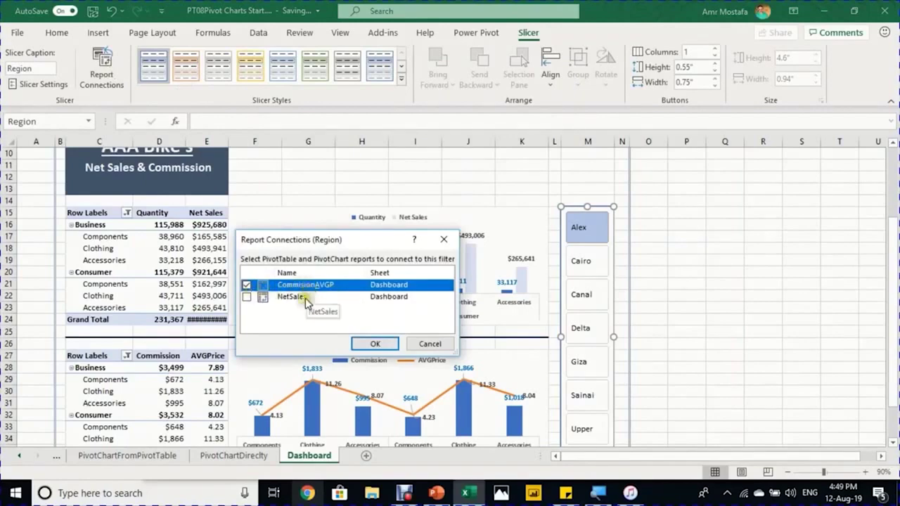
left_click(246, 298)
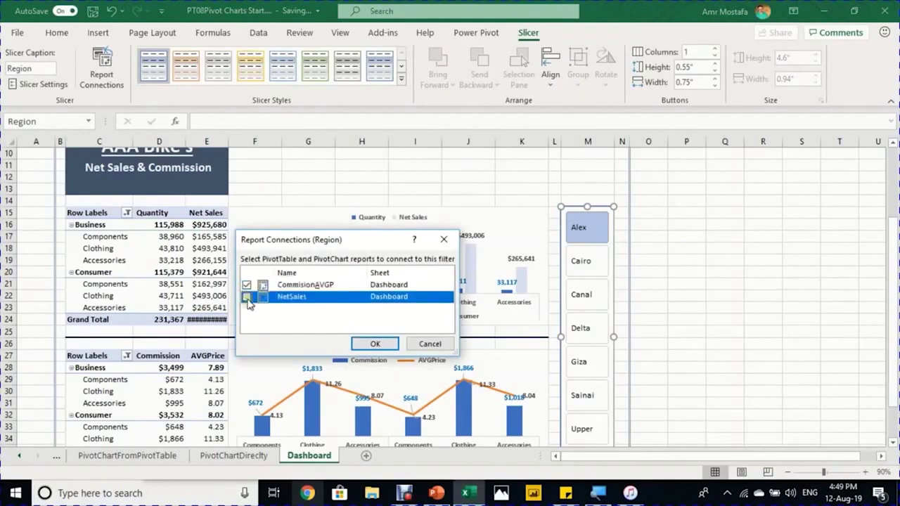
left_click(375, 344)
Step: Test the Region slicer by filtering to Canal and to Delta, and clear its filter
left_click(587, 295)
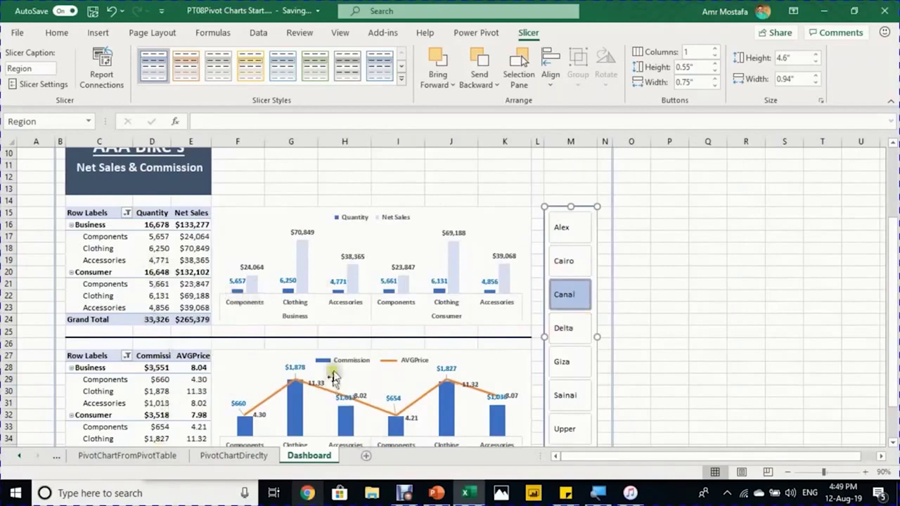
left_click(578, 335)
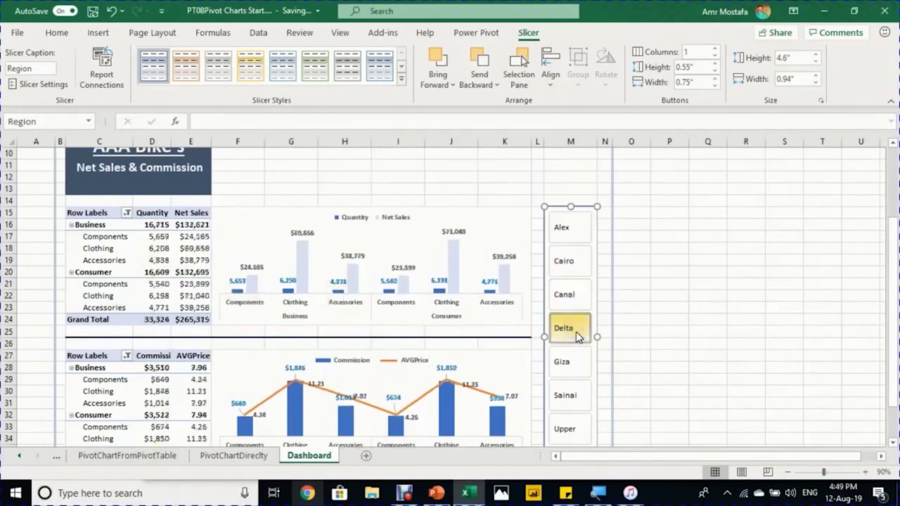
right_click(585, 206)
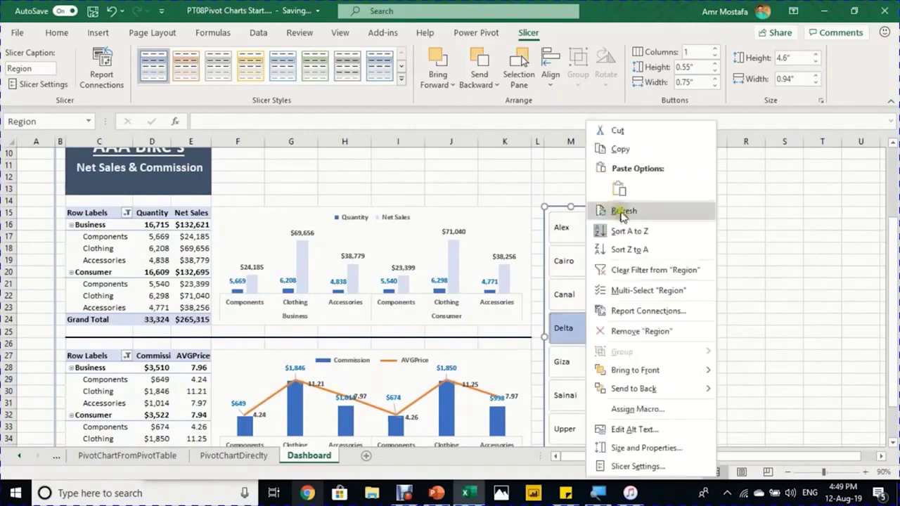
left_click(655, 275)
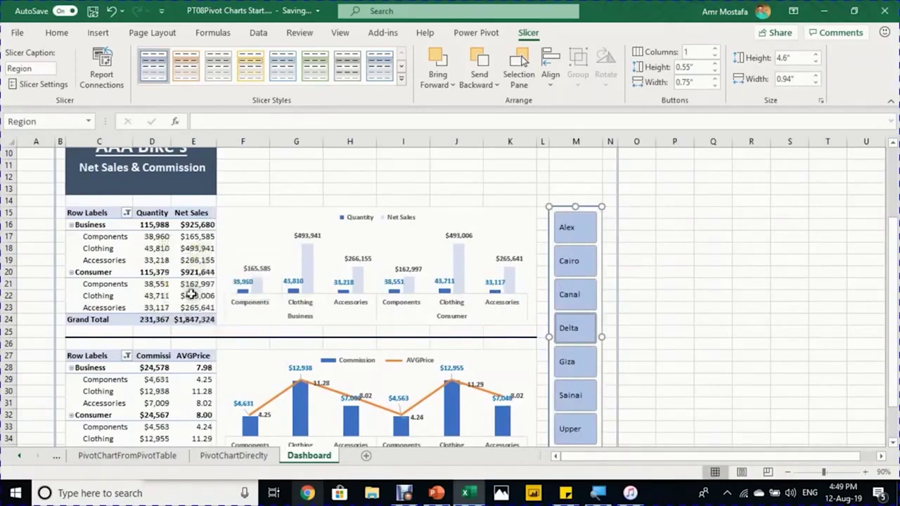
Step: Turn off autofitting column widths on update in the NetSales pivot table's options
left_click(184, 272)
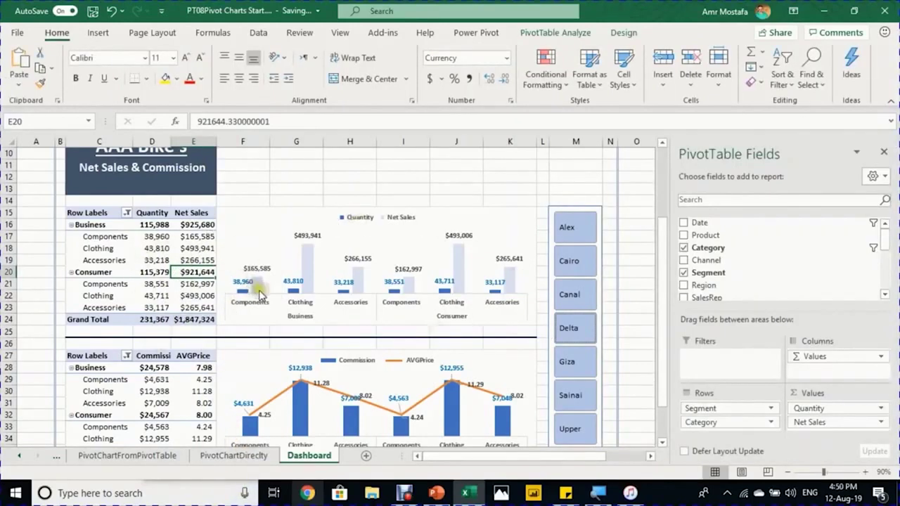
mouse_move(259, 295)
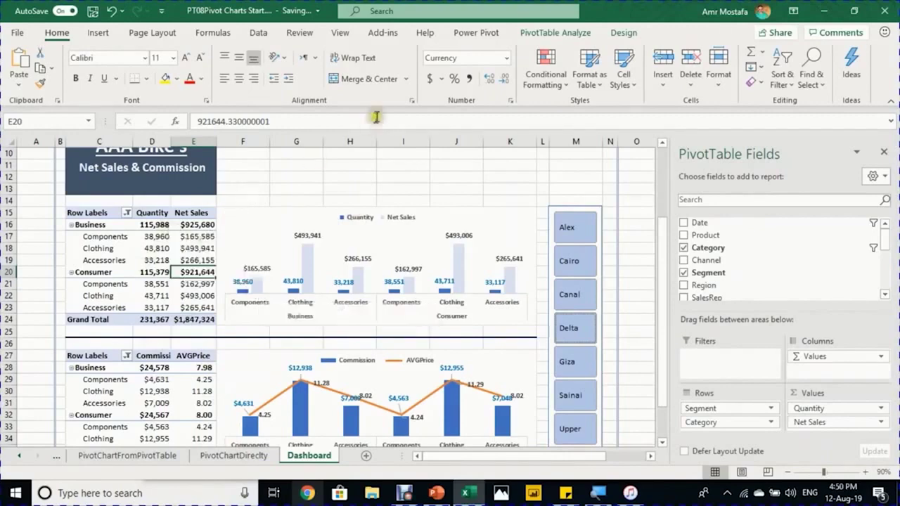
left_click(554, 35)
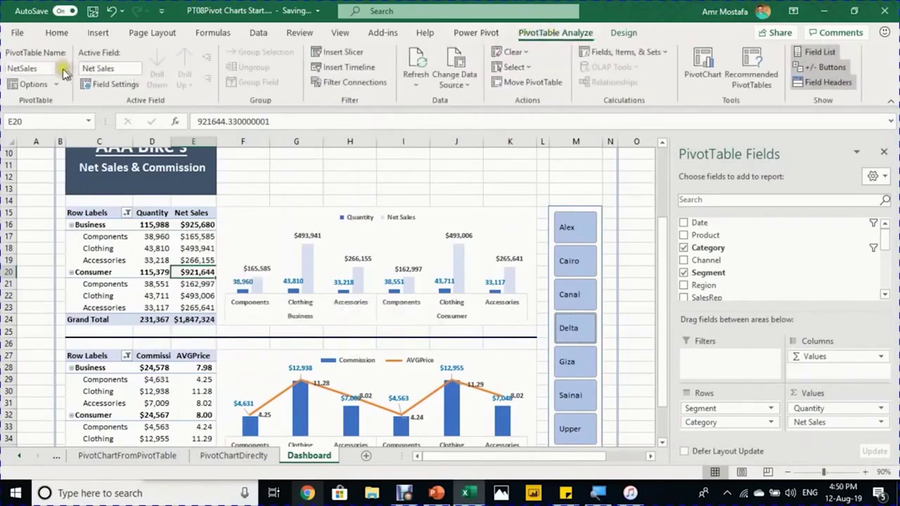
left_click(31, 83)
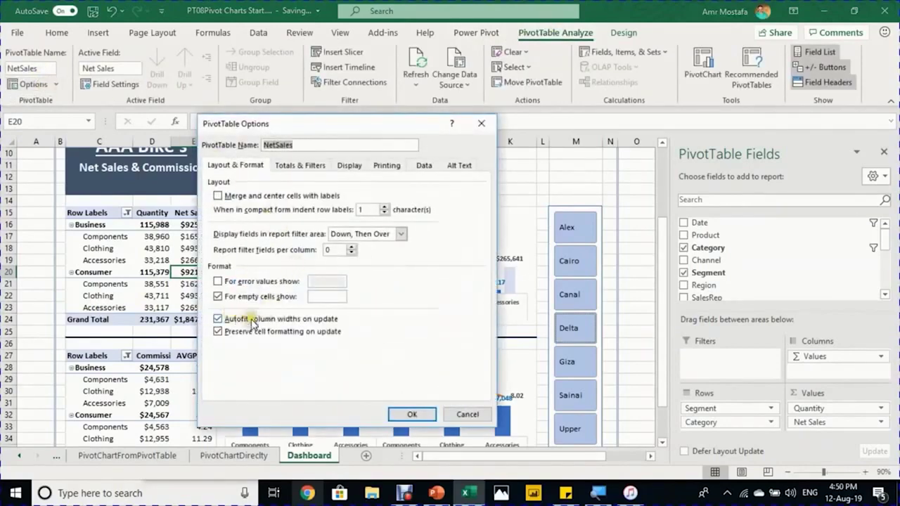
left_click(229, 320)
left_click(415, 415)
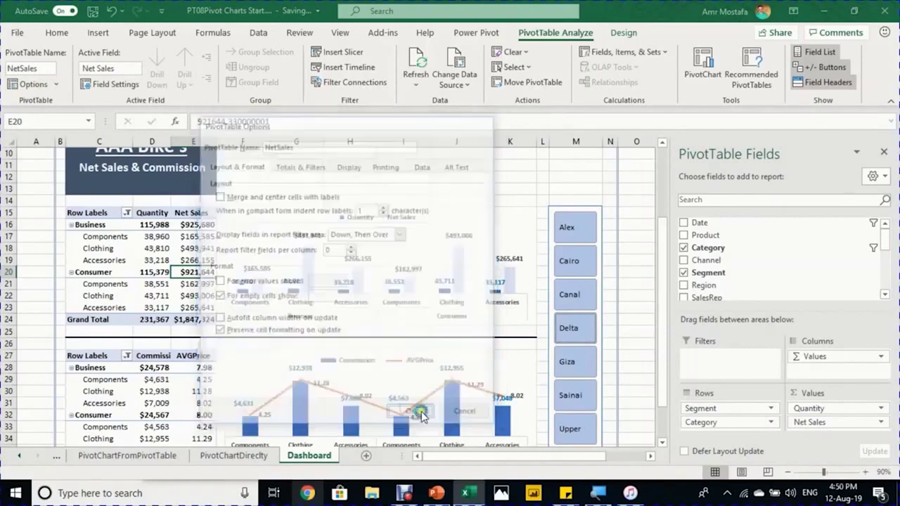
Step: Hide the expand/collapse buttons and field headers of the NetSales pivot table
left_click(150, 394)
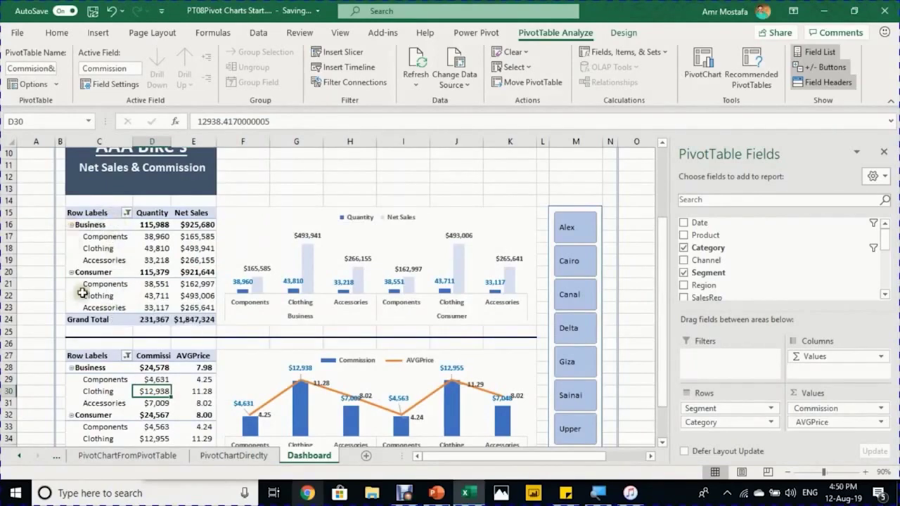
left_click(86, 238)
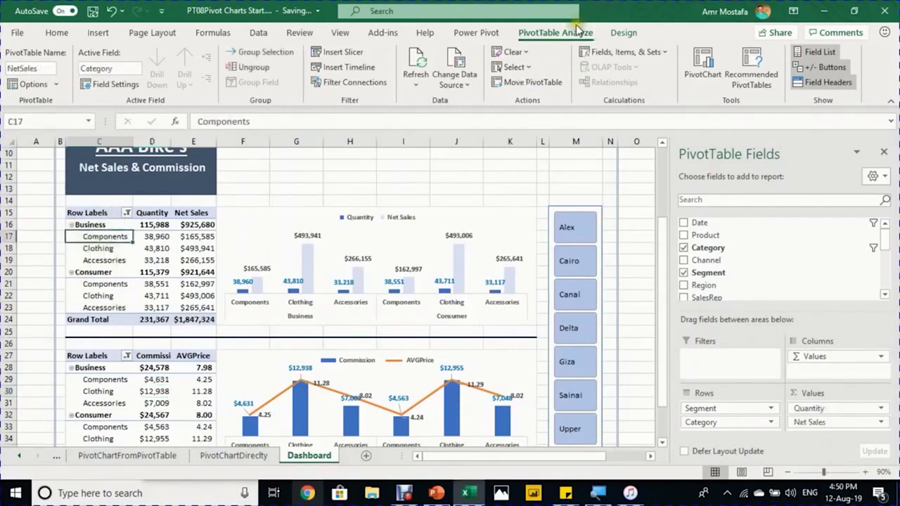
left_click(832, 68)
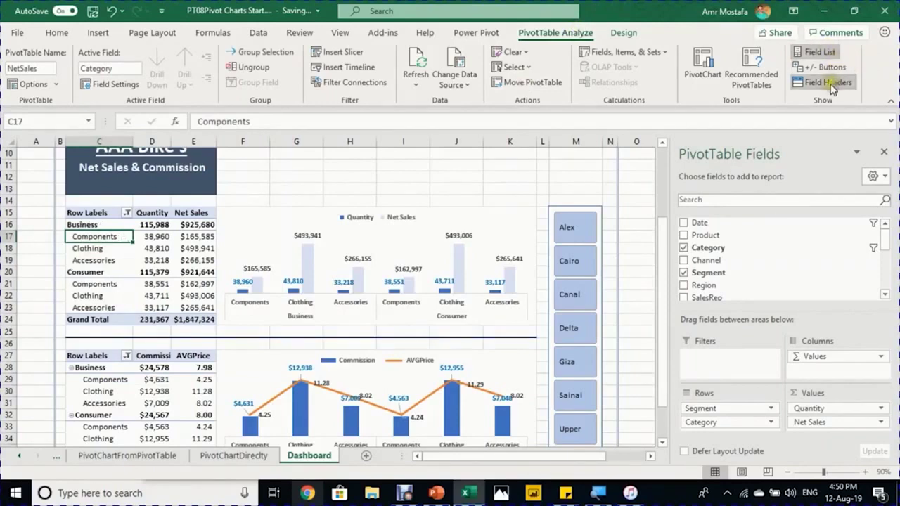
left_click(829, 82)
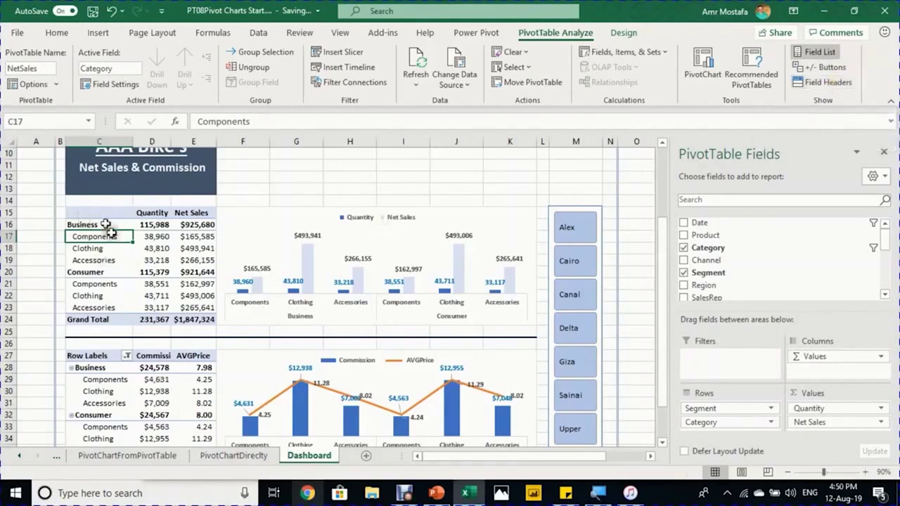
Step: Hide the field headers and expand/collapse buttons of the Commission and AVGPrice pivot table
left_click(104, 379)
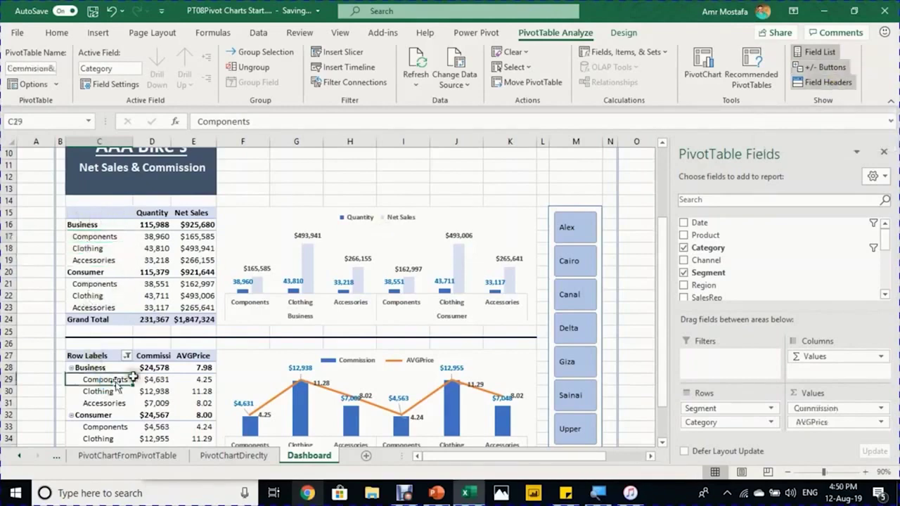
left_click(823, 83)
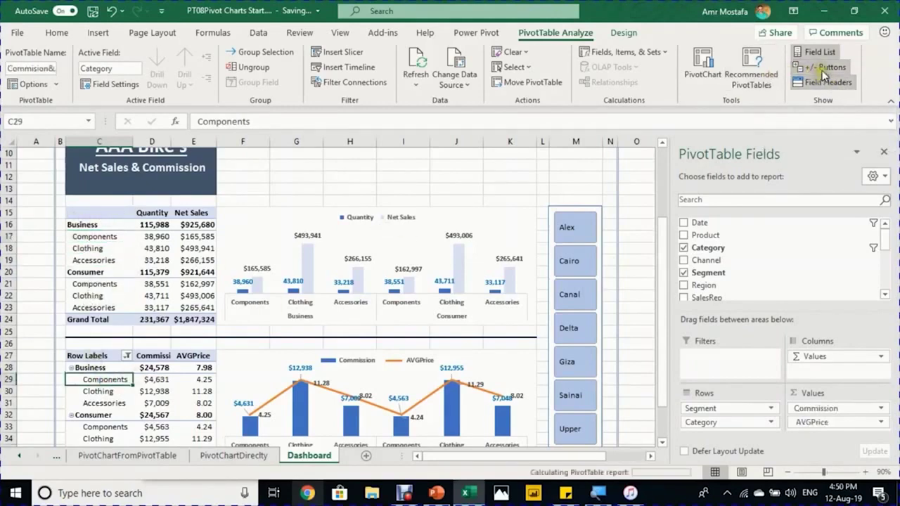
left_click(814, 69)
key("Right")
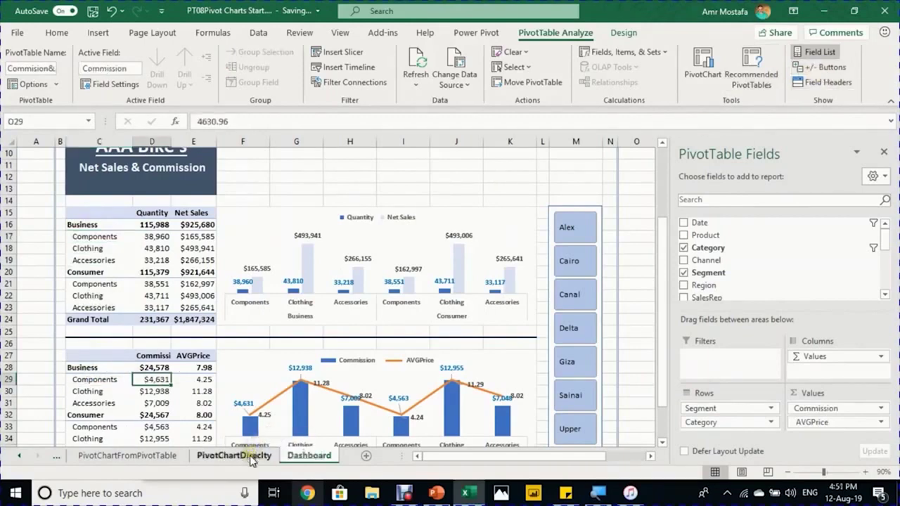
Step: Move the Date timeline from the PivotChartDirecly sheet to cell F7 of the Dashboard and enlarge it to about 6.78" by 1.46"
left_click(251, 457)
left_click(312, 362)
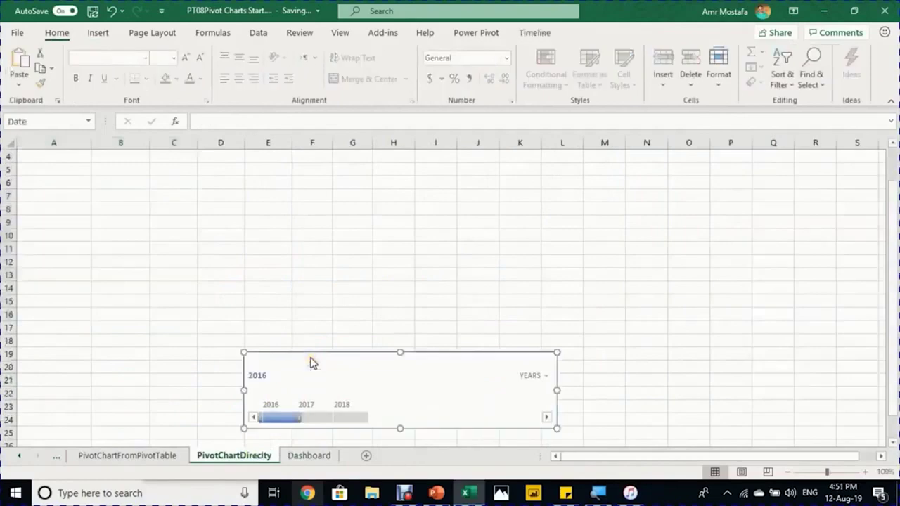
key("ctrl+x")
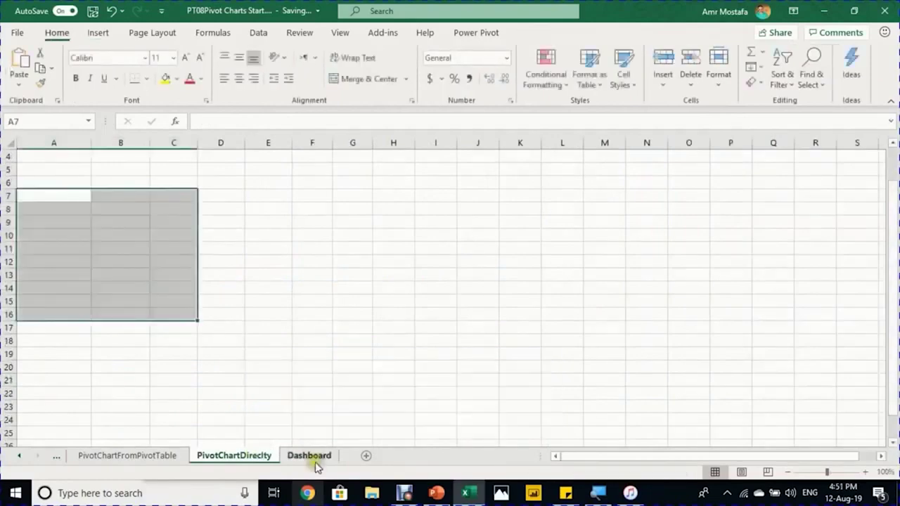
left_click(316, 457)
scroll(301, 211, "up", 1)
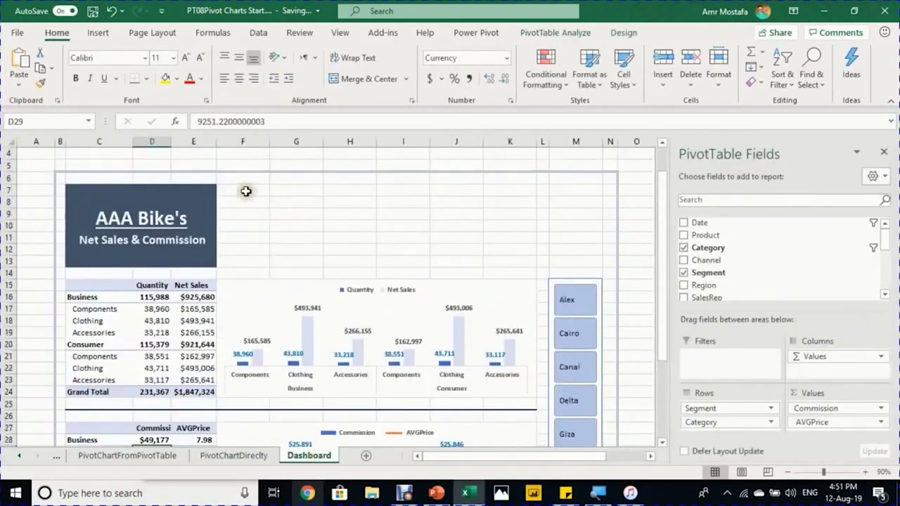
left_click(243, 191)
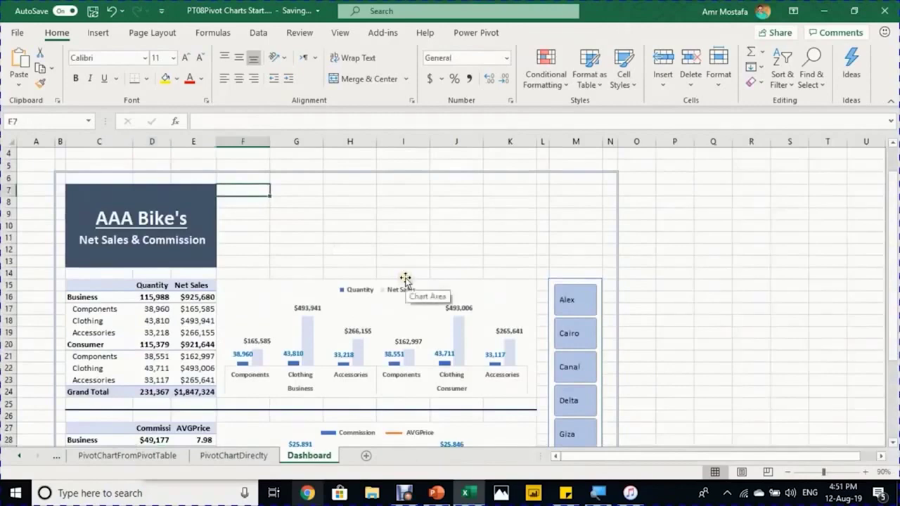
key("ctrl+v")
left_click_drag(498, 219, 602, 217)
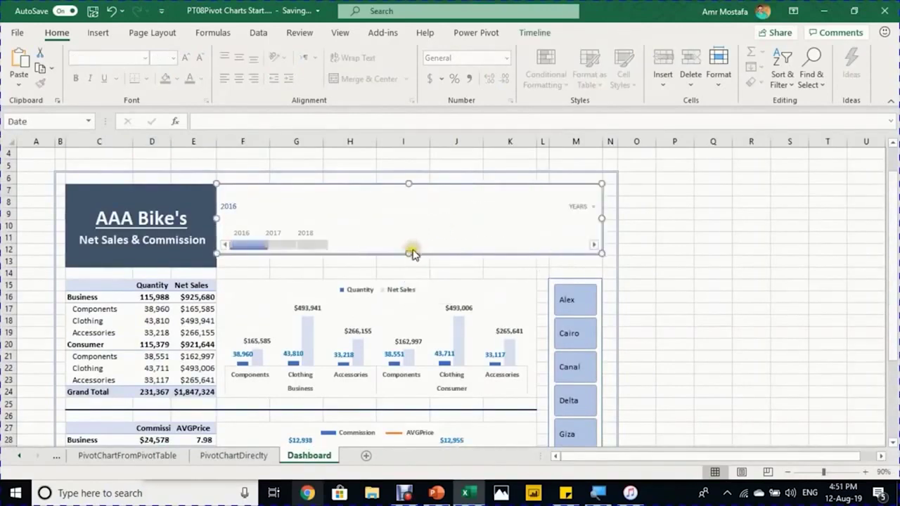
left_click_drag(409, 255, 409, 266)
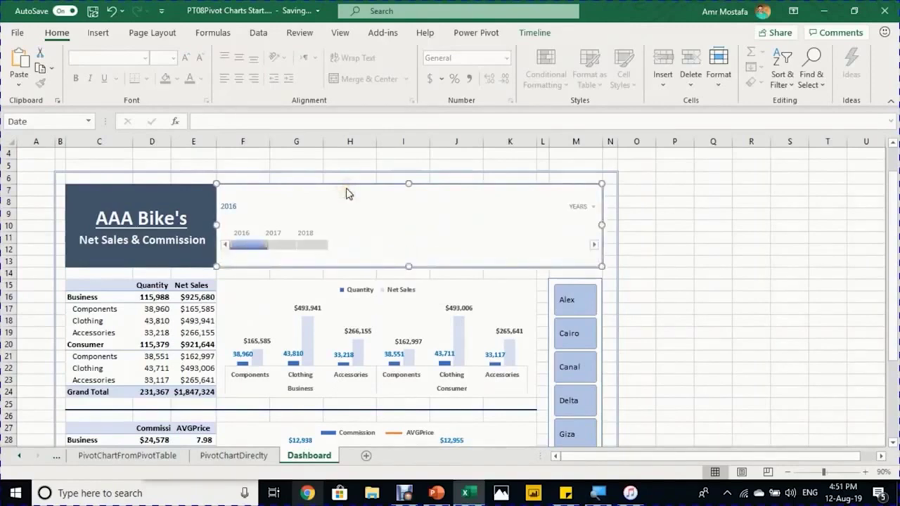
Step: Connect the Date timeline to the NetSales pivot table as well through its report connections
left_click(540, 32)
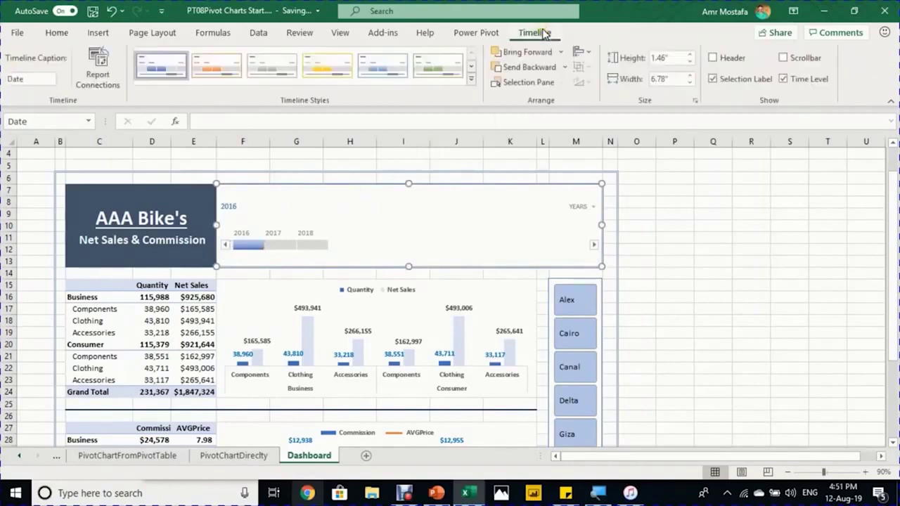
left_click(94, 76)
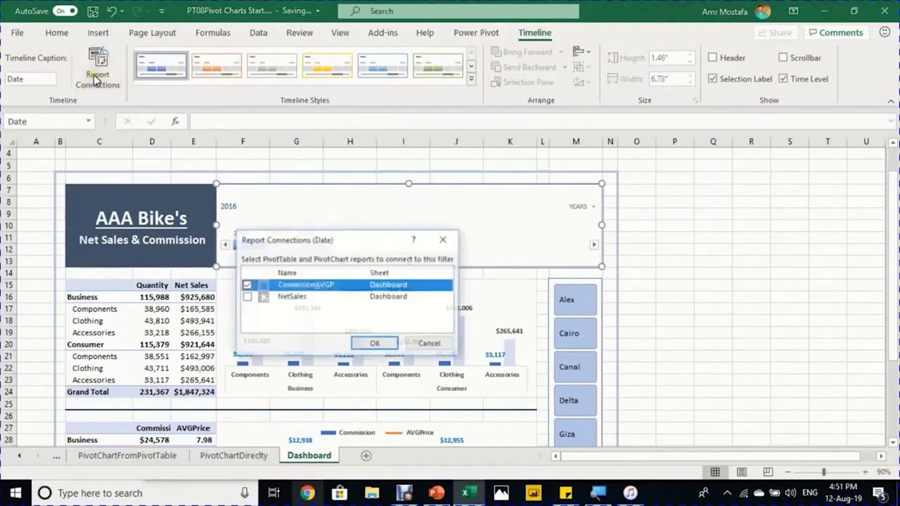
left_click(246, 298)
left_click(372, 344)
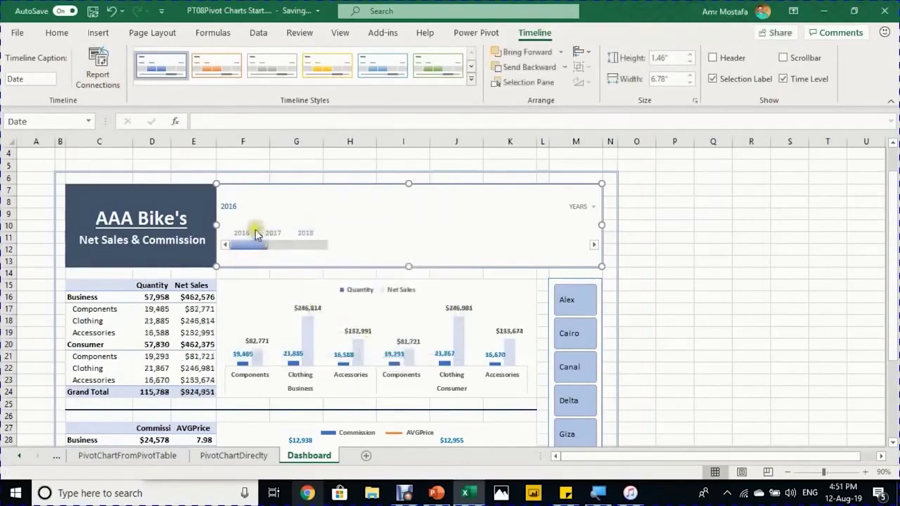
Step: Set the Date timeline's level to quarters, filter the dashboard to Q1 2017, and check both pivot tables and charts
left_click(324, 245)
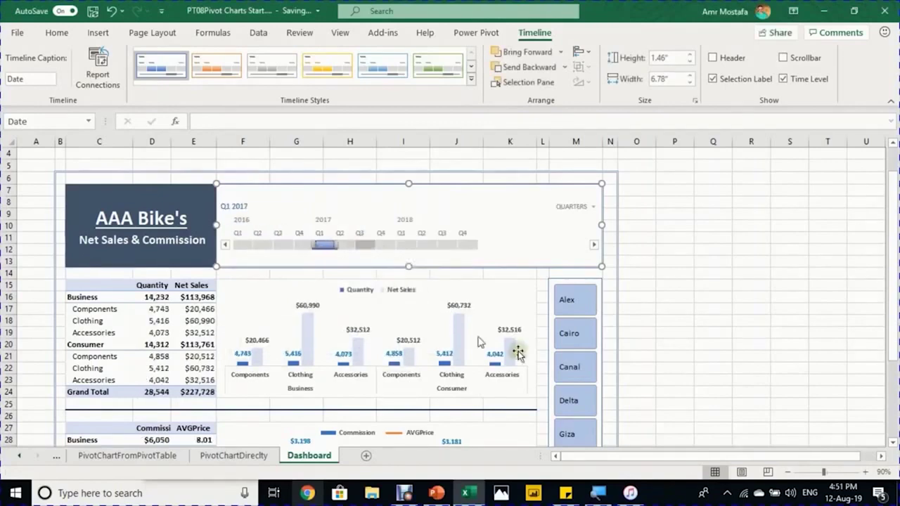
scroll(361, 283, "down", 2)
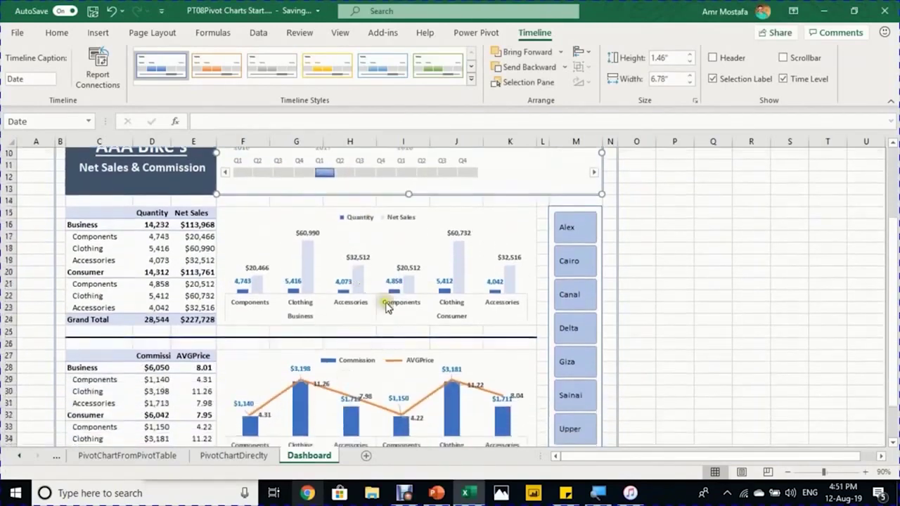
scroll(381, 302, "down", 1)
left_click(716, 271)
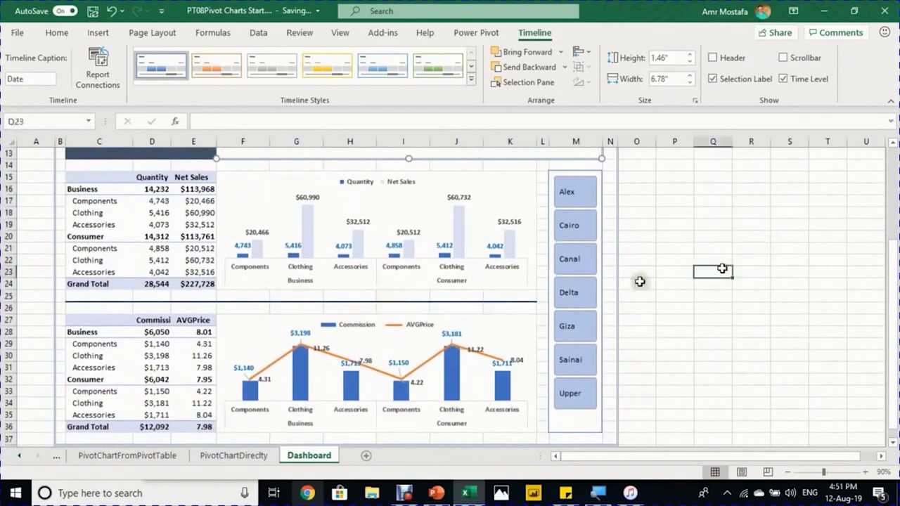
scroll(644, 279, "up", 1)
scroll(644, 278, "up", 3)
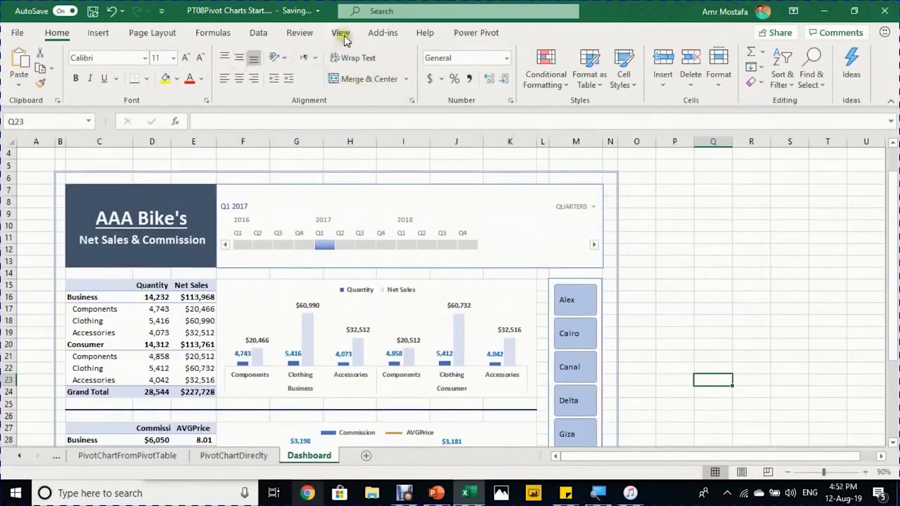
Step: Hide the gridlines, headings and formula bar on the Dashboard sheet and collapse the ribbon
left_click(340, 33)
left_click(175, 77)
left_click(213, 80)
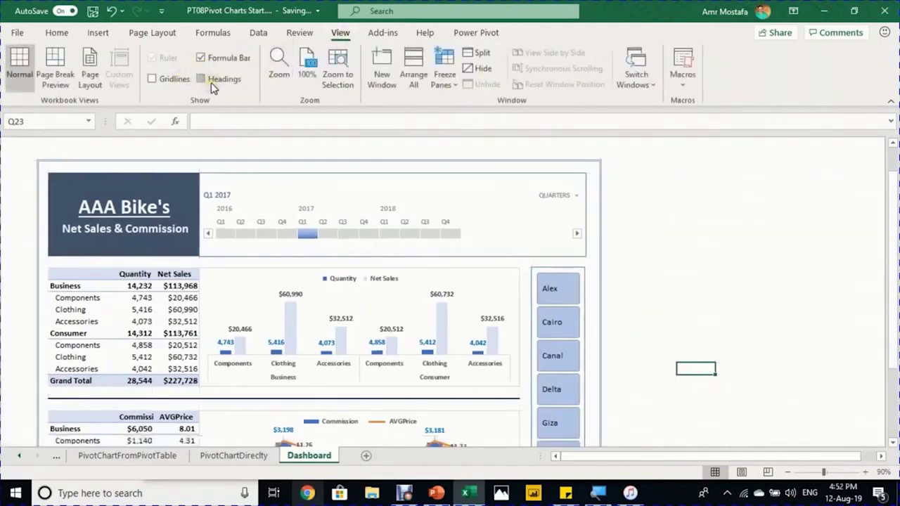
left_click(223, 62)
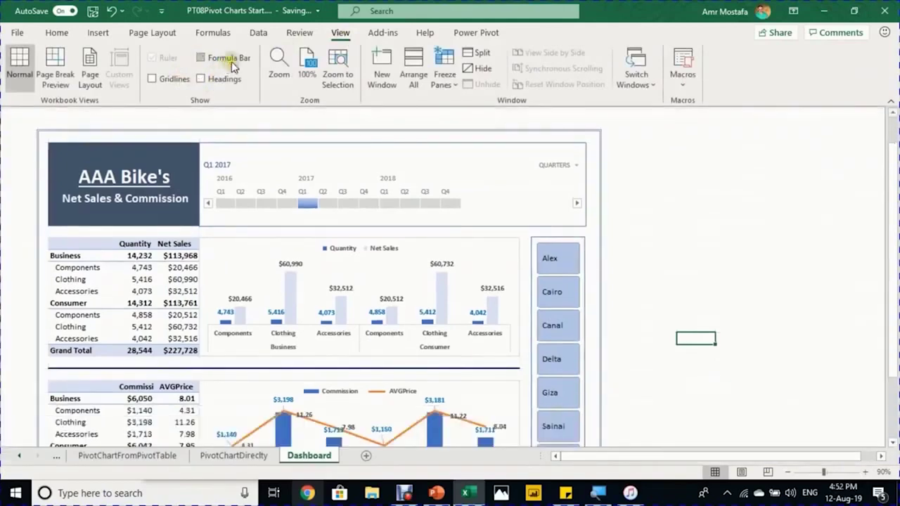
left_click(893, 102)
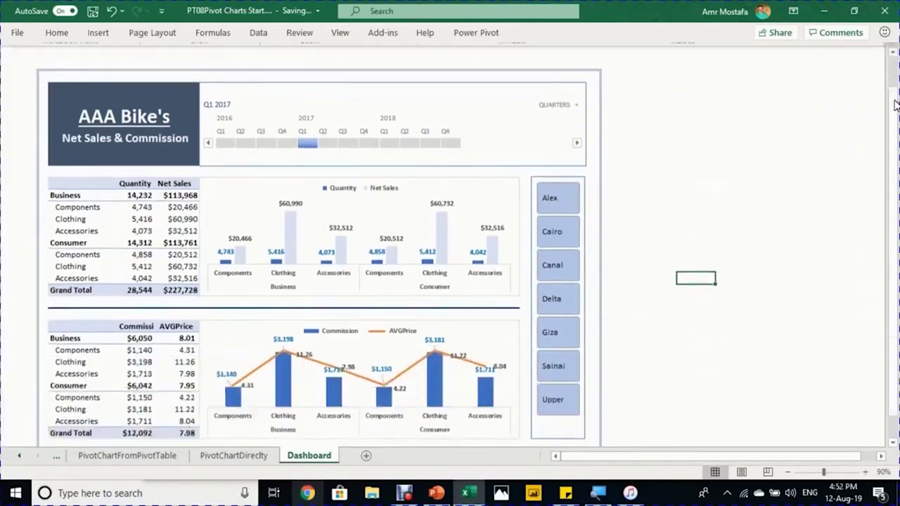
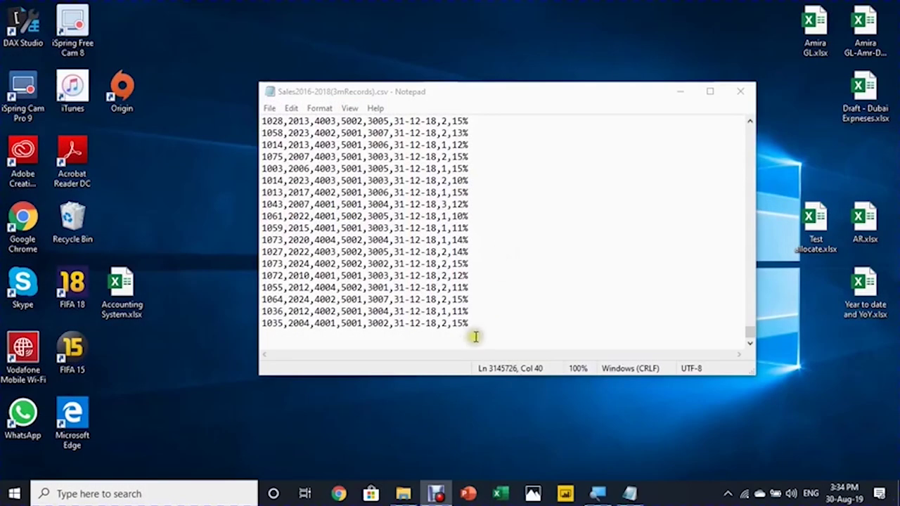
left_click(482, 323)
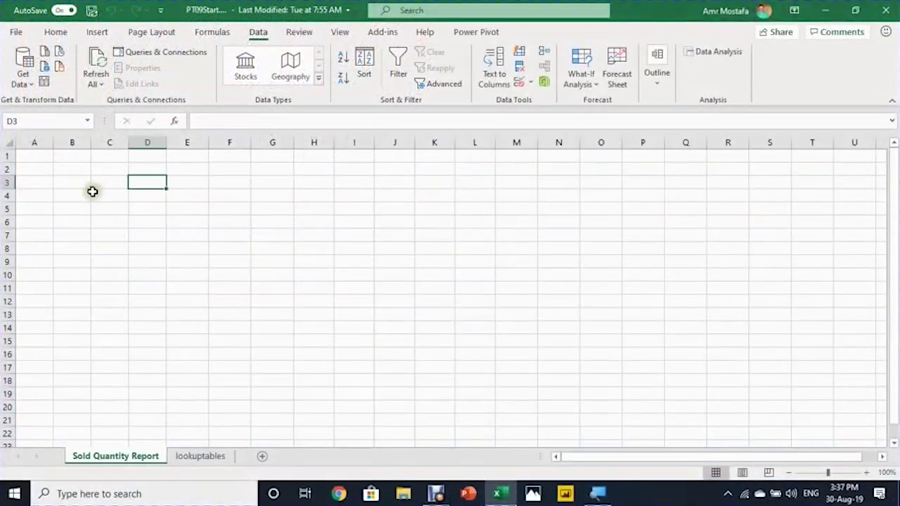
Step: Import Sales2016-2018(3mRecords).csv from the PT09 folder as a text/CSV source and open it for transformation in the Power Query Editor
left_click(98, 195)
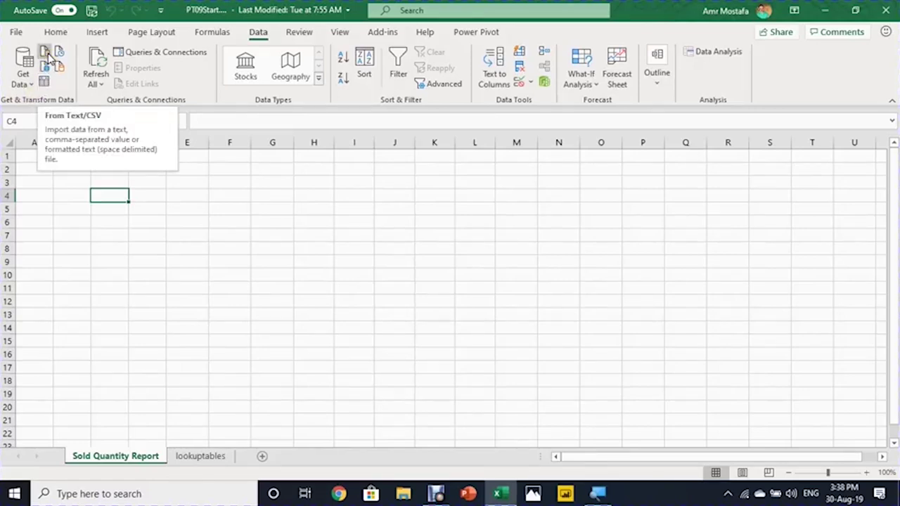
left_click(26, 83)
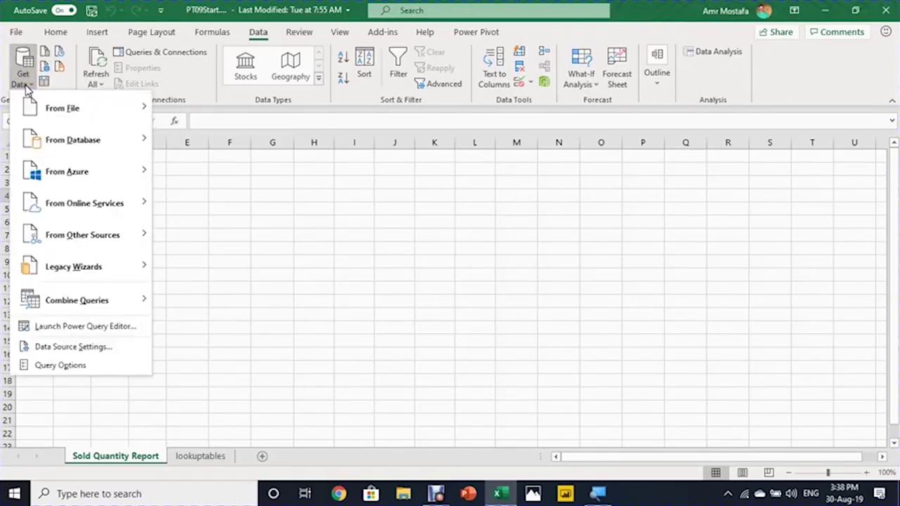
mouse_move(40, 107)
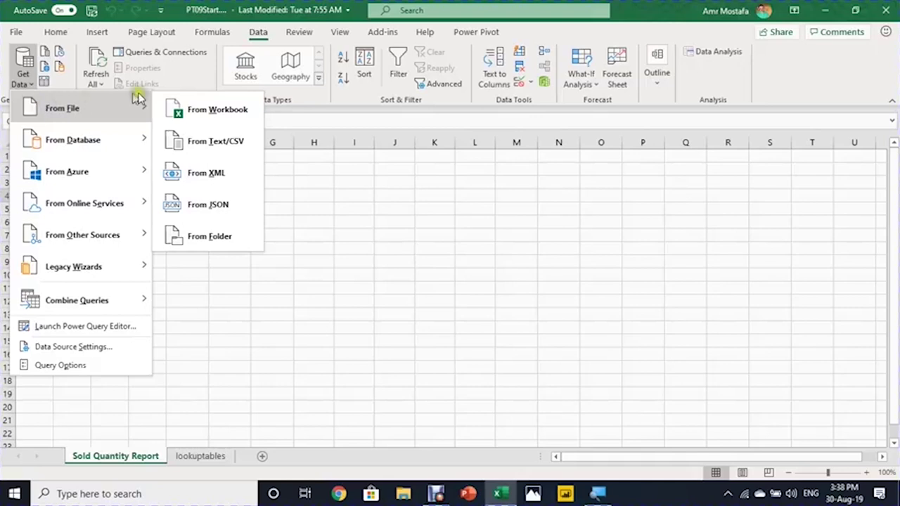
left_click(210, 143)
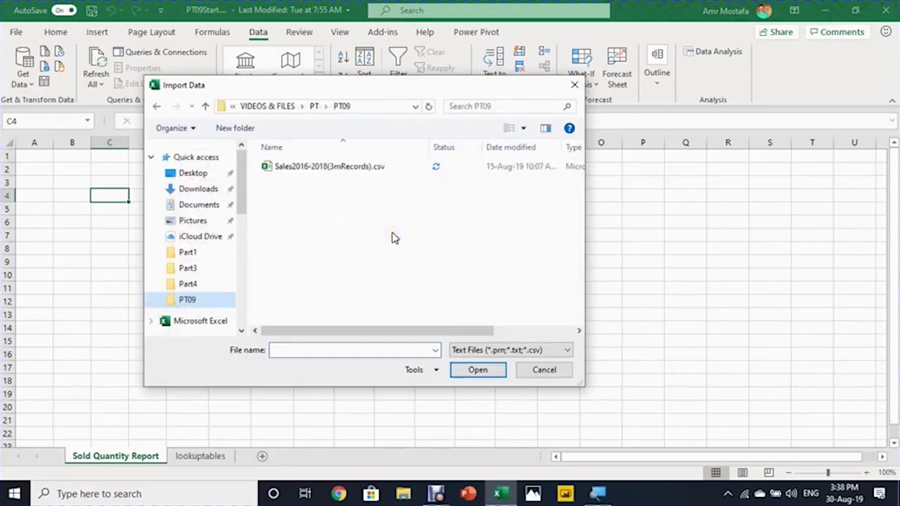
left_click(350, 169)
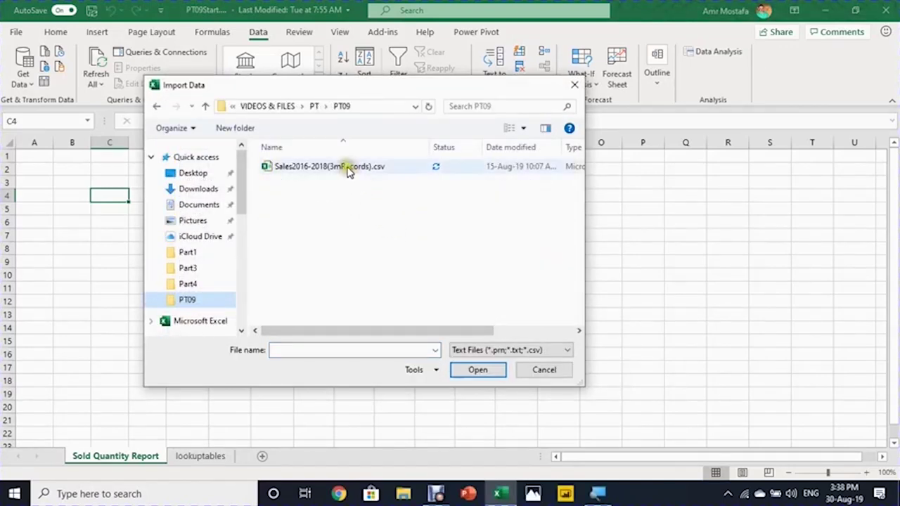
left_click(479, 371)
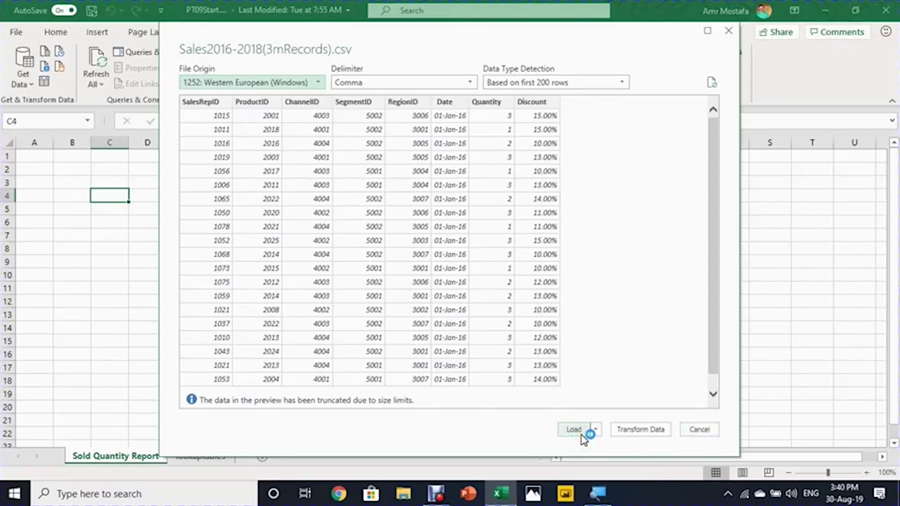
left_click(641, 437)
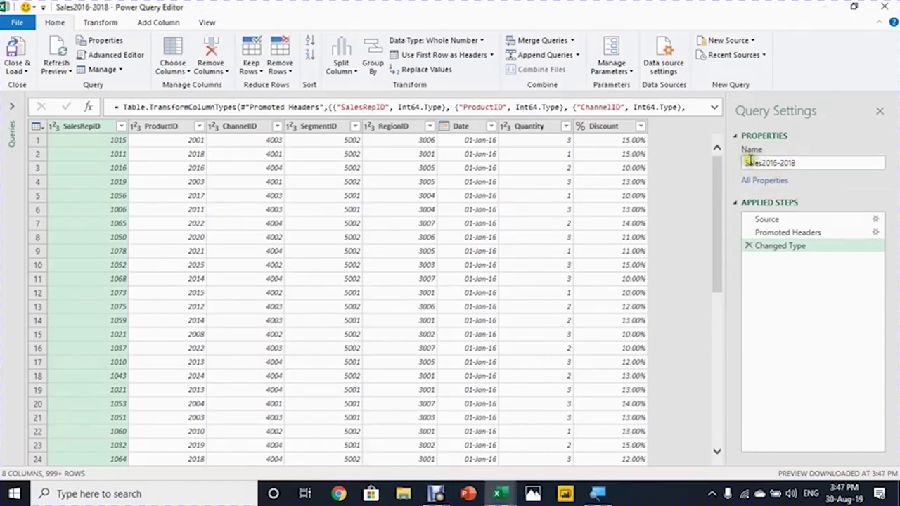
Step: Examine the Sales2016-2018 query's name and applied steps, comparing the data at Source with the data at Changed Type
left_click(782, 166)
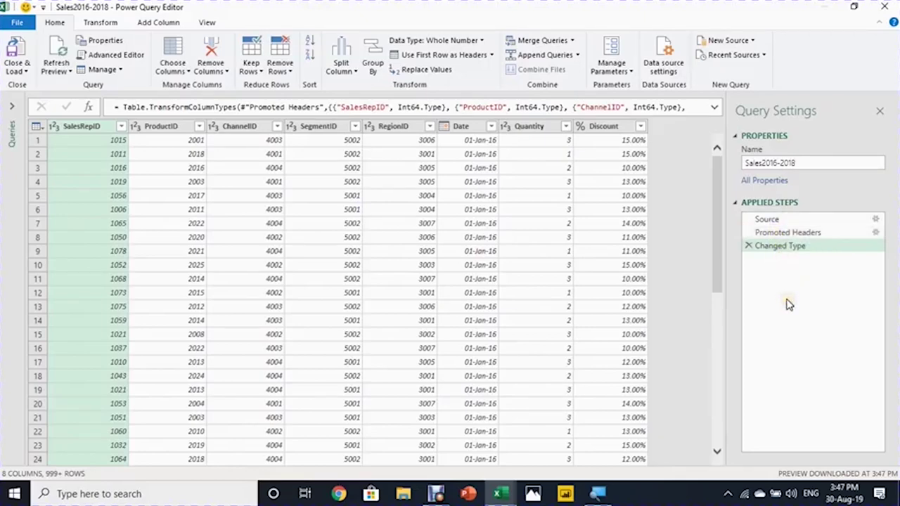
mouse_move(750, 218)
left_mouse_down()
mouse_move(761, 251)
mouse_move(783, 271)
left_mouse_up()
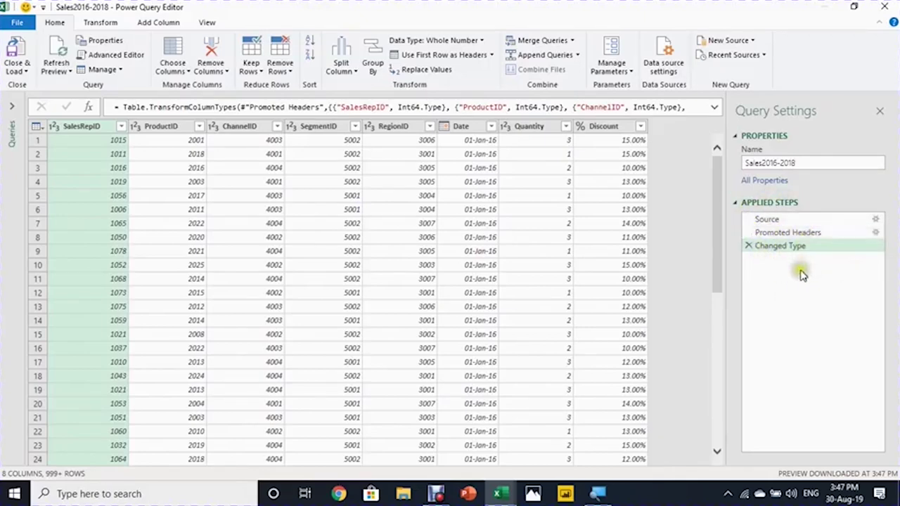
left_click(802, 224)
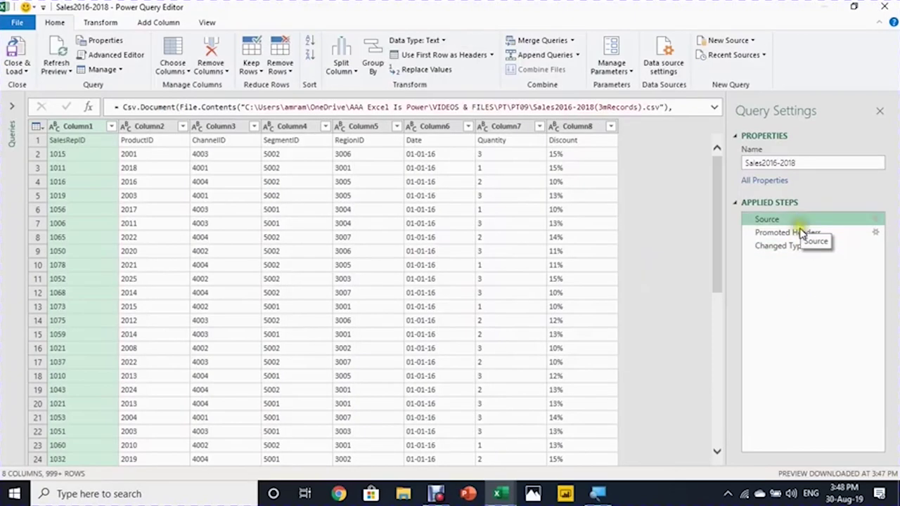
left_click(798, 245)
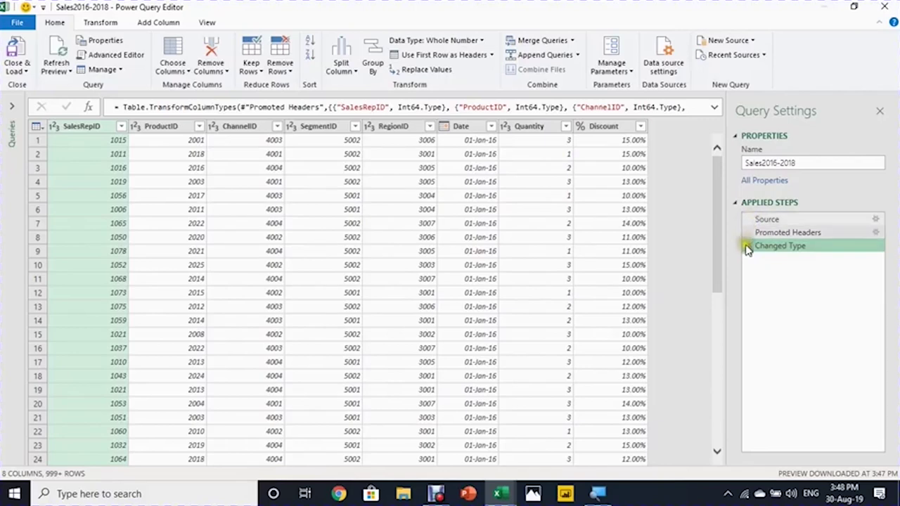
Step: Show the list of queries and look over the Transform, Add Column and View commands and the query's remaining columns
left_click(14, 107)
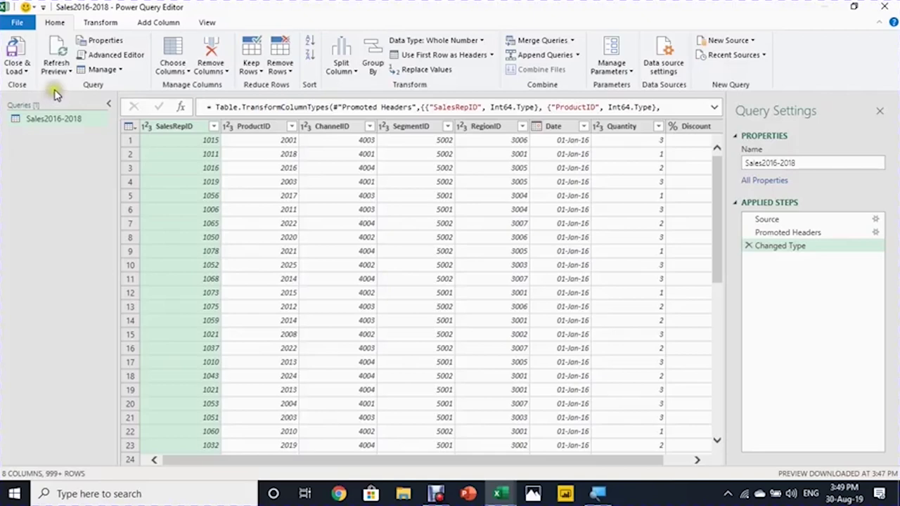
left_click(91, 24)
left_click(156, 23)
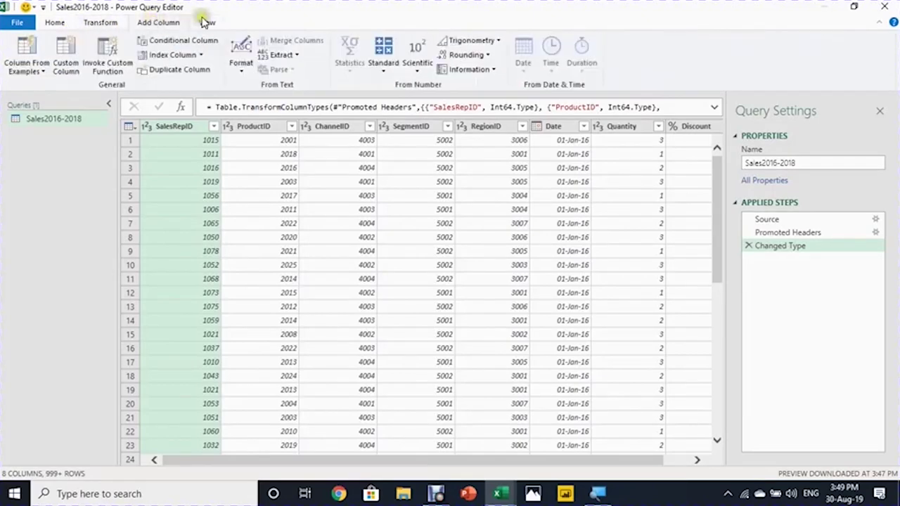
left_click(205, 22)
left_click(57, 24)
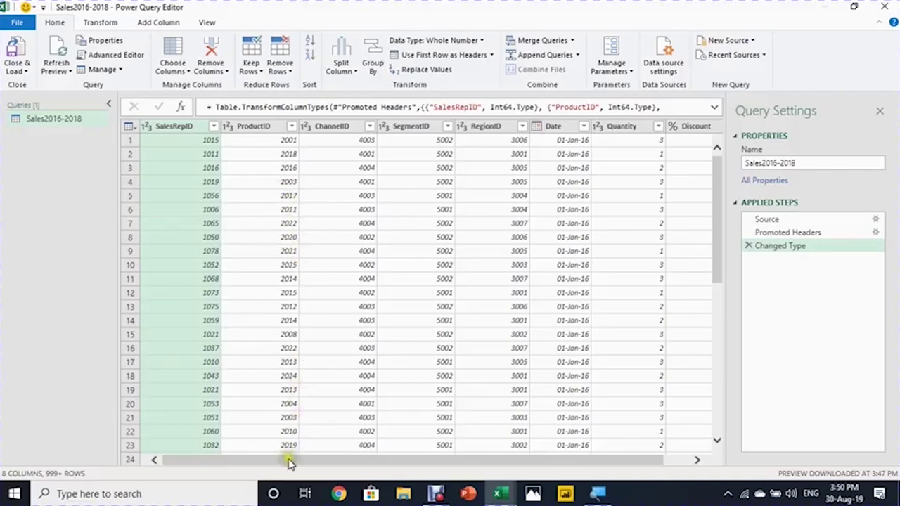
left_click_drag(287, 460, 251, 462)
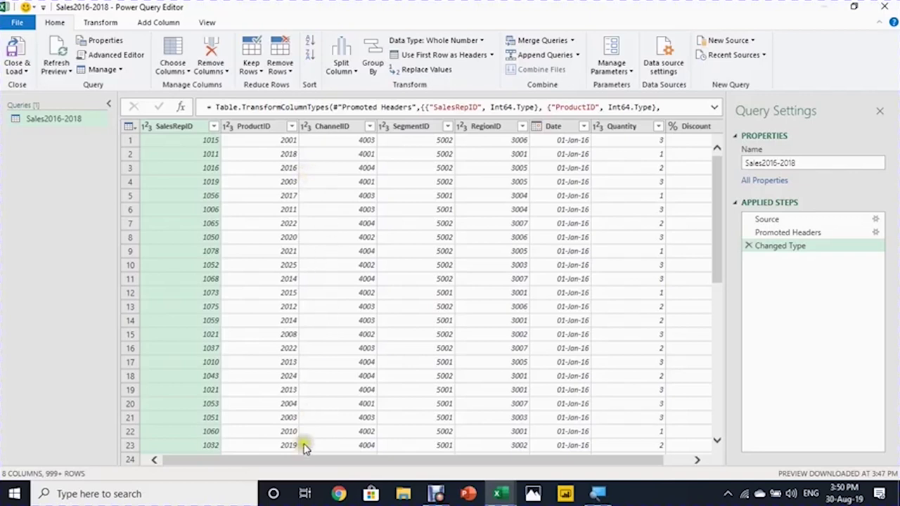
left_click_drag(308, 467, 371, 457)
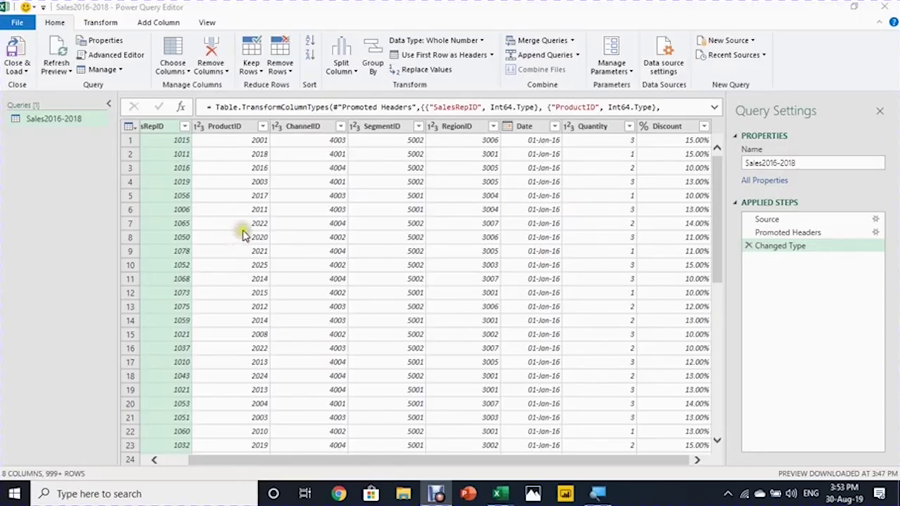
Step: Close the query editor and load the Sales2016-2018 query into the workbook as a PivotTable Report
left_click(27, 74)
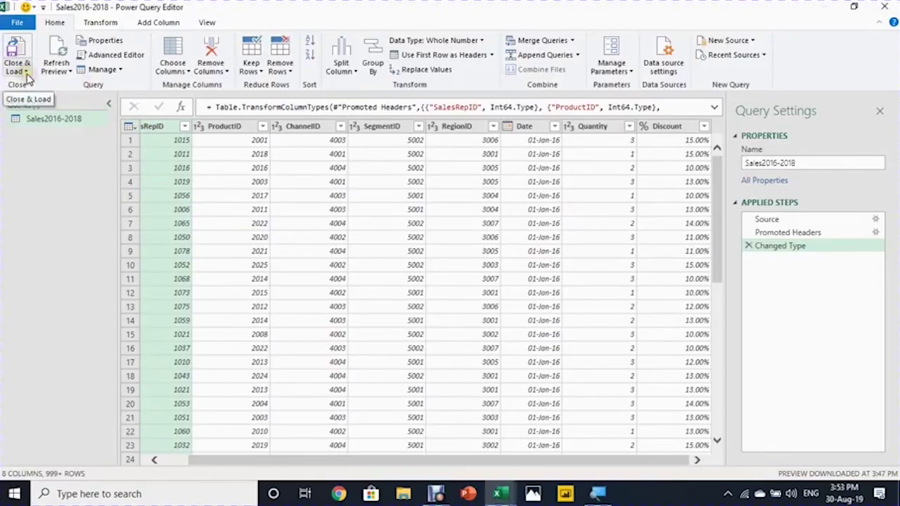
left_click(27, 72)
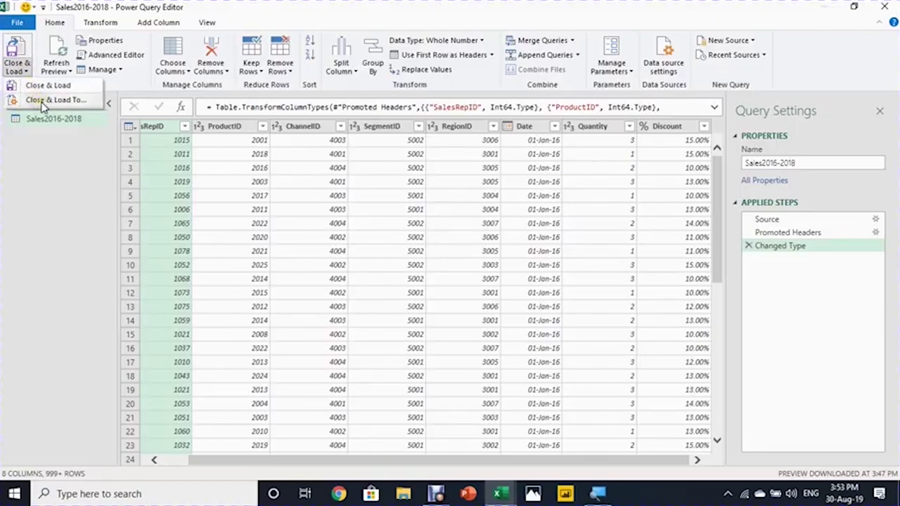
left_click(43, 103)
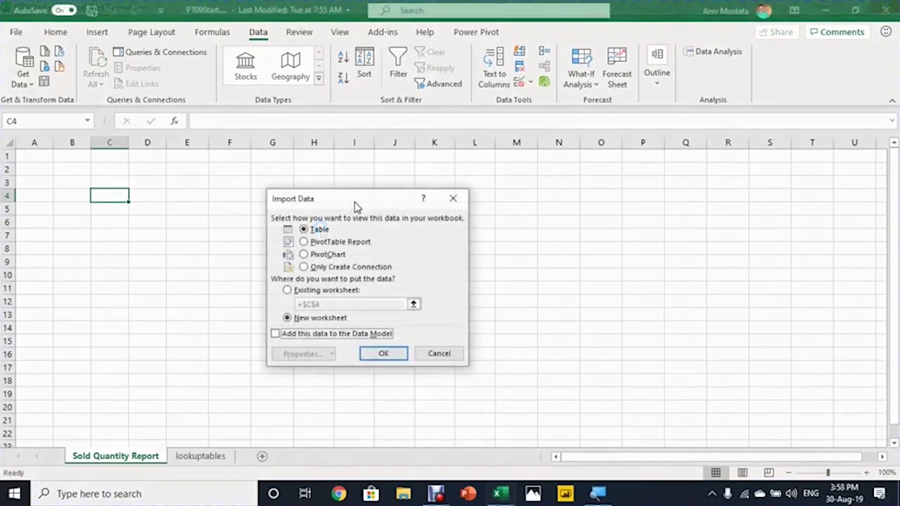
left_click(310, 243)
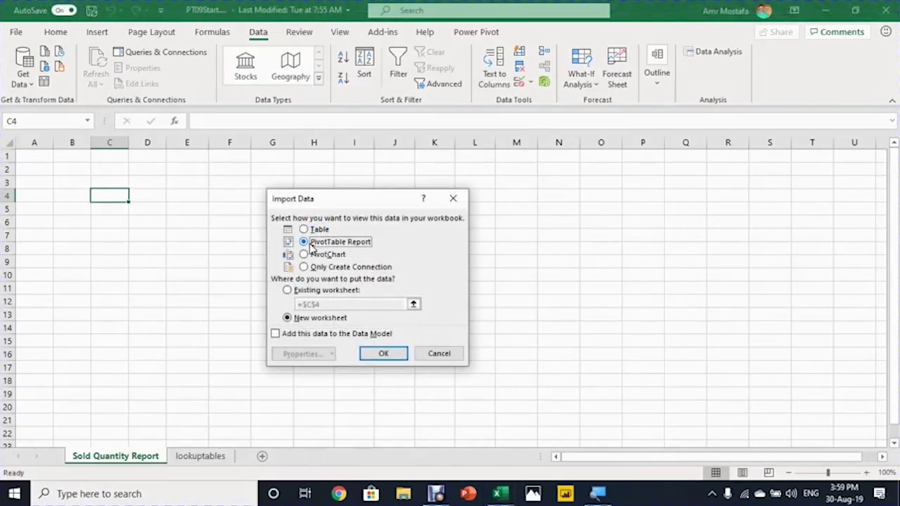
left_click(377, 356)
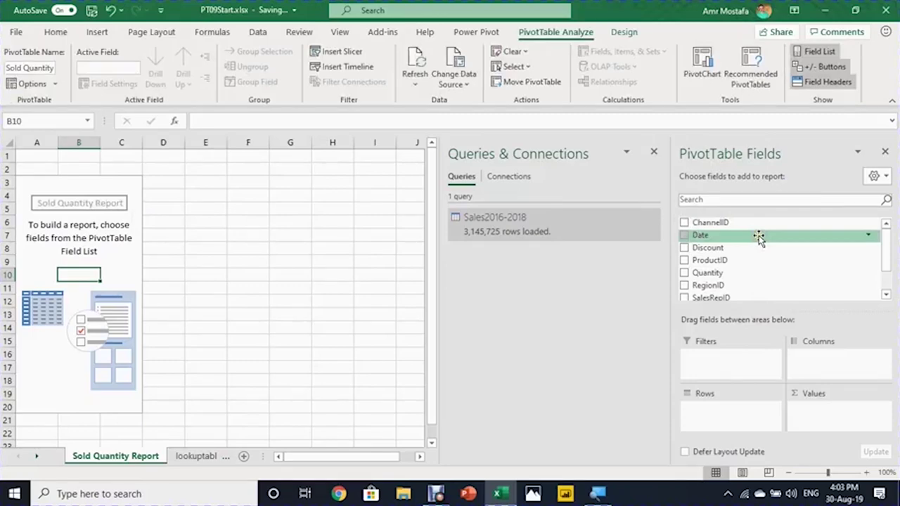
Step: Lay out the PivotTable with the Date months in rows and Years in columns, leaving out Quarters
left_click_drag(759, 238, 733, 417)
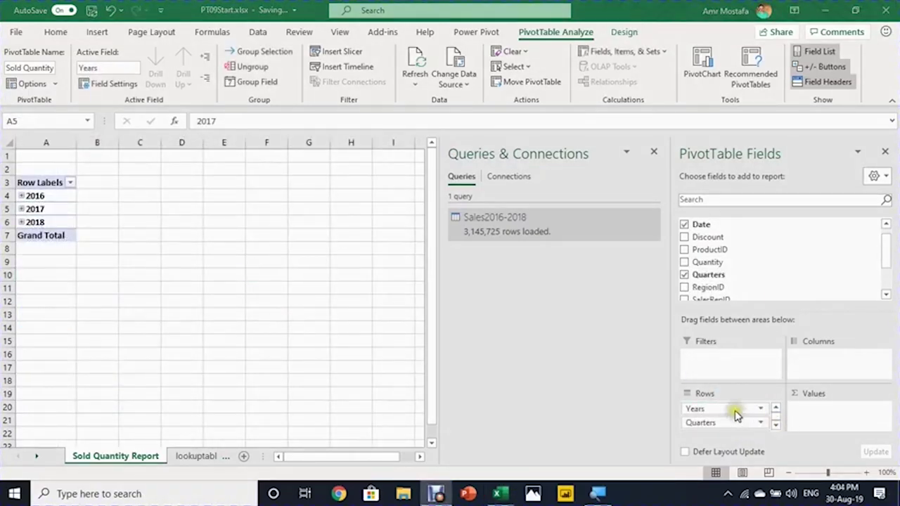
left_click(777, 427)
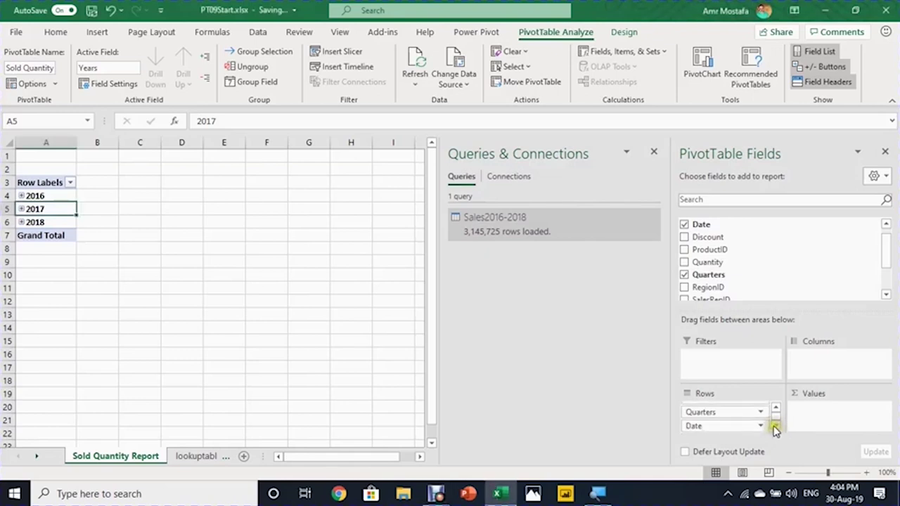
left_click_drag(716, 415, 817, 373)
left_click_drag(112, 143, 254, 145)
left_click(107, 222)
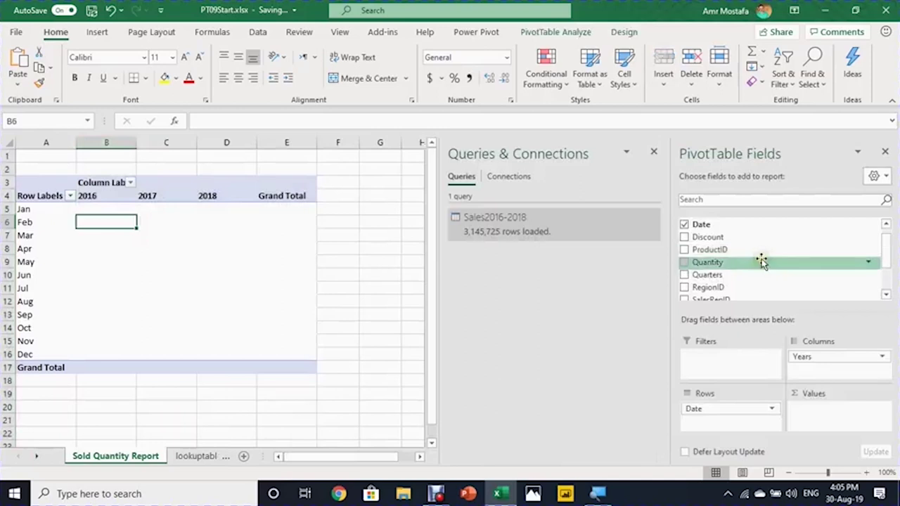
Step: Sum Quantity in the PivotTable's values and format the numbers with a thousands separator and no decimals
left_click_drag(761, 263, 834, 416)
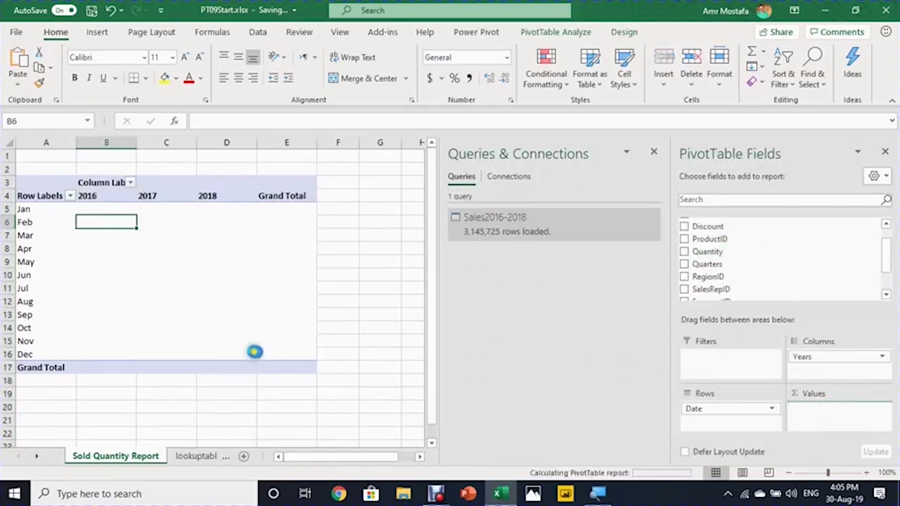
right_click(137, 208)
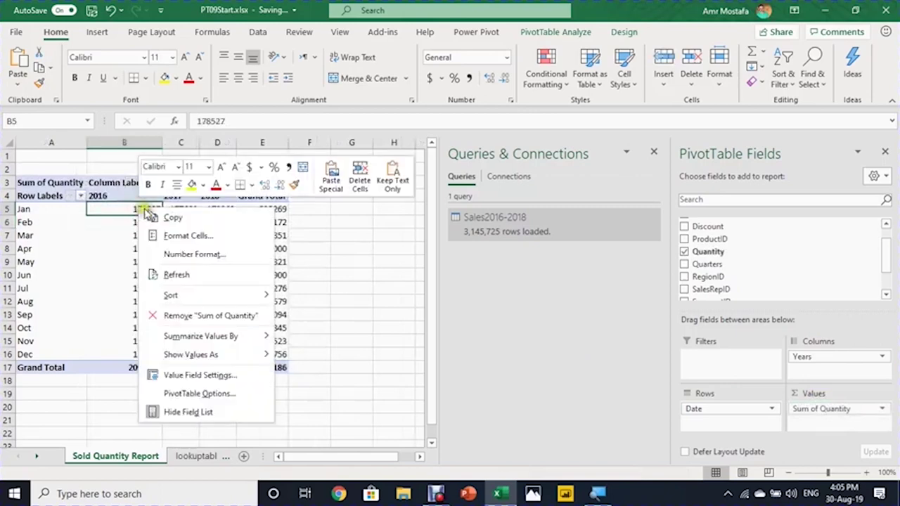
left_click(185, 254)
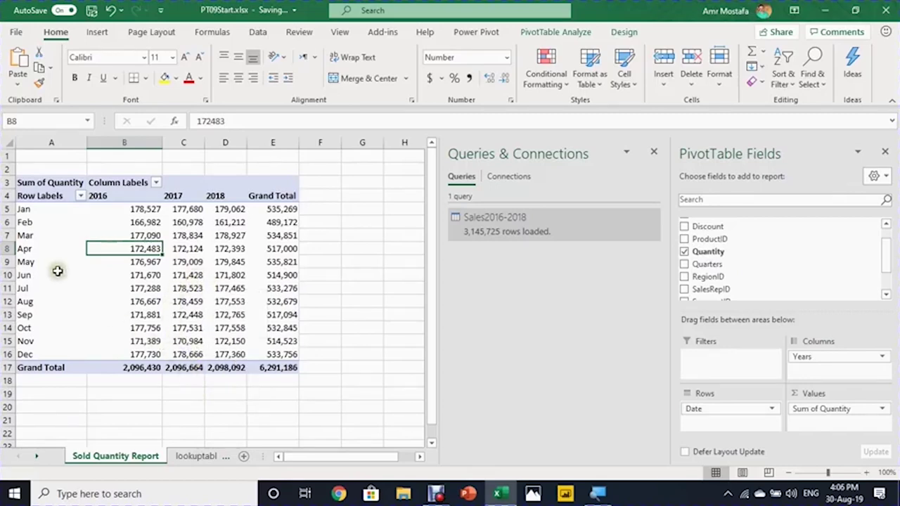
Step: Copy the entire monthly PivotTable and paste a duplicate below it at cell A21
left_click_drag(38, 209, 31, 341)
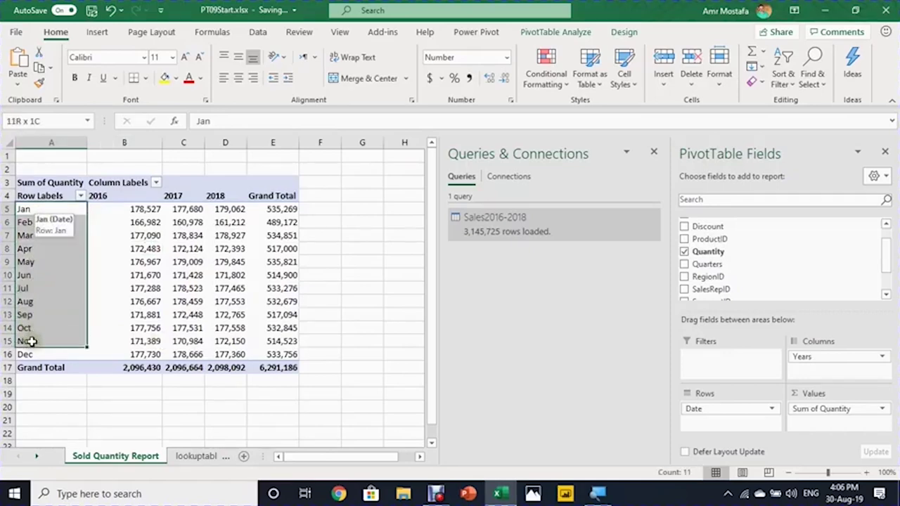
left_click(80, 185)
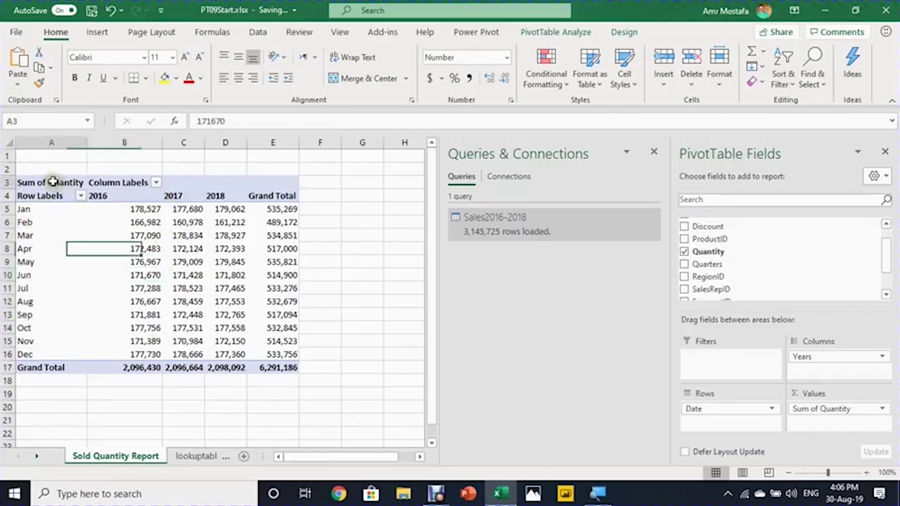
left_click_drag(52, 181, 260, 363)
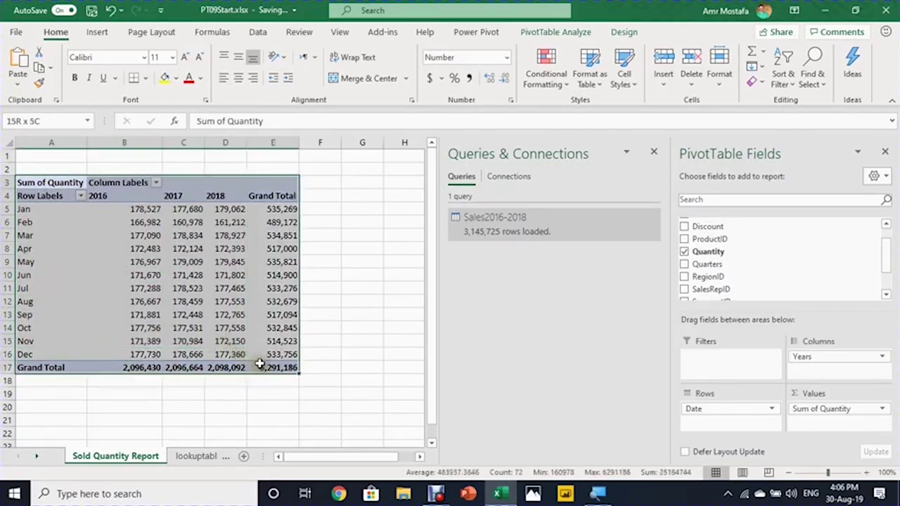
key("ctrl+c")
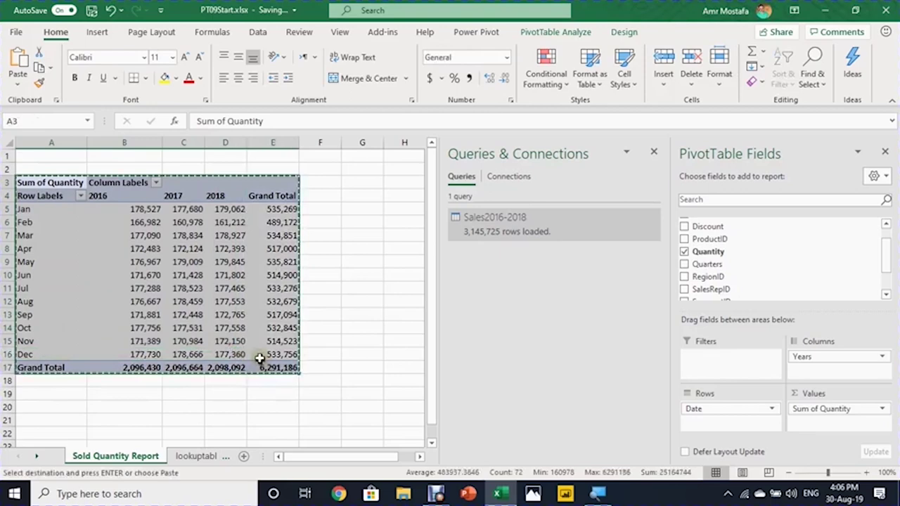
left_click(50, 420)
key("ctrl+v")
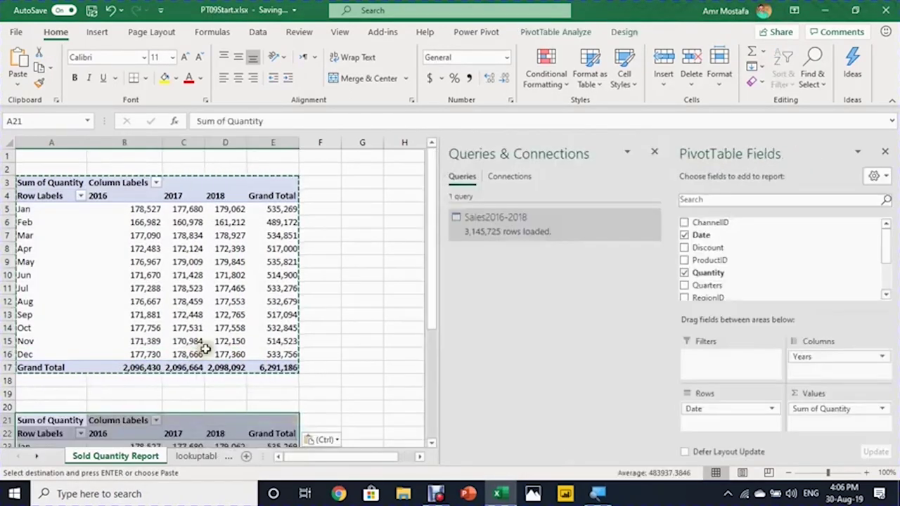
scroll(205, 349, "down", 5)
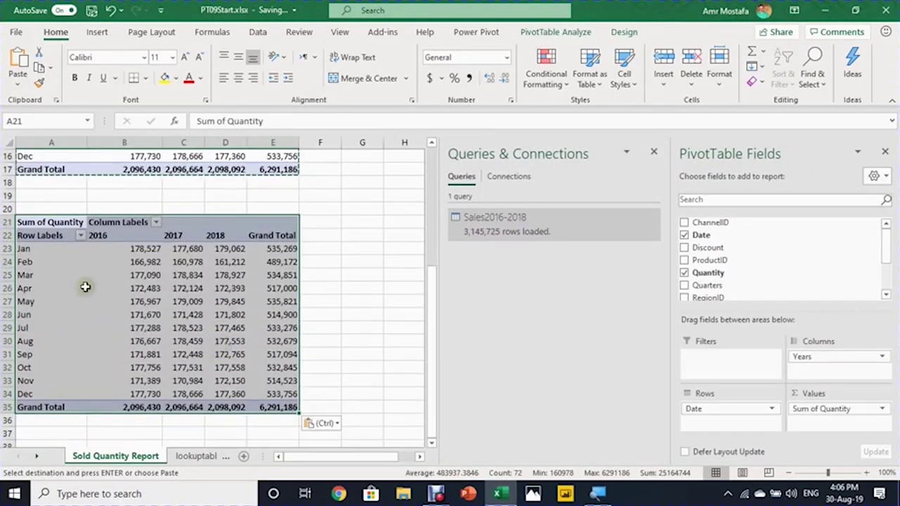
Step: Replace the Date field in the rows of the PivotTable at A21 with ProductID
left_click(84, 287)
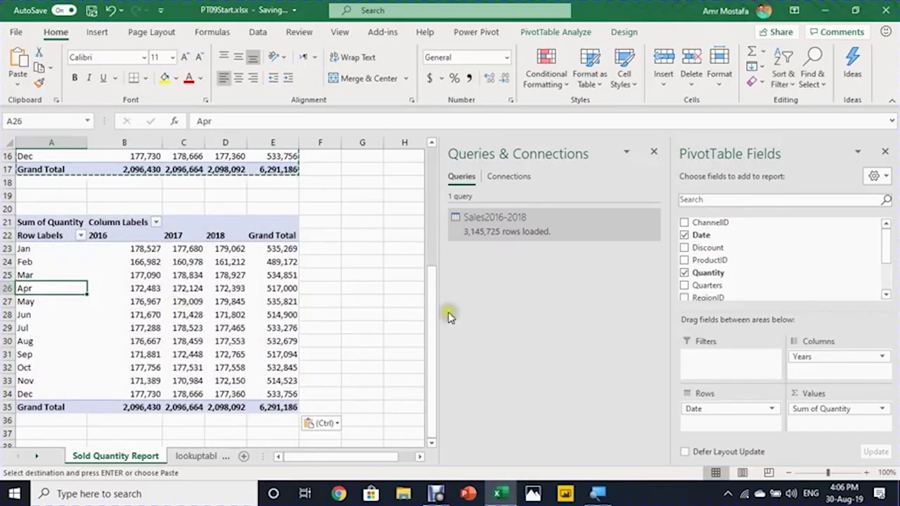
left_click_drag(727, 411, 404, 302)
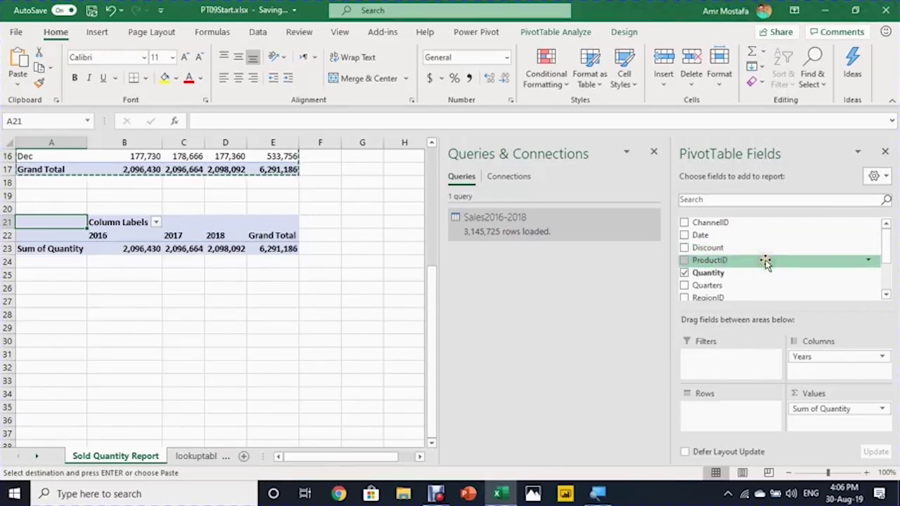
left_click_drag(765, 262, 747, 415)
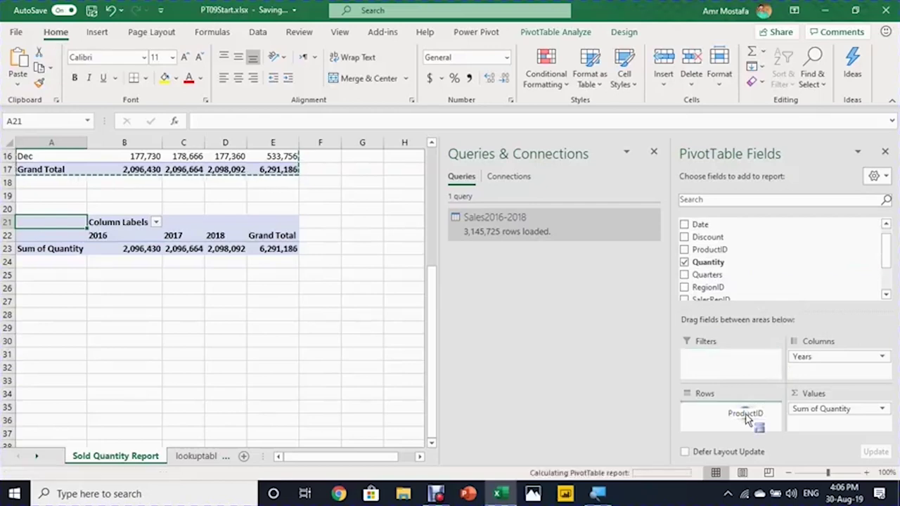
scroll(132, 318, "down", 3)
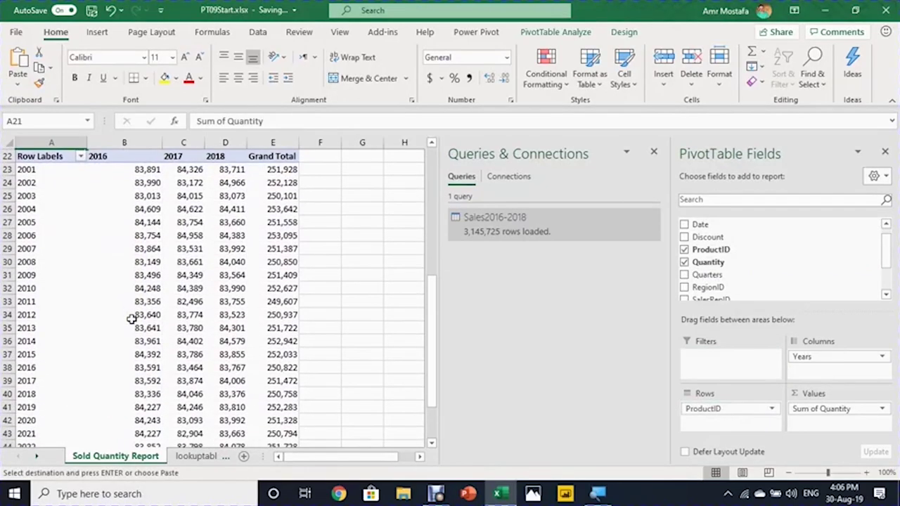
scroll(133, 318, "down", 1)
scroll(133, 317, "up", 4)
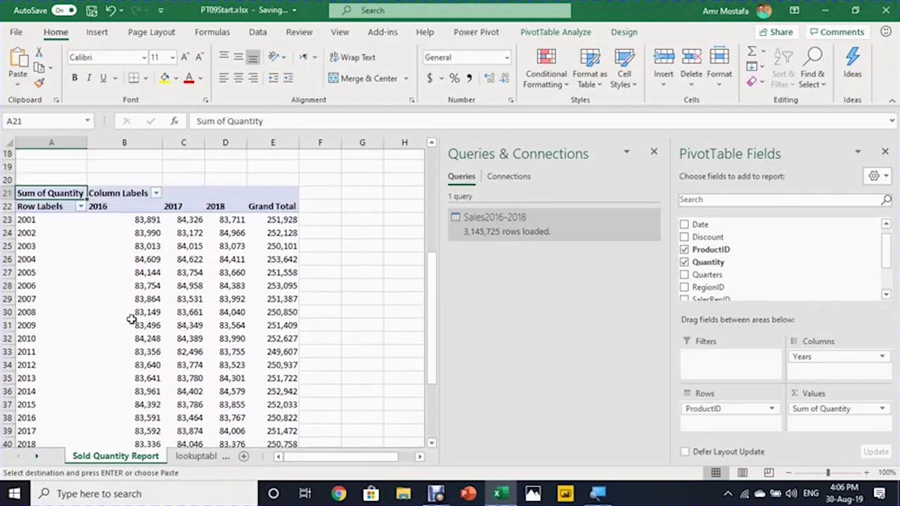
scroll(98, 271, "down", 4)
scroll(97, 270, "up", 3)
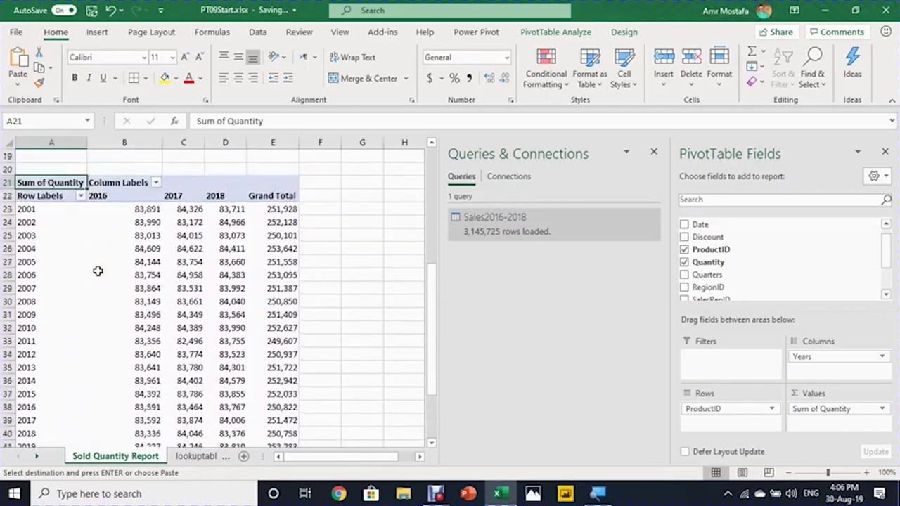
Step: Examine the product IDs in the second PivotTable and their matching products and categories on the lookuptables sheet
left_click(47, 208)
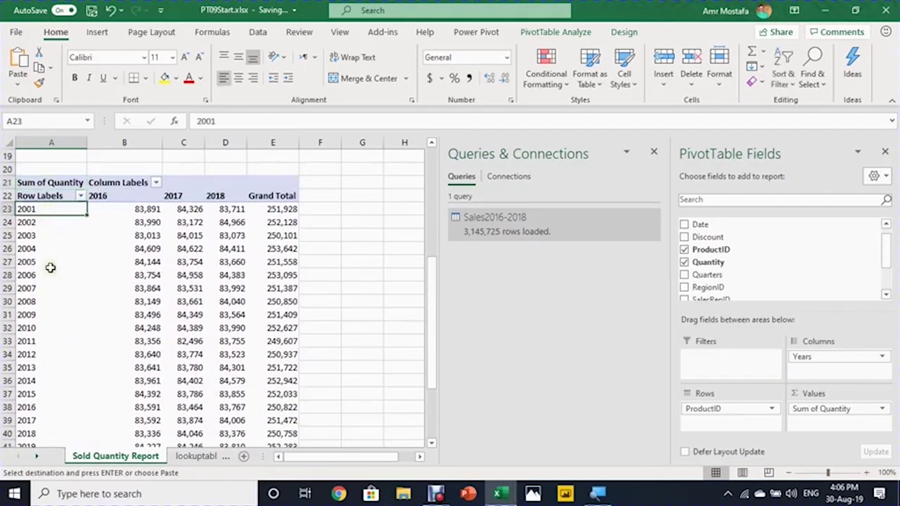
left_click(200, 457)
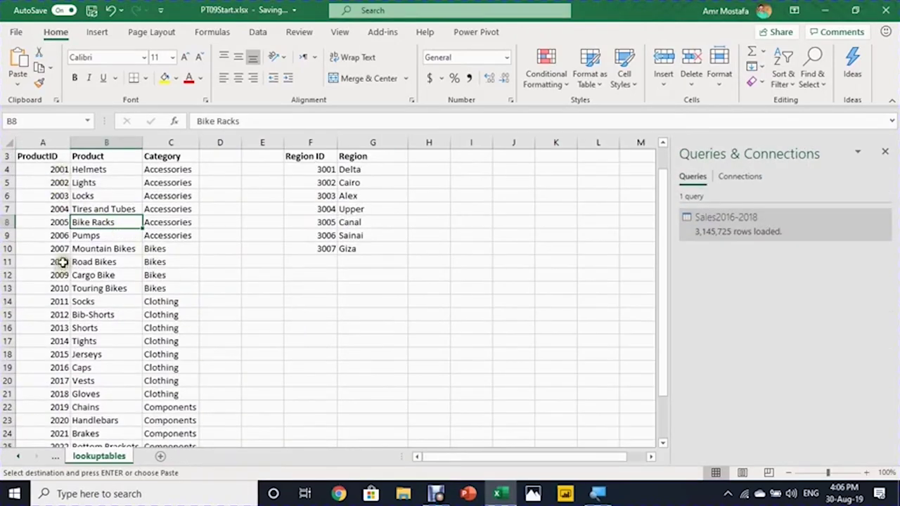
left_click(95, 170)
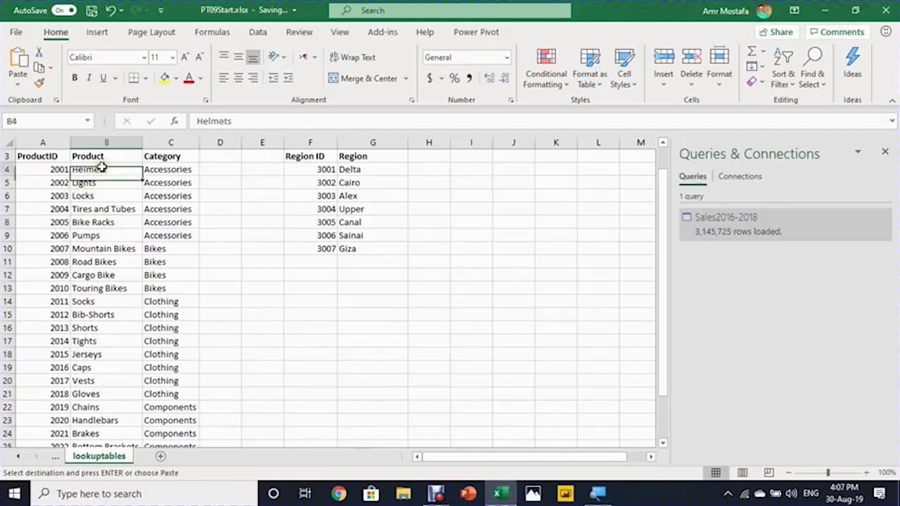
left_click(162, 170)
left_click(56, 169)
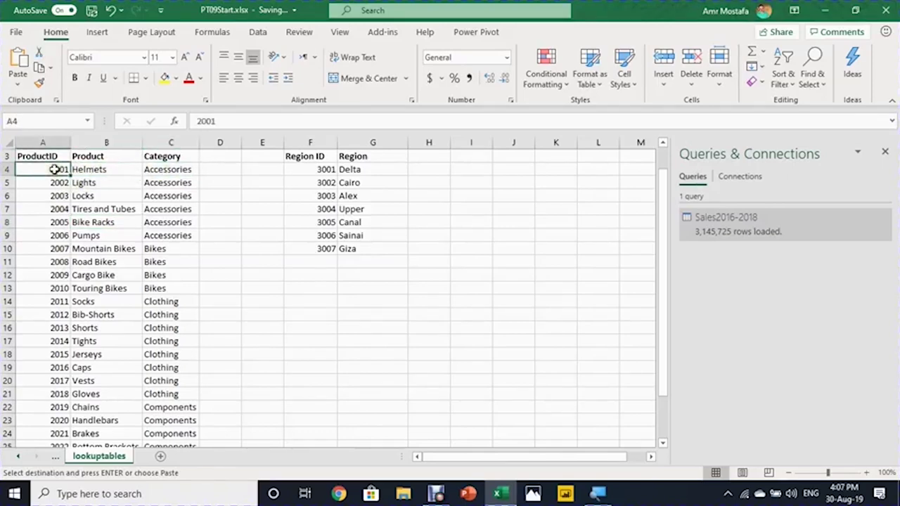
left_click(73, 169)
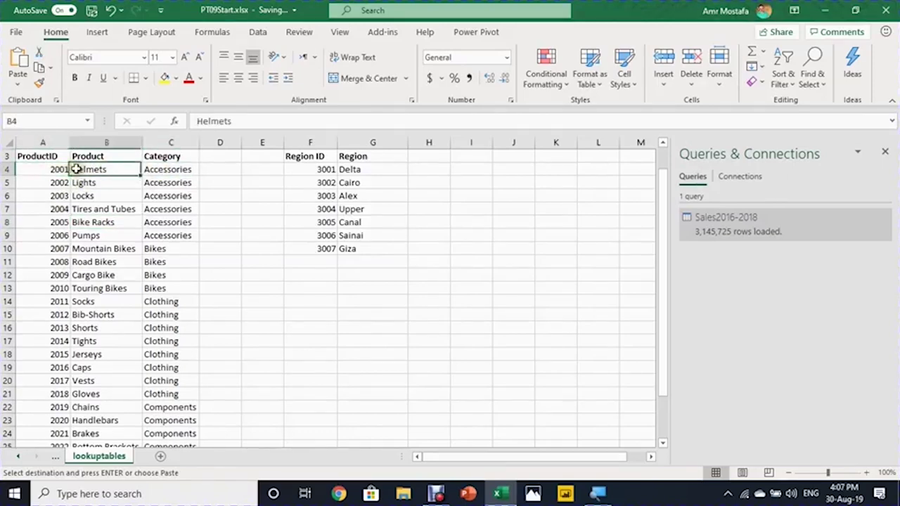
left_click(159, 169)
left_click(18, 457)
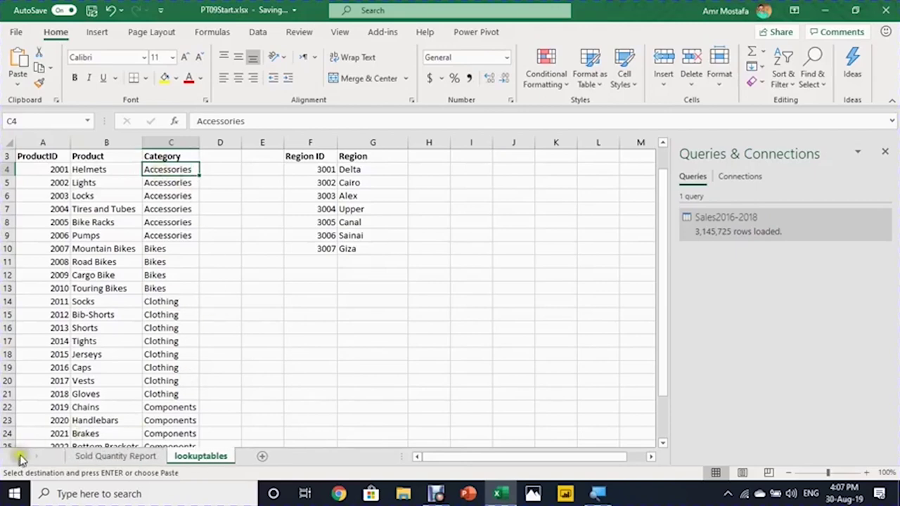
left_click(116, 455)
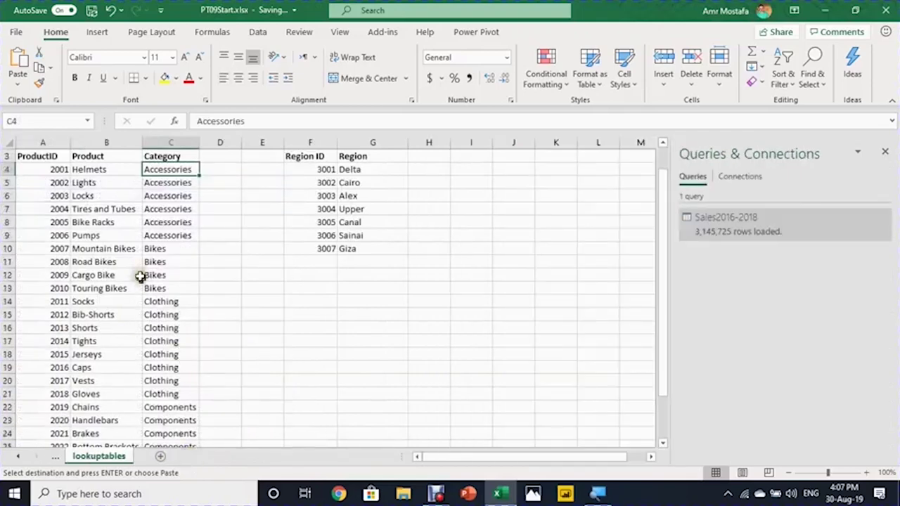
scroll(137, 271, "up", 1)
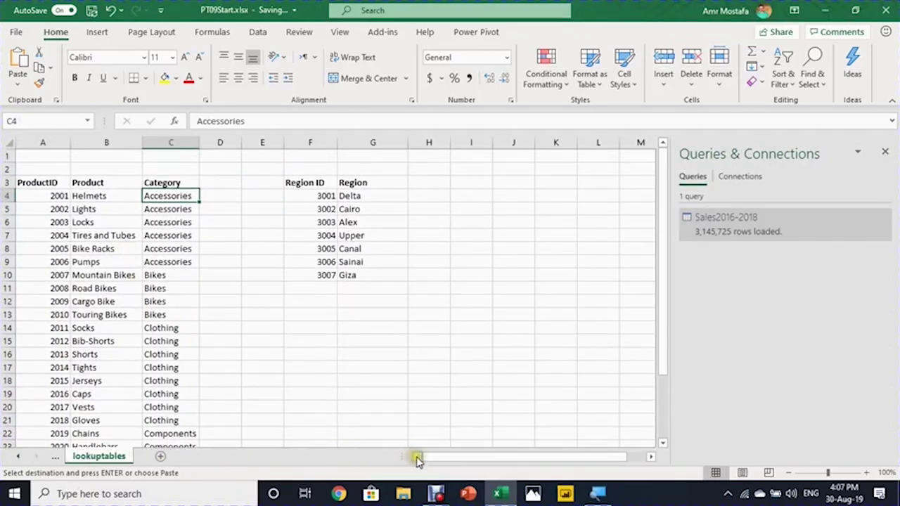
Step: Convert the product lookup range A3:C28 into a table with headers and name it ProductCategories
left_click(96, 236)
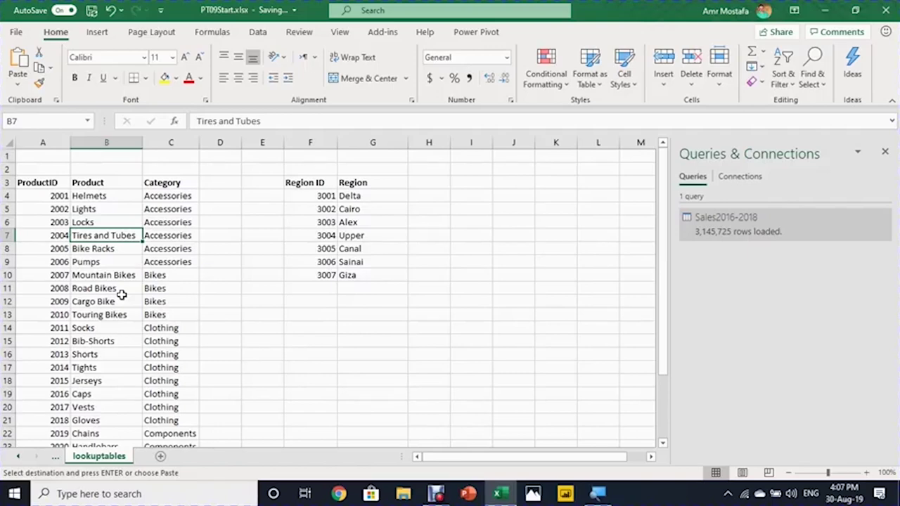
key("ctrl+t")
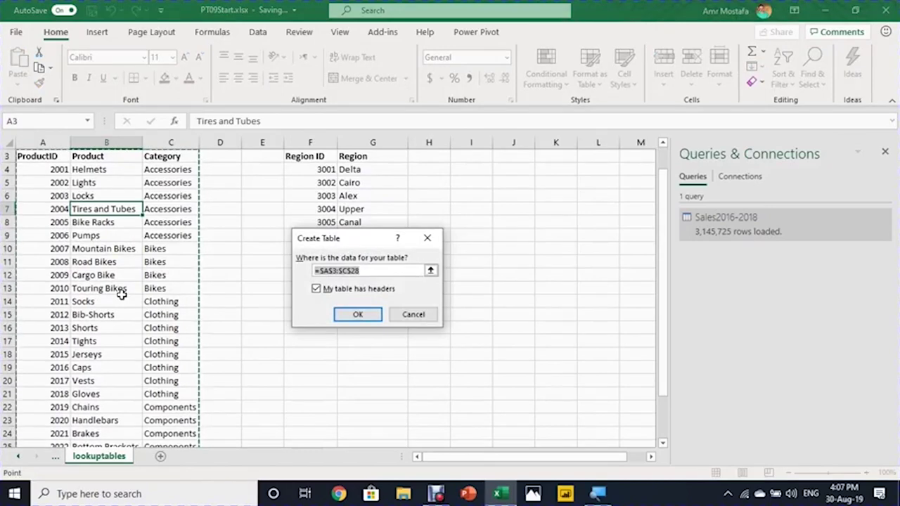
left_click(371, 315)
left_click(120, 209)
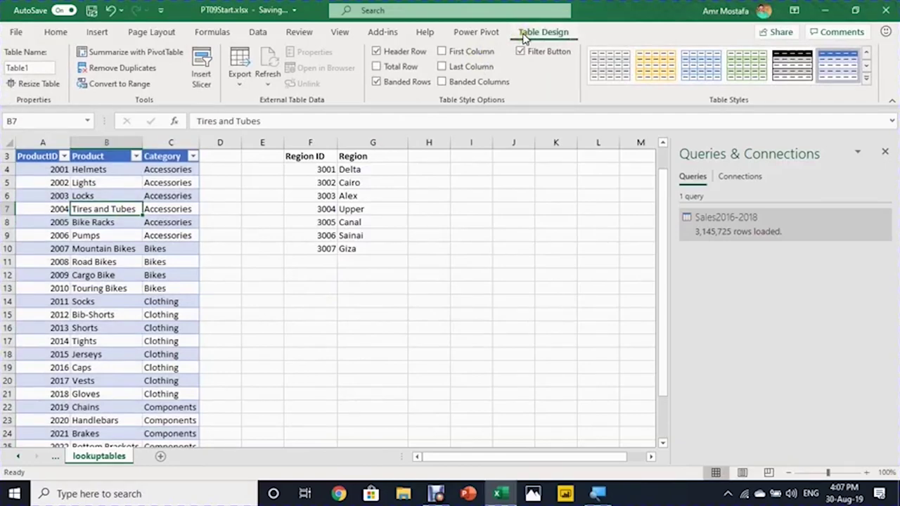
left_click(28, 67)
type("ProductCategories")
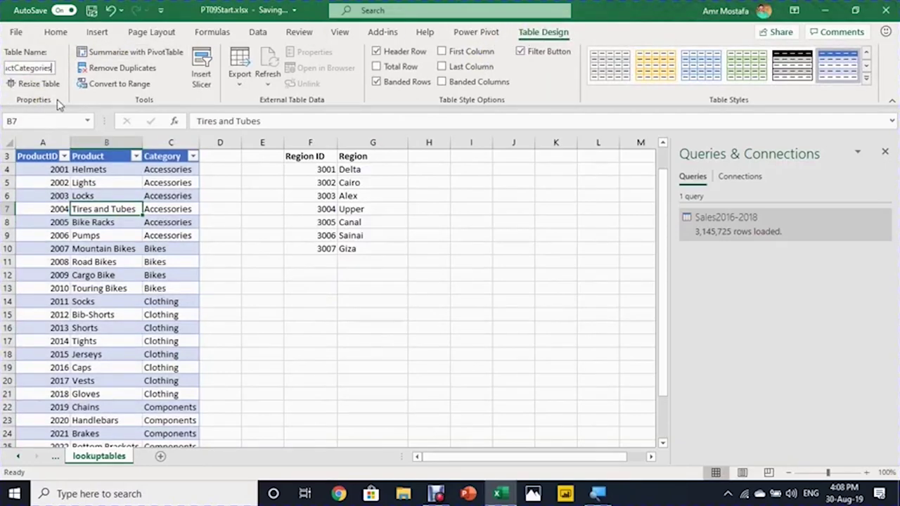
key("Return")
scroll(85, 260, "up", 1)
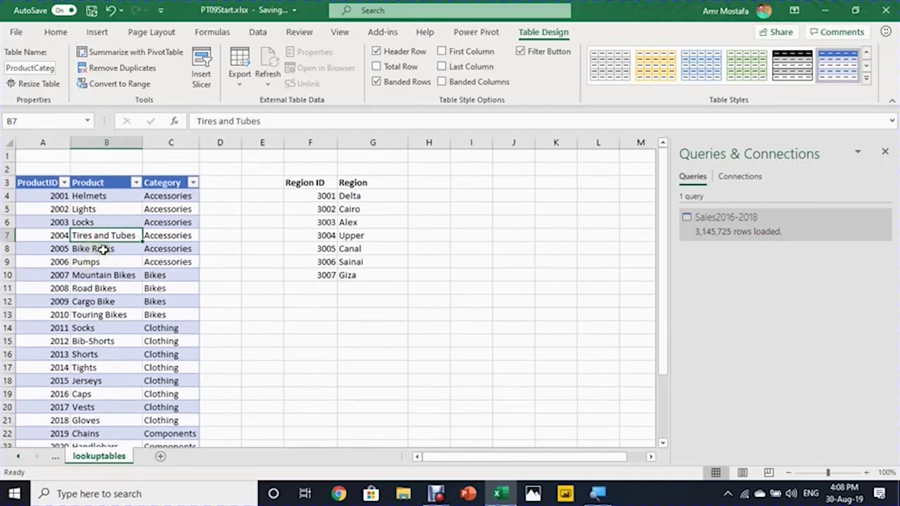
Step: Load the ProductCategories table into the Power Query Editor and expand the list of queries
left_click(260, 33)
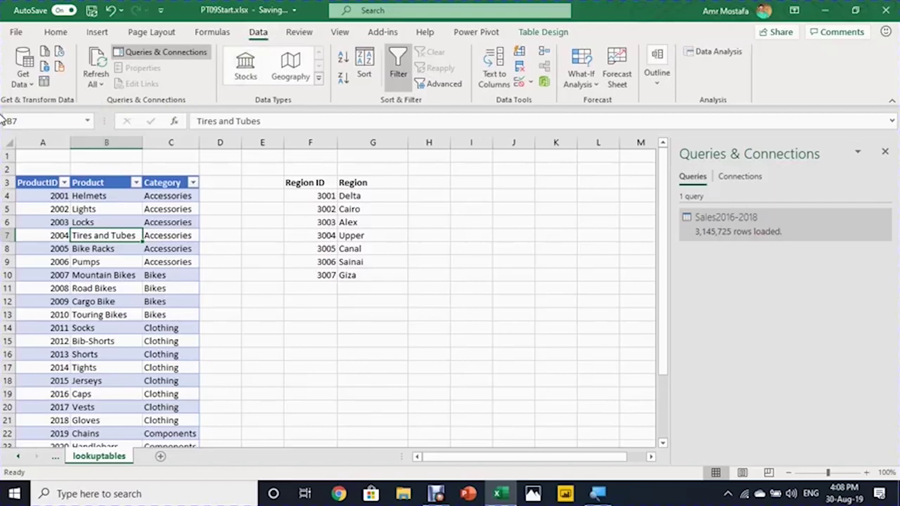
left_click(44, 82)
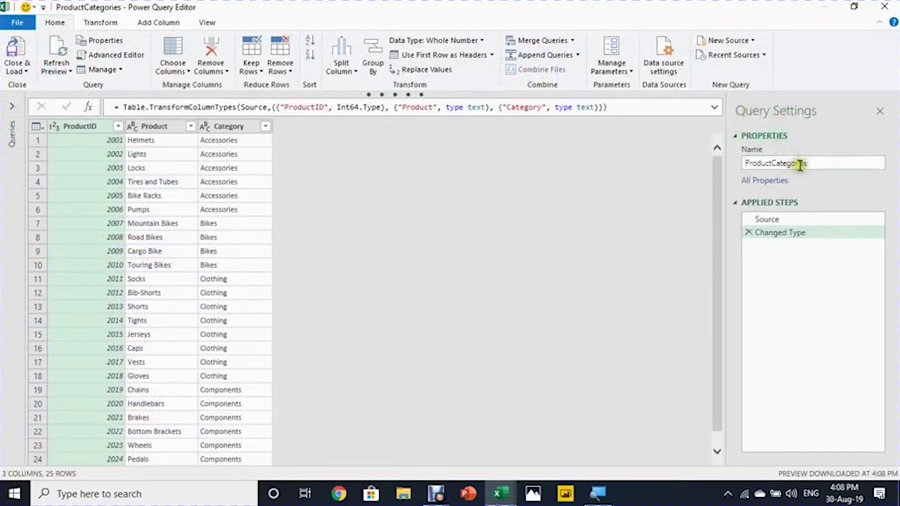
left_click_drag(809, 165, 741, 166)
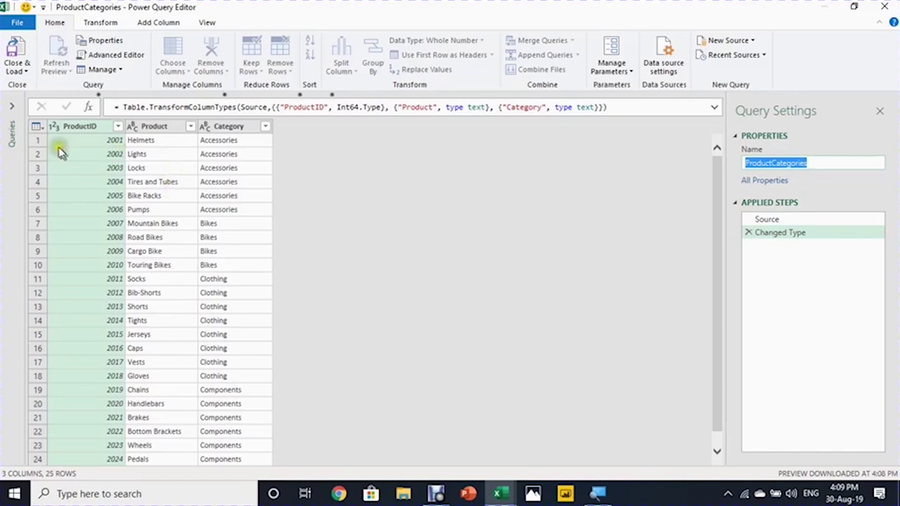
left_click(13, 107)
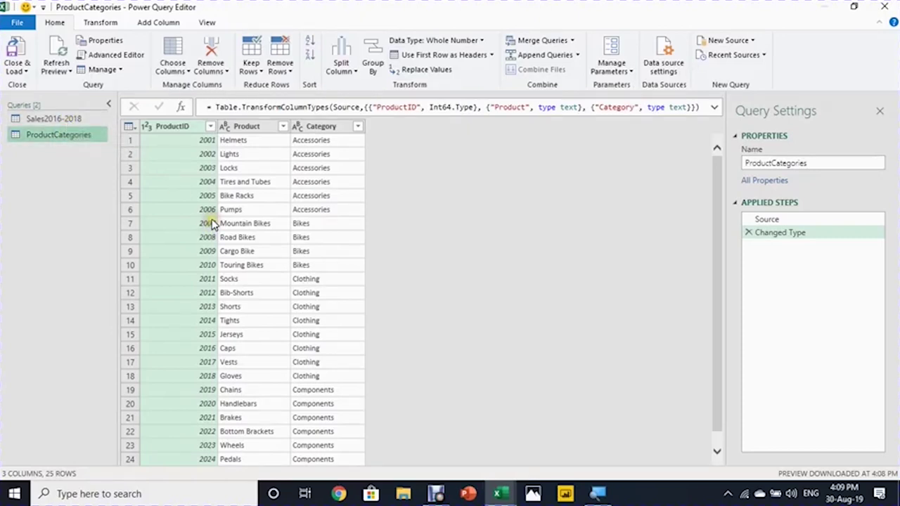
Step: Merge the Sales2016-2018 query with ProductCategories, matching ProductID in both tables with a Left Outer join
left_click(74, 121)
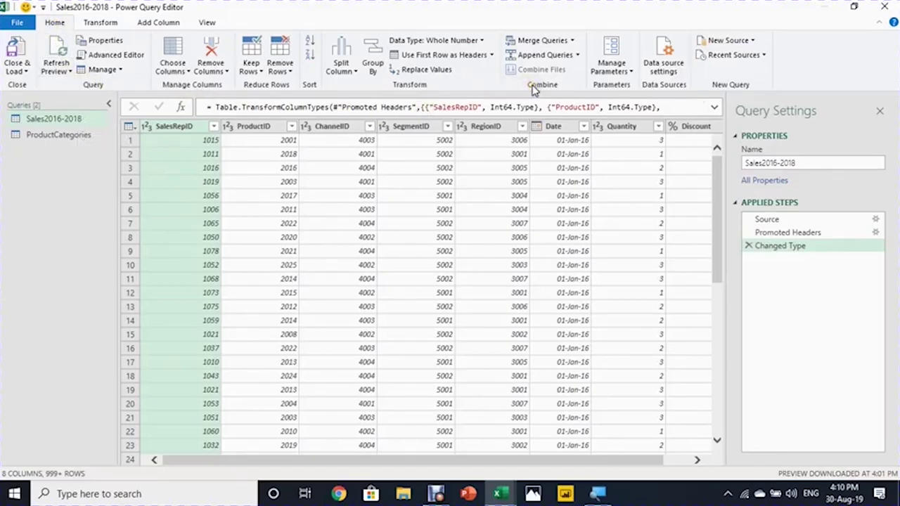
left_click(545, 41)
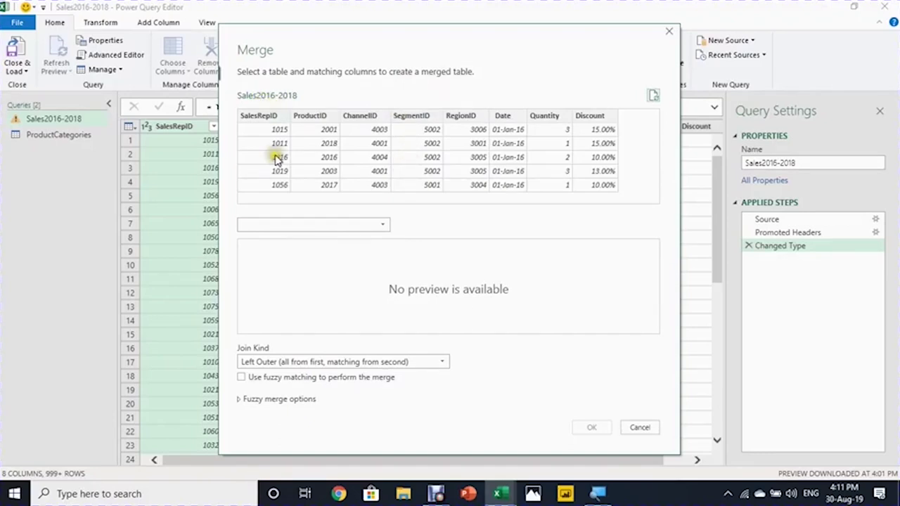
left_click(319, 249)
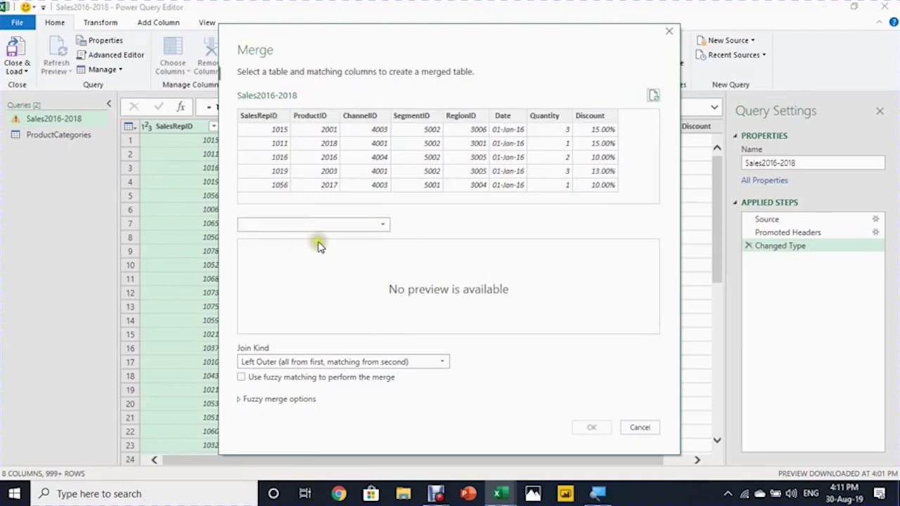
left_click(375, 293)
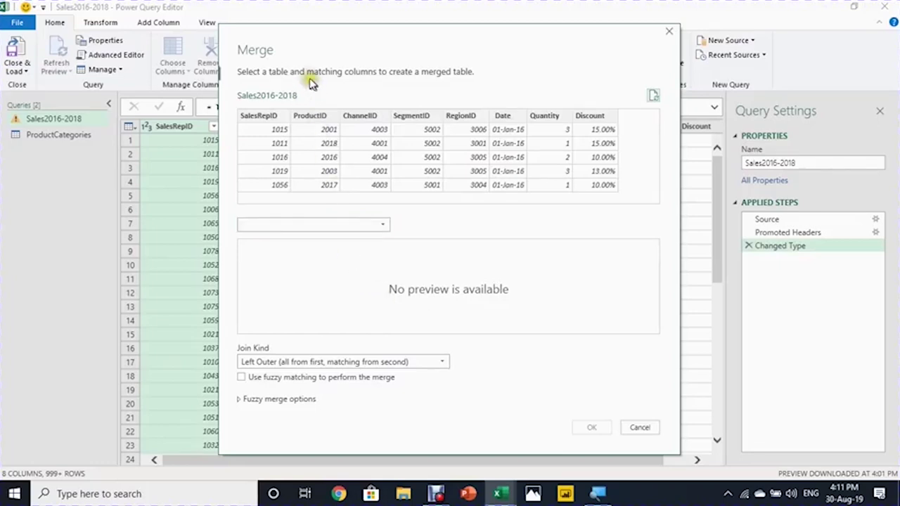
left_click(313, 230)
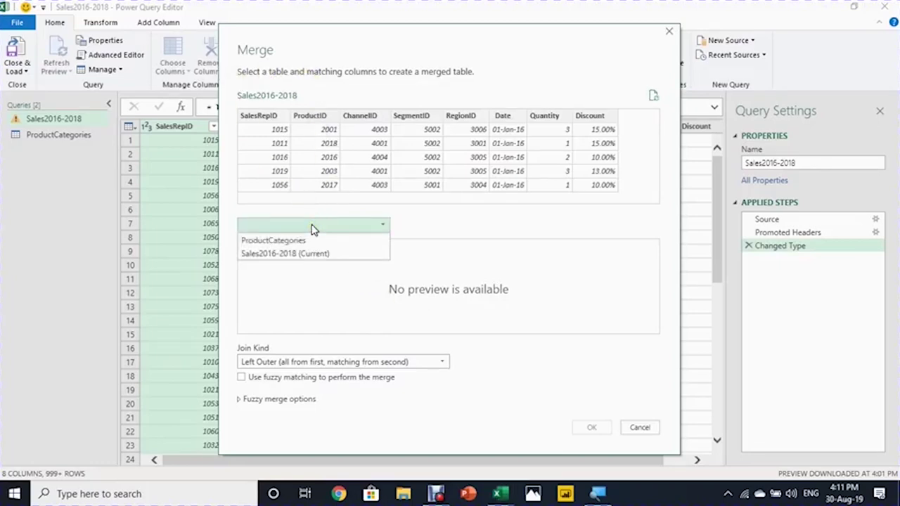
left_click(308, 241)
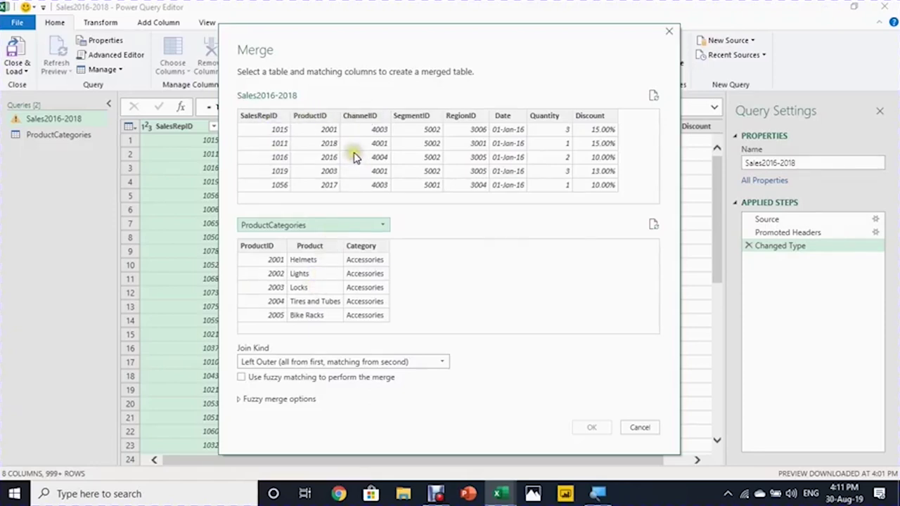
left_click(321, 117)
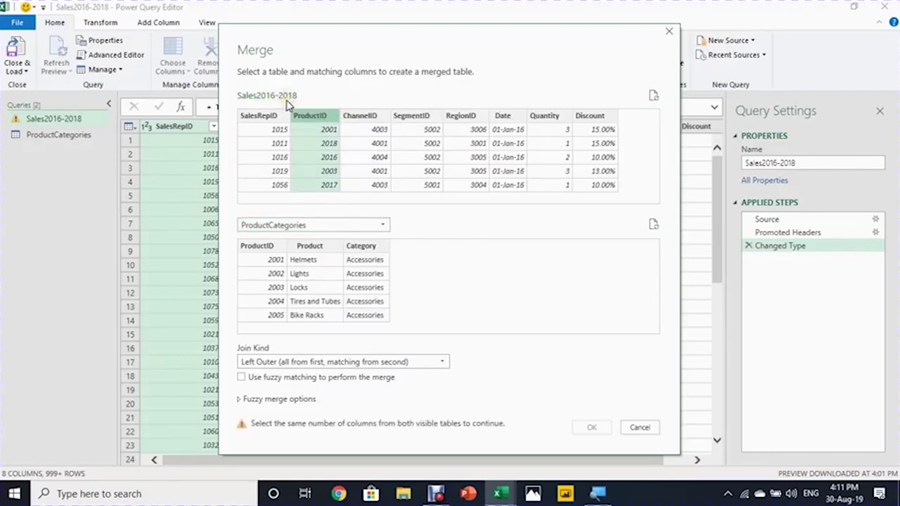
left_click(257, 247)
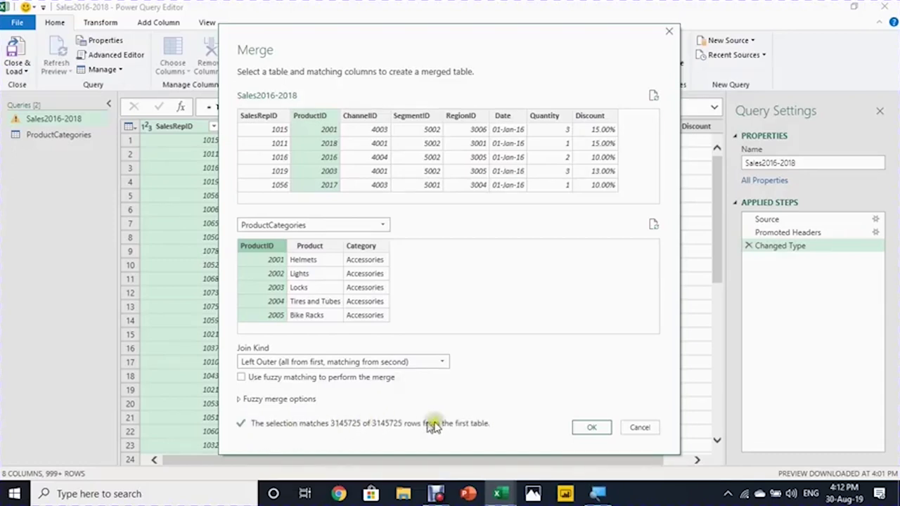
left_click(593, 429)
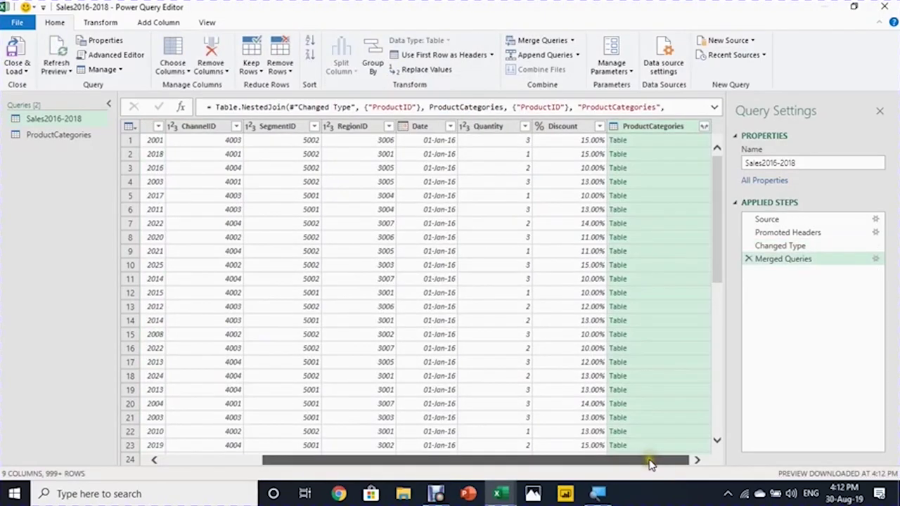
Step: Examine the nested ProductCategories tables in the first three rows and compare them with each row's ProductID
left_click(661, 141)
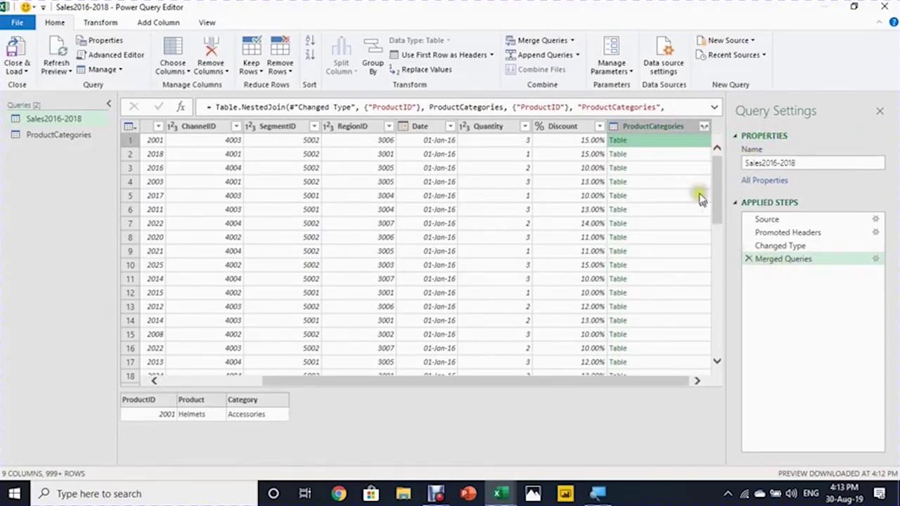
left_click(682, 156)
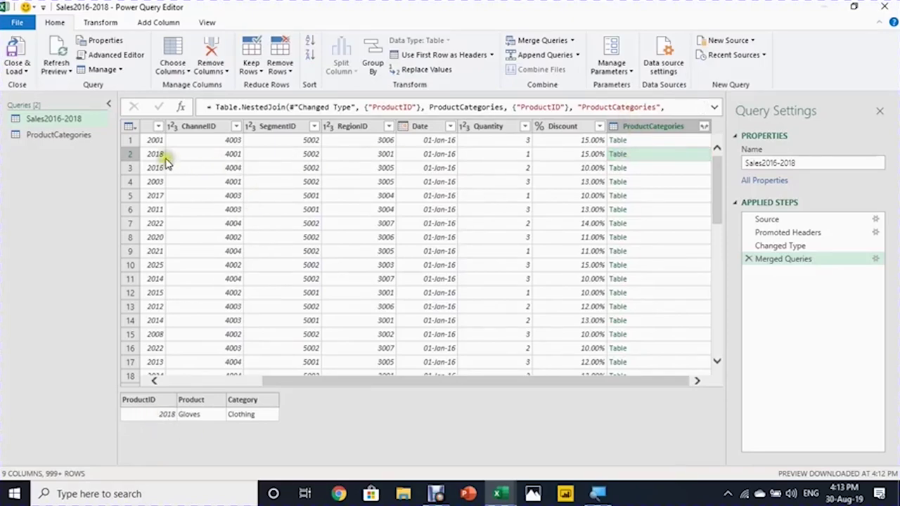
scroll(156, 154, "left", 5)
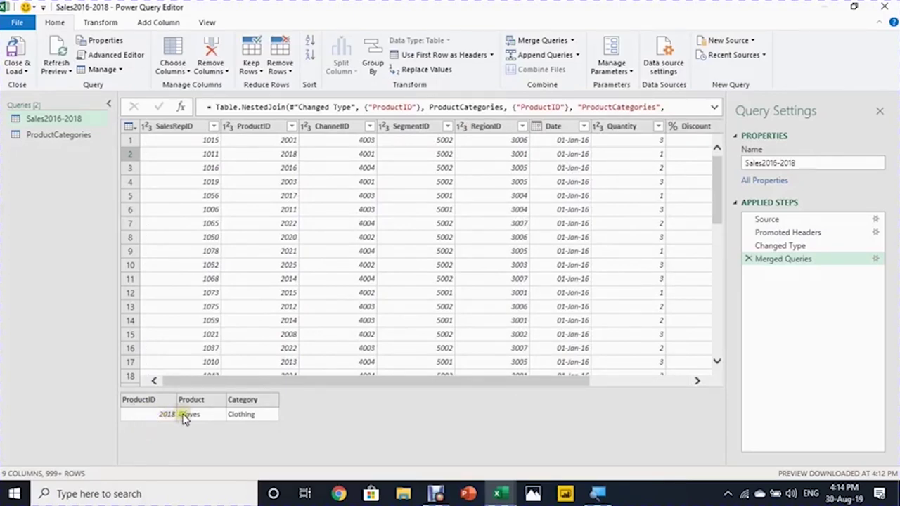
left_click_drag(345, 381, 447, 356)
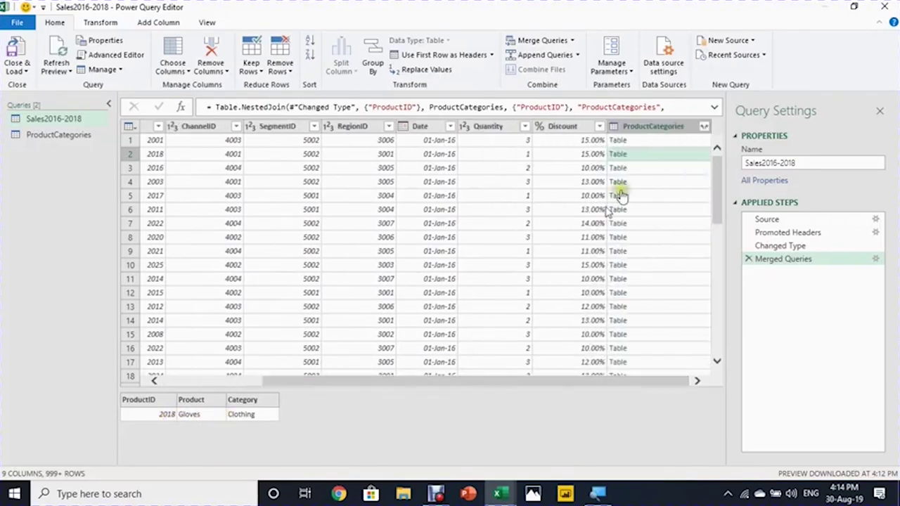
left_click(669, 171)
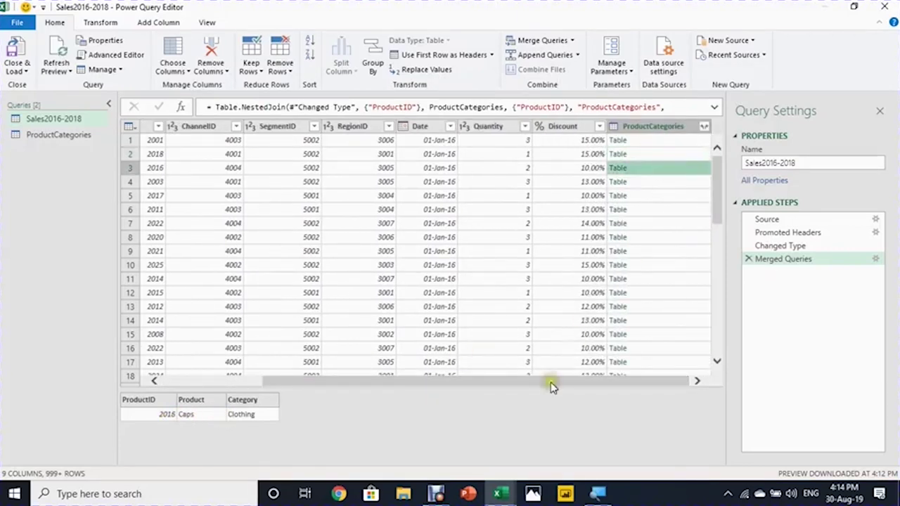
left_click_drag(550, 381, 401, 383)
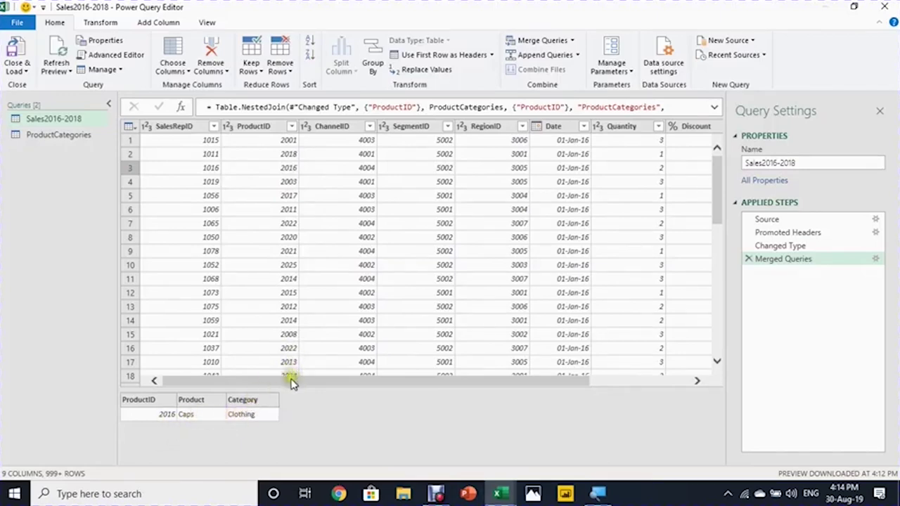
left_click_drag(292, 382, 562, 322)
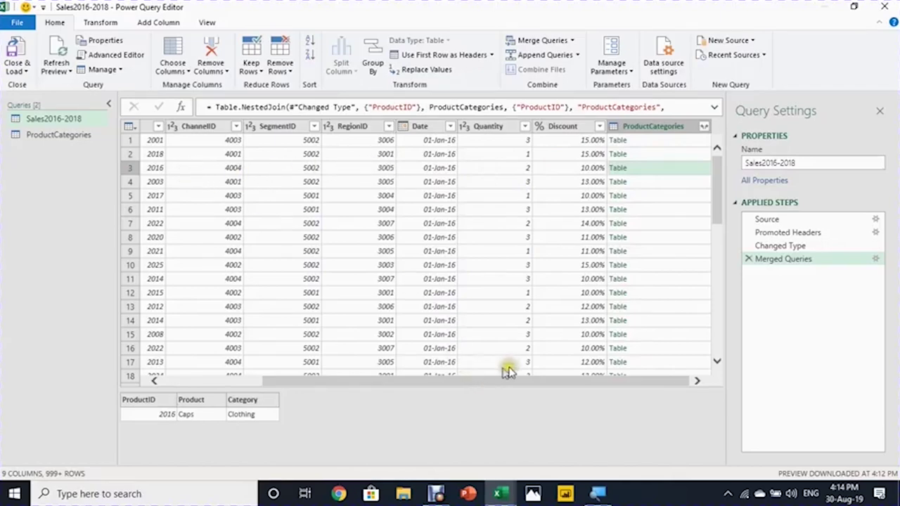
Step: Expand the merged ProductCategories column to only Product and Category, without the original column name as prefix
left_click(704, 127)
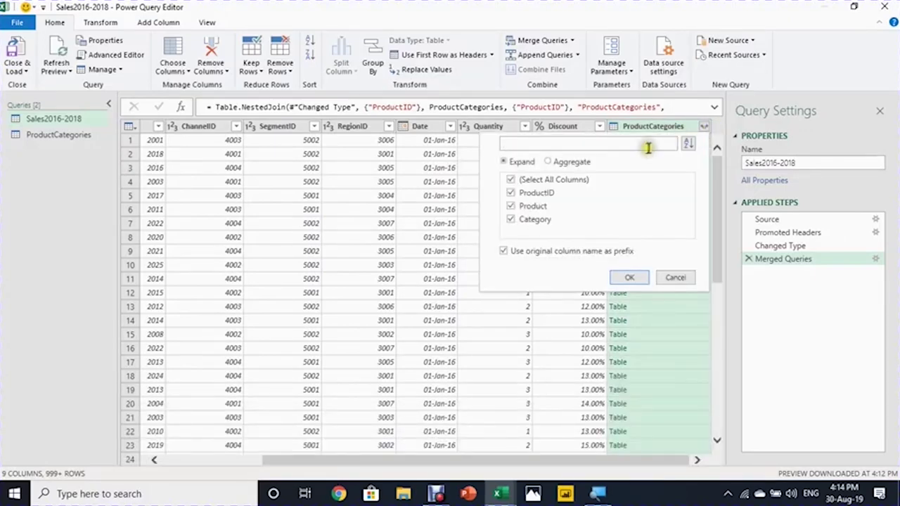
left_click(505, 252)
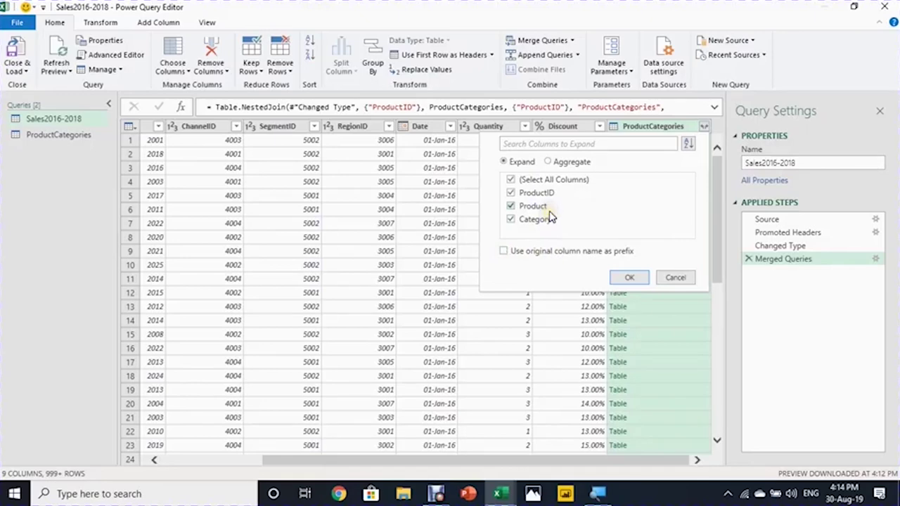
left_click(511, 195)
left_click(619, 280)
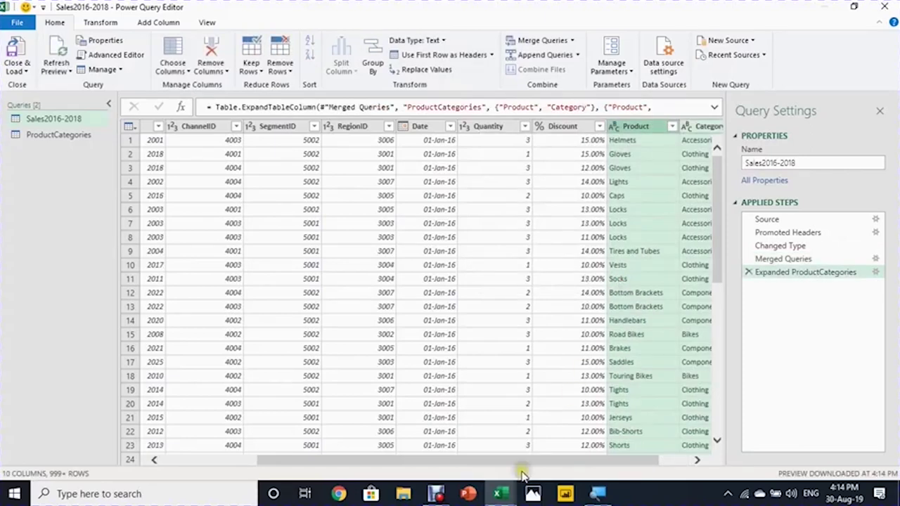
left_click_drag(527, 459, 555, 460)
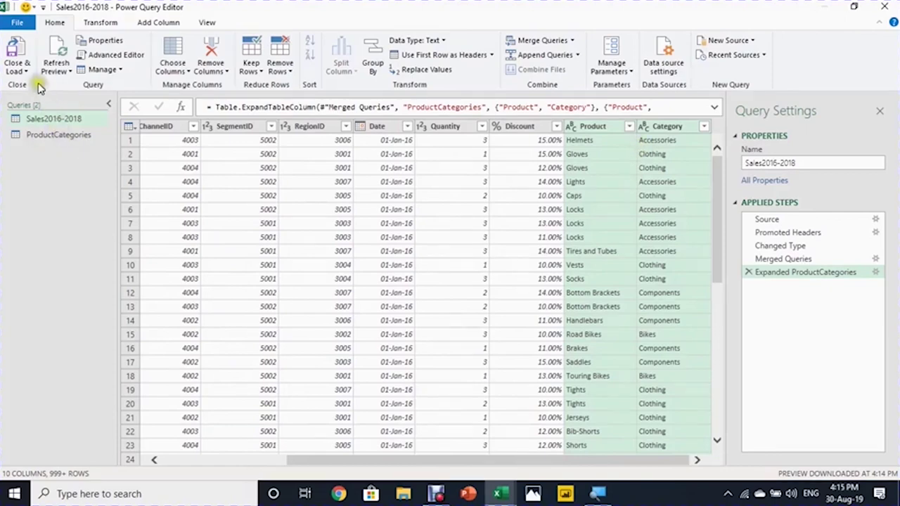
Step: Close the query editor, load ProductCategories as a connection only, and return to the Sold Quantity Report sheet
left_click(17, 70)
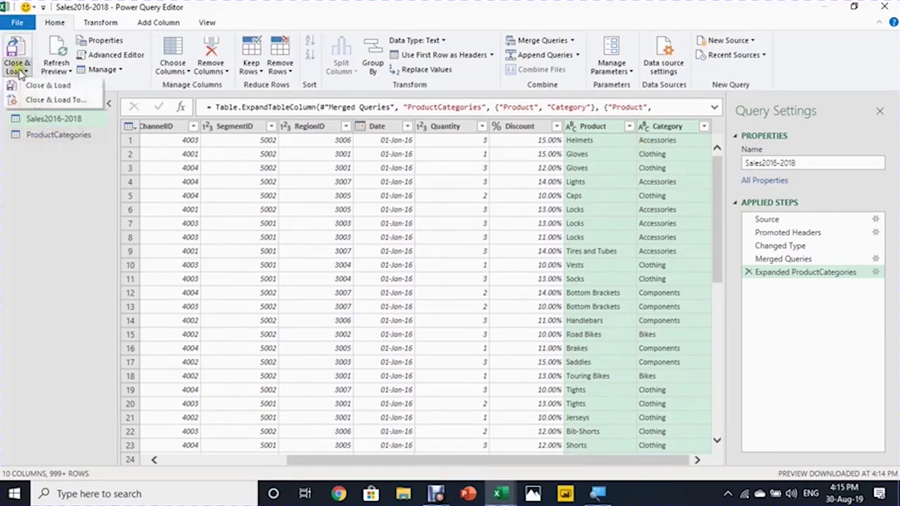
left_click(35, 98)
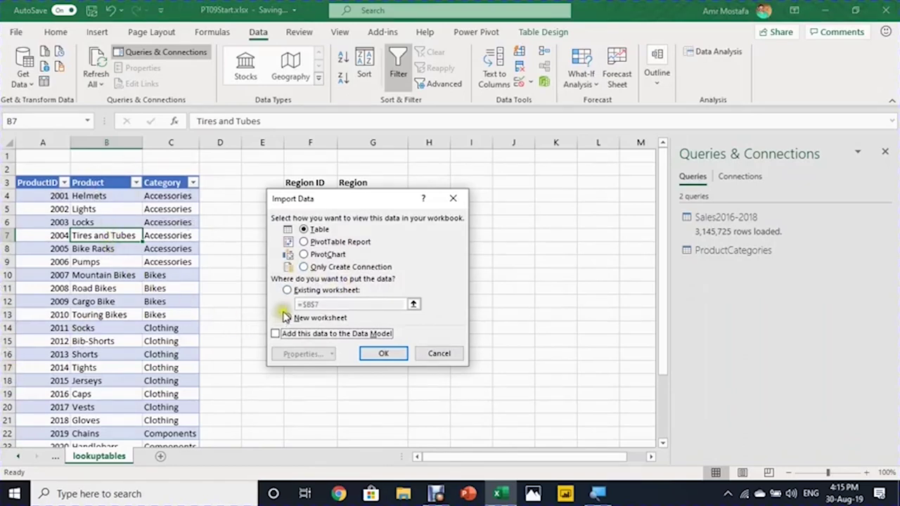
left_click(304, 267)
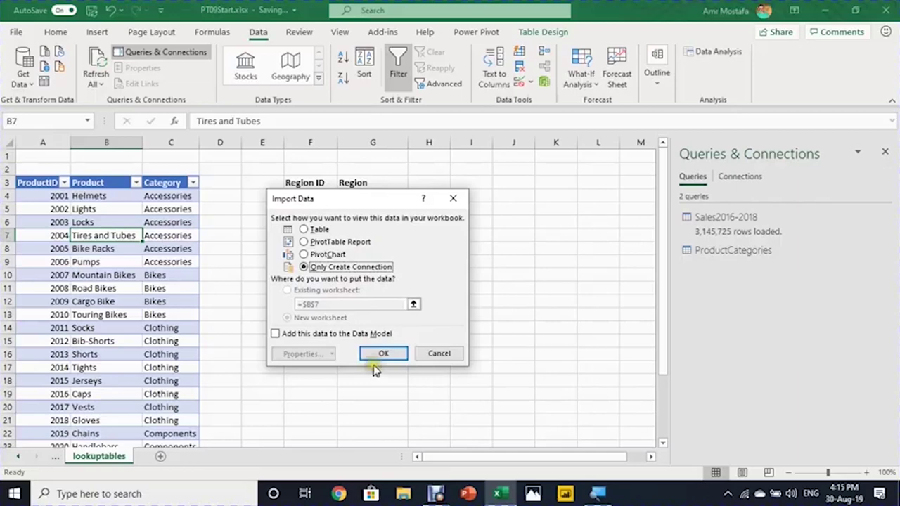
left_click(383, 358)
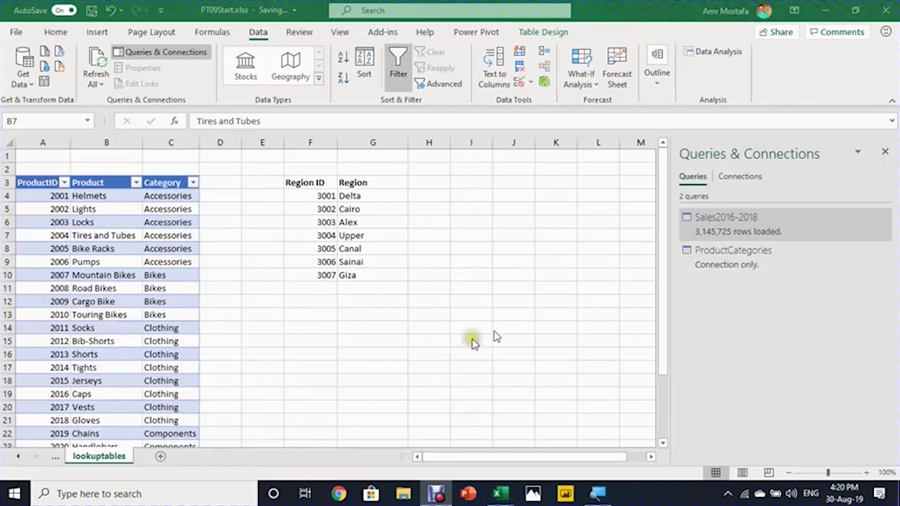
left_click(18, 457)
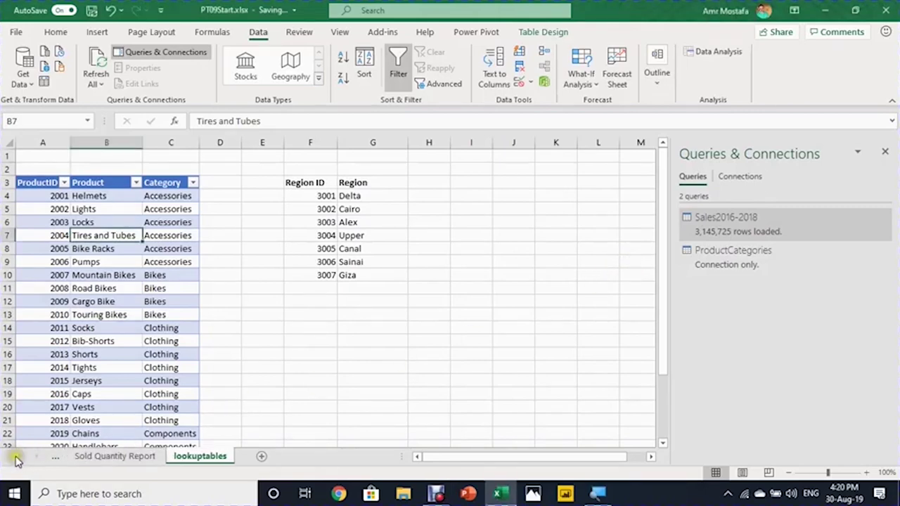
left_click(106, 457)
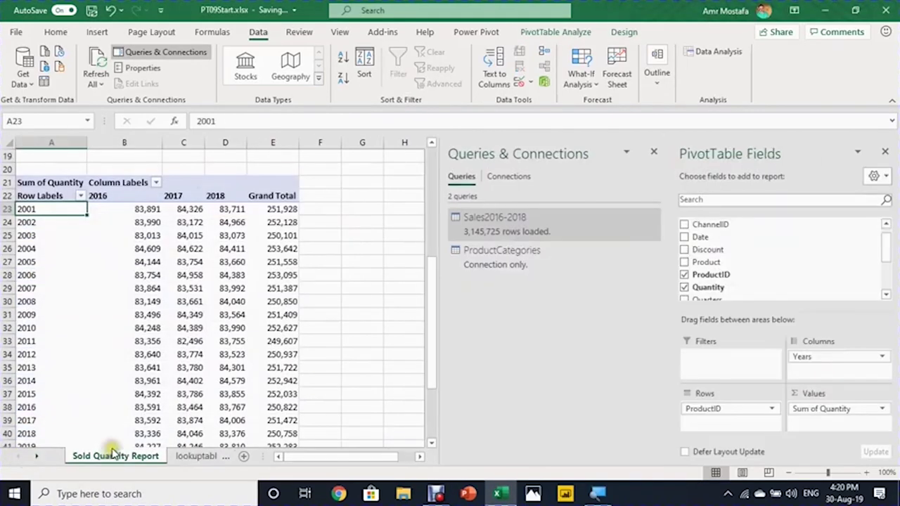
Step: Replace ProductID with Category in the rows of the second PivotTable and close the queries and connections list
left_click(190, 262)
scroll(775, 271, "up", 1)
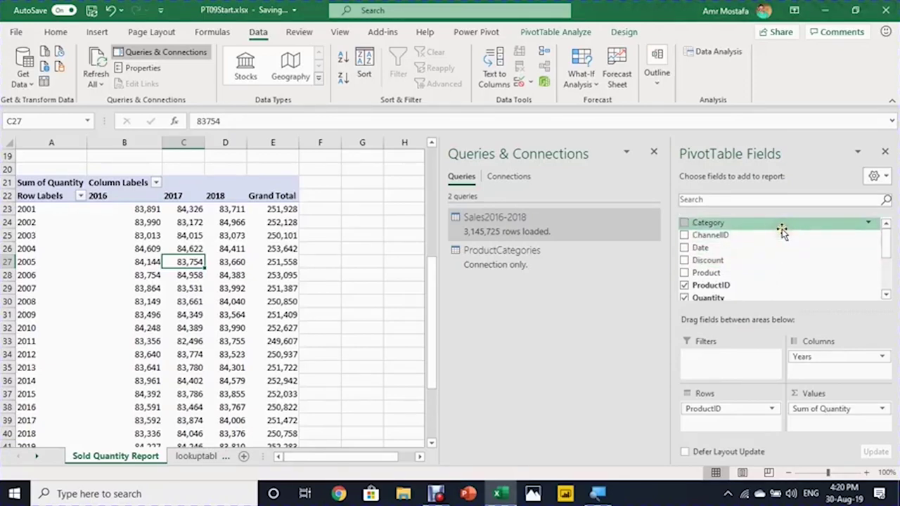
left_click(654, 151)
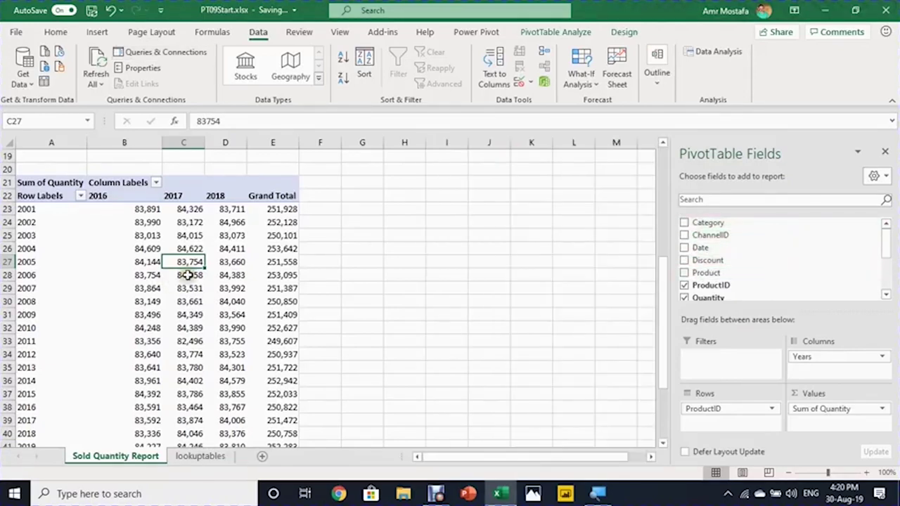
left_click(49, 236)
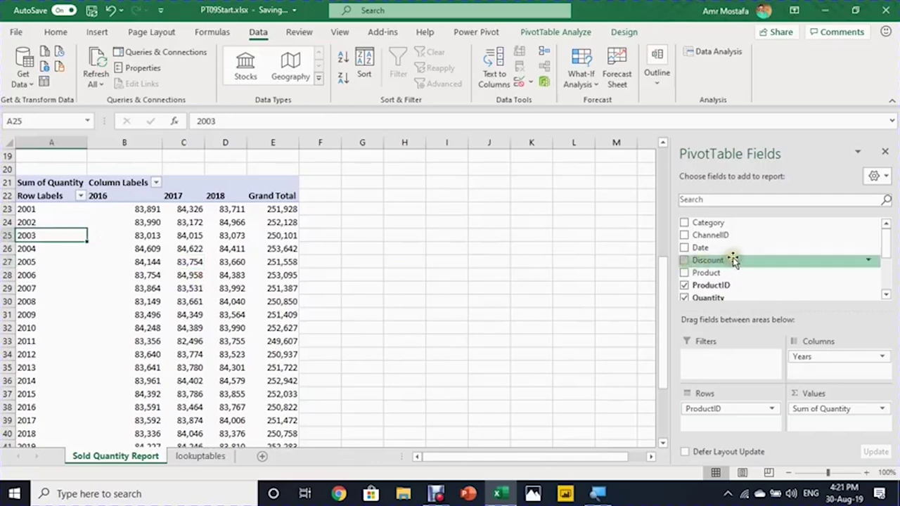
left_click_drag(747, 261, 548, 349)
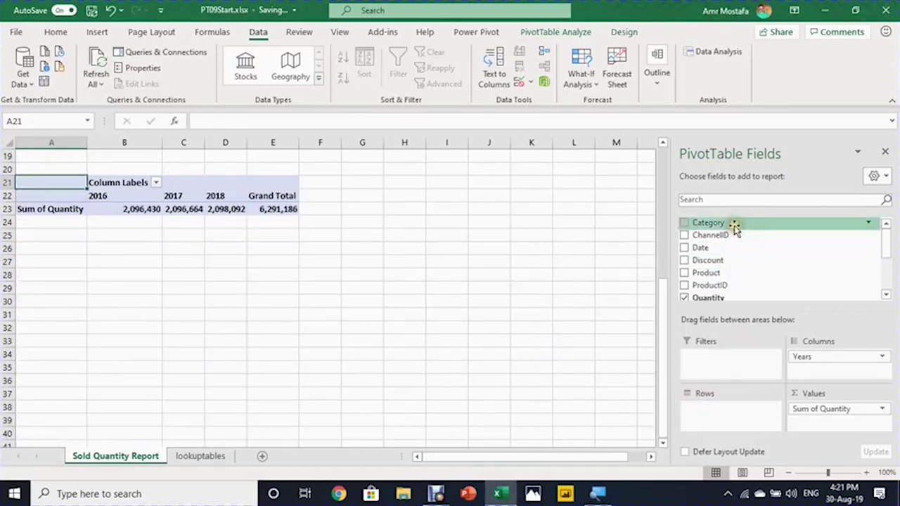
left_click_drag(734, 225, 728, 409)
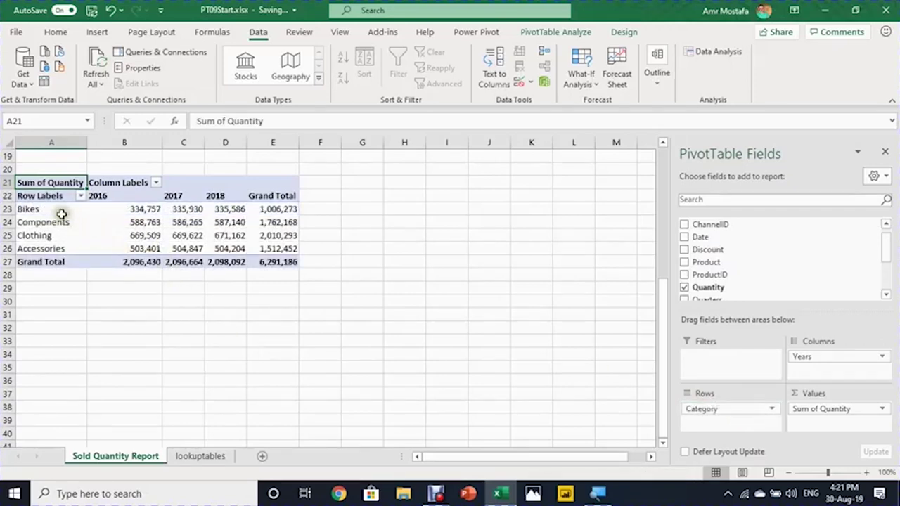
Step: Add Product beneath Category in the second PivotTable's rows and review both sold quantity reports on the sheet
left_click(62, 213)
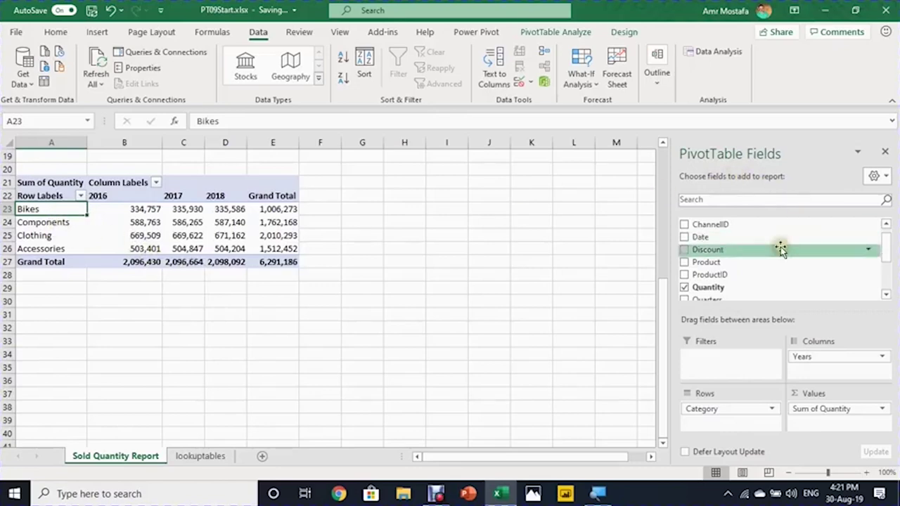
left_click_drag(773, 262, 744, 426)
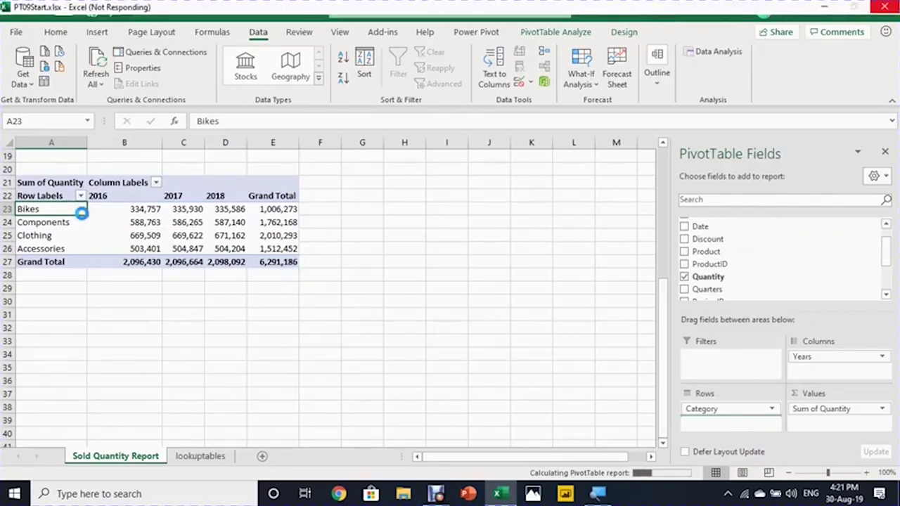
scroll(81, 213, "up", 6)
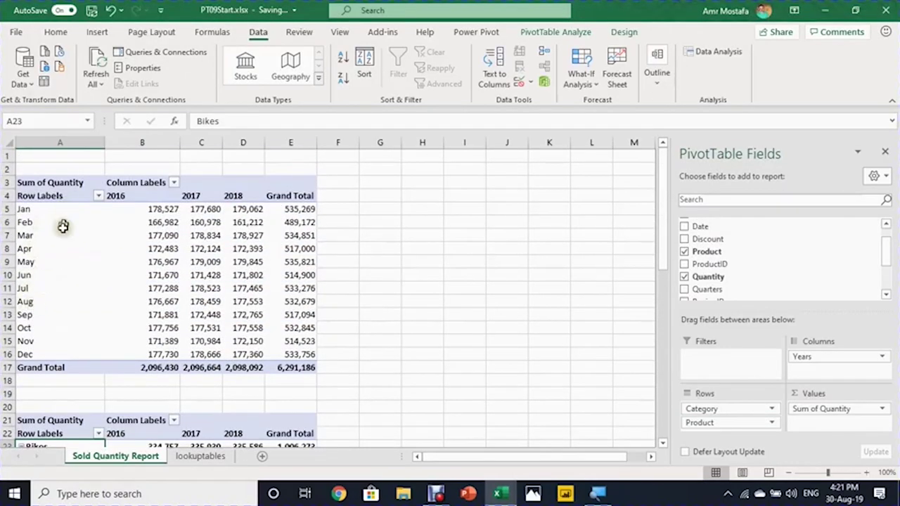
scroll(165, 255, "down", 2)
scroll(165, 255, "down", 4)
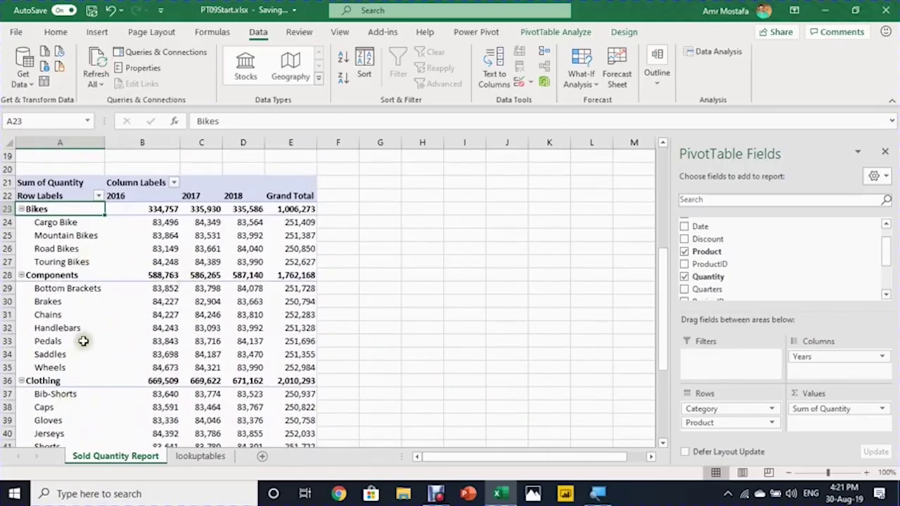
scroll(83, 341, "down", 5)
scroll(83, 341, "up", 6)
scroll(83, 341, "up", 5)
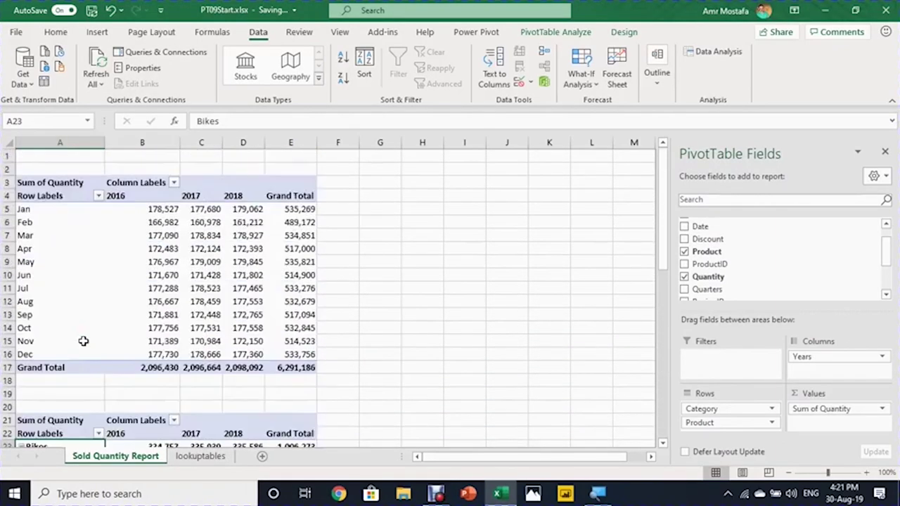
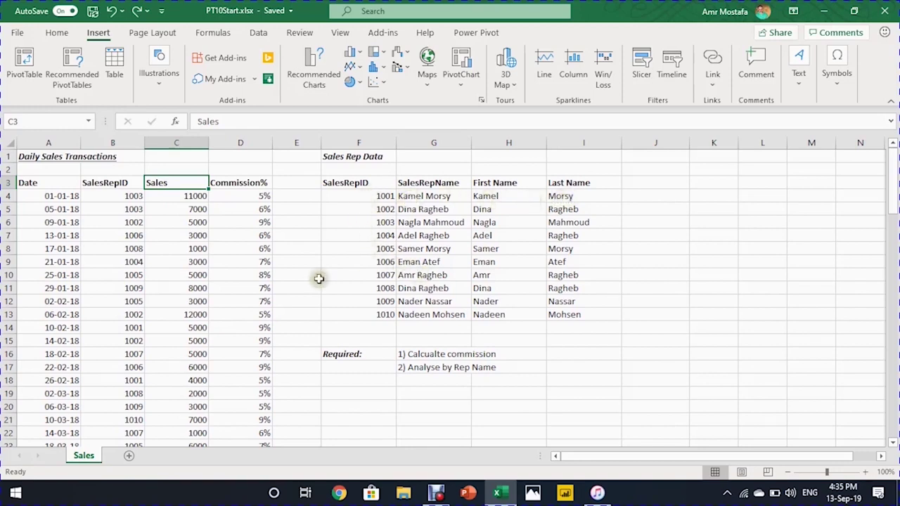
Step: Convert the Daily Sales Transactions range A3:D95 into a table with headers and name it SalesT
scroll(385, 269, "down", 1)
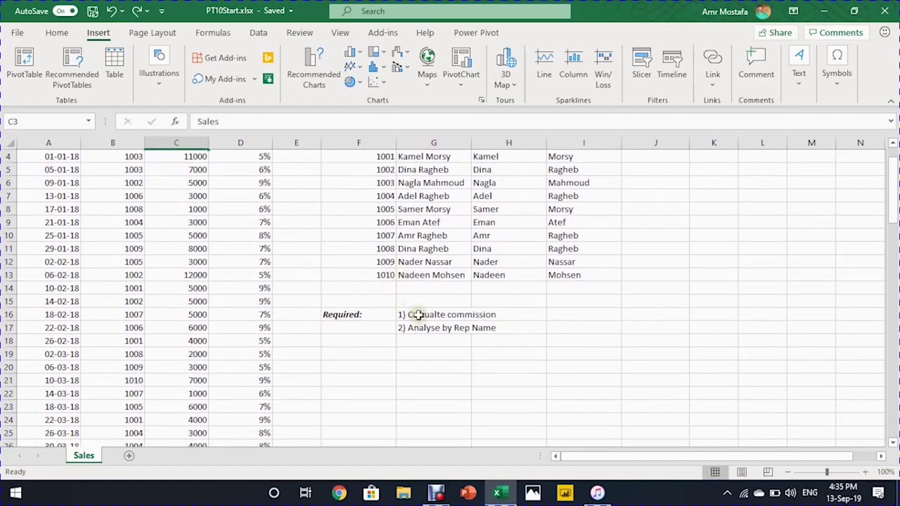
scroll(415, 310, "up", 1)
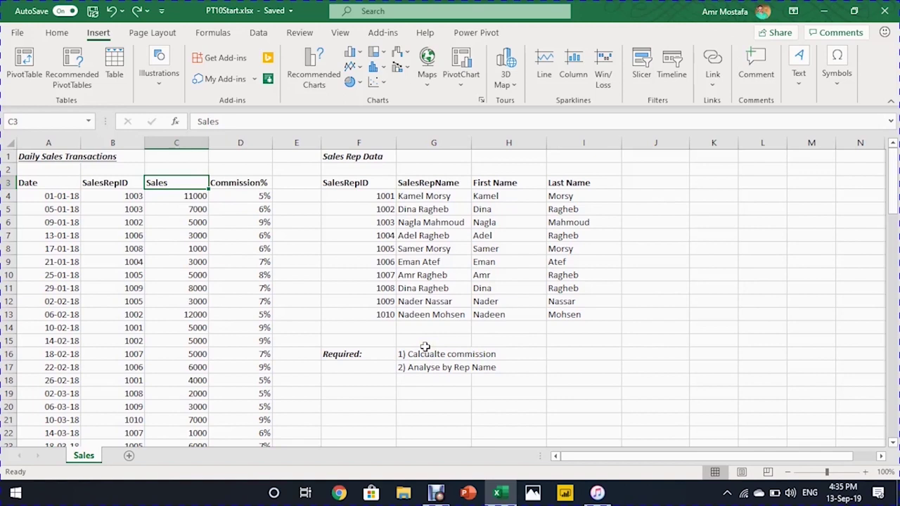
left_click(136, 250)
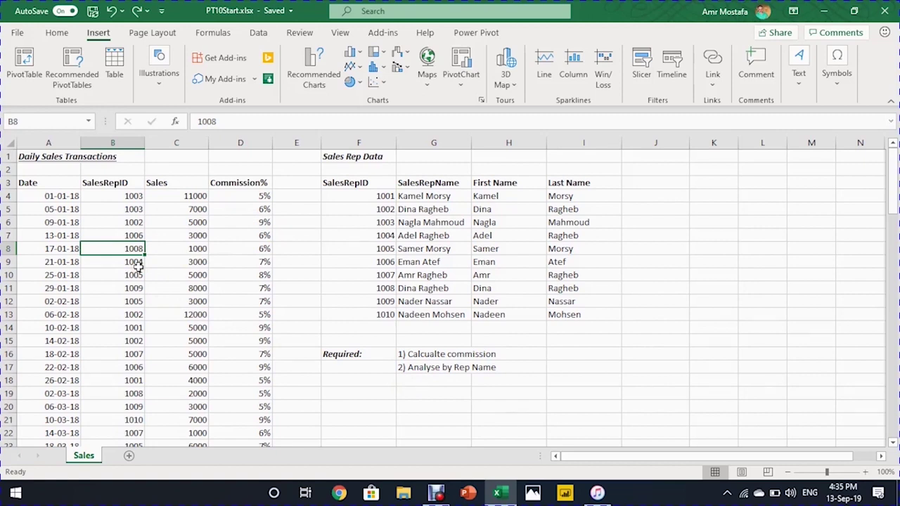
key("ctrl+t")
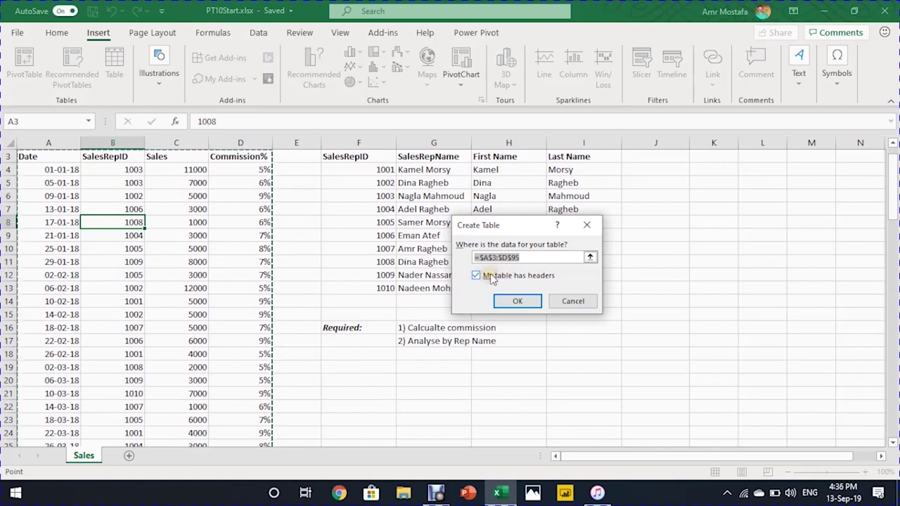
left_click(510, 303)
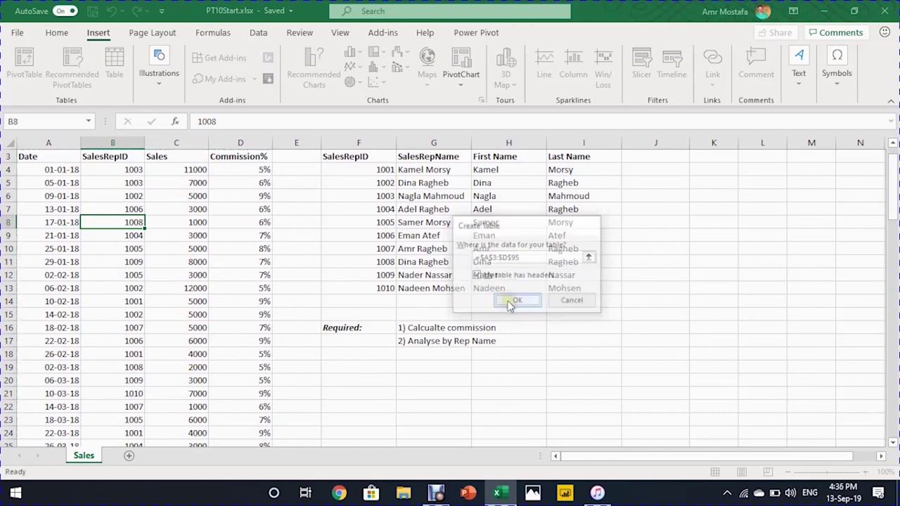
left_click(40, 65)
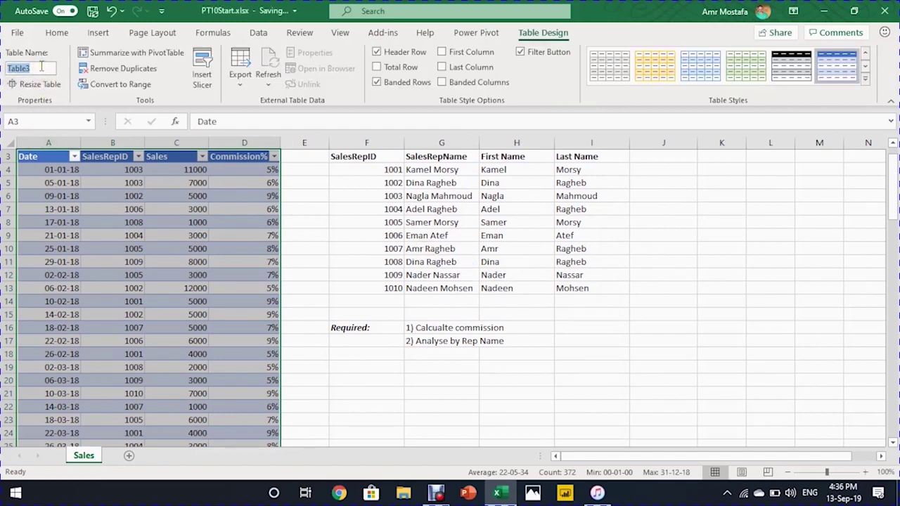
type("SalesT")
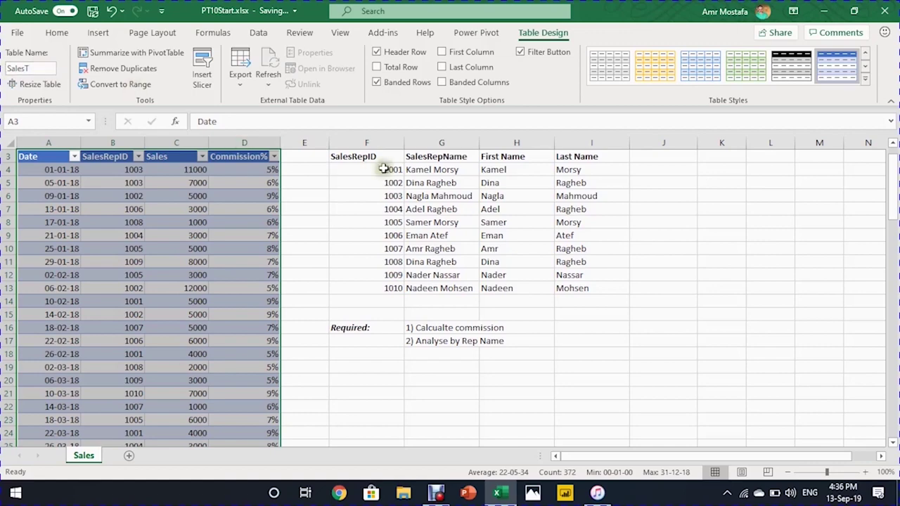
Step: Convert the Sales Rep Data range into a table with headers and name it SalesRep
left_click(415, 195)
key("ctrl+t")
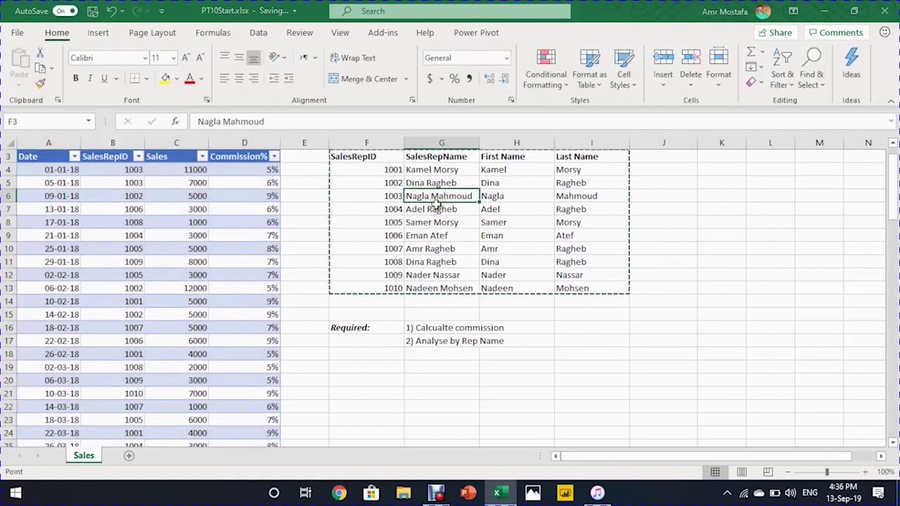
left_click(521, 302)
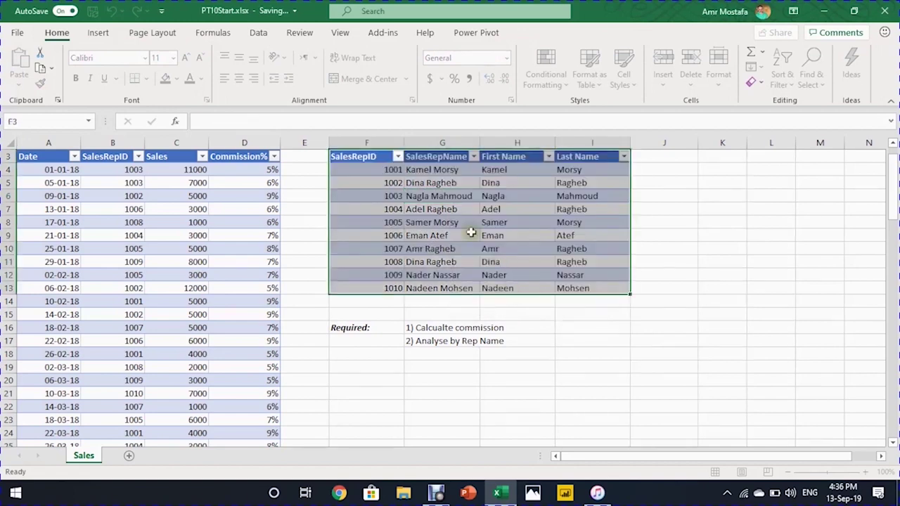
left_click(40, 65)
type("S")
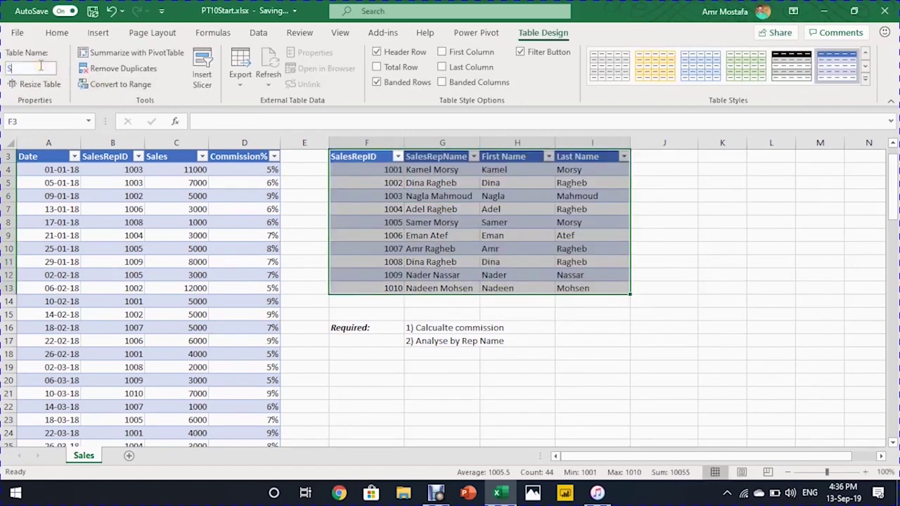
type("alesRep")
key("Return")
left_click(367, 381)
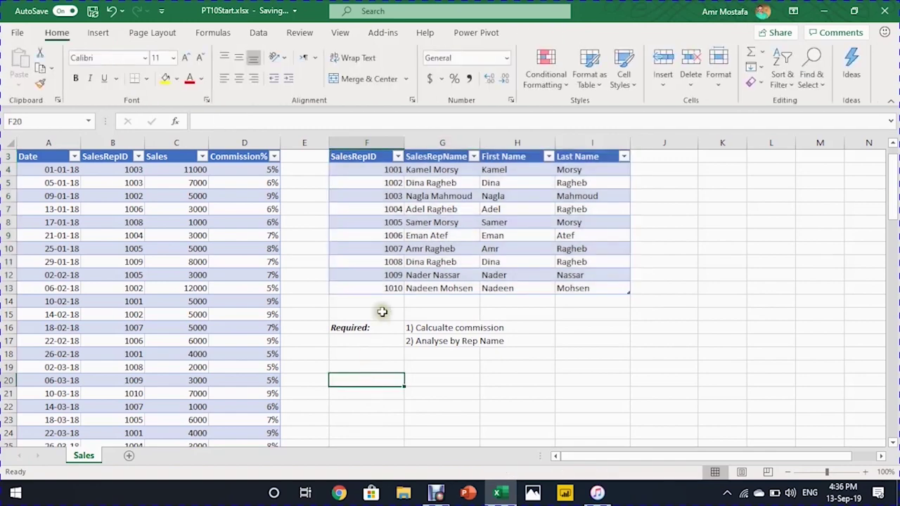
scroll(382, 309, "up", 1)
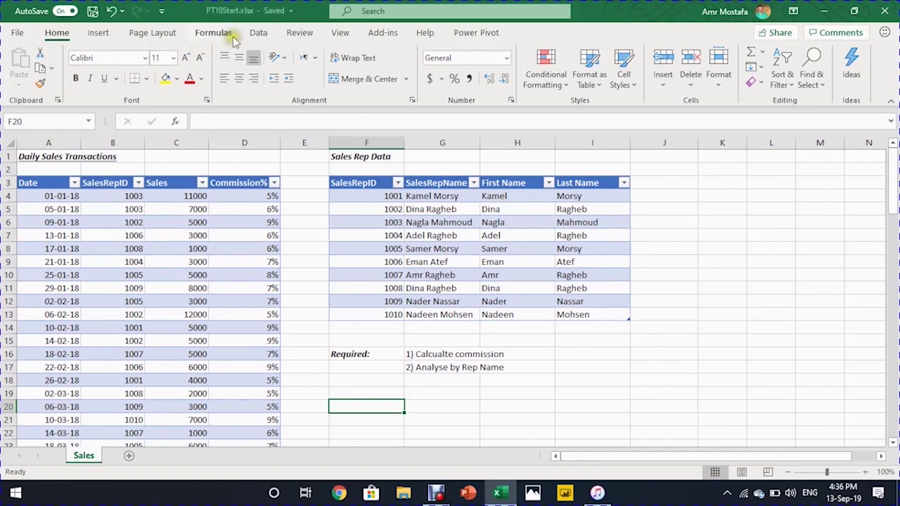
Step: Begin a new table relationship using worksheet table SalesT with SalesRepID as its foreign column
left_click(257, 35)
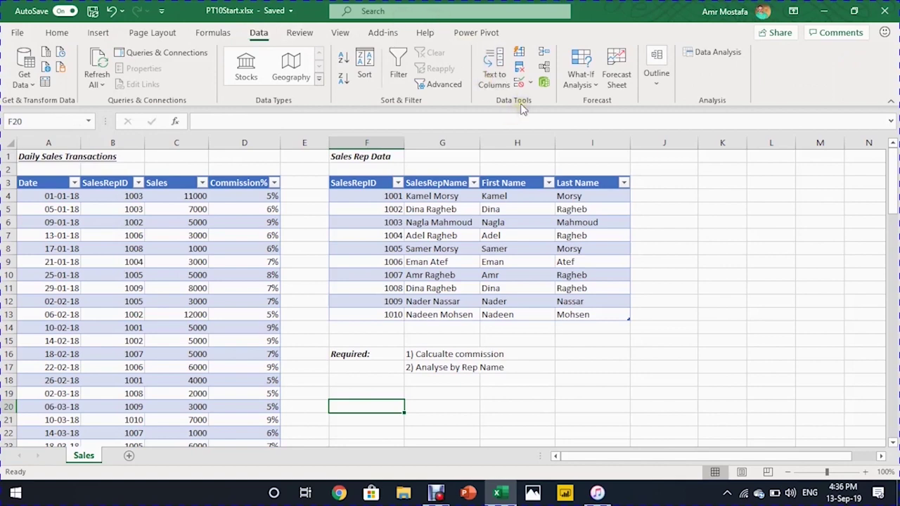
left_click(547, 67)
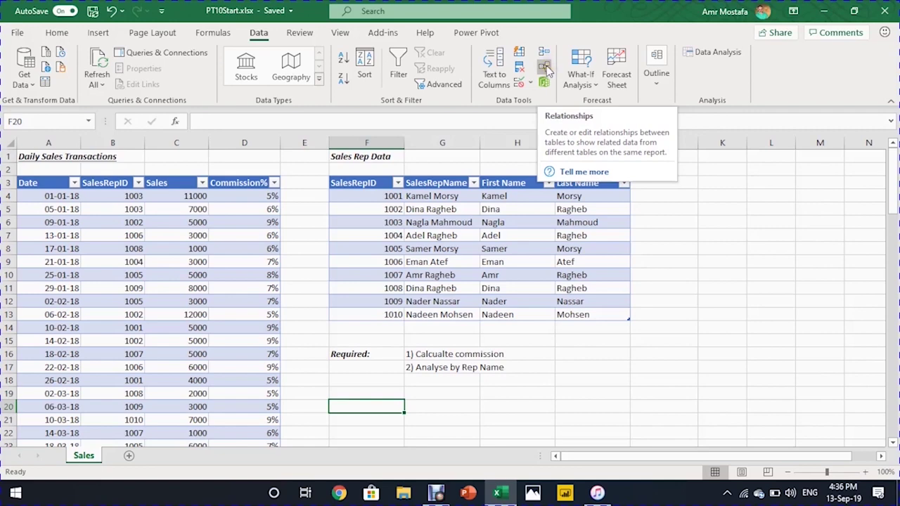
left_click(547, 67)
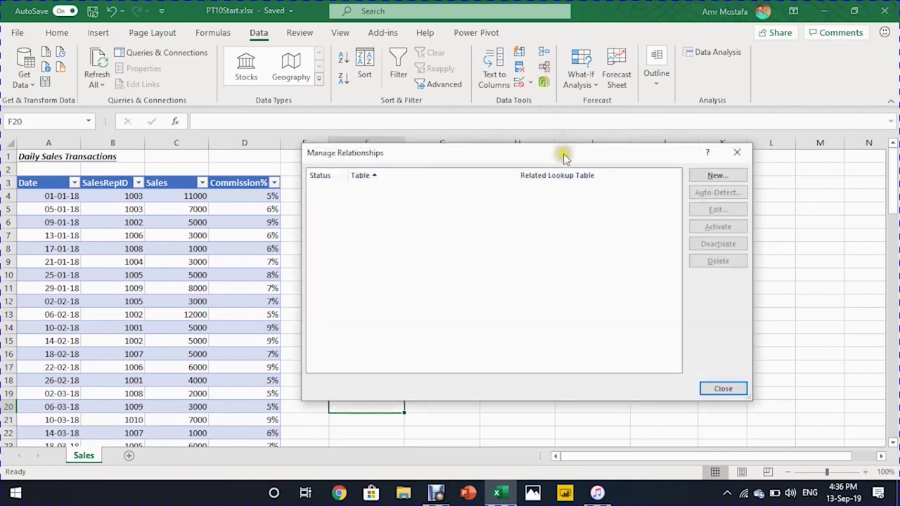
left_click_drag(565, 157, 526, 145)
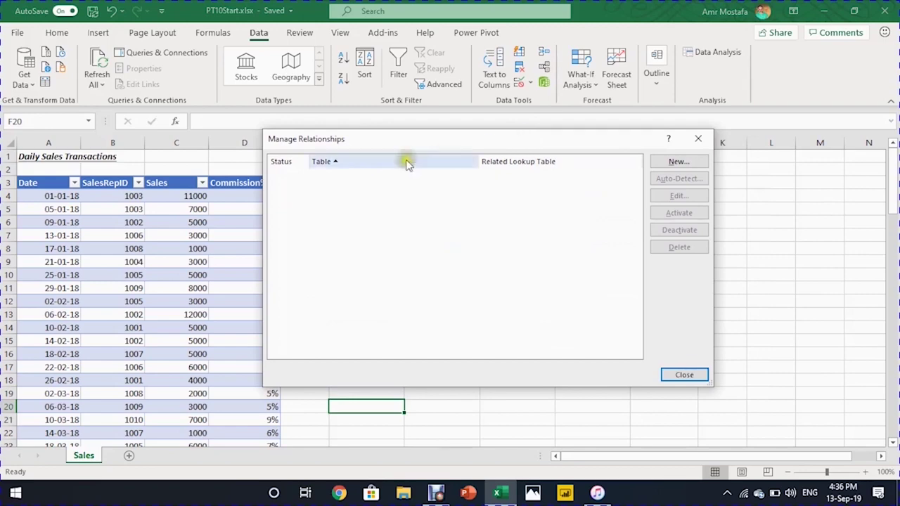
left_click(670, 164)
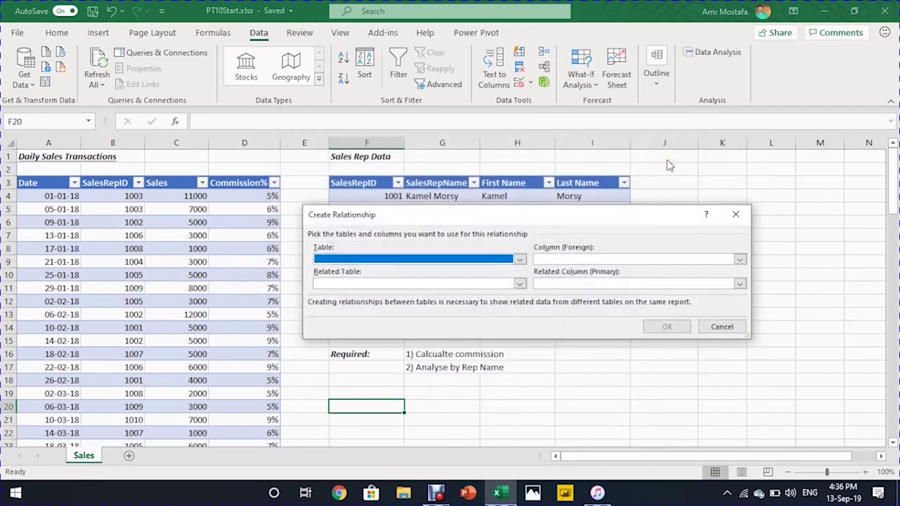
left_click_drag(581, 216, 518, 176)
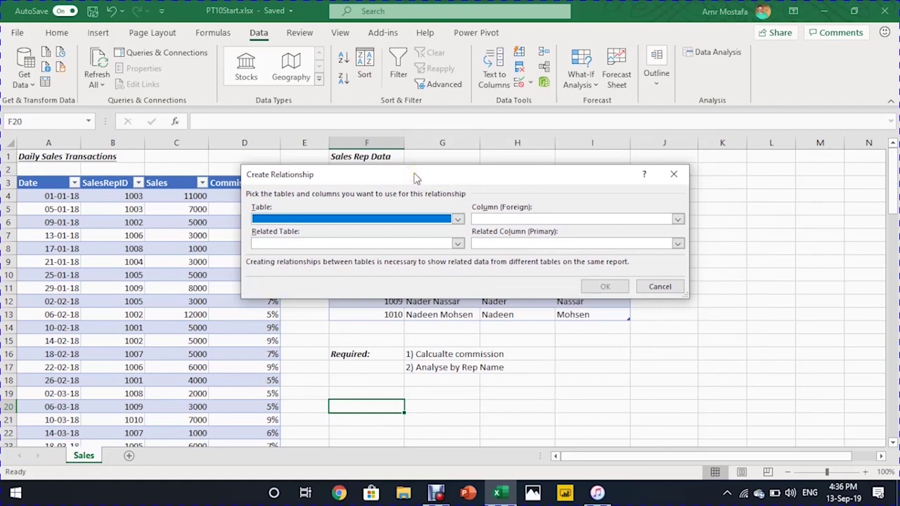
left_click_drag(443, 176, 511, 332)
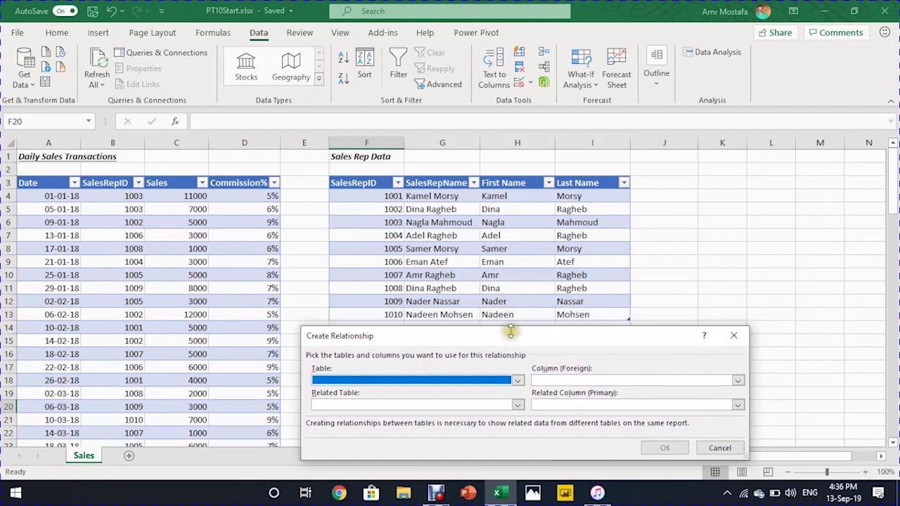
left_click(519, 381)
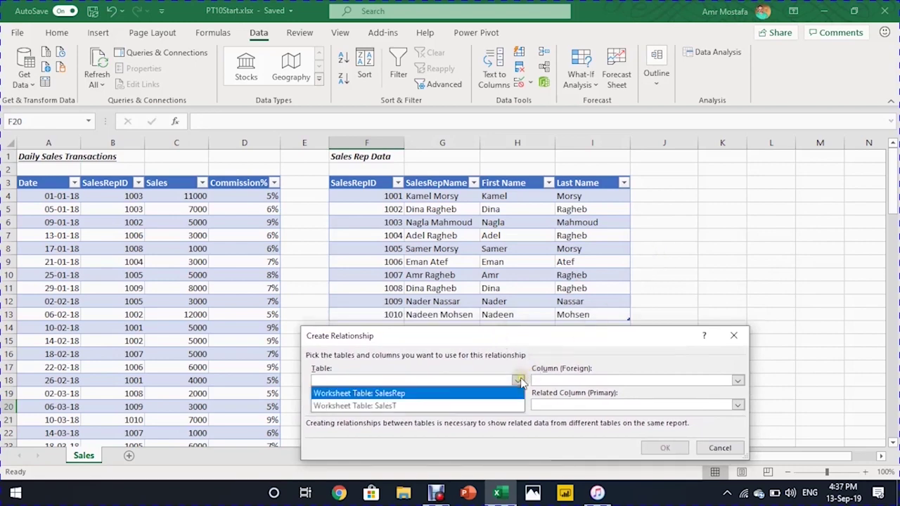
left_click(450, 408)
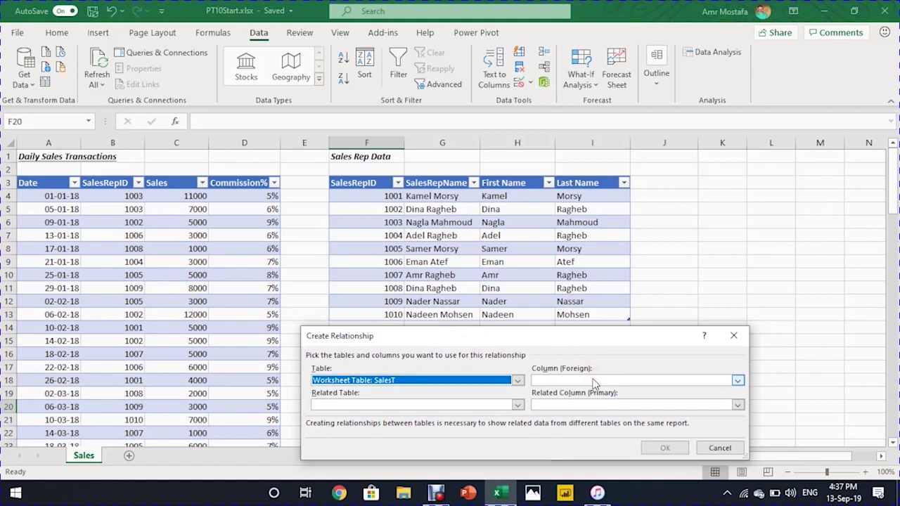
left_click(594, 383)
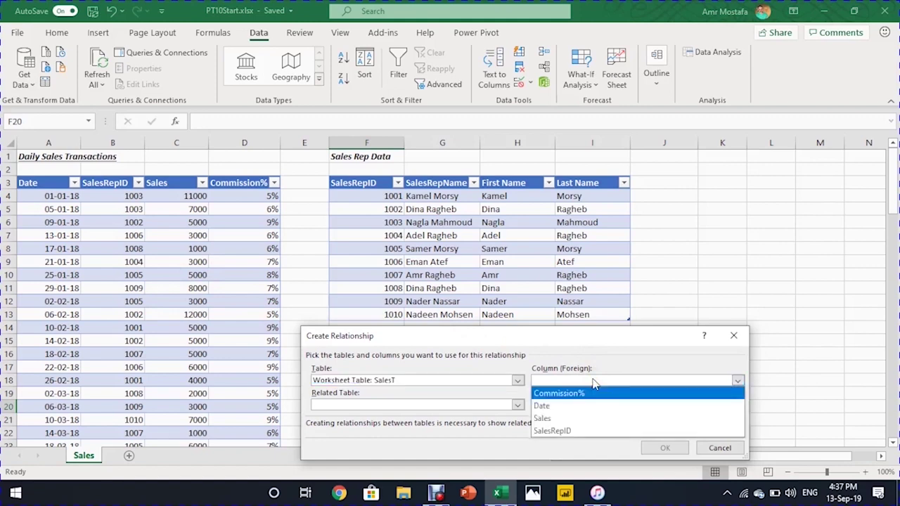
left_click(585, 432)
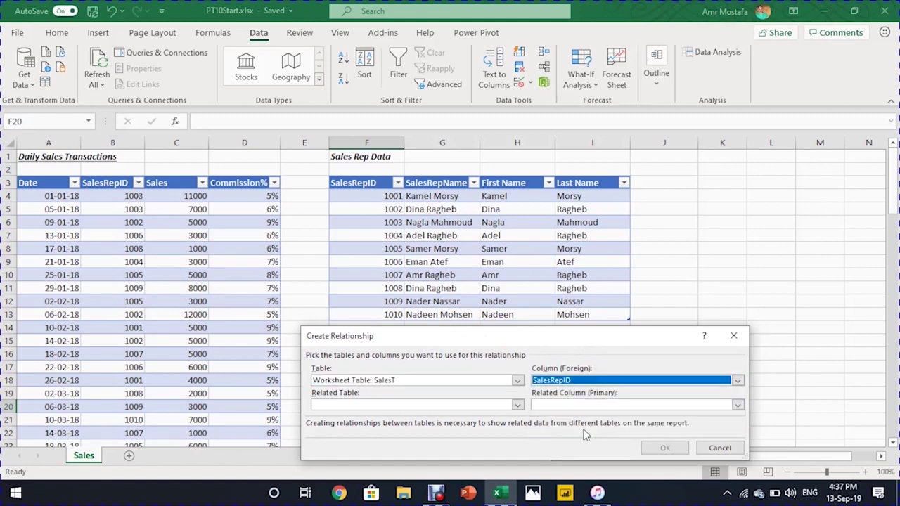
Step: Set SalesRep as the related table with primary column SalesRepID, create the relationship and close the relationship manager
left_click(368, 405)
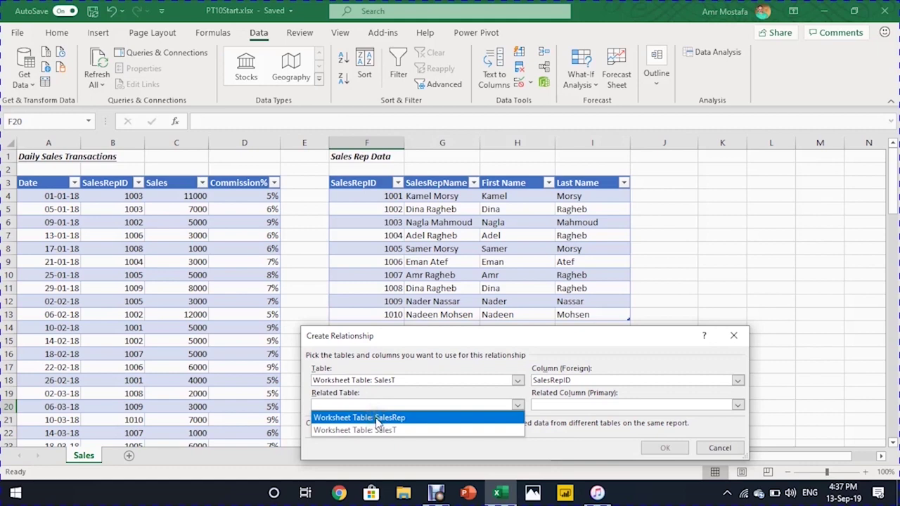
left_click(378, 419)
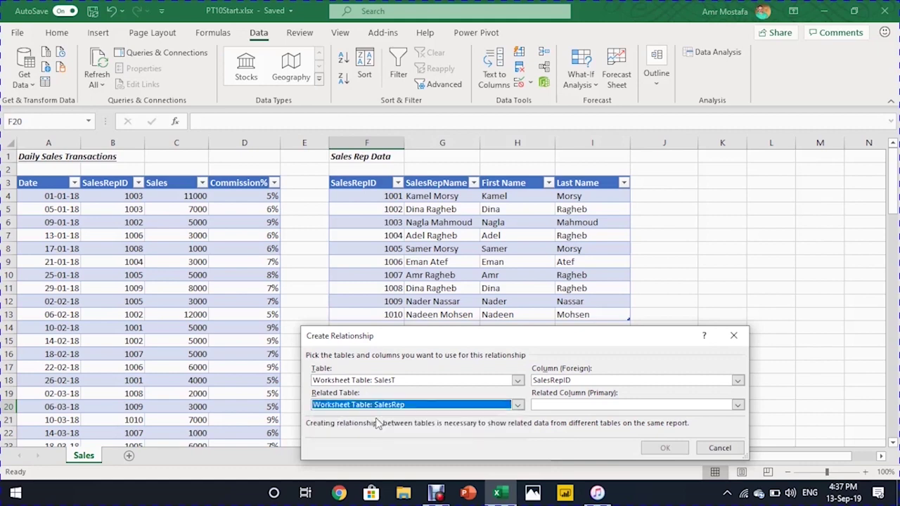
left_click(563, 407)
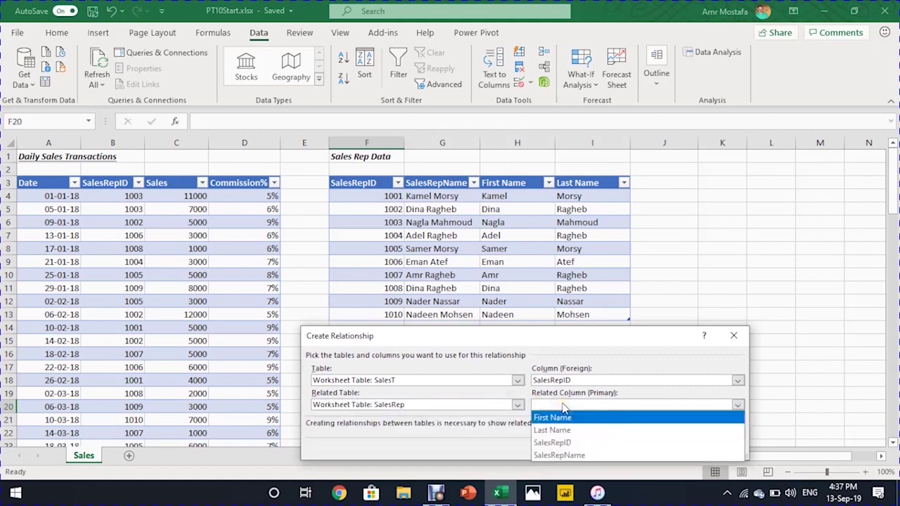
left_click(567, 443)
left_click_drag(554, 336, 555, 187)
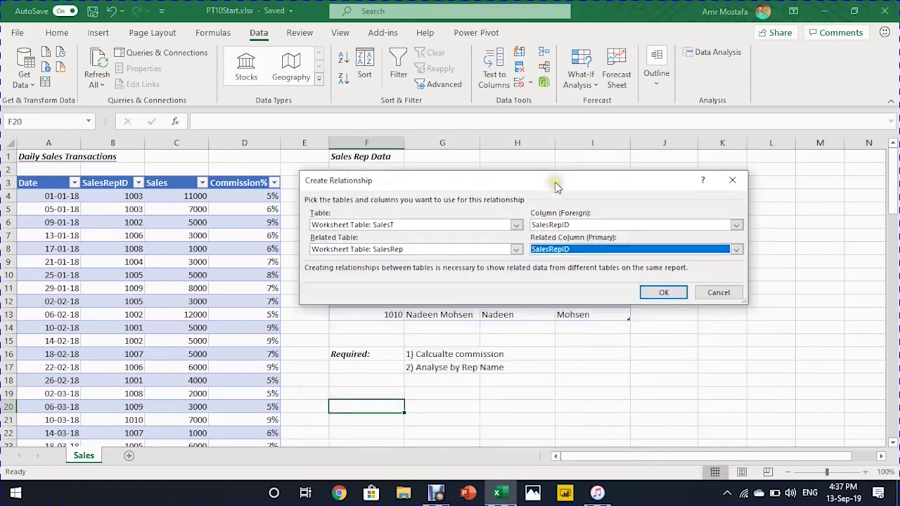
left_click(664, 294)
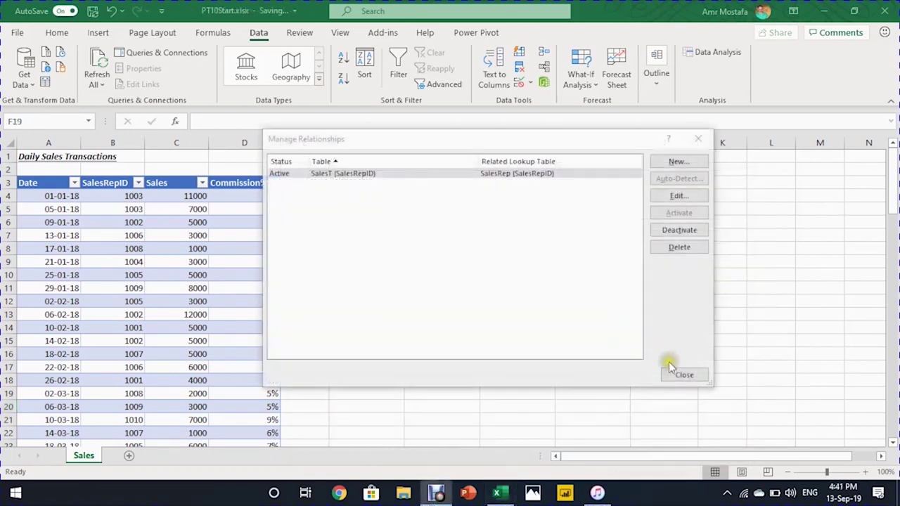
left_click(682, 376)
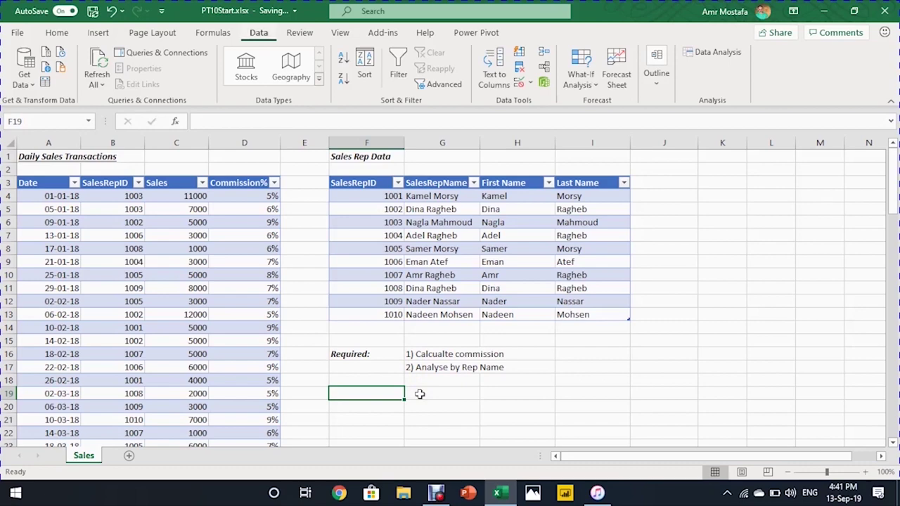
Step: Insert a PivotTable based on the workbook's Data Model on the existing worksheet at Sales!$F$19
key("alt+n")
key("v")
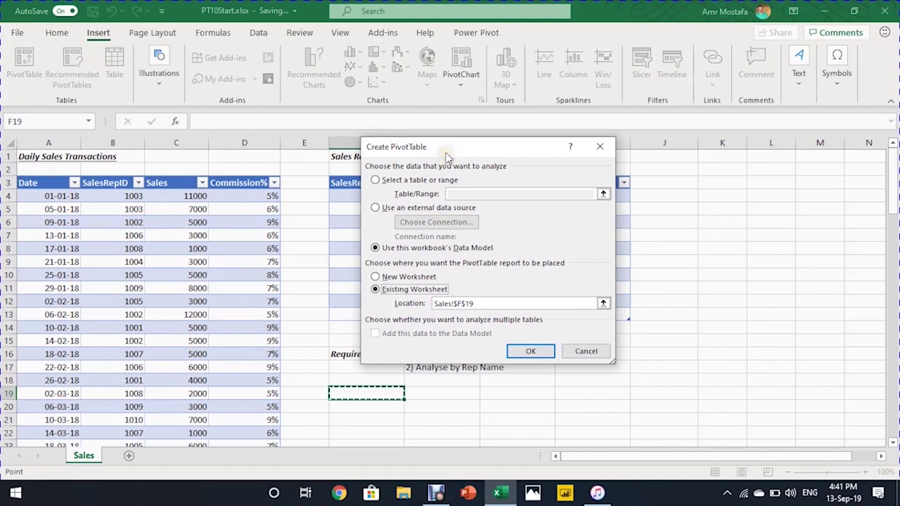
left_click_drag(446, 157, 507, 159)
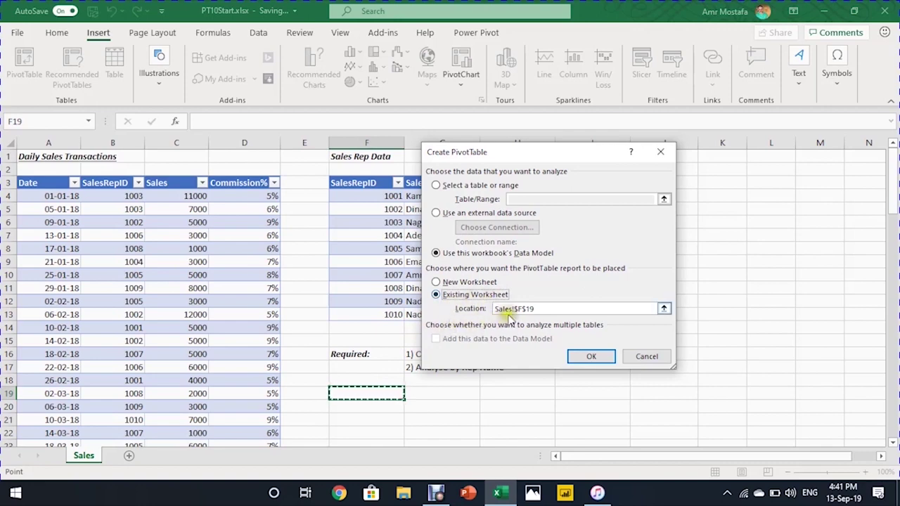
left_click(595, 358)
scroll(598, 356, "down", 2)
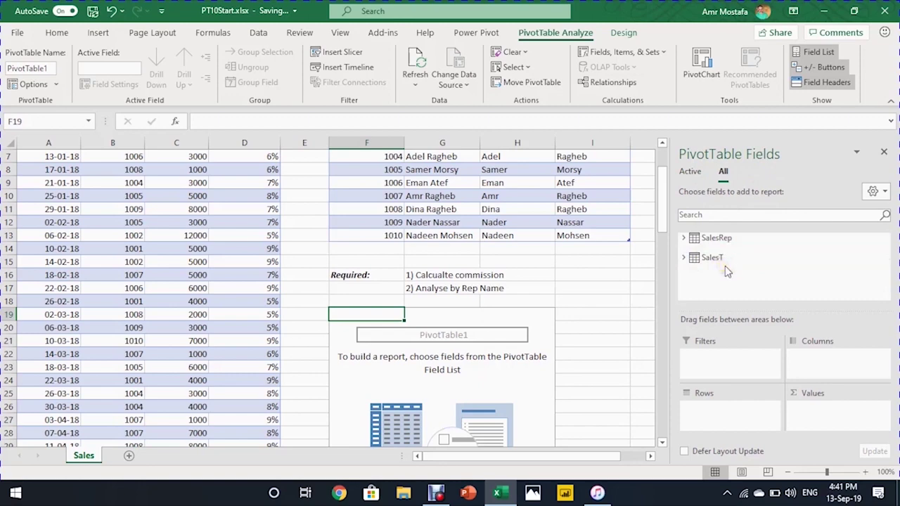
Step: Expand the SalesRep and SalesT field lists and add SalesRepName from SalesRep to the PivotTable's rows
left_click(685, 239)
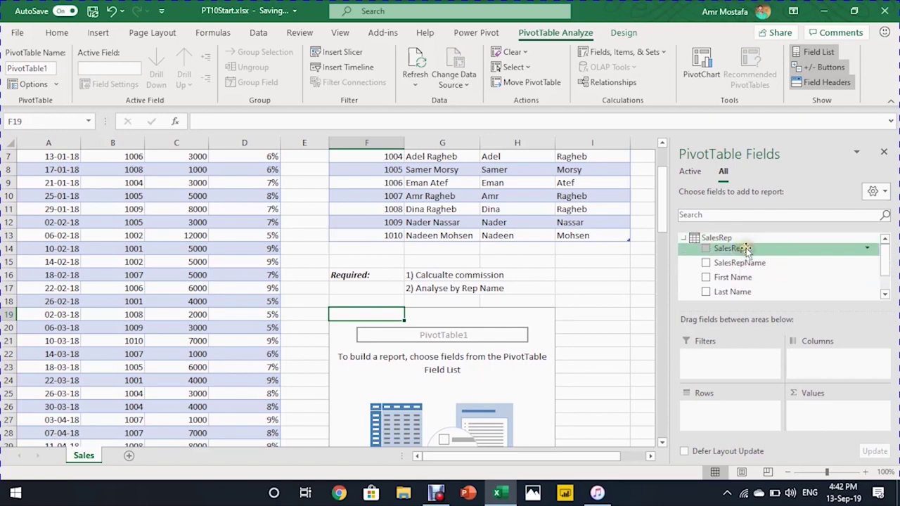
scroll(747, 250, "down", 2)
scroll(748, 249, "down", 1)
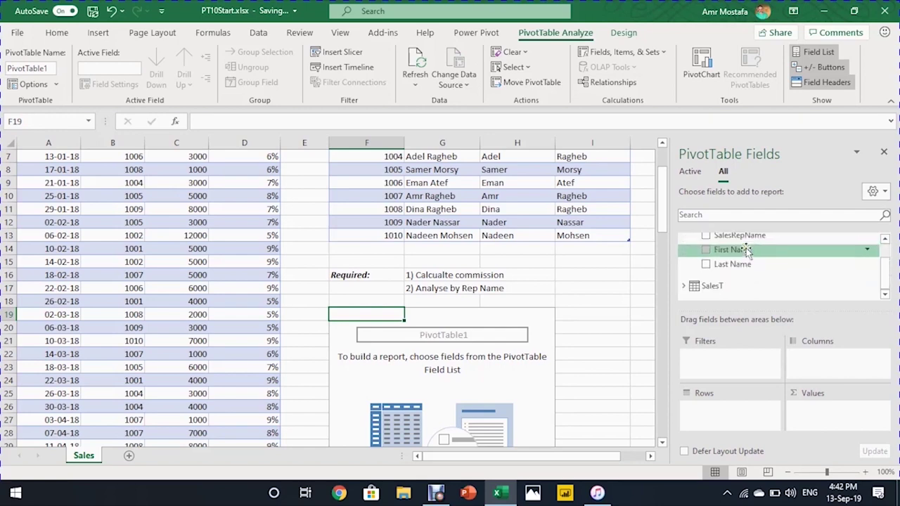
left_click(685, 287)
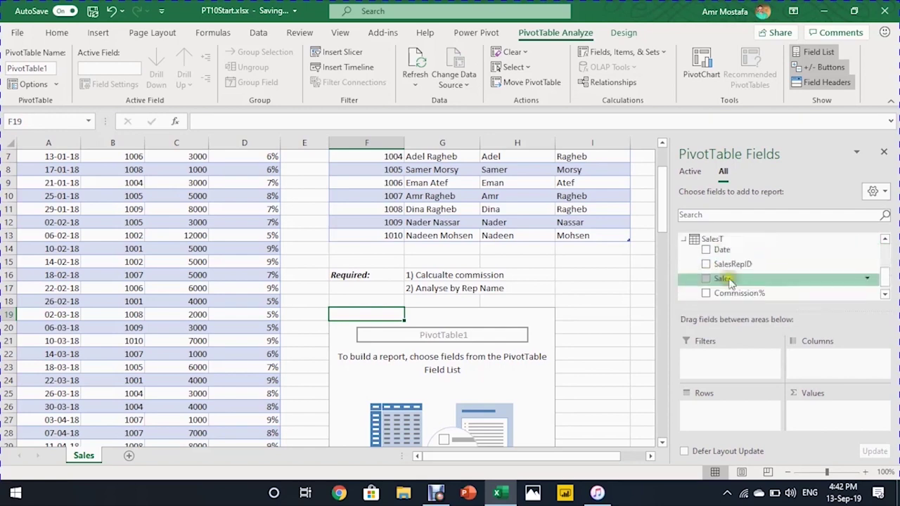
scroll(780, 269, "up", 1)
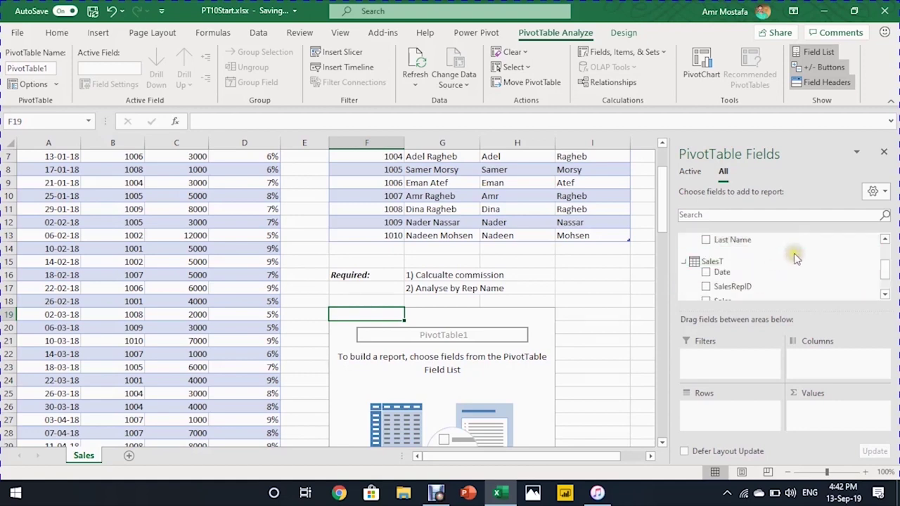
scroll(795, 254, "up", 1)
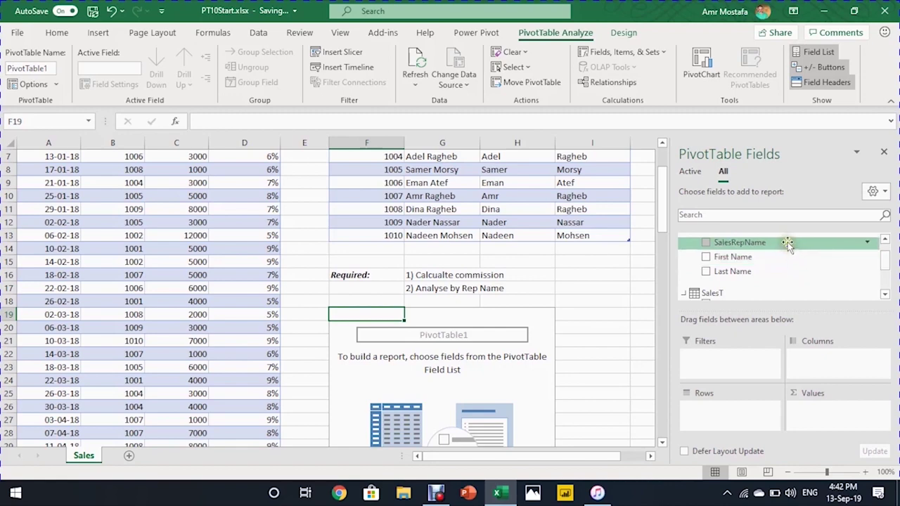
left_click_drag(788, 242, 771, 414)
Step: Add Sales from SalesT to the PivotTable's values and compare the report with the source tables
scroll(772, 271, "down", 1)
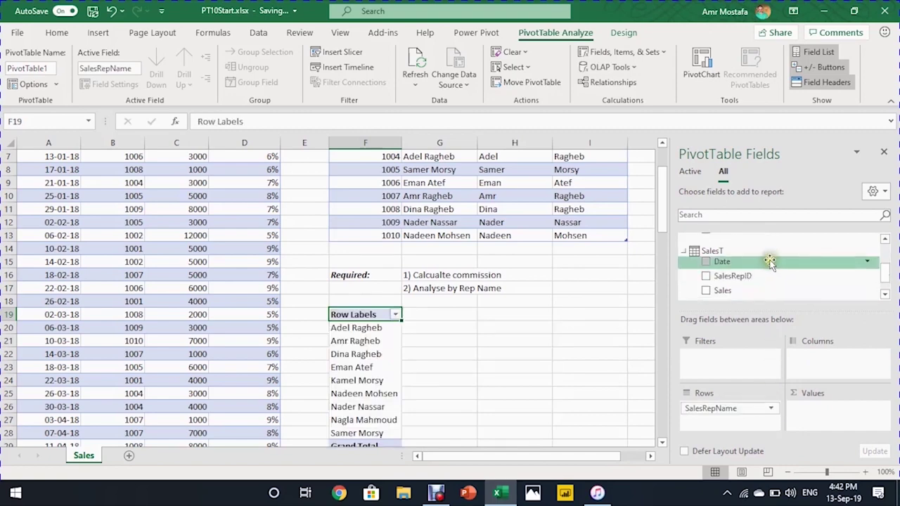
left_click_drag(777, 292, 827, 415)
scroll(520, 336, "down", 1)
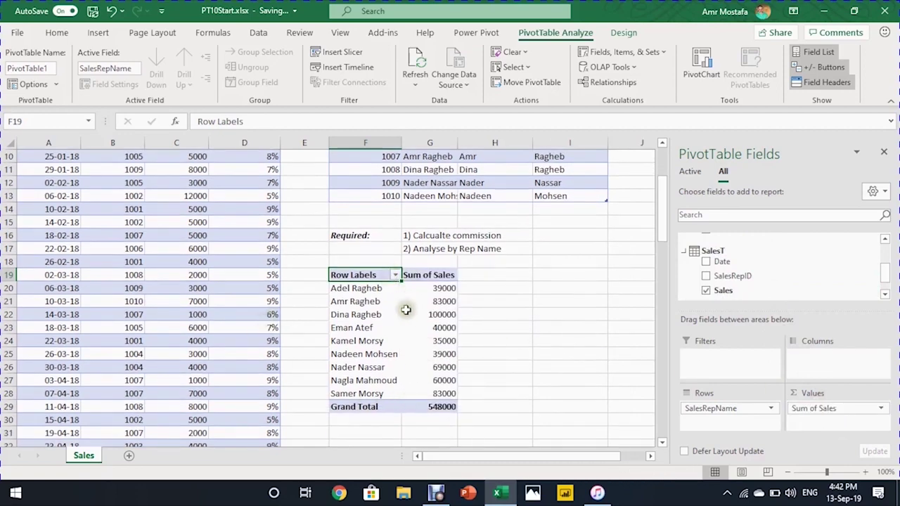
scroll(427, 316, "up", 3)
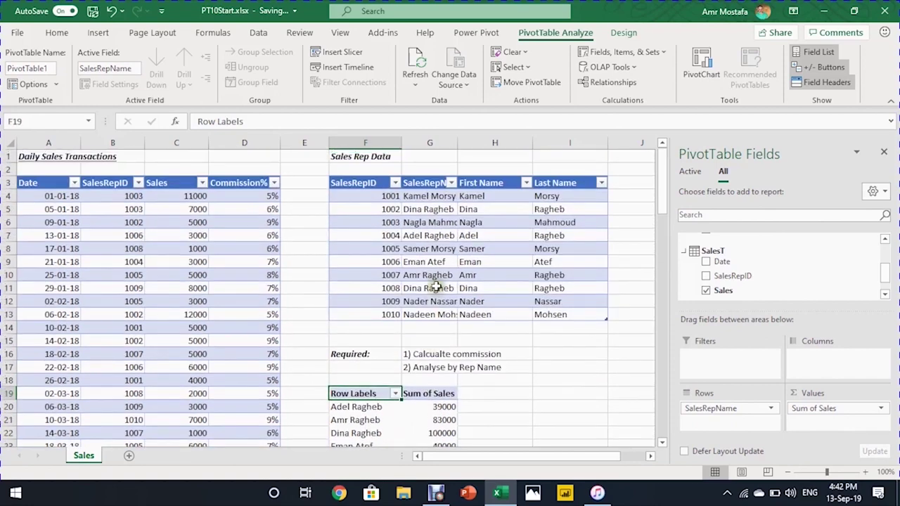
scroll(141, 239, "down", 2)
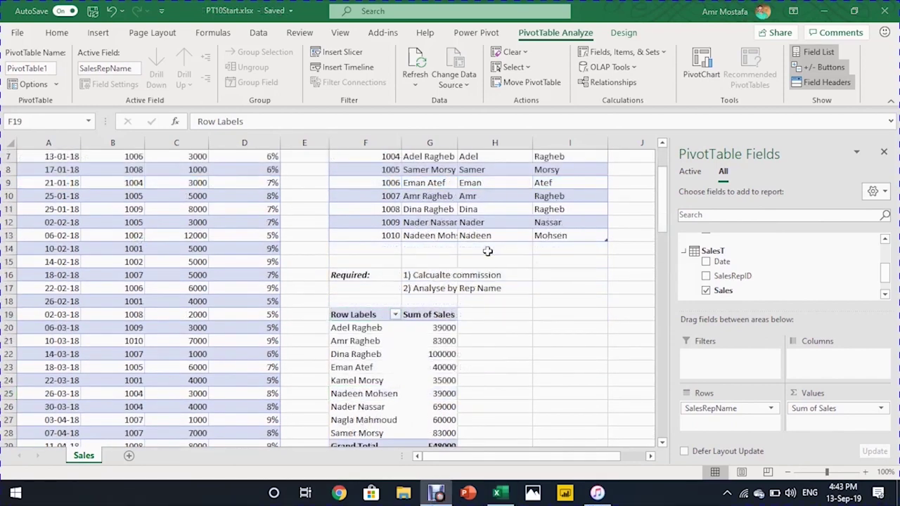
scroll(345, 260, "up", 2)
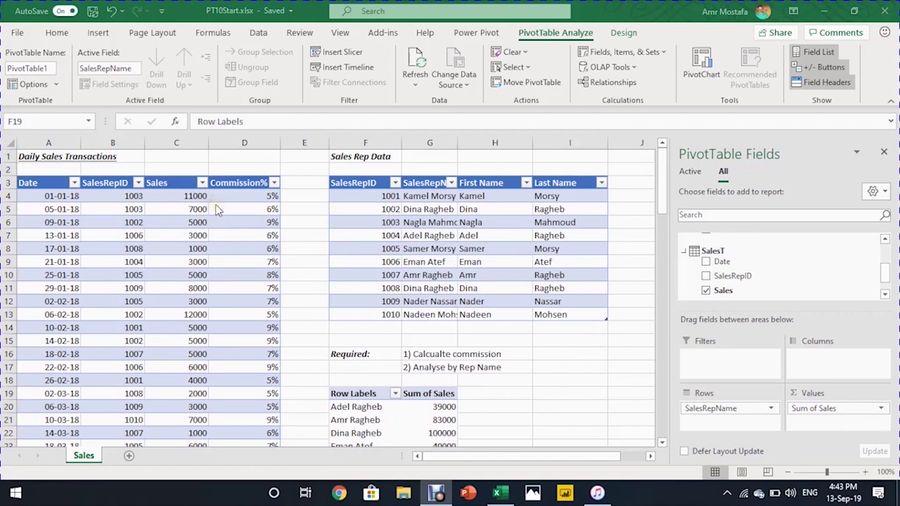
scroll(238, 271, "down", 1)
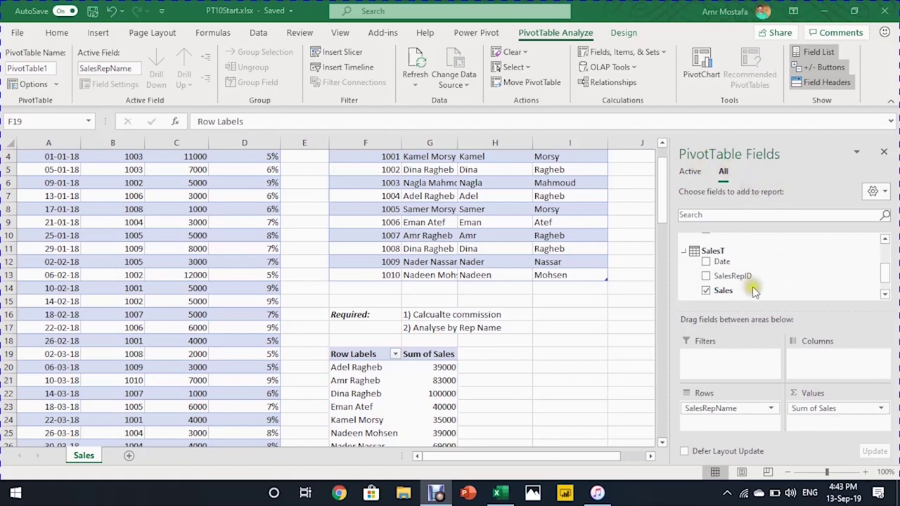
Step: Add a new measure to the SalesT table and name it Commission
right_click(732, 253)
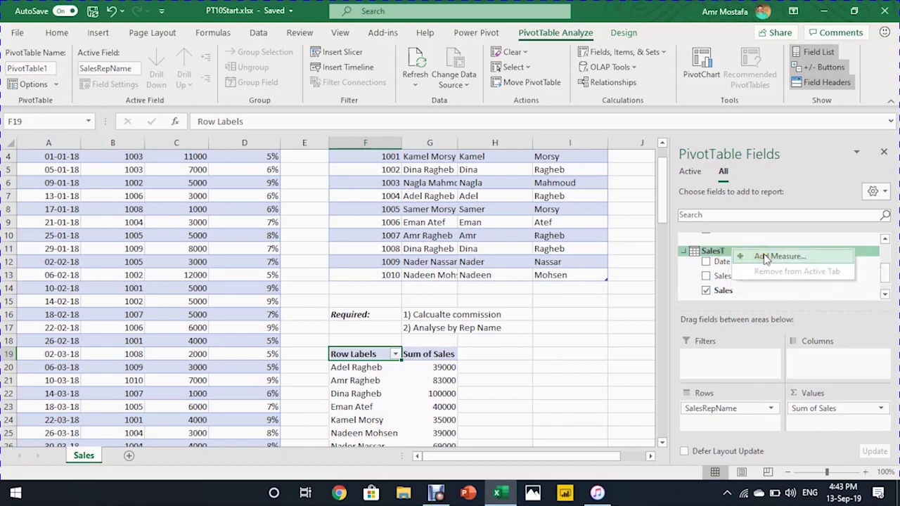
left_click(767, 258)
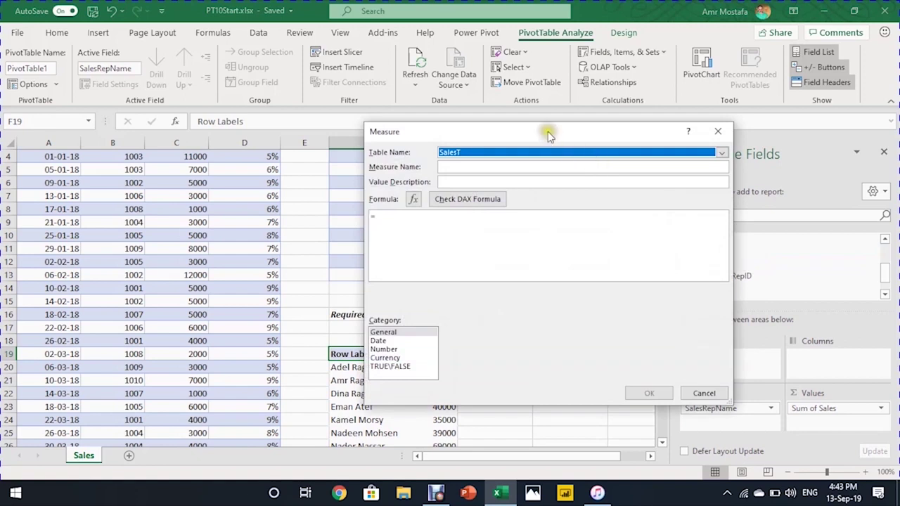
left_click_drag(548, 131, 440, 129)
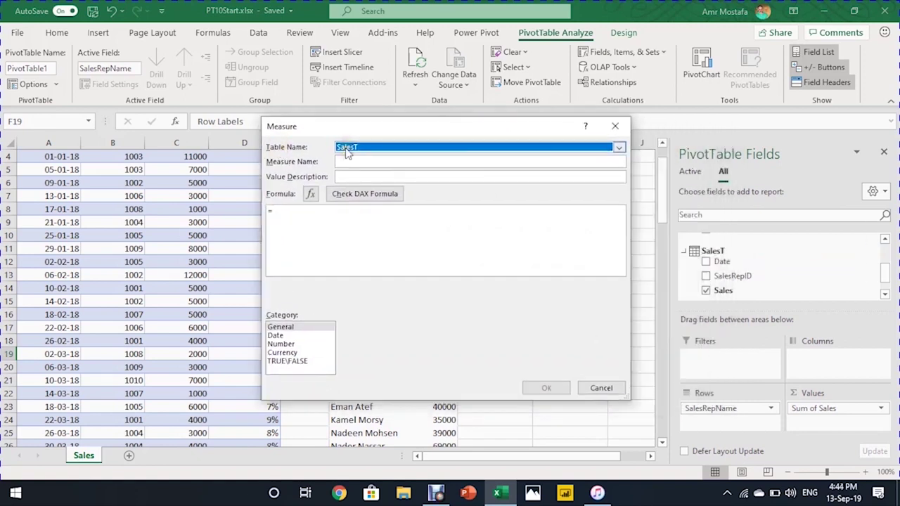
left_click(493, 149)
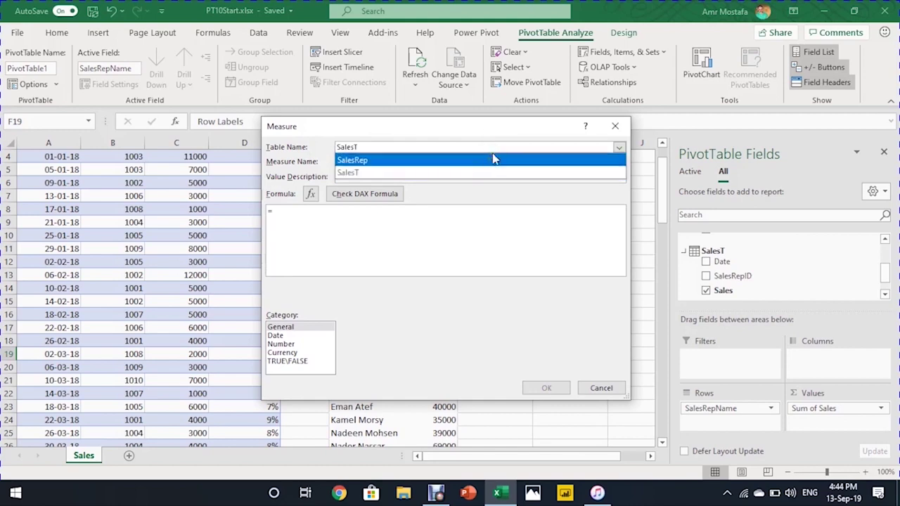
left_click(489, 173)
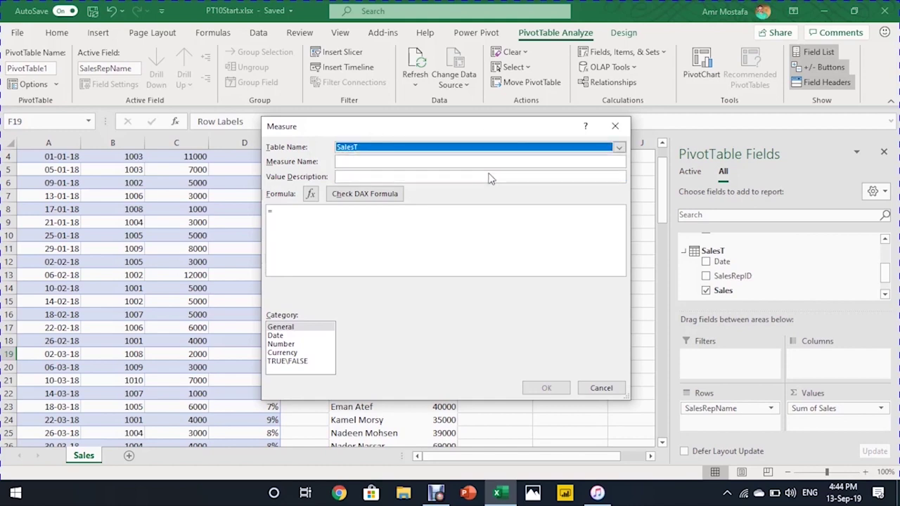
left_click(480, 161)
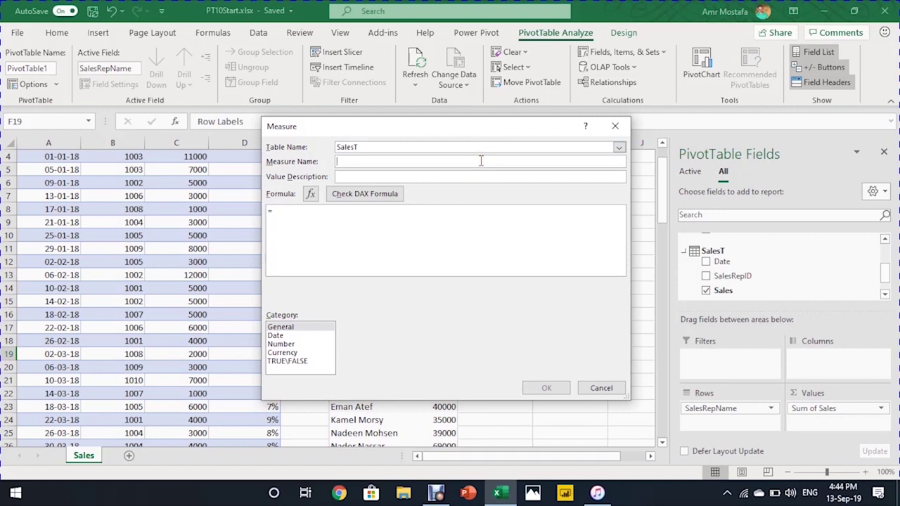
type("Commission")
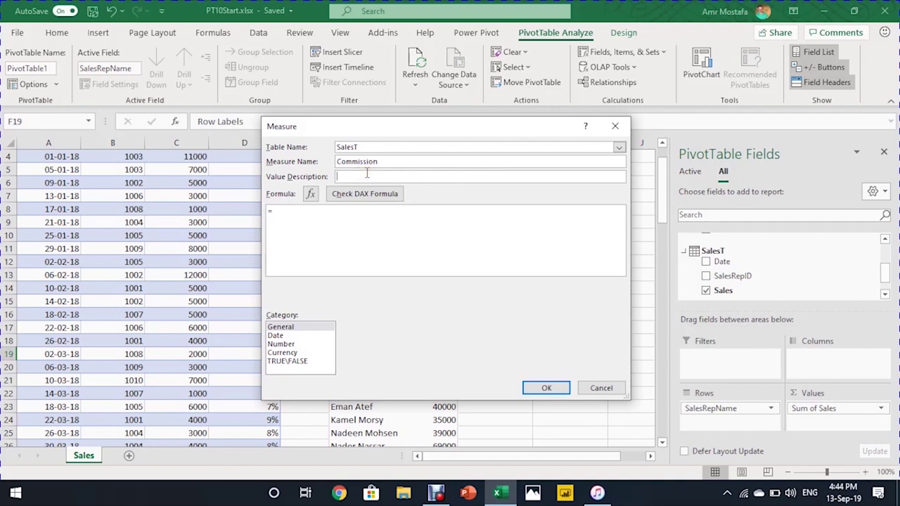
Step: Begin the measure's formula with the SUMX function, using SalesT as its table argument
left_click(370, 213)
left_click(303, 214)
type("sum")
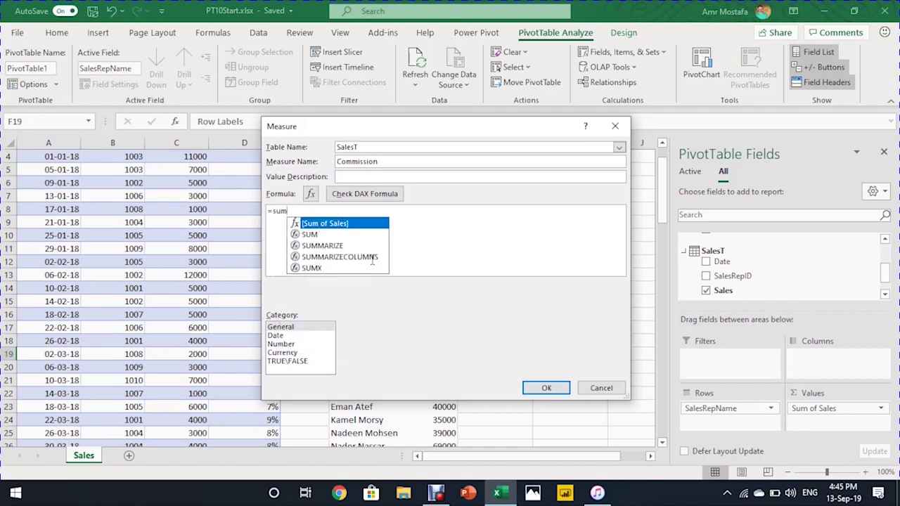
type("x")
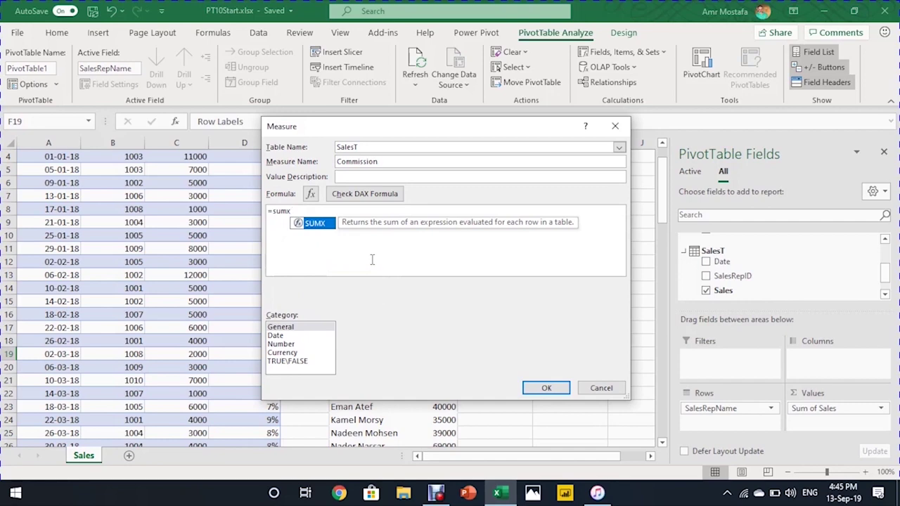
type("(")
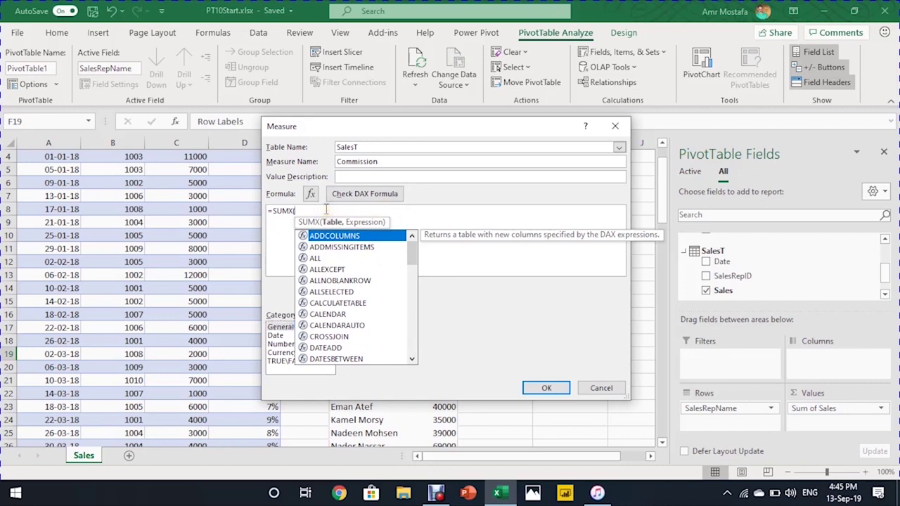
type("sal")
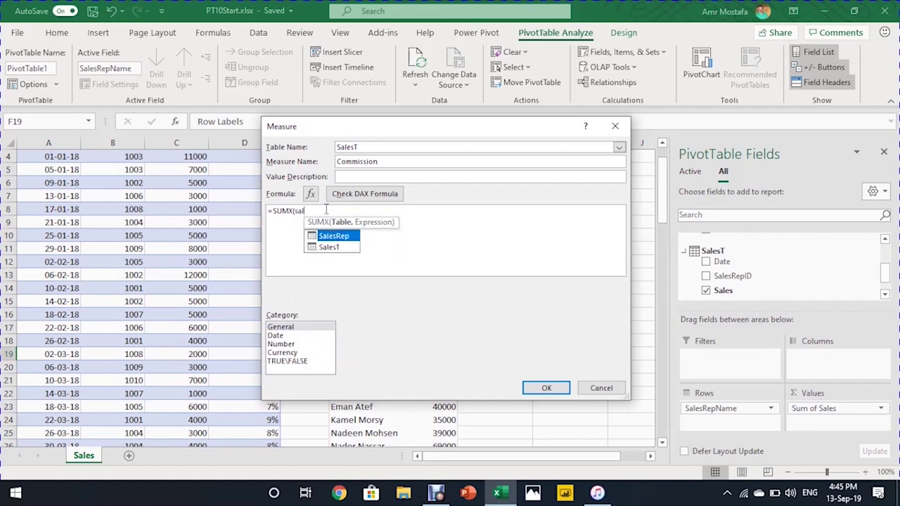
key("Down")
key("Up")
key("Down")
key("Up")
key("Down")
key("Up")
key("Down")
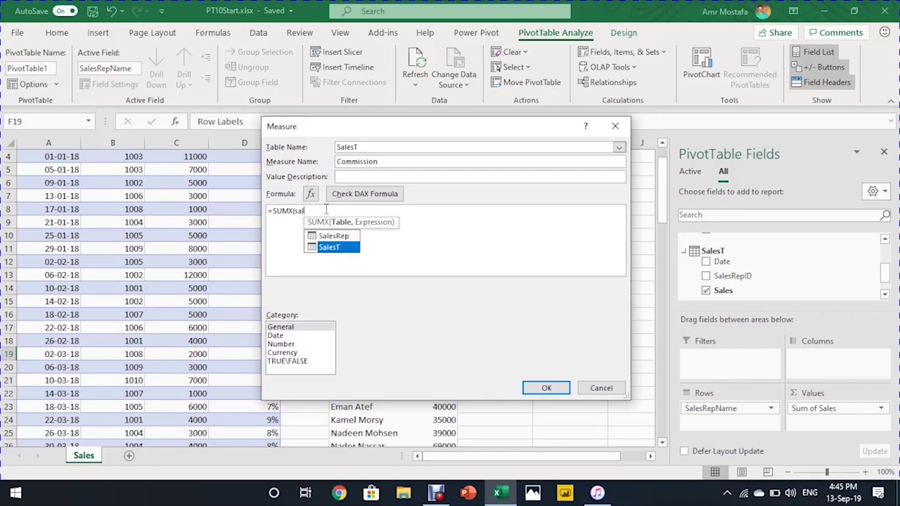
key("Tab")
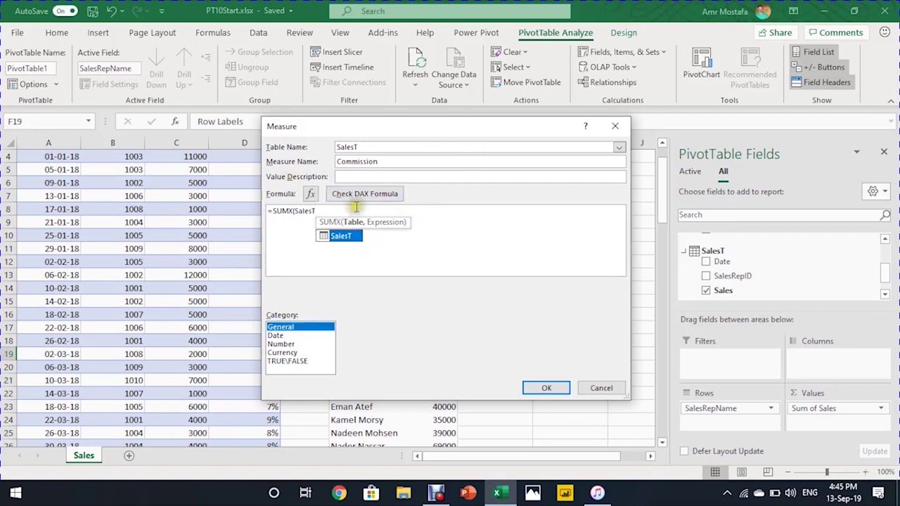
left_click(353, 210)
type(",")
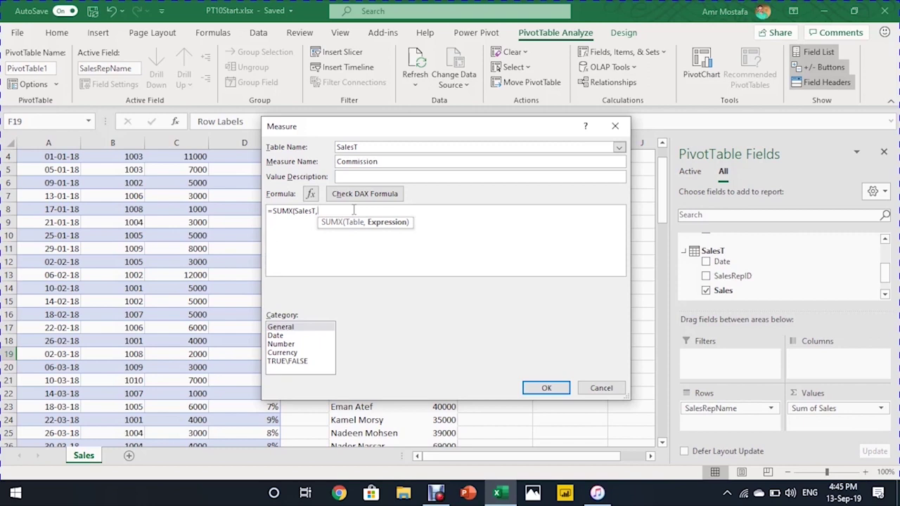
Step: Complete the SUMX formula with the expression SalesT[Commission%]*SalesT[Sales] and its closing parenthesis
type("salest")
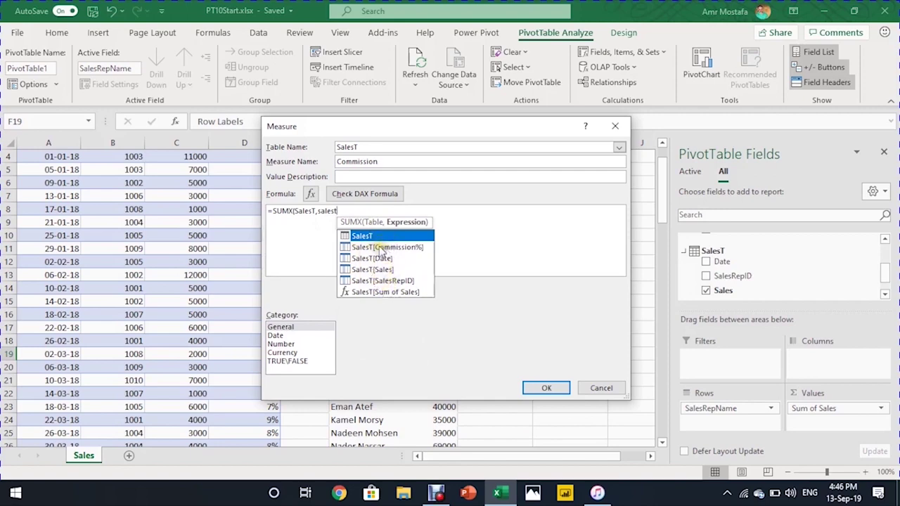
double_click(384, 248)
type("*")
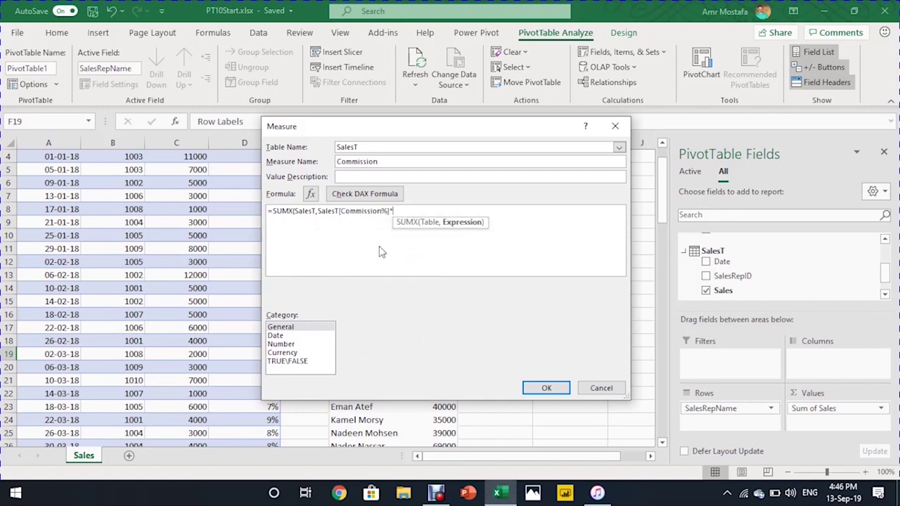
type("sales")
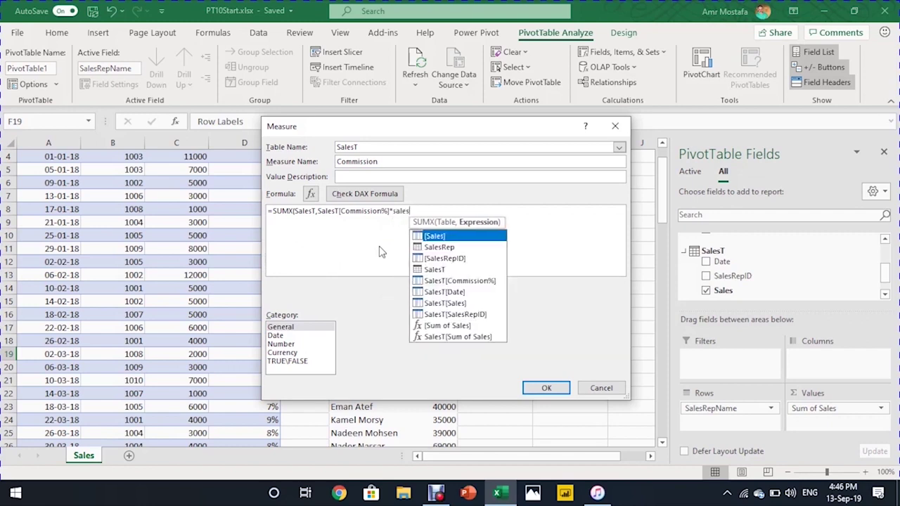
type("t")
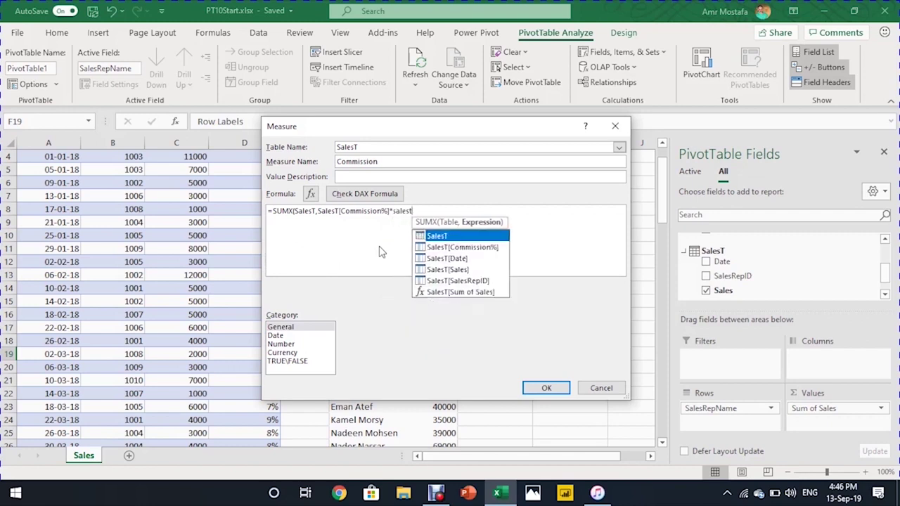
key("Down")
key("Down")
key("Down")
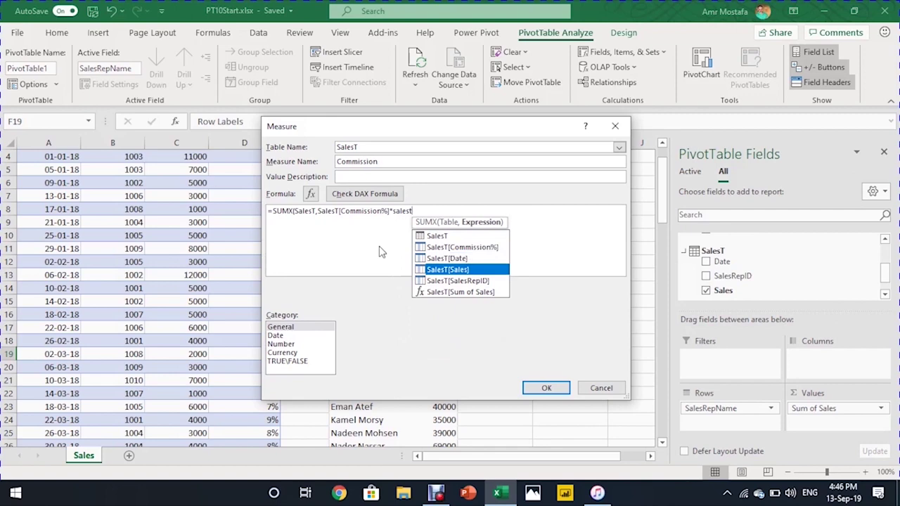
key("Tab")
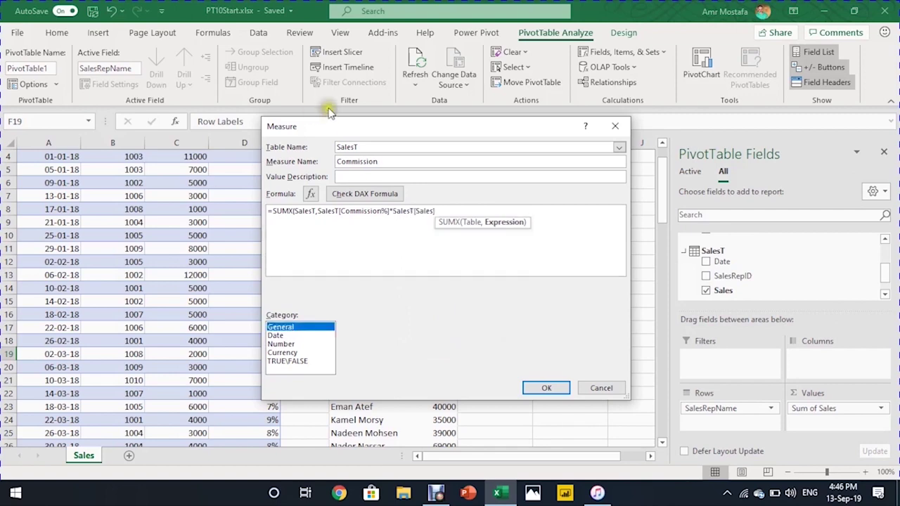
left_click(446, 211)
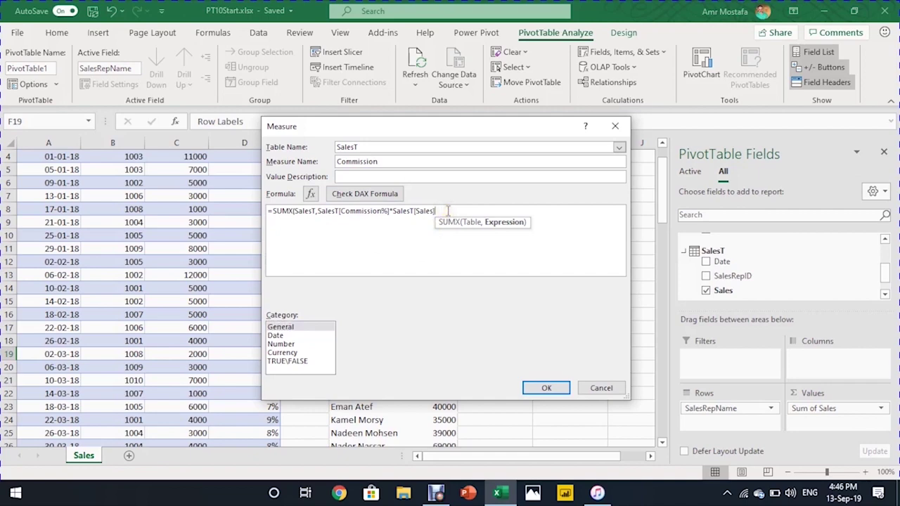
type(")")
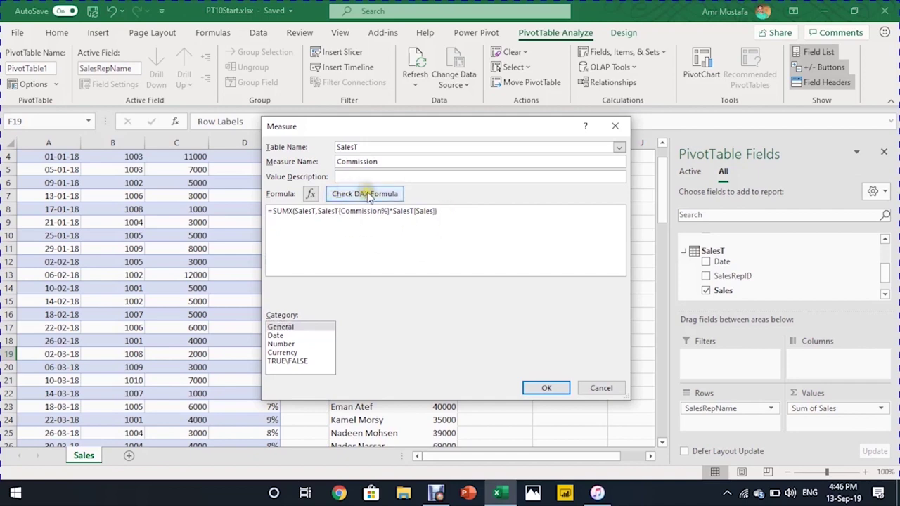
Step: Check the DAX formula for errors, set the measure's format category to Currency and create the measure
left_click(365, 195)
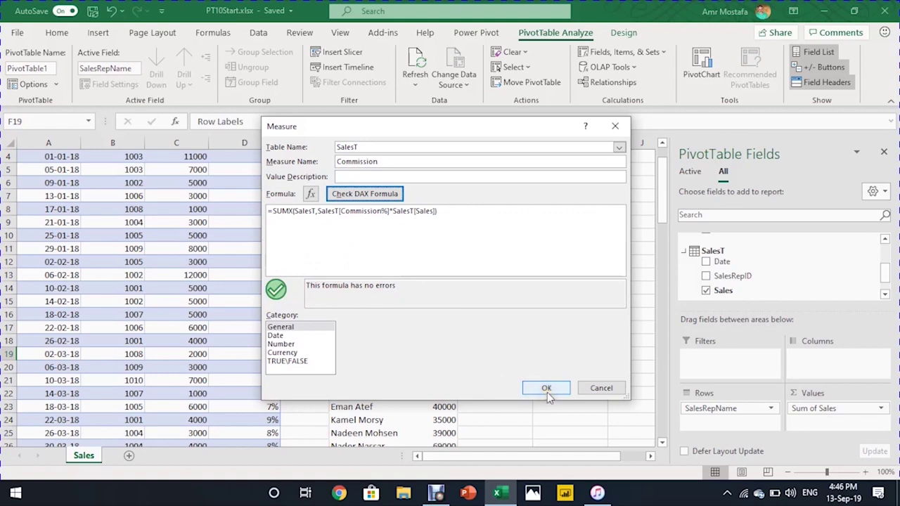
left_click(285, 353)
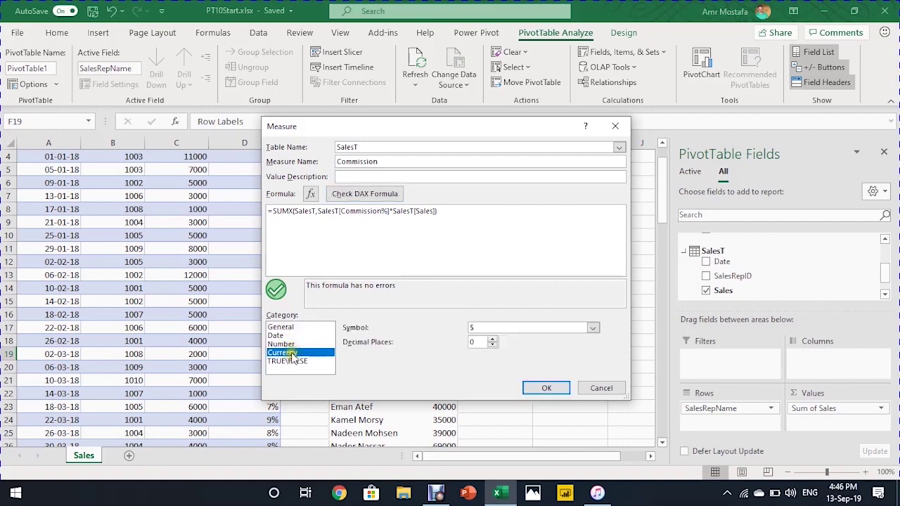
left_click(540, 387)
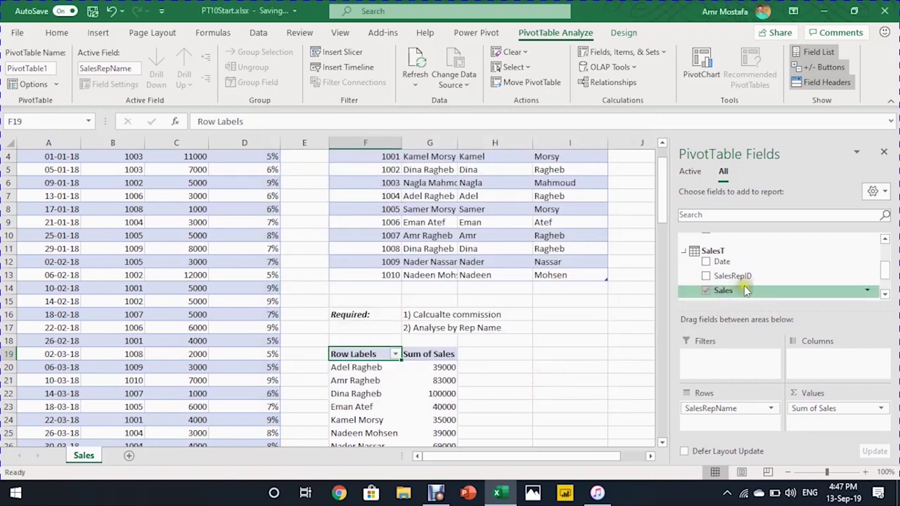
Step: Add the Commission measure from SalesT to the PivotTable's values
scroll(775, 278, "down", 1)
scroll(774, 275, "up", 1)
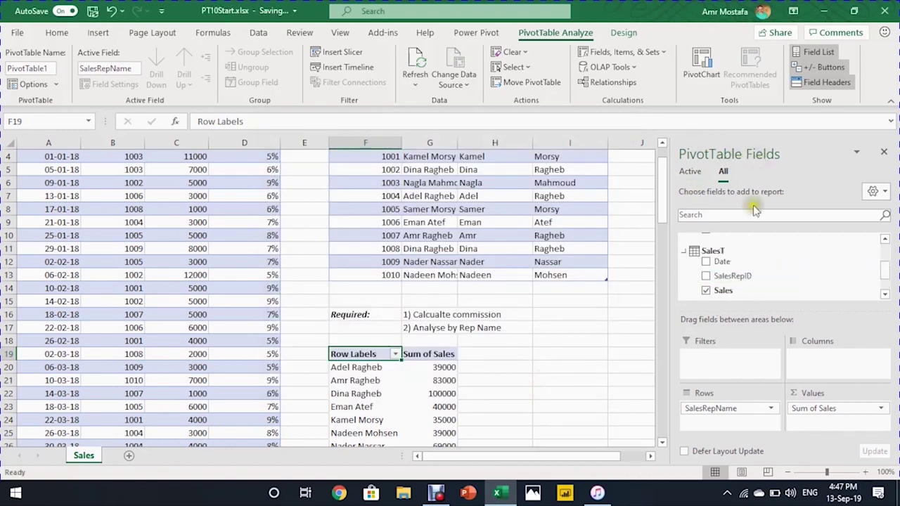
scroll(728, 260, "down", 1)
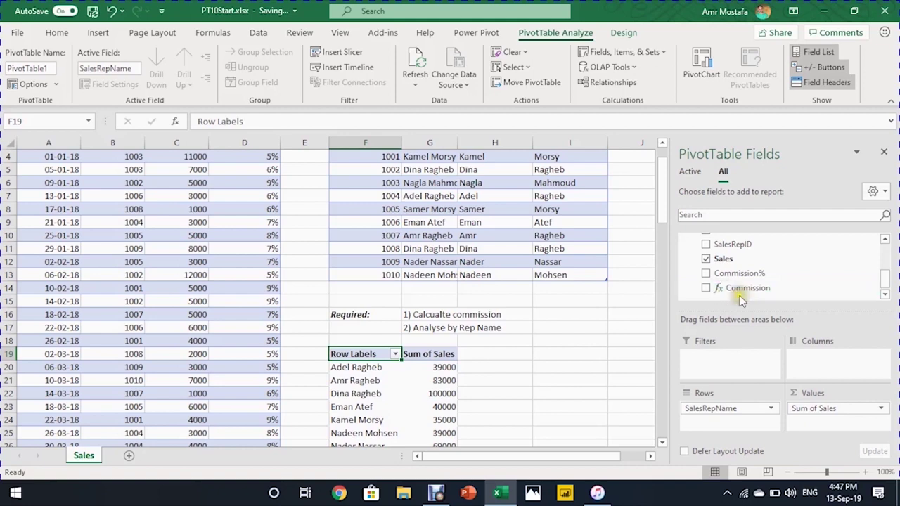
left_click_drag(751, 292, 835, 429)
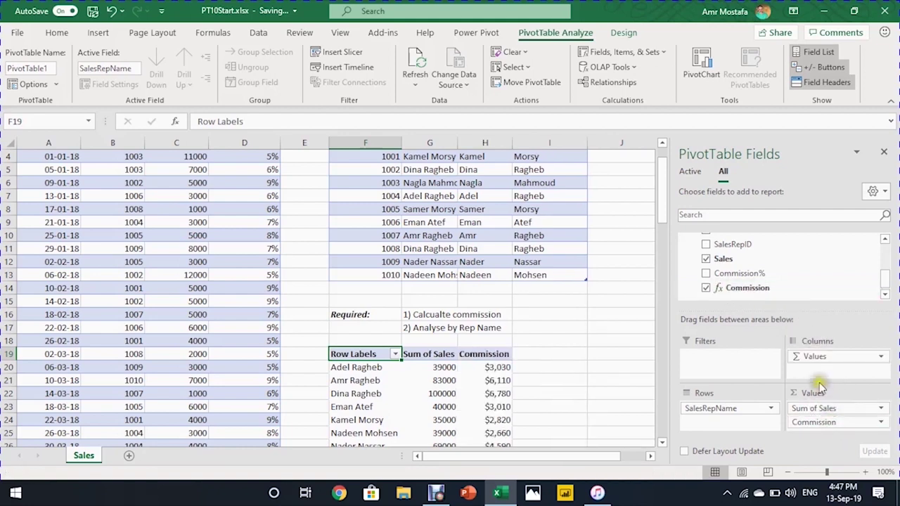
Step: Review the sales and commission figures per sales rep against the daily sales transactions and sales rep tables
scroll(544, 347, "down", 2)
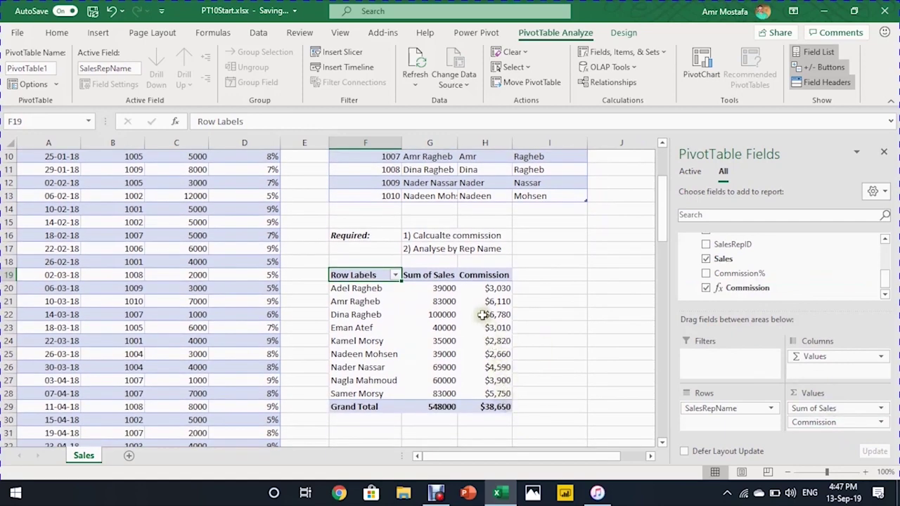
mouse_move(478, 316)
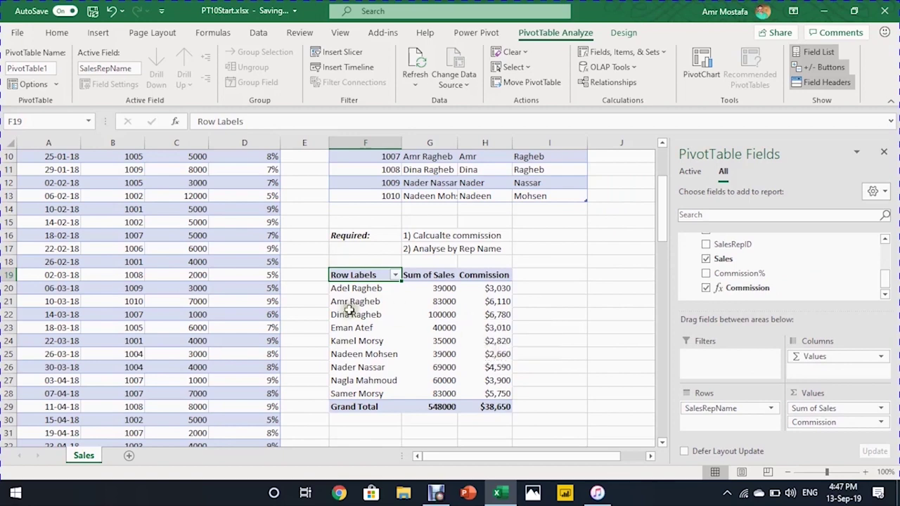
scroll(223, 273, "up", 3)
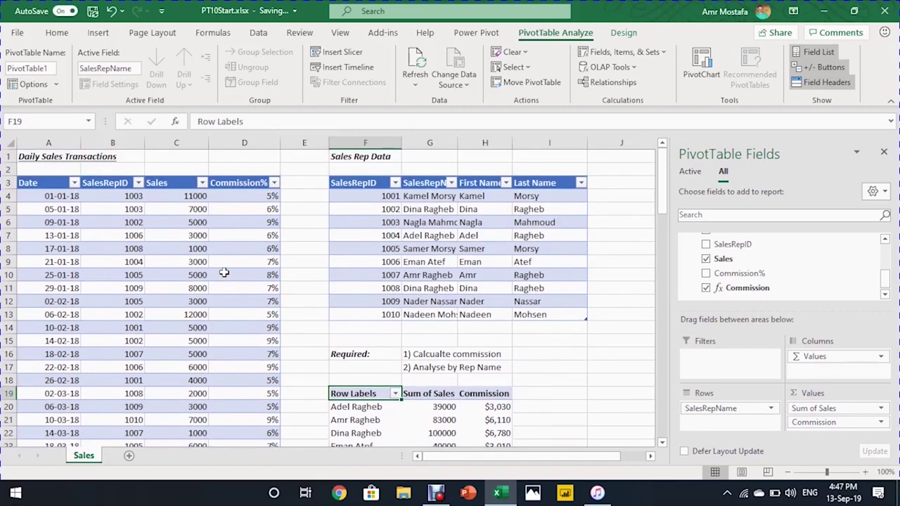
scroll(276, 270, "down", 1)
scroll(276, 269, "down", 4)
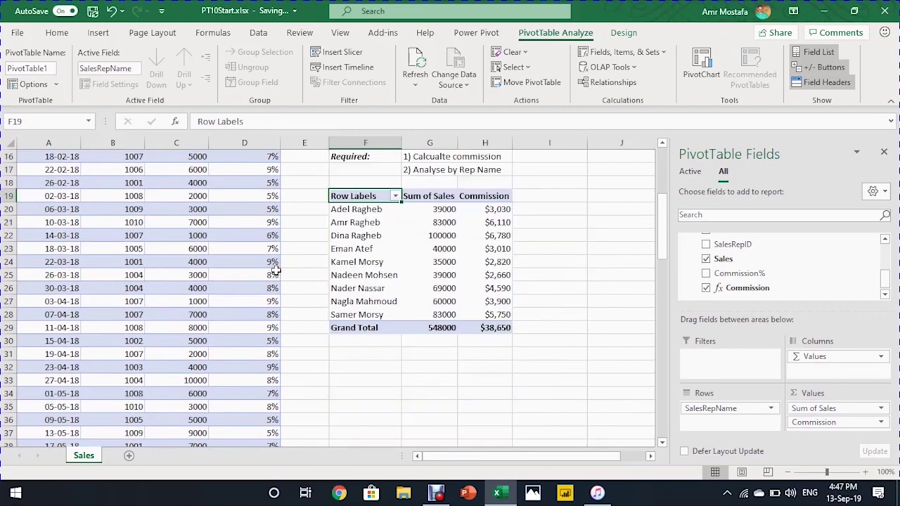
mouse_move(376, 237)
mouse_move(448, 222)
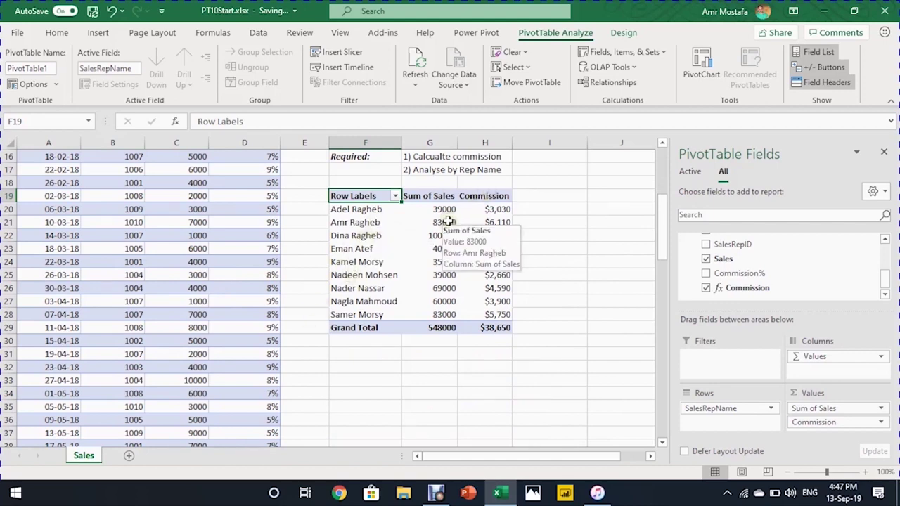
Step: Insert a PivotTable based on the workbook's Data Model at cell F32 of the existing Sales worksheet
left_click(370, 367)
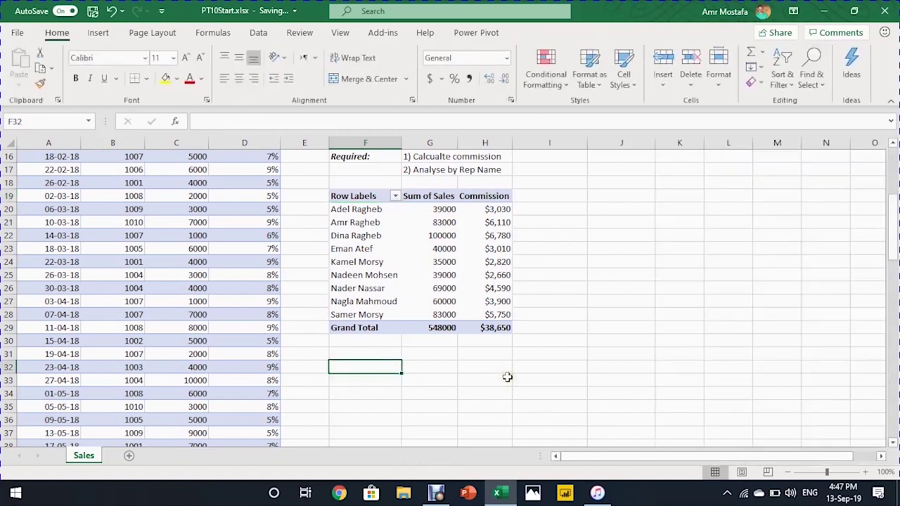
key("alt+n")
key("v")
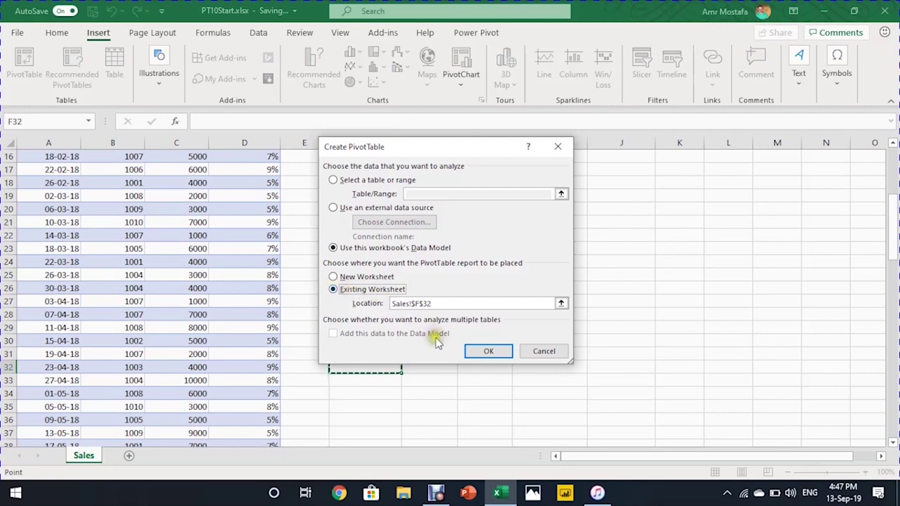
left_click(478, 353)
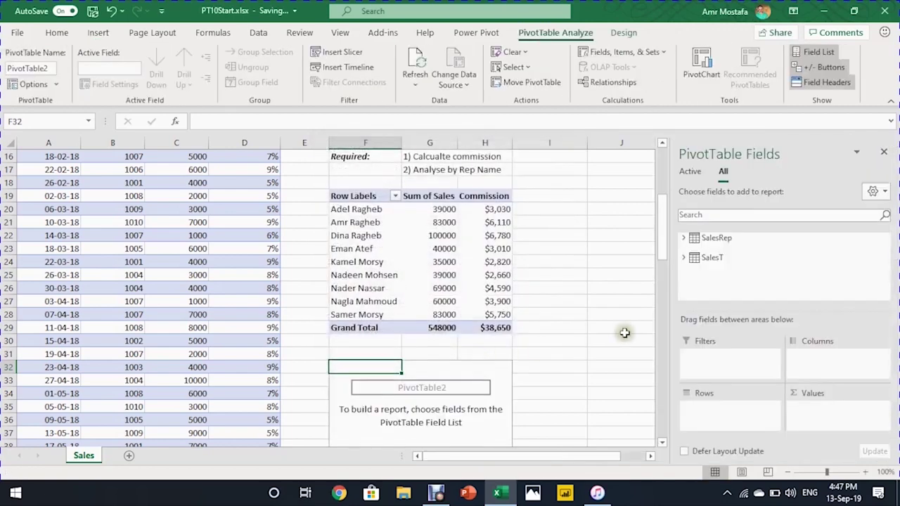
Step: Add the Commission measure to the new PivotTable's values and the Date field from SalesT to its rows
scroll(714, 264, "down", 1)
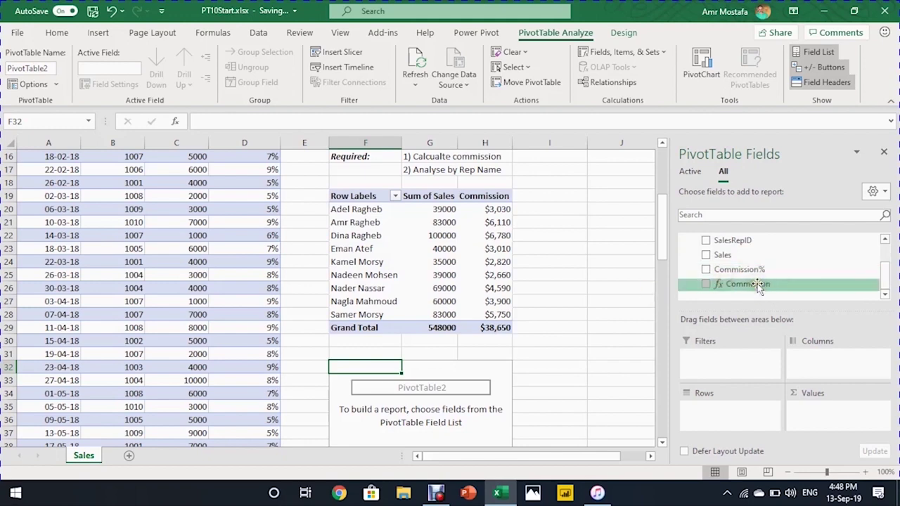
left_click_drag(757, 285, 846, 433)
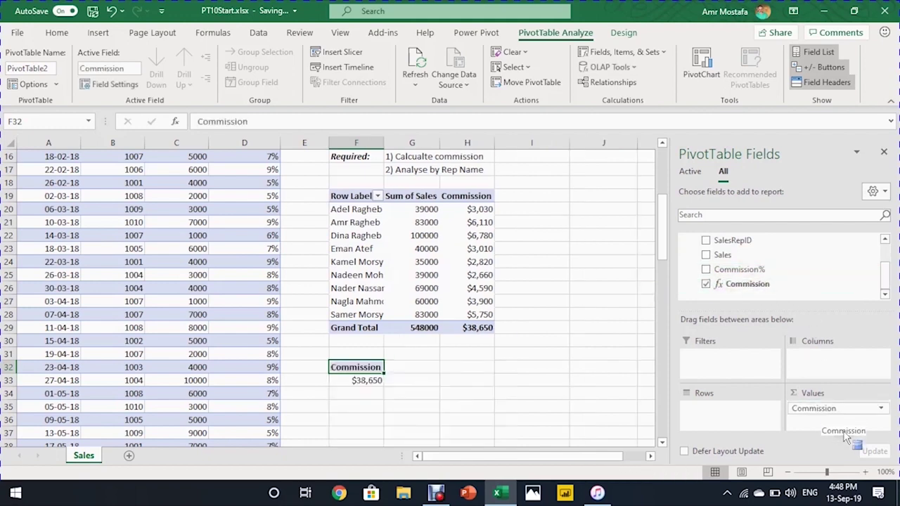
scroll(804, 270, "up", 1)
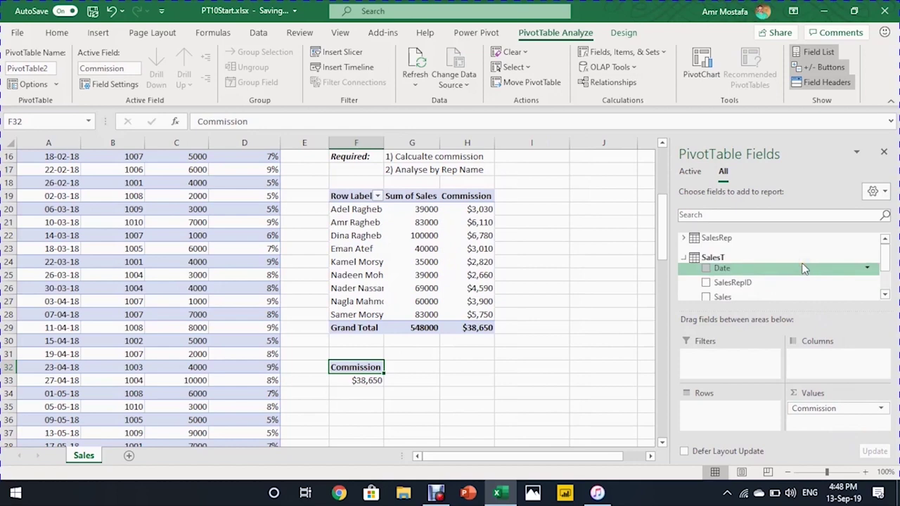
left_click_drag(802, 267, 754, 411)
Step: Group the date row labels of the second PivotTable by month
scroll(397, 322, "down", 3)
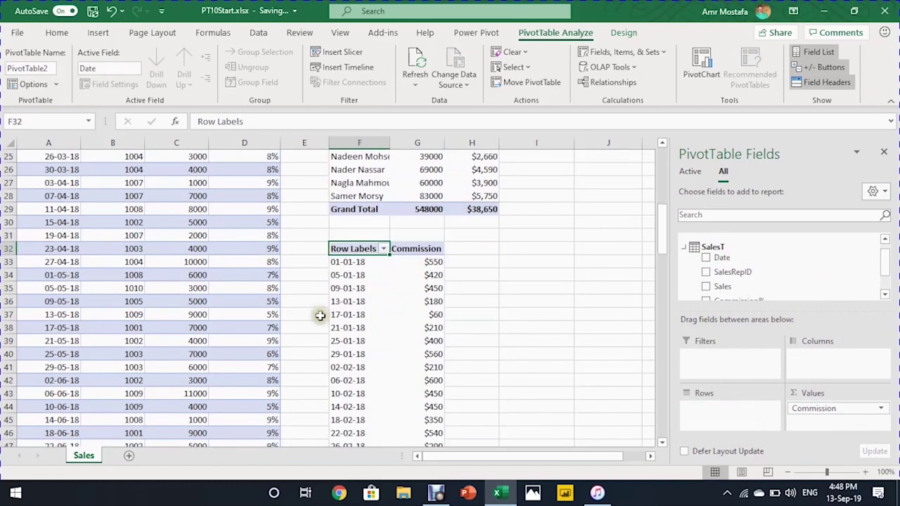
right_click(351, 286)
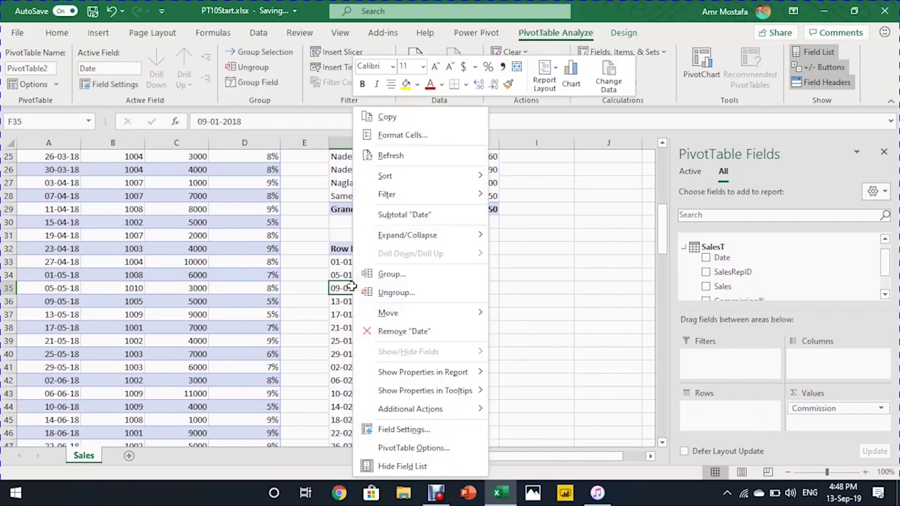
left_click(388, 274)
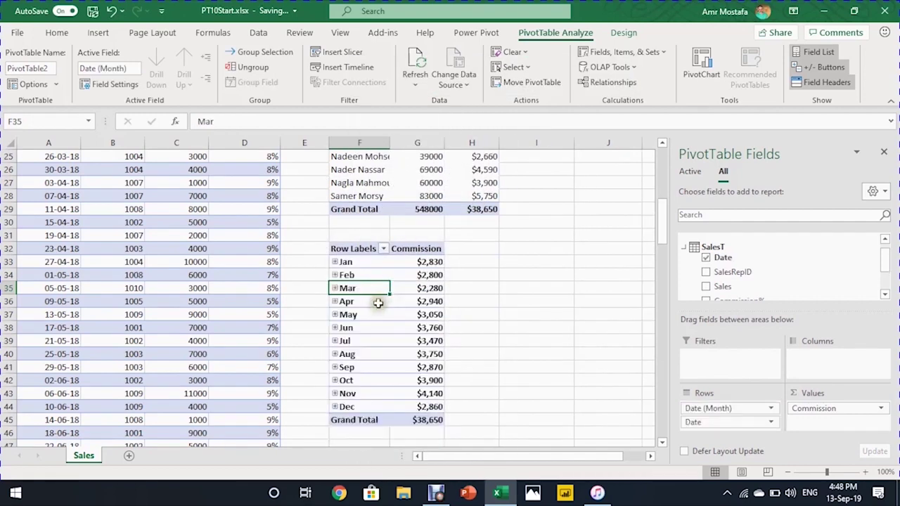
Step: Look over the monthly commissions and the sales rep PivotTable above, and autofit column F to its contents
left_click(422, 262)
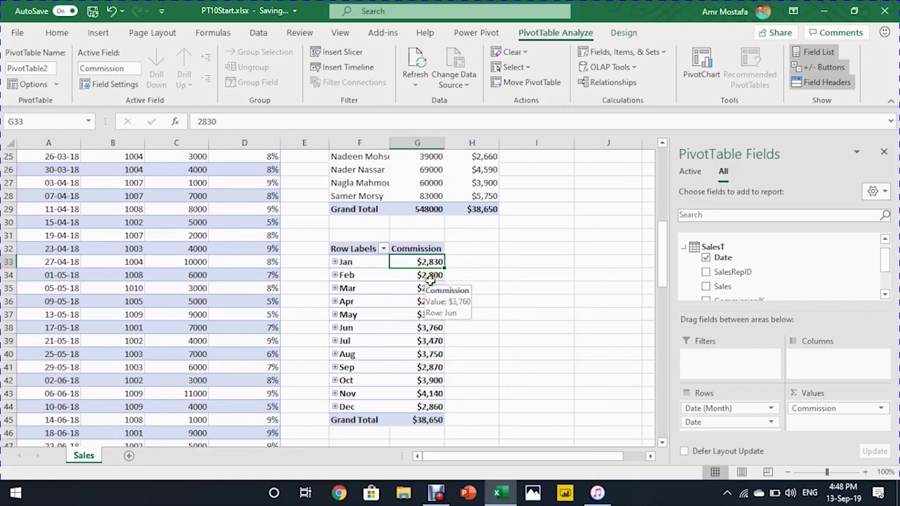
scroll(512, 285, "up", 3)
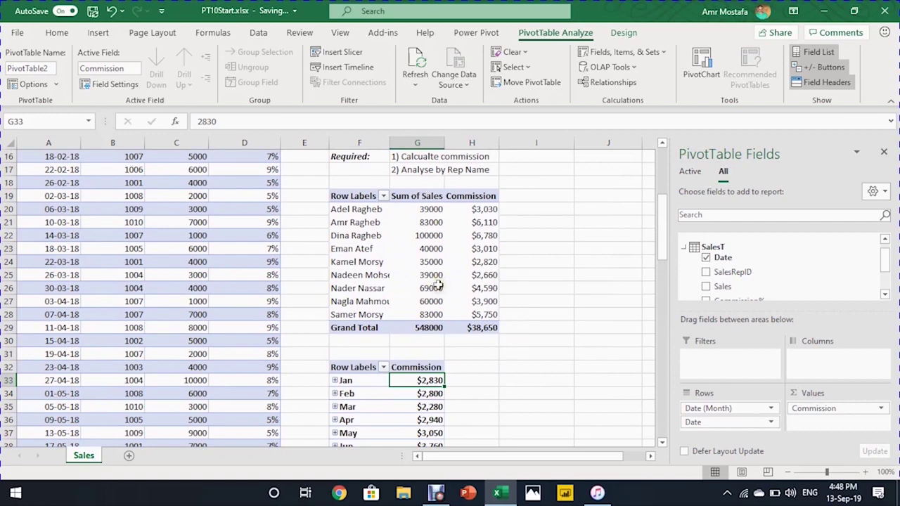
scroll(437, 285, "down", 3)
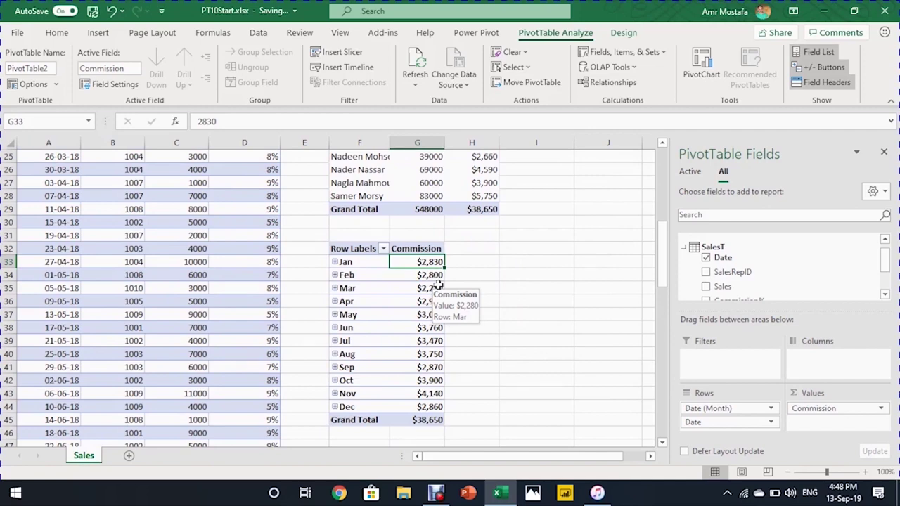
double_click(389, 143)
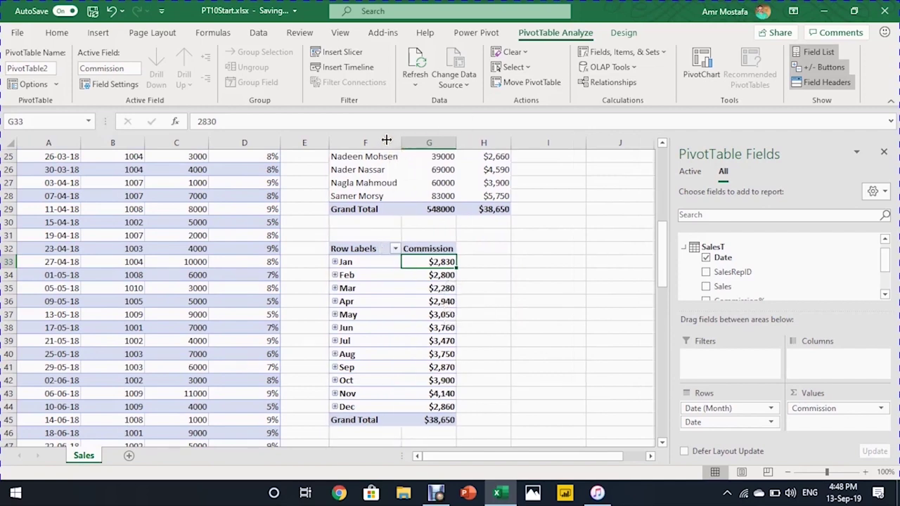